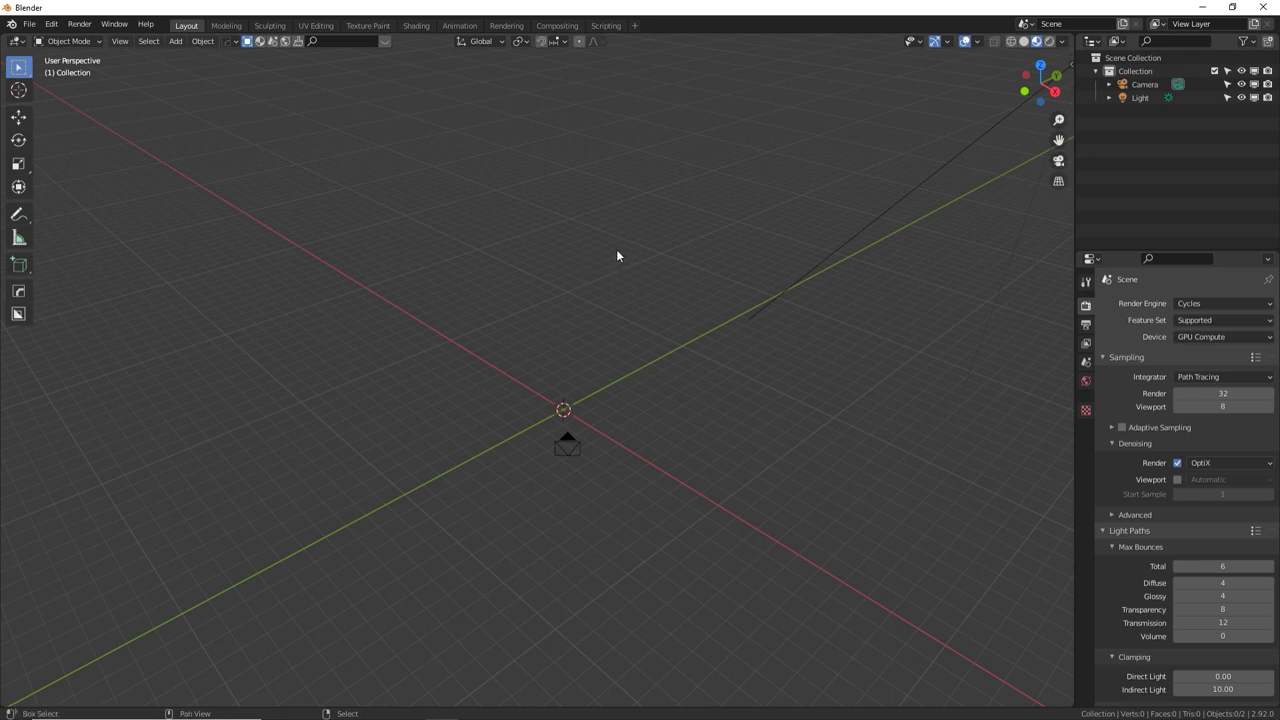
Add a plane mesh at the world origin and scale it up by a factor of 4
{"action": "key", "text": "shift+a"}
{"action": "mouse_move", "coordinate": [612, 252]}
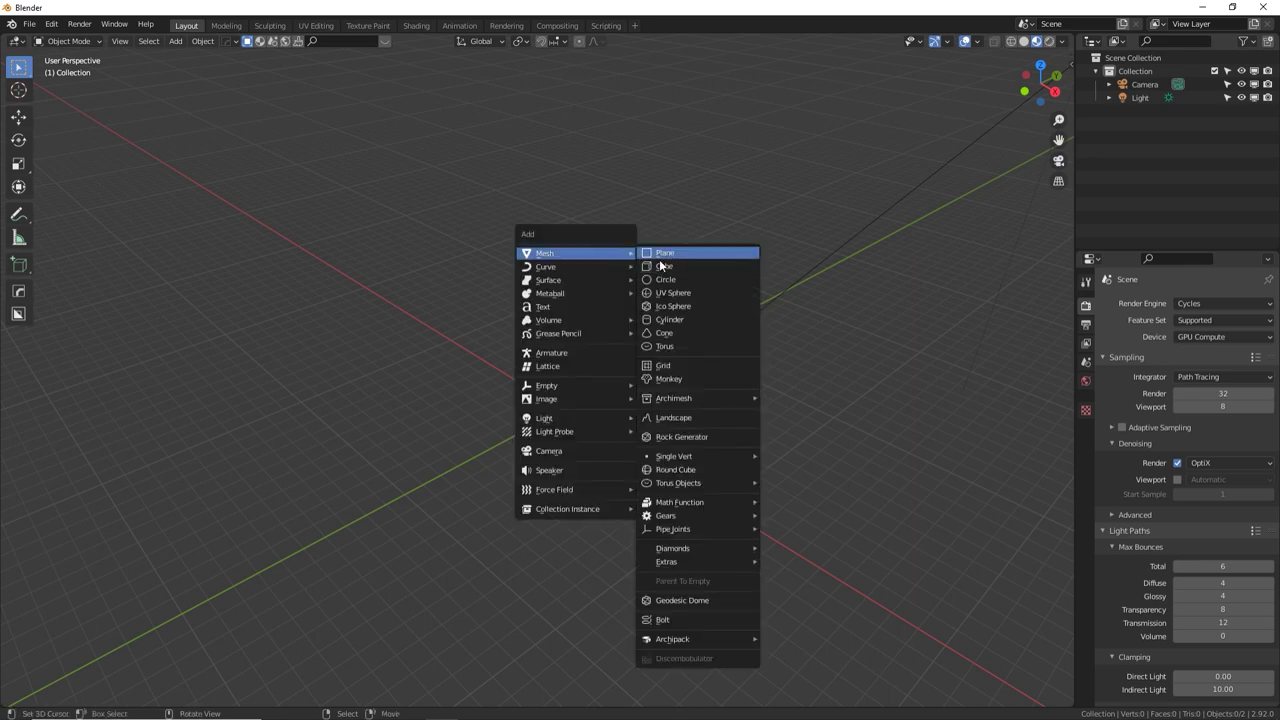
{"action": "left_click", "coordinate": [664, 253]}
{"action": "key", "text": "s"}
{"action": "key", "text": "4"}
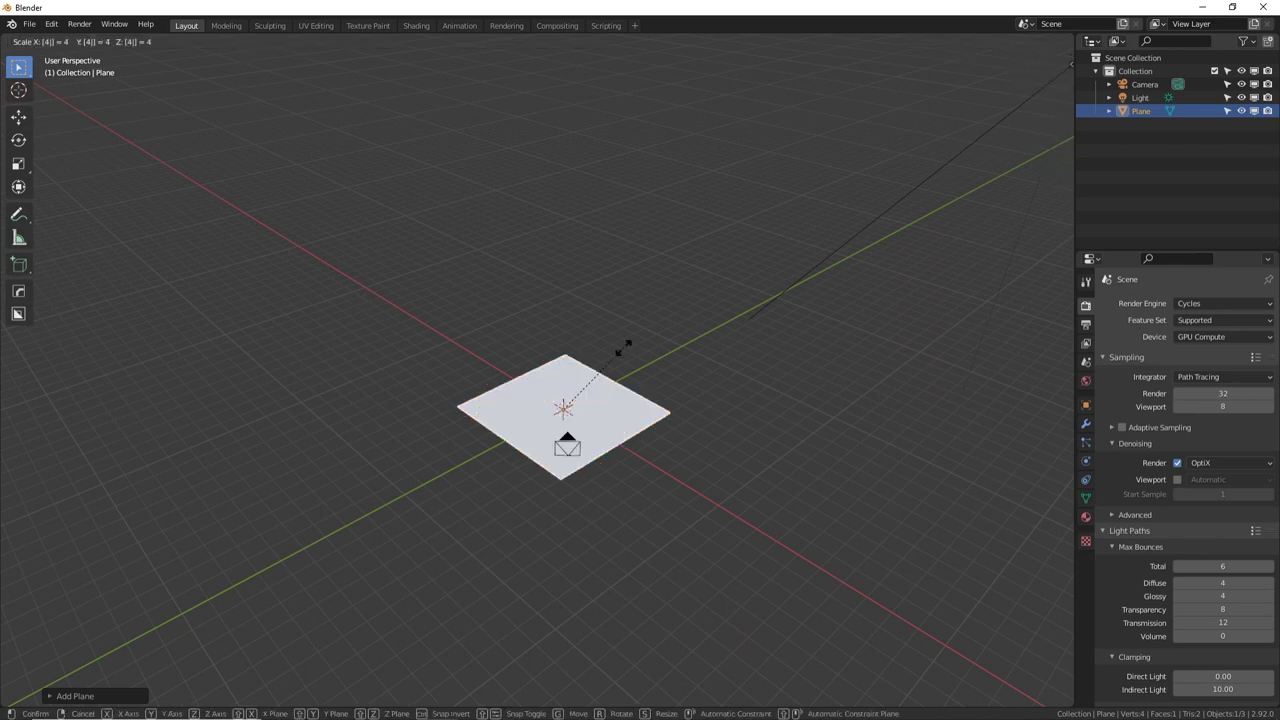
{"action": "key", "text": "Return"}
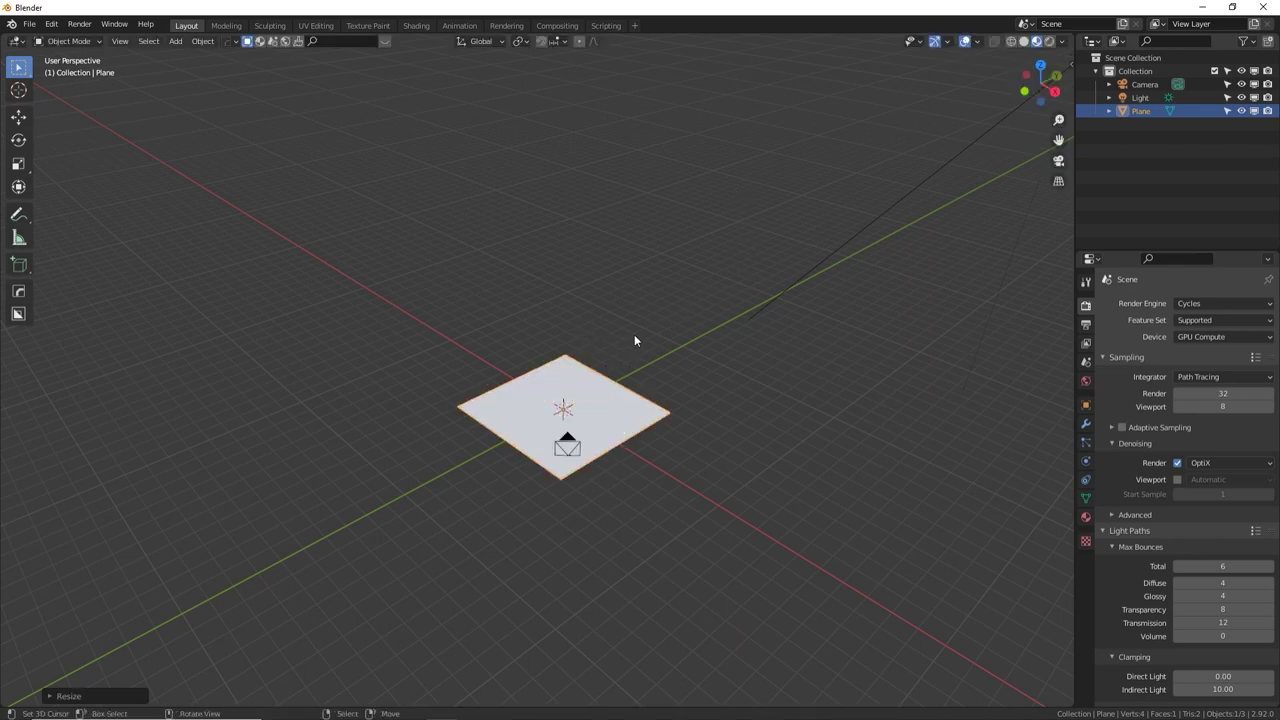
Add an Array modifier to the plane with a count of 6 and a relative offset of X 0 and Y 1
{"action": "left_click", "coordinate": [1086, 424]}
{"action": "left_click", "coordinate": [1155, 305]}
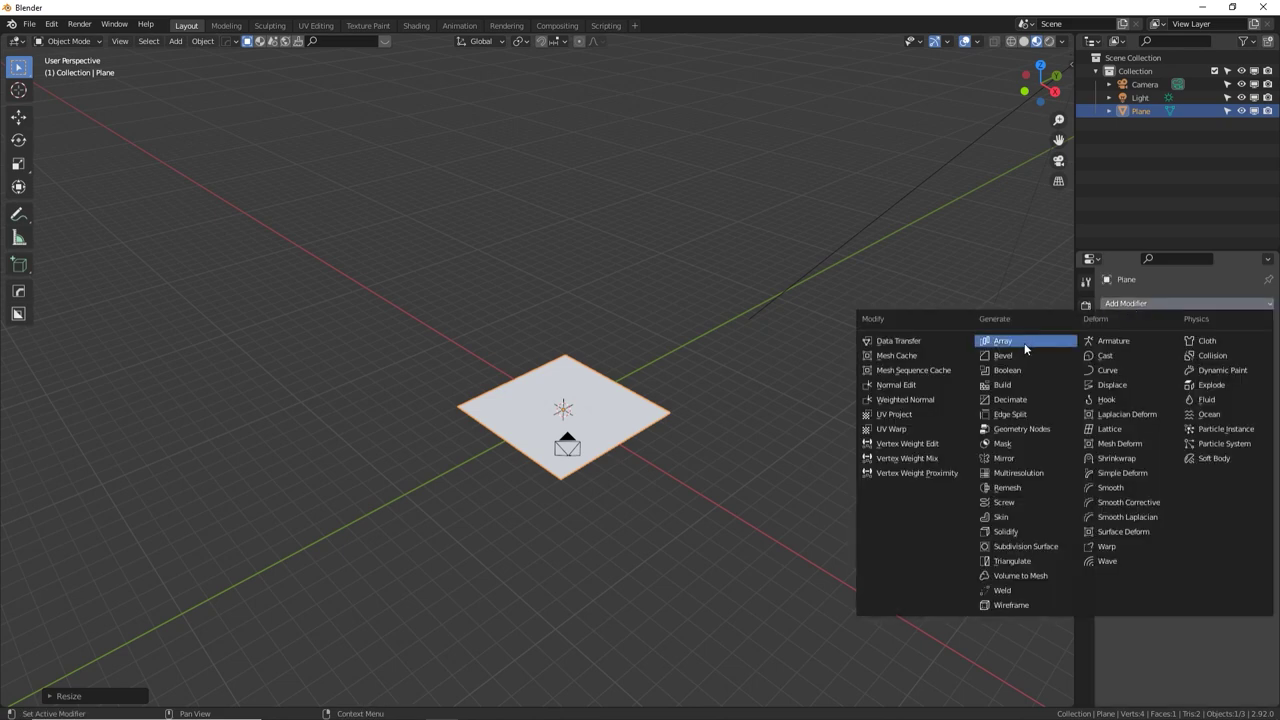
{"action": "left_click", "coordinate": [1028, 340]}
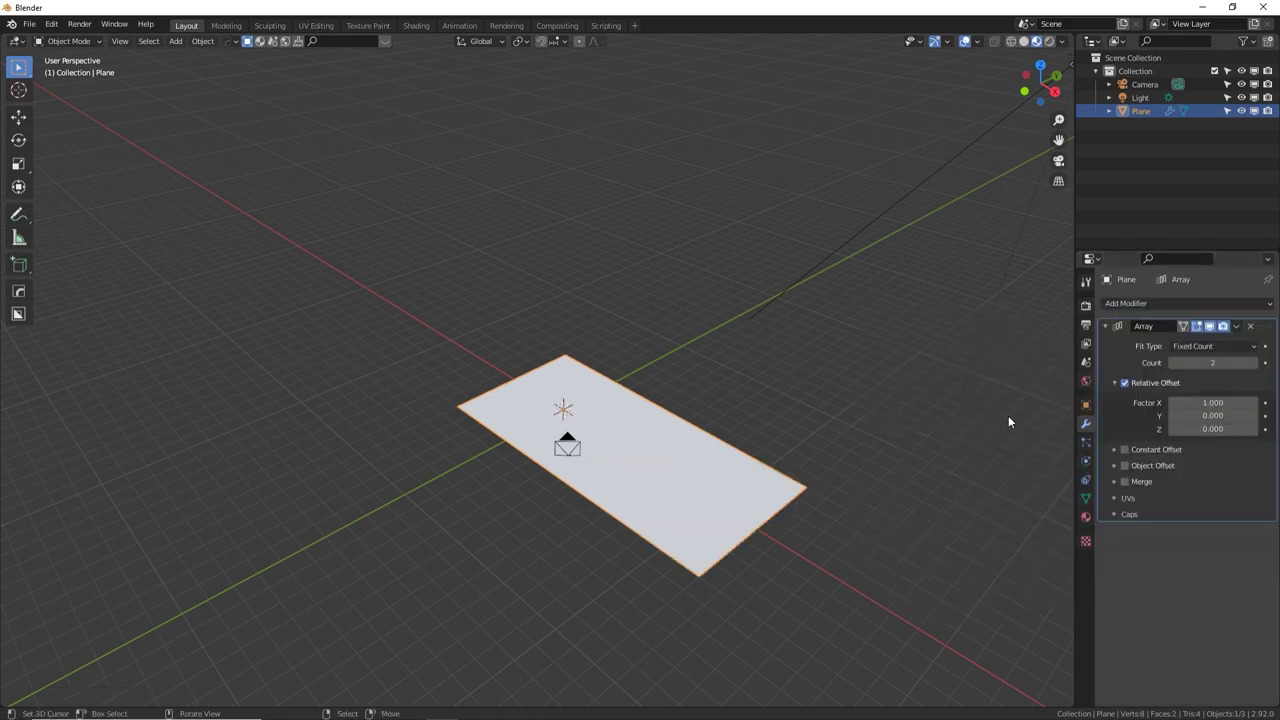
{"action": "left_click", "coordinate": [1212, 402]}
{"action": "type", "text": "0"}
{"action": "key", "text": "Tab"}
{"action": "type", "text": "1"}
{"action": "key", "text": "Return"}
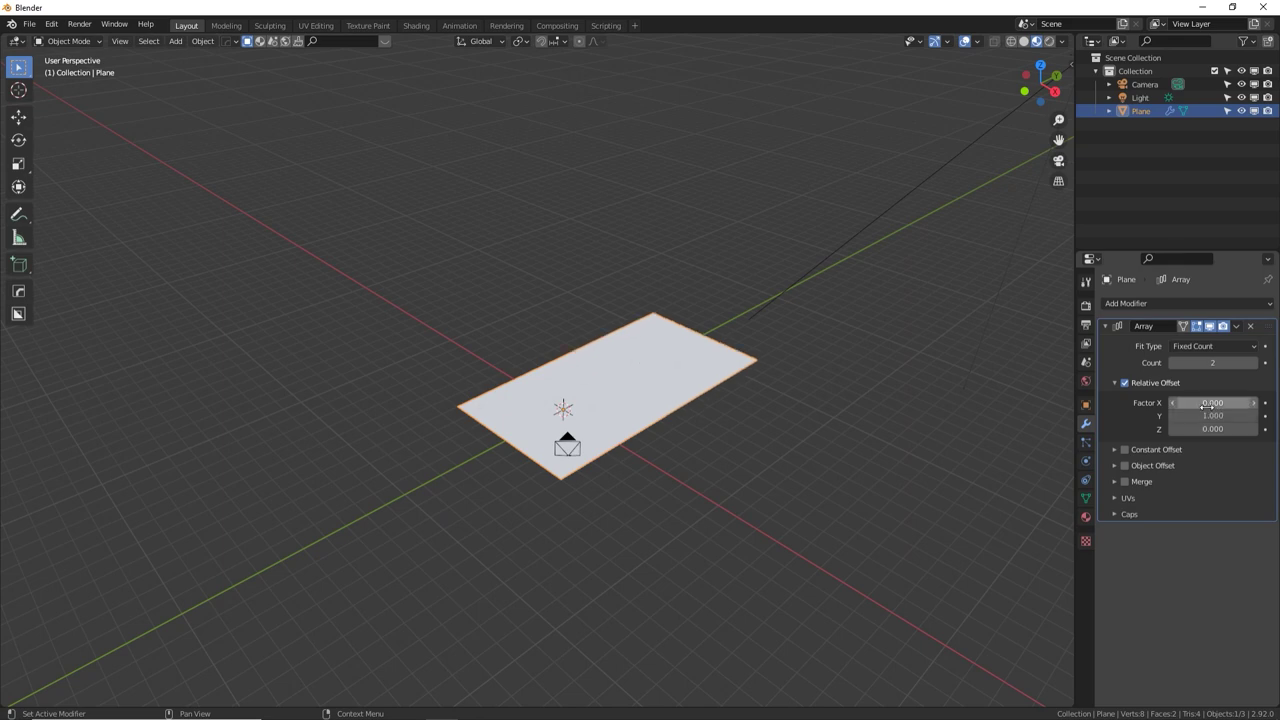
{"action": "left_click", "coordinate": [1205, 363]}
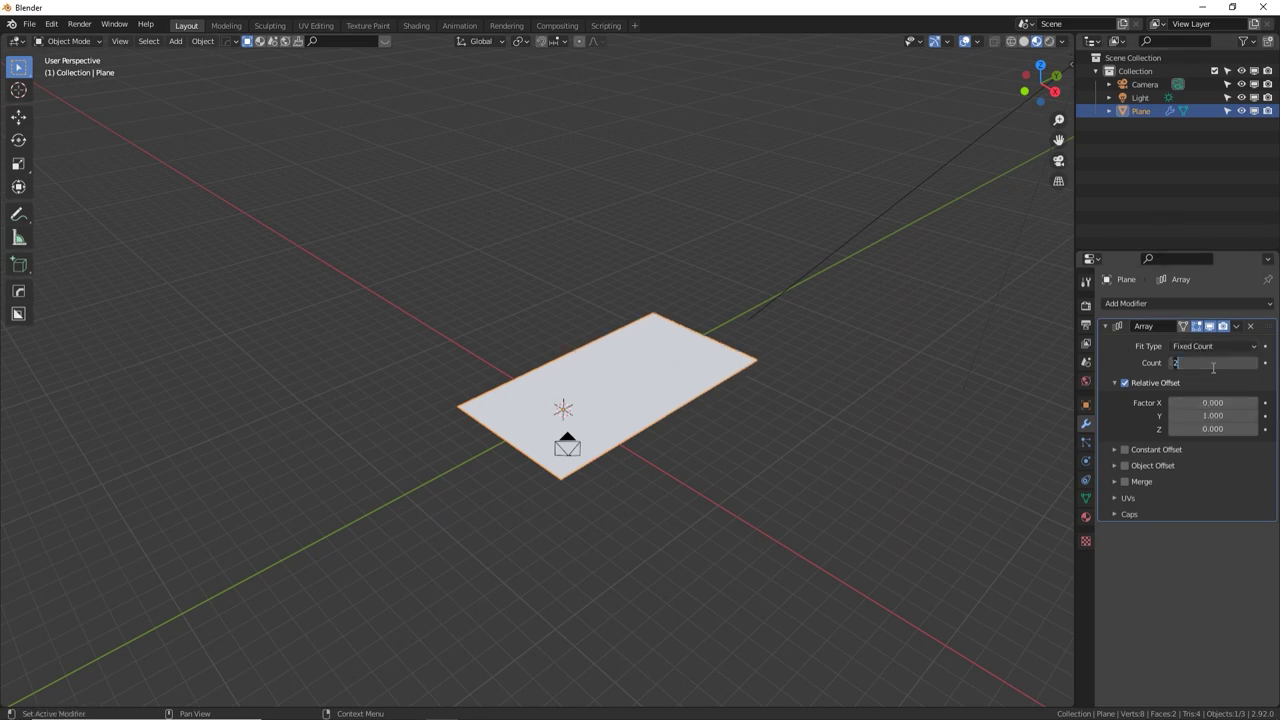
{"action": "key", "text": "Return"}
Add a second plane, scaled by 4 and rotated 90° around the Y axis so it stands upright
{"action": "middle_click_drag", "start_coordinate": [848, 317], "coordinate": [520, 370]}
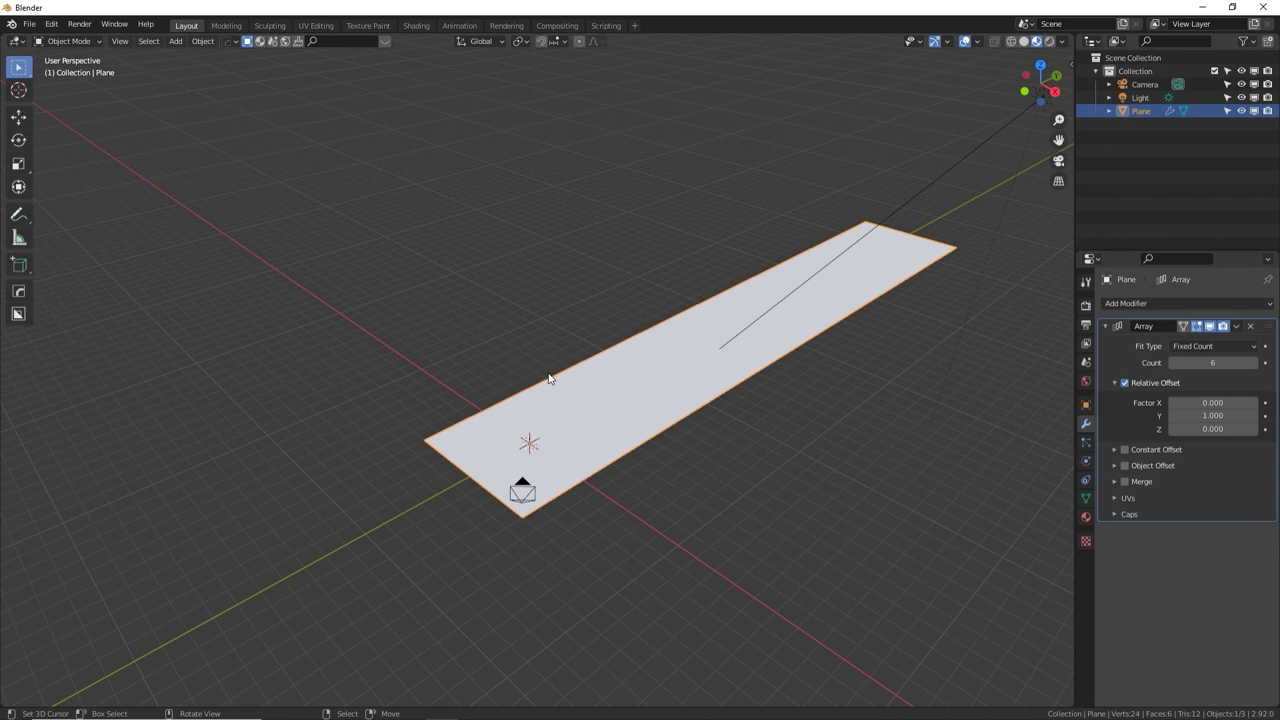
{"action": "key", "text": "shift+a"}
{"action": "mouse_move", "coordinate": [550, 376]}
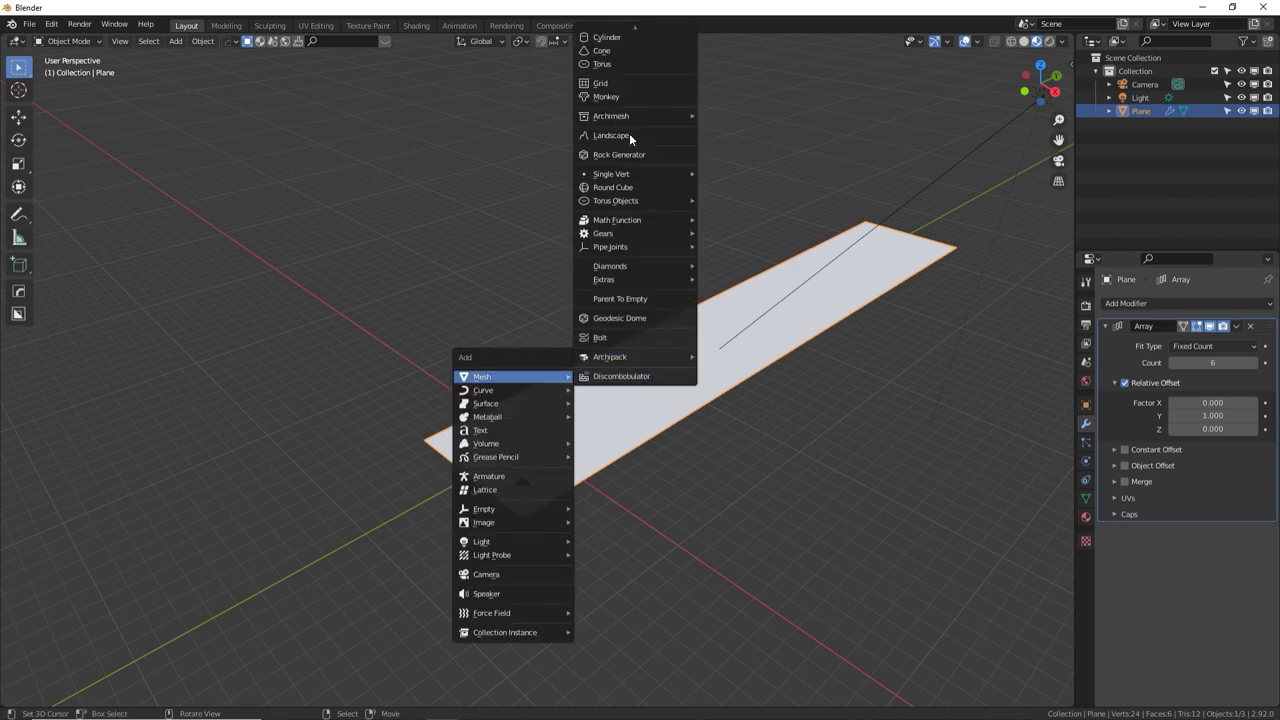
{"action": "left_click", "coordinate": [622, 36]}
{"action": "key", "text": "s"}
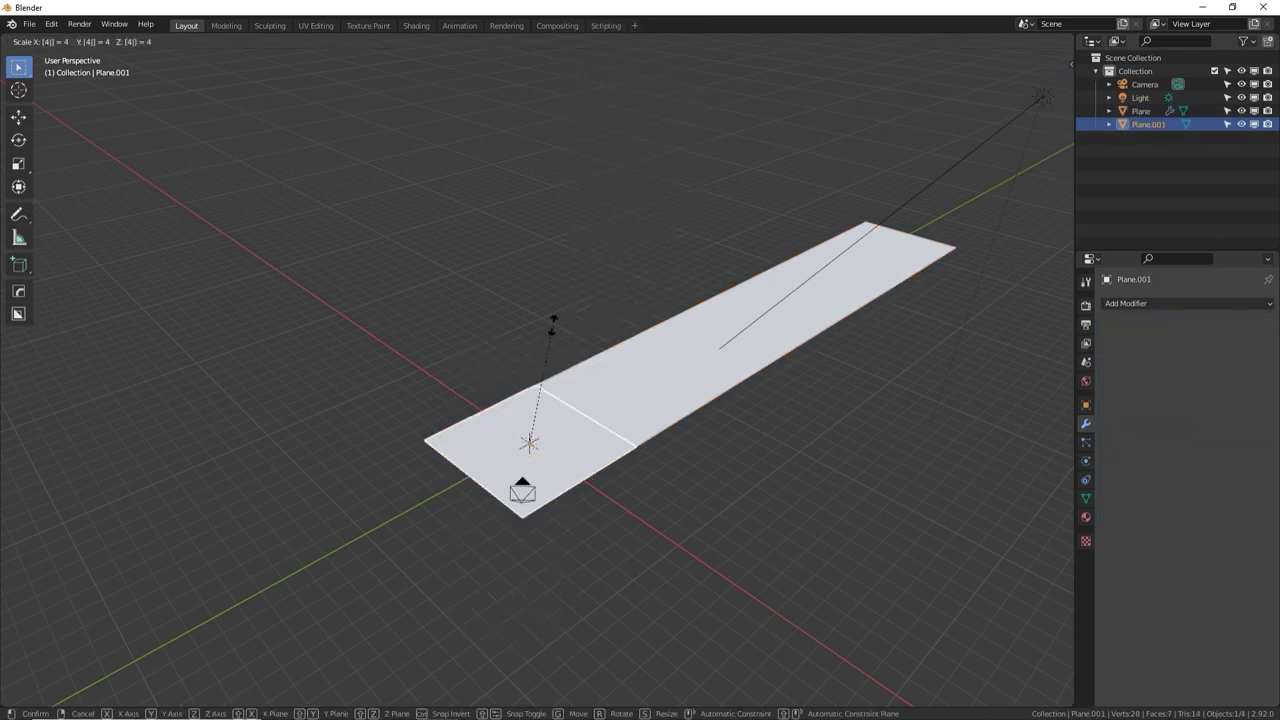
{"action": "left_click", "coordinate": [552, 324]}
{"action": "type", "text": "ry90"}
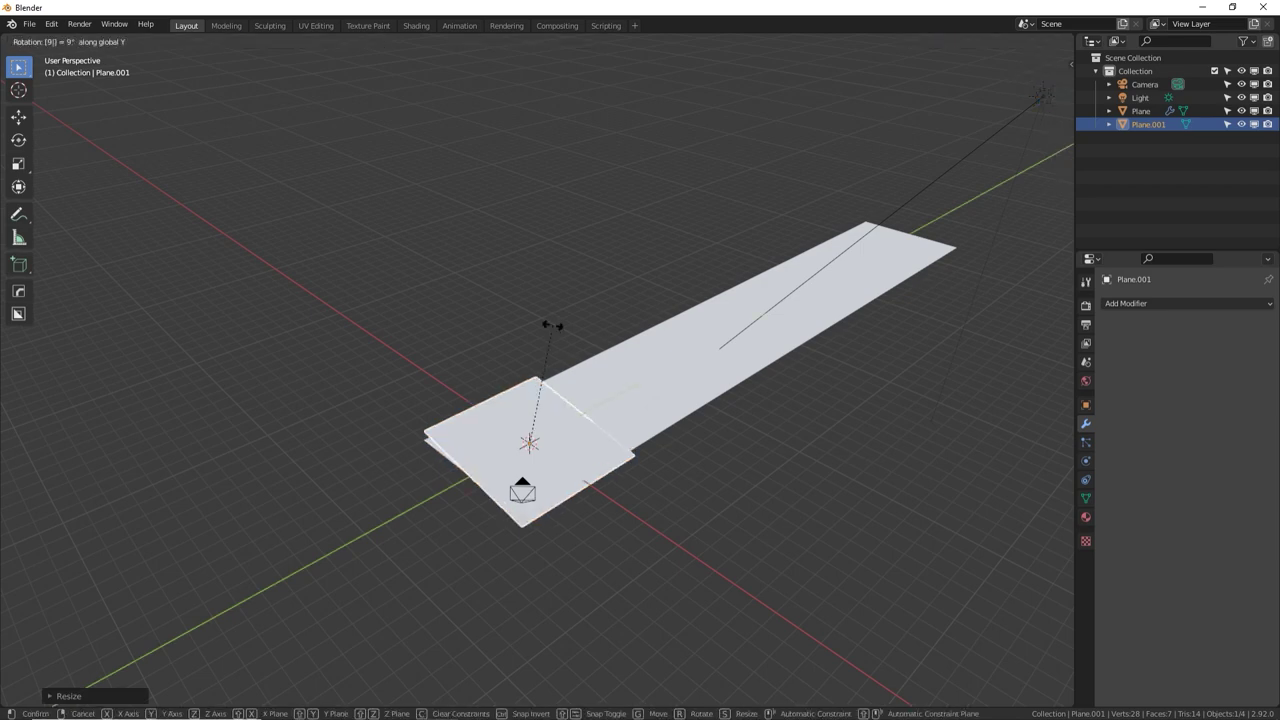
{"action": "key", "text": "Return"}
Move the upright plane with snapping so its lower edge sits on the floor strip's long negative-X edge
{"action": "middle_click_drag", "start_coordinate": [376, 320], "coordinate": [603, 360]}
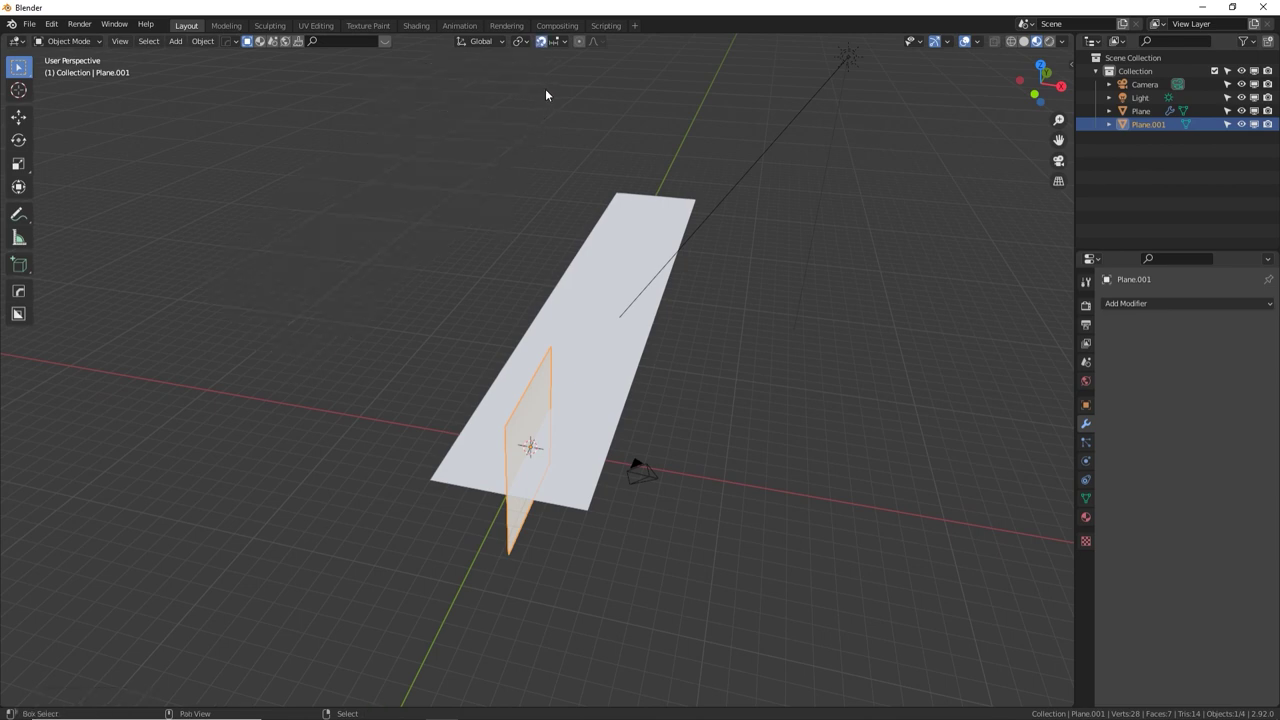
{"action": "left_click", "coordinate": [556, 42]}
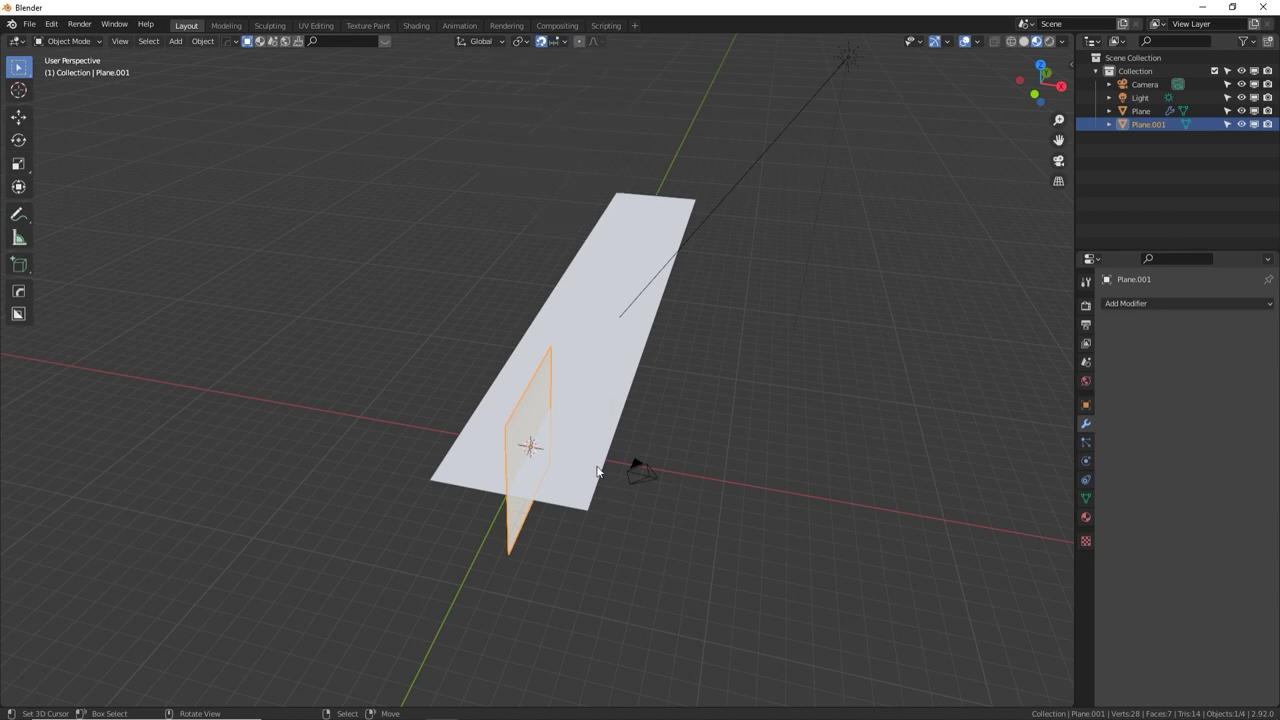
{"action": "left_click", "coordinate": [19, 117]}
{"action": "left_click_drag", "start_coordinate": [583, 457], "coordinate": [498, 443]}
{"action": "left_click_drag", "start_coordinate": [461, 392], "coordinate": [469, 326]}
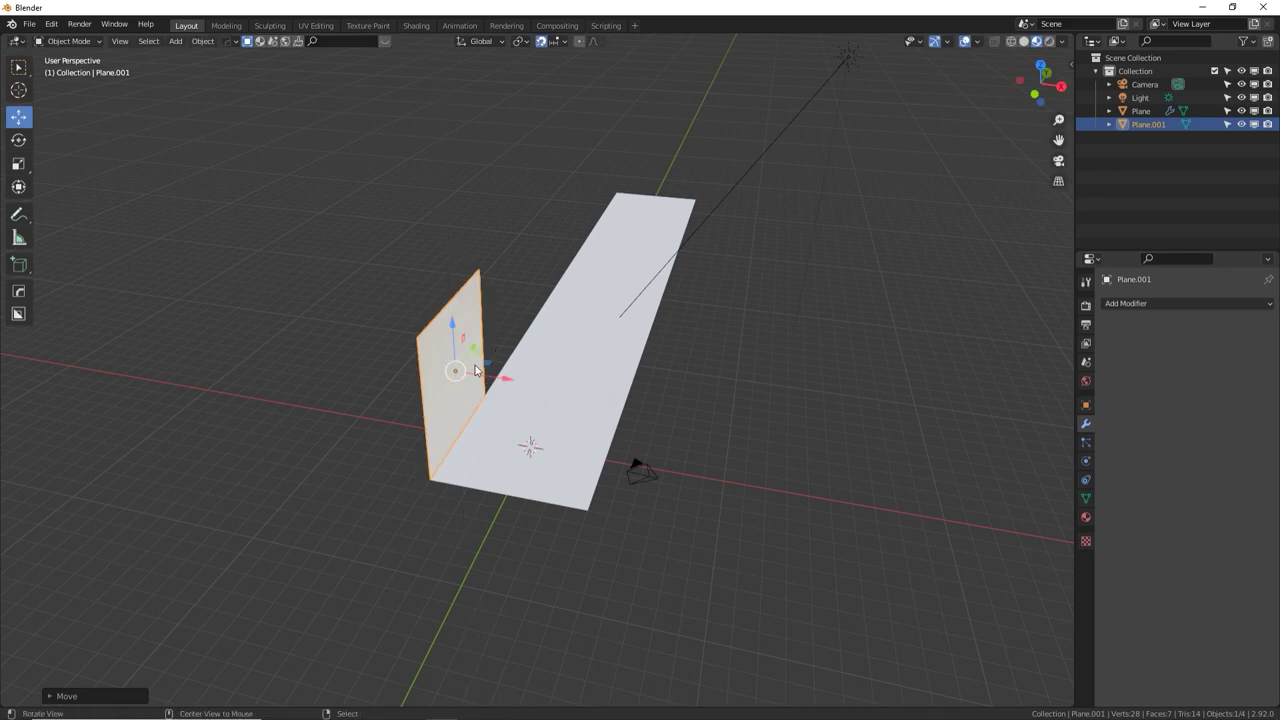
Scale the wall plane's mesh by 1.5 along the Y axis in Edit Mode
{"action": "middle_click_drag", "start_coordinate": [469, 326], "coordinate": [660, 368]}
{"action": "left_click", "coordinate": [1141, 304]}
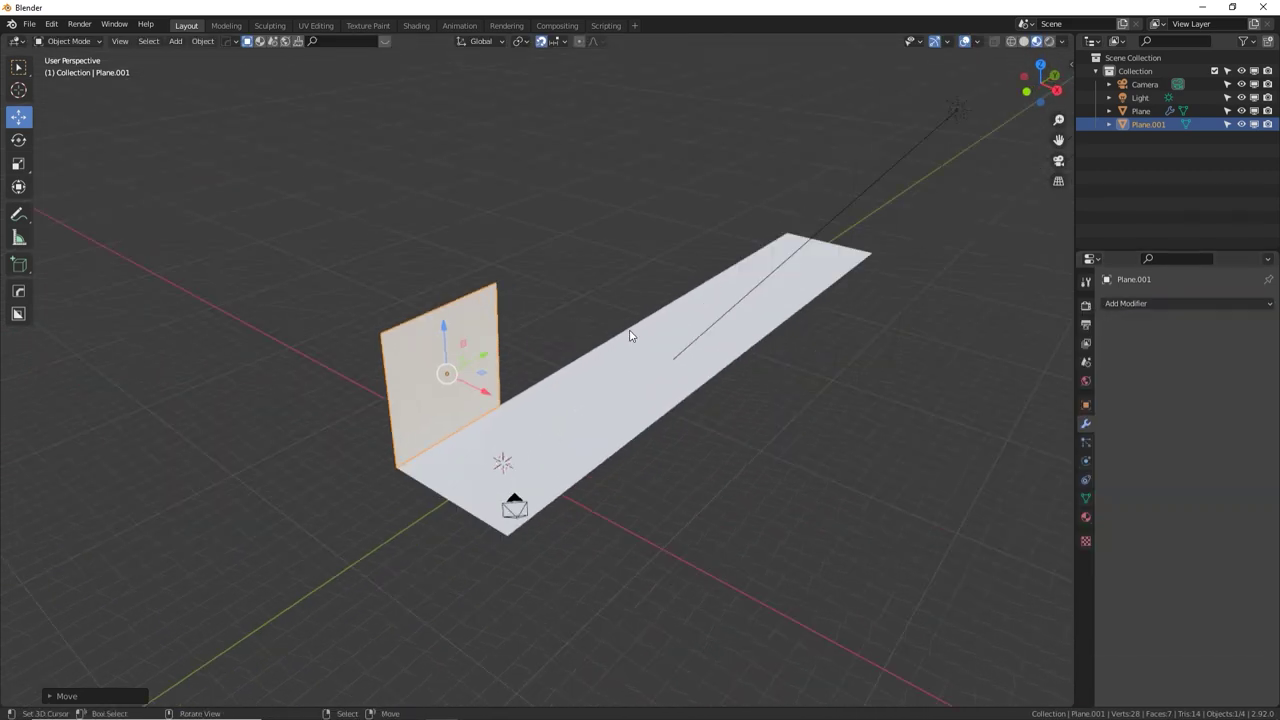
{"action": "key", "text": "Tab"}
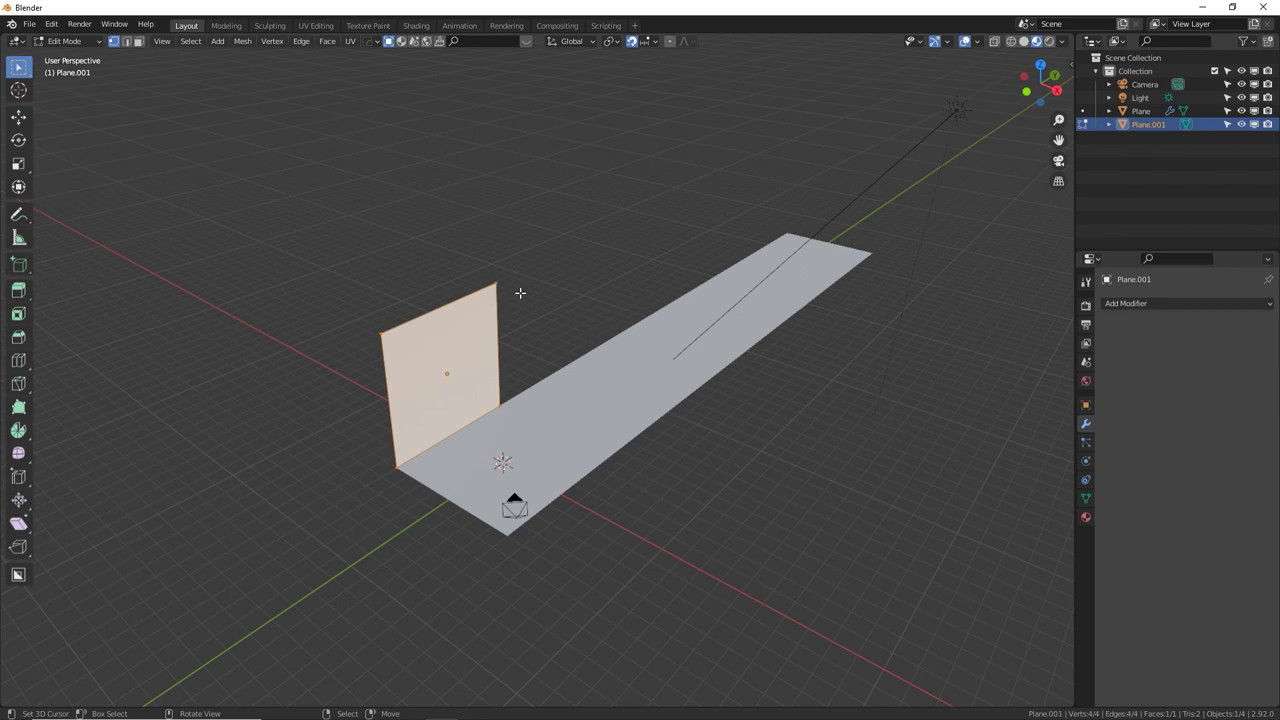
{"action": "key", "text": "s"}
{"action": "key", "text": "y"}
{"action": "key", "text": "1"}
{"action": "key", "text": "period"}
{"action": "key", "text": "5"}
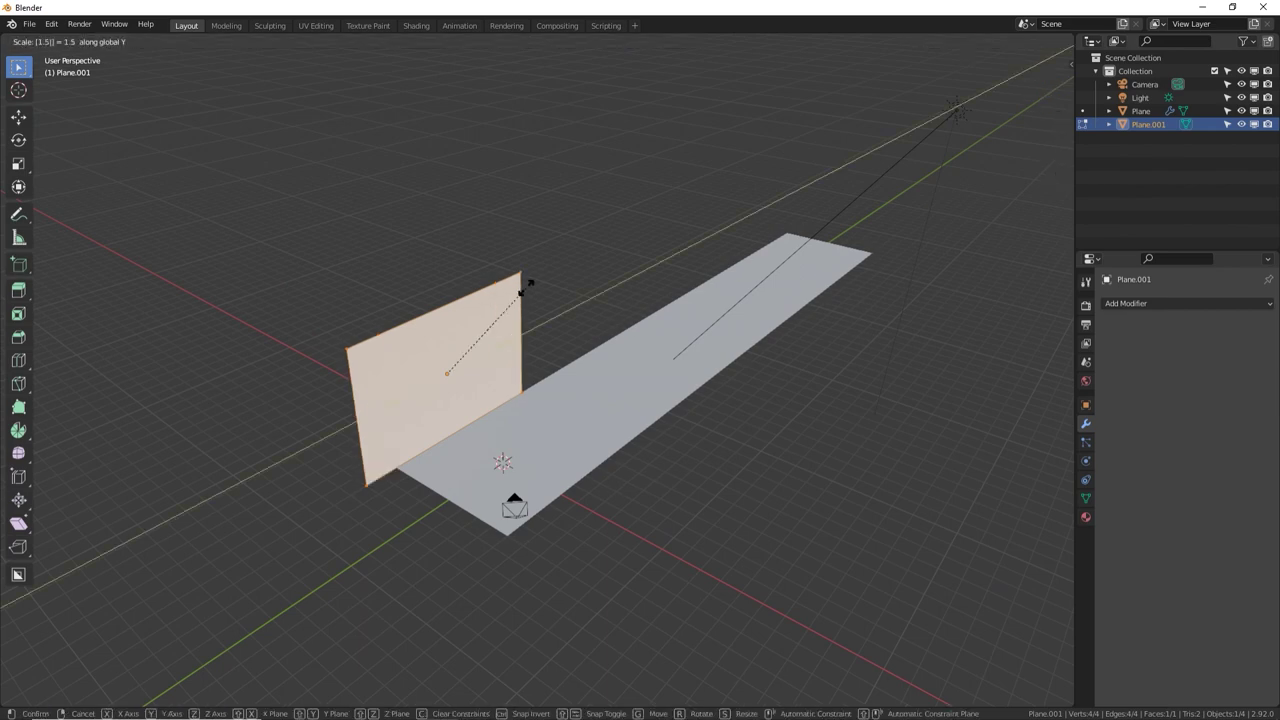
{"action": "key", "text": "Return"}
Return to Object Mode and move the wall along Y until its end lines up with the floor's near corner
{"action": "middle_click_drag", "start_coordinate": [557, 269], "coordinate": [614, 298]}
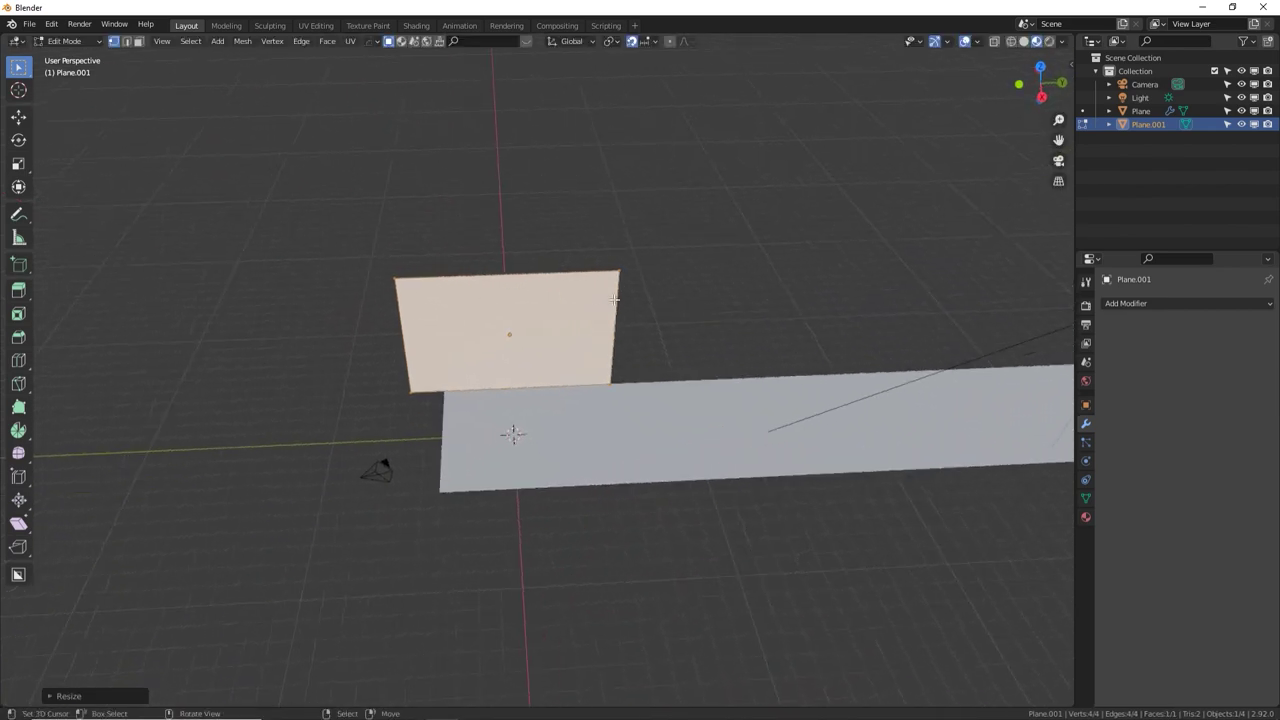
{"action": "key", "text": "Tab"}
{"action": "left_click_drag", "start_coordinate": [563, 337], "coordinate": [602, 330]}
Add a horizontal loop cut across the wall and slide it up into the upper part
{"action": "middle_click_drag", "start_coordinate": [602, 330], "coordinate": [507, 317]}
{"action": "scroll", "coordinate": [507, 317], "scroll_direction": "up", "scroll_amount": 2}
{"action": "middle_click_drag", "start_coordinate": [391, 277], "coordinate": [439, 293]}
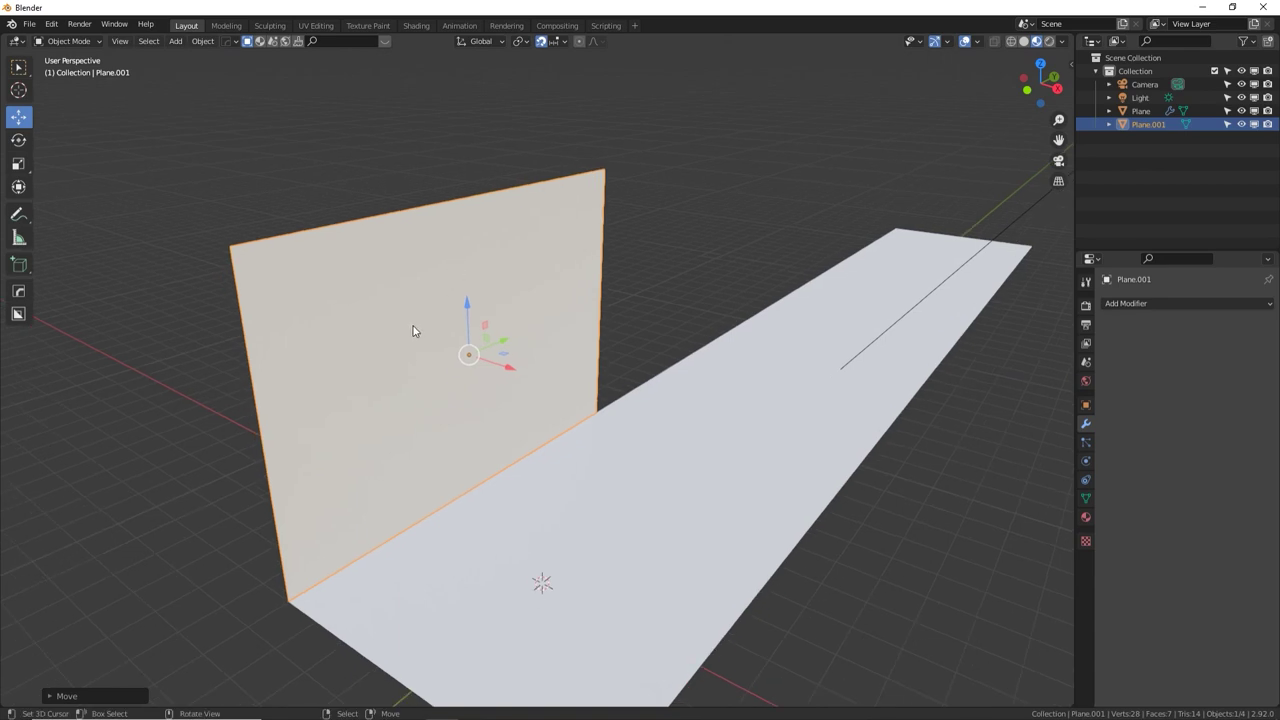
{"action": "key", "text": "Tab"}
{"action": "key", "text": "ctrl+r"}
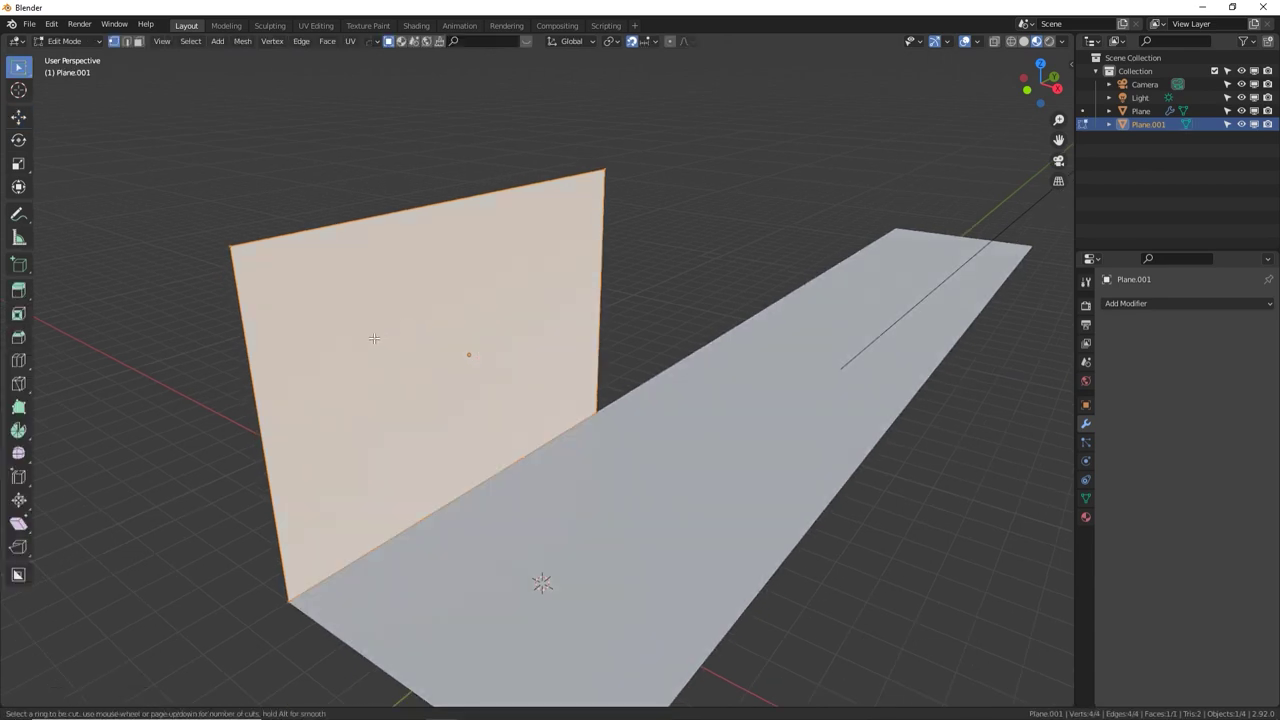
{"action": "left_click", "coordinate": [245, 381]}
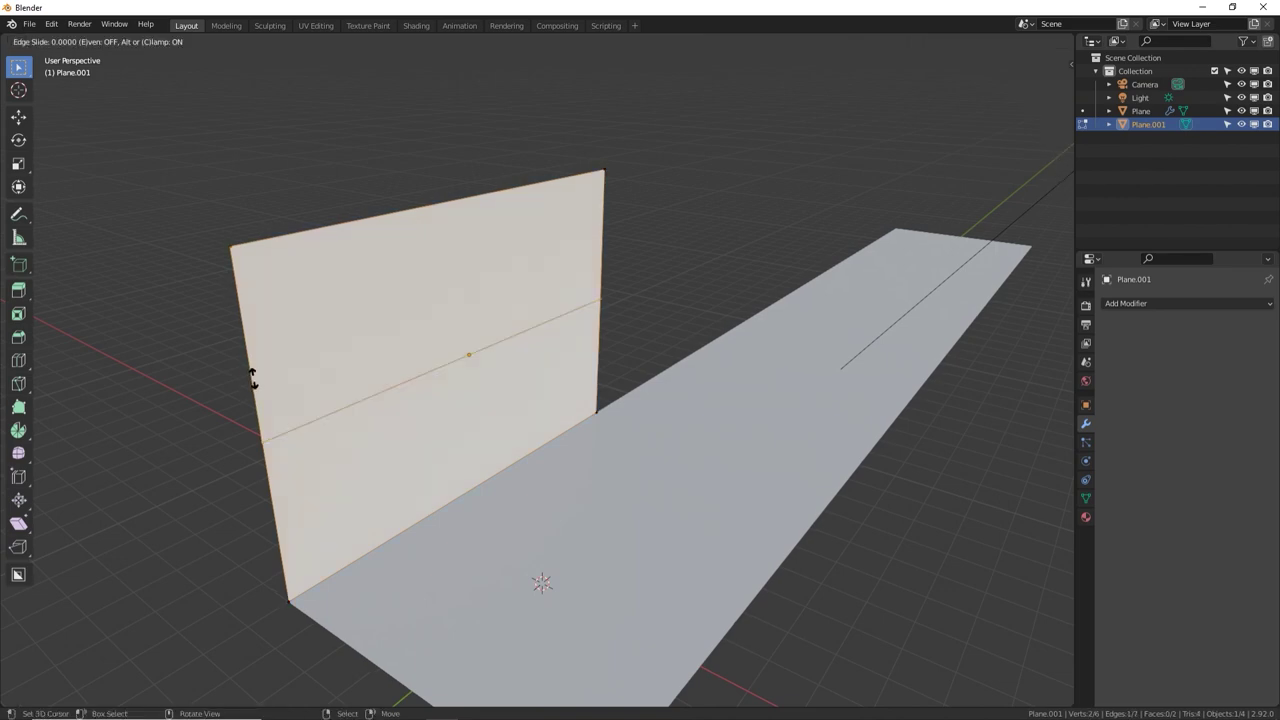
{"action": "left_click", "coordinate": [277, 300]}
Add two evenly spaced vertical loop cuts to the wall, keeping them unslid
{"action": "middle_click_drag", "start_coordinate": [296, 348], "coordinate": [357, 354]}
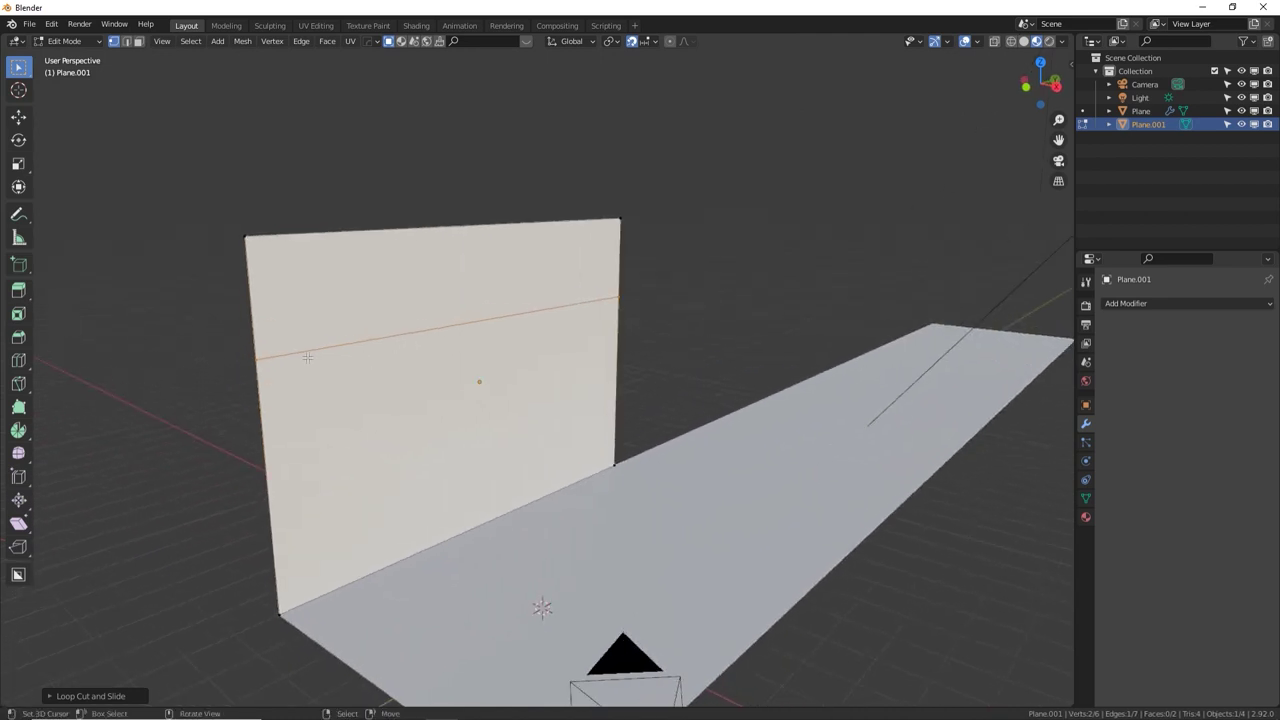
{"action": "key", "text": "ctrl+r"}
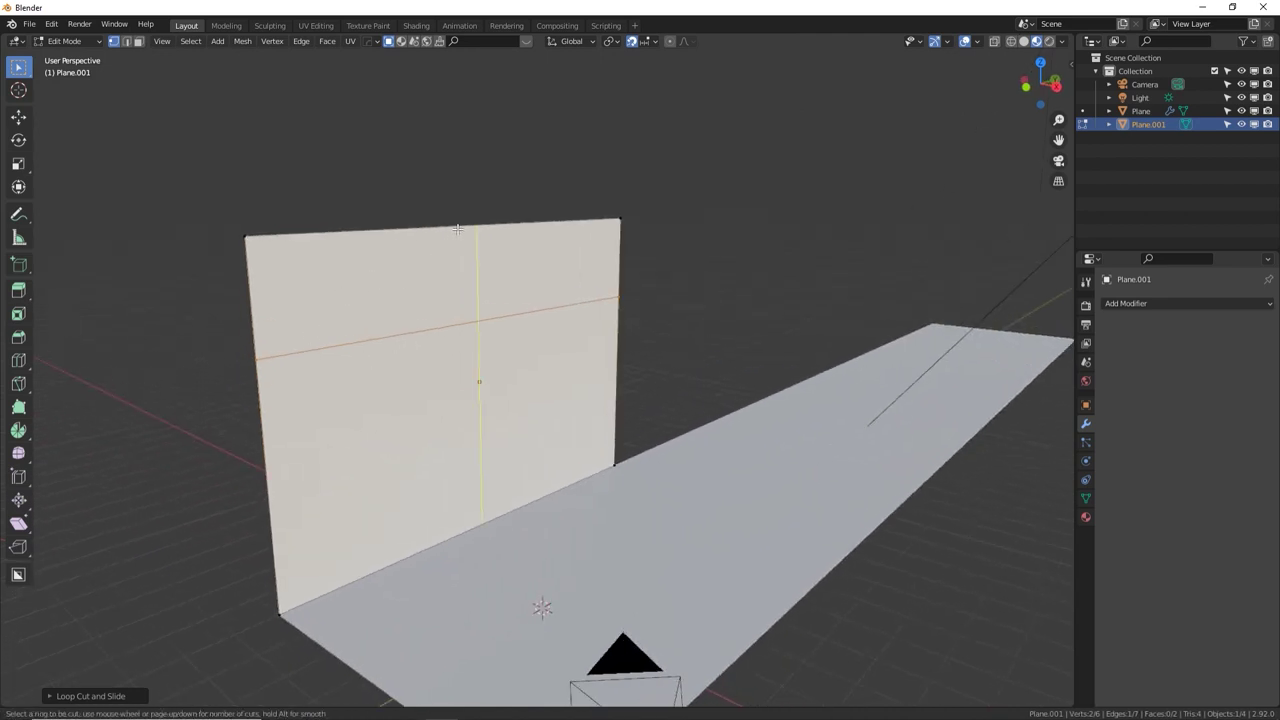
{"action": "scroll", "coordinate": [458, 229], "scroll_direction": "up", "scroll_amount": 1}
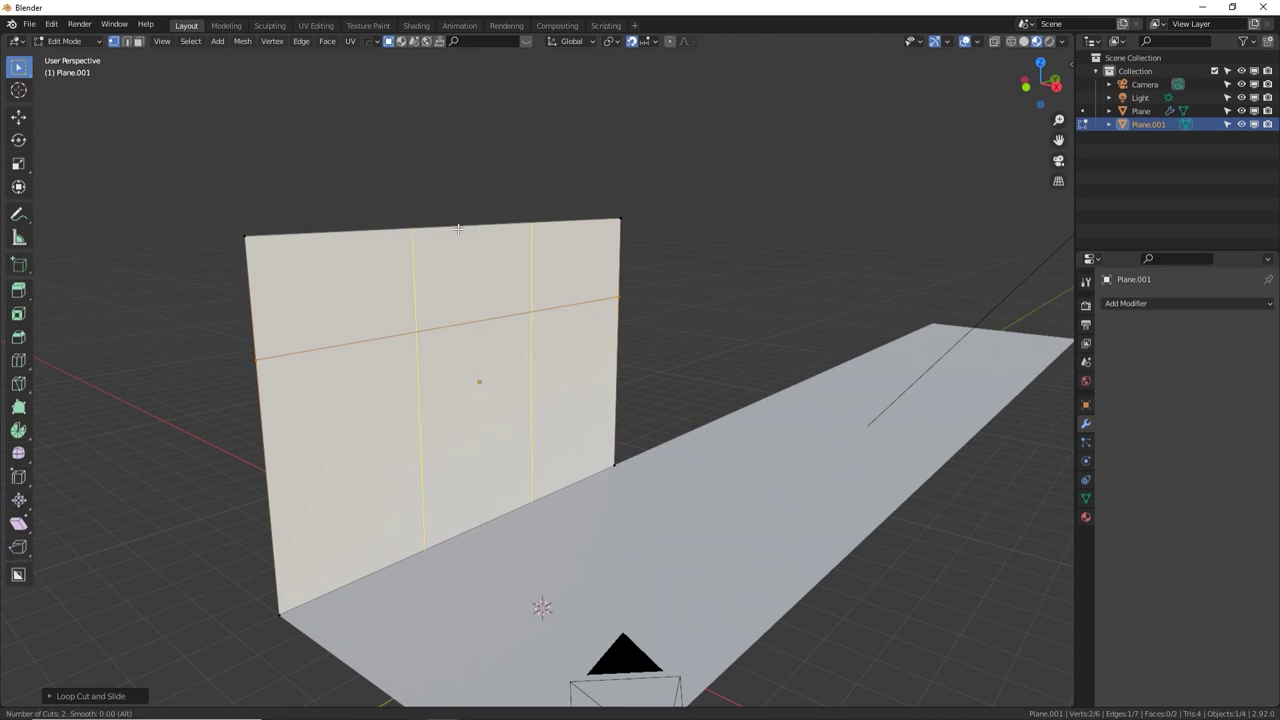
{"action": "left_click", "coordinate": [458, 229]}
{"action": "right_click", "coordinate": [450, 226]}
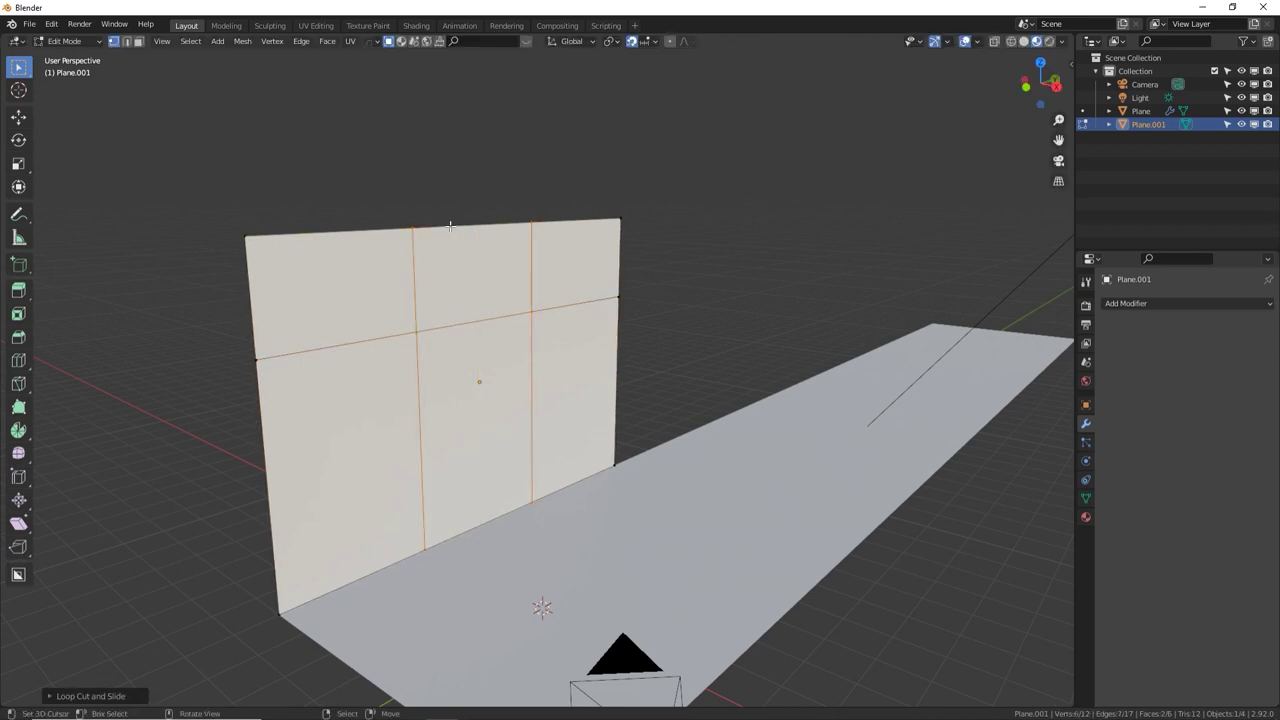
Set the pivot point to Median Point and scale the two vertical loops apart along Y, close to the wall's side edges
{"action": "middle_click_drag", "start_coordinate": [371, 257], "coordinate": [473, 273]}
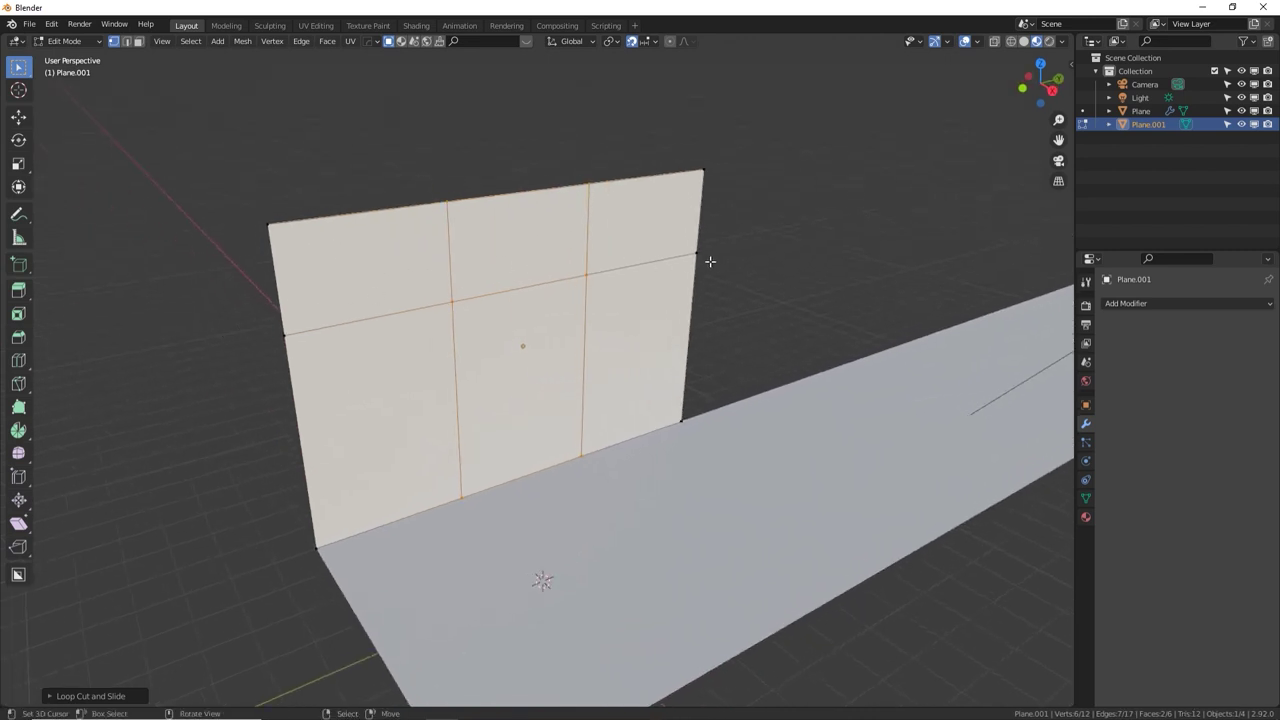
{"action": "left_click", "coordinate": [611, 41]}
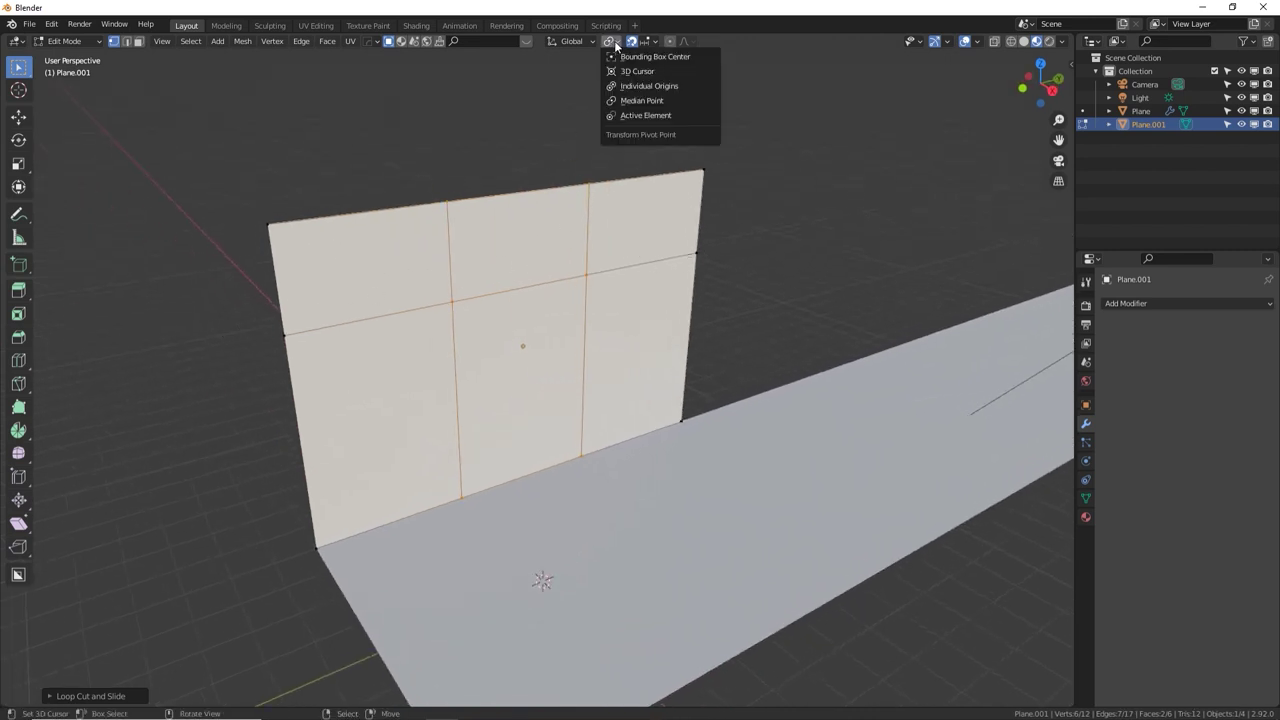
{"action": "left_click", "coordinate": [647, 99]}
{"action": "key", "text": "s"}
{"action": "key", "text": "y"}
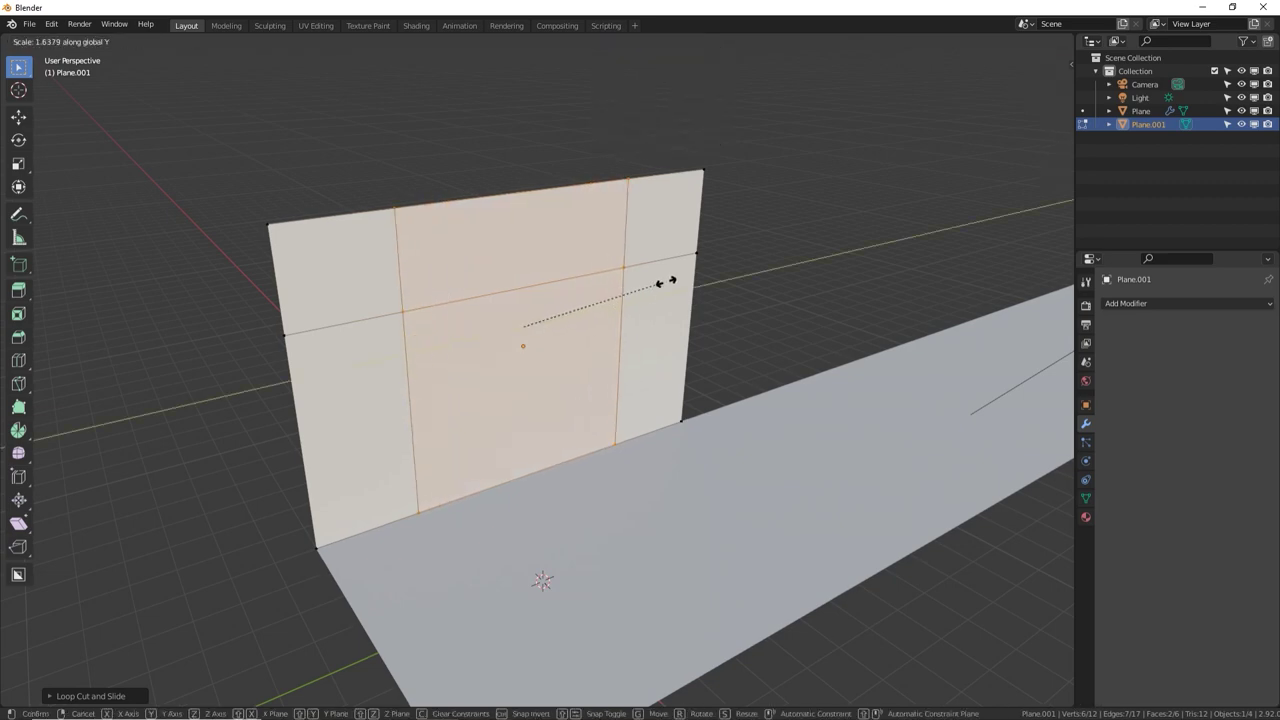
{"action": "left_click", "coordinate": [771, 258]}
Select the full horizontal edge loop across the wall and bevel it to a width of about 0.03 m
{"action": "left_click", "coordinate": [290, 334]}
{"action": "right_click", "coordinate": [547, 285], "text": "shift"}
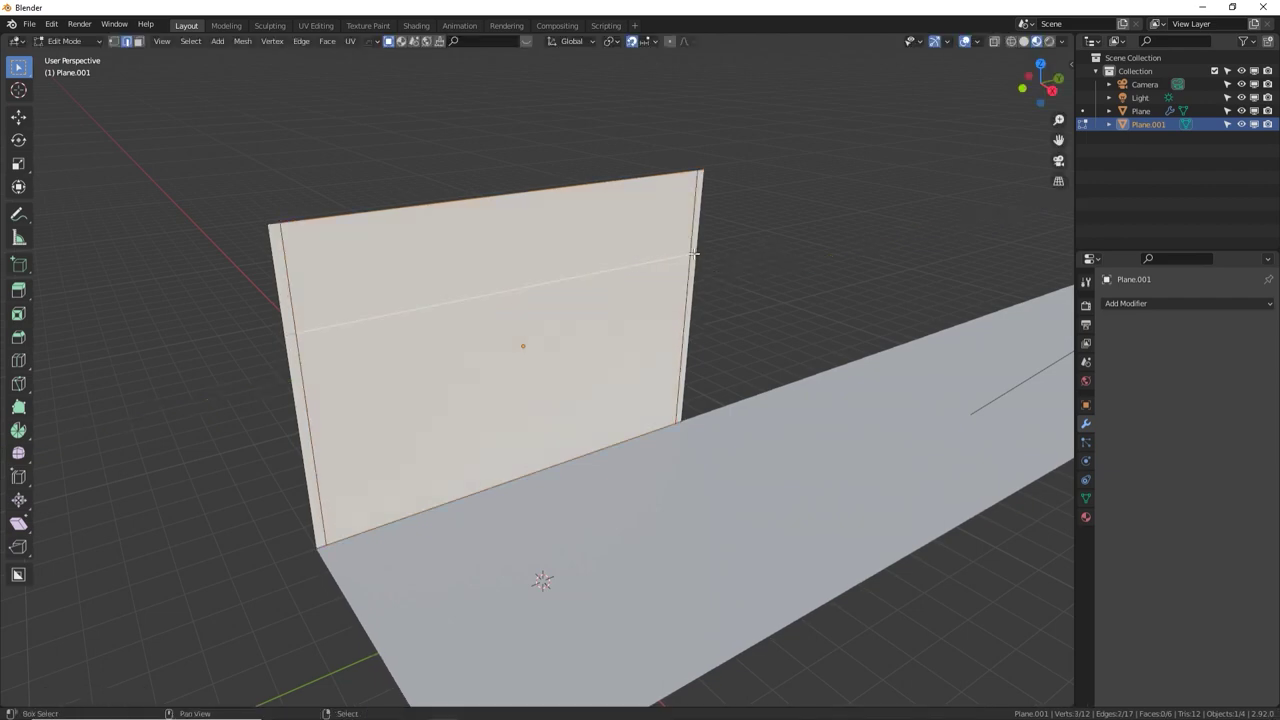
{"action": "right_click", "coordinate": [694, 254], "text": "shift"}
{"action": "middle_click_drag", "start_coordinate": [677, 266], "coordinate": [629, 274]}
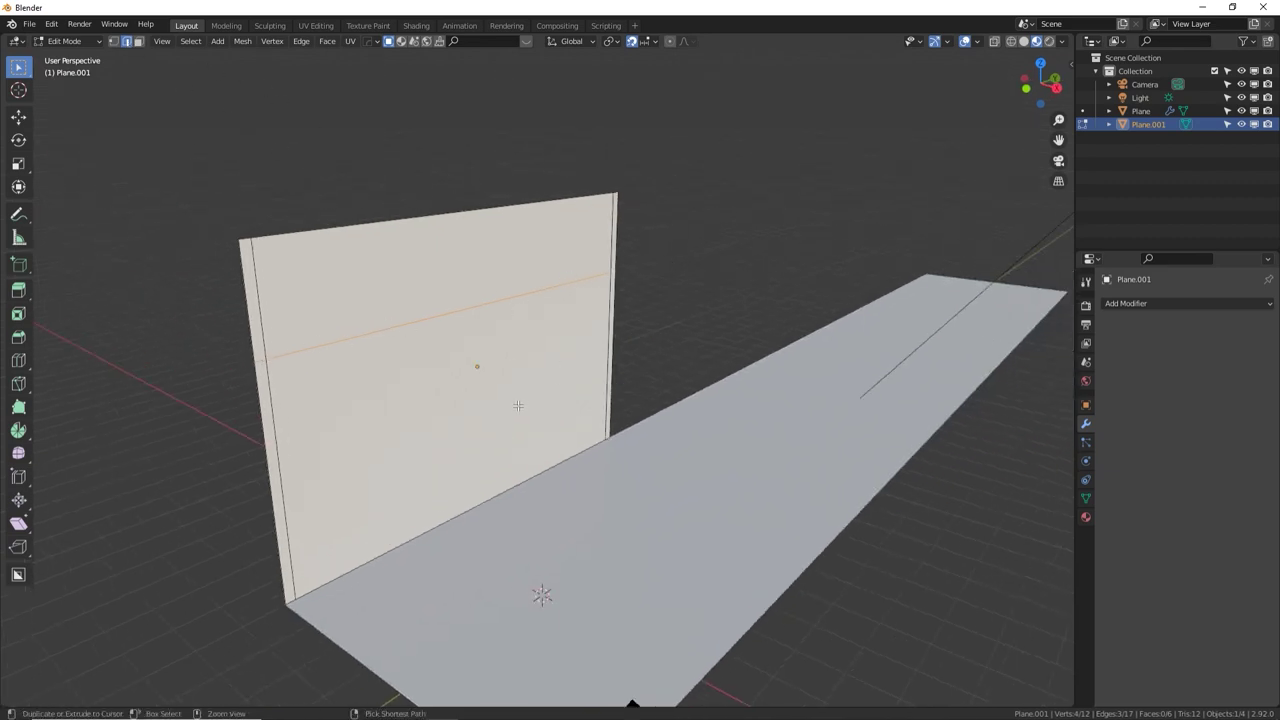
{"action": "key", "text": "ctrl+b"}
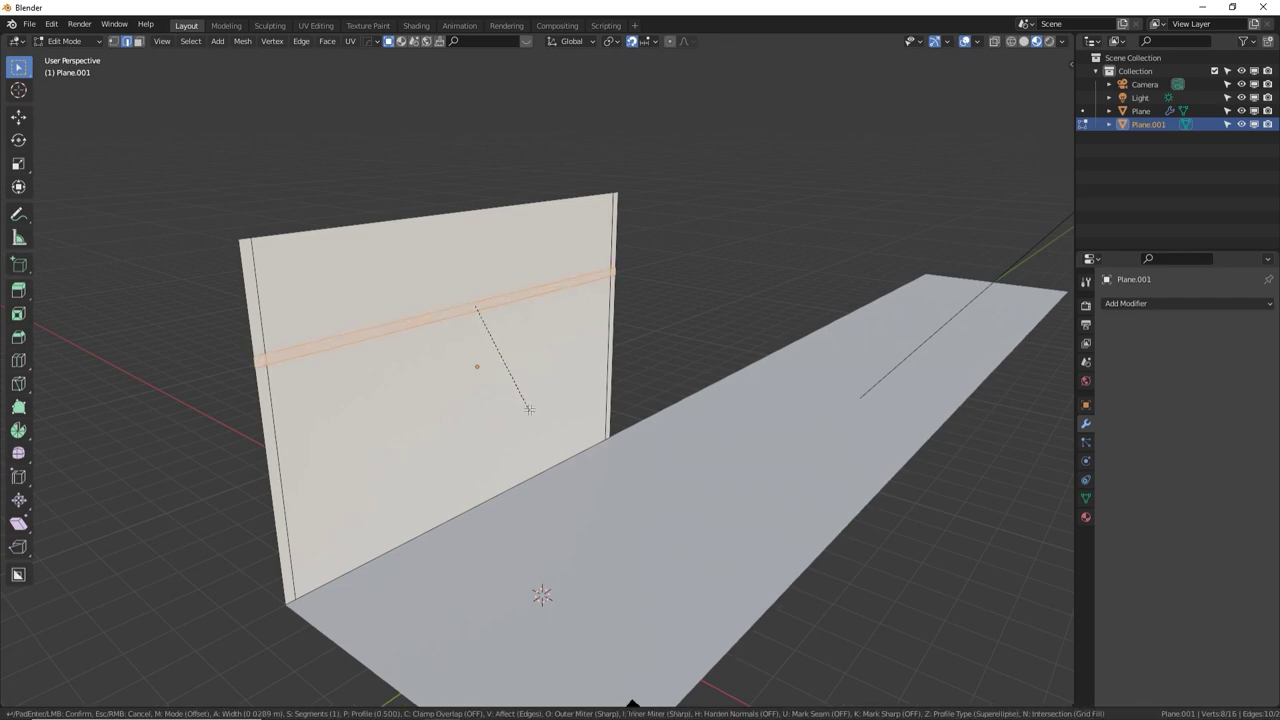
{"action": "type", "text": "0.03"}
{"action": "key", "text": "Return"}
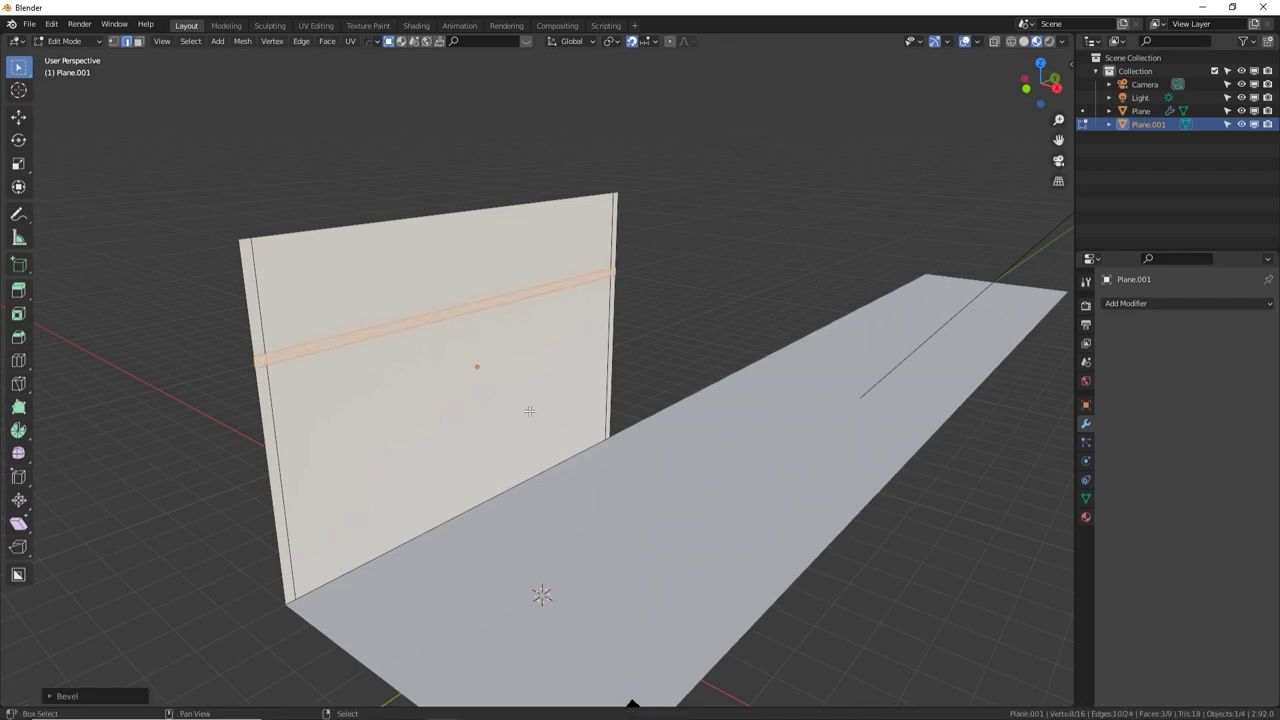
Add a horizontal loop cut close to the wall's upper edge with an edge slide of 0.8, and switch to face selection
{"action": "middle_click_drag", "start_coordinate": [543, 351], "coordinate": [573, 339]}
{"action": "key", "text": "Tab"}
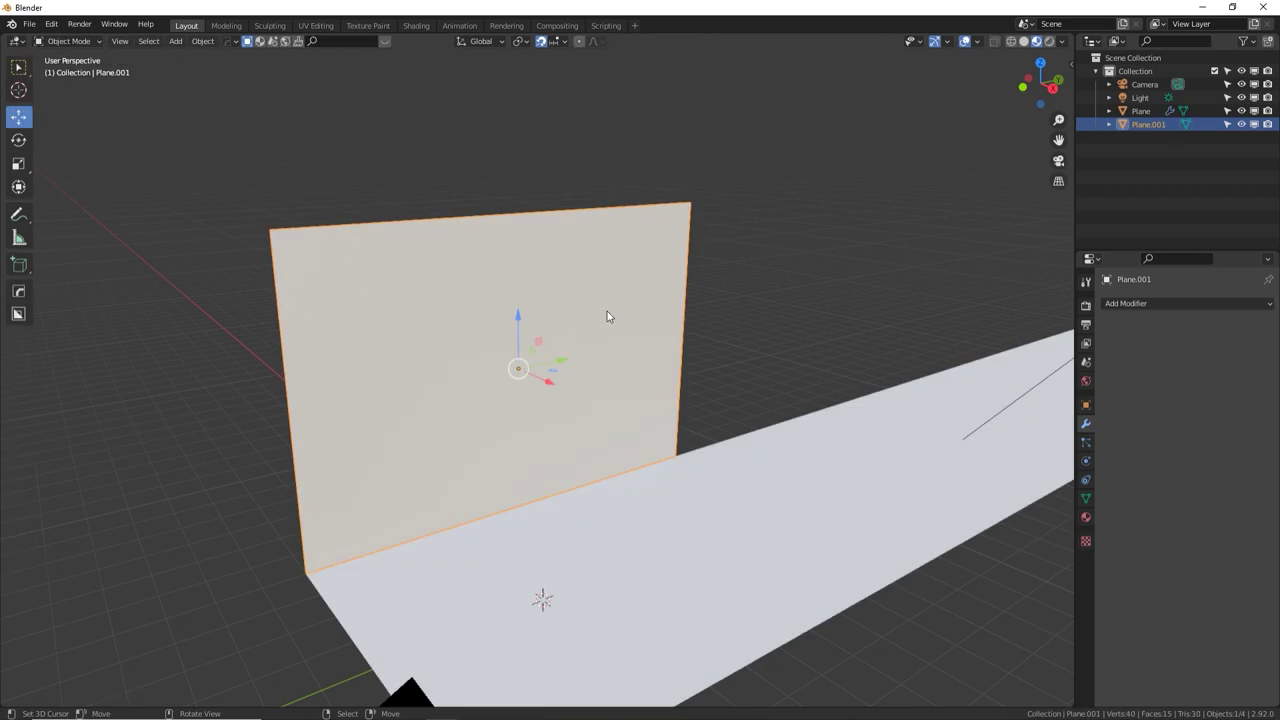
{"action": "key", "text": "Tab"}
{"action": "middle_click_drag", "start_coordinate": [336, 246], "coordinate": [299, 243]}
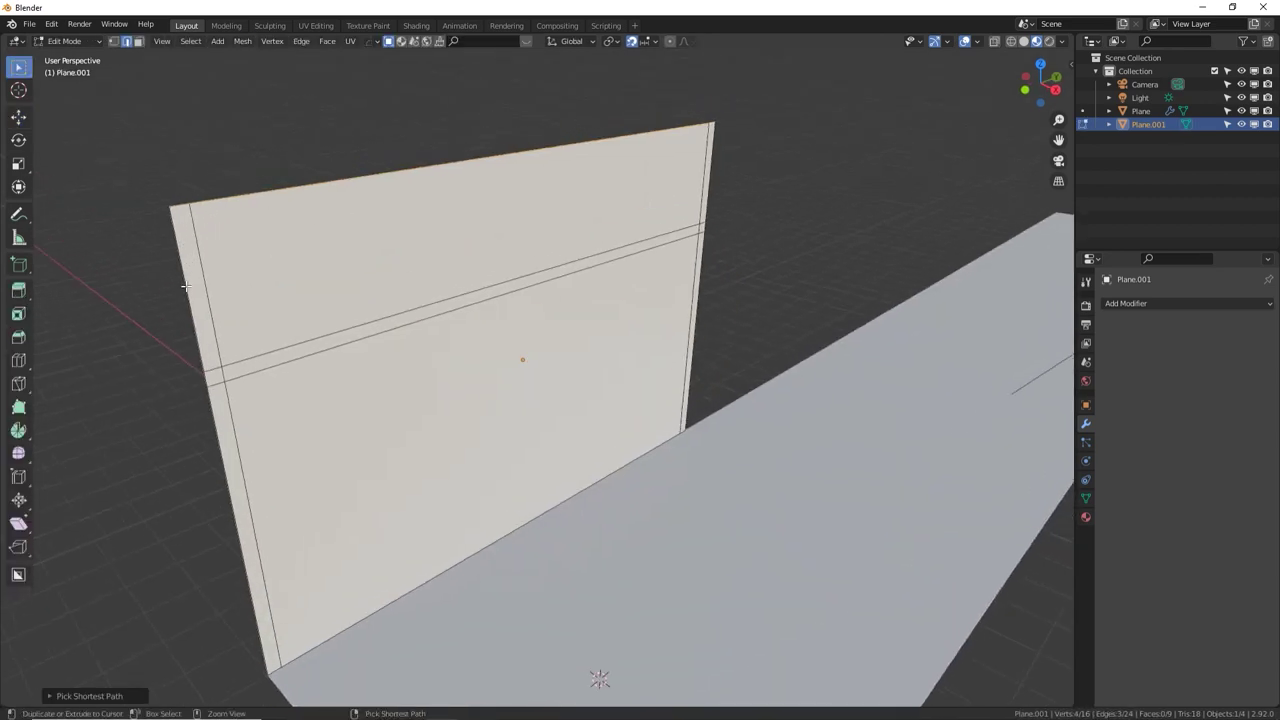
{"action": "key", "text": "g"}
{"action": "key", "text": "g"}
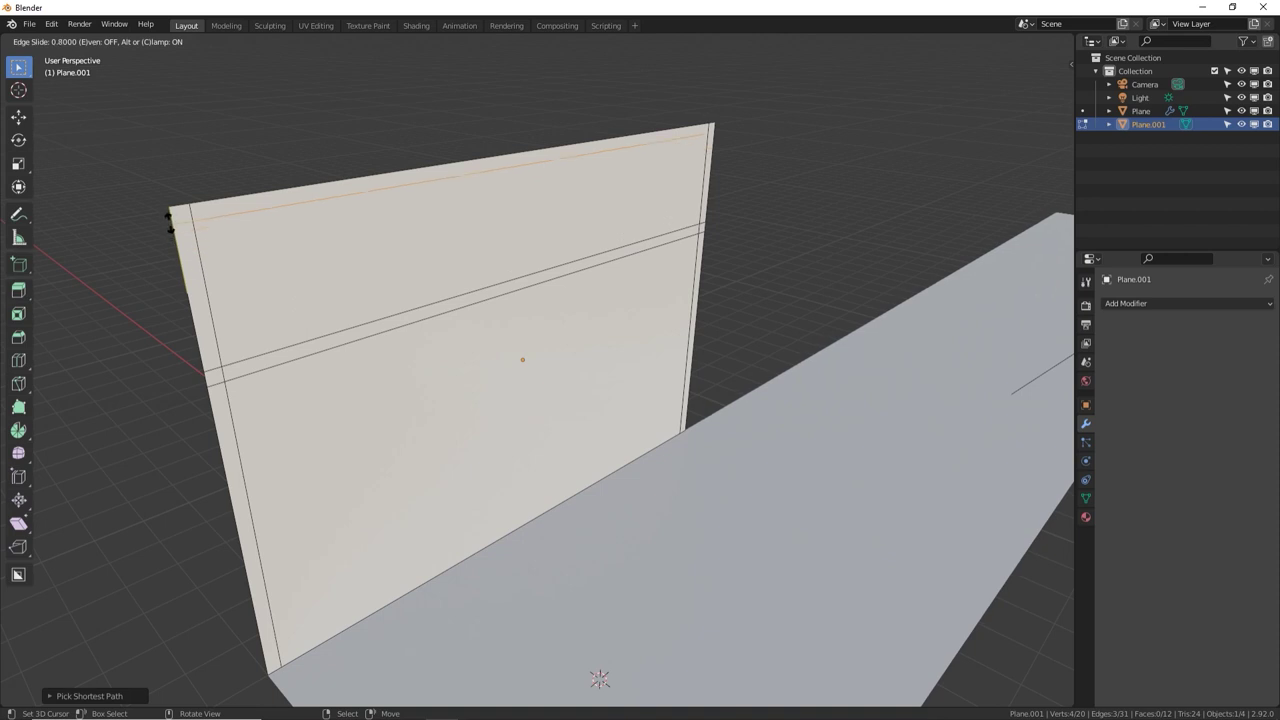
{"action": "left_click", "coordinate": [172, 220]}
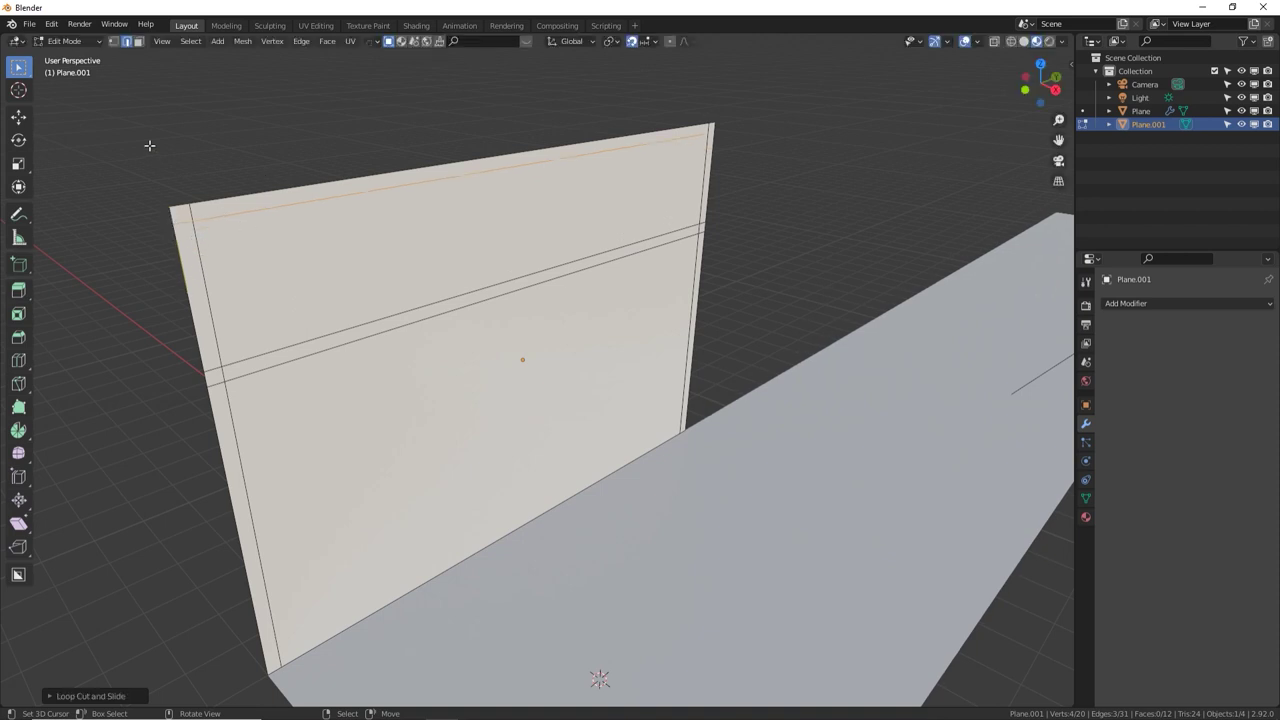
{"action": "key", "text": "3"}
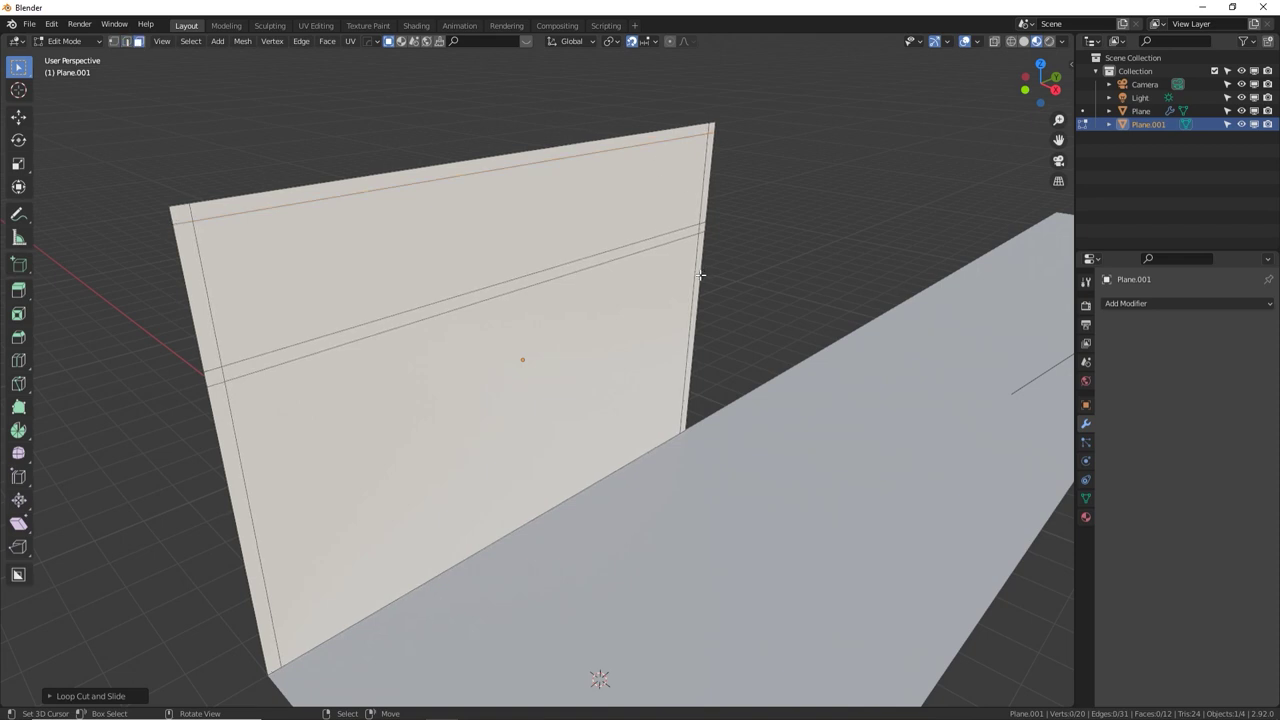
{"action": "left_click", "coordinate": [215, 375]}
{"action": "left_click", "coordinate": [217, 349], "text": "shift"}
{"action": "left_click", "coordinate": [250, 363], "text": "shift"}
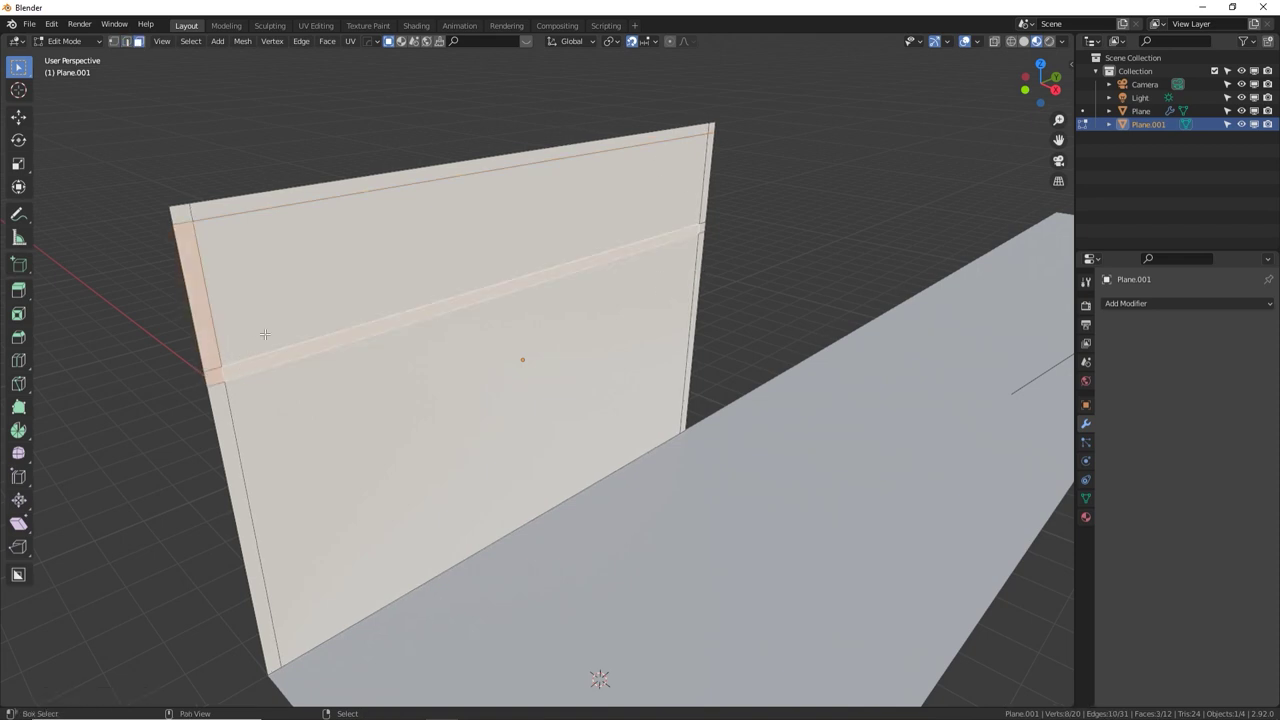
Select the wall's two large inner panel faces and invert the selection so only the thin frame strips are selected
{"action": "left_click", "coordinate": [439, 280]}
{"action": "left_click", "coordinate": [417, 385], "text": "shift"}
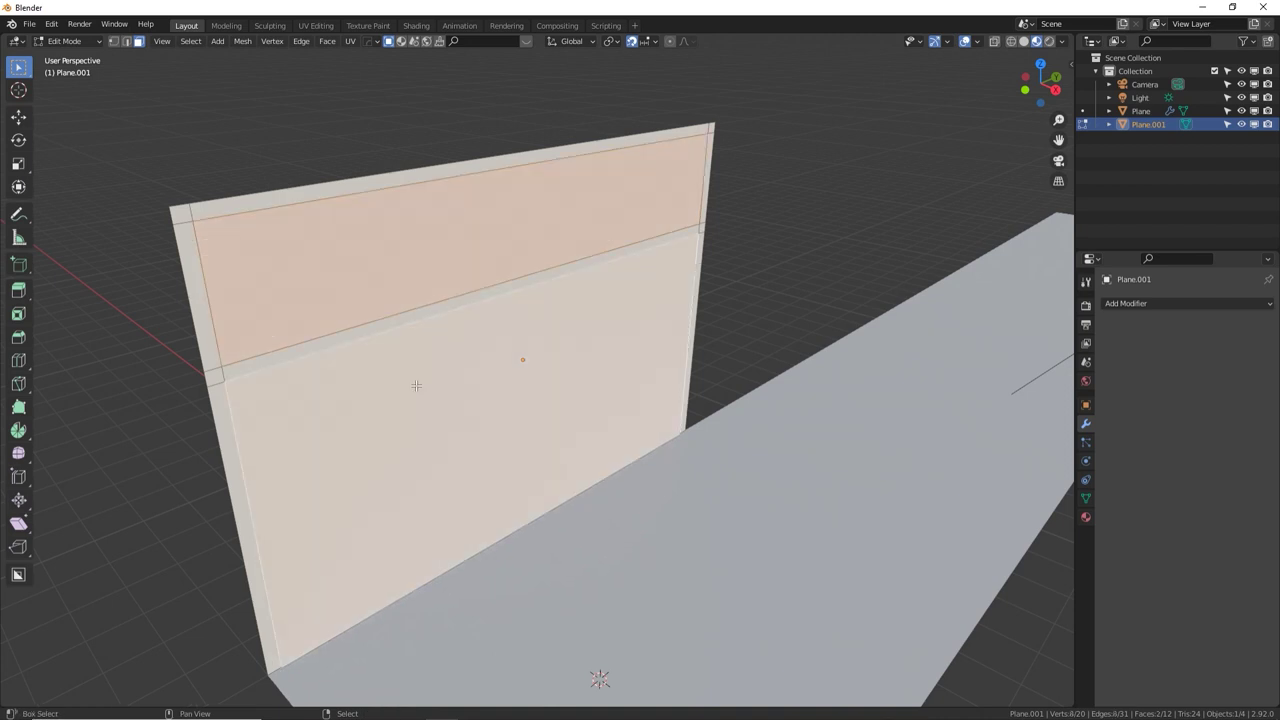
{"action": "key", "text": "ctrl+i"}
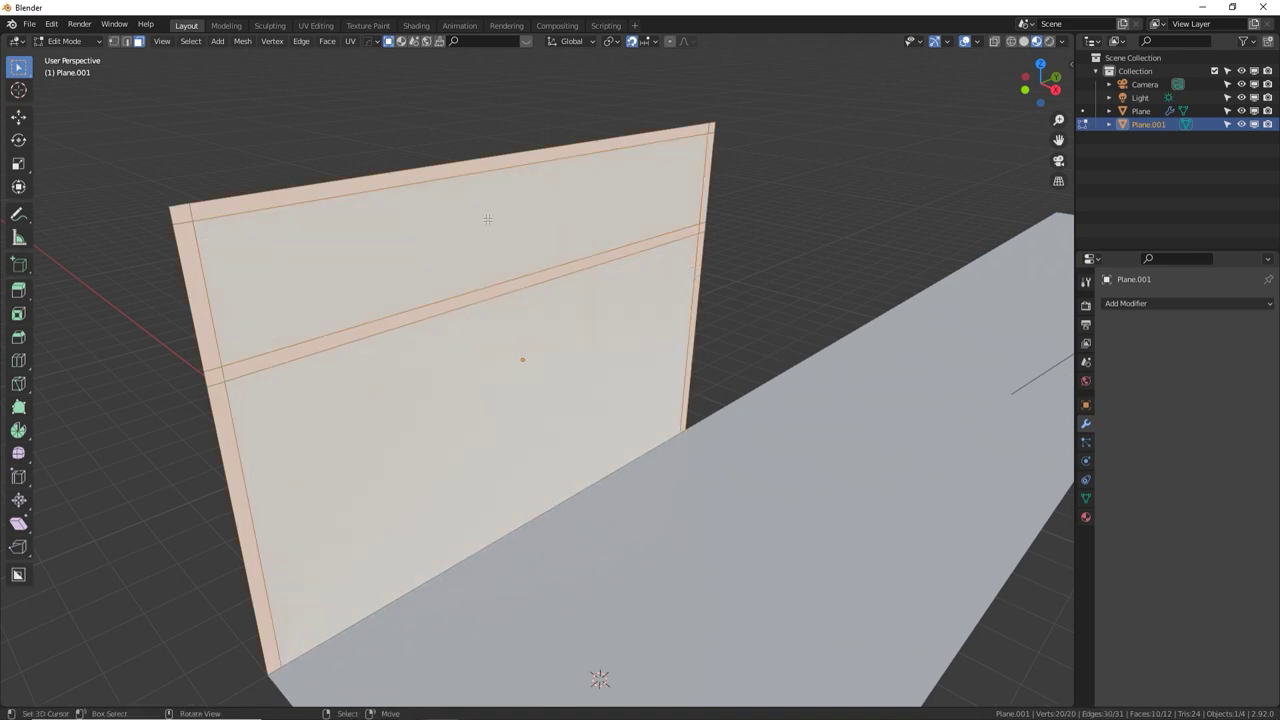
Turn off snapping, extrude the wall's frame strips outward by about 0.07 m, and return to Object Mode
{"action": "middle_click_drag", "start_coordinate": [487, 219], "coordinate": [532, 260]}
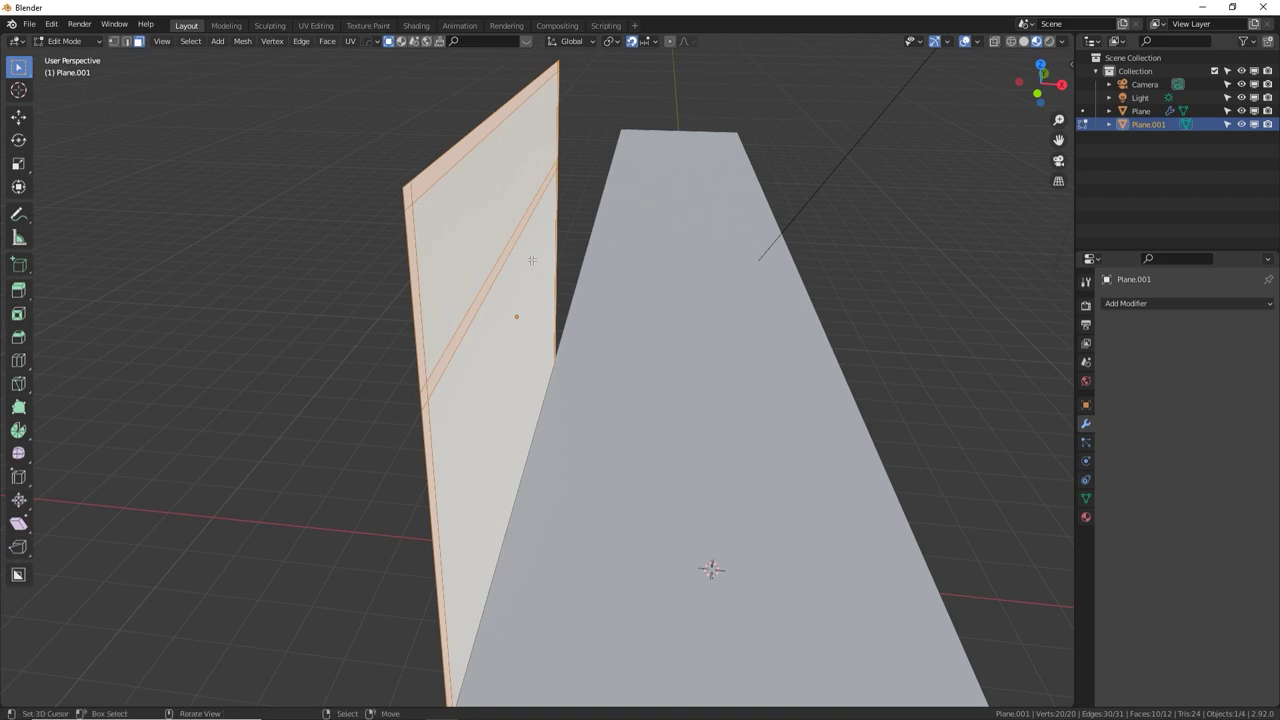
{"action": "left_click", "coordinate": [633, 42]}
{"action": "key", "text": "e"}
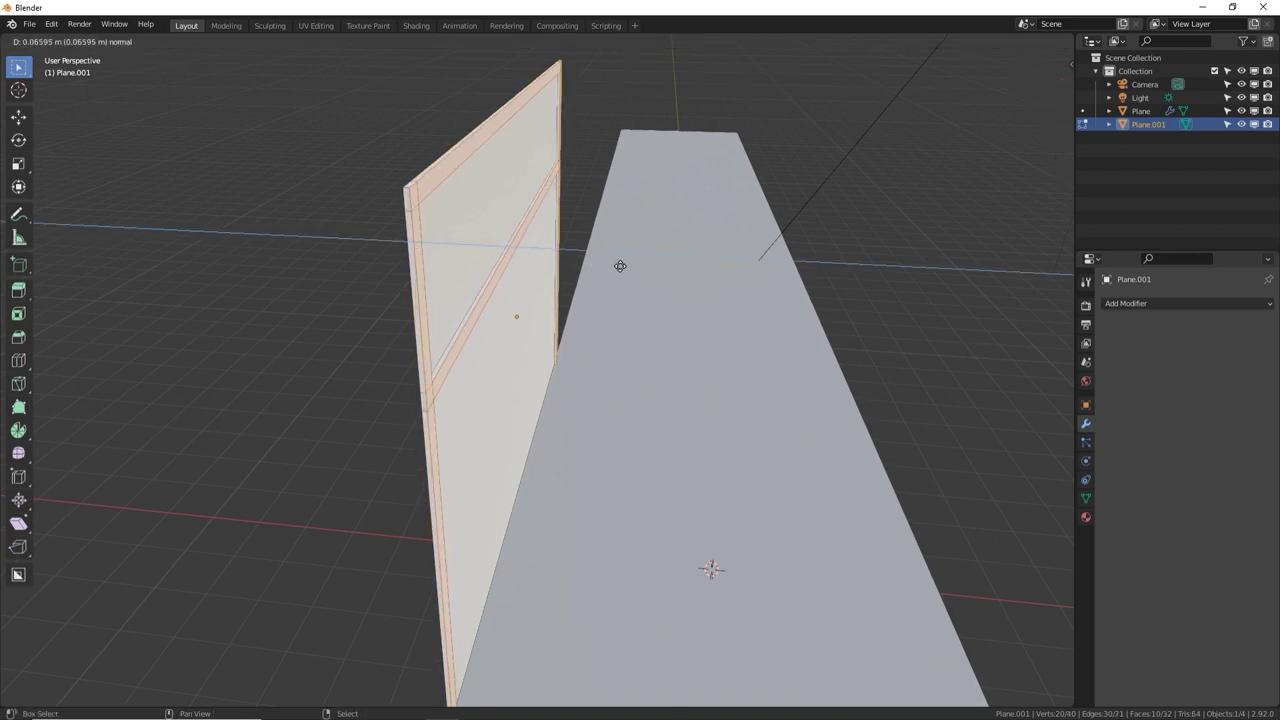
{"action": "left_click", "coordinate": [628, 265]}
{"action": "middle_click_drag", "start_coordinate": [628, 265], "coordinate": [580, 270]}
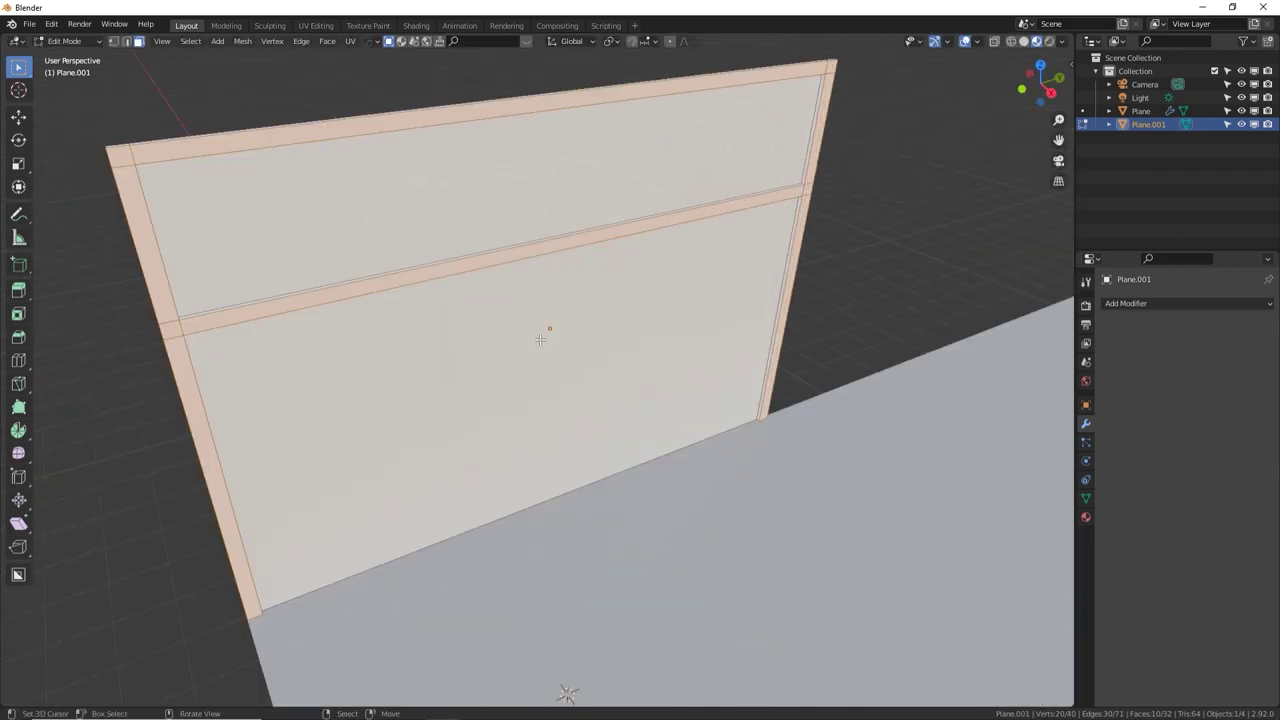
{"action": "middle_click_drag", "start_coordinate": [549, 329], "coordinate": [609, 318]}
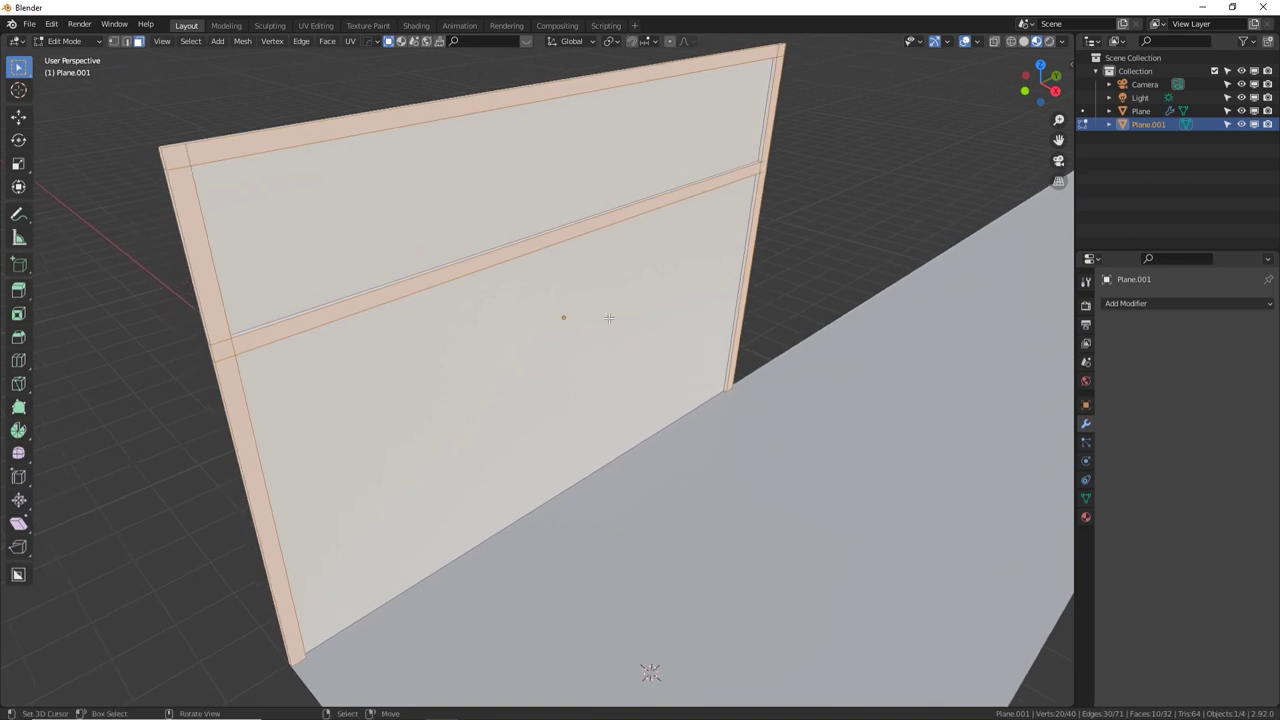
{"action": "key", "text": "Tab"}
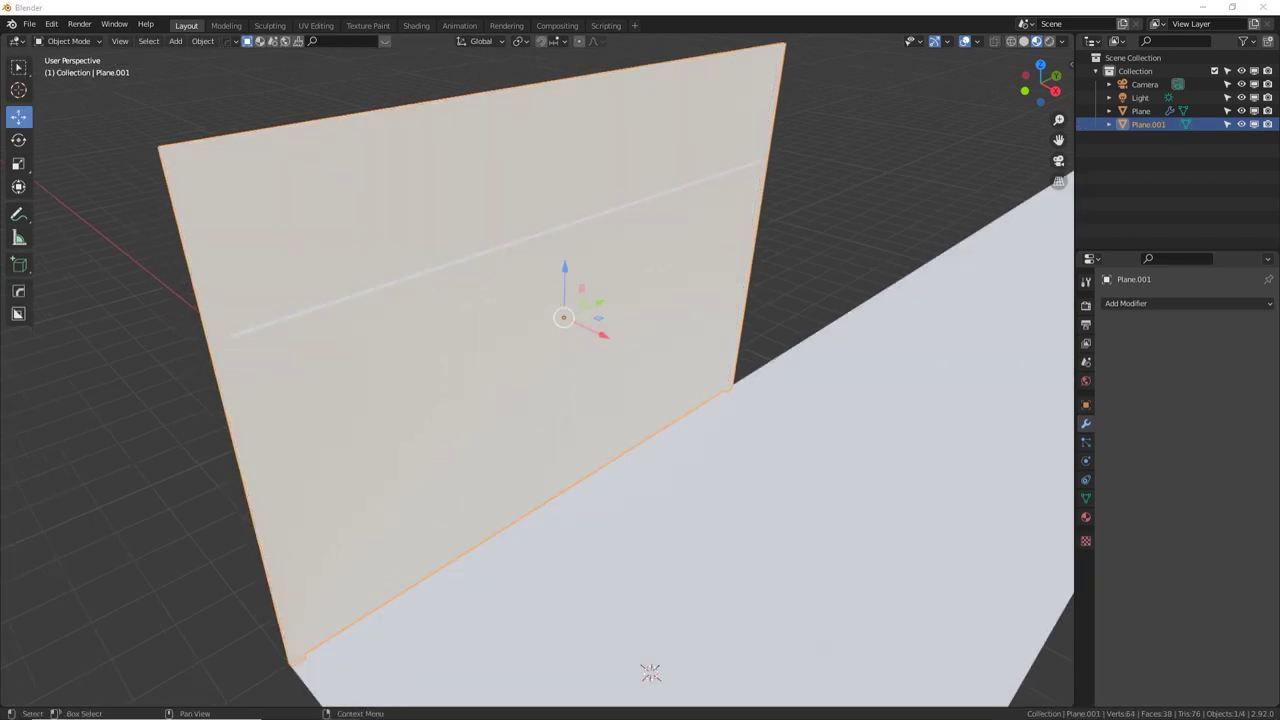
Add a new plane and set its scale to 36 in X and 80 in Y
{"action": "scroll", "coordinate": [600, 247], "scroll_direction": "down", "scroll_amount": 3}
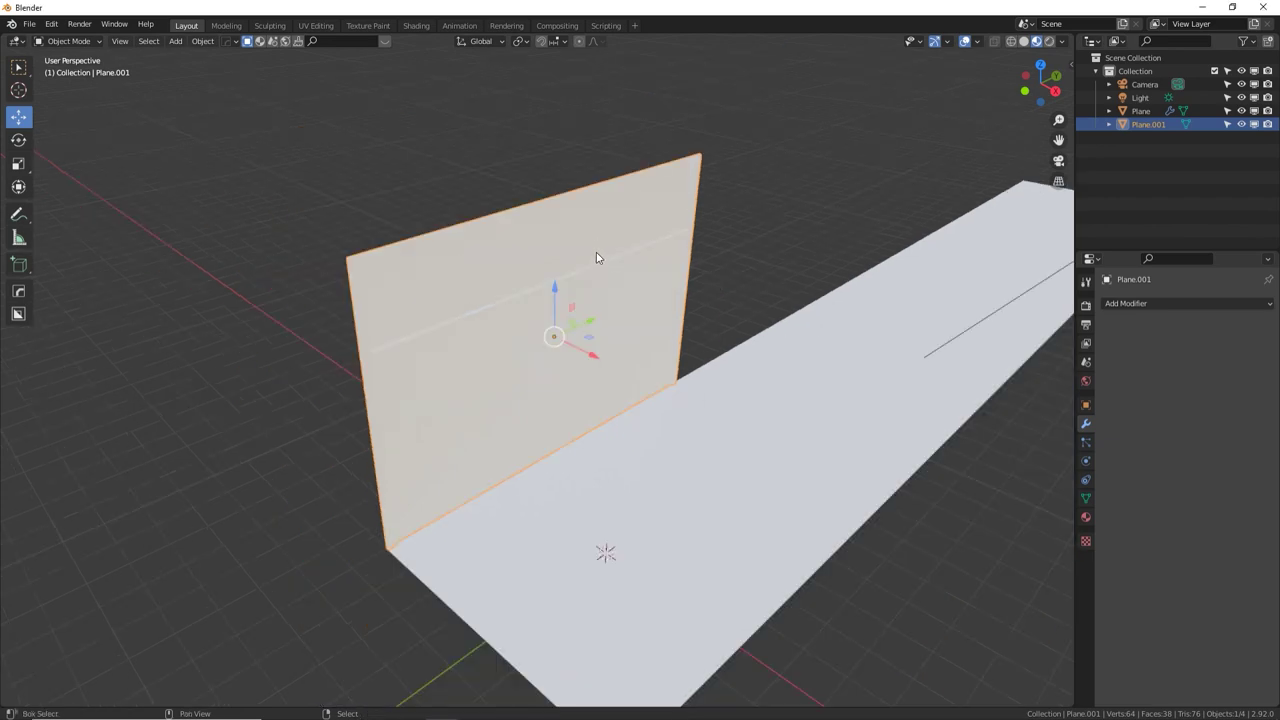
{"action": "key", "text": "shift+a"}
{"action": "mouse_move", "coordinate": [597, 256]}
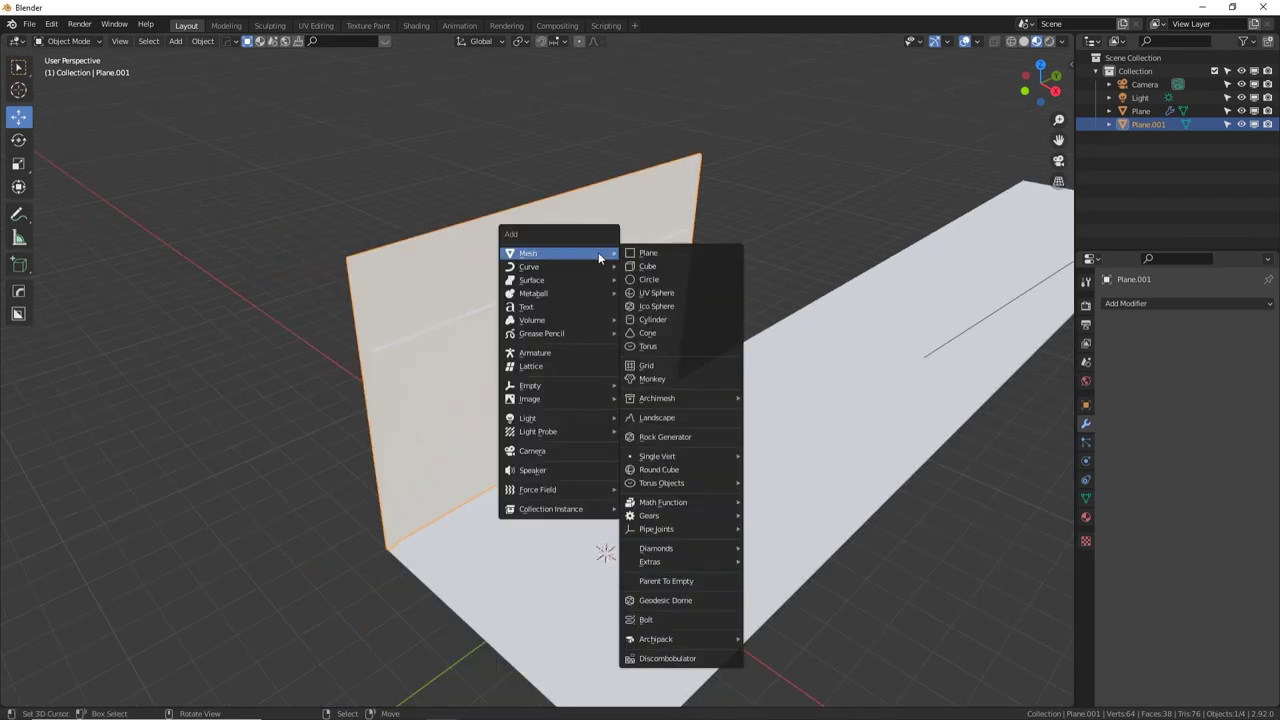
{"action": "left_click", "coordinate": [656, 252]}
{"action": "left_click", "coordinate": [1086, 405]}
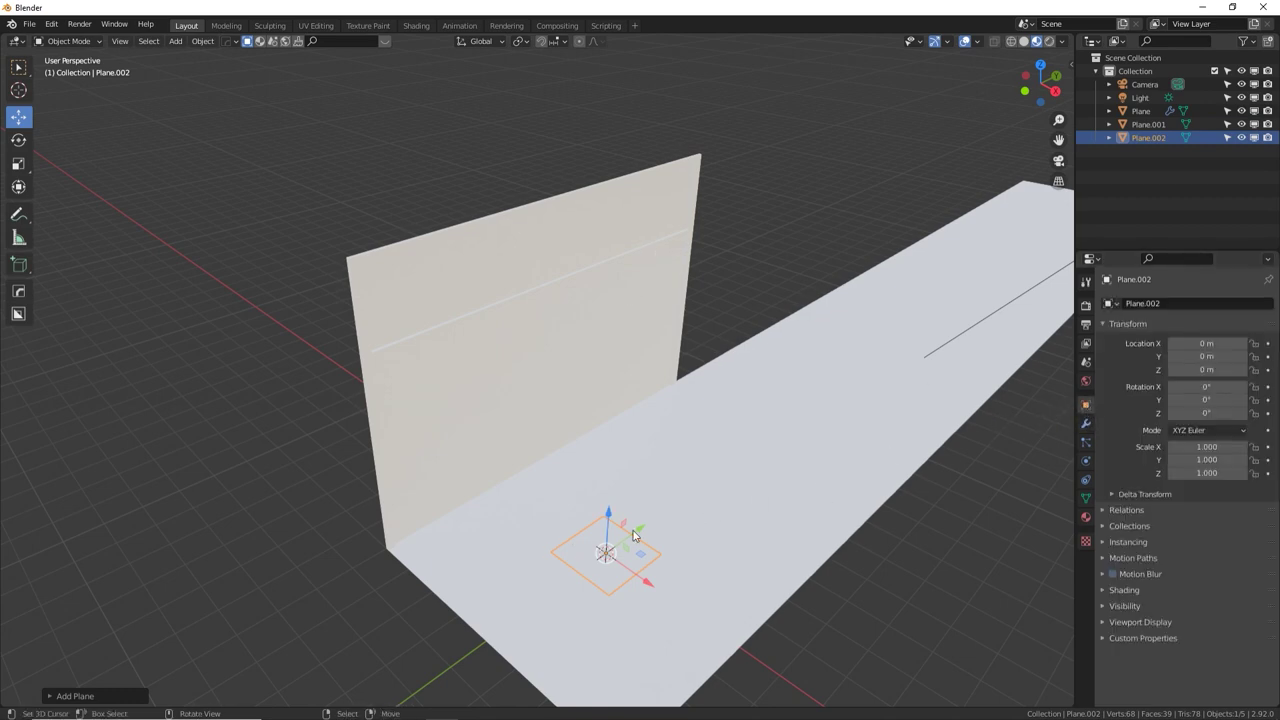
{"action": "left_click", "coordinate": [1209, 447]}
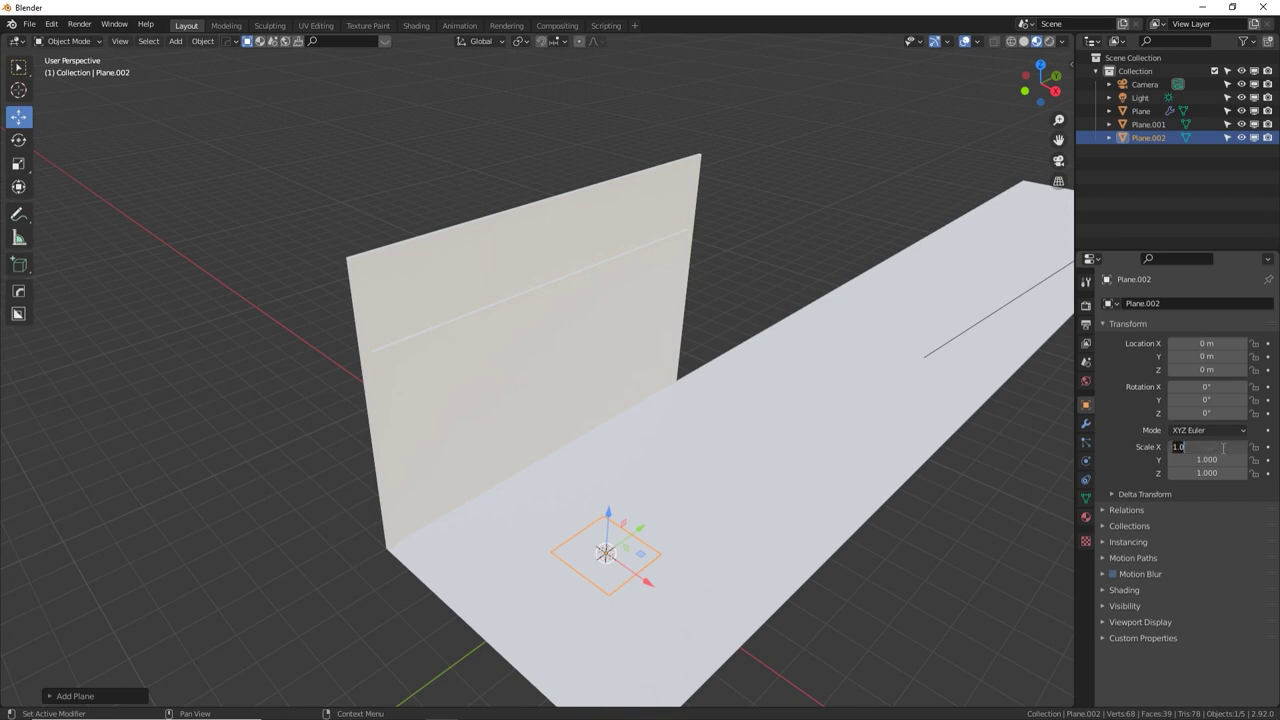
{"action": "type", "text": "36"}
{"action": "key", "text": "Tab"}
{"action": "type", "text": "80"}
{"action": "key", "text": "Return"}
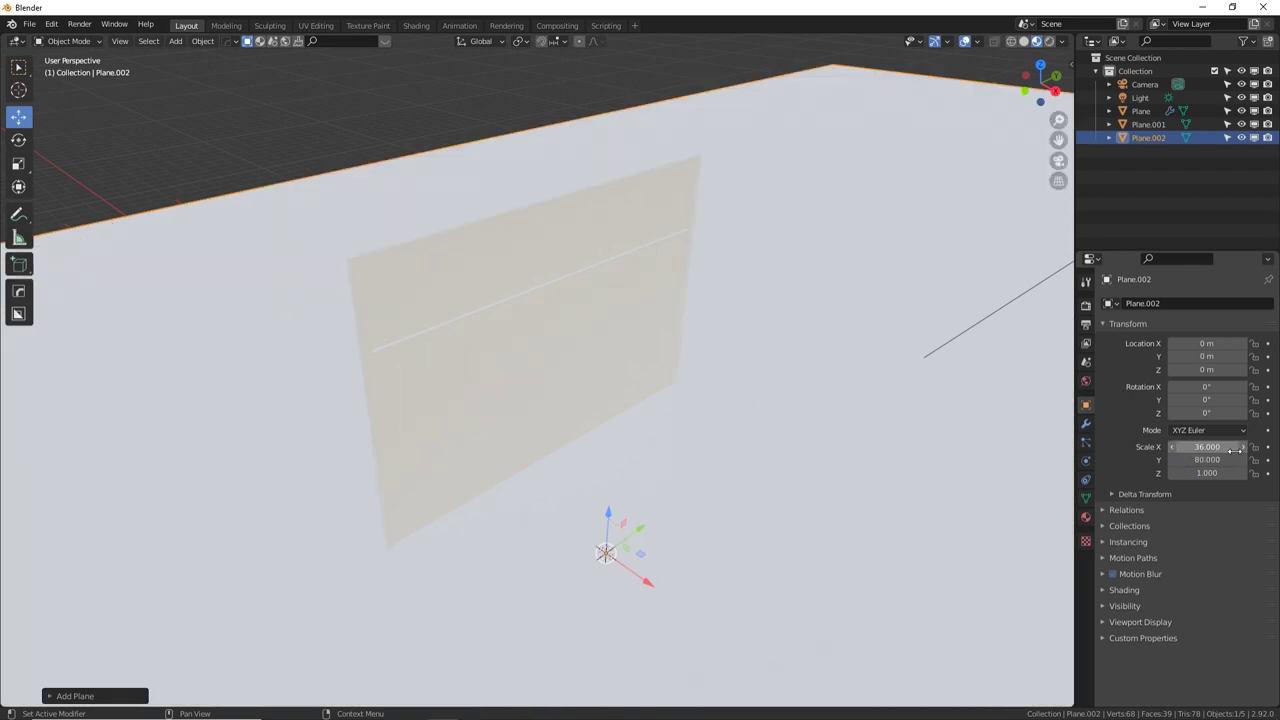
Scale the new plane down uniformly to about 1.26 in X and 2.80 in Y
{"action": "scroll", "coordinate": [605, 294], "scroll_direction": "down", "scroll_amount": 5}
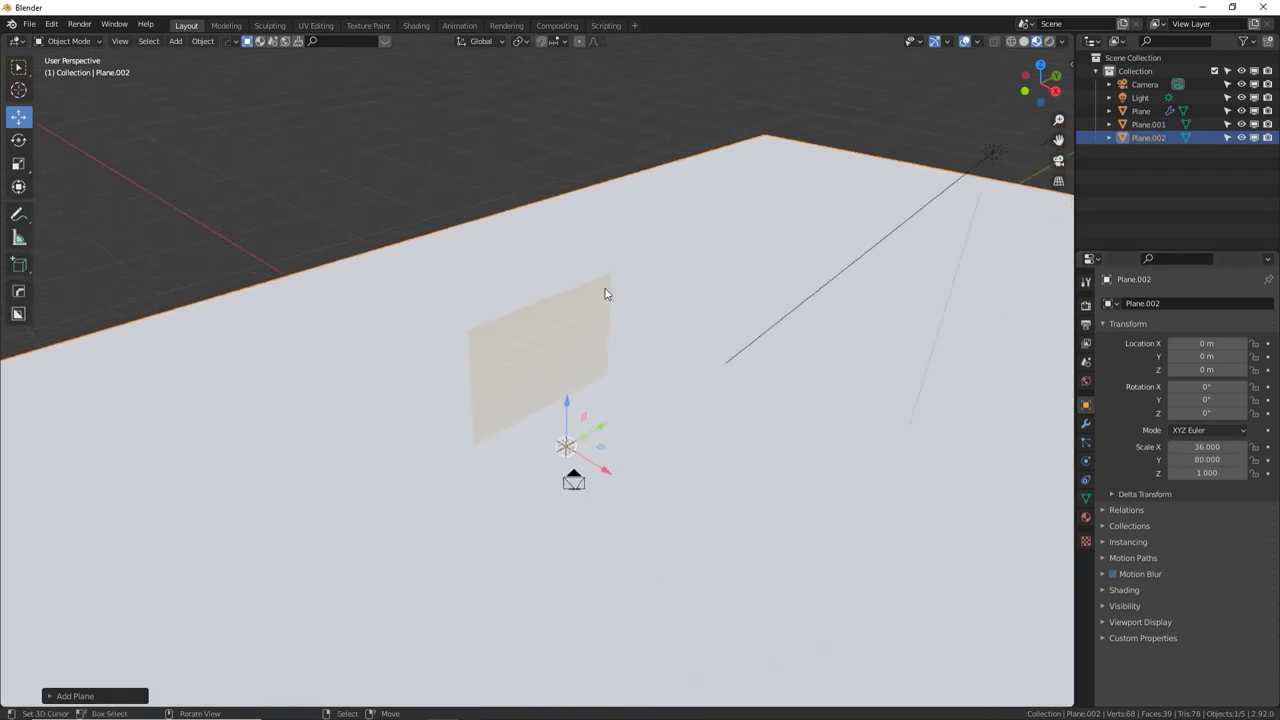
{"action": "scroll", "coordinate": [605, 294], "scroll_direction": "up", "scroll_amount": 5}
{"action": "key", "text": "s"}
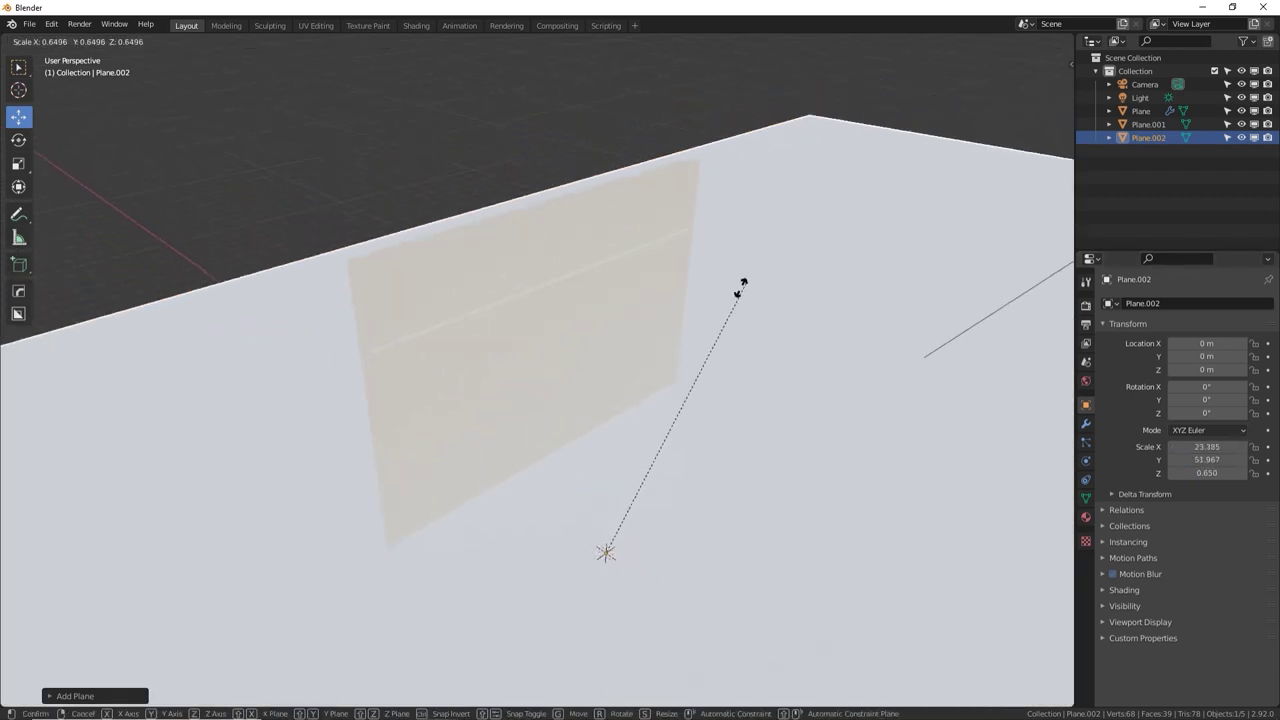
{"action": "left_click", "coordinate": [628, 455]}
{"action": "key", "text": "s"}
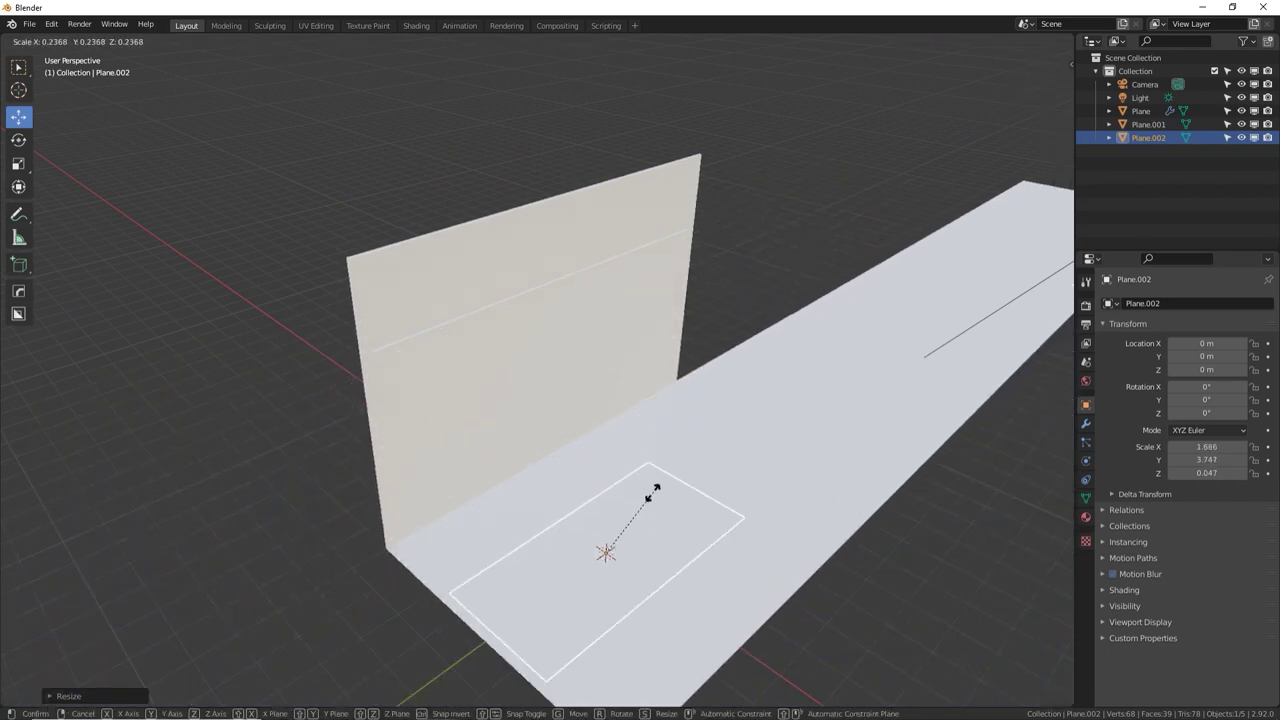
{"action": "left_click", "coordinate": [650, 512]}
Stand the plane upright and parallel to the wall by rotating it 90° around Y and 90° around X
{"action": "type", "text": "ry"}
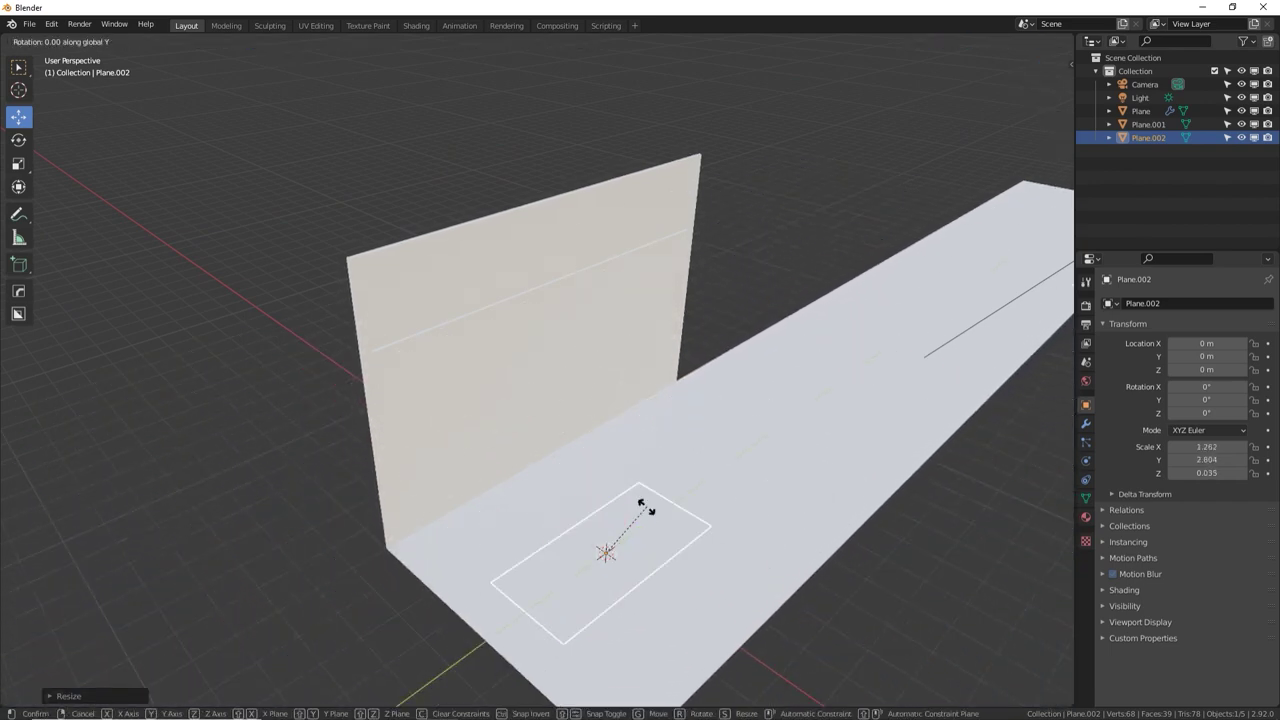
{"action": "type", "text": "90"}
{"action": "key", "text": "Return"}
{"action": "type", "text": "rx90"}
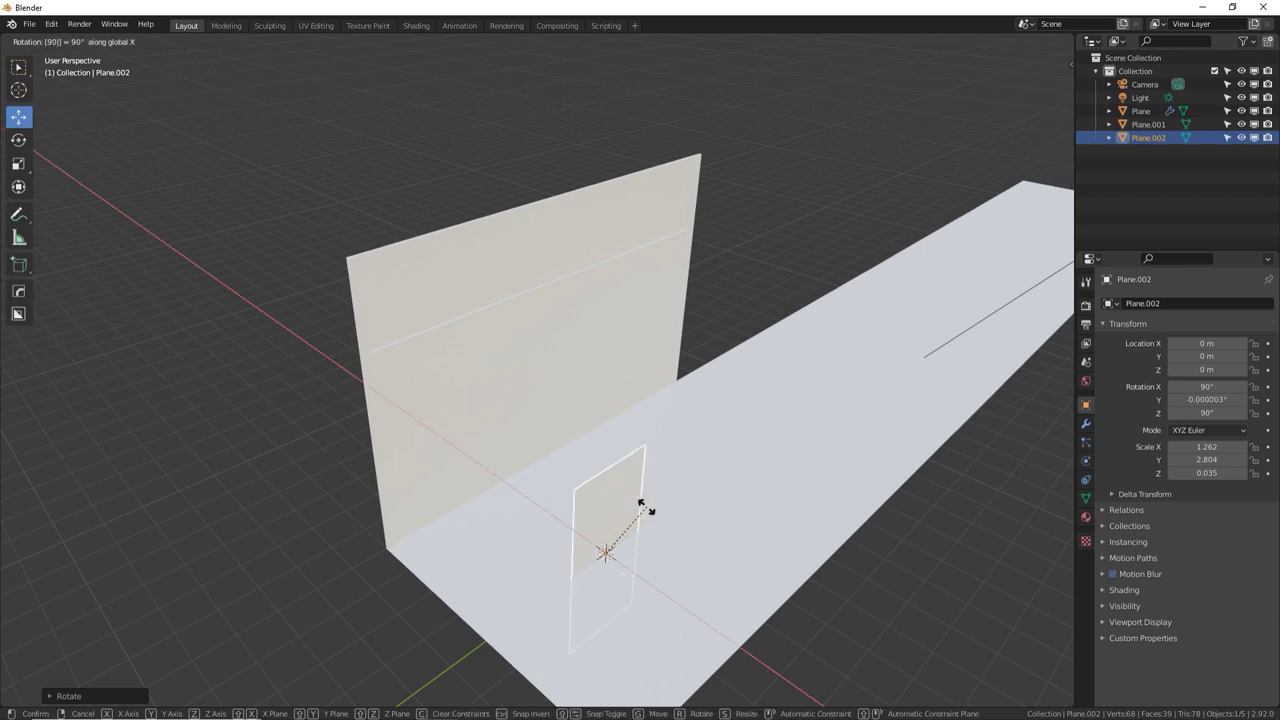
{"action": "key", "text": "Return"}
Raise the door plane along Z to about 2.87 m so its lower edge rests on the floor
{"action": "middle_click_drag", "start_coordinate": [520, 461], "coordinate": [640, 395]}
{"action": "key", "text": "g"}
{"action": "key", "text": "z"}
{"action": "left_click", "coordinate": [646, 403]}
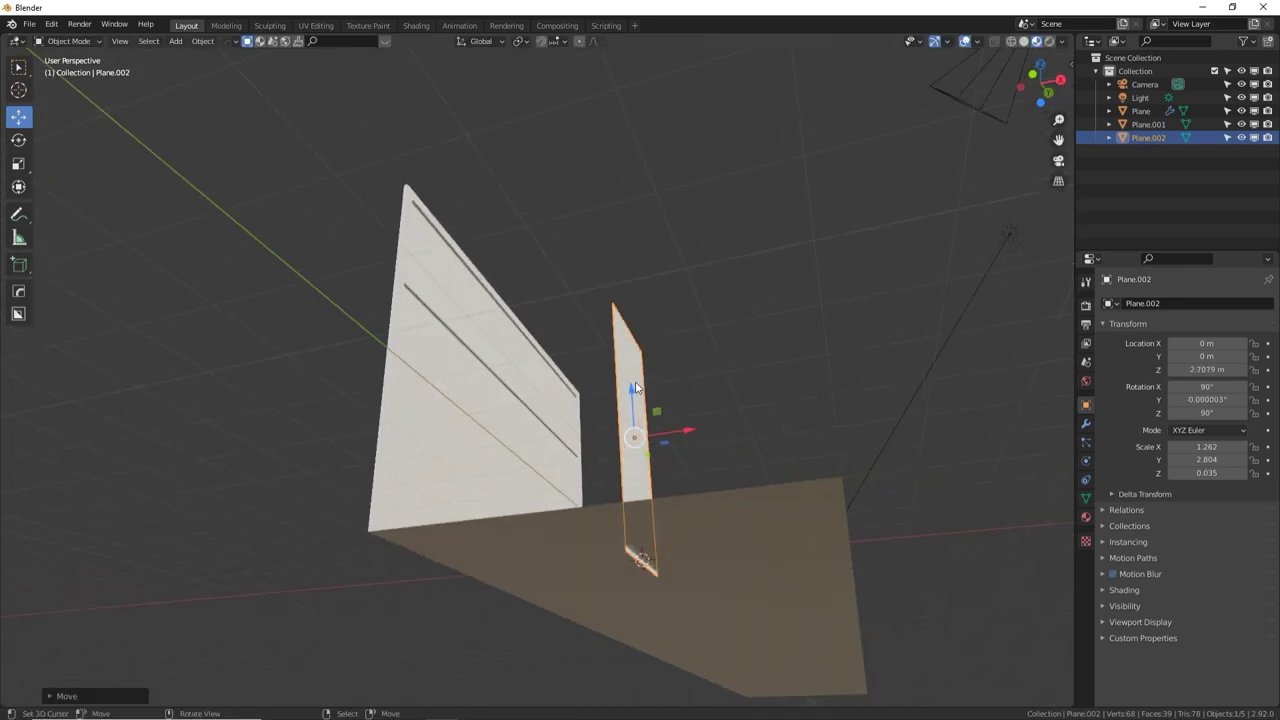
{"action": "key", "text": "g"}
{"action": "key", "text": "z"}
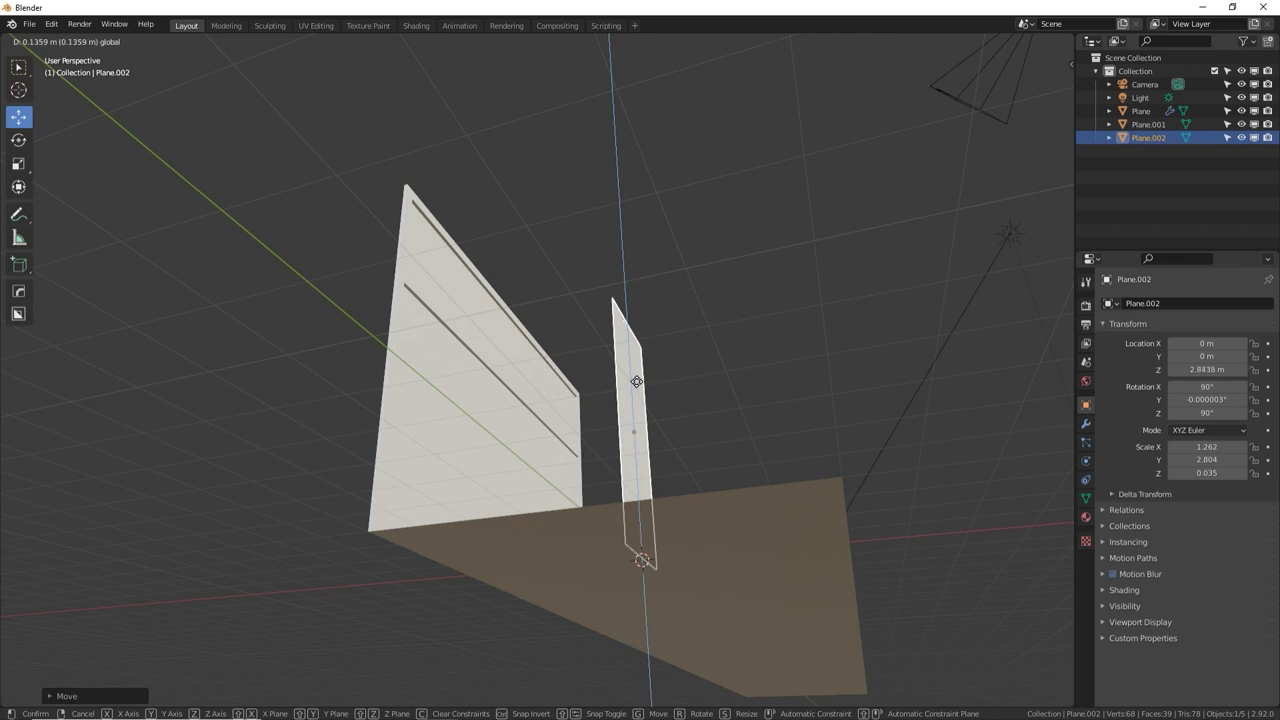
{"action": "left_click", "coordinate": [648, 400]}
Move the door plane along X towards the wall, to about -3.55 m
{"action": "middle_click_drag", "start_coordinate": [648, 400], "coordinate": [670, 440]}
{"action": "key", "text": "g"}
{"action": "key", "text": "x"}
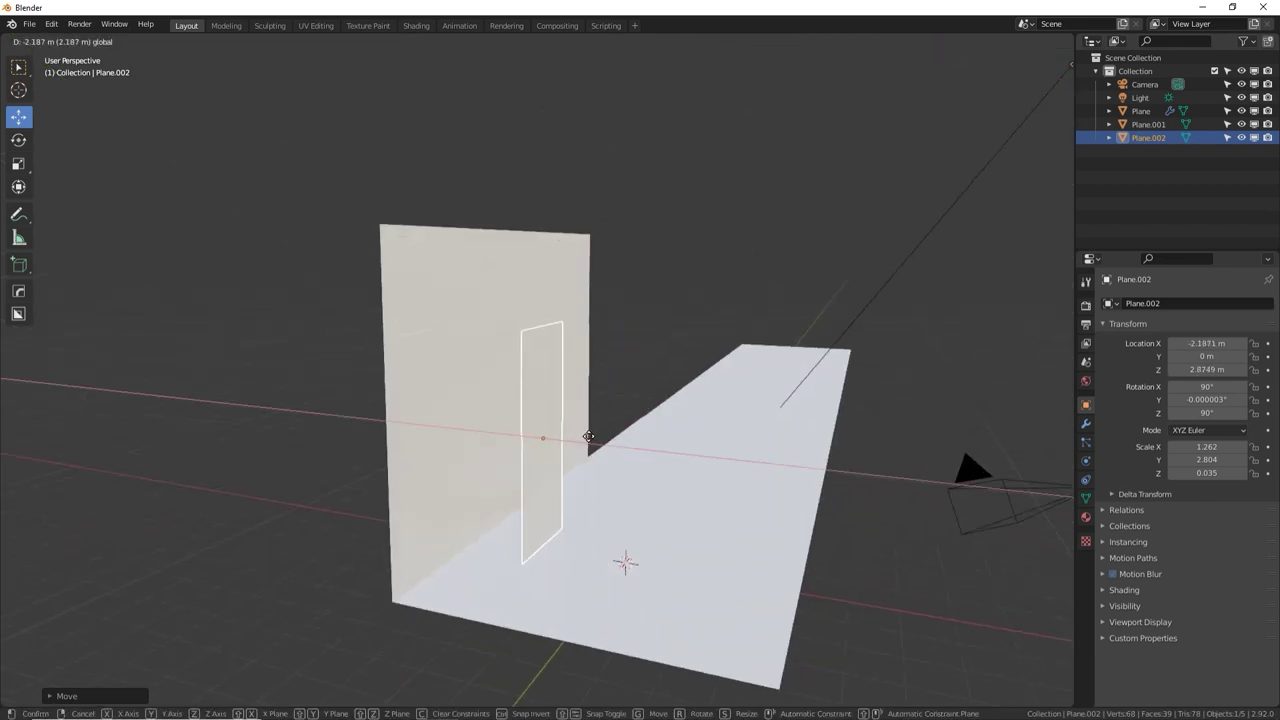
{"action": "left_click", "coordinate": [688, 337]}
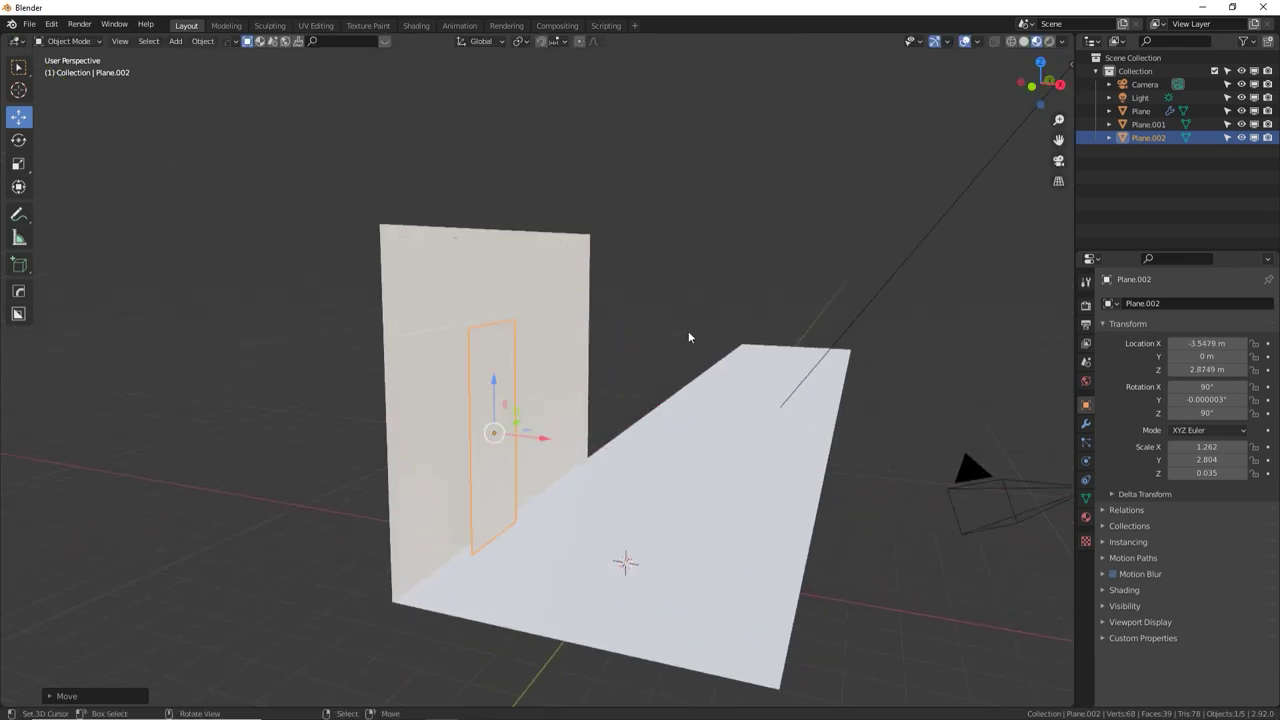
Switch the viewport to Solid shading and set the object color to Random
{"action": "left_click", "coordinate": [1025, 44]}
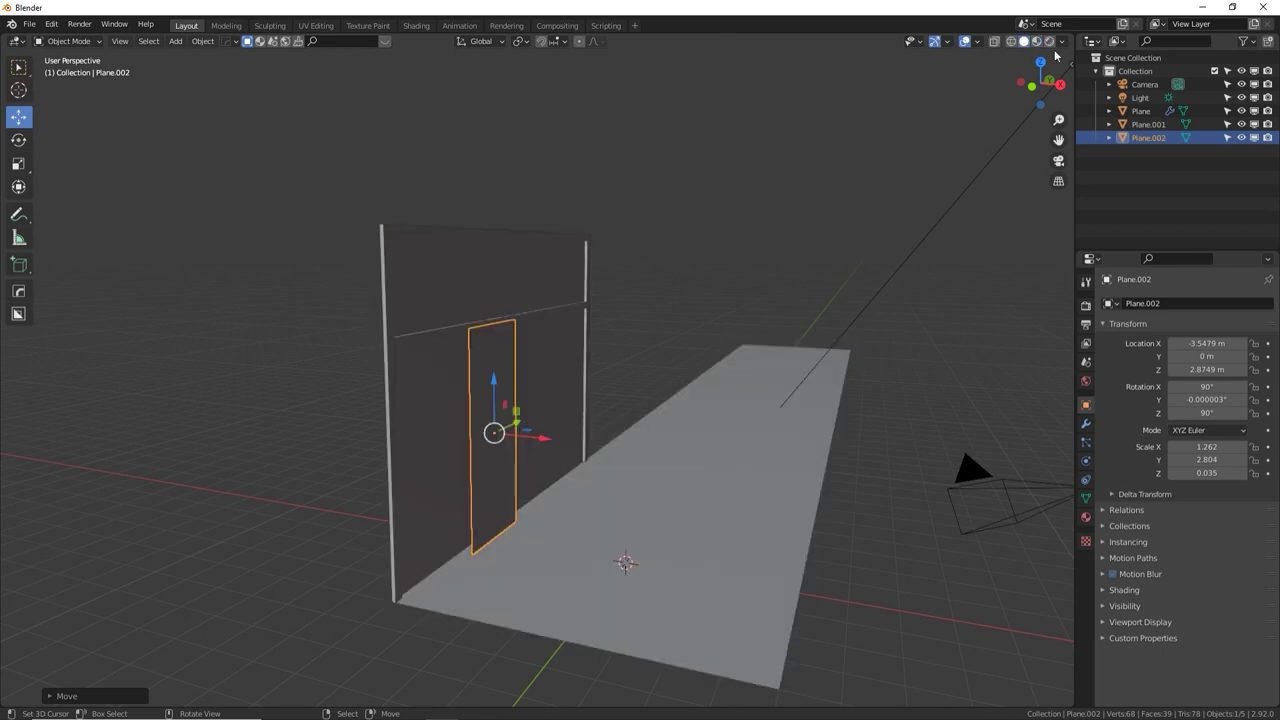
{"action": "left_click", "coordinate": [1062, 44]}
{"action": "left_click", "coordinate": [1057, 215]}
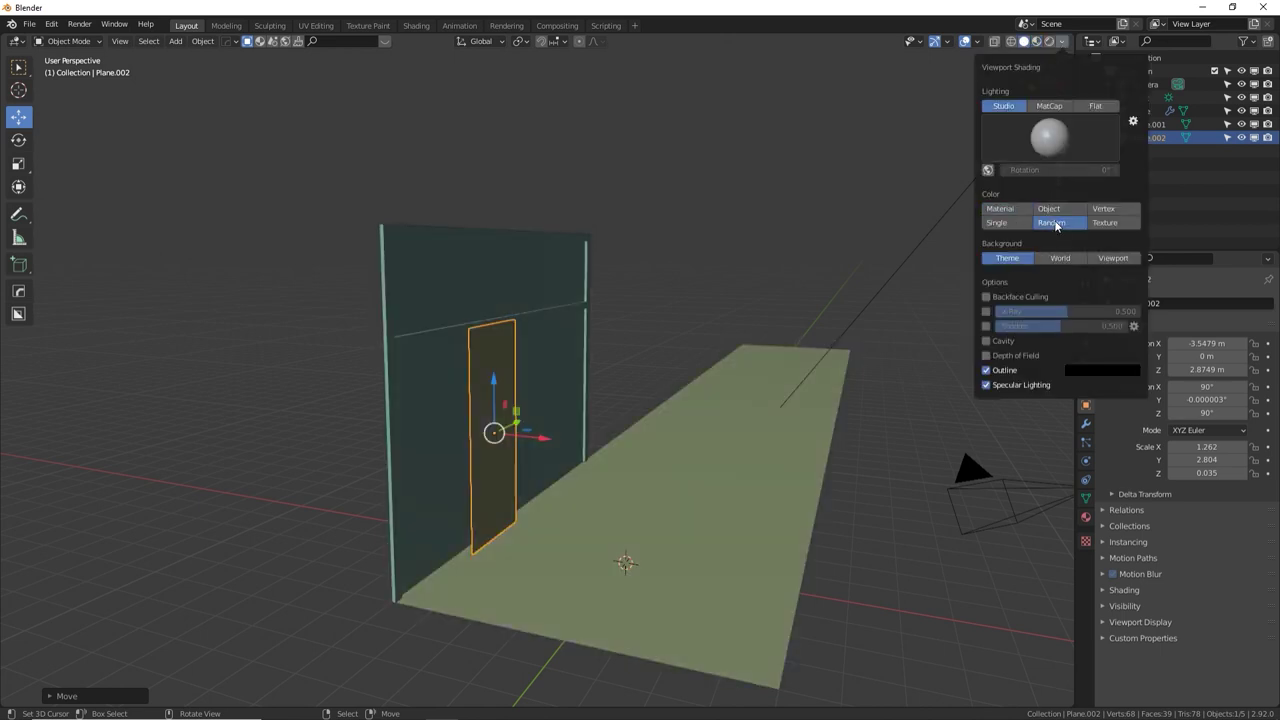
Move the door plane closer to the wall along X, to about -3.78 m
{"action": "middle_click_drag", "start_coordinate": [559, 373], "coordinate": [462, 398]}
{"action": "scroll", "coordinate": [580, 386], "scroll_direction": "up", "scroll_amount": 1}
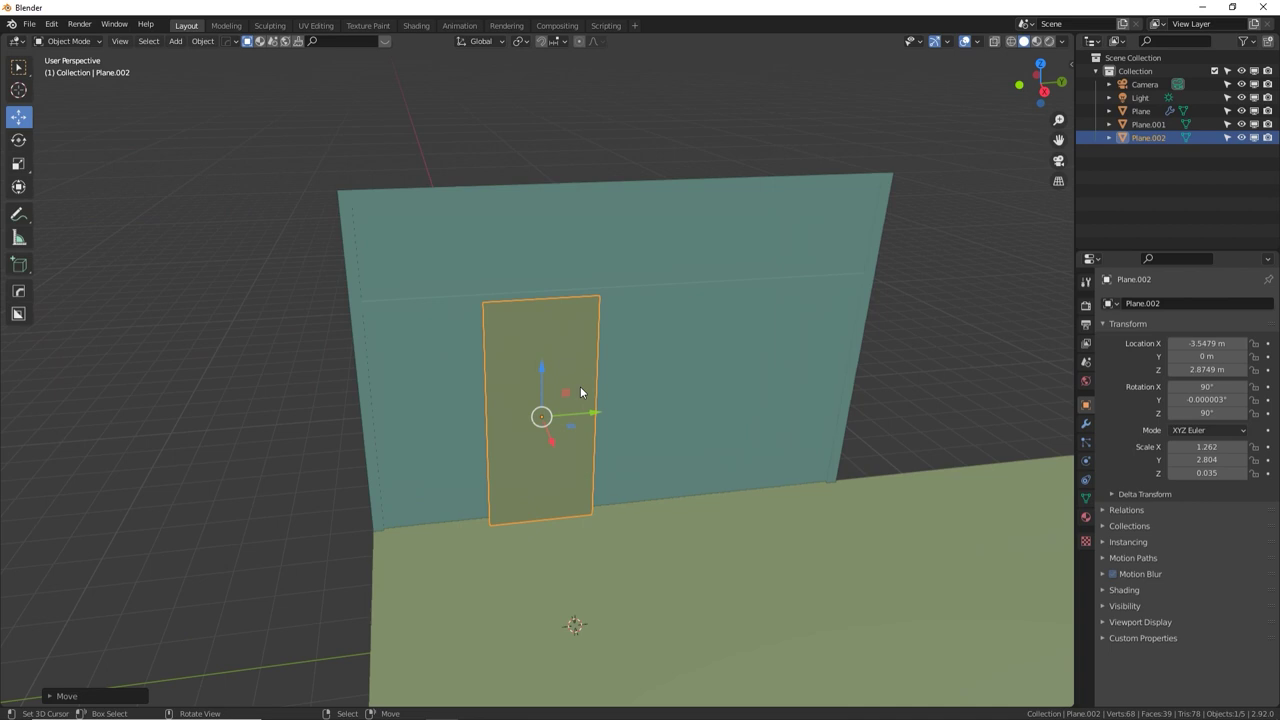
{"action": "scroll", "coordinate": [580, 386], "scroll_direction": "up", "scroll_amount": 2}
{"action": "middle_click_drag", "start_coordinate": [344, 292], "coordinate": [540, 416]}
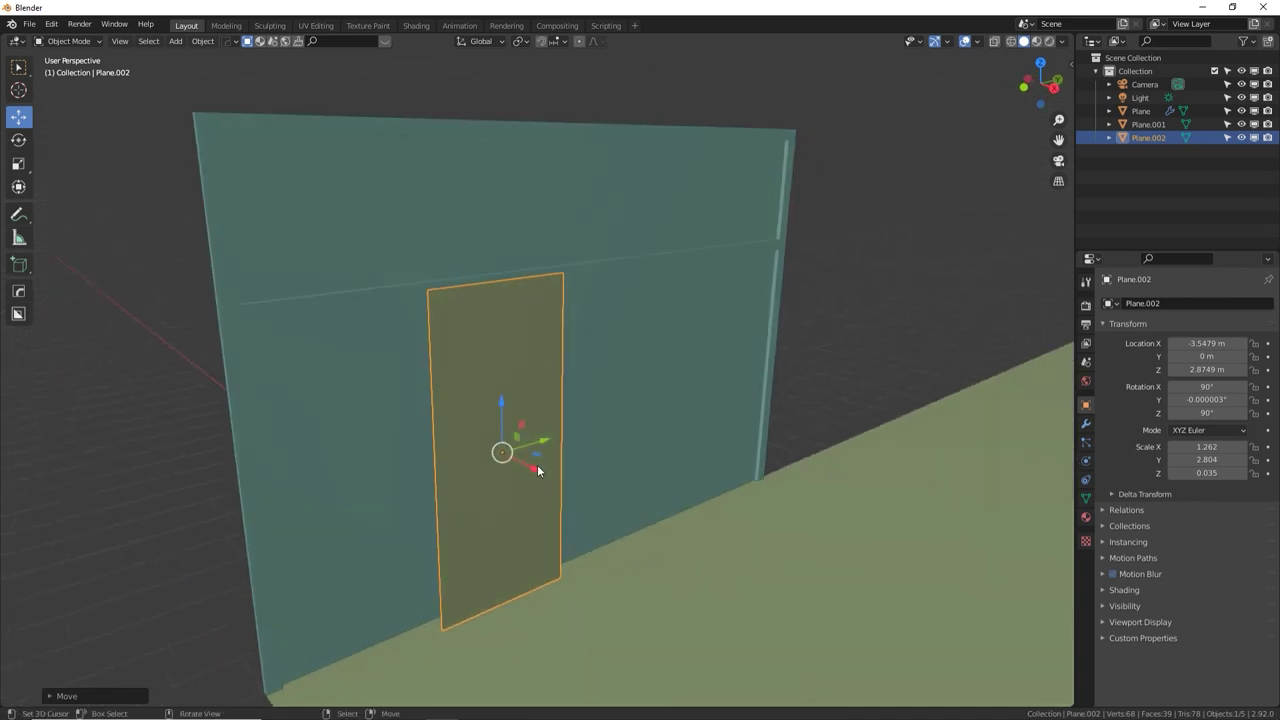
{"action": "key", "text": "g"}
{"action": "key", "text": "x"}
{"action": "left_click", "coordinate": [524, 464]}
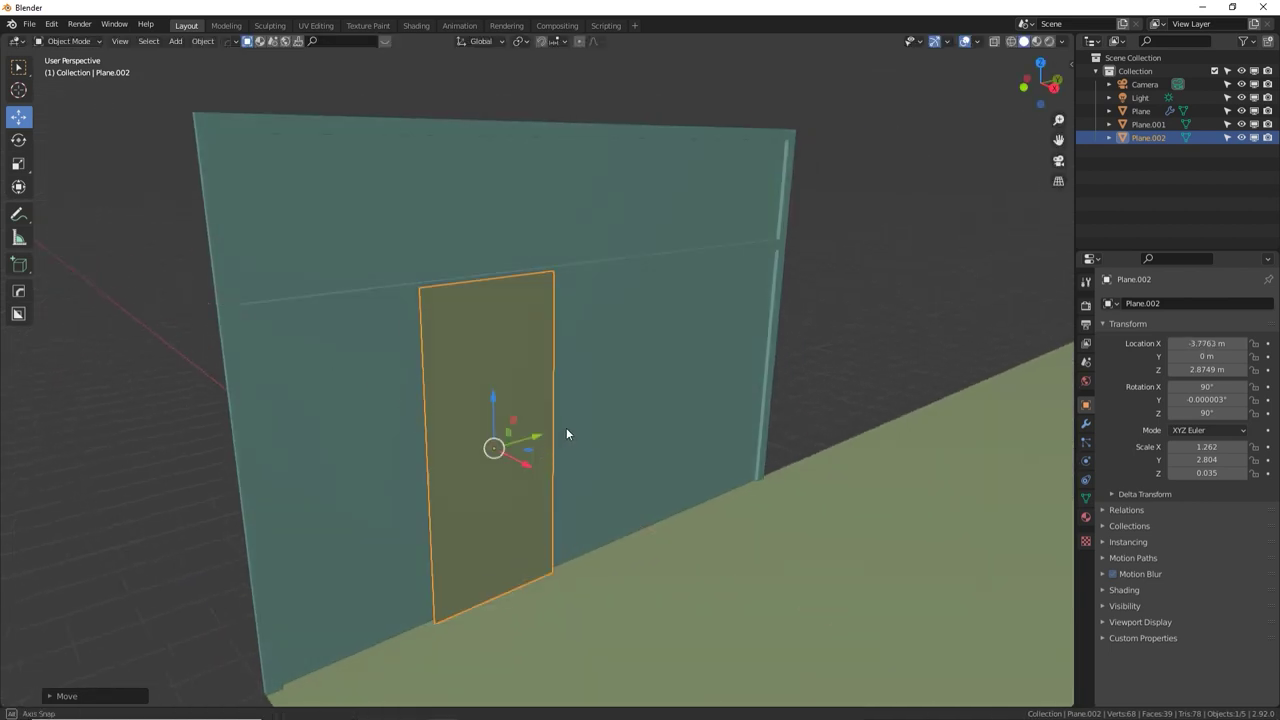
Scale the door plane down slightly to about 1.18 in X and 2.62 in Y
{"action": "middle_click_drag", "start_coordinate": [566, 427], "coordinate": [666, 266]}
{"action": "key", "text": "s"}
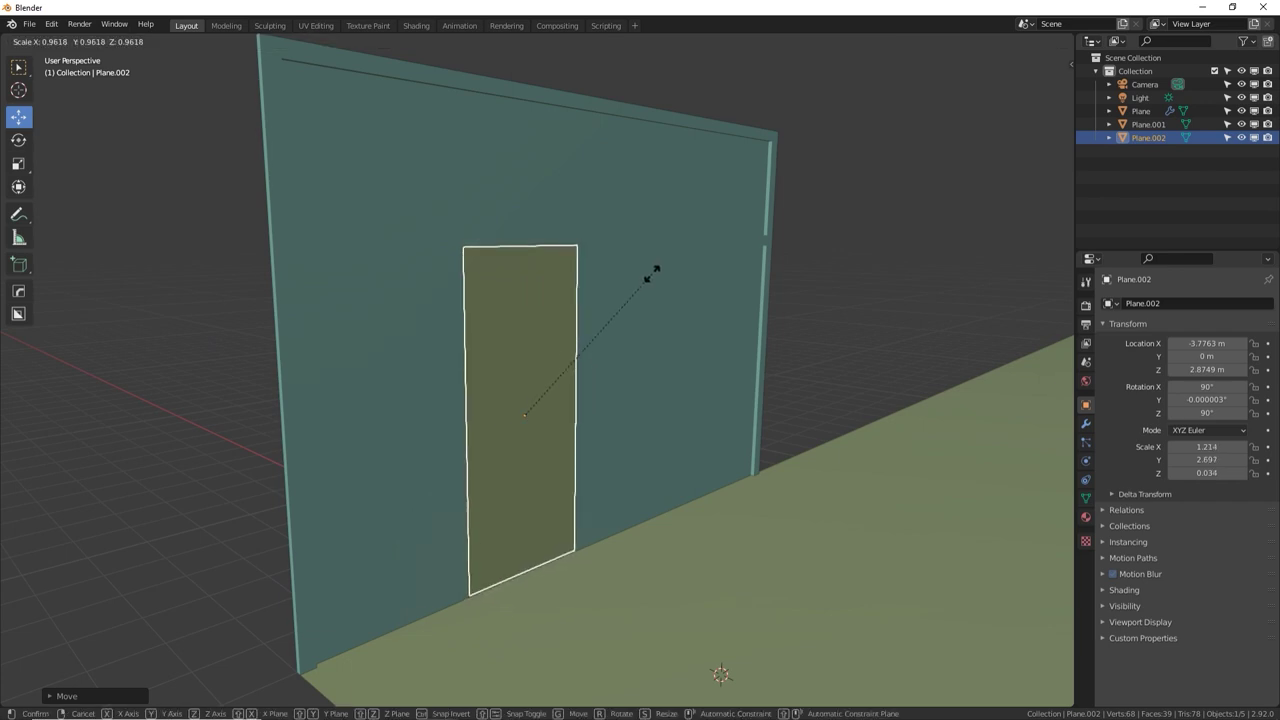
{"action": "left_click", "coordinate": [654, 272]}
Position the door plane at about 2.94 m in Z and -3.95 m in X, close against the wall
{"action": "middle_click_drag", "start_coordinate": [611, 339], "coordinate": [501, 350]}
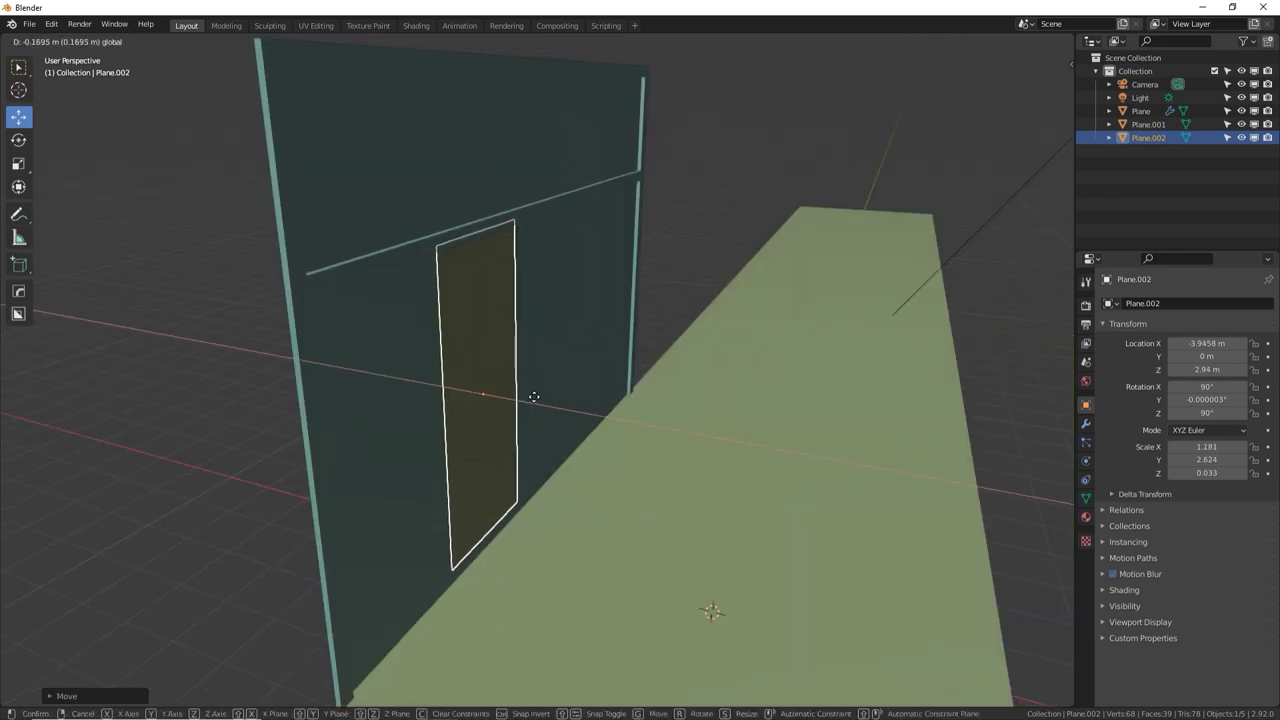
{"action": "left_click", "coordinate": [531, 396]}
{"action": "left_click", "coordinate": [531, 396]}
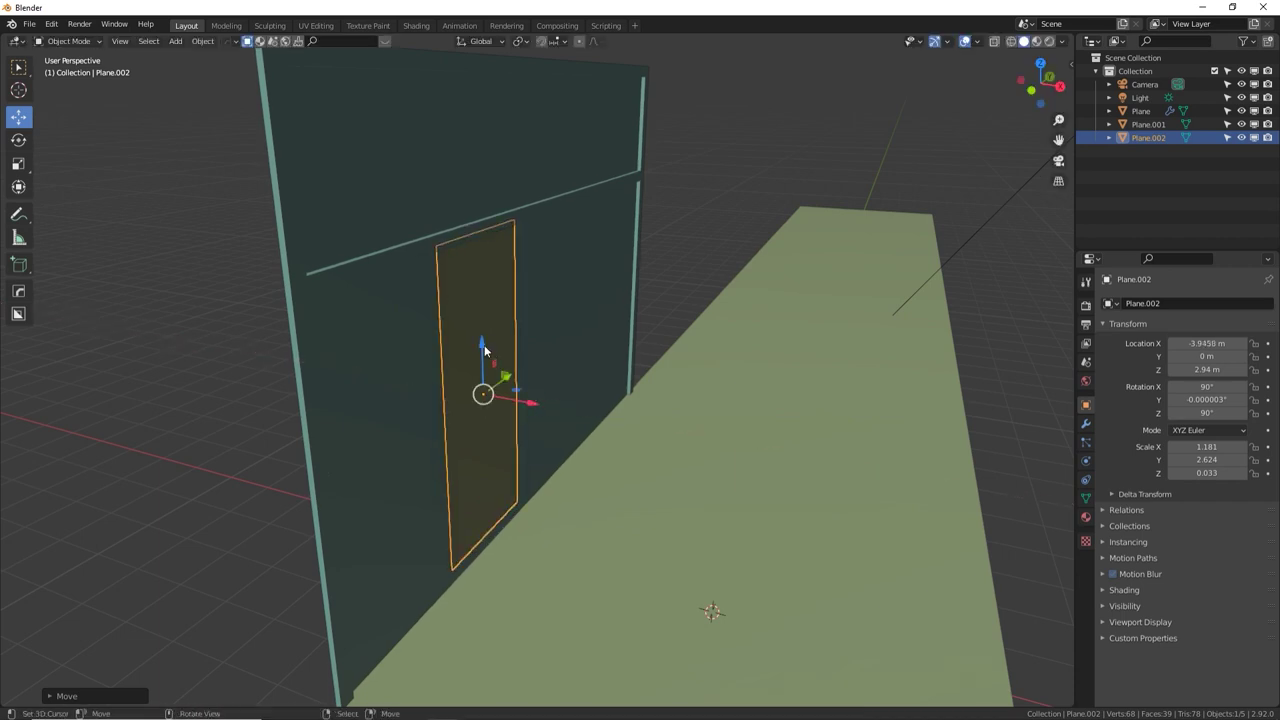
Lower the door plane to about 2.74 m in Z and scale it to about 1.20 in X and 2.67 in Y
{"action": "left_click_drag", "start_coordinate": [483, 348], "coordinate": [486, 347]}
{"action": "left_click", "coordinate": [528, 351]}
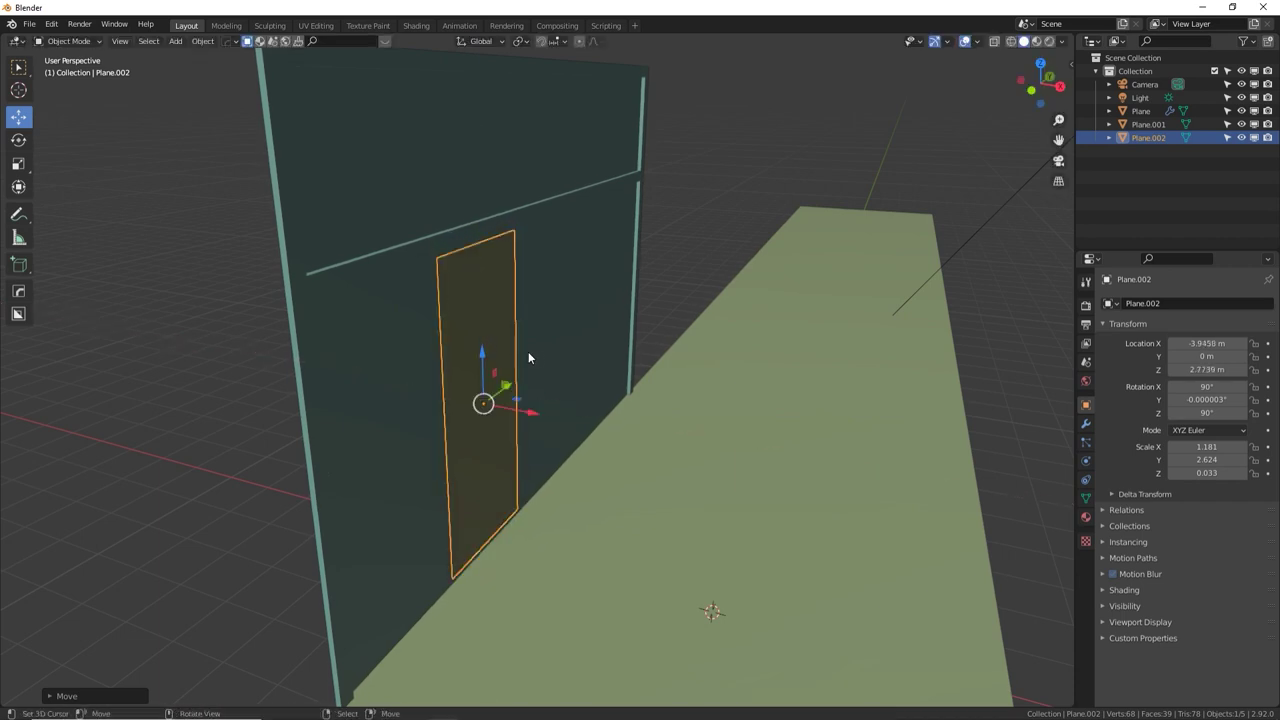
{"action": "key", "text": "s"}
{"action": "left_click", "coordinate": [536, 351]}
{"action": "middle_click_drag", "start_coordinate": [536, 351], "coordinate": [488, 450]}
{"action": "key", "text": "s"}
{"action": "left_click", "coordinate": [551, 343]}
{"action": "key", "text": "g"}
{"action": "key", "text": "z"}
{"action": "left_click", "coordinate": [530, 318]}
{"action": "key", "text": "s"}
{"action": "left_click", "coordinate": [528, 322]}
Move the door plane along Y to 2 m so it is centered on the wall panel
{"action": "middle_click_drag", "start_coordinate": [604, 406], "coordinate": [516, 360], "text": "shift"}
{"action": "middle_click_drag", "start_coordinate": [745, 344], "coordinate": [456, 408], "text": "shift"}
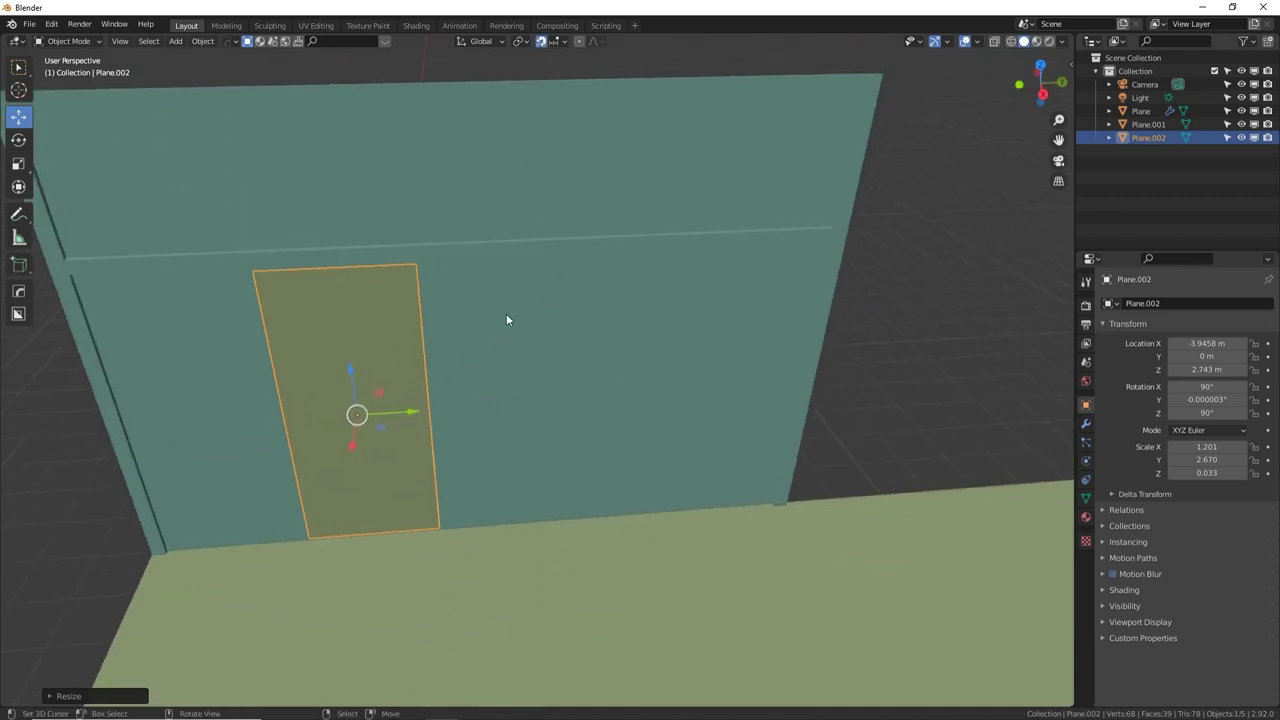
{"action": "key", "text": "g"}
{"action": "key", "text": "y"}
{"action": "left_click", "coordinate": [539, 411]}
{"action": "middle_click_drag", "start_coordinate": [539, 411], "coordinate": [469, 420]}
{"action": "key", "text": "KP_7"}
{"action": "scroll", "coordinate": [94, 280], "scroll_direction": "down", "scroll_amount": 2}
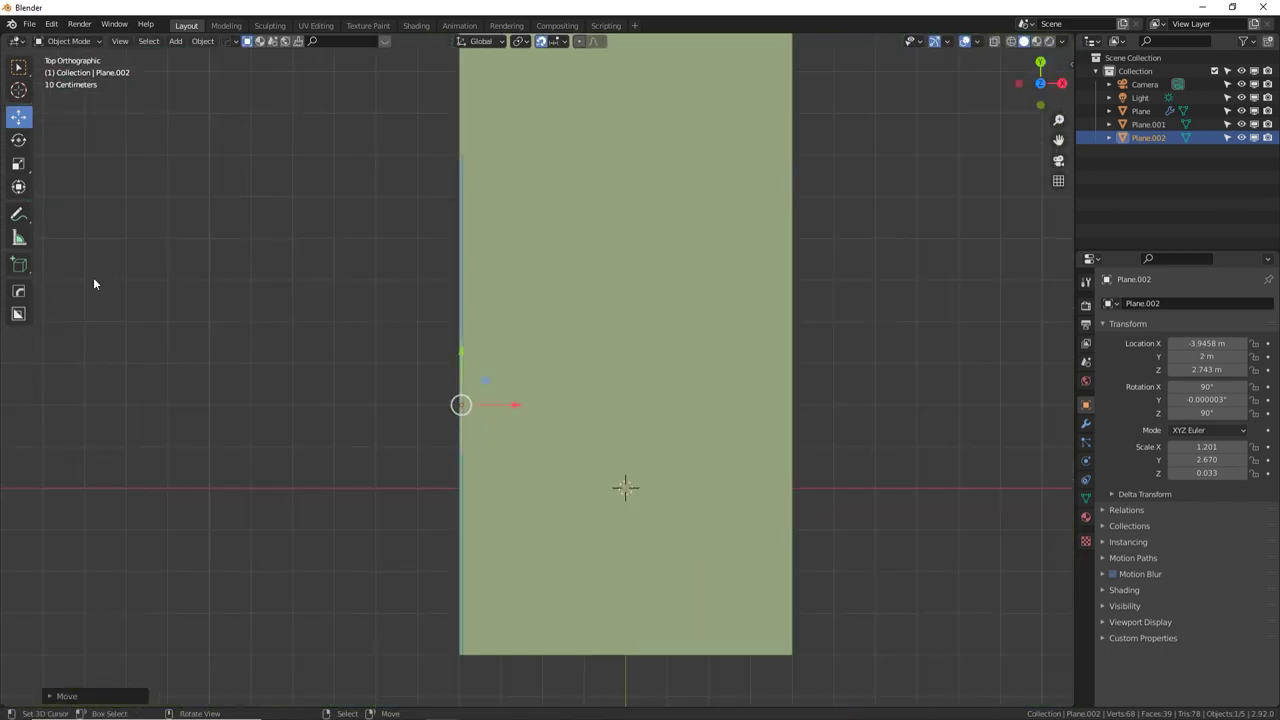
{"action": "key", "text": "KP_3"}
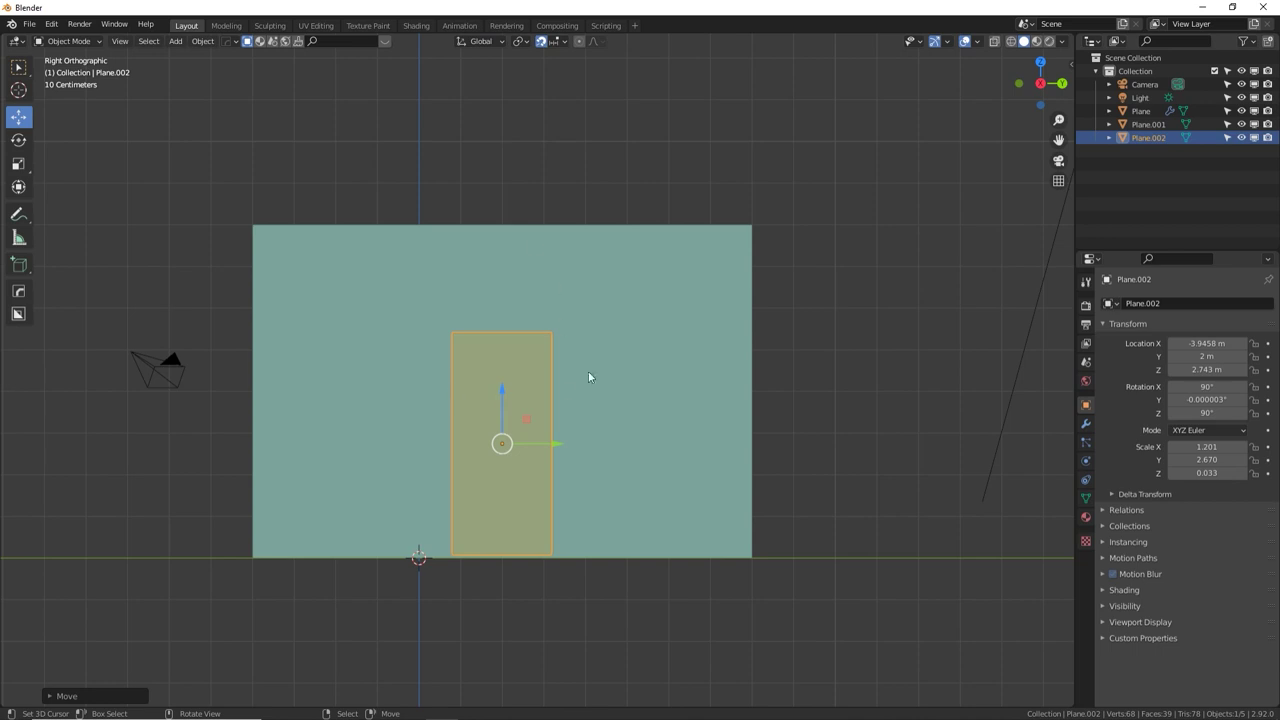
{"action": "middle_click_drag", "start_coordinate": [529, 411], "coordinate": [585, 408]}
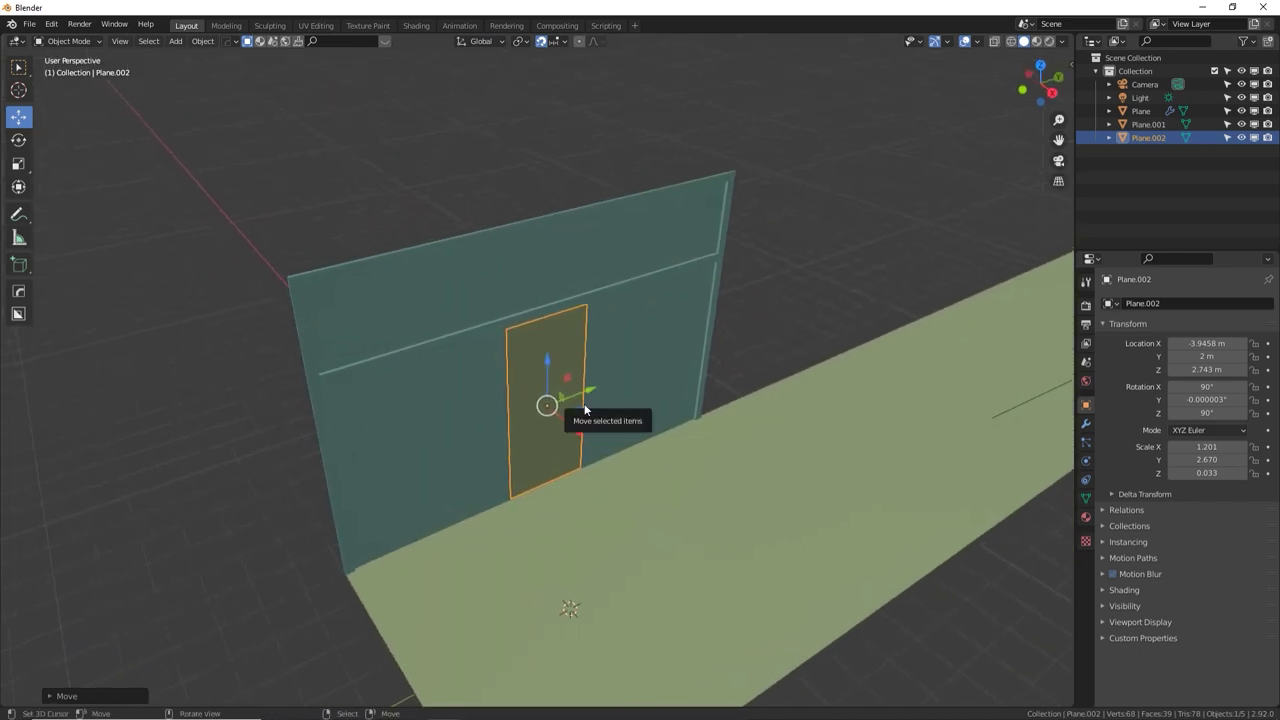
{"action": "scroll", "coordinate": [584, 409], "scroll_direction": "up", "scroll_amount": 2}
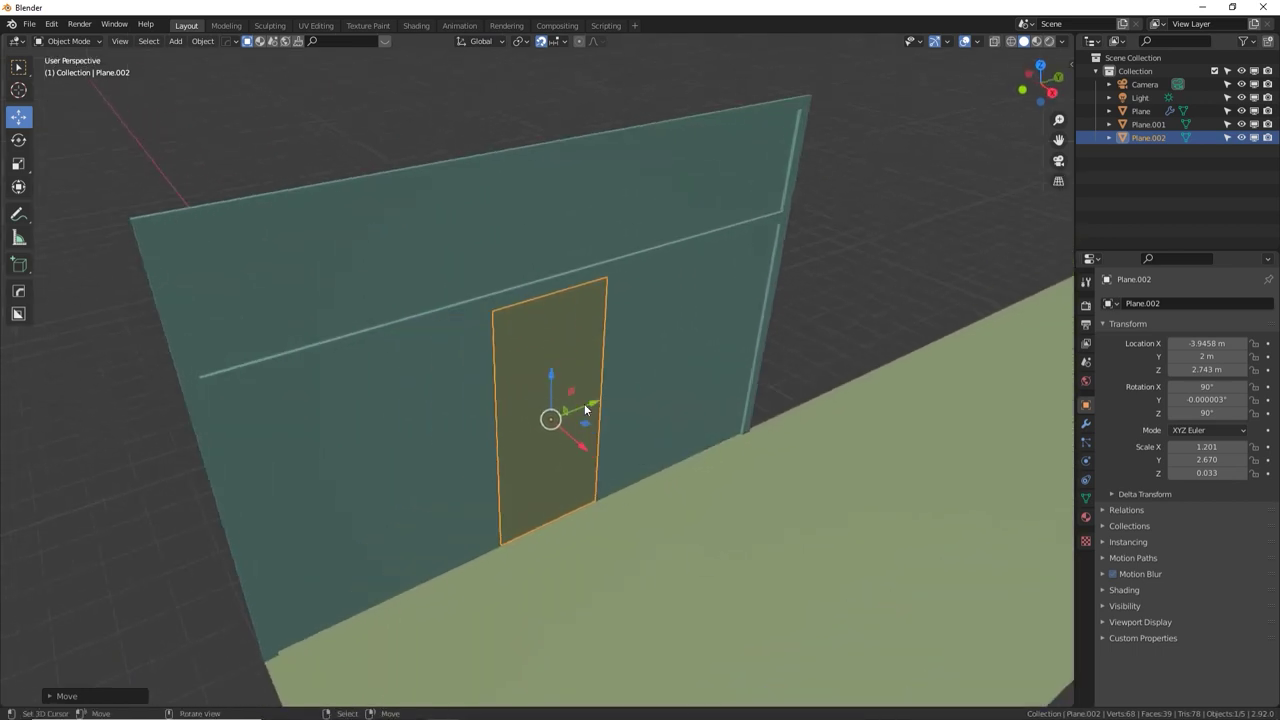
Add a centered vertical loop cut to the wall panel's mesh
{"action": "left_click", "coordinate": [446, 416]}
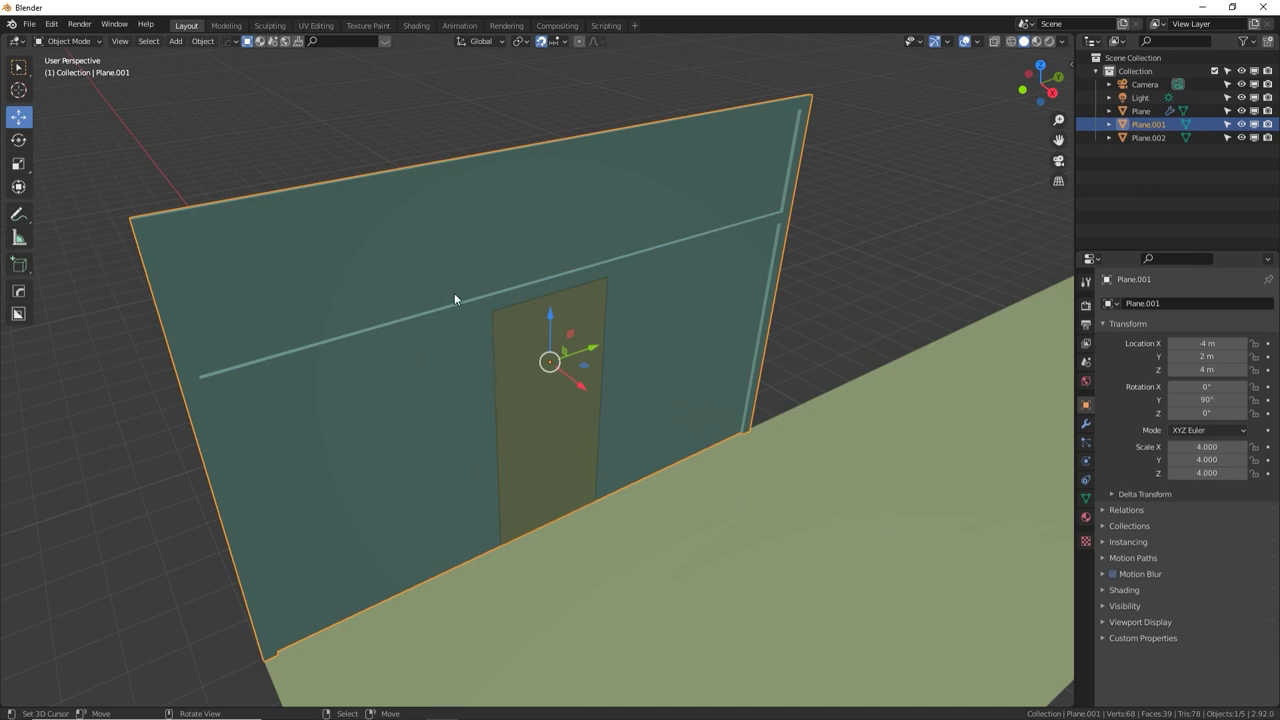
{"action": "key", "text": "Tab"}
{"action": "key", "text": "ctrl+r"}
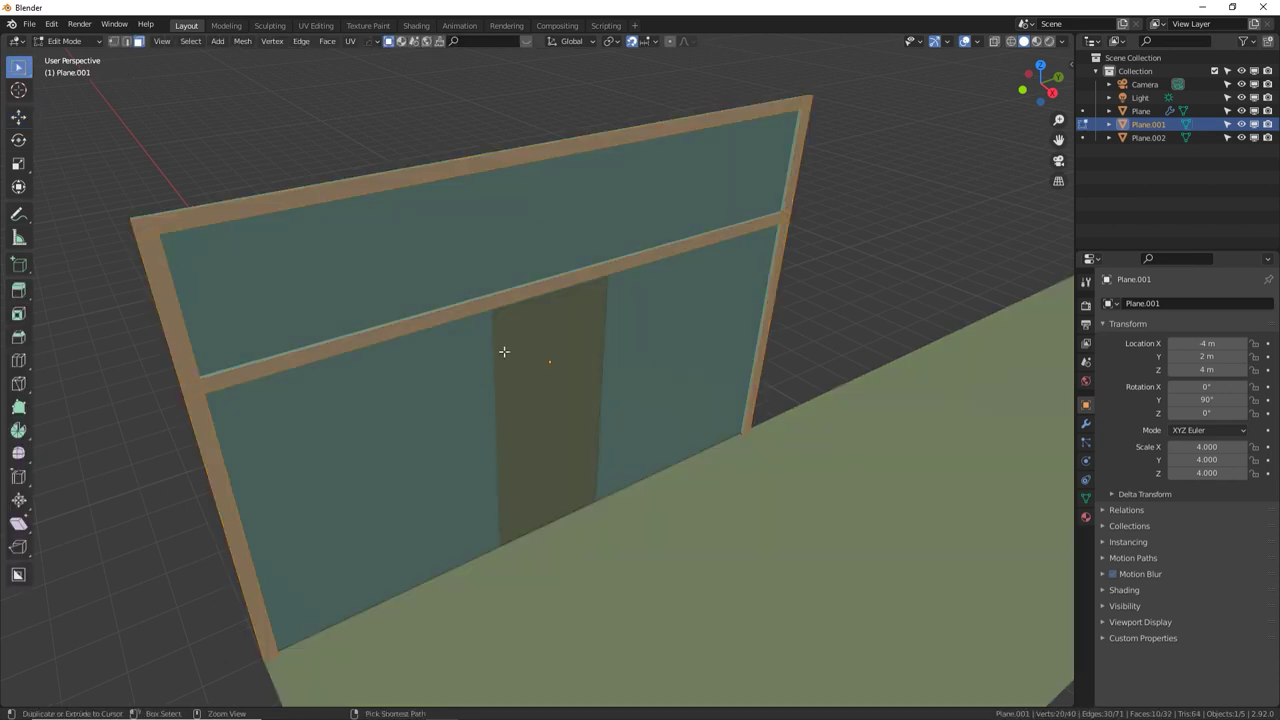
{"action": "left_click", "coordinate": [549, 360]}
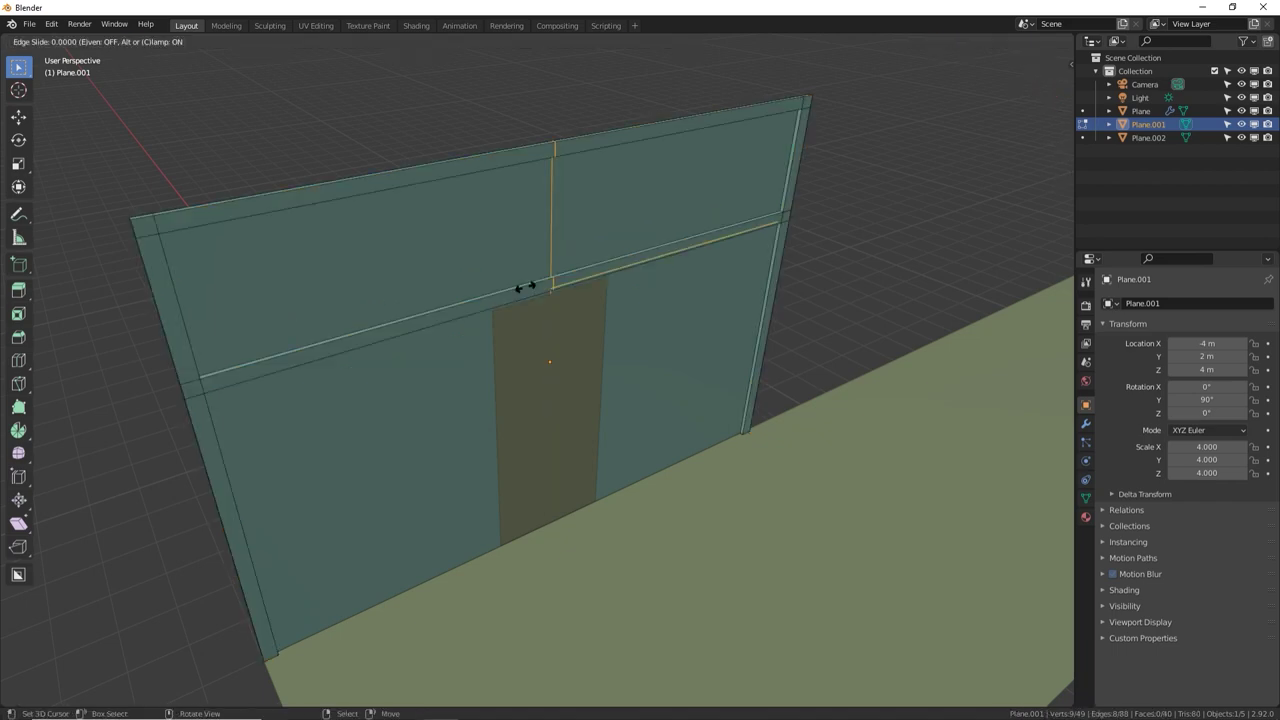
{"action": "right_click", "coordinate": [483, 266]}
Bevel the wall's central lower edge to about 0.3 m, then scale the two resulting edges along Y by about 1.1 to just outside the door
{"action": "middle_click_drag", "start_coordinate": [457, 337], "coordinate": [614, 354]}
{"action": "left_click", "coordinate": [517, 339]}
{"action": "key", "text": "ctrl+b"}
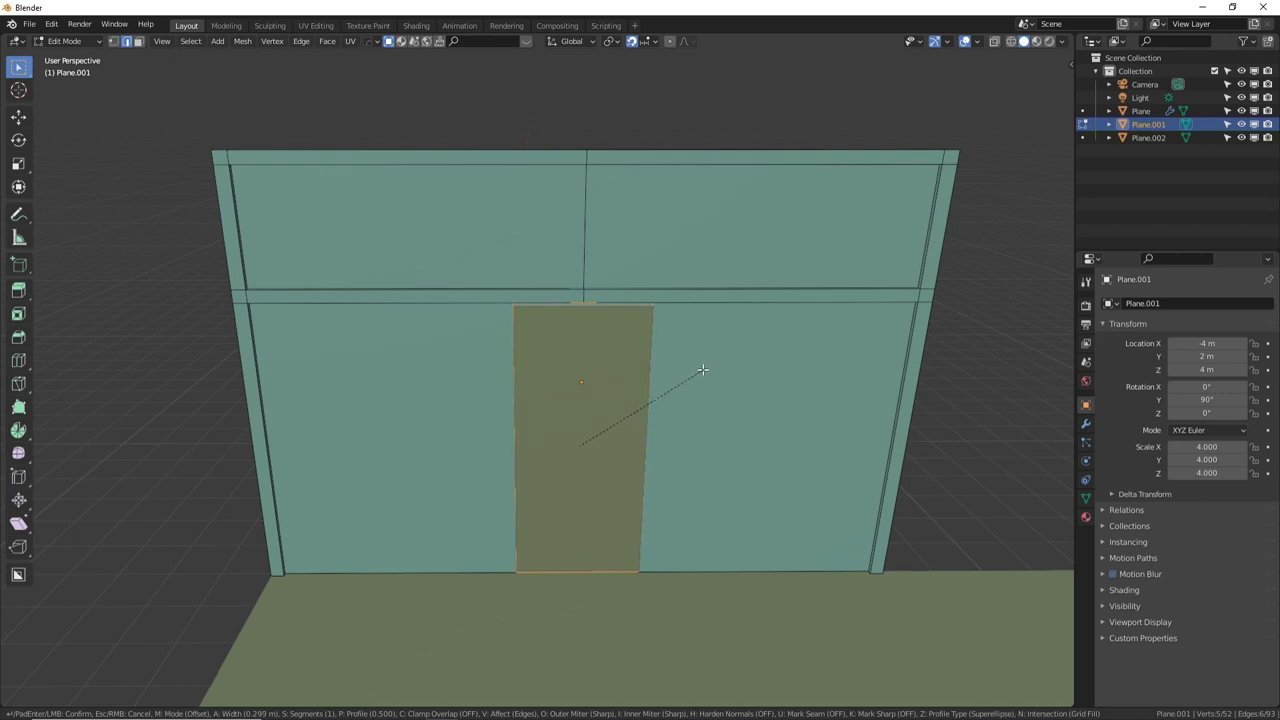
{"action": "left_click", "coordinate": [701, 372]}
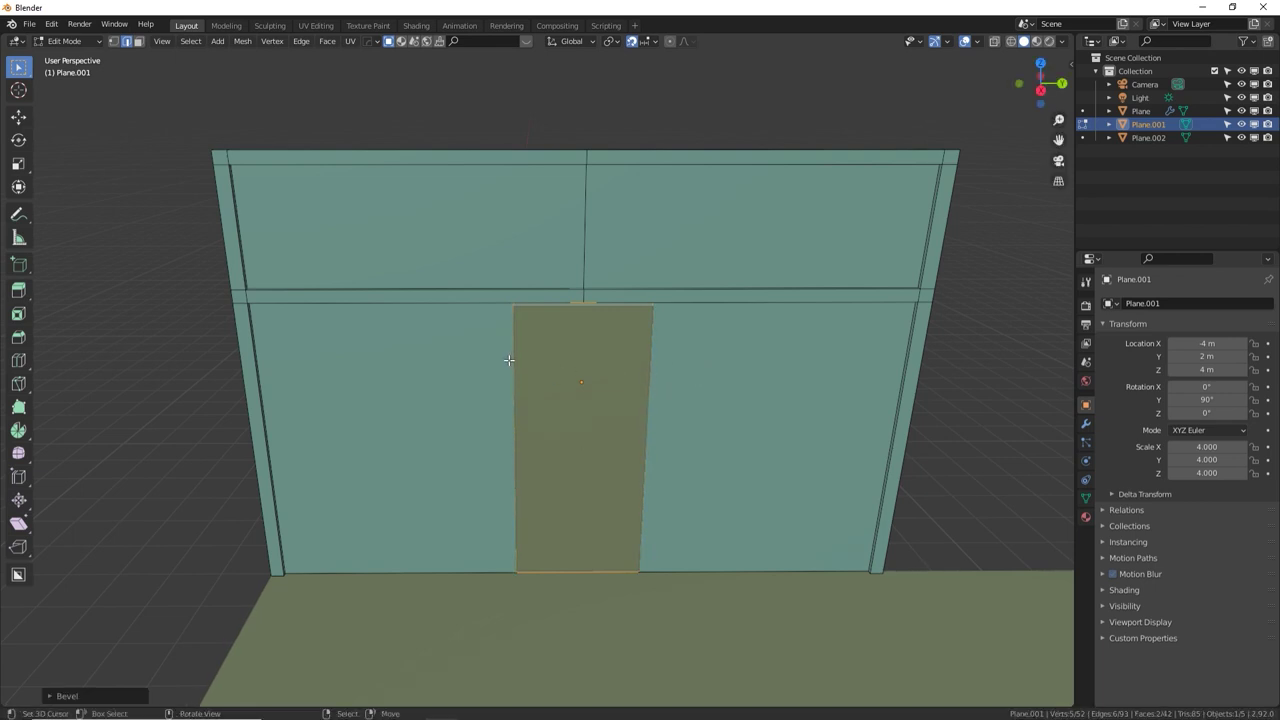
{"action": "key", "text": "s"}
{"action": "key", "text": "y"}
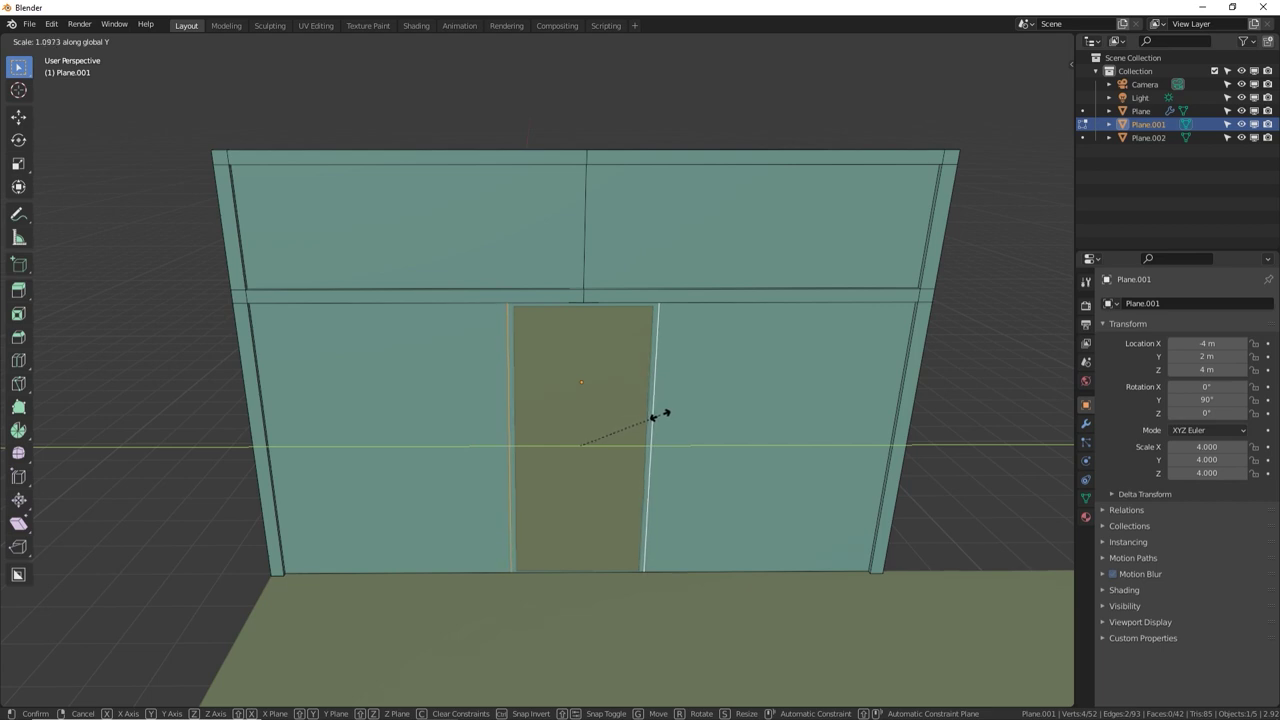
{"action": "left_click", "coordinate": [660, 413]}
Bevel the two vertical edges beside the door by about 0.034 m to form narrow trim strips
{"action": "left_click", "coordinate": [513, 418], "text": "shift"}
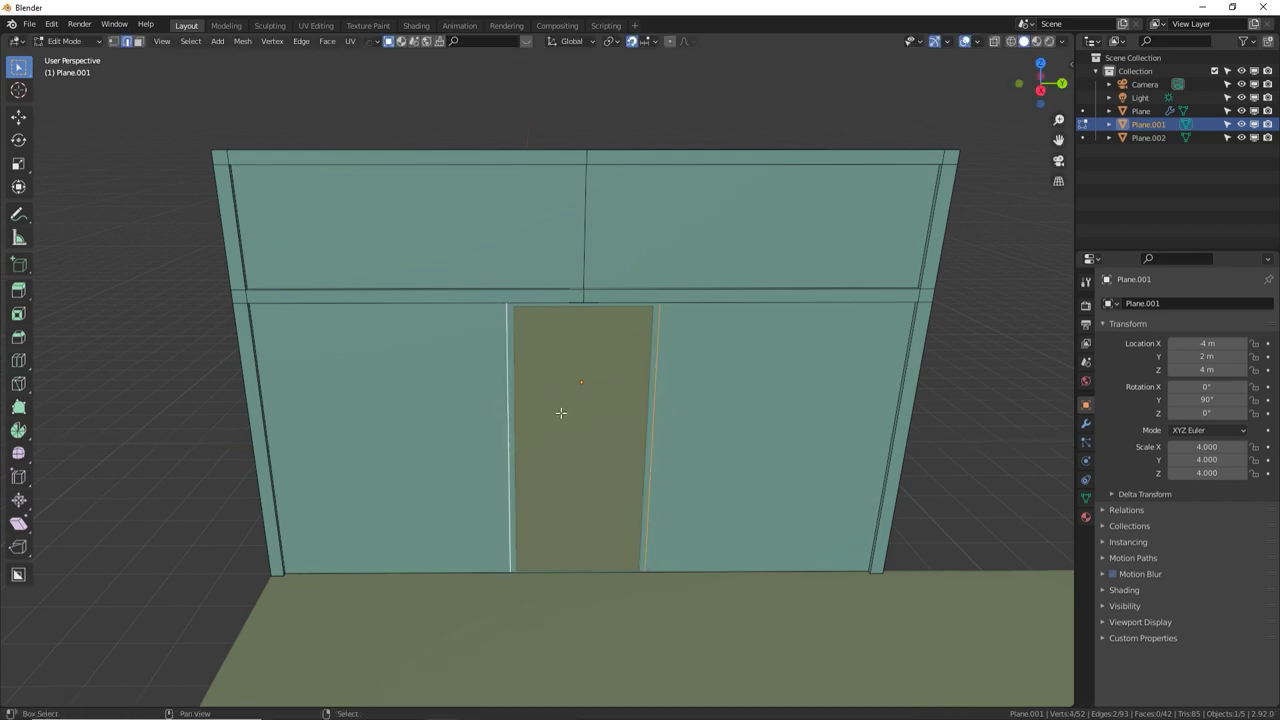
{"action": "key", "text": "ctrl+b"}
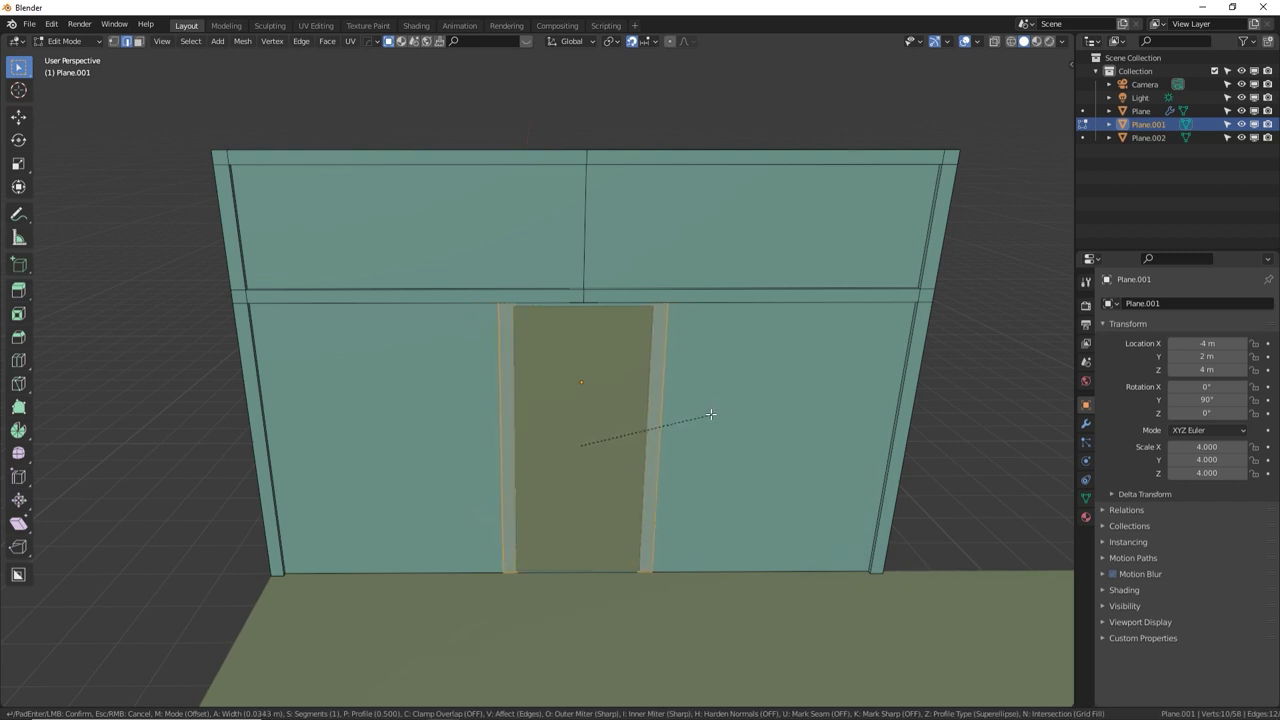
{"action": "left_click", "coordinate": [710, 414]}
Extrude the two trim strip faces beside the door outward by about 0.065 m
{"action": "middle_click_drag", "start_coordinate": [680, 409], "coordinate": [548, 373]}
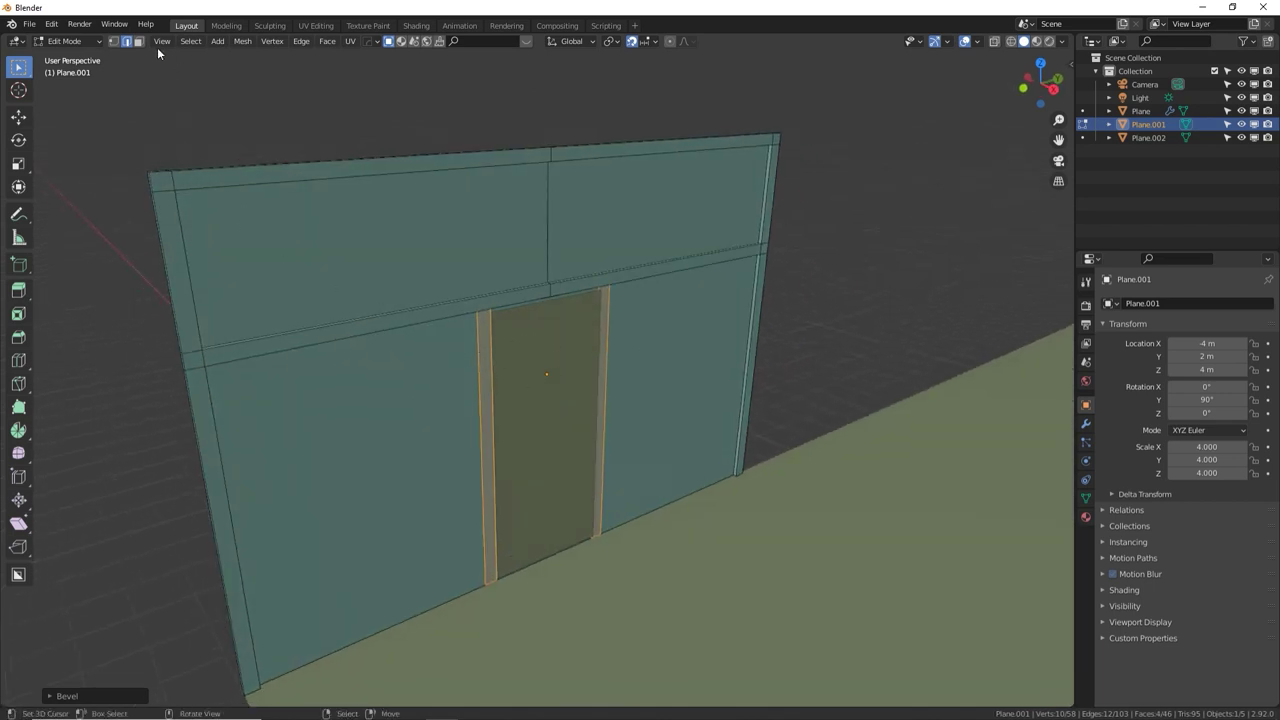
{"action": "key", "text": "3"}
{"action": "left_click", "coordinate": [484, 376]}
{"action": "middle_click_drag", "start_coordinate": [580, 374], "coordinate": [480, 302]}
{"action": "left_click", "coordinate": [672, 382], "text": "shift"}
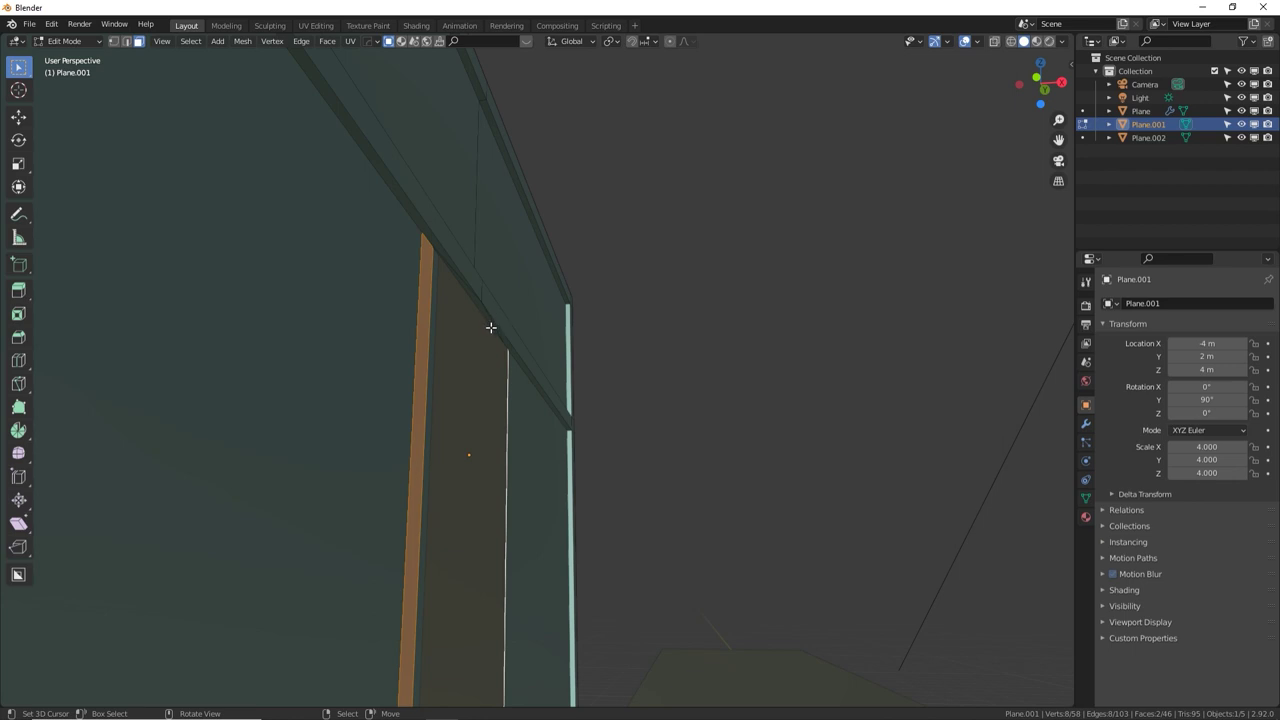
{"action": "key", "text": "e"}
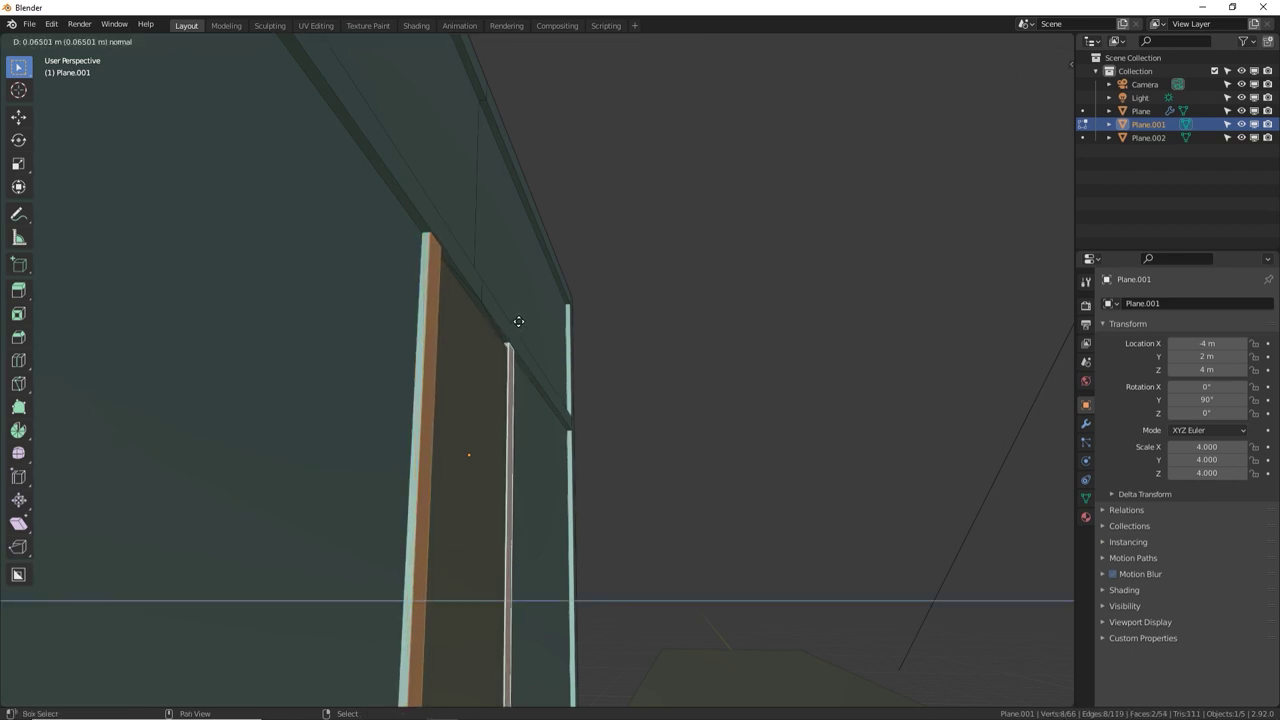
{"action": "left_click", "coordinate": [517, 324]}
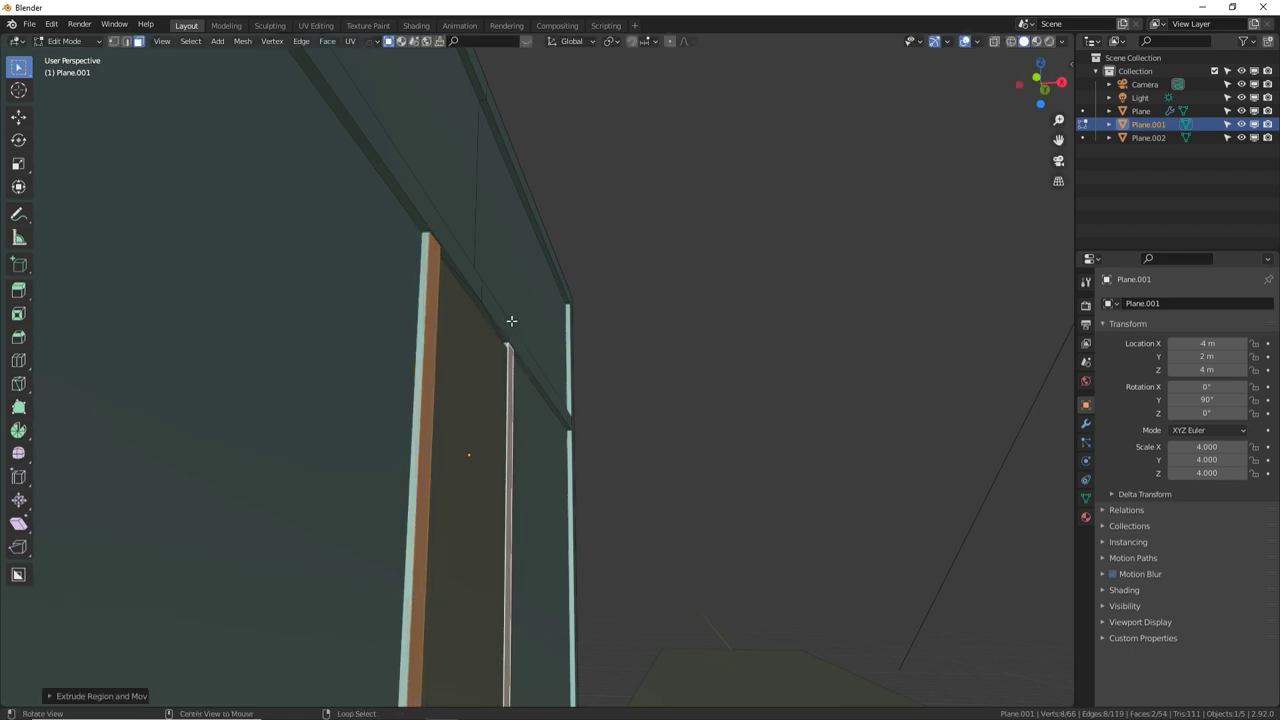
{"action": "middle_click_drag", "start_coordinate": [509, 323], "coordinate": [600, 229]}
{"action": "key", "text": "Tab"}
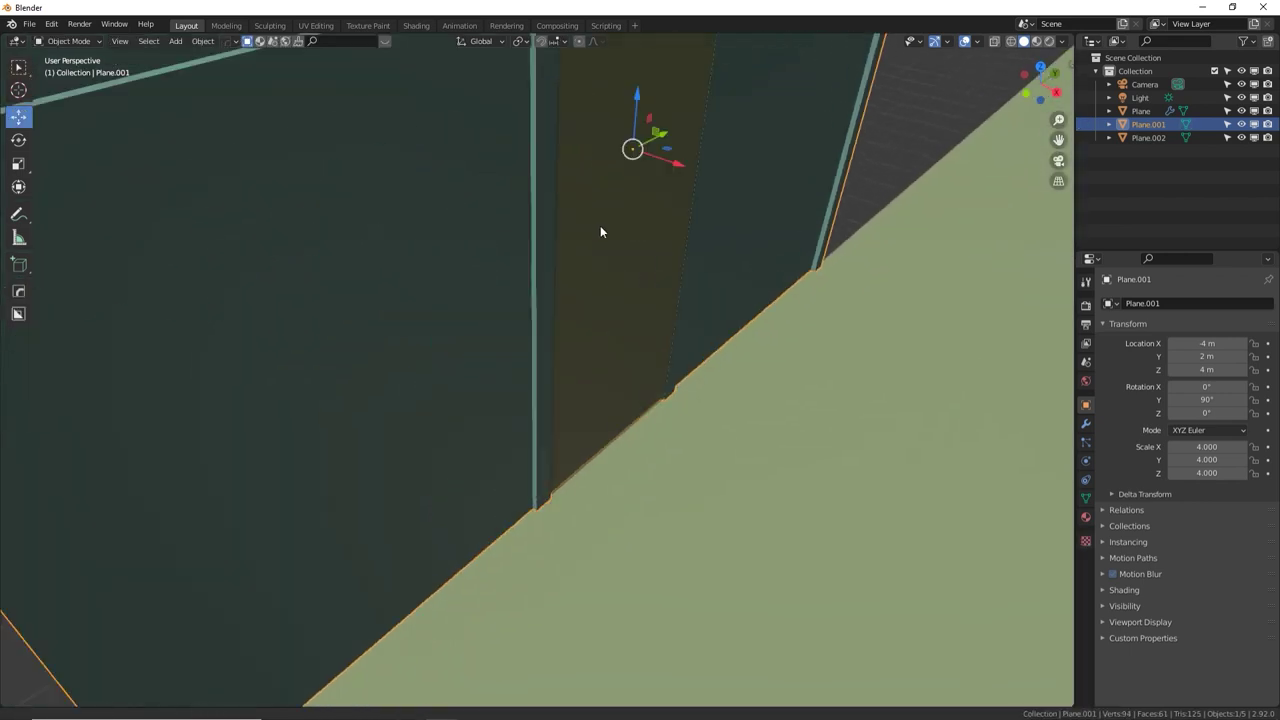
Add a horizontal loop cut across the wall panel's lower section and slide it down near the floor
{"action": "middle_click_drag", "start_coordinate": [498, 456], "coordinate": [497, 418]}
{"action": "middle_click_drag", "start_coordinate": [440, 560], "coordinate": [512, 371], "text": "shift"}
{"action": "middle_click_drag", "start_coordinate": [473, 446], "coordinate": [483, 449]}
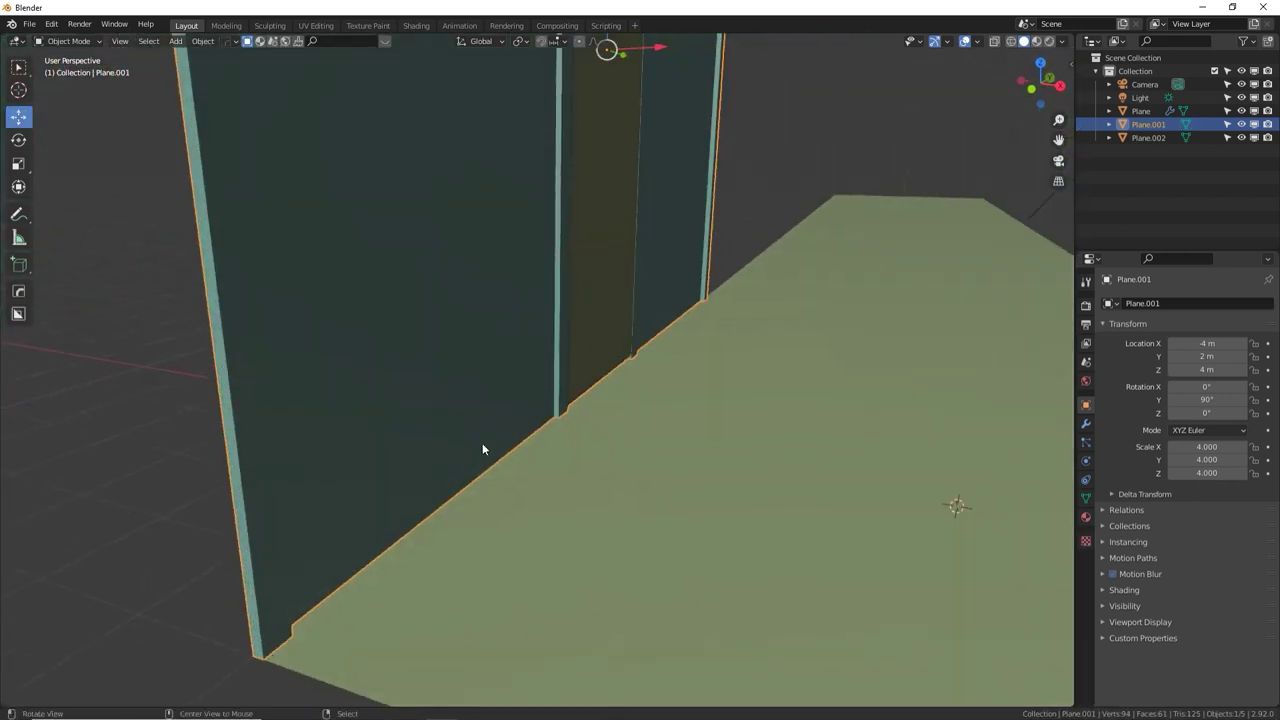
{"action": "middle_click_drag", "start_coordinate": [552, 412], "coordinate": [516, 446]}
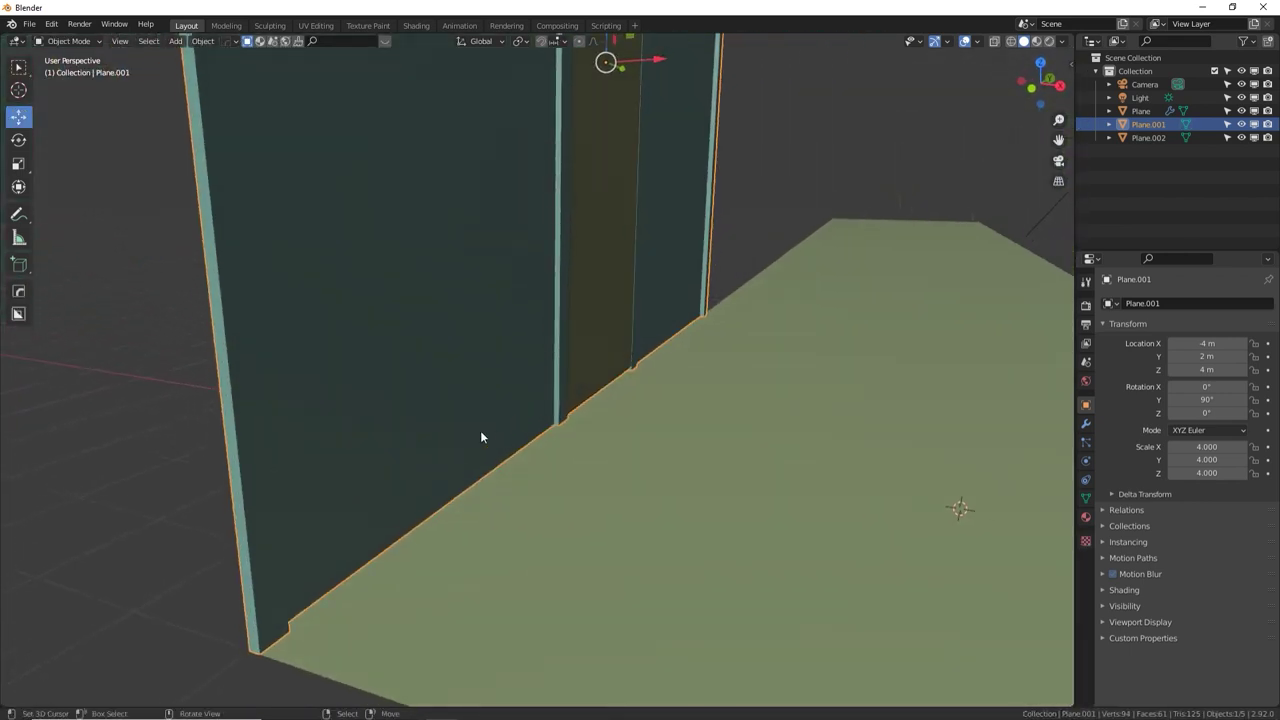
{"action": "key", "text": "Tab"}
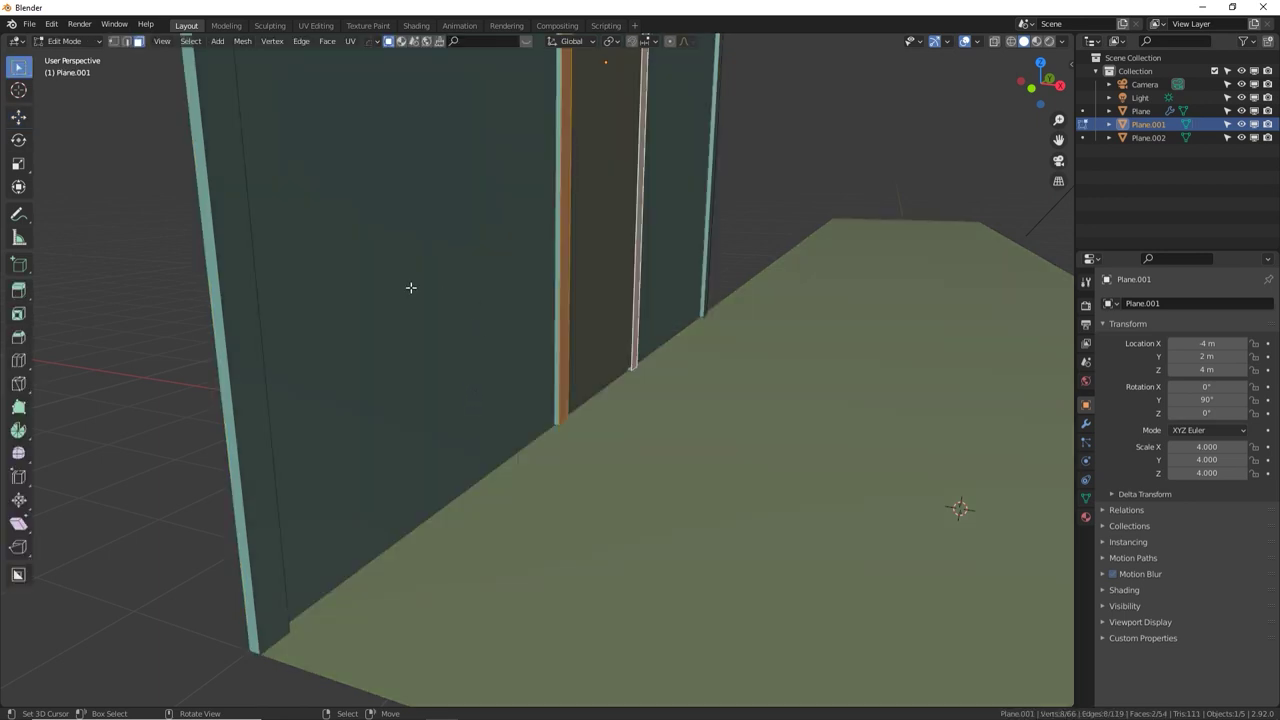
{"action": "middle_click_drag", "start_coordinate": [410, 287], "coordinate": [400, 231]}
{"action": "key", "text": "ctrl+r"}
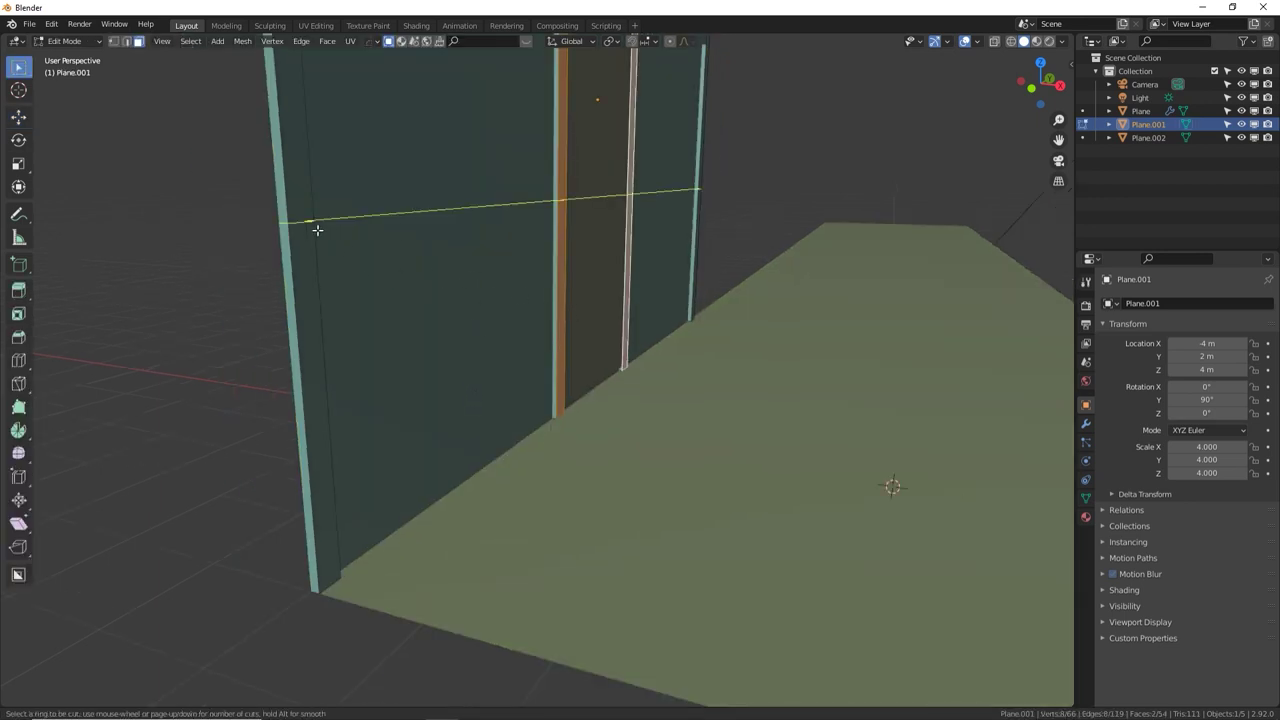
{"action": "left_click", "coordinate": [330, 234]}
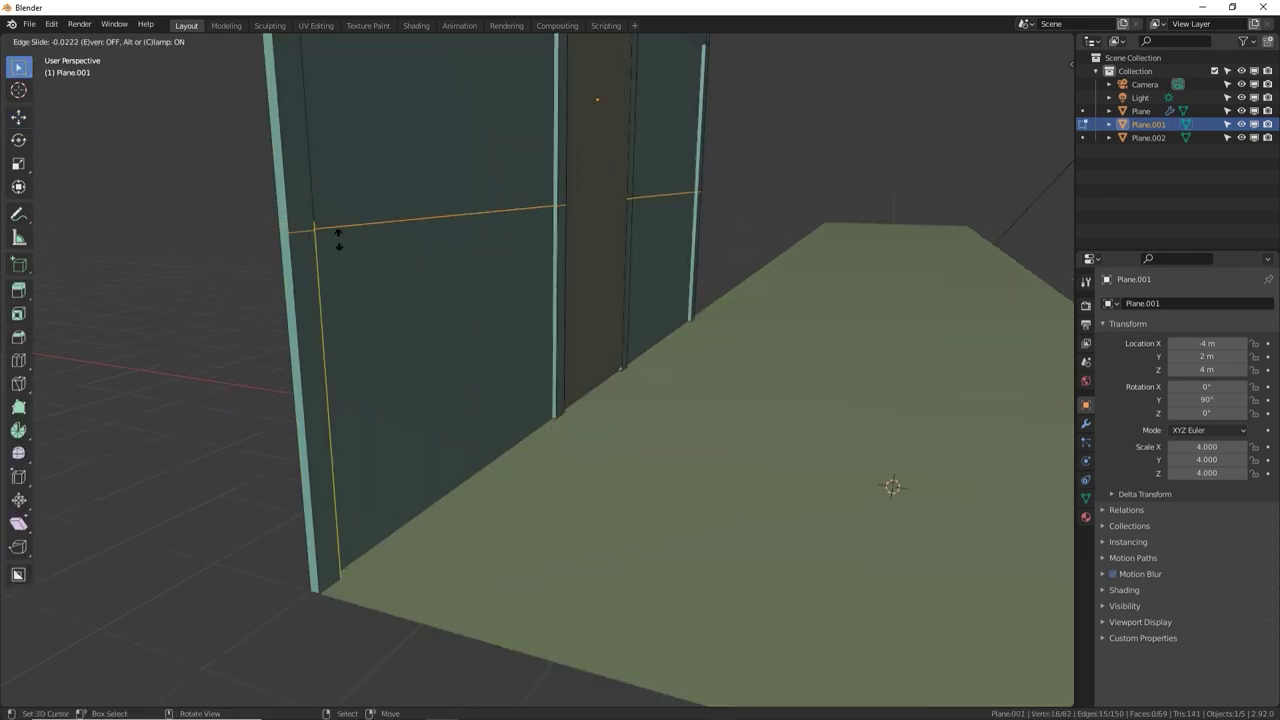
{"action": "left_click", "coordinate": [505, 583]}
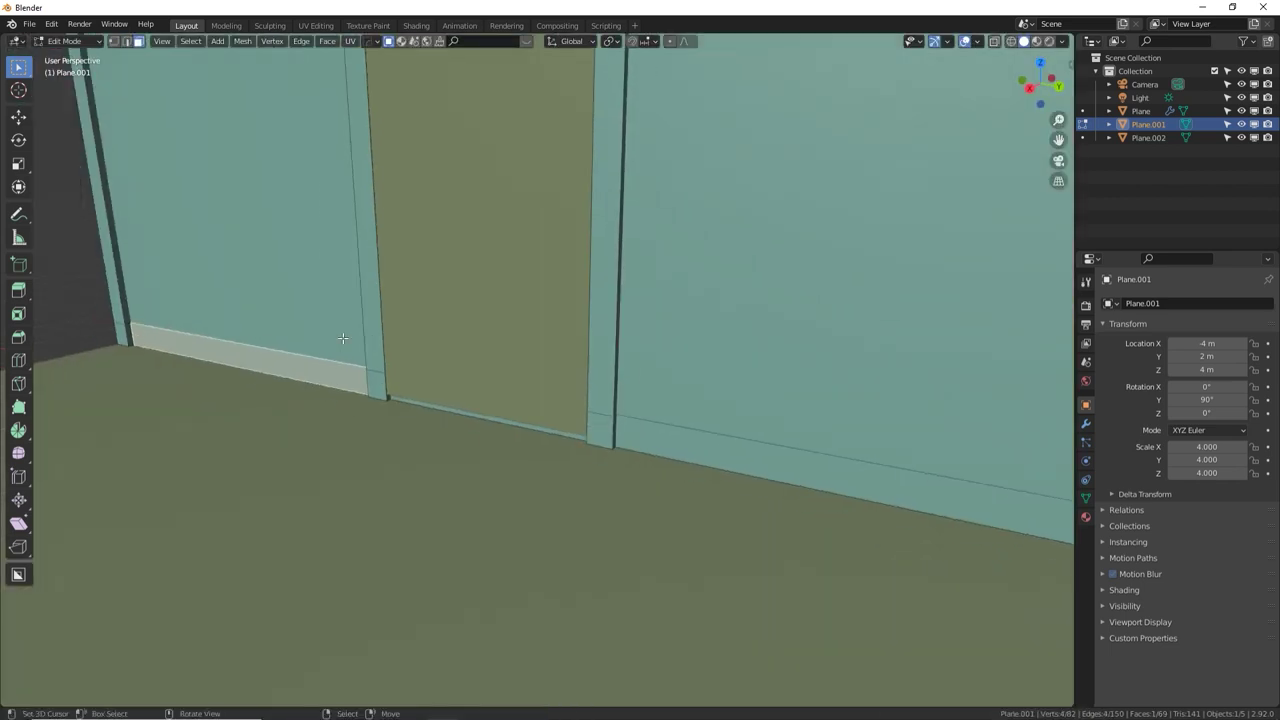
Extrude the two baseboard faces on either side of the door outward by about 0.041 m
{"action": "scroll", "coordinate": [343, 338], "scroll_direction": "down", "scroll_amount": 1}
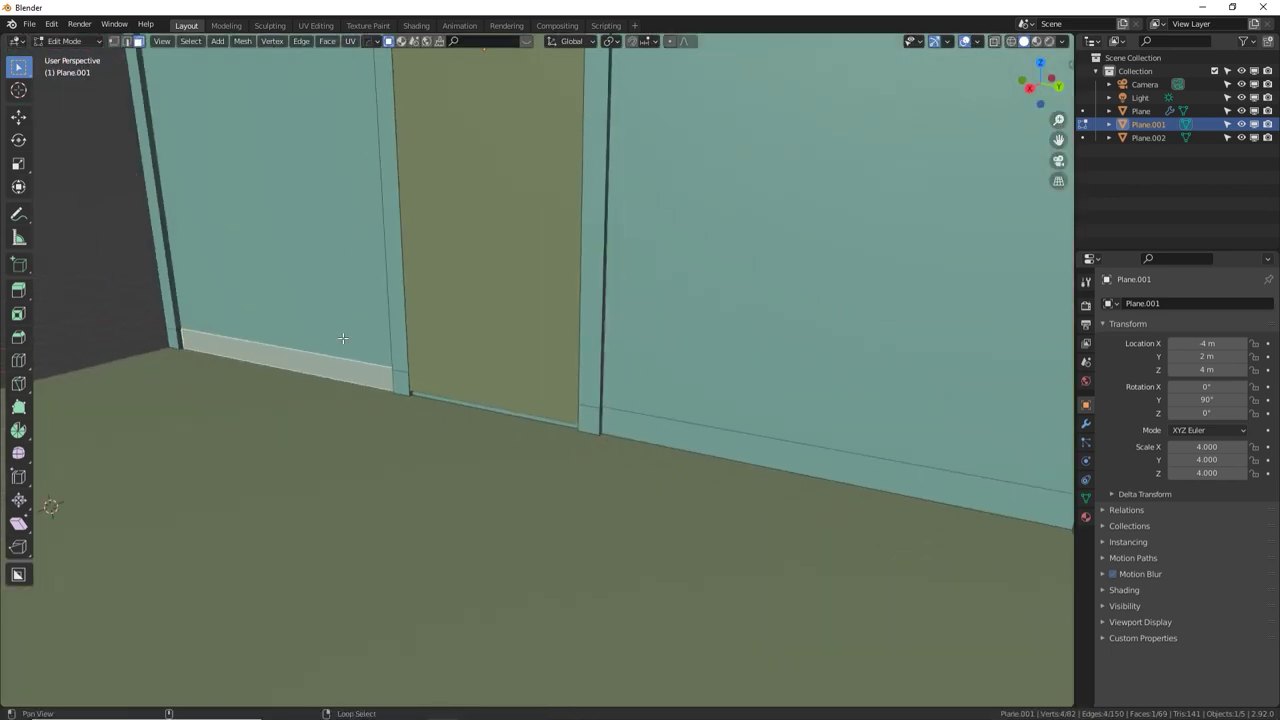
{"action": "middle_click_drag", "start_coordinate": [557, 311], "coordinate": [514, 326], "text": "shift"}
{"action": "middle_click_drag", "start_coordinate": [501, 404], "coordinate": [806, 375]}
{"action": "key", "text": "e"}
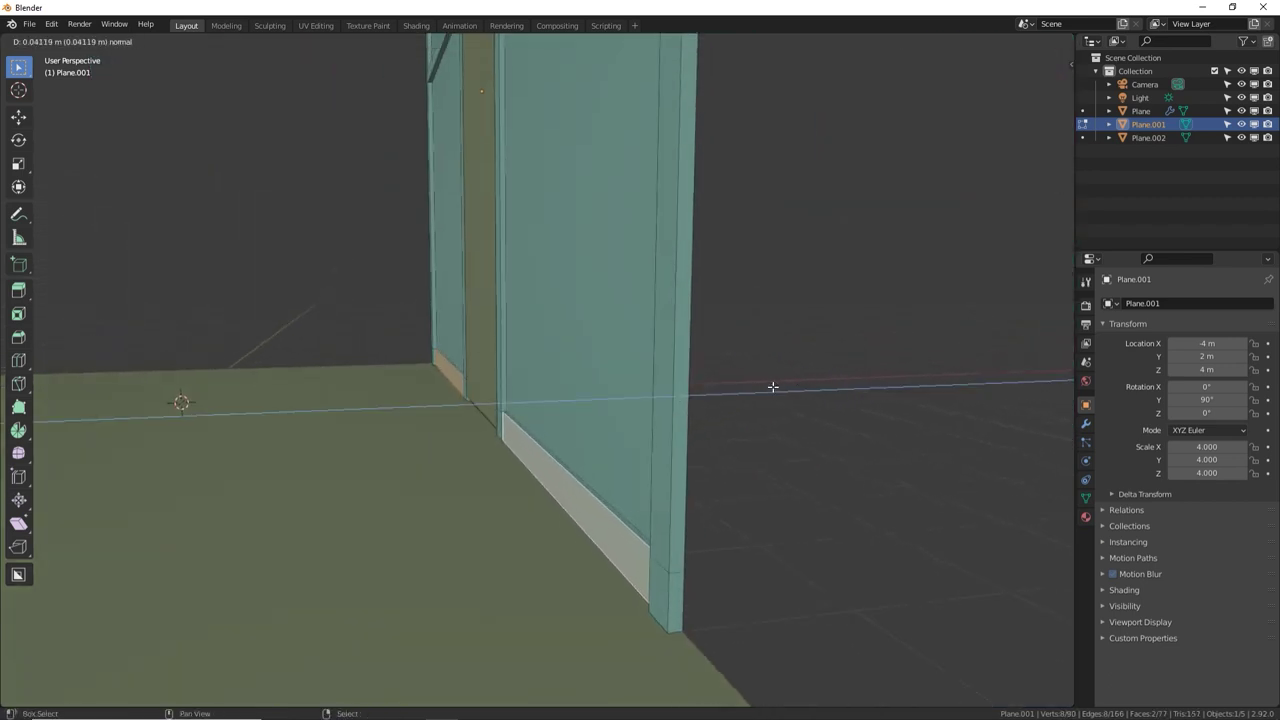
{"action": "left_click", "coordinate": [773, 386]}
Bevel the top outer edges of both baseboards by about 0.008 m with 4 segments
{"action": "middle_click_drag", "start_coordinate": [773, 386], "coordinate": [424, 296]}
{"action": "left_click", "coordinate": [126, 41]}
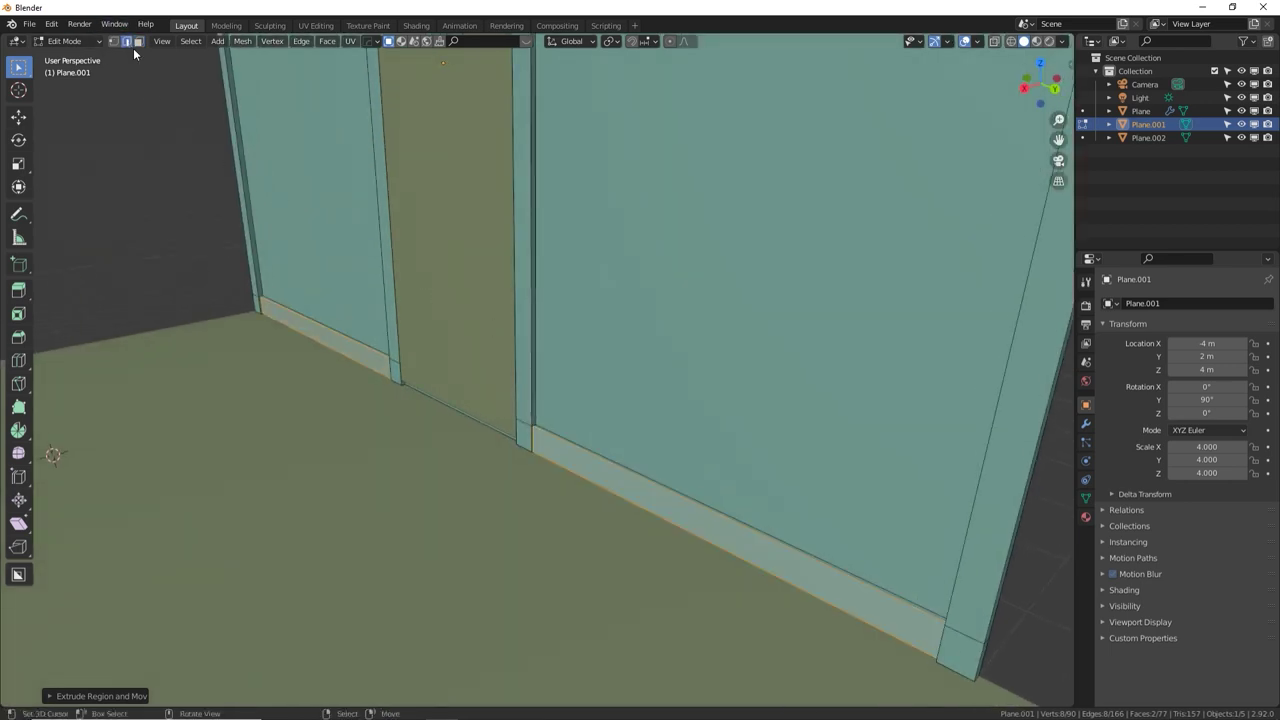
{"action": "left_click", "coordinate": [356, 348]}
{"action": "left_click", "coordinate": [625, 456], "text": "shift"}
{"action": "middle_click_drag", "start_coordinate": [625, 453], "coordinate": [677, 420]}
{"action": "key", "text": "ctrl+b"}
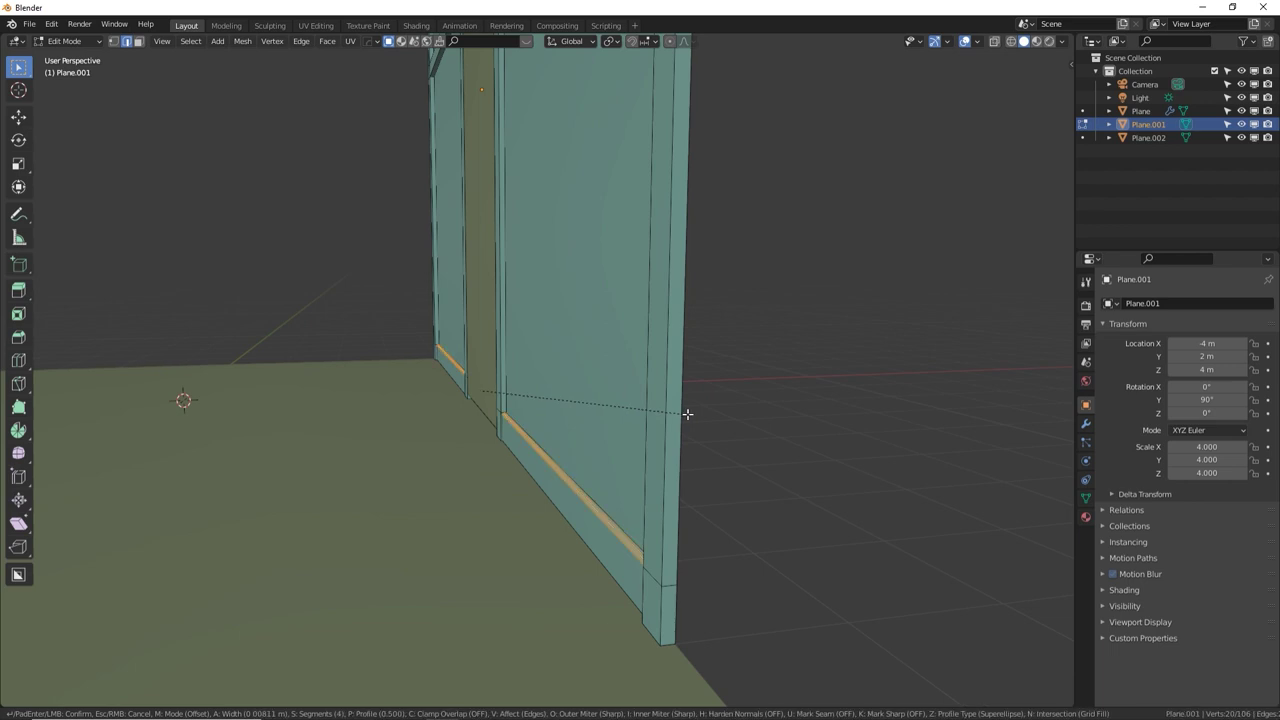
{"action": "left_click", "coordinate": [684, 413]}
{"action": "key", "text": "Tab"}
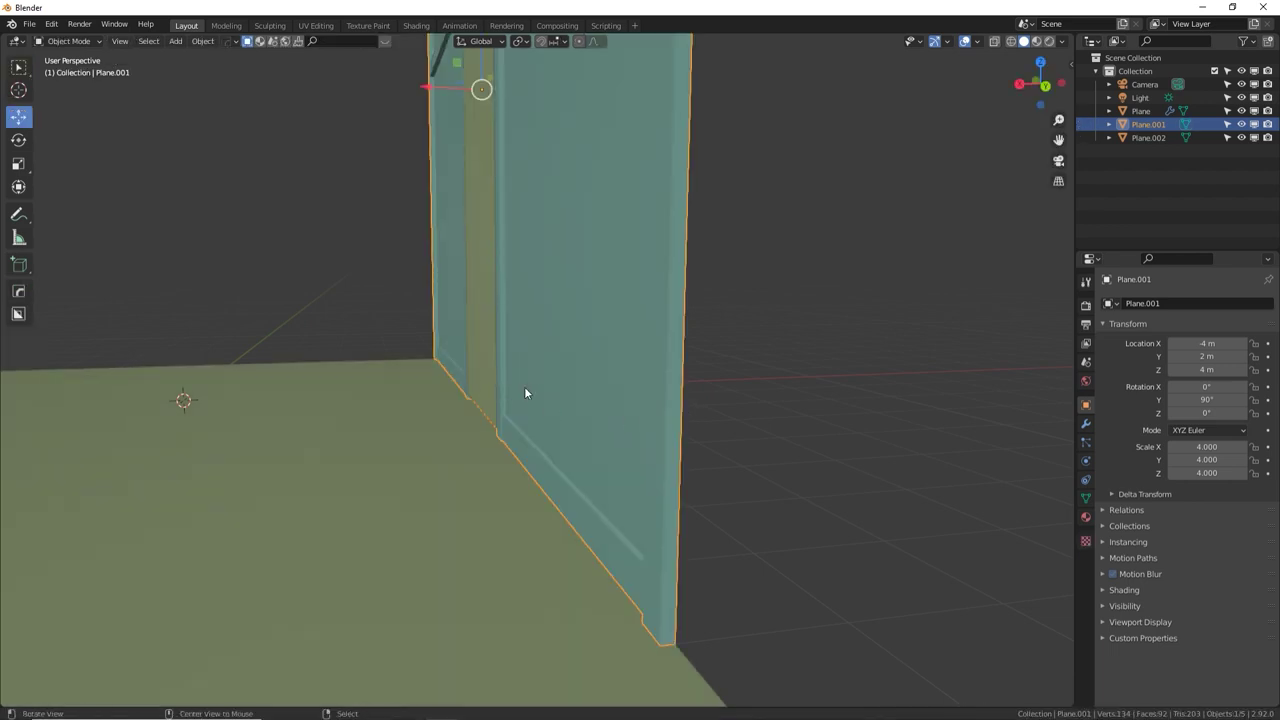
Move the door back along the X axis by about 0.13 m to recess it behind the wall panel
{"action": "middle_click_drag", "start_coordinate": [524, 386], "coordinate": [715, 402]}
{"action": "scroll", "coordinate": [716, 401], "scroll_direction": "down", "scroll_amount": 6}
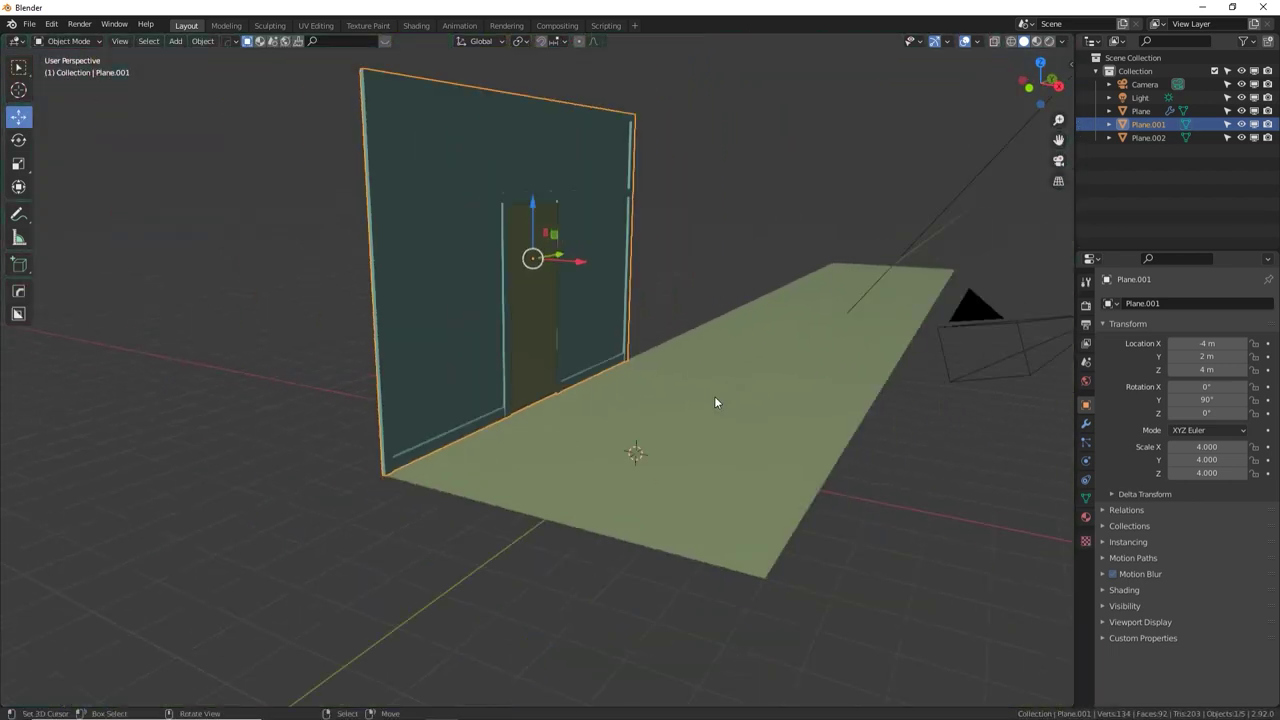
{"action": "middle_click_drag", "start_coordinate": [446, 209], "coordinate": [509, 306]}
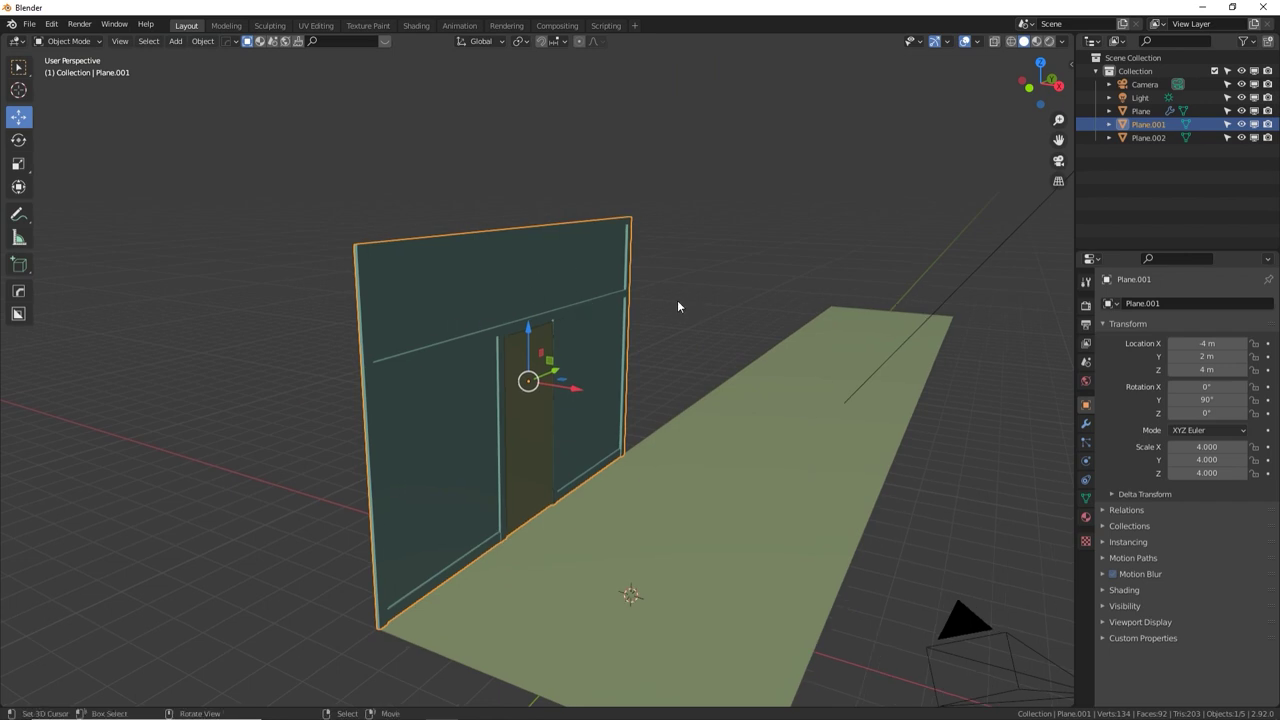
{"action": "middle_click_drag", "start_coordinate": [677, 306], "coordinate": [526, 451]}
{"action": "left_click", "coordinate": [525, 449]}
{"action": "scroll", "coordinate": [481, 436], "scroll_direction": "up", "scroll_amount": 3}
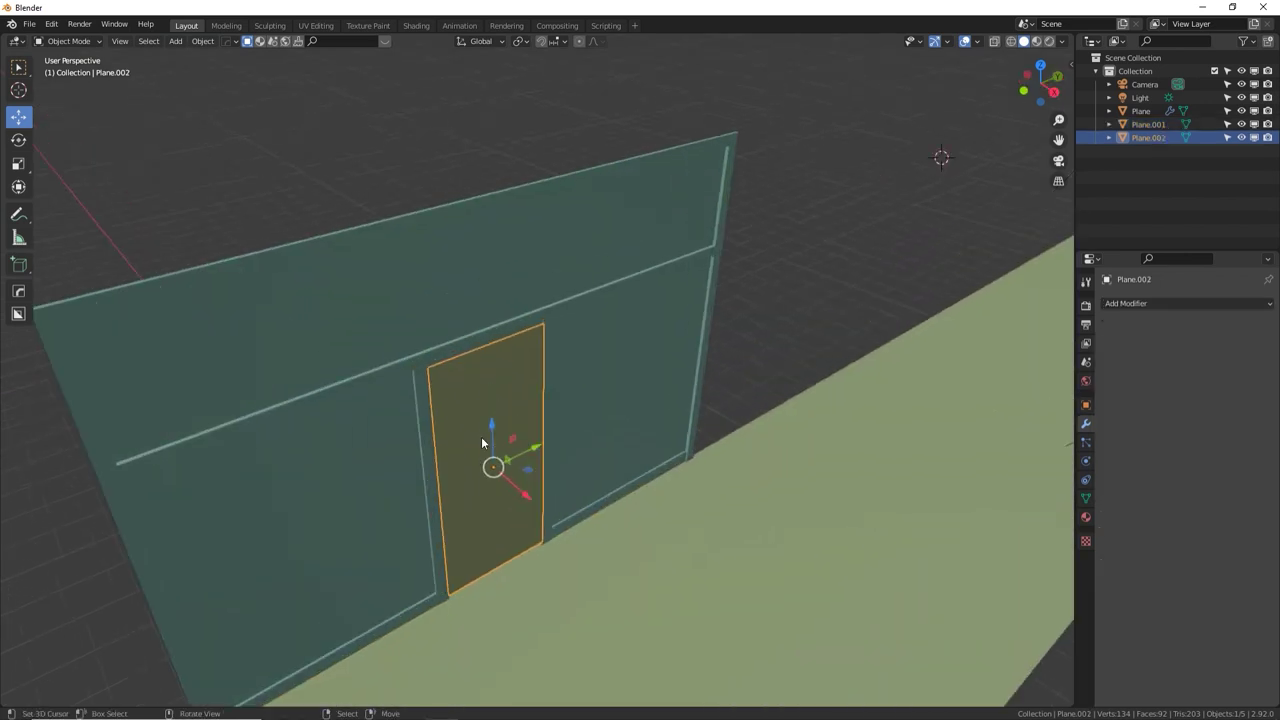
{"action": "middle_click_drag", "start_coordinate": [77, 297], "coordinate": [800, 245]}
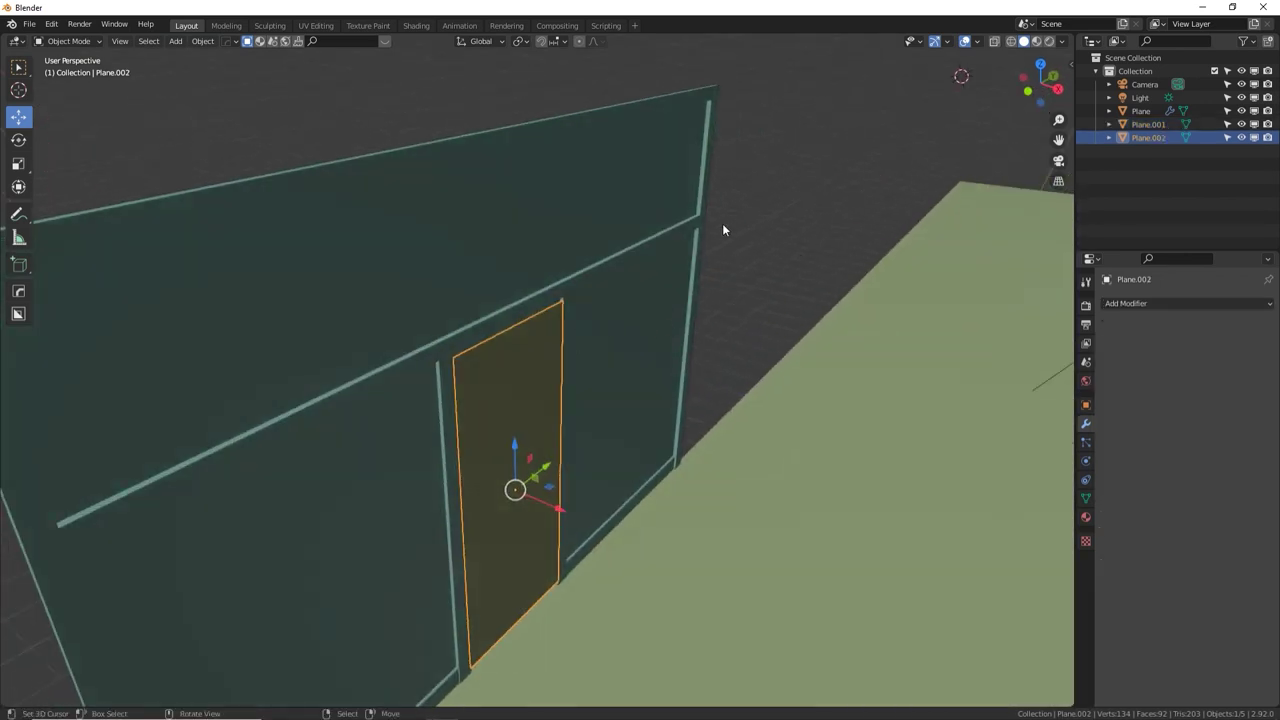
{"action": "middle_click_drag", "start_coordinate": [533, 382], "coordinate": [626, 474]}
{"action": "key", "text": "g"}
{"action": "left_click_drag", "start_coordinate": [626, 474], "coordinate": [619, 474]}
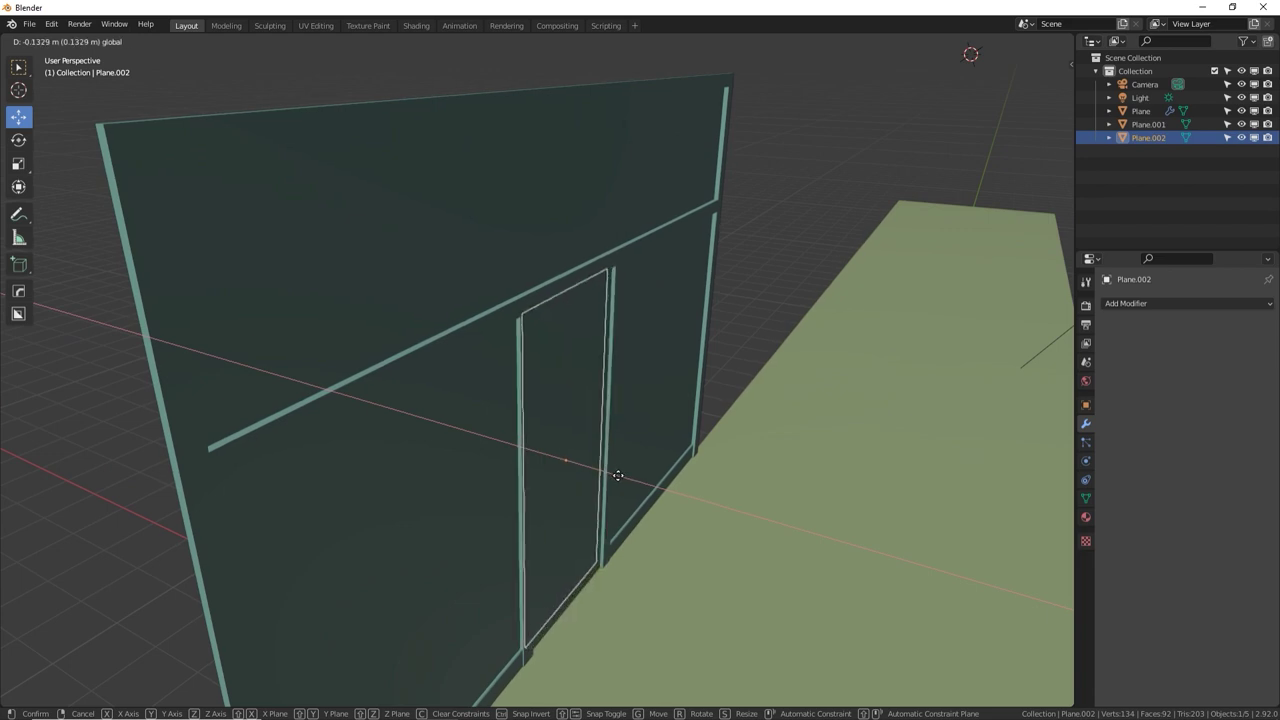
{"action": "left_click", "coordinate": [614, 475]}
Widen the floor strip slightly along the X axis so it extends beneath the wall and recessed door
{"action": "left_click", "coordinate": [661, 547]}
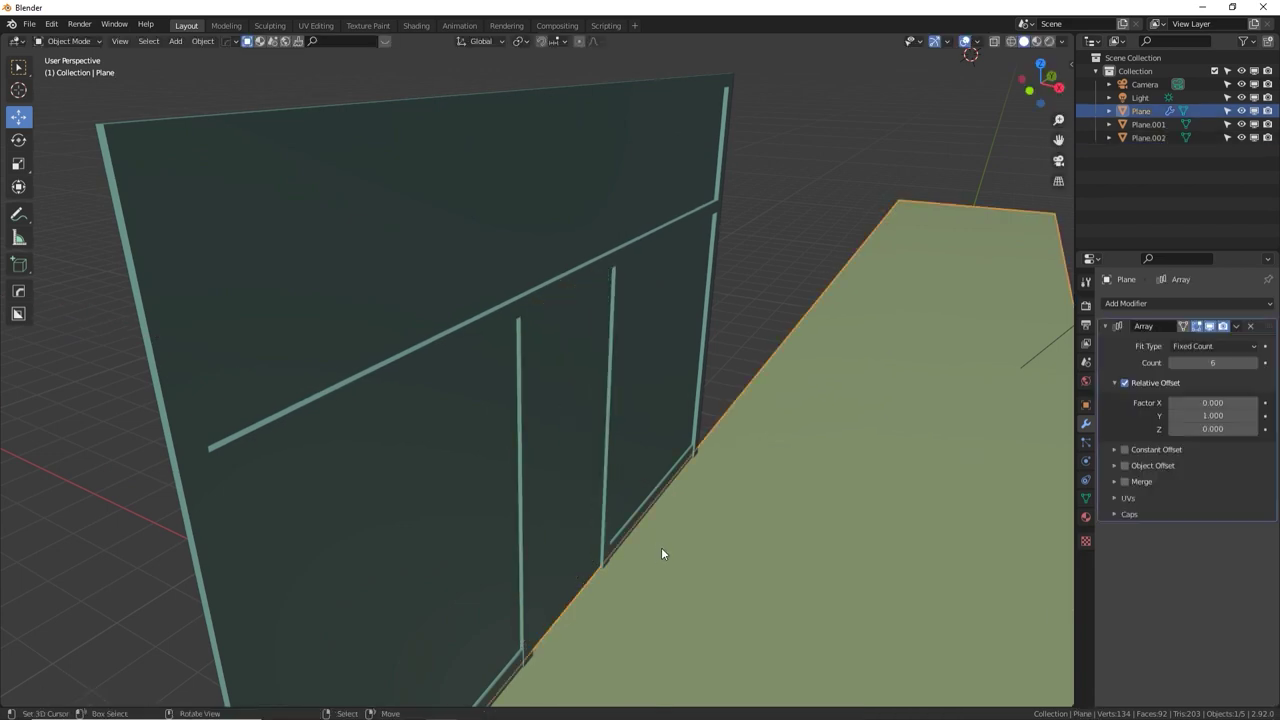
{"action": "middle_click_drag", "start_coordinate": [661, 547], "coordinate": [735, 410]}
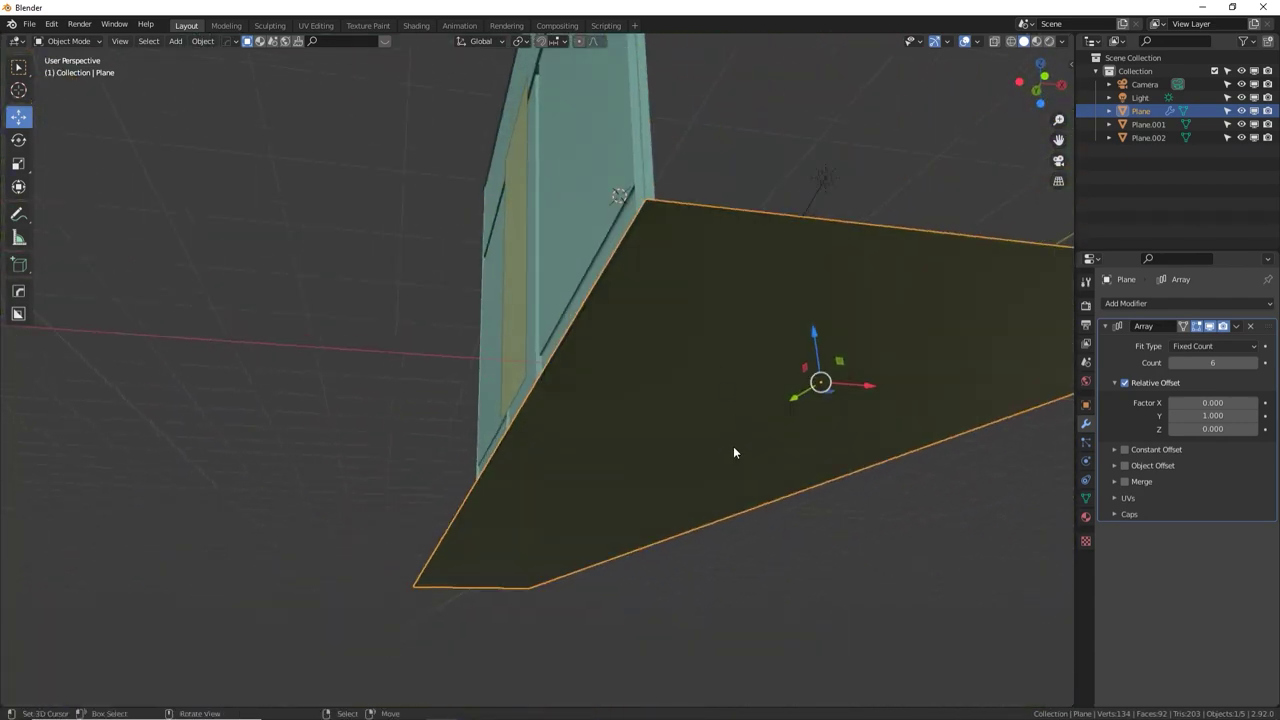
{"action": "key", "text": "s"}
{"action": "key", "text": "Escape"}
{"action": "key", "text": "s"}
{"action": "key", "text": "x"}
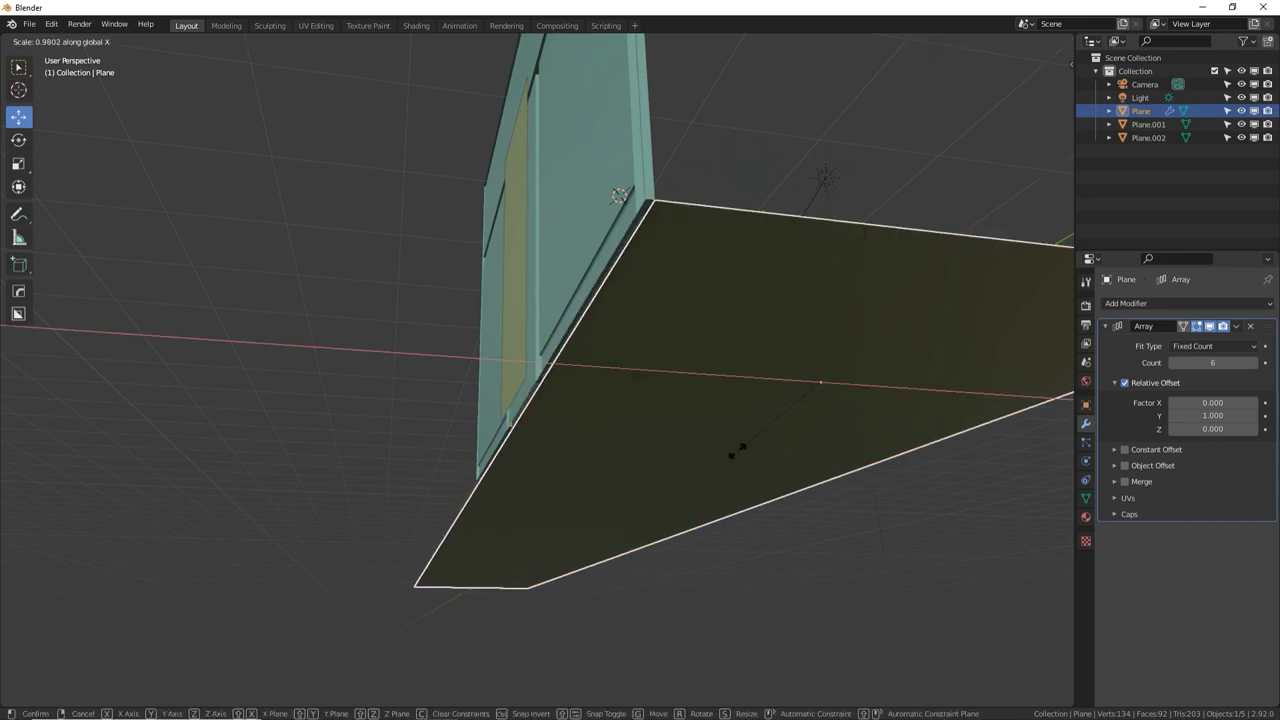
{"action": "left_click", "coordinate": [727, 452]}
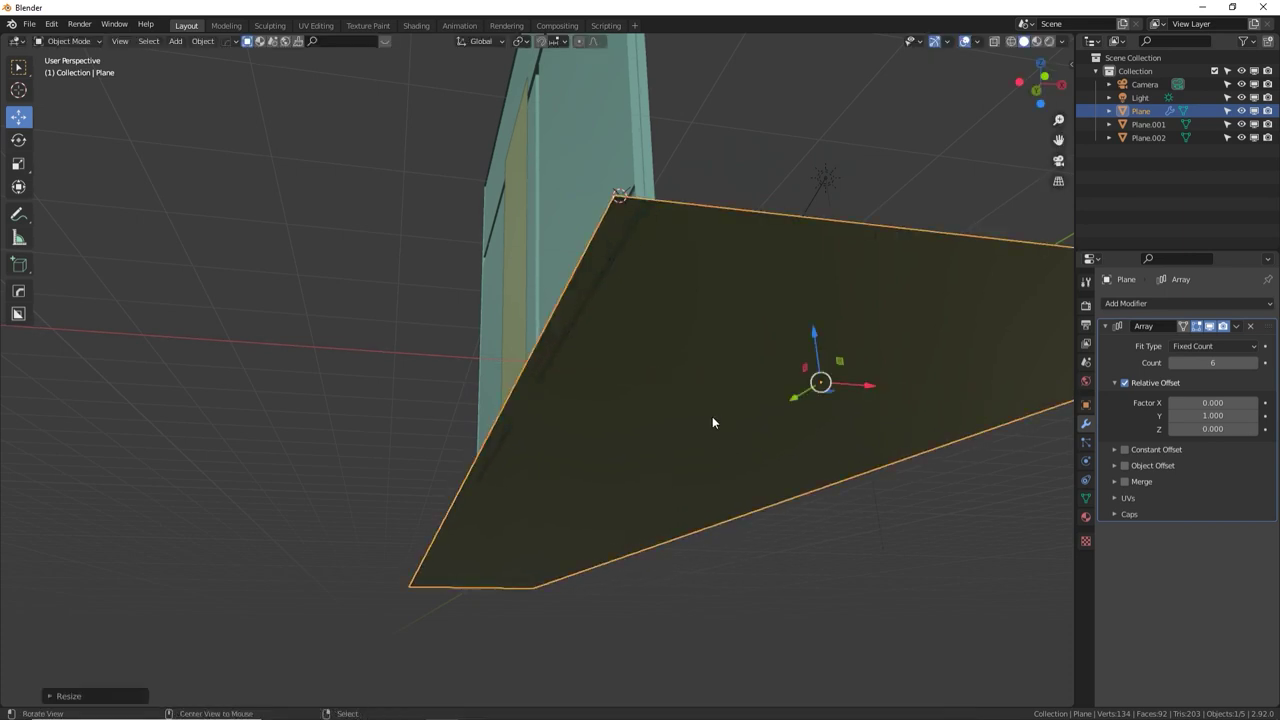
{"action": "middle_click_drag", "start_coordinate": [712, 416], "coordinate": [723, 506]}
{"action": "middle_click_drag", "start_coordinate": [643, 480], "coordinate": [697, 486]}
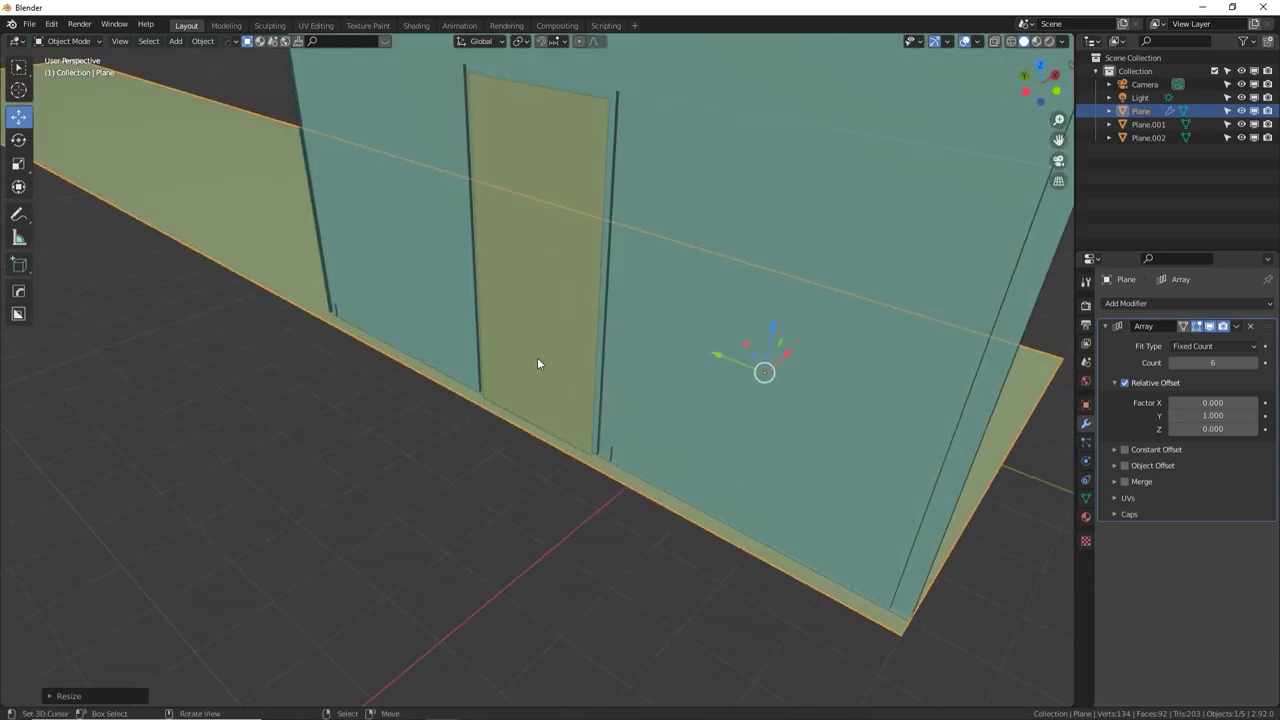
Delete the two wall panel faces covering the door opening
{"action": "left_click", "coordinate": [592, 444]}
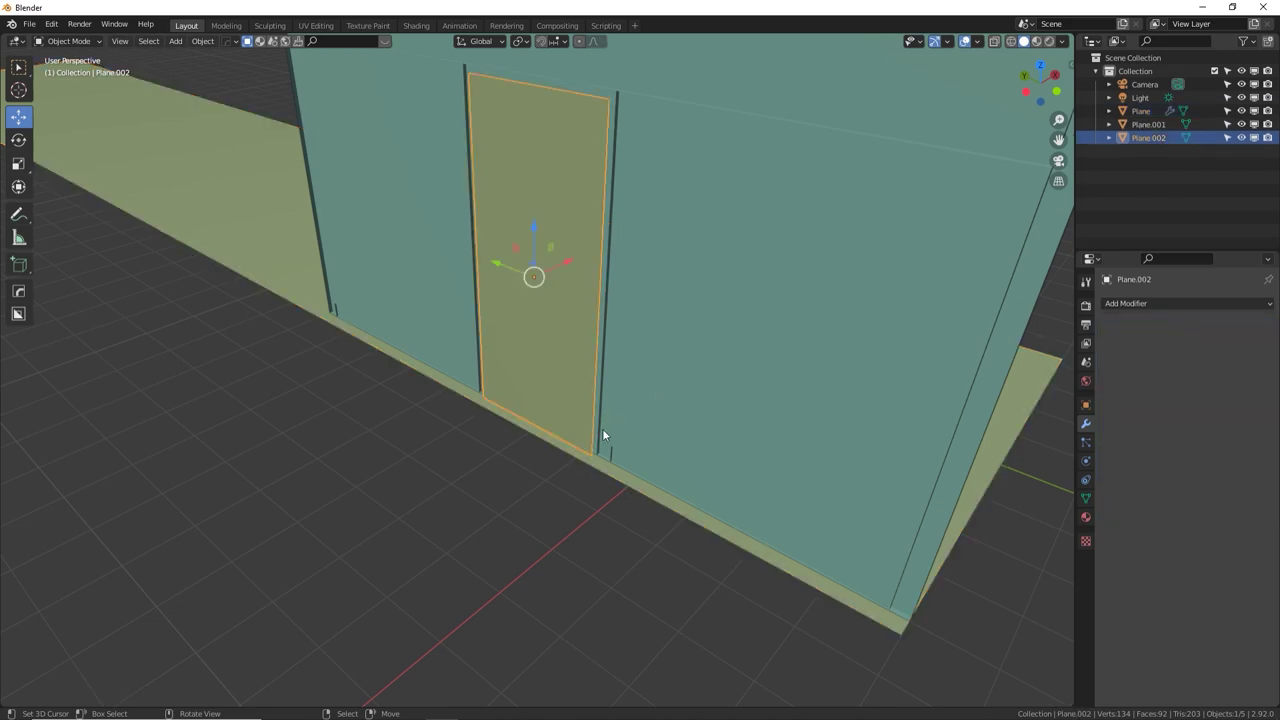
{"action": "middle_click_drag", "start_coordinate": [602, 434], "coordinate": [398, 297]}
{"action": "key", "text": "Tab"}
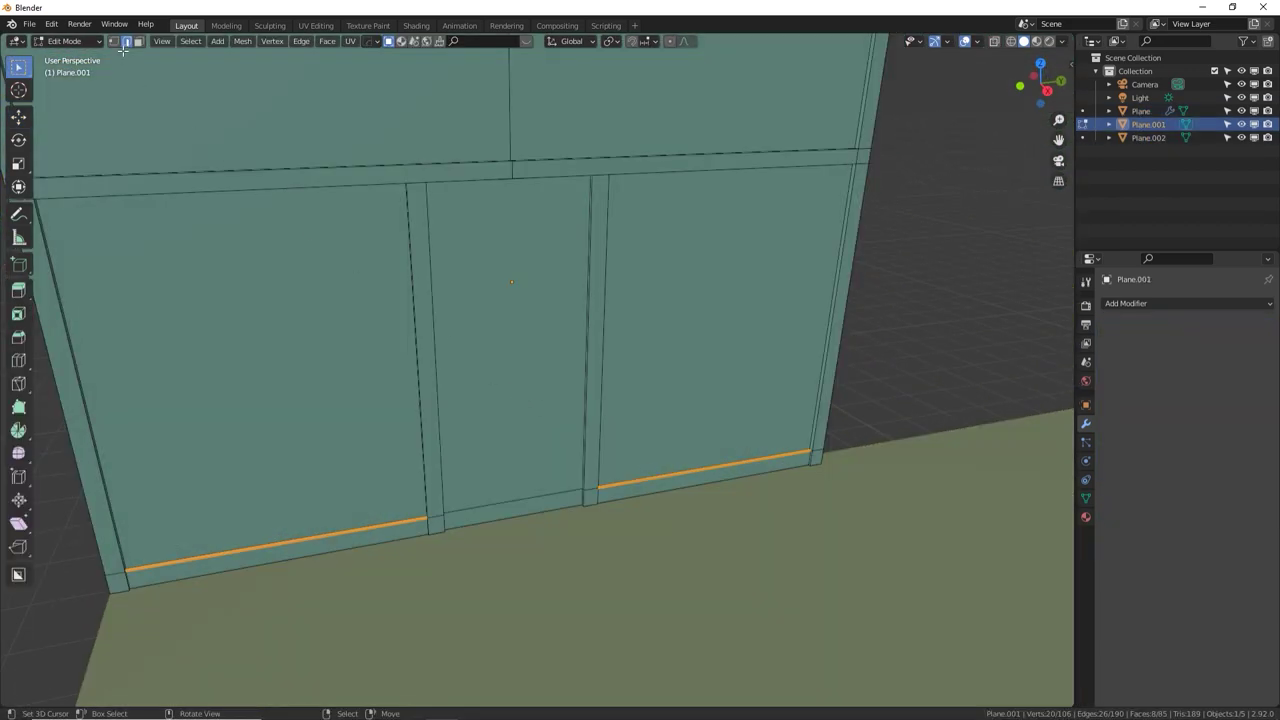
{"action": "left_click", "coordinate": [138, 41]}
{"action": "left_click", "coordinate": [500, 466]}
{"action": "left_click", "coordinate": [486, 507], "text": "shift"}
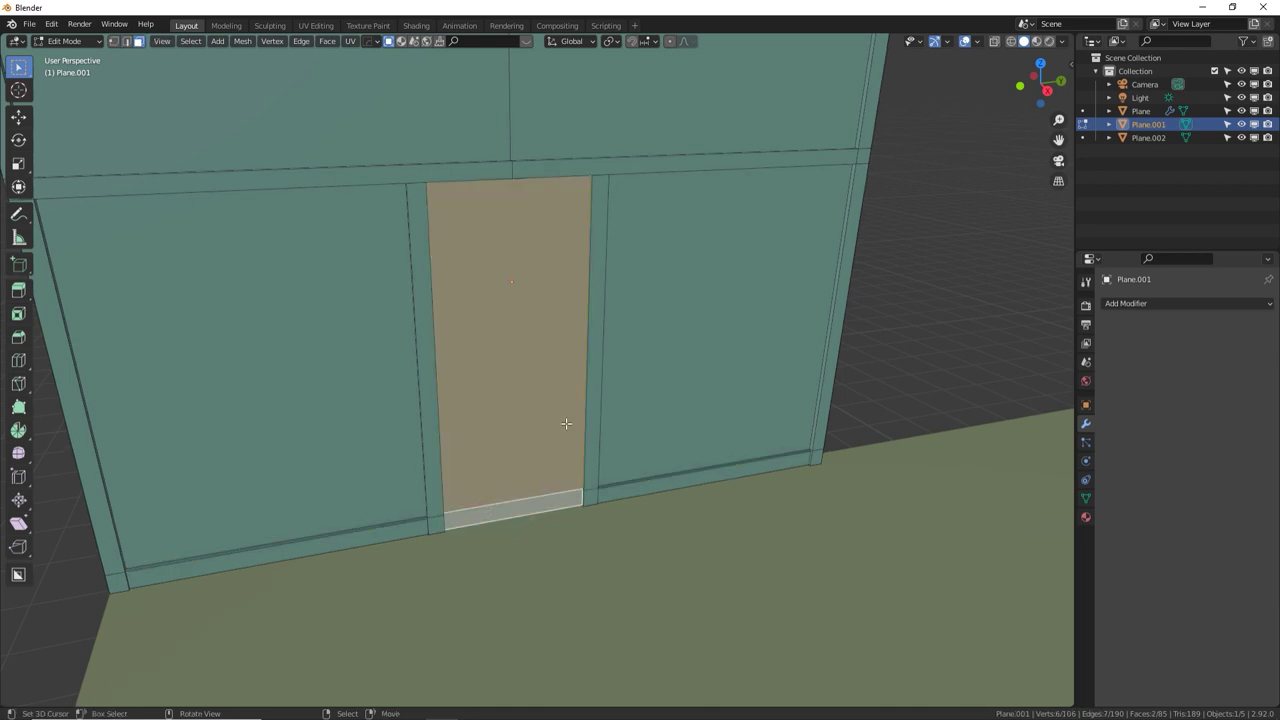
{"action": "key", "text": "x"}
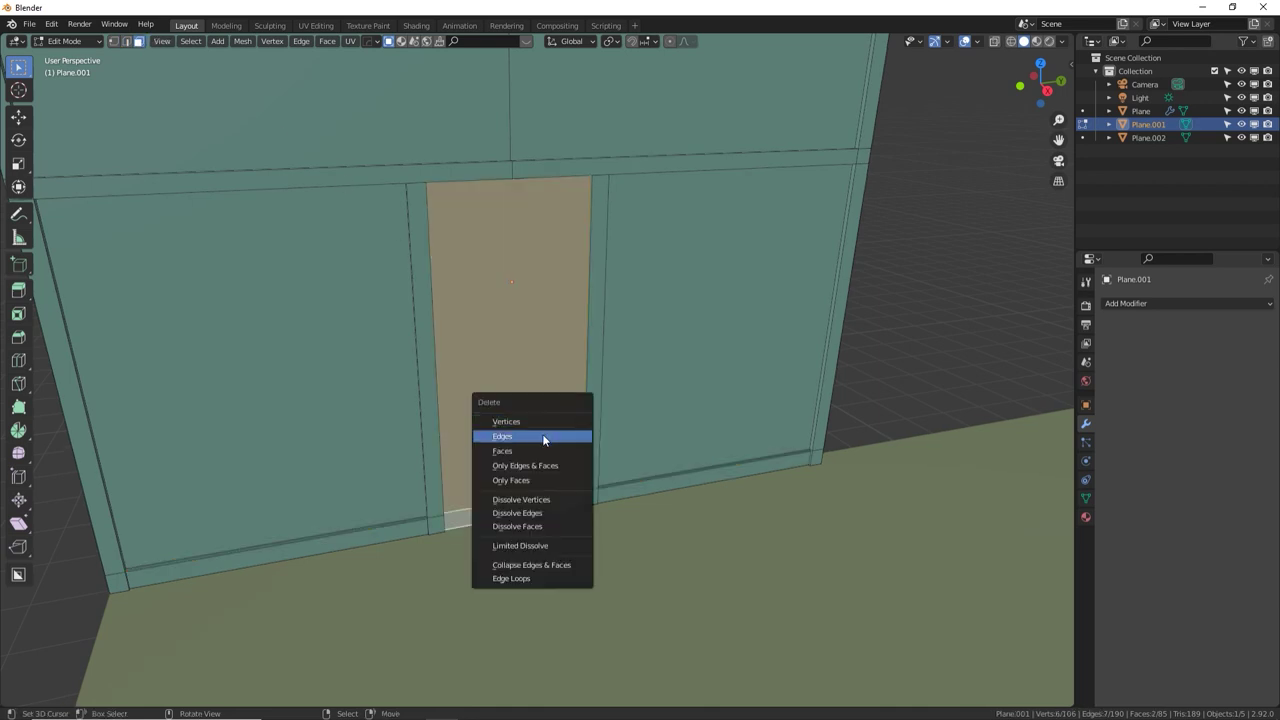
{"action": "left_click", "coordinate": [544, 440]}
{"action": "key", "text": "Tab"}
{"action": "left_click", "coordinate": [526, 462]}
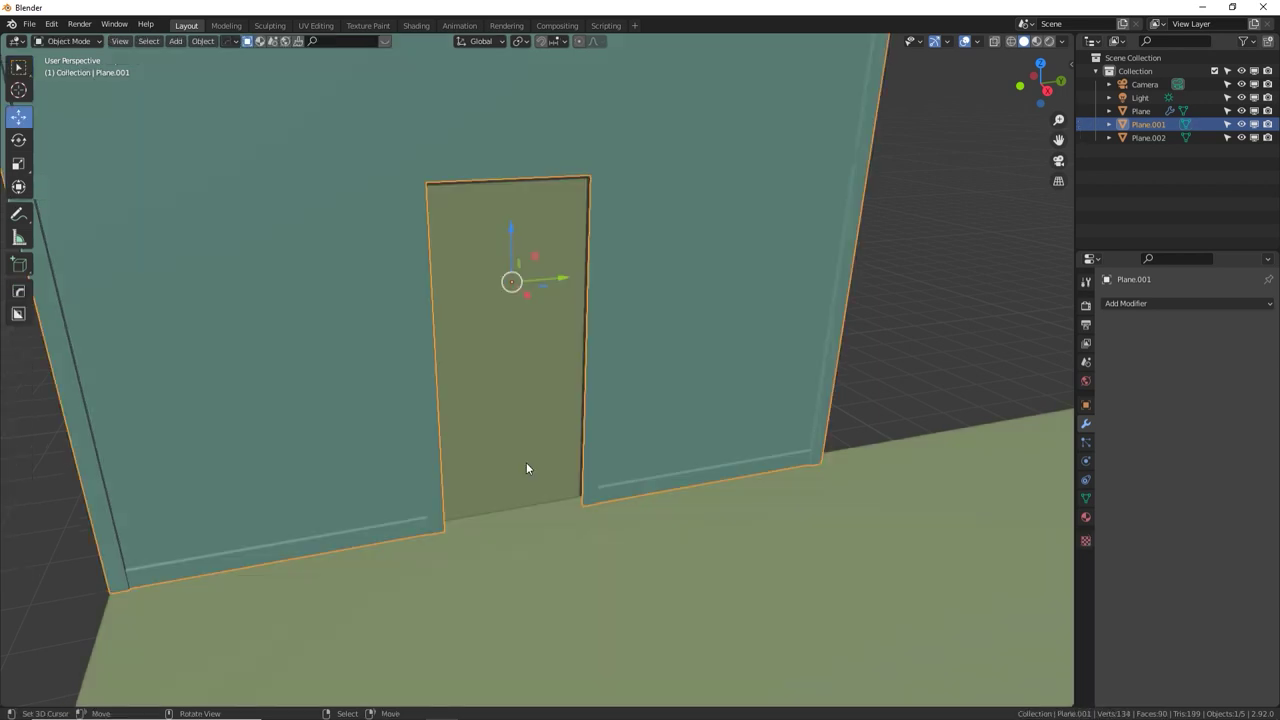
{"action": "middle_click_drag", "start_coordinate": [533, 452], "coordinate": [622, 408]}
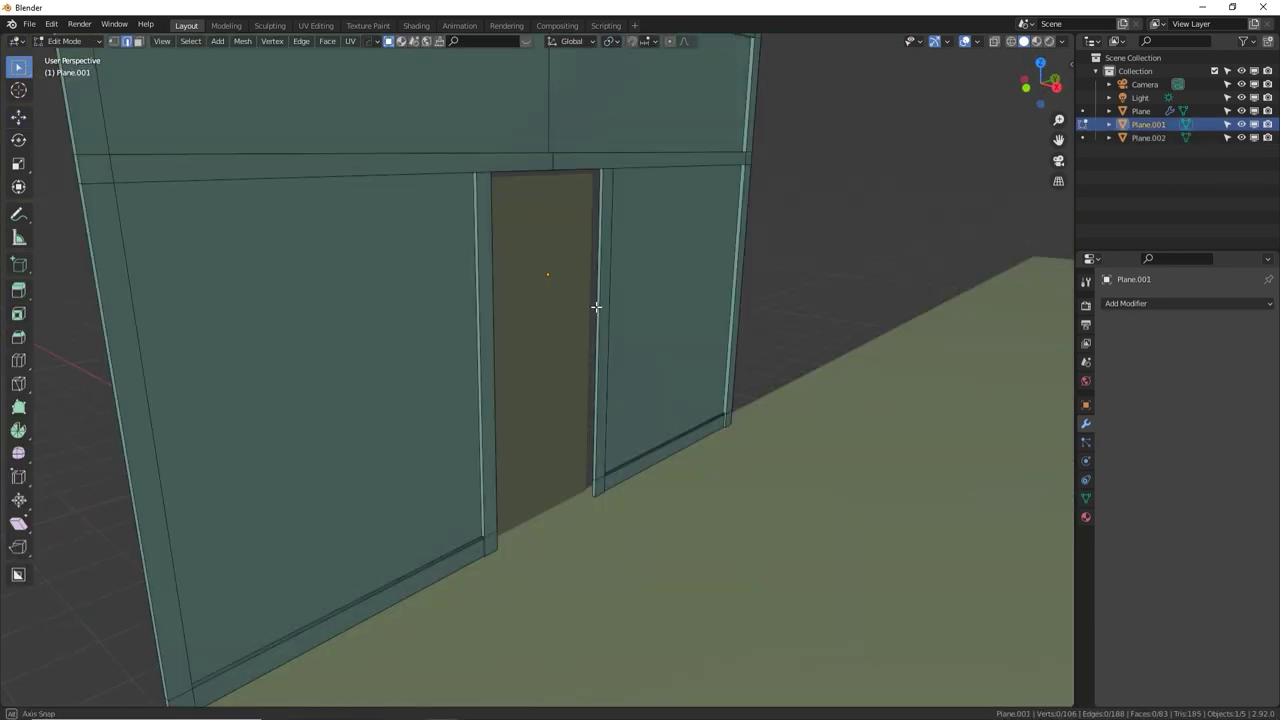
Extrude the wall panel's boundary edge loop backward along the X axis to give the door opening and outer edges depth
{"action": "key", "text": "Tab"}
{"action": "middle_click_drag", "start_coordinate": [499, 233], "coordinate": [567, 234]}
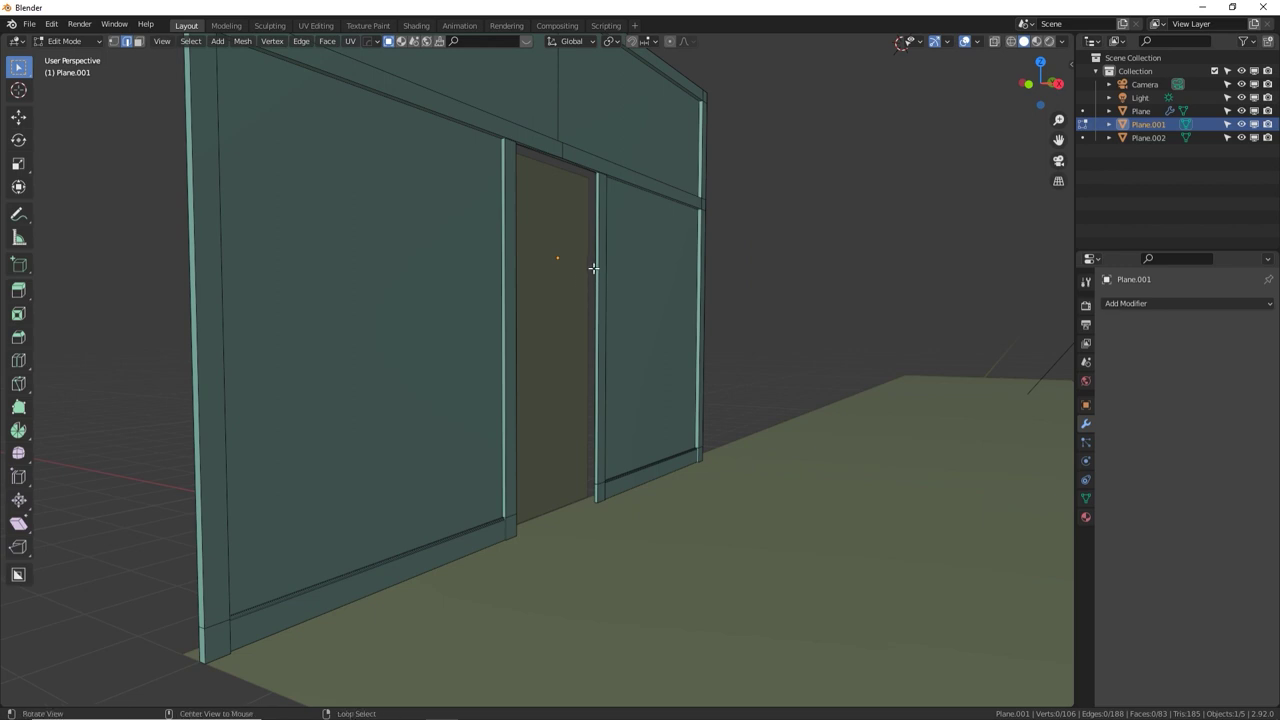
{"action": "left_click", "coordinate": [595, 264], "text": "alt"}
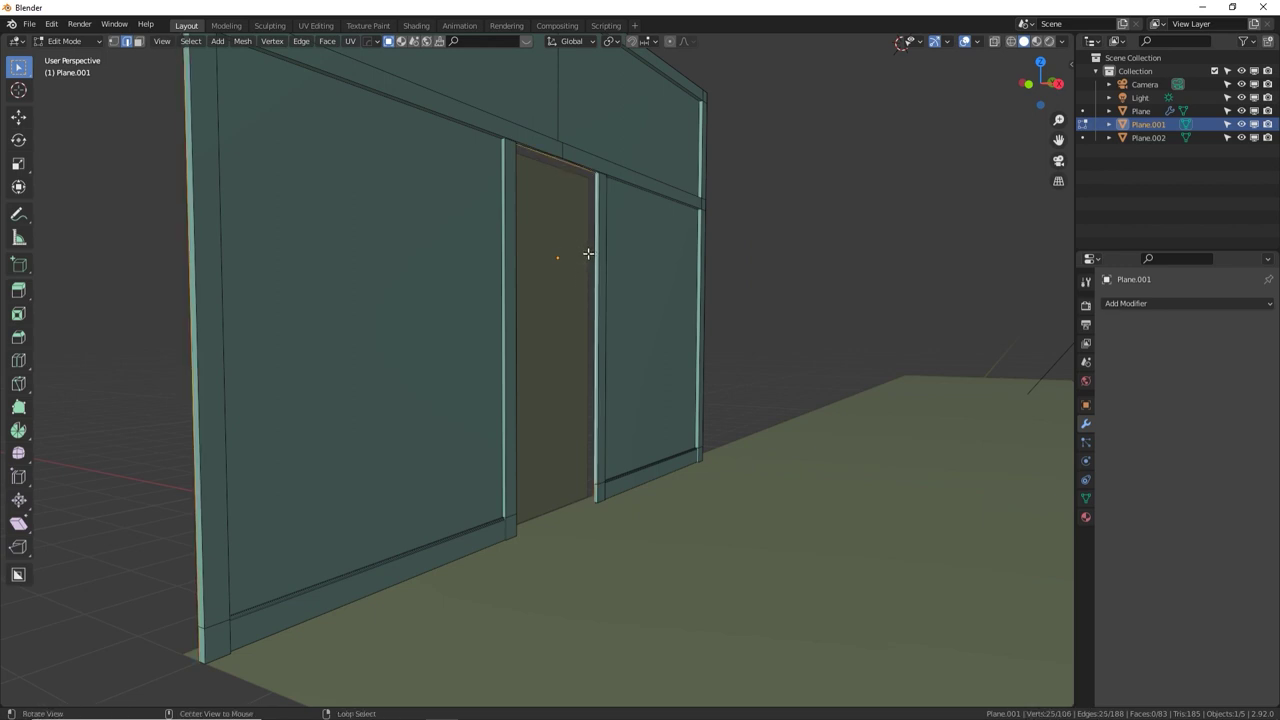
{"action": "middle_click_drag", "start_coordinate": [588, 254], "coordinate": [424, 336]}
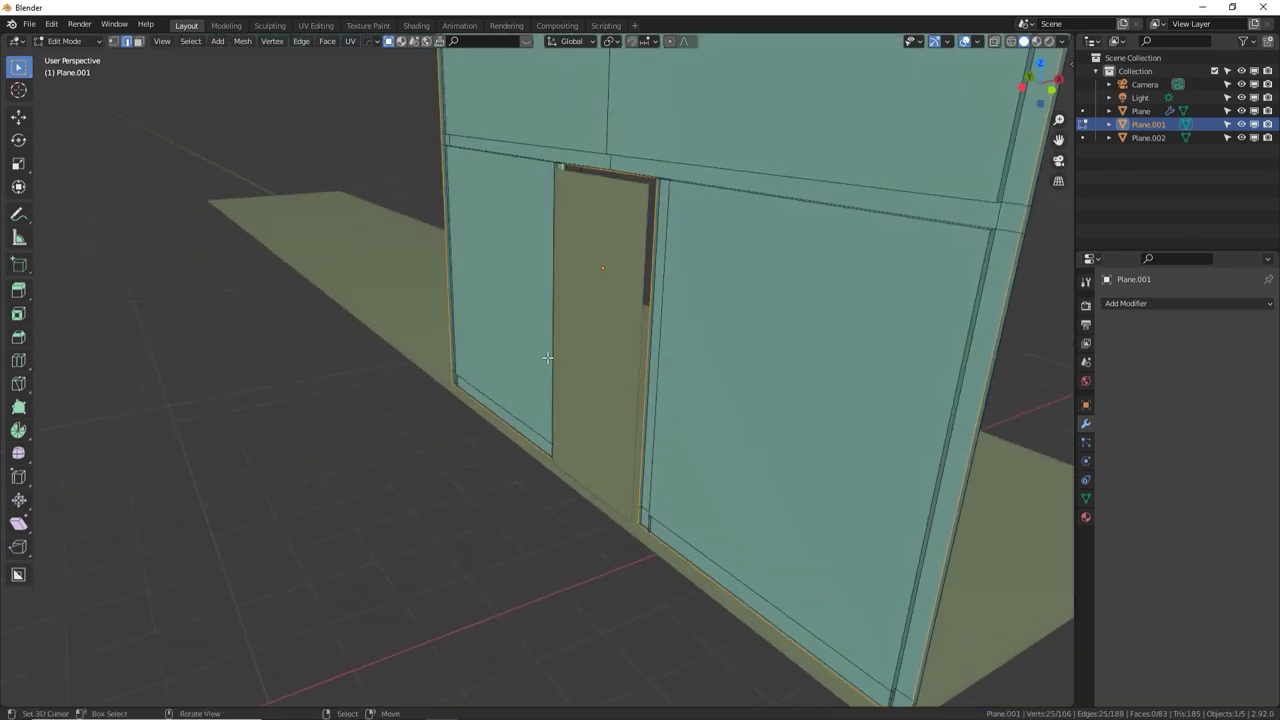
{"action": "middle_click_drag", "start_coordinate": [548, 357], "coordinate": [660, 342]}
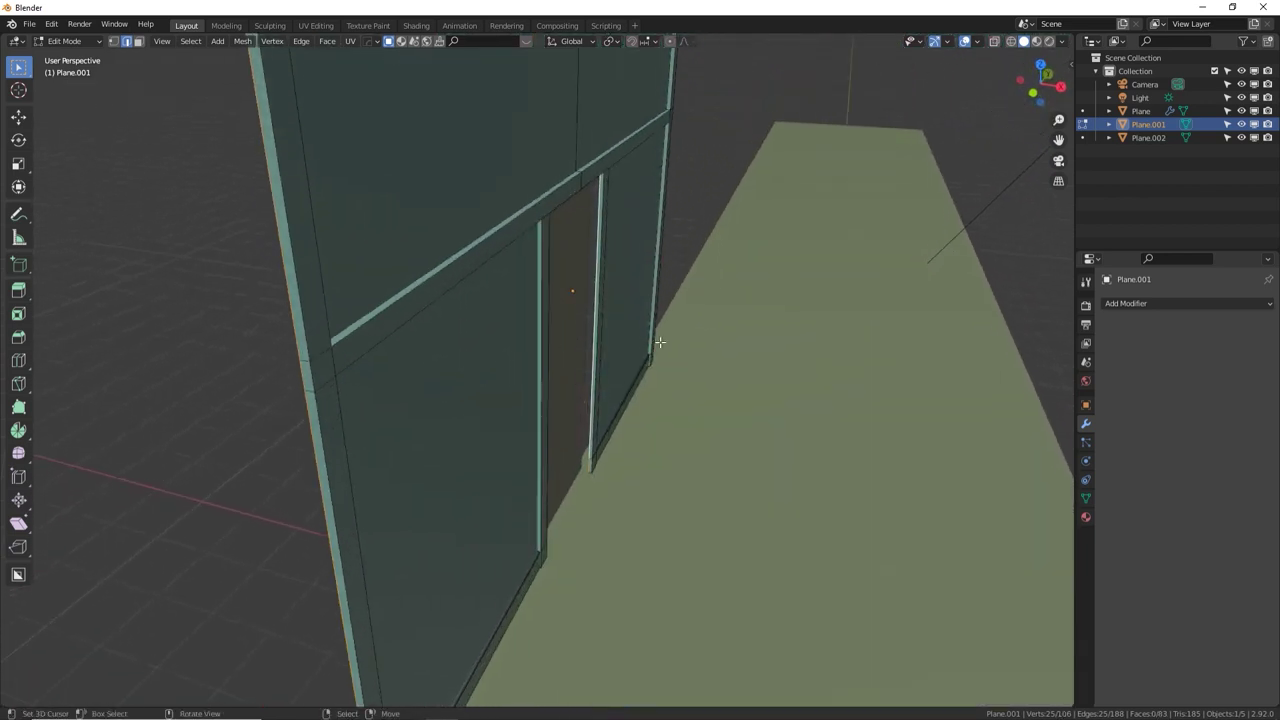
{"action": "key", "text": "g"}
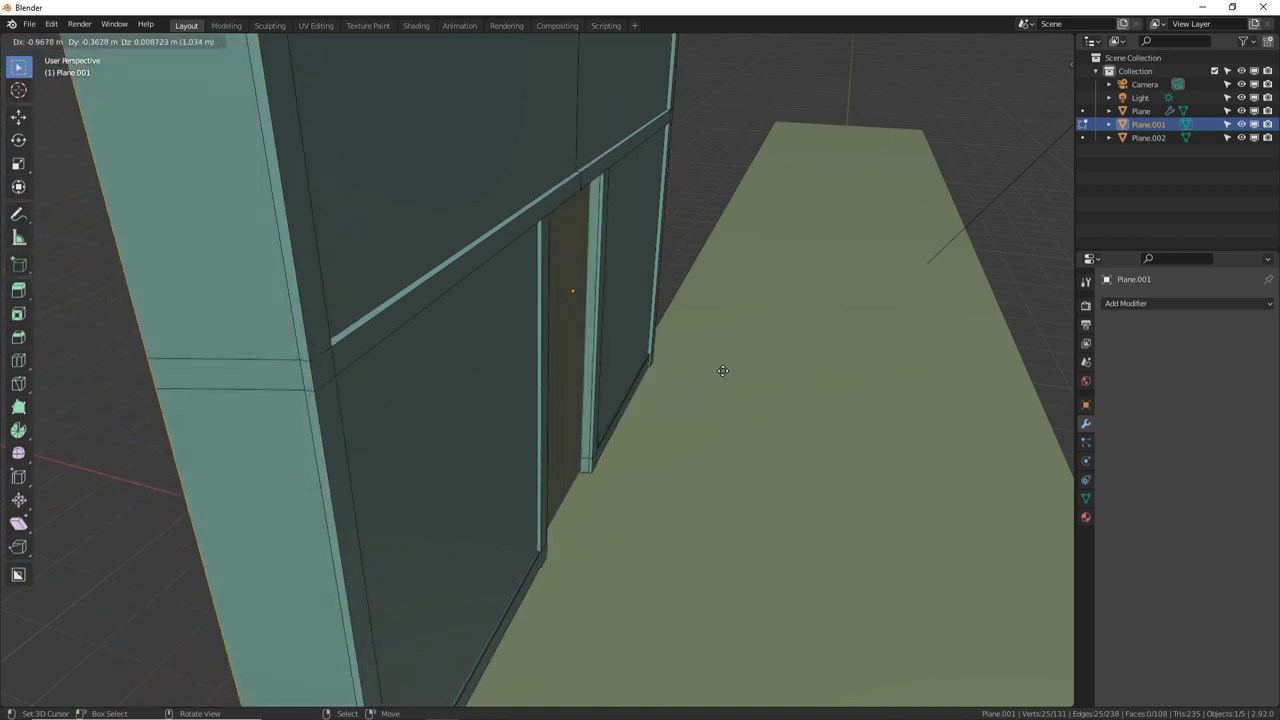
{"action": "key", "text": "x"}
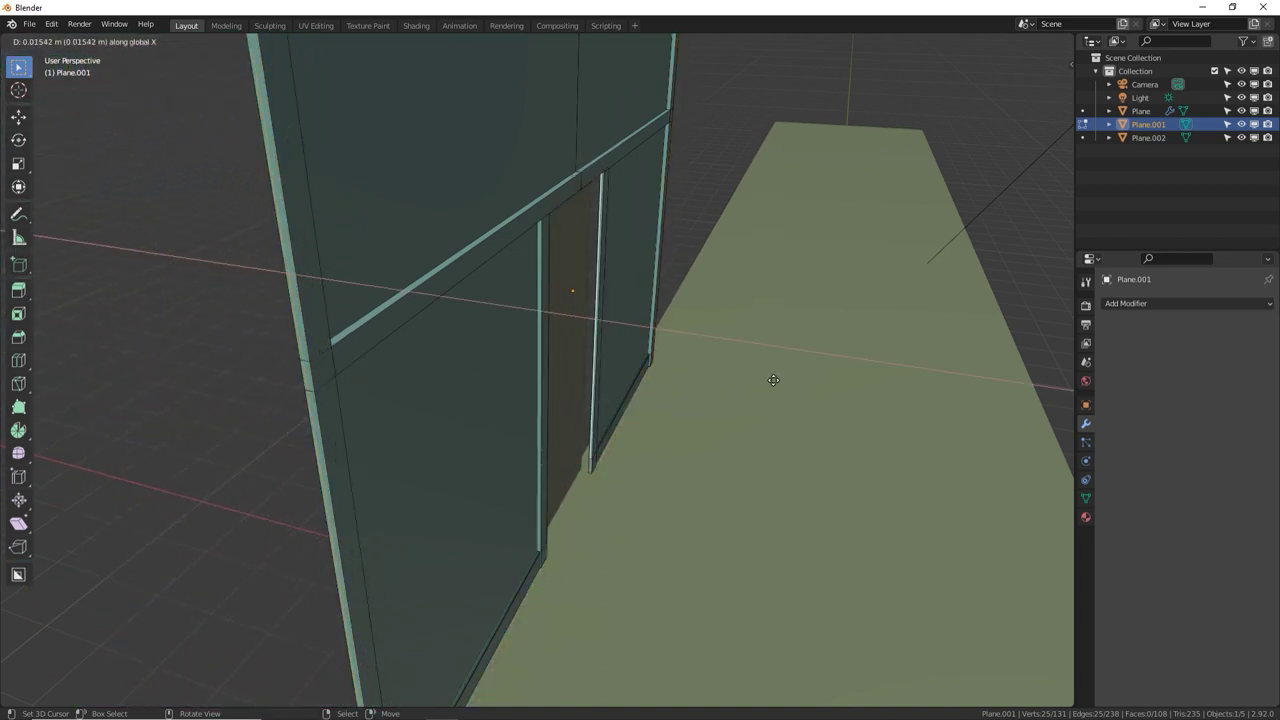
{"action": "left_click", "coordinate": [759, 381]}
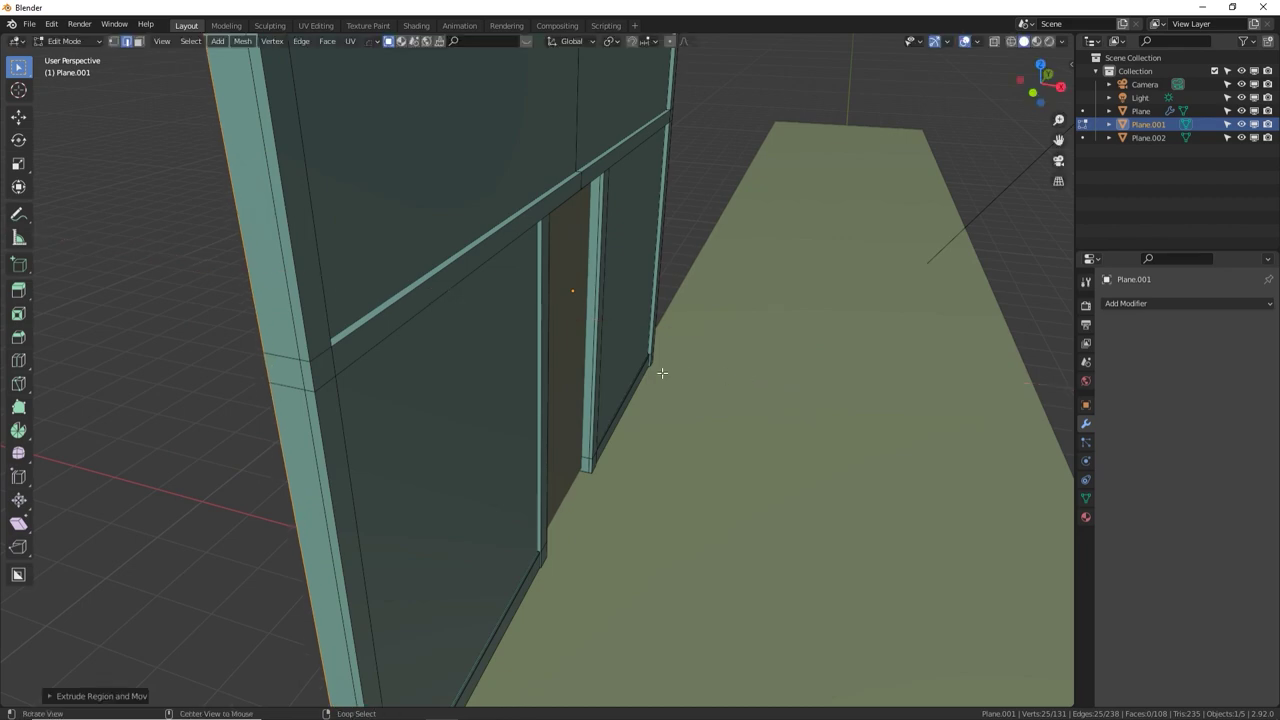
{"action": "middle_click_drag", "start_coordinate": [660, 366], "coordinate": [723, 357]}
{"action": "middle_click_drag", "start_coordinate": [946, 369], "coordinate": [626, 294]}
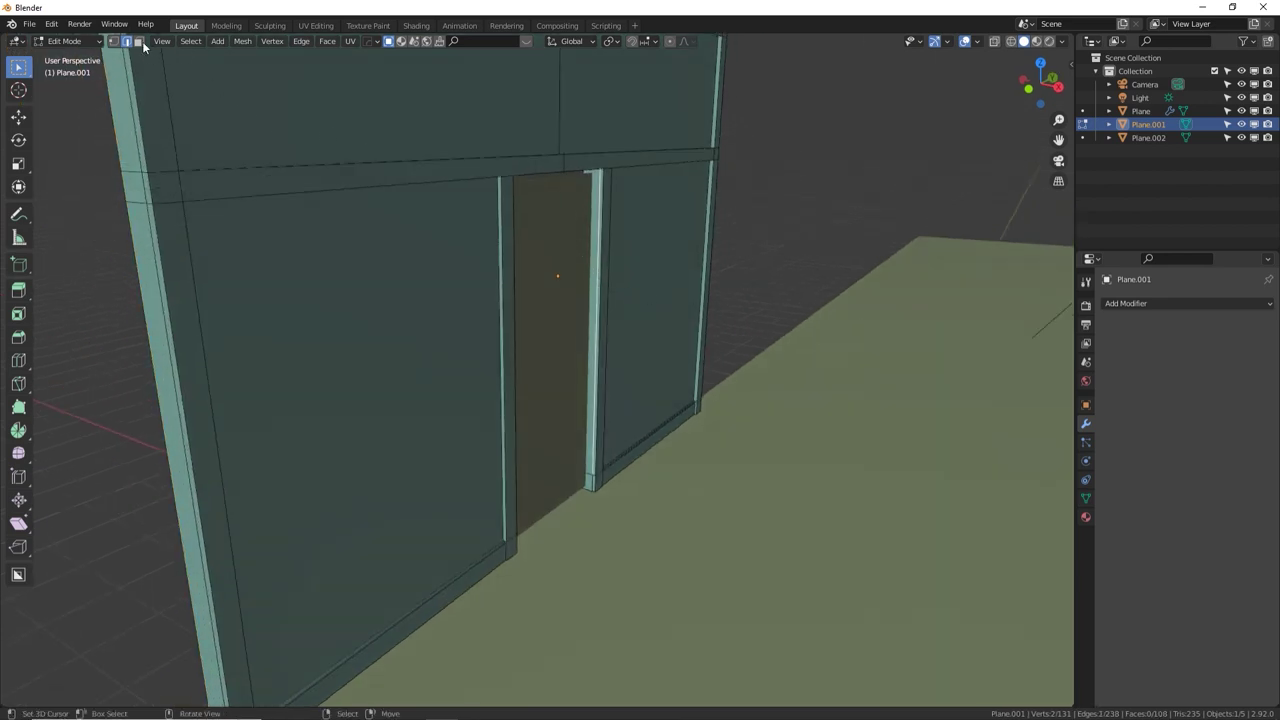
Stretch the door slightly along the Z axis and shift it vertically to fit the door opening
{"action": "left_click", "coordinate": [140, 42]}
{"action": "middle_click_drag", "start_coordinate": [610, 222], "coordinate": [609, 289]}
{"action": "key", "text": "Tab"}
{"action": "left_click", "coordinate": [537, 283]}
{"action": "key", "text": "s"}
{"action": "key", "text": "z"}
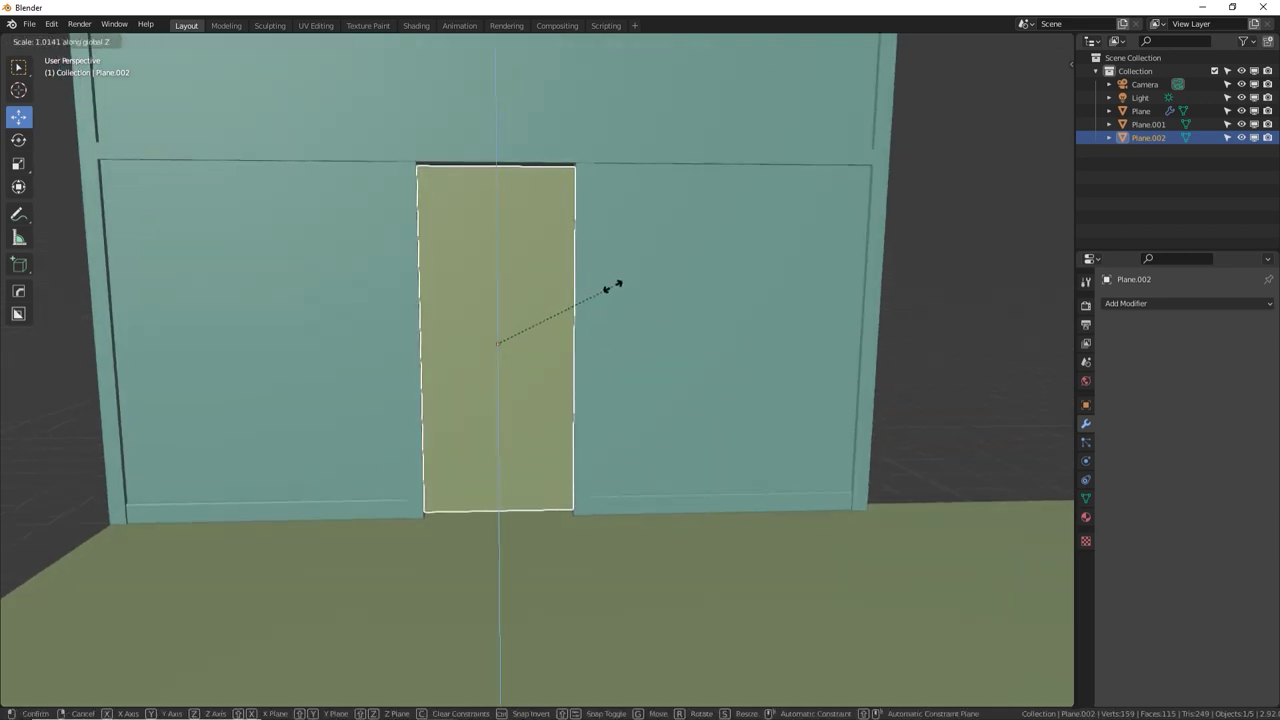
{"action": "key", "text": "Escape"}
{"action": "key", "text": "g"}
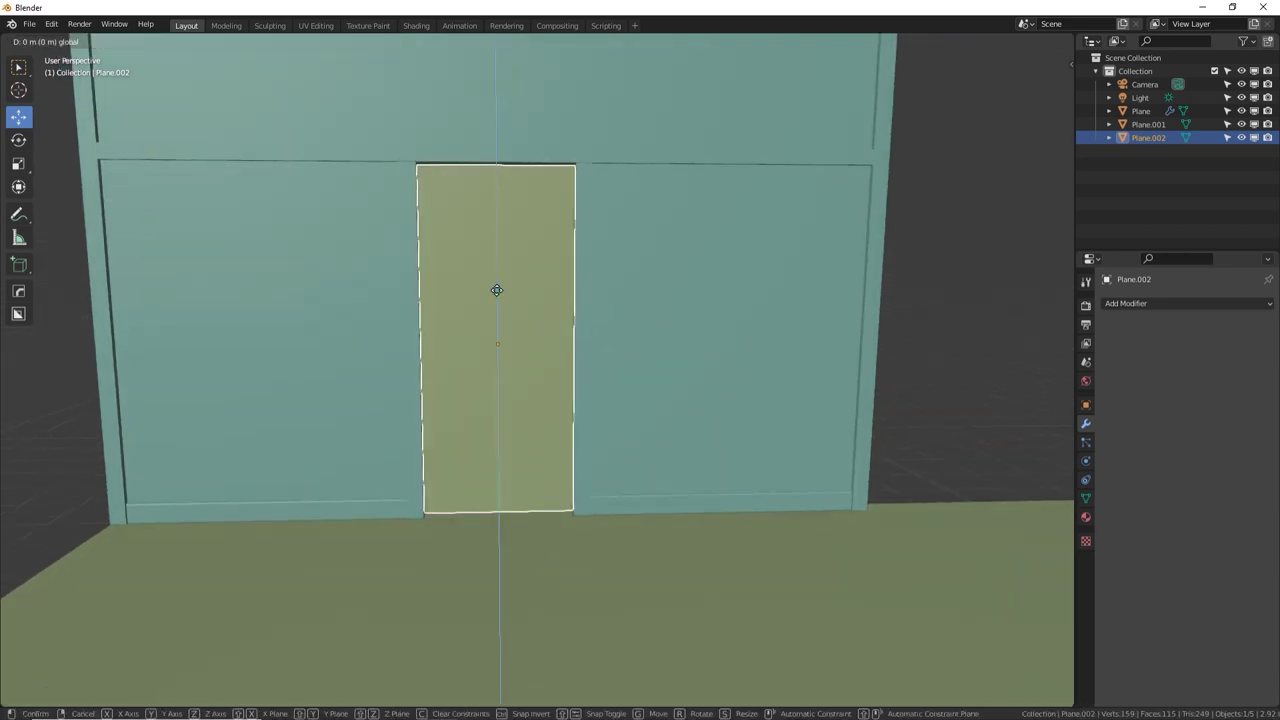
{"action": "left_click", "coordinate": [497, 288]}
Try adding a scaled-down cube at a 3D cursor placed near the door's edge, and delete it
{"action": "middle_click_drag", "start_coordinate": [514, 287], "coordinate": [598, 321]}
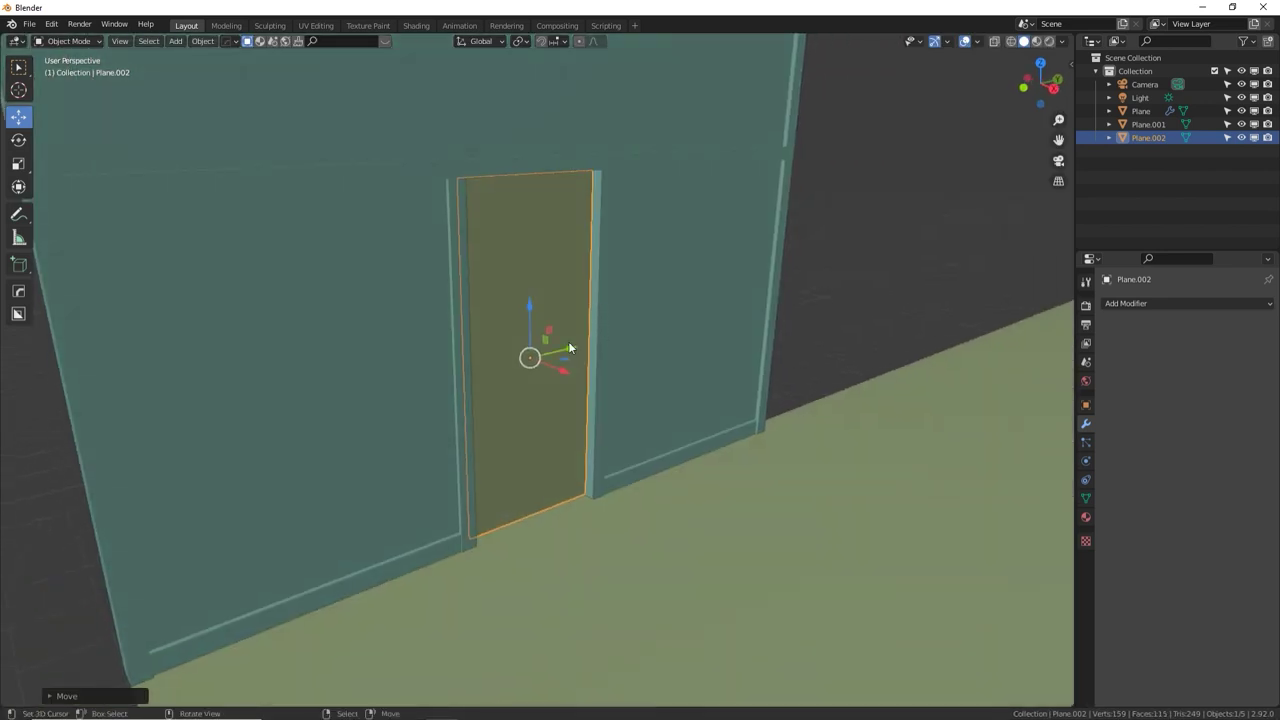
{"action": "scroll", "coordinate": [569, 345], "scroll_direction": "up", "scroll_amount": 4}
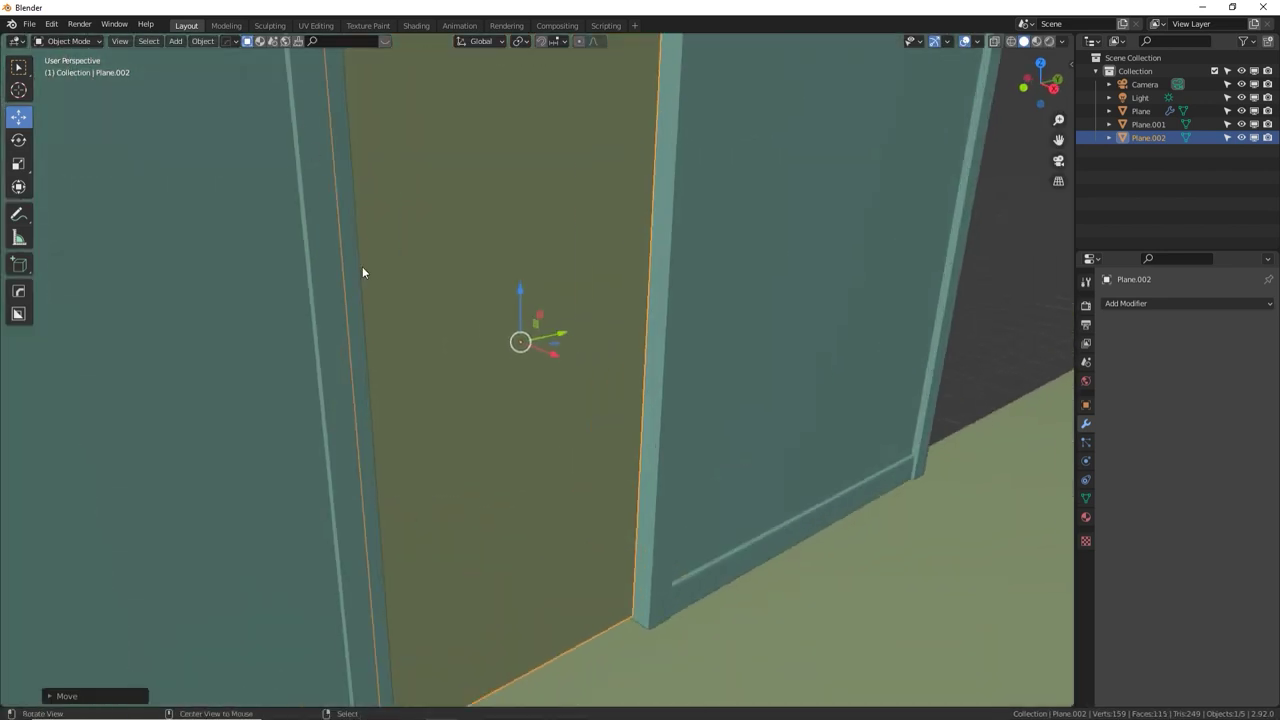
{"action": "middle_click_drag", "start_coordinate": [362, 270], "coordinate": [611, 324]}
{"action": "right_click", "coordinate": [605, 318], "text": "shift"}
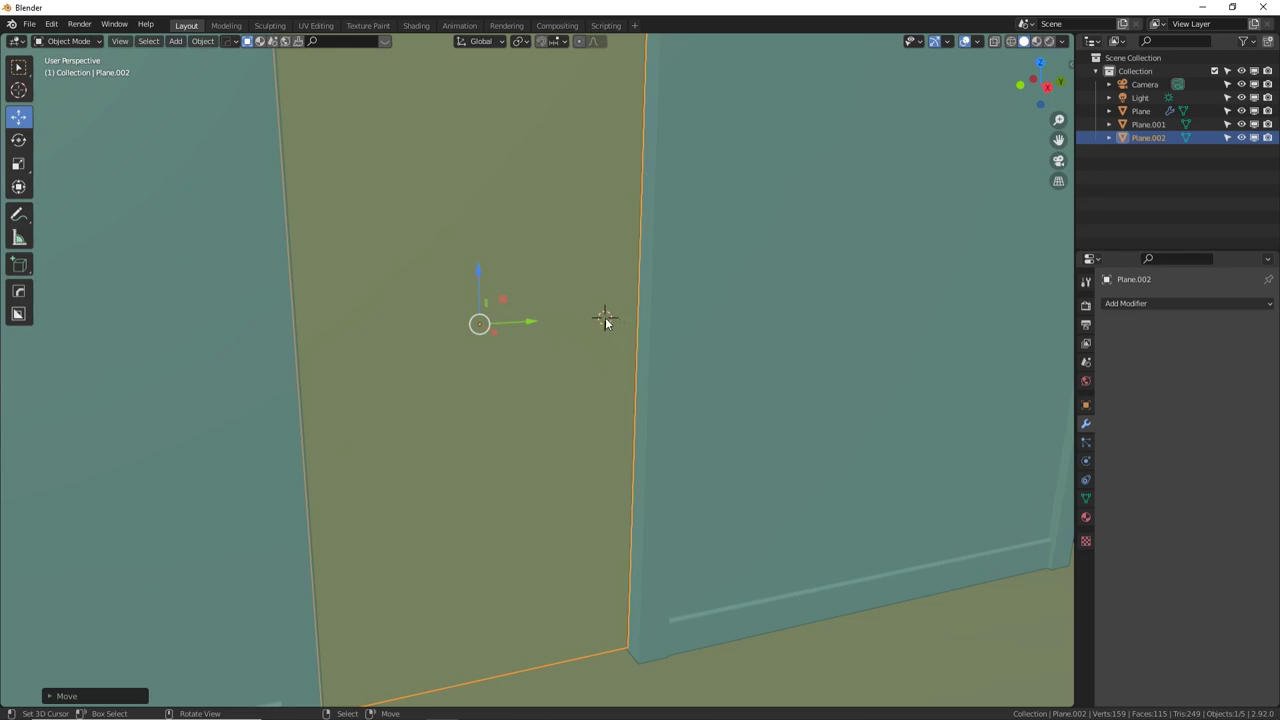
{"action": "middle_click_drag", "start_coordinate": [605, 320], "coordinate": [632, 326]}
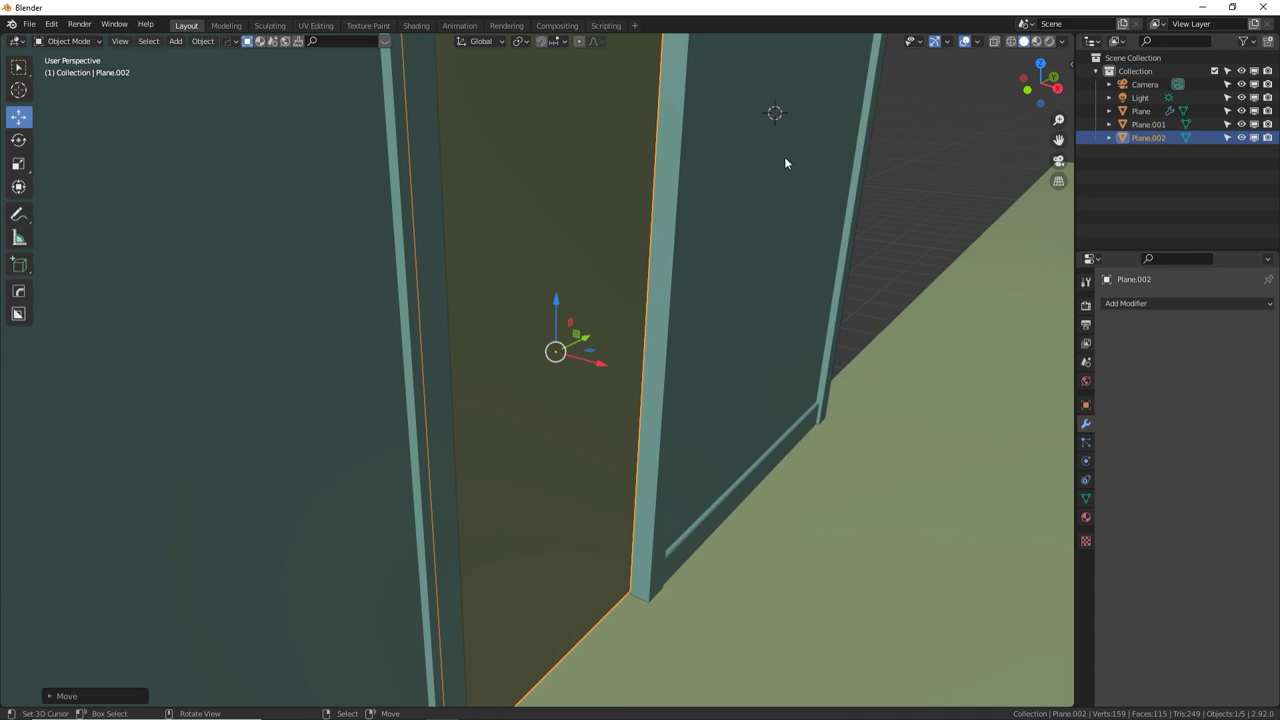
{"action": "key", "text": "shift+a"}
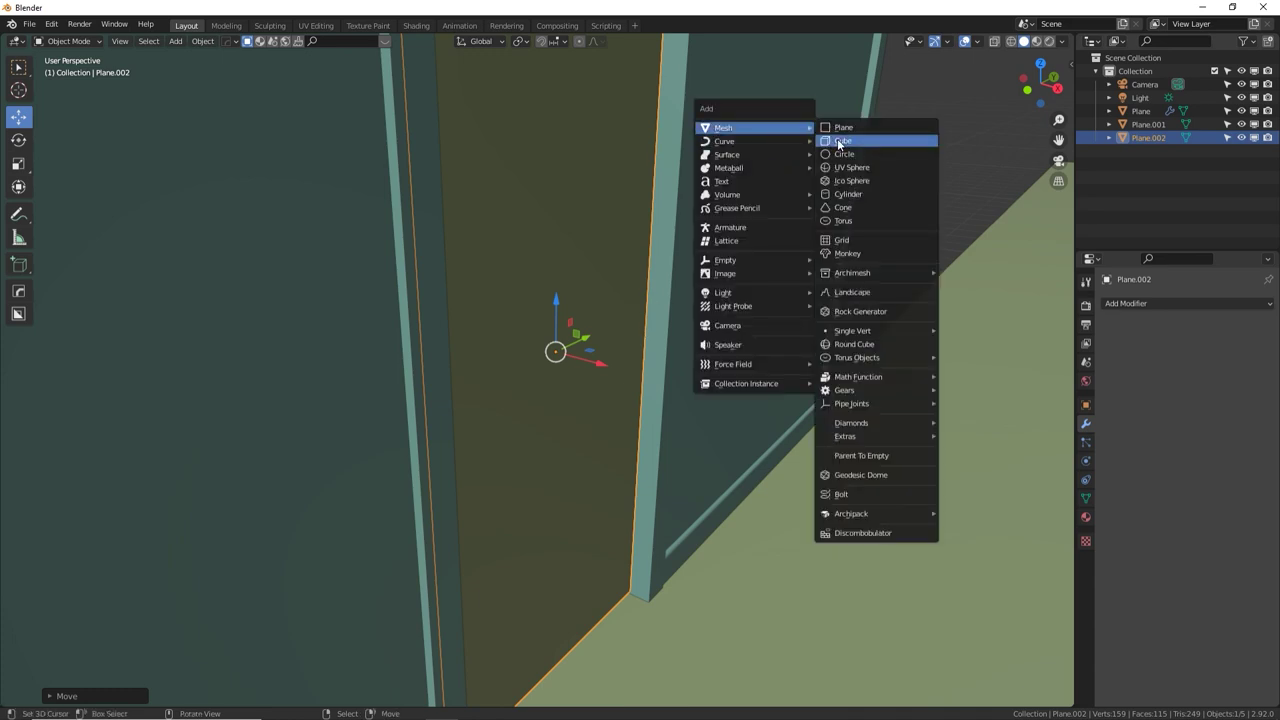
{"action": "left_click", "coordinate": [839, 145]}
{"action": "key", "text": "s"}
{"action": "left_click", "coordinate": [800, 148]}
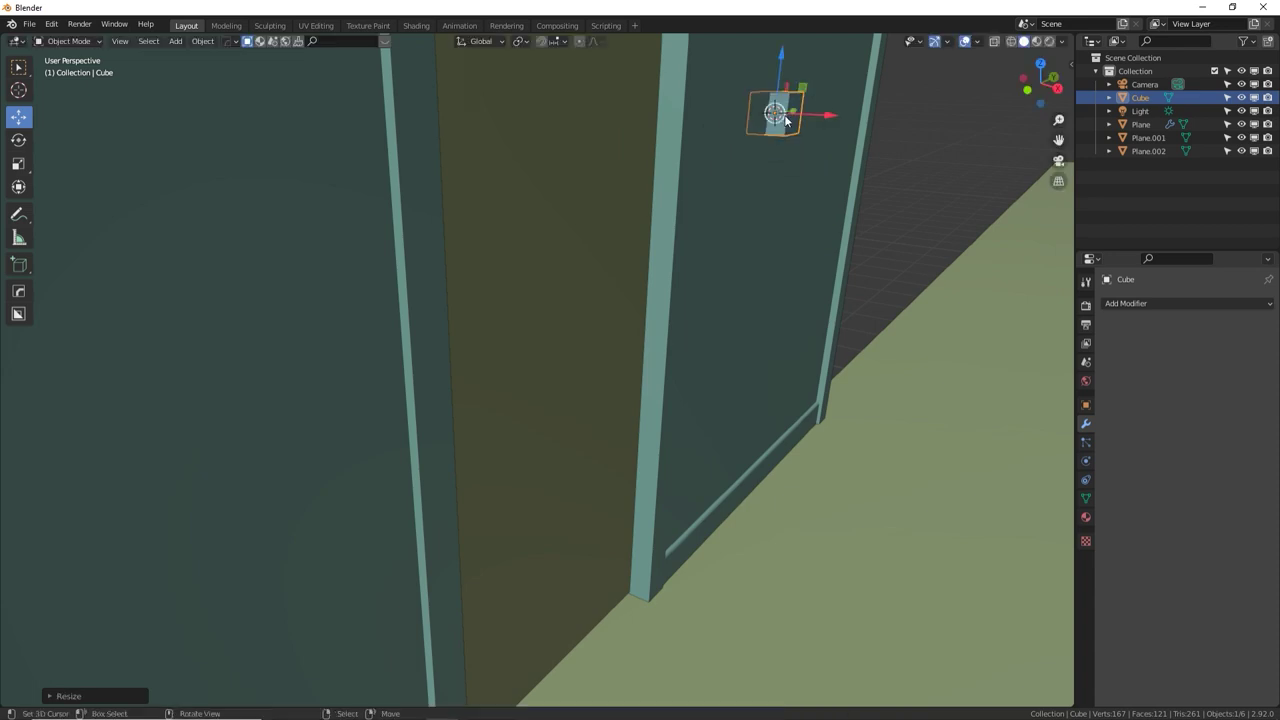
{"action": "key", "text": "Delete"}
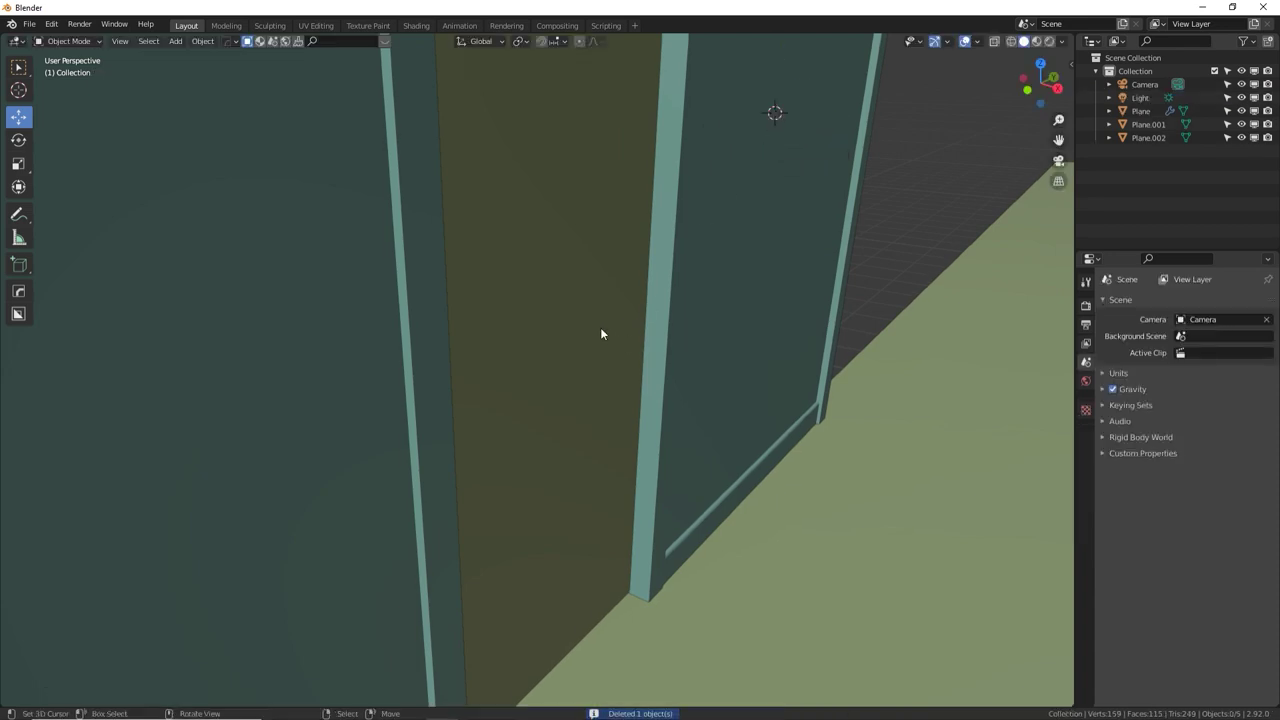
Place the 3D cursor on the door near its edge, add a cube there and scale it down into a small block
{"action": "left_click", "coordinate": [600, 327]}
{"action": "key", "text": "KP_Decimal"}
{"action": "right_click", "coordinate": [614, 308], "text": "shift"}
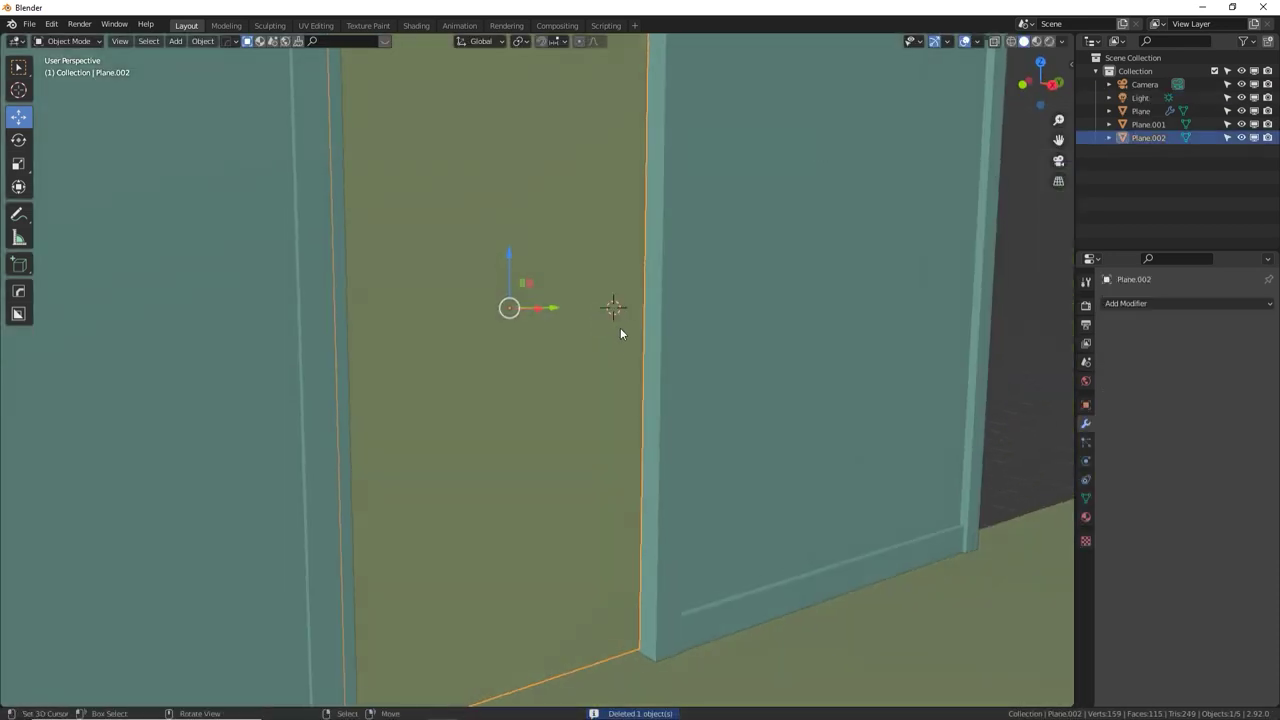
{"action": "middle_click_drag", "start_coordinate": [620, 334], "coordinate": [637, 314]}
{"action": "key", "text": "shift+a"}
{"action": "mouse_move", "coordinate": [640, 311]}
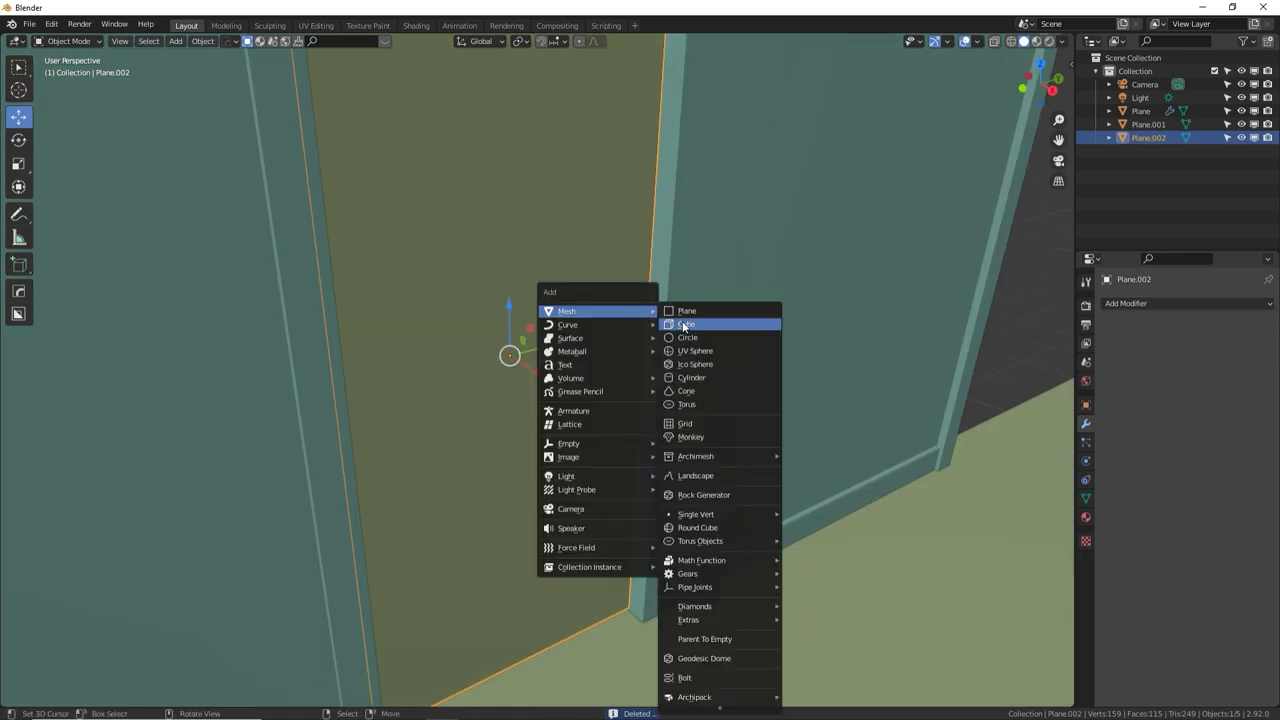
{"action": "left_click", "coordinate": [684, 325]}
{"action": "key", "text": "s"}
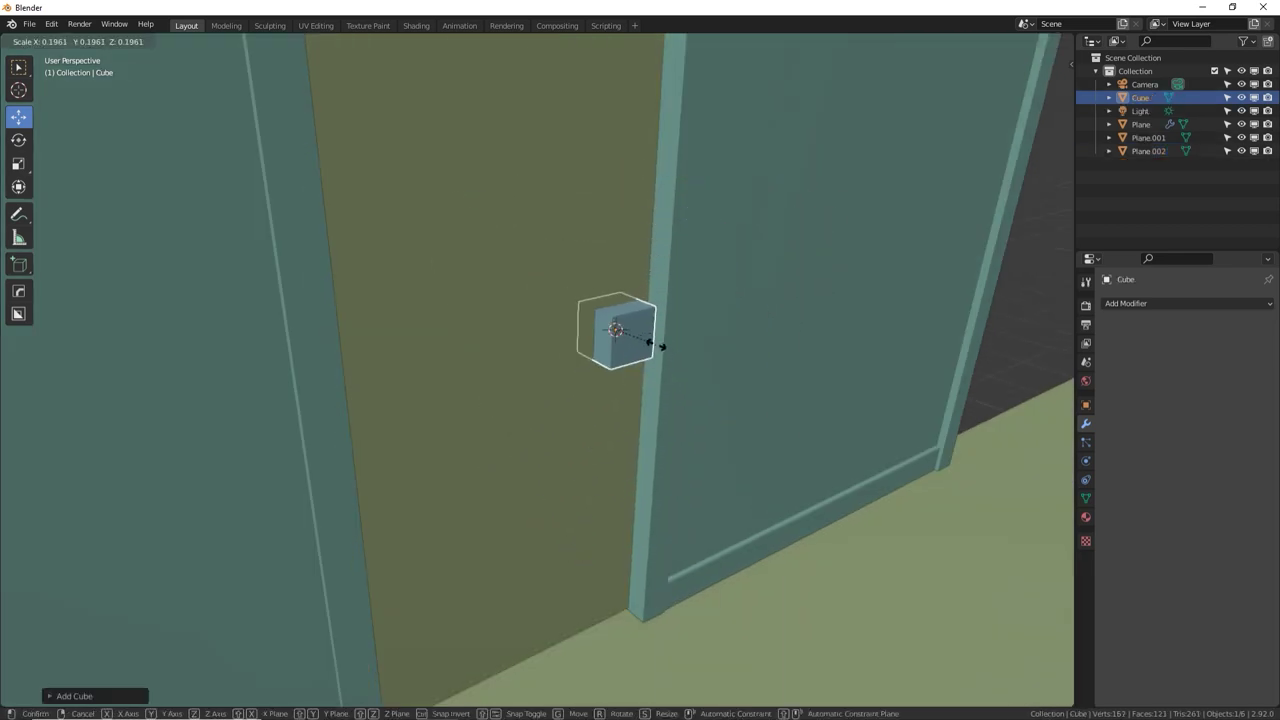
{"action": "key", "text": "z"}
{"action": "left_click", "coordinate": [649, 356]}
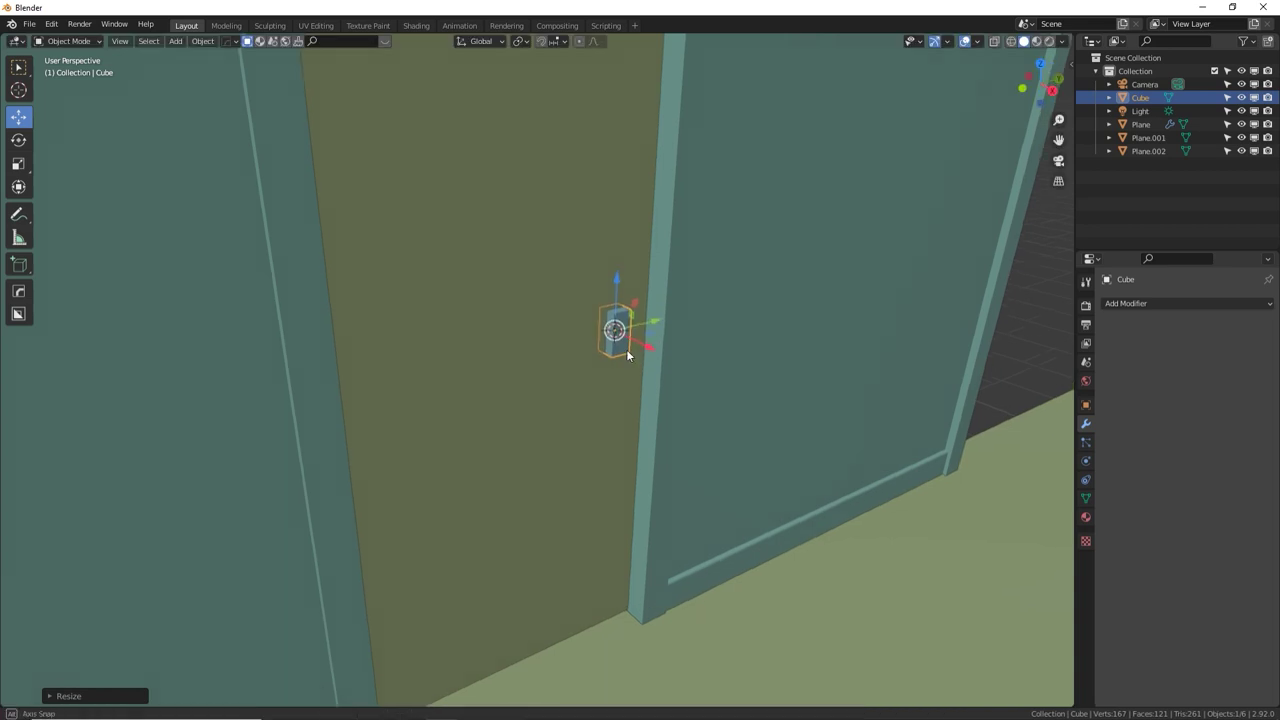
Move the small cube along the X axis so it sits partly embedded in the door surface
{"action": "middle_click_drag", "start_coordinate": [627, 350], "coordinate": [572, 342]}
{"action": "mouse_move", "coordinate": [628, 335]}
{"action": "left_mouse_down"}
{"action": "mouse_move", "coordinate": [657, 335]}
{"action": "mouse_move", "coordinate": [630, 335]}
{"action": "left_mouse_up"}
{"action": "middle_click_drag", "start_coordinate": [645, 350], "coordinate": [697, 364]}
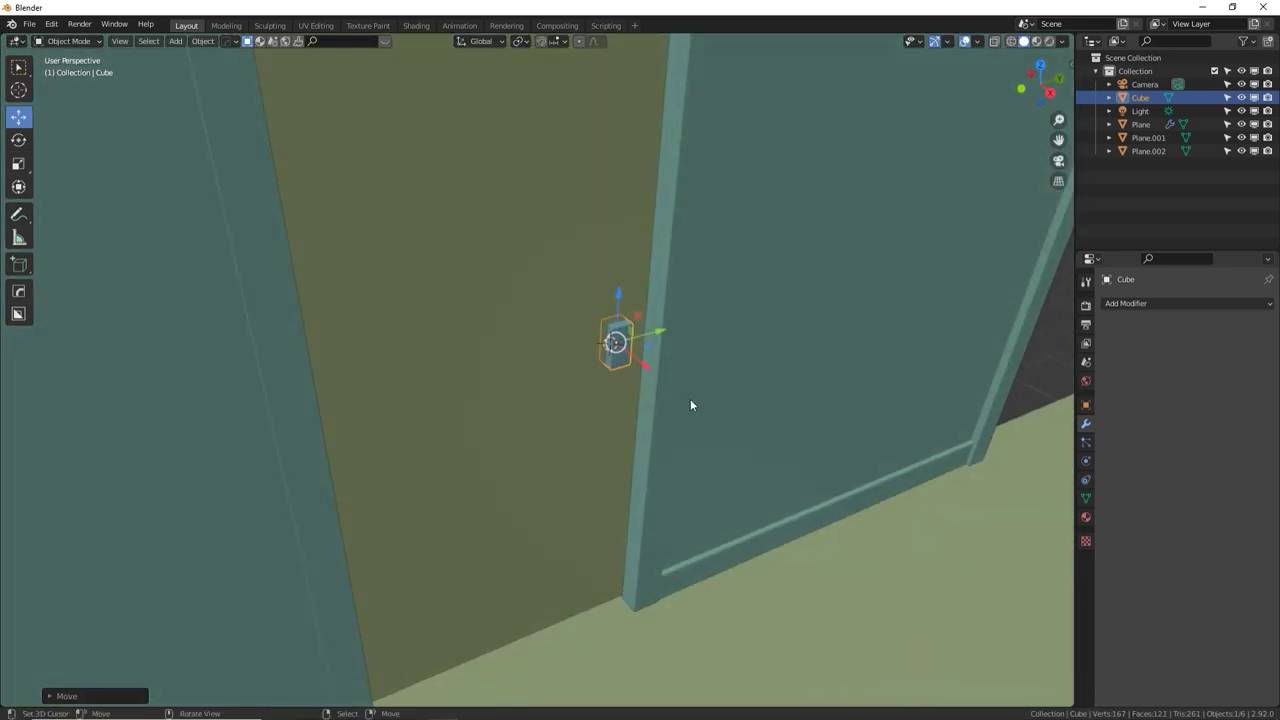
{"action": "left_click_drag", "start_coordinate": [652, 373], "coordinate": [650, 364]}
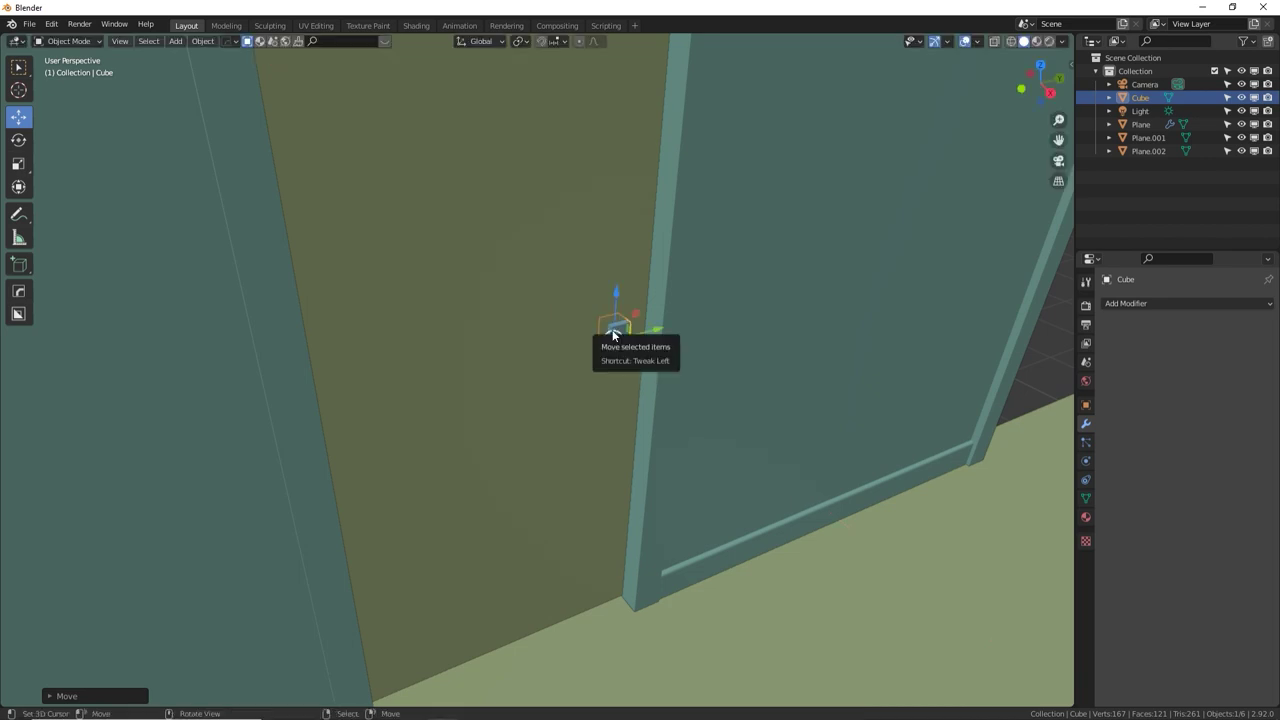
Add a Subdivision Surface modifier to the small cube on the door
{"action": "key", "text": "KP_Decimal"}
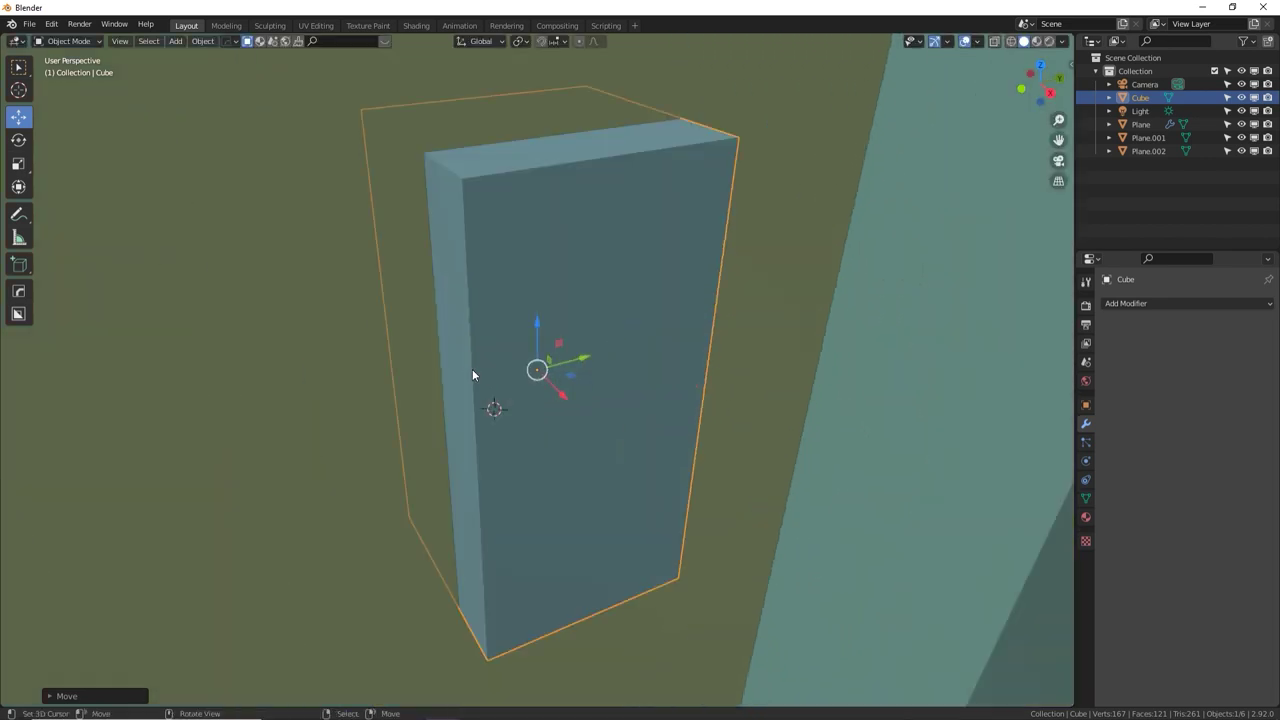
{"action": "scroll", "coordinate": [472, 369], "scroll_direction": "down", "scroll_amount": 3}
{"action": "scroll", "coordinate": [473, 375], "scroll_direction": "down", "scroll_amount": 2}
{"action": "left_click", "coordinate": [1125, 303]}
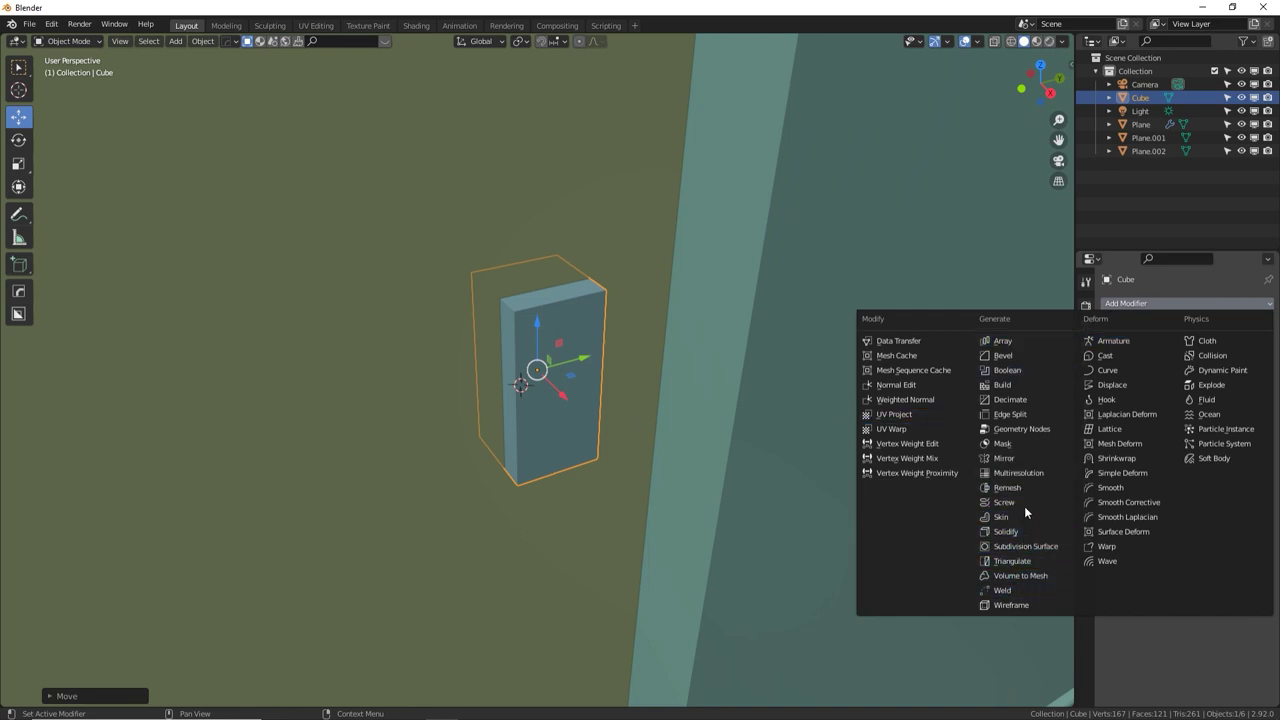
{"action": "left_click", "coordinate": [1007, 547]}
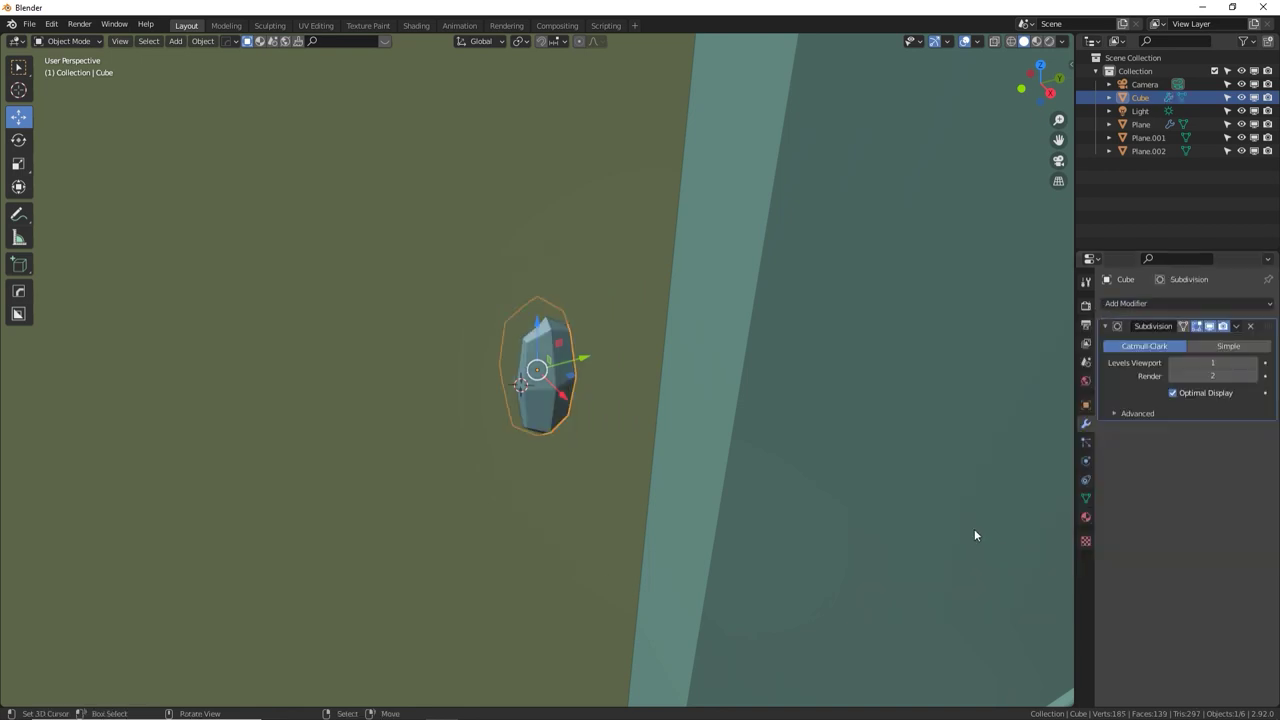
Add a loop cut through the cube's thickness and two horizontal loop cuts across its upper and lower parts
{"action": "key", "text": "Tab"}
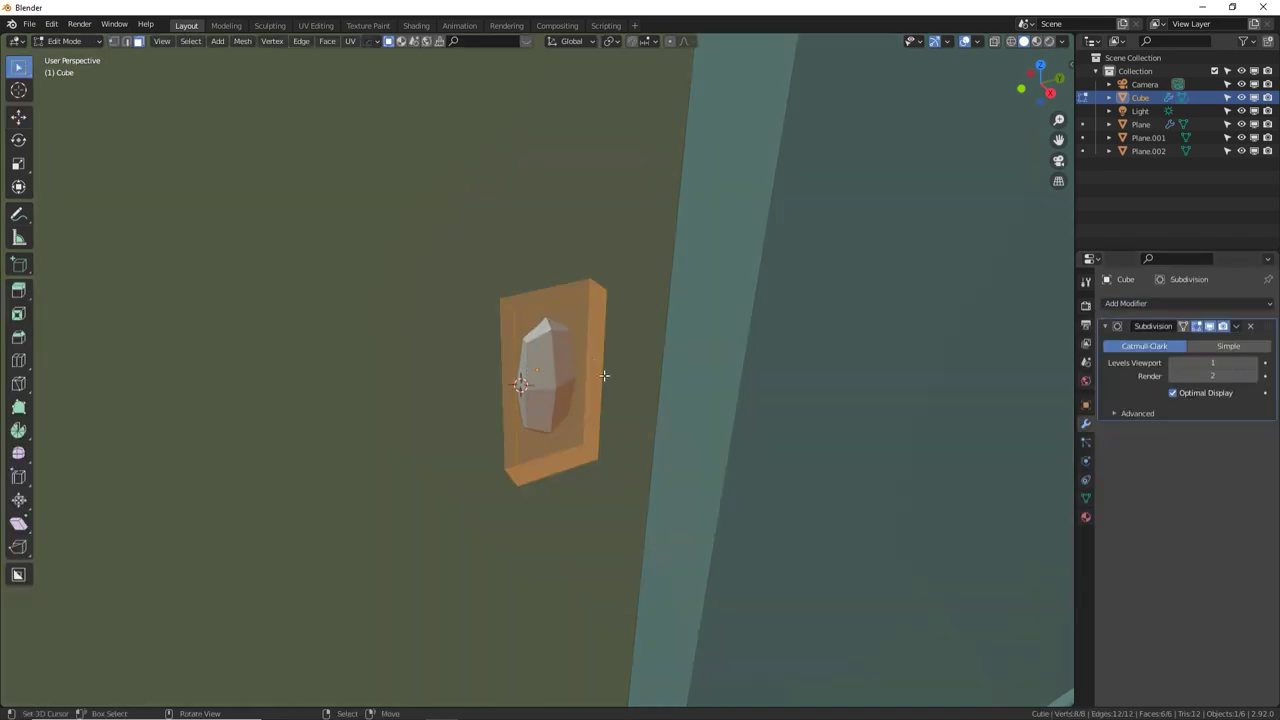
{"action": "key", "text": "ctrl+r"}
{"action": "left_click", "coordinate": [510, 298]}
{"action": "left_click", "coordinate": [534, 318]}
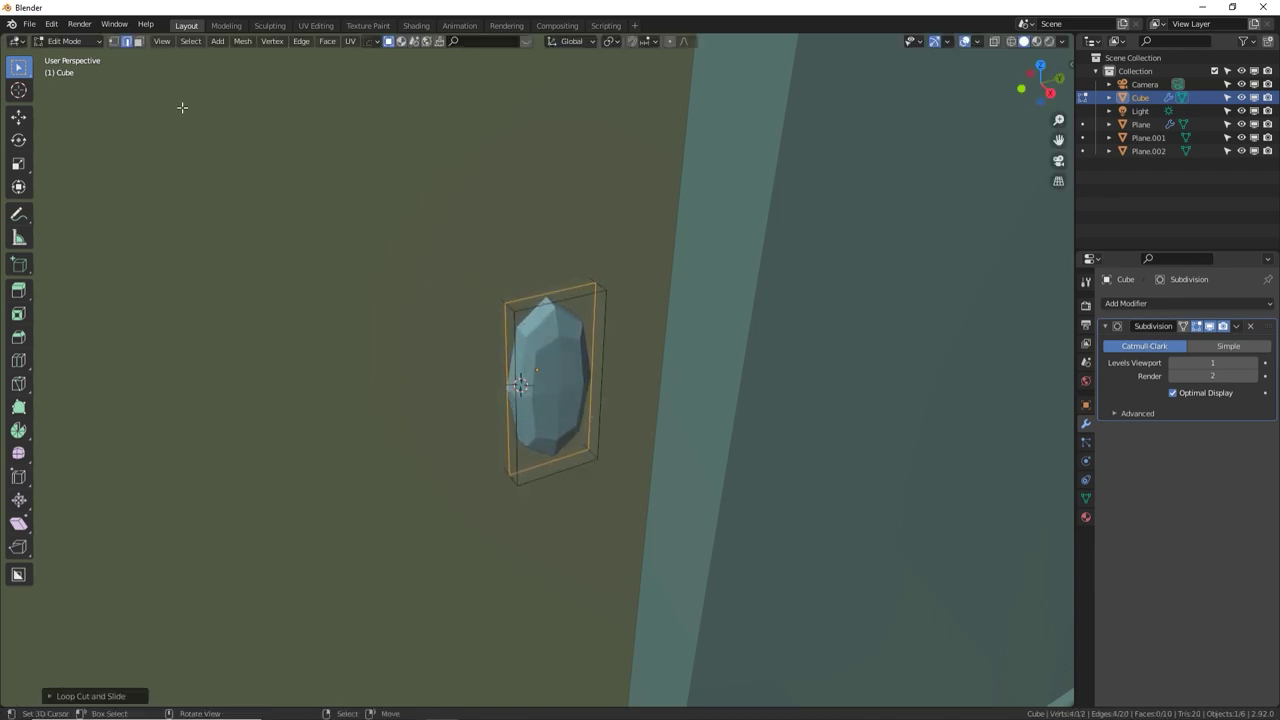
{"action": "key", "text": "ctrl+r"}
{"action": "left_click", "coordinate": [510, 372]}
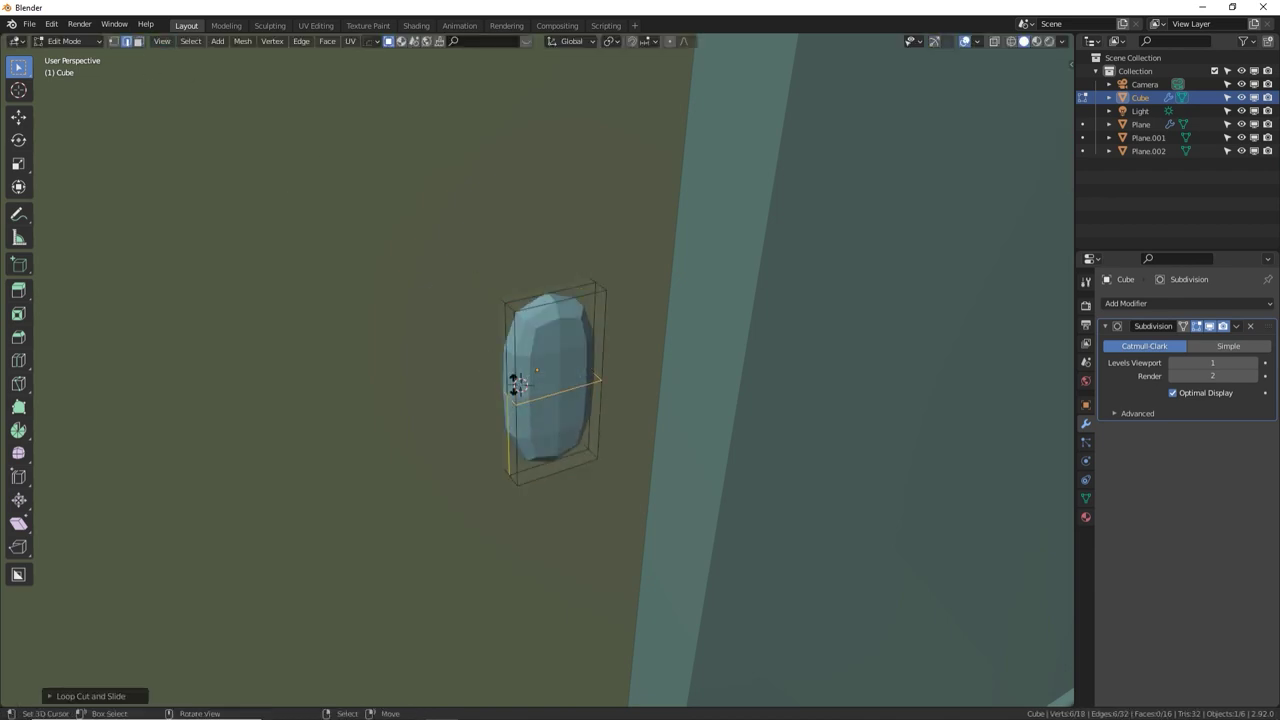
{"action": "left_click", "coordinate": [525, 365]}
{"action": "key", "text": "ctrl+r"}
{"action": "left_click", "coordinate": [522, 385]}
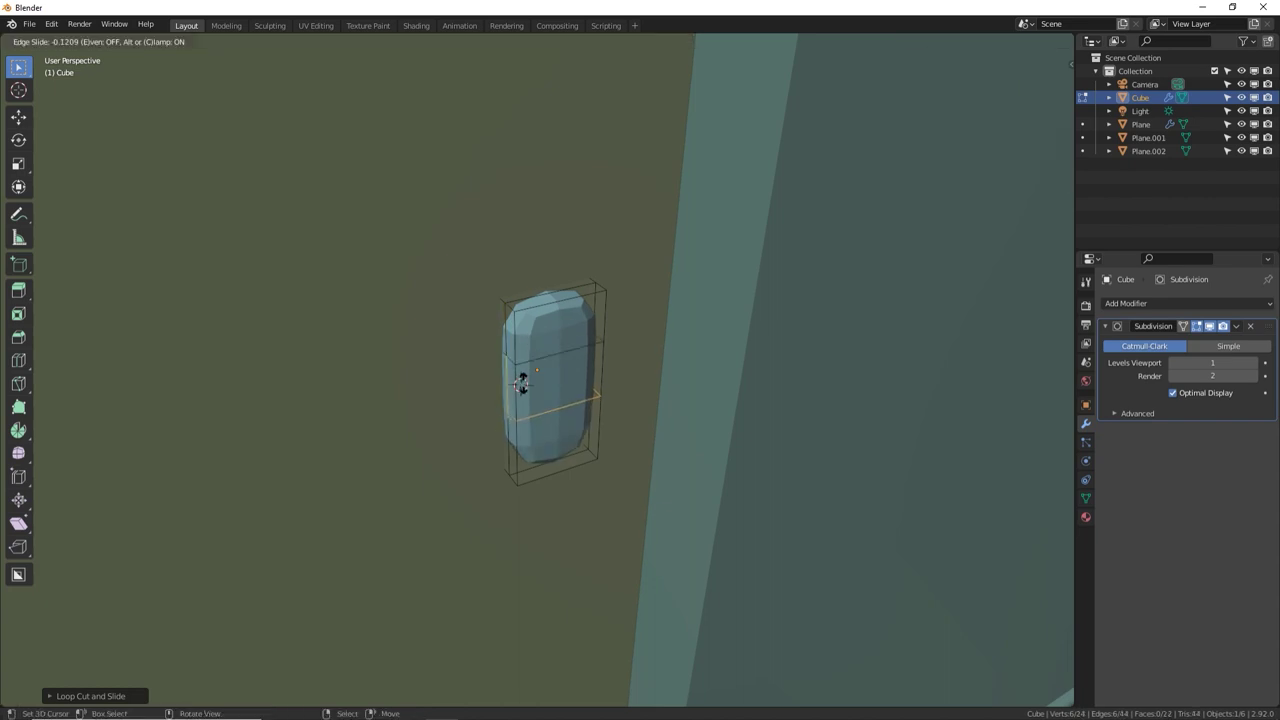
{"action": "left_click", "coordinate": [513, 345]}
{"action": "left_click", "coordinate": [513, 345]}
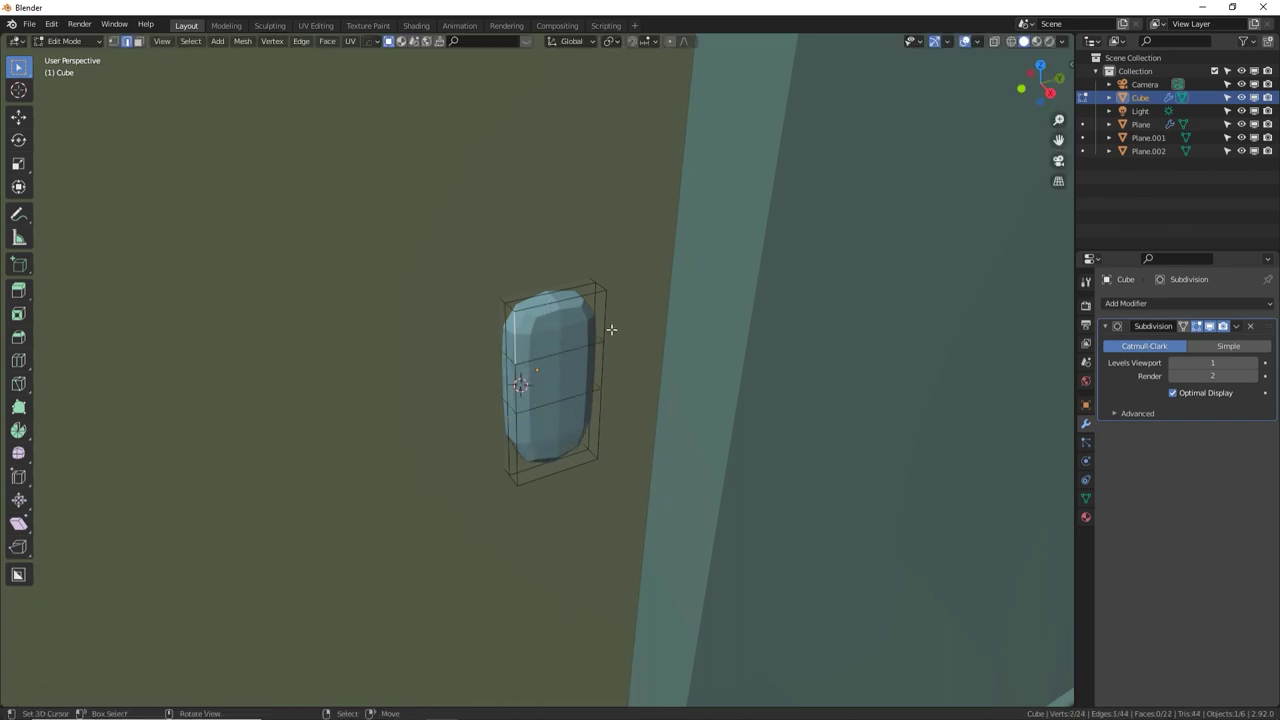
Select the upper side faces on both sides of the block and scale them inward to about 0.7 along Y
{"action": "key", "text": "shift+space"}
{"action": "key", "text": "g"}
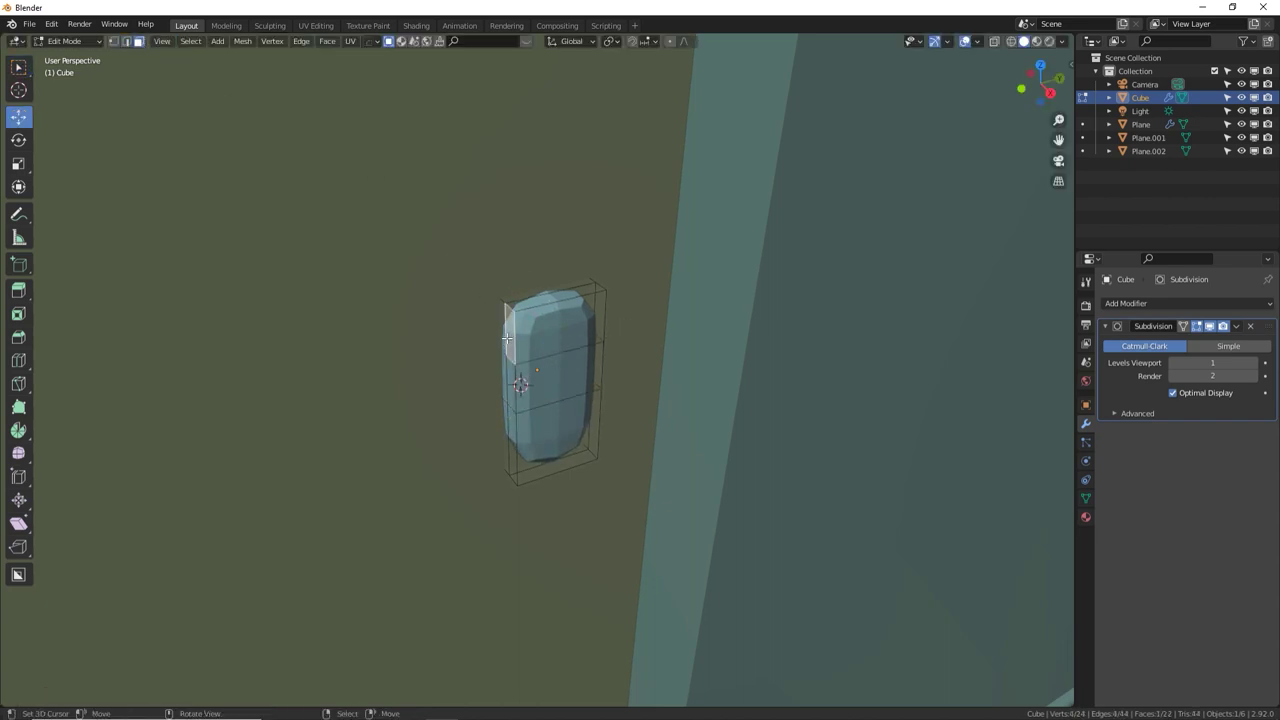
{"action": "left_click", "coordinate": [504, 338], "text": "shift"}
{"action": "middle_click_drag", "start_coordinate": [637, 346], "coordinate": [562, 344]}
{"action": "left_click", "coordinate": [569, 338], "text": "shift"}
{"action": "left_click", "coordinate": [575, 337], "text": "shift"}
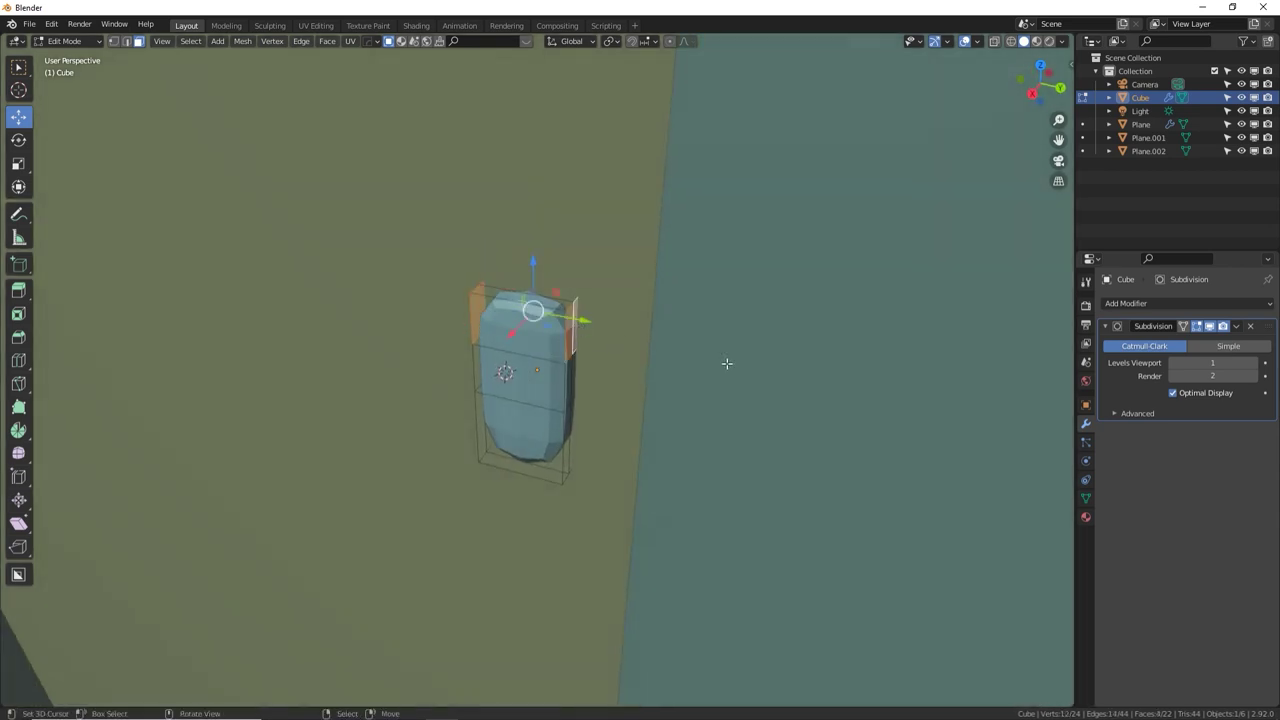
{"action": "key", "text": "s"}
{"action": "key", "text": "x"}
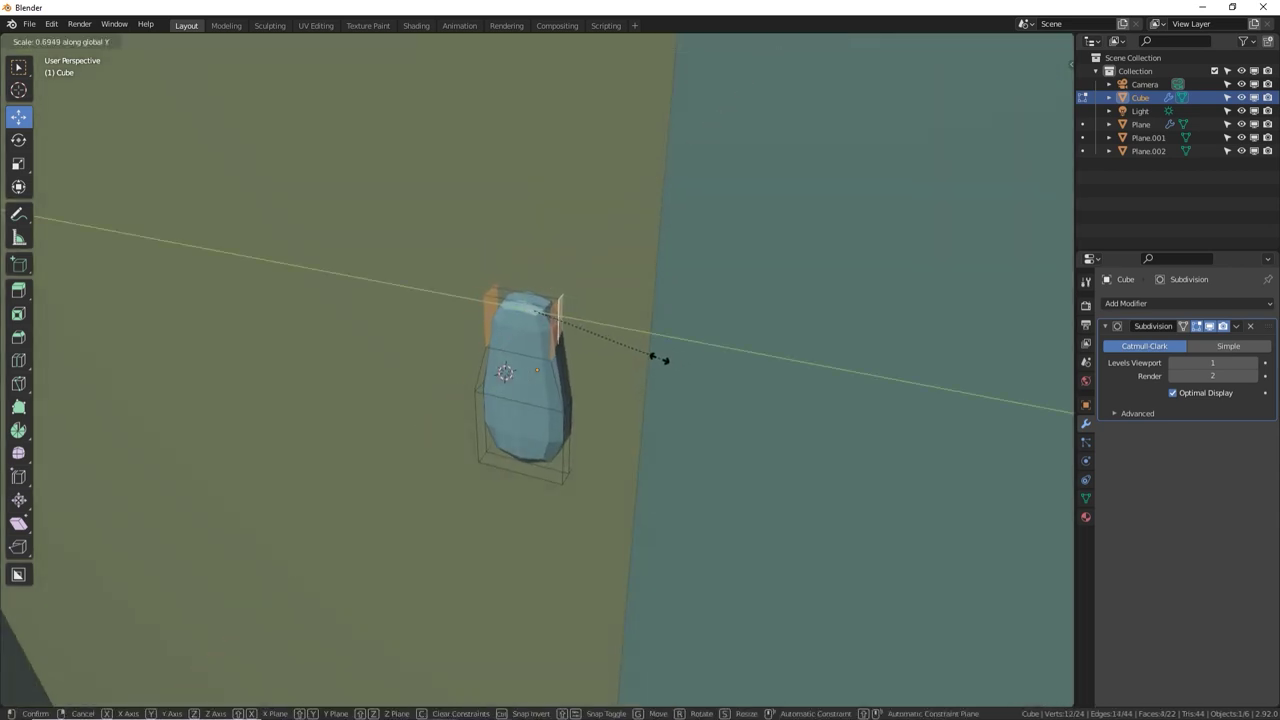
{"action": "left_click", "coordinate": [663, 358]}
{"action": "middle_click_drag", "start_coordinate": [663, 358], "coordinate": [660, 370]}
Select the front faces of the block and inset them together slightly
{"action": "left_click", "coordinate": [578, 424], "text": "shift"}
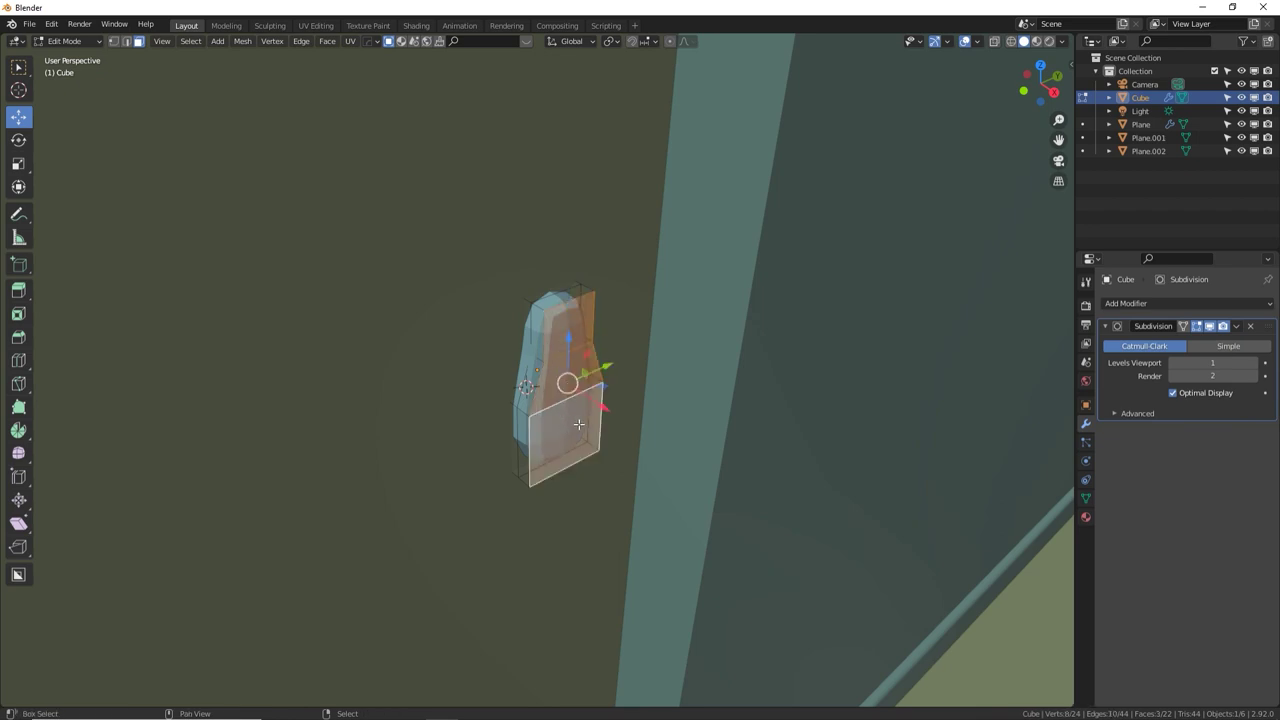
{"action": "key", "text": "i"}
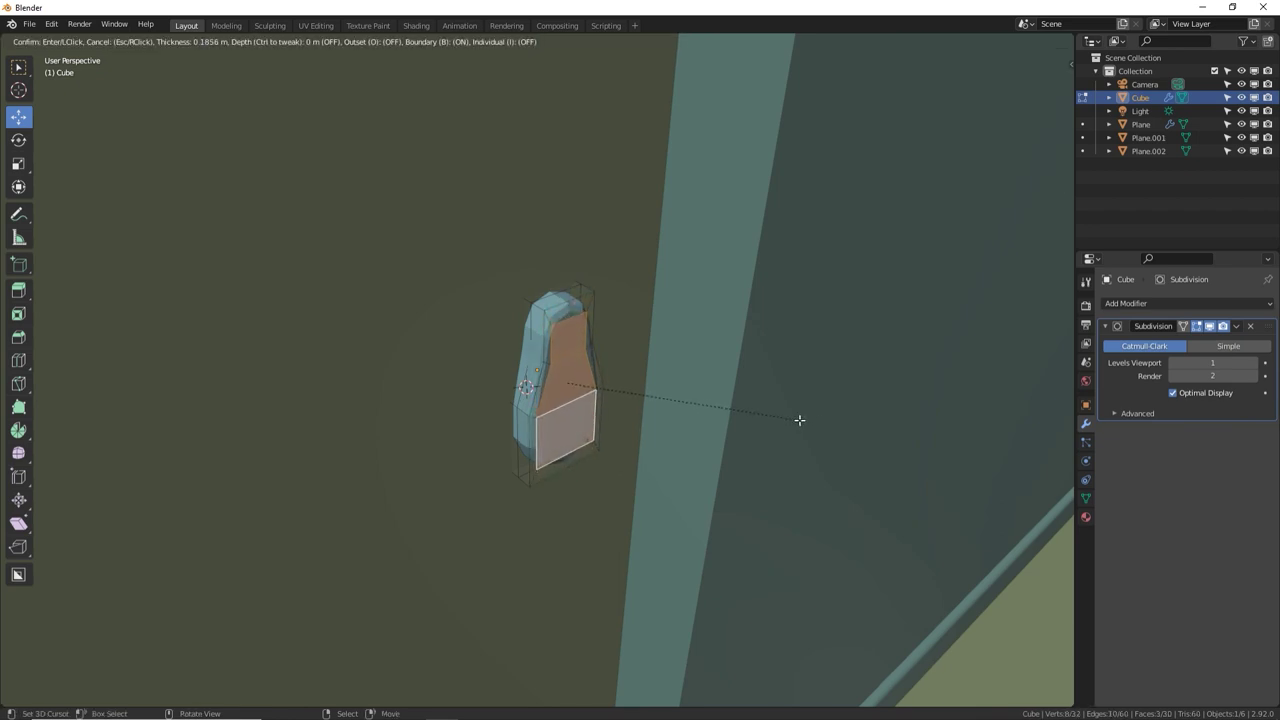
{"action": "left_click", "coordinate": [680, 417]}
{"action": "middle_click_drag", "start_coordinate": [680, 417], "coordinate": [609, 391]}
Add one loop cut near the block's upper end and another across its lower section to tighten the rounding
{"action": "key", "text": "ctrl+r"}
{"action": "left_click", "coordinate": [534, 316]}
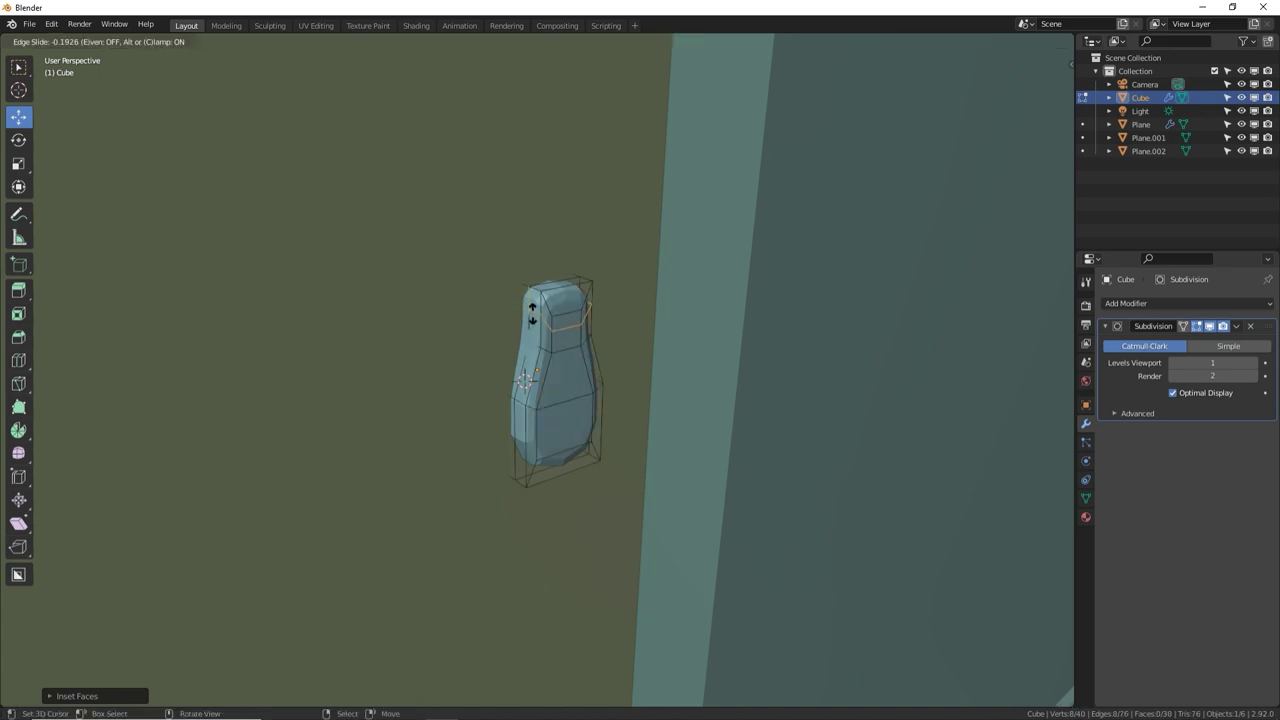
{"action": "left_click", "coordinate": [530, 305]}
{"action": "middle_click_drag", "start_coordinate": [530, 305], "coordinate": [510, 390]}
{"action": "key", "text": "ctrl+r"}
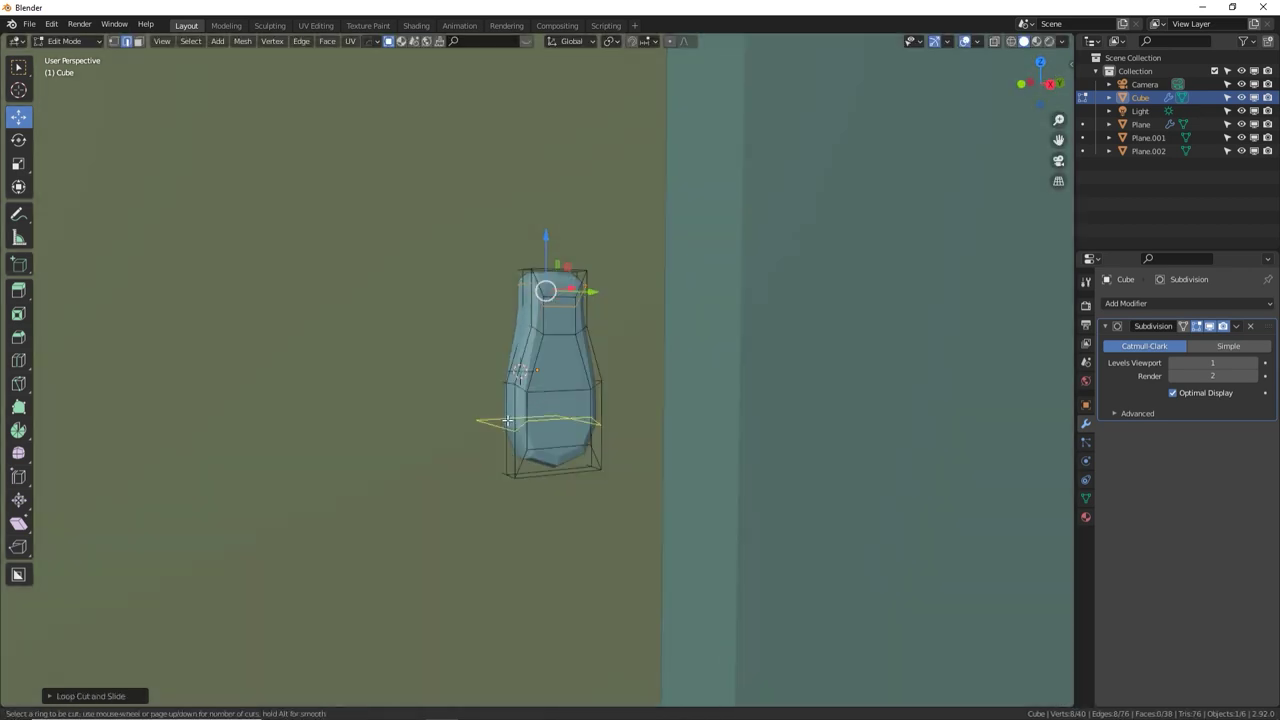
{"action": "left_click", "coordinate": [506, 422]}
{"action": "left_click", "coordinate": [509, 416]}
{"action": "key", "text": "Tab"}
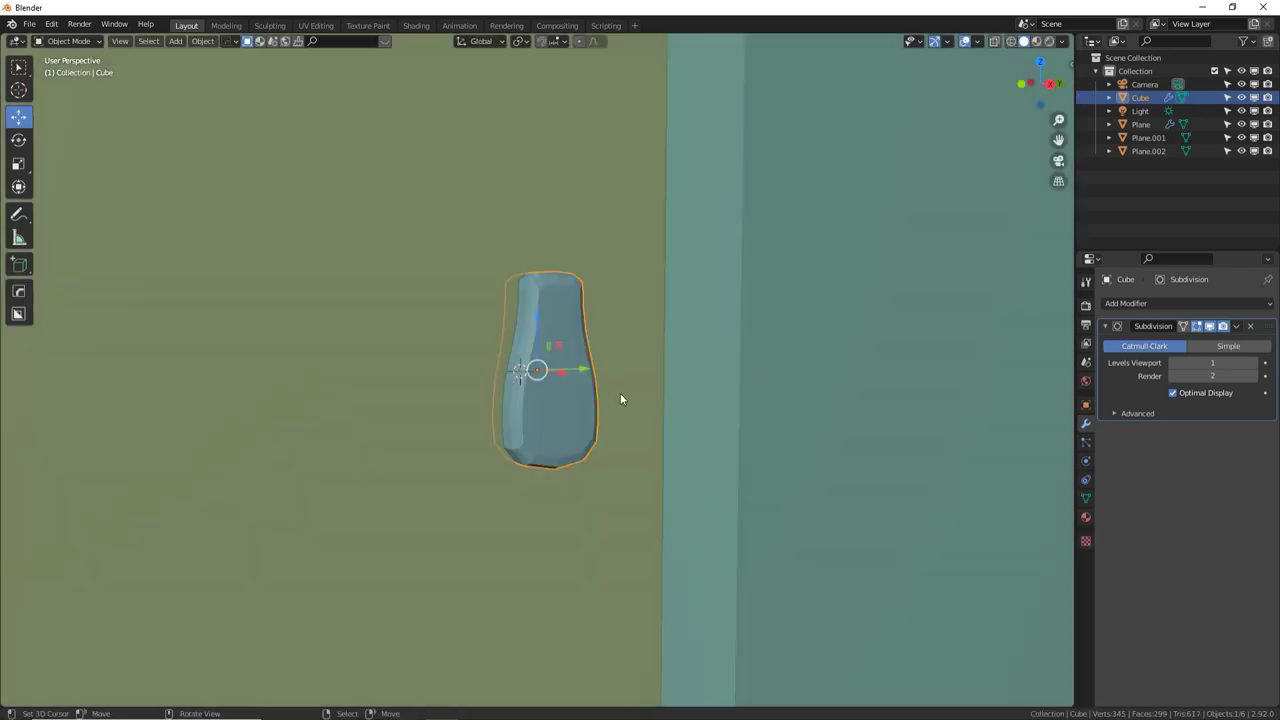
Set the Subdivision modifier's viewport level to 2 and check the block's mesh
{"action": "left_click", "coordinate": [1254, 363]}
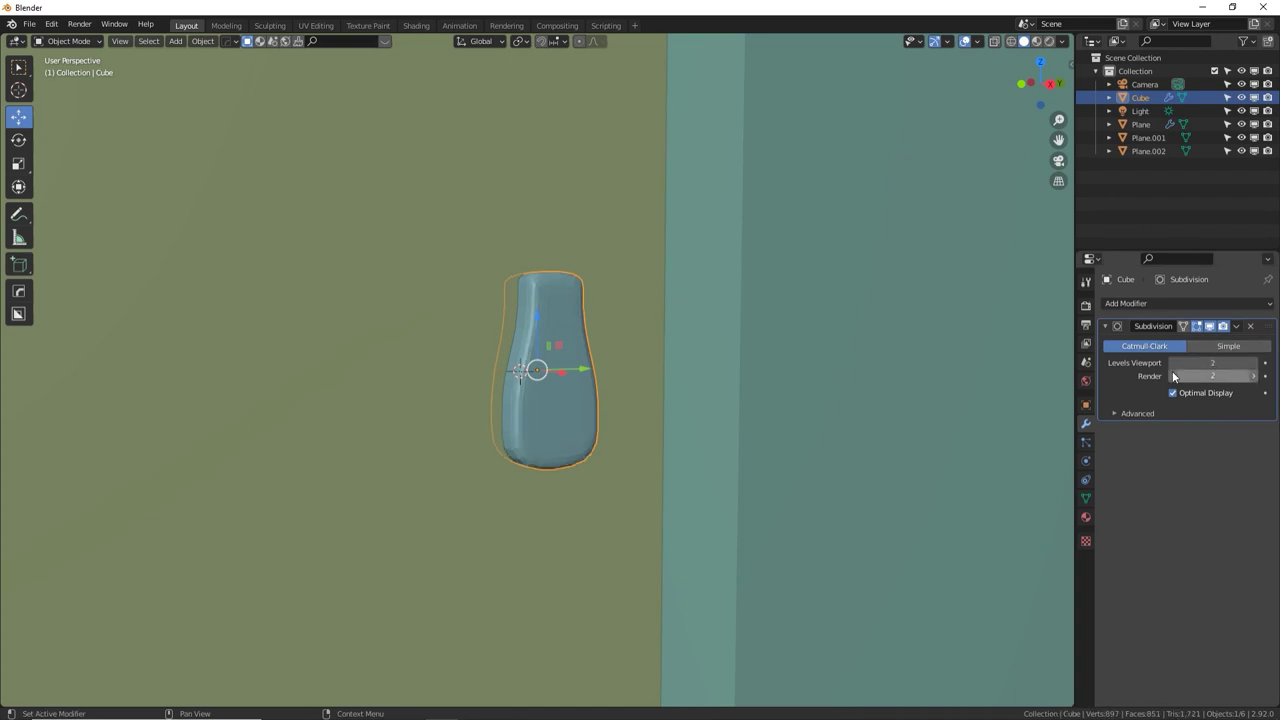
{"action": "key", "text": "Tab"}
{"action": "left_click_drag", "start_coordinate": [578, 341], "coordinate": [589, 344], "text": "alt"}
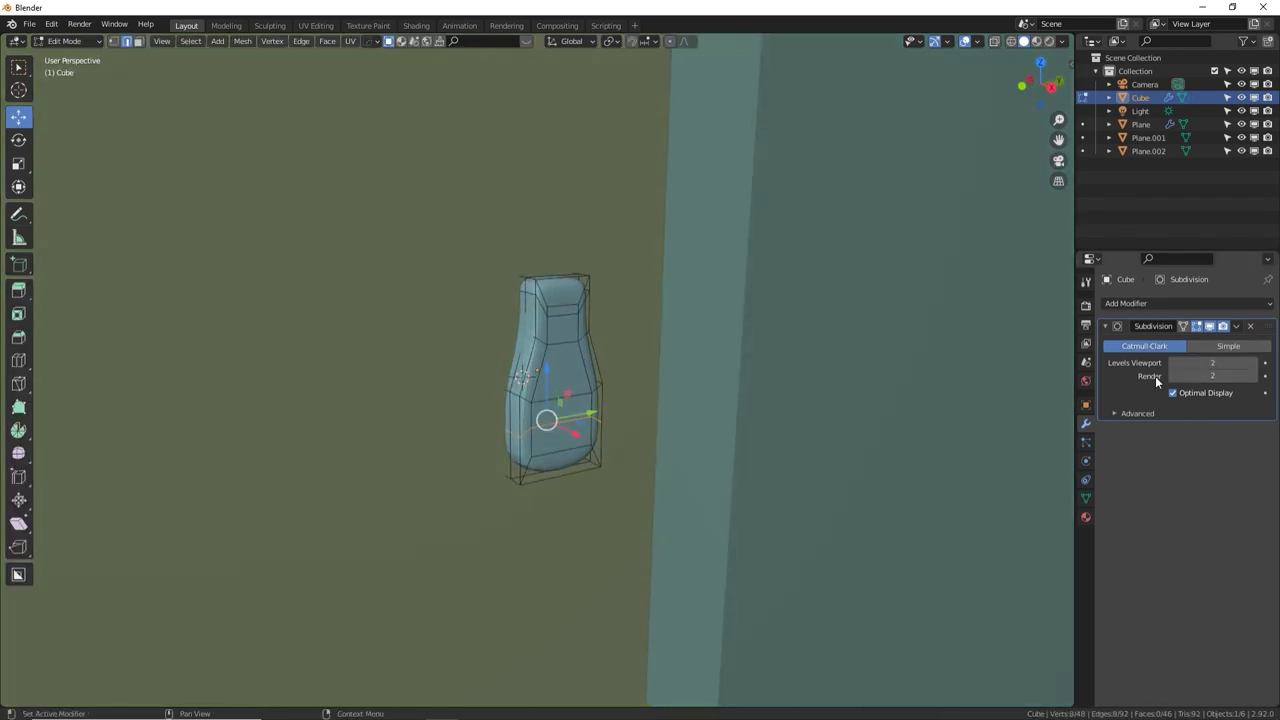
{"action": "key", "text": "Tab"}
Make the handle plate thinner along the X axis and shift it along X against the door
{"action": "middle_click_drag", "start_coordinate": [663, 371], "coordinate": [620, 394]}
{"action": "key", "text": "s"}
{"action": "key", "text": "x"}
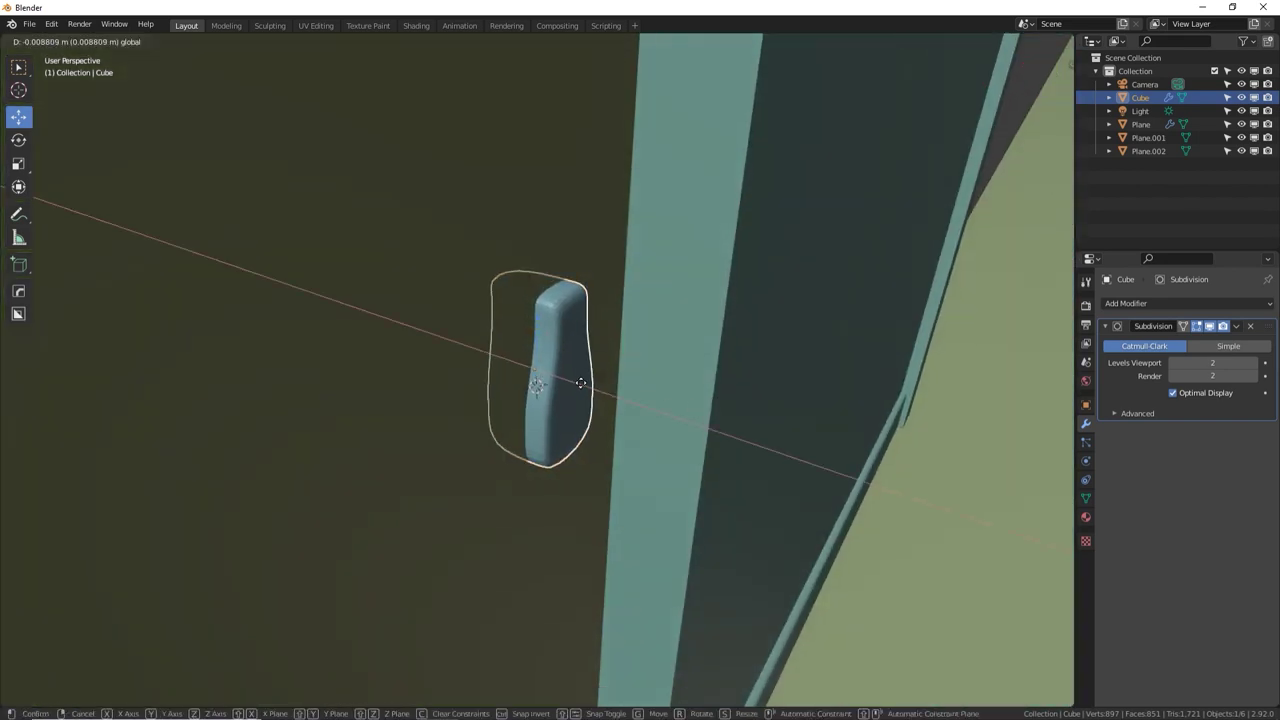
{"action": "key", "text": "Escape"}
{"action": "key", "text": "s"}
{"action": "key", "text": "x"}
{"action": "key", "text": "Escape"}
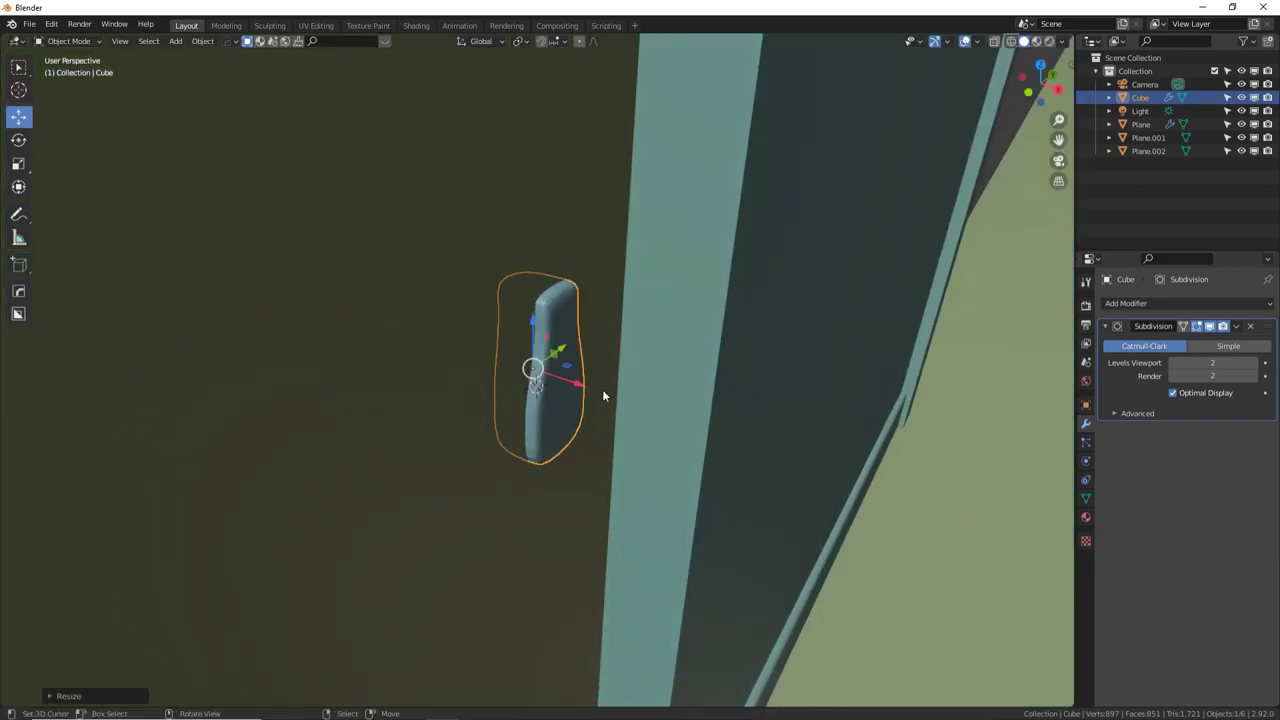
{"action": "key", "text": "s"}
{"action": "key", "text": "x"}
{"action": "key", "text": "Escape"}
Set the handle plate's subdivision levels to 3 for both viewport and render, and shade it smooth
{"action": "middle_click_drag", "start_coordinate": [606, 382], "coordinate": [610, 305]}
{"action": "left_click", "coordinate": [1253, 363]}
{"action": "left_click", "coordinate": [1253, 376]}
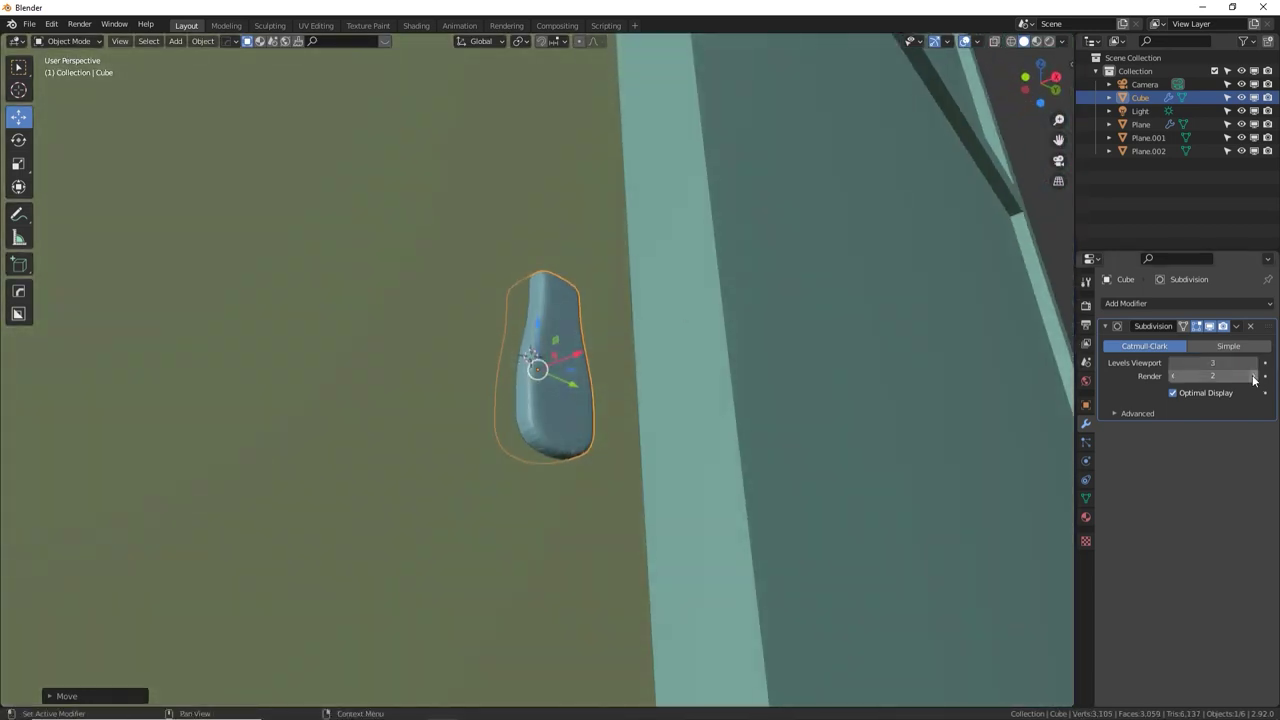
{"action": "middle_click_drag", "start_coordinate": [545, 387], "coordinate": [552, 422]}
{"action": "right_click", "coordinate": [580, 359]}
{"action": "left_click", "coordinate": [561, 352]}
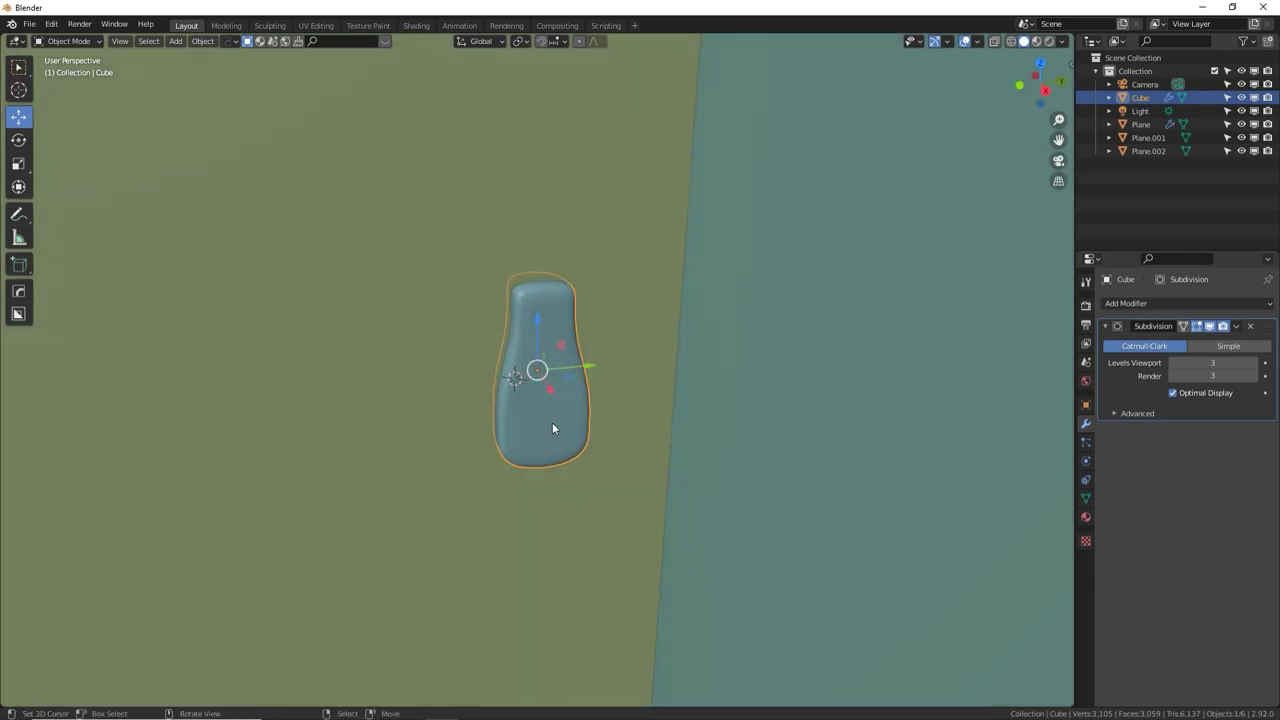
{"action": "right_click", "coordinate": [547, 423]}
{"action": "key", "text": "Tab"}
{"action": "key", "text": "Tab"}
{"action": "right_click", "coordinate": [547, 425]}
{"action": "key", "text": "Tab"}
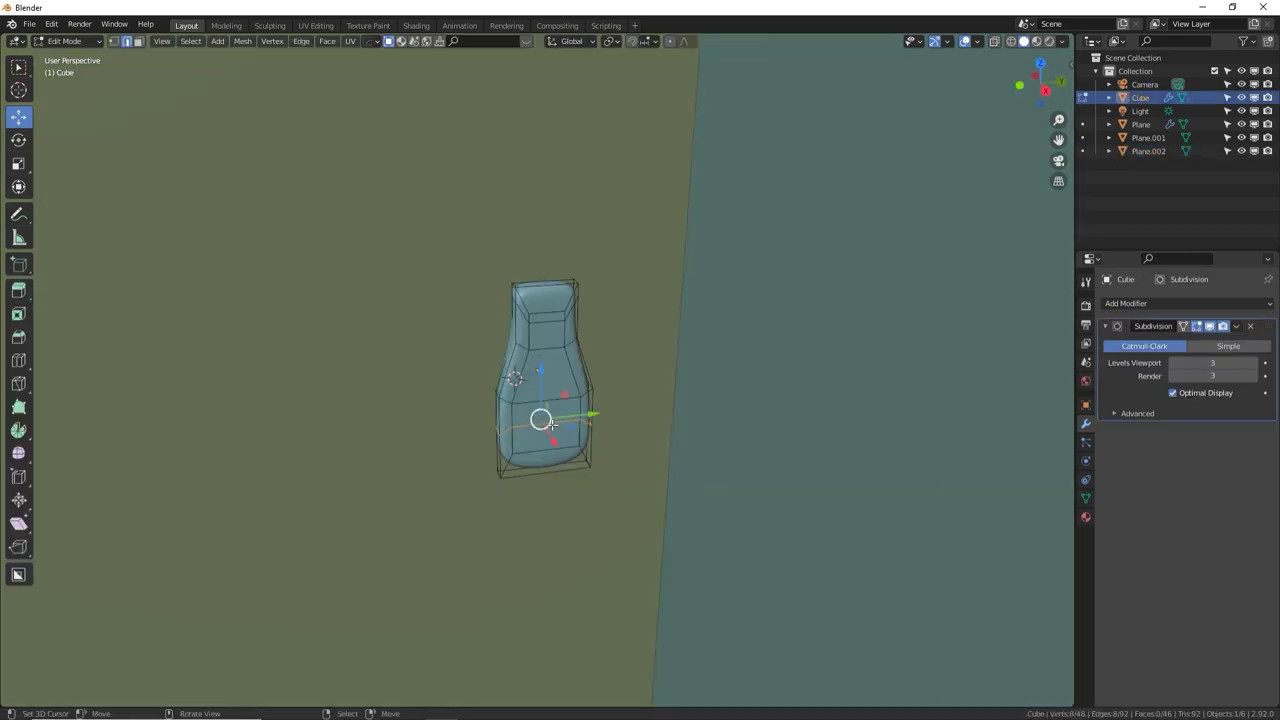
{"action": "key", "text": "Tab"}
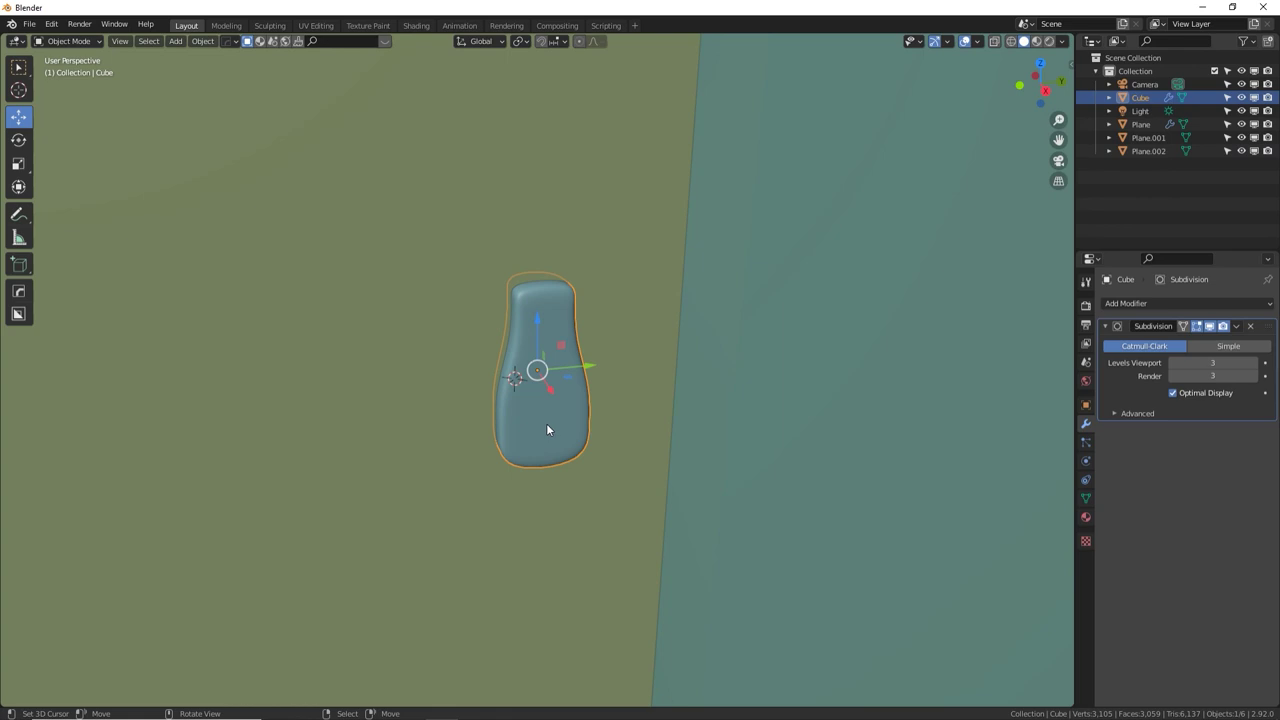
Place the 3D cursor on the lower part of the handle plate and add a cylinder there
{"action": "right_click", "coordinate": [546, 423], "text": "shift"}
{"action": "middle_click_drag", "start_coordinate": [546, 423], "coordinate": [614, 390]}
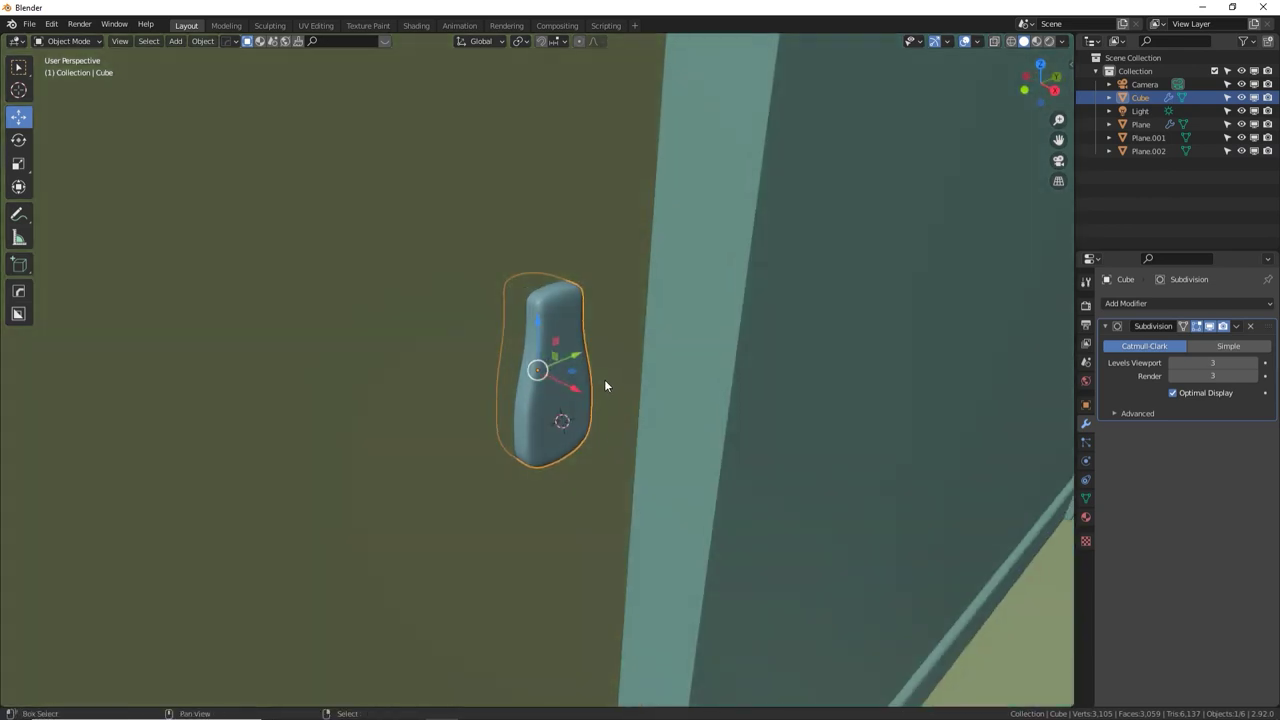
{"action": "key", "text": "shift+a"}
{"action": "mouse_move", "coordinate": [606, 378]}
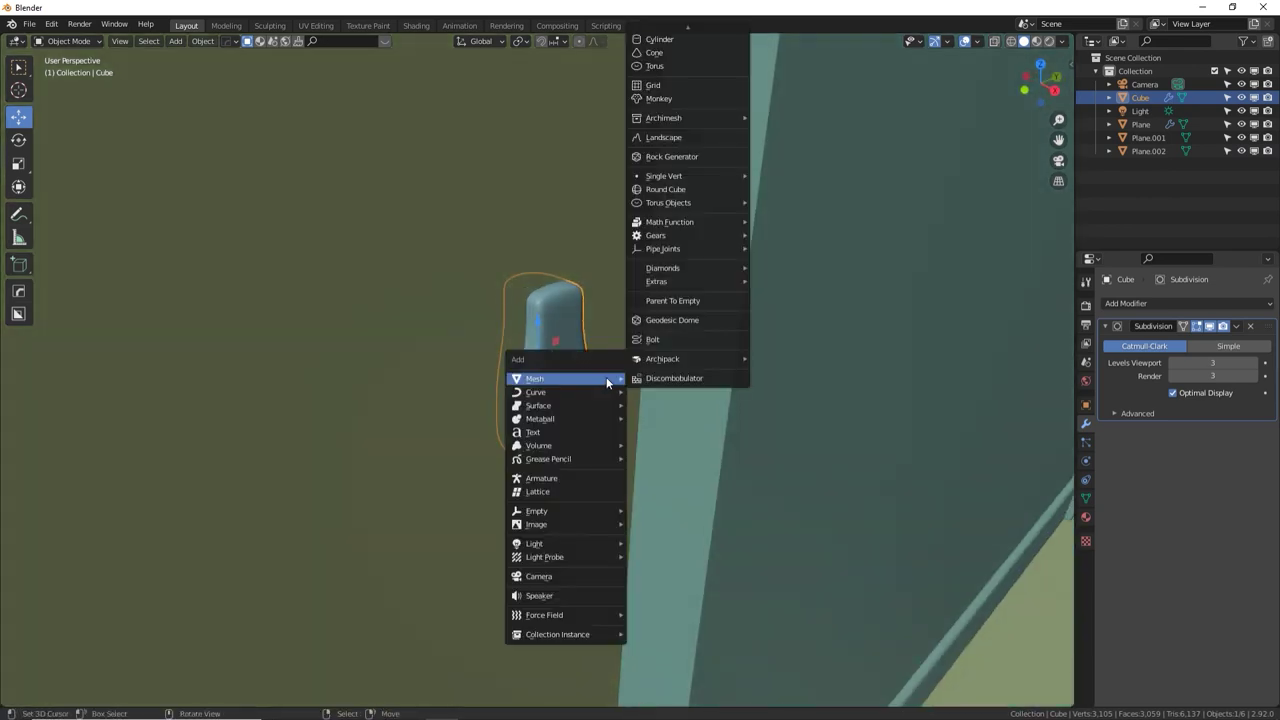
{"action": "left_click", "coordinate": [686, 40]}
{"action": "left_click", "coordinate": [62, 695]}
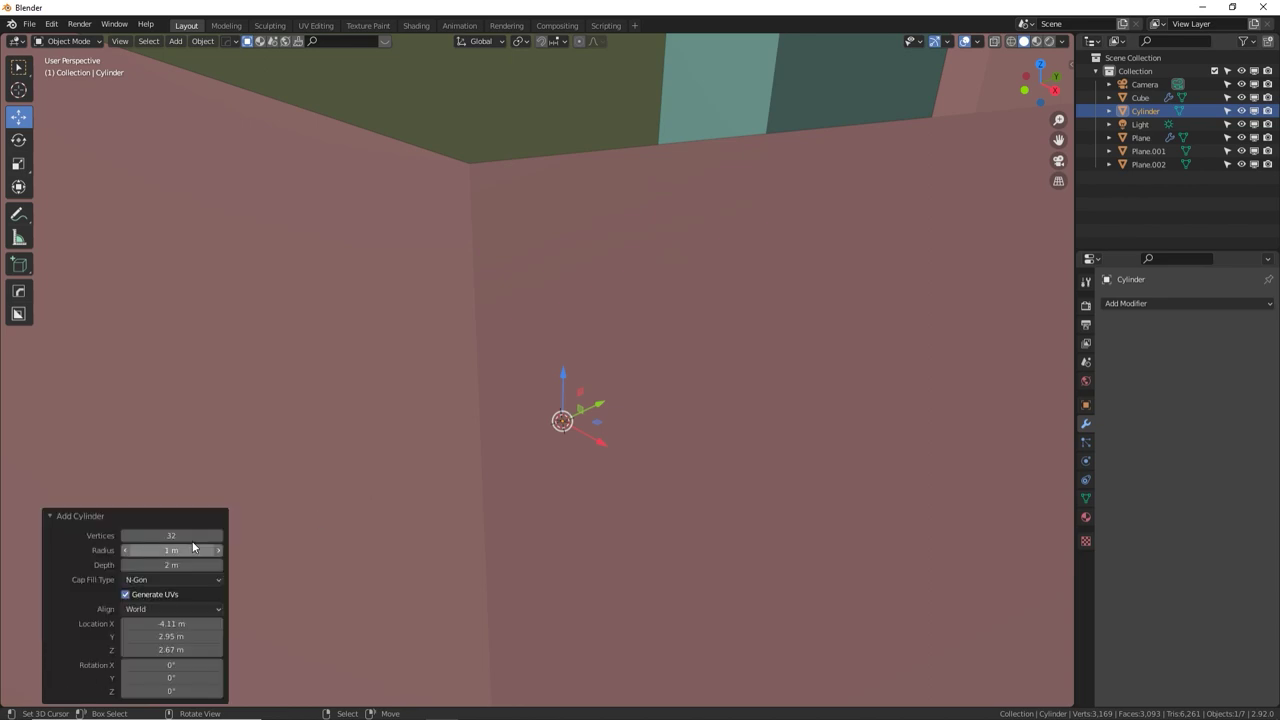
Scale the new cylinder down to fit the lower part of the handle plate and rotate it 90° about Y
{"action": "key", "text": "s"}
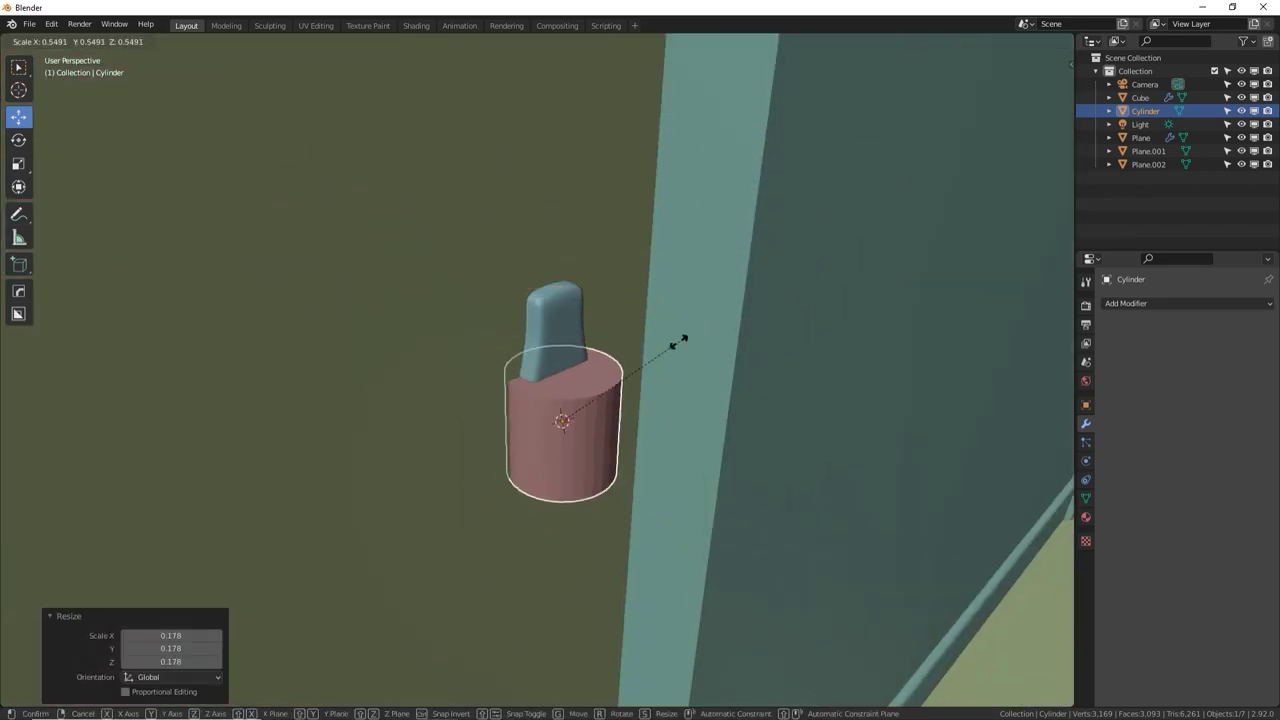
{"action": "left_click", "coordinate": [660, 366]}
{"action": "key", "text": "r"}
{"action": "key", "text": "y"}
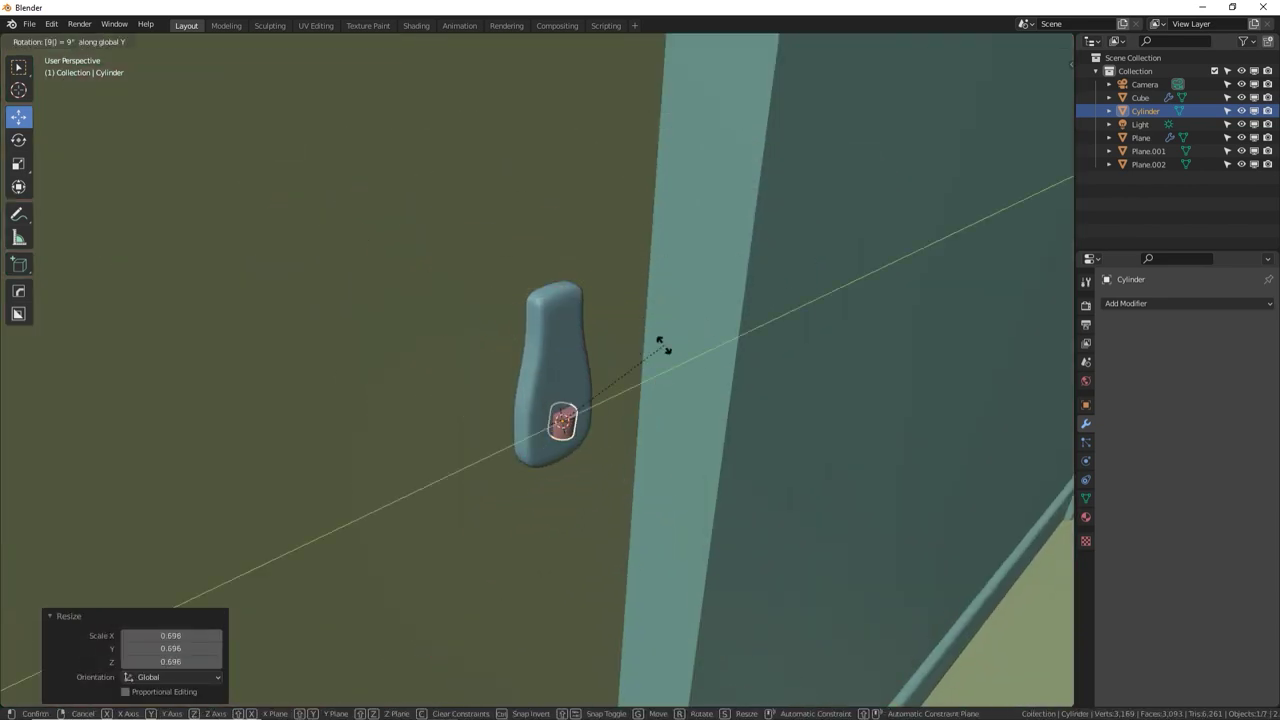
{"action": "key", "text": "9"}
{"action": "key", "text": "0"}
{"action": "key", "text": "Return"}
Shift the cylinder along X against the handle plate and scale it down slightly to form the handle's stub
{"action": "key", "text": "g"}
{"action": "key", "text": "x"}
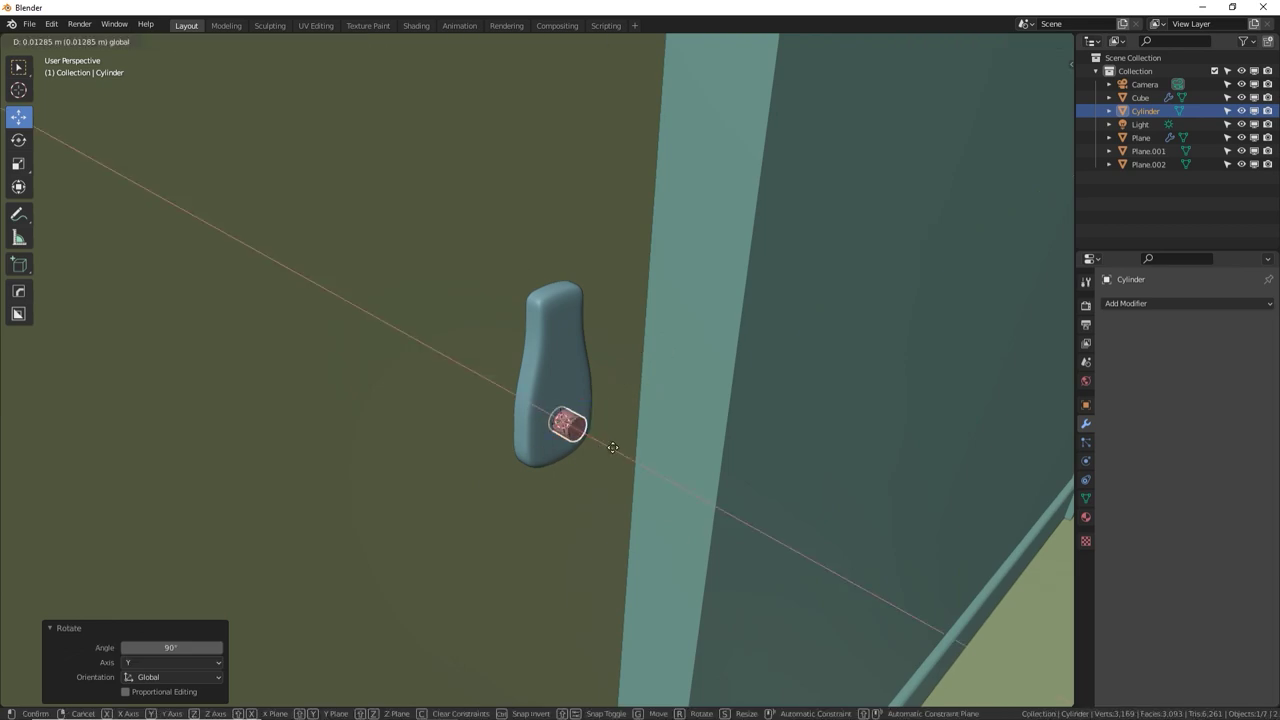
{"action": "left_click", "coordinate": [641, 438]}
{"action": "key", "text": "s"}
{"action": "left_click", "coordinate": [629, 441]}
{"action": "left_click_drag", "start_coordinate": [604, 447], "coordinate": [601, 450]}
{"action": "key", "text": "s"}
{"action": "key", "text": "x"}
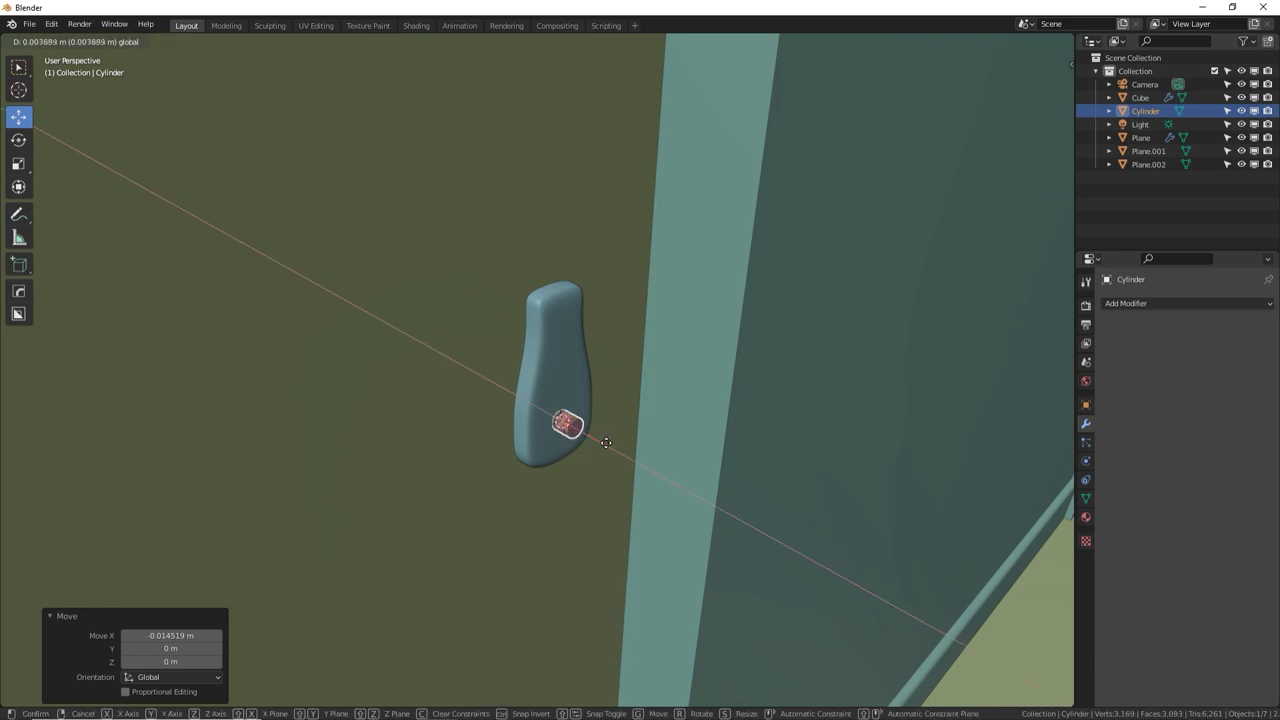
{"action": "left_click", "coordinate": [616, 453]}
Inset the cylinder's outer end face with a thickness of about 0.23 m to form a thin rim
{"action": "key", "text": "Tab"}
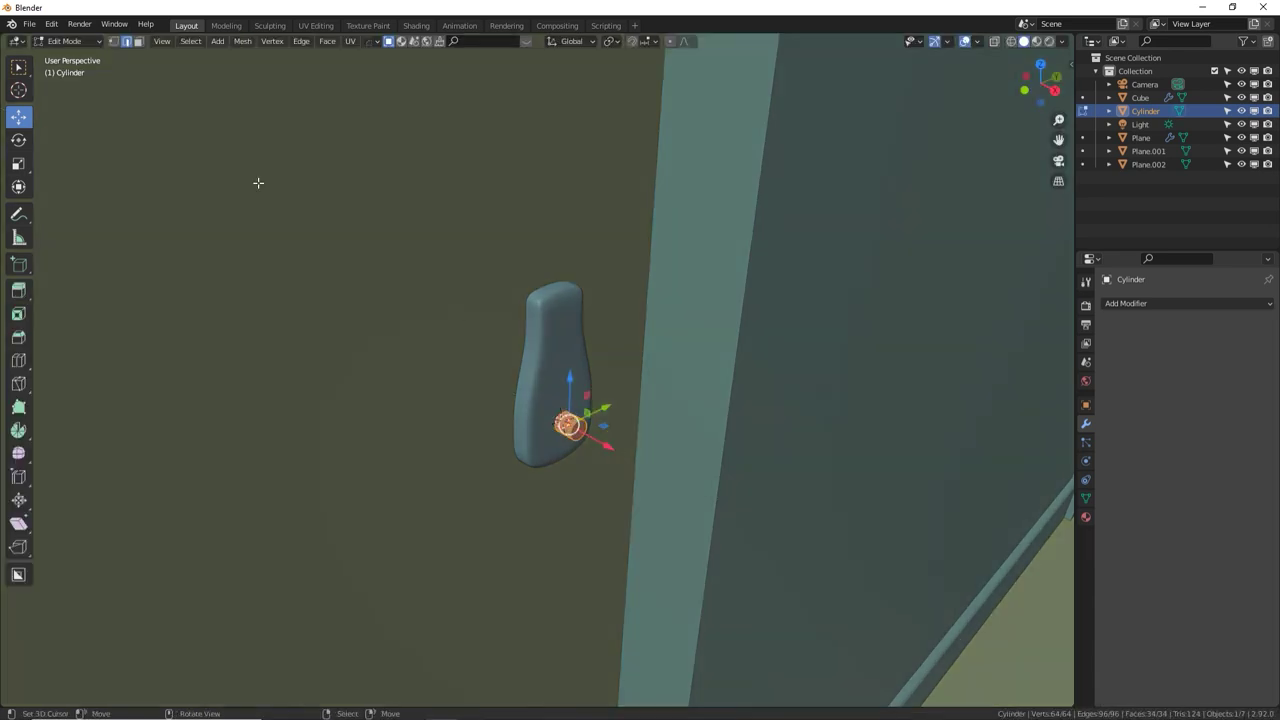
{"action": "left_click", "coordinate": [578, 430]}
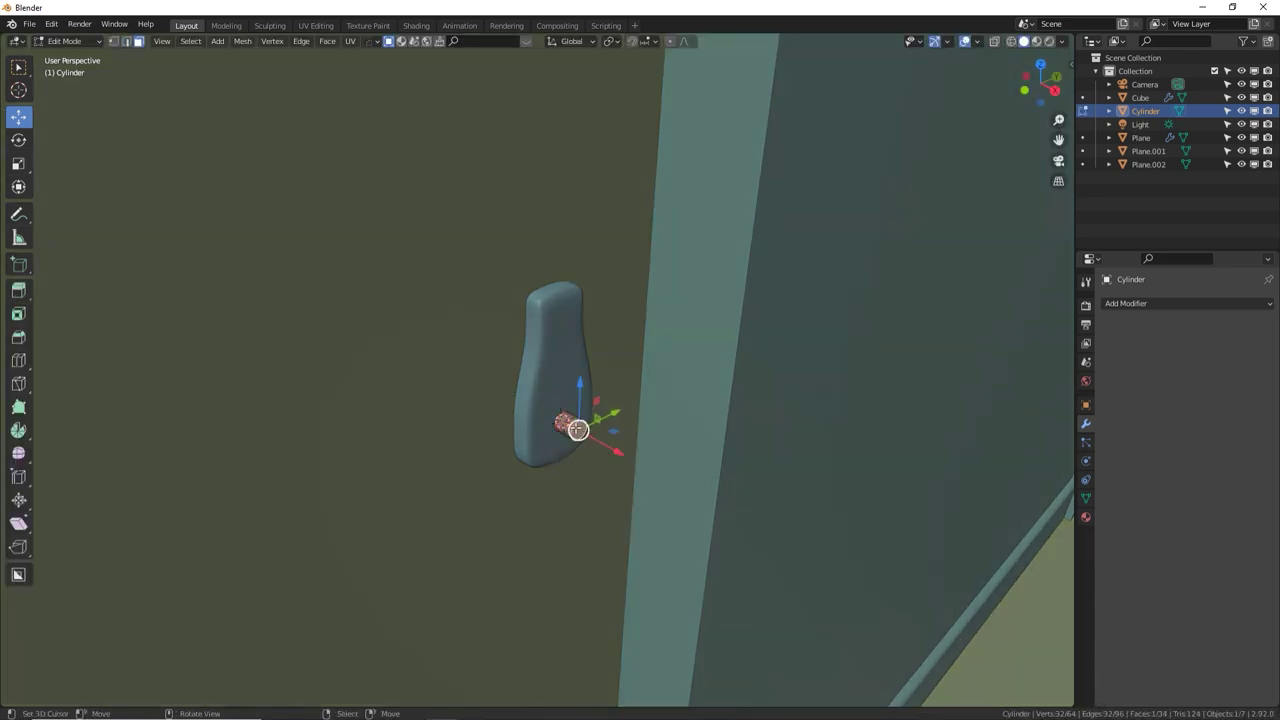
{"action": "key", "text": "KP_Decimal"}
{"action": "scroll", "coordinate": [515, 375], "scroll_direction": "down", "scroll_amount": 3}
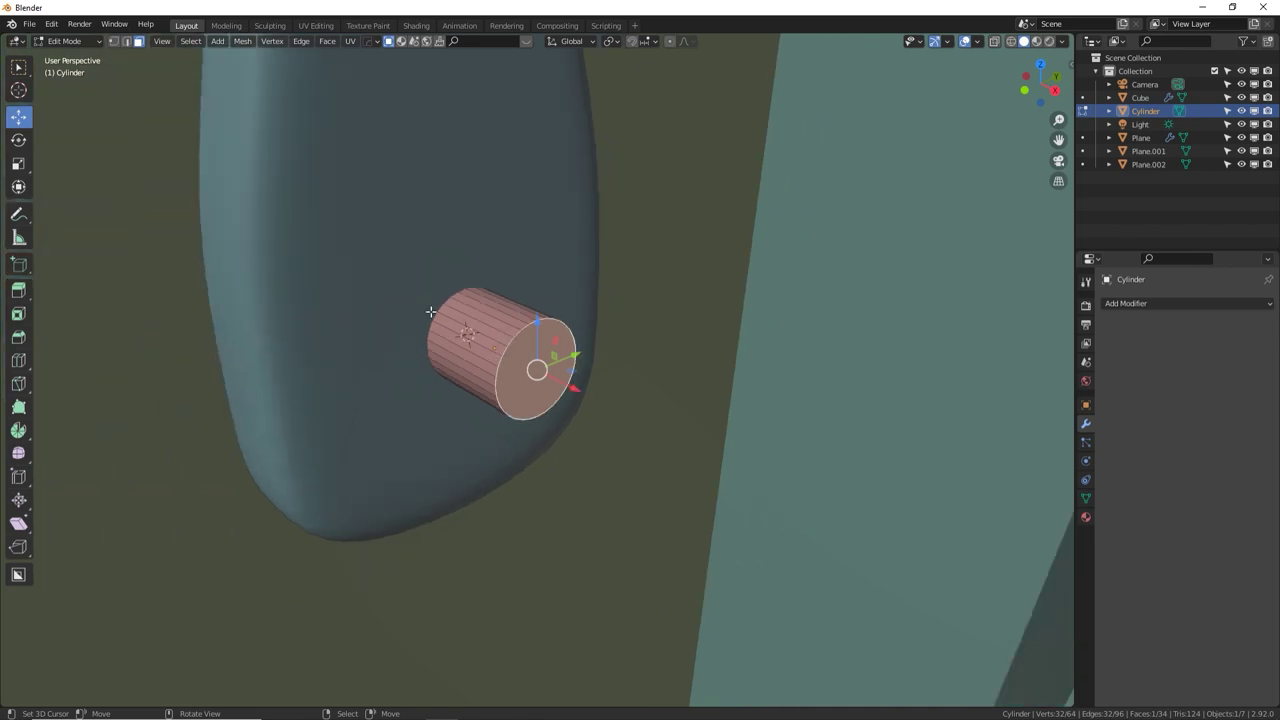
{"action": "key", "text": "i"}
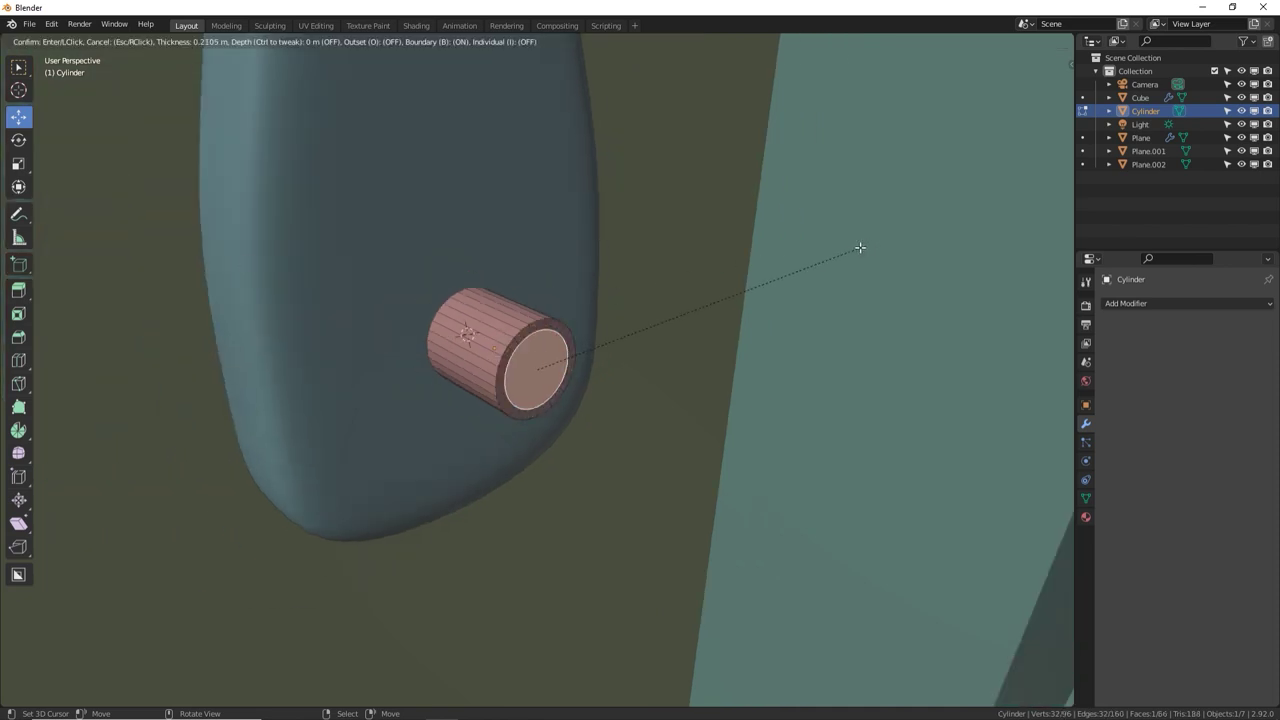
{"action": "left_click", "coordinate": [855, 249]}
Select the half of the rim's faces away from the lever side and extrude them outward about 0.018 m
{"action": "middle_click_drag", "start_coordinate": [554, 334], "coordinate": [534, 330]}
{"action": "left_click", "coordinate": [534, 330]}
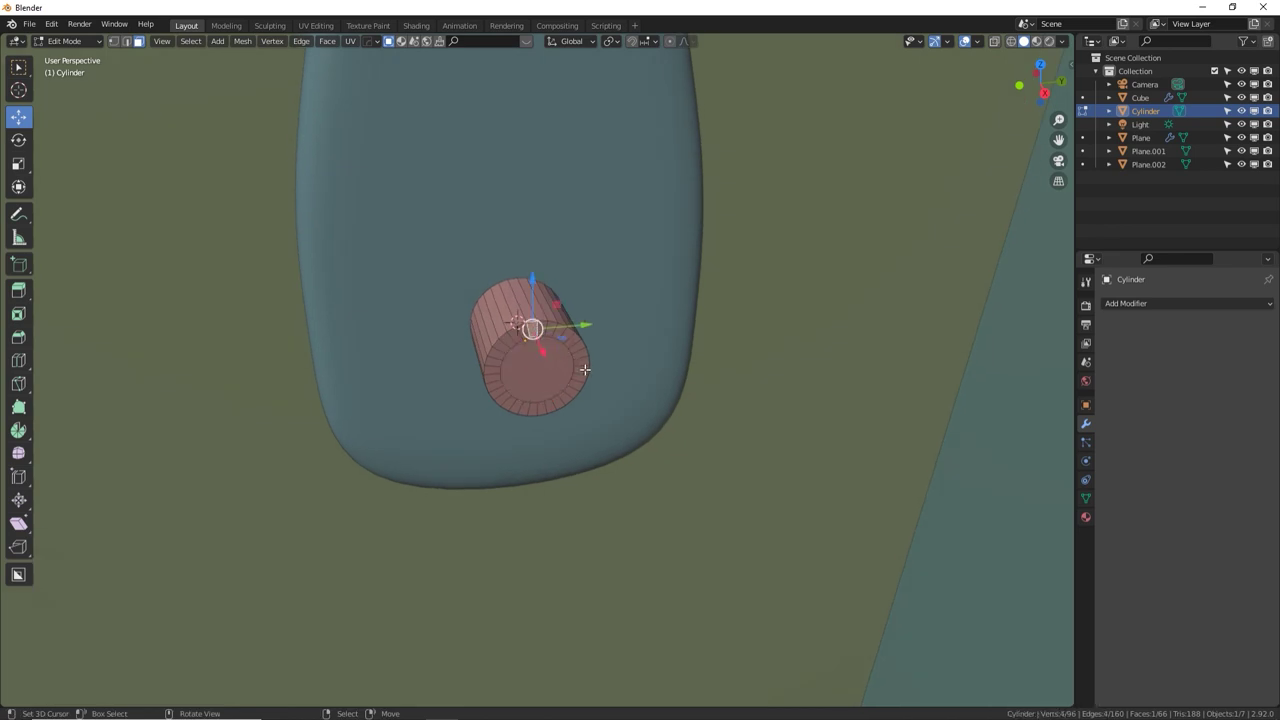
{"action": "left_click", "coordinate": [583, 370], "text": "ctrl"}
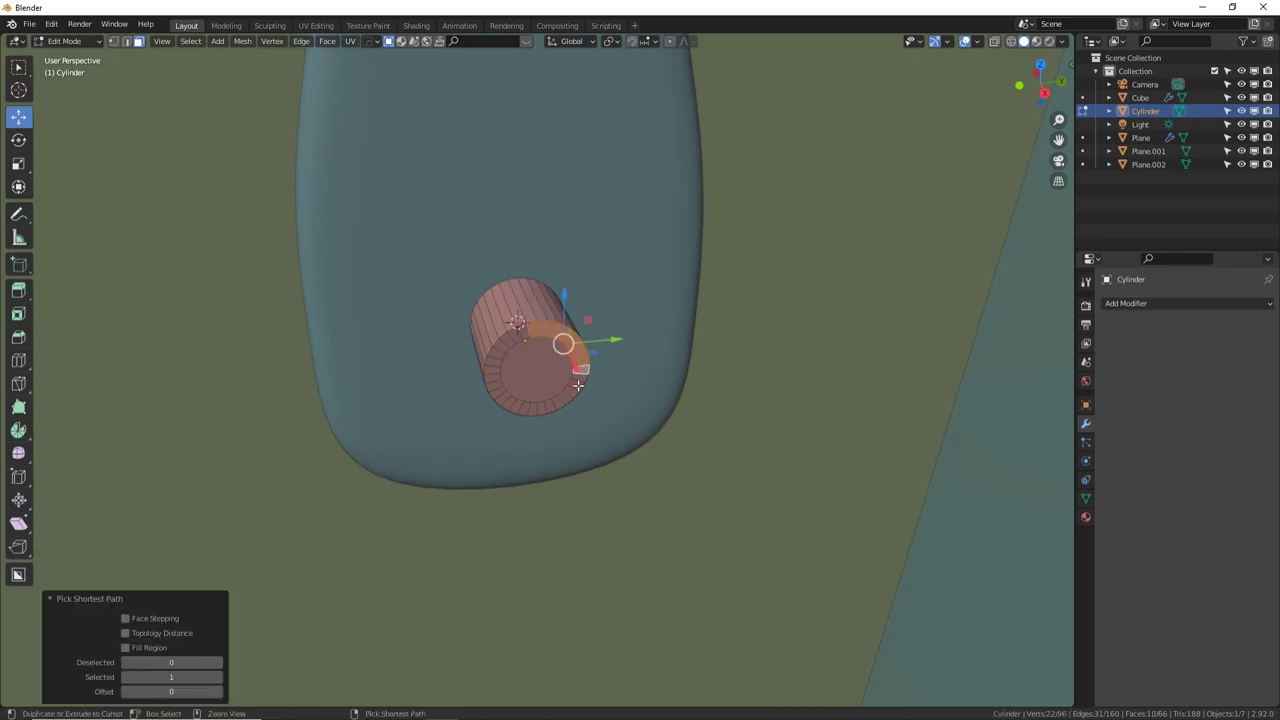
{"action": "left_click", "coordinate": [540, 410], "text": "ctrl"}
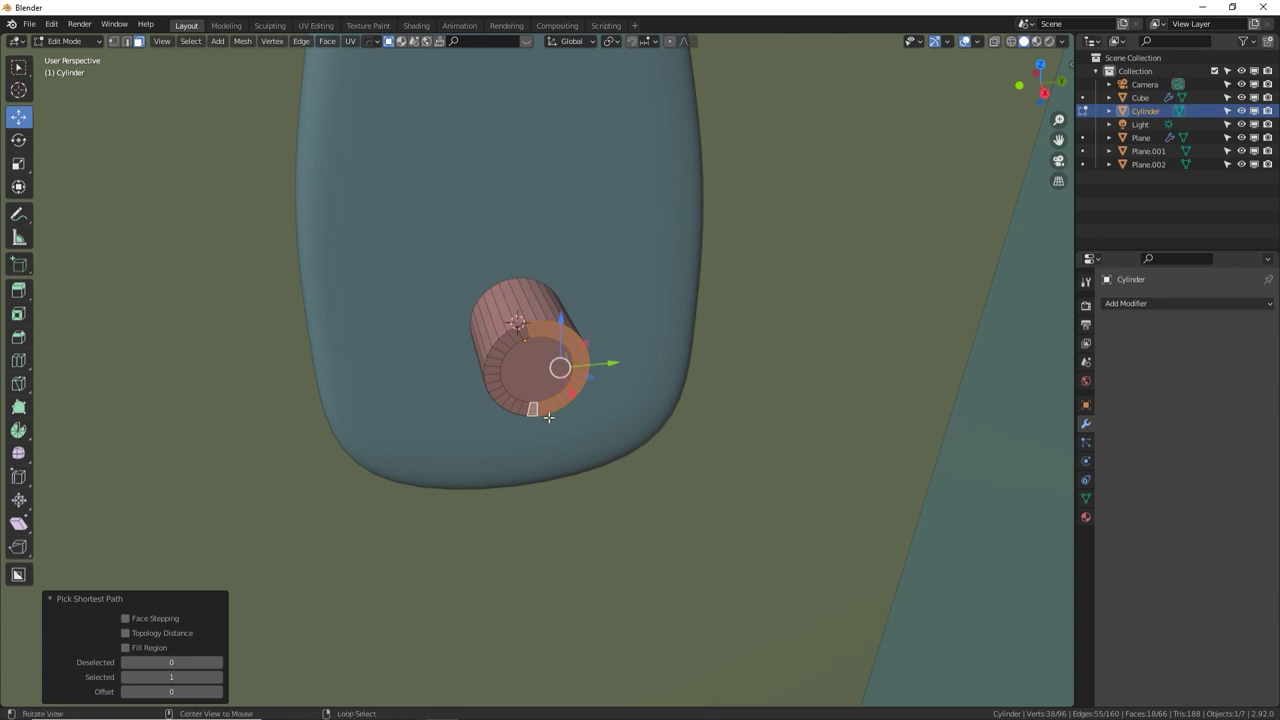
{"action": "middle_click_drag", "start_coordinate": [557, 366], "coordinate": [569, 359]}
{"action": "key", "text": "e"}
{"action": "left_click", "coordinate": [604, 370]}
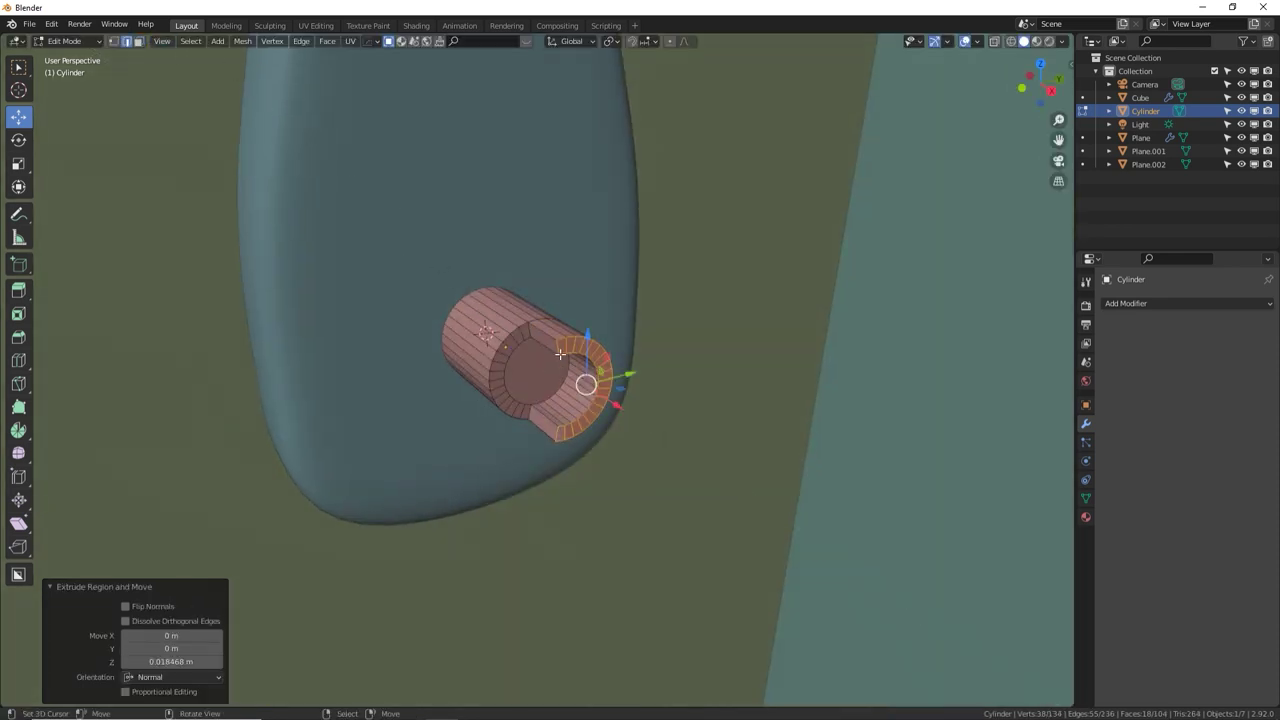
Fill the inner arc of the extruded half rim's front edges with a face
{"action": "key", "text": "alt+a"}
{"action": "right_click", "coordinate": [561, 354]}
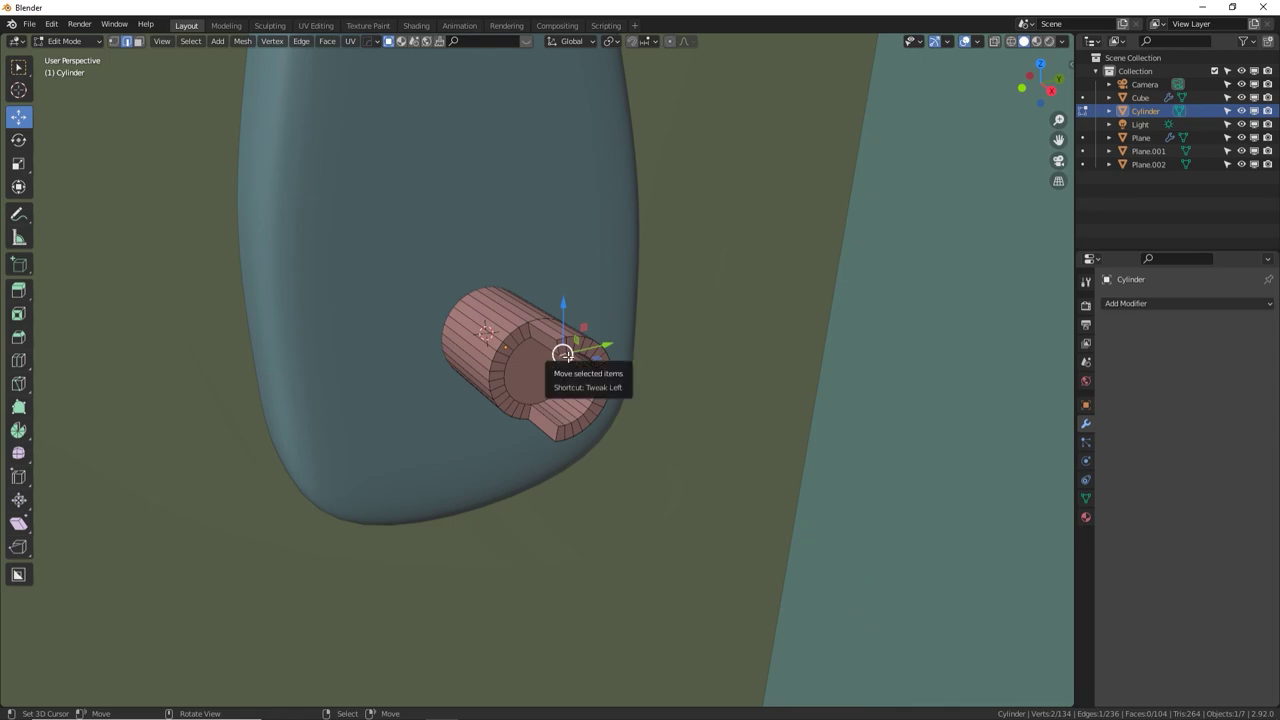
{"action": "left_click", "coordinate": [560, 425], "text": "ctrl"}
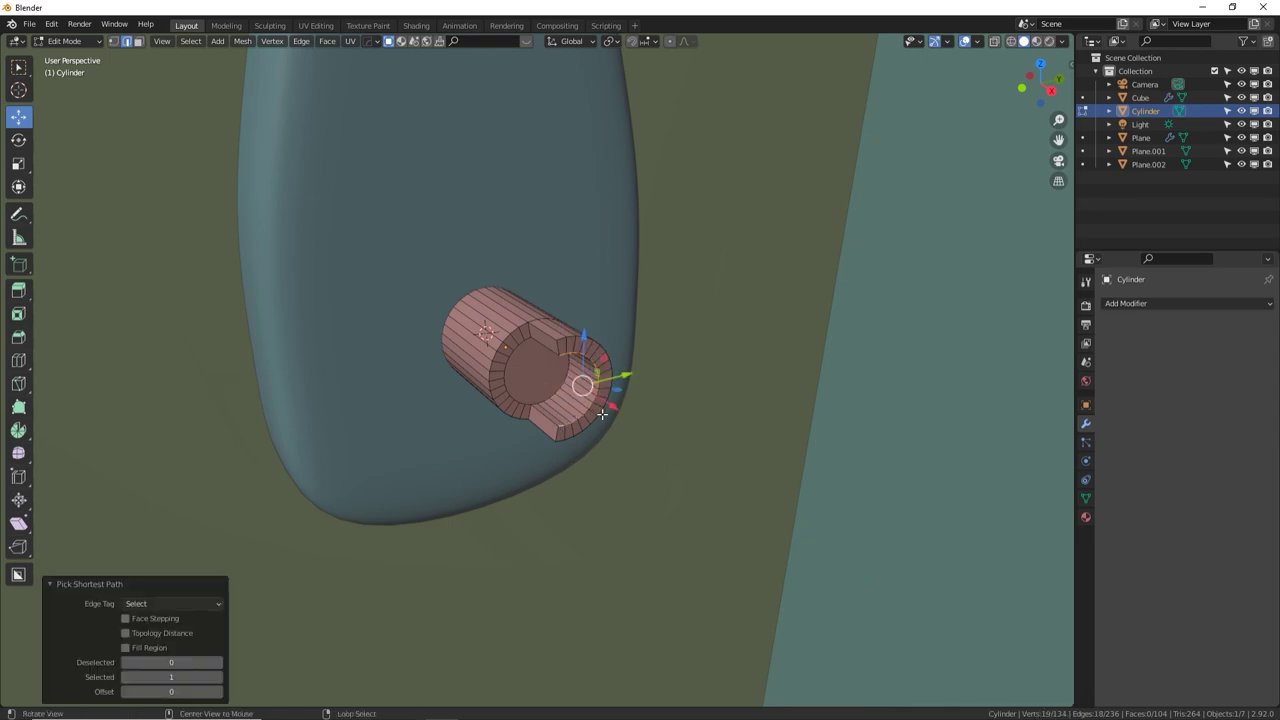
{"action": "middle_click_drag", "start_coordinate": [560, 425], "coordinate": [660, 400]}
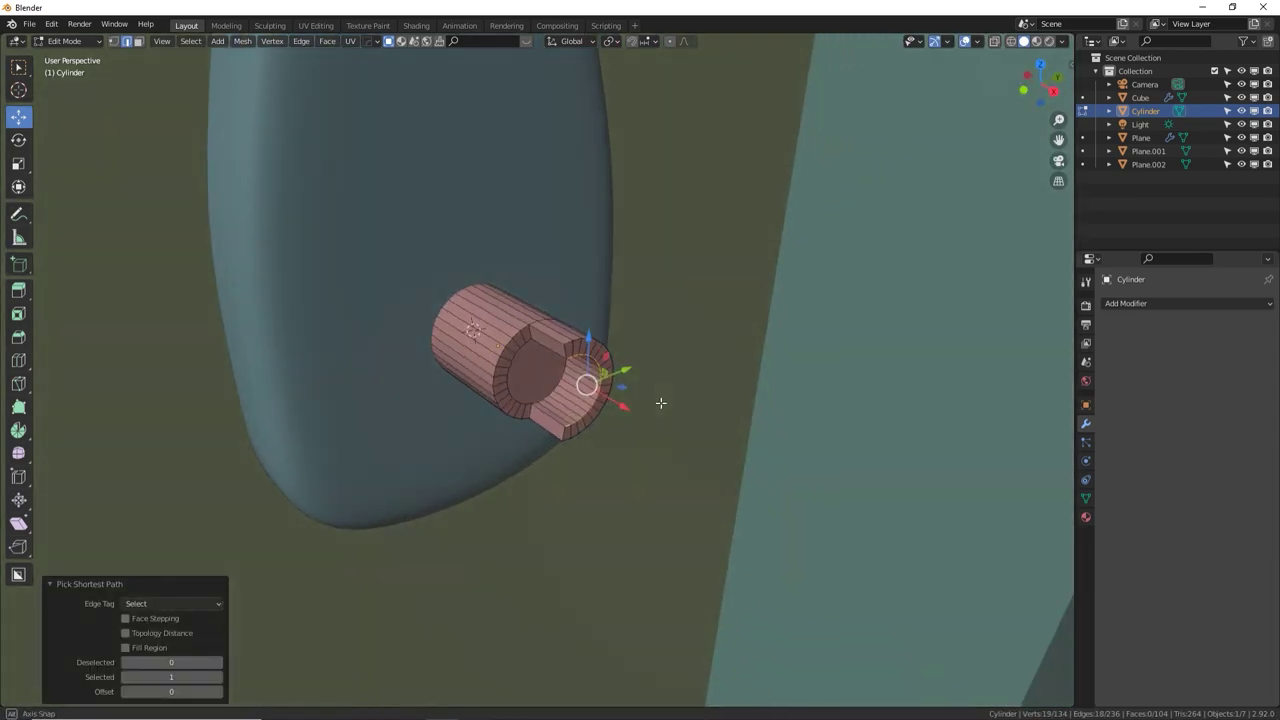
{"action": "key", "text": "f"}
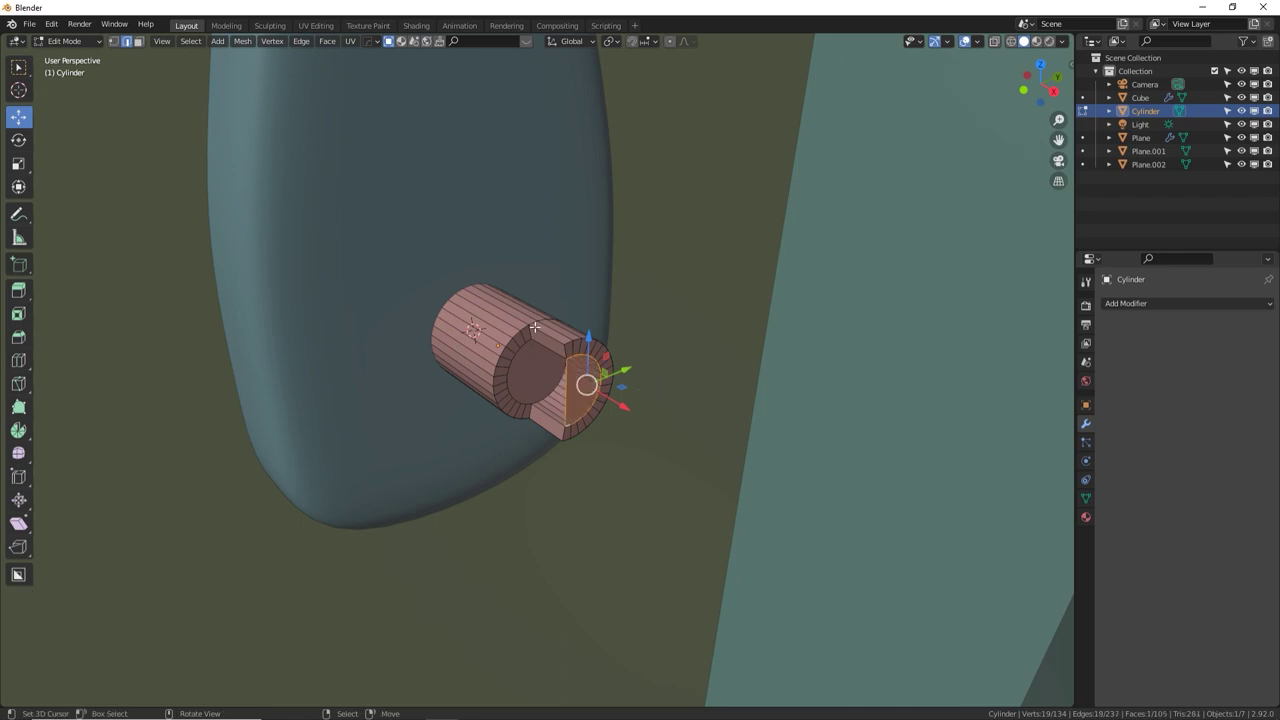
Fill the flat side of the extruded half cylinder and the remaining narrow front gap with faces
{"action": "left_click", "coordinate": [542, 336]}
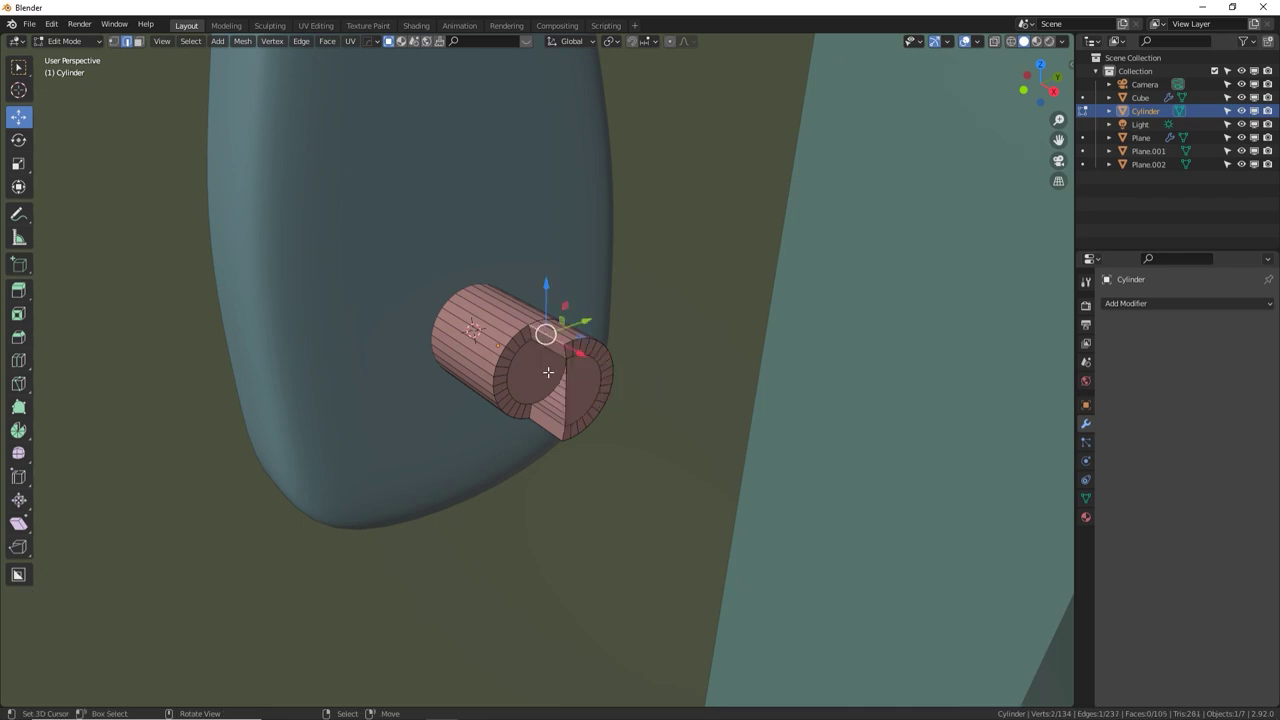
{"action": "left_click", "coordinate": [541, 428], "text": "shift"}
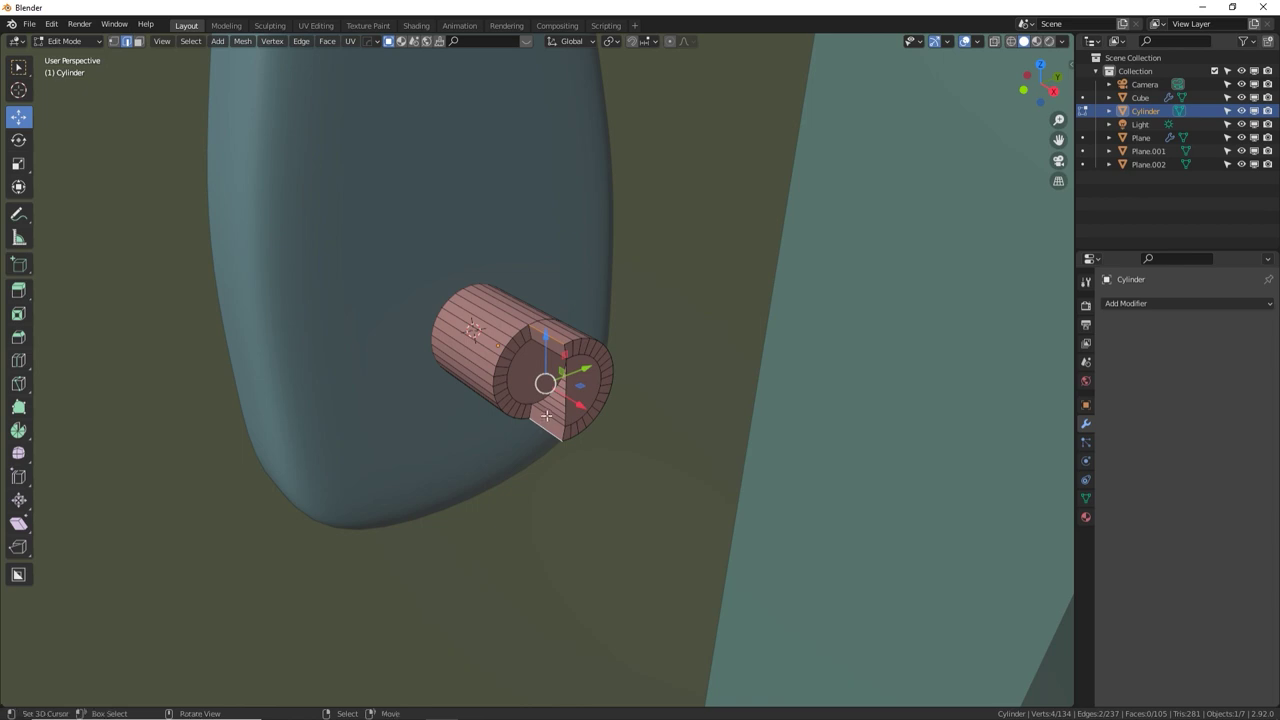
{"action": "key", "text": "f"}
{"action": "middle_click_drag", "start_coordinate": [550, 413], "coordinate": [621, 377]}
{"action": "scroll", "coordinate": [530, 372], "scroll_direction": "up", "scroll_amount": 2}
{"action": "left_click", "coordinate": [558, 344]}
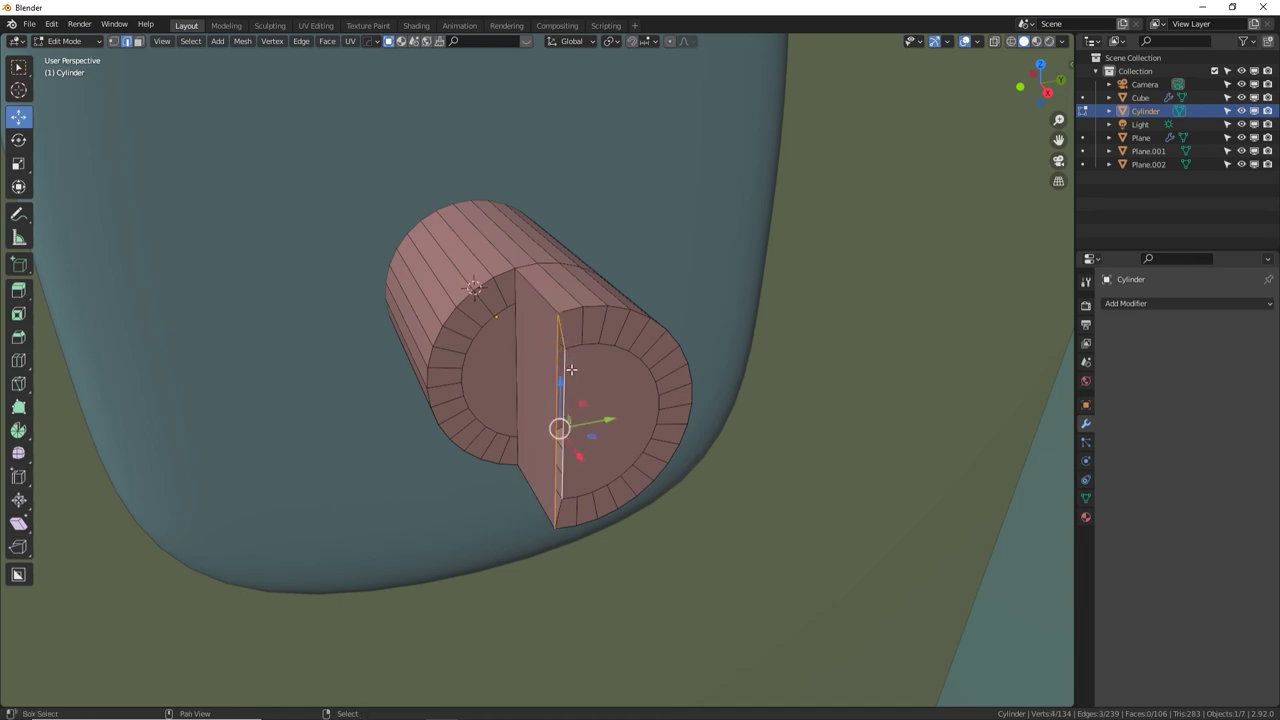
{"action": "left_click", "coordinate": [561, 510], "text": "shift"}
{"action": "middle_click_drag", "start_coordinate": [561, 510], "coordinate": [314, 216]}
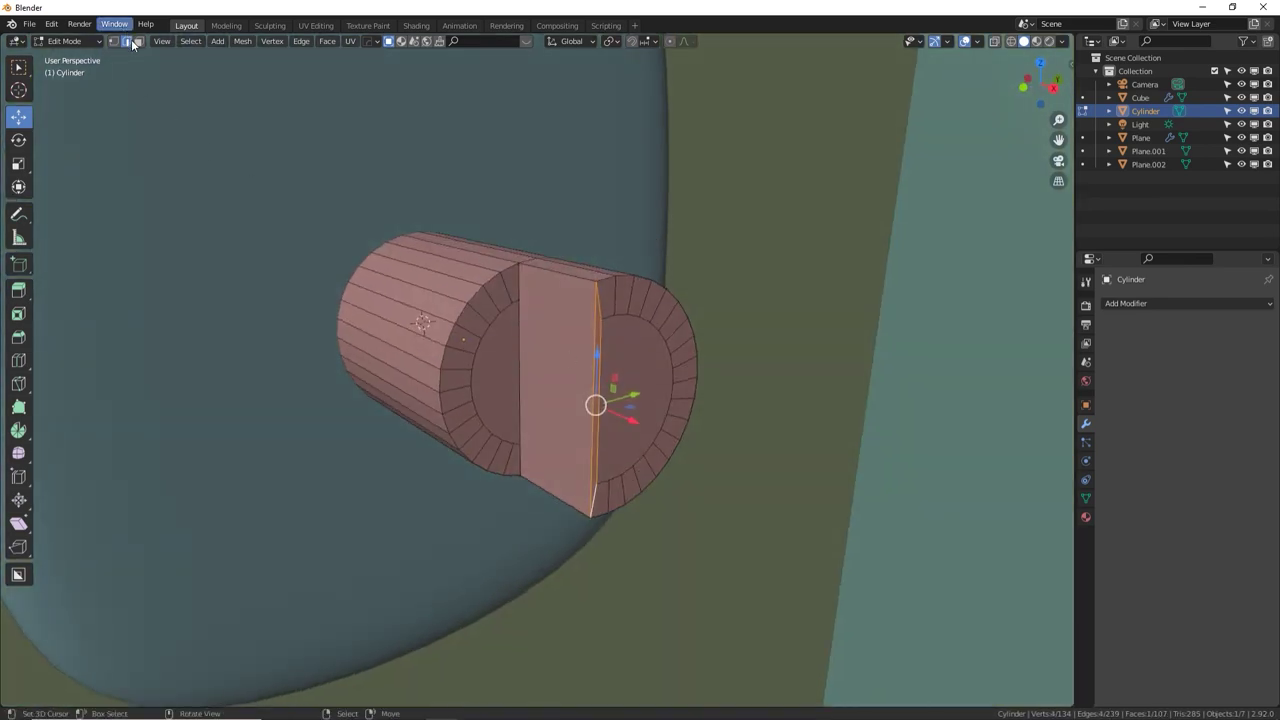
Extrude the half cylinder's flat side face about 0.258 m into a lever and scale its end to 0.621 along Z
{"action": "left_click", "coordinate": [138, 42]}
{"action": "left_click", "coordinate": [562, 360]}
{"action": "scroll", "coordinate": [563, 361], "scroll_direction": "down", "scroll_amount": 3}
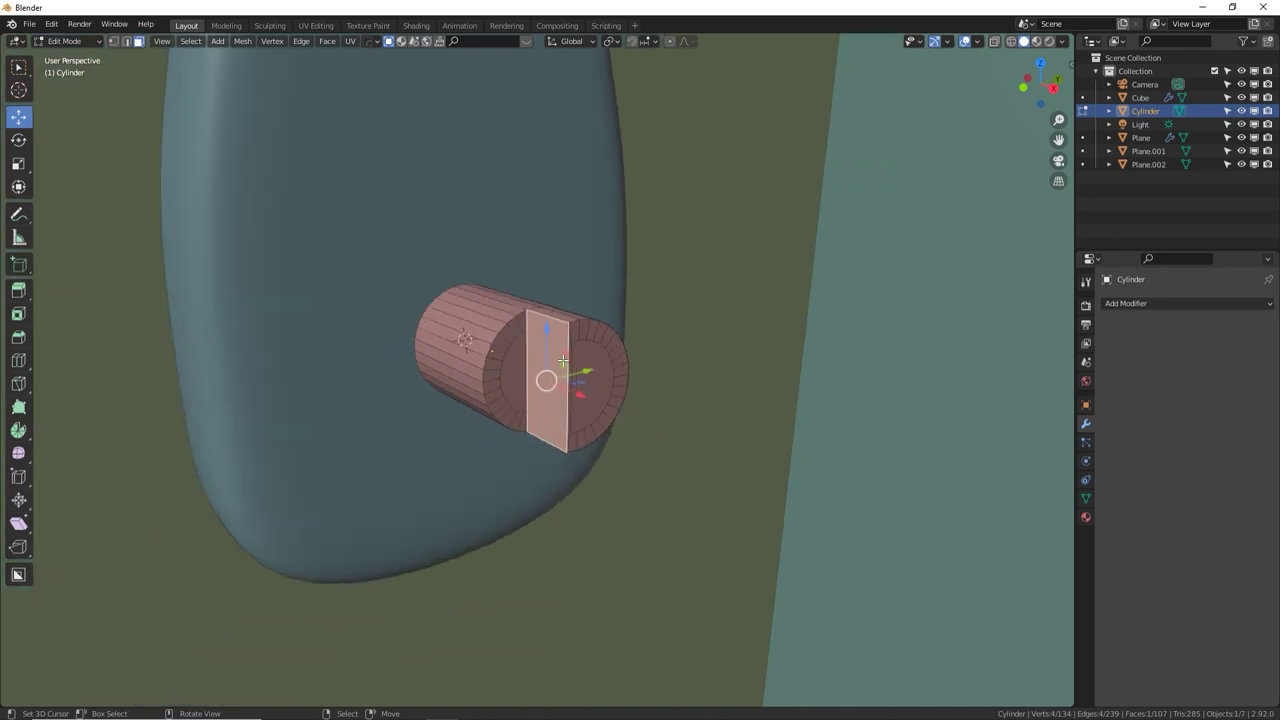
{"action": "scroll", "coordinate": [563, 360], "scroll_direction": "down", "scroll_amount": 5}
{"action": "middle_click_drag", "start_coordinate": [543, 351], "coordinate": [689, 286]}
{"action": "key", "text": "e"}
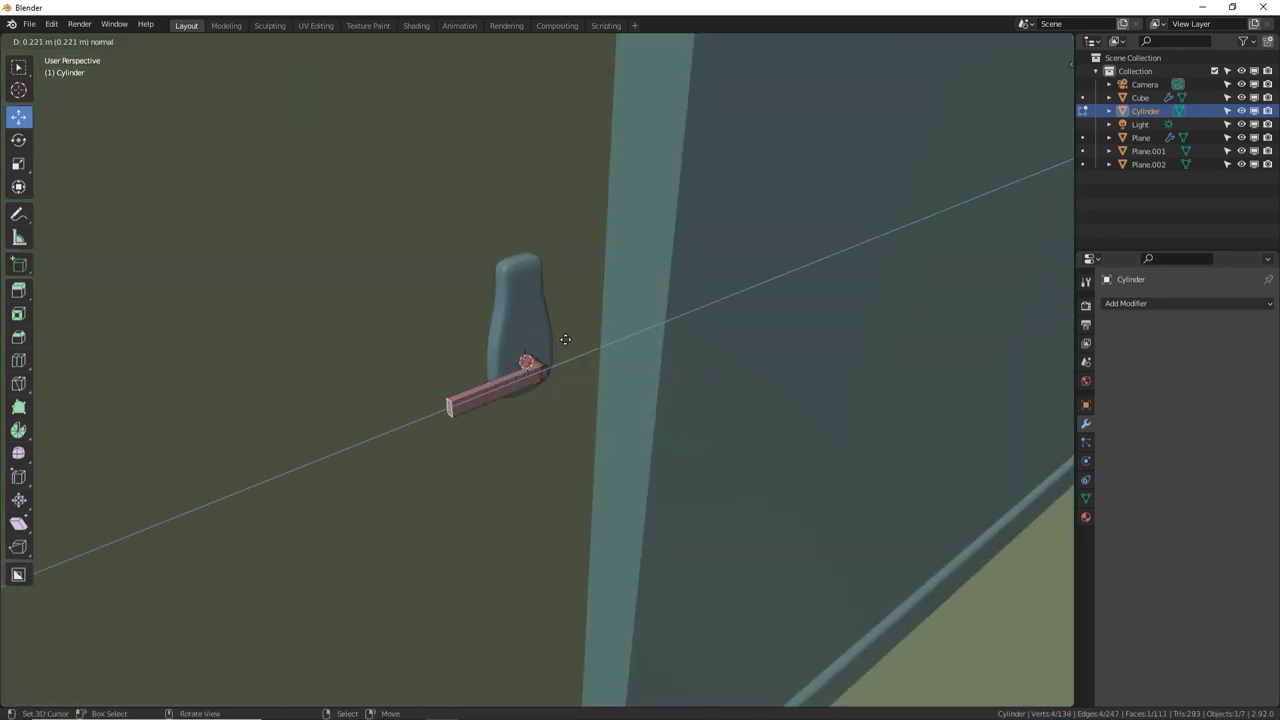
{"action": "left_click", "coordinate": [567, 341]}
{"action": "key", "text": "s"}
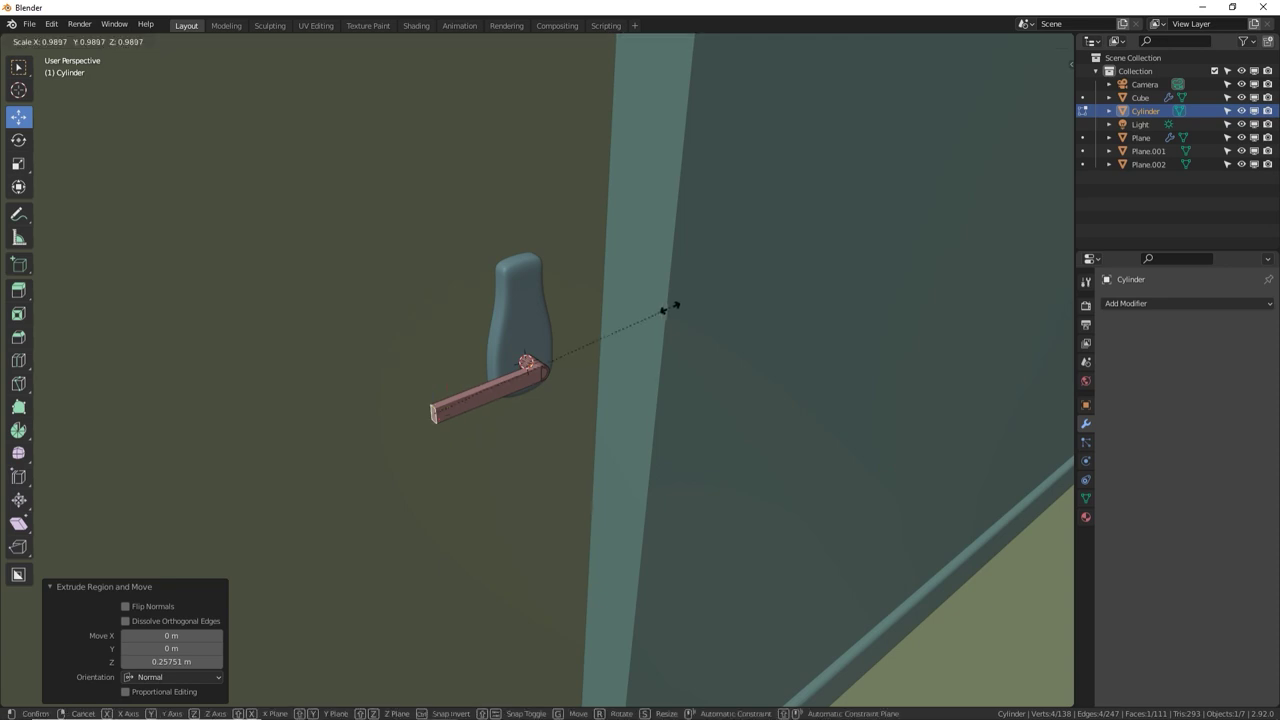
{"action": "key", "text": "z"}
{"action": "left_click", "coordinate": [580, 340]}
Extrude the lever's end another 0.023 m and extrude the tip's door-facing side about 0.033 m toward the door
{"action": "middle_click_drag", "start_coordinate": [580, 340], "coordinate": [622, 371]}
{"action": "key", "text": "e"}
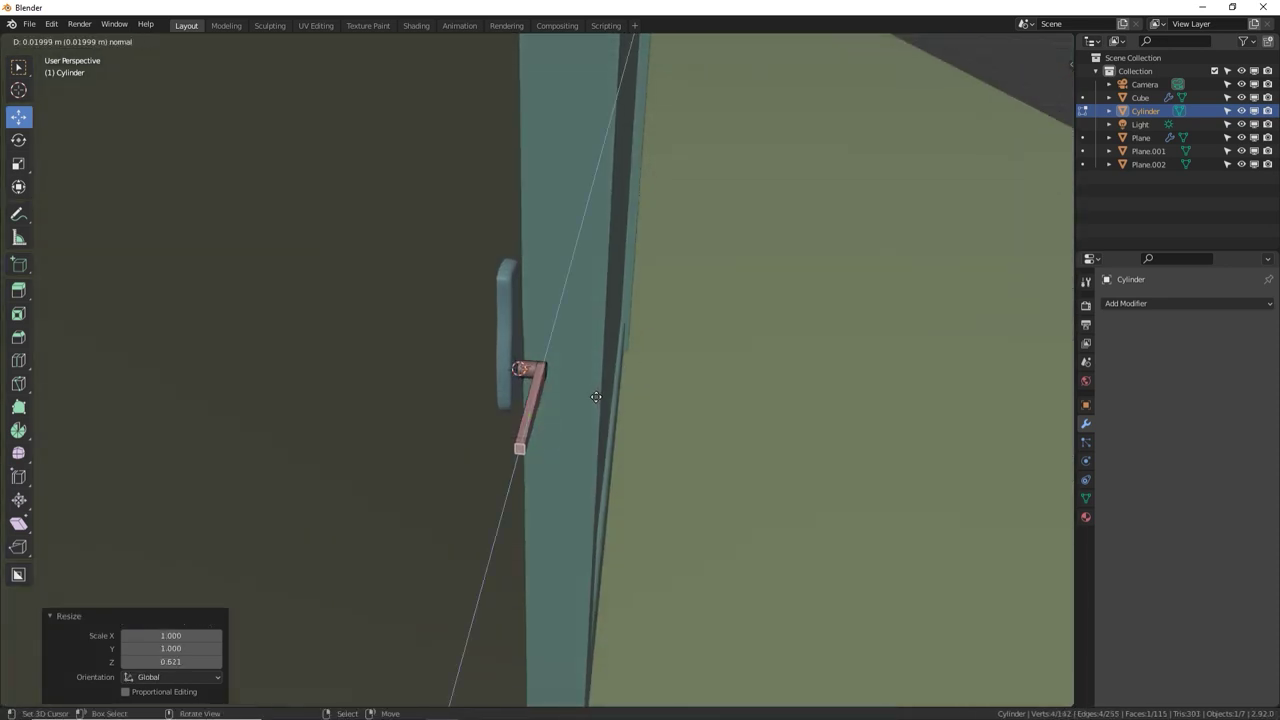
{"action": "left_click", "coordinate": [596, 398]}
{"action": "scroll", "coordinate": [595, 425], "scroll_direction": "up", "scroll_amount": 3}
{"action": "scroll", "coordinate": [588, 415], "scroll_direction": "up", "scroll_amount": 2}
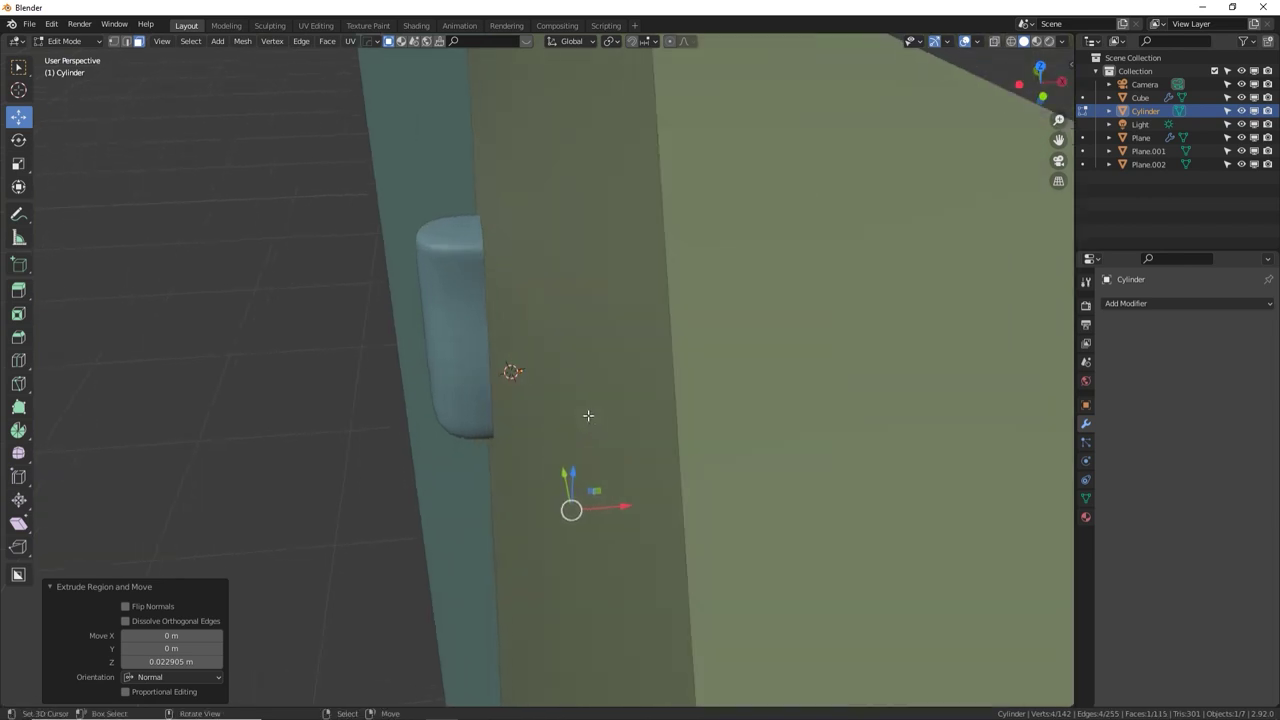
{"action": "middle_click_drag", "start_coordinate": [588, 415], "coordinate": [521, 374]}
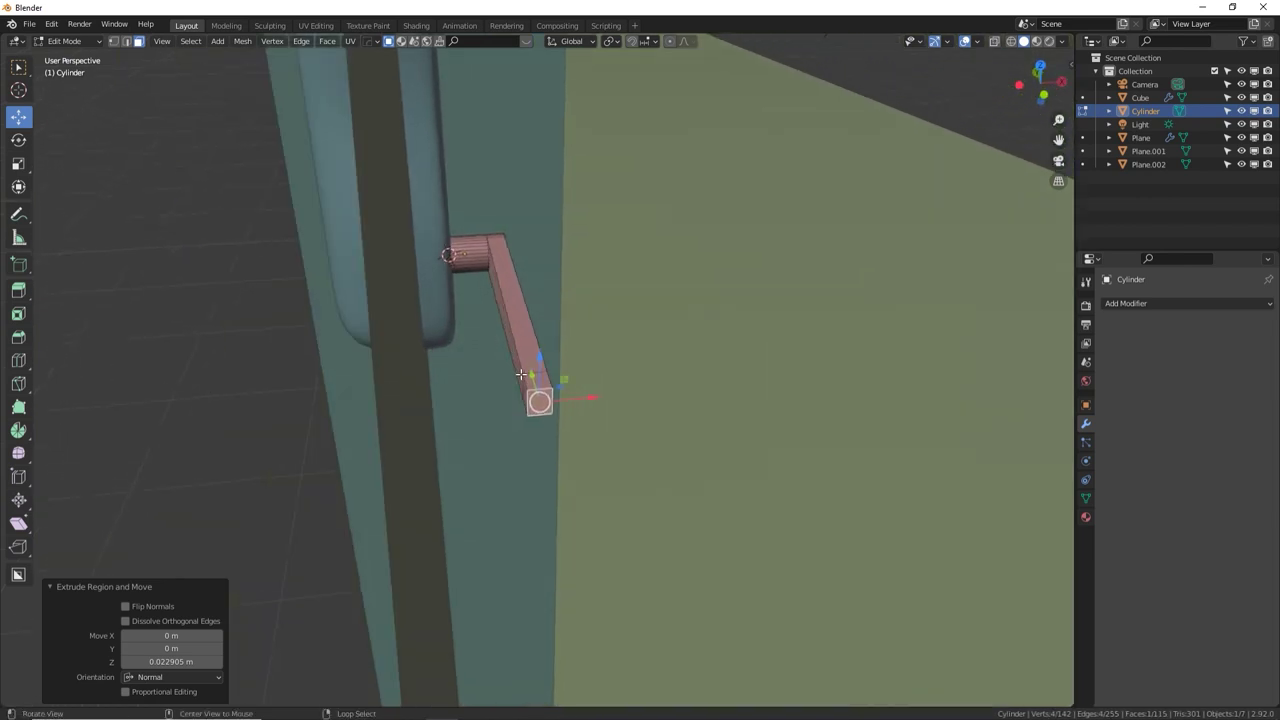
{"action": "right_click", "coordinate": [524, 394], "text": "shift"}
{"action": "key", "text": "e"}
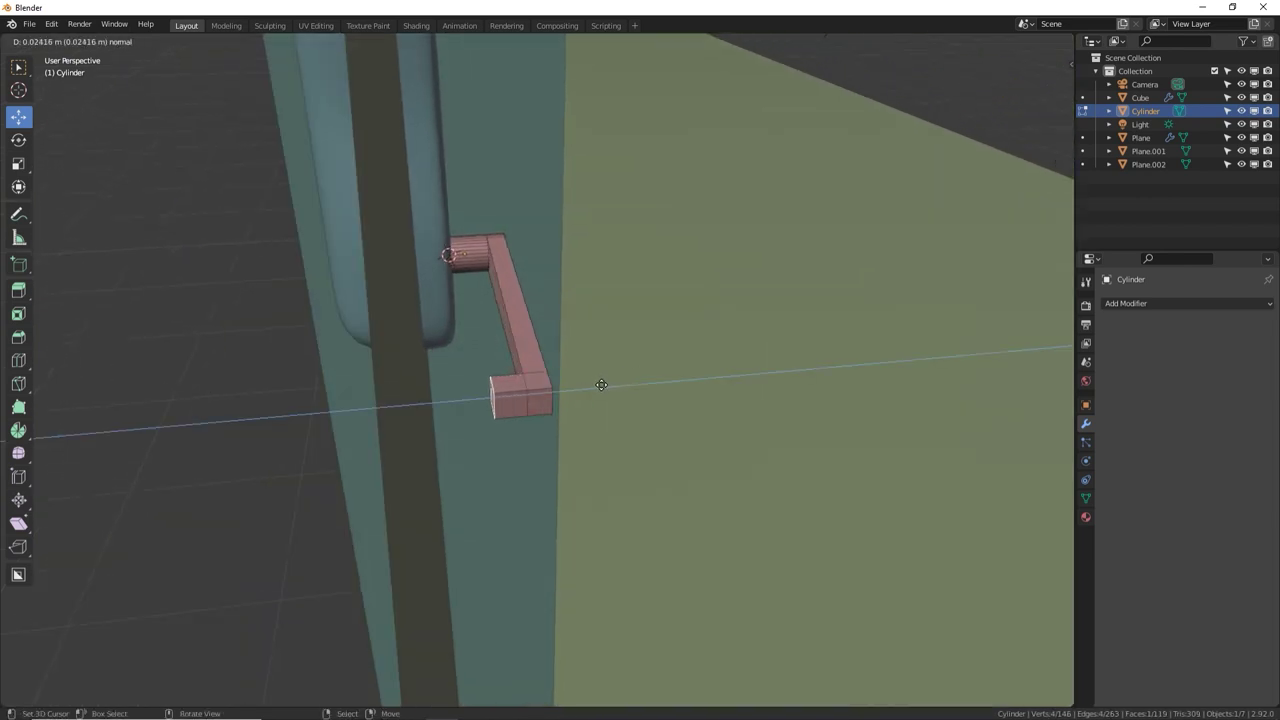
{"action": "left_click", "coordinate": [601, 385]}
Scale the hook's end face to 0.663 along Y and extrude it a short distance further toward the door
{"action": "middle_click_drag", "start_coordinate": [600, 389], "coordinate": [608, 349]}
{"action": "key", "text": "s"}
{"action": "key", "text": "x"}
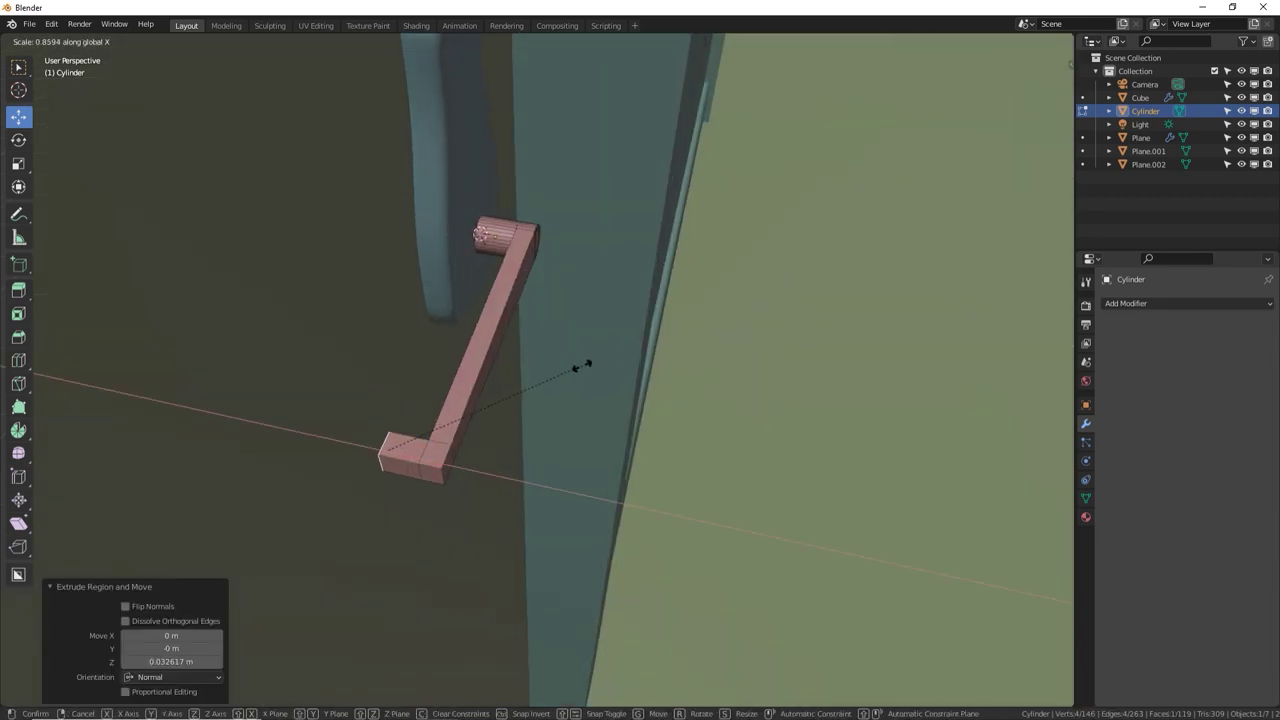
{"action": "key", "text": "y"}
{"action": "left_click", "coordinate": [503, 416]}
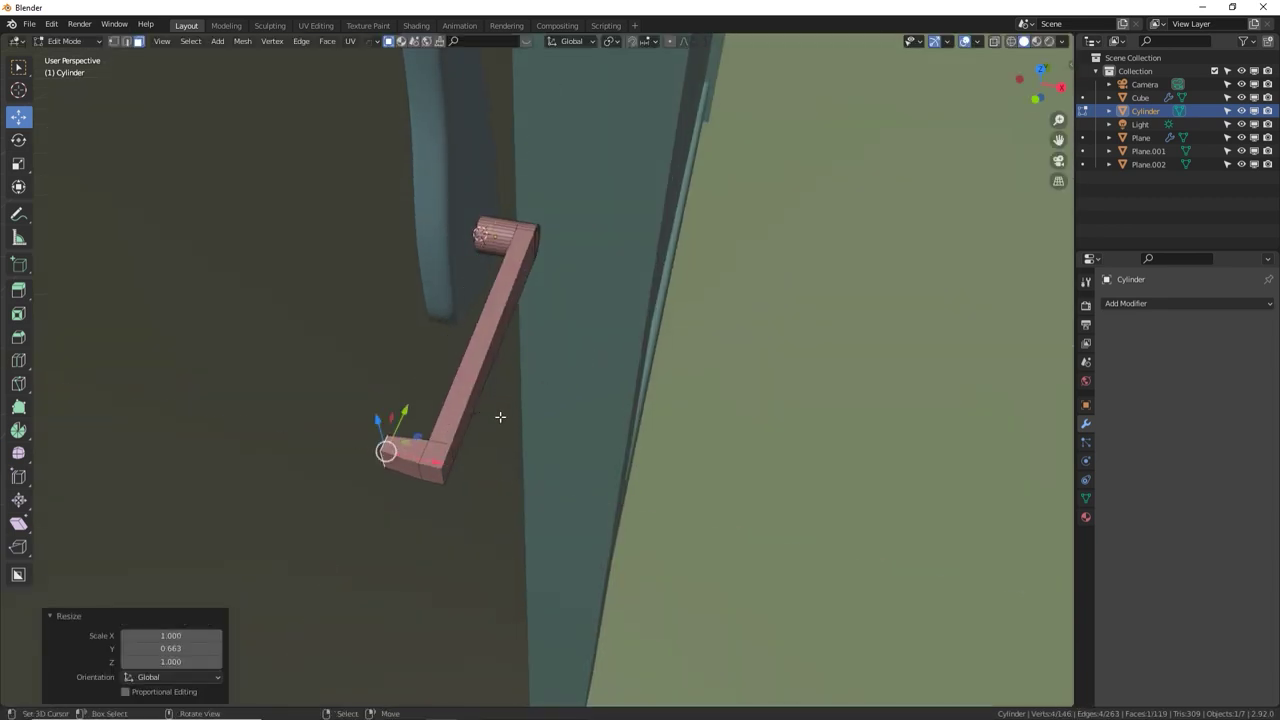
{"action": "key", "text": "e"}
{"action": "left_click", "coordinate": [487, 414]}
Extrude the hook's inner side face about 0.027 m back toward the stub and scale it to 0.702 along X
{"action": "middle_click_drag", "start_coordinate": [485, 410], "coordinate": [367, 272]}
{"action": "key", "text": "e"}
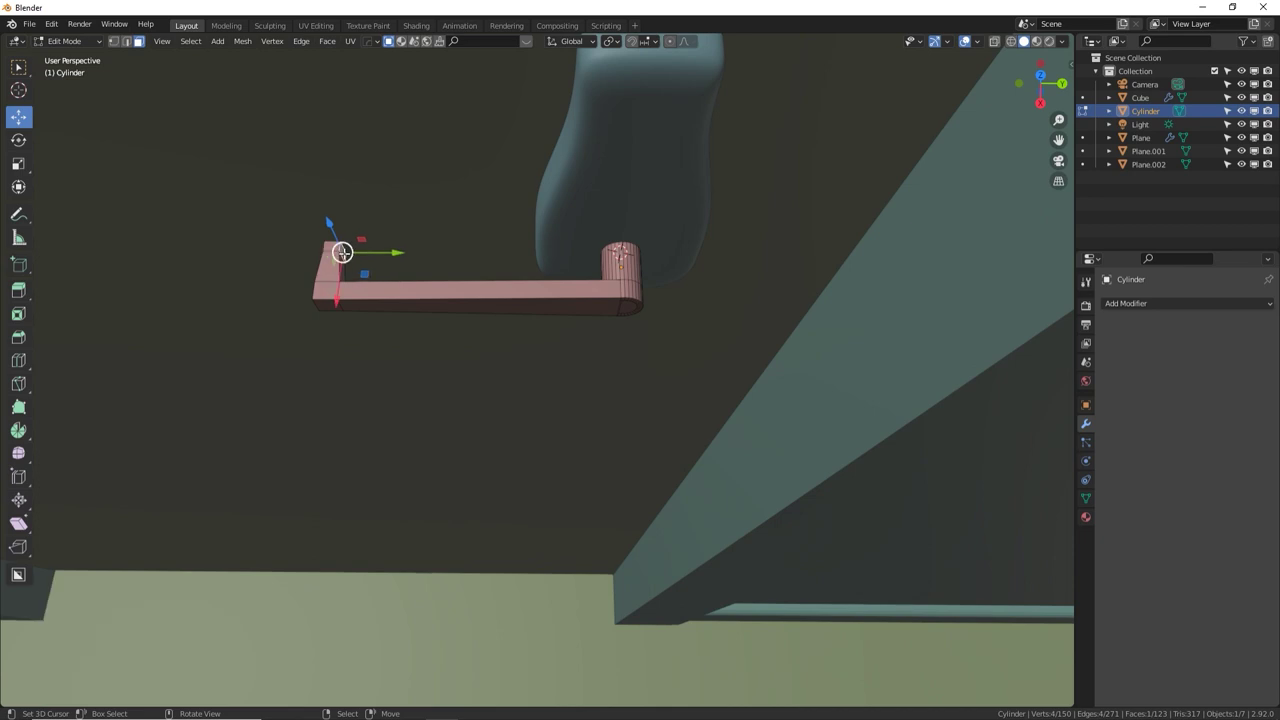
{"action": "left_click", "coordinate": [410, 267]}
{"action": "key", "text": "s"}
{"action": "key", "text": "x"}
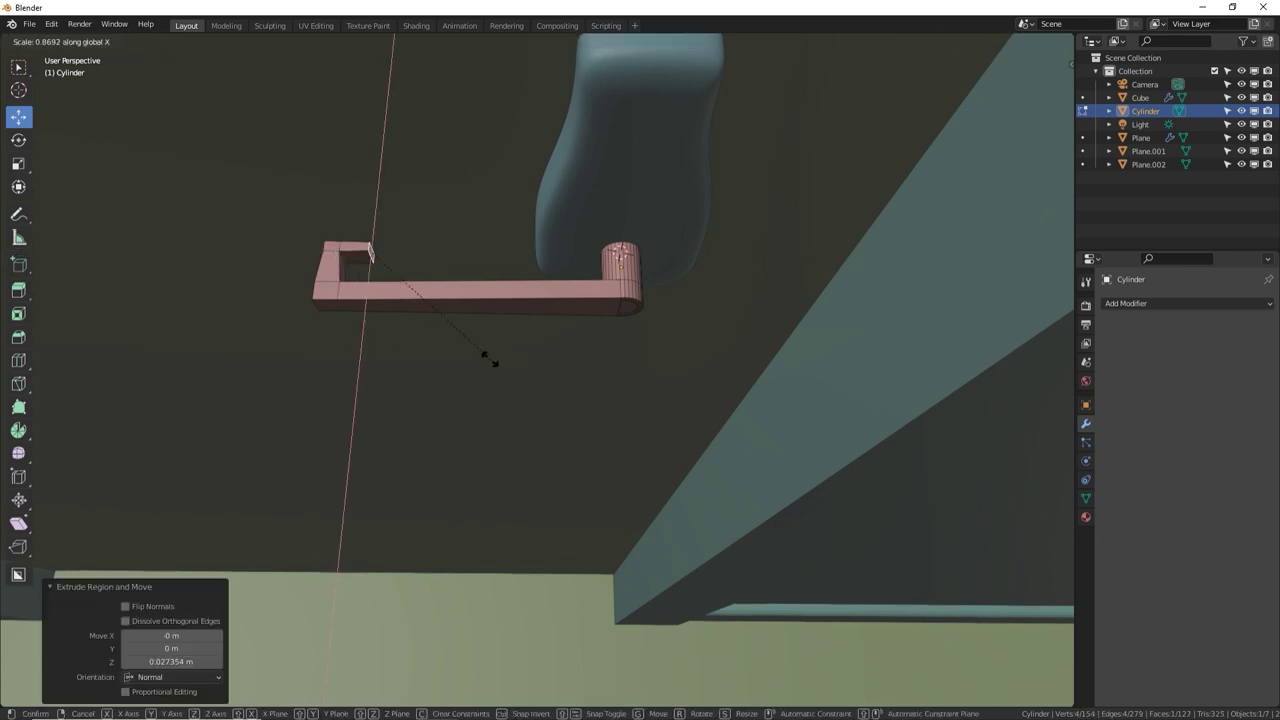
{"action": "left_click", "coordinate": [463, 350]}
{"action": "middle_click_drag", "start_coordinate": [463, 350], "coordinate": [543, 286]}
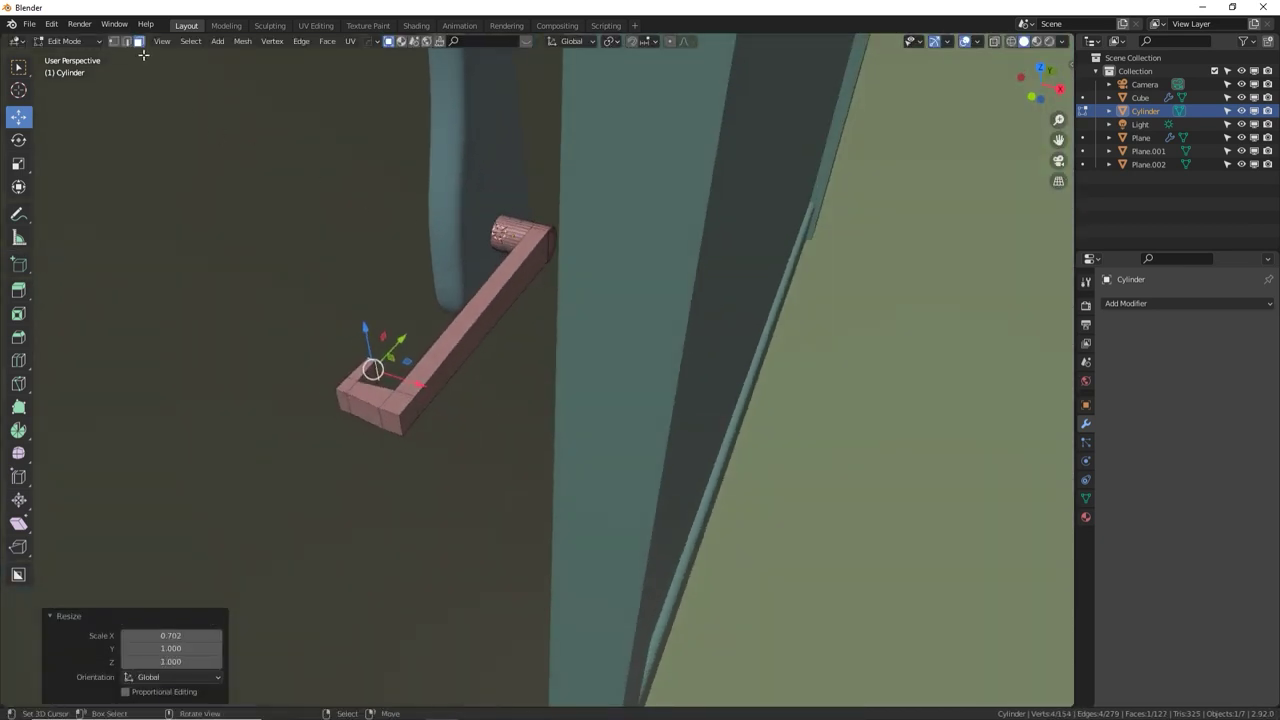
Bevel the two outer vertical corner edges of the lever's hooked end with 4 segments
{"action": "middle_click_drag", "start_coordinate": [306, 231], "coordinate": [314, 214]}
{"action": "left_click", "coordinate": [361, 372]}
{"action": "left_click", "coordinate": [376, 384]}
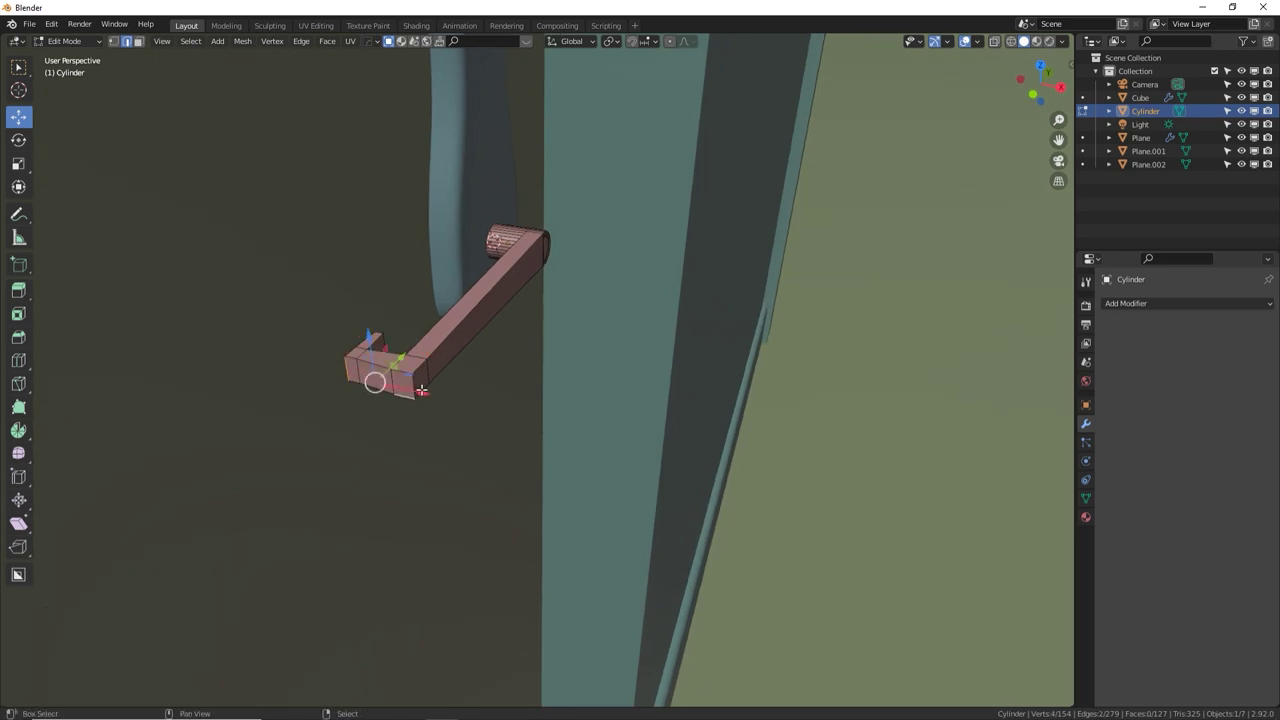
{"action": "left_click", "coordinate": [411, 384]}
{"action": "left_click", "coordinate": [365, 371], "text": "shift"}
{"action": "key", "text": "ctrl+b"}
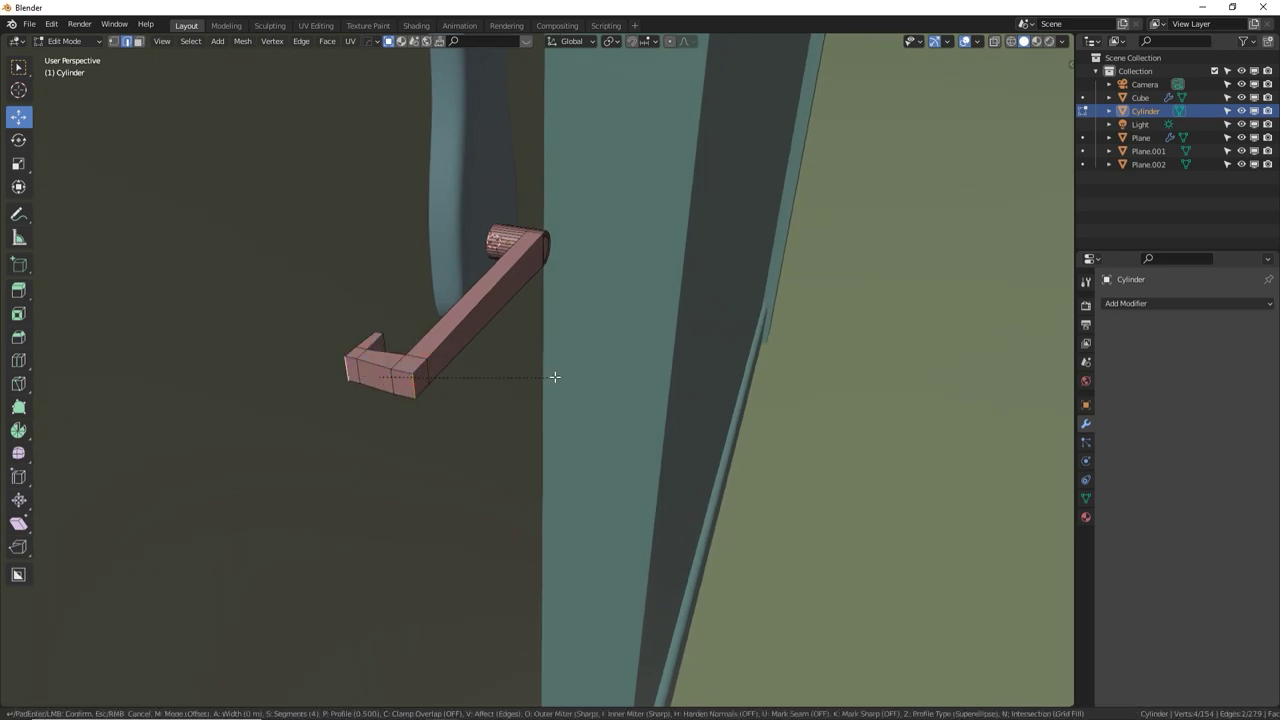
{"action": "left_click", "coordinate": [569, 368]}
{"action": "left_click", "coordinate": [398, 342]}
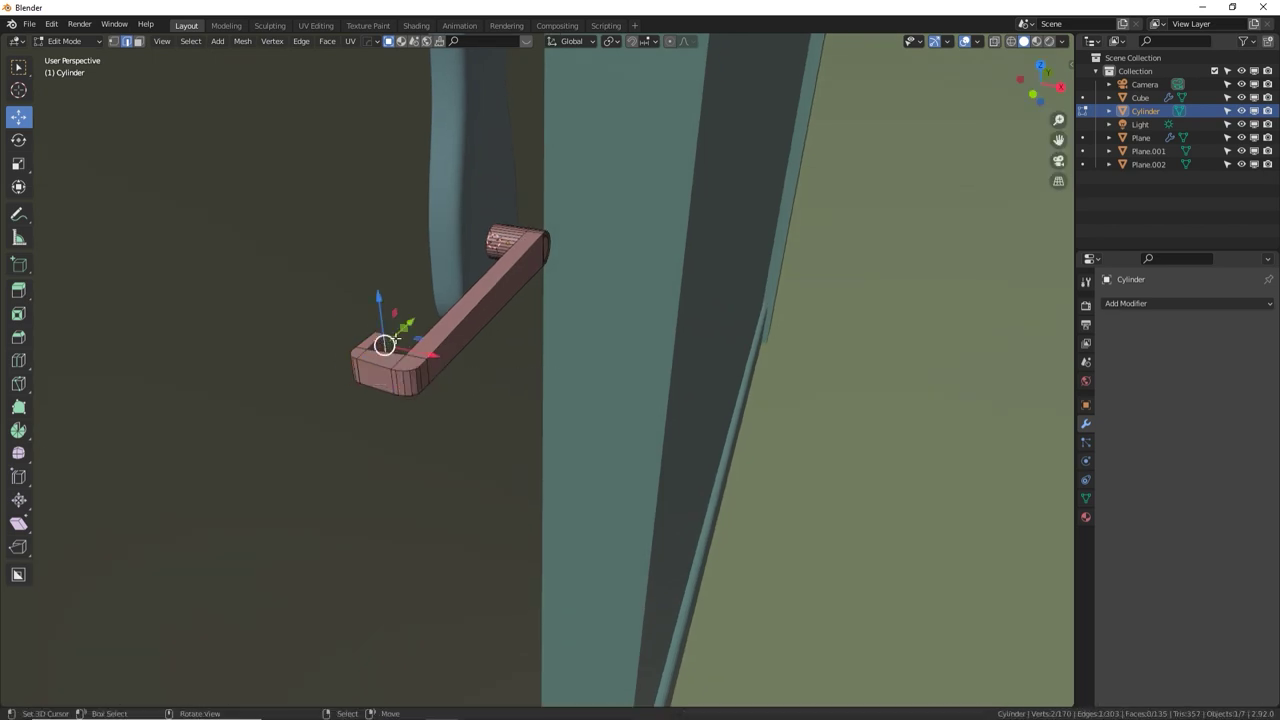
Bevel the selected inner corner edge of the lever's hook, and shade the lever smooth with Auto Smooth at 30°
{"action": "key", "text": "ctrl+b"}
{"action": "right_click", "coordinate": [466, 342]}
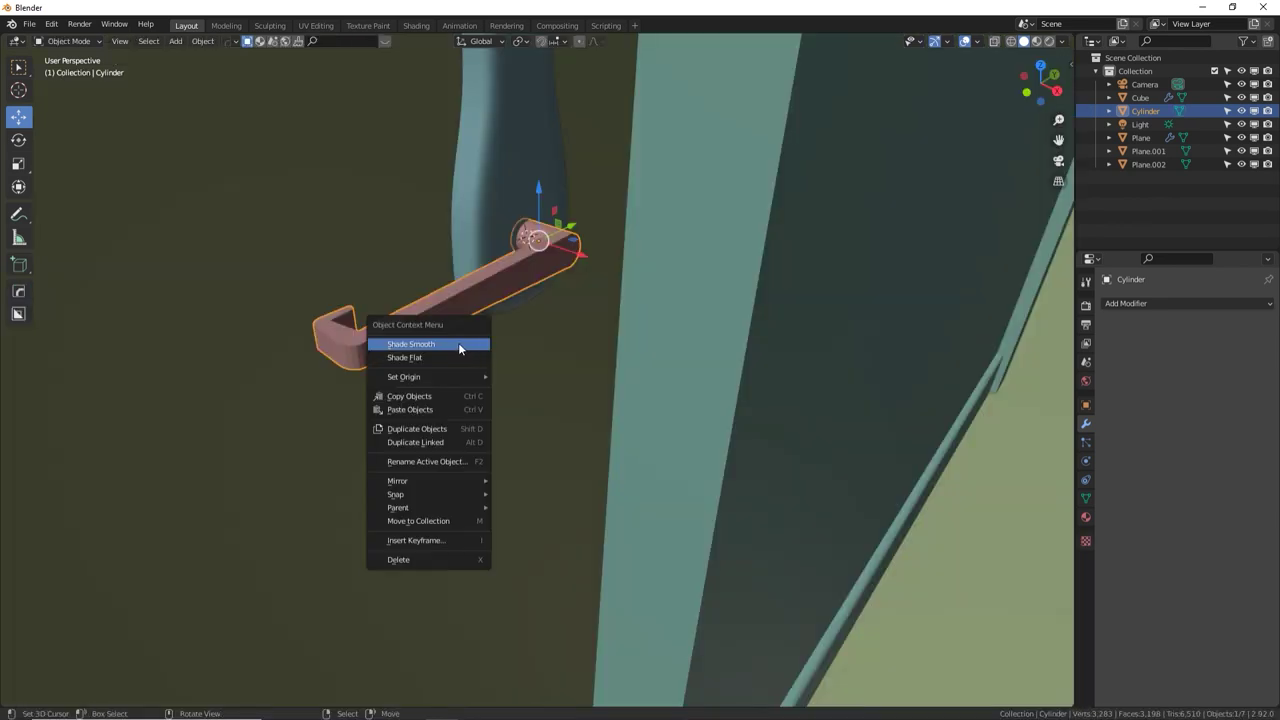
{"action": "left_click", "coordinate": [466, 342]}
{"action": "left_click", "coordinate": [1086, 497]}
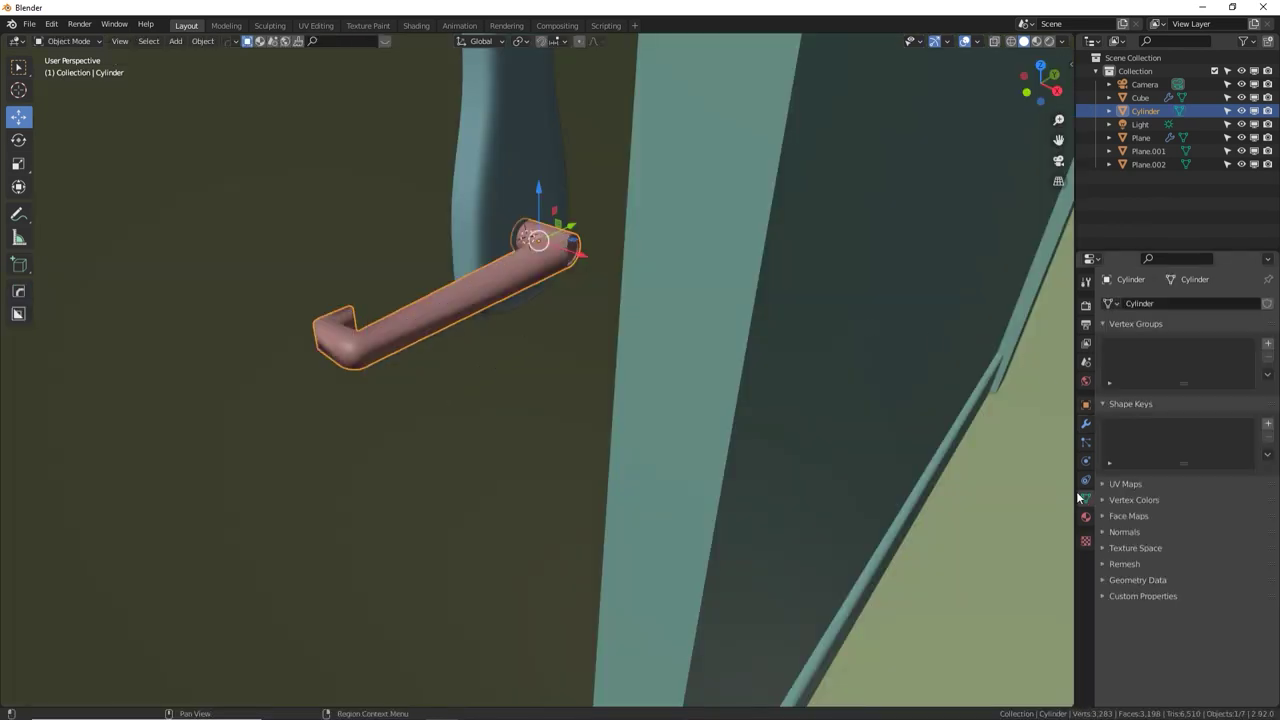
{"action": "middle_click_drag", "start_coordinate": [900, 450], "coordinate": [1068, 489]}
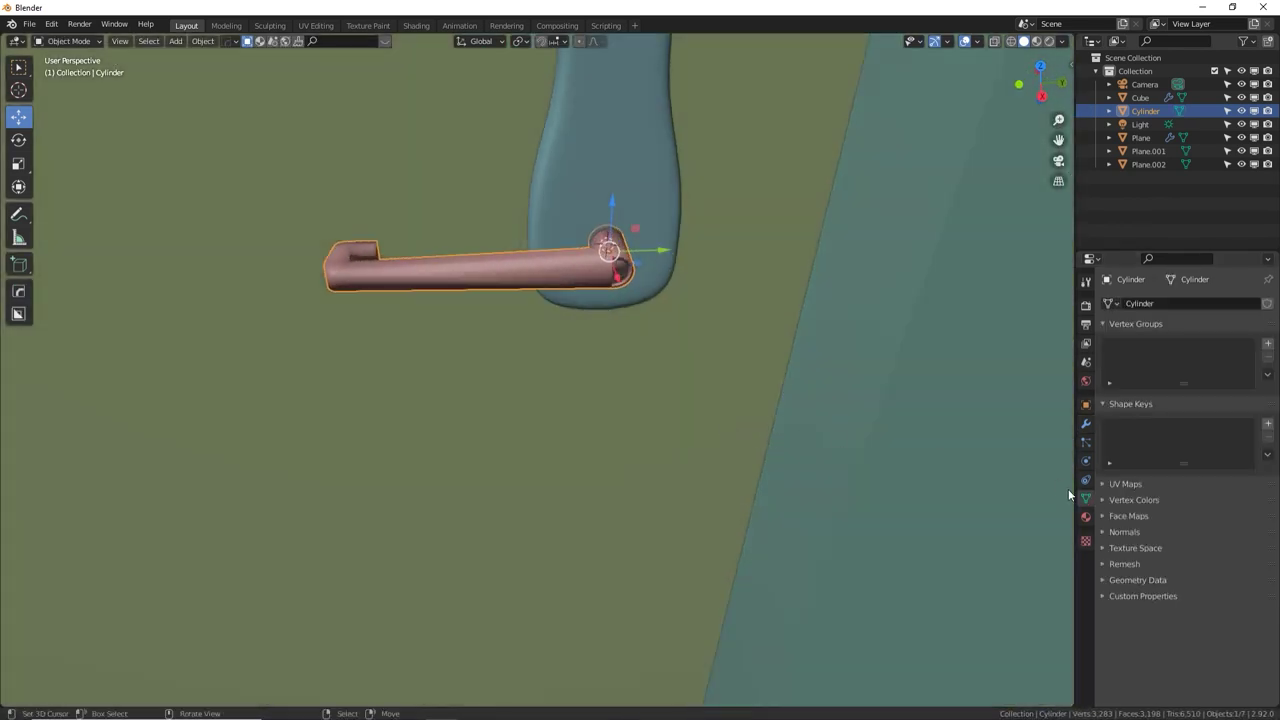
{"action": "left_click", "coordinate": [1115, 533]}
{"action": "left_click", "coordinate": [1175, 551]}
Extrude the round end face at the lever's pivot inward to form a shallow recess
{"action": "mouse_move", "coordinate": [660, 340]}
{"action": "middle_mouse_down"}
{"action": "mouse_move", "coordinate": [599, 286]}
{"action": "mouse_move", "coordinate": [702, 318]}
{"action": "mouse_move", "coordinate": [598, 270]}
{"action": "mouse_move", "coordinate": [646, 244]}
{"action": "mouse_move", "coordinate": [707, 268]}
{"action": "mouse_move", "coordinate": [637, 361]}
{"action": "middle_mouse_up"}
{"action": "key", "text": "Tab"}
{"action": "left_click", "coordinate": [620, 278]}
{"action": "key", "text": "e"}
{"action": "left_click", "coordinate": [713, 325]}
{"action": "key", "text": "Tab"}
{"action": "left_click", "coordinate": [595, 262]}
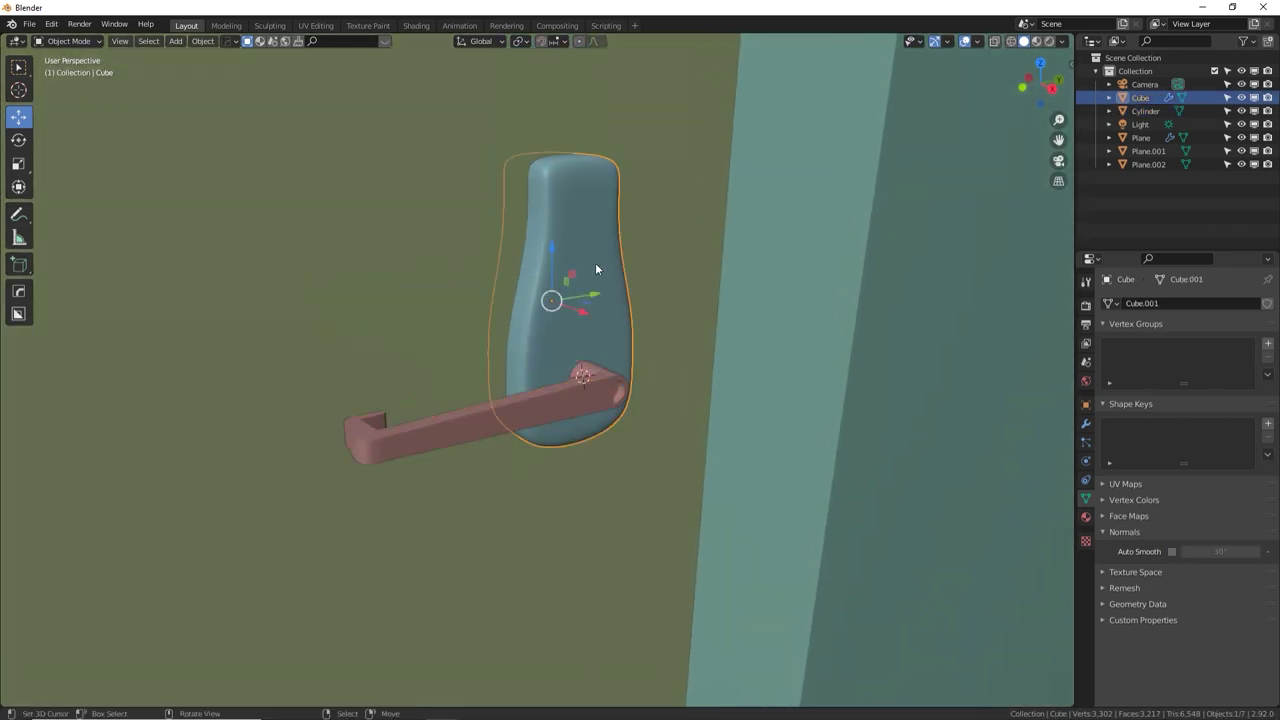
{"action": "key", "text": "Tab"}
{"action": "left_click", "coordinate": [588, 232]}
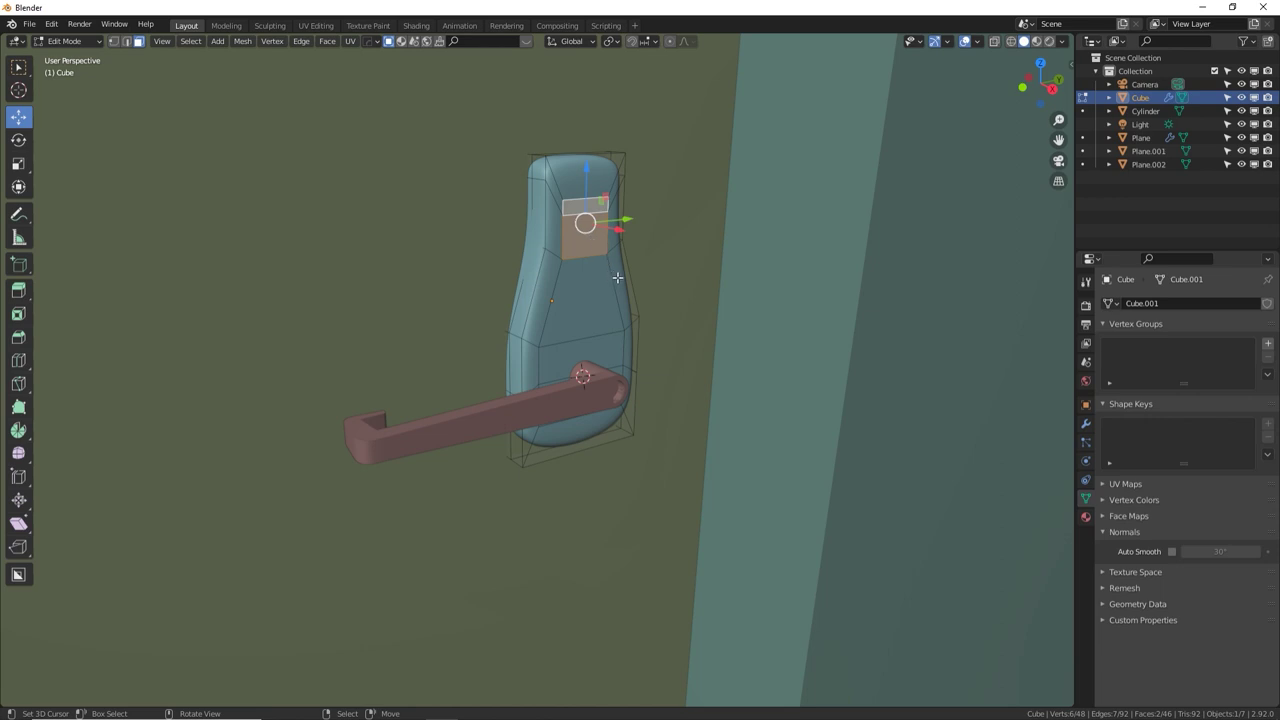
{"action": "key", "text": "Tab"}
Add a cube at the upper front of the handle's backplate and scale it down to fit within the plate's width
{"action": "right_click", "coordinate": [587, 226], "text": "shift"}
{"action": "key", "text": "shift+a"}
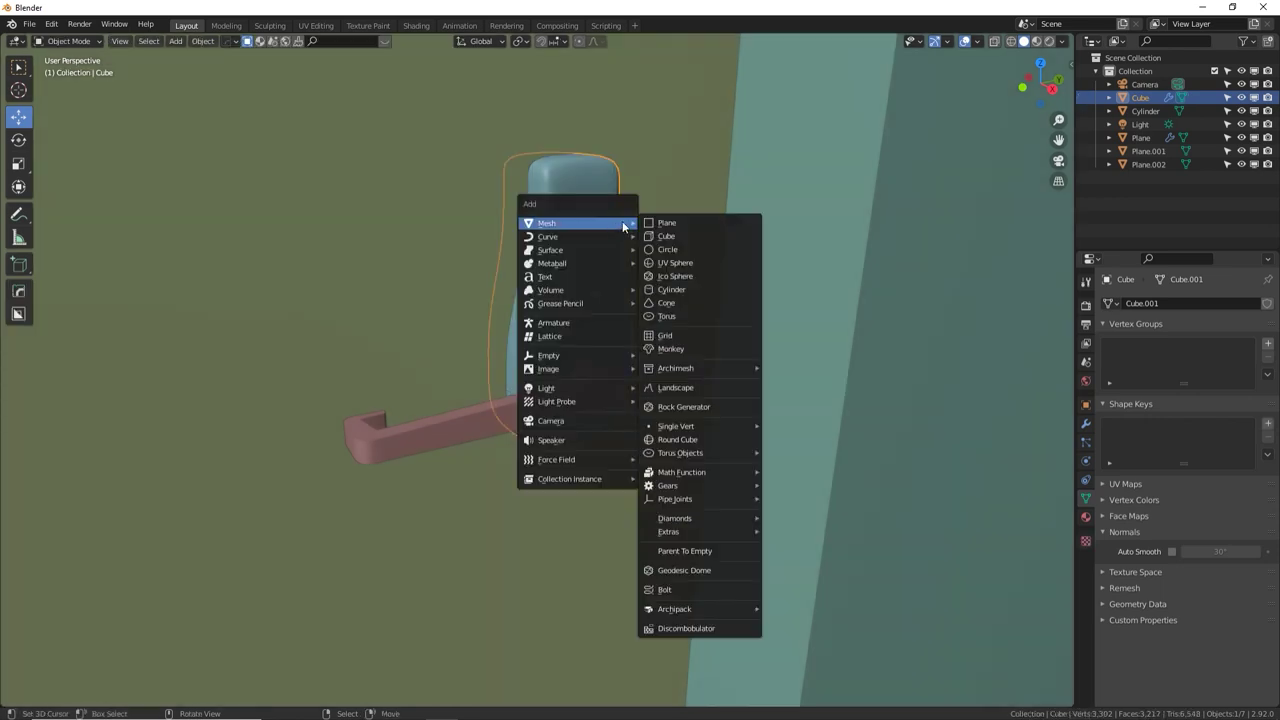
{"action": "left_click", "coordinate": [672, 237]}
{"action": "key", "text": "s"}
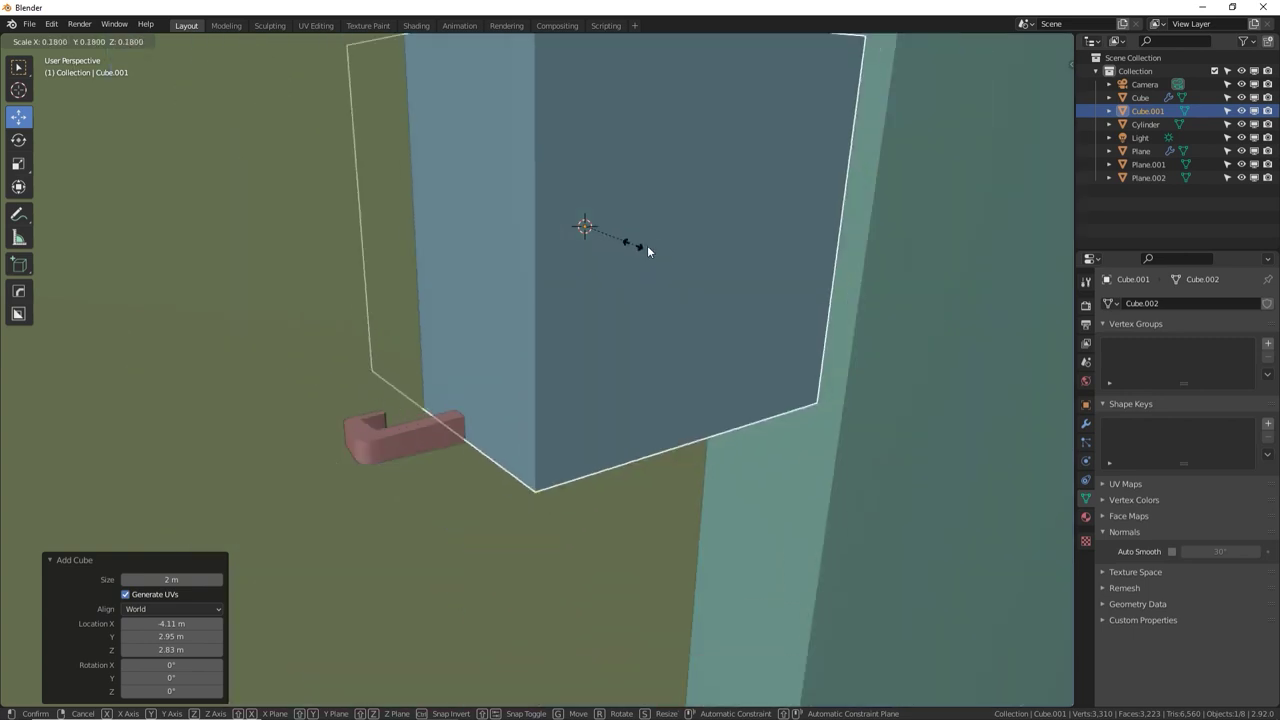
{"action": "left_click", "coordinate": [650, 243]}
{"action": "key", "text": "s"}
{"action": "left_click", "coordinate": [613, 228]}
Reshape the small block on the backplate by scaling it 1.619 along Z, 0.739 along X and 1.123 overall
{"action": "middle_click_drag", "start_coordinate": [613, 228], "coordinate": [705, 281]}
{"action": "key", "text": "s"}
{"action": "key", "text": "x"}
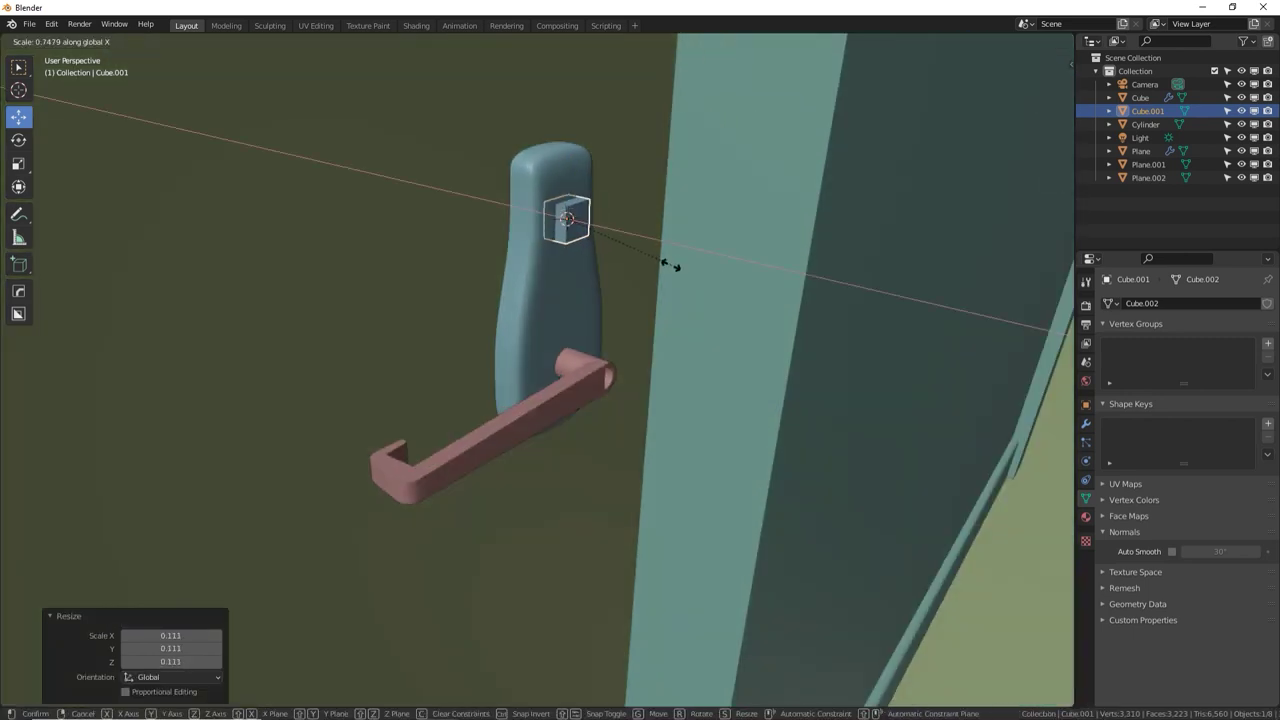
{"action": "key", "text": "z"}
{"action": "left_click", "coordinate": [644, 283]}
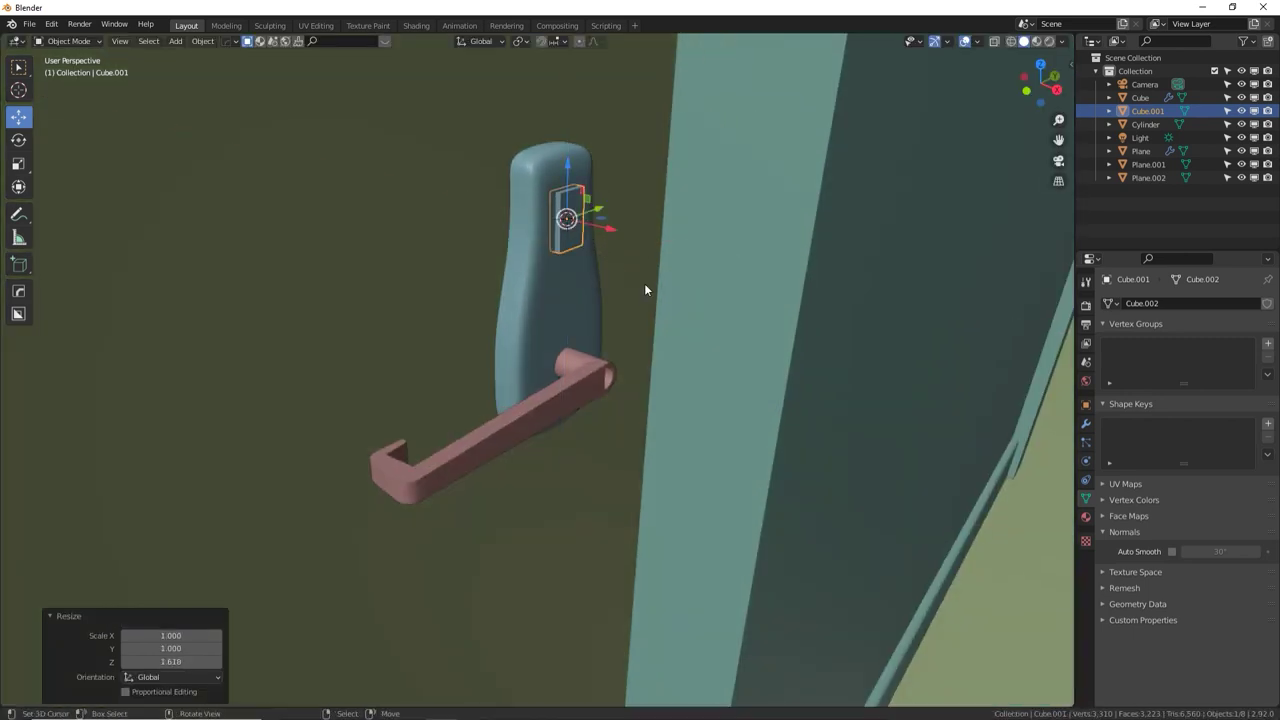
{"action": "key", "text": "s"}
{"action": "key", "text": "x"}
{"action": "left_click", "coordinate": [625, 273]}
{"action": "key", "text": "s"}
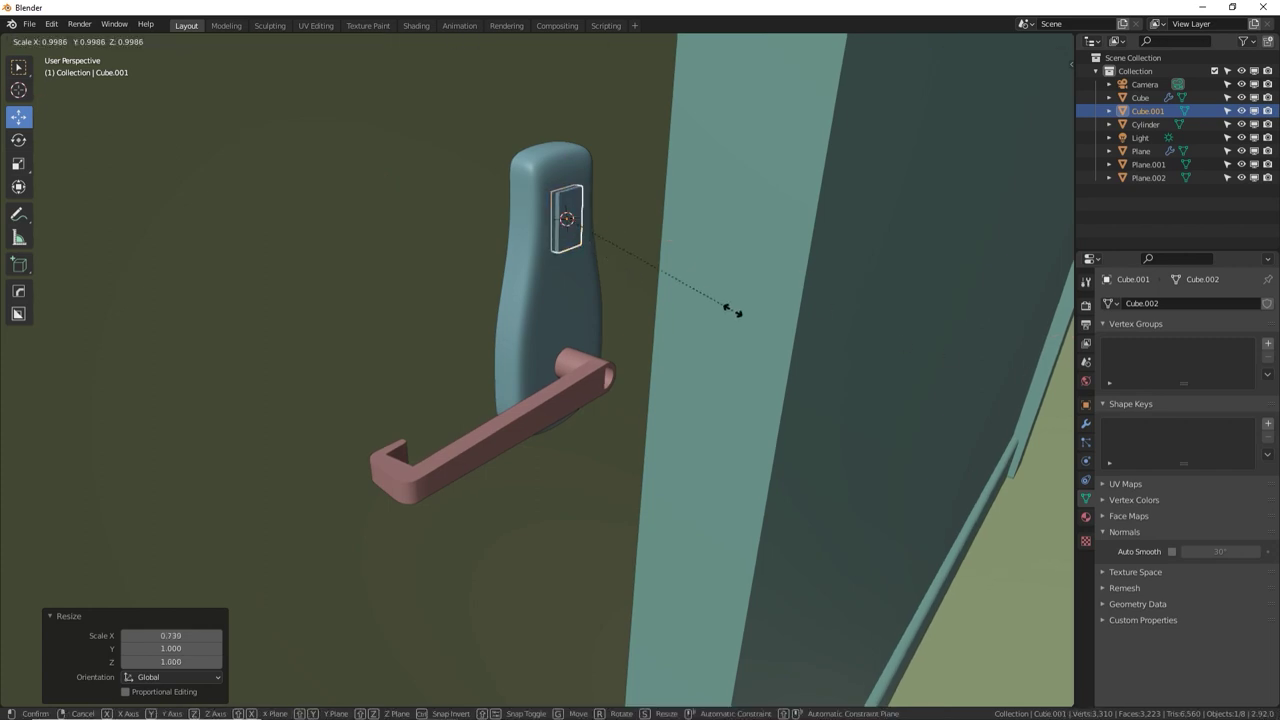
{"action": "left_click", "coordinate": [742, 323]}
Scale the backplate, the small block and the lever up together to about 1.42 times their size
{"action": "middle_click_drag", "start_coordinate": [893, 407], "coordinate": [665, 331]}
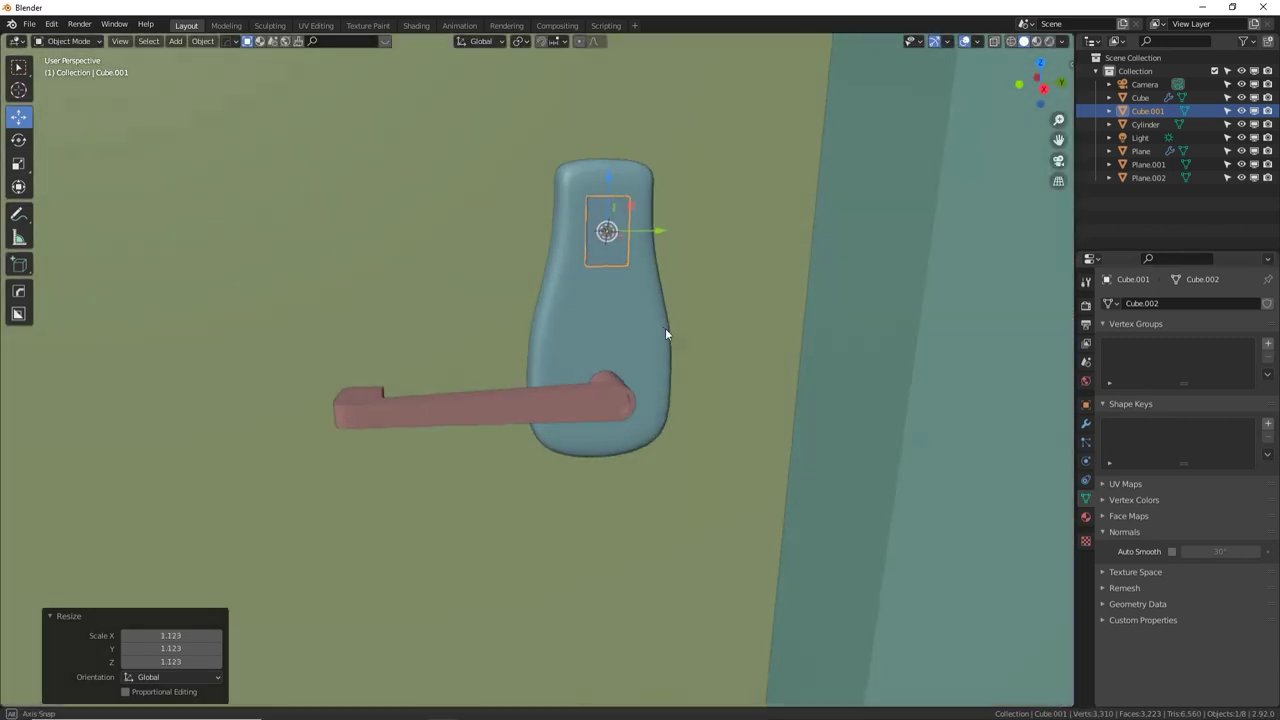
{"action": "scroll", "coordinate": [668, 330], "scroll_direction": "down", "scroll_amount": 4}
{"action": "scroll", "coordinate": [668, 330], "scroll_direction": "down", "scroll_amount": 6}
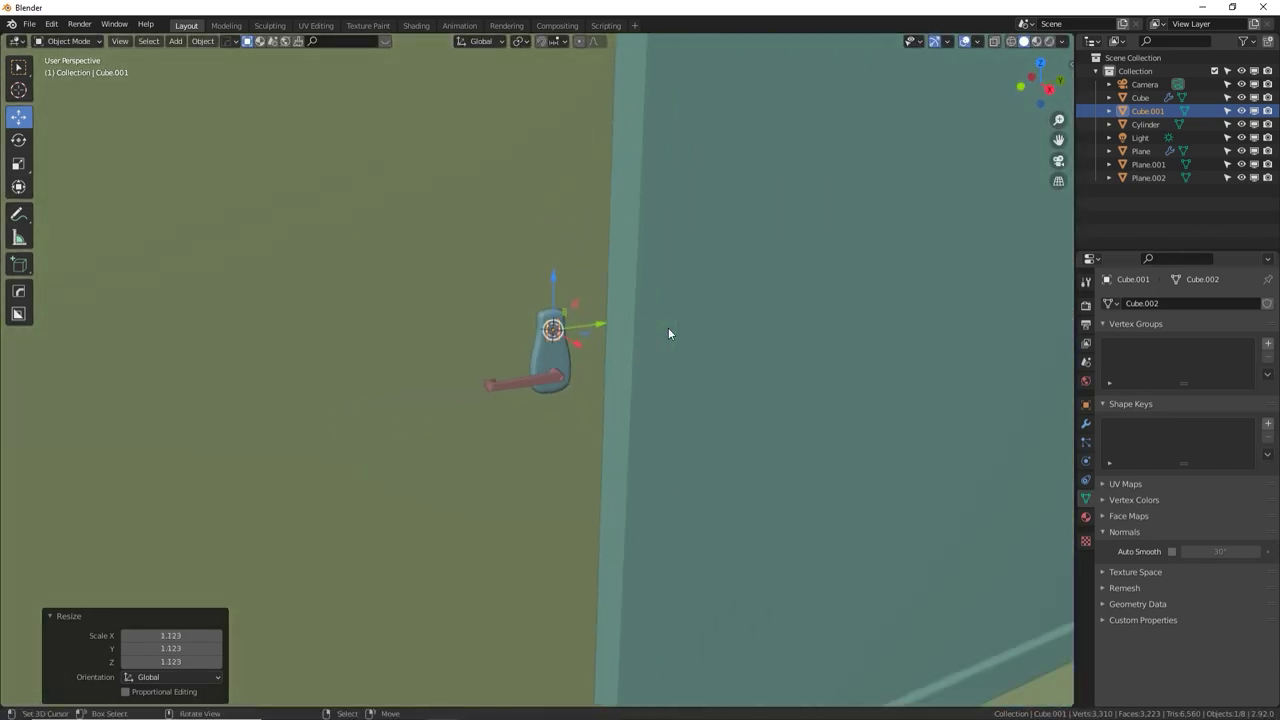
{"action": "middle_click_drag", "start_coordinate": [668, 327], "coordinate": [538, 358]}
{"action": "left_click", "coordinate": [539, 360]}
{"action": "left_click", "coordinate": [541, 364], "text": "shift"}
{"action": "left_click", "coordinate": [543, 368], "text": "shift"}
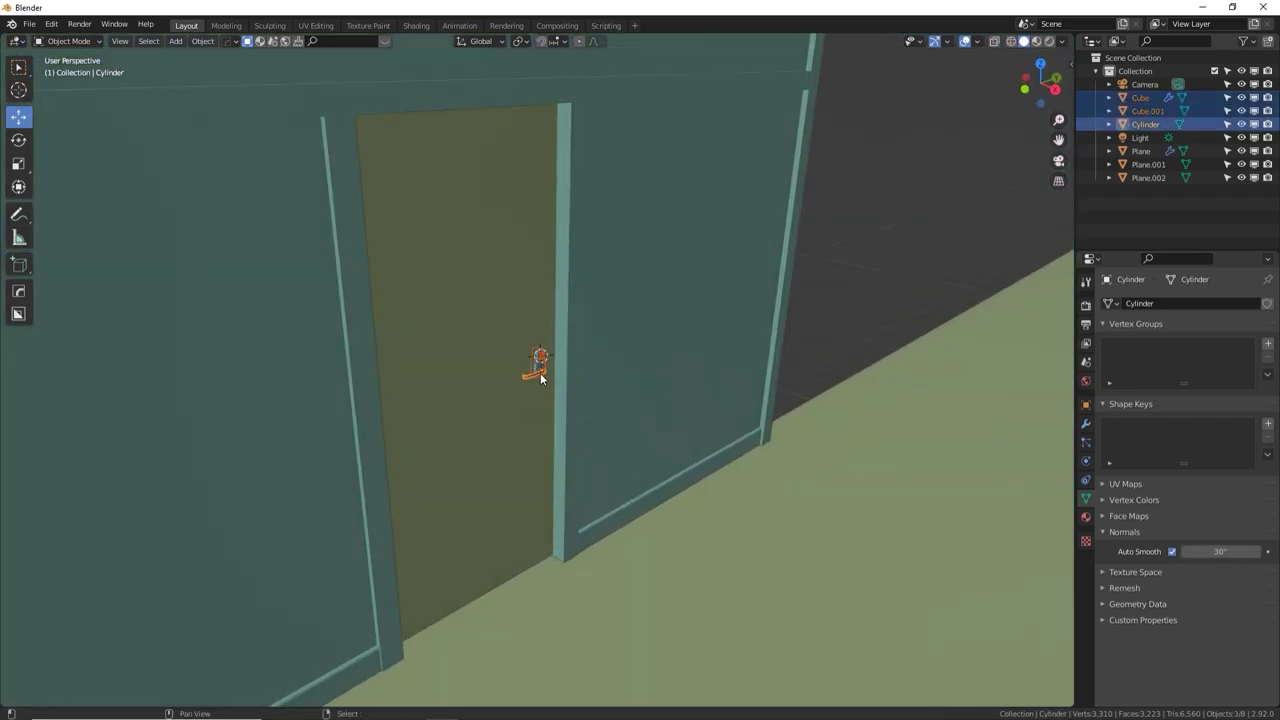
{"action": "key", "text": "s"}
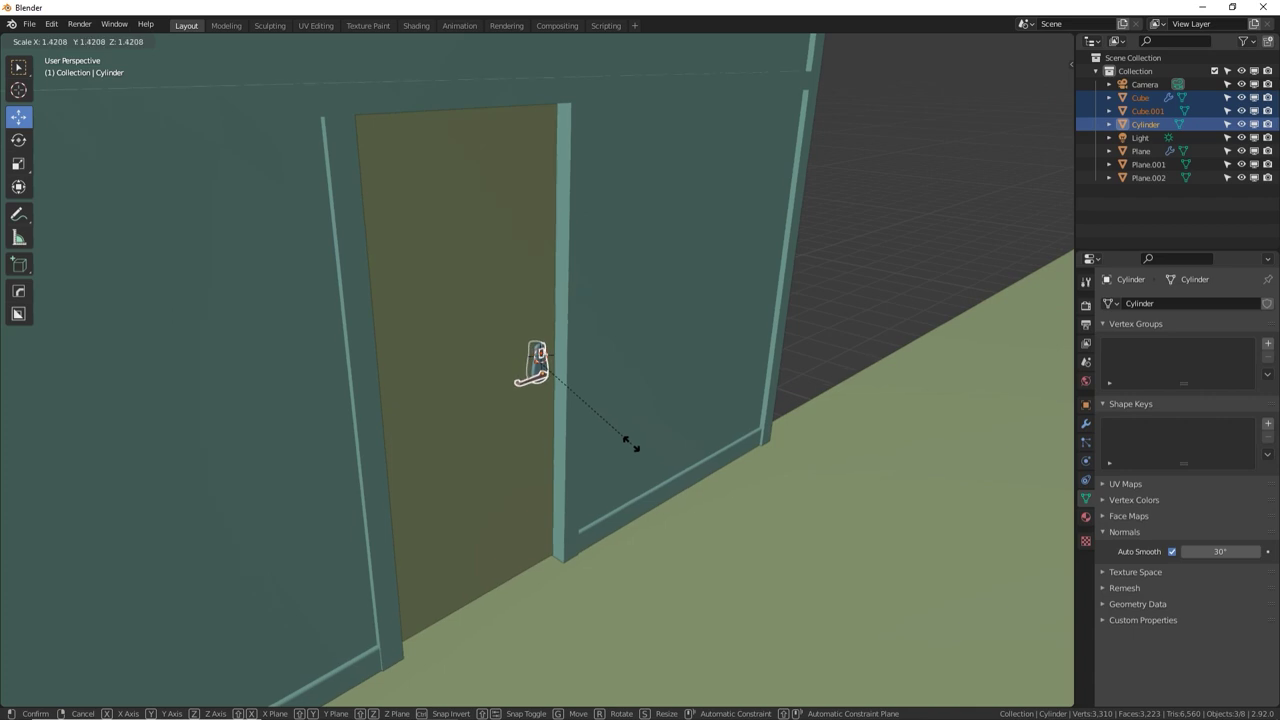
{"action": "left_click", "coordinate": [634, 452]}
Reposition the three handle parts together along X and along Z on the door
{"action": "middle_click_drag", "start_coordinate": [634, 452], "coordinate": [597, 330]}
{"action": "key", "text": "g"}
{"action": "key", "text": "x"}
{"action": "left_click", "coordinate": [592, 393]}
{"action": "key", "text": "g"}
{"action": "key", "text": "z"}
{"action": "left_click", "coordinate": [563, 326]}
Lower the backplate's Subdivision viewport level by one and apply the modifier
{"action": "scroll", "coordinate": [598, 331], "scroll_direction": "down", "scroll_amount": 1}
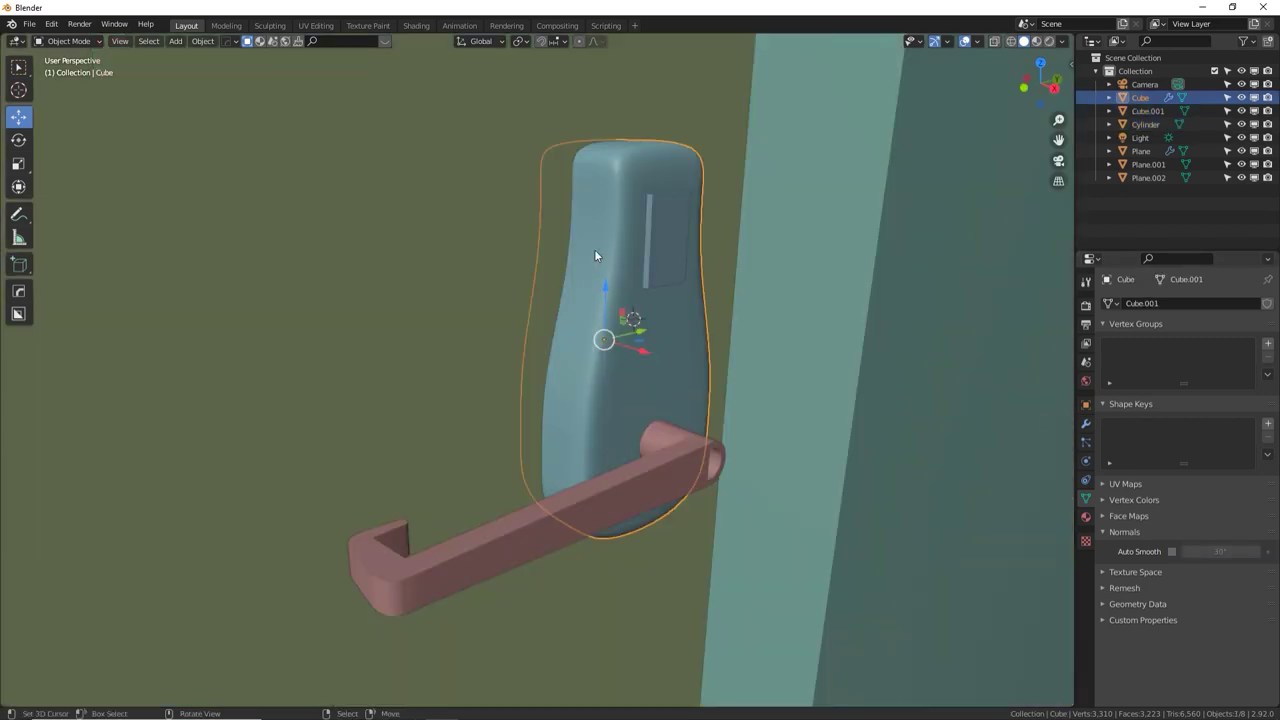
{"action": "left_click", "coordinate": [1086, 423]}
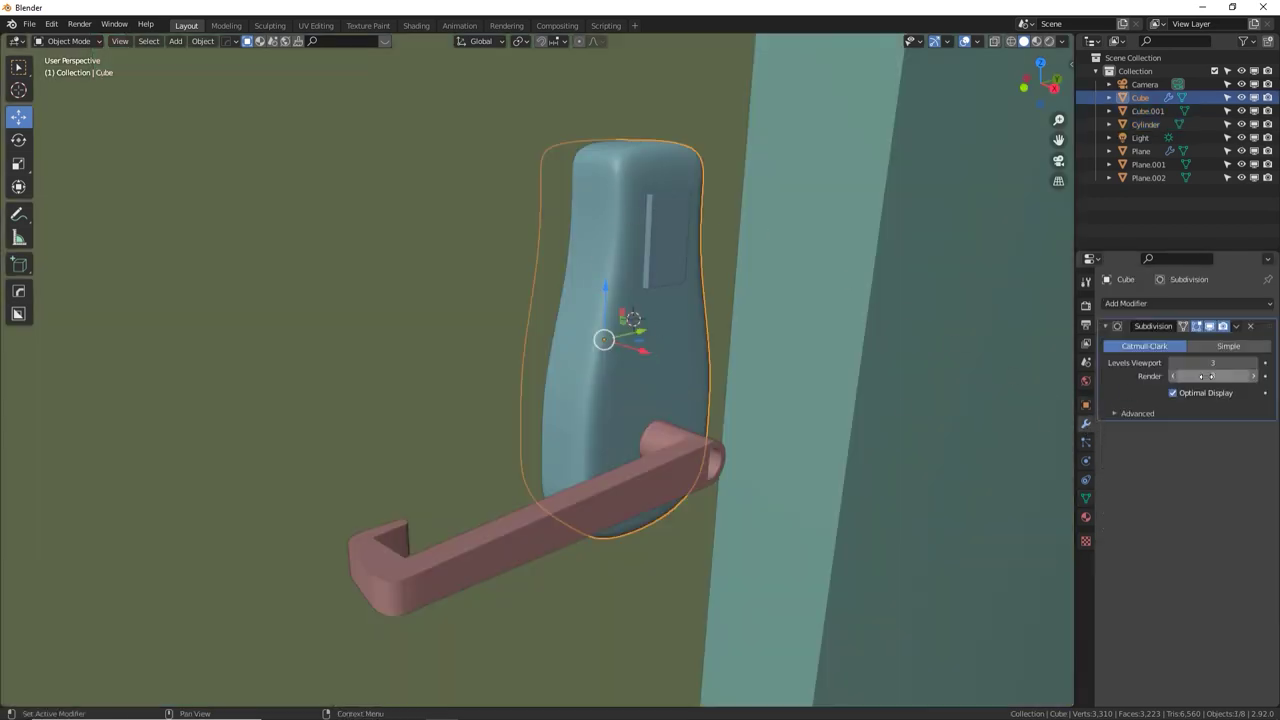
{"action": "left_click", "coordinate": [1173, 366]}
{"action": "left_click", "coordinate": [1237, 326]}
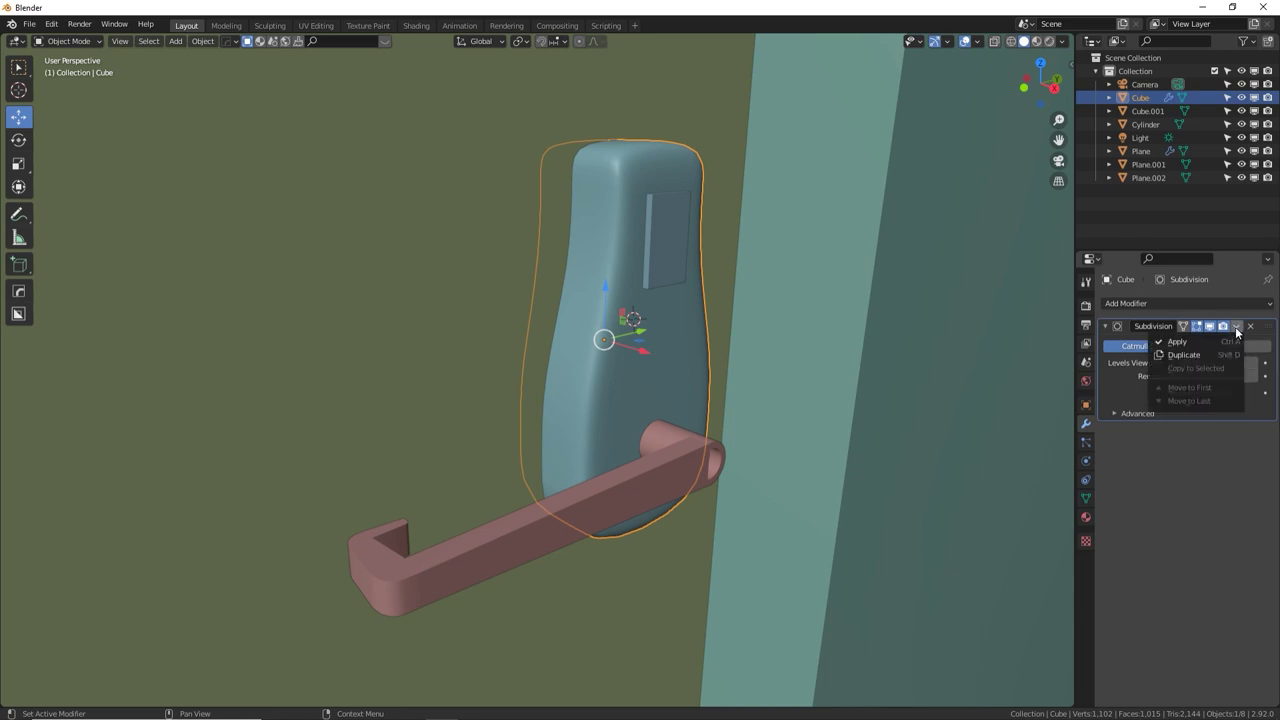
{"action": "left_click", "coordinate": [1173, 343]}
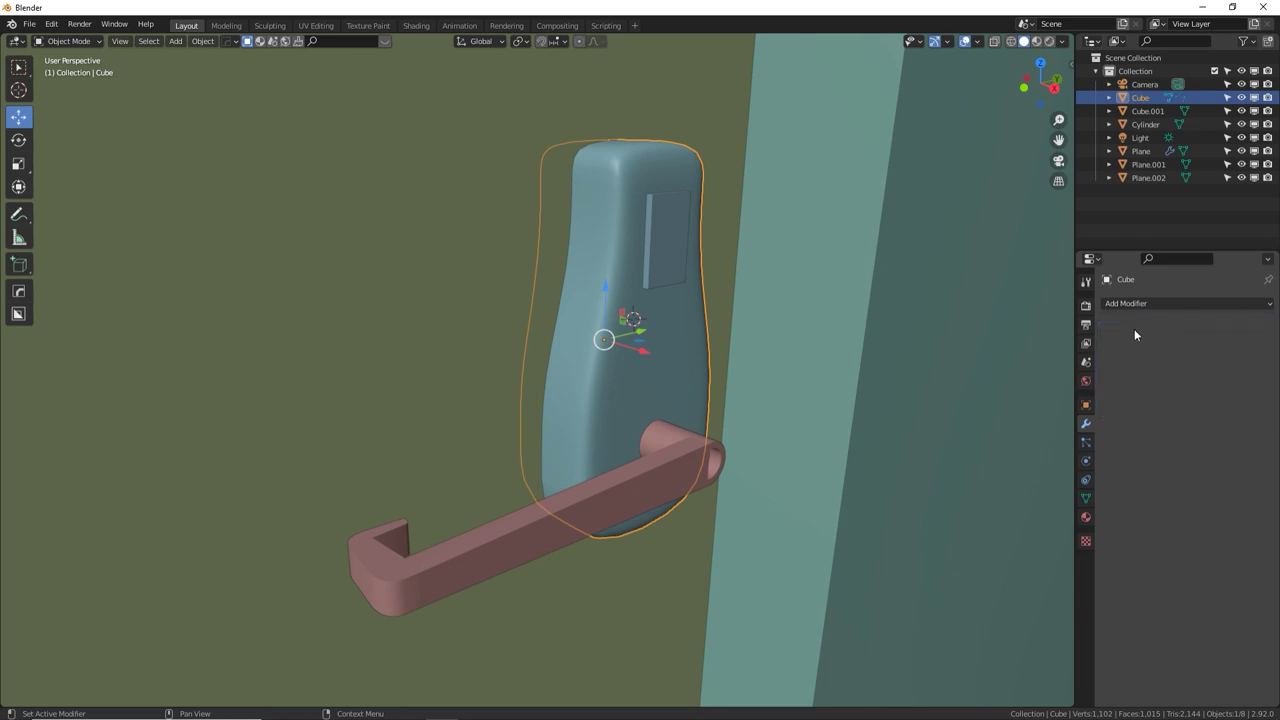
Join the small block and lever into the backplate, and enable Auto Smooth at 30° on the combined handle
{"action": "left_click", "coordinate": [663, 270]}
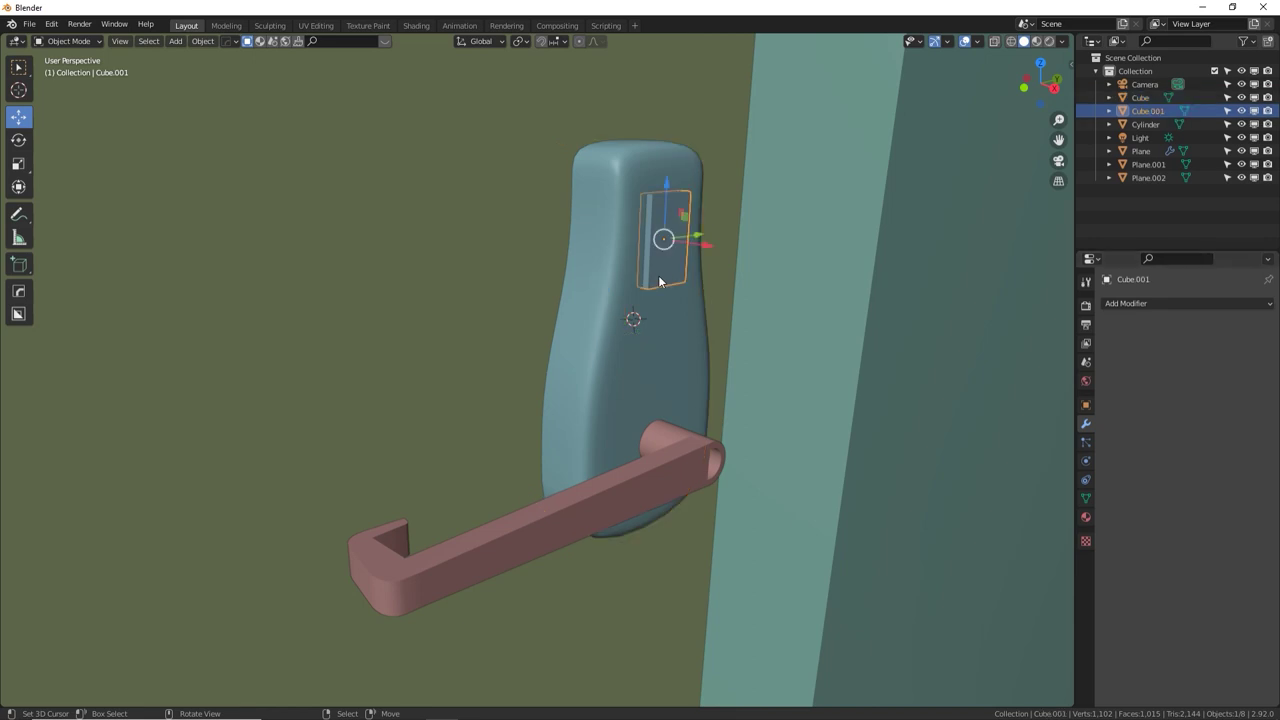
{"action": "left_click", "coordinate": [672, 455], "text": "shift"}
{"action": "left_click", "coordinate": [633, 376], "text": "shift"}
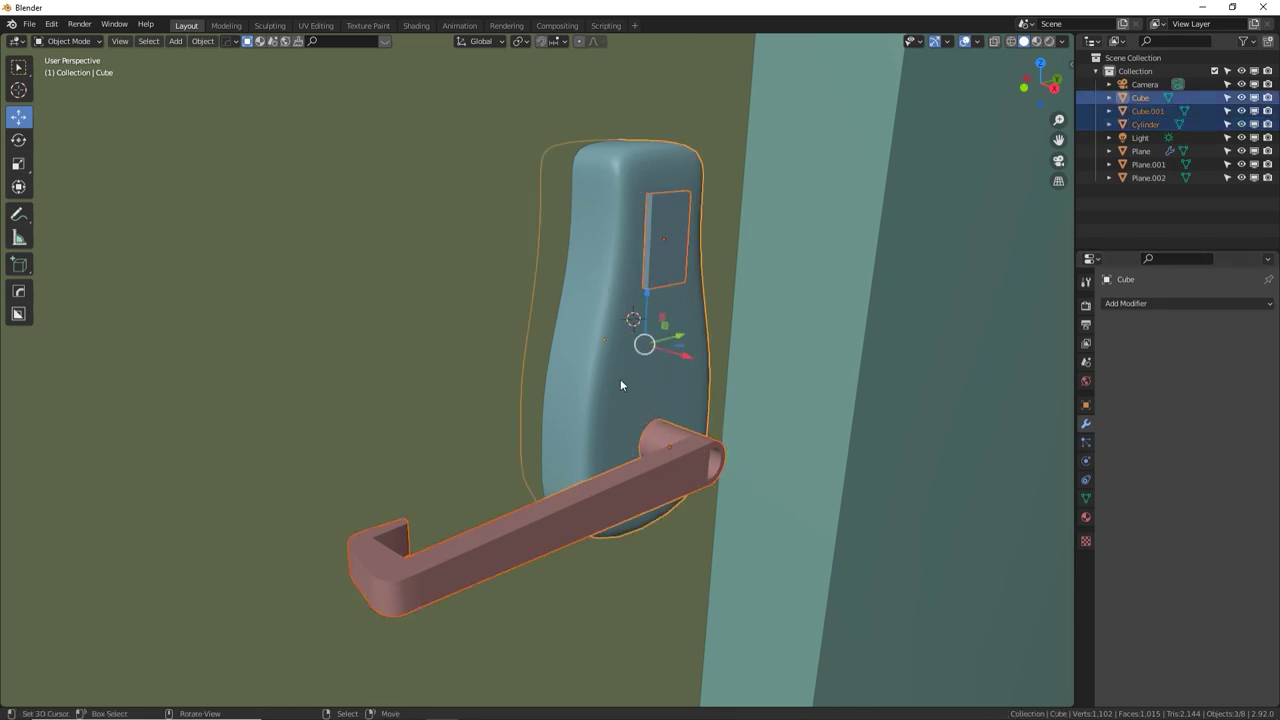
{"action": "key", "text": "ctrl+j"}
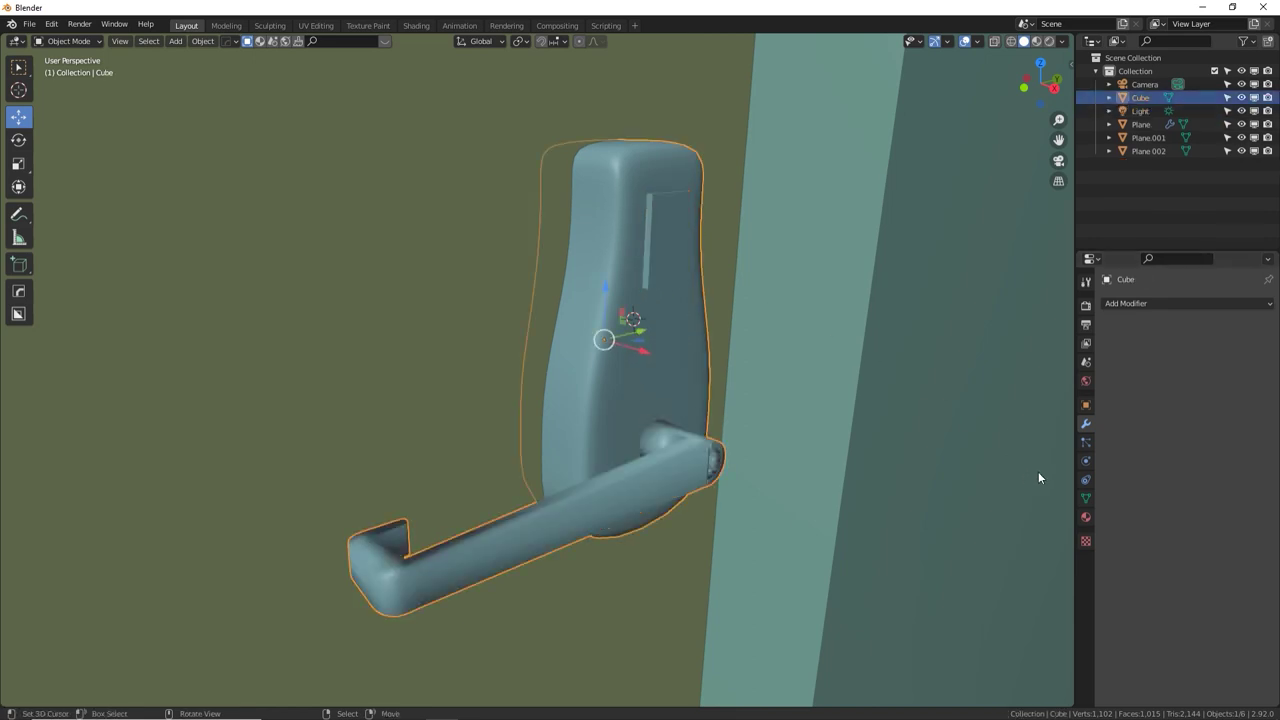
{"action": "left_click", "coordinate": [1084, 495]}
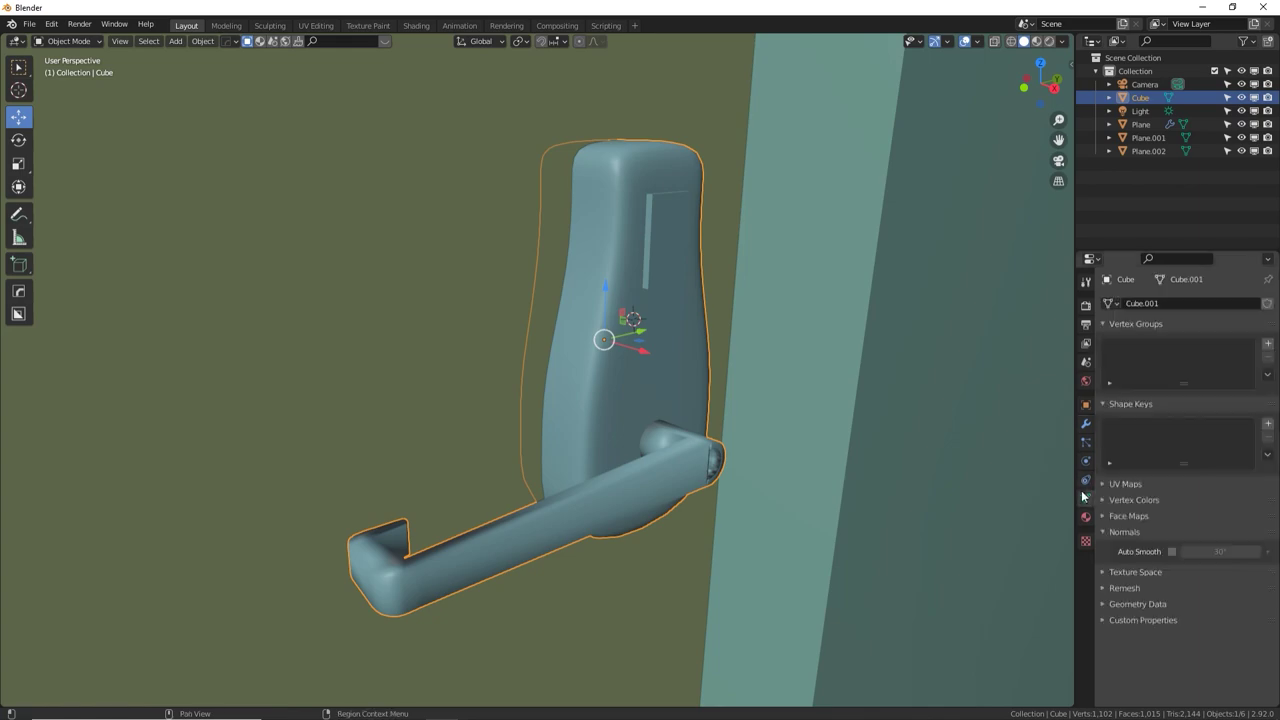
{"action": "left_click", "coordinate": [1172, 551]}
Join the finished handle into the door object
{"action": "mouse_move", "coordinate": [688, 432]}
{"action": "middle_mouse_down"}
{"action": "mouse_move", "coordinate": [612, 456]}
{"action": "mouse_move", "coordinate": [670, 396]}
{"action": "mouse_move", "coordinate": [704, 444]}
{"action": "mouse_move", "coordinate": [680, 429]}
{"action": "middle_mouse_up"}
{"action": "scroll", "coordinate": [680, 429], "scroll_direction": "down", "scroll_amount": 10}
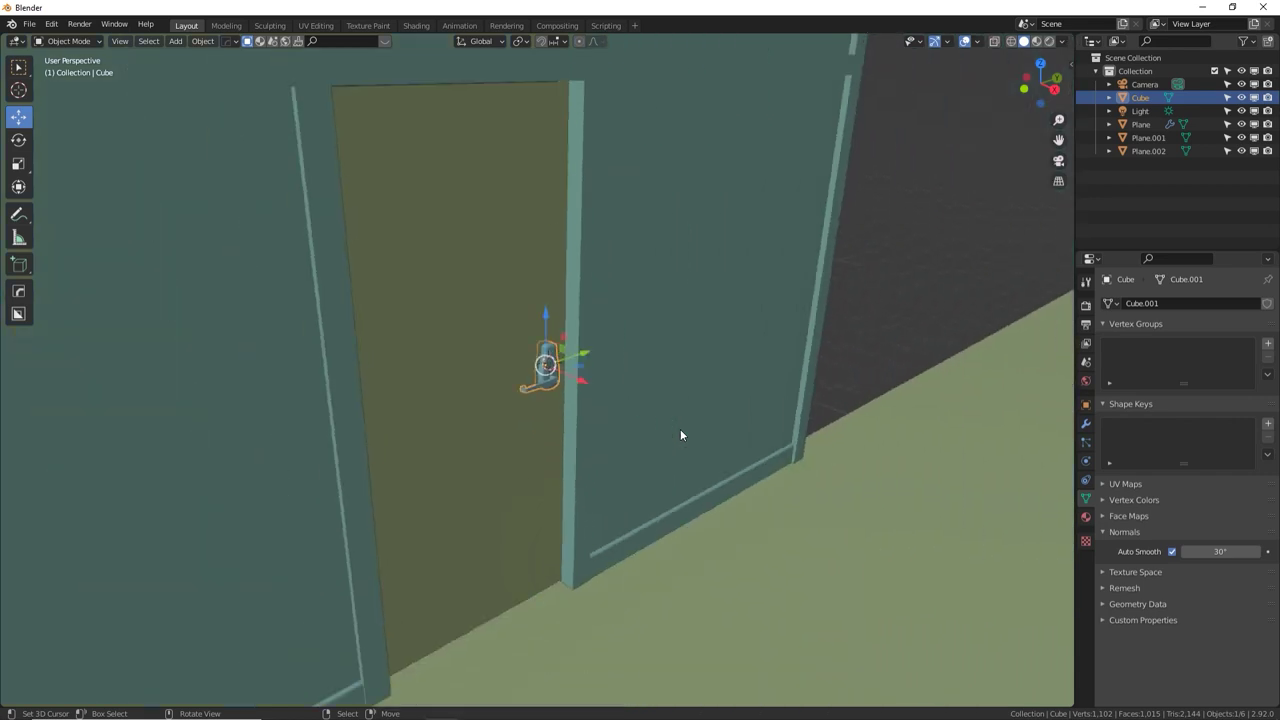
{"action": "middle_click_drag", "start_coordinate": [551, 349], "coordinate": [591, 366], "text": "shift"}
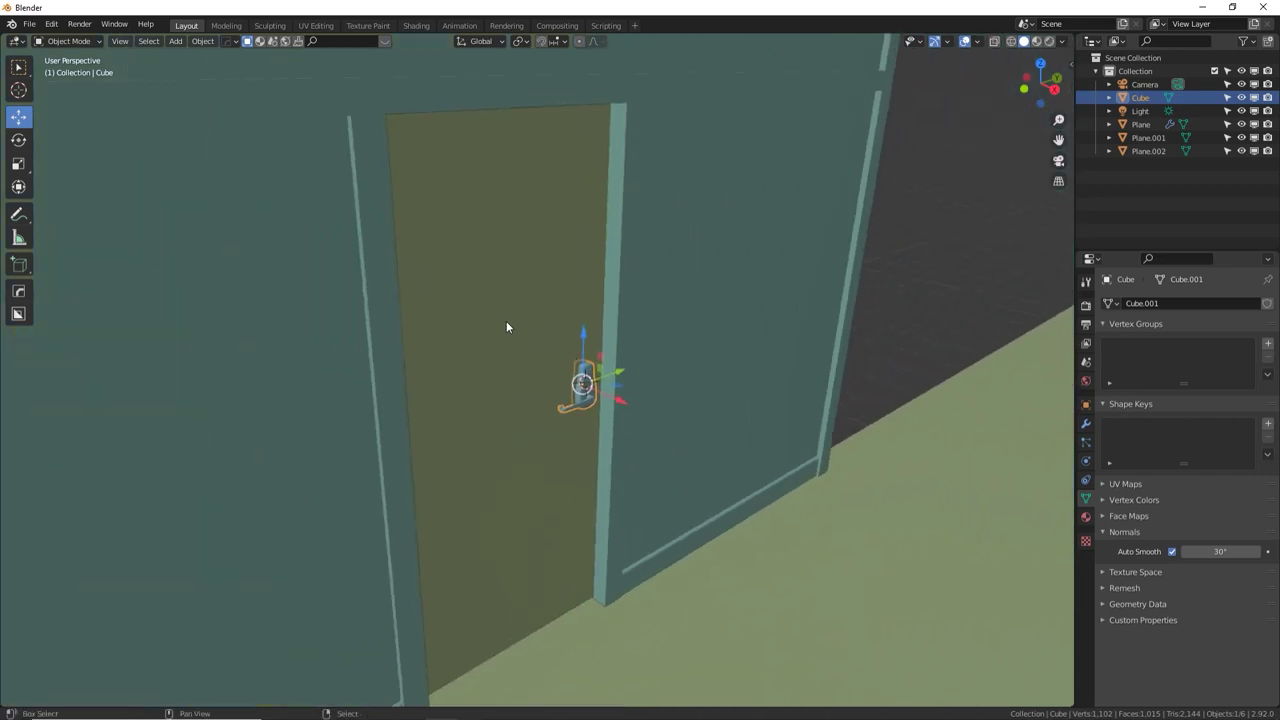
{"action": "left_click", "coordinate": [508, 320], "text": "shift"}
{"action": "key", "text": "ctrl+j"}
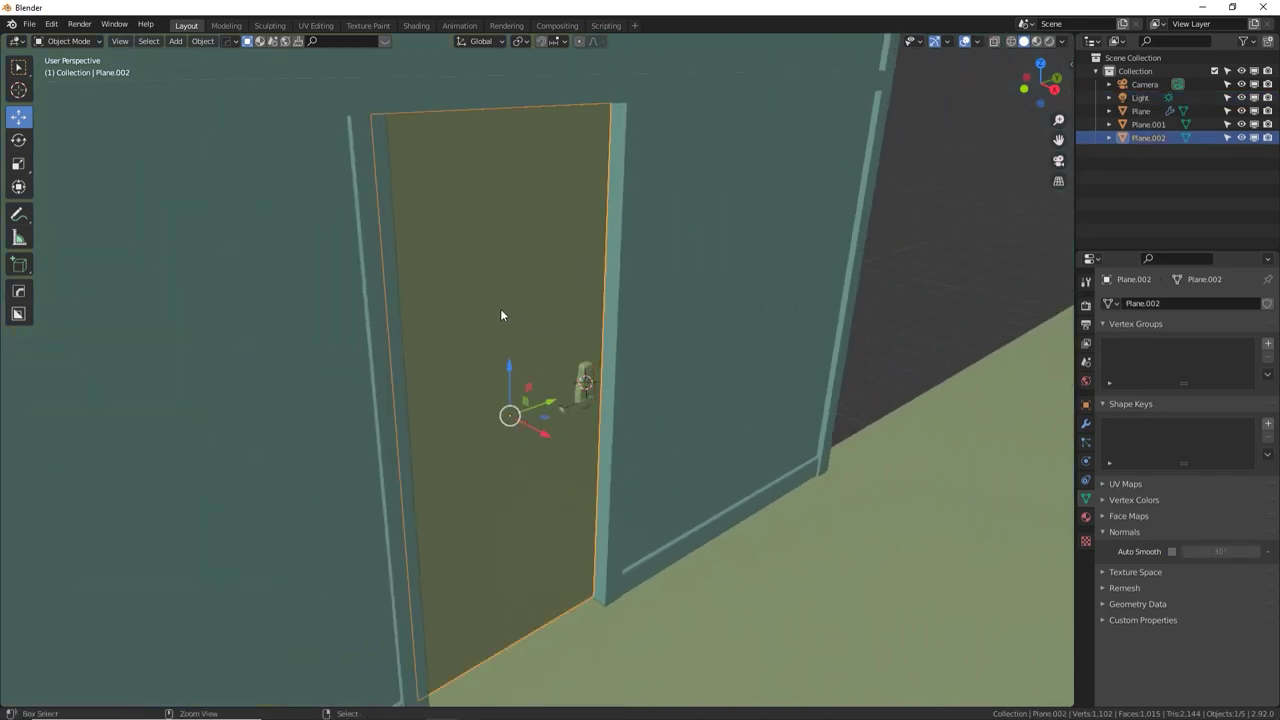
Add a cube on the upper middle of the door and scale it down to 0.062
{"action": "middle_click_drag", "start_coordinate": [502, 315], "coordinate": [503, 248]}
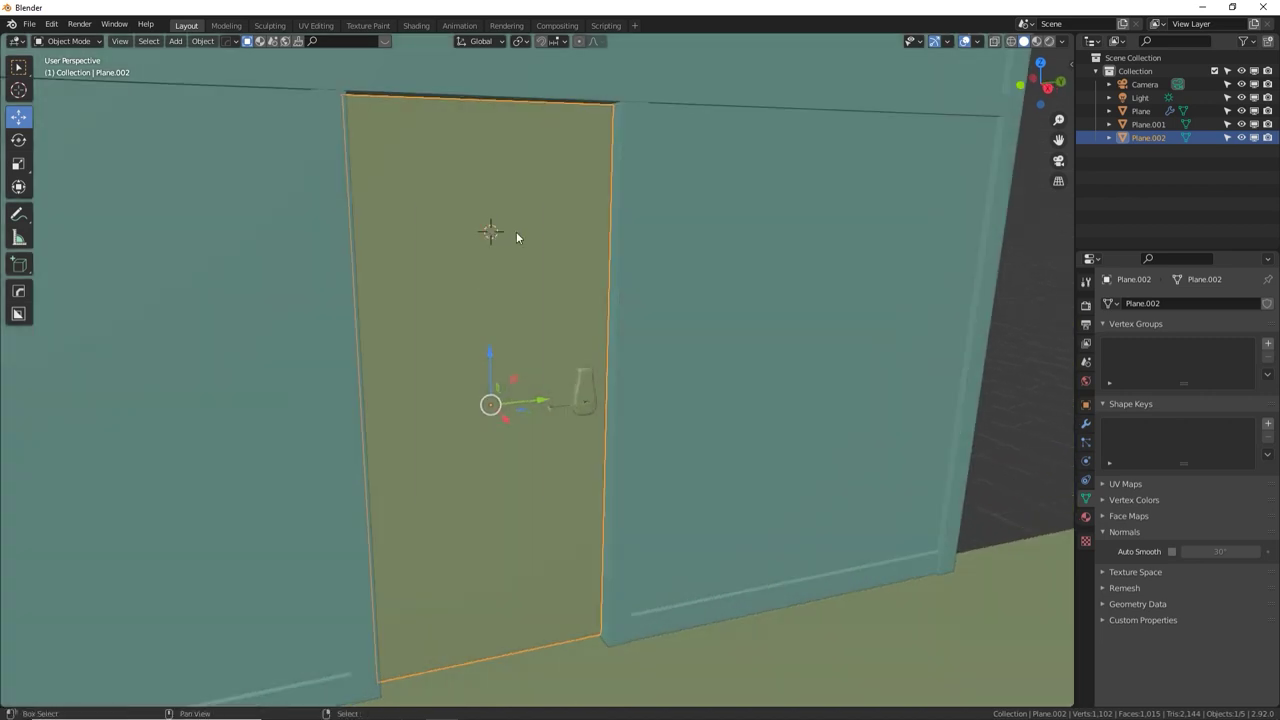
{"action": "key", "text": "shift+a"}
{"action": "mouse_move", "coordinate": [514, 232]}
{"action": "left_click", "coordinate": [571, 245]}
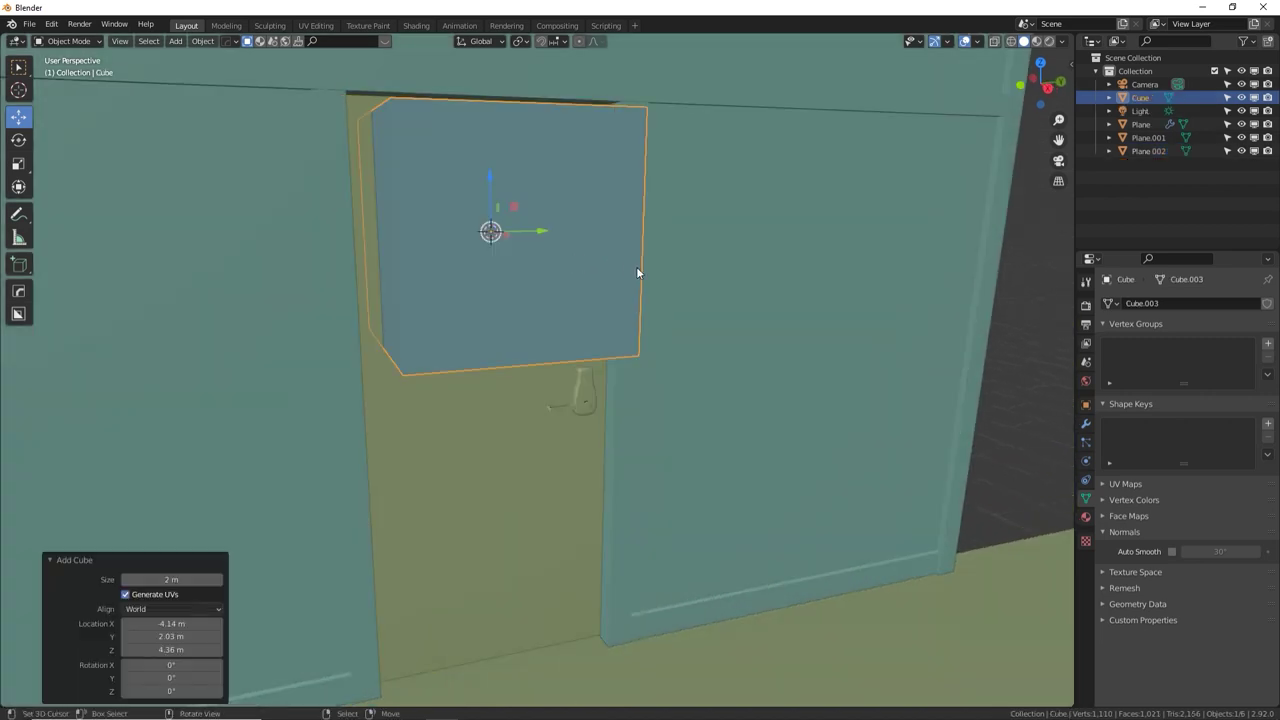
{"action": "middle_click_drag", "start_coordinate": [671, 314], "coordinate": [799, 339]}
{"action": "key", "text": "s"}
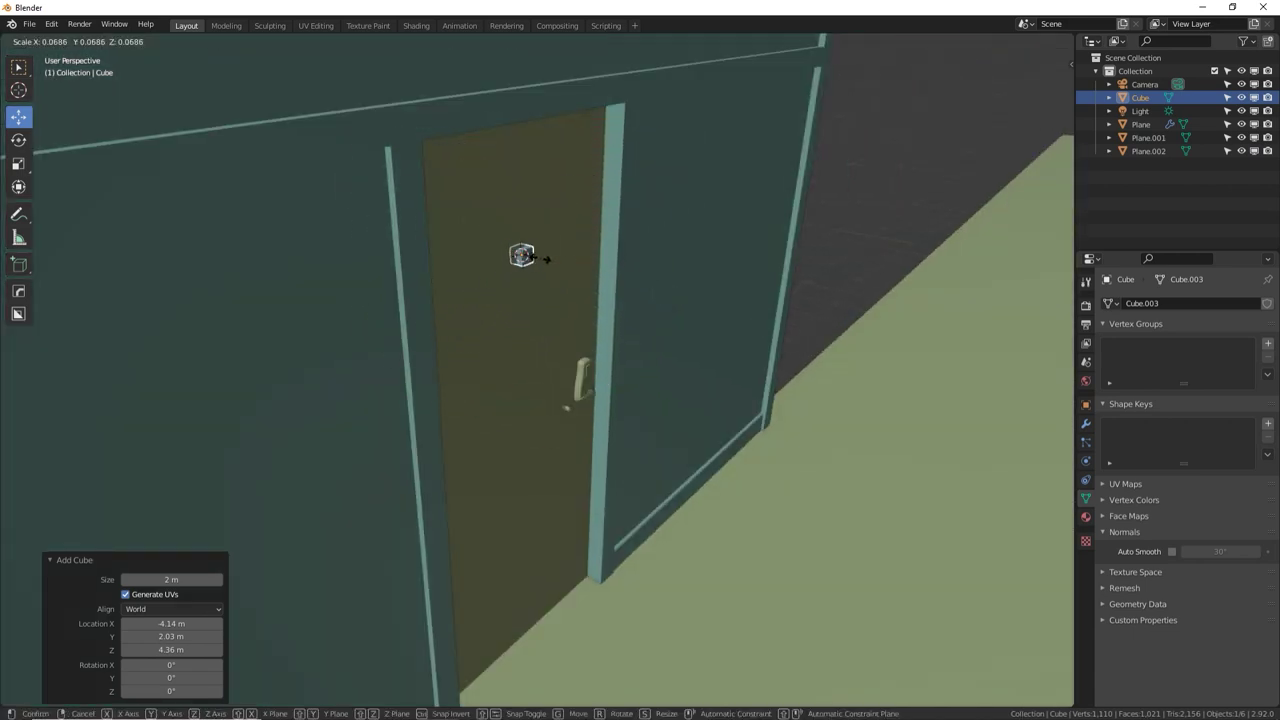
{"action": "left_click", "coordinate": [546, 259]}
Widen the small cube along Y and move it -0.043 m along X so it sinks into the door
{"action": "key", "text": "s"}
{"action": "key", "text": "x"}
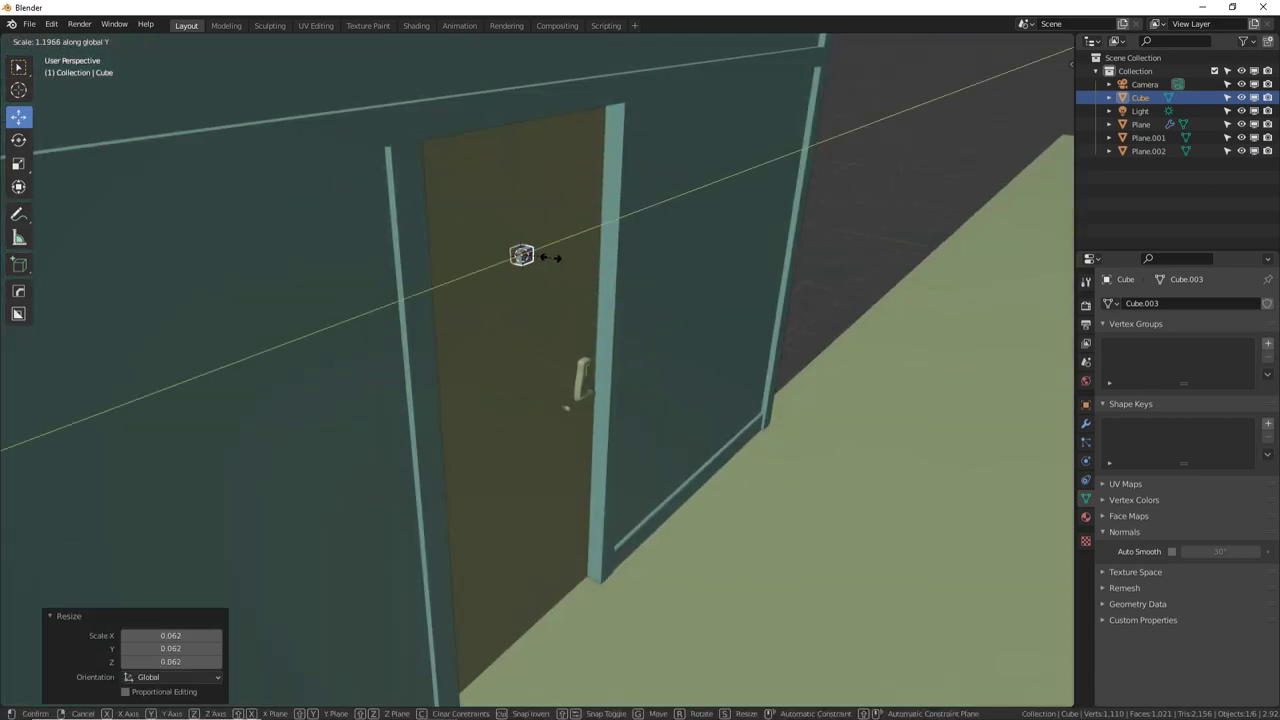
{"action": "left_click", "coordinate": [552, 260]}
{"action": "key", "text": "g"}
{"action": "key", "text": "x"}
{"action": "left_click", "coordinate": [562, 264]}
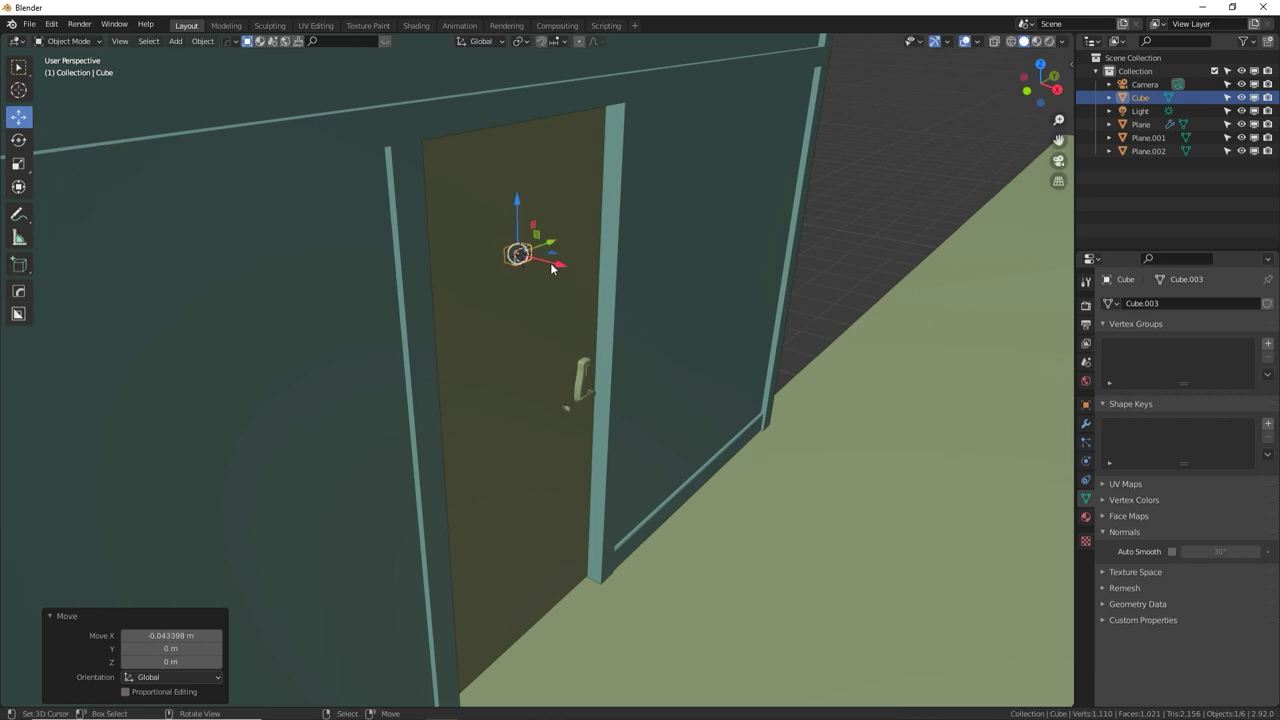
Bevel the edges of the door plate's front face with 4 segments
{"action": "key", "text": "KP_Decimal"}
{"action": "key", "text": "Tab"}
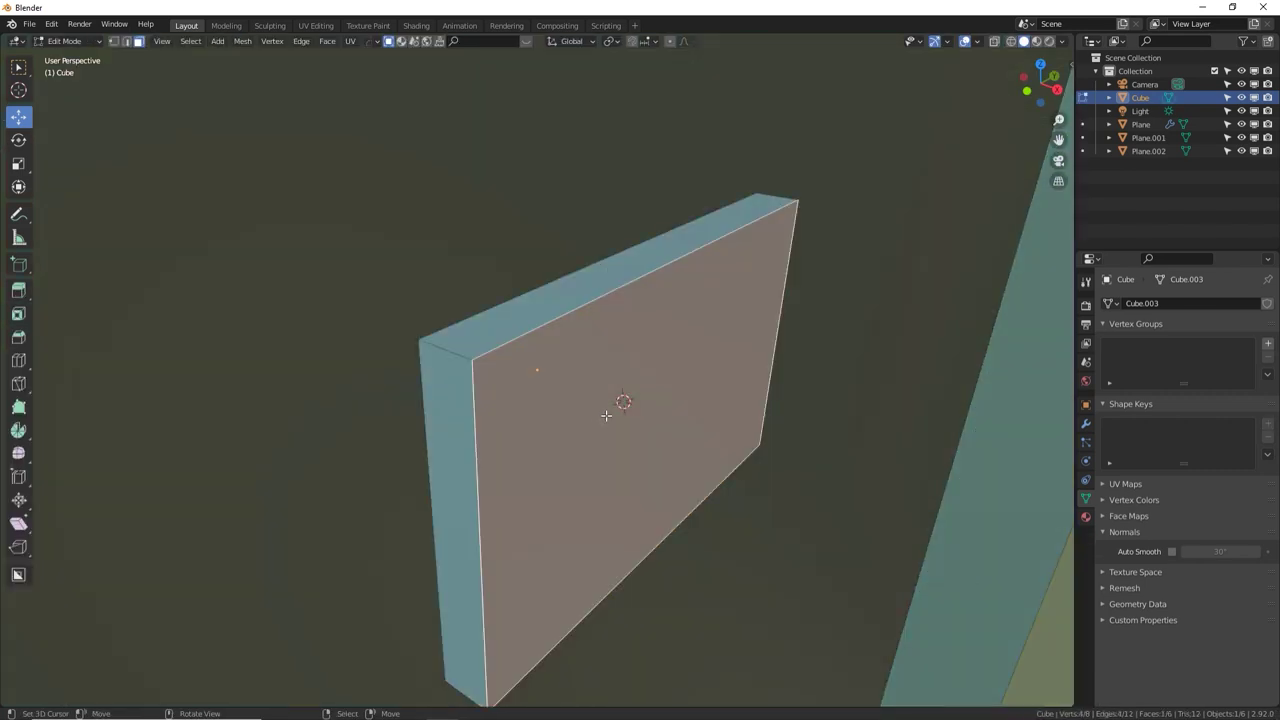
{"action": "key", "text": "ctrl+b"}
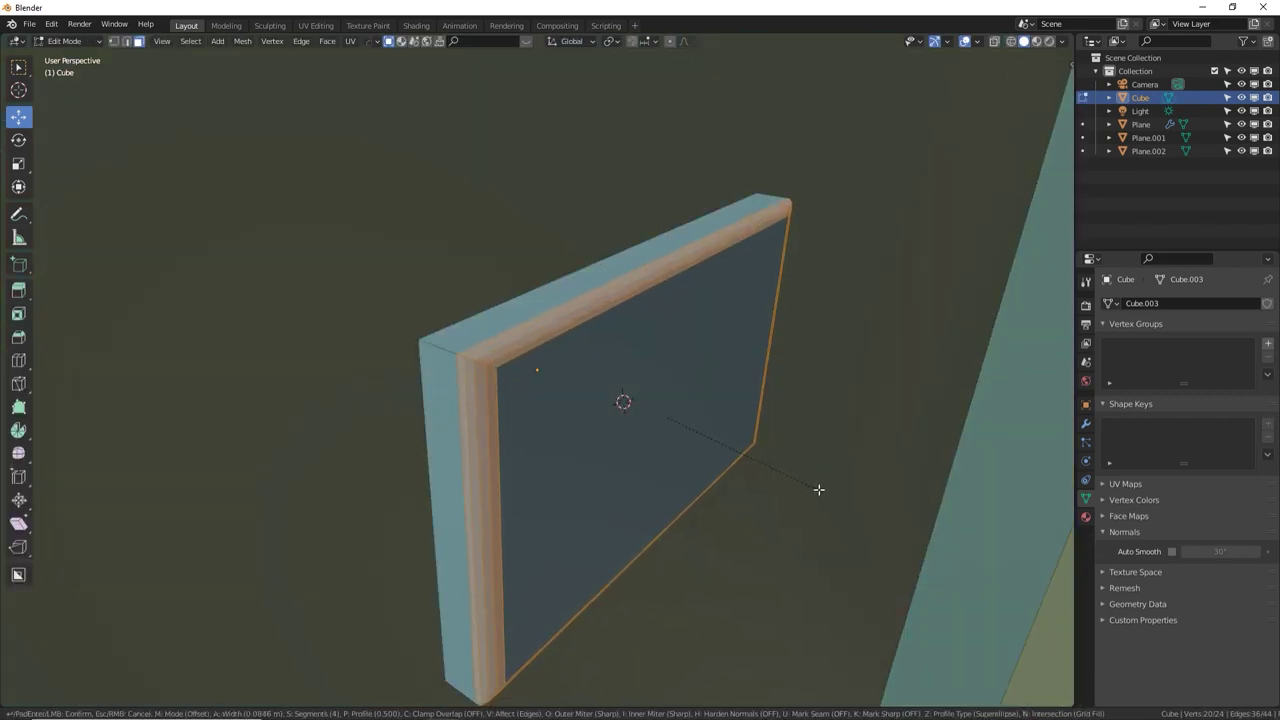
{"action": "left_click", "coordinate": [820, 489]}
{"action": "key", "text": "Tab"}
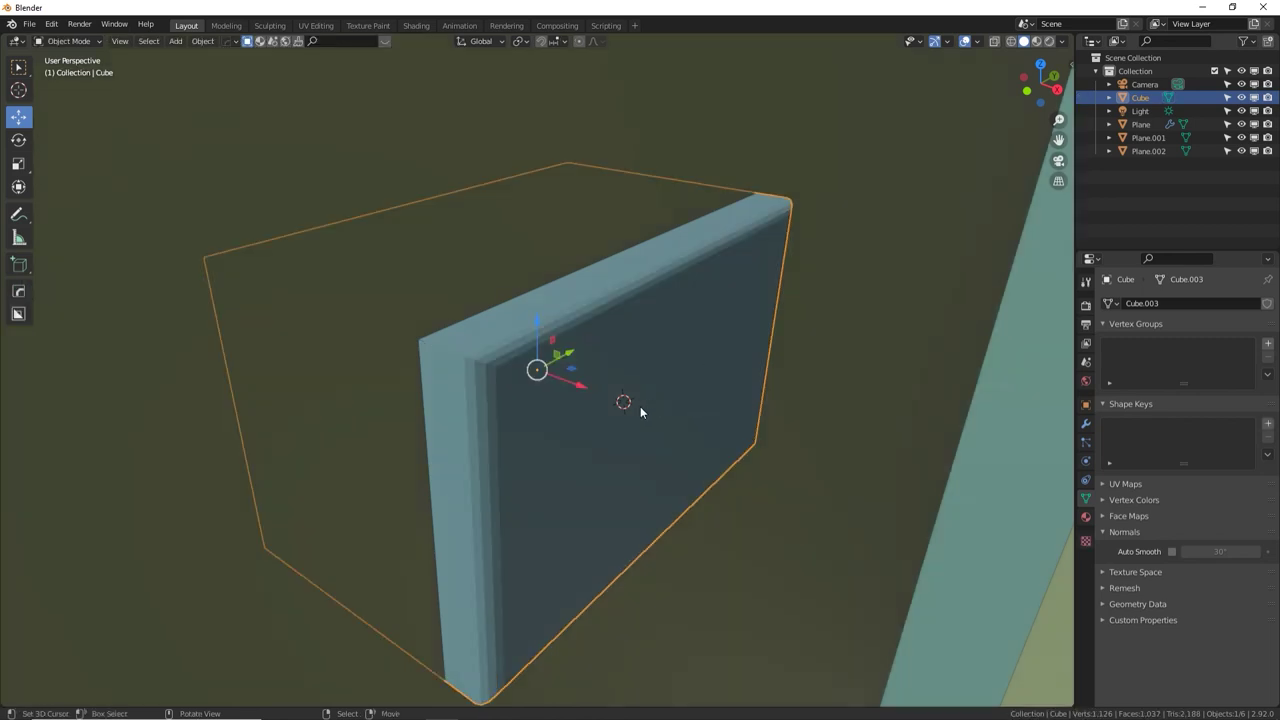
Add a text object at the 3D cursor on the door plate
{"action": "middle_click_drag", "start_coordinate": [640, 411], "coordinate": [716, 351]}
{"action": "key", "text": "shift+a"}
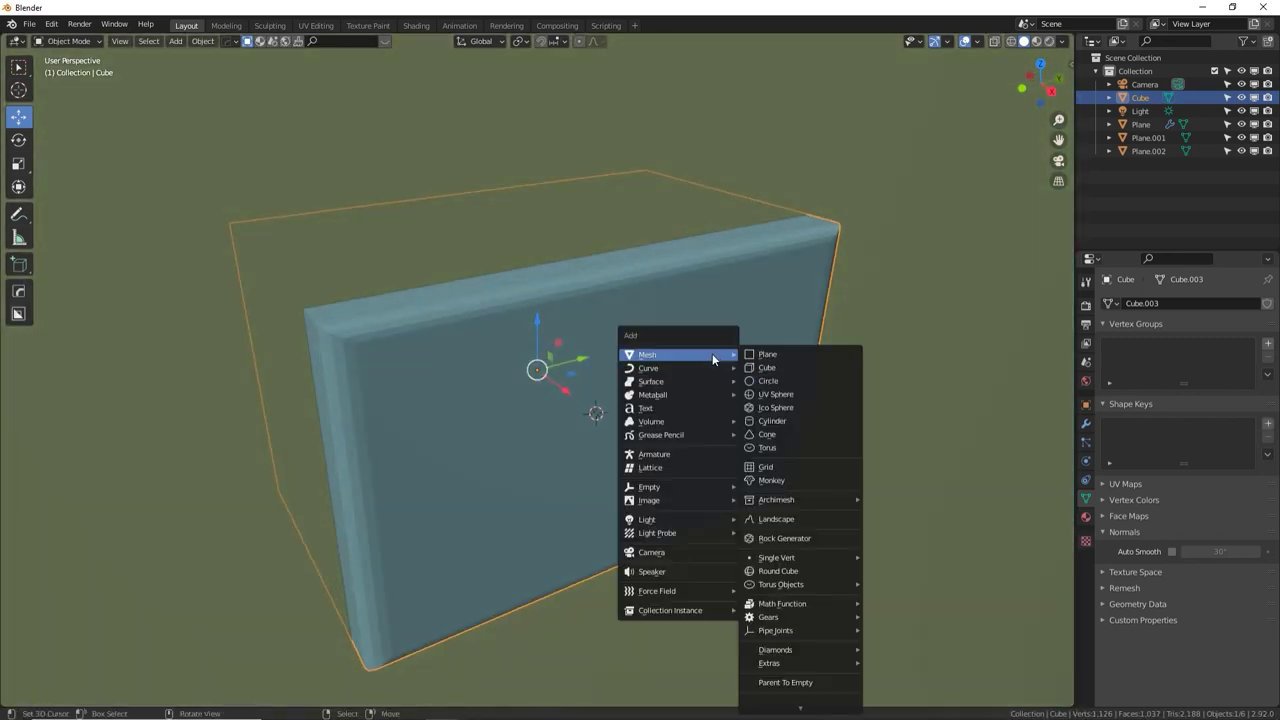
{"action": "left_click", "coordinate": [712, 408]}
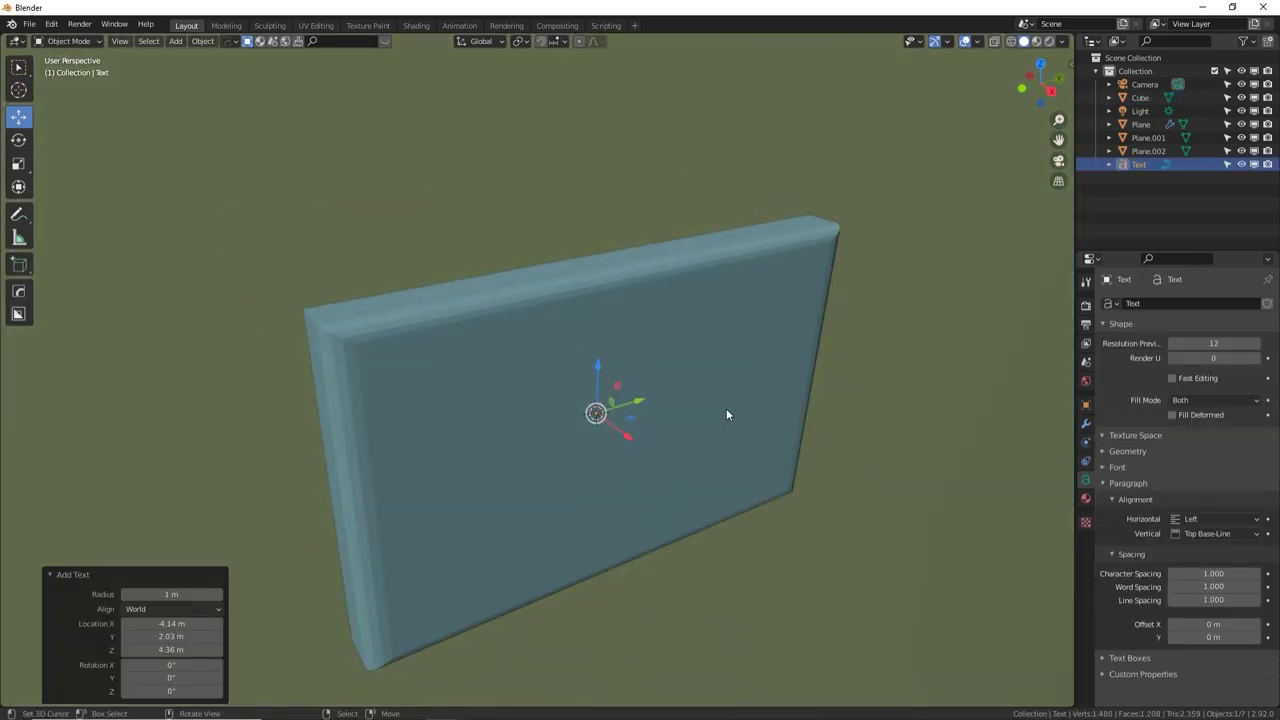
Scale the new text object down uniformly to 0.144 and again to 0.518 so it suits the door plate
{"action": "scroll", "coordinate": [773, 396], "scroll_direction": "down", "scroll_amount": 6}
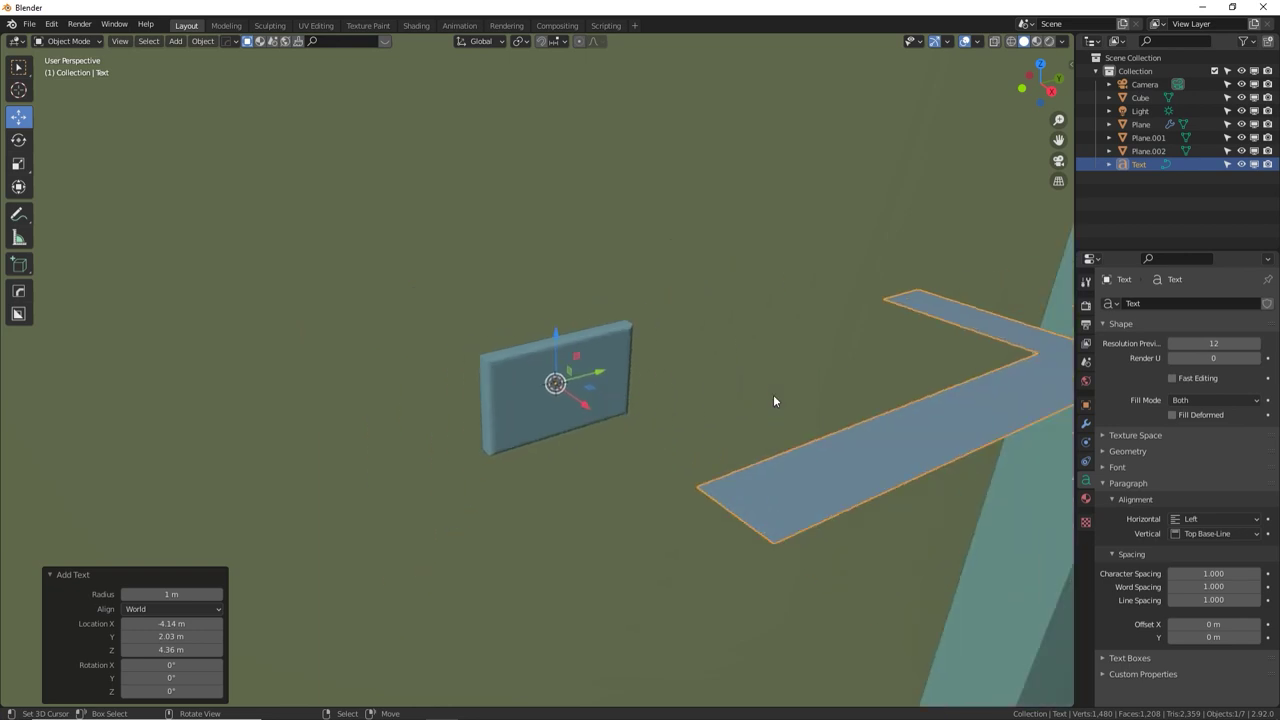
{"action": "key", "text": "s"}
{"action": "left_click", "coordinate": [592, 366]}
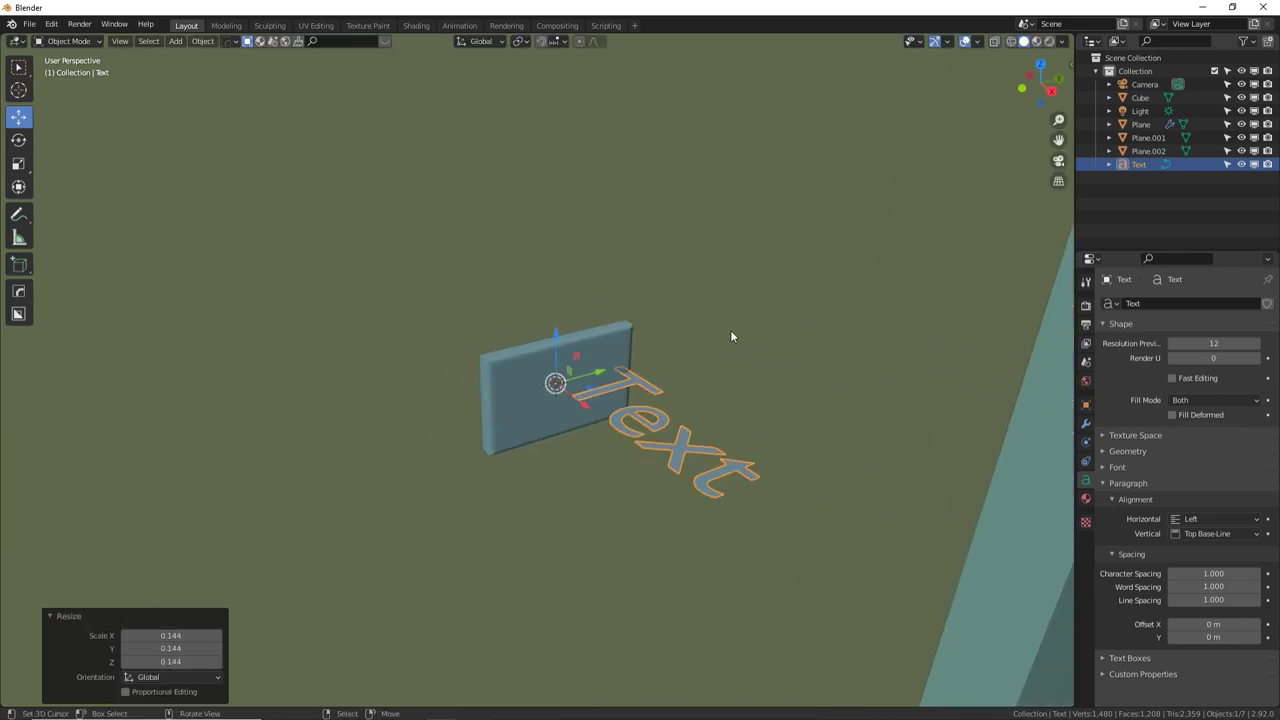
{"action": "key", "text": "s"}
{"action": "left_click", "coordinate": [648, 341]}
Rotate the text 90° about the Y axis and 90° about the X axis to stand it parallel to the plate
{"action": "key", "text": "r"}
{"action": "key", "text": "y"}
{"action": "key", "text": "9"}
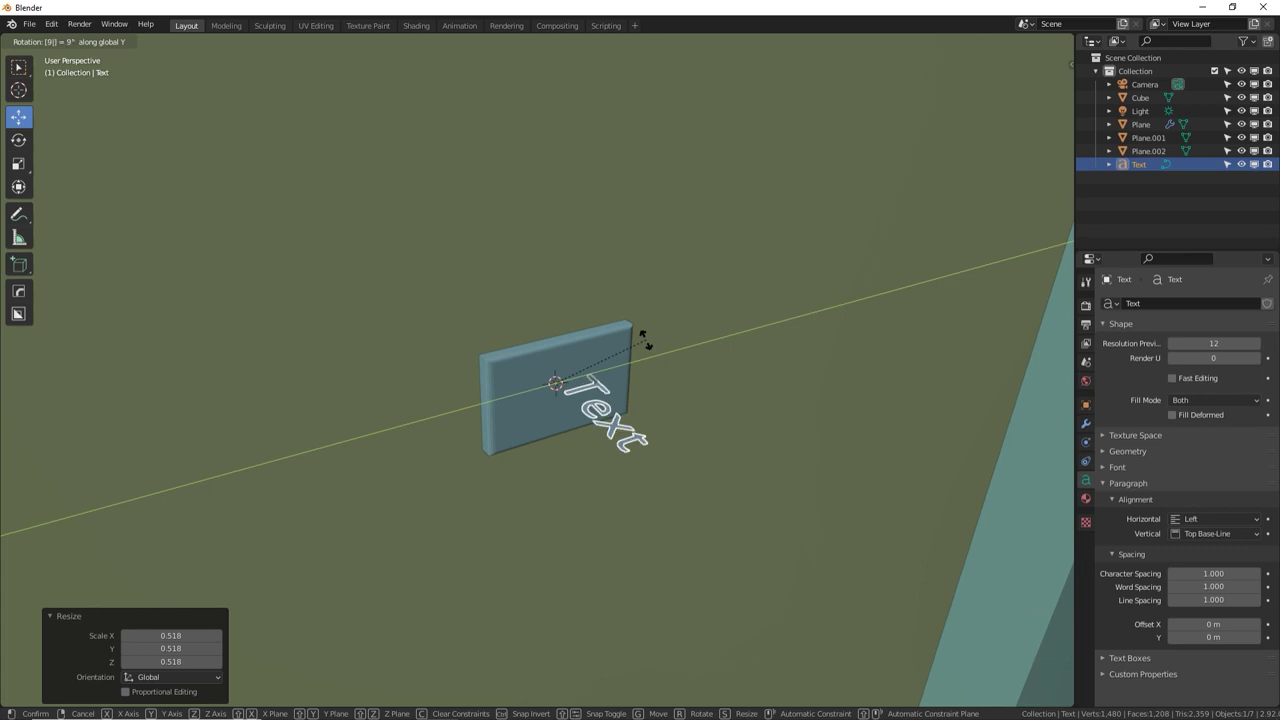
{"action": "key", "text": "0"}
{"action": "key", "text": "Return"}
{"action": "key", "text": "r"}
{"action": "key", "text": "x"}
{"action": "key", "text": "9"}
{"action": "key", "text": "0"}
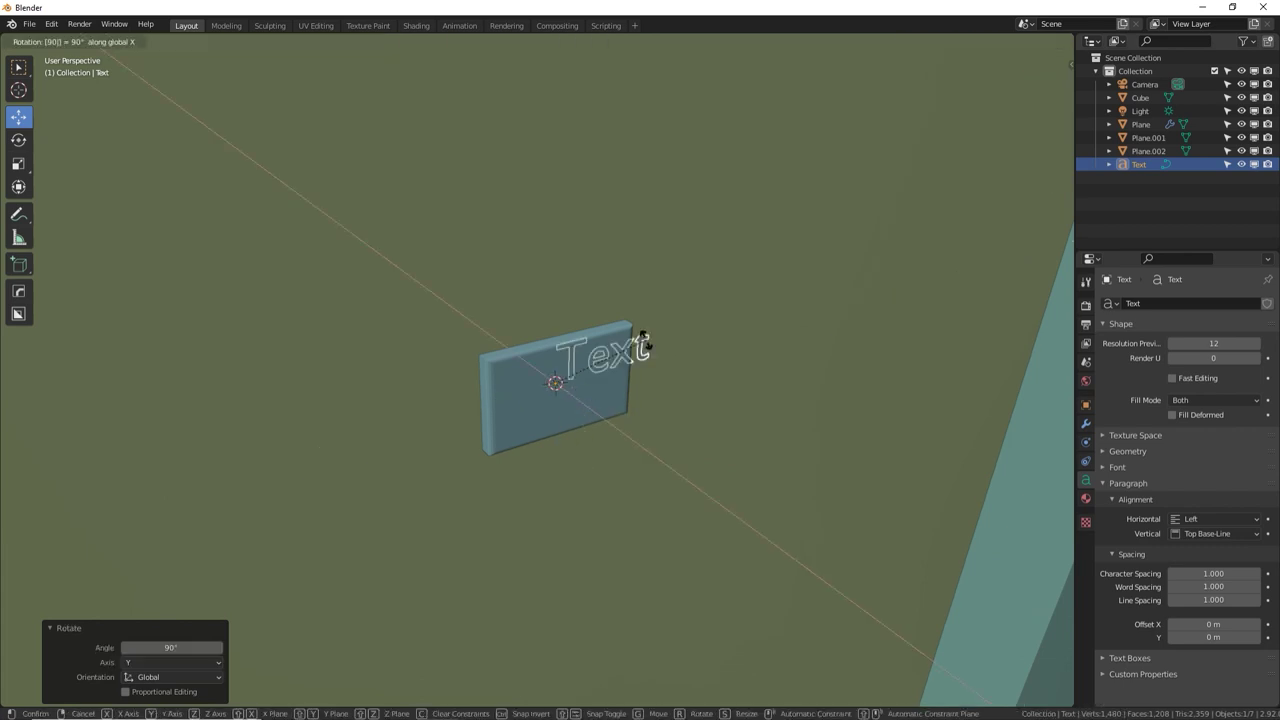
{"action": "key", "text": "Return"}
Move the text along Y and about -0.021 m along Z, finishing with -0.018 m along Y, to centre it on the plate
{"action": "left_click_drag", "start_coordinate": [600, 372], "coordinate": [557, 384]}
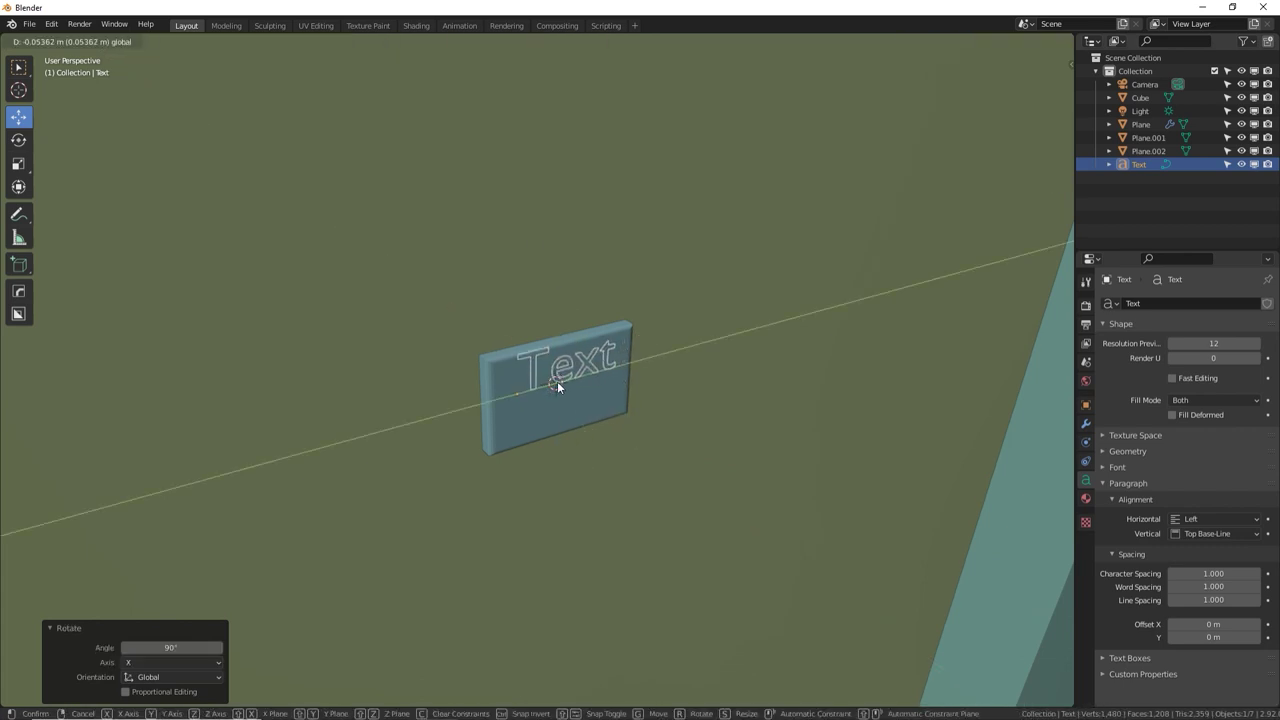
{"action": "middle_click_drag", "start_coordinate": [557, 384], "coordinate": [523, 364]}
{"action": "left_click_drag", "start_coordinate": [495, 330], "coordinate": [495, 351]}
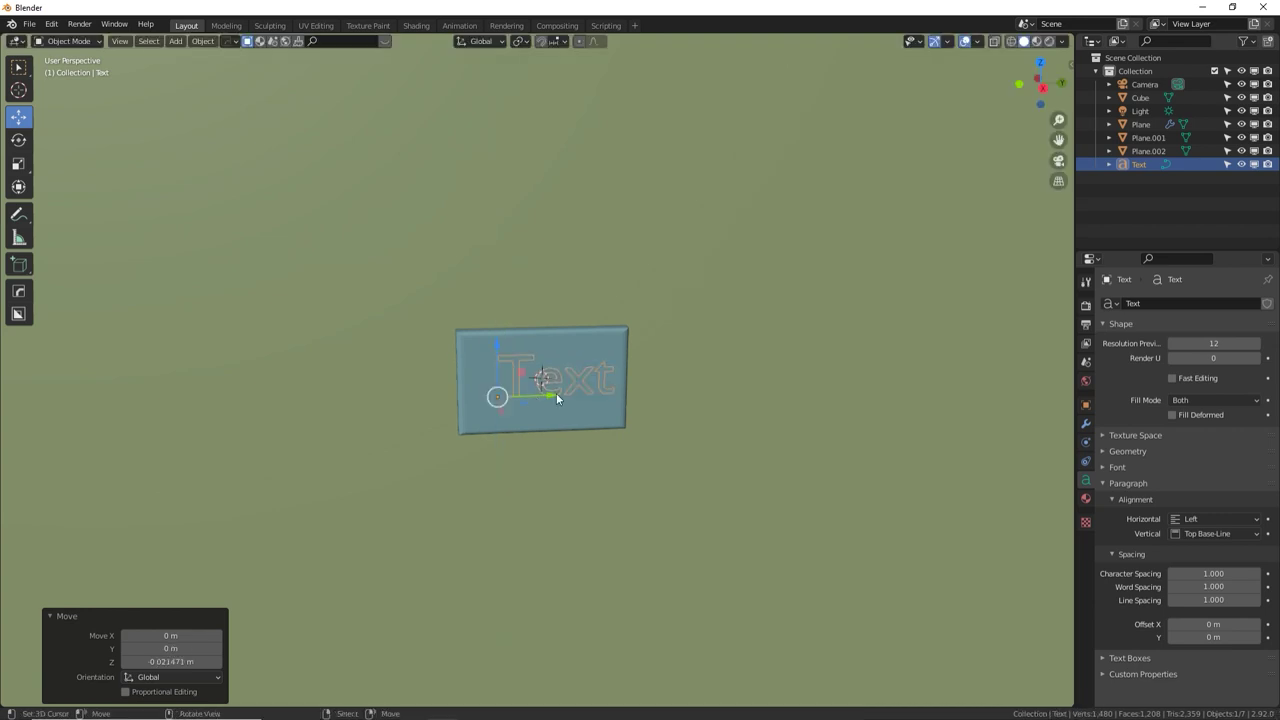
{"action": "left_click_drag", "start_coordinate": [556, 394], "coordinate": [539, 392]}
{"action": "middle_click_drag", "start_coordinate": [545, 395], "coordinate": [1086, 458]}
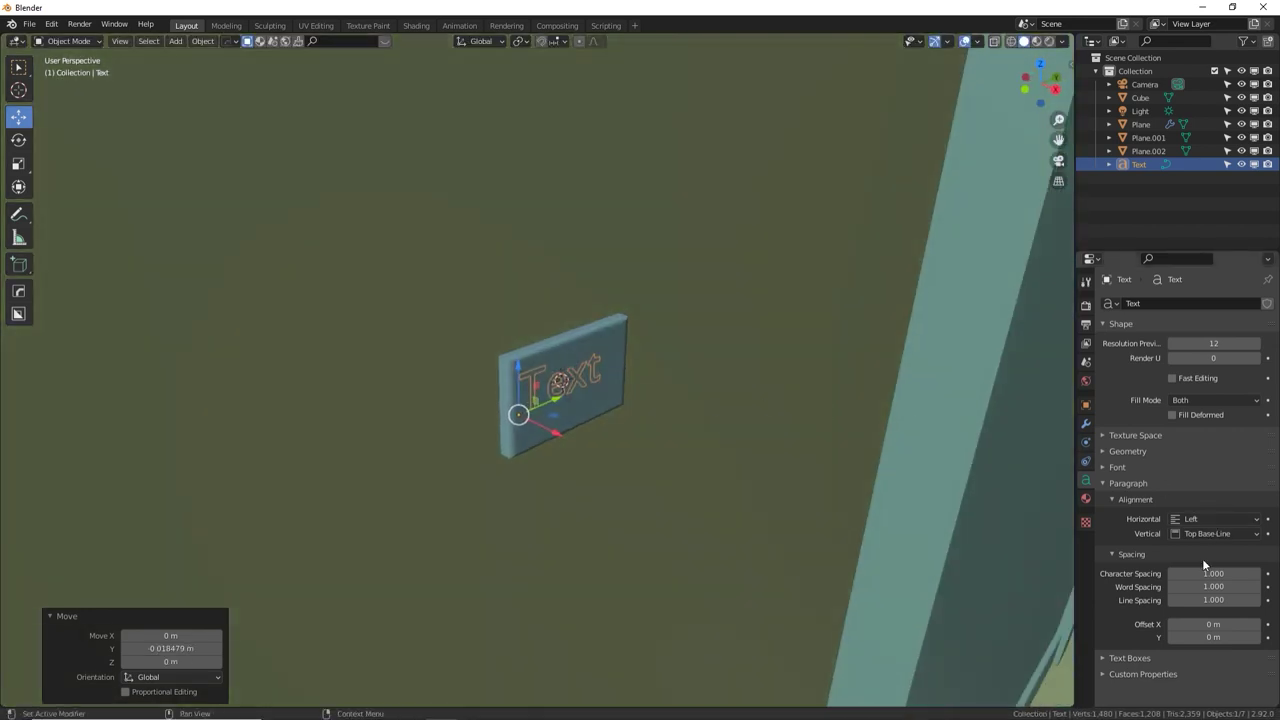
Set the text's geometry extrusion to 0.38 m and replace its wording with "A011"
{"action": "left_click", "coordinate": [1115, 451]}
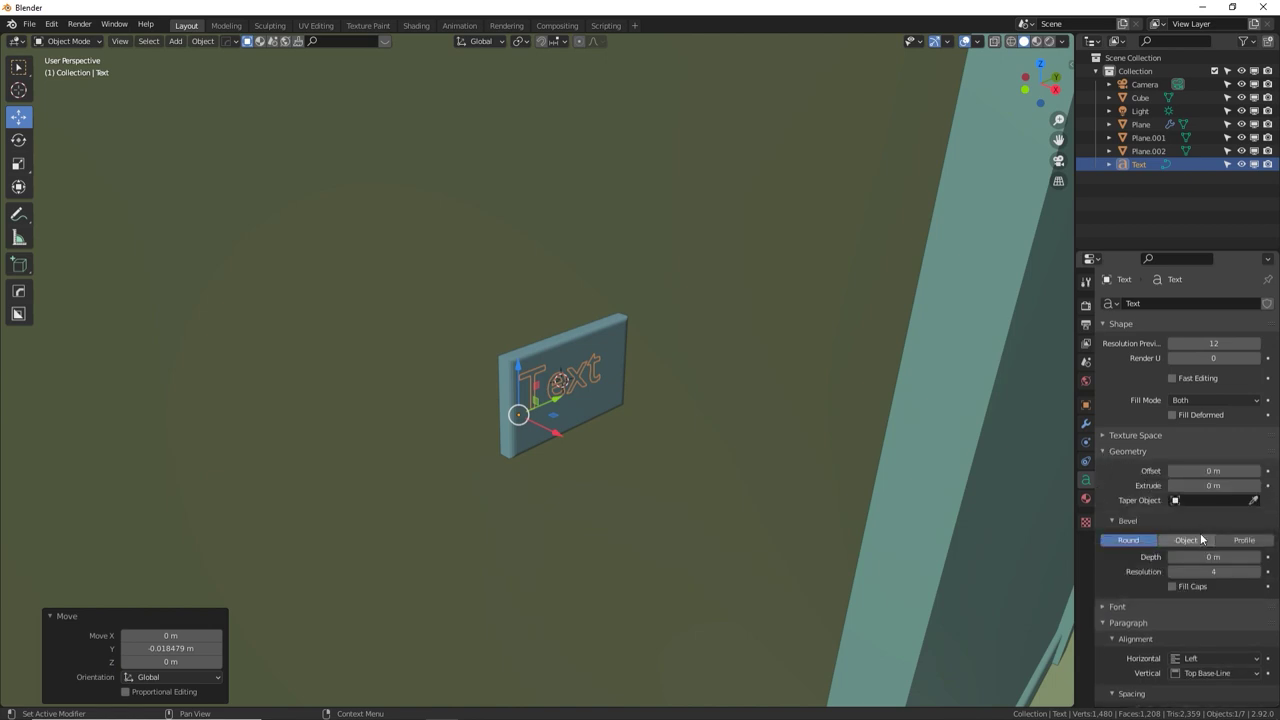
{"action": "left_click_drag", "start_coordinate": [1203, 485], "coordinate": [1228, 485]}
{"action": "key", "text": "Tab"}
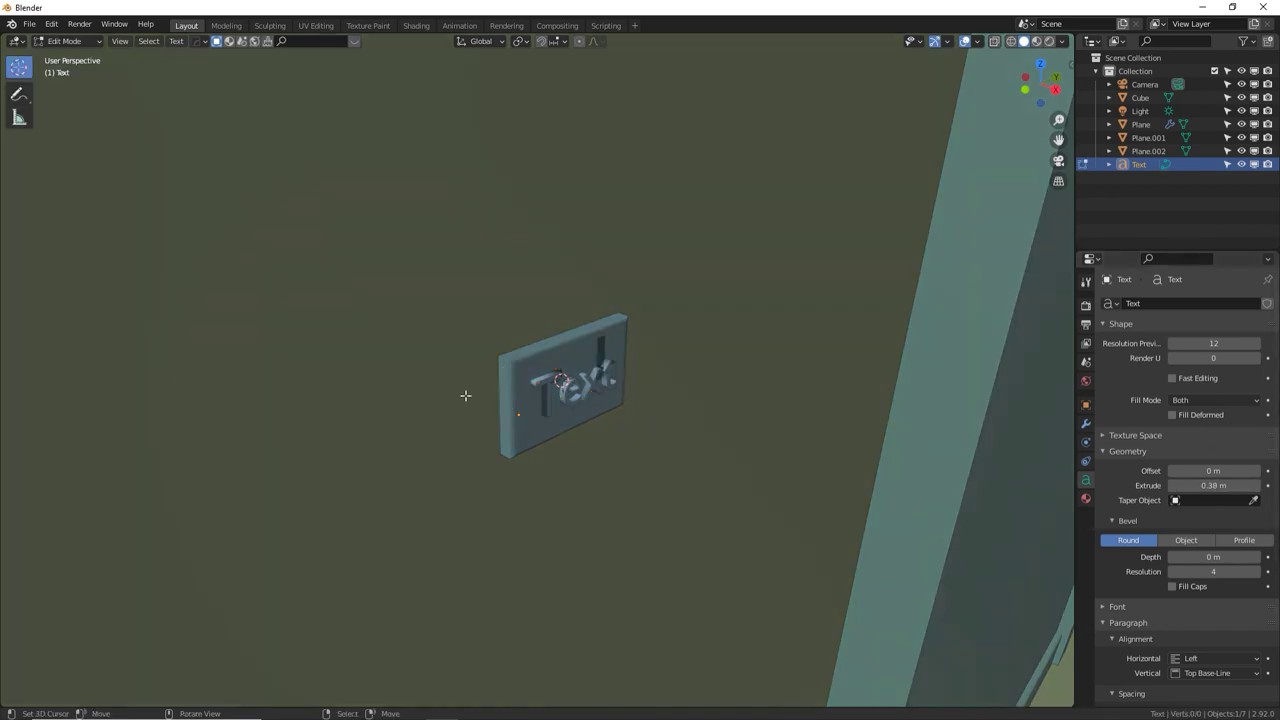
{"action": "key", "text": "BackSpace"}
{"action": "key", "text": "BackSpace"}
{"action": "key", "text": "BackSpace"}
{"action": "key", "text": "BackSpace"}
{"action": "type", "text": "A01"}
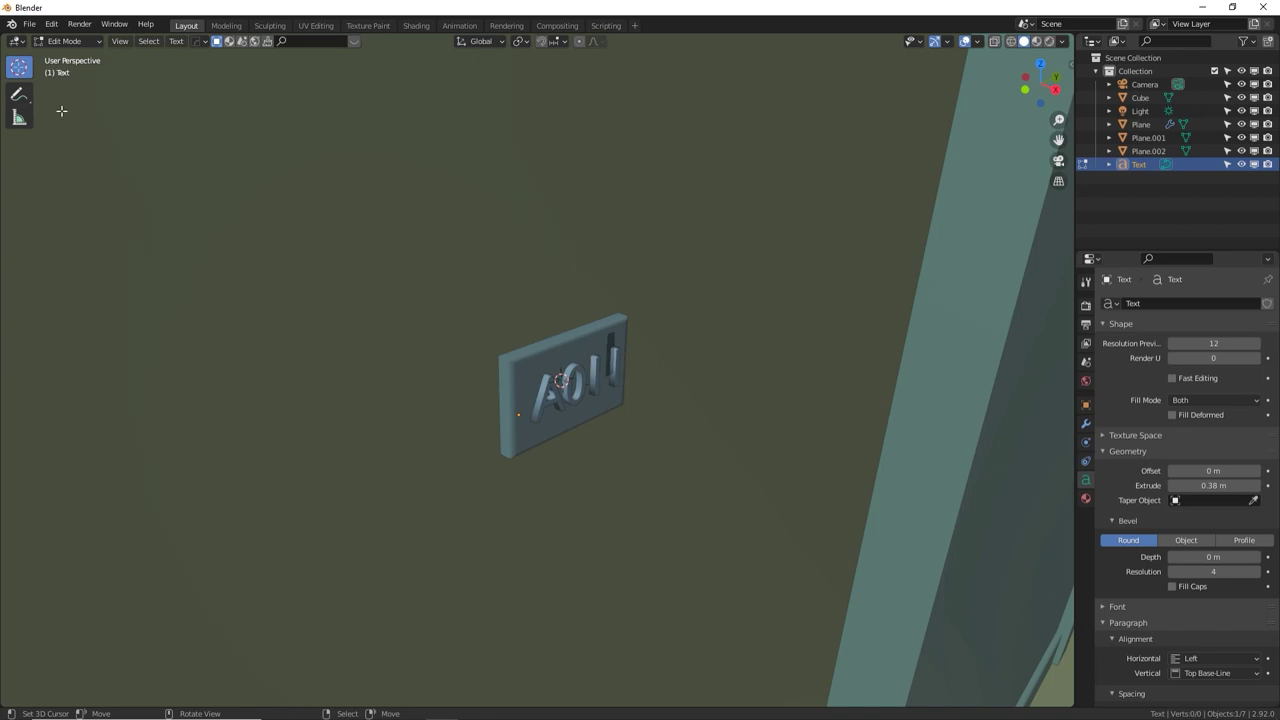
{"action": "key", "text": "Tab"}
Shift the A011 text -0.0065 m along Y and -0.0054 m along Z to recentre it on the plate
{"action": "middle_click_drag", "start_coordinate": [488, 272], "coordinate": [541, 372]}
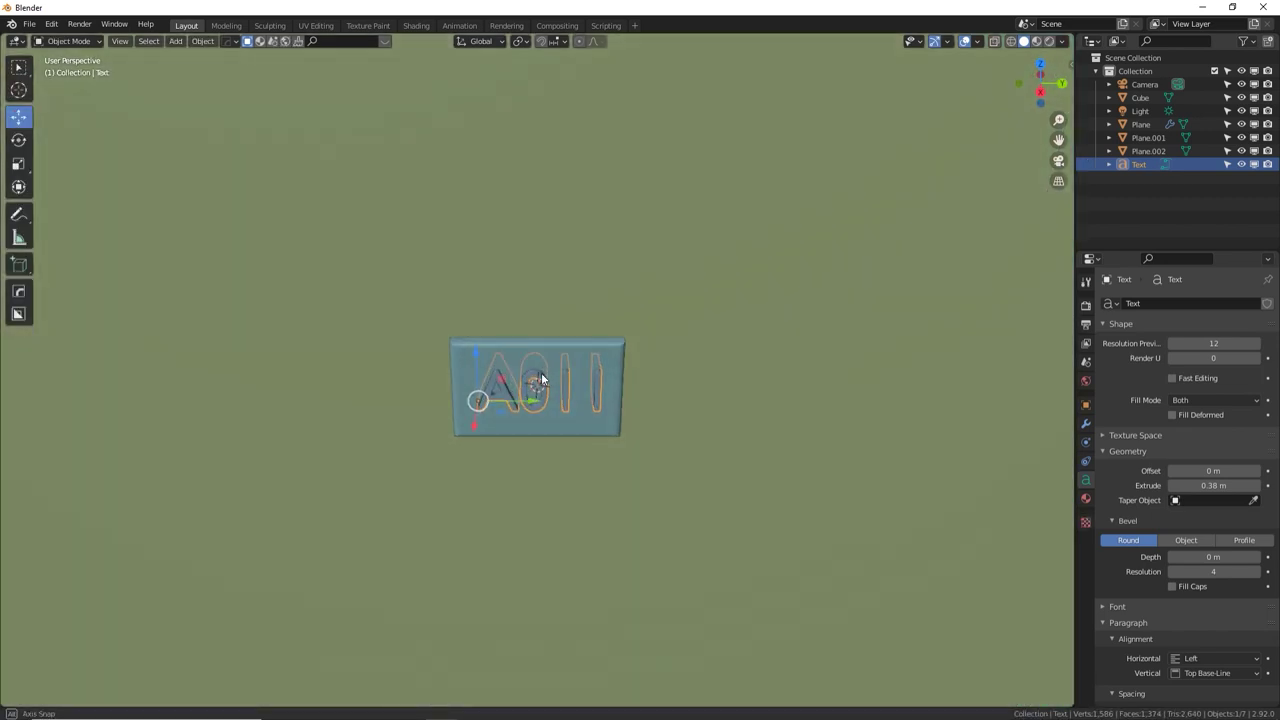
{"action": "key", "text": "g"}
{"action": "key", "text": "x"}
{"action": "left_click_drag", "start_coordinate": [532, 400], "coordinate": [527, 400]}
{"action": "middle_click_drag", "start_coordinate": [540, 392], "coordinate": [655, 362]}
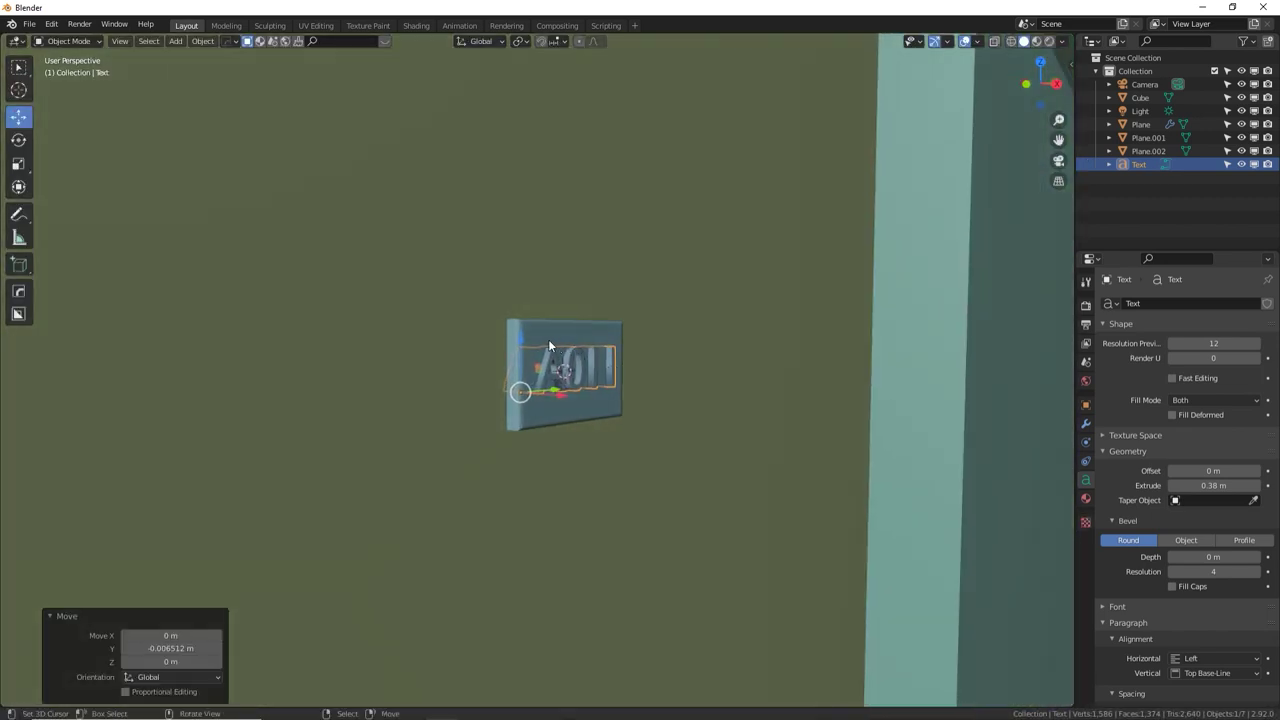
{"action": "left_click_drag", "start_coordinate": [519, 337], "coordinate": [519, 340]}
{"action": "left_click", "coordinate": [523, 397]}
{"action": "middle_click_drag", "start_coordinate": [523, 397], "coordinate": [739, 442]}
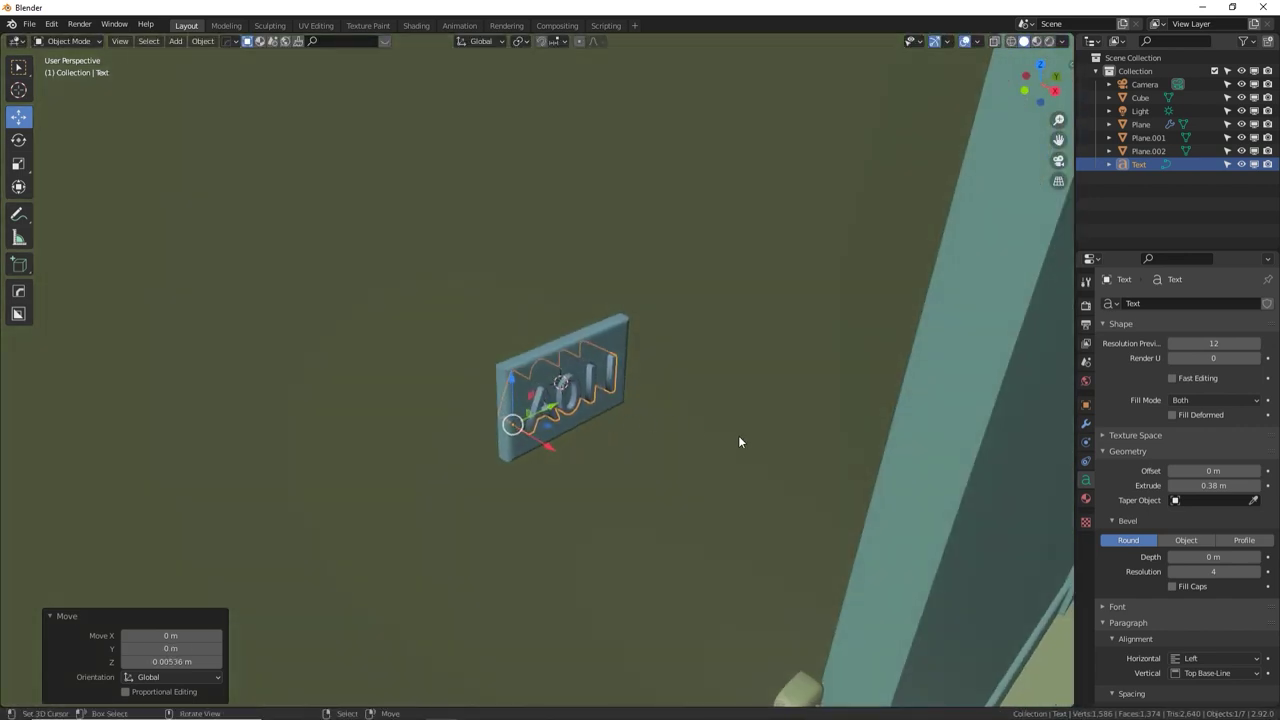
Convert the A011 text object to a mesh
{"action": "left_click", "coordinate": [1086, 498]}
{"action": "scroll", "coordinate": [803, 398], "scroll_direction": "down", "scroll_amount": 4}
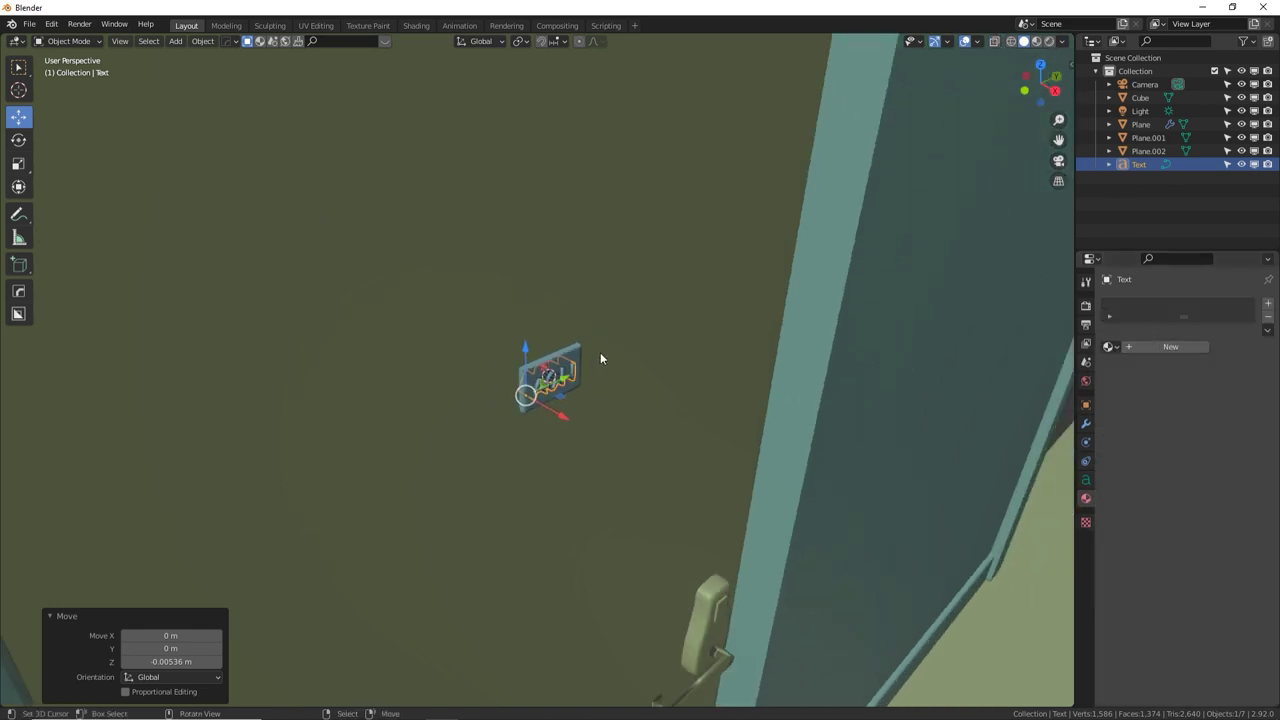
{"action": "key", "text": "F3"}
{"action": "type", "text": "conver"}
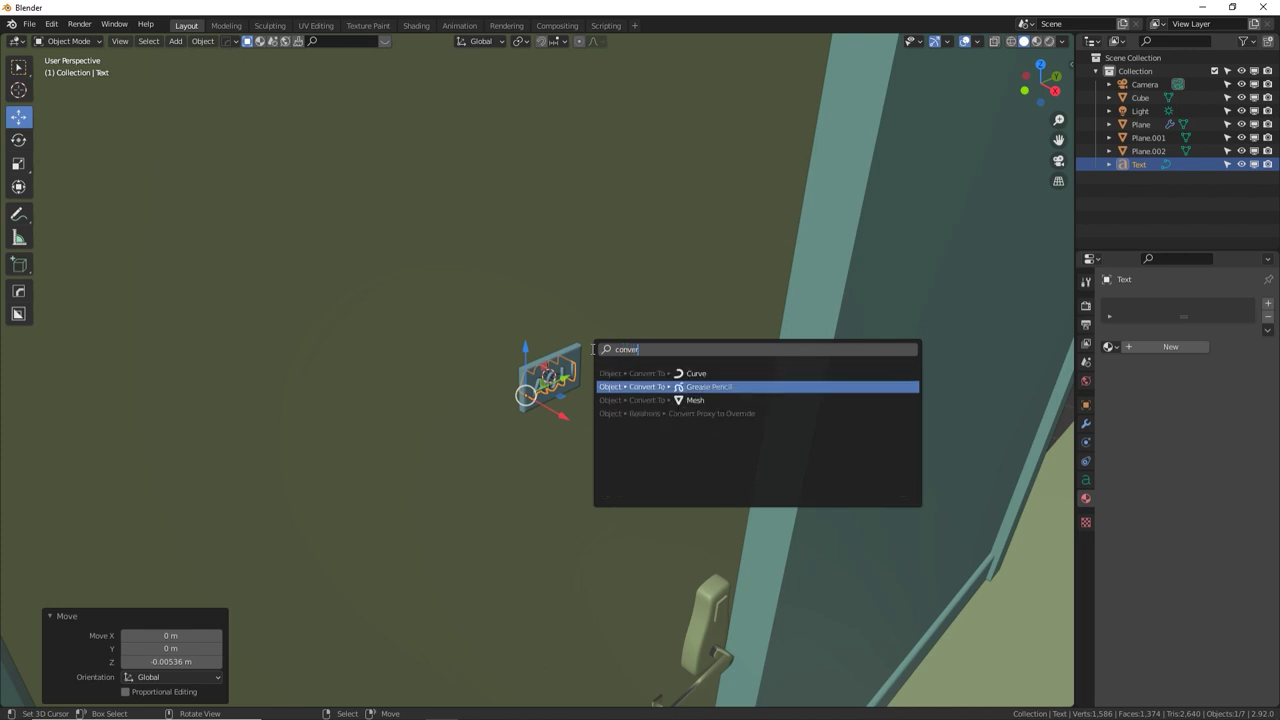
{"action": "key", "text": "Down"}
{"action": "key", "text": "Return"}
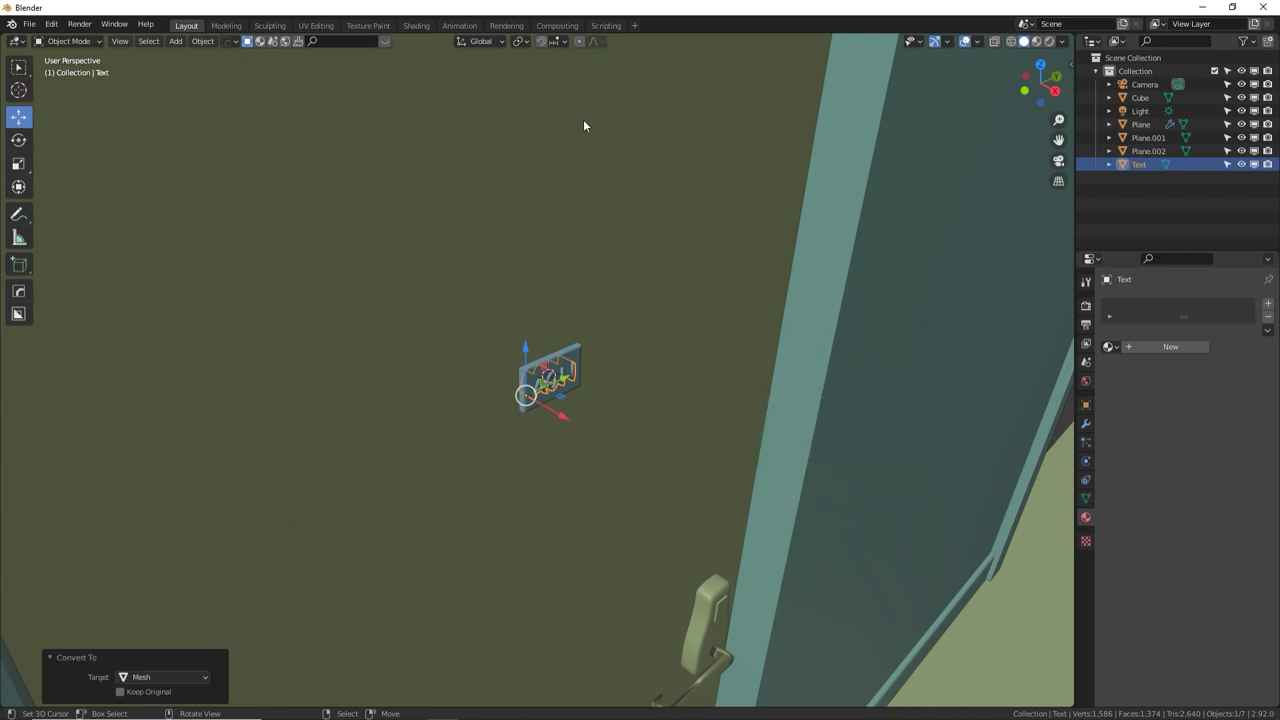
Join the lettering mesh and the plate into the door object
{"action": "left_click", "coordinate": [568, 343], "text": "shift"}
{"action": "left_click", "coordinate": [575, 320], "text": "shift"}
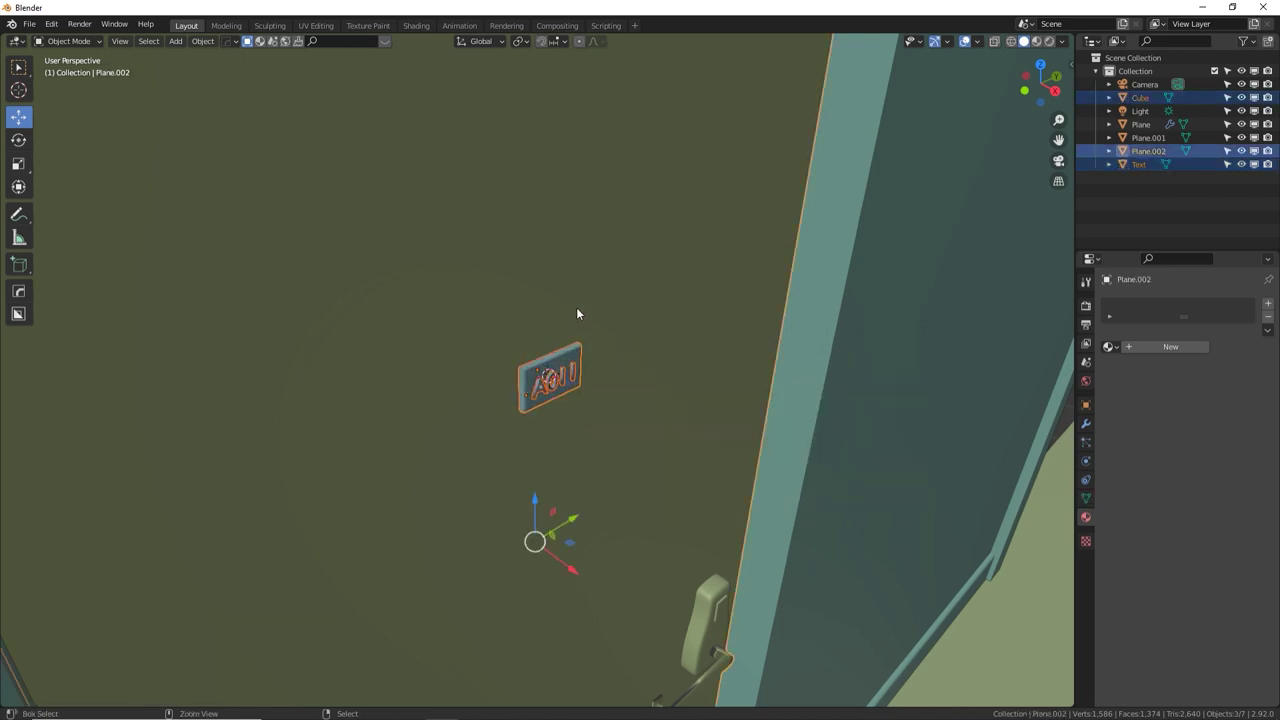
{"action": "key", "text": "ctrl+j"}
{"action": "scroll", "coordinate": [576, 313], "scroll_direction": "down", "scroll_amount": 1}
{"action": "scroll", "coordinate": [577, 314], "scroll_direction": "down", "scroll_amount": 6}
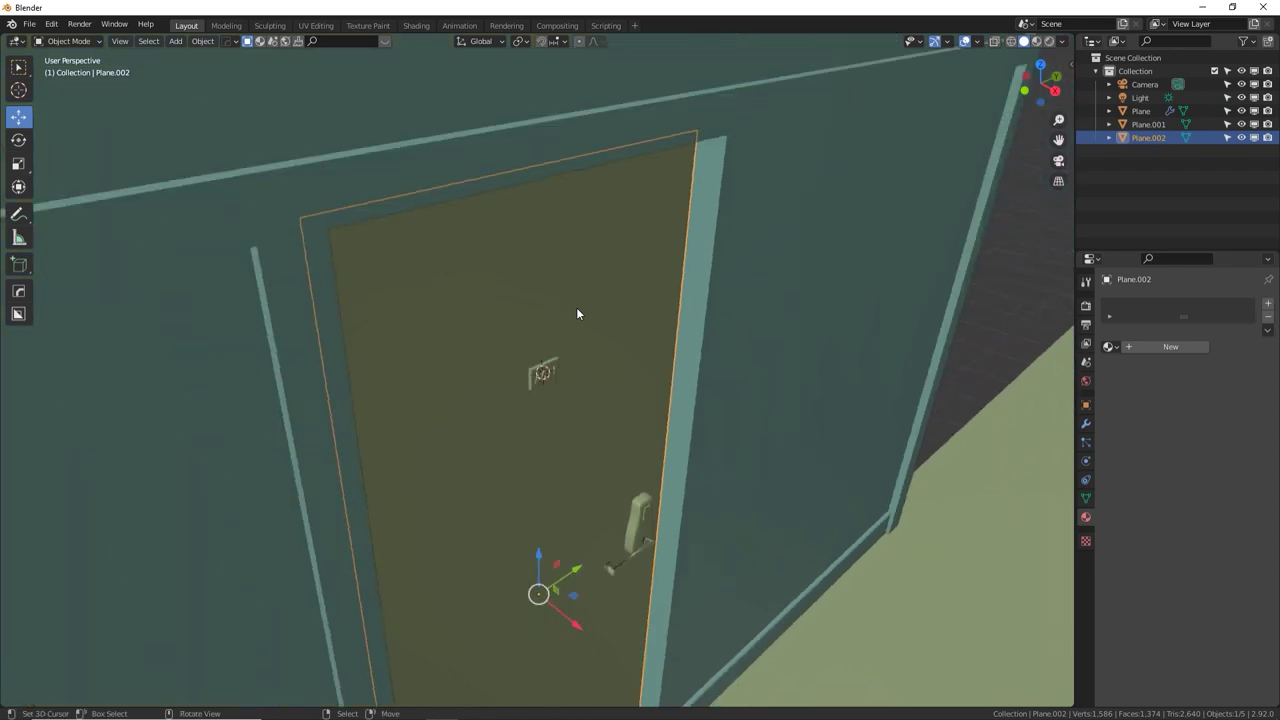
{"action": "middle_click_drag", "start_coordinate": [500, 418], "coordinate": [306, 177]}
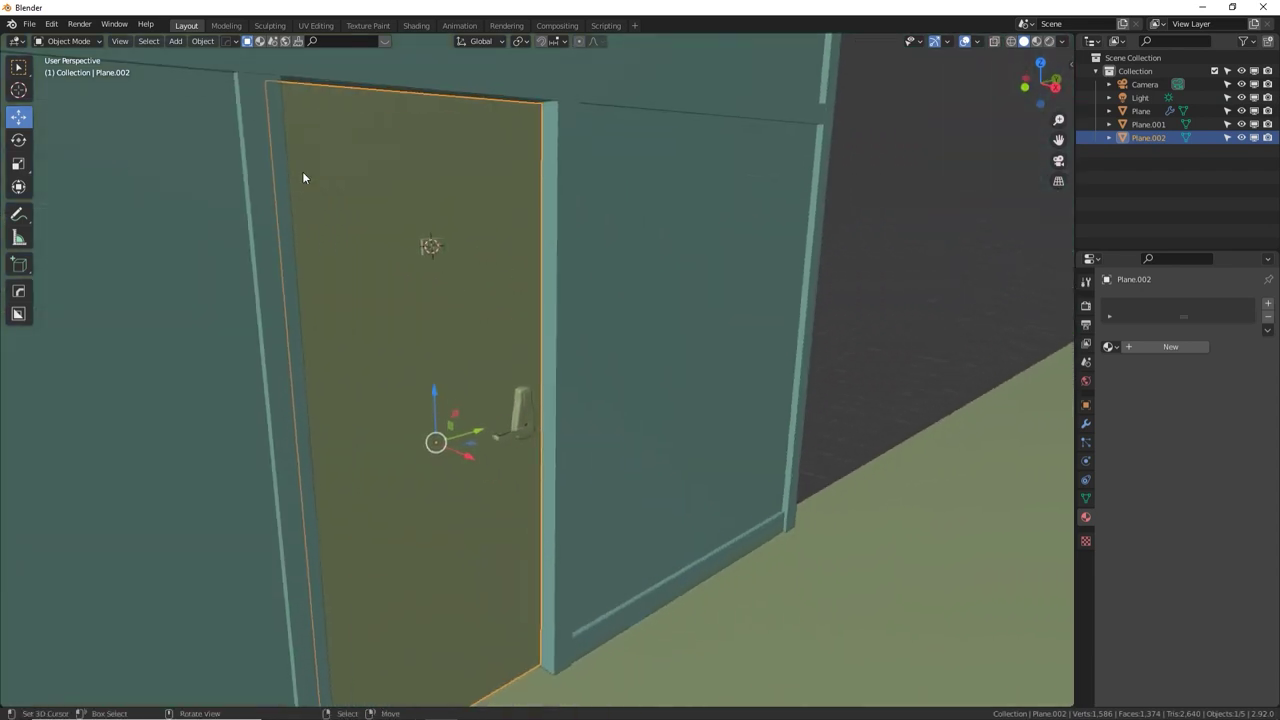
{"action": "key", "text": "g"}
{"action": "right_click", "coordinate": [546, 395]}
Join the door with the framed wall panel into one object and clear the selection
{"action": "scroll", "coordinate": [570, 345], "scroll_direction": "down", "scroll_amount": 2}
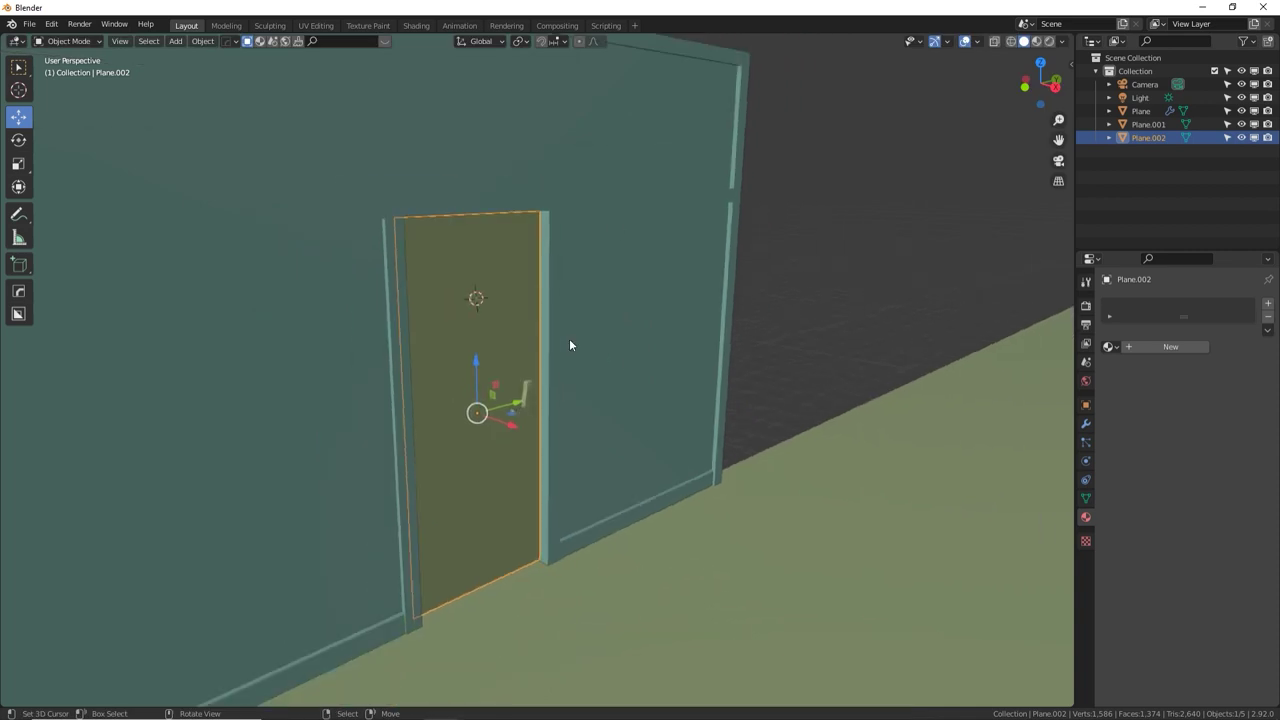
{"action": "left_click", "coordinate": [649, 299], "text": "shift"}
{"action": "key", "text": "ctrl+j"}
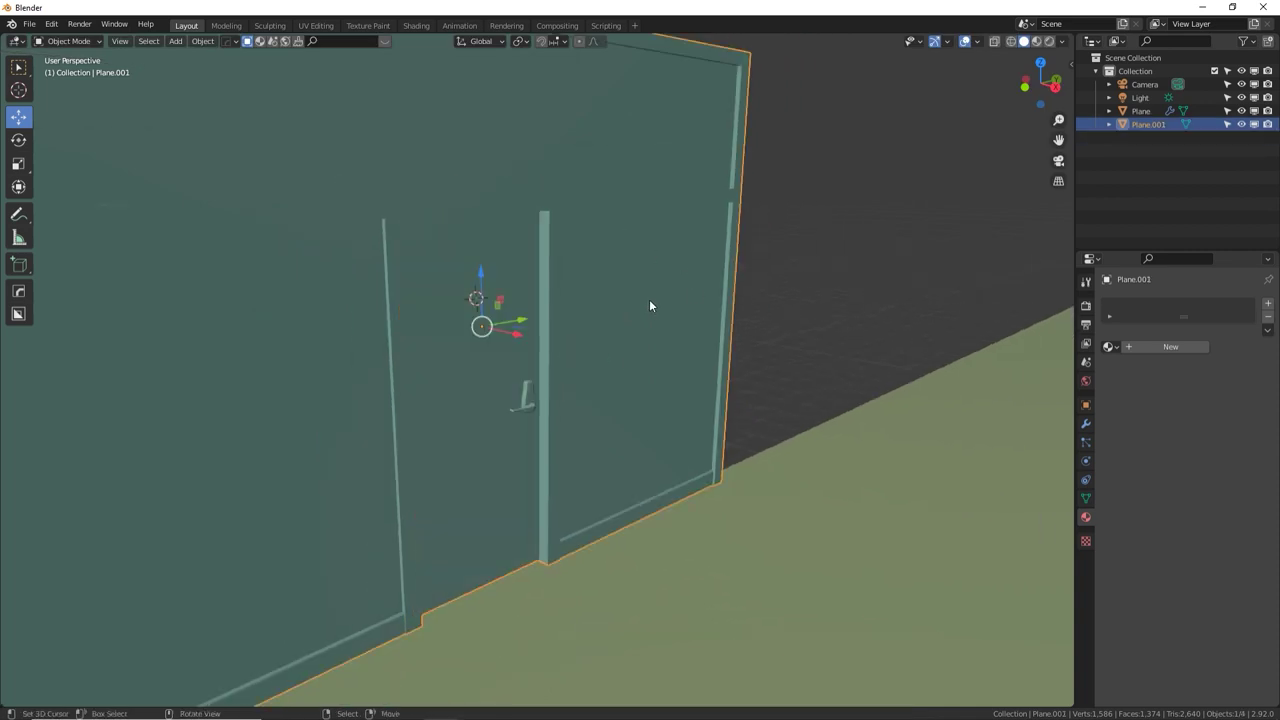
{"action": "middle_click_drag", "start_coordinate": [712, 326], "coordinate": [637, 346]}
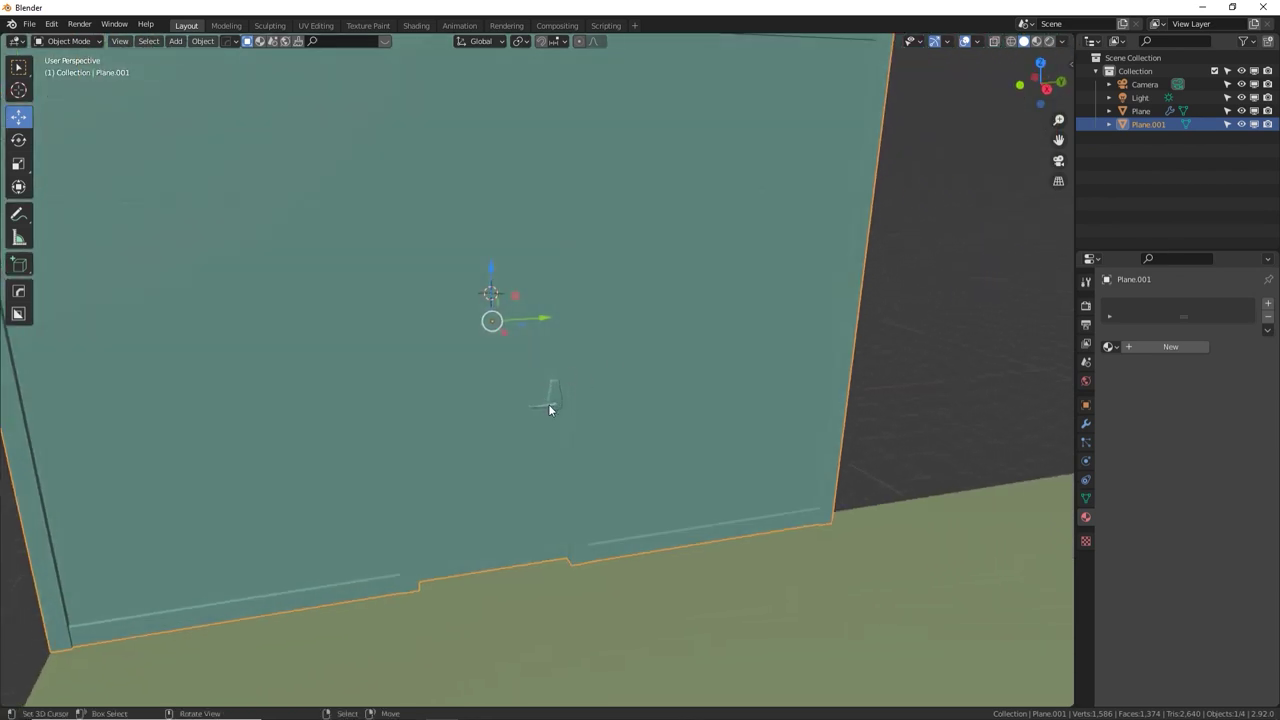
{"action": "mouse_move", "coordinate": [557, 383]}
{"action": "middle_mouse_down"}
{"action": "mouse_move", "coordinate": [606, 383]}
{"action": "mouse_move", "coordinate": [578, 382]}
{"action": "middle_mouse_up"}
{"action": "scroll", "coordinate": [577, 376], "scroll_direction": "down", "scroll_amount": 5}
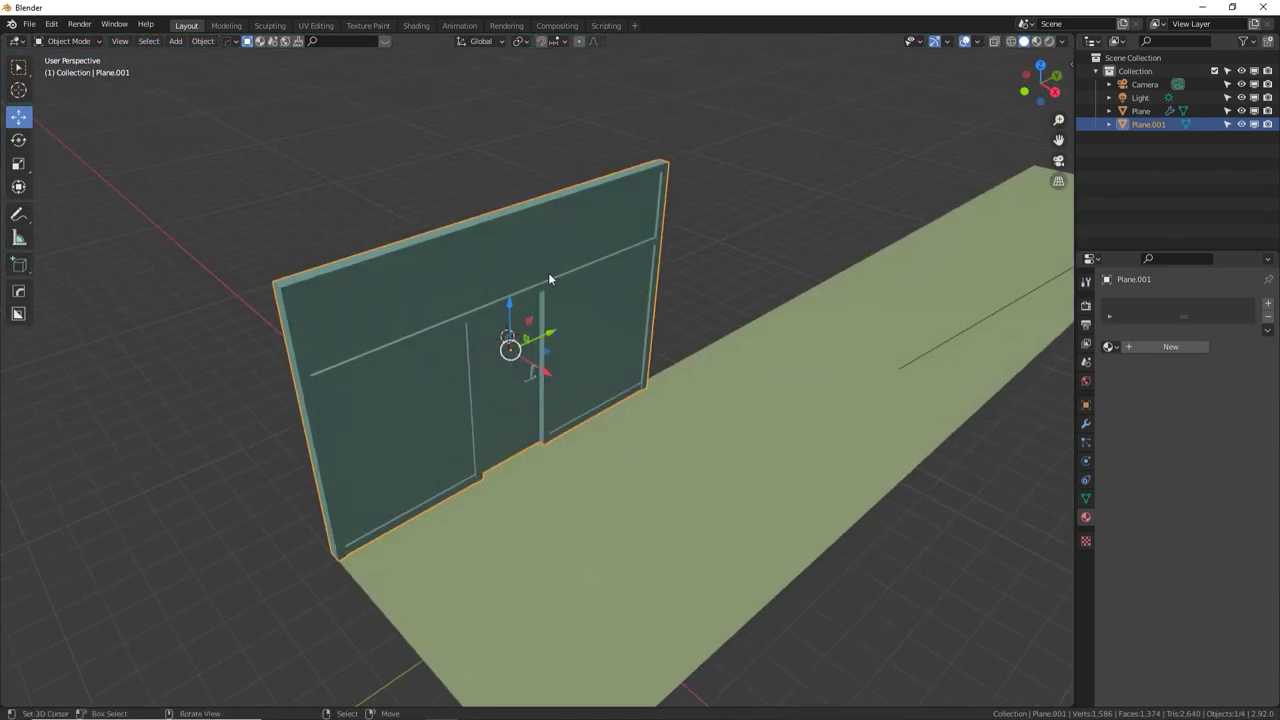
{"action": "key", "text": "alt+a"}
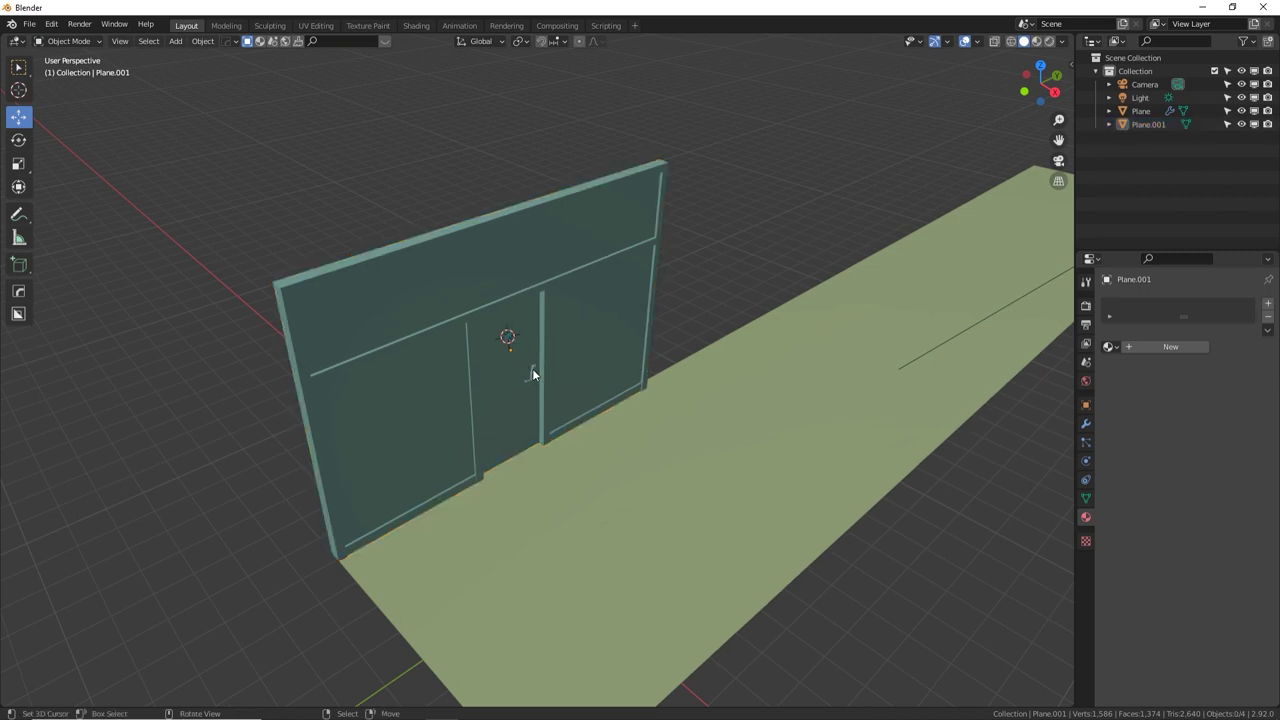
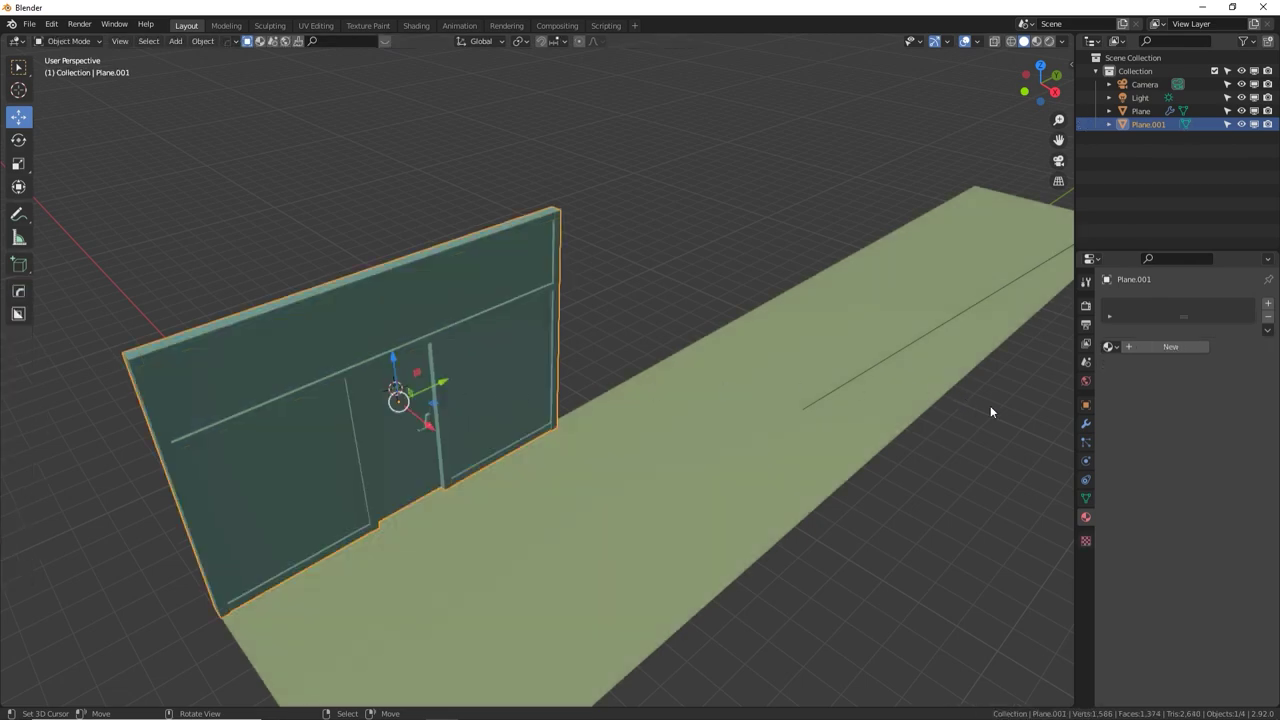
Add an Array modifier to the wall panel with relative offset factors X 0 and Y 1
{"action": "left_click", "coordinate": [1086, 424]}
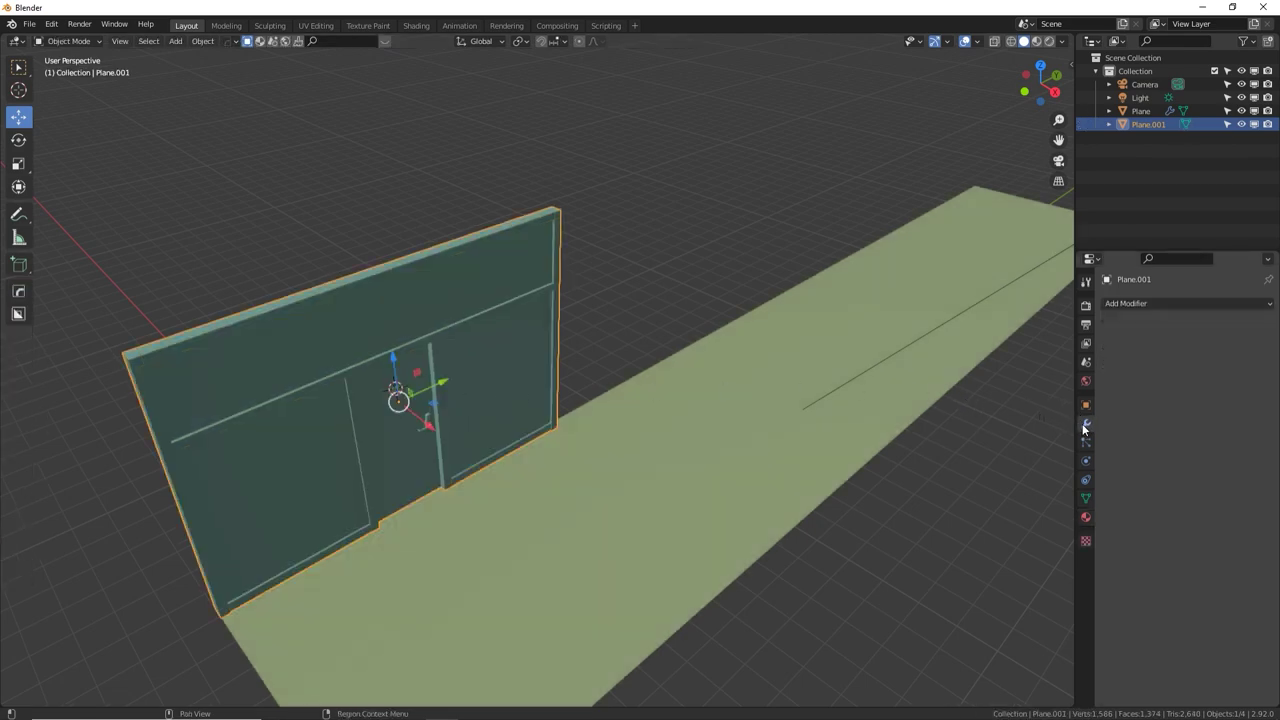
{"action": "left_click", "coordinate": [1111, 304]}
{"action": "left_click", "coordinate": [1009, 340]}
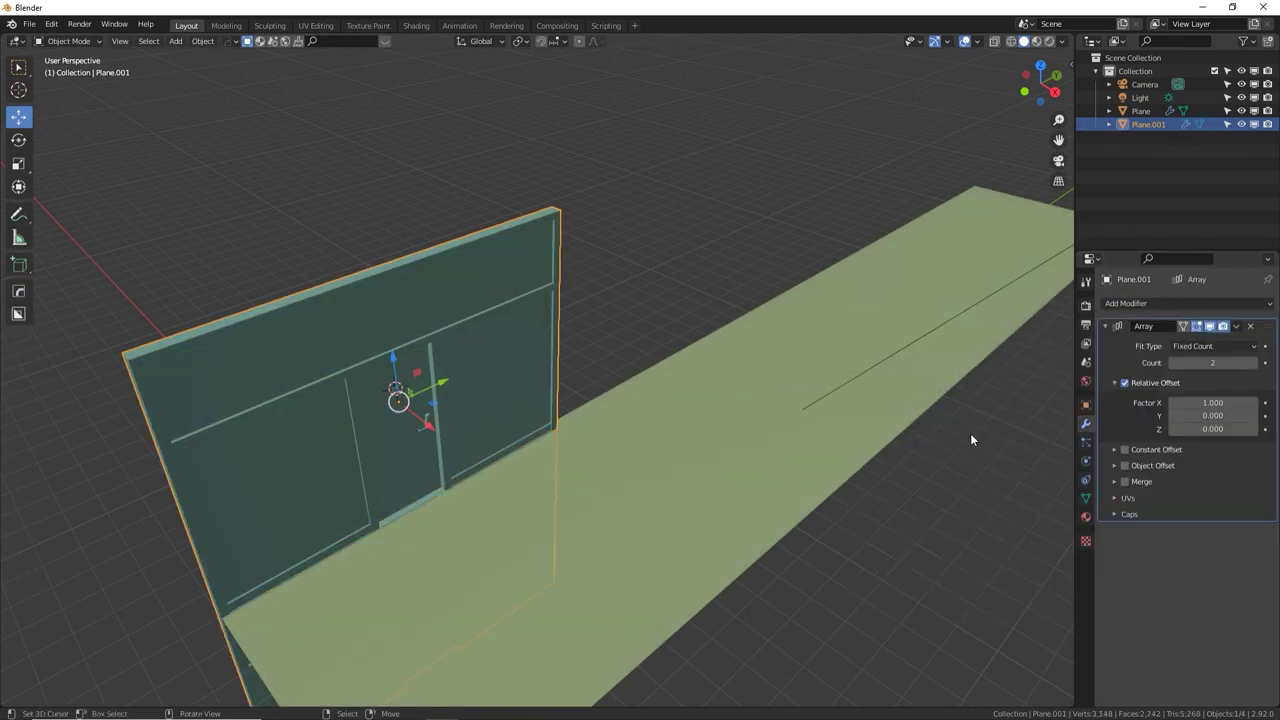
{"action": "middle_click_drag", "start_coordinate": [586, 528], "coordinate": [835, 266]}
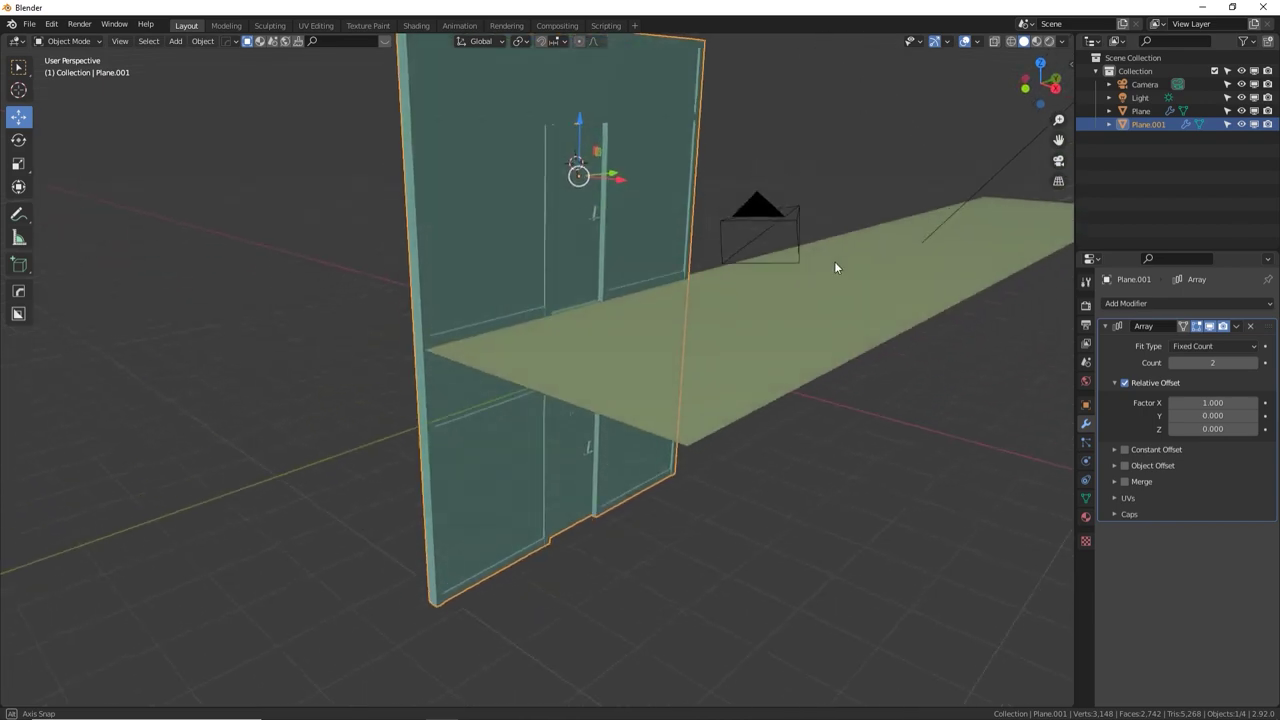
{"action": "left_click", "coordinate": [1186, 405]}
{"action": "type", "text": "0"}
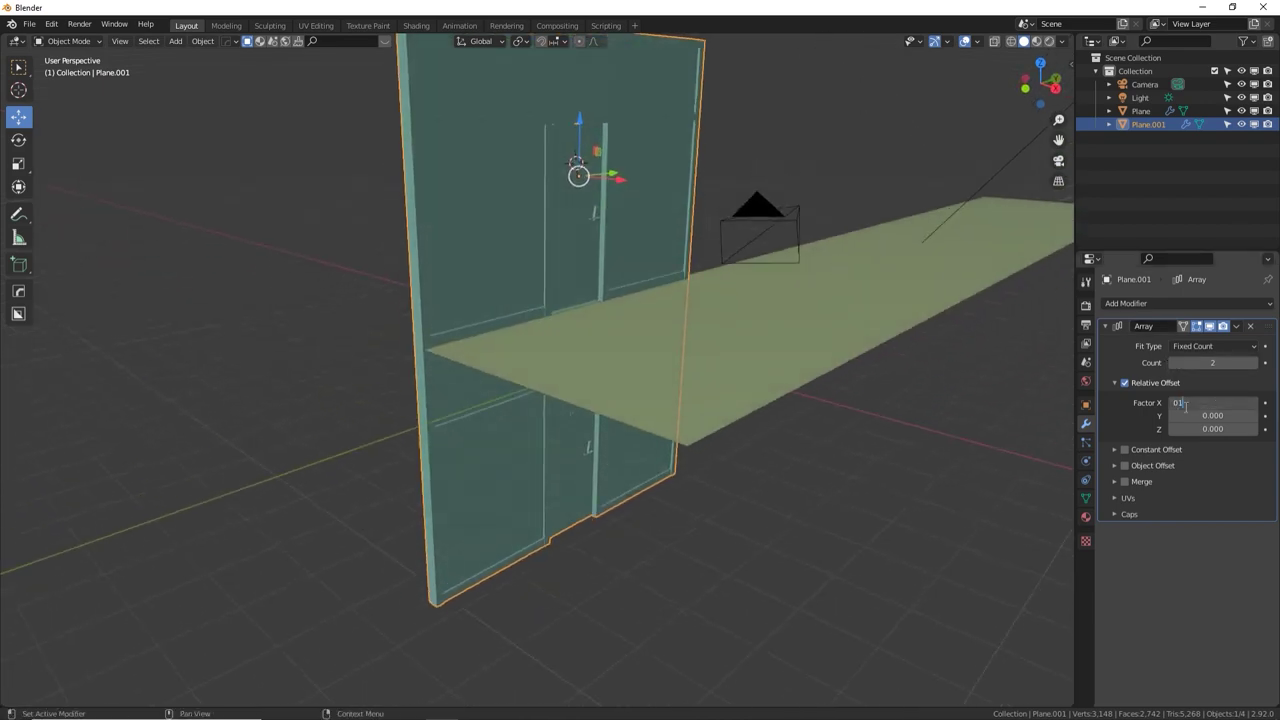
{"action": "key", "text": "Tab"}
{"action": "type", "text": "1"}
{"action": "key", "text": "Return"}
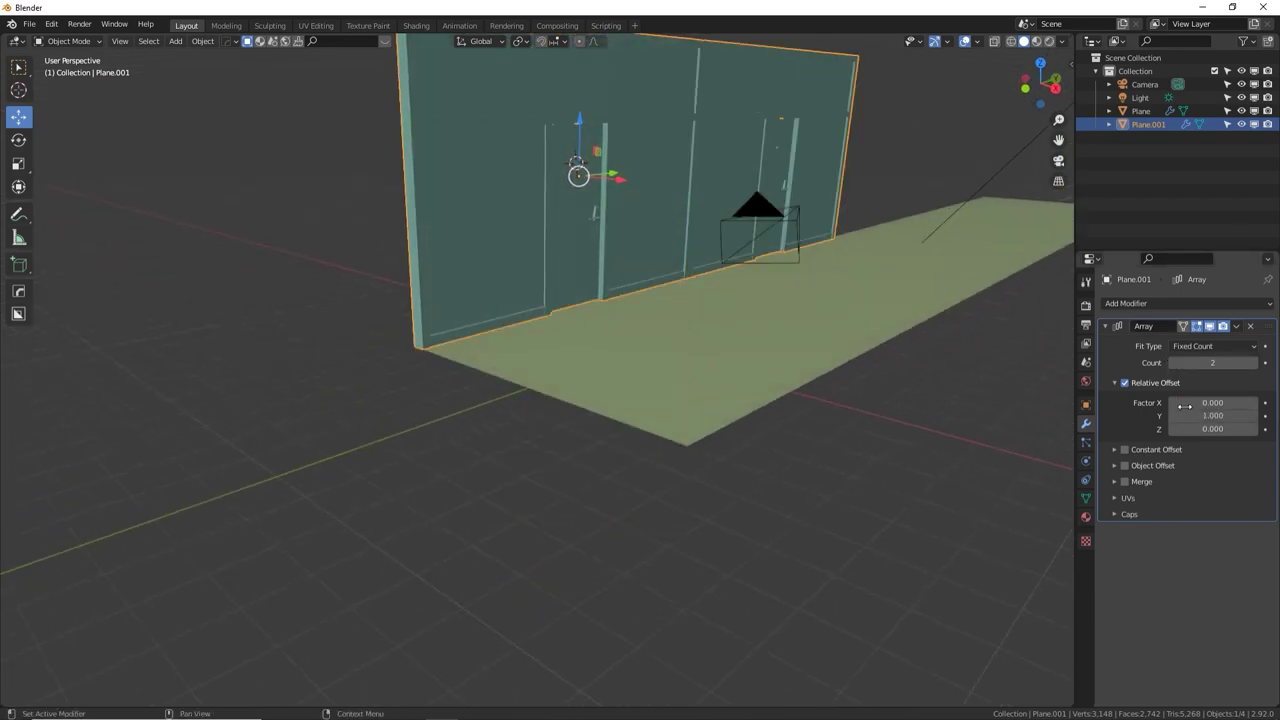
Raise the wall panel's array count to 4 so the wall repeats along the floor strip
{"action": "middle_click_drag", "start_coordinate": [863, 284], "coordinate": [816, 423]}
{"action": "left_click", "coordinate": [1264, 363]}
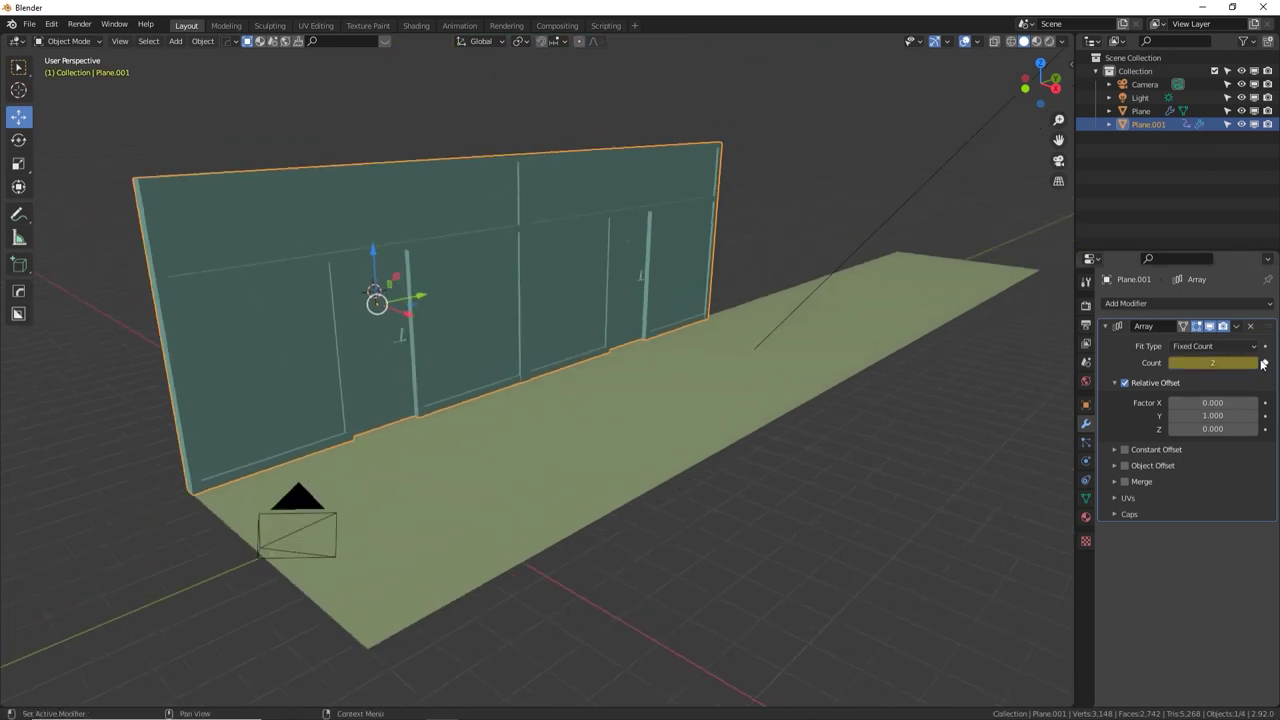
{"action": "left_click", "coordinate": [1257, 363]}
{"action": "left_click", "coordinate": [1256, 363]}
{"action": "left_click", "coordinate": [1264, 363]}
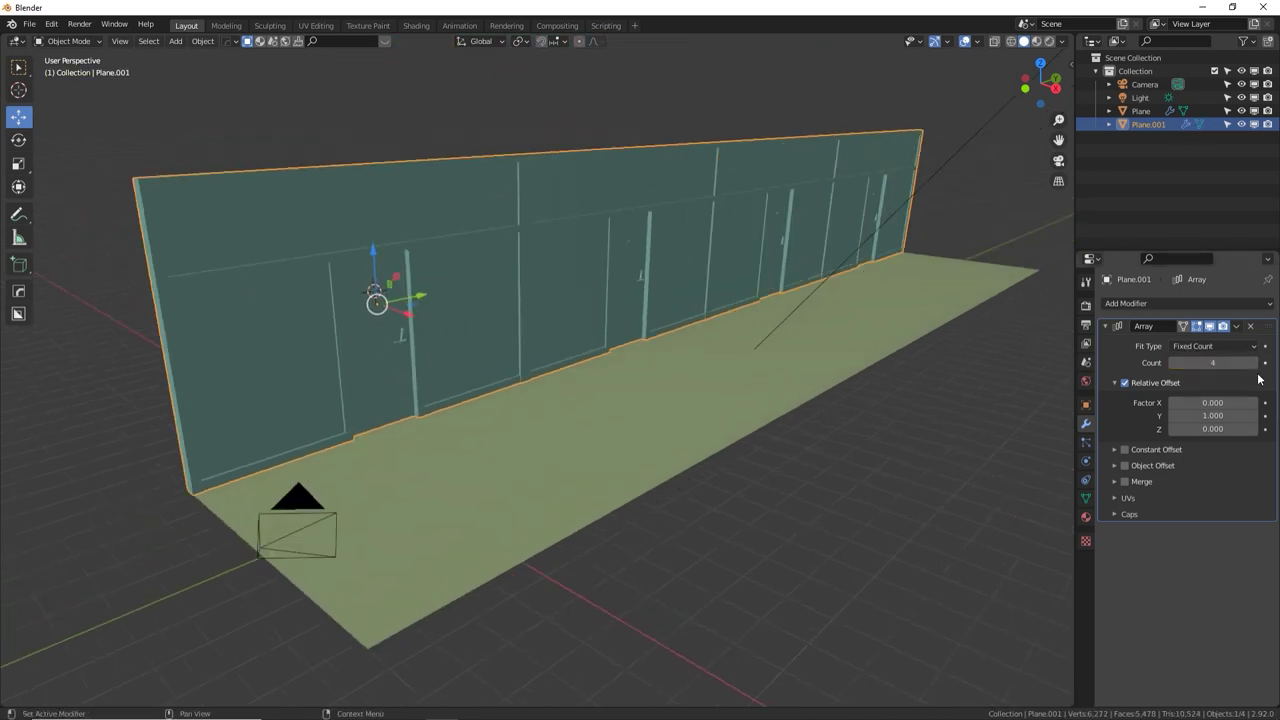
{"action": "middle_click_drag", "start_coordinate": [946, 290], "coordinate": [808, 328]}
{"action": "scroll", "coordinate": [808, 322], "scroll_direction": "down", "scroll_amount": 4}
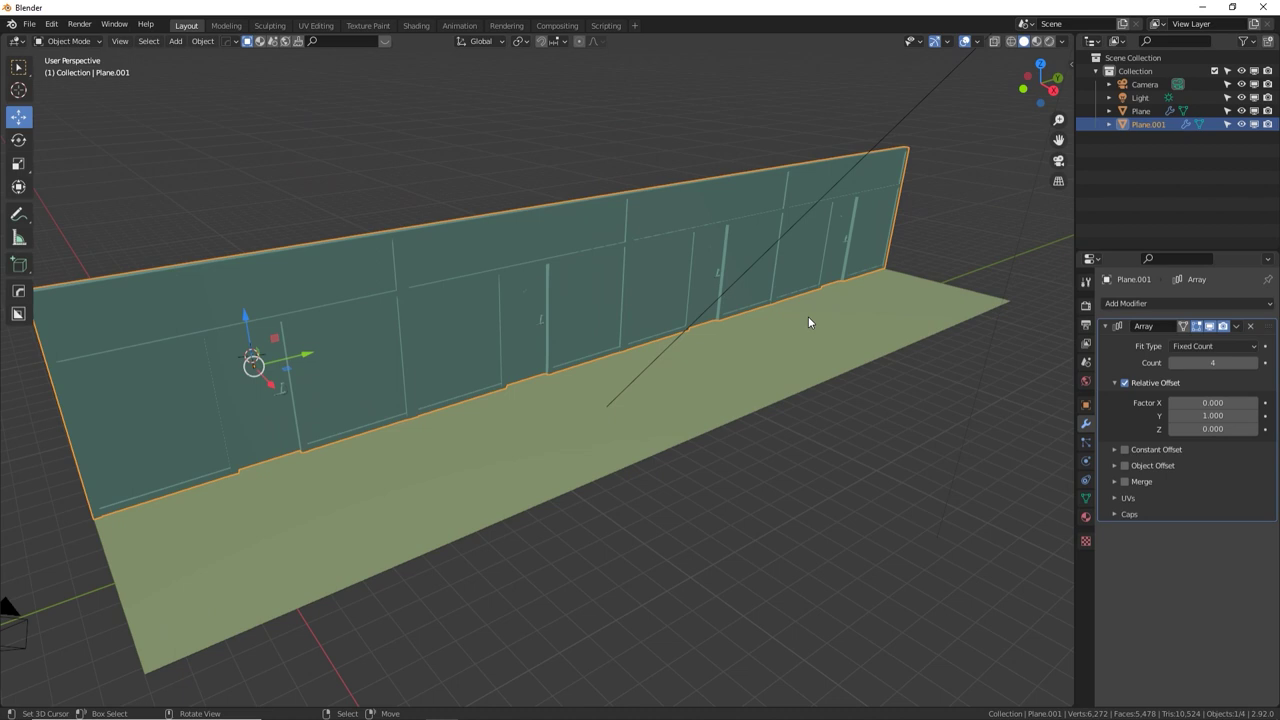
Increase the floor strip's array count to 7 so it extends past the end of the wall
{"action": "left_click", "coordinate": [842, 311]}
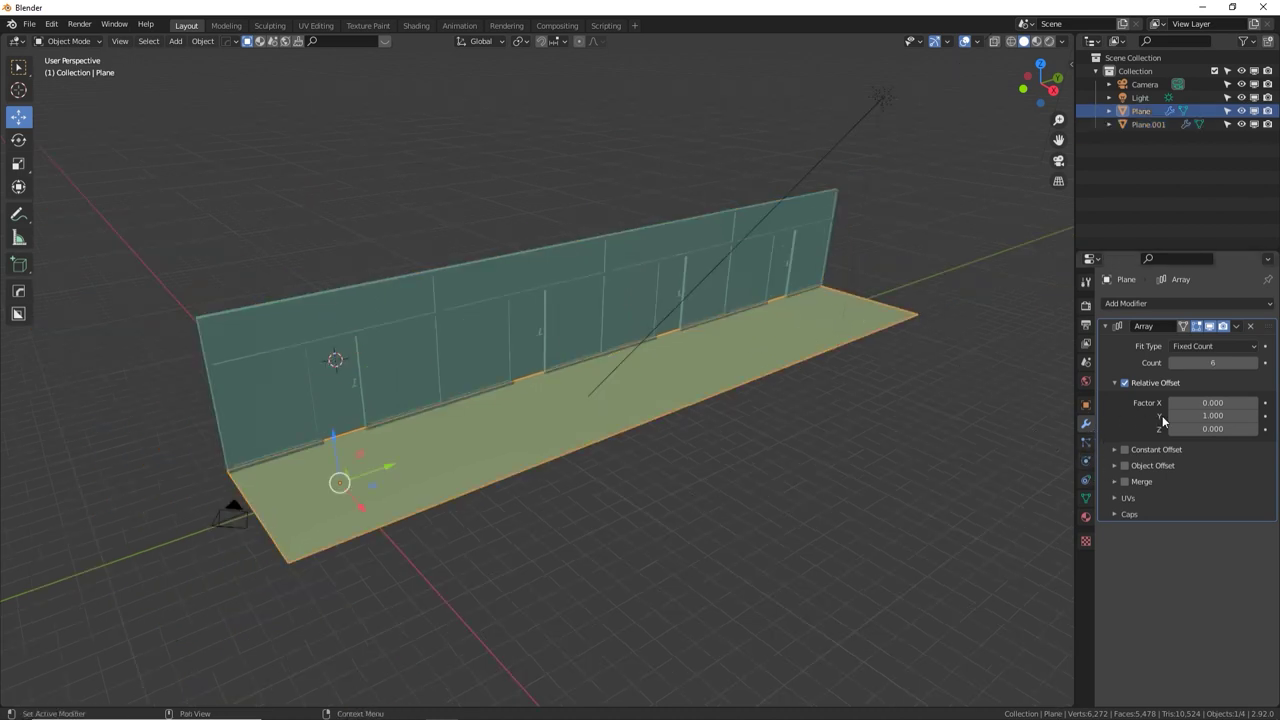
{"action": "left_click", "coordinate": [1253, 363]}
{"action": "middle_click_drag", "start_coordinate": [950, 378], "coordinate": [571, 200]}
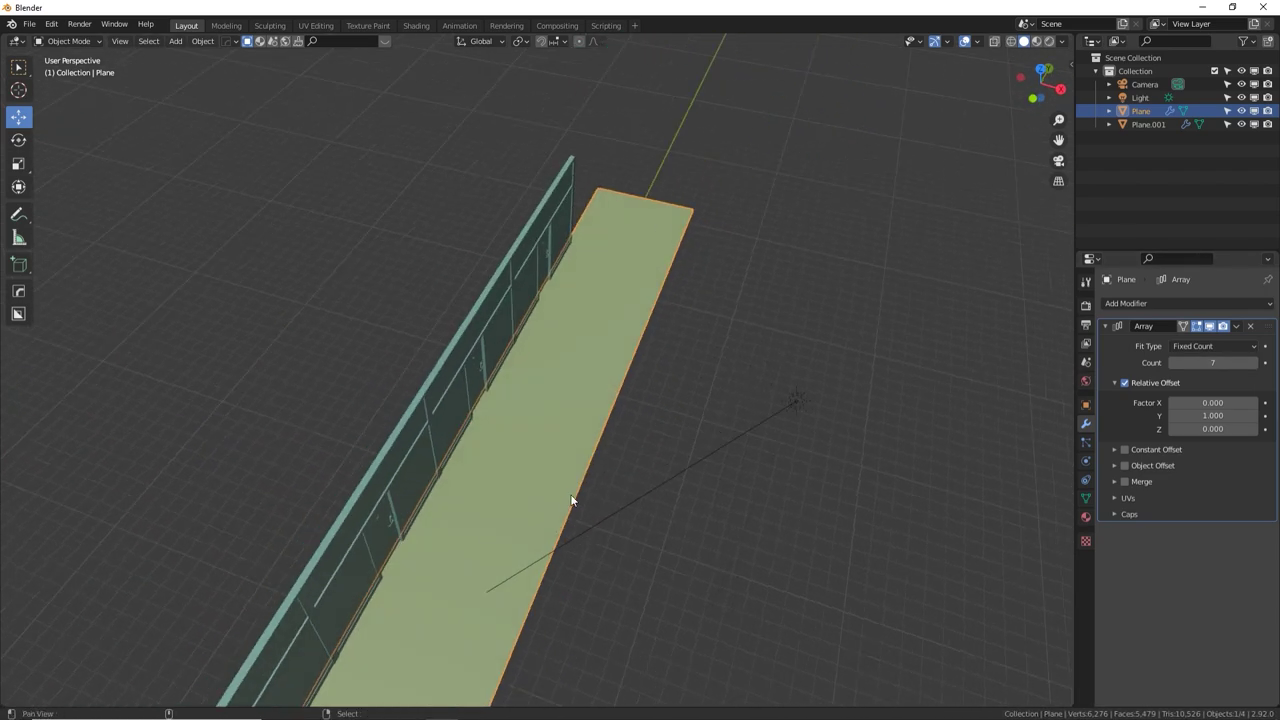
Make a linked duplicate of the arrayed wall and move it 8 m along X to the opposite side of the floor strip
{"action": "middle_click_drag", "start_coordinate": [571, 500], "coordinate": [683, 349]}
{"action": "left_click", "coordinate": [415, 410]}
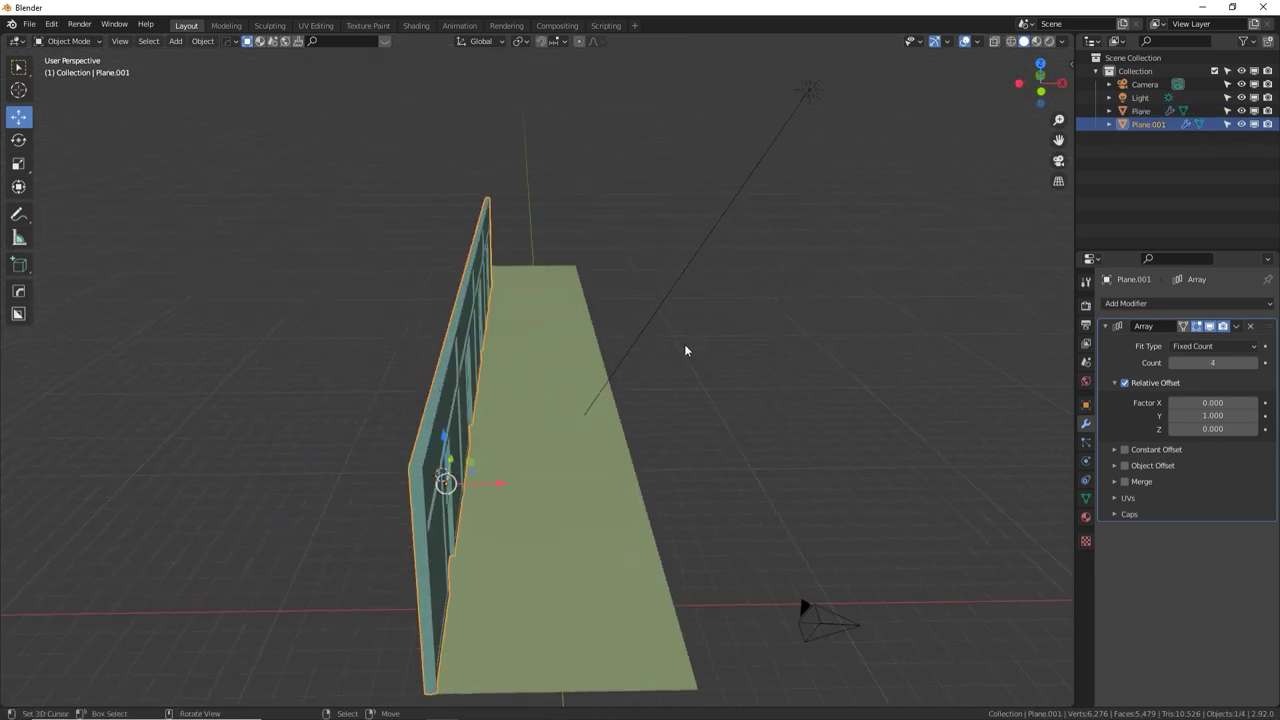
{"action": "key", "text": "shift+d"}
{"action": "right_click", "coordinate": [553, 405]}
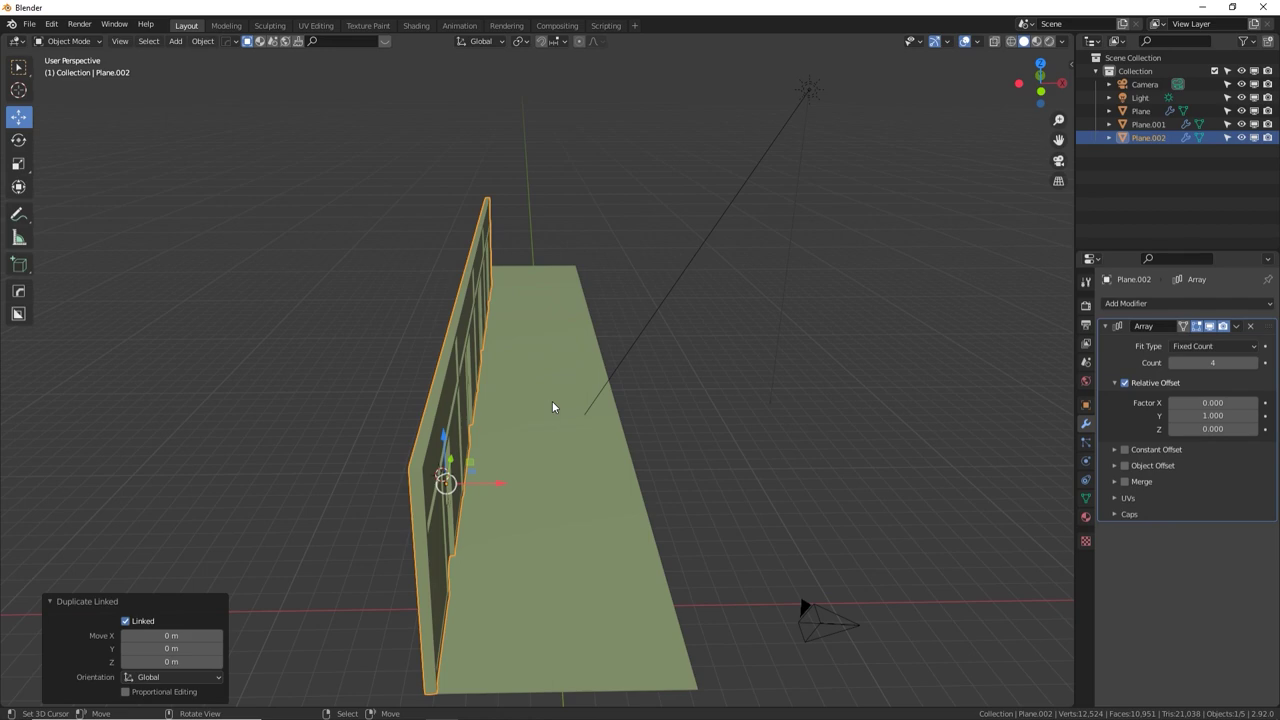
{"action": "middle_click_drag", "start_coordinate": [552, 403], "coordinate": [500, 525]}
{"action": "left_click_drag", "start_coordinate": [493, 565], "coordinate": [796, 492]}
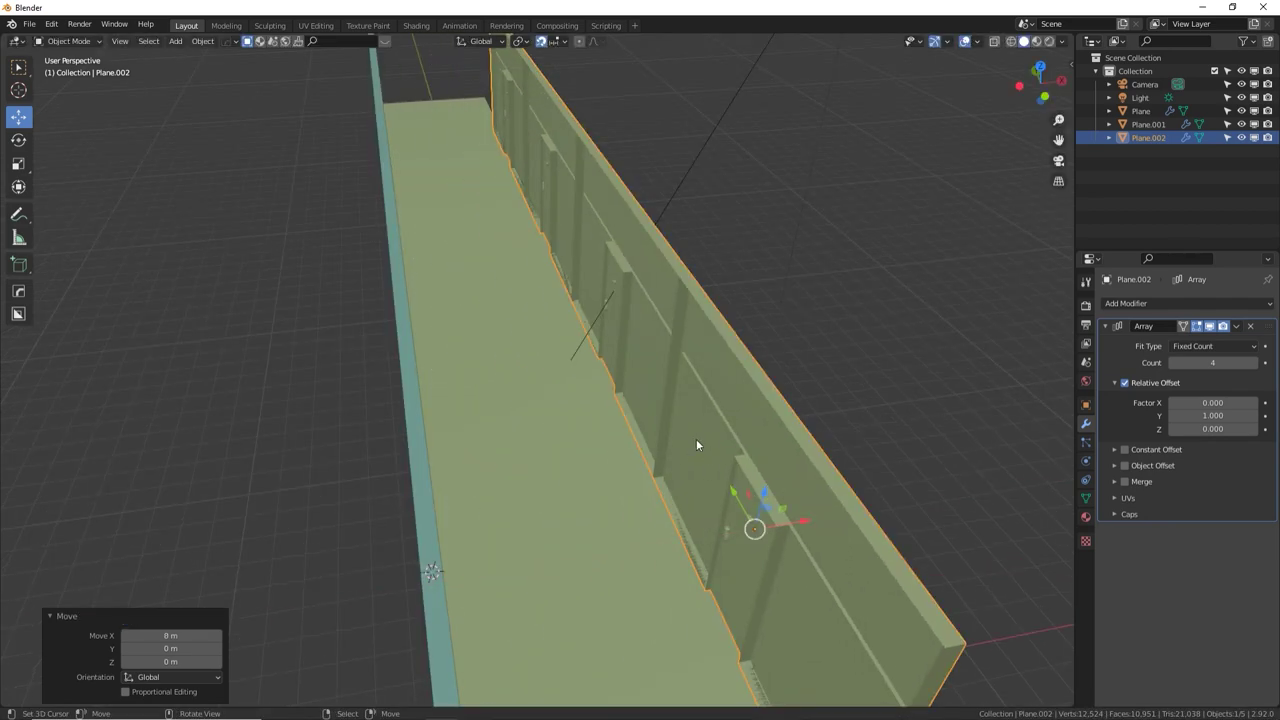
Rotate the duplicated wall 180° about the Z axis so its doors face the corridor
{"action": "type", "text": "r"}
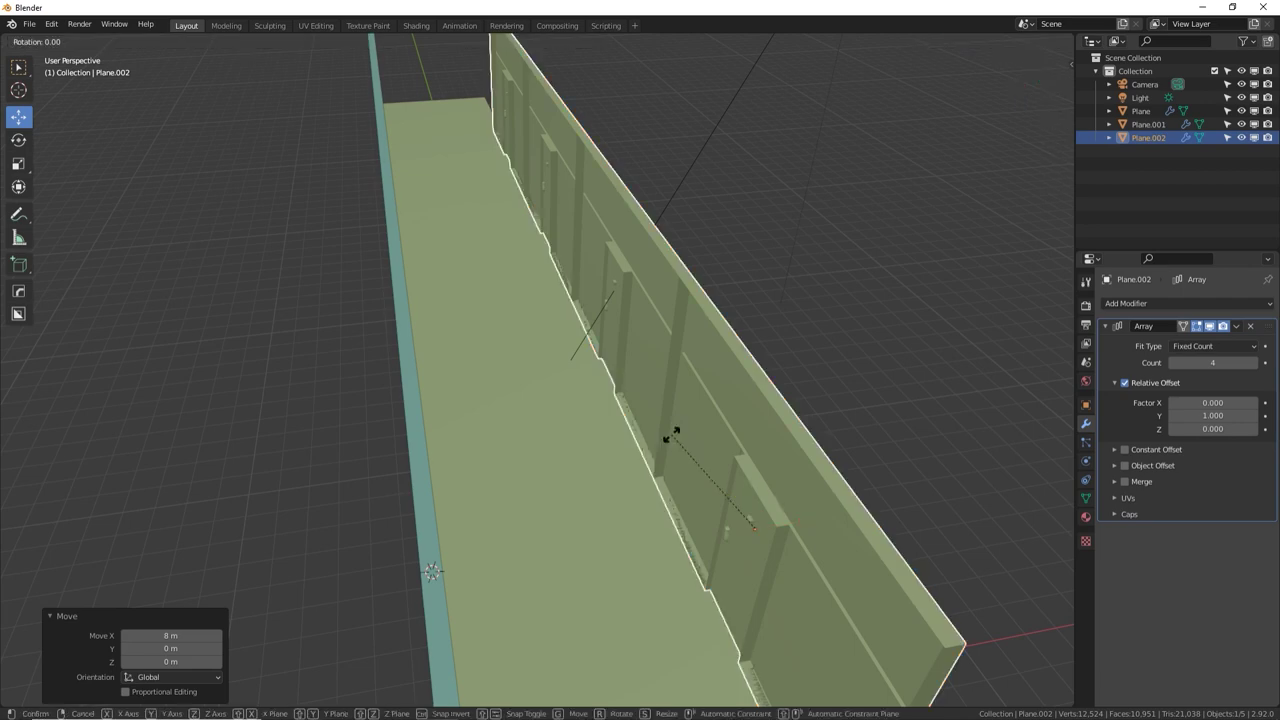
{"action": "type", "text": "z180"}
{"action": "key", "text": "Return"}
Move the duplicated wall along Y by 29 m and then by another 8 m, alongside the first wall
{"action": "middle_click_drag", "start_coordinate": [671, 433], "coordinate": [620, 325]}
{"action": "key", "text": "g"}
{"action": "key", "text": "y"}
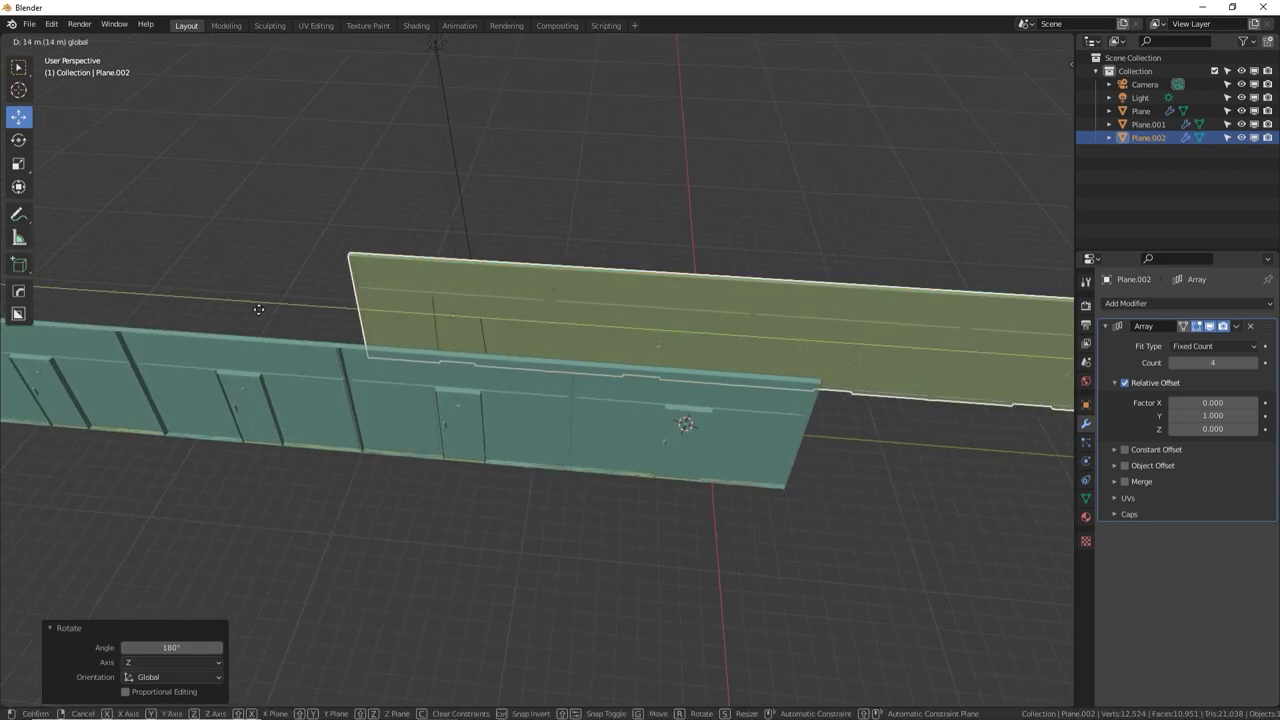
{"action": "left_click", "coordinate": [421, 315]}
{"action": "middle_click_drag", "start_coordinate": [421, 315], "coordinate": [600, 345]}
{"action": "key", "text": "g"}
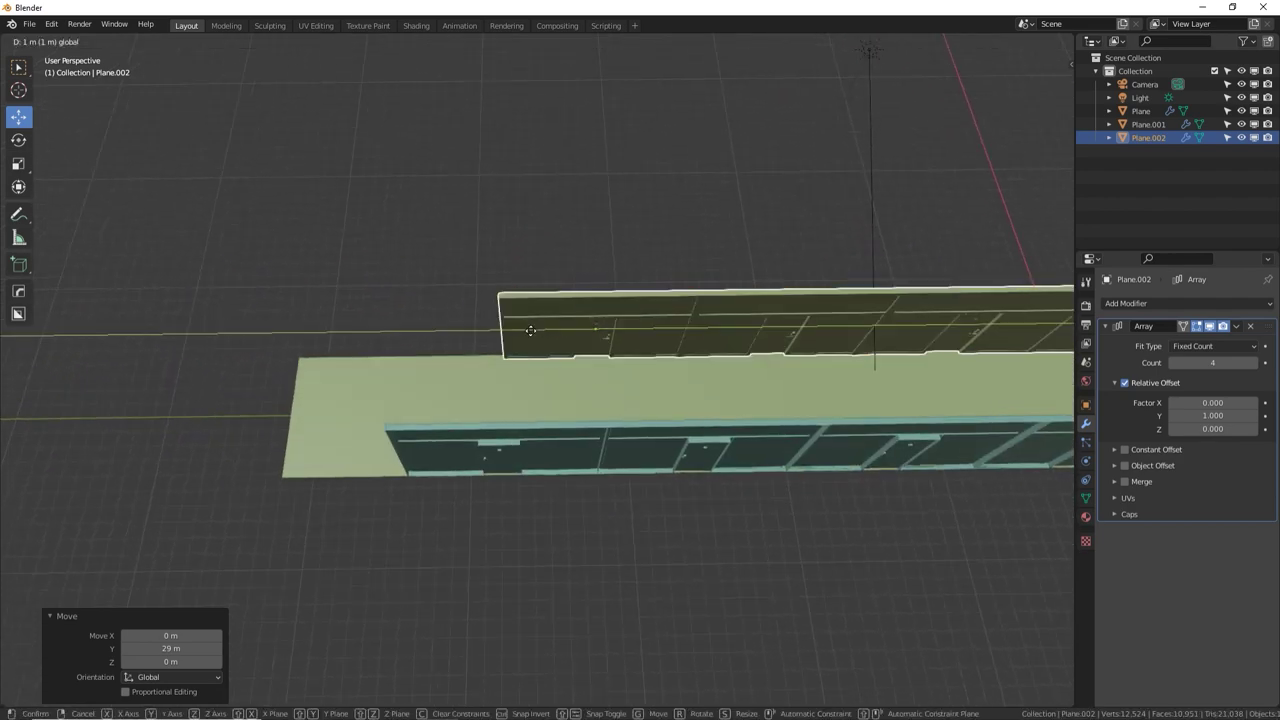
{"action": "left_click", "coordinate": [432, 335]}
{"action": "middle_click_drag", "start_coordinate": [432, 335], "coordinate": [607, 432]}
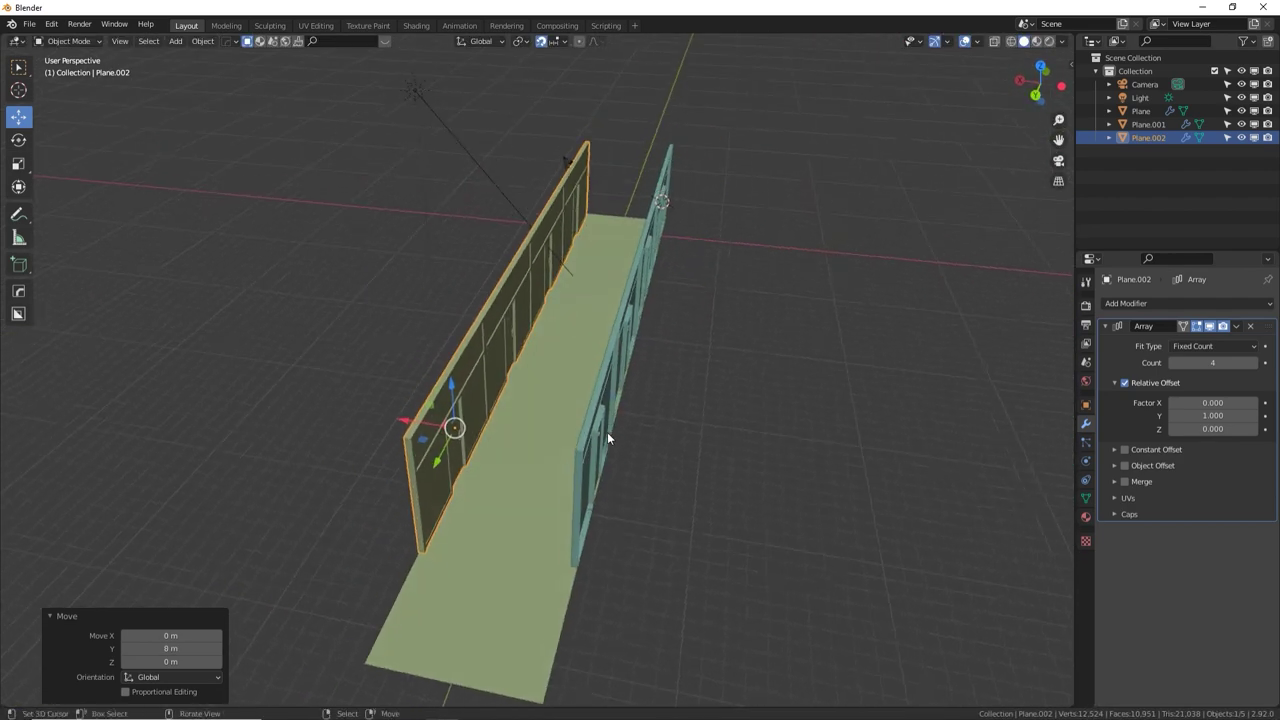
Shift the duplicated wall by -1 m along Y to line its ends up with the opposite wall
{"action": "left_click", "coordinate": [607, 432]}
{"action": "middle_click_drag", "start_coordinate": [460, 398], "coordinate": [466, 366]}
{"action": "left_click", "coordinate": [423, 363]}
{"action": "key", "text": "g"}
{"action": "left_click", "coordinate": [438, 326]}
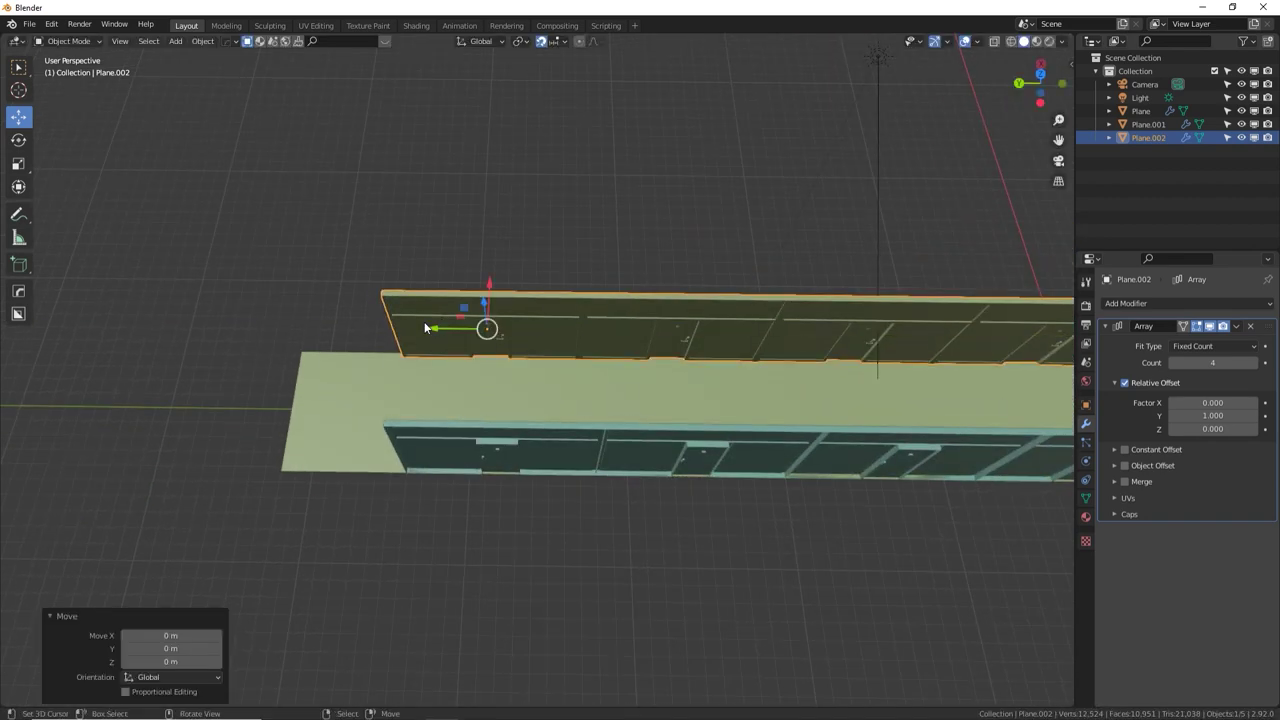
Look down the corridor between the two walls and select the floor strip
{"action": "key", "text": "KP_7"}
{"action": "middle_click_drag", "start_coordinate": [538, 204], "coordinate": [629, 317]}
{"action": "scroll", "coordinate": [554, 389], "scroll_direction": "down", "scroll_amount": 5}
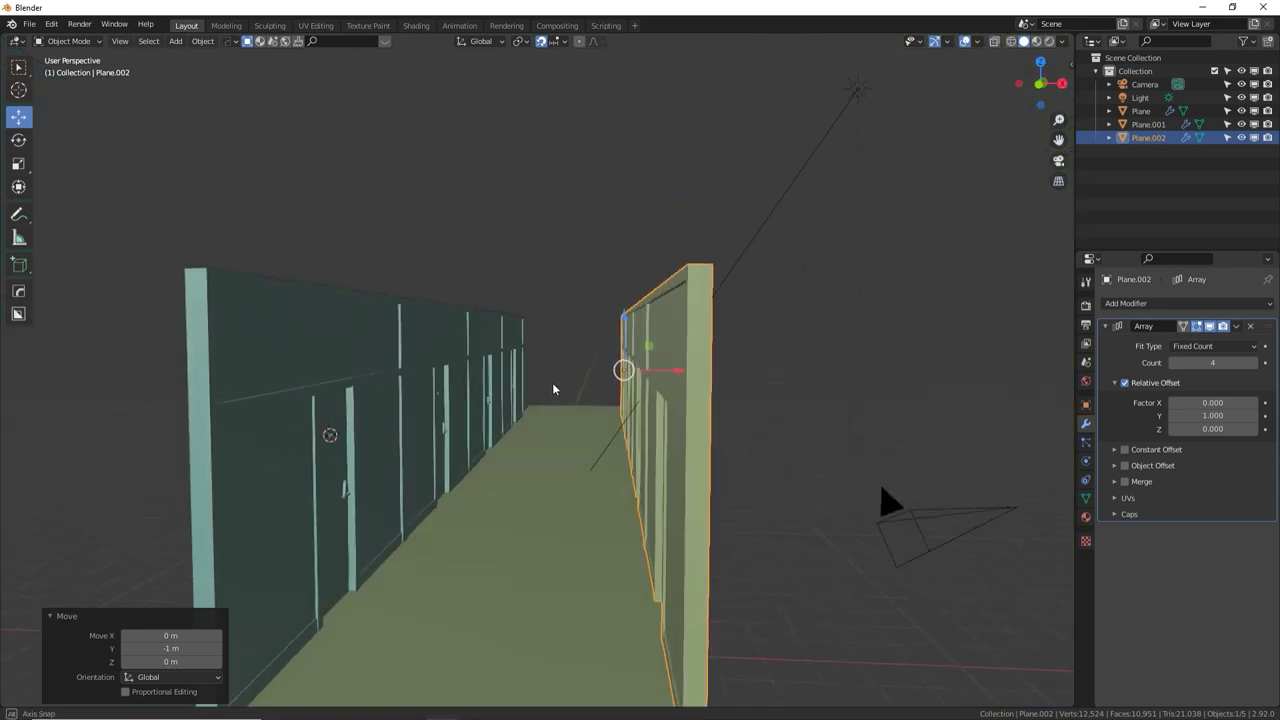
{"action": "middle_click_drag", "start_coordinate": [524, 337], "coordinate": [536, 344]}
{"action": "left_click", "coordinate": [539, 465]}
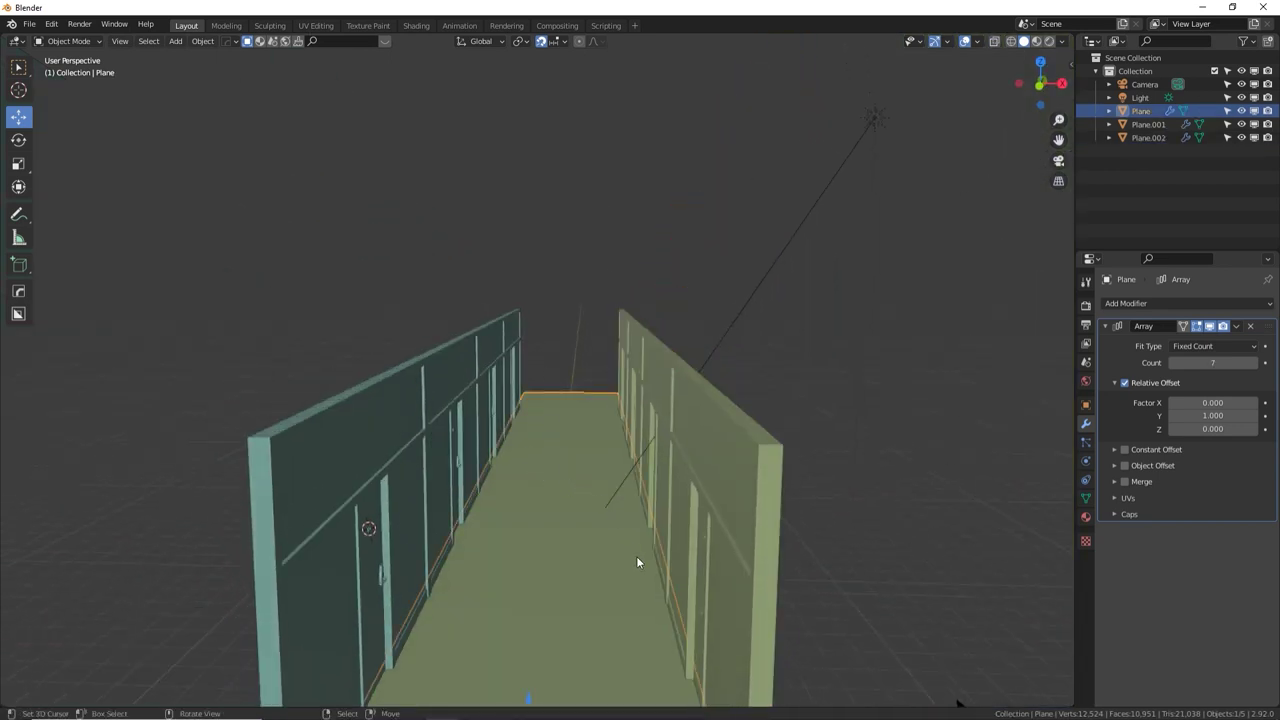
Duplicate the corridor's floor plane and raise the copy 8 m along Z to form the ceiling on top of the walls
{"action": "key", "text": "shift+d"}
{"action": "key", "text": "z"}
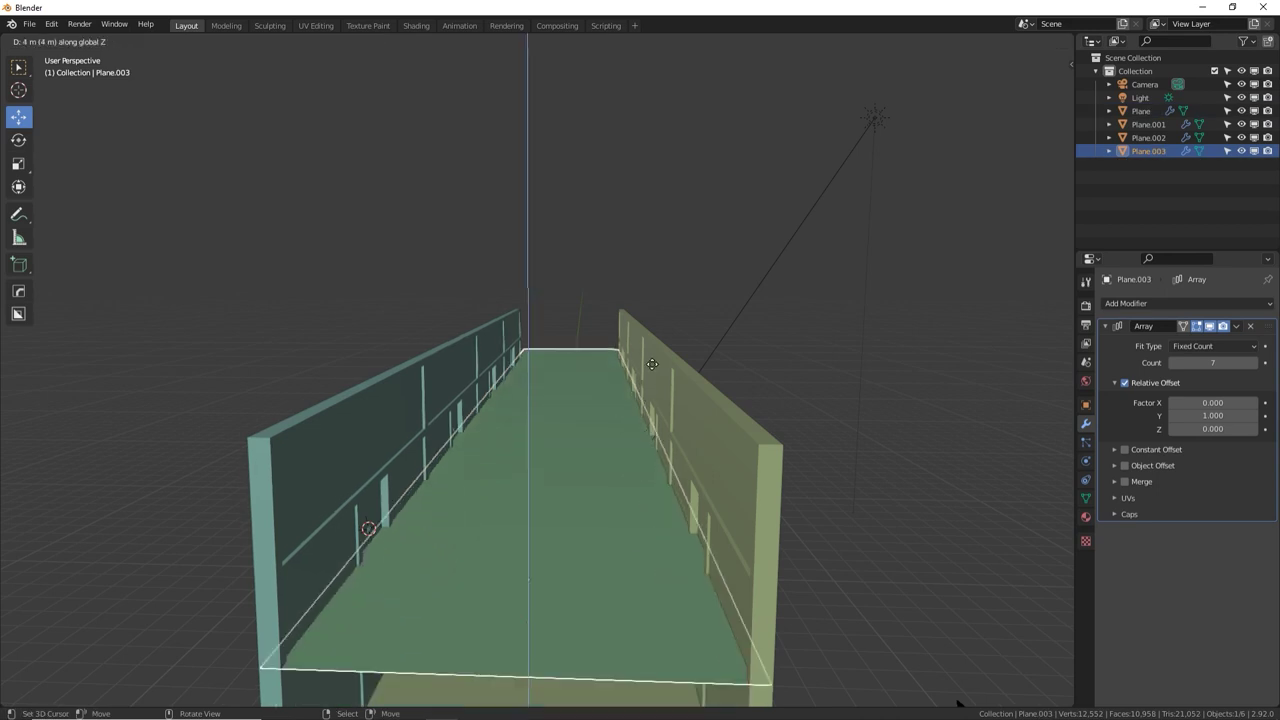
{"action": "left_click", "coordinate": [688, 233]}
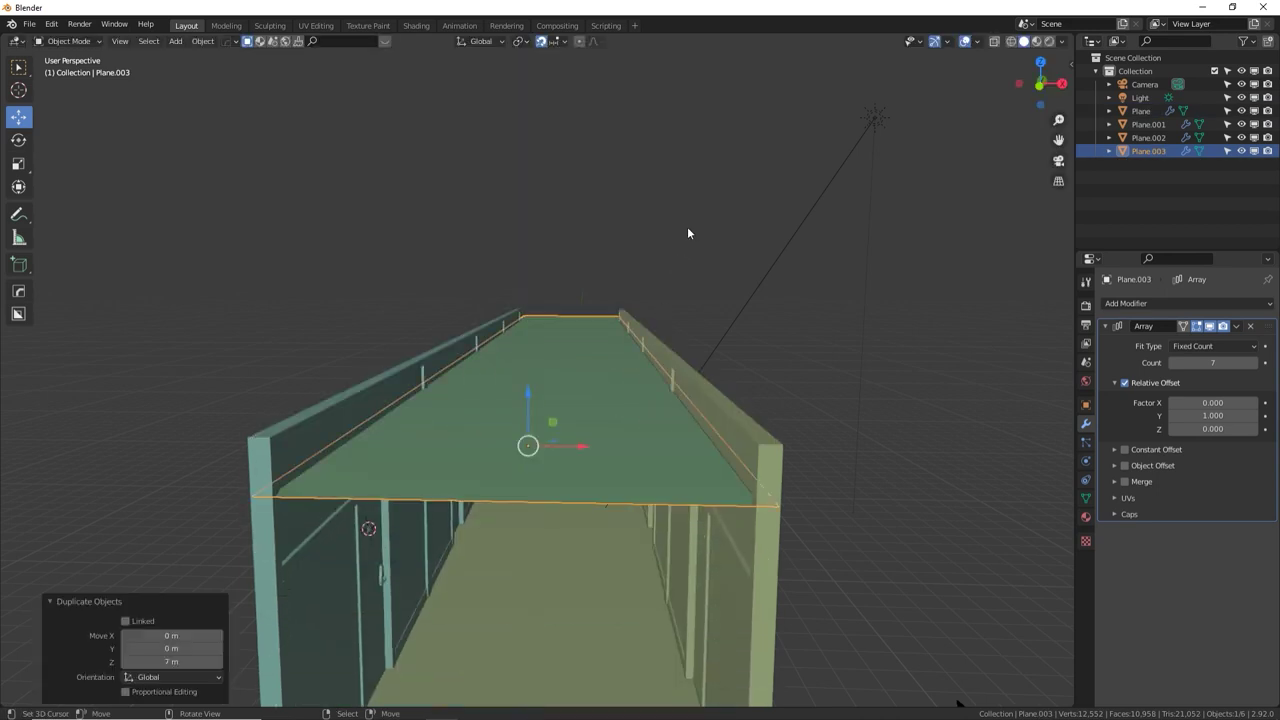
{"action": "key", "text": "g"}
{"action": "key", "text": "z"}
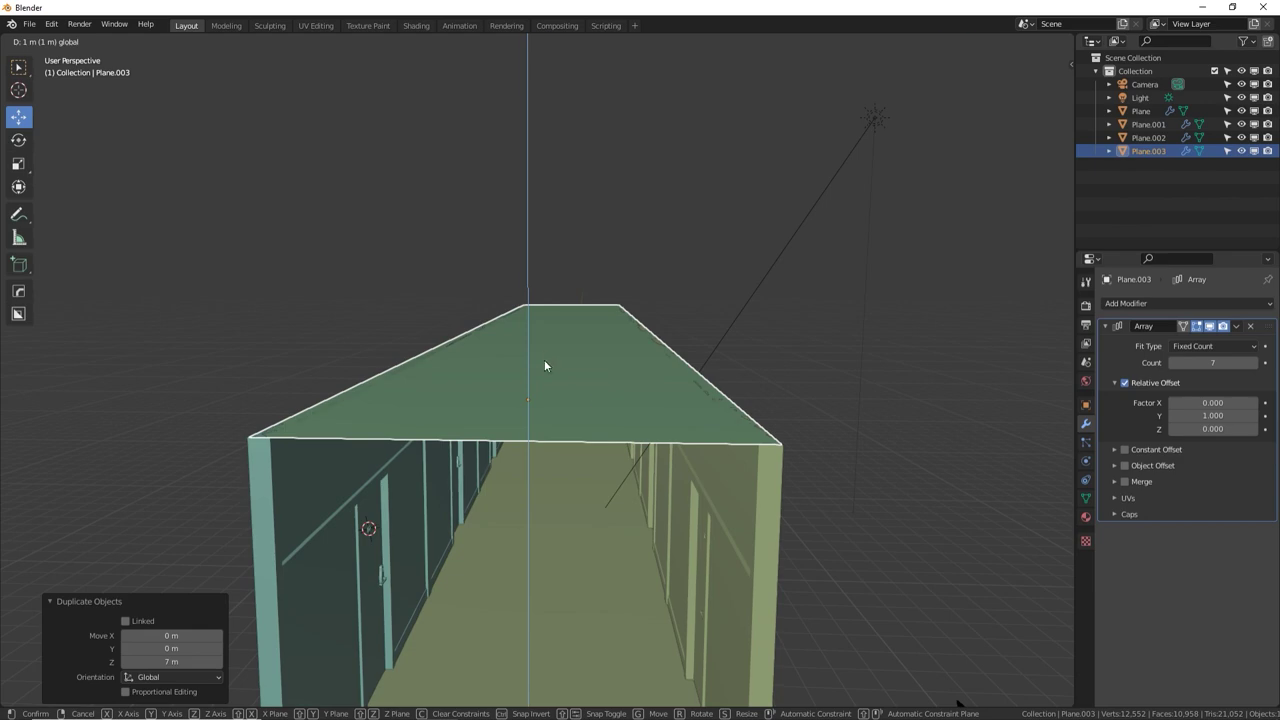
{"action": "left_click", "coordinate": [548, 366]}
{"action": "mouse_move", "coordinate": [569, 374]}
{"action": "middle_mouse_down"}
{"action": "mouse_move", "coordinate": [587, 385]}
{"action": "mouse_move", "coordinate": [814, 380]}
{"action": "mouse_move", "coordinate": [564, 369]}
{"action": "middle_mouse_up"}
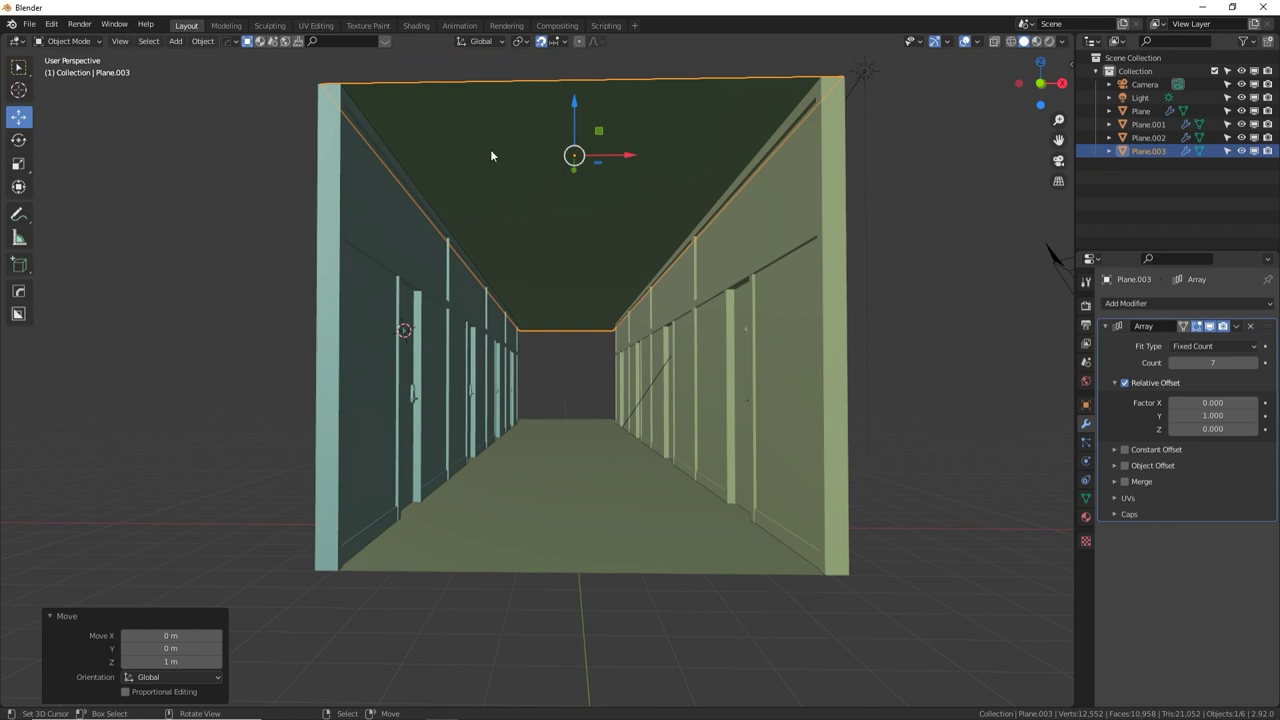
{"action": "left_click", "coordinate": [541, 41]}
{"action": "left_click", "coordinate": [554, 41]}
Place a copy of the ceiling, rotated 90° about Z, across the corridor's far end at X -23 m and Y 56 m
{"action": "middle_click_drag", "start_coordinate": [557, 351], "coordinate": [555, 385]}
{"action": "left_click", "coordinate": [474, 385]}
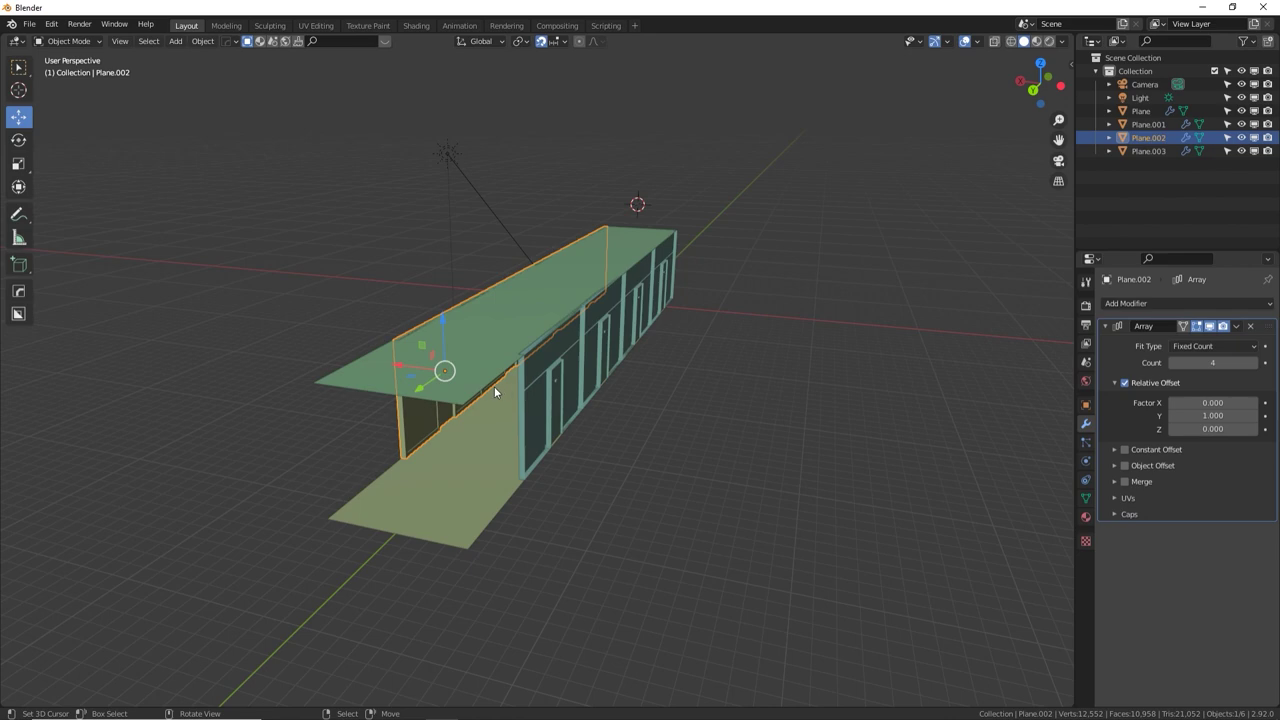
{"action": "left_click", "coordinate": [425, 388]}
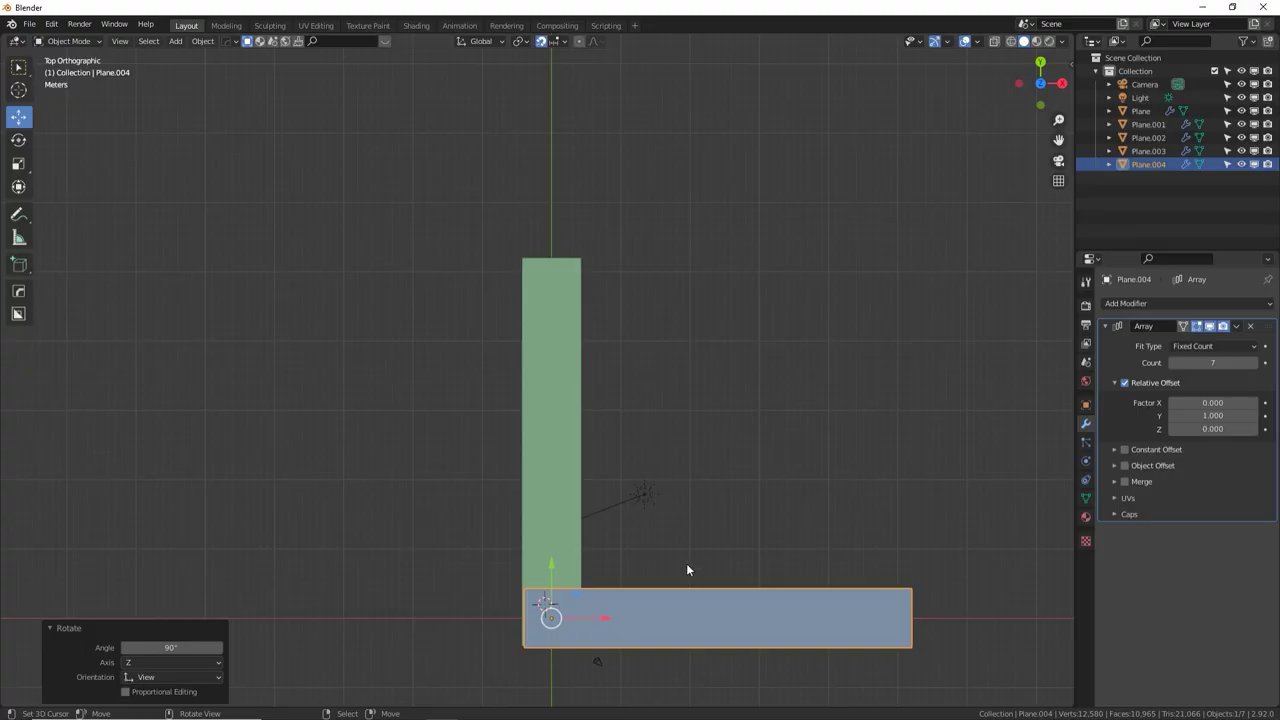
{"action": "key", "text": "g"}
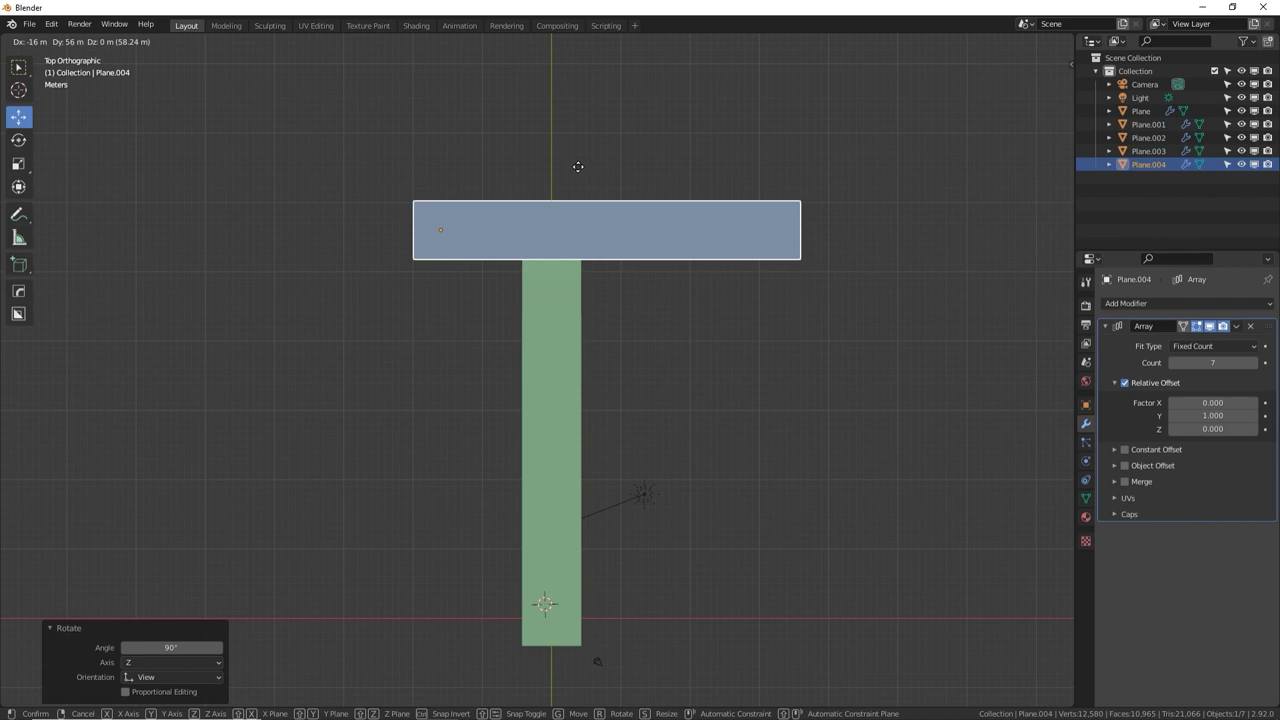
{"action": "left_click", "coordinate": [615, 170]}
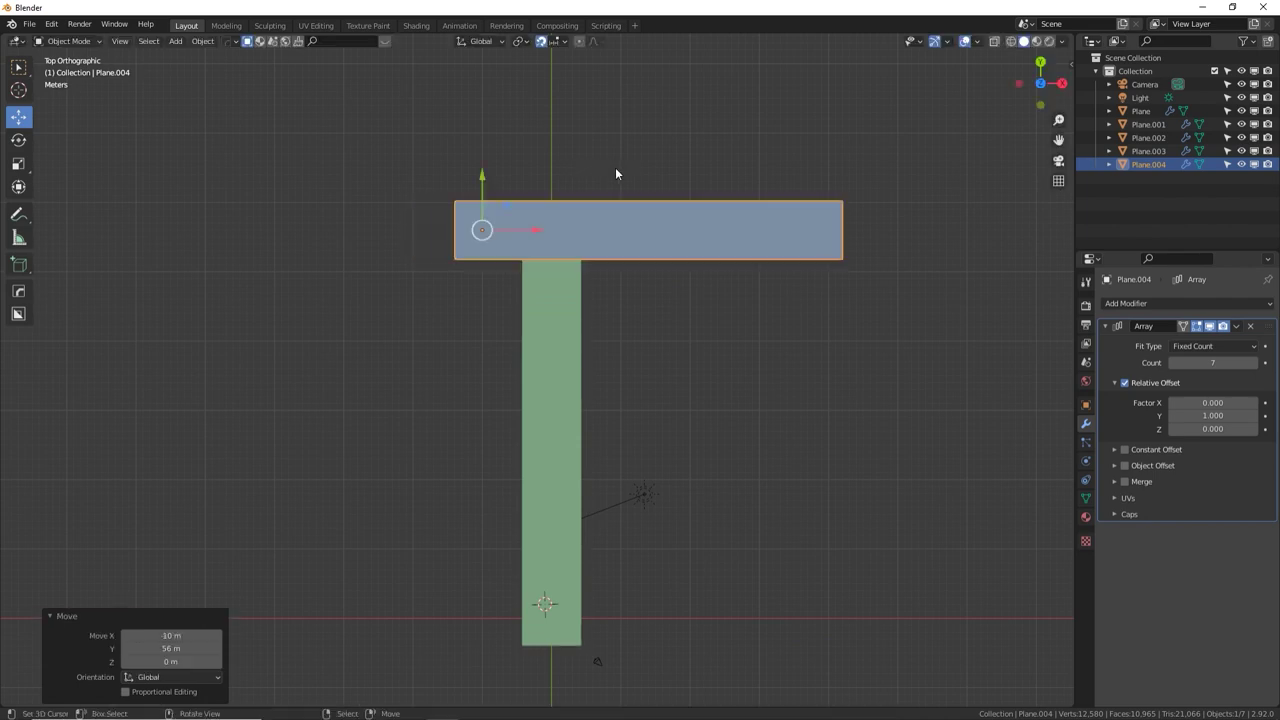
{"action": "key", "text": "g"}
{"action": "key", "text": "x"}
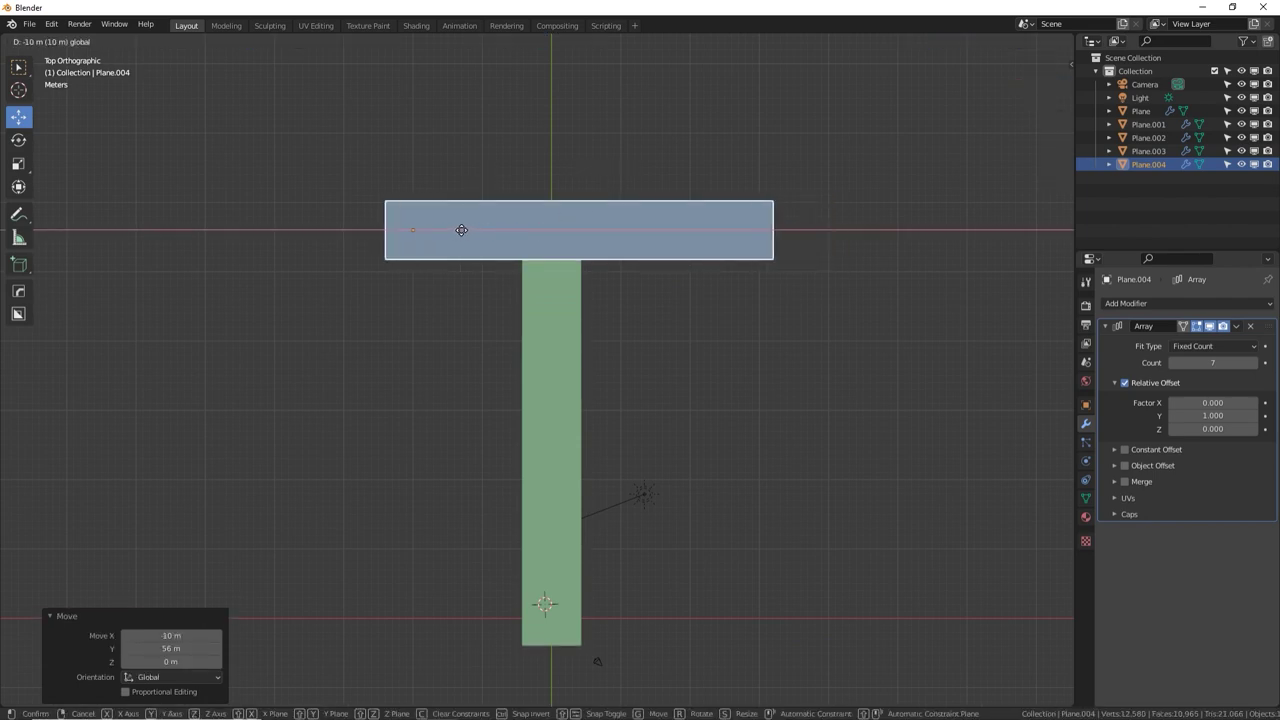
{"action": "left_click", "coordinate": [443, 229]}
Duplicate the crossing ceiling and lower the copy 8 m along Z to form the crossing corridor's floor
{"action": "middle_click_drag", "start_coordinate": [527, 340], "coordinate": [469, 401]}
{"action": "left_click", "coordinate": [469, 402]}
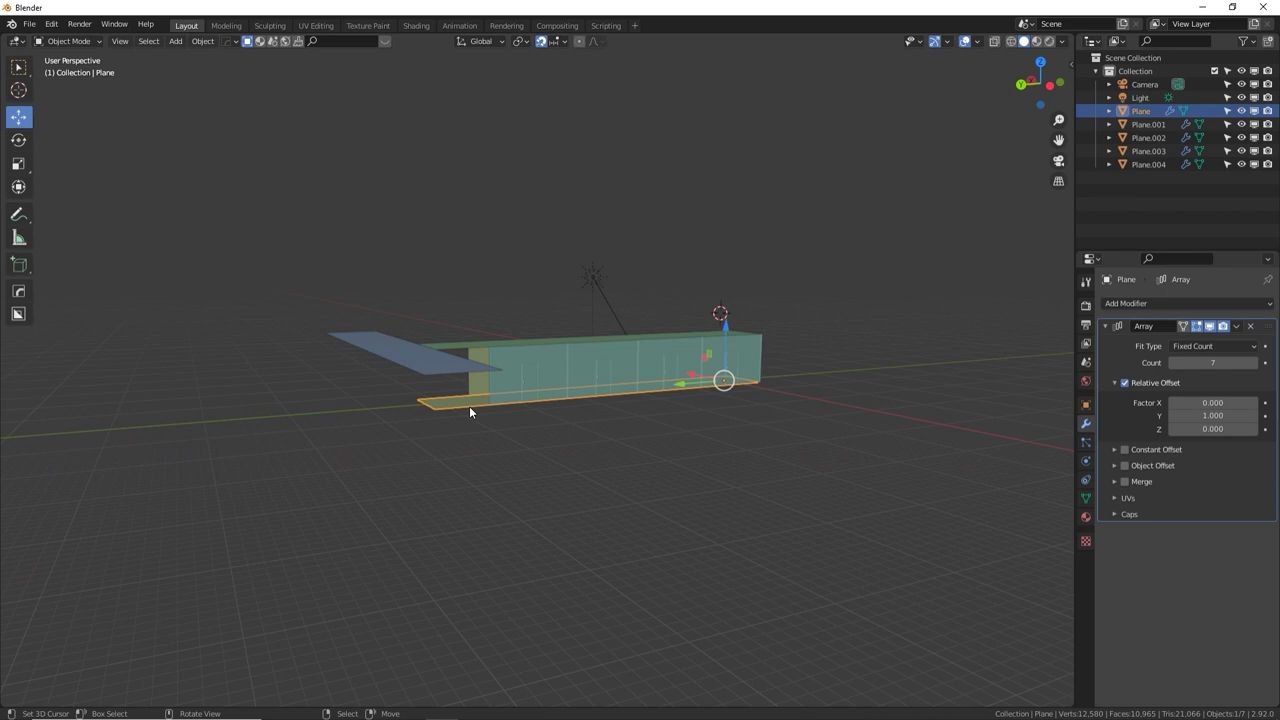
{"action": "left_click", "coordinate": [455, 344]}
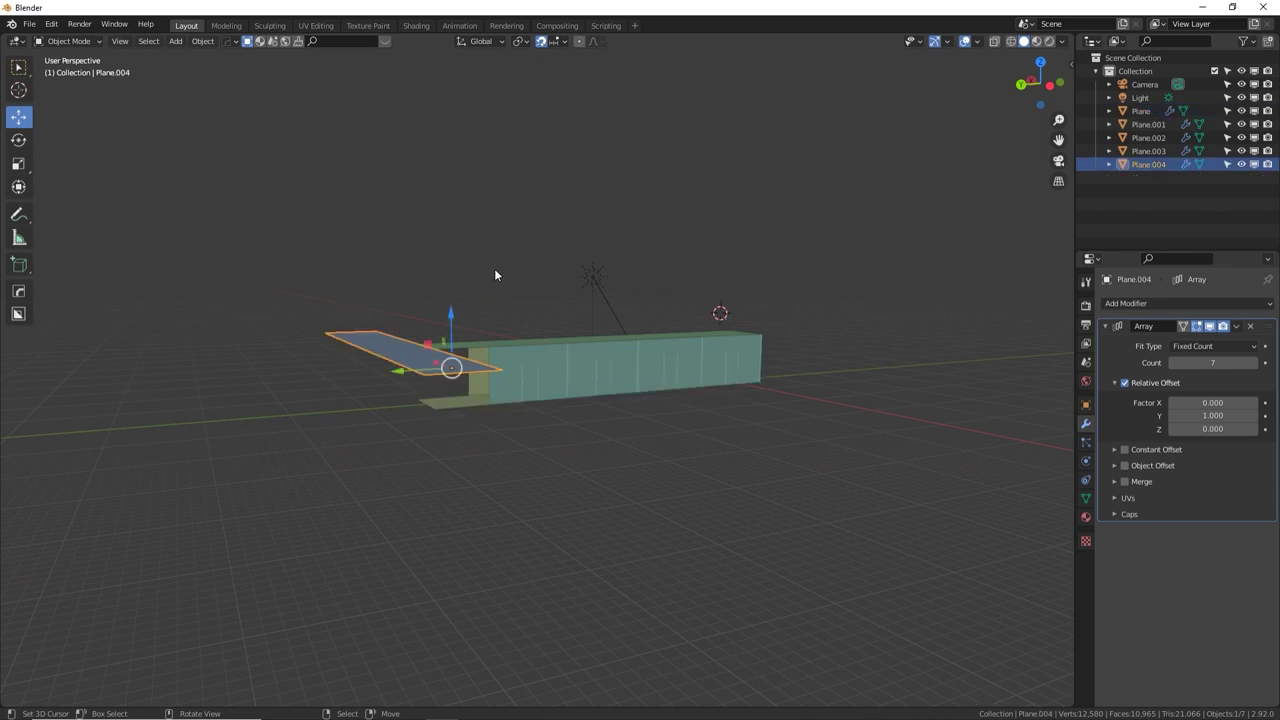
{"action": "key", "text": "shift+d"}
{"action": "key", "text": "z"}
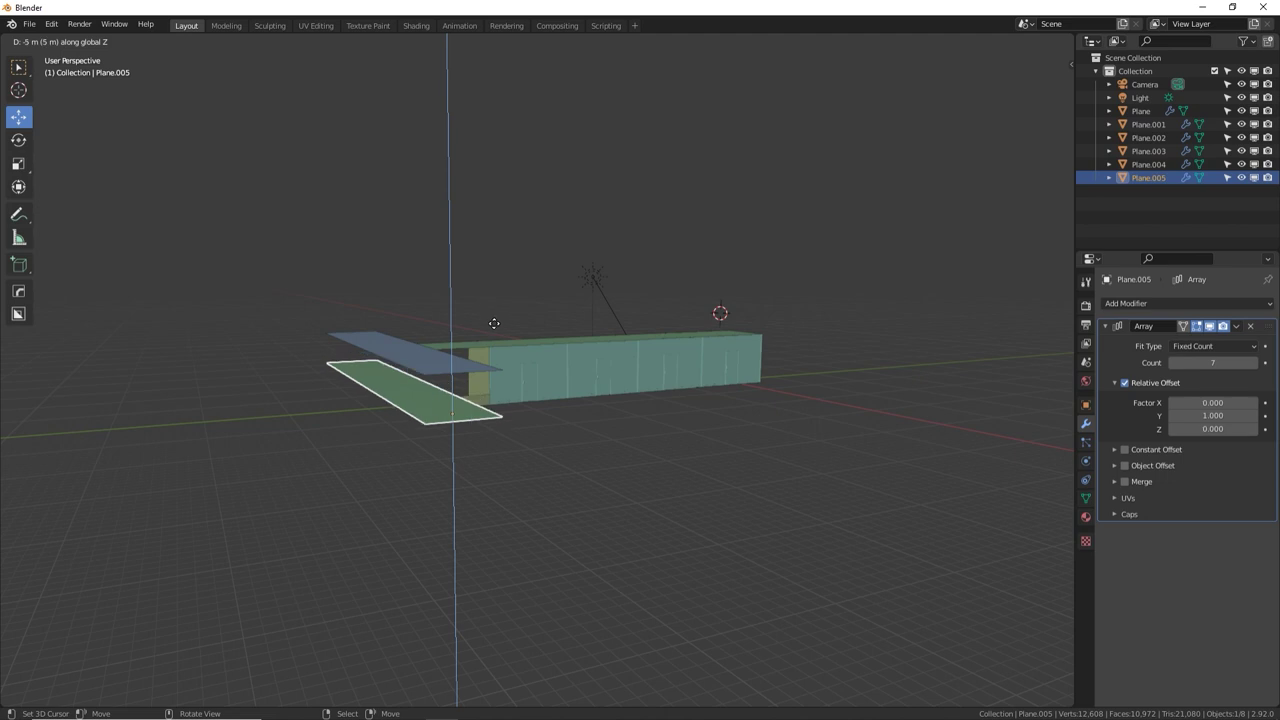
{"action": "left_click", "coordinate": [490, 334]}
{"action": "middle_click_drag", "start_coordinate": [490, 334], "coordinate": [396, 348]}
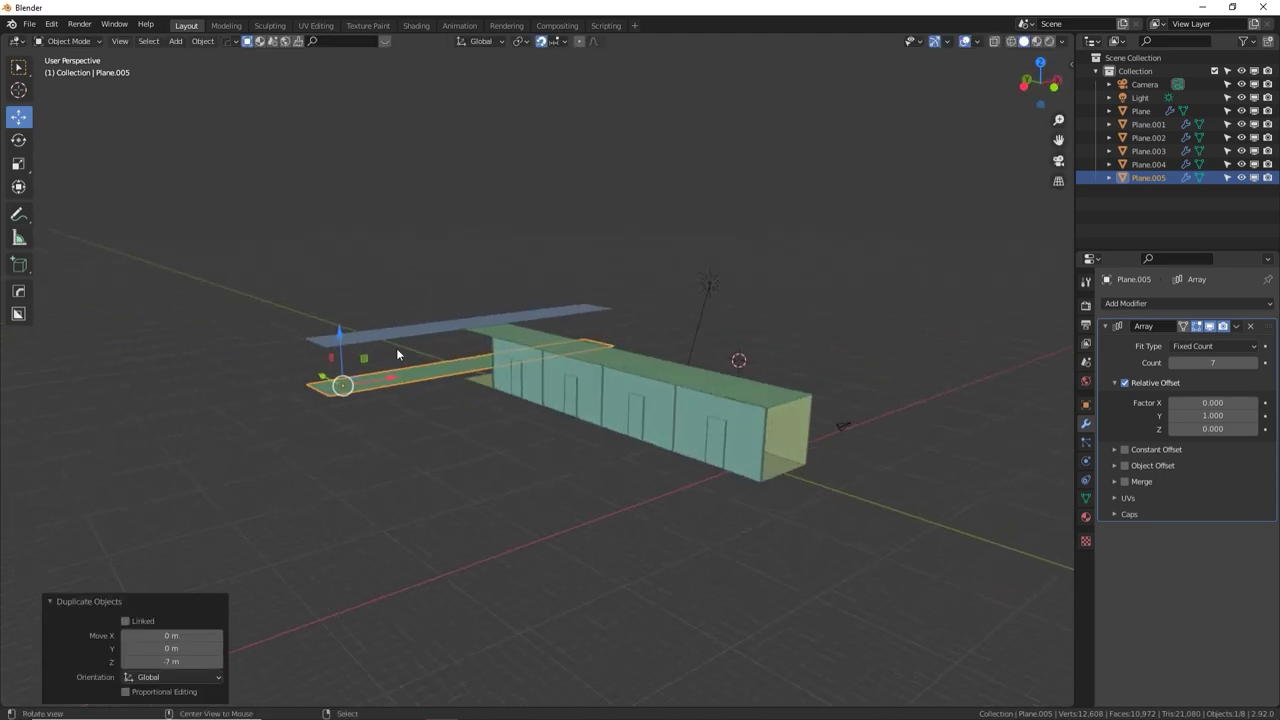
{"action": "scroll", "coordinate": [464, 286], "scroll_direction": "up", "scroll_amount": 6}
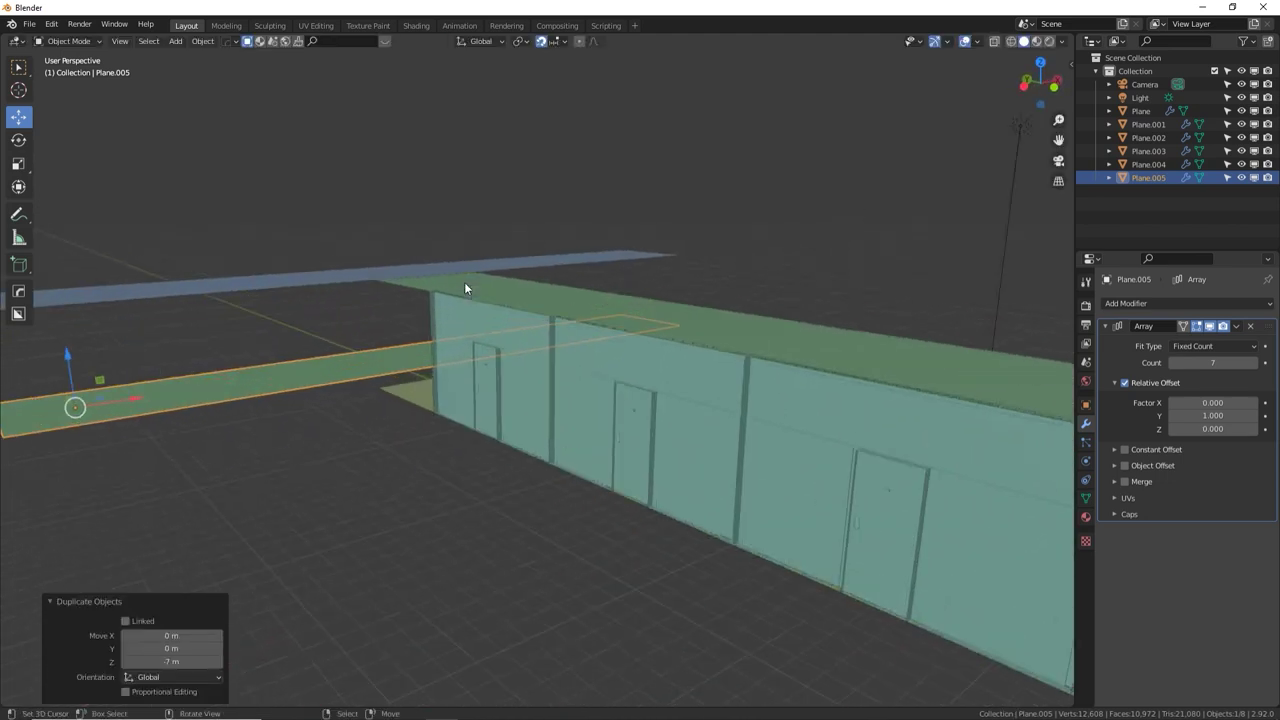
{"action": "scroll", "coordinate": [464, 289], "scroll_direction": "down", "scroll_amount": 4}
{"action": "key", "text": "g"}
{"action": "key", "text": "z"}
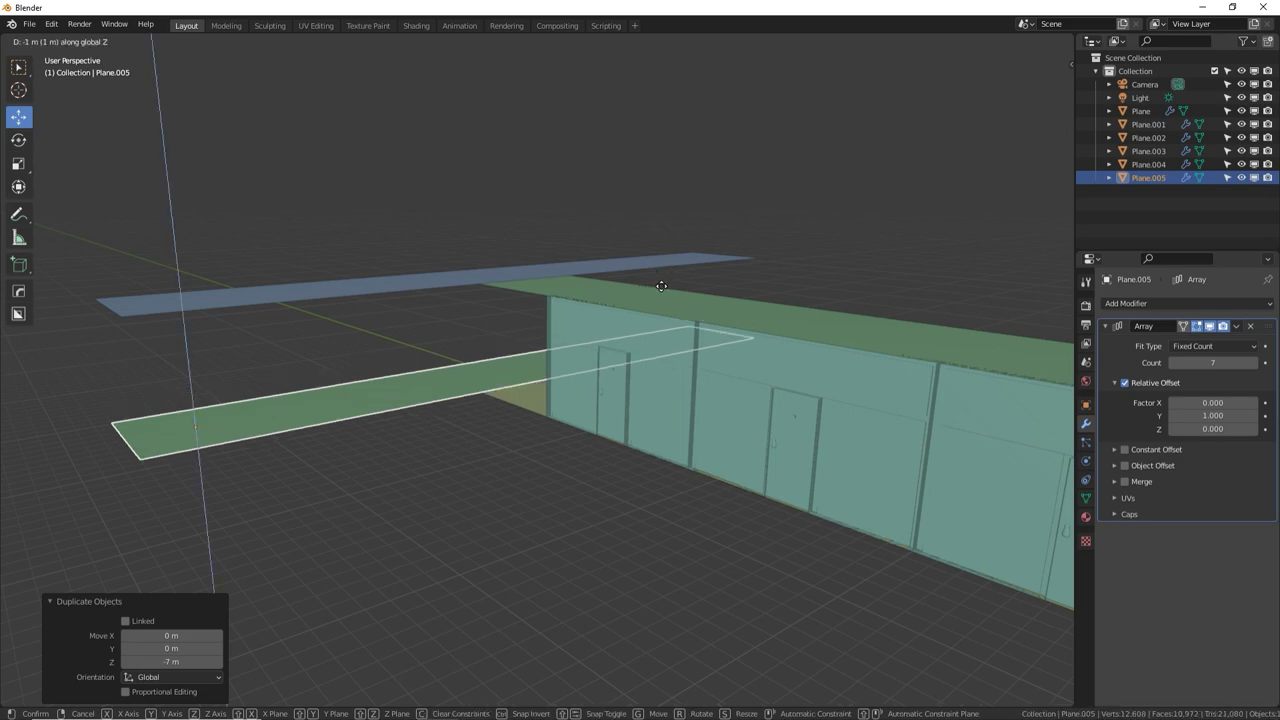
{"action": "left_click", "coordinate": [663, 287]}
Rename the main corridor's floor plane as "Floor 1"
{"action": "middle_click_drag", "start_coordinate": [678, 309], "coordinate": [677, 451]}
{"action": "scroll", "coordinate": [494, 390], "scroll_direction": "down", "scroll_amount": 5}
{"action": "left_click", "coordinate": [677, 451]}
{"action": "left_click", "coordinate": [1086, 405]}
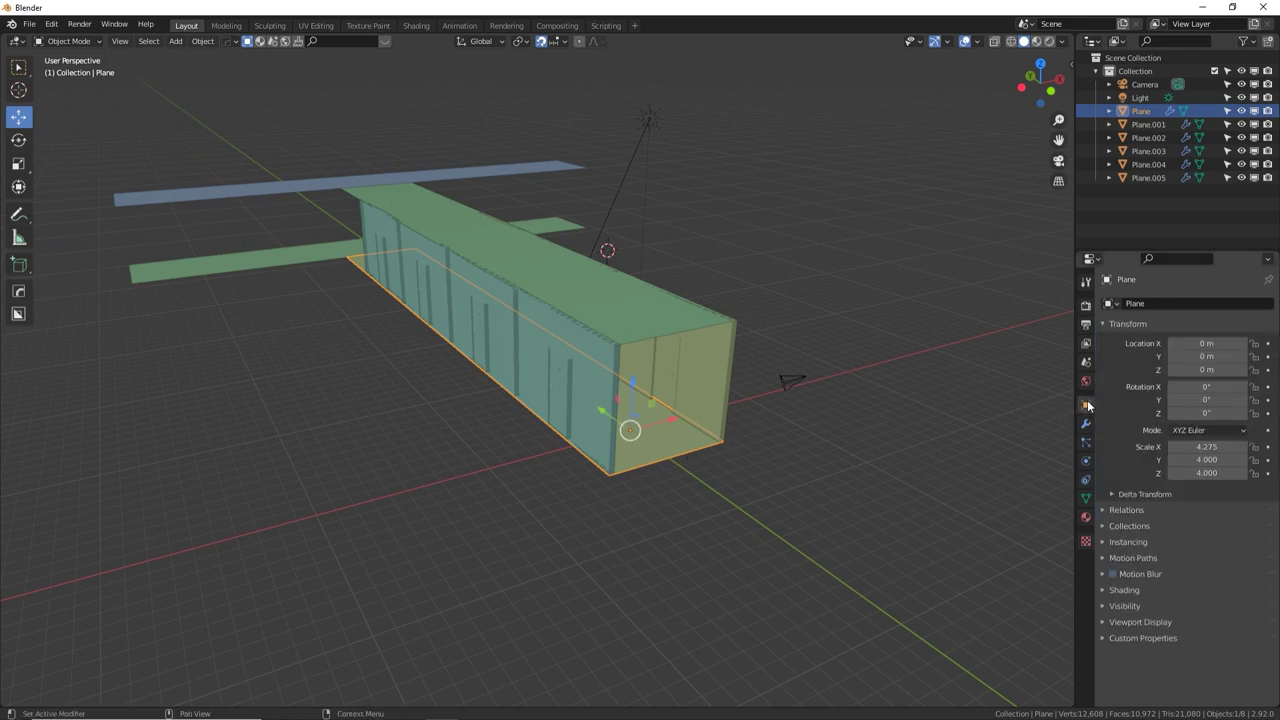
{"action": "left_click", "coordinate": [1160, 310]}
{"action": "type", "text": "Floor"}
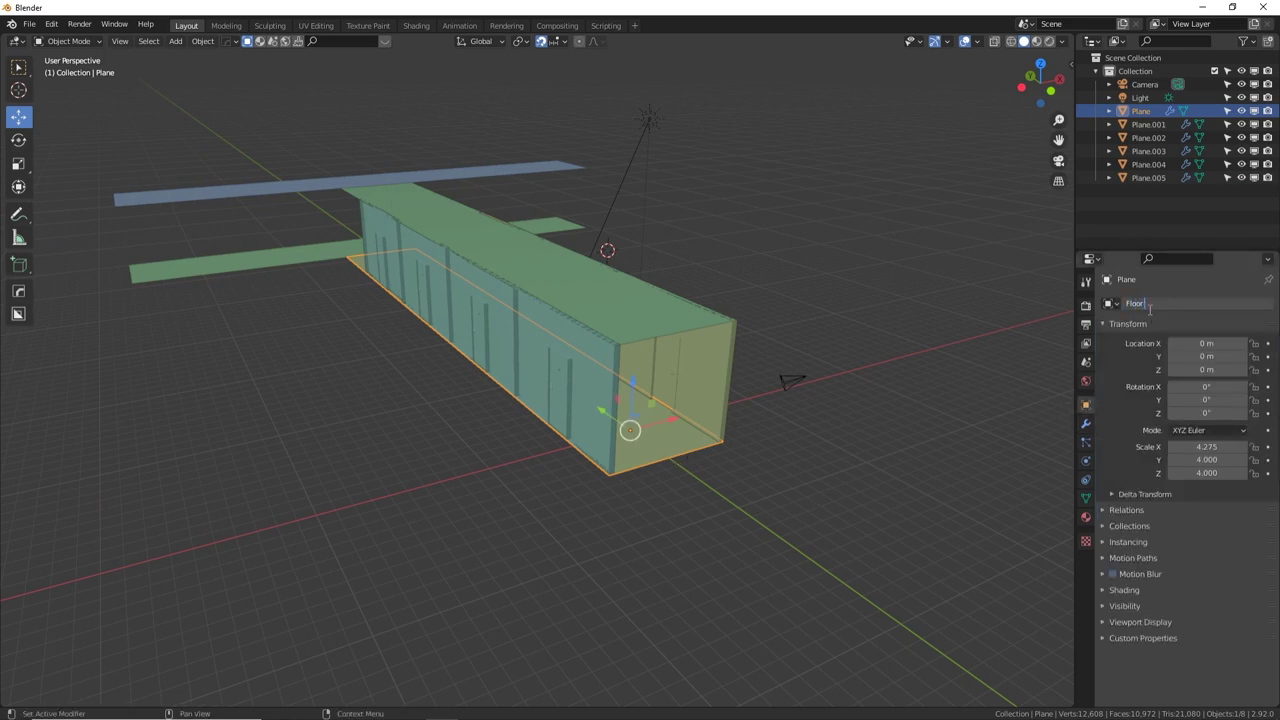
{"action": "type", "text": " 1"}
{"action": "key", "text": "Return"}
Rename the crossing corridor's floor plane as "Floor 2"
{"action": "left_click", "coordinate": [258, 260]}
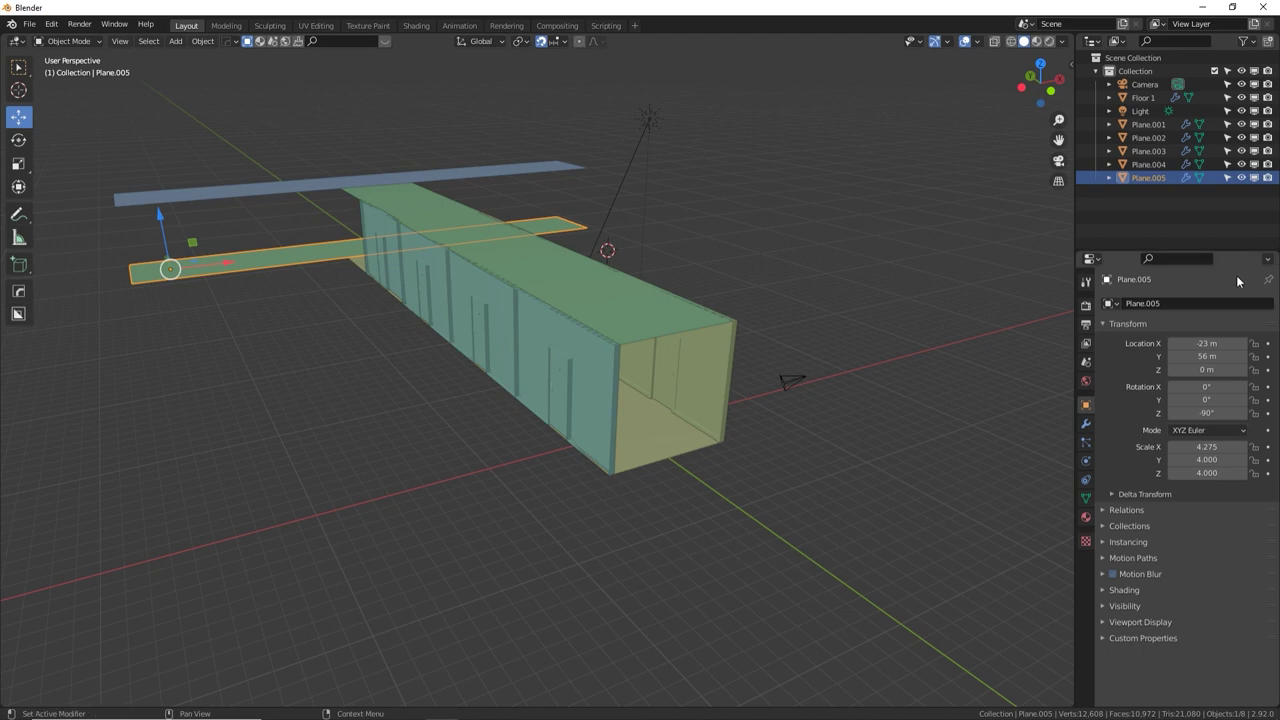
{"action": "left_click", "coordinate": [1231, 302]}
{"action": "type", "text": "Flo"}
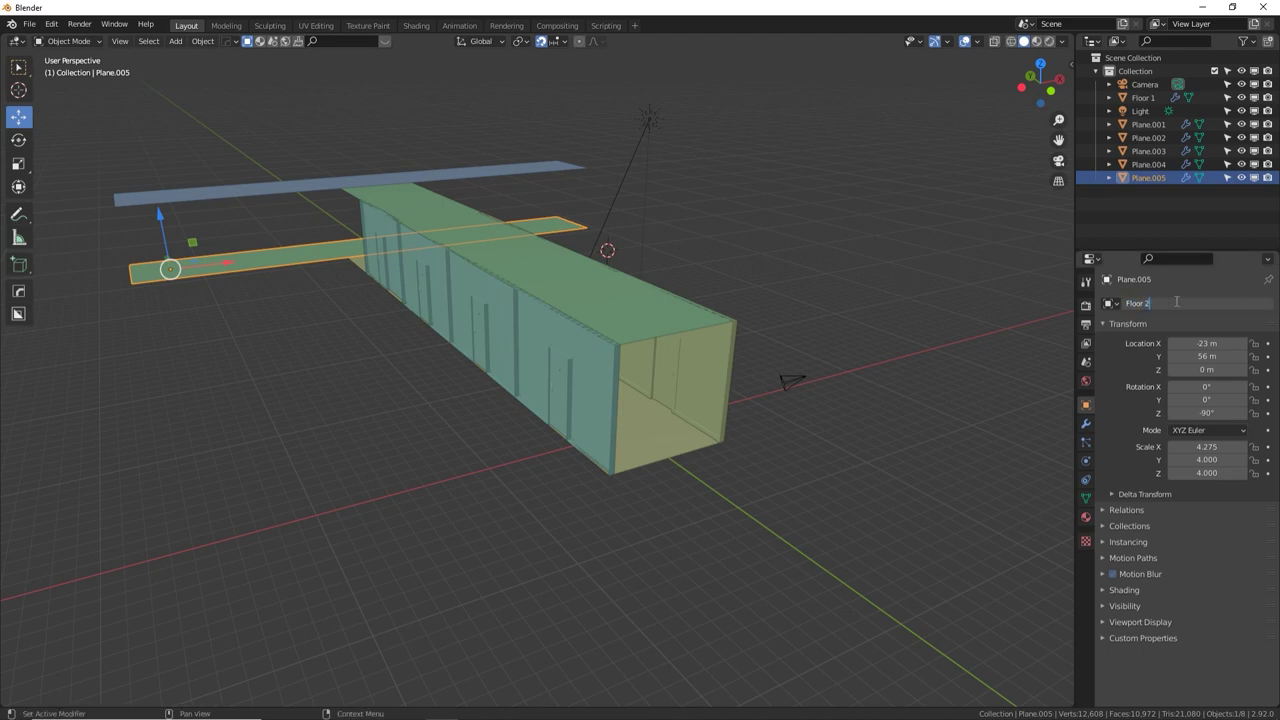
{"action": "type", "text": "or 2"}
{"action": "key", "text": "Return"}
Rename the main corridor's ceiling plane as "Ceiling 1"
{"action": "left_click", "coordinate": [480, 225]}
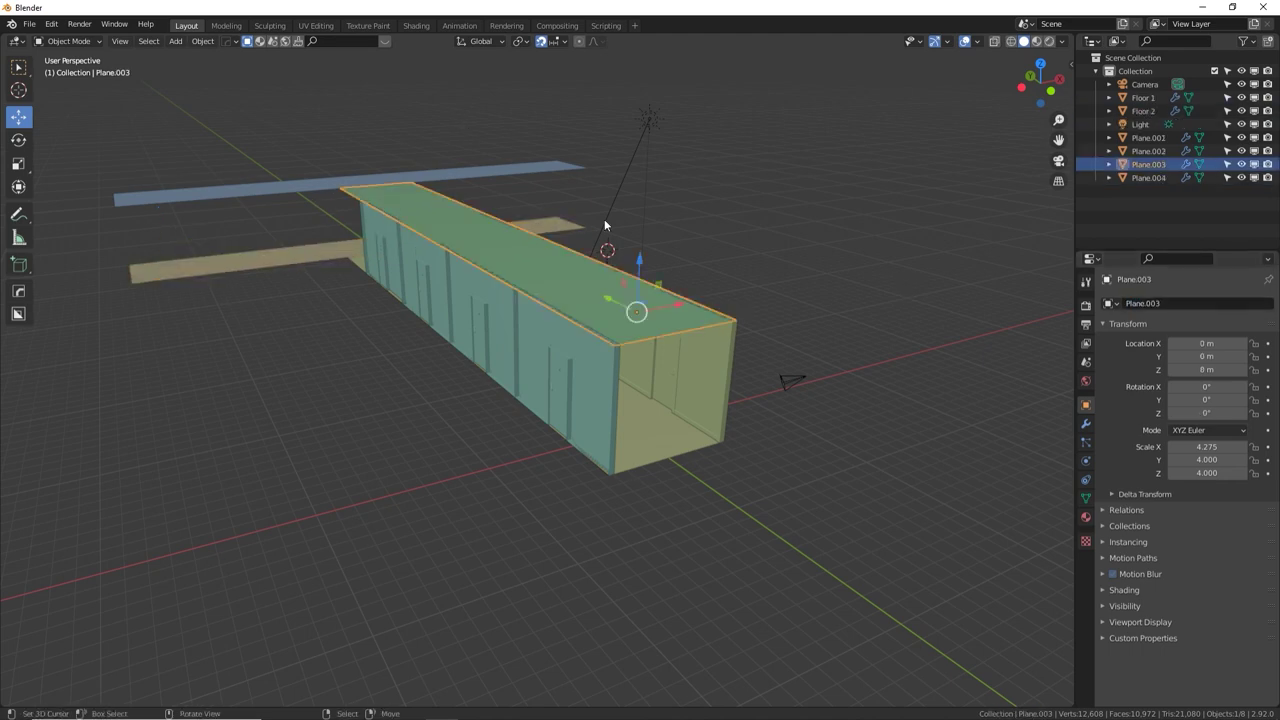
{"action": "left_click", "coordinate": [1148, 305]}
{"action": "type", "text": "Cei"}
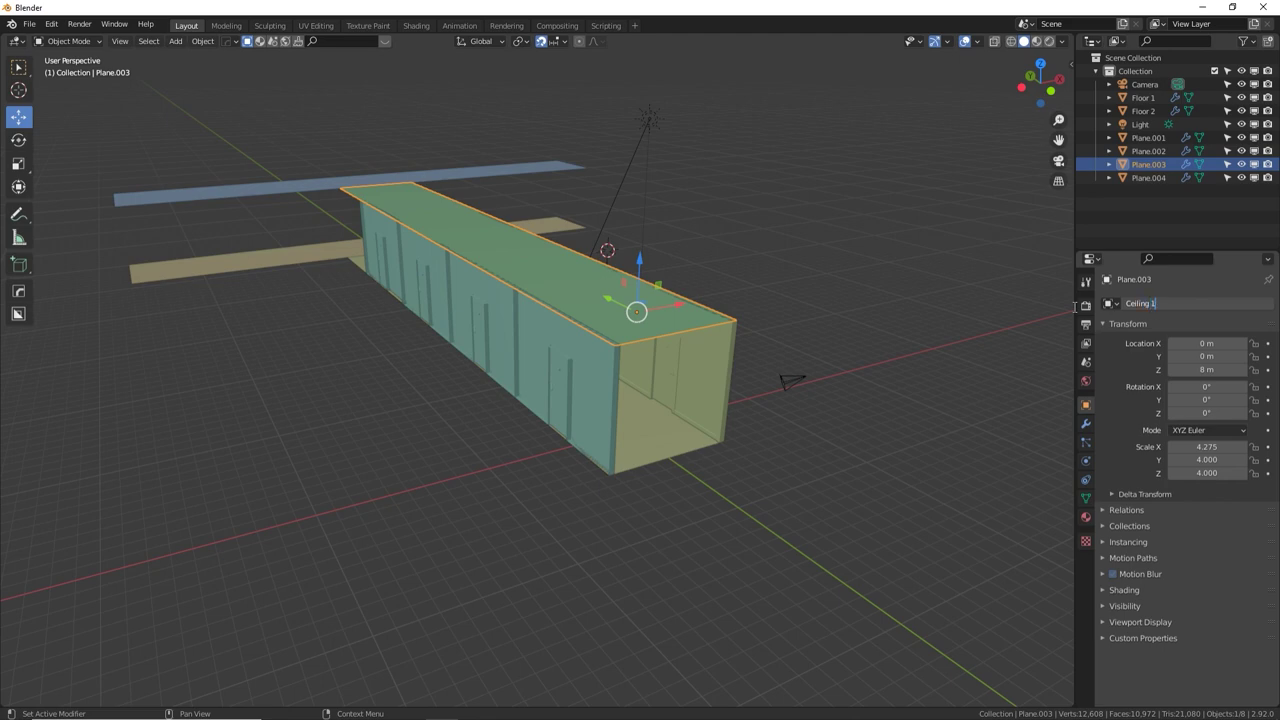
{"action": "type", "text": "ling 1"}
{"action": "key", "text": "Return"}
Rename the crossing corridor's ceiling plane as "Ceiling 2"
{"action": "left_click", "coordinate": [306, 186]}
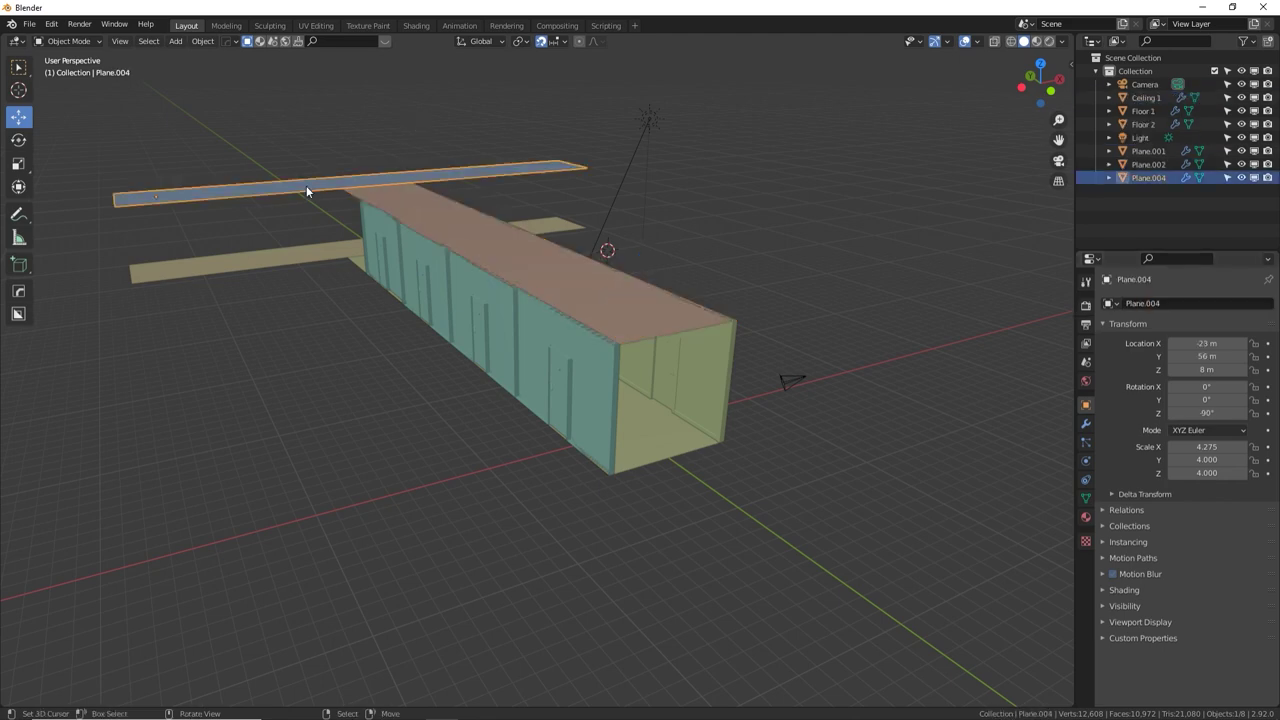
{"action": "left_click", "coordinate": [1158, 302]}
{"action": "type", "text": "Ce"}
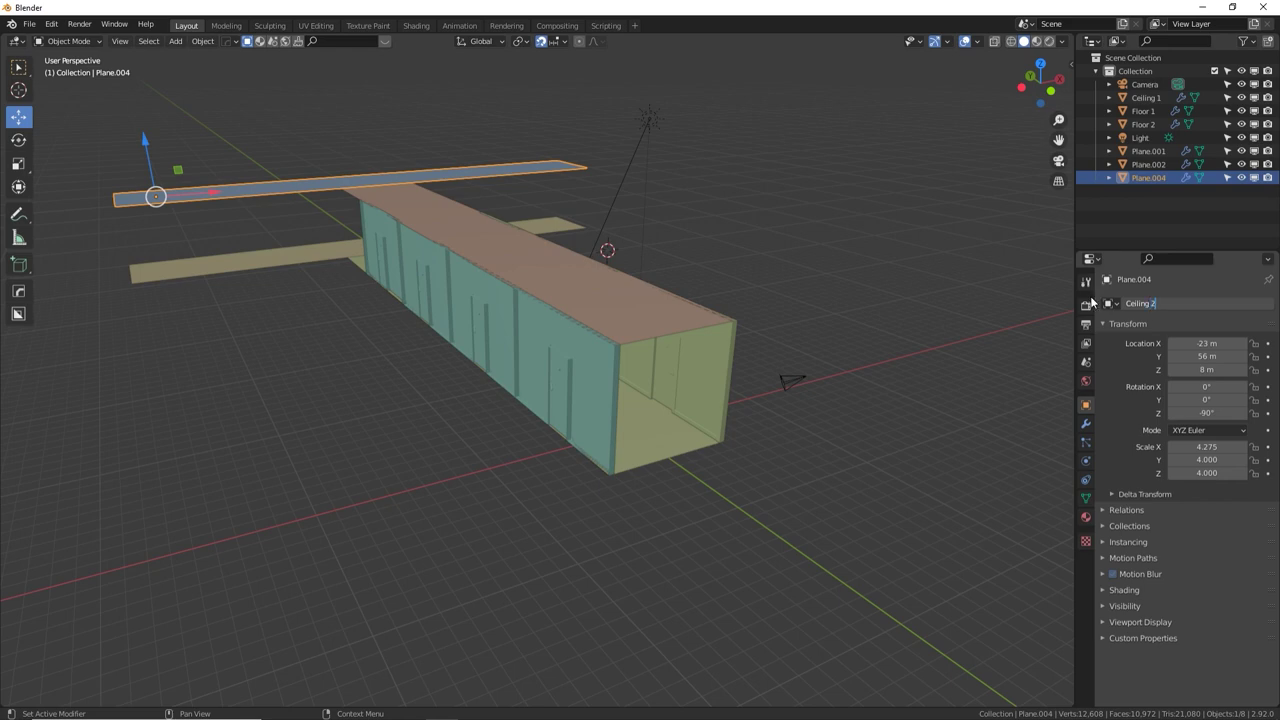
{"action": "type", "text": "iling 2"}
{"action": "key", "text": "Return"}
Rename the main corridor's wall on the negative X side as "Wall 1"
{"action": "middle_click_drag", "start_coordinate": [488, 238], "coordinate": [443, 322]}
{"action": "left_click", "coordinate": [443, 322]}
{"action": "left_click", "coordinate": [1145, 303]}
{"action": "type", "text": "W"}
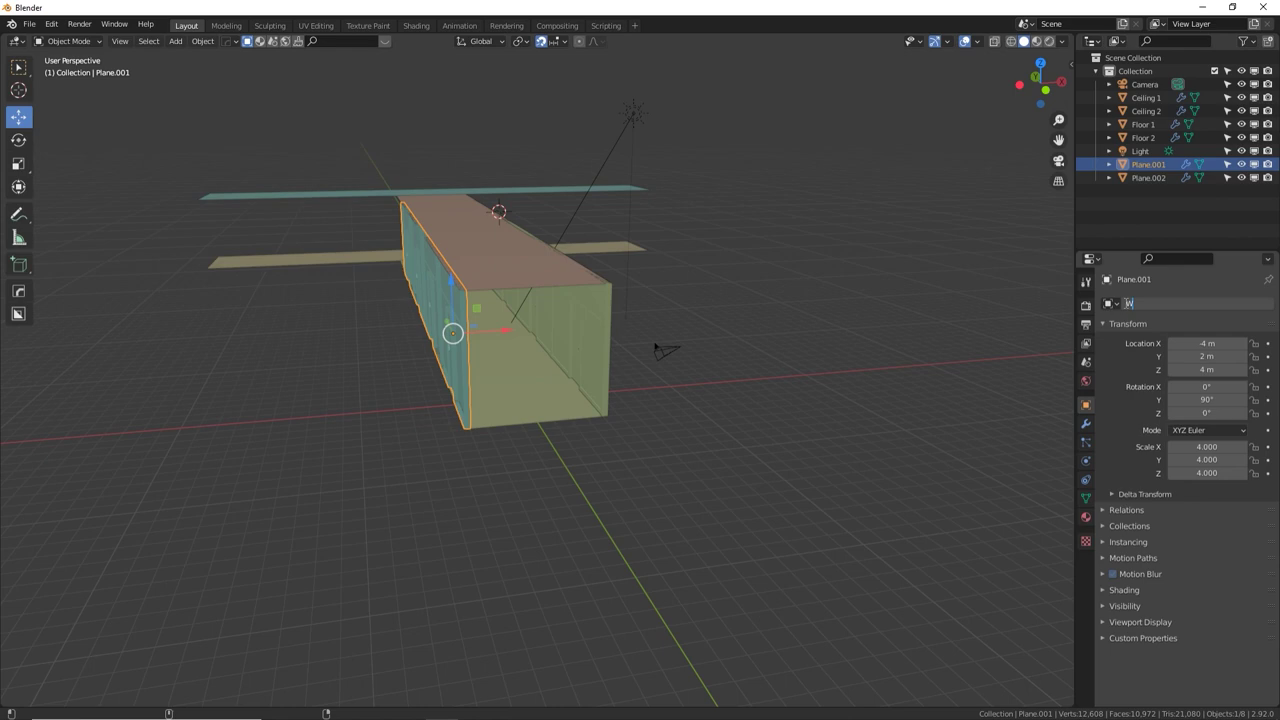
{"action": "type", "text": "all 1"}
{"action": "key", "text": "Return"}
Rename the main corridor's opposite wall, on the positive X side, as "wall 2"
{"action": "left_click", "coordinate": [590, 335]}
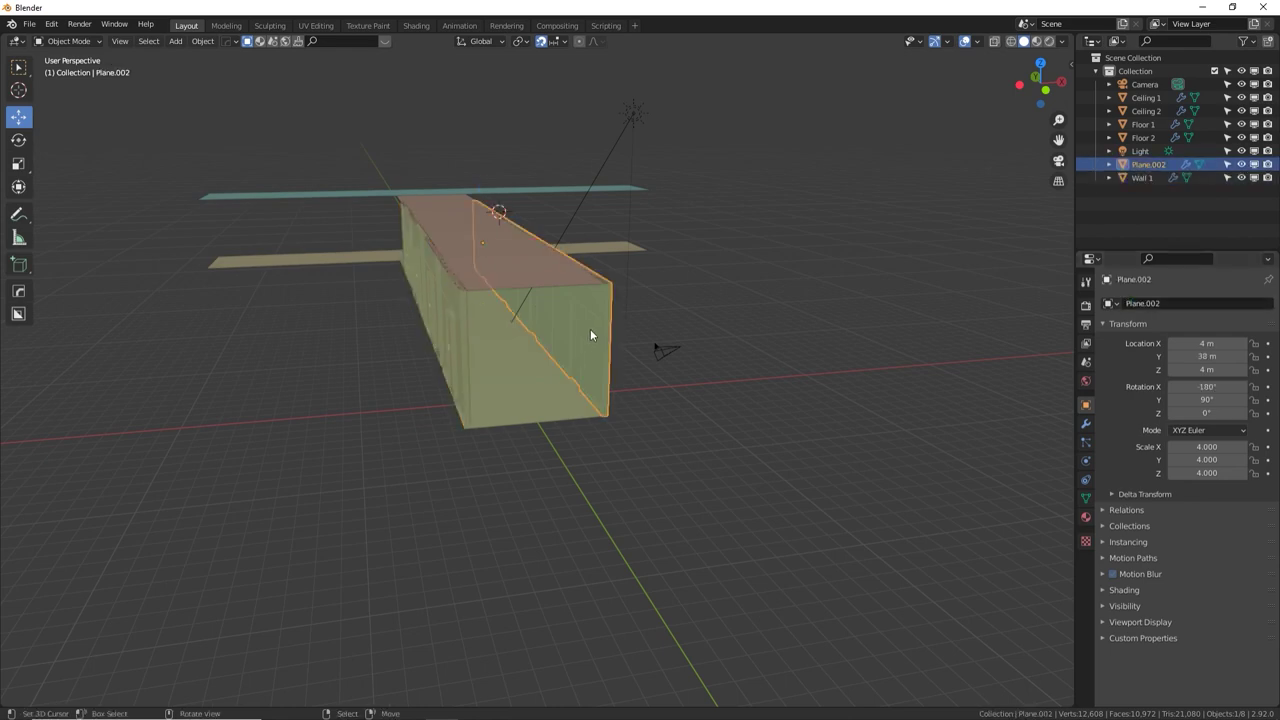
{"action": "left_click", "coordinate": [1147, 302]}
{"action": "type", "text": "wall 2"}
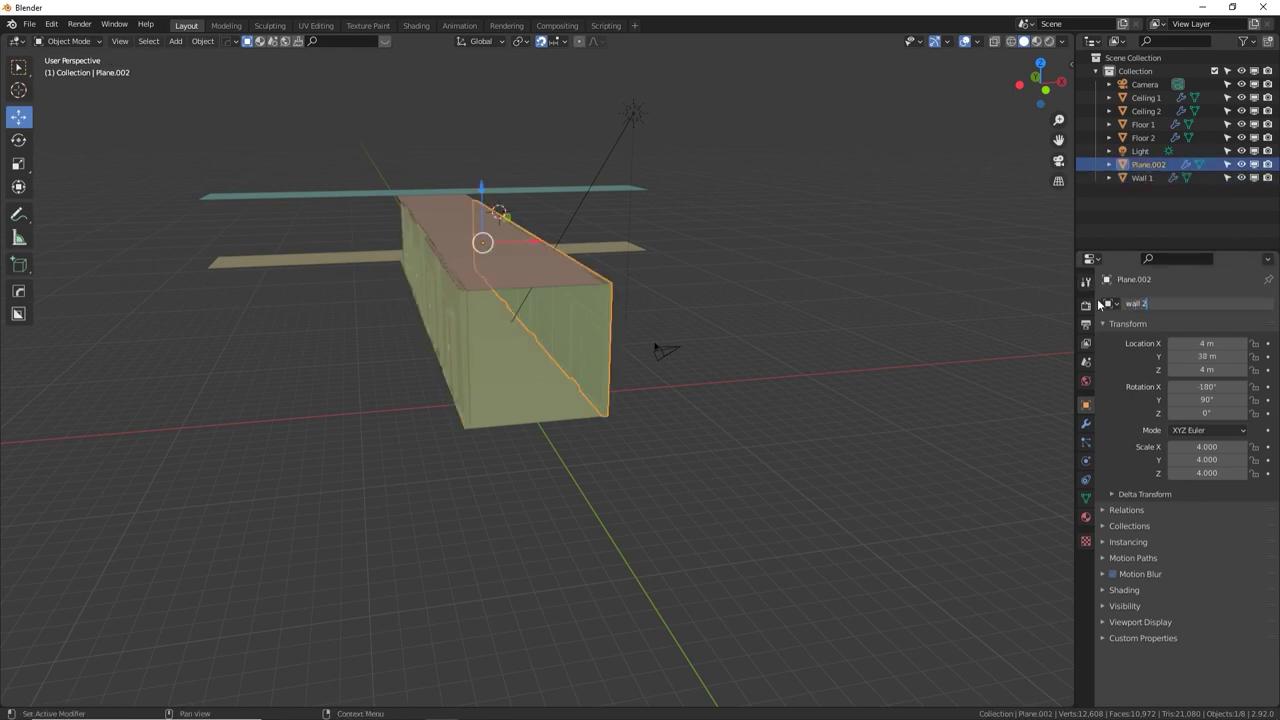
{"action": "key", "text": "Return"}
Move Floor 2 and Ceiling 2 together -7 m along Y so they meet the ends of the main corridor's walls
{"action": "middle_click_drag", "start_coordinate": [458, 309], "coordinate": [478, 299]}
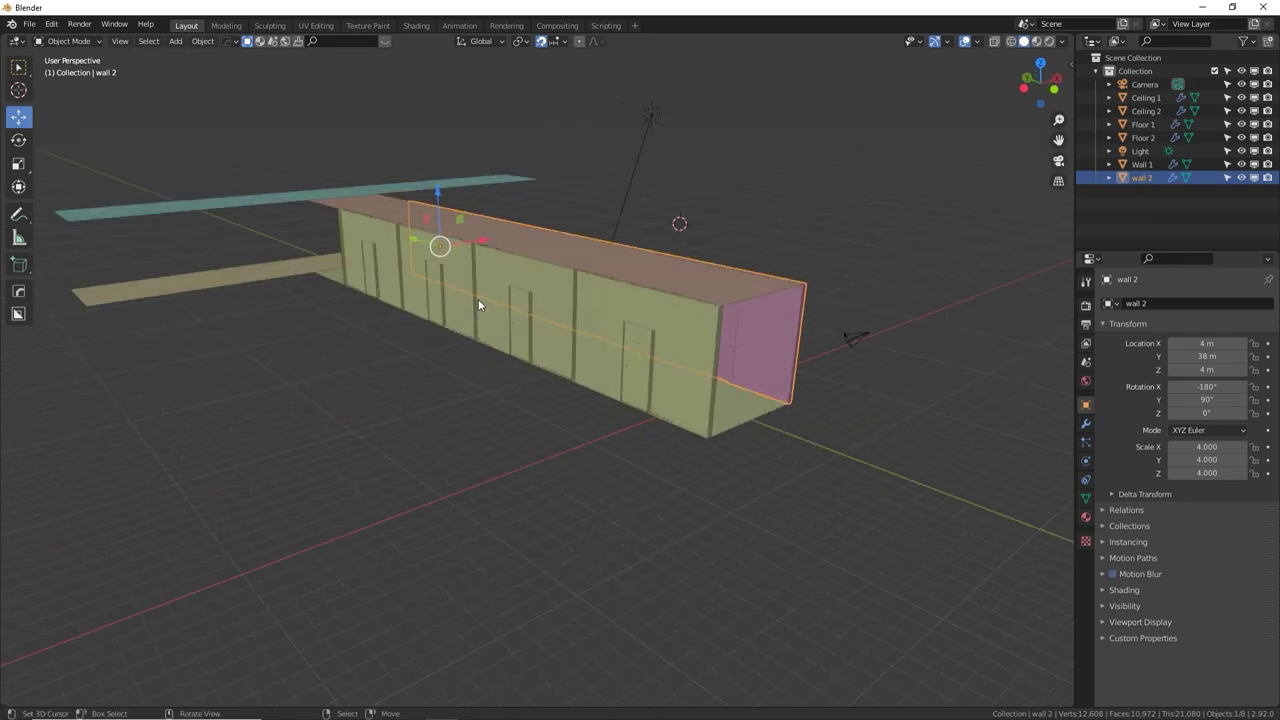
{"action": "left_click", "coordinate": [366, 268]}
{"action": "middle_click_drag", "start_coordinate": [366, 268], "coordinate": [517, 324]}
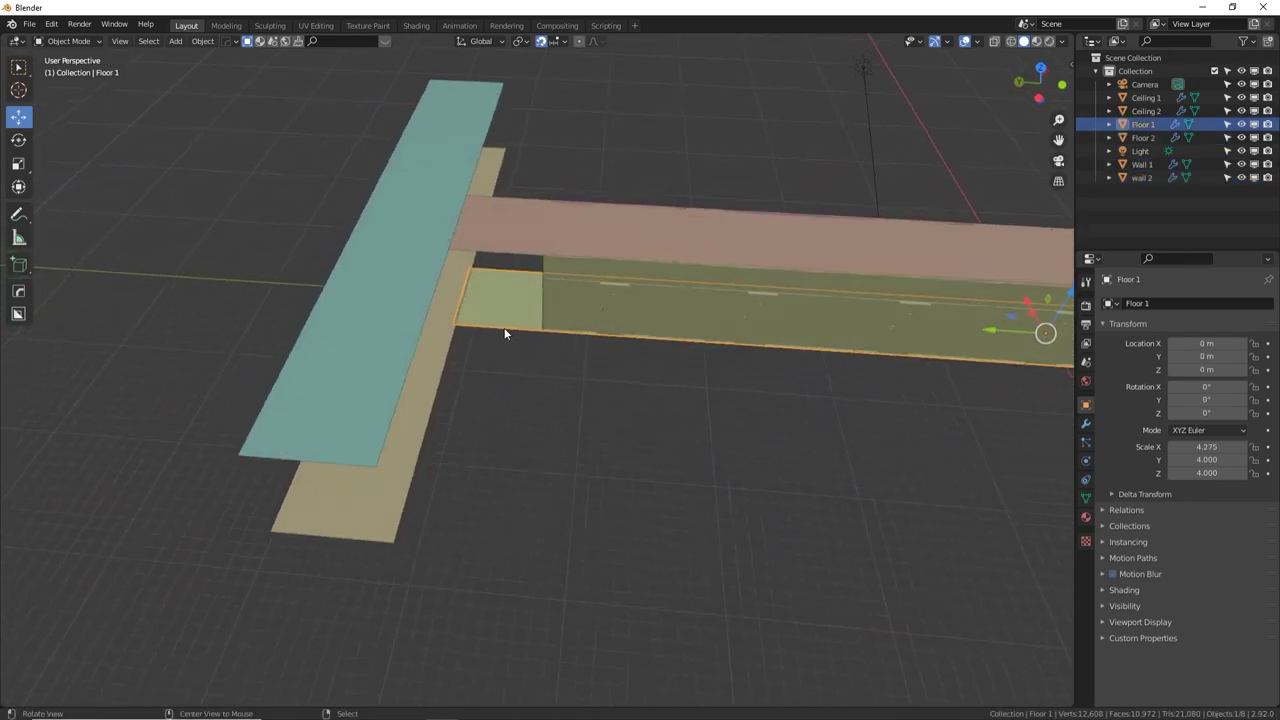
{"action": "left_click", "coordinate": [436, 342]}
{"action": "left_click", "coordinate": [428, 326], "text": "shift"}
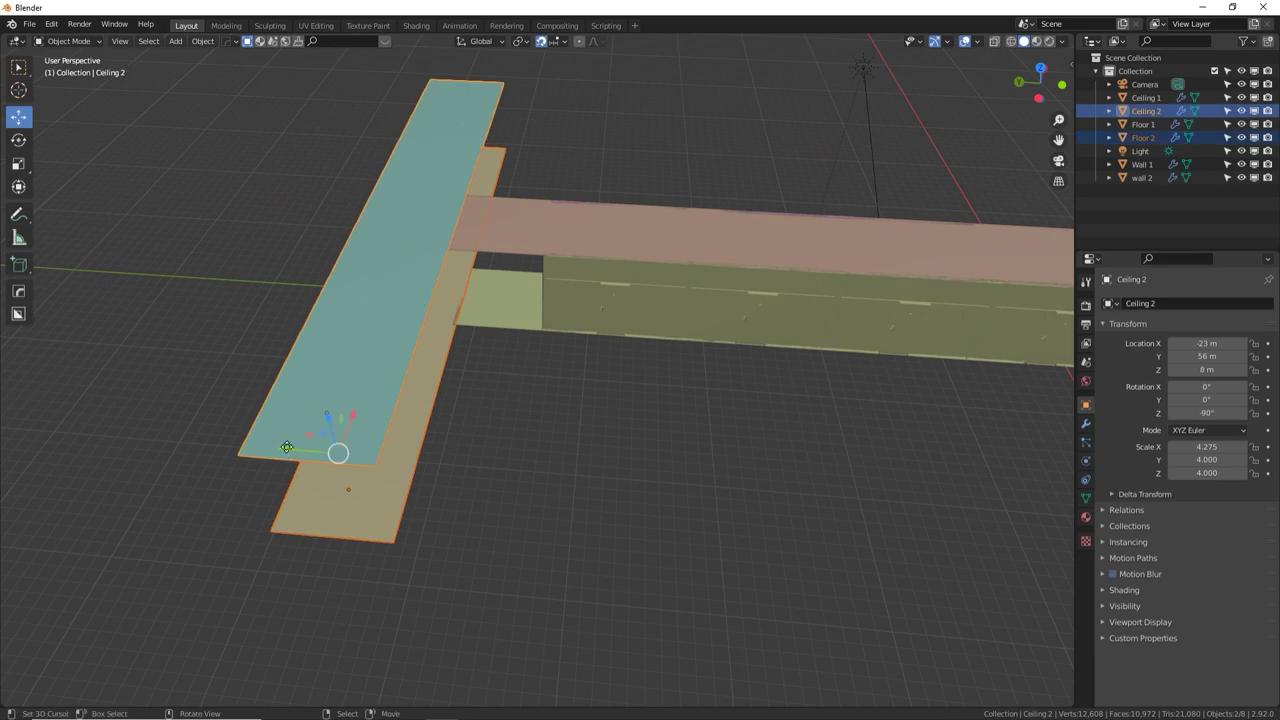
{"action": "left_click_drag", "start_coordinate": [287, 447], "coordinate": [404, 445]}
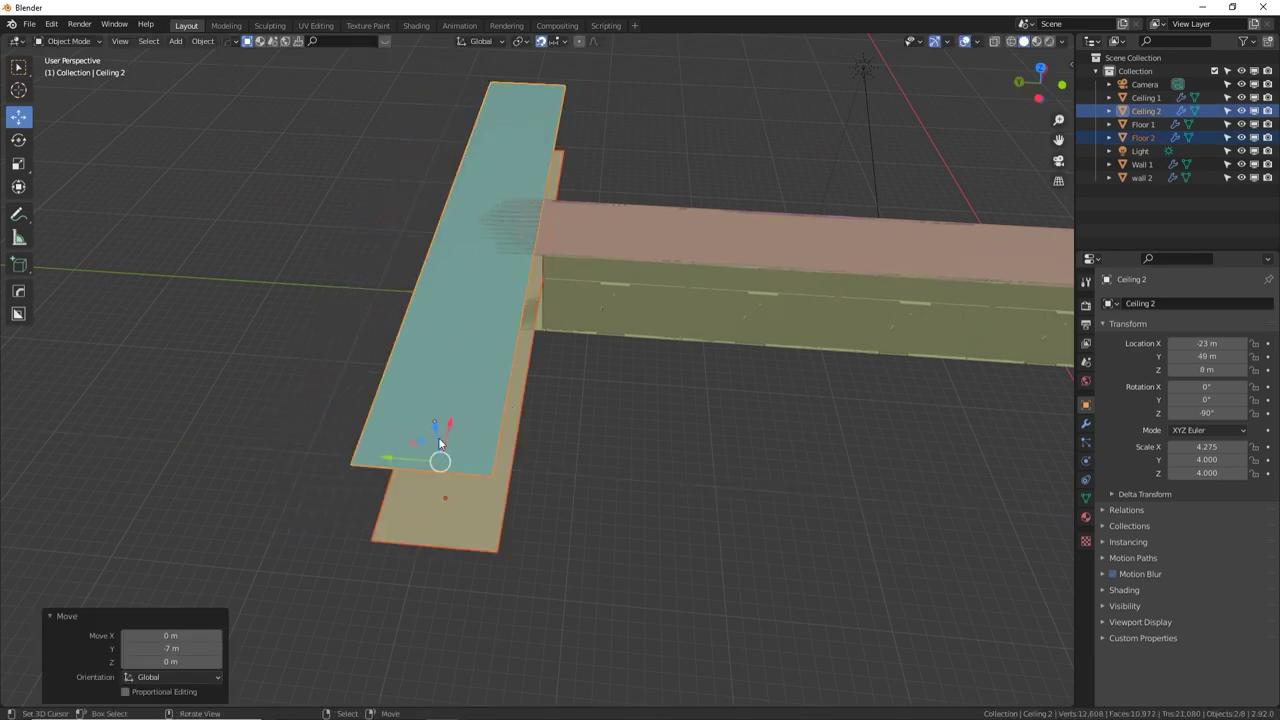
Create a linked duplicate of Wall 1 in place and rotate it 90° about the Z axis
{"action": "middle_click_drag", "start_coordinate": [494, 420], "coordinate": [515, 362]}
{"action": "left_click", "coordinate": [645, 292]}
{"action": "middle_click_drag", "start_coordinate": [646, 363], "coordinate": [556, 358]}
{"action": "key", "text": "alt+d"}
{"action": "right_click", "coordinate": [556, 353]}
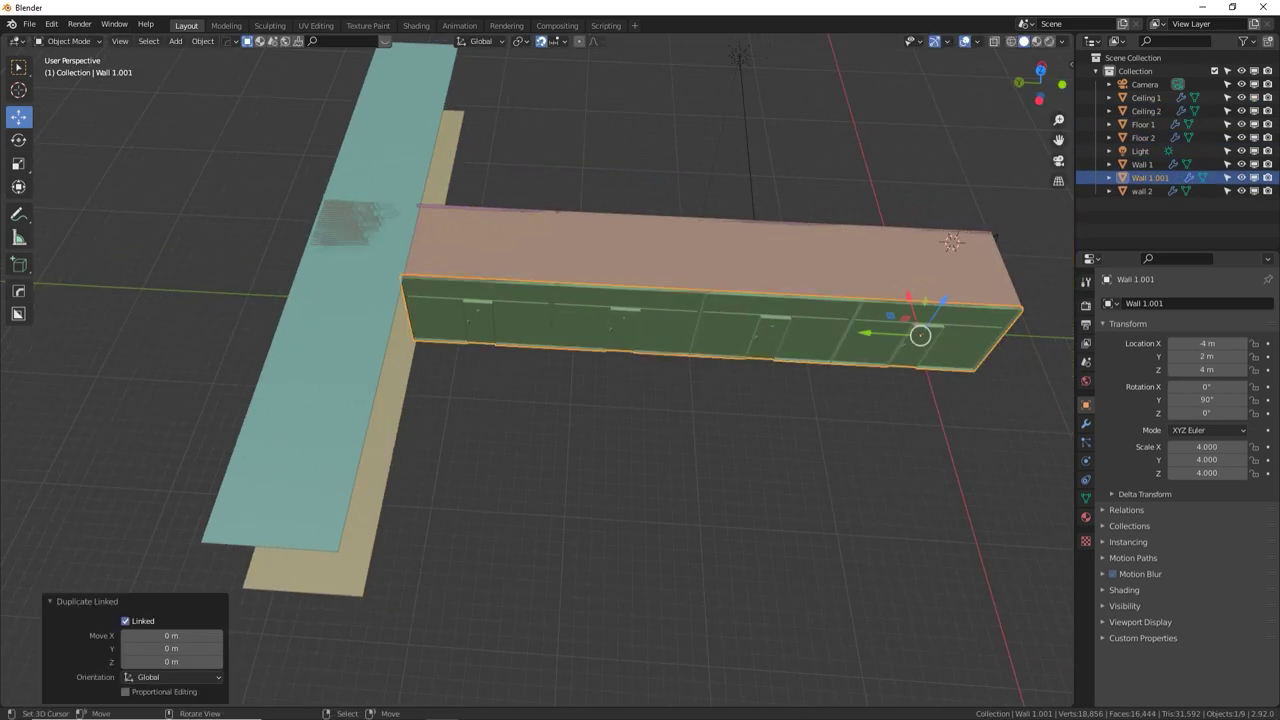
{"action": "type", "text": "rz90"}
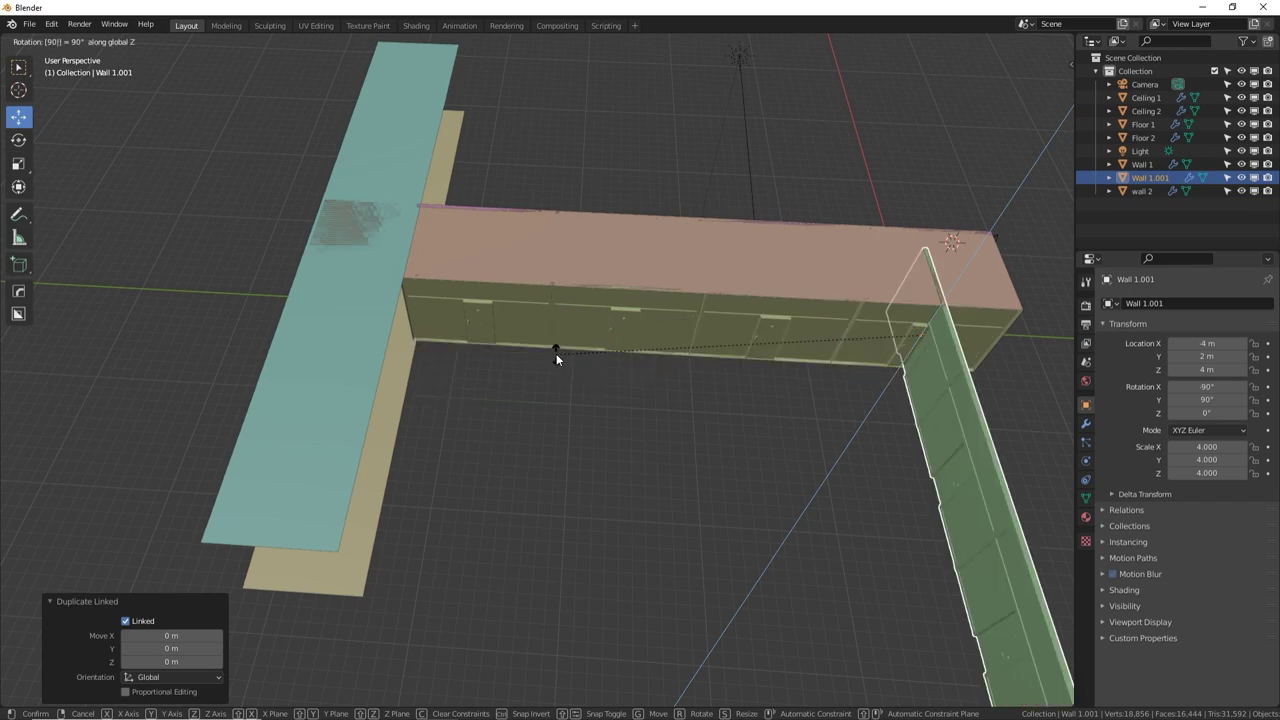
{"action": "key", "text": "Return"}
Move the rotated wall copy -6 m along X and 42 m along Y, onto the crossing corridor's edge beside the opening
{"action": "key", "text": "KP_5"}
{"action": "key", "text": "KP_7"}
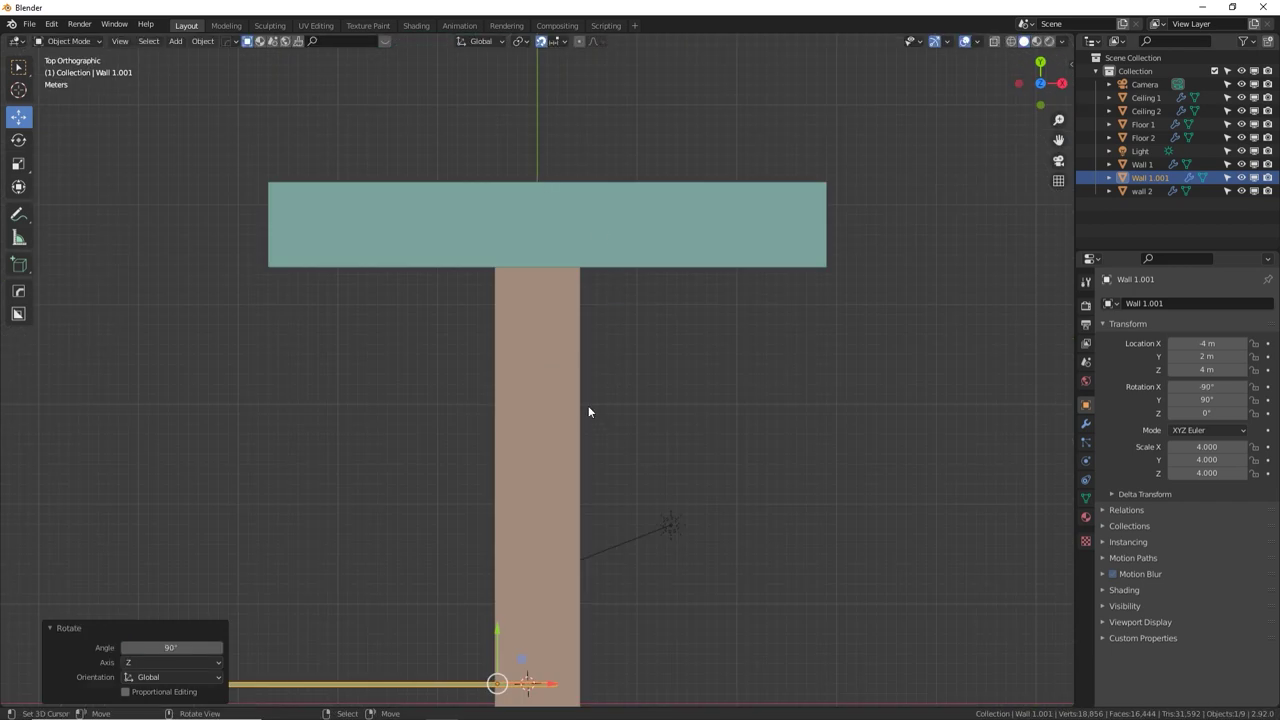
{"action": "middle_click_drag", "start_coordinate": [525, 406], "coordinate": [576, 381], "text": "shift"}
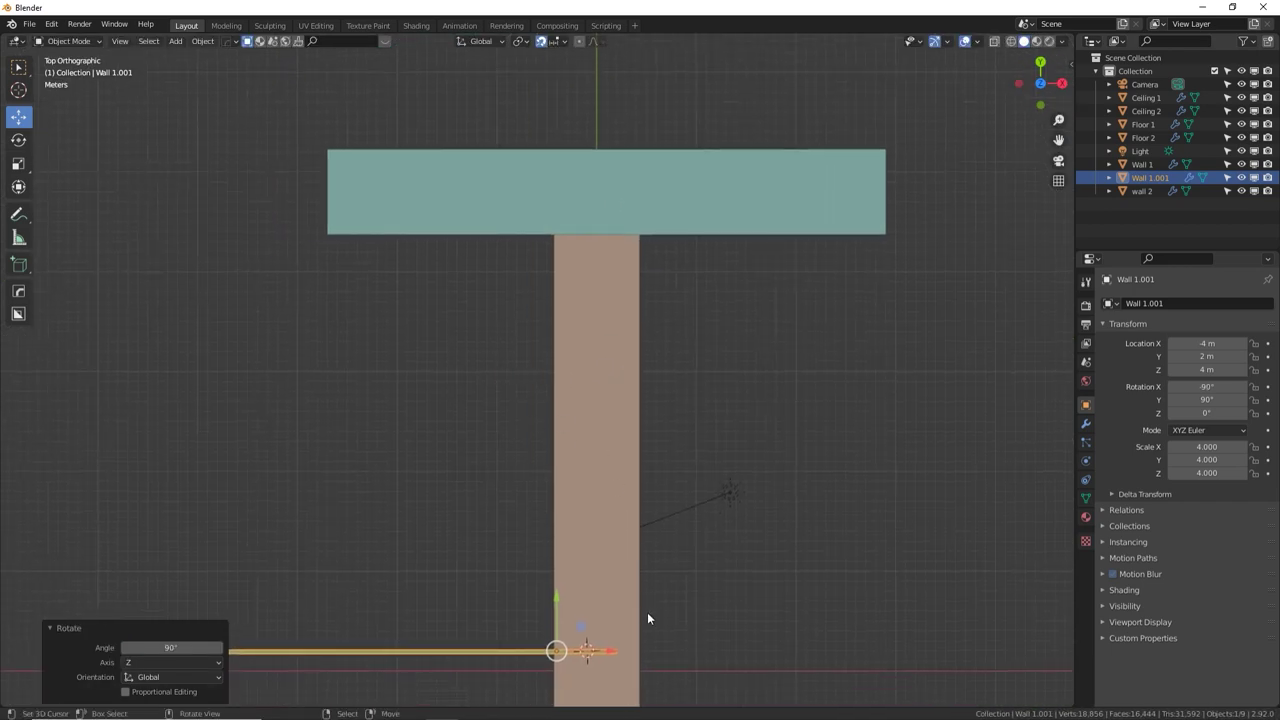
{"action": "key", "text": "g"}
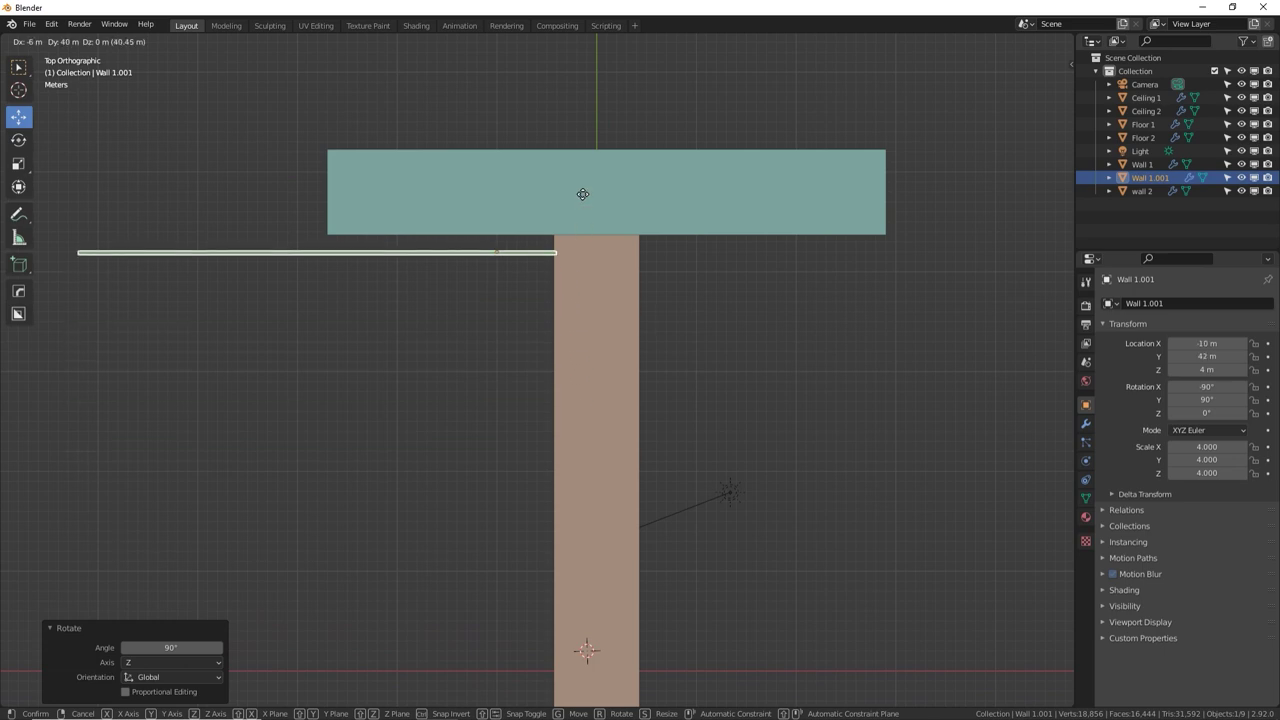
{"action": "left_click", "coordinate": [582, 187]}
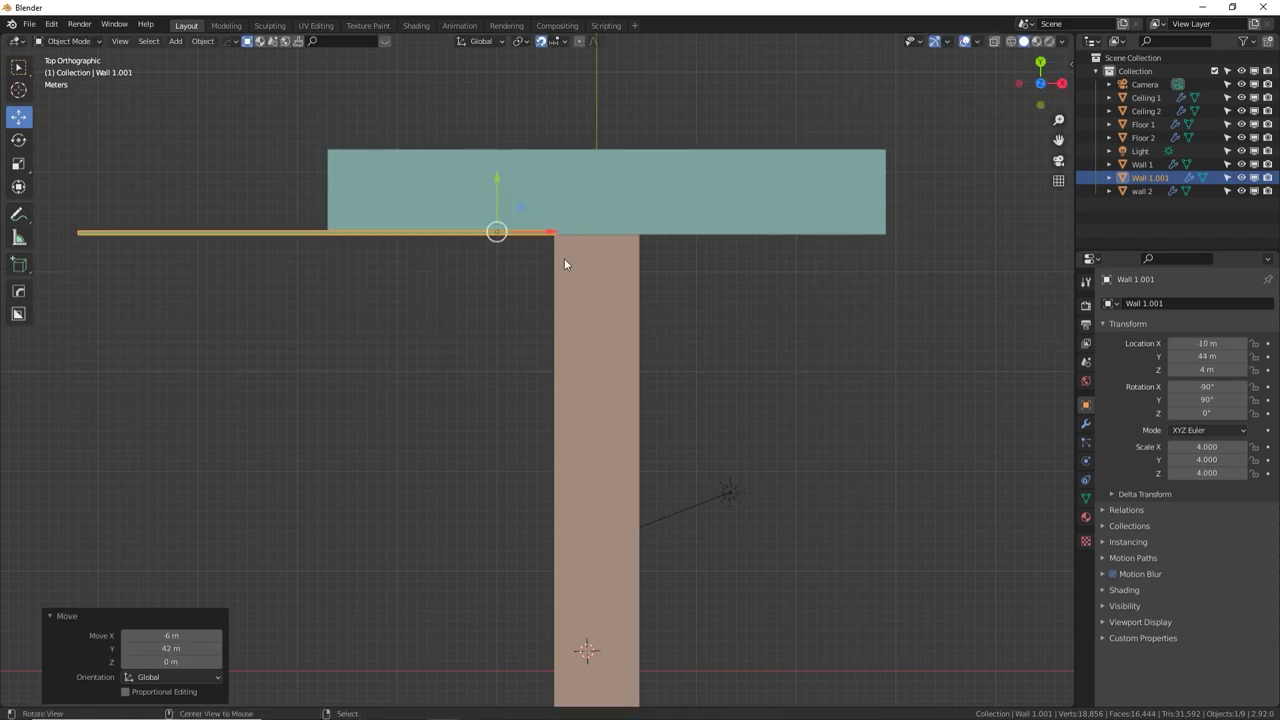
Create a linked duplicate of the crossing corridor's wall and shift it 47 m in total along X, across the opening
{"action": "middle_click_drag", "start_coordinate": [564, 264], "coordinate": [828, 320]}
{"action": "scroll", "coordinate": [756, 196], "scroll_direction": "up", "scroll_amount": 6}
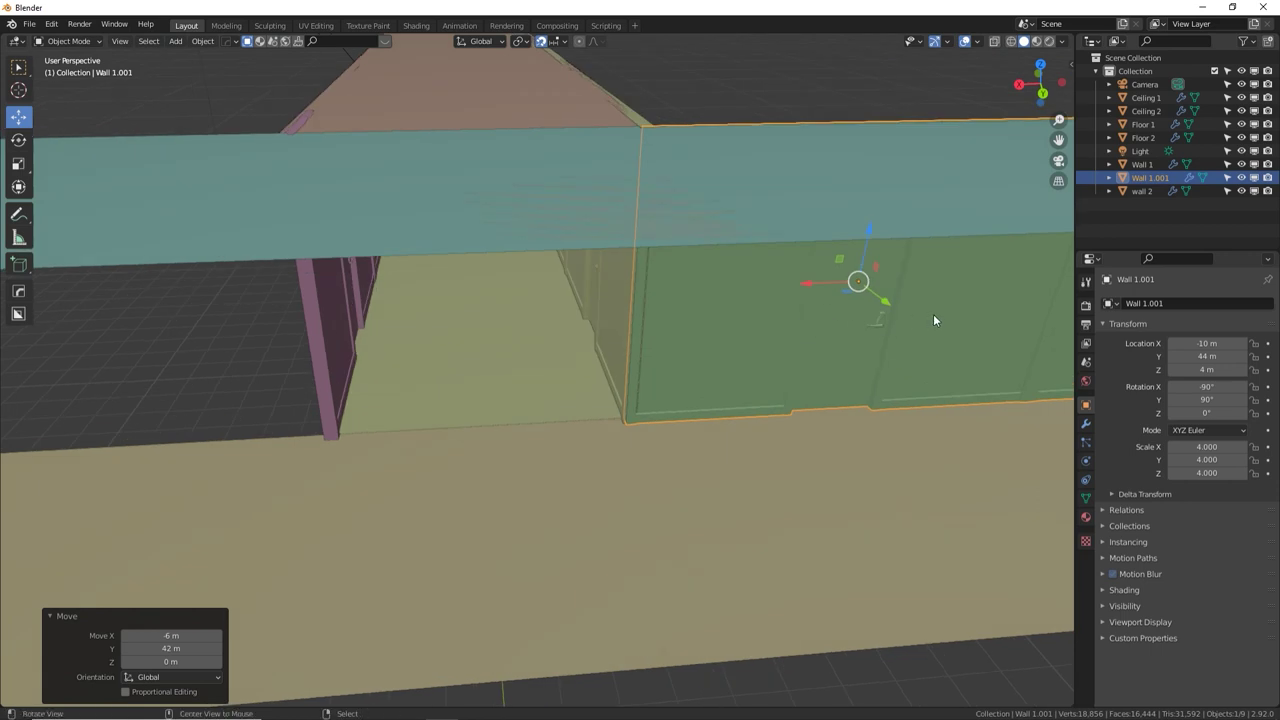
{"action": "key", "text": "shift+d"}
{"action": "key", "text": "x"}
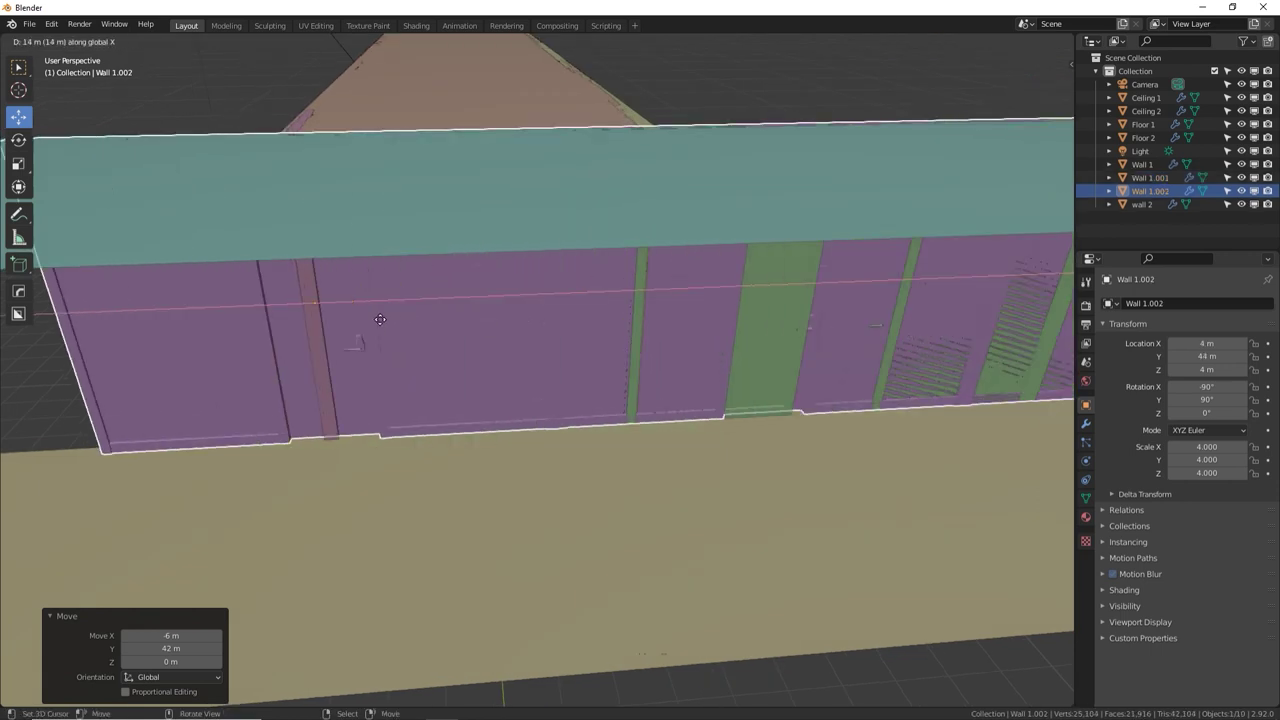
{"action": "left_click", "coordinate": [286, 326]}
{"action": "scroll", "coordinate": [286, 326], "scroll_direction": "down", "scroll_amount": 5}
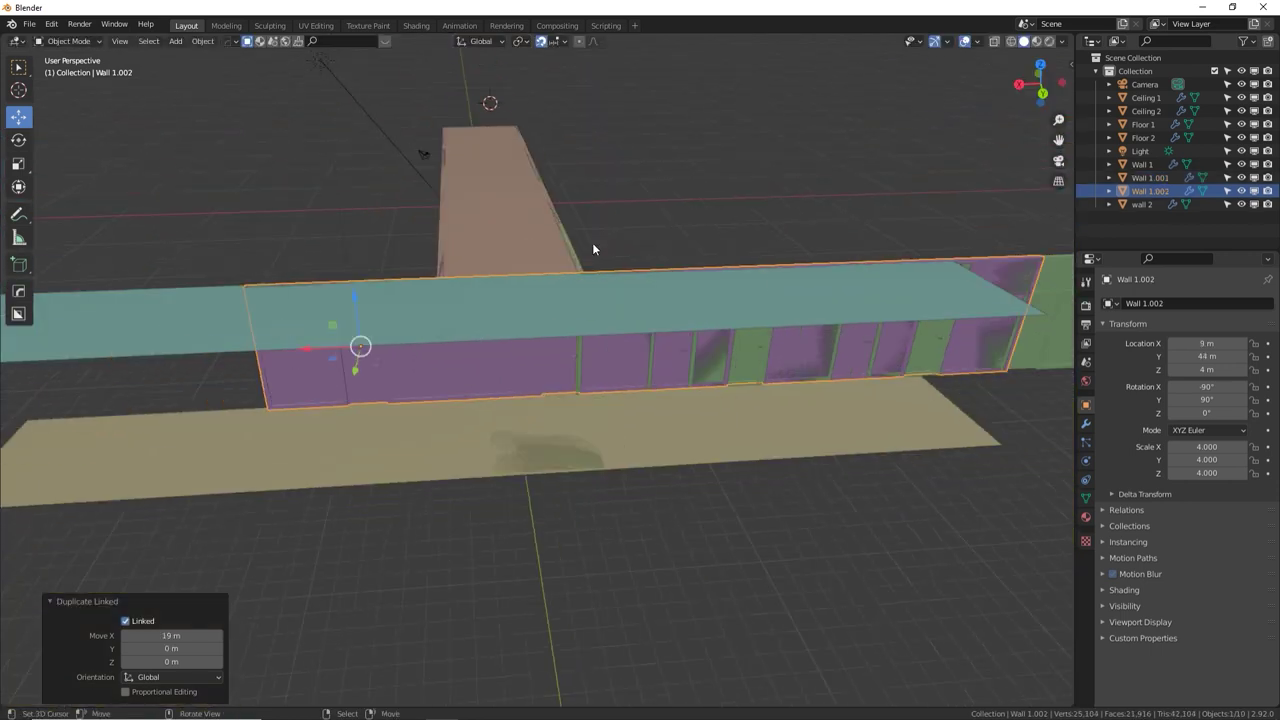
{"action": "key", "text": "g"}
{"action": "key", "text": "x"}
{"action": "left_click", "coordinate": [338, 337]}
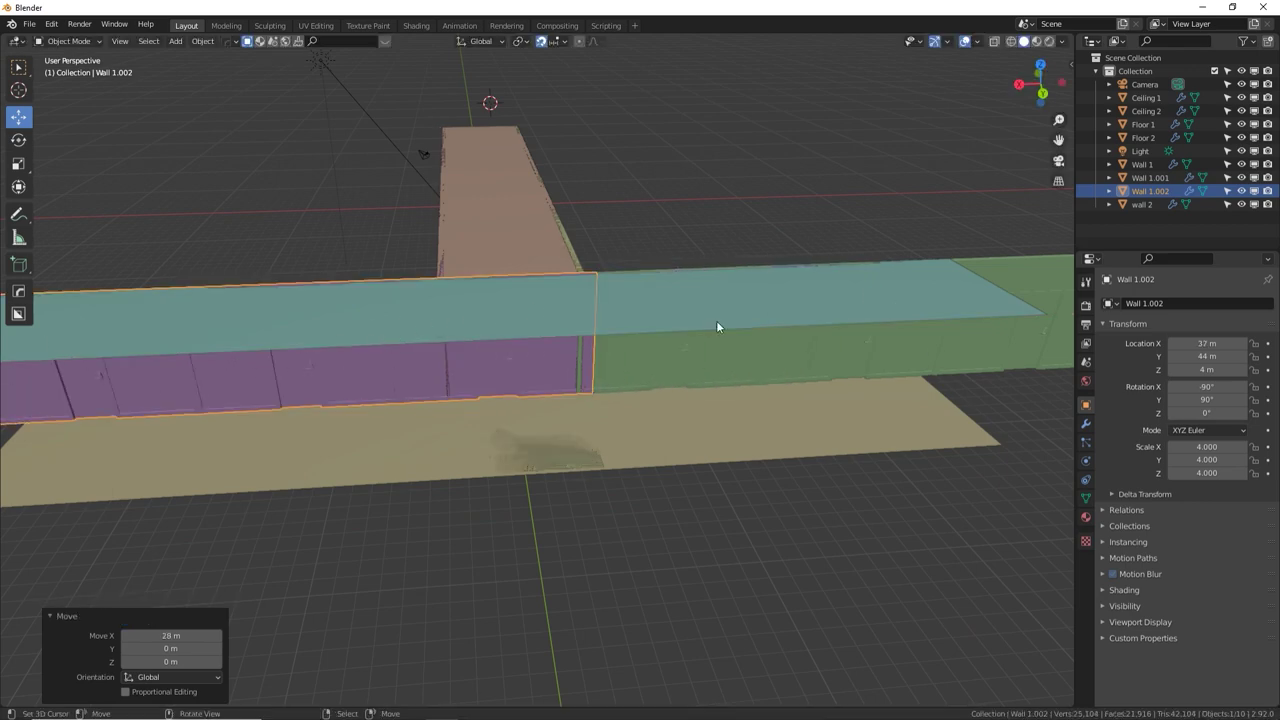
Set the new wall's Array count to 2 and move it -15 m along X to the main corridor's edge
{"action": "left_click", "coordinate": [1087, 427]}
{"action": "left_click", "coordinate": [1173, 363]}
{"action": "left_click", "coordinate": [1173, 363]}
{"action": "middle_click_drag", "start_coordinate": [430, 386], "coordinate": [125, 357], "text": "shift"}
{"action": "key", "text": "g"}
{"action": "key", "text": "x"}
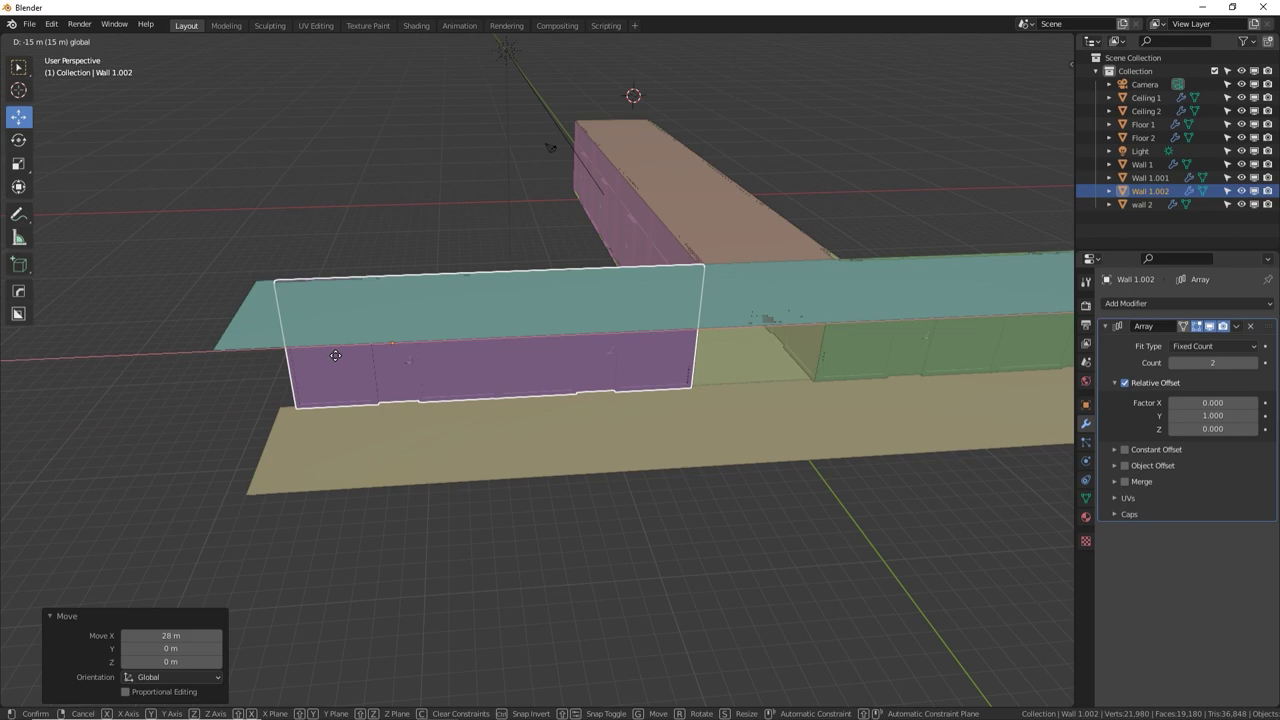
{"action": "left_click_drag", "start_coordinate": [335, 356], "coordinate": [336, 356]}
Set the Array count of the crossing corridor's other side wall, Wall 1.001, to 2
{"action": "left_click", "coordinate": [925, 366]}
{"action": "middle_click_drag", "start_coordinate": [786, 391], "coordinate": [954, 374]}
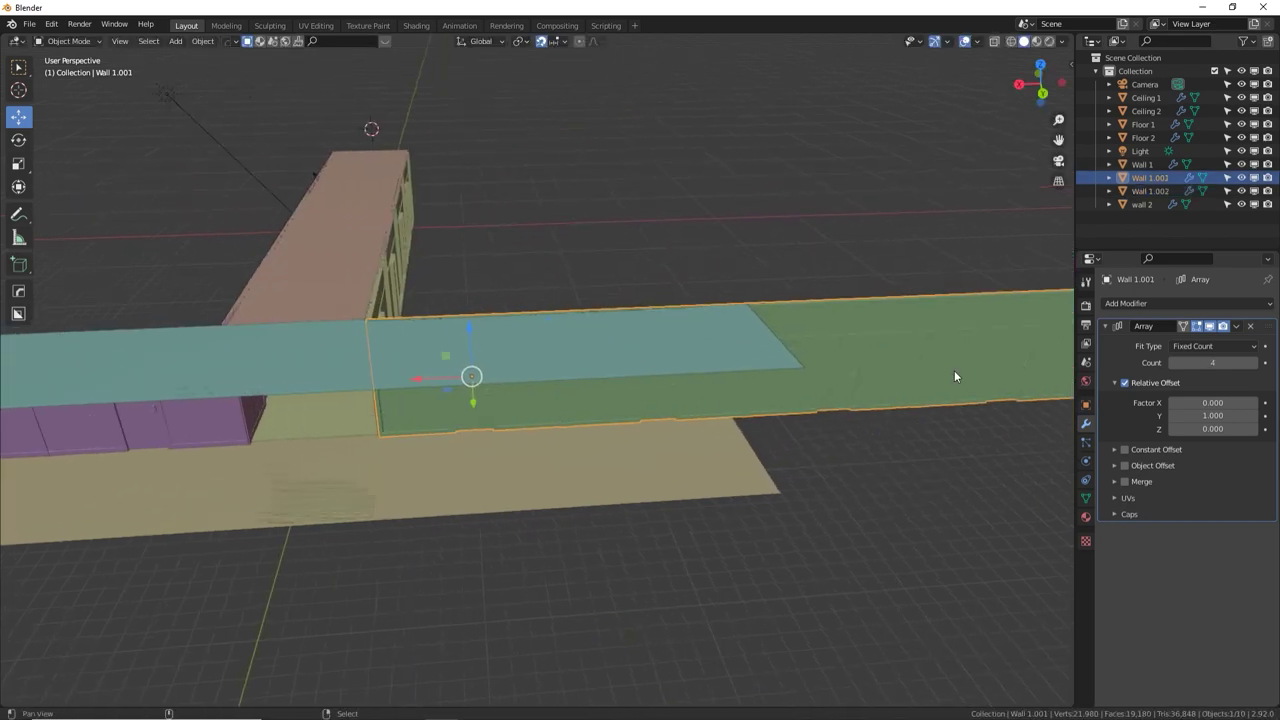
{"action": "left_click", "coordinate": [1174, 362]}
{"action": "left_click", "coordinate": [1174, 362]}
{"action": "middle_click_drag", "start_coordinate": [477, 402], "coordinate": [552, 409]}
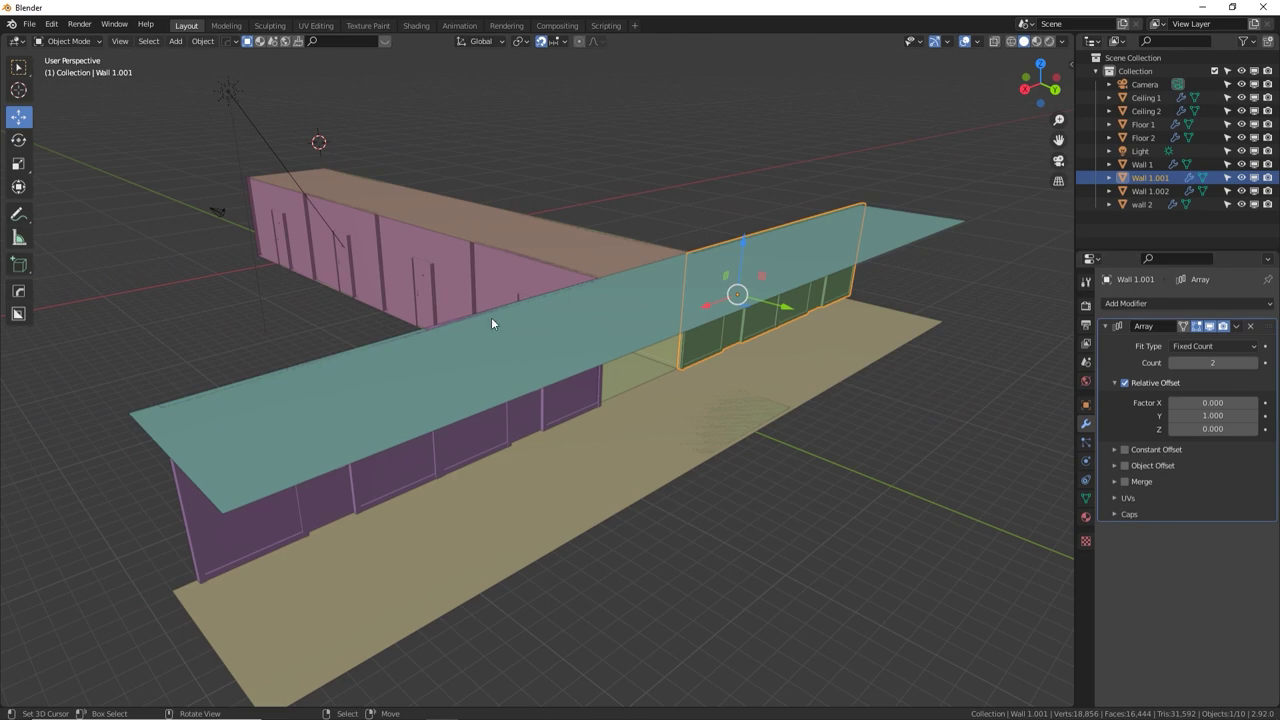
Create a linked duplicate of wall 2, offset 20 m along Y, and rotate it 90° about the Z axis
{"action": "left_click", "coordinate": [444, 292]}
{"action": "middle_click_drag", "start_coordinate": [444, 292], "coordinate": [404, 312]}
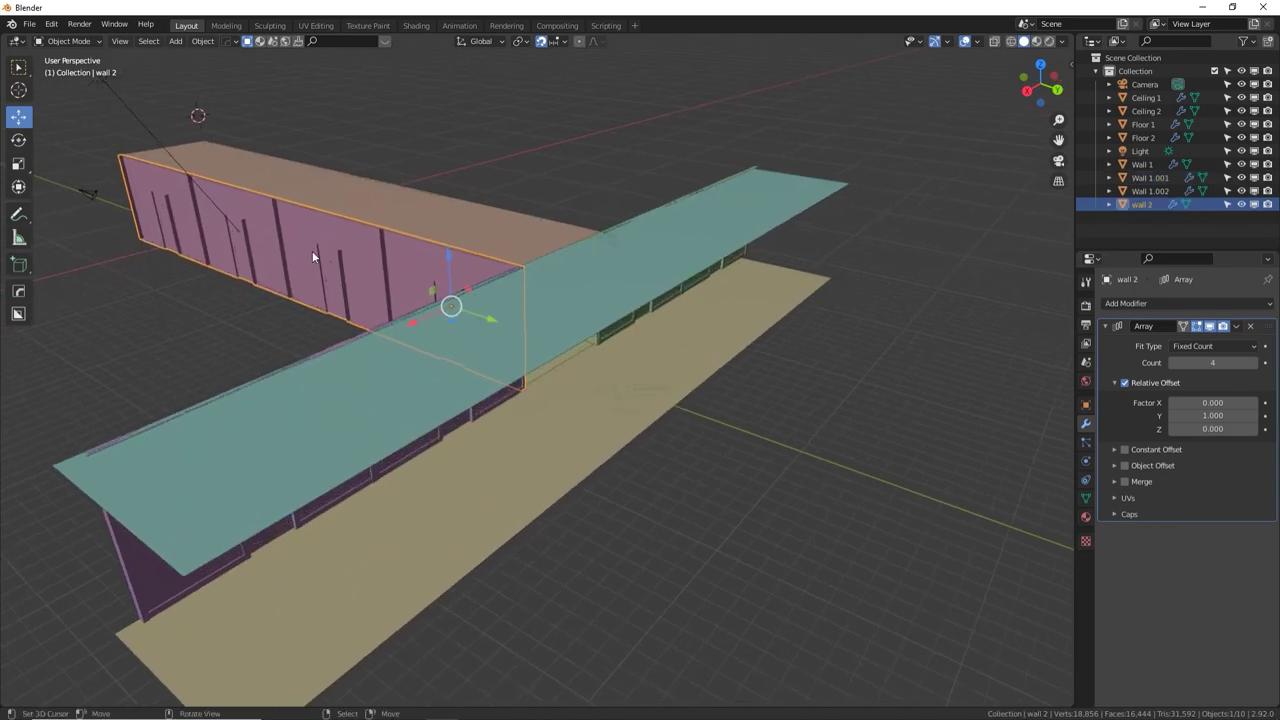
{"action": "key", "text": "shift+d"}
{"action": "key", "text": "y"}
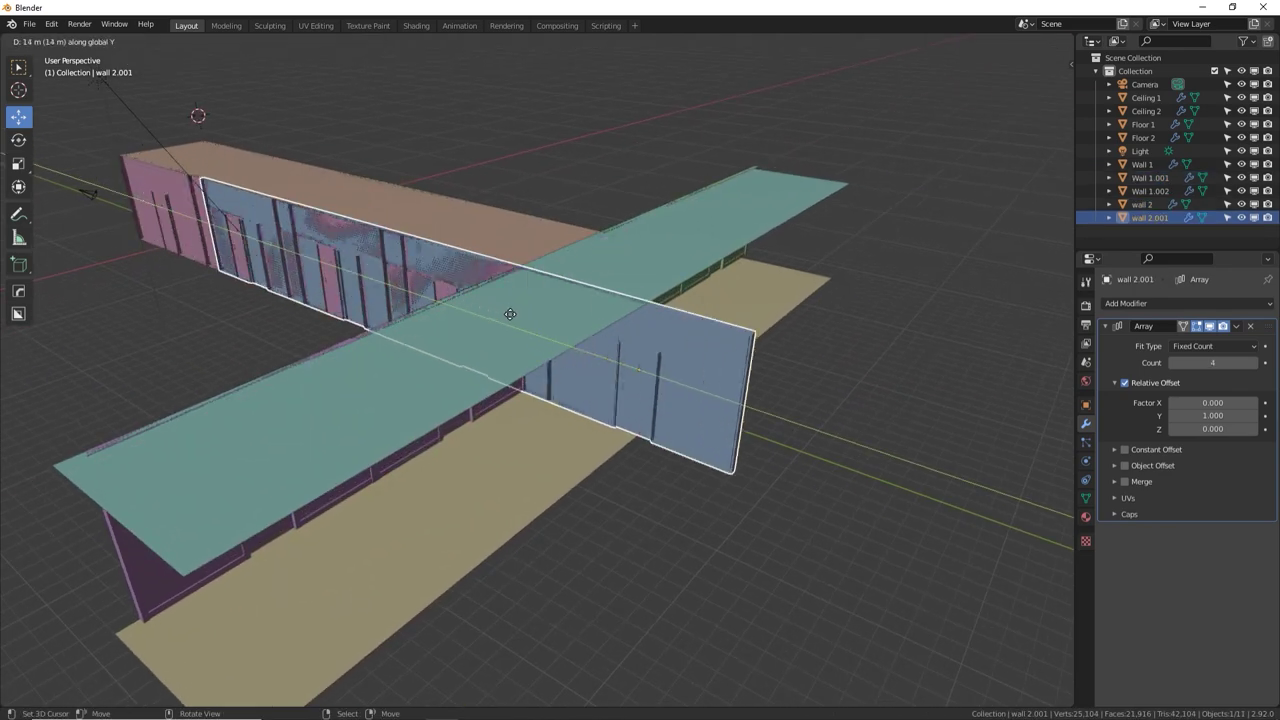
{"action": "left_click", "coordinate": [743, 400]}
{"action": "type", "text": "rz"}
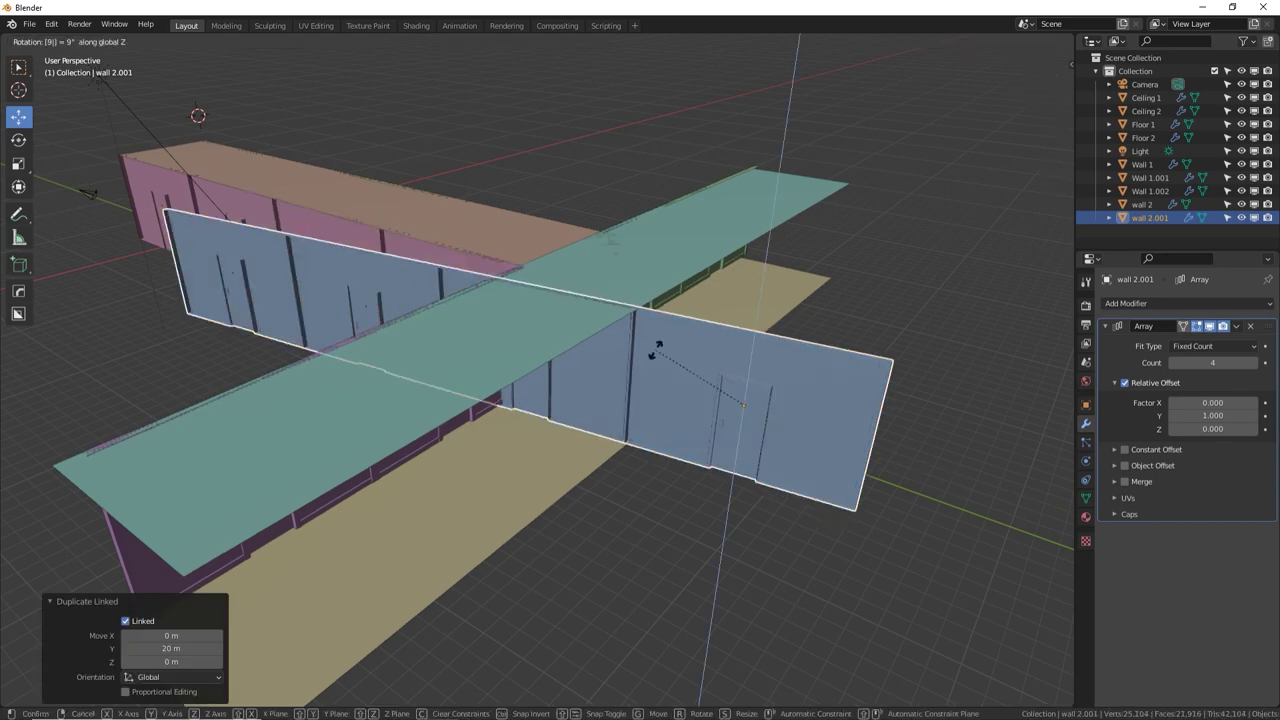
{"action": "type", "text": "90"}
{"action": "key", "text": "Return"}
Move the rotated wall 2 copy -23 m along X and -6 m along Y onto the crossing corridor's far edge
{"action": "middle_click_drag", "start_coordinate": [657, 314], "coordinate": [796, 410]}
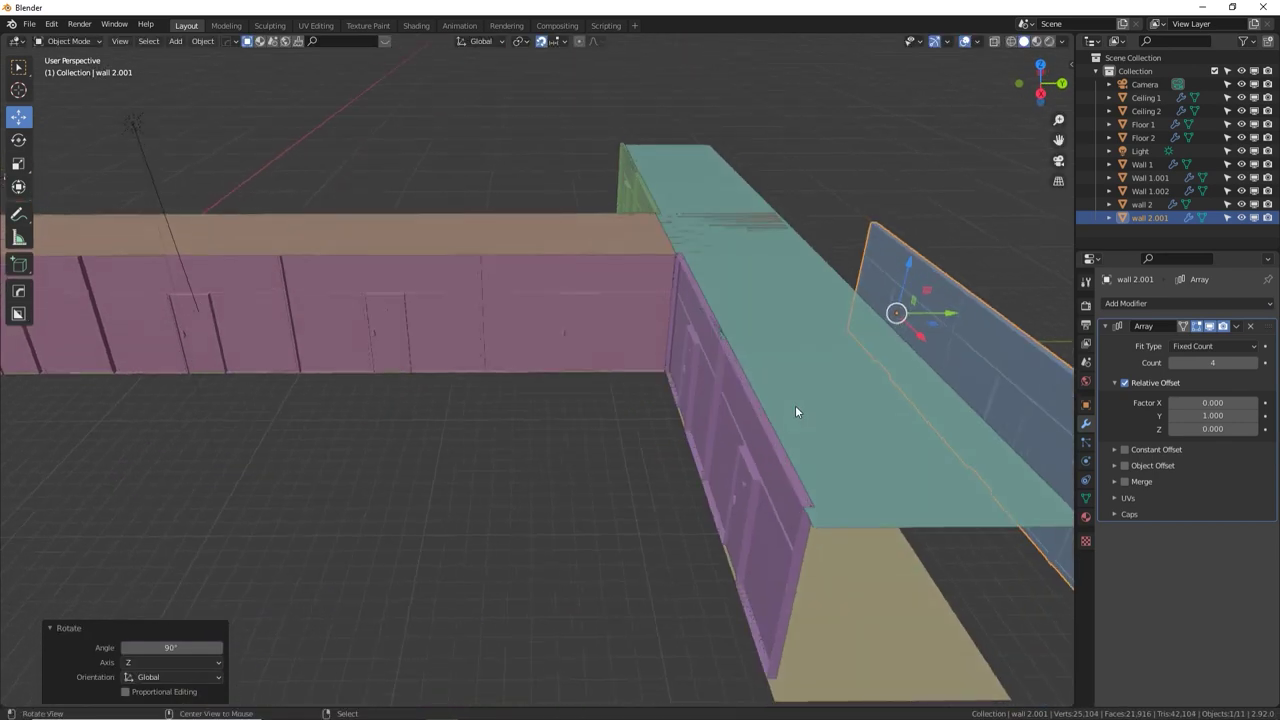
{"action": "left_click_drag", "start_coordinate": [796, 411], "coordinate": [746, 391], "text": "alt"}
{"action": "key", "text": "KP_5"}
{"action": "key", "text": "KP_7"}
{"action": "left_click_drag", "start_coordinate": [640, 303], "coordinate": [609, 385], "text": "alt+shift"}
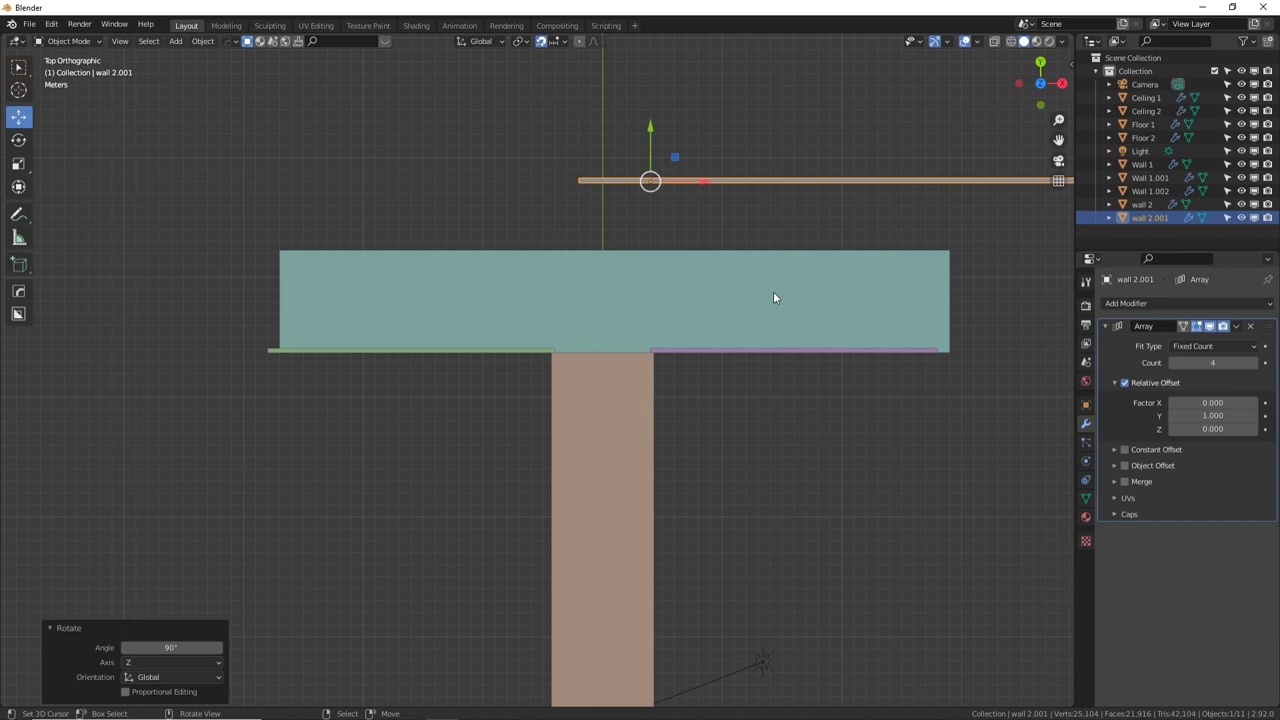
{"action": "key", "text": "g"}
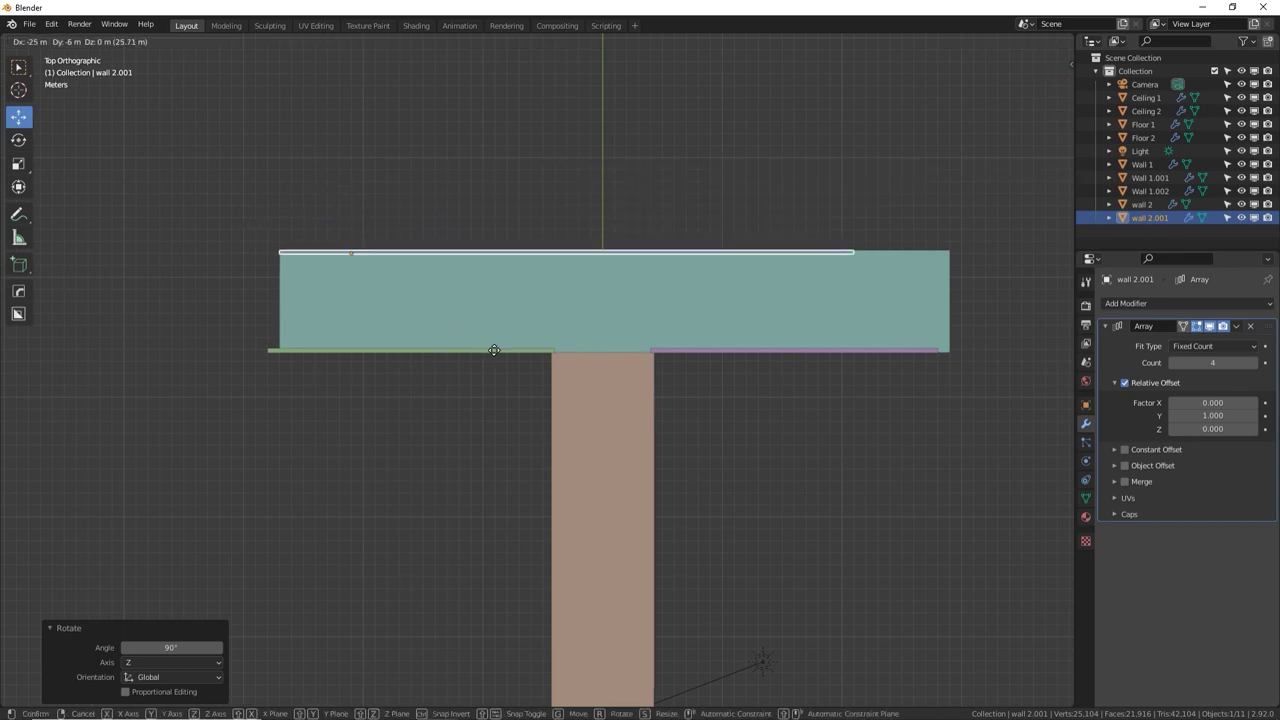
{"action": "left_click", "coordinate": [512, 355]}
Move the crossing corridor's back wall 7 m along X so its panels line up with the main corridor
{"action": "middle_click_drag", "start_coordinate": [512, 355], "coordinate": [516, 231]}
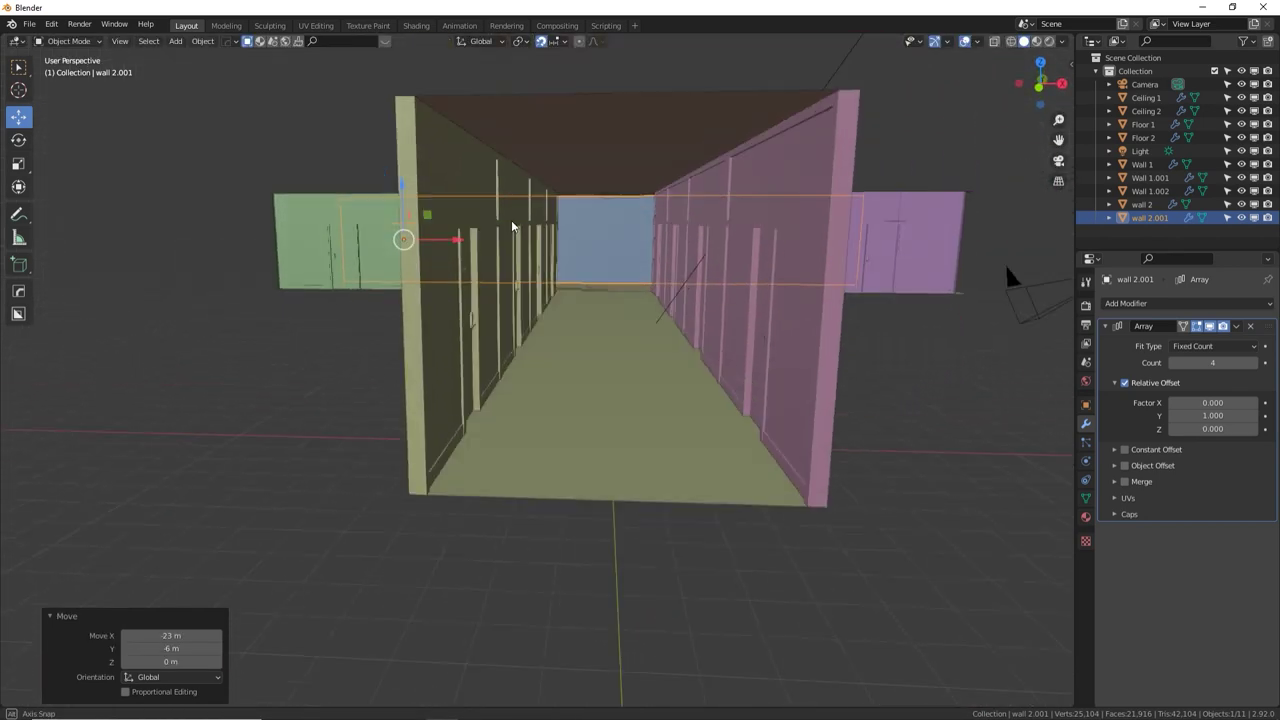
{"action": "middle_click_drag", "start_coordinate": [611, 255], "coordinate": [551, 220], "text": "alt"}
{"action": "middle_click_drag", "start_coordinate": [591, 316], "coordinate": [552, 360], "text": "shift"}
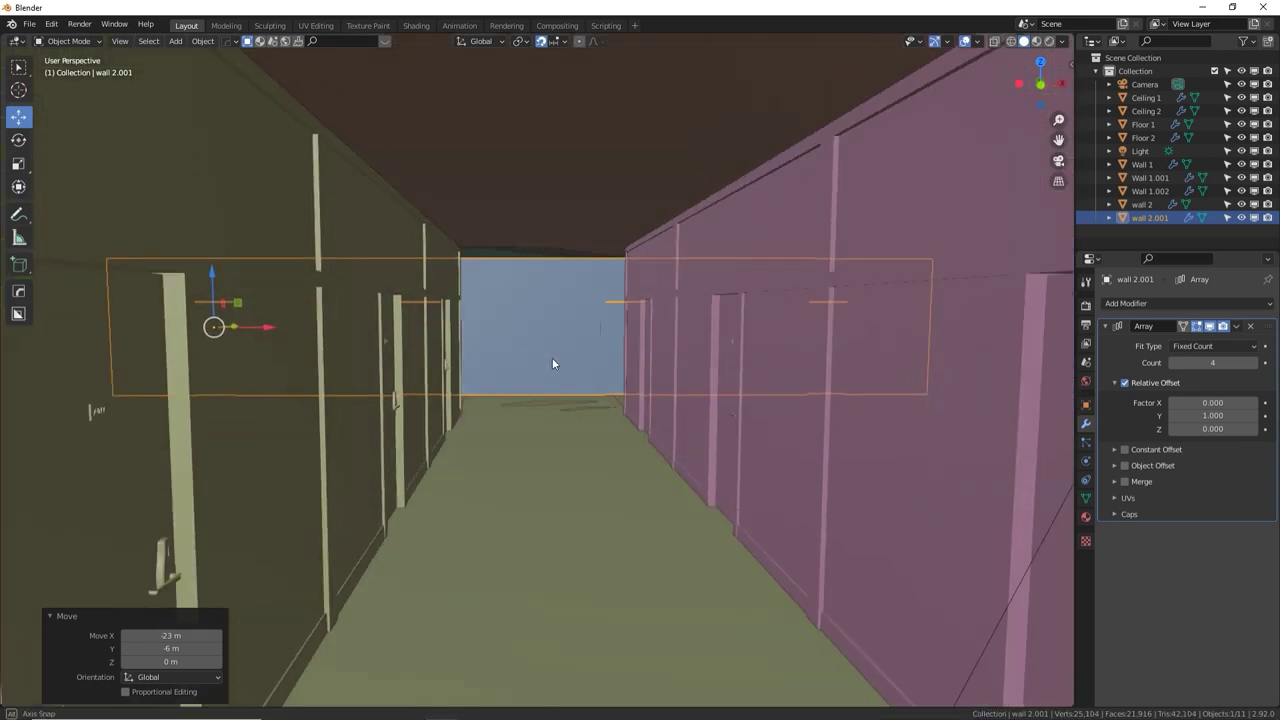
{"action": "key", "text": "g"}
{"action": "key", "text": "x"}
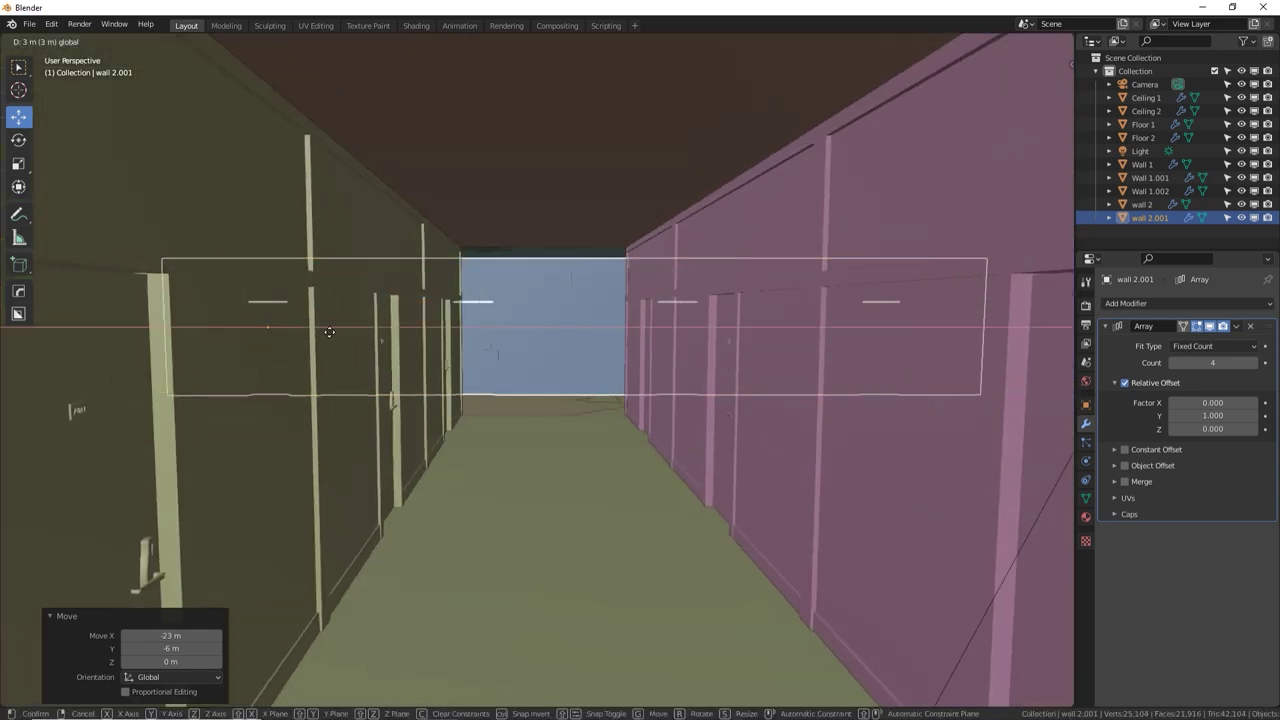
{"action": "left_click", "coordinate": [388, 336]}
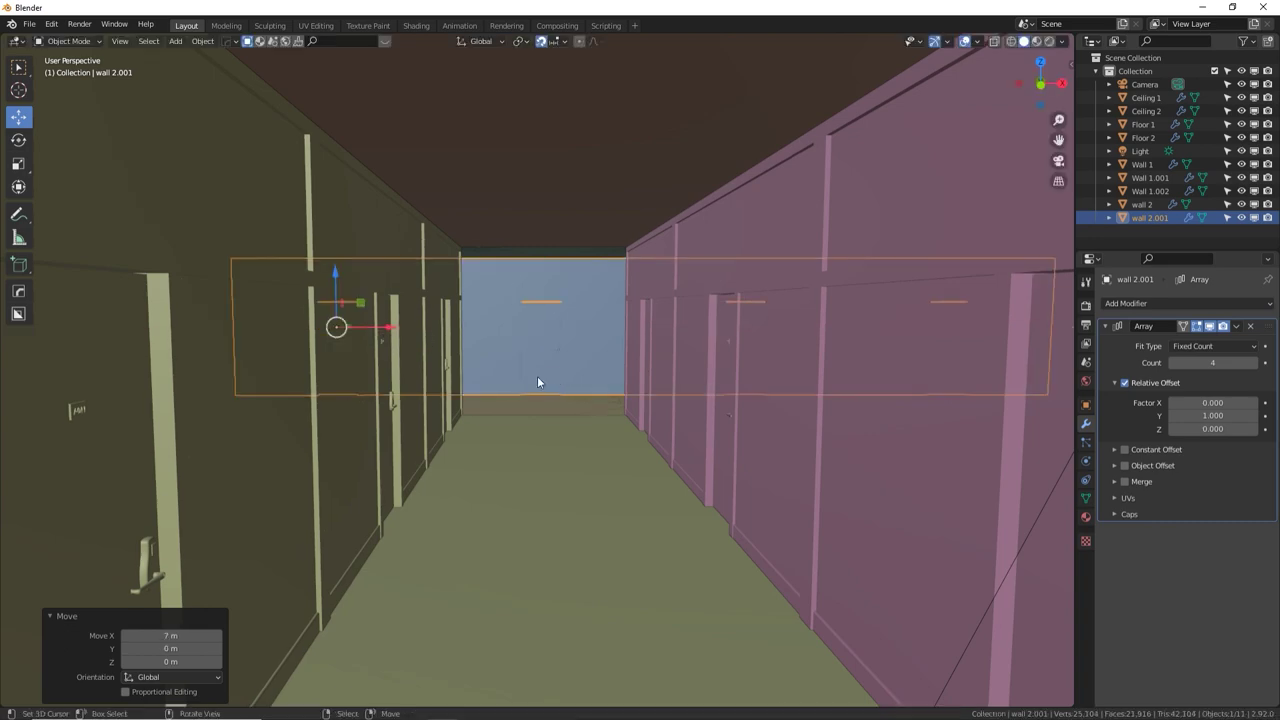
Set the Array count of the crossing corridor's back wall to 3
{"action": "left_click_drag", "start_coordinate": [529, 363], "coordinate": [668, 351], "text": "alt"}
{"action": "middle_click_drag", "start_coordinate": [668, 357], "coordinate": [419, 350]}
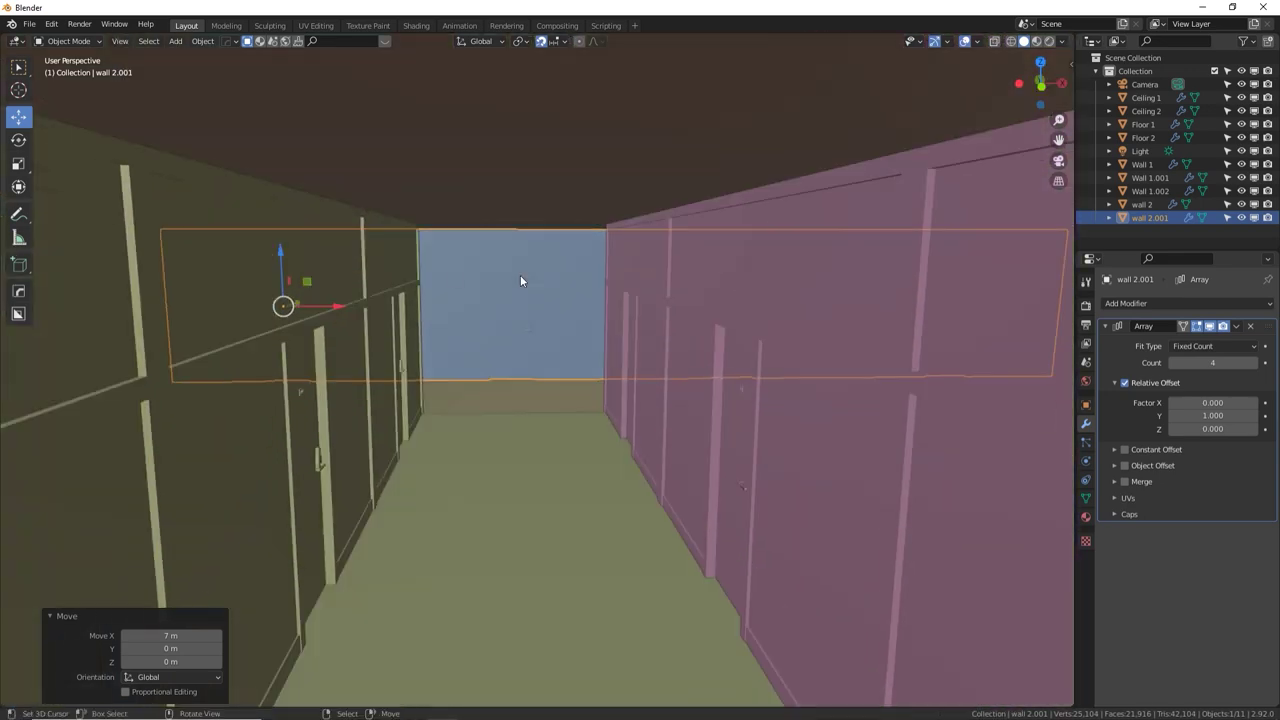
{"action": "middle_click_drag", "start_coordinate": [776, 281], "coordinate": [435, 385]}
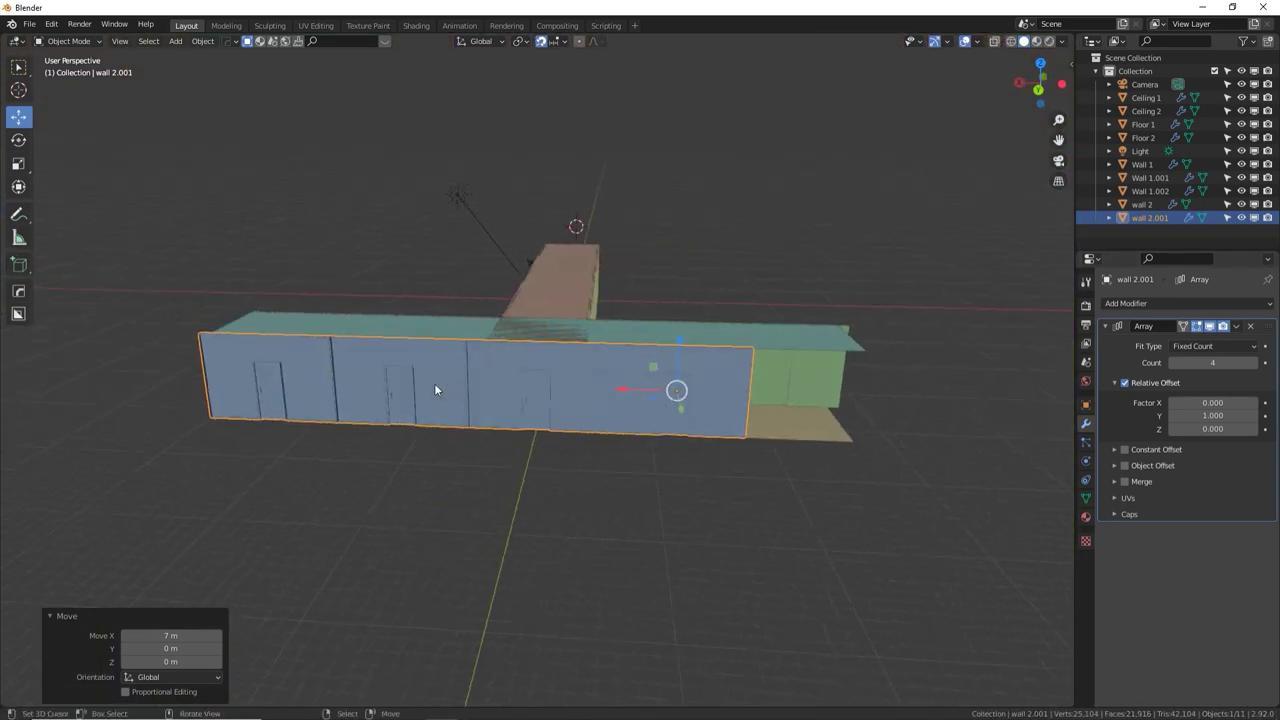
{"action": "left_click", "coordinate": [1171, 362]}
{"action": "middle_click_drag", "start_coordinate": [607, 384], "coordinate": [792, 377]}
{"action": "scroll", "coordinate": [400, 359], "scroll_direction": "up", "scroll_amount": 10}
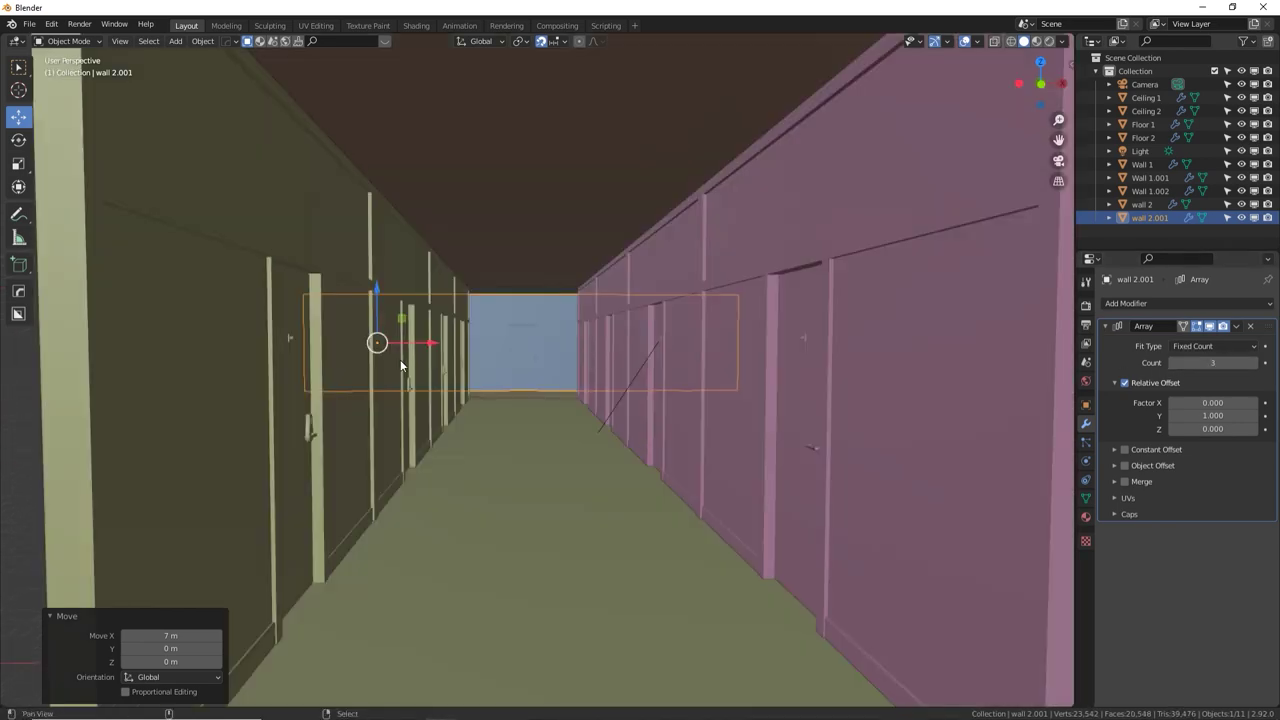
Add a cube mesh and lower it about 5.42 m along Z into the main corridor, below the ceiling
{"action": "scroll", "coordinate": [400, 359], "scroll_direction": "down", "scroll_amount": 2}
{"action": "scroll", "coordinate": [426, 351], "scroll_direction": "down", "scroll_amount": 8}
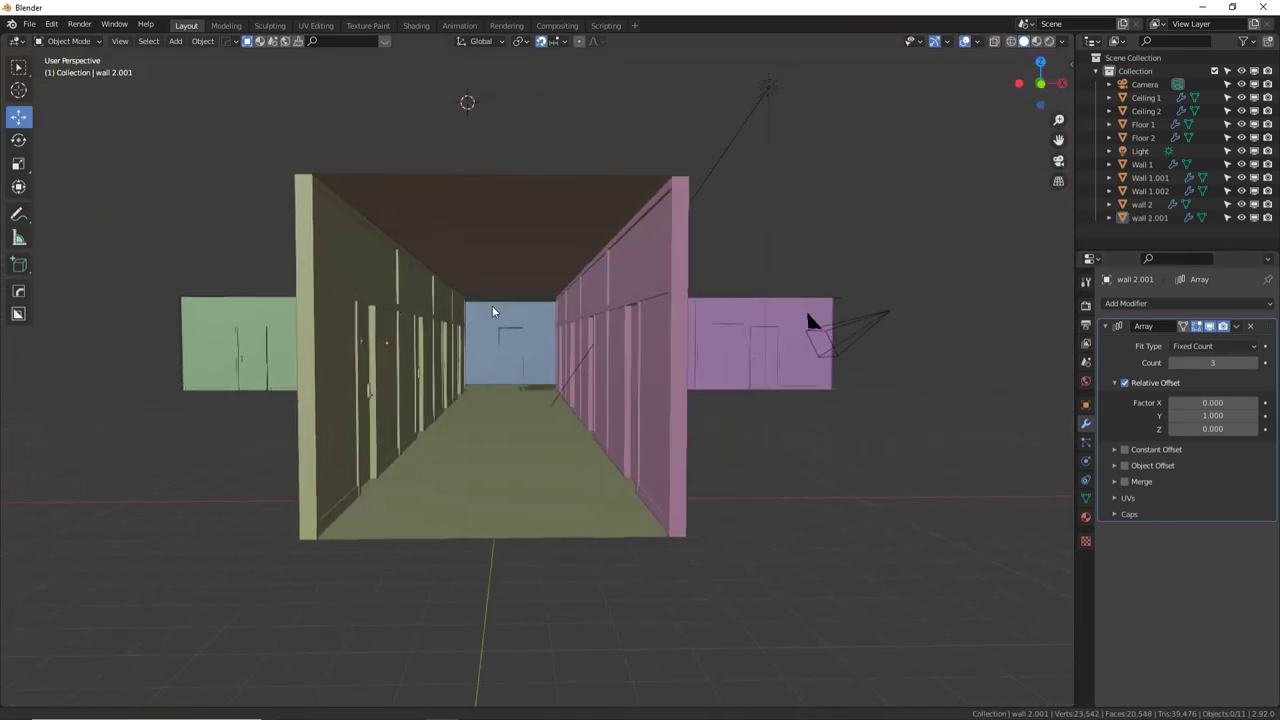
{"action": "middle_click_drag", "start_coordinate": [492, 306], "coordinate": [490, 309], "text": "shift"}
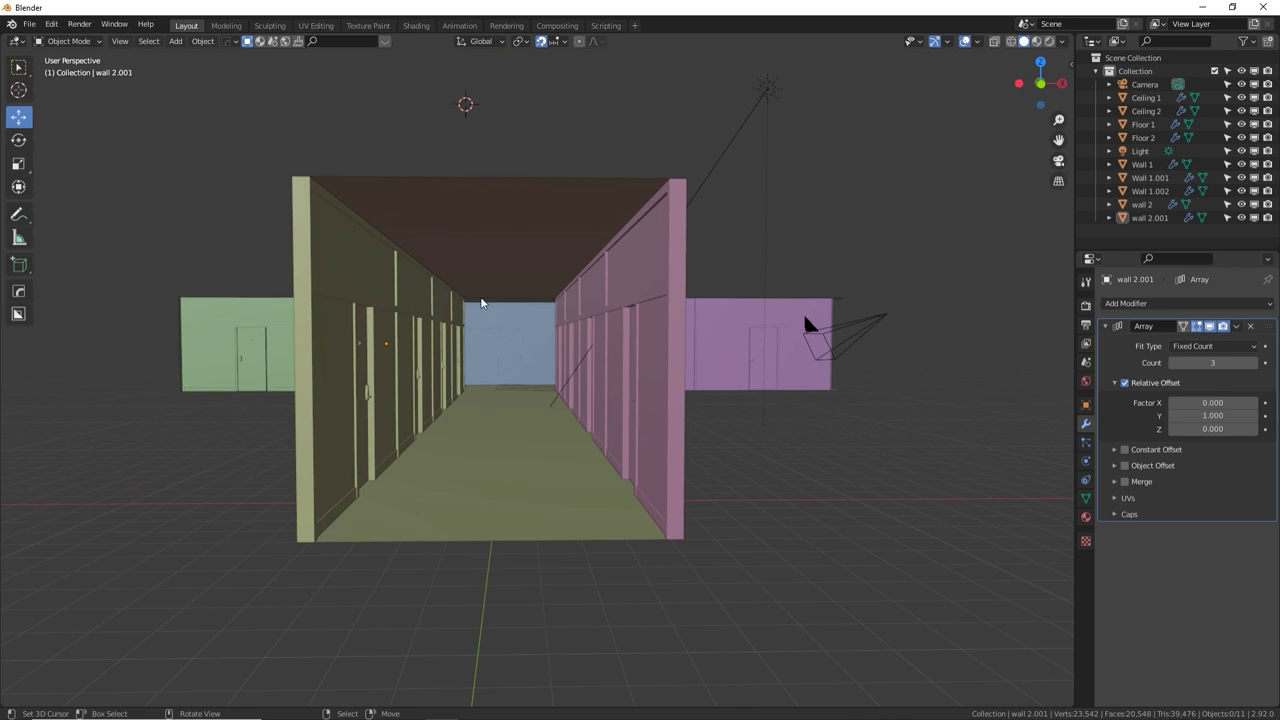
{"action": "middle_click_drag", "start_coordinate": [485, 307], "coordinate": [547, 280]}
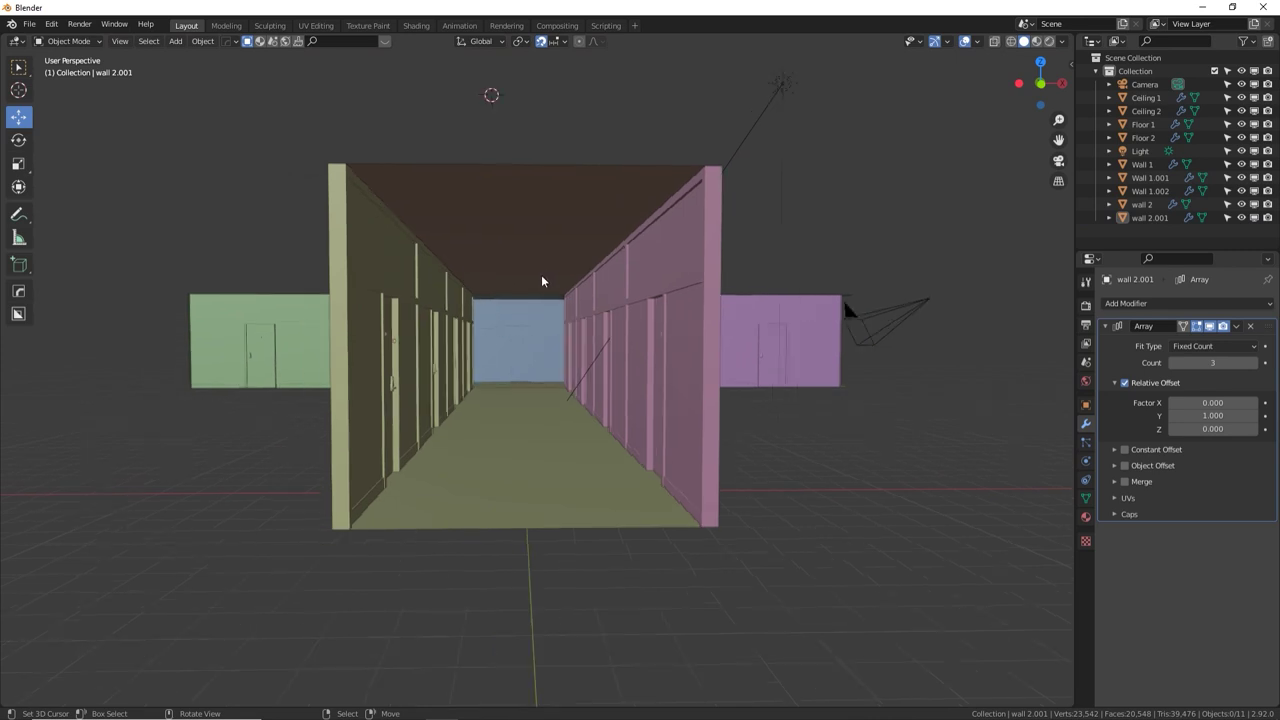
{"action": "key", "text": "shift+a"}
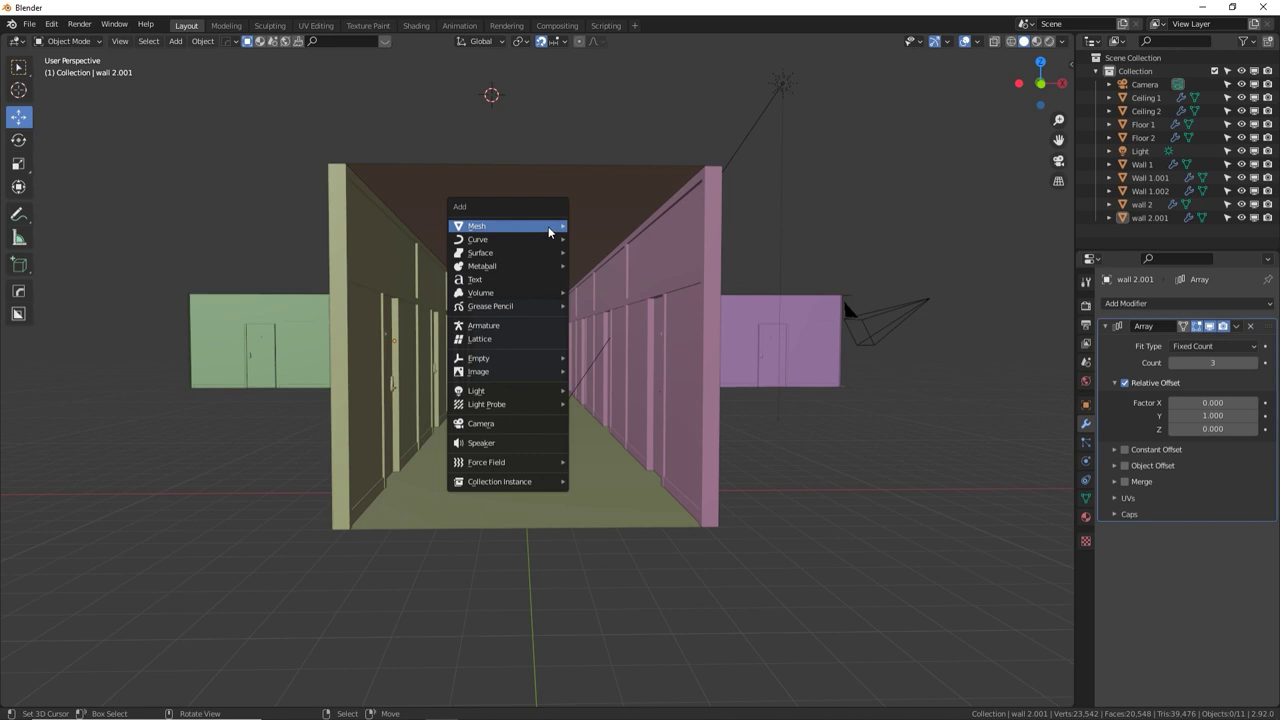
{"action": "mouse_move", "coordinate": [551, 226]}
{"action": "left_click", "coordinate": [597, 238]}
{"action": "mouse_move", "coordinate": [580, 235]}
{"action": "middle_mouse_down"}
{"action": "mouse_move", "coordinate": [571, 260]}
{"action": "mouse_move", "coordinate": [575, 240]}
{"action": "middle_mouse_up"}
{"action": "left_click_drag", "start_coordinate": [471, 132], "coordinate": [507, 315]}
{"action": "left_click", "coordinate": [507, 315]}
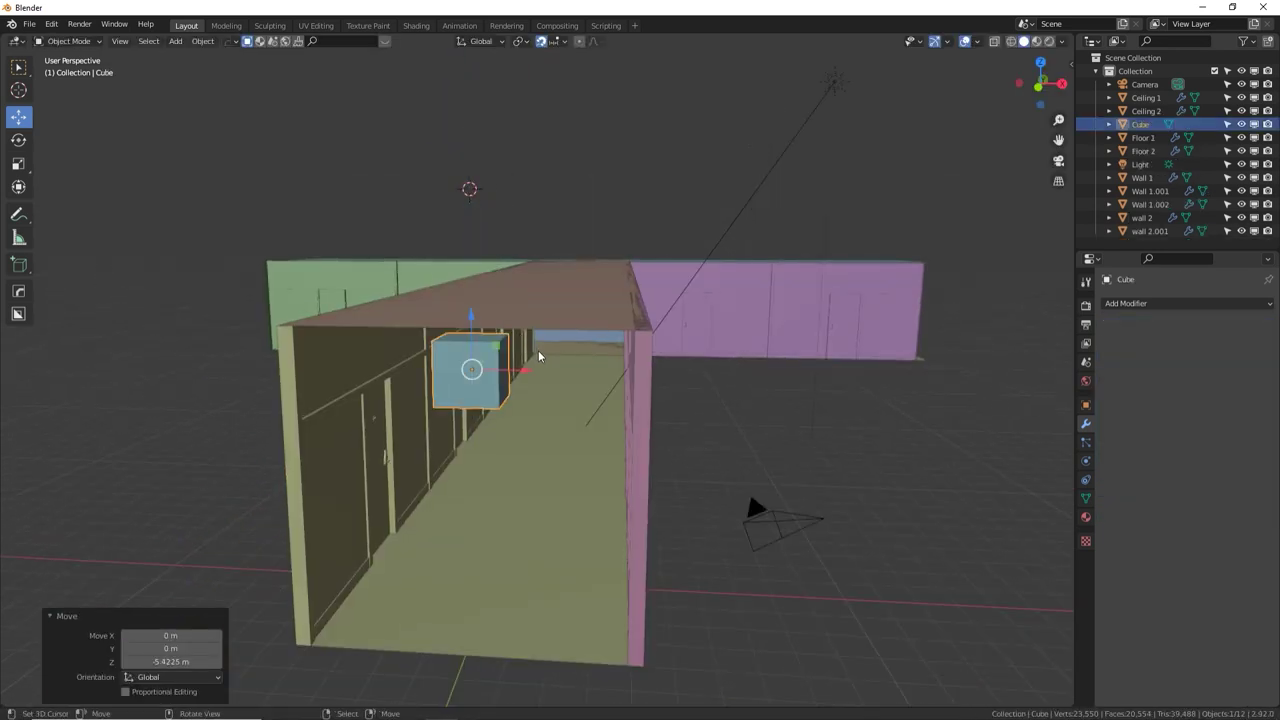
Move the cube about 0.94 m along X in front view to centre it in the main corridor
{"action": "key", "text": "KP_1"}
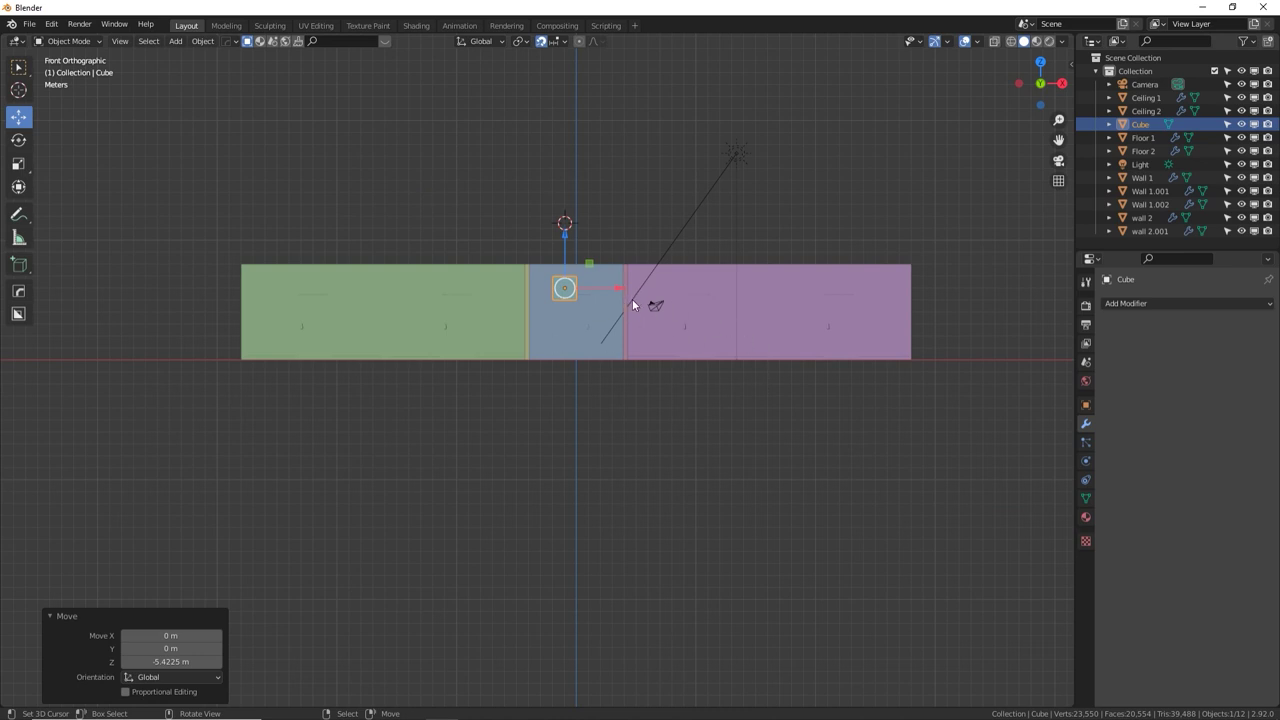
{"action": "key", "text": "g"}
{"action": "left_click", "coordinate": [646, 303]}
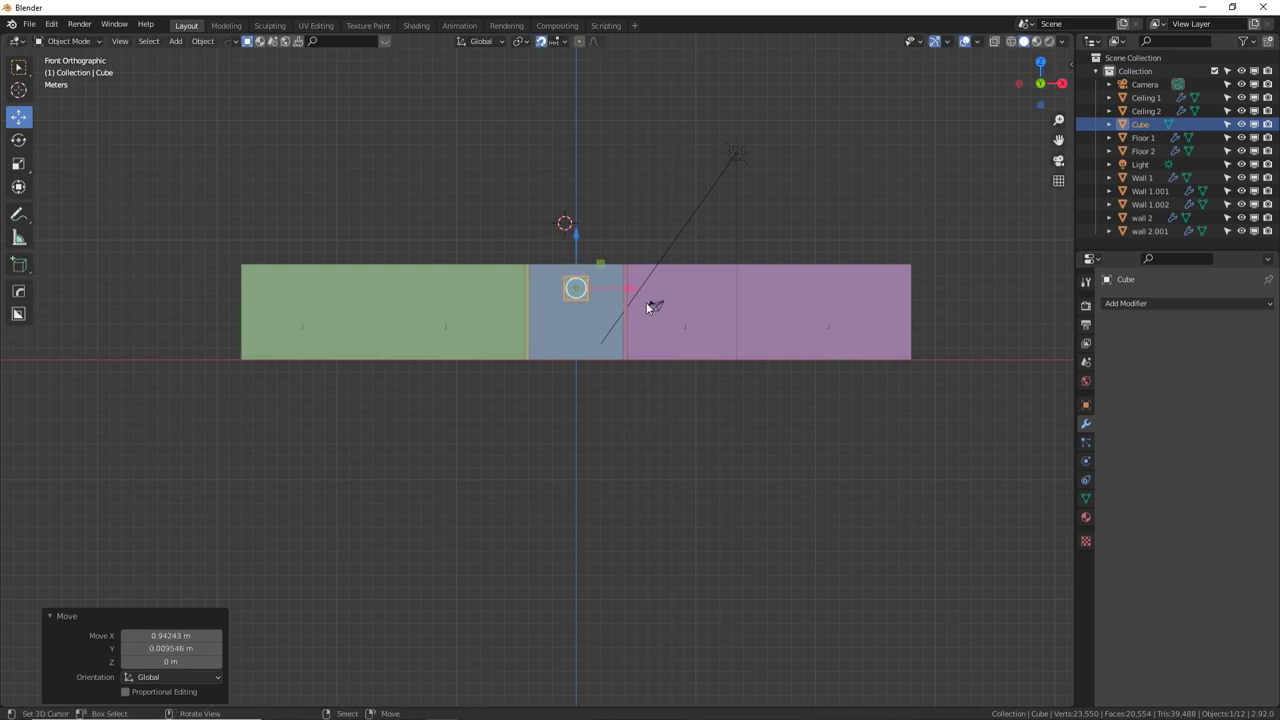
In edit mode, scale the whole cube mesh to about 0.246 along Z and 0.334 along X
{"action": "key", "text": "KP_Decimal"}
{"action": "scroll", "coordinate": [634, 296], "scroll_direction": "down", "scroll_amount": 4}
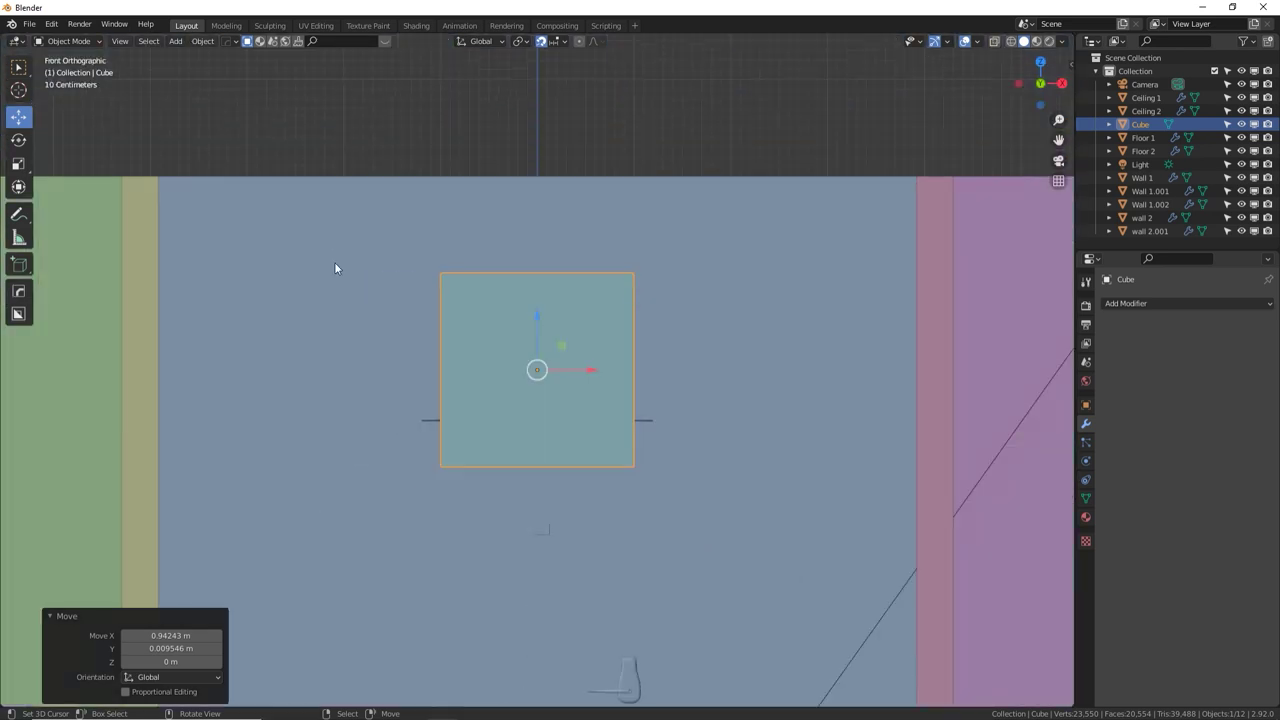
{"action": "middle_click_drag", "start_coordinate": [334, 268], "coordinate": [628, 278]}
{"action": "key", "text": "Tab"}
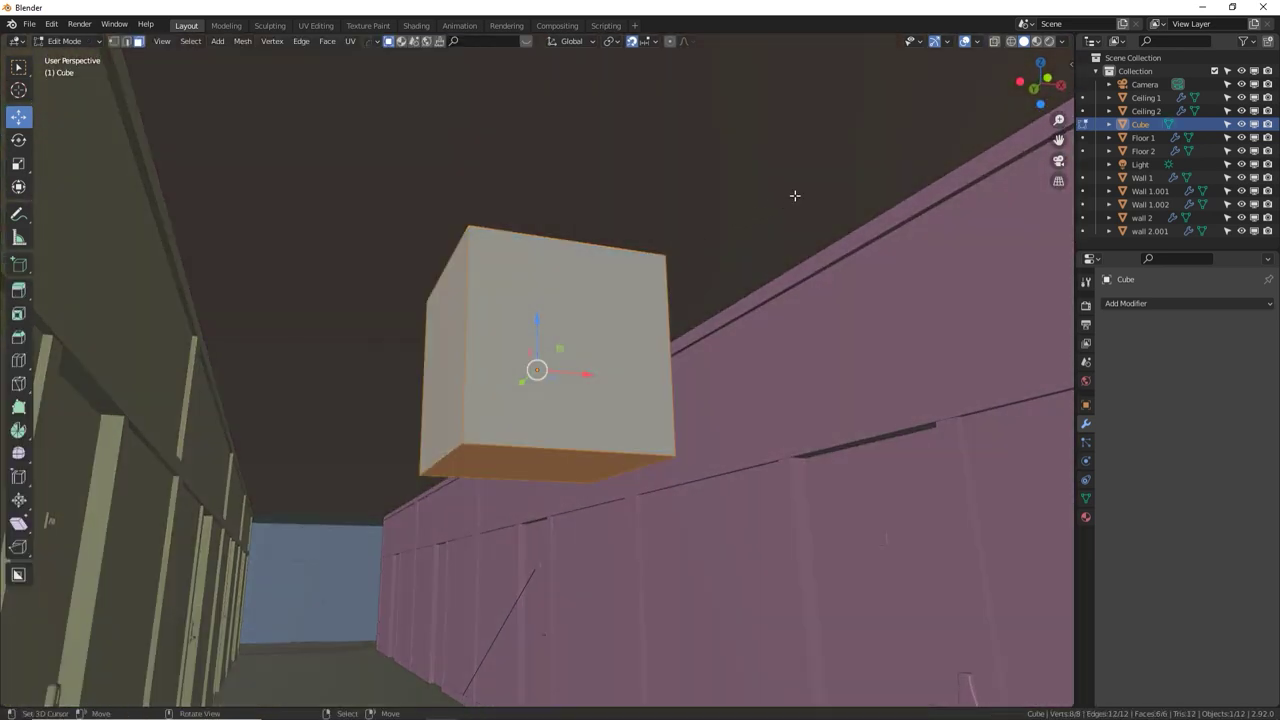
{"action": "key", "text": "s"}
{"action": "key", "text": "z"}
{"action": "left_click", "coordinate": [720, 297]}
{"action": "key", "text": "s"}
{"action": "key", "text": "x"}
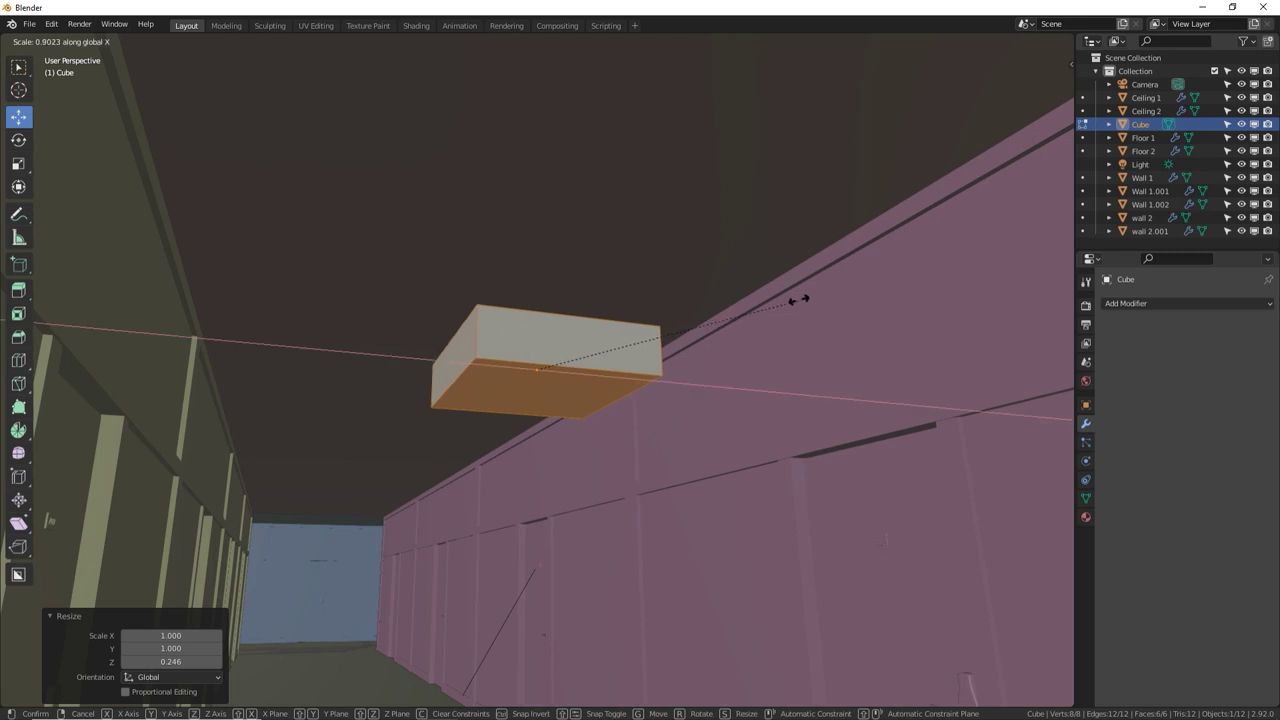
{"action": "left_click", "coordinate": [608, 318]}
Thin the box by a further factor of about 0.495 along Z and stretch it about 2.285 times along Y
{"action": "key", "text": "s"}
{"action": "key", "text": "z"}
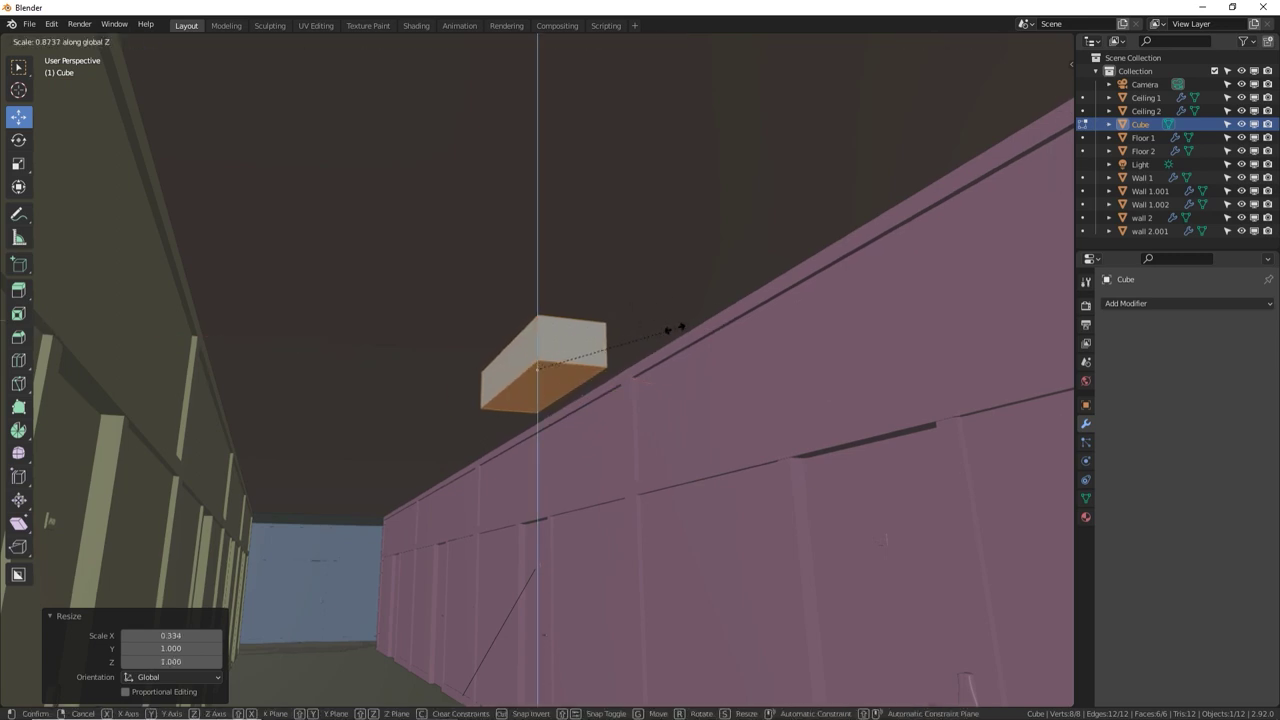
{"action": "left_click", "coordinate": [611, 336]}
{"action": "key", "text": "s"}
{"action": "key", "text": "y"}
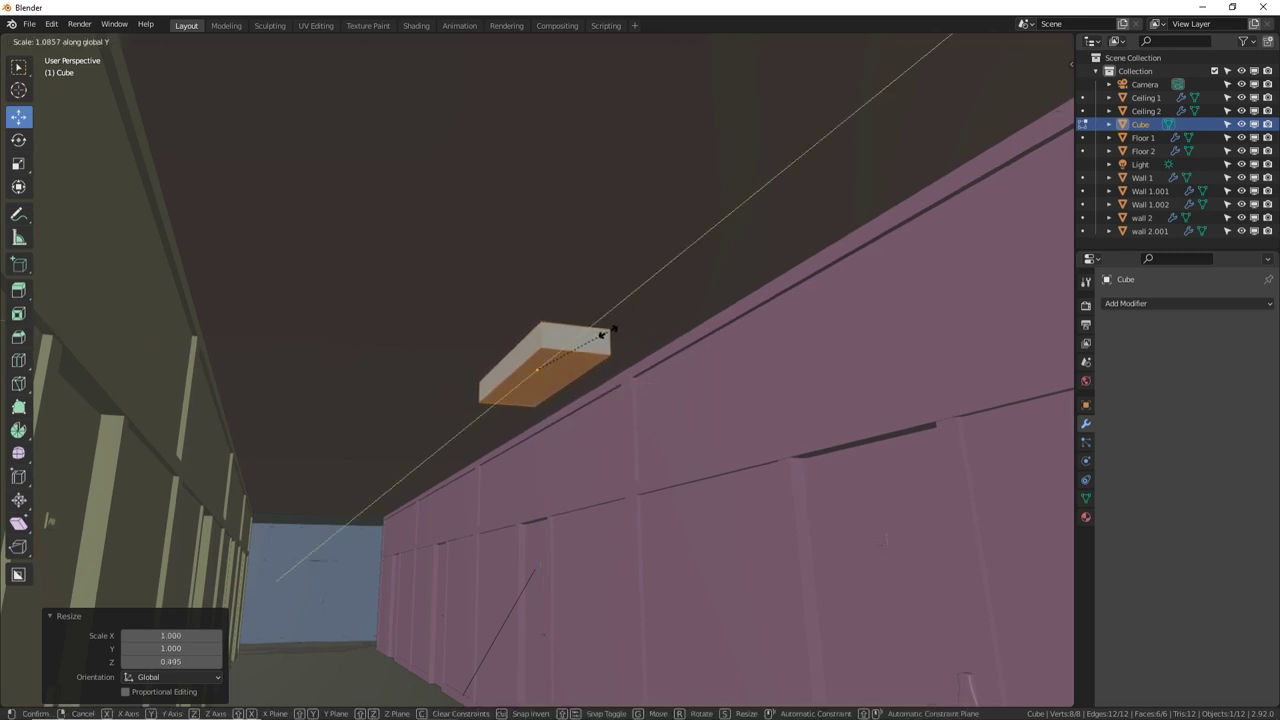
{"action": "left_click", "coordinate": [676, 269]}
{"action": "middle_click_drag", "start_coordinate": [676, 269], "coordinate": [571, 288]}
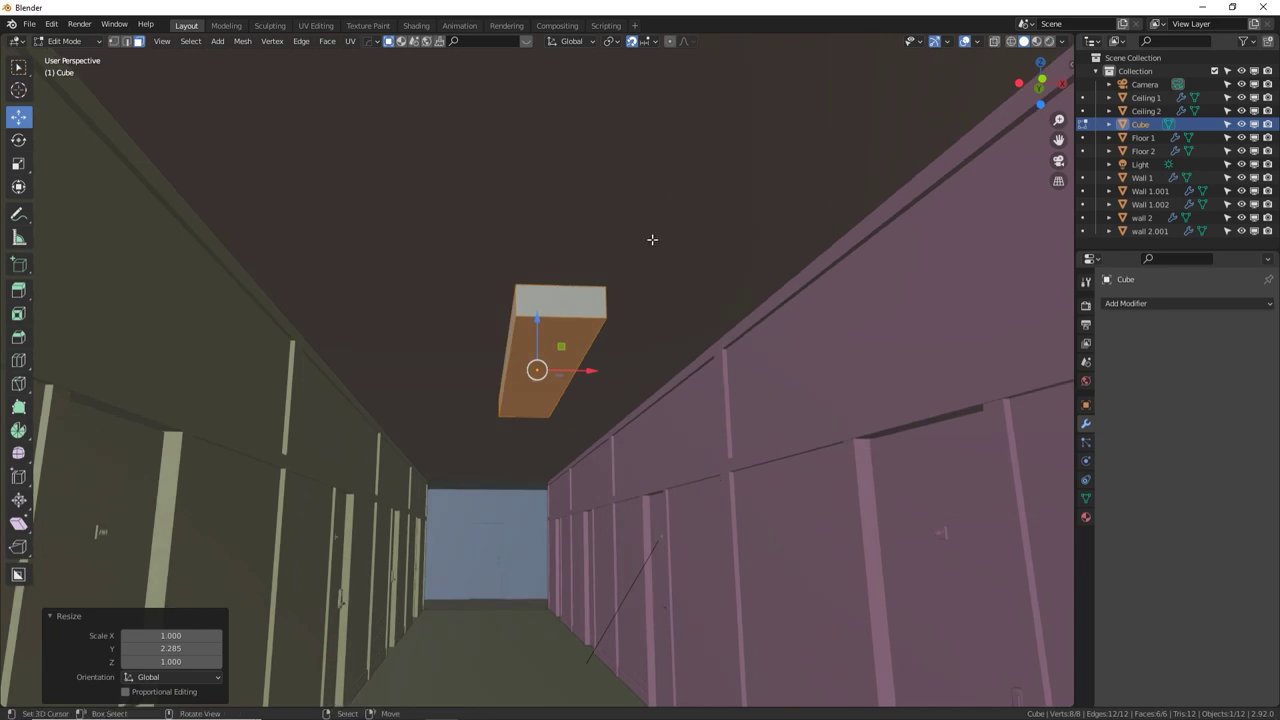
Add two evenly spaced loop cuts running lengthwise along the box, without sliding them
{"action": "key", "text": "ctrl+r"}
{"action": "scroll", "coordinate": [565, 288], "scroll_direction": "up", "scroll_amount": 1}
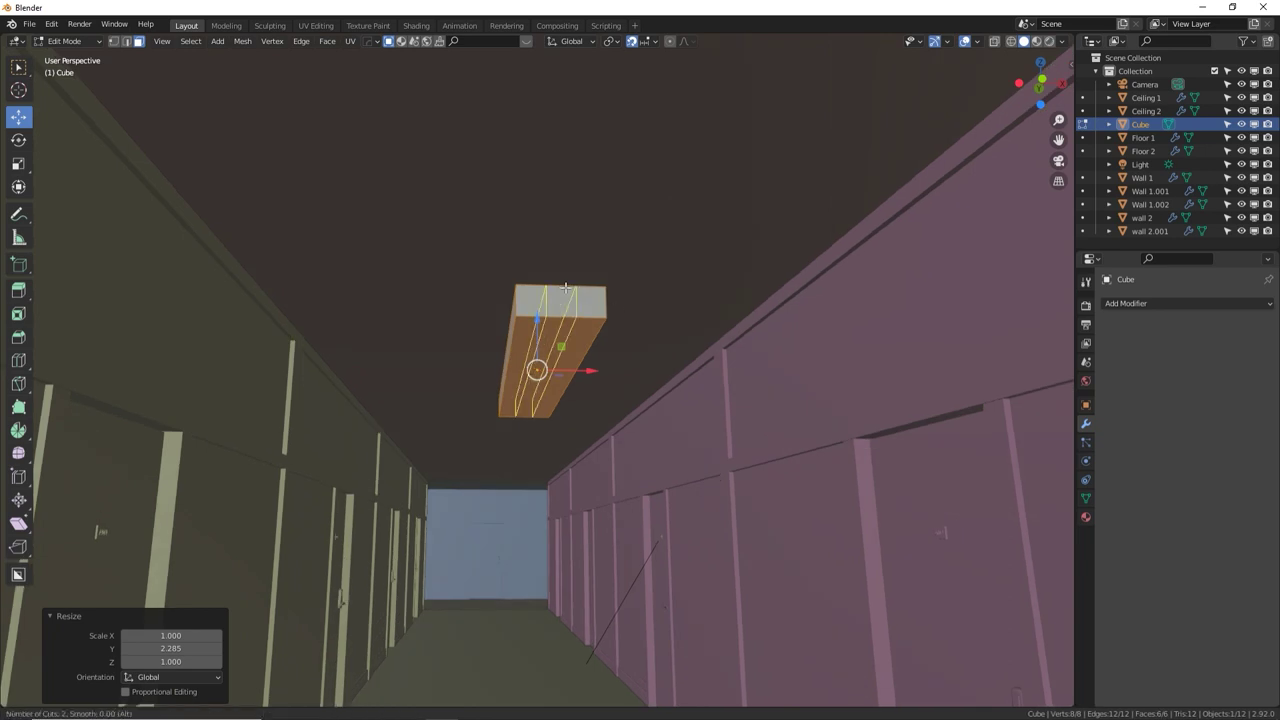
{"action": "left_click", "coordinate": [565, 288]}
{"action": "right_click", "coordinate": [565, 288]}
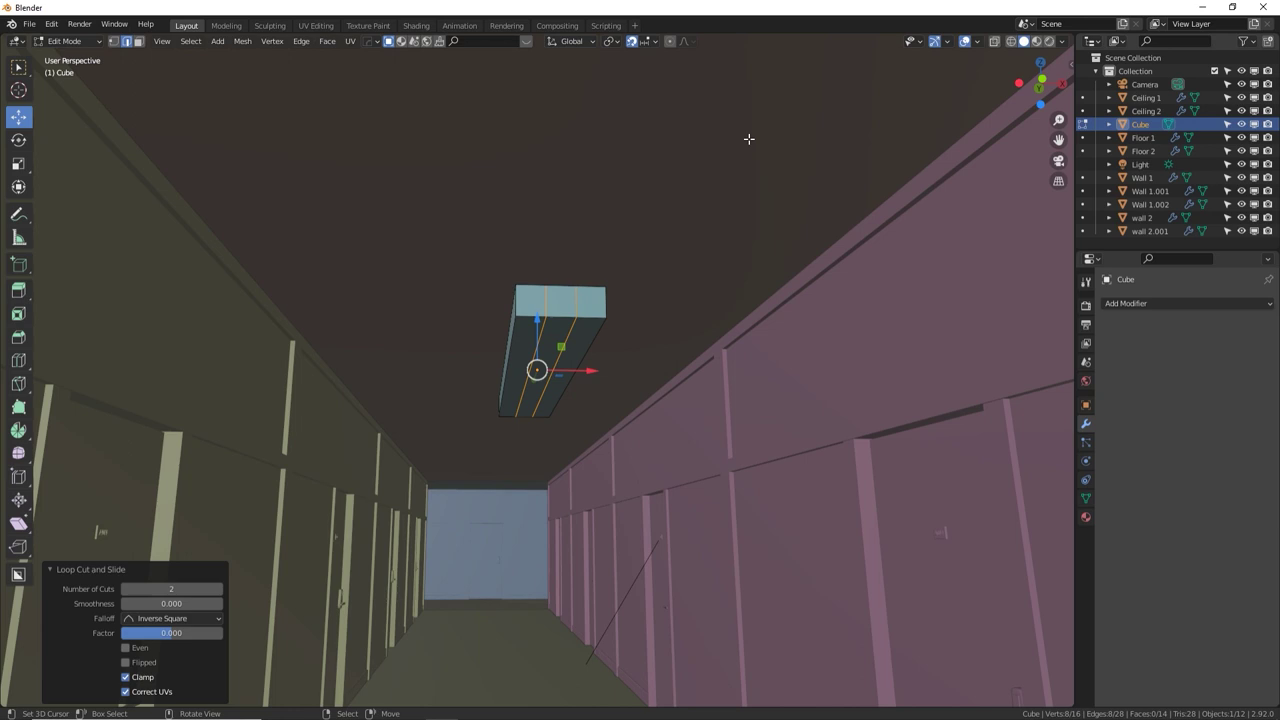
Lower the two lengthwise edges on the box's underside about 0.091 m along Z to give it an angled profile
{"action": "left_click", "coordinate": [567, 340]}
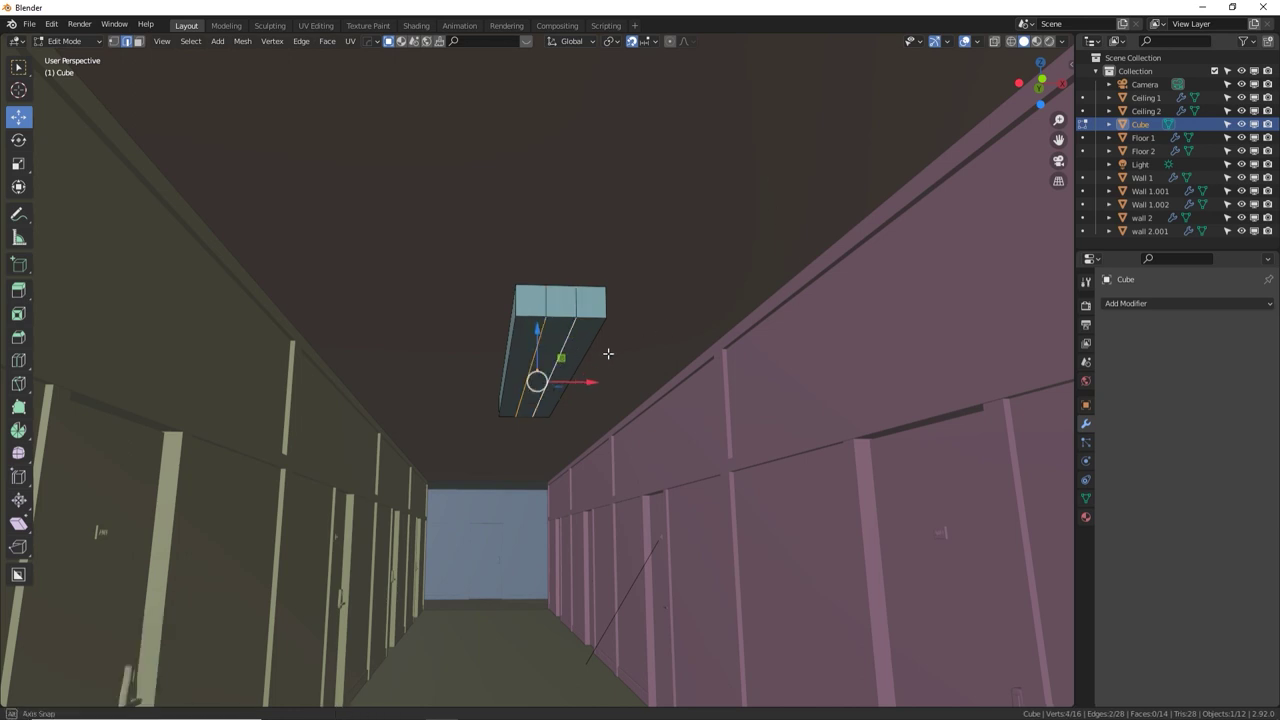
{"action": "middle_click_drag", "start_coordinate": [606, 357], "coordinate": [621, 347]}
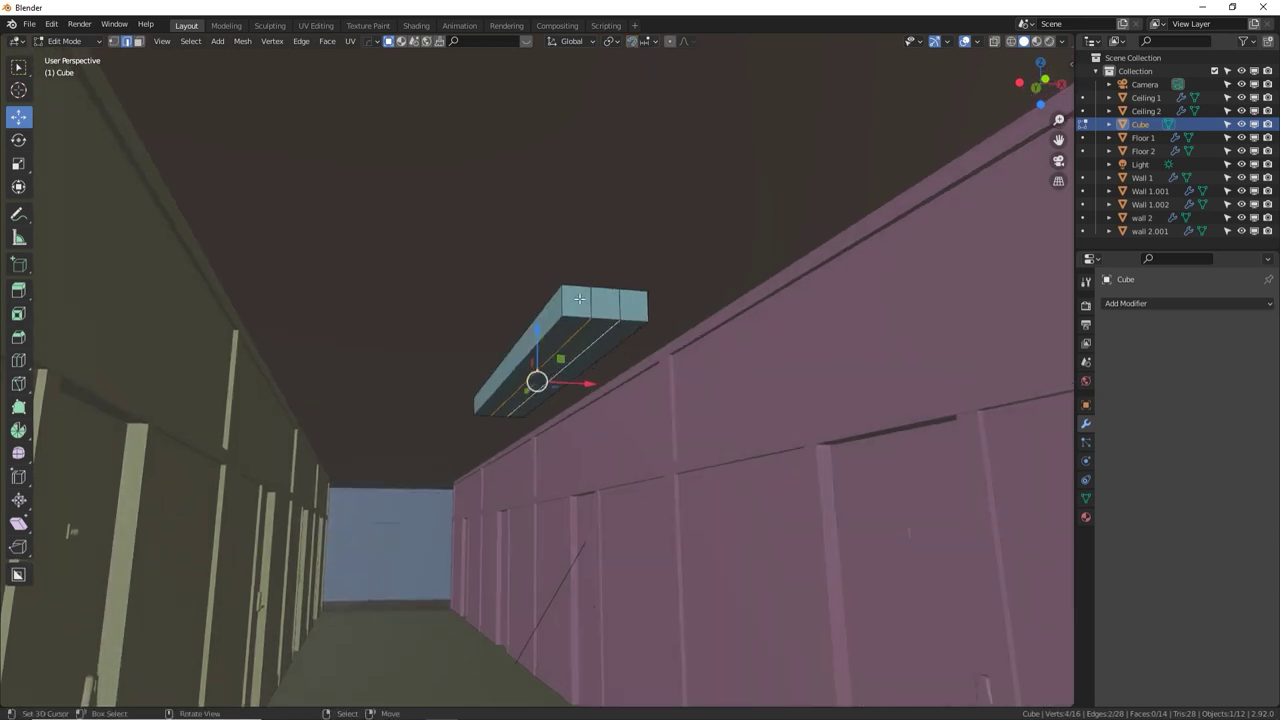
{"action": "key", "text": "g"}
{"action": "key", "text": "z"}
{"action": "left_click", "coordinate": [572, 352]}
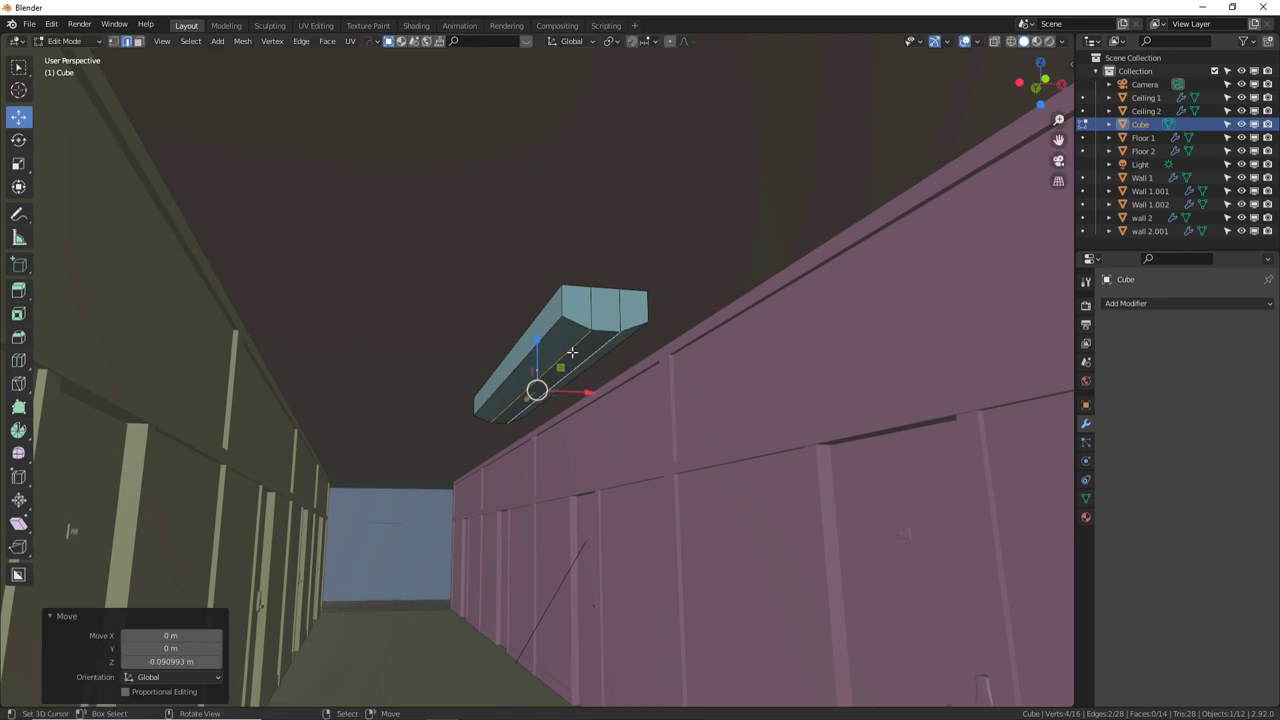
Add two evenly spaced loop cuts across the fixture's length, without sliding them
{"action": "scroll", "coordinate": [576, 340], "scroll_direction": "up", "scroll_amount": 4}
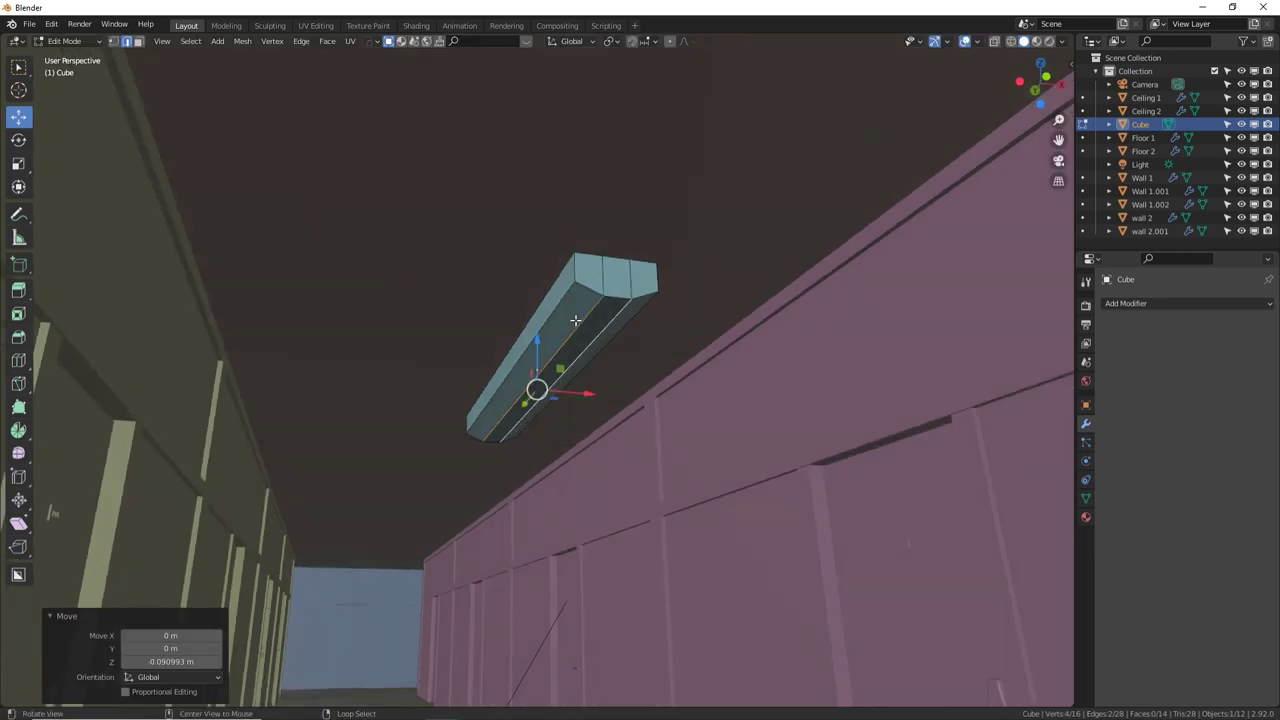
{"action": "key", "text": "ctrl+r"}
{"action": "scroll", "coordinate": [530, 347], "scroll_direction": "up", "scroll_amount": 1}
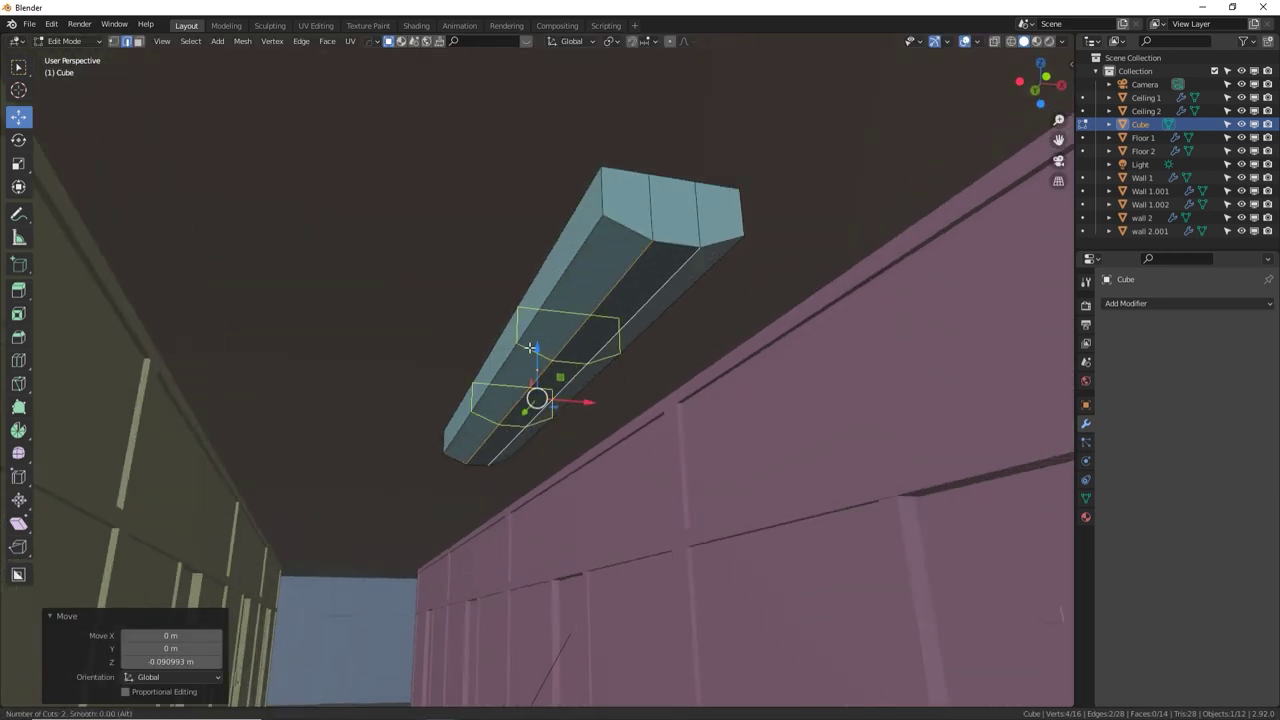
{"action": "left_click", "coordinate": [530, 347]}
{"action": "right_click", "coordinate": [533, 97]}
Set the transform pivot to Median Point and scale the two crosswise loops about 2.906 along Y, close to the fixture's ends
{"action": "left_click", "coordinate": [611, 41]}
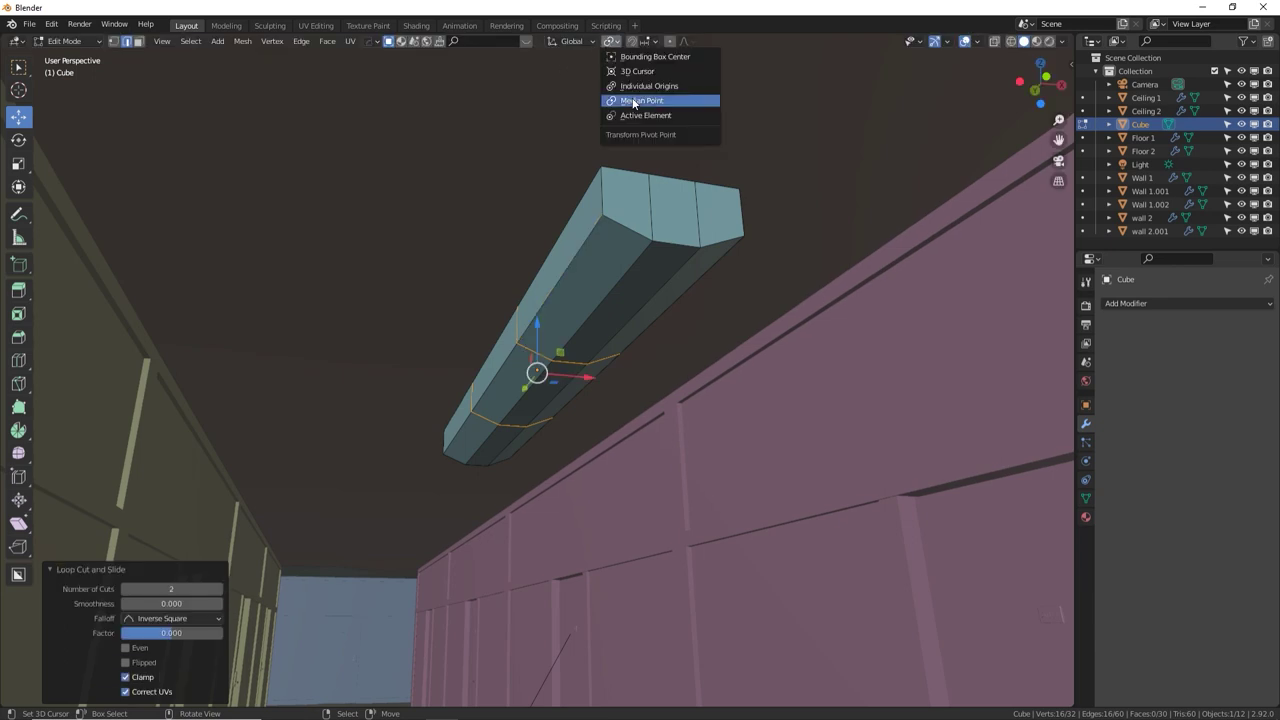
{"action": "left_click", "coordinate": [638, 101]}
{"action": "middle_click_drag", "start_coordinate": [627, 322], "coordinate": [590, 321]}
{"action": "key", "text": "s"}
{"action": "key", "text": "y"}
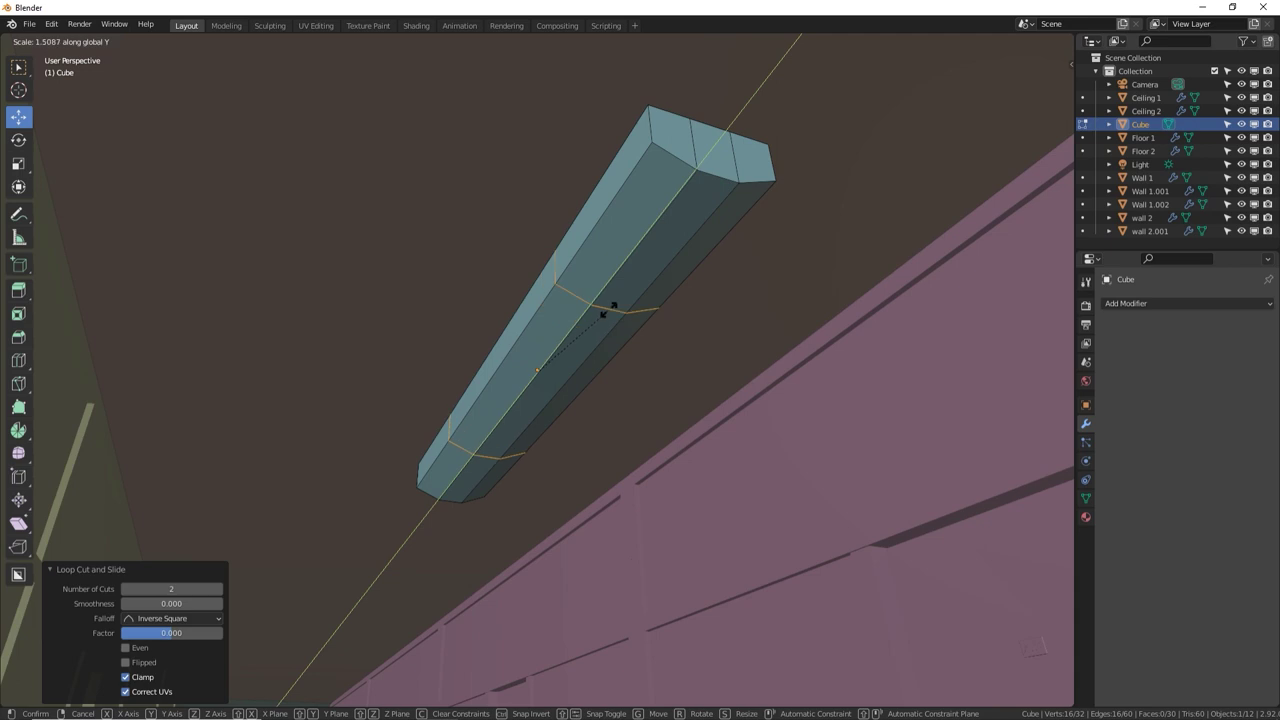
{"action": "left_click", "coordinate": [671, 254]}
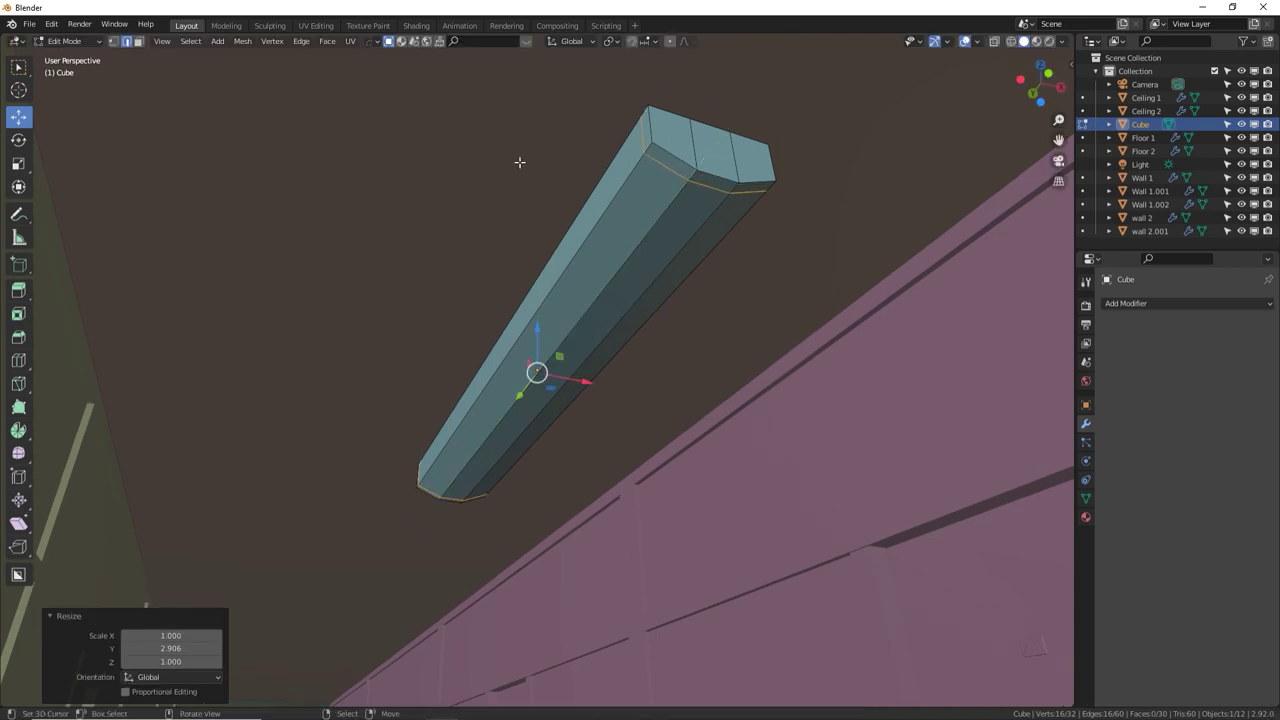
Add one centred loop cut across the fixture and bevel it about 0.065 m wide with 1 segment
{"action": "key", "text": "ctrl+r"}
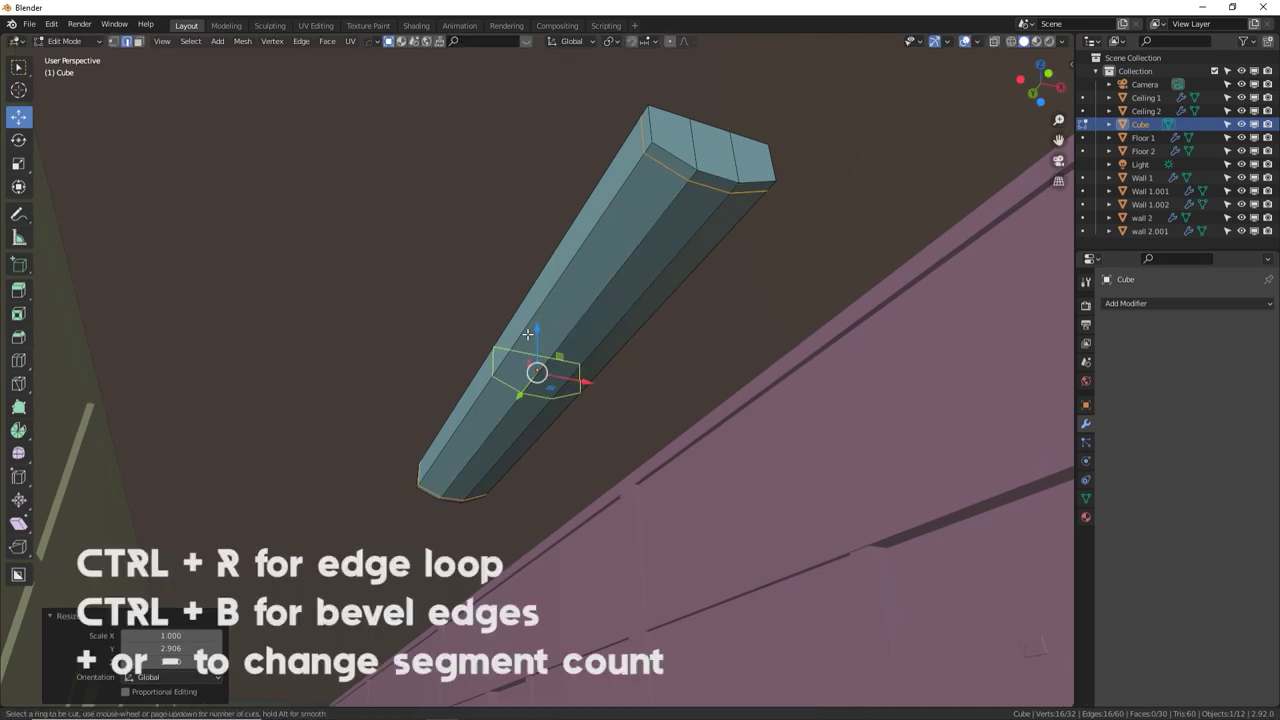
{"action": "left_click", "coordinate": [527, 334]}
{"action": "right_click", "coordinate": [527, 334]}
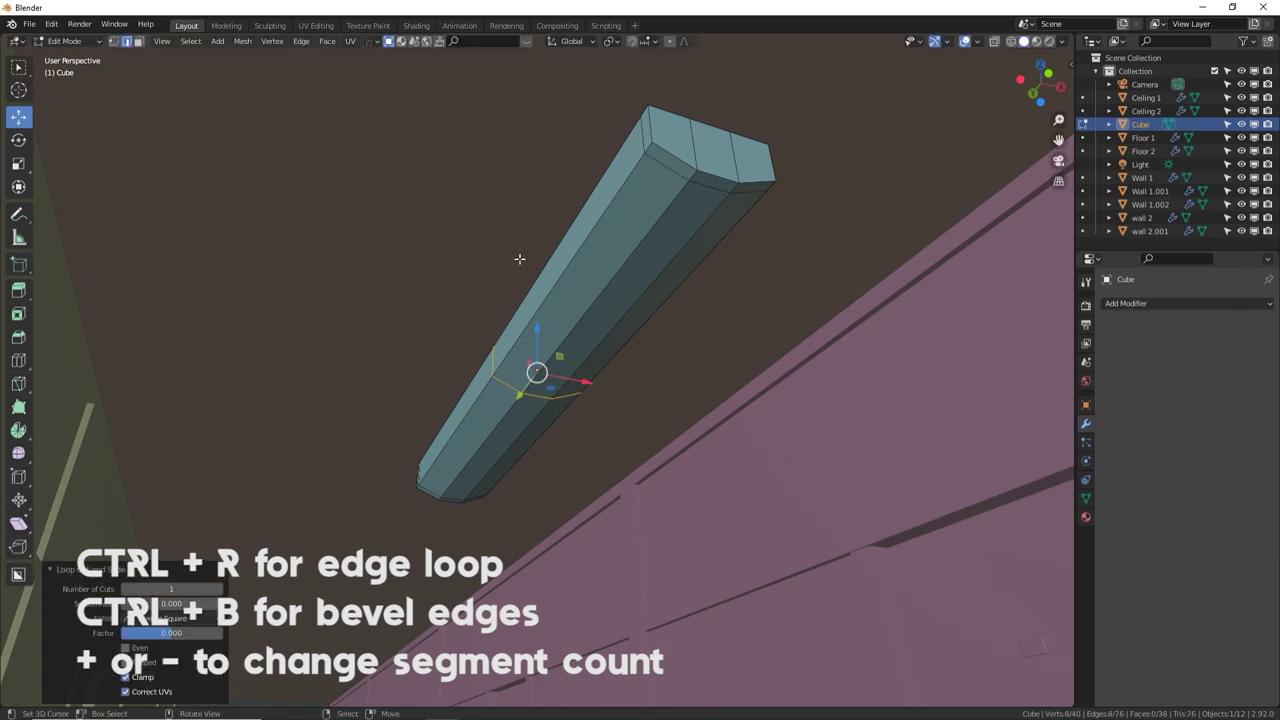
{"action": "key", "text": "ctrl+b"}
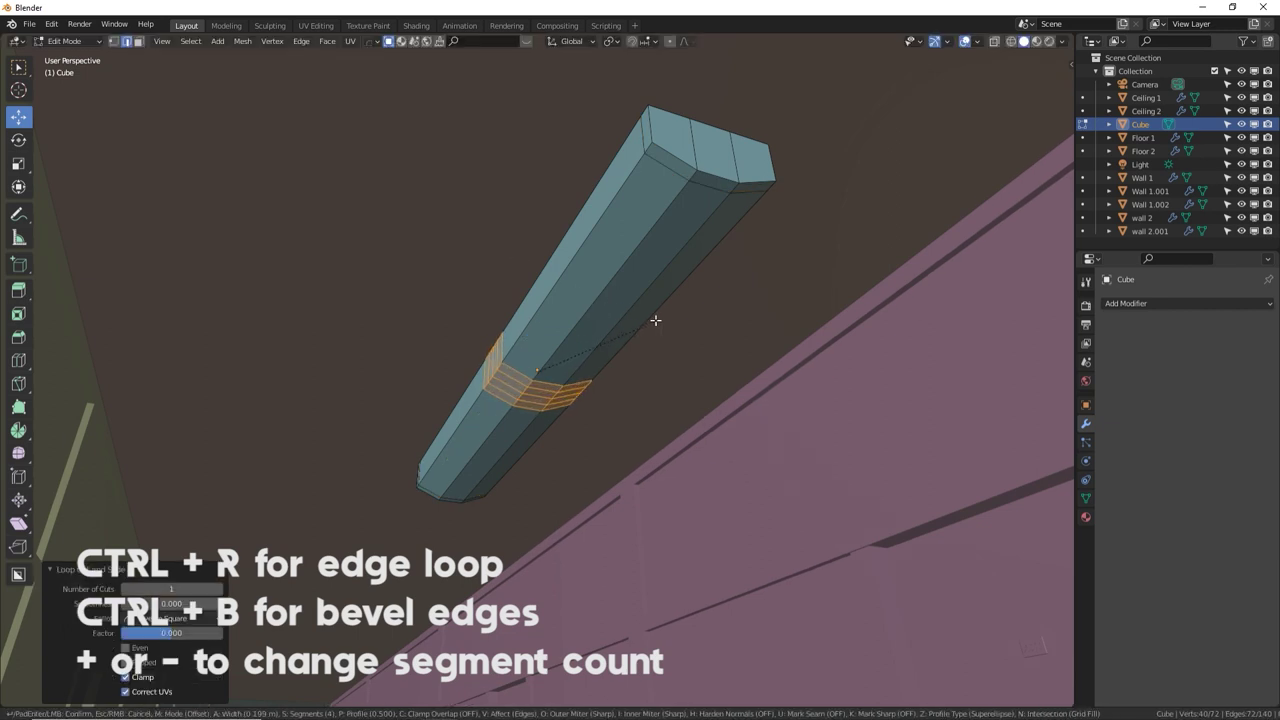
{"action": "key", "text": "minus"}
{"action": "key", "text": "minus"}
{"action": "key", "text": "minus"}
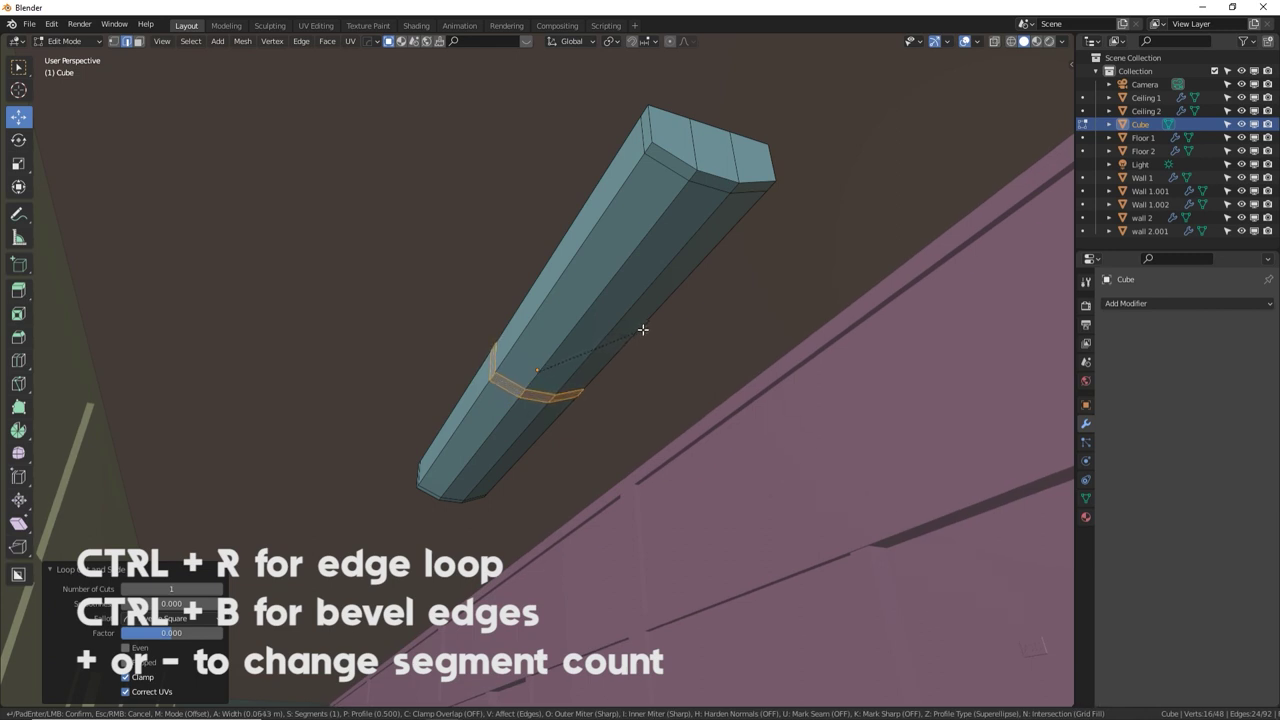
{"action": "left_click", "coordinate": [638, 333]}
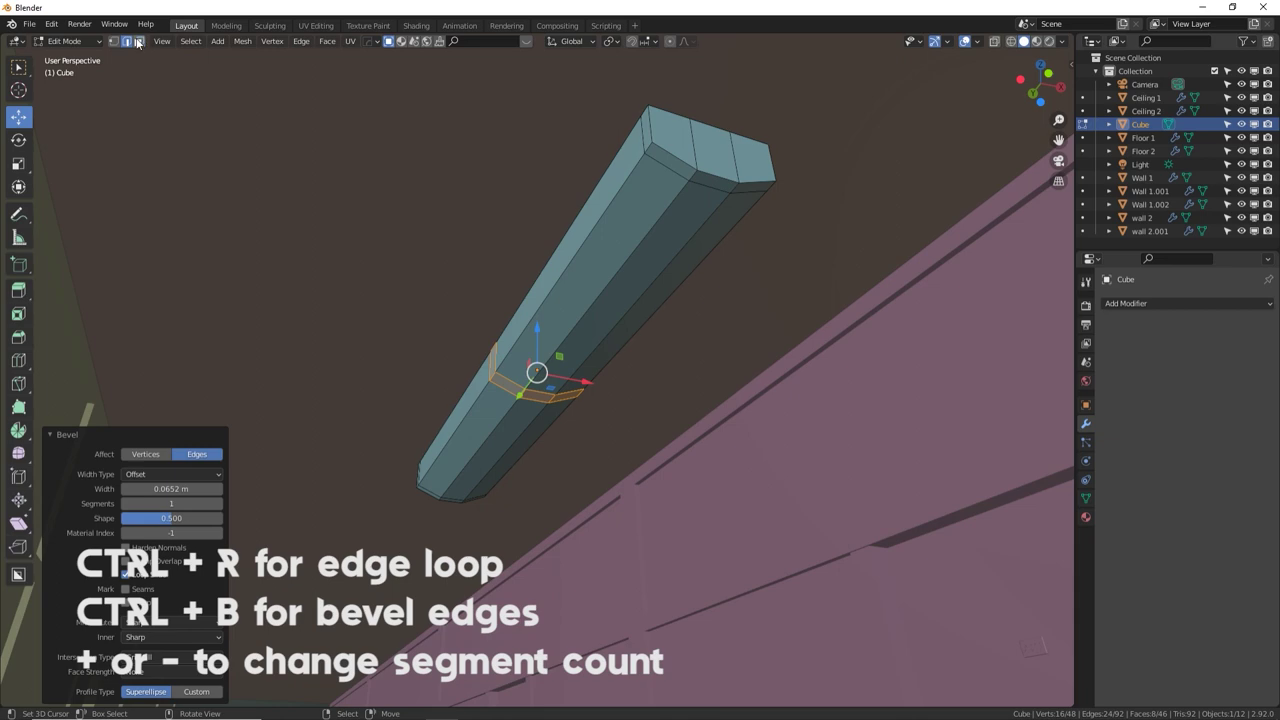
Select the four long angled faces on the fixture's underside and inset them about 0.02 m
{"action": "left_click", "coordinate": [555, 264]}
{"action": "left_click", "coordinate": [561, 309]}
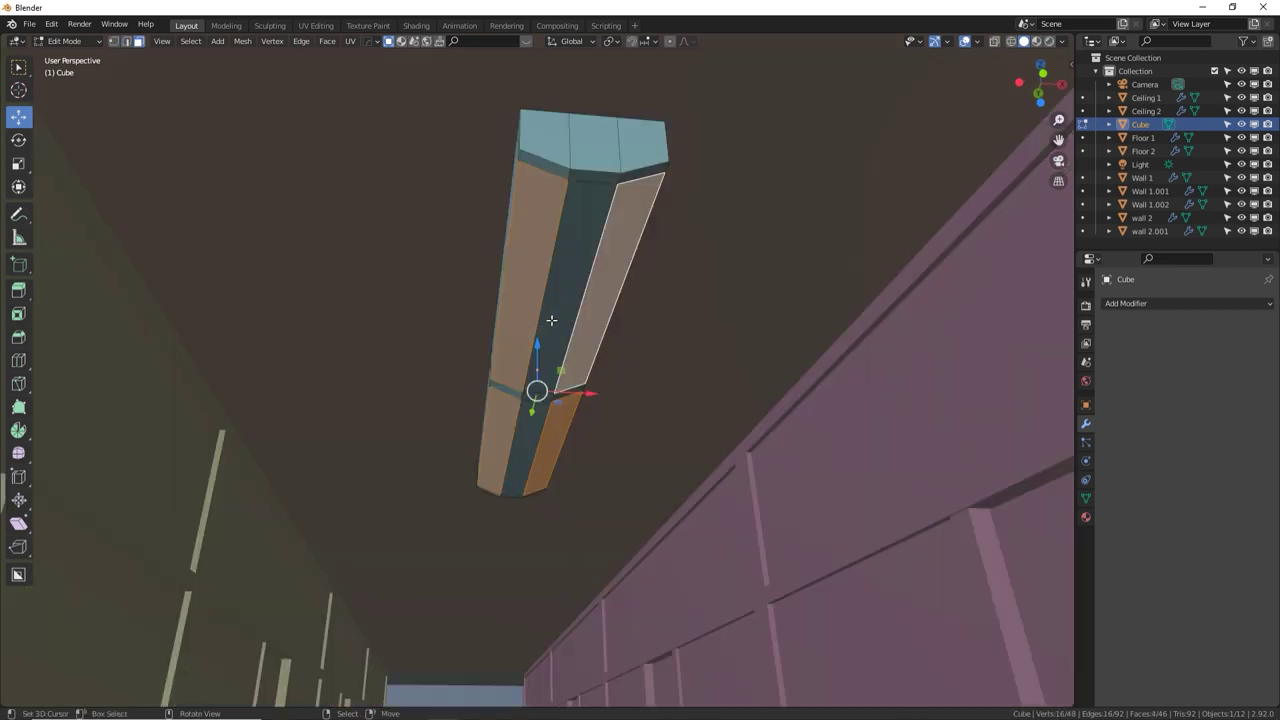
{"action": "middle_click_drag", "start_coordinate": [552, 320], "coordinate": [600, 350]}
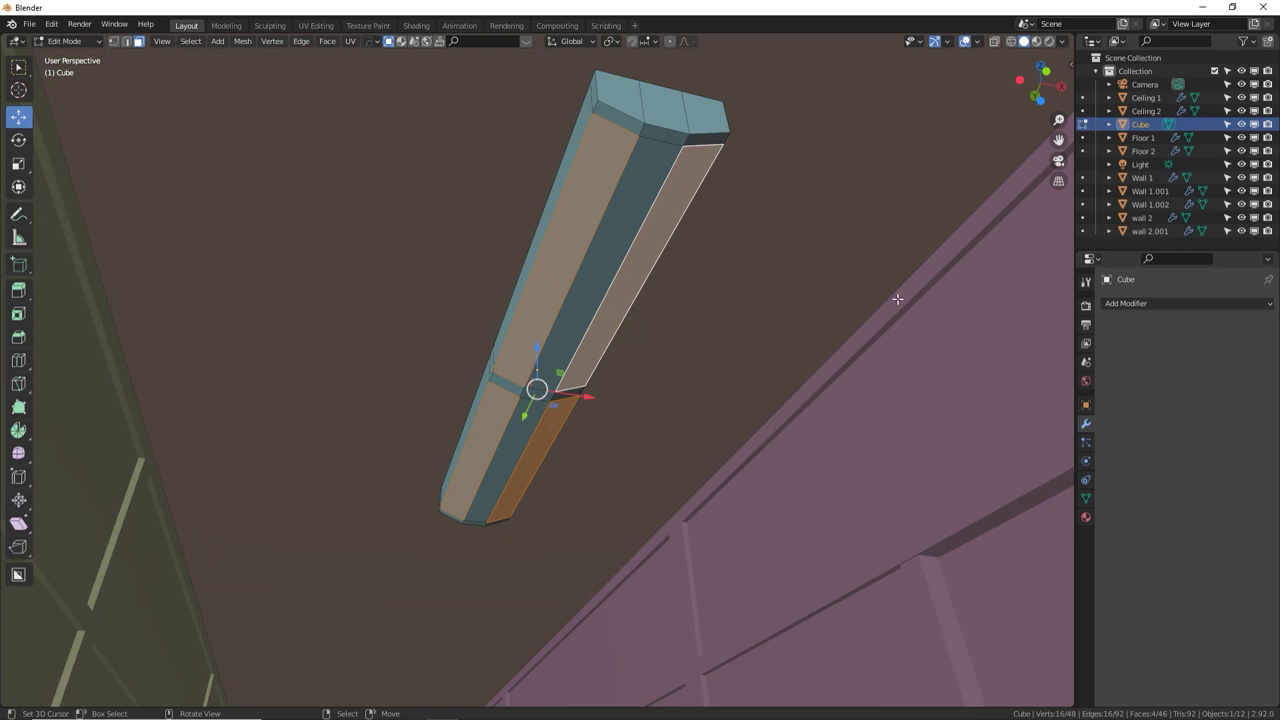
{"action": "key", "text": "i"}
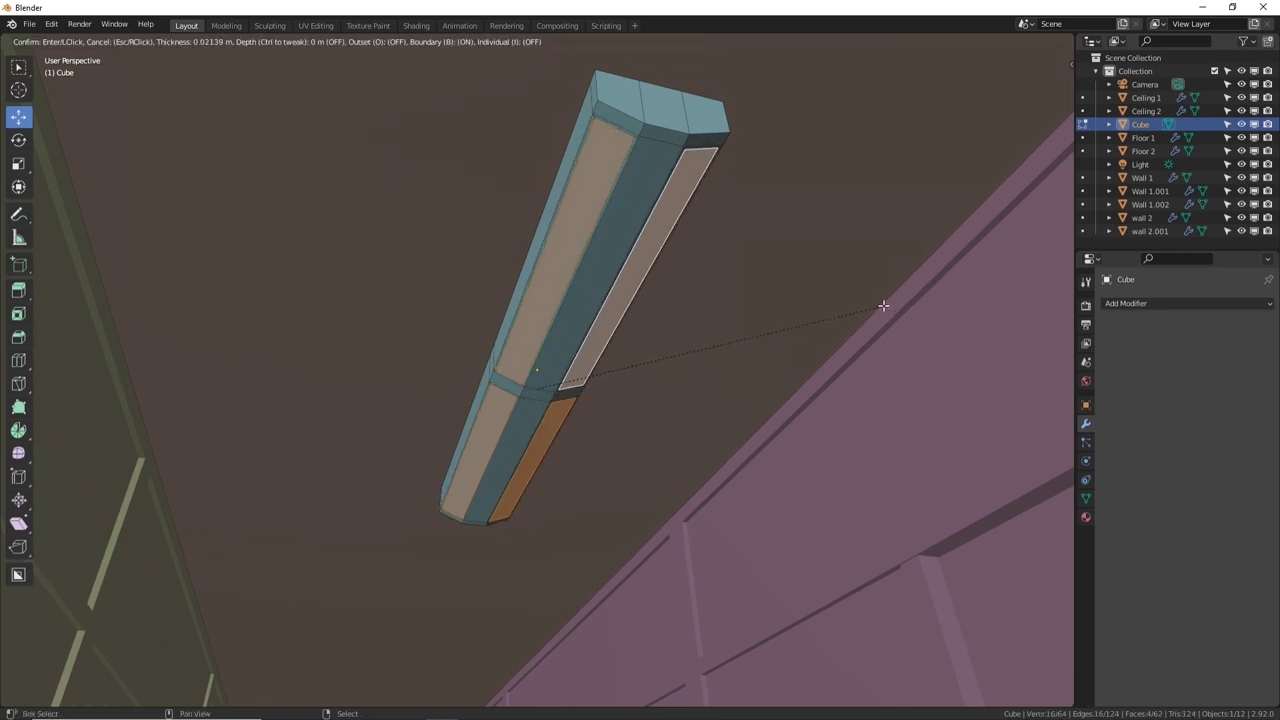
{"action": "left_click", "coordinate": [880, 300]}
Extrude the four inset faces about 0.05 m inward along their normals to form recesses
{"action": "middle_click_drag", "start_coordinate": [880, 300], "coordinate": [618, 308]}
{"action": "left_click", "coordinate": [18, 291]}
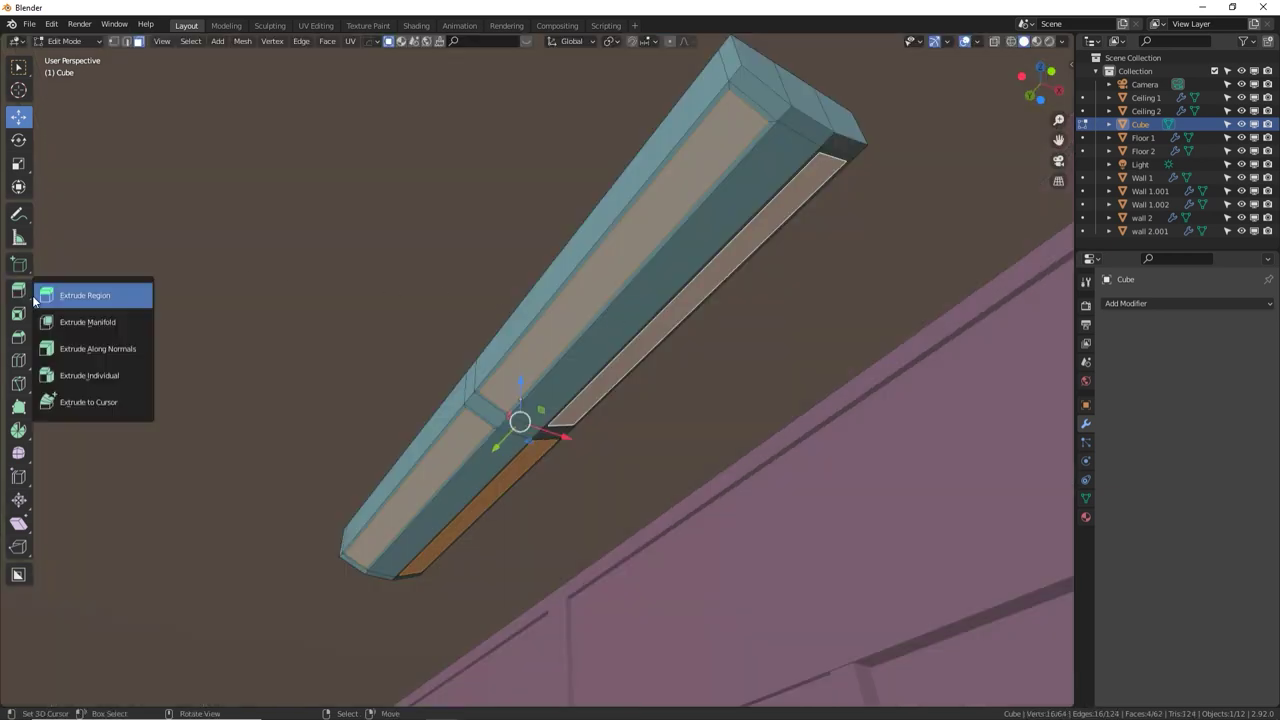
{"action": "left_click", "coordinate": [104, 352]}
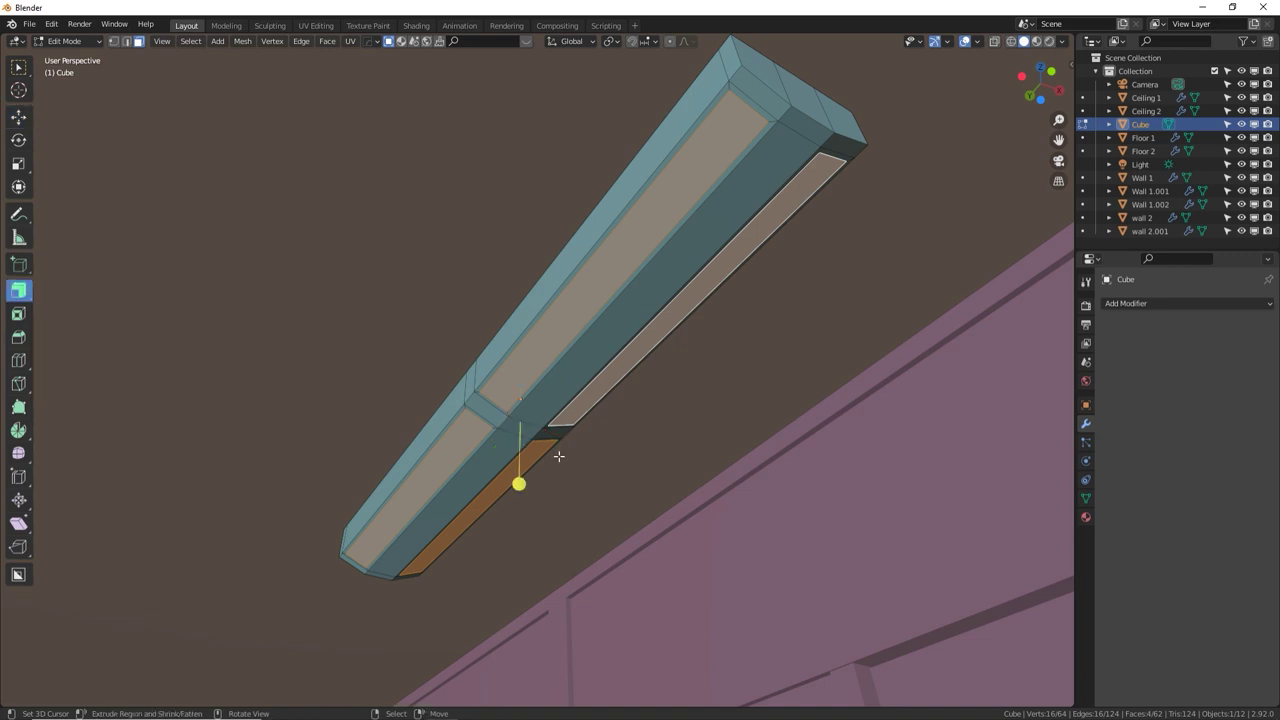
{"action": "left_click_drag", "start_coordinate": [529, 584], "coordinate": [547, 490]}
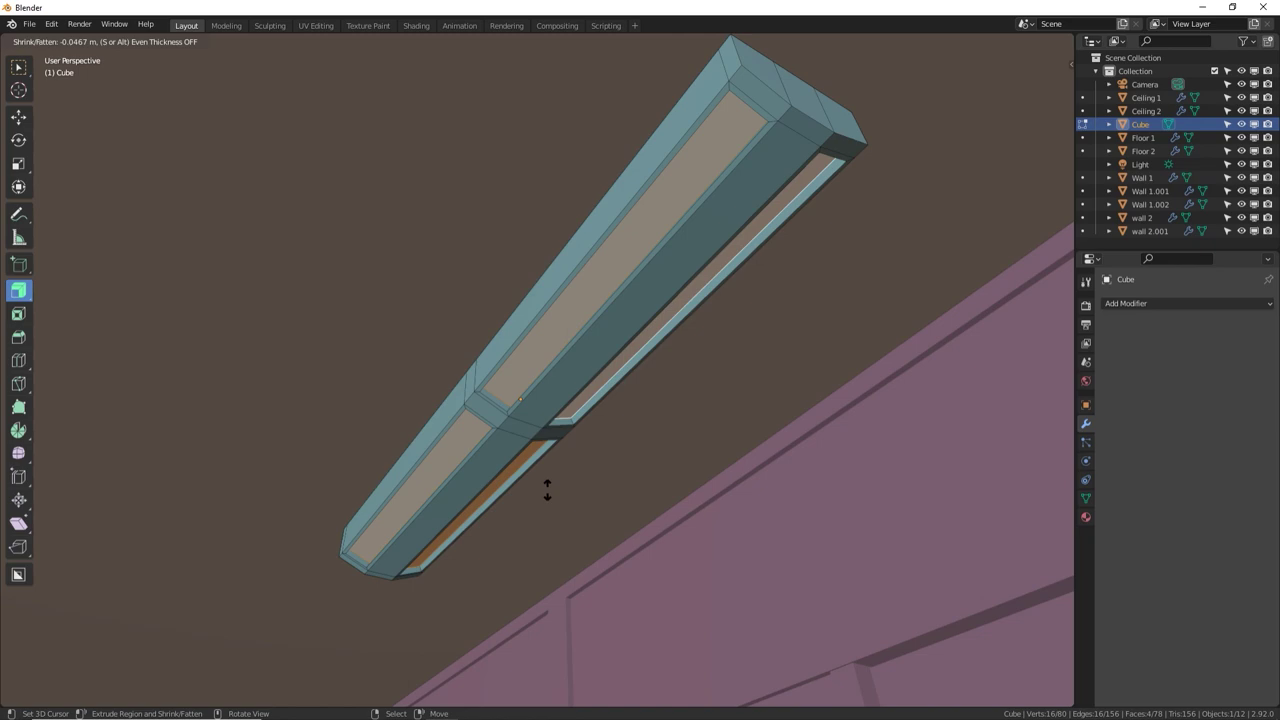
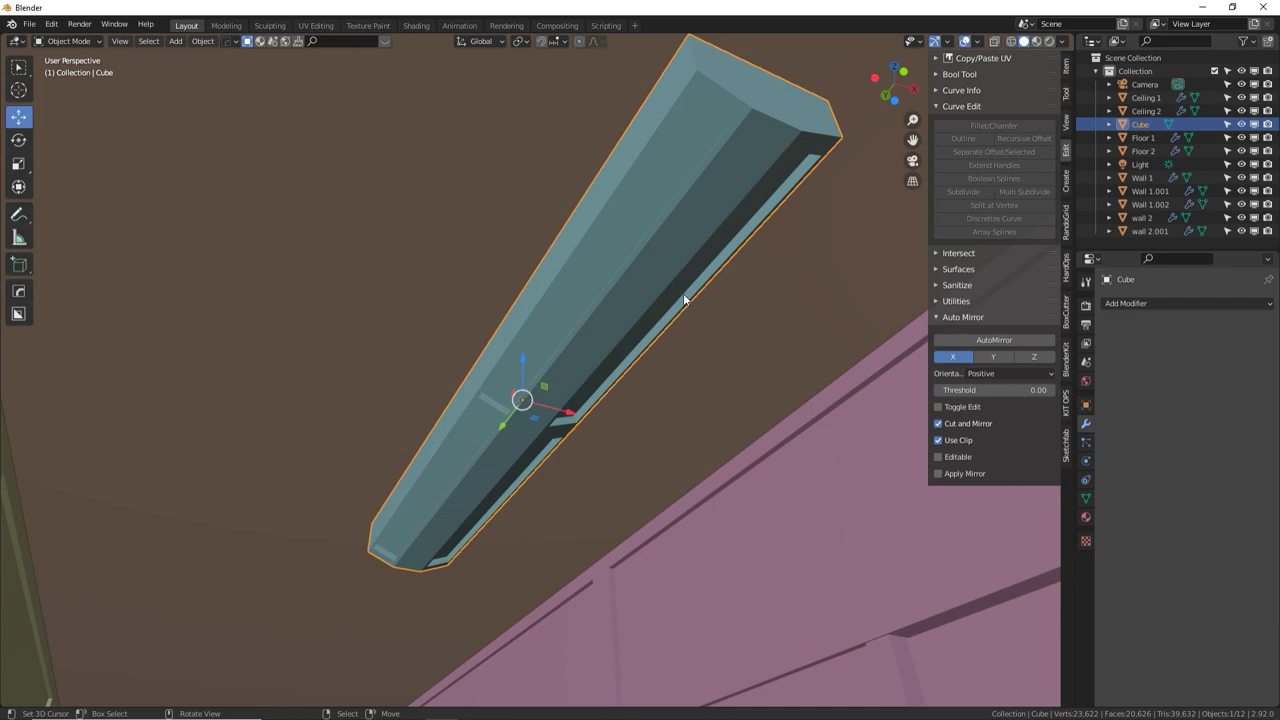
Apply AutoMirror to the fixture across X and check the remaining half by toggling the modifier's viewport display
{"action": "middle_click_drag", "start_coordinate": [684, 296], "coordinate": [740, 306]}
{"action": "left_click", "coordinate": [971, 344]}
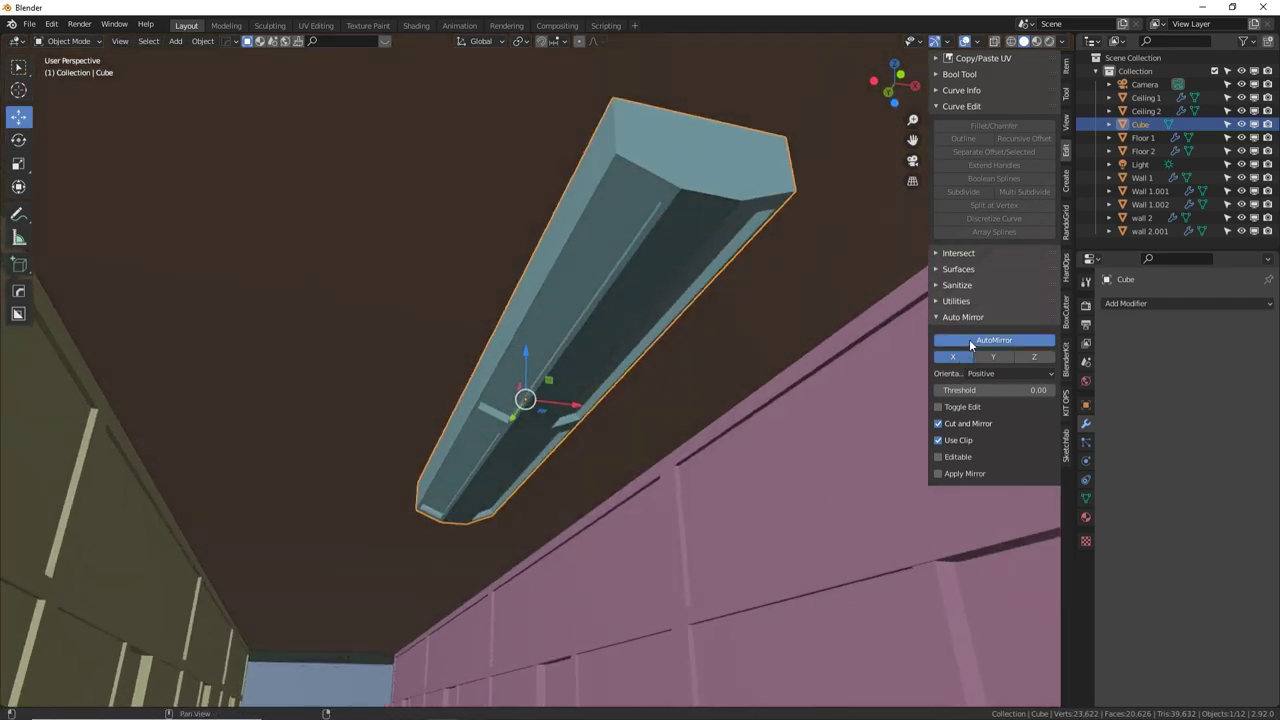
{"action": "left_click", "coordinate": [1210, 328]}
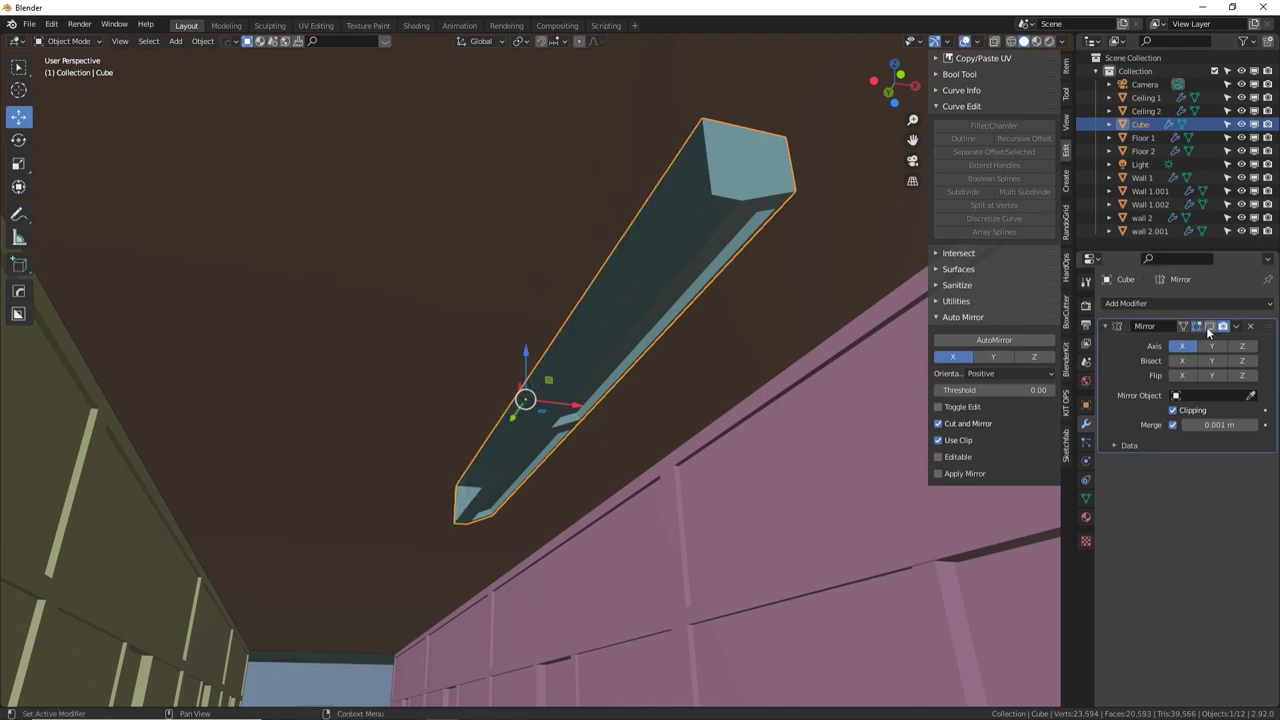
{"action": "mouse_move", "coordinate": [880, 332]}
{"action": "middle_mouse_down"}
{"action": "mouse_move", "coordinate": [766, 331]}
{"action": "mouse_move", "coordinate": [743, 349]}
{"action": "mouse_move", "coordinate": [900, 325]}
{"action": "middle_mouse_up"}
{"action": "left_click", "coordinate": [1210, 327]}
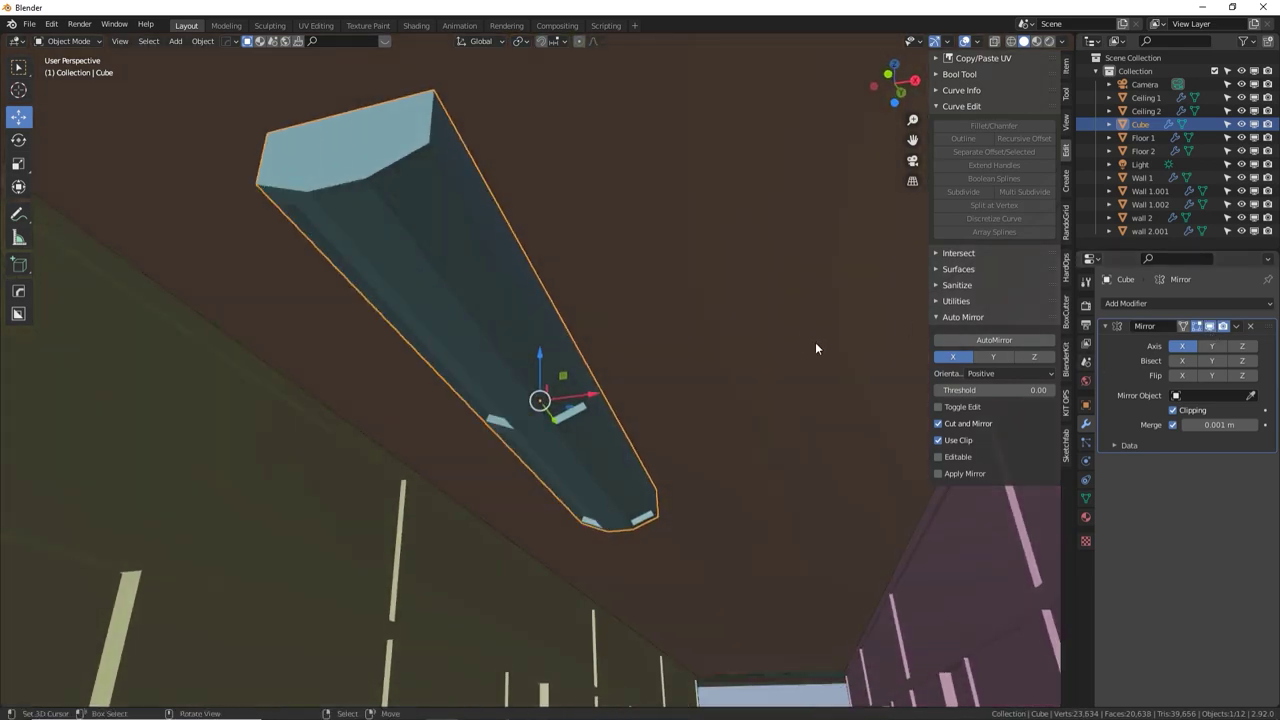
Apply AutoMirror across Y as well and check the remaining quarter mesh by hiding and restoring both mirrors' viewport display
{"action": "left_click", "coordinate": [1007, 358]}
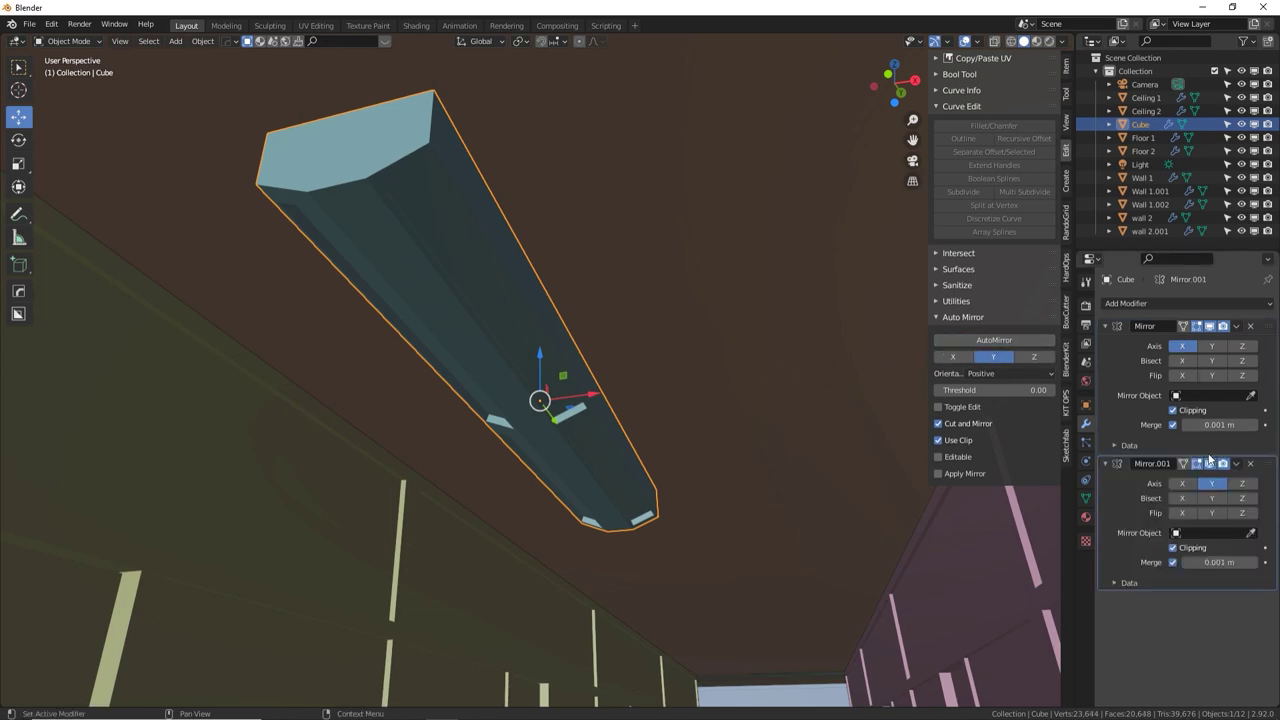
{"action": "left_click", "coordinate": [1220, 464]}
{"action": "left_click", "coordinate": [1211, 327]}
{"action": "middle_click_drag", "start_coordinate": [765, 392], "coordinate": [455, 405]}
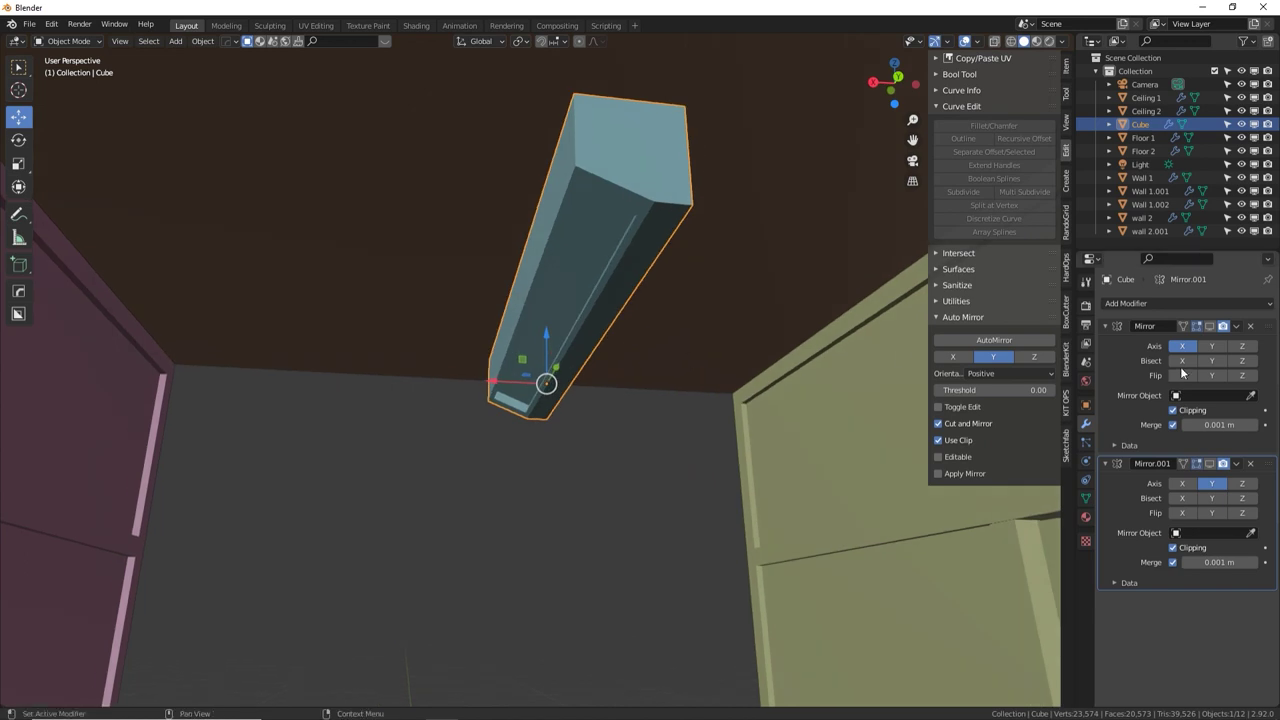
{"action": "left_click", "coordinate": [1209, 327]}
{"action": "left_click", "coordinate": [1211, 464]}
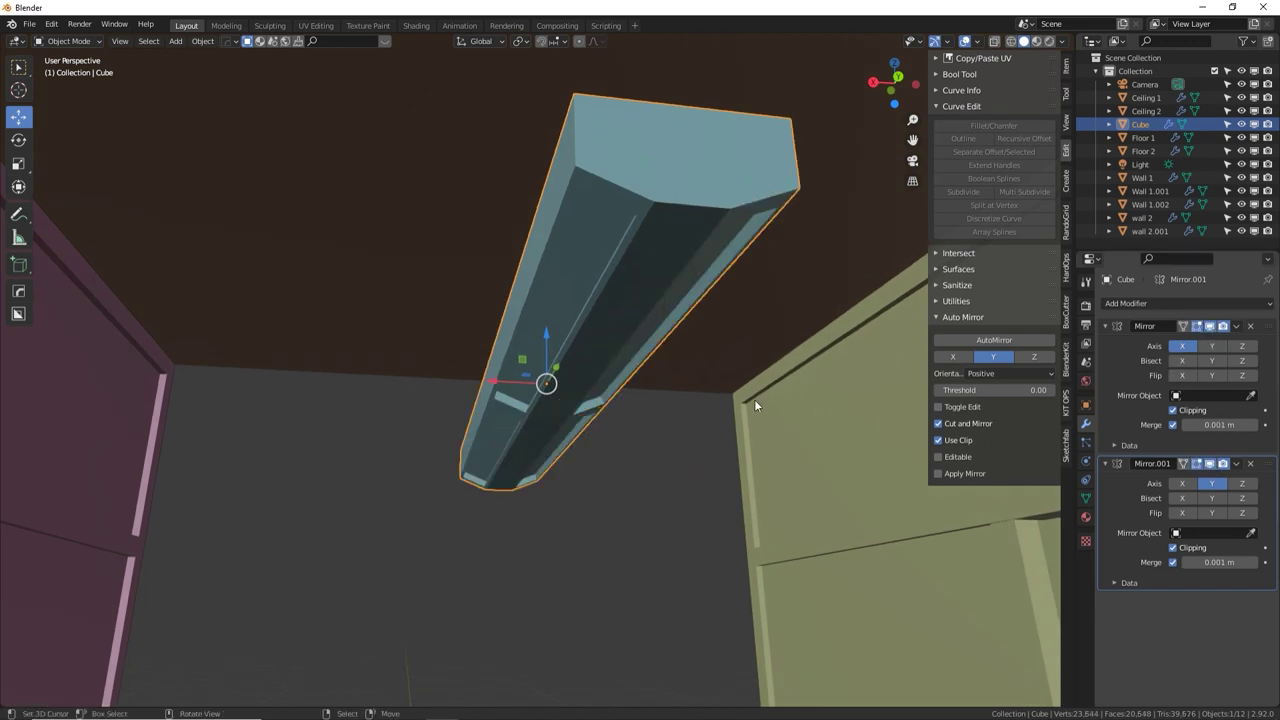
Add 10 evenly spaced loop cuts across the length of the fixture quarter's long recessed face
{"action": "middle_click_drag", "start_coordinate": [586, 342], "coordinate": [619, 320]}
{"action": "key", "text": "Tab"}
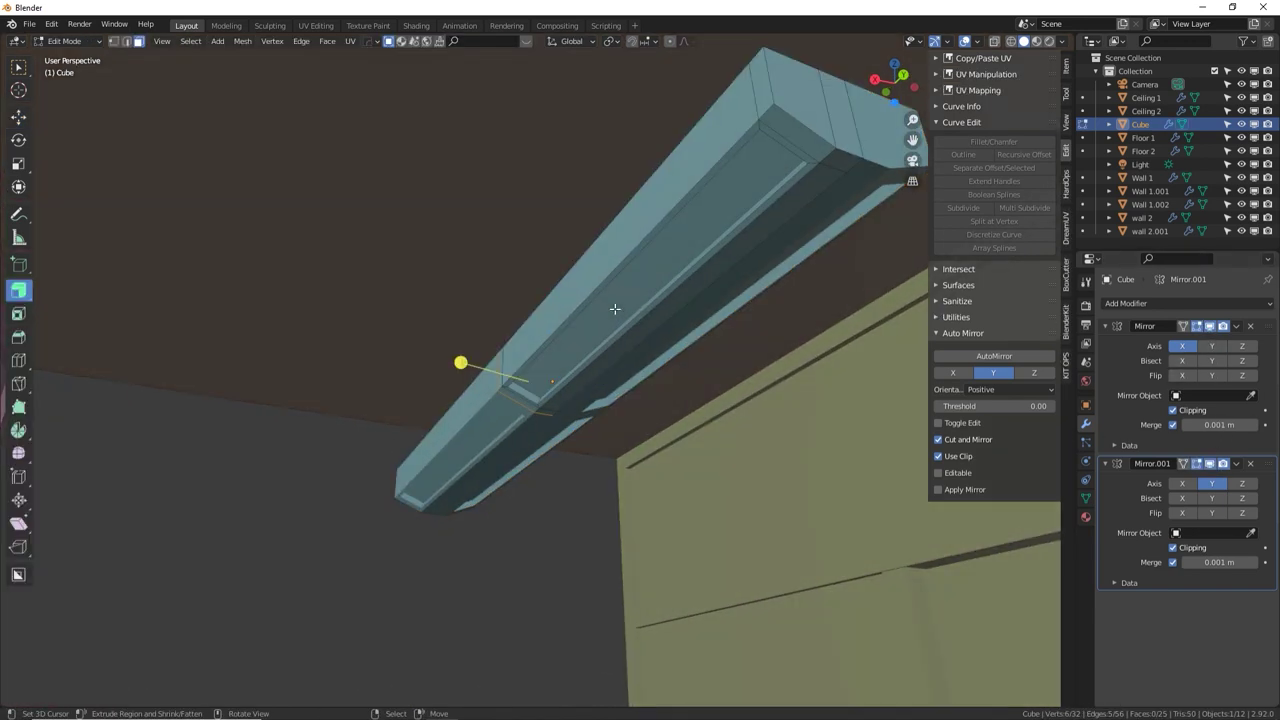
{"action": "left_click", "coordinate": [615, 303]}
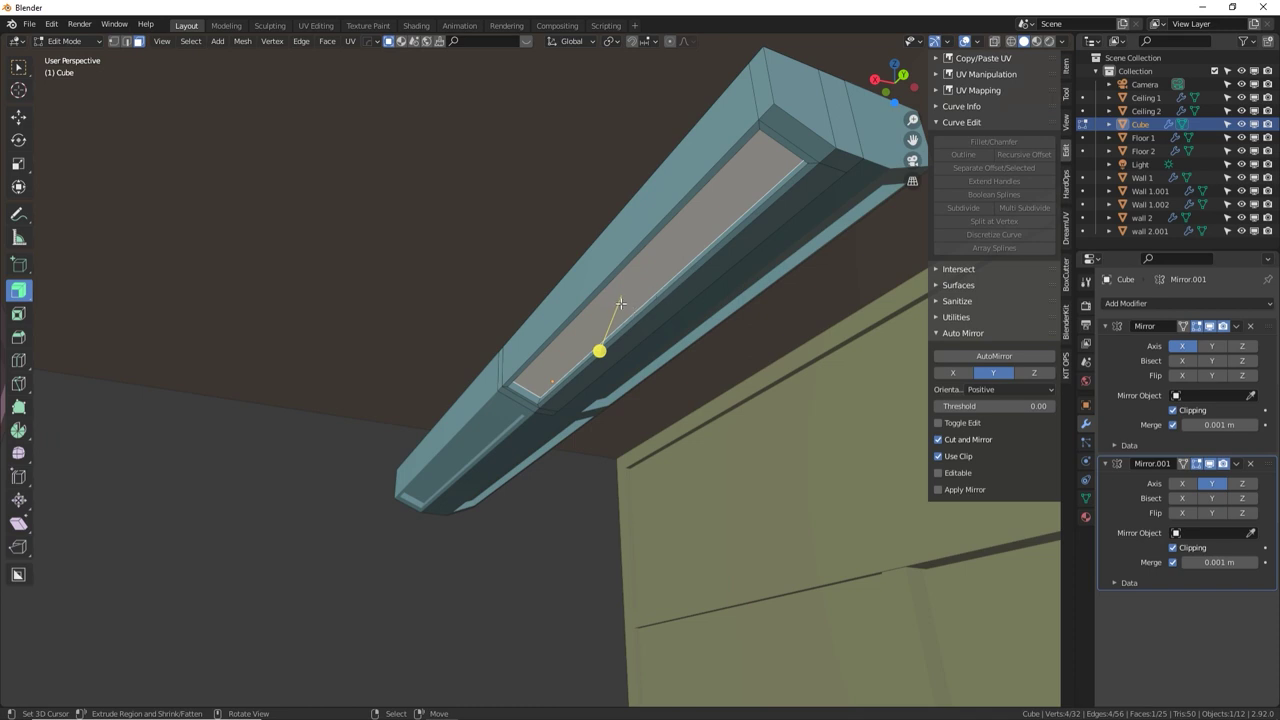
{"action": "middle_click_drag", "start_coordinate": [621, 296], "coordinate": [591, 296]}
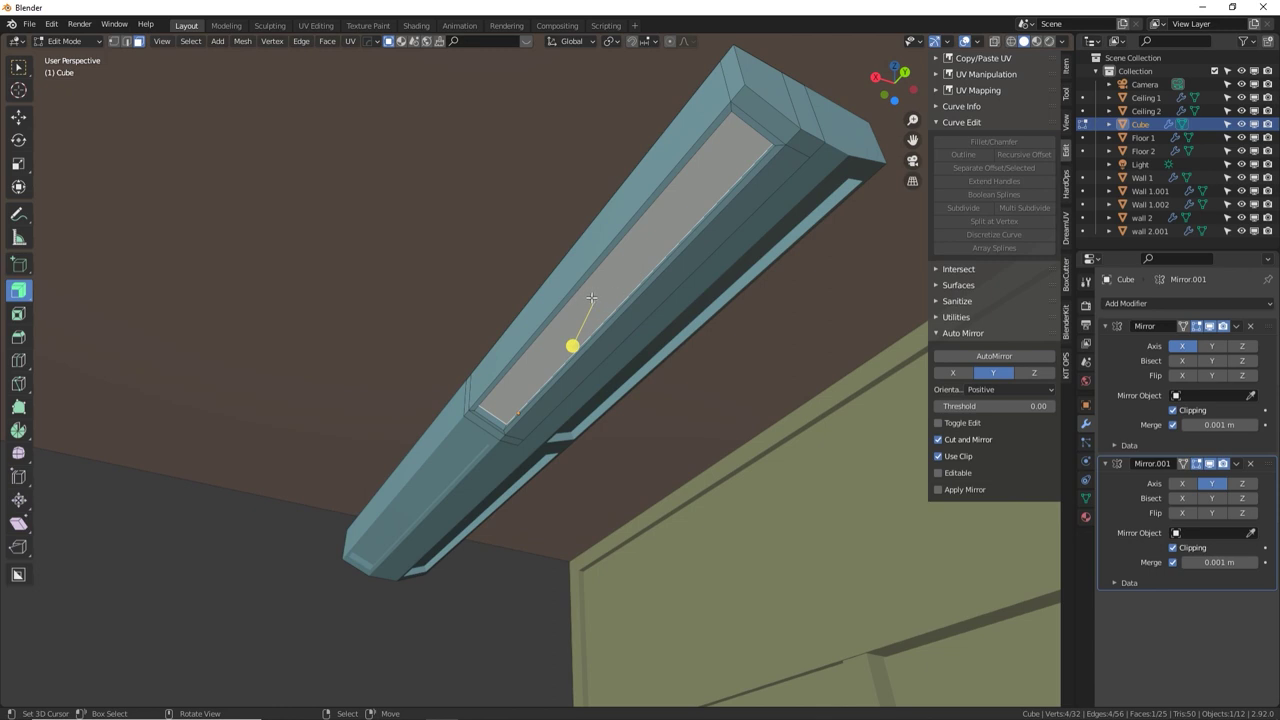
{"action": "key", "text": "ctrl+r"}
{"action": "scroll", "coordinate": [593, 293], "scroll_direction": "up", "scroll_amount": 1}
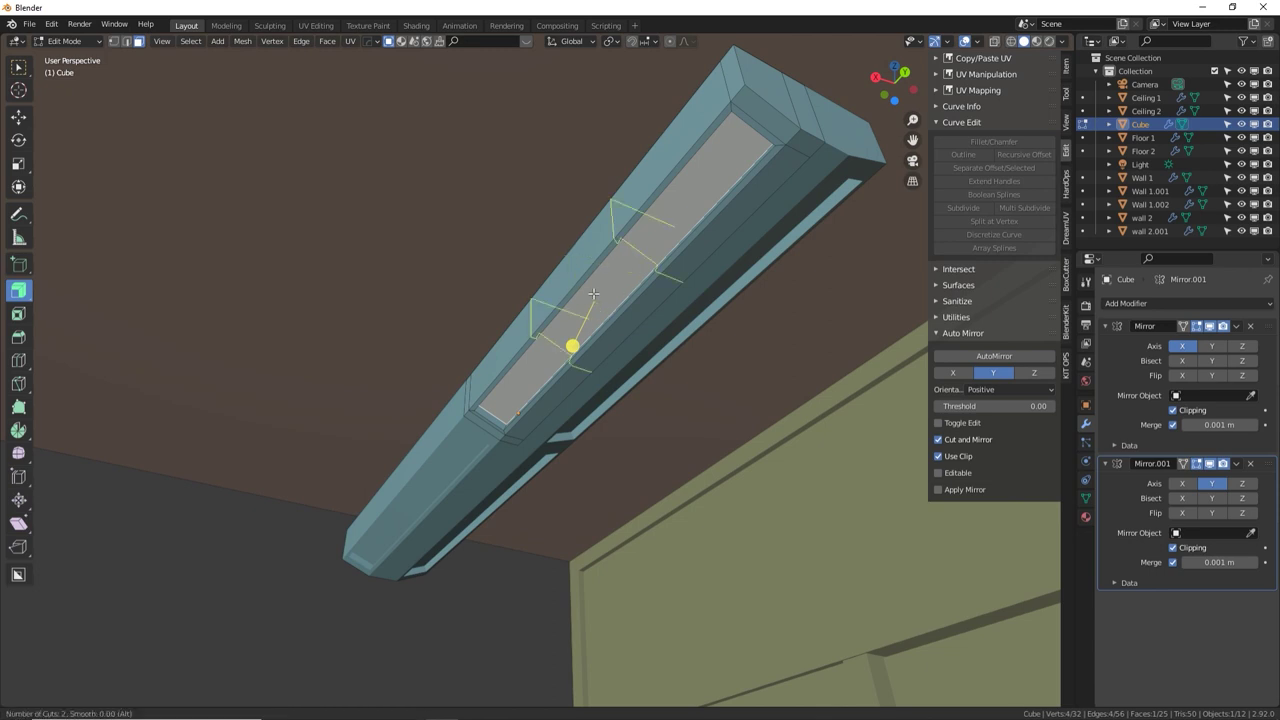
{"action": "scroll", "coordinate": [593, 293], "scroll_direction": "up", "scroll_amount": 7}
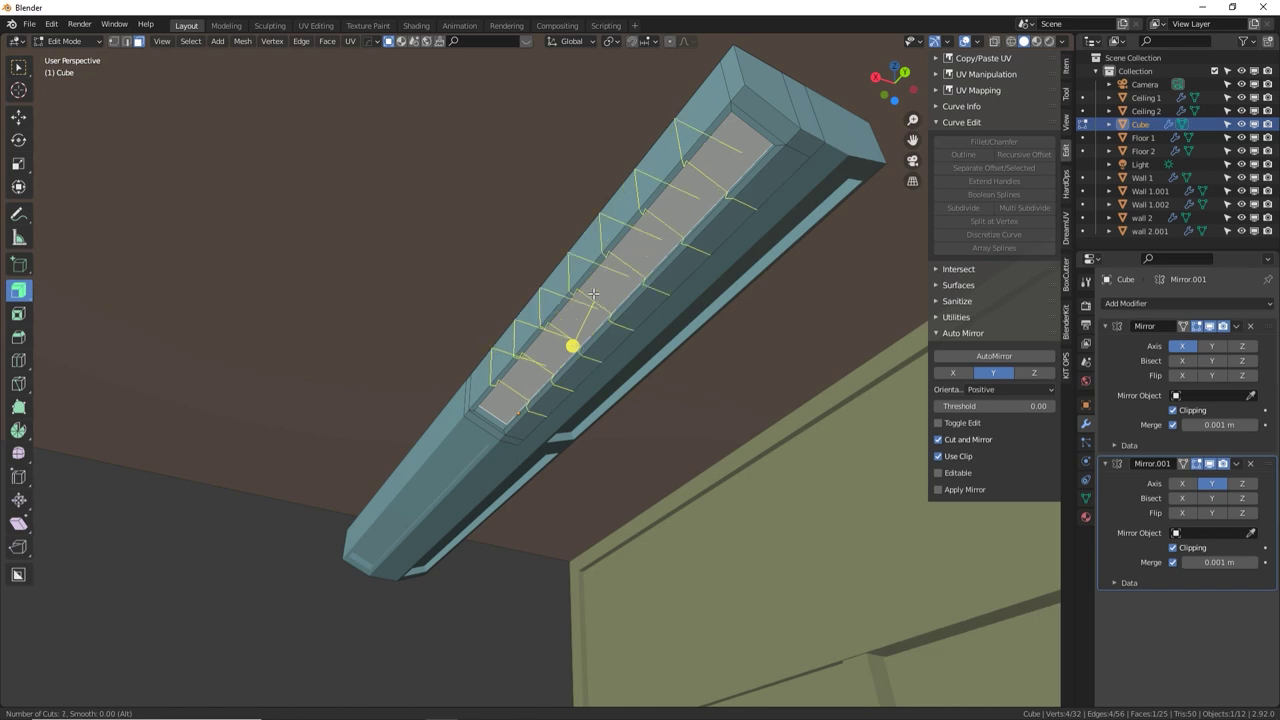
{"action": "scroll", "coordinate": [593, 293], "scroll_direction": "up", "scroll_amount": 1}
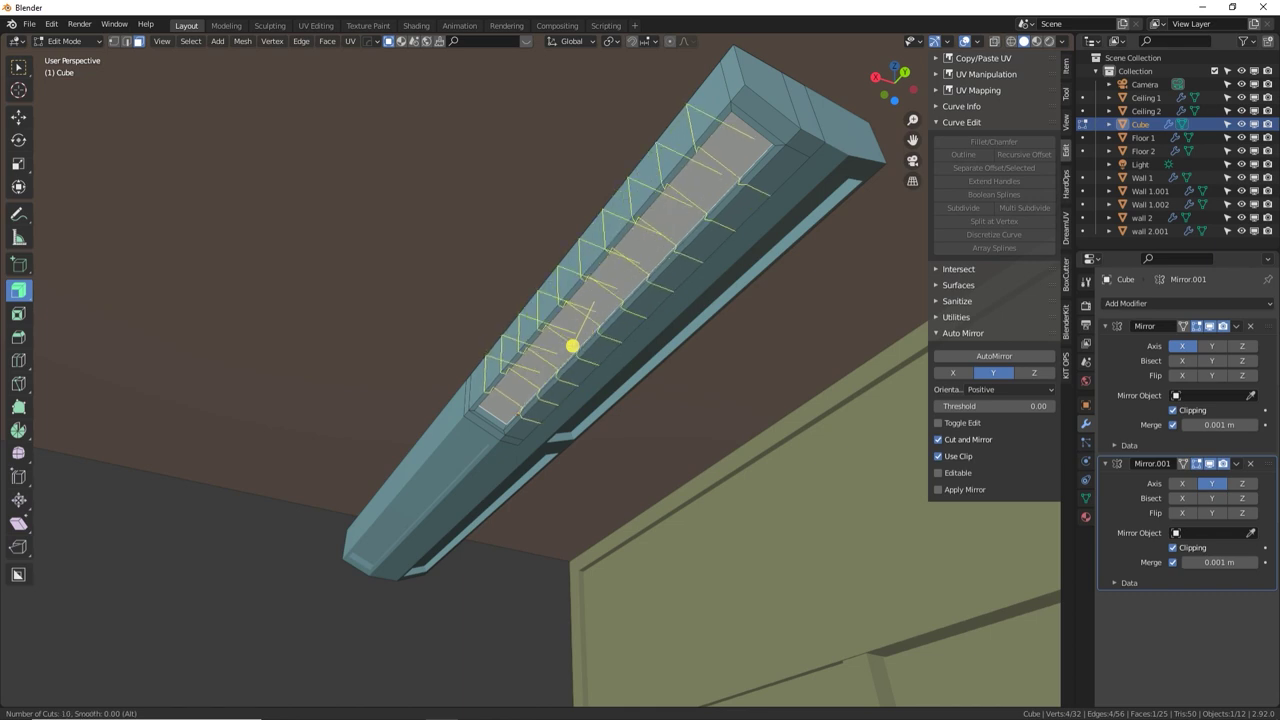
{"action": "left_click", "coordinate": [593, 293]}
{"action": "right_click", "coordinate": [593, 293]}
{"action": "left_click", "coordinate": [138, 41]}
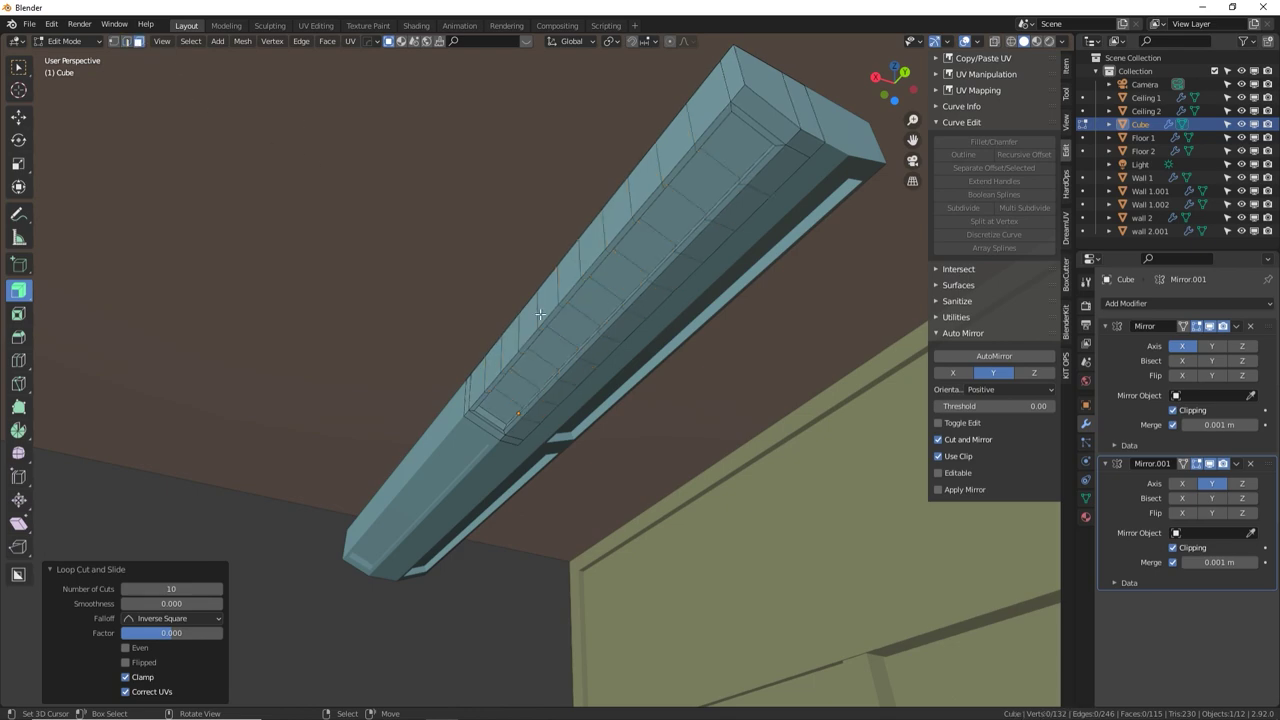
Select the full strip of recessed faces between the loop cuts and subdivide them with 2 cuts
{"action": "left_click", "coordinate": [503, 403]}
{"action": "left_click", "coordinate": [710, 176], "text": "ctrl"}
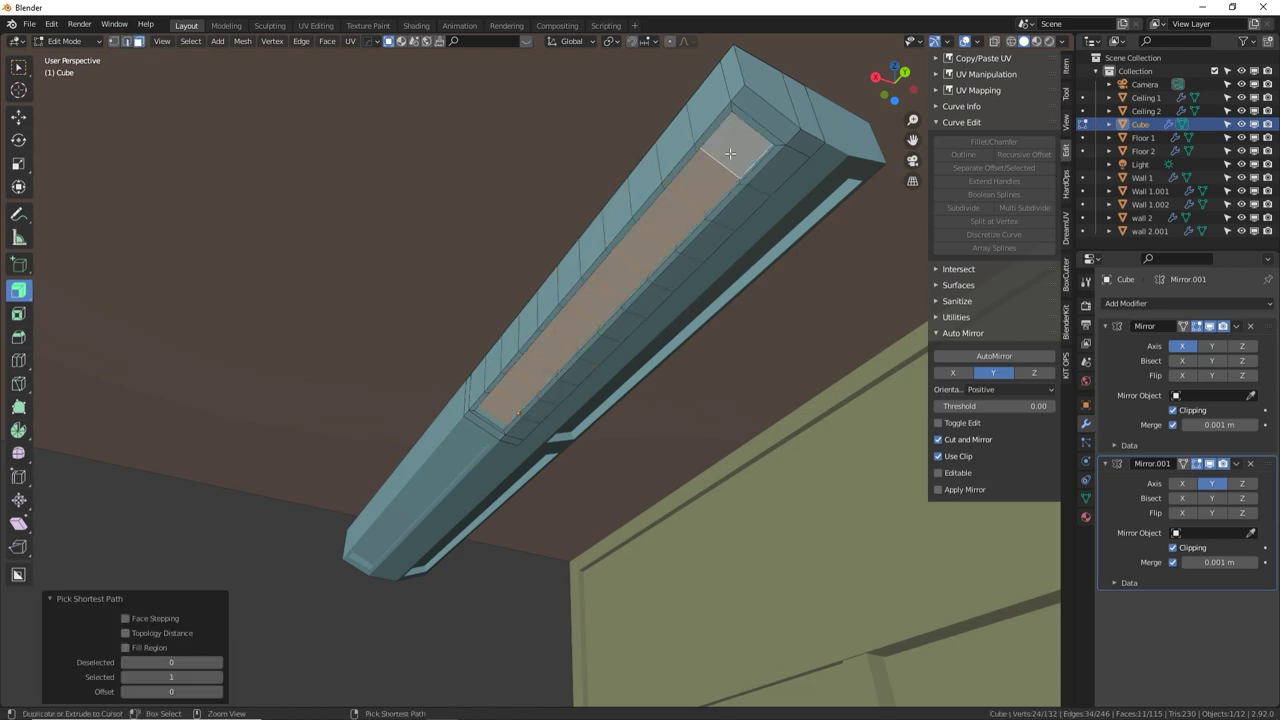
{"action": "middle_click_drag", "start_coordinate": [710, 176], "coordinate": [690, 199]}
{"action": "key", "text": "F3"}
{"action": "type", "text": "subd"}
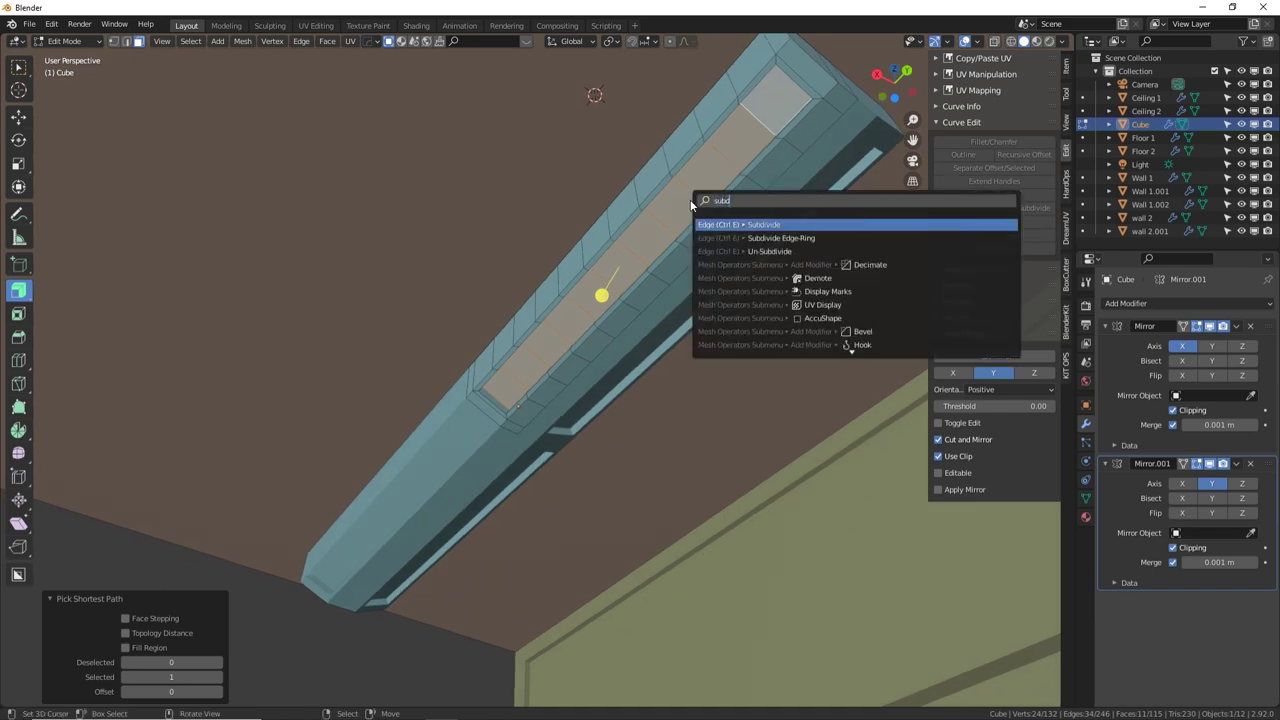
{"action": "key", "text": "Return"}
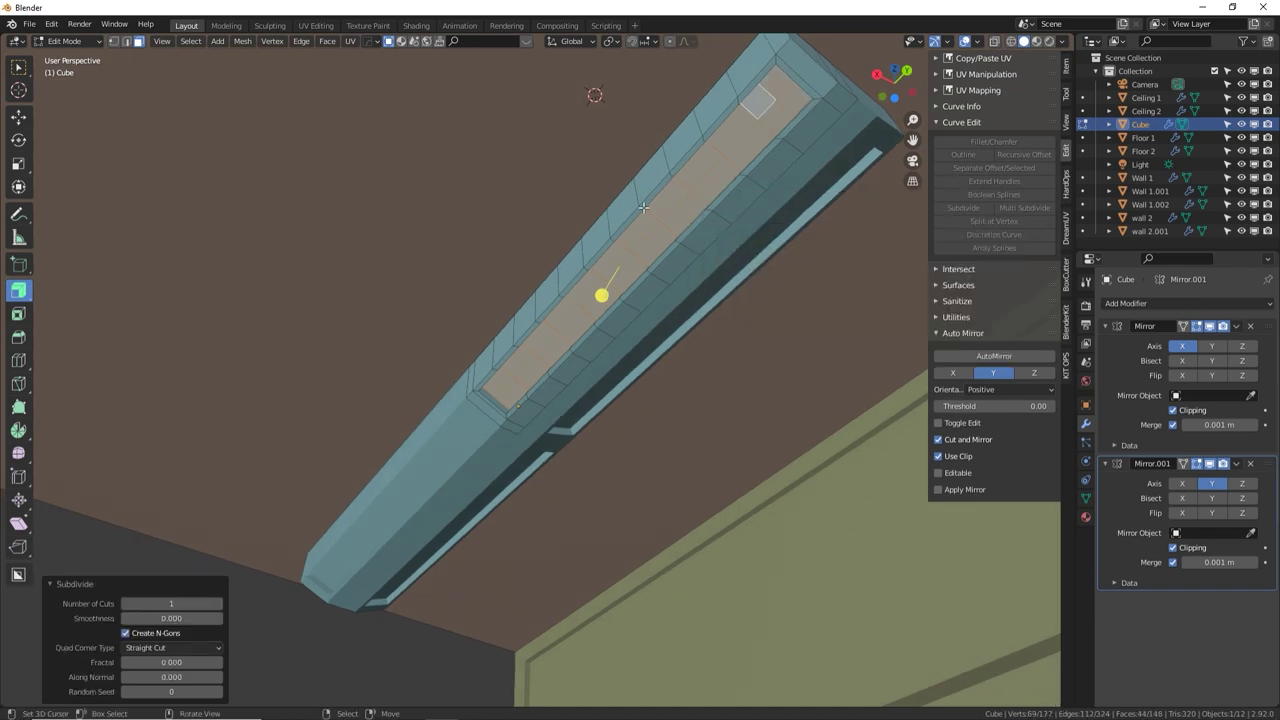
{"action": "left_click", "coordinate": [218, 603]}
{"action": "scroll", "coordinate": [690, 308], "scroll_direction": "up", "scroll_amount": 2}
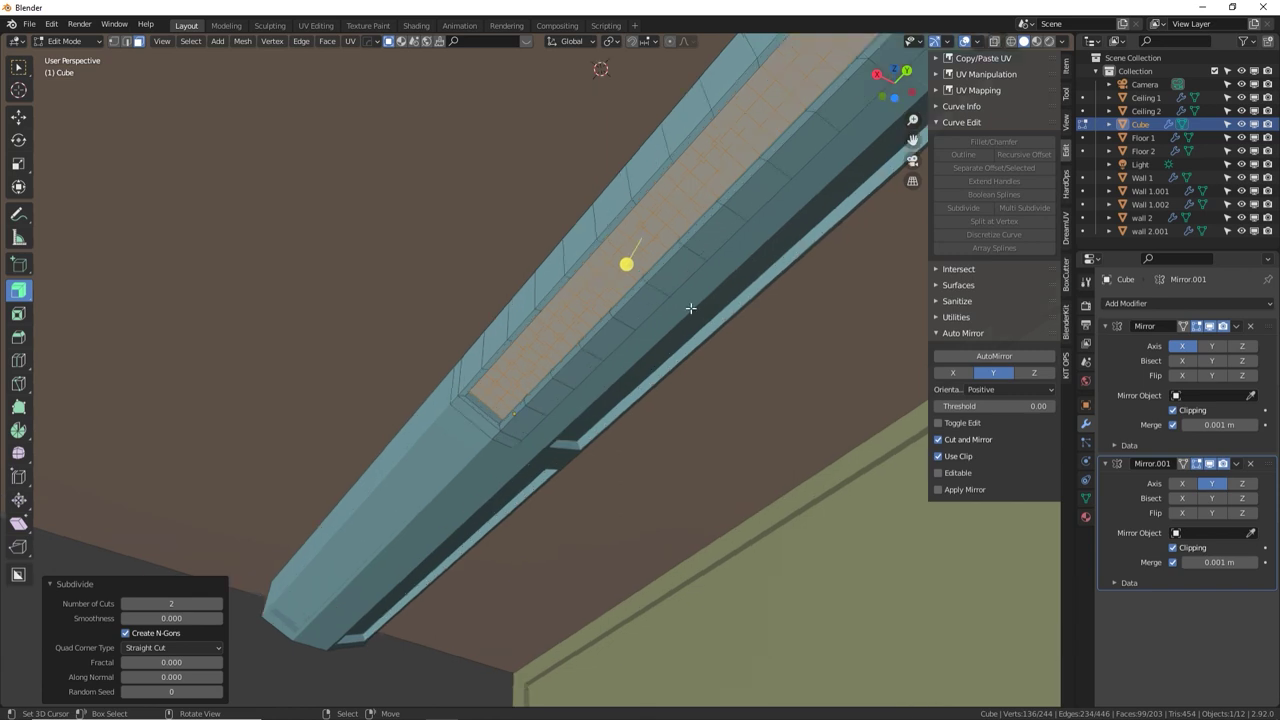
{"action": "middle_click_drag", "start_coordinate": [660, 226], "coordinate": [608, 312]}
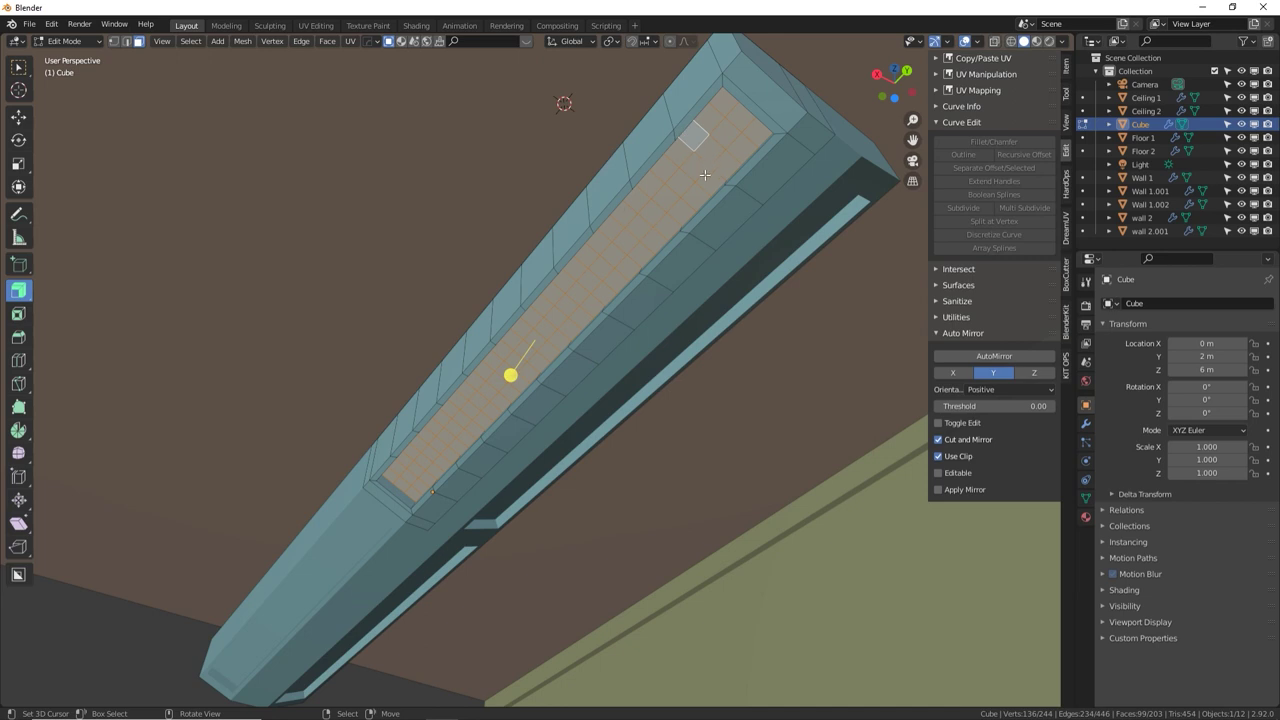
Create a new material for the fixture and name it Light box
{"action": "left_click", "coordinate": [1086, 517]}
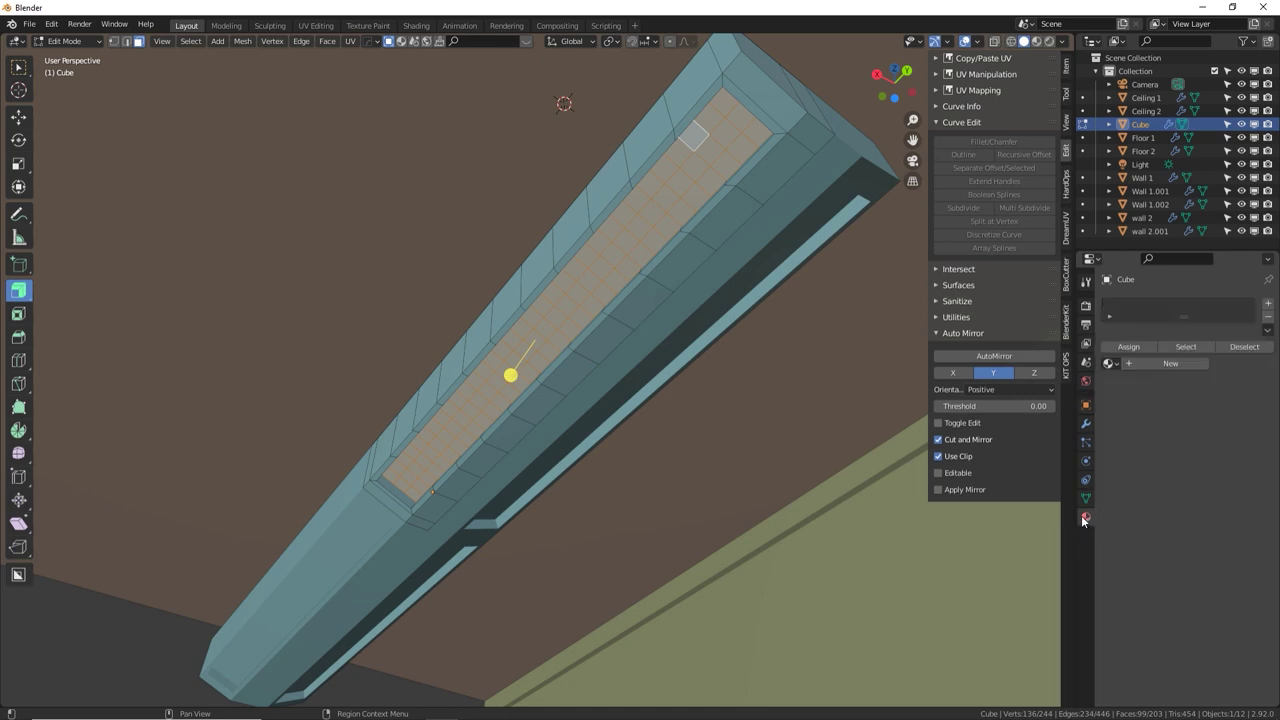
{"action": "left_click", "coordinate": [1160, 366]}
{"action": "double_click", "coordinate": [1138, 363]}
{"action": "type", "text": "Ligh"}
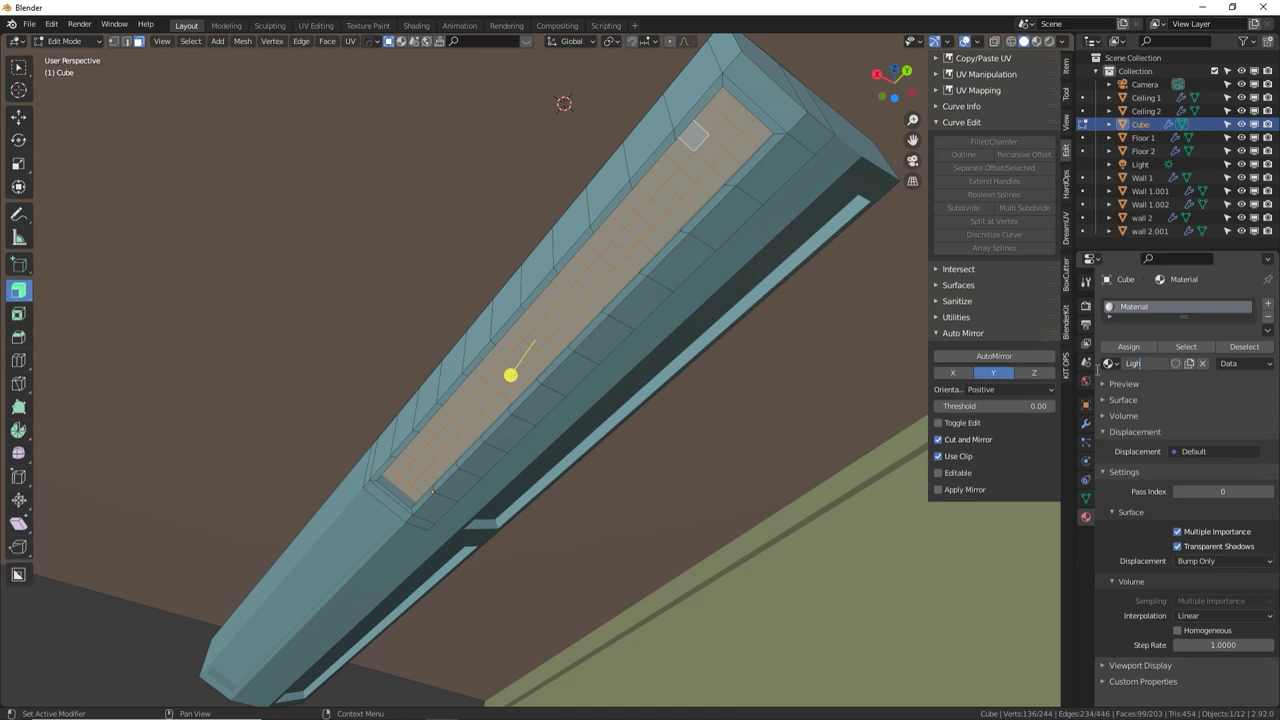
{"action": "type", "text": "t box"}
{"action": "key", "text": "Return"}
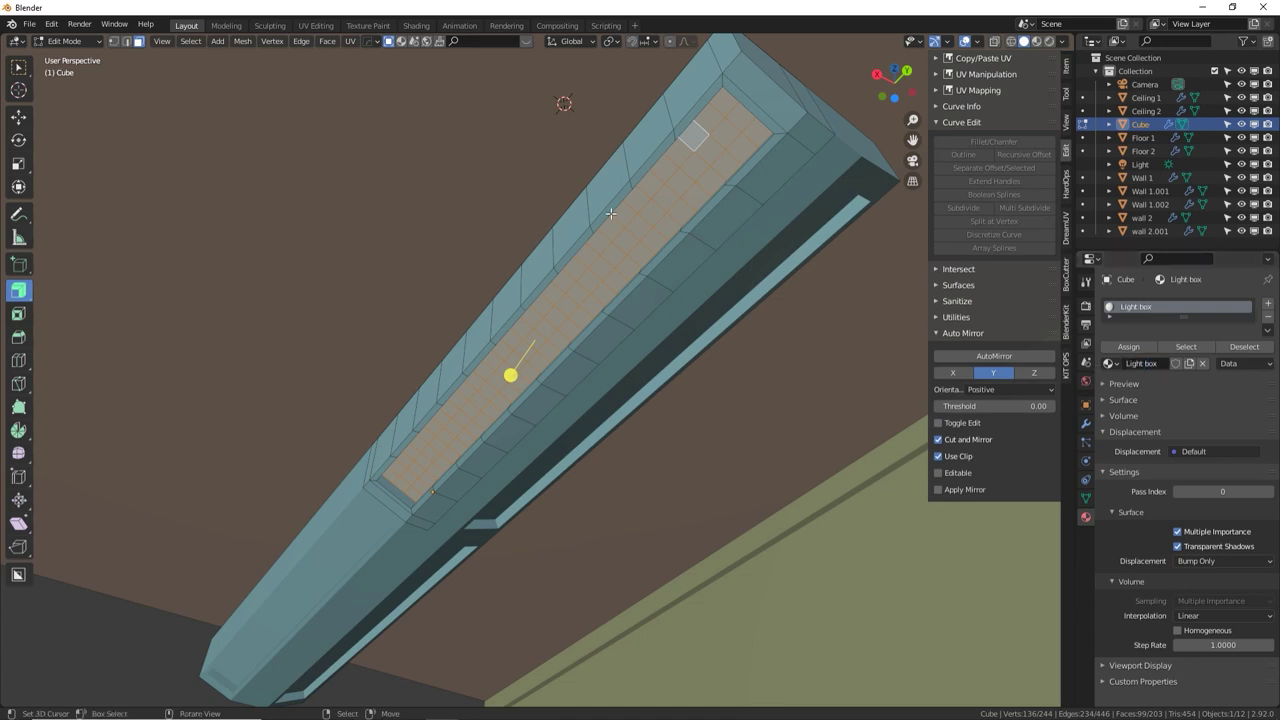
Add a second material named Light grid and assign it to the subdivided recess faces
{"action": "middle_click_drag", "start_coordinate": [520, 370], "coordinate": [590, 260]}
{"action": "left_click", "coordinate": [1268, 303]}
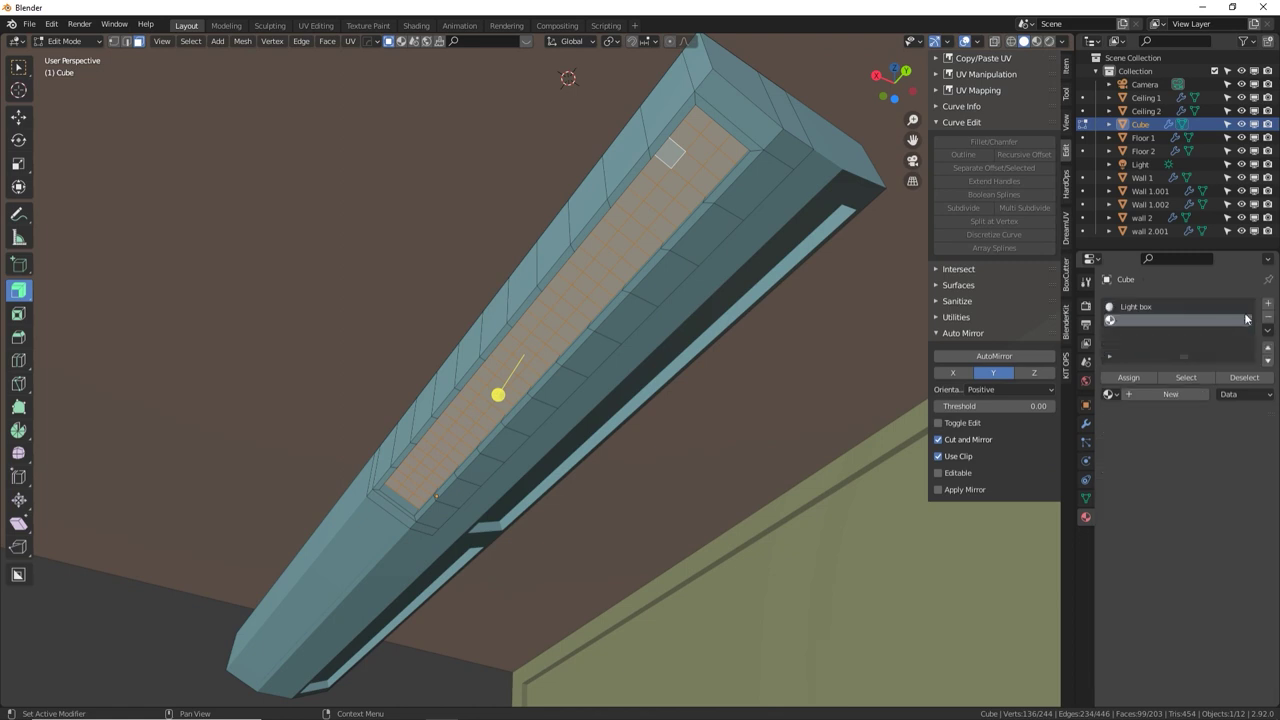
{"action": "left_click", "coordinate": [1150, 394]}
{"action": "double_click", "coordinate": [1158, 395]}
{"action": "type", "text": "Lig"}
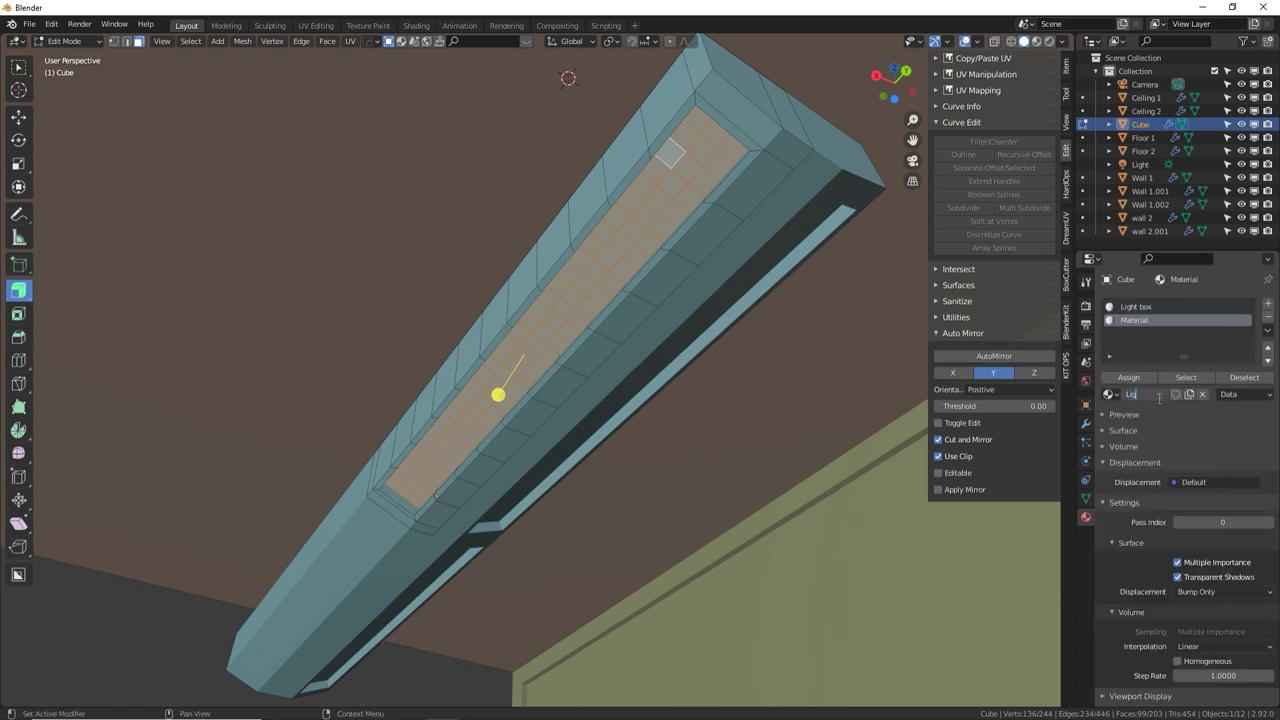
{"action": "type", "text": "ht grid"}
{"action": "key", "text": "Return"}
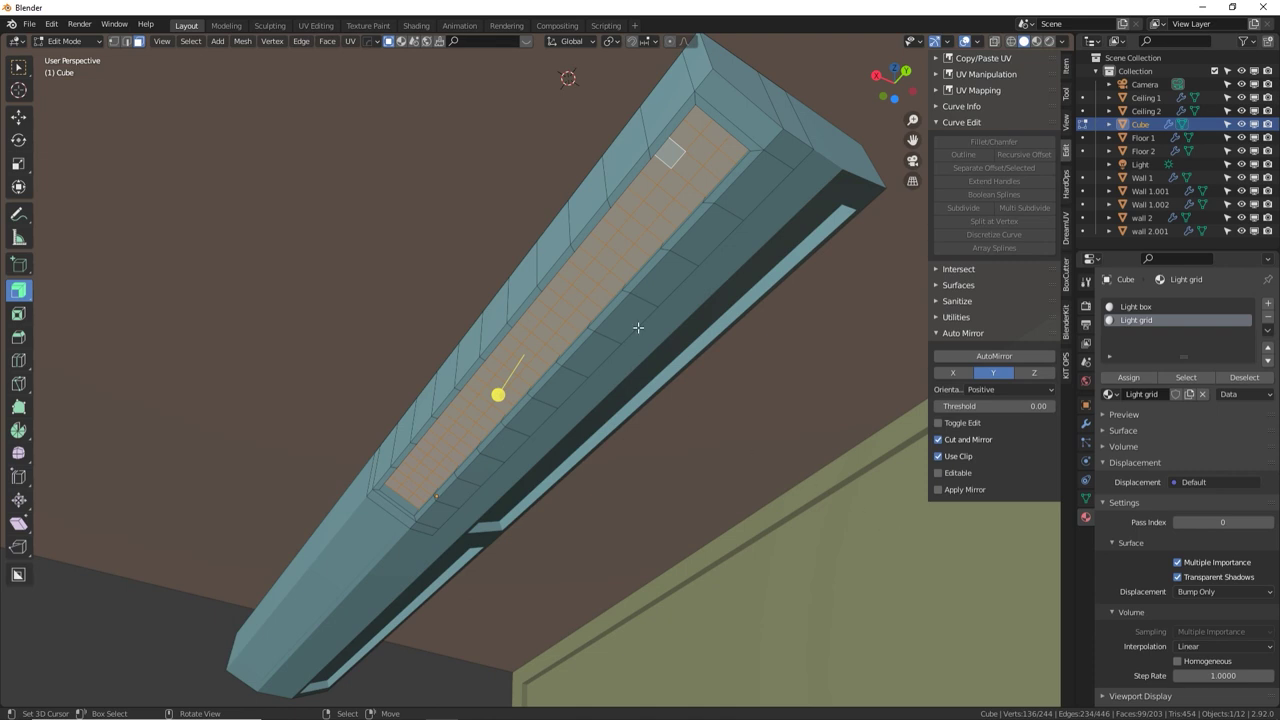
Inset the selected recess faces individually by about 0.01 m to form a grid
{"action": "key", "text": "i"}
{"action": "key", "text": "i"}
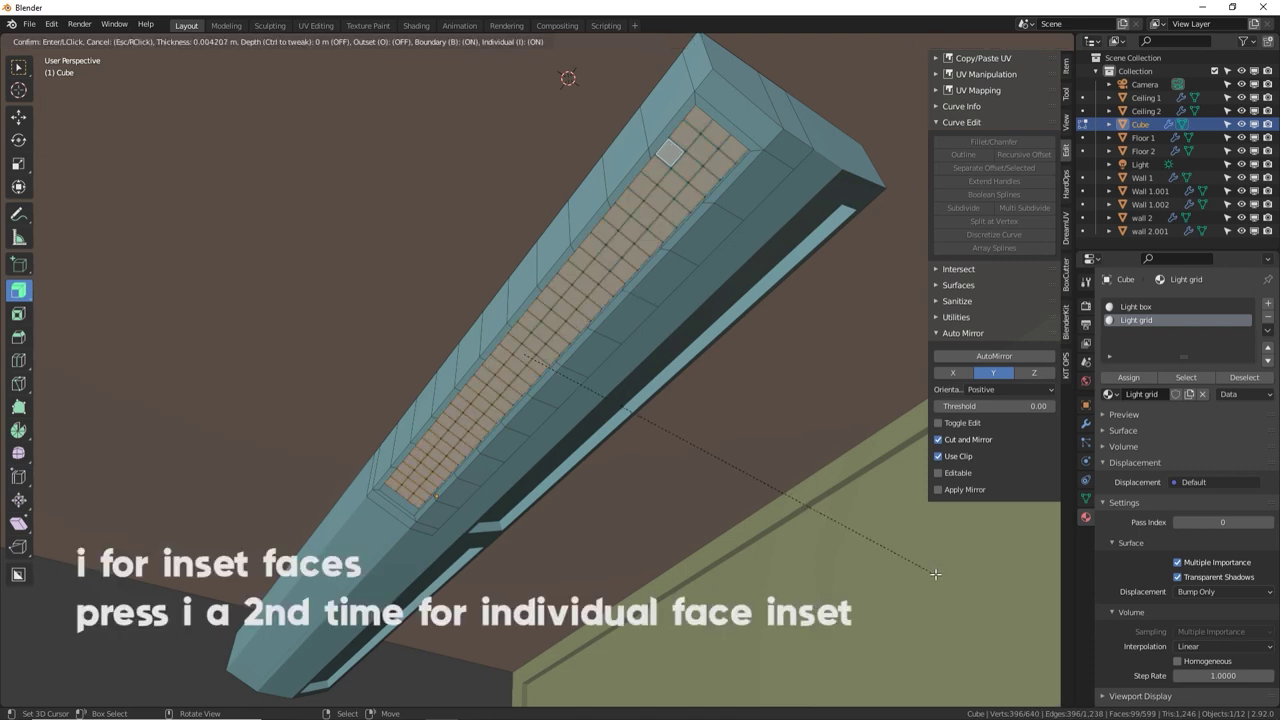
{"action": "key", "text": "i"}
{"action": "key", "text": "i"}
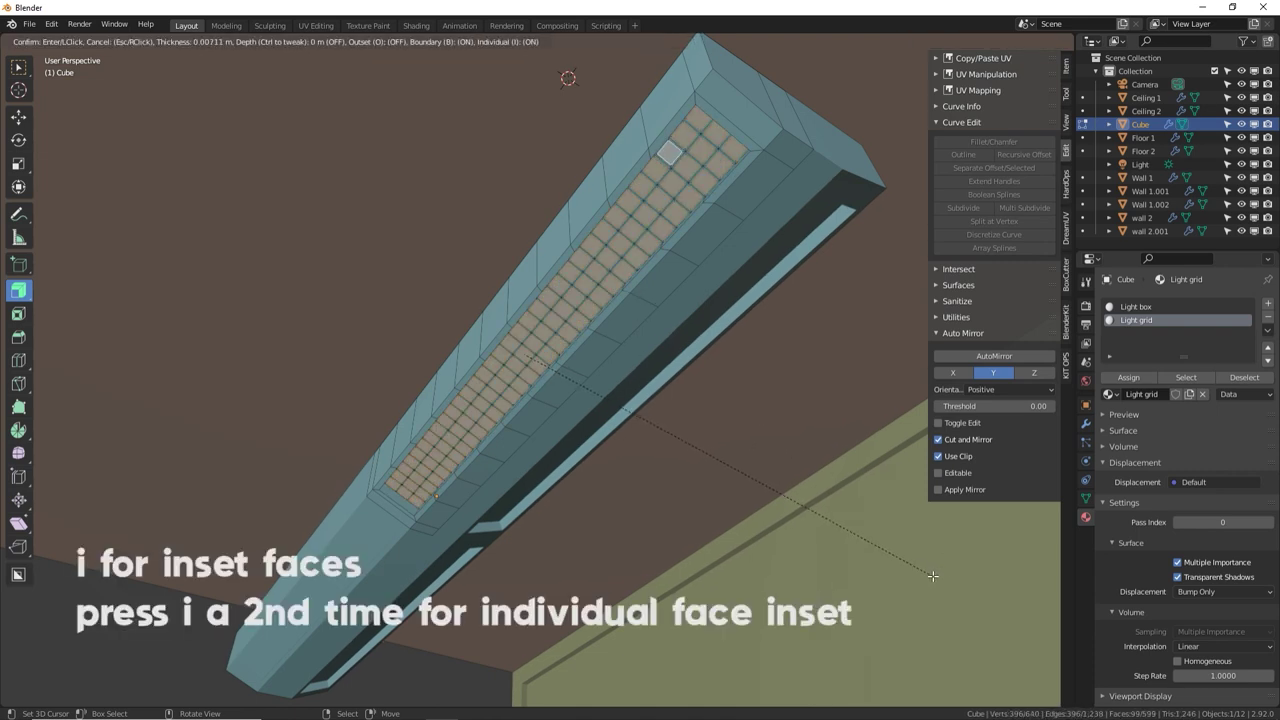
{"action": "key", "text": "i"}
{"action": "key", "text": "i"}
{"action": "key", "text": "i"}
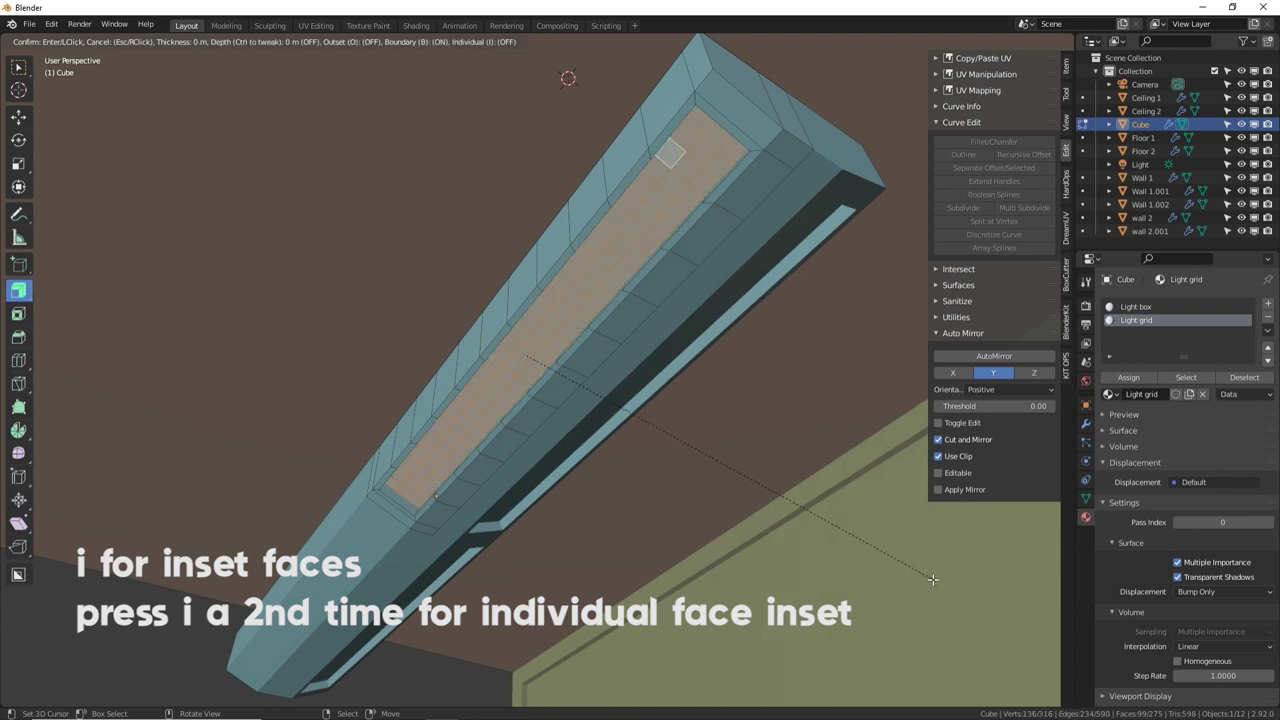
{"action": "key", "text": "i"}
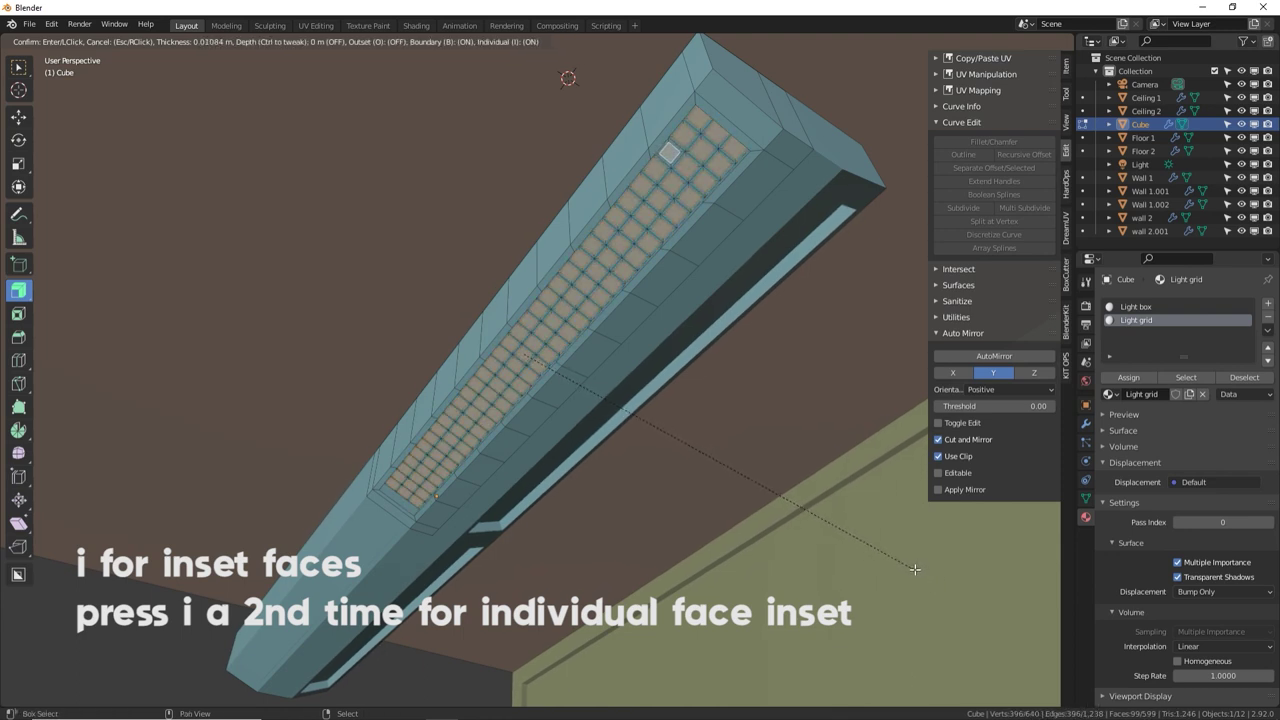
{"action": "left_click", "coordinate": [917, 571]}
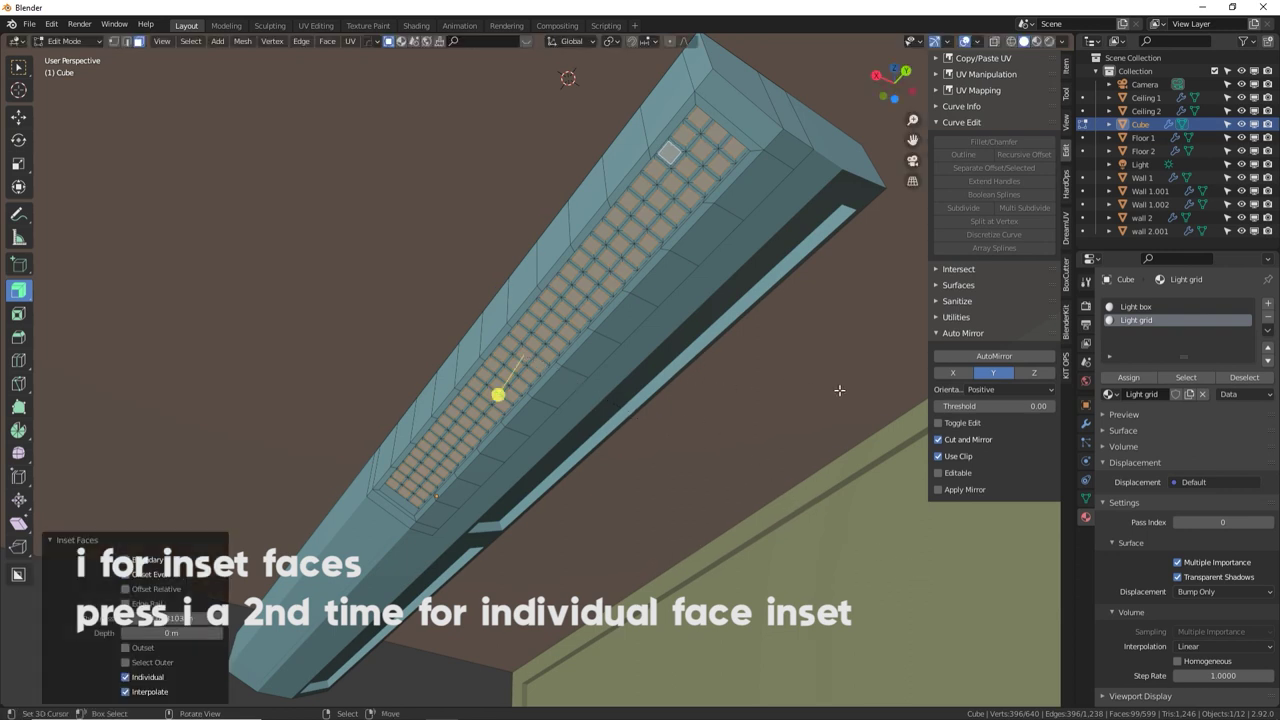
Add a third material named Light and assign it to the small inset faces
{"action": "left_click", "coordinate": [1268, 303]}
{"action": "left_click", "coordinate": [1160, 394]}
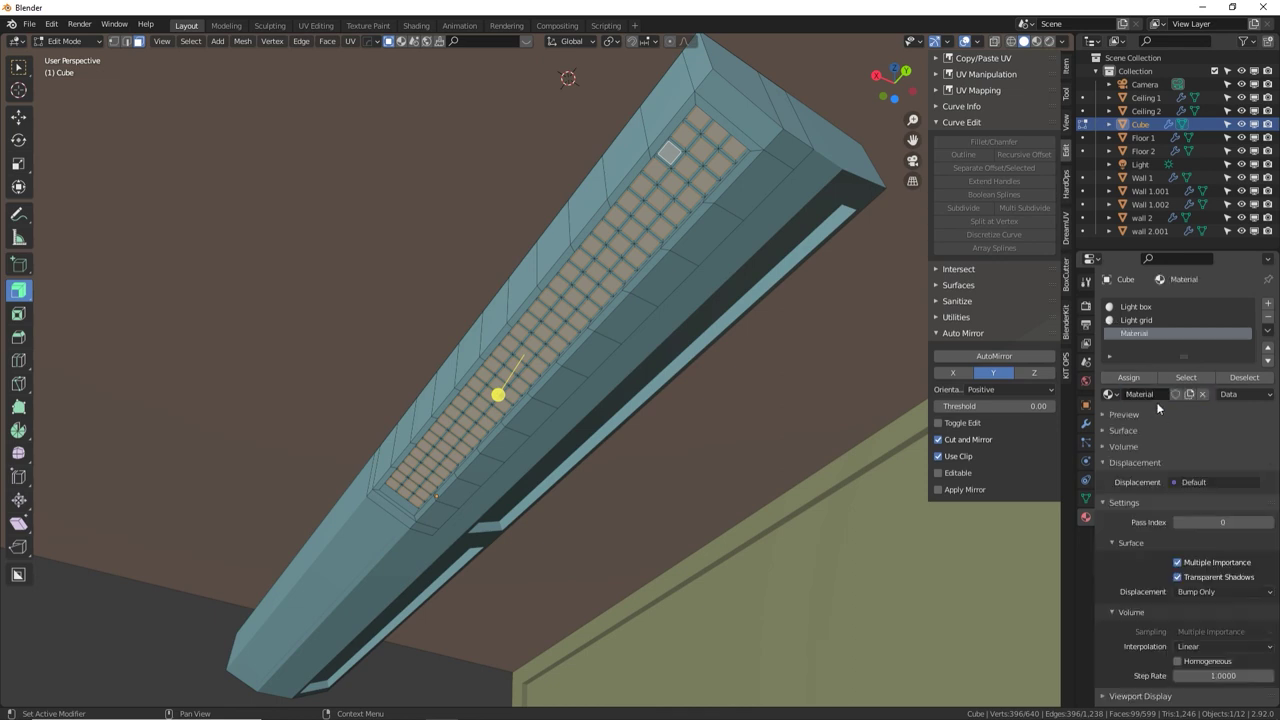
{"action": "type", "text": "Light"}
{"action": "key", "text": "Return"}
{"action": "left_click", "coordinate": [1139, 381]}
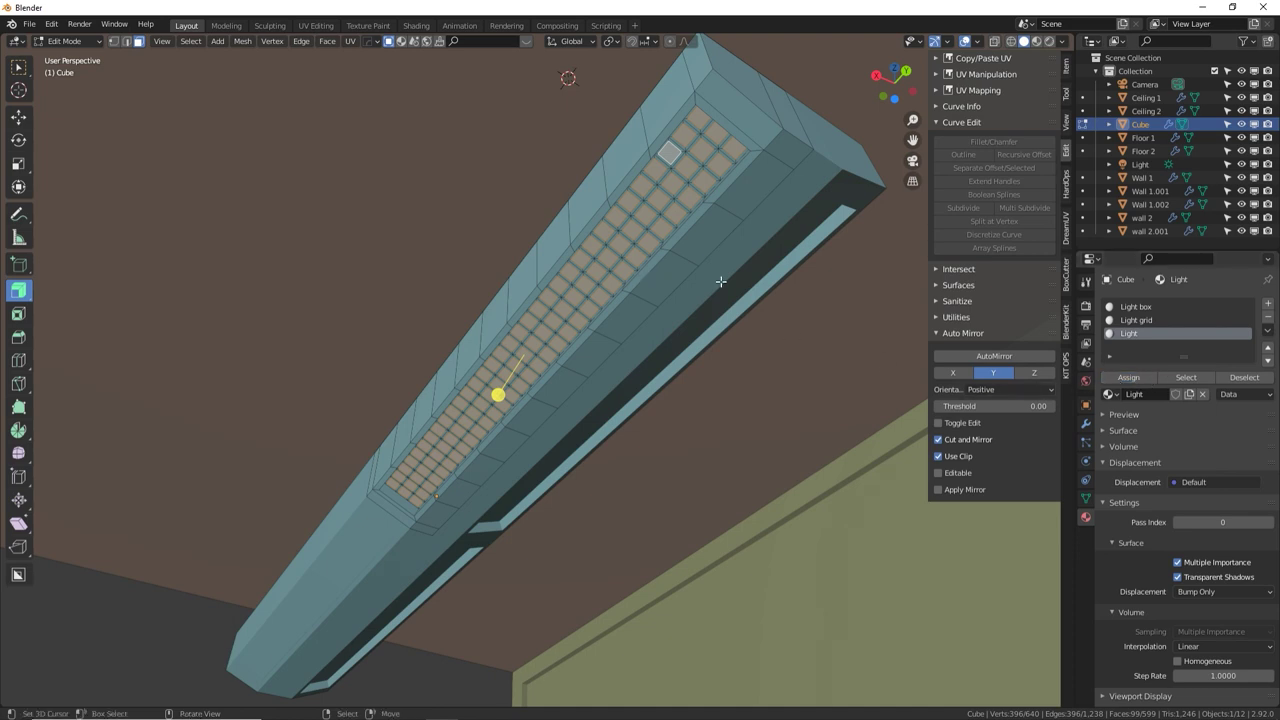
Check the material assignments by selecting the Light grid faces alone and the Light faces alone
{"action": "key", "text": "alt+a"}
{"action": "left_click", "coordinate": [1139, 321]}
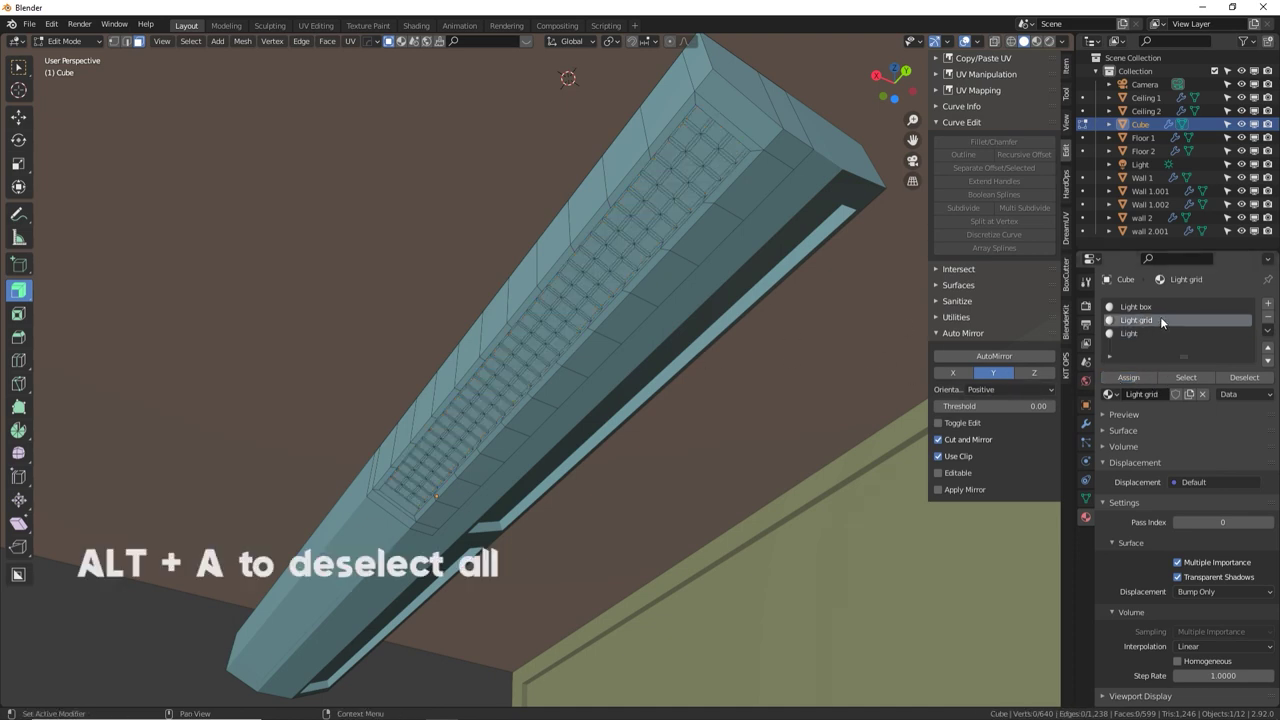
{"action": "left_click", "coordinate": [1190, 377]}
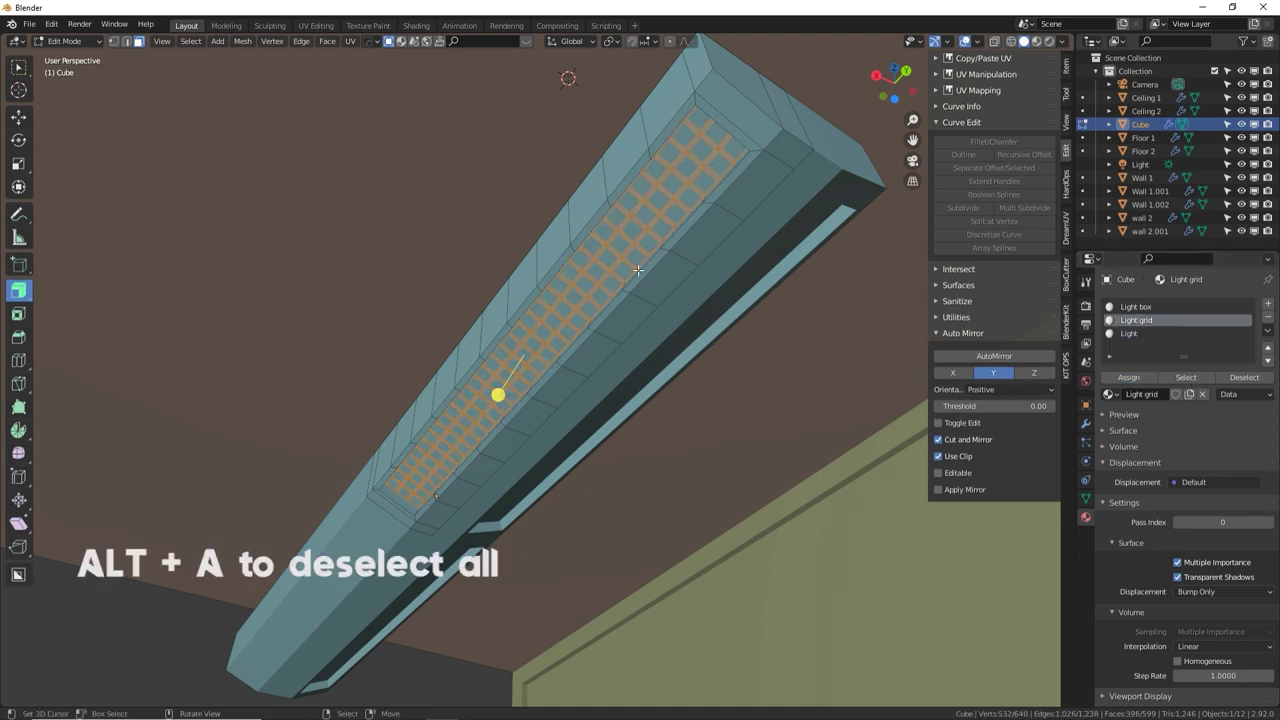
{"action": "key", "text": "alt+a"}
{"action": "left_click", "coordinate": [1129, 333]}
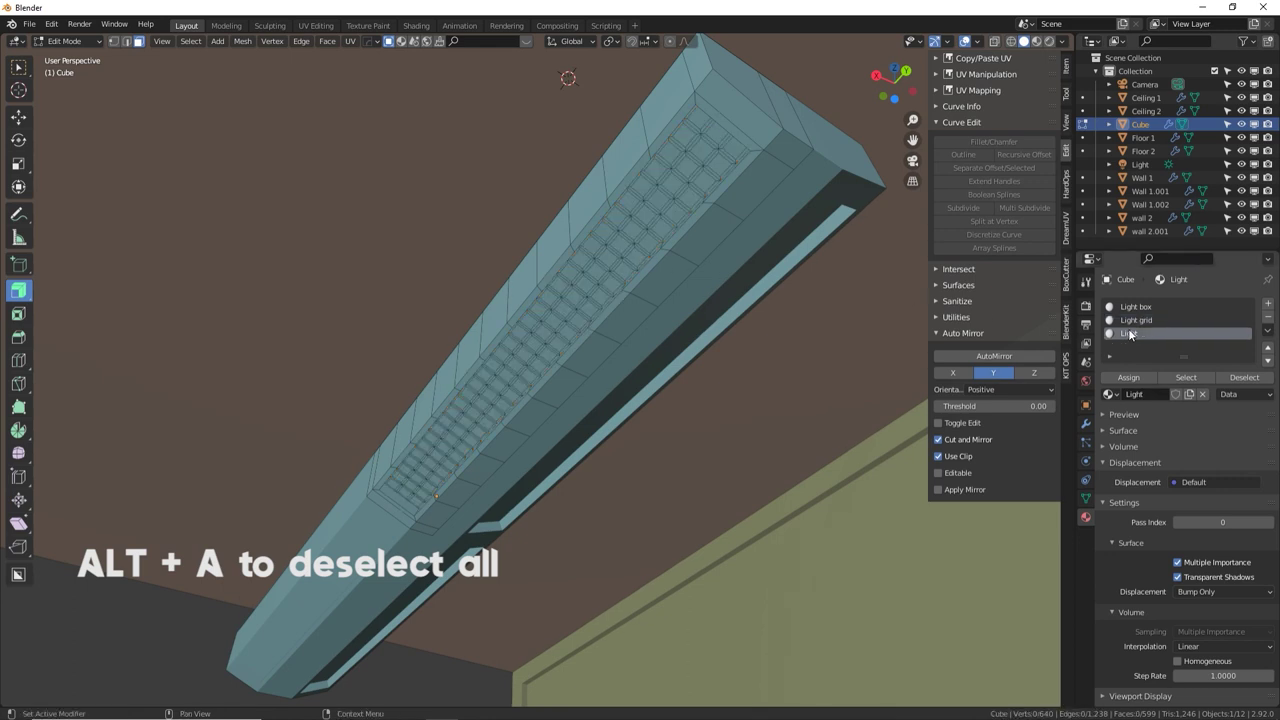
{"action": "left_click", "coordinate": [1186, 377]}
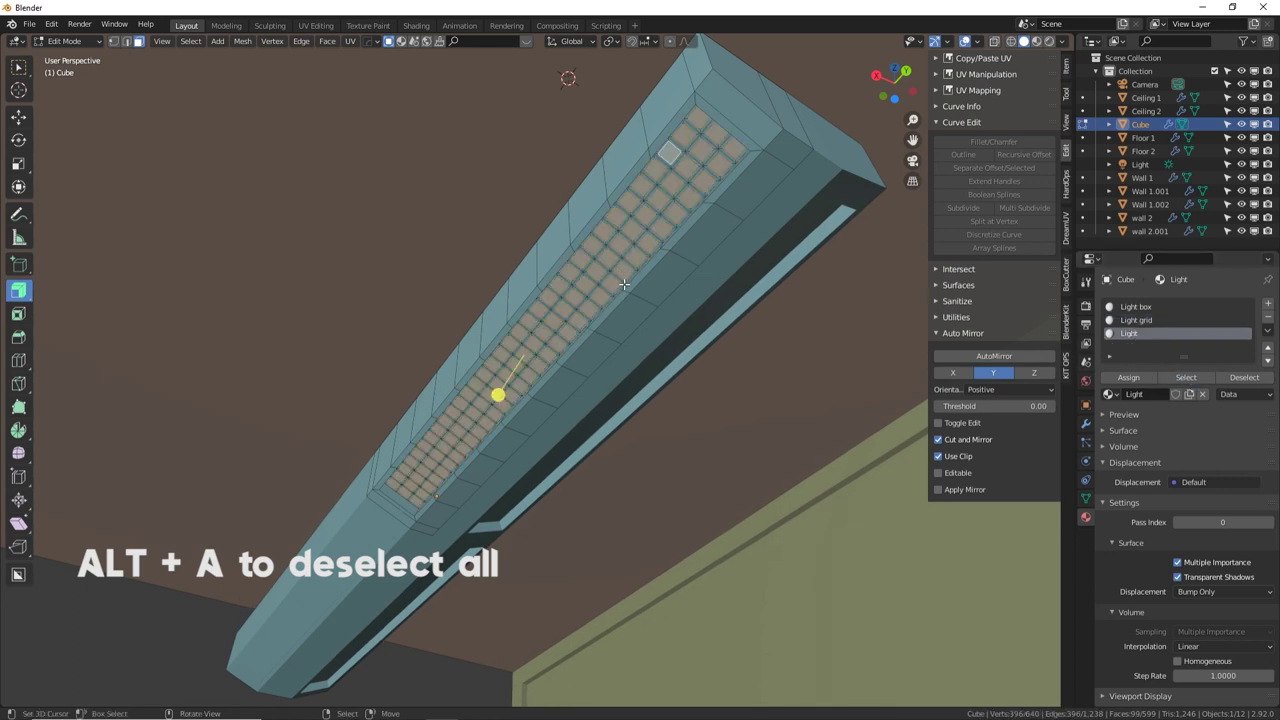
Change the Light material's surface shader to Emission and check the fixture in Object Mode
{"action": "left_click", "coordinate": [1125, 430]}
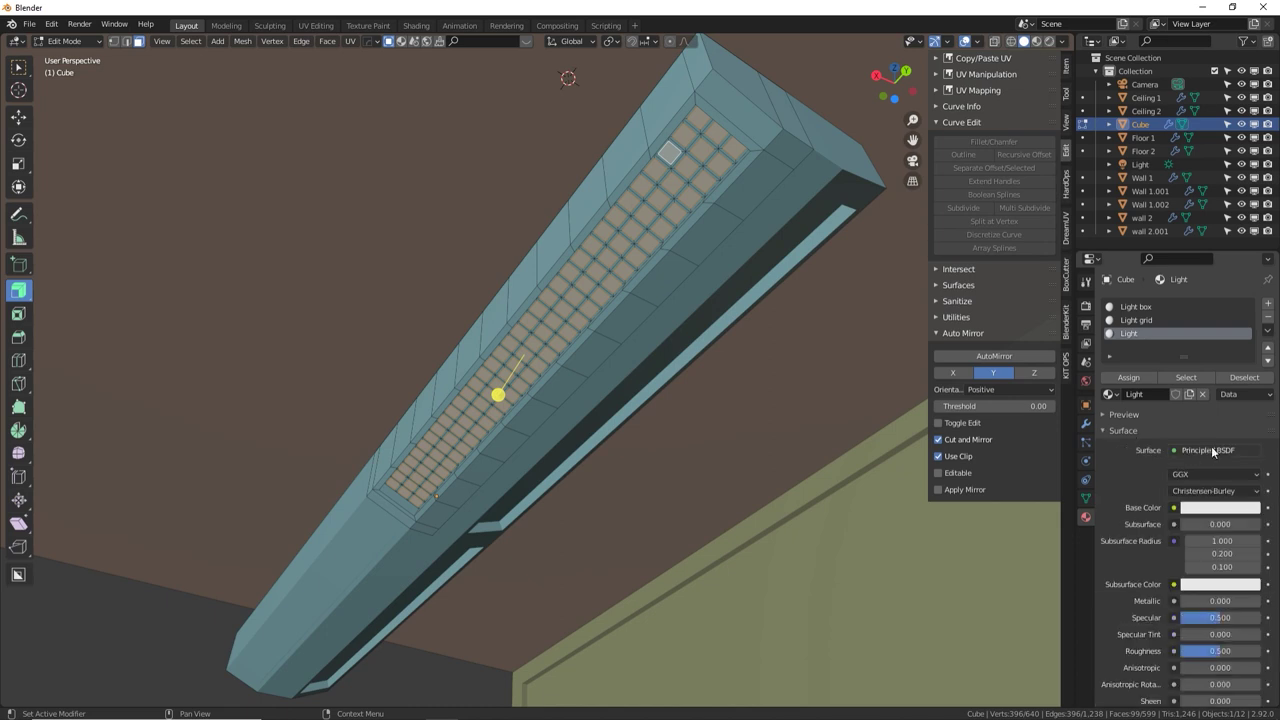
{"action": "left_click", "coordinate": [1189, 452]}
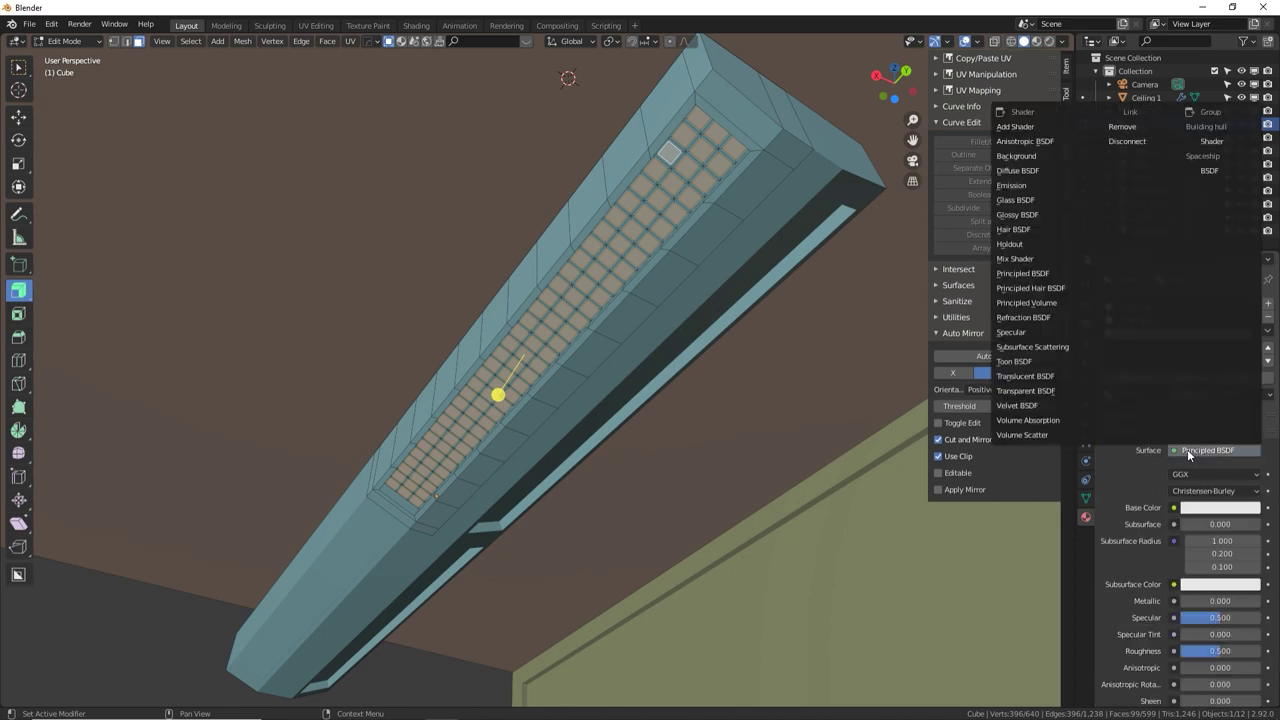
{"action": "left_click", "coordinate": [1011, 185]}
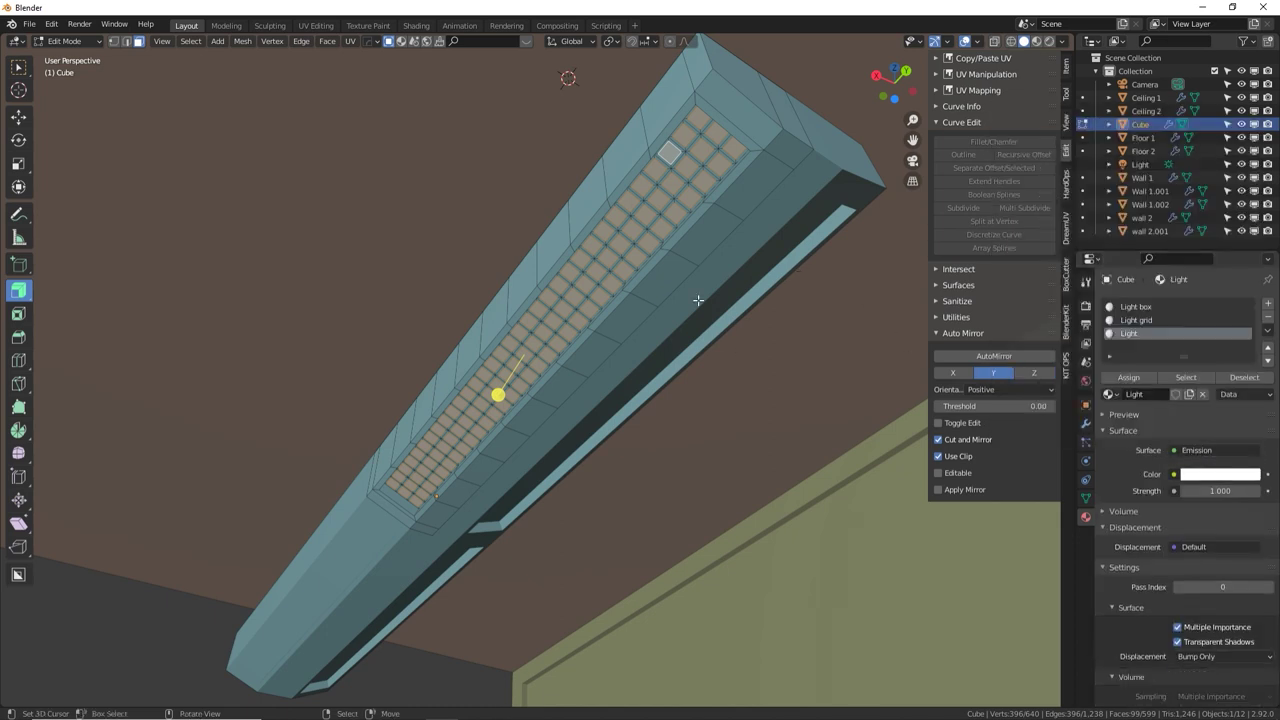
{"action": "key", "text": "Tab"}
{"action": "middle_click_drag", "start_coordinate": [650, 282], "coordinate": [606, 350]}
{"action": "key", "text": "Tab"}
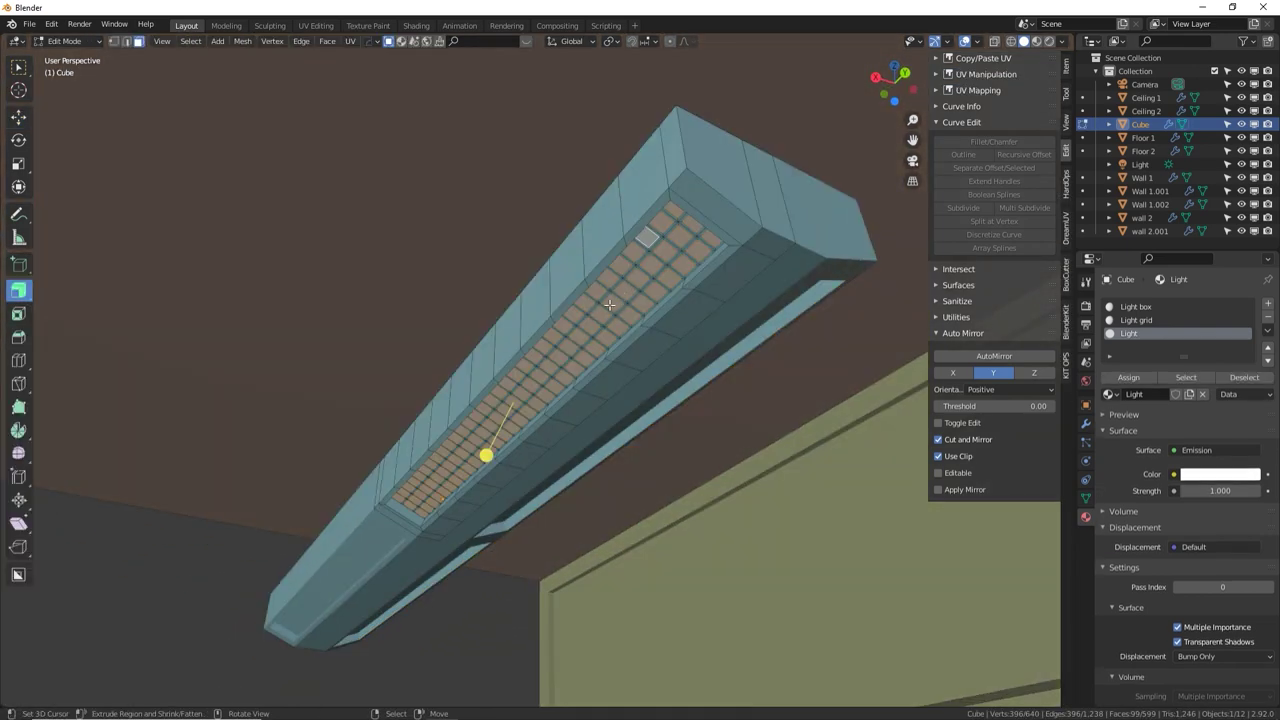
Select the large face near the end of the fixture's upper side and duplicate it in place
{"action": "middle_click_drag", "start_coordinate": [628, 299], "coordinate": [539, 512]}
{"action": "left_click", "coordinate": [539, 512]}
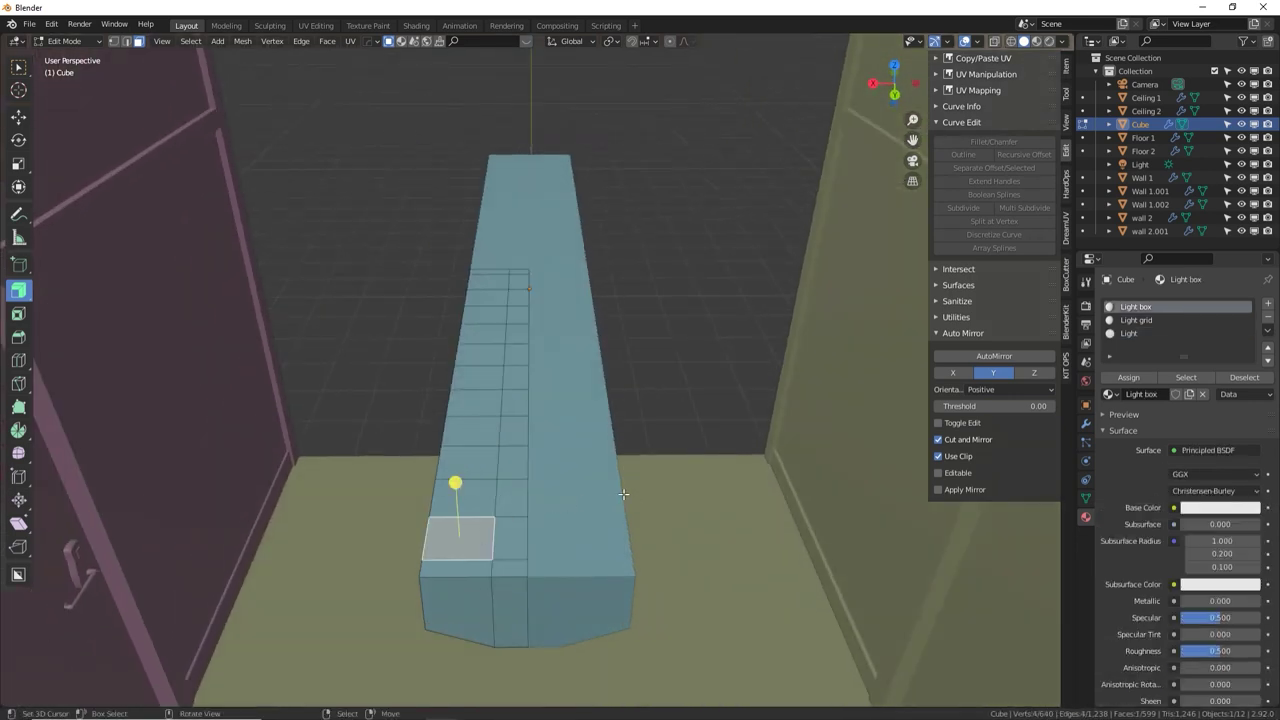
{"action": "key", "text": "shift+d"}
{"action": "right_click", "coordinate": [736, 360]}
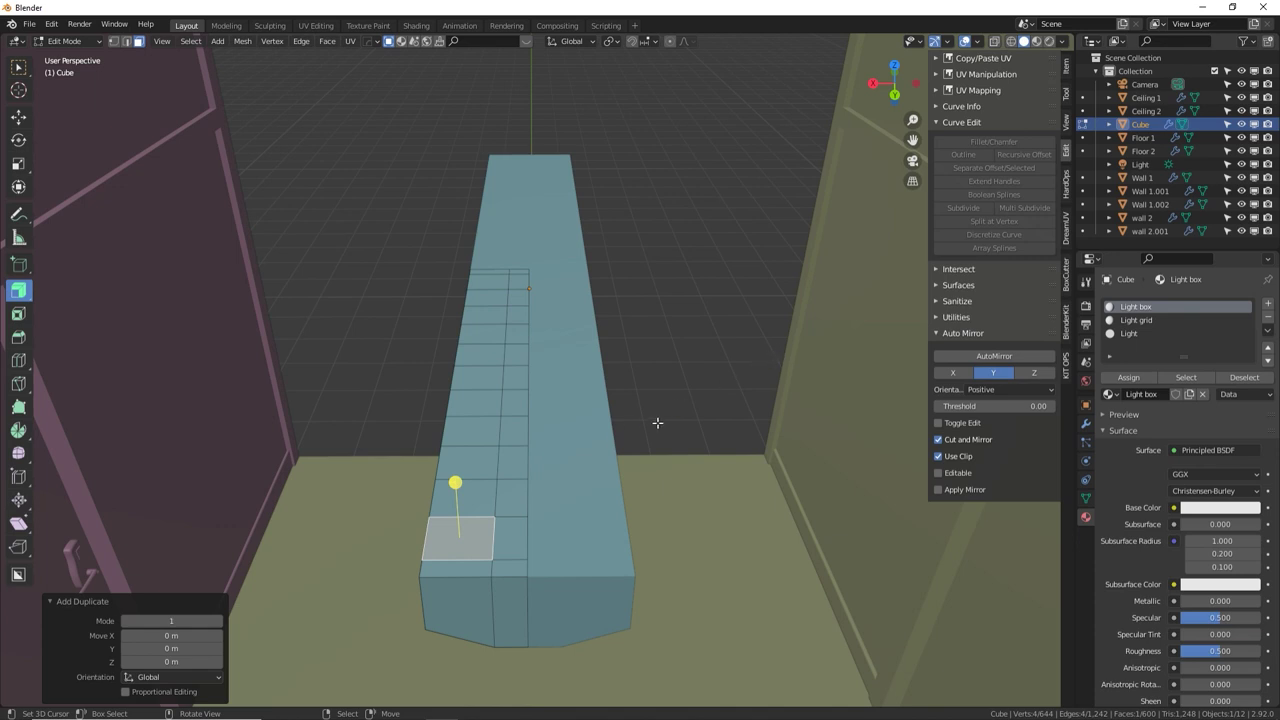
Scale the duplicated face to about 0.21 and extrude it upward about 1.31 m into a thin support rod
{"action": "key", "text": "g"}
{"action": "right_click", "coordinate": [690, 362]}
{"action": "key", "text": "s"}
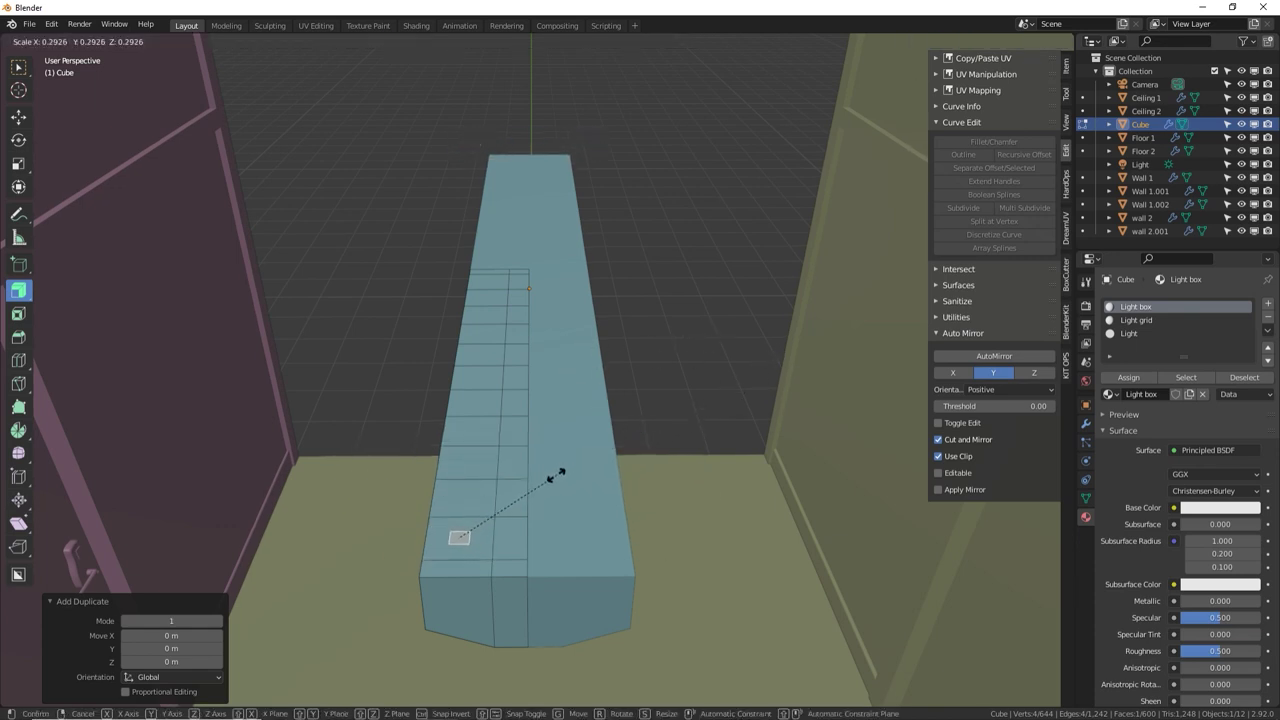
{"action": "left_click", "coordinate": [452, 481]}
{"action": "key", "text": "e"}
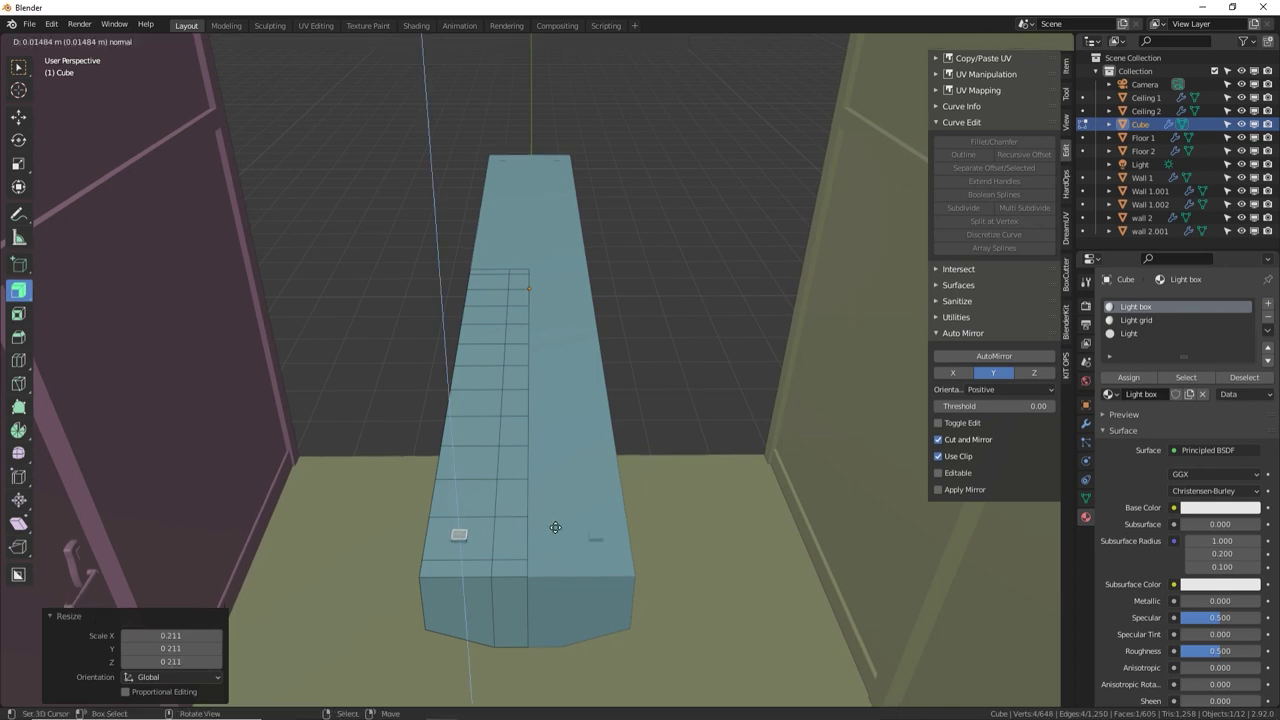
{"action": "left_click", "coordinate": [606, 150]}
{"action": "left_click_drag", "start_coordinate": [630, 225], "coordinate": [610, 292], "text": "alt+shift"}
{"action": "scroll", "coordinate": [609, 291], "scroll_direction": "down", "scroll_amount": 6}
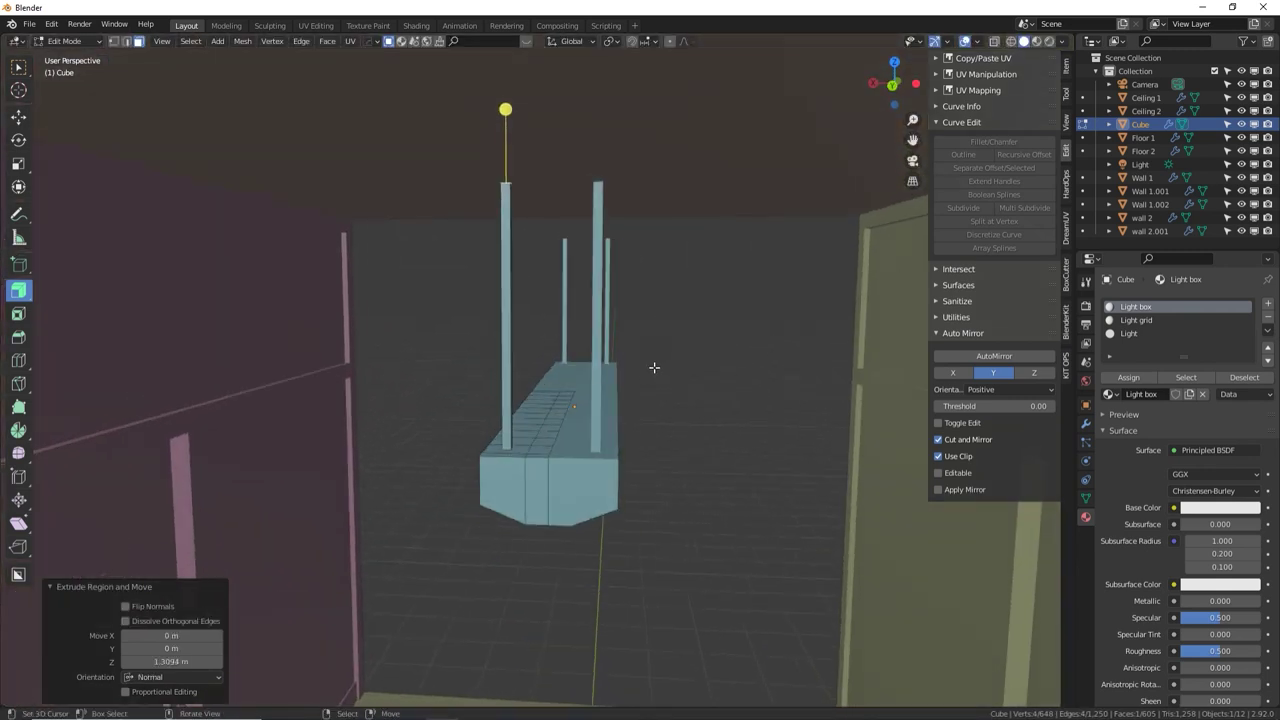
Raise the rod's end face about 0.57 m along Z to meet the ceiling
{"action": "key", "text": "g"}
{"action": "key", "text": "z"}
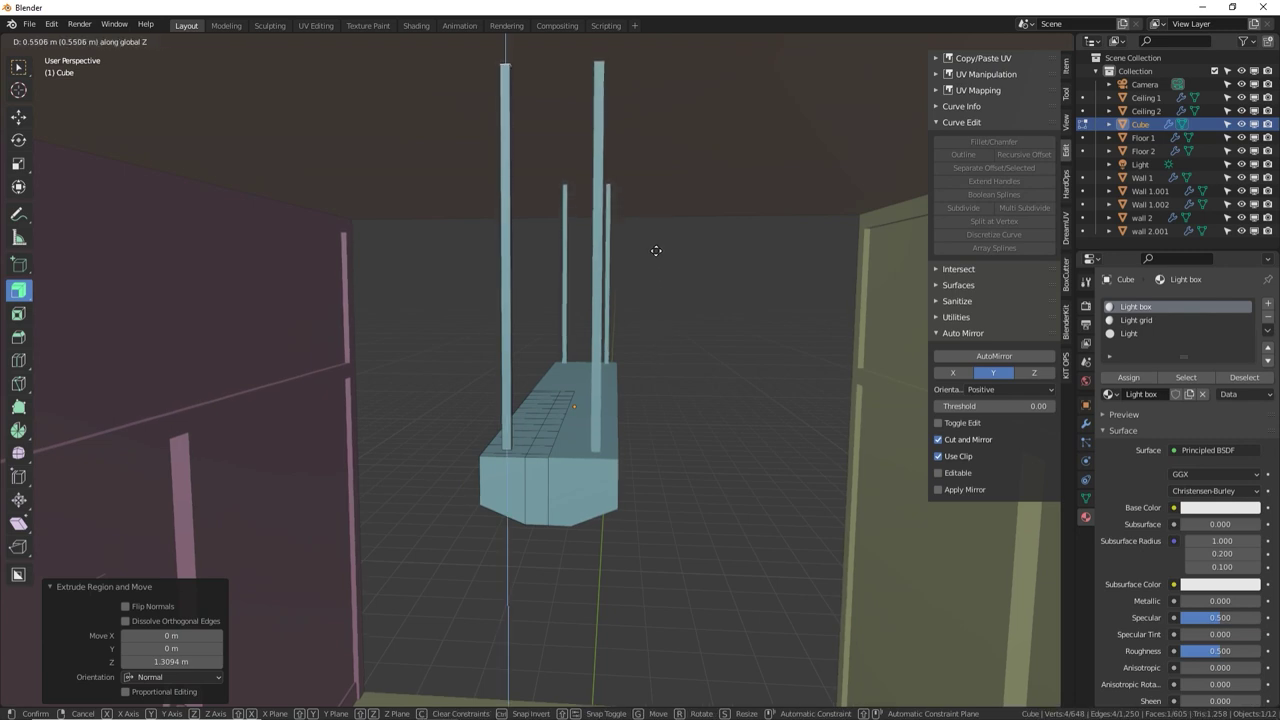
{"action": "left_click", "coordinate": [653, 246]}
{"action": "left_click_drag", "start_coordinate": [653, 247], "coordinate": [670, 314], "text": "alt"}
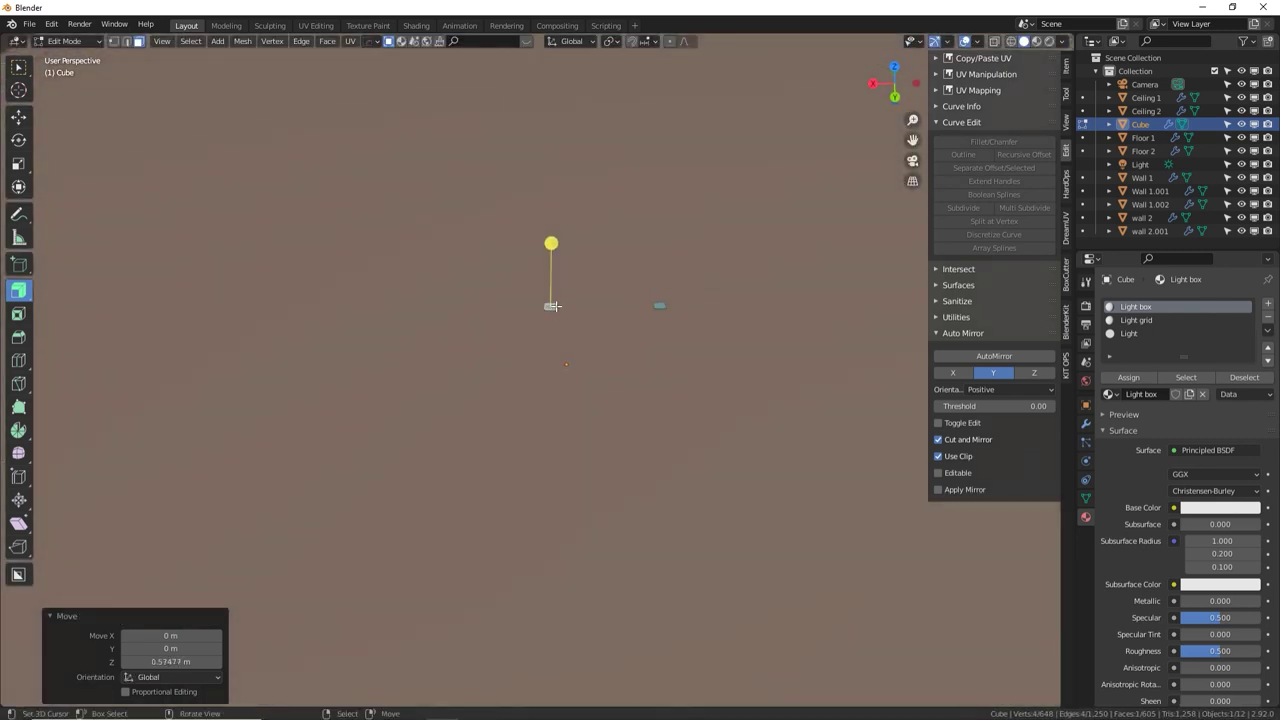
Snap the 3D cursor to the rod's selected end face at the ceiling
{"action": "scroll", "coordinate": [563, 286], "scroll_direction": "down", "scroll_amount": 8}
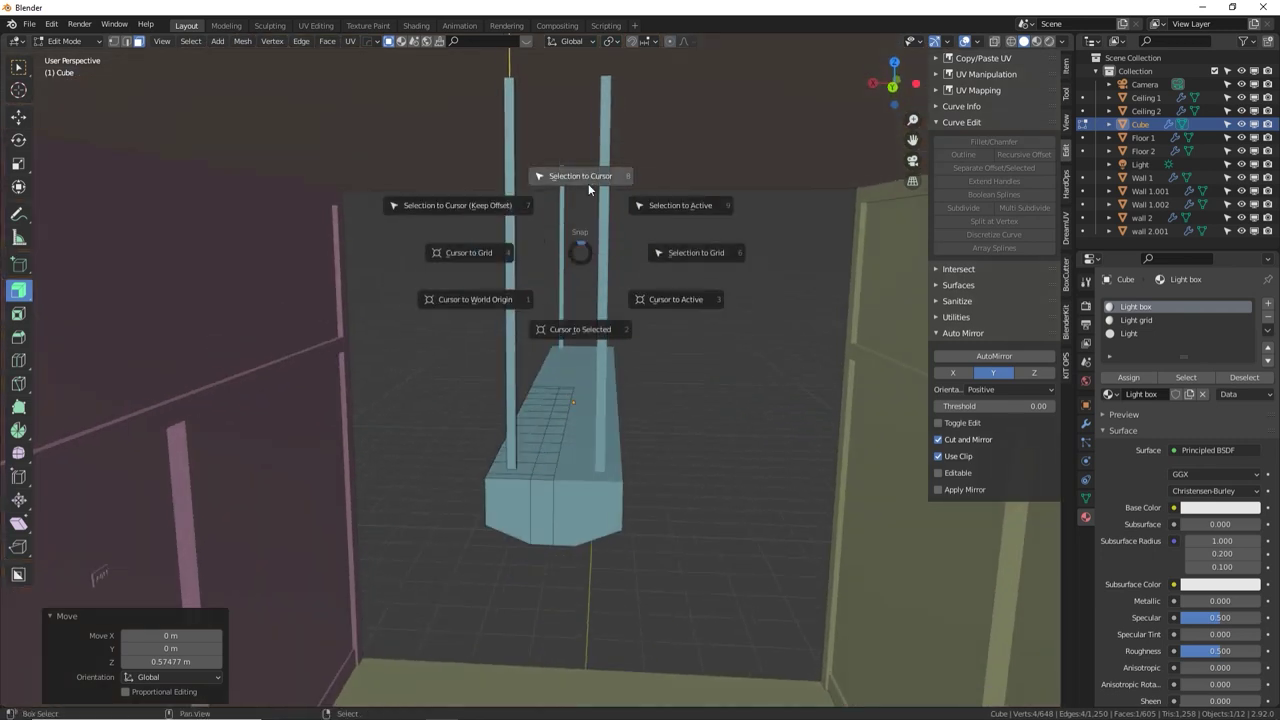
{"action": "left_click", "coordinate": [592, 333]}
{"action": "middle_click_drag", "start_coordinate": [523, 143], "coordinate": [606, 131]}
Try to add a cylinder at the rod's upper end, scaled to about 0.089
{"action": "key", "text": "shift+a"}
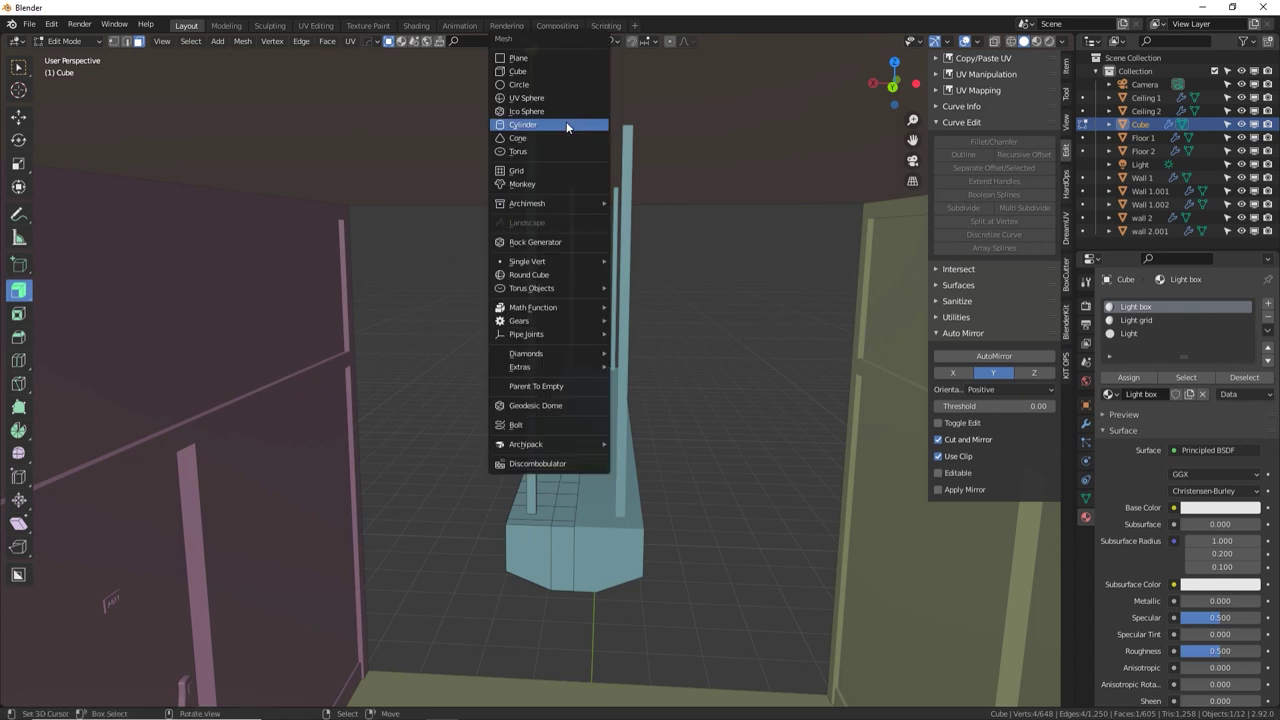
{"action": "left_click", "coordinate": [584, 126]}
{"action": "key", "text": "s"}
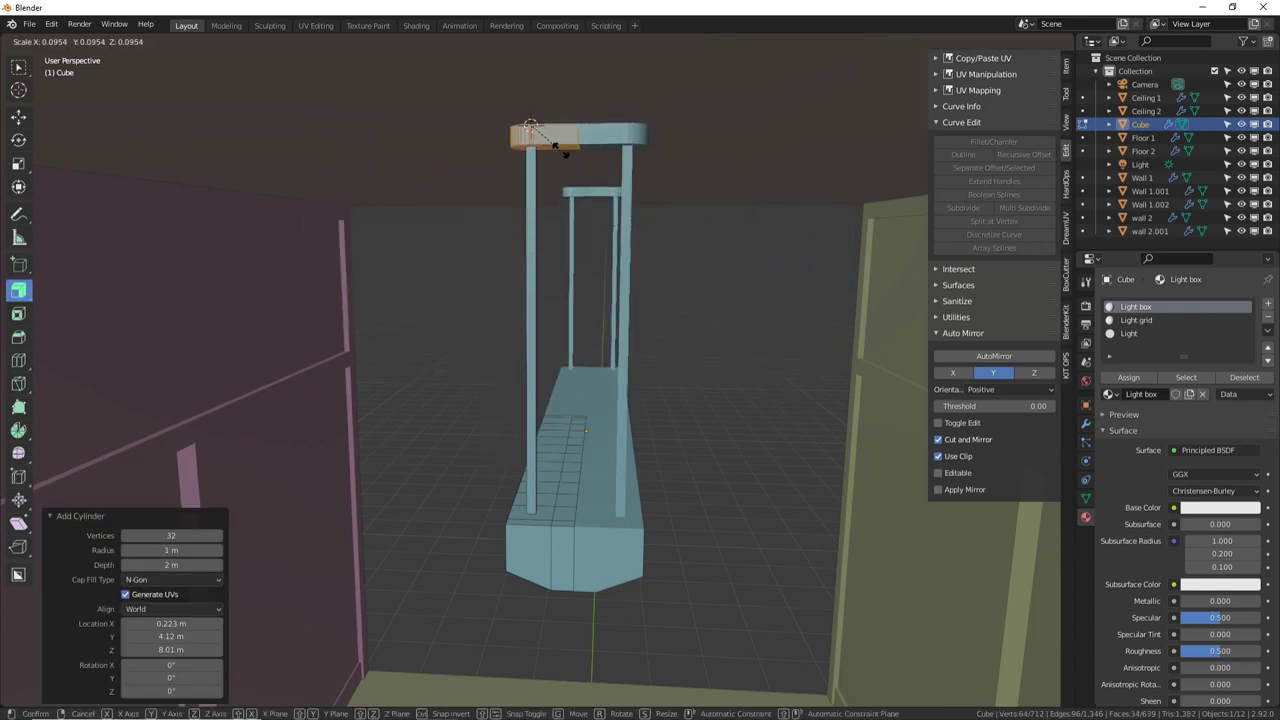
{"action": "left_click", "coordinate": [547, 155]}
{"action": "middle_click_drag", "start_coordinate": [565, 165], "coordinate": [623, 214]}
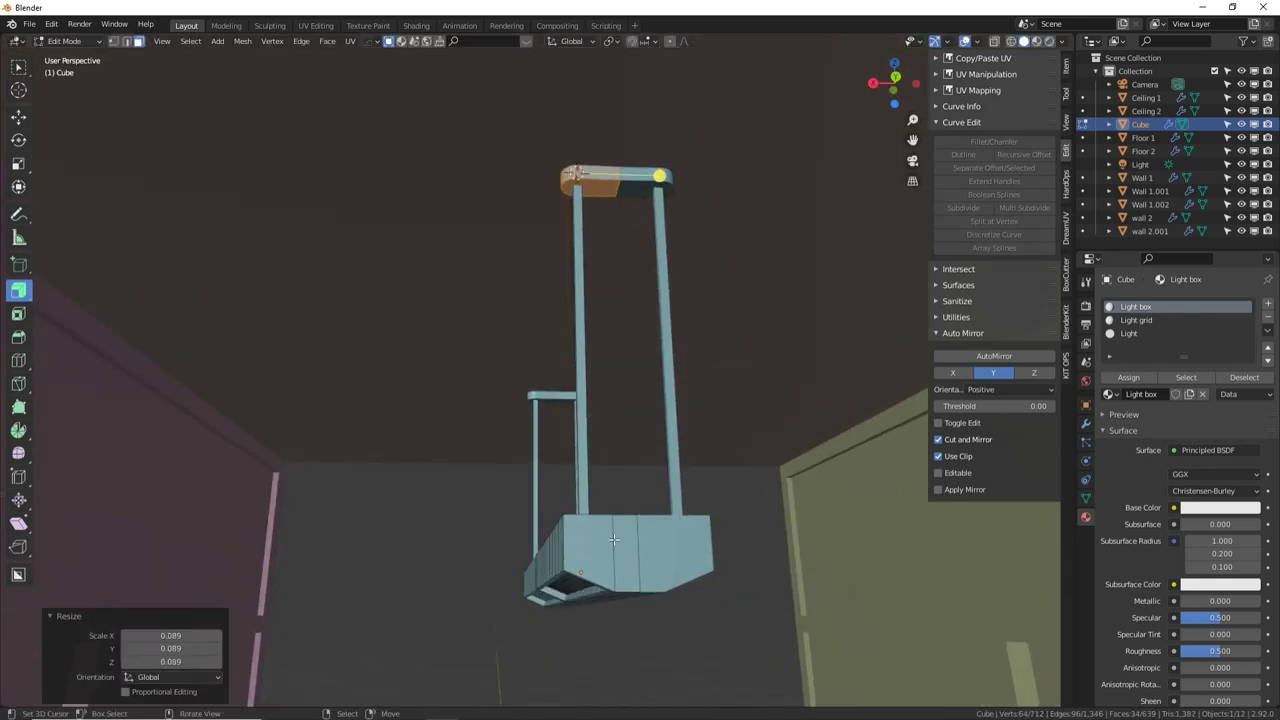
{"action": "middle_click_drag", "start_coordinate": [620, 382], "coordinate": [617, 488]}
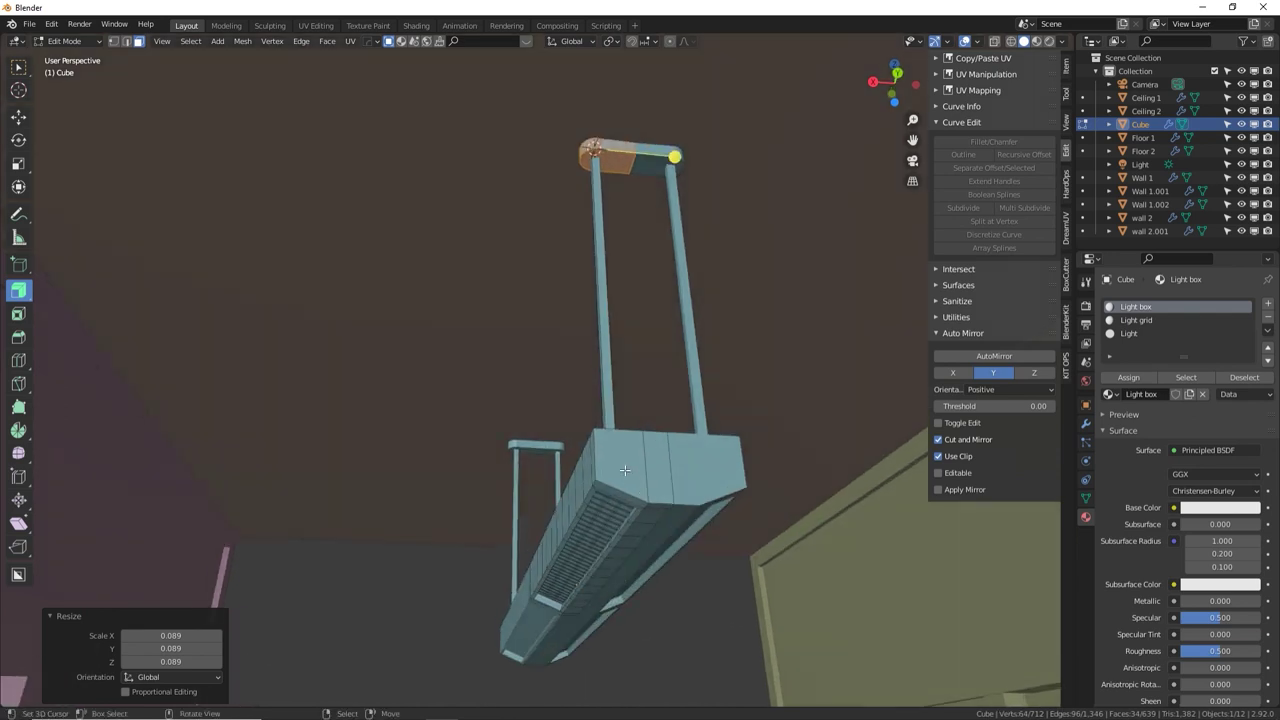
Delete the cylinder and turn off Clipping on both Mirror modifiers
{"action": "left_click", "coordinate": [1086, 424]}
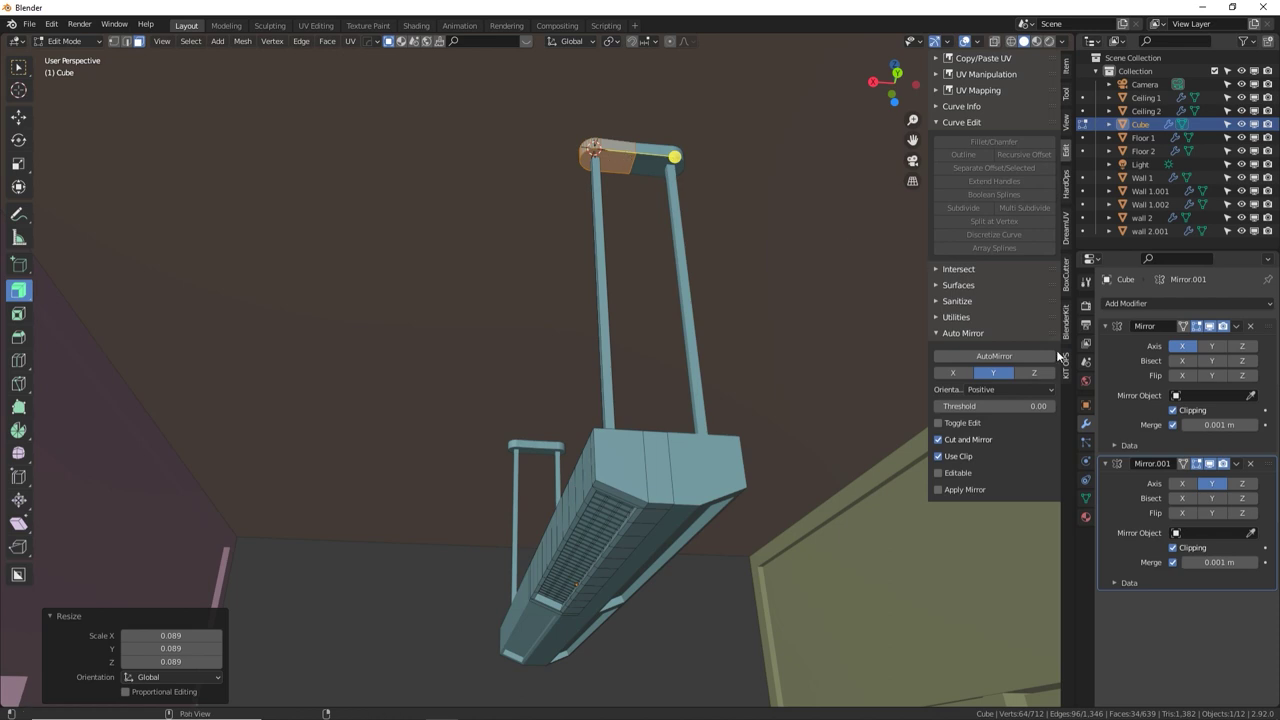
{"action": "key", "text": "x"}
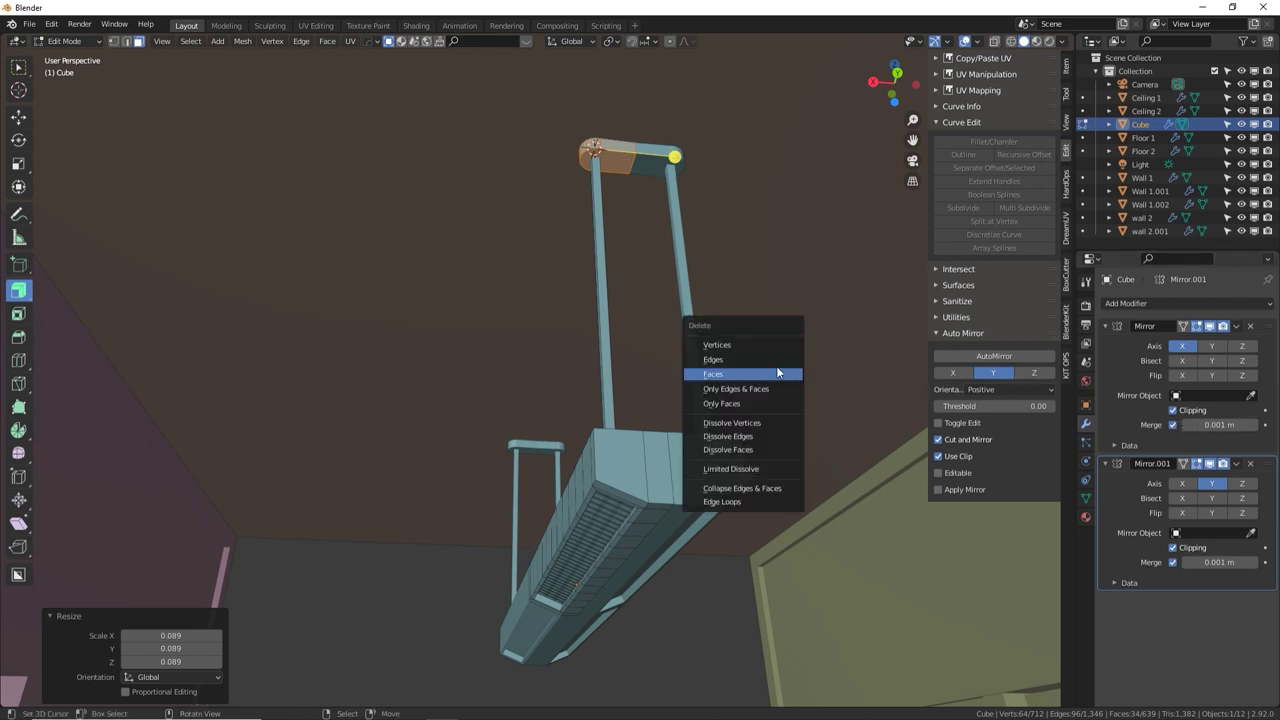
{"action": "left_click", "coordinate": [761, 378]}
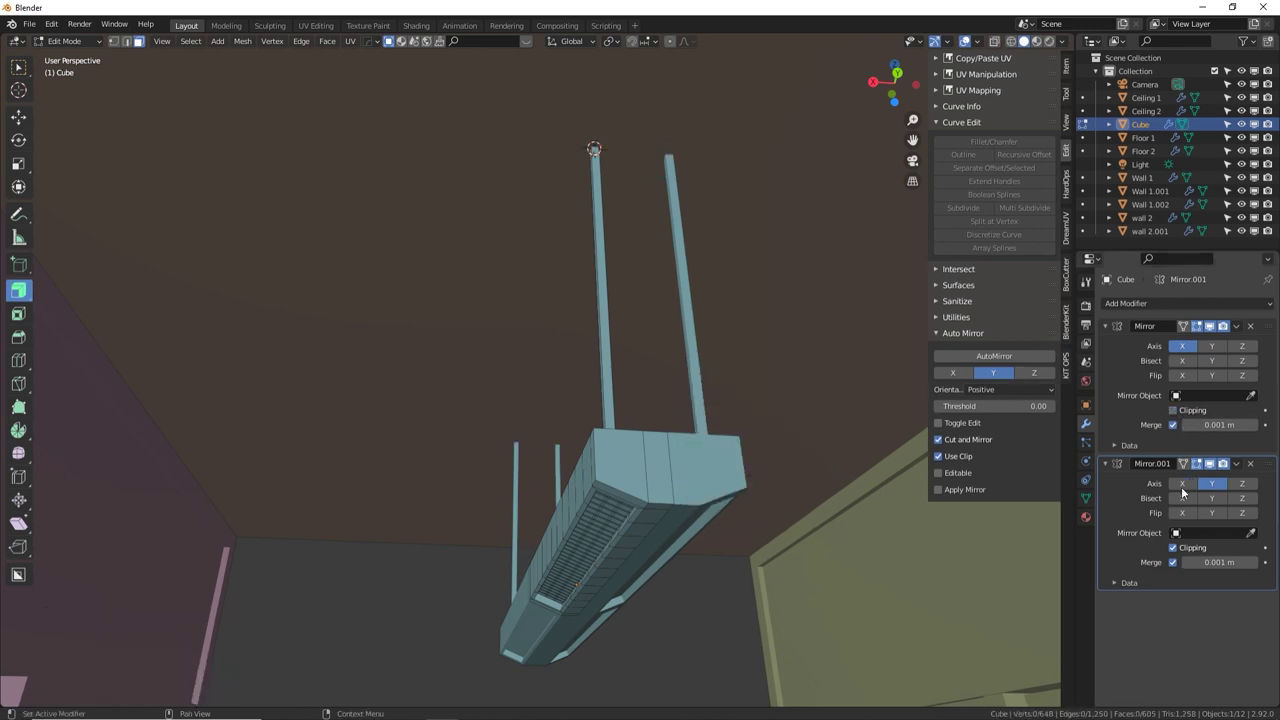
Add a cylinder at the rod's upper end, scale it to about 0.064, and flatten it along Z to about 0.36
{"action": "key", "text": "shift+a"}
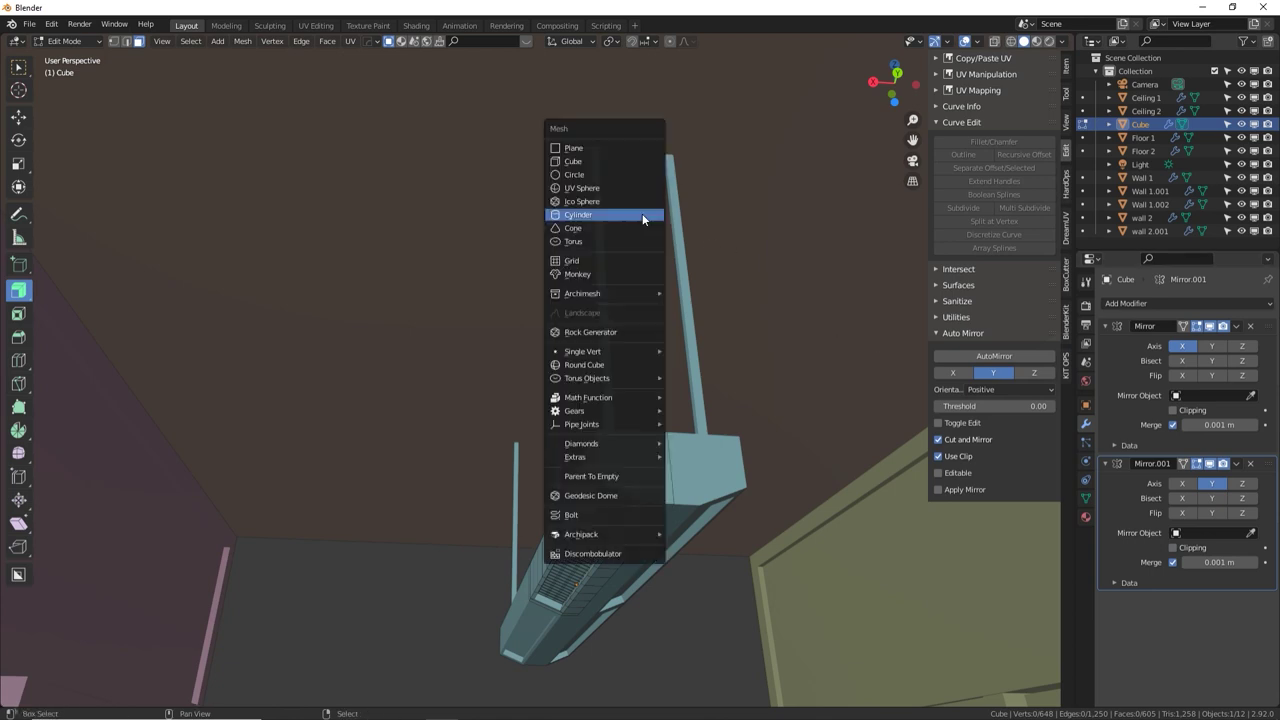
{"action": "left_click", "coordinate": [636, 213]}
{"action": "key", "text": "s"}
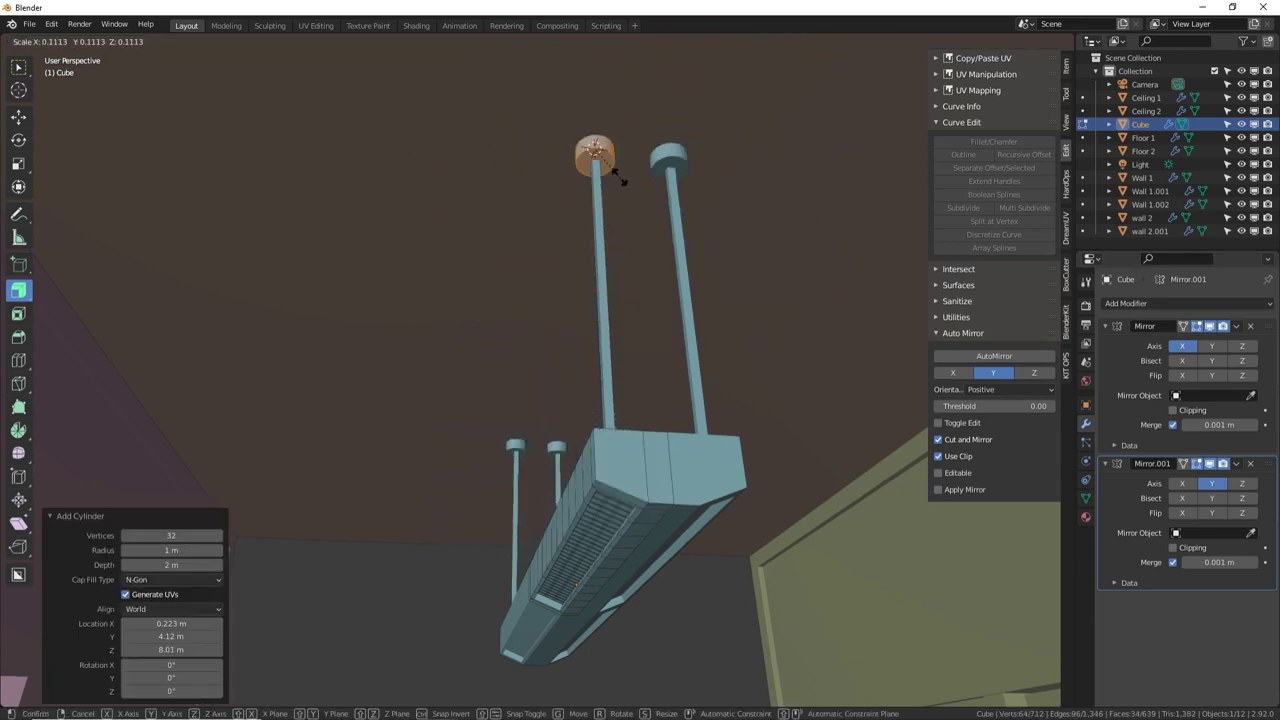
{"action": "left_click", "coordinate": [616, 163]}
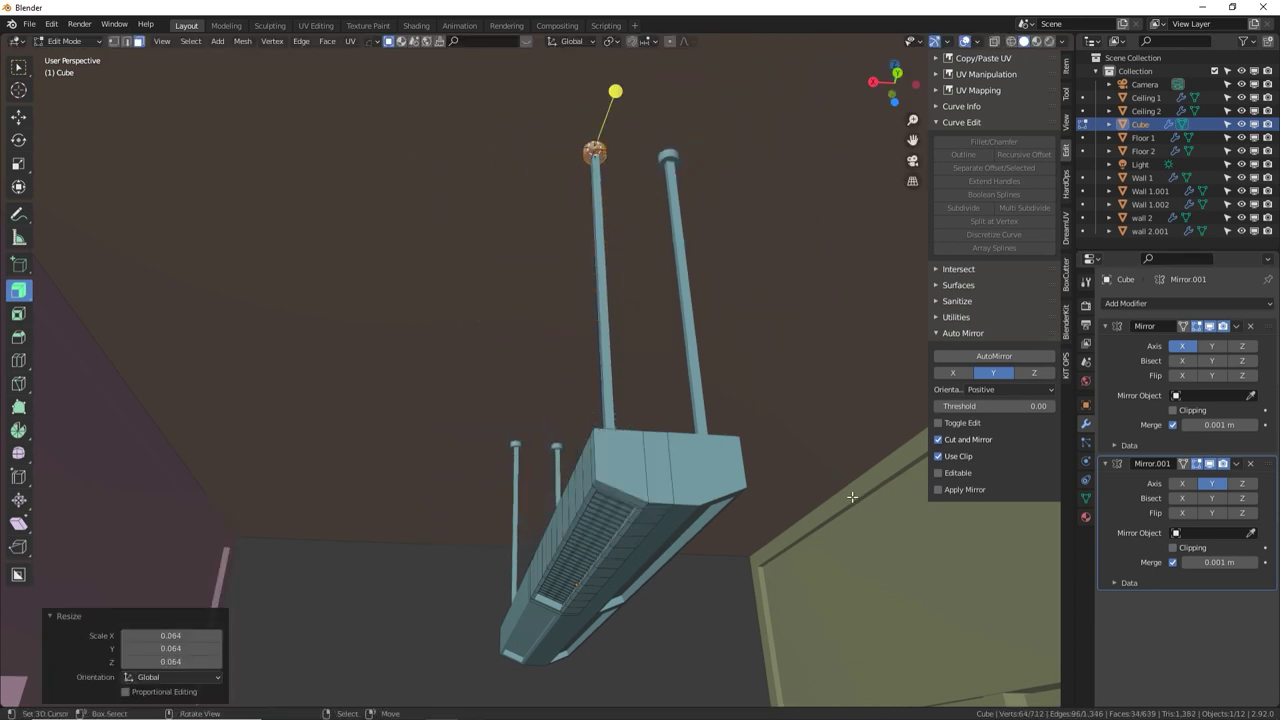
{"action": "key", "text": "s"}
{"action": "key", "text": "z"}
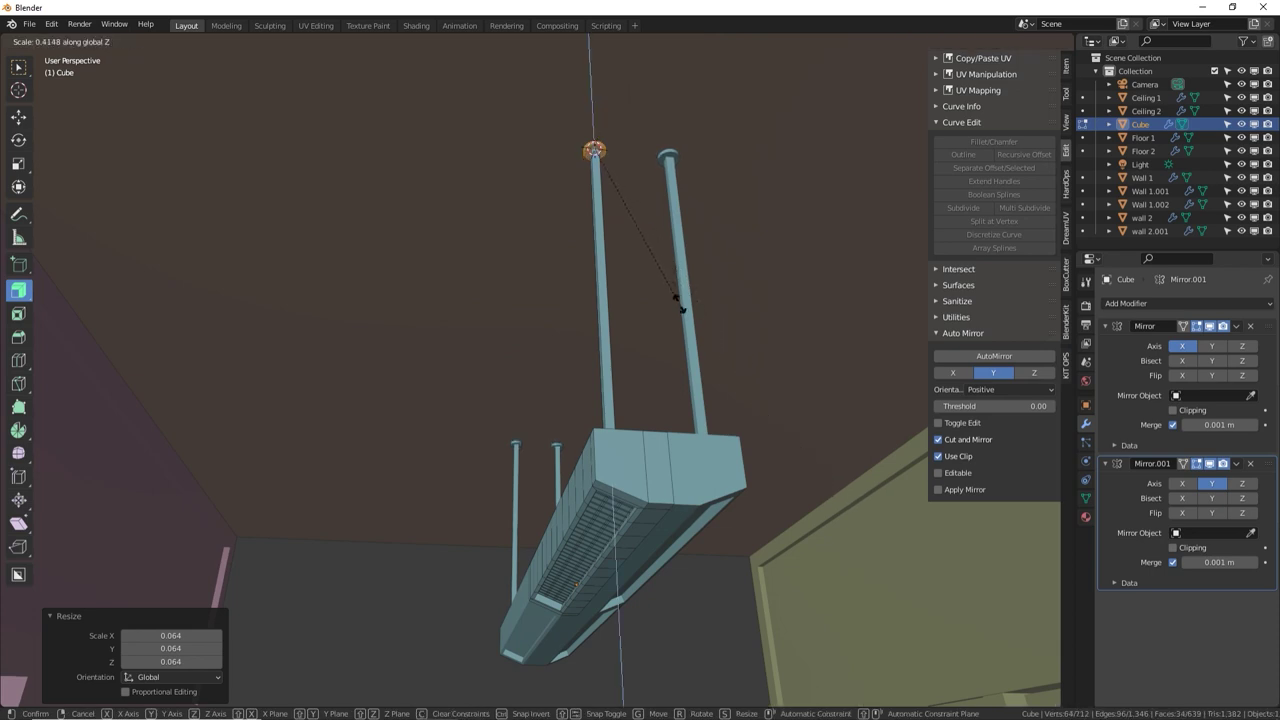
{"action": "left_click", "coordinate": [672, 267]}
Duplicate the mounting disc's underside face in place and scale the copy down
{"action": "middle_click_drag", "start_coordinate": [672, 240], "coordinate": [660, 281]}
{"action": "key", "text": "KP_Decimal"}
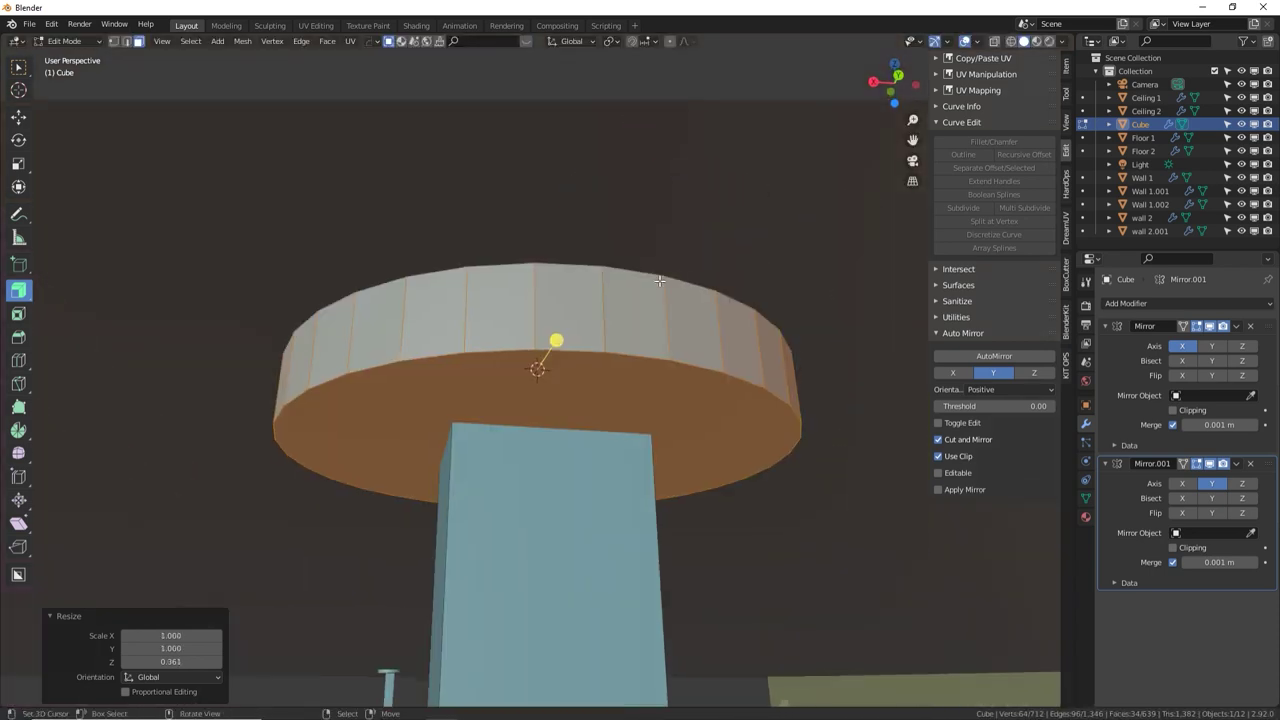
{"action": "right_click", "coordinate": [640, 400]}
{"action": "middle_click_drag", "start_coordinate": [640, 400], "coordinate": [633, 294]}
{"action": "key", "text": "shift+d"}
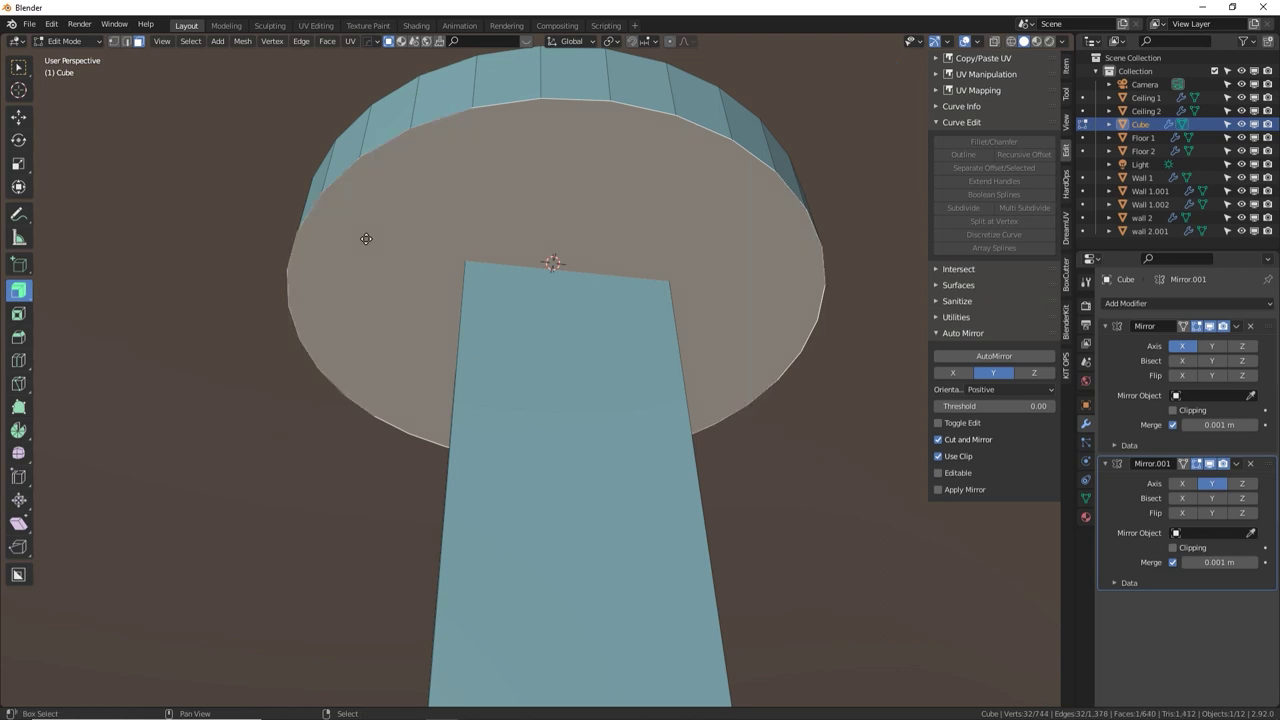
{"action": "right_click", "coordinate": [366, 238]}
{"action": "key", "text": "s"}
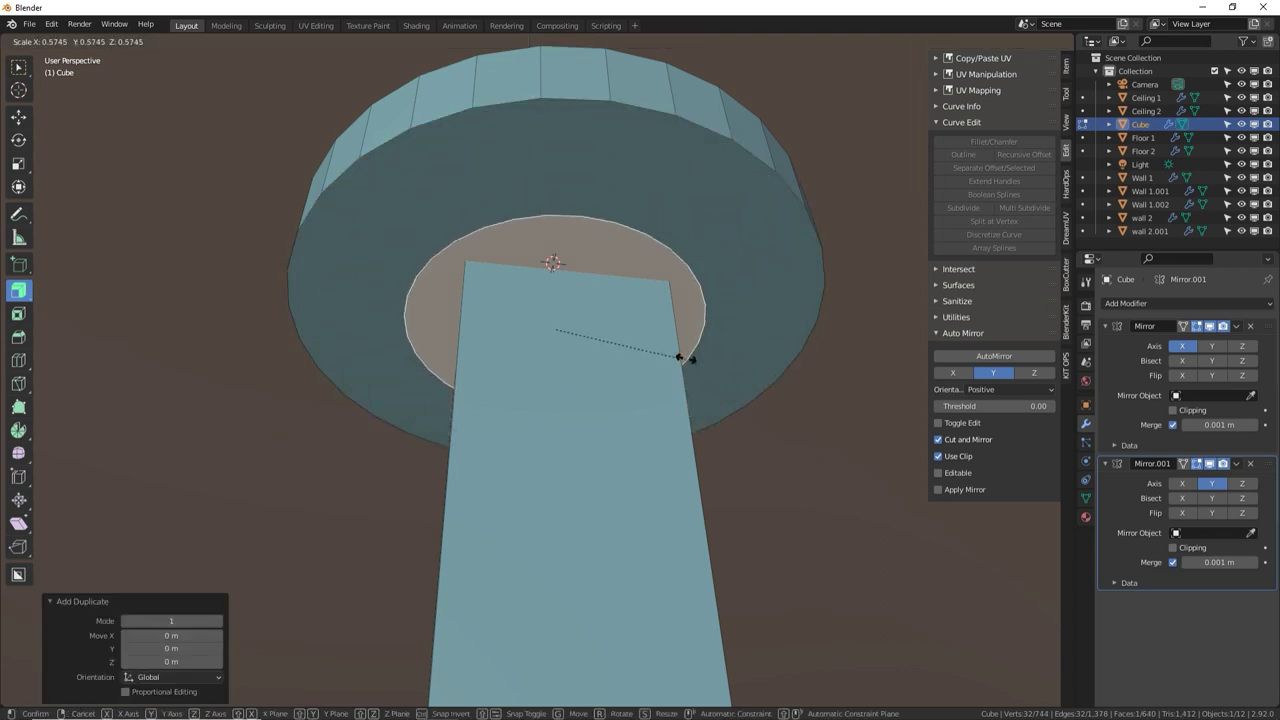
{"action": "left_click", "coordinate": [649, 346]}
Move the duplicated circular face about 0.05 m along Y and scale it to about 0.275 for a bolt
{"action": "key", "text": "g"}
{"action": "key", "text": "y"}
{"action": "right_click", "coordinate": [715, 246]}
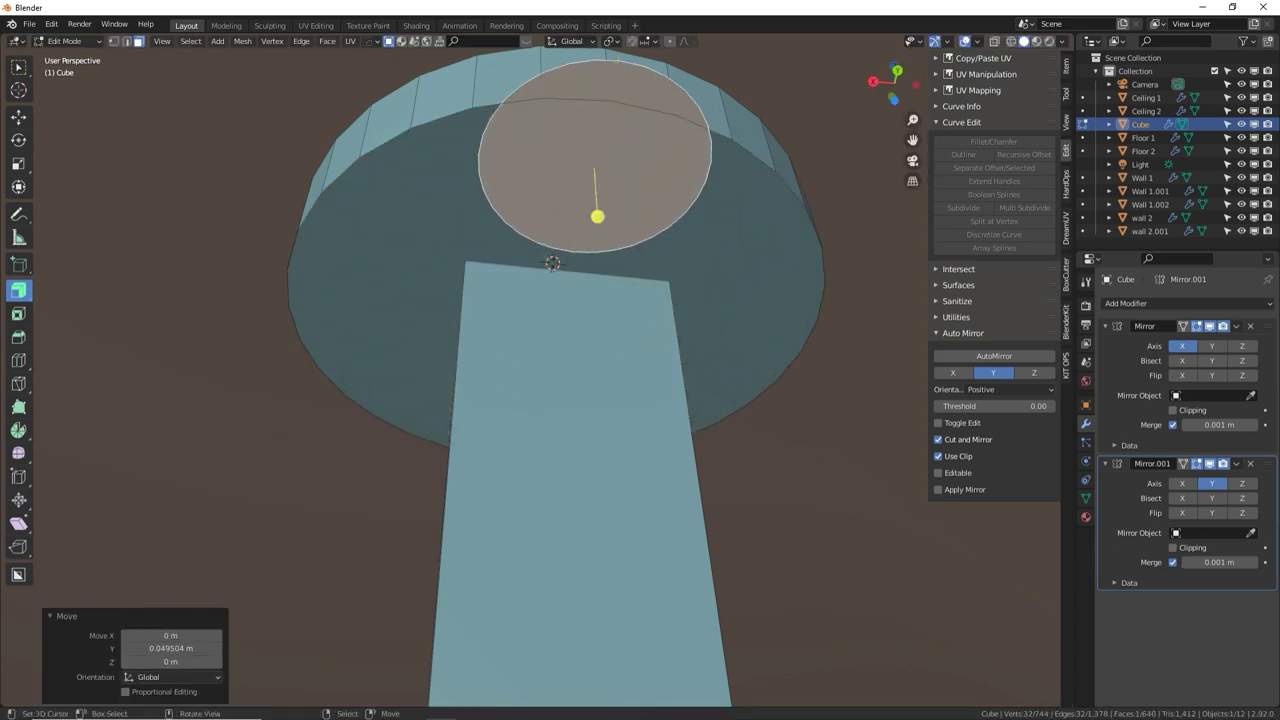
{"action": "key", "text": "s"}
{"action": "left_click", "coordinate": [662, 196]}
Extrude the small circular face into a bolt head and taper its end face to about 0.84
{"action": "key", "text": "e"}
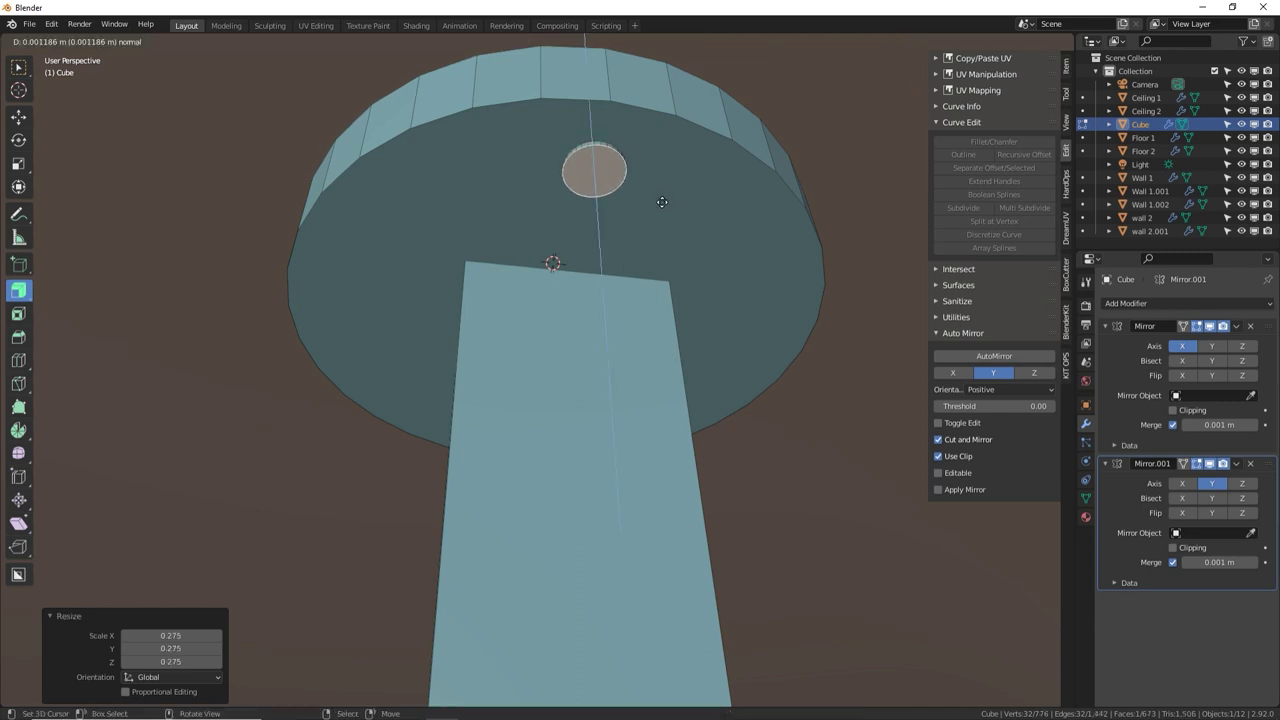
{"action": "right_click", "coordinate": [757, 177]}
{"action": "key", "text": "s"}
{"action": "left_click", "coordinate": [733, 183]}
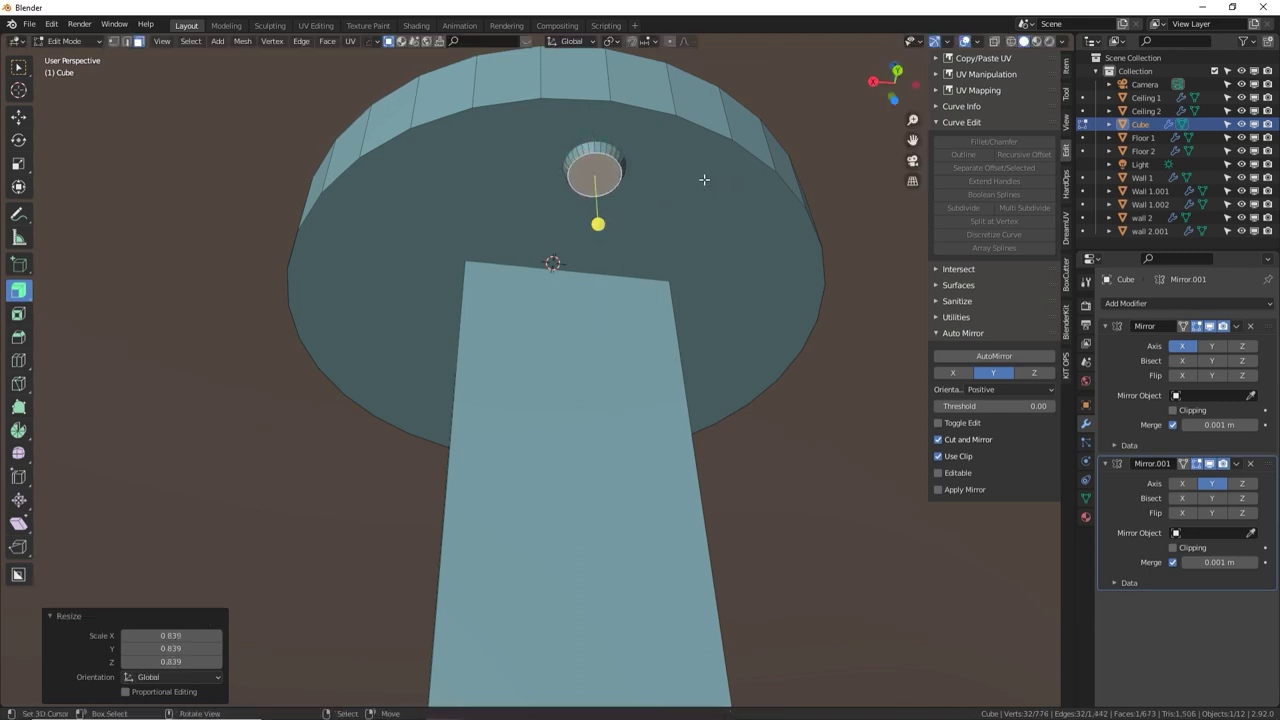
Select the whole bolt, show it in a top wireframe view, and set the transform pivot point to 3D Cursor
{"action": "key", "text": "ctrl+l"}
{"action": "key", "text": "KP_7"}
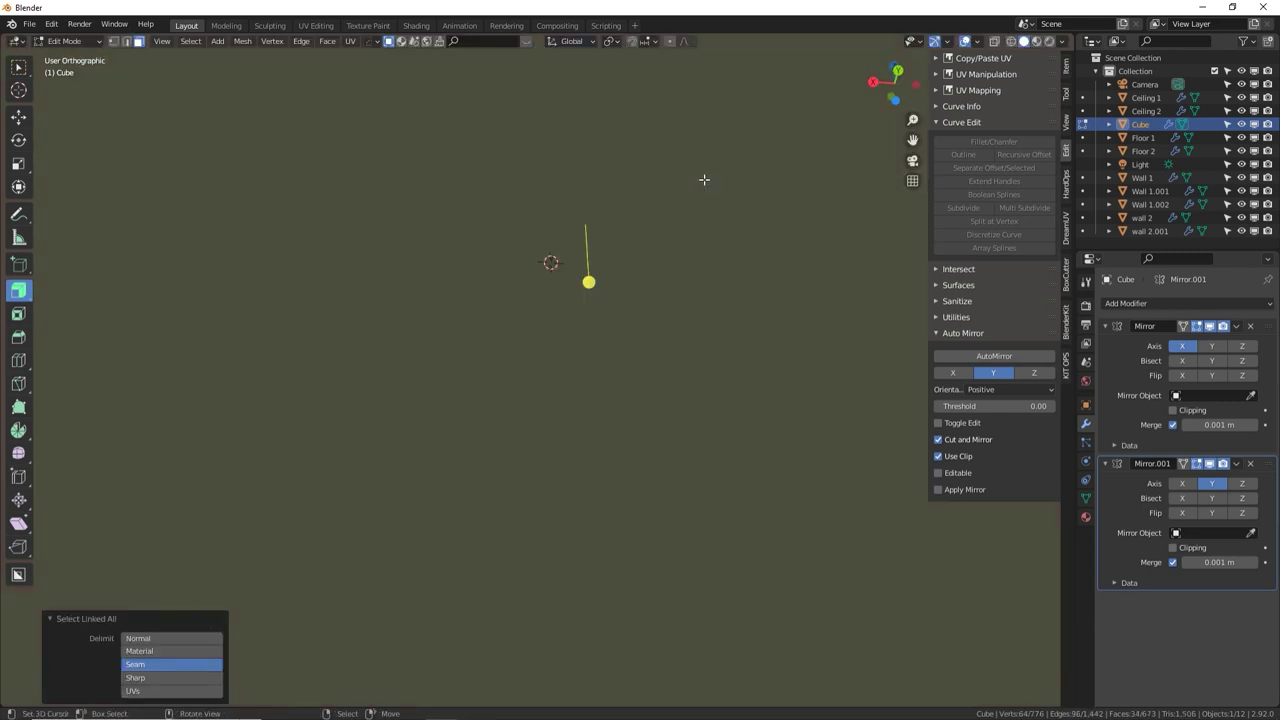
{"action": "left_click", "coordinate": [1010, 41]}
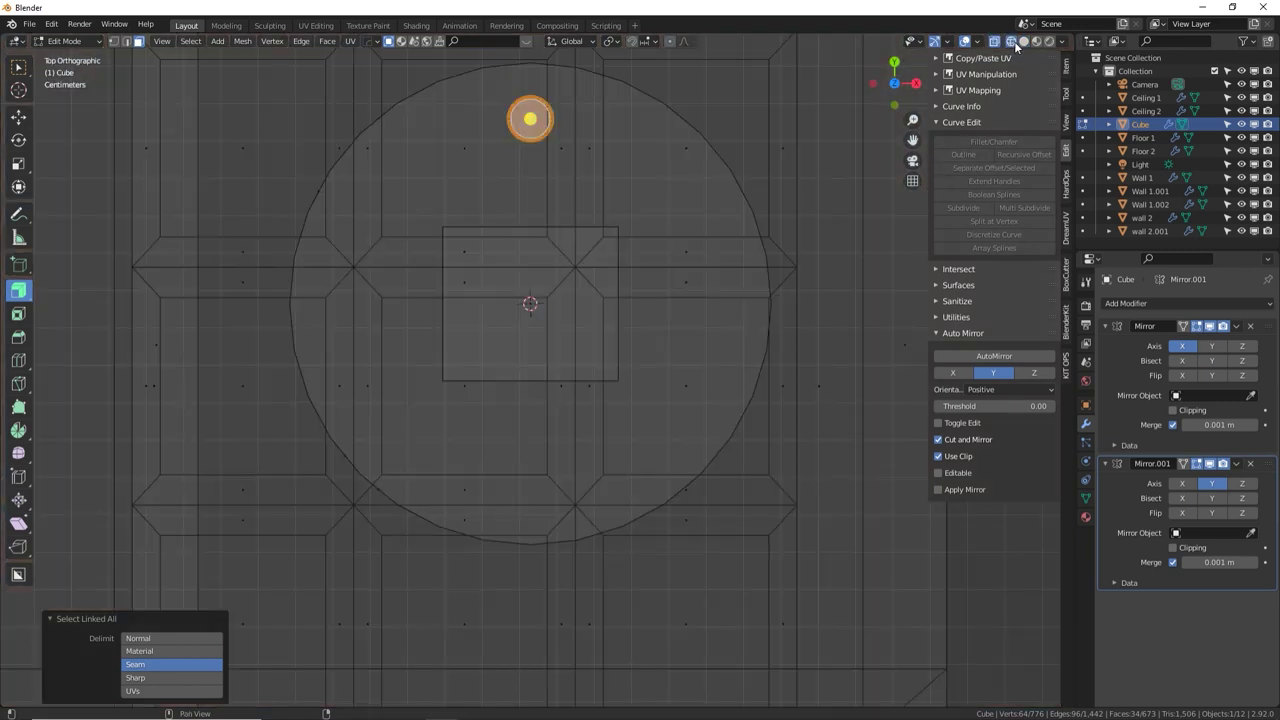
{"action": "middle_click_drag", "start_coordinate": [623, 286], "coordinate": [615, 354], "text": "shift"}
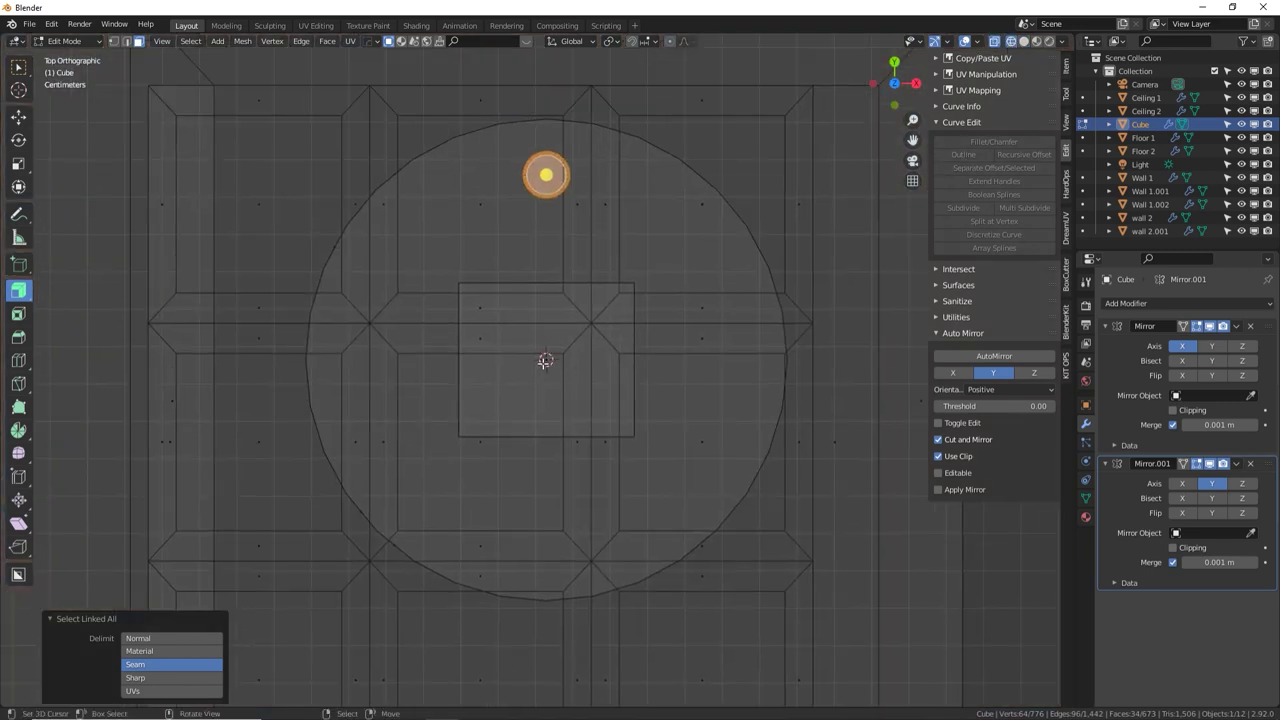
{"action": "left_click", "coordinate": [610, 41]}
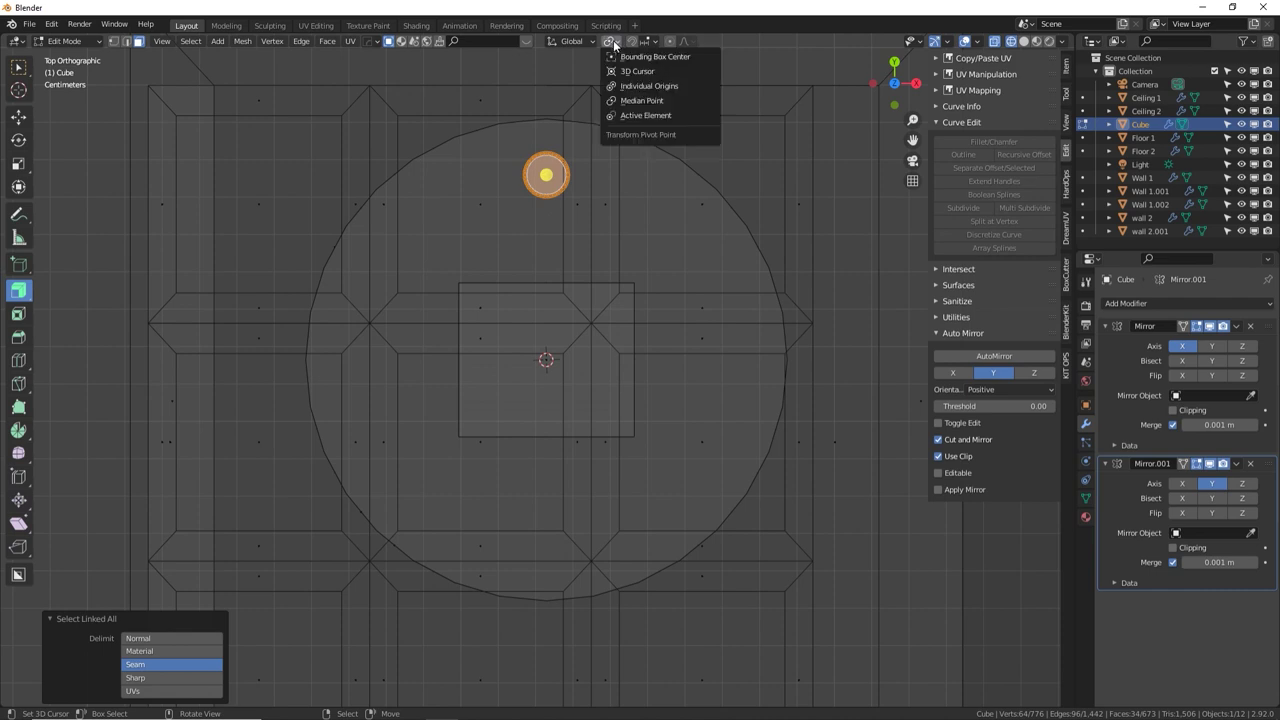
{"action": "left_click", "coordinate": [636, 71]}
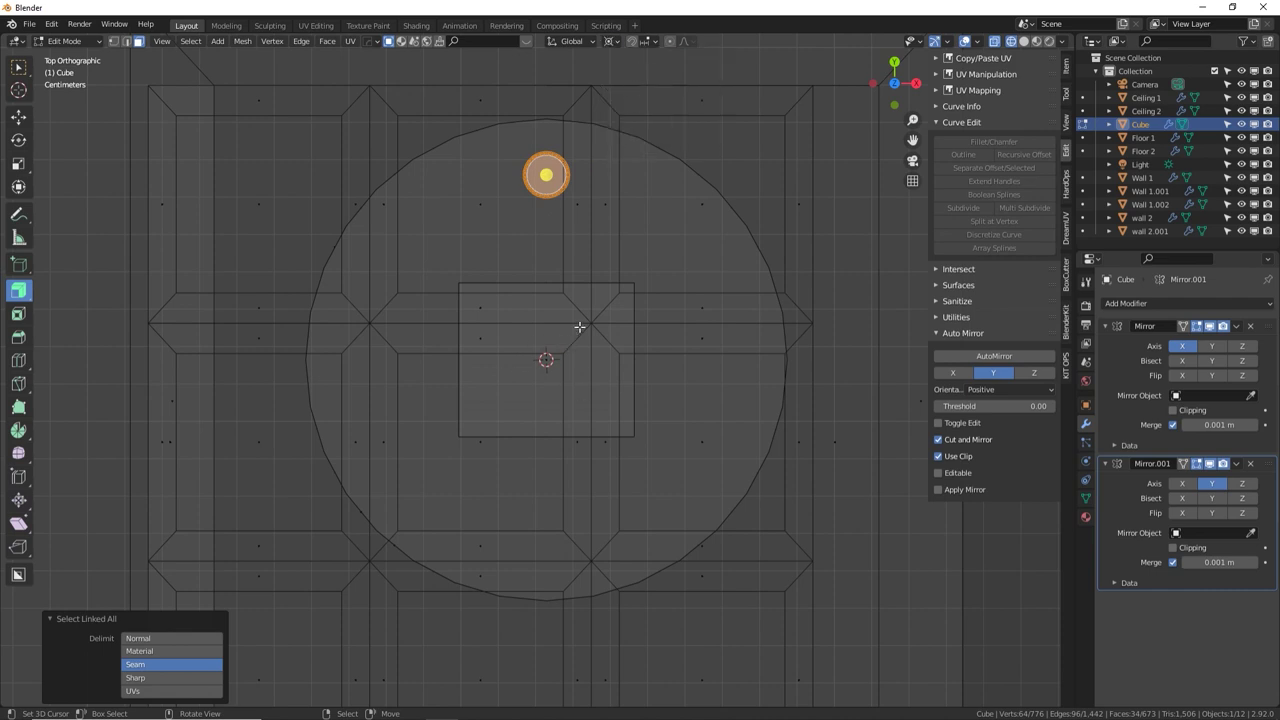
{"action": "left_click", "coordinate": [610, 41]}
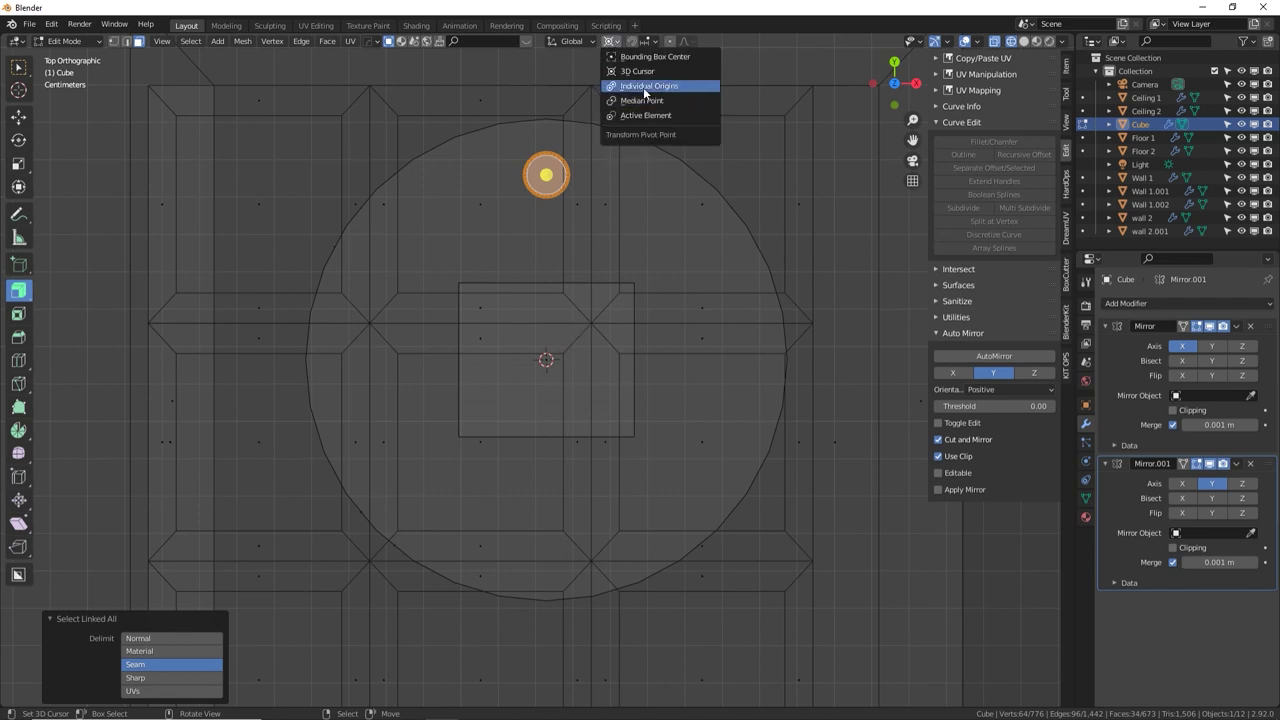
{"action": "left_click", "coordinate": [636, 71]}
Duplicate the bolt rotated 90° around the 3D cursor and repeat twice to get four evenly spaced bolts
{"action": "key", "text": "shift+d"}
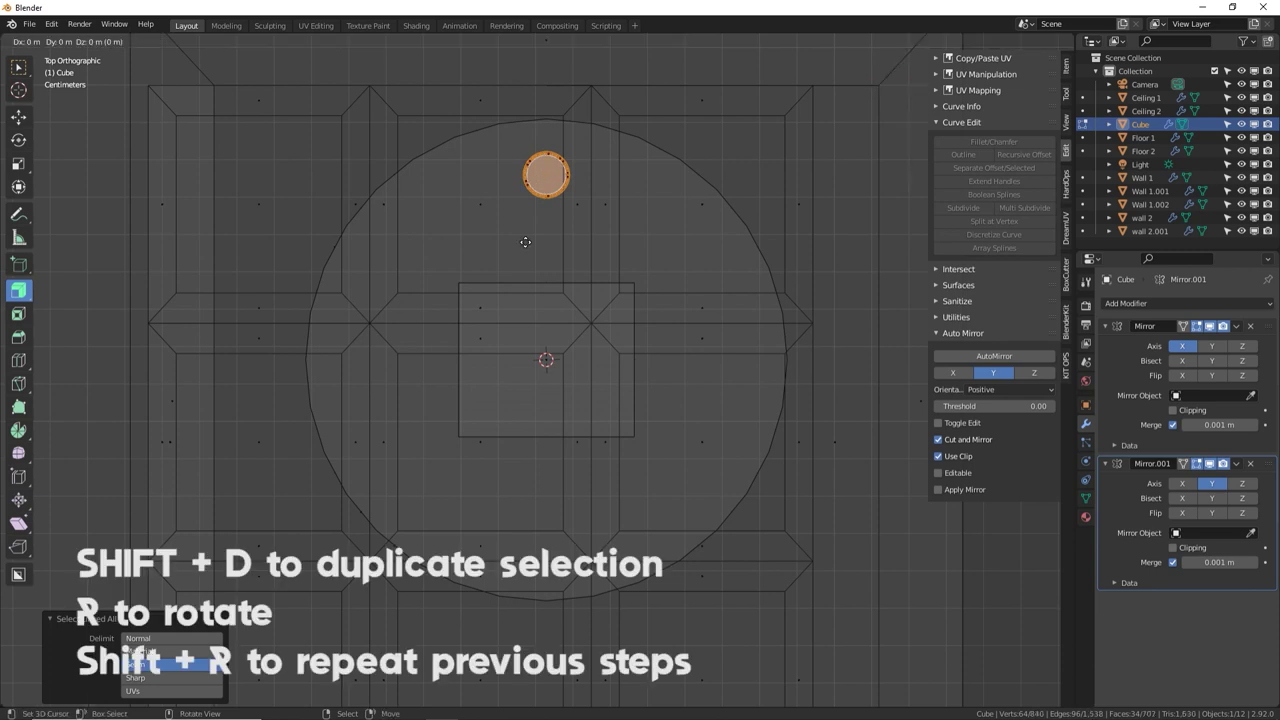
{"action": "key", "text": "r"}
{"action": "key", "text": "9"}
{"action": "key", "text": "0"}
{"action": "key", "text": "Return"}
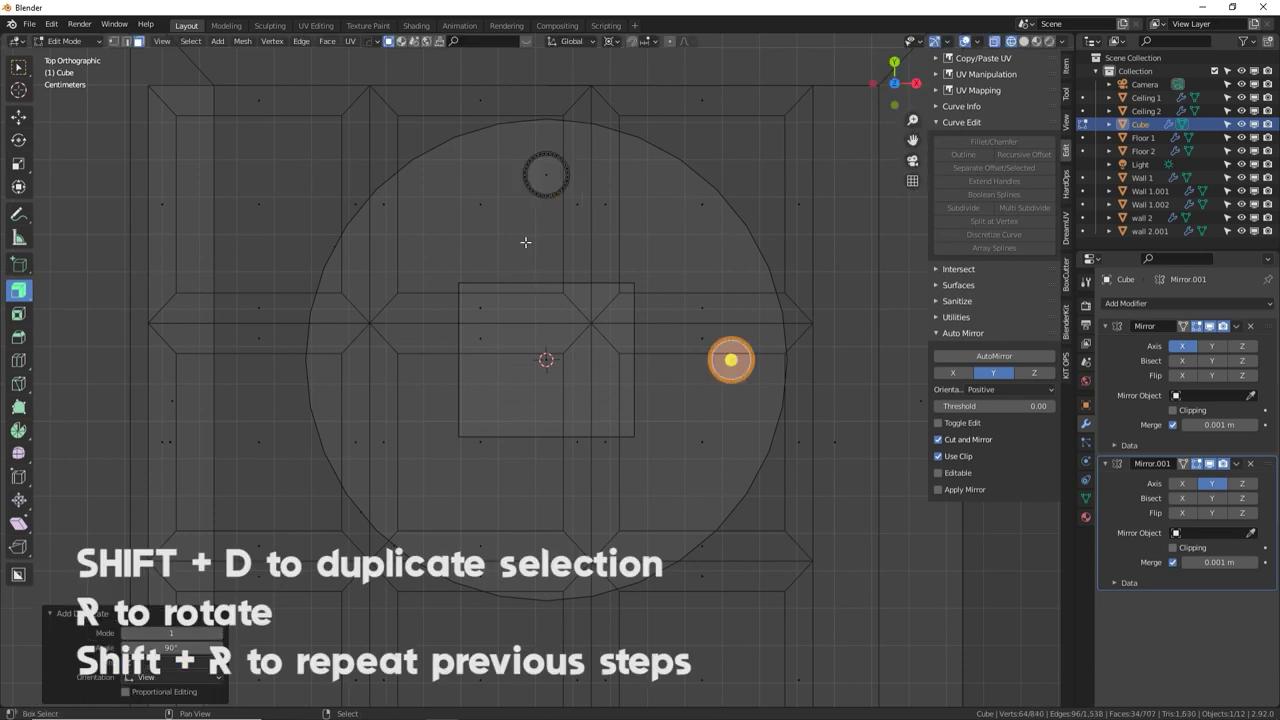
{"action": "key", "text": "shift+r"}
{"action": "key", "text": "shift+r"}
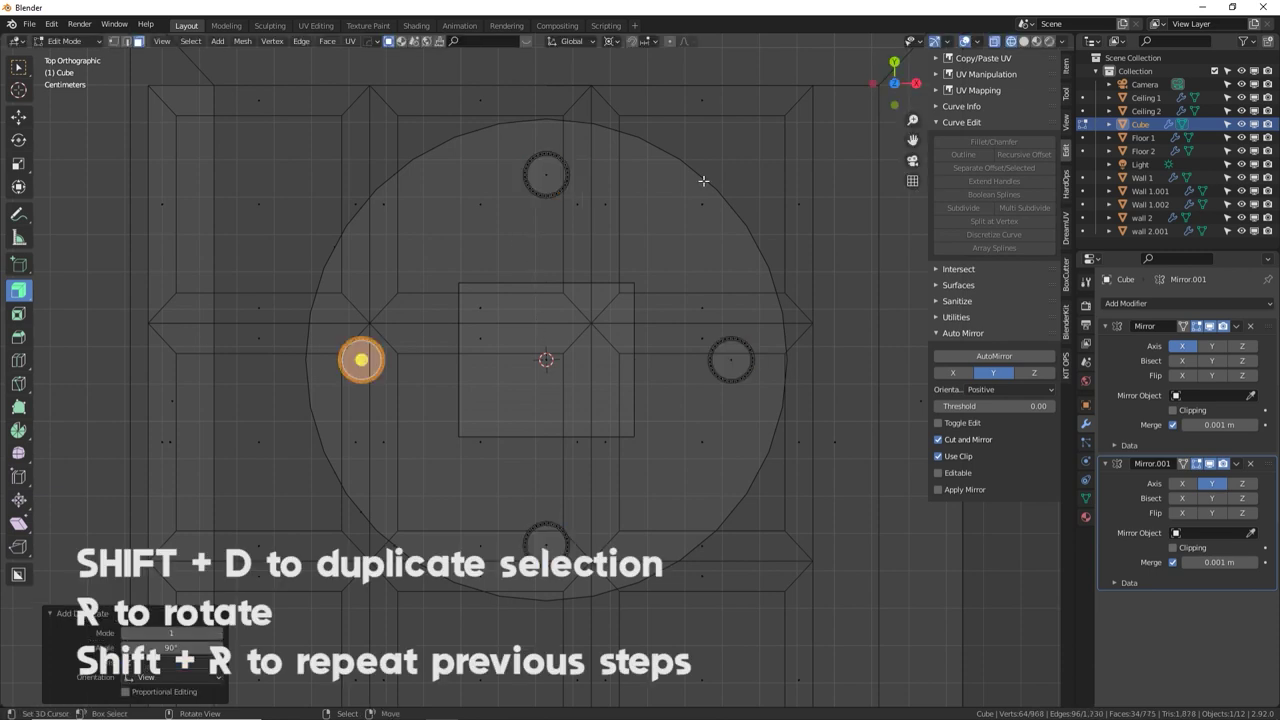
Select all four whole bolts on the ceiling mount in solid shading by expanding their selected end faces to linked geometry
{"action": "middle_click_drag", "start_coordinate": [632, 436], "coordinate": [938, 120]}
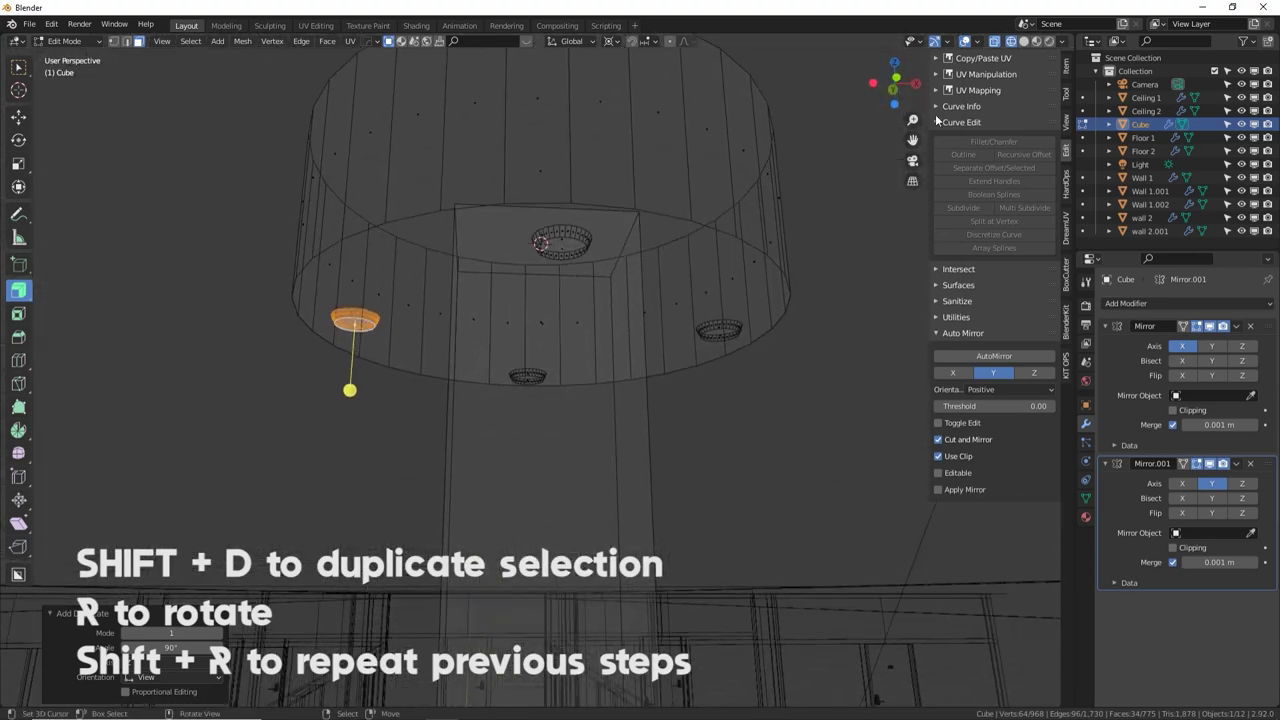
{"action": "left_click", "coordinate": [1024, 41]}
{"action": "mouse_move", "coordinate": [633, 292]}
{"action": "middle_mouse_down"}
{"action": "mouse_move", "coordinate": [763, 264]}
{"action": "mouse_move", "coordinate": [453, 280]}
{"action": "middle_mouse_up"}
{"action": "left_click", "coordinate": [372, 268]}
{"action": "left_click", "coordinate": [657, 230], "text": "shift"}
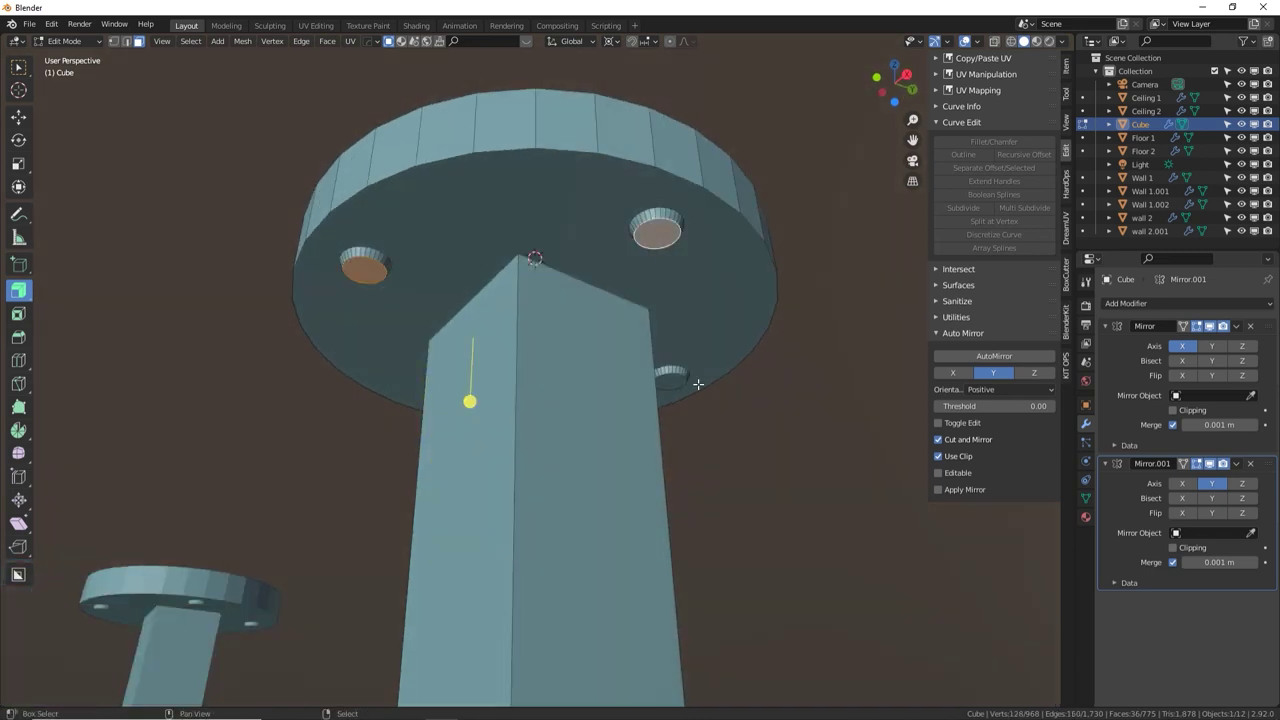
{"action": "left_click", "coordinate": [671, 380], "text": "shift"}
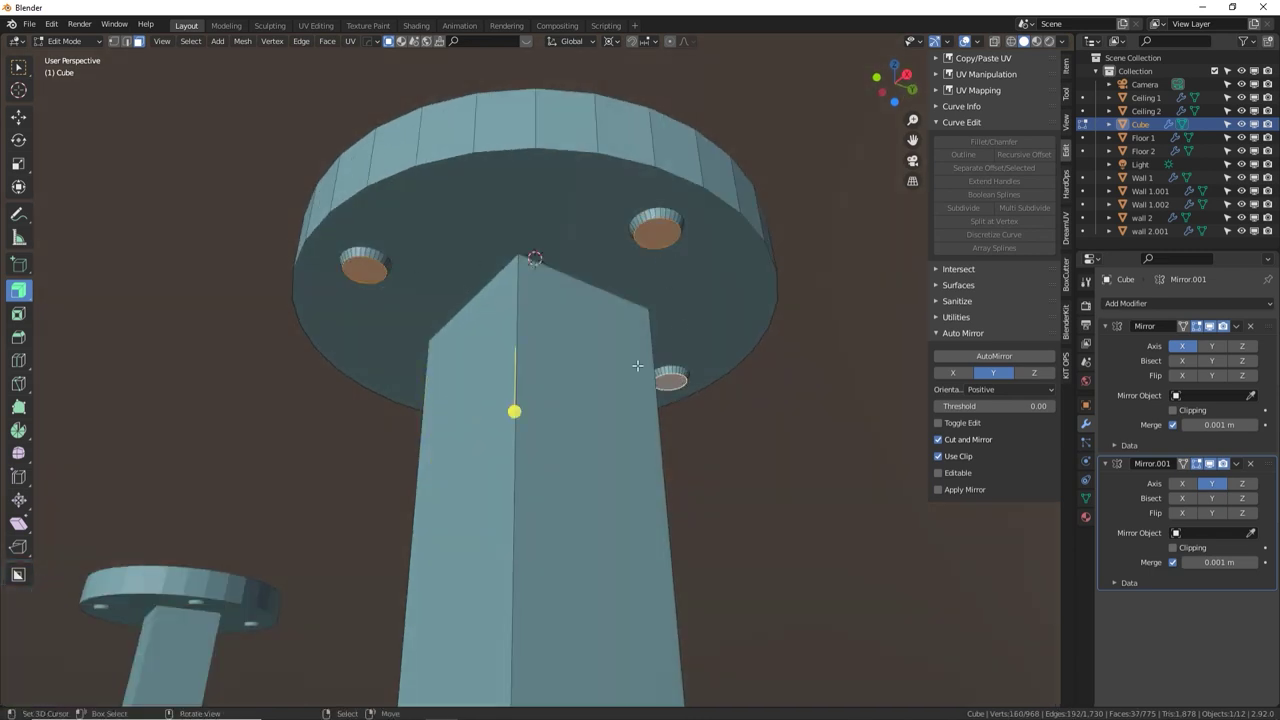
{"action": "key", "text": "ctrl+l"}
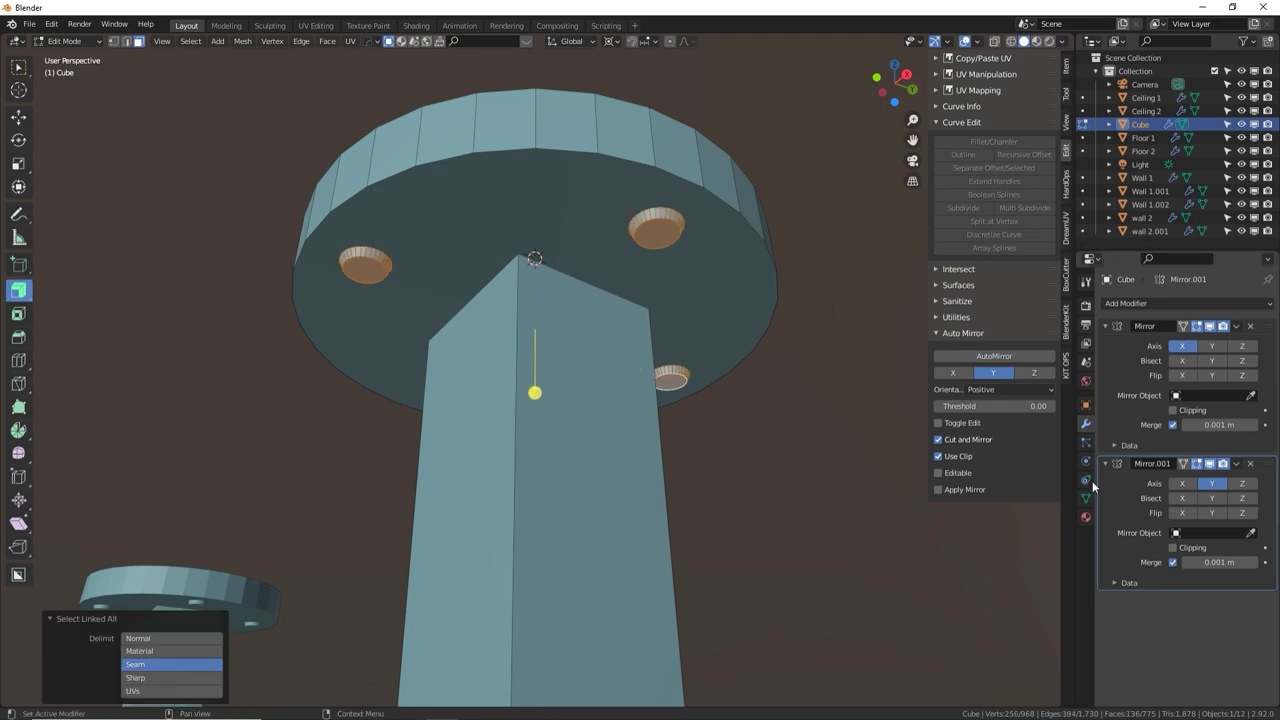
Create a new material named screws, assign it to the selected bolts, and return to Object Mode
{"action": "left_click", "coordinate": [1086, 517]}
{"action": "left_click", "coordinate": [1267, 303]}
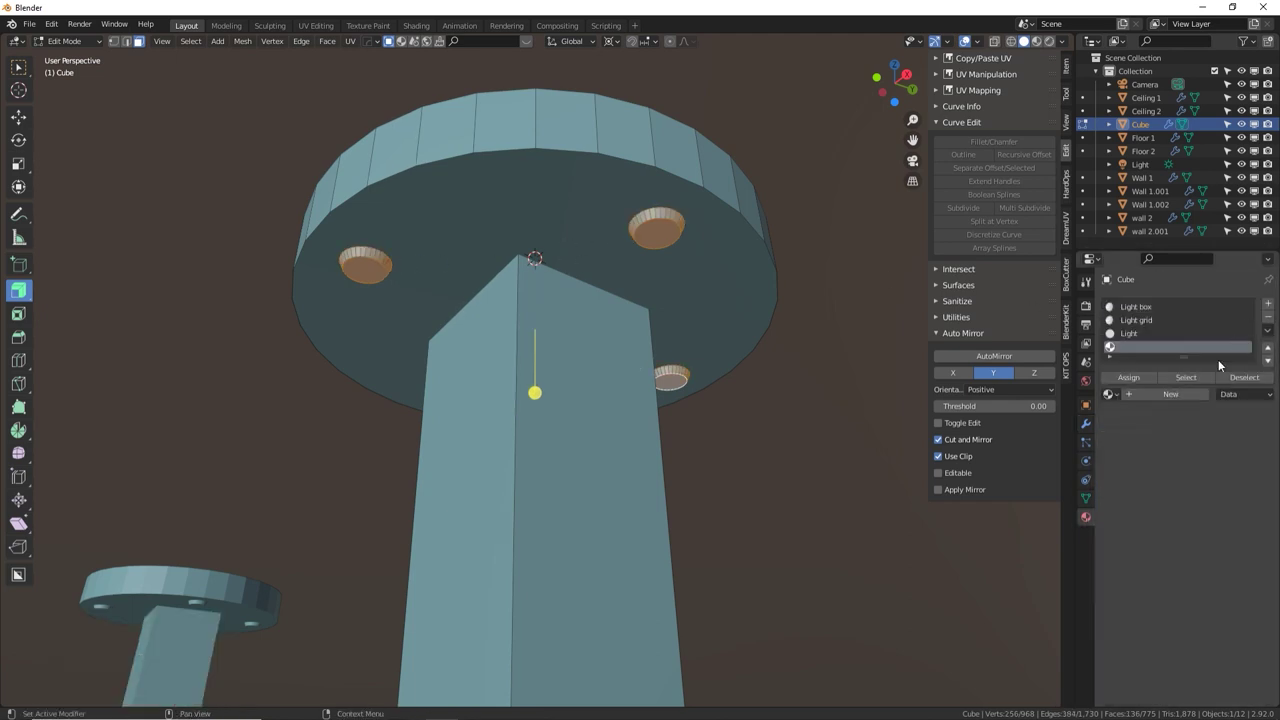
{"action": "left_click", "coordinate": [1154, 394]}
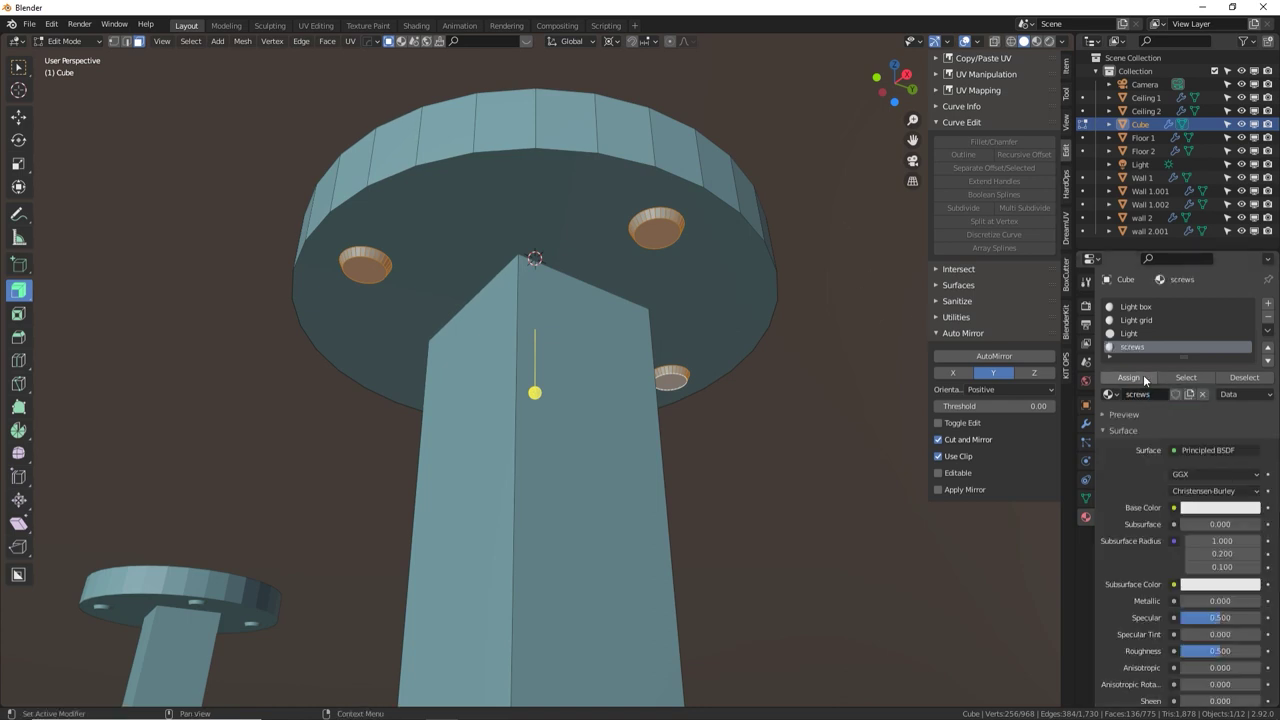
{"action": "left_click", "coordinate": [1128, 378]}
{"action": "key", "text": "Tab"}
Circle-select all vertices of the ceiling mount, its bolts and the upper rod end, using X-ray to reach hidden ones
{"action": "scroll", "coordinate": [738, 436], "scroll_direction": "down", "scroll_amount": 10}
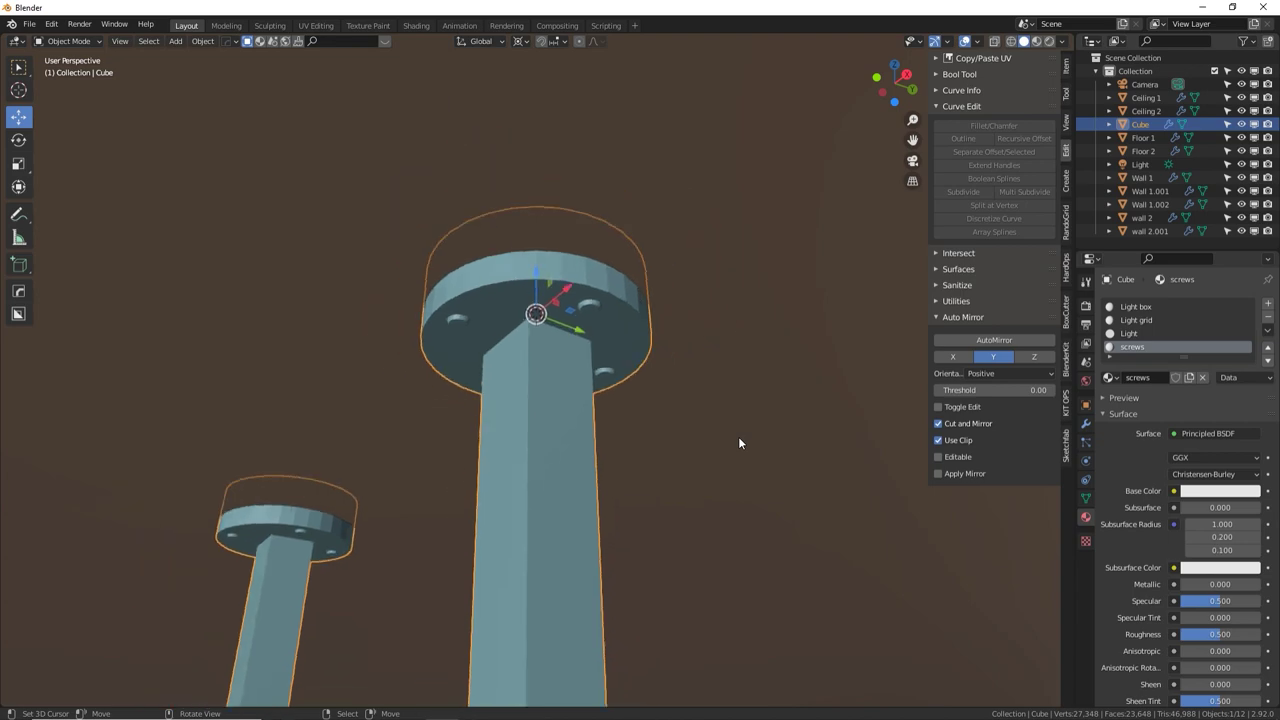
{"action": "middle_click_drag", "start_coordinate": [738, 436], "coordinate": [670, 462]}
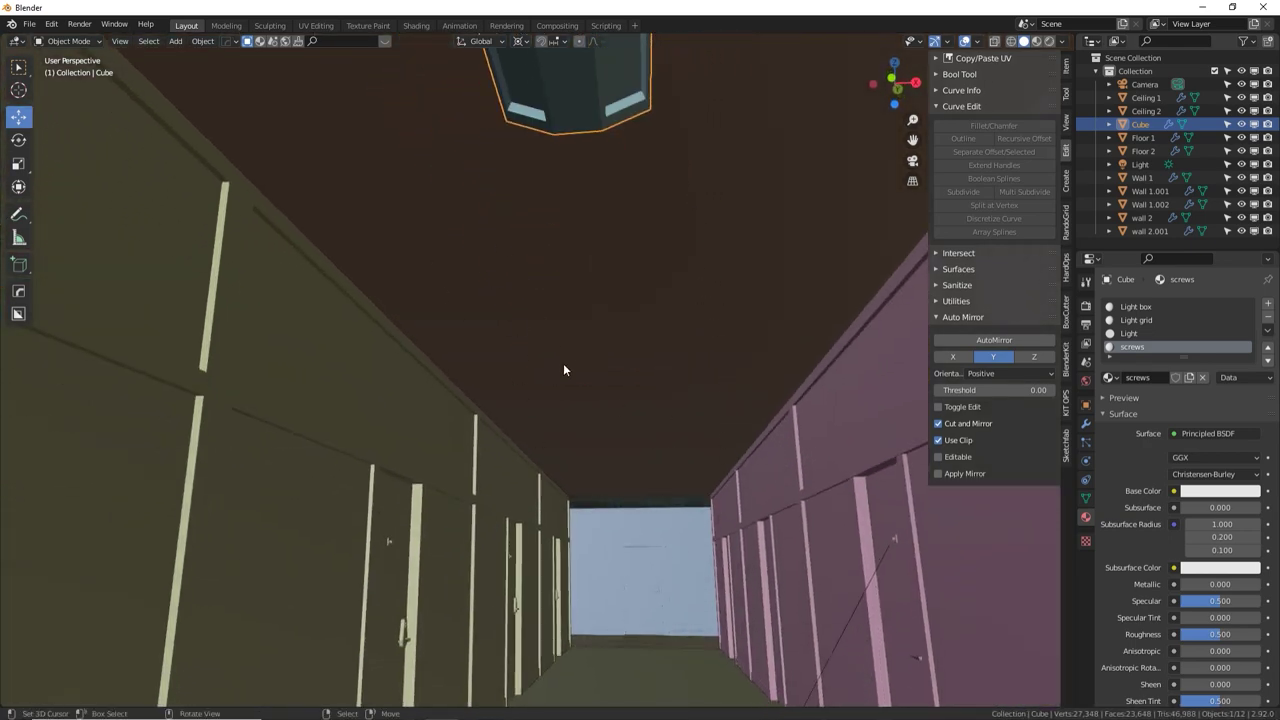
{"action": "middle_click_drag", "start_coordinate": [607, 470], "coordinate": [587, 400]}
{"action": "scroll", "coordinate": [602, 415], "scroll_direction": "down", "scroll_amount": 9}
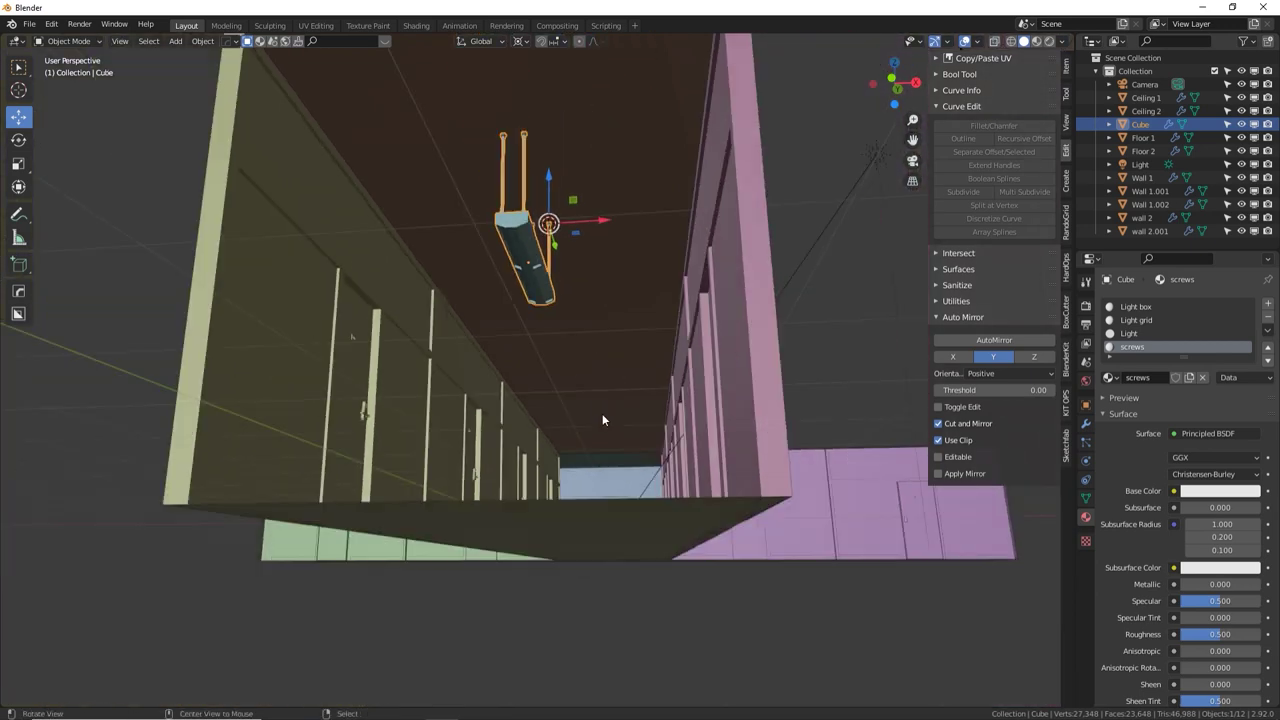
{"action": "middle_click_drag", "start_coordinate": [602, 420], "coordinate": [535, 376]}
{"action": "scroll", "coordinate": [535, 380], "scroll_direction": "up", "scroll_amount": 1}
{"action": "middle_click_drag", "start_coordinate": [483, 281], "coordinate": [468, 304], "text": "shift"}
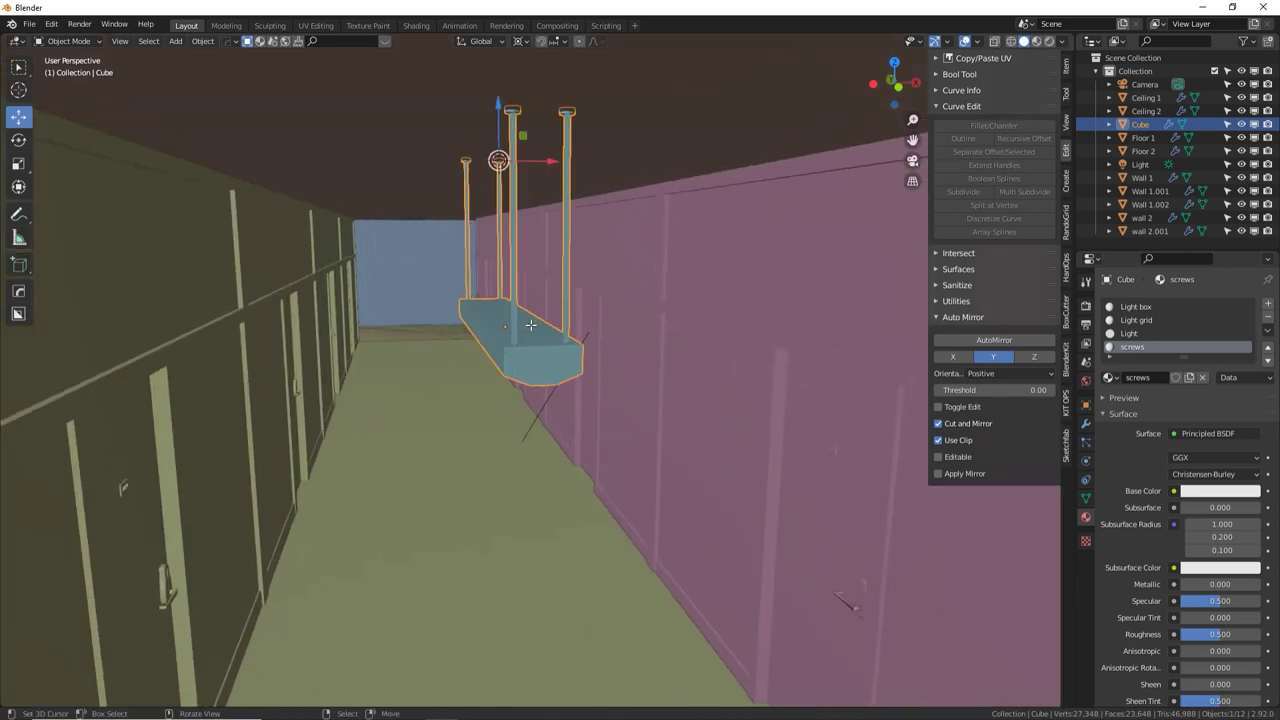
{"action": "key", "text": "Tab"}
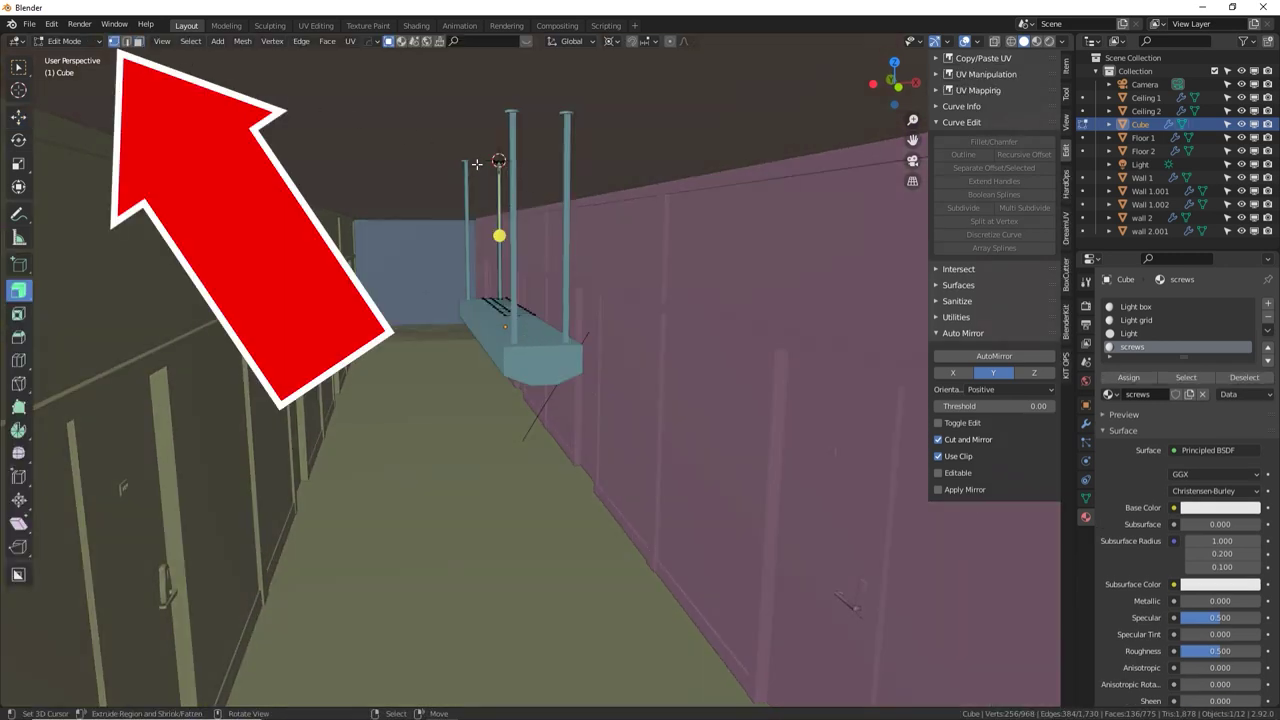
{"action": "key", "text": "c"}
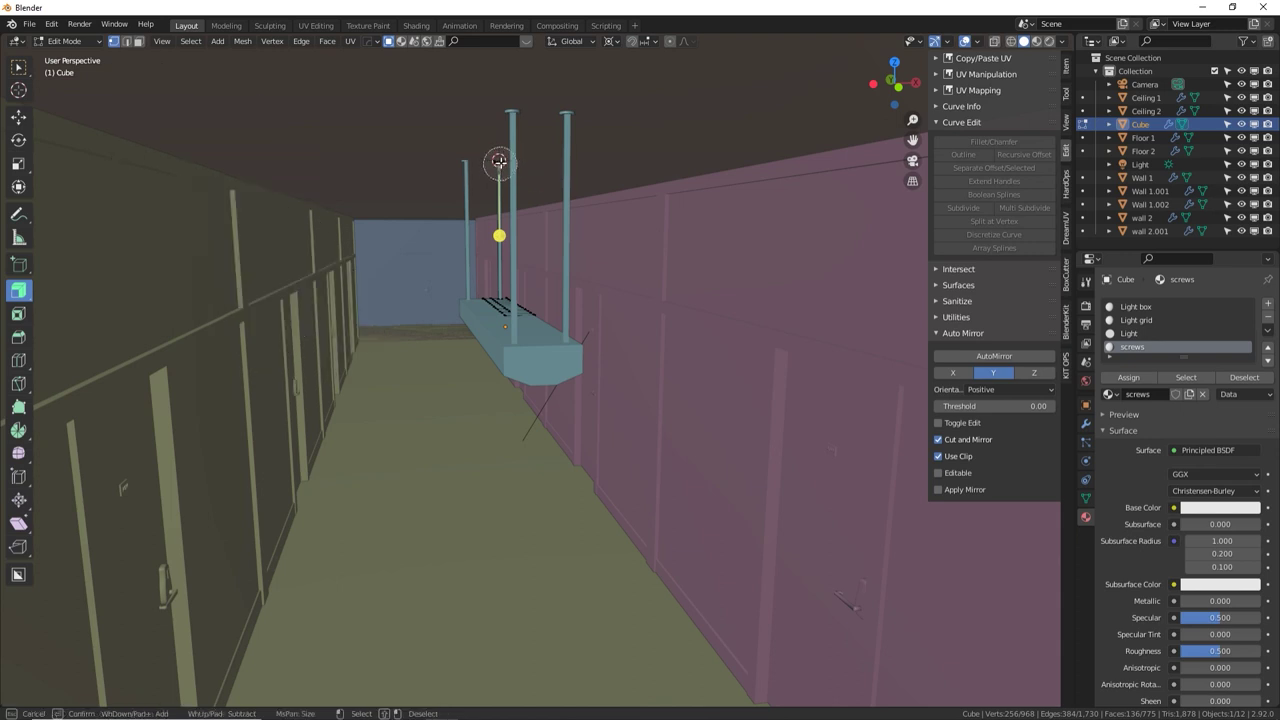
{"action": "key", "text": "Escape"}
{"action": "middle_click_drag", "start_coordinate": [499, 160], "coordinate": [512, 156]}
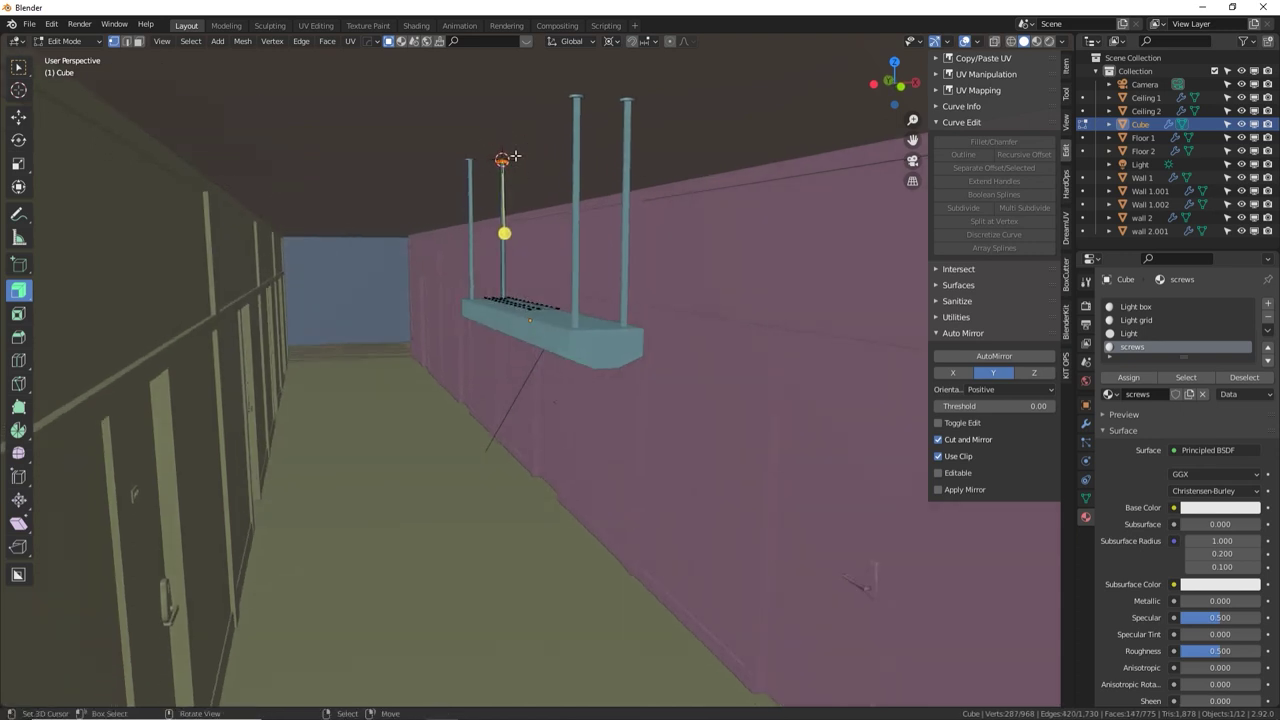
{"action": "mouse_move", "coordinate": [552, 326]}
{"action": "middle_mouse_down"}
{"action": "mouse_move", "coordinate": [543, 346]}
{"action": "mouse_move", "coordinate": [517, 334]}
{"action": "mouse_move", "coordinate": [501, 301]}
{"action": "mouse_move", "coordinate": [543, 277]}
{"action": "mouse_move", "coordinate": [512, 165]}
{"action": "middle_mouse_up"}
{"action": "key", "text": "c"}
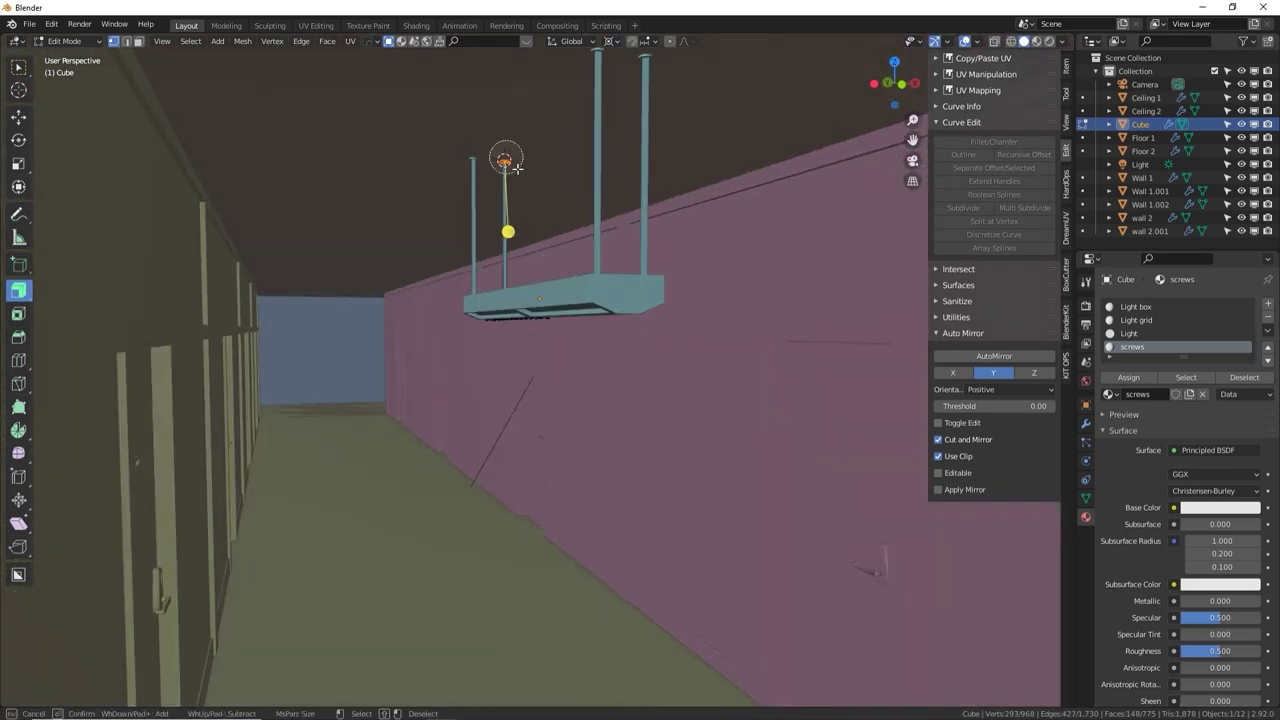
{"action": "key", "text": "alt+z"}
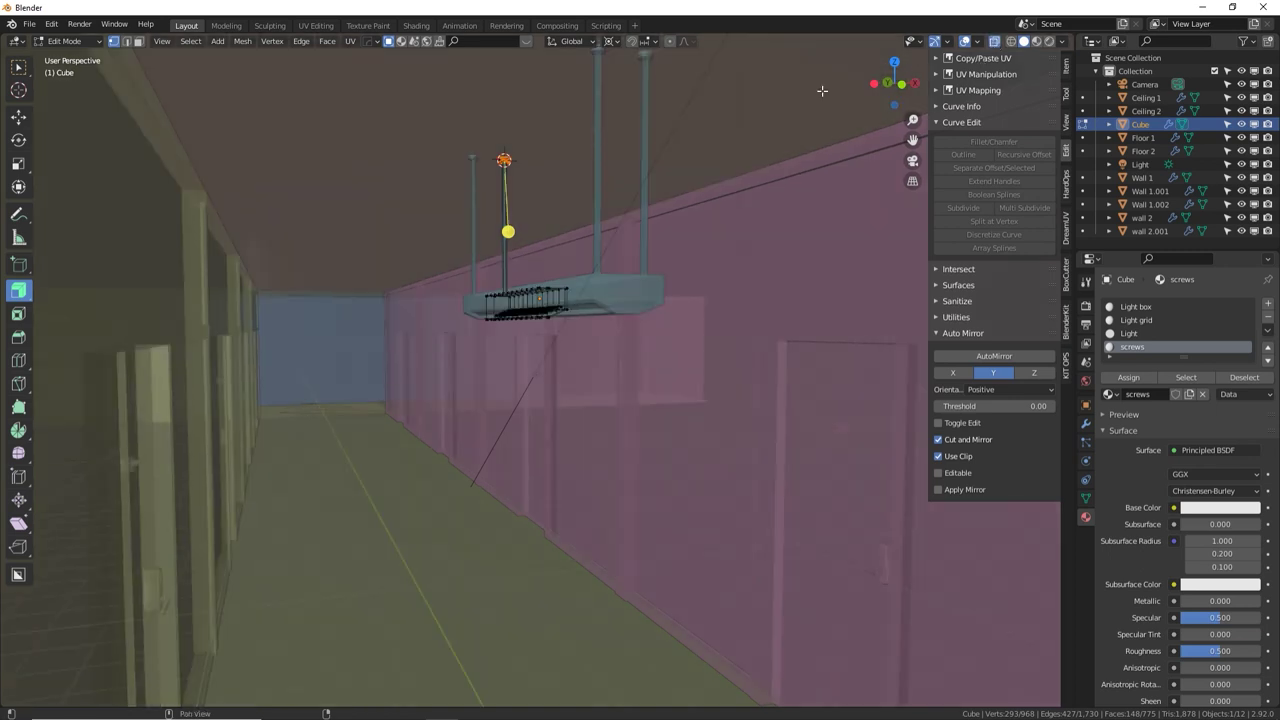
{"action": "right_click", "coordinate": [514, 164]}
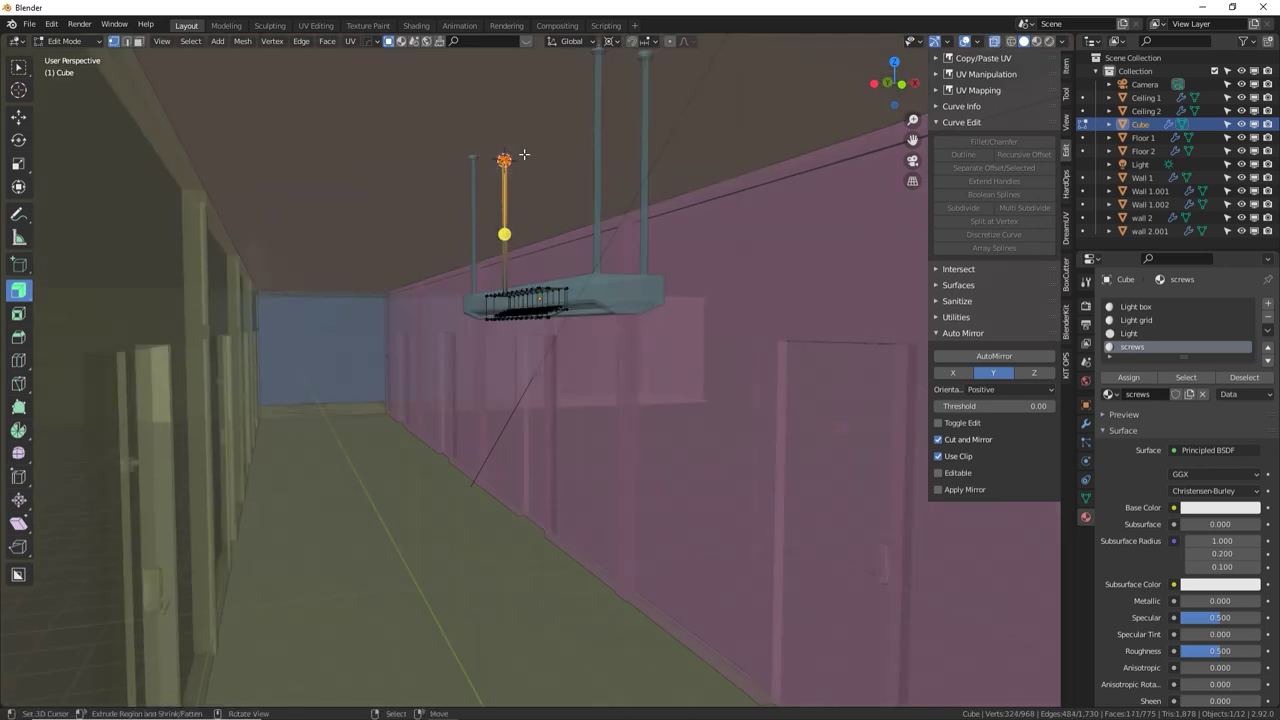
Shorten the support rods by lowering the selected mount and rod end about 0.53 m along Z
{"action": "key", "text": "g"}
{"action": "key", "text": "z"}
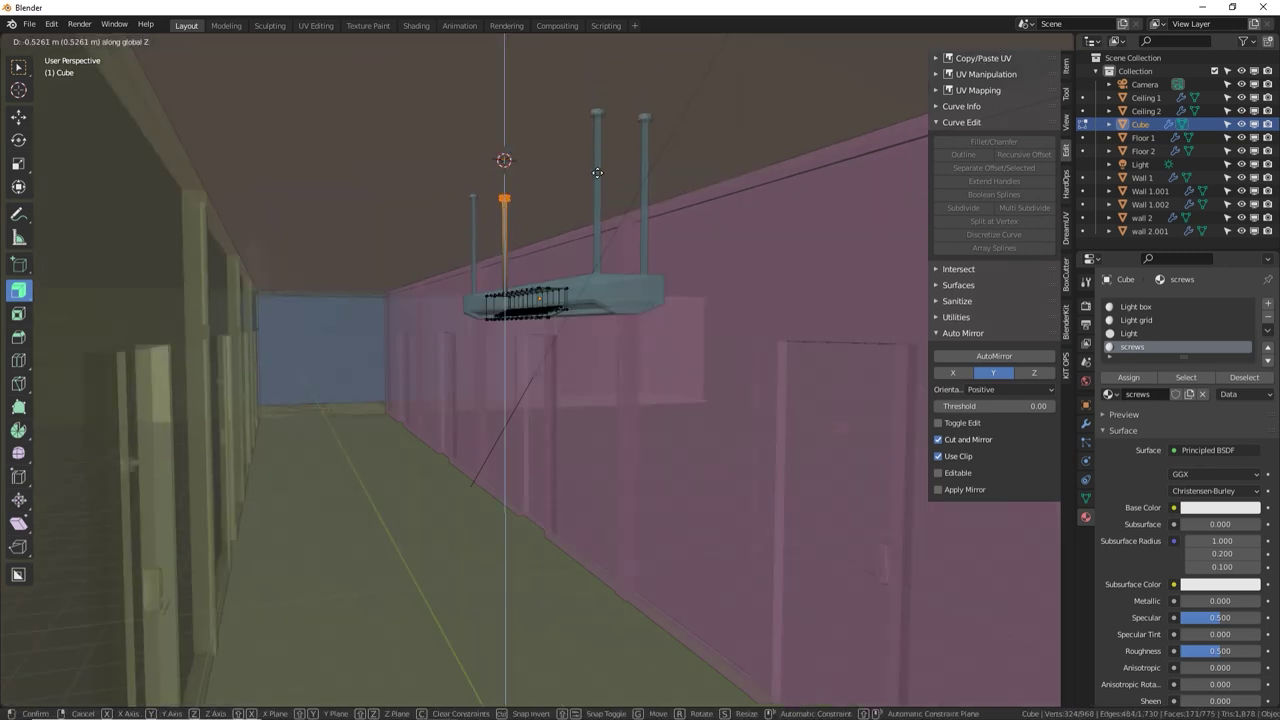
{"action": "left_click", "coordinate": [596, 177]}
{"action": "key", "text": "Tab"}
{"action": "middle_click_drag", "start_coordinate": [610, 297], "coordinate": [617, 338]}
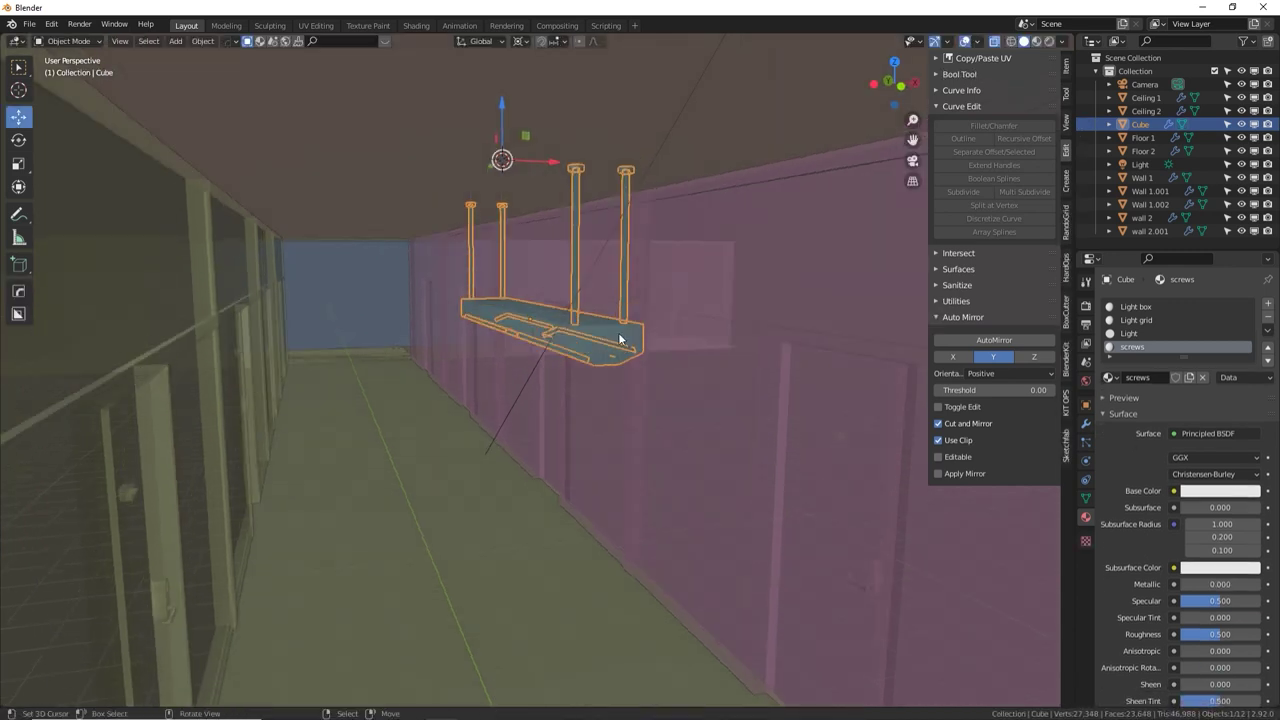
{"action": "key", "text": "g"}
{"action": "key", "text": "z"}
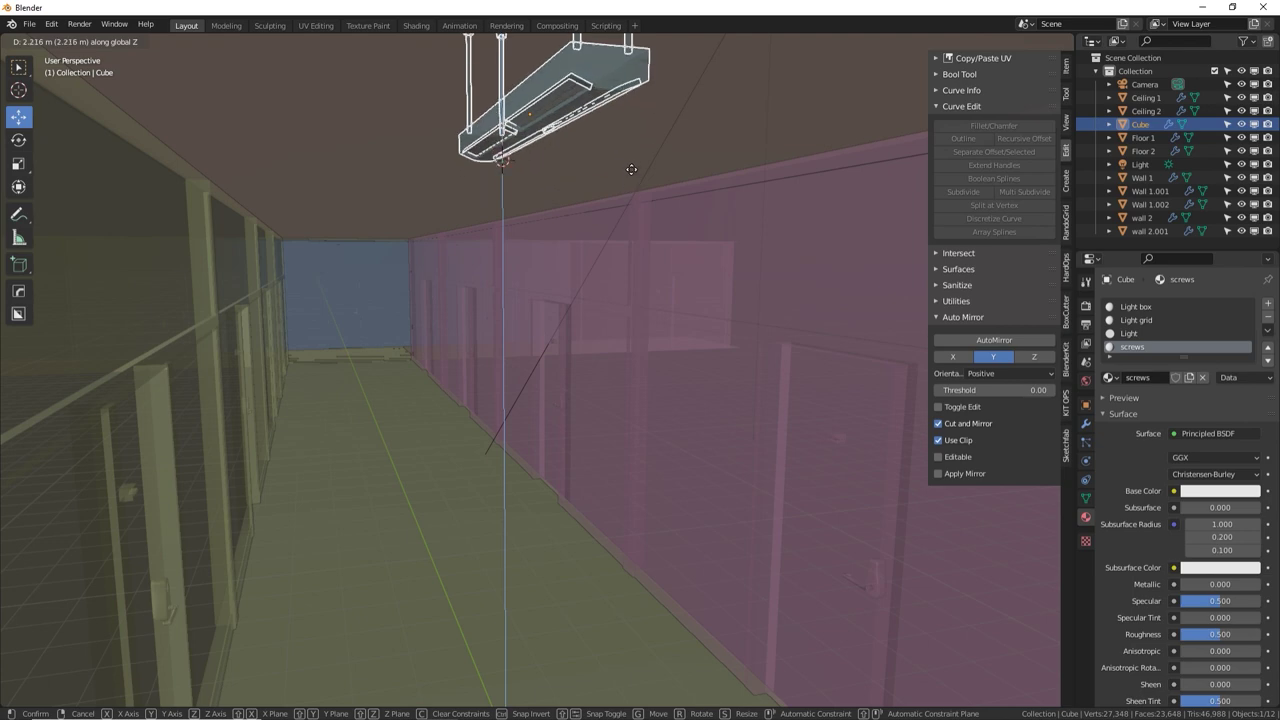
{"action": "right_click", "coordinate": [630, 182]}
Turn off X-ray and raise the whole light fixture about 0.6 m along Z to meet the ceiling
{"action": "middle_click_drag", "start_coordinate": [616, 255], "coordinate": [657, 316]}
{"action": "left_click", "coordinate": [996, 46]}
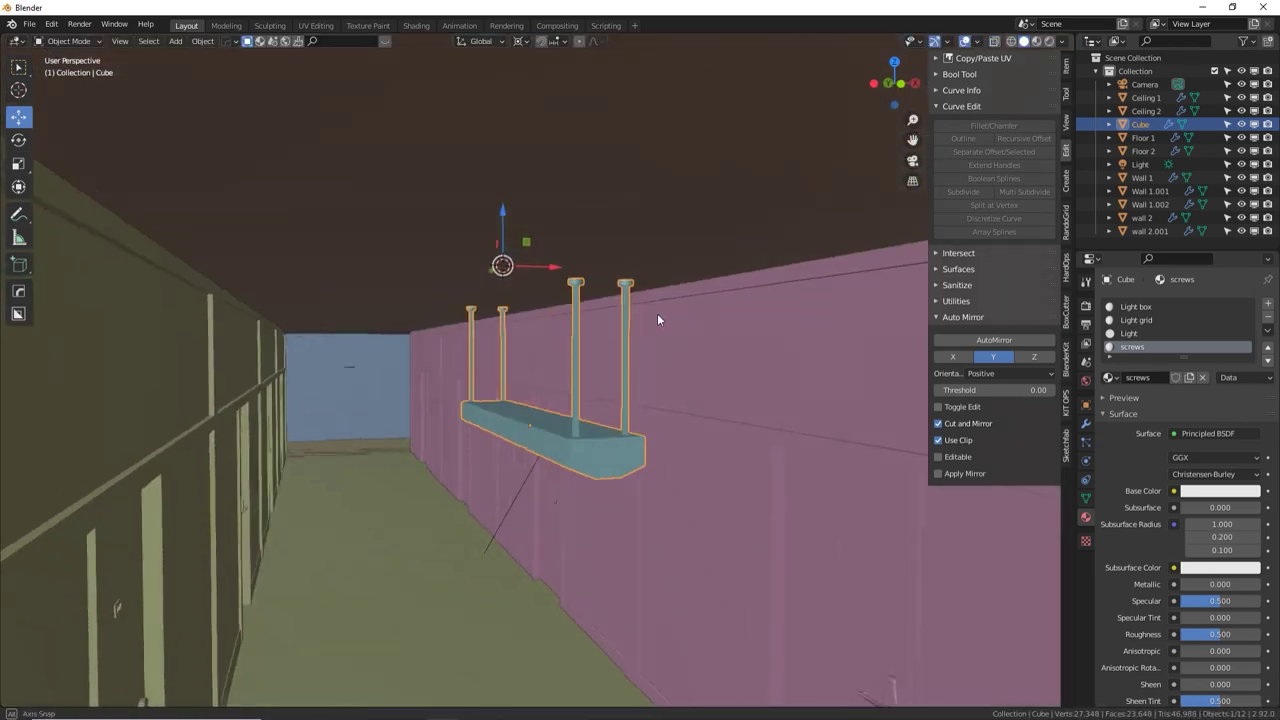
{"action": "key", "text": "g"}
{"action": "key", "text": "z"}
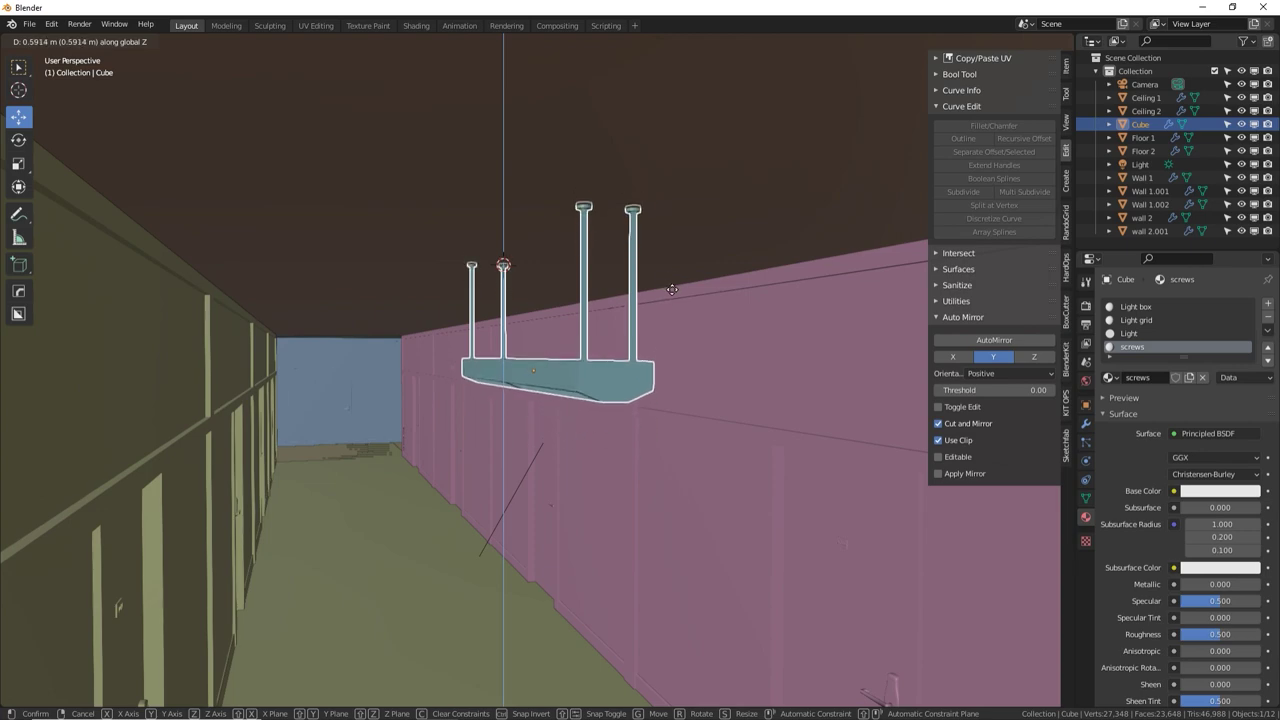
{"action": "left_click", "coordinate": [670, 284]}
Add an Array modifier to the light fixture with relative offset factors of 0 in X and 2 in Y
{"action": "middle_click_drag", "start_coordinate": [650, 307], "coordinate": [462, 388]}
{"action": "left_click", "coordinate": [1086, 424]}
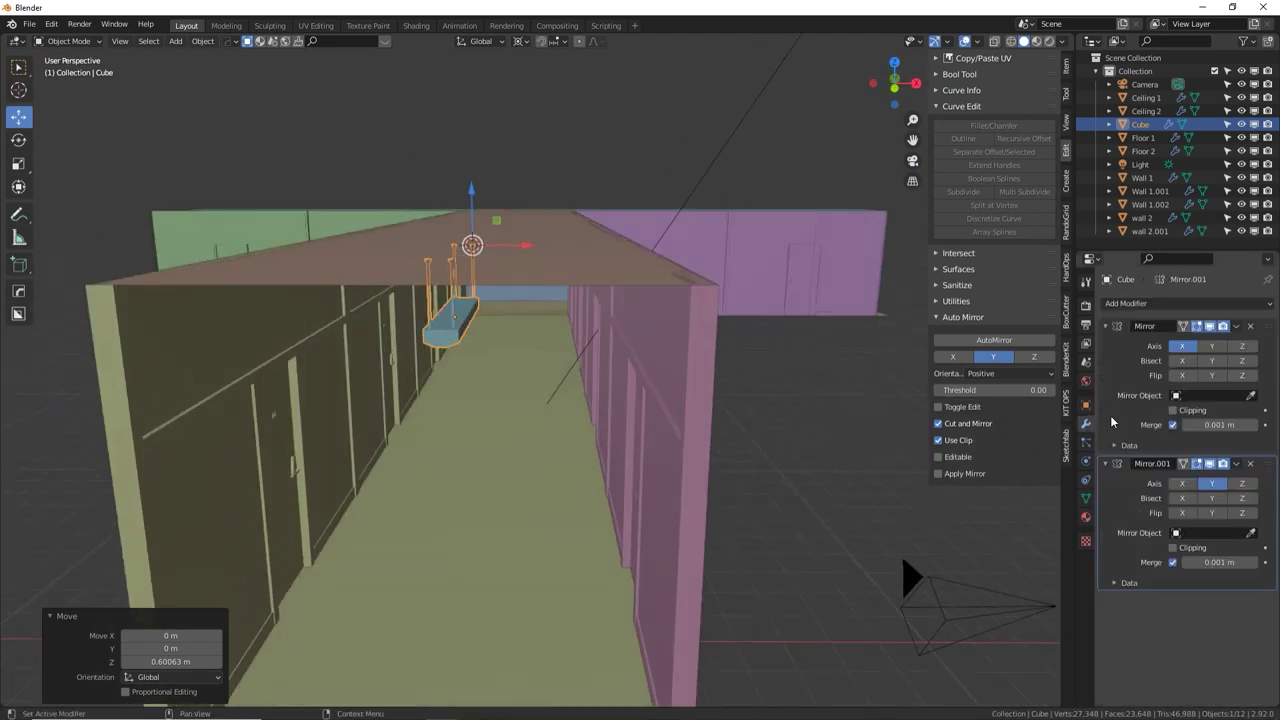
{"action": "left_click", "coordinate": [1160, 303]}
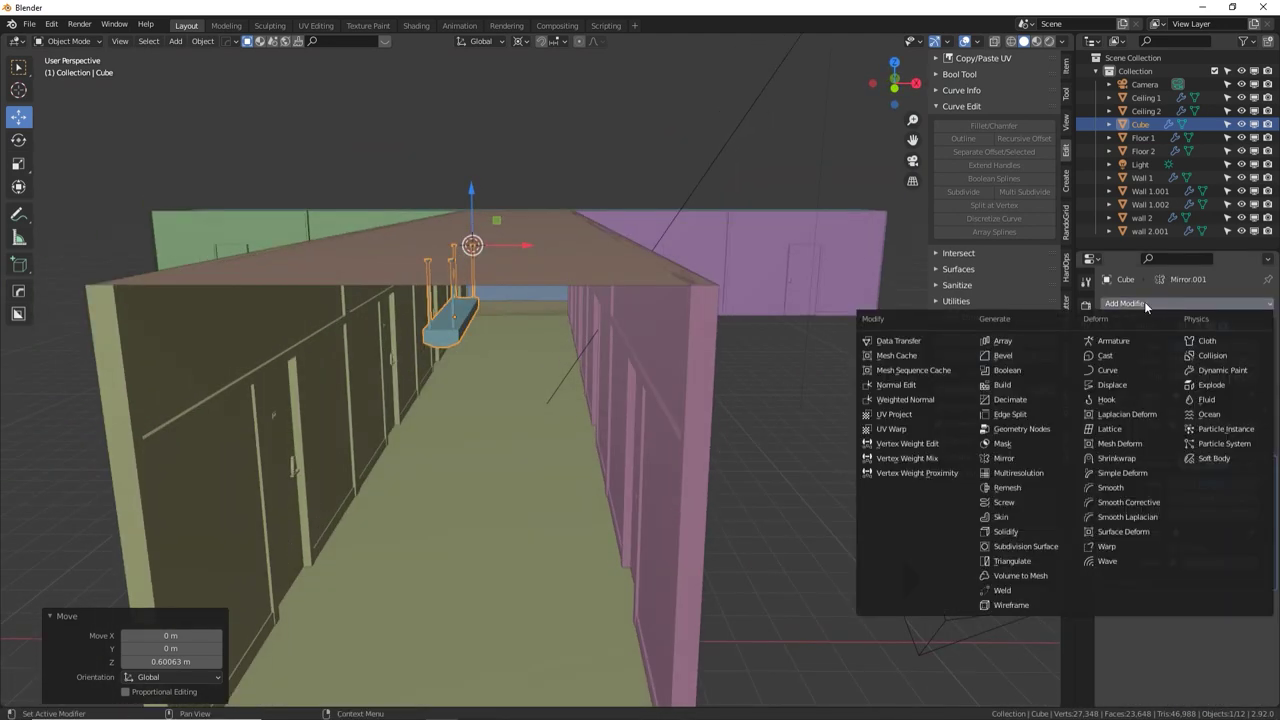
{"action": "left_click", "coordinate": [1016, 341]}
{"action": "middle_click_drag", "start_coordinate": [886, 370], "coordinate": [972, 372]}
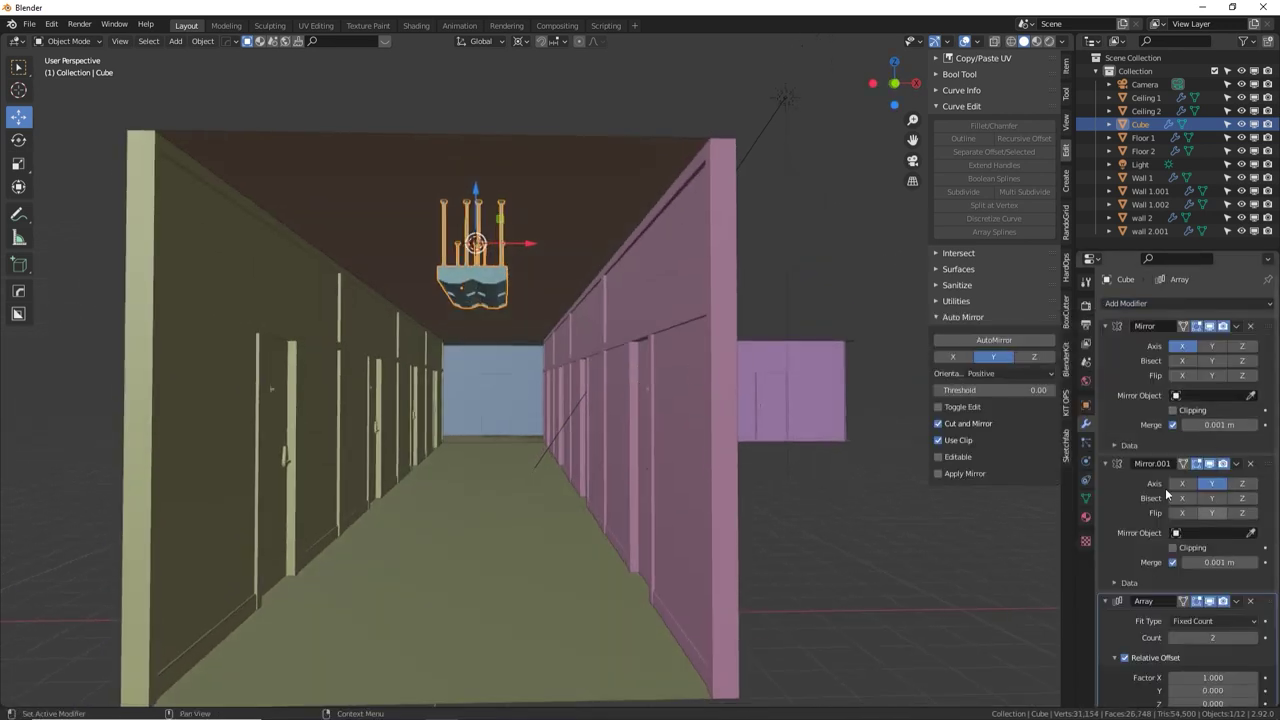
{"action": "left_click", "coordinate": [1106, 326]}
{"action": "left_click", "coordinate": [1106, 345]}
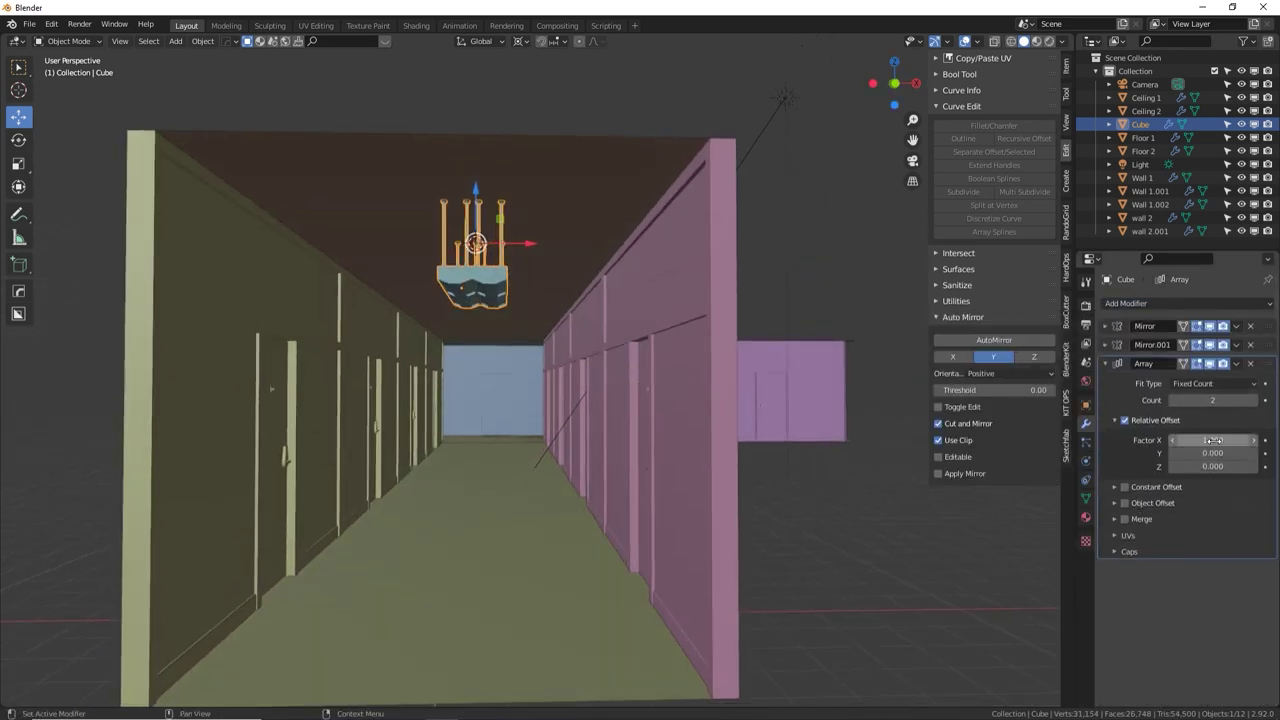
{"action": "key", "text": "Tab"}
{"action": "type", "text": "2"}
{"action": "key", "text": "Return"}
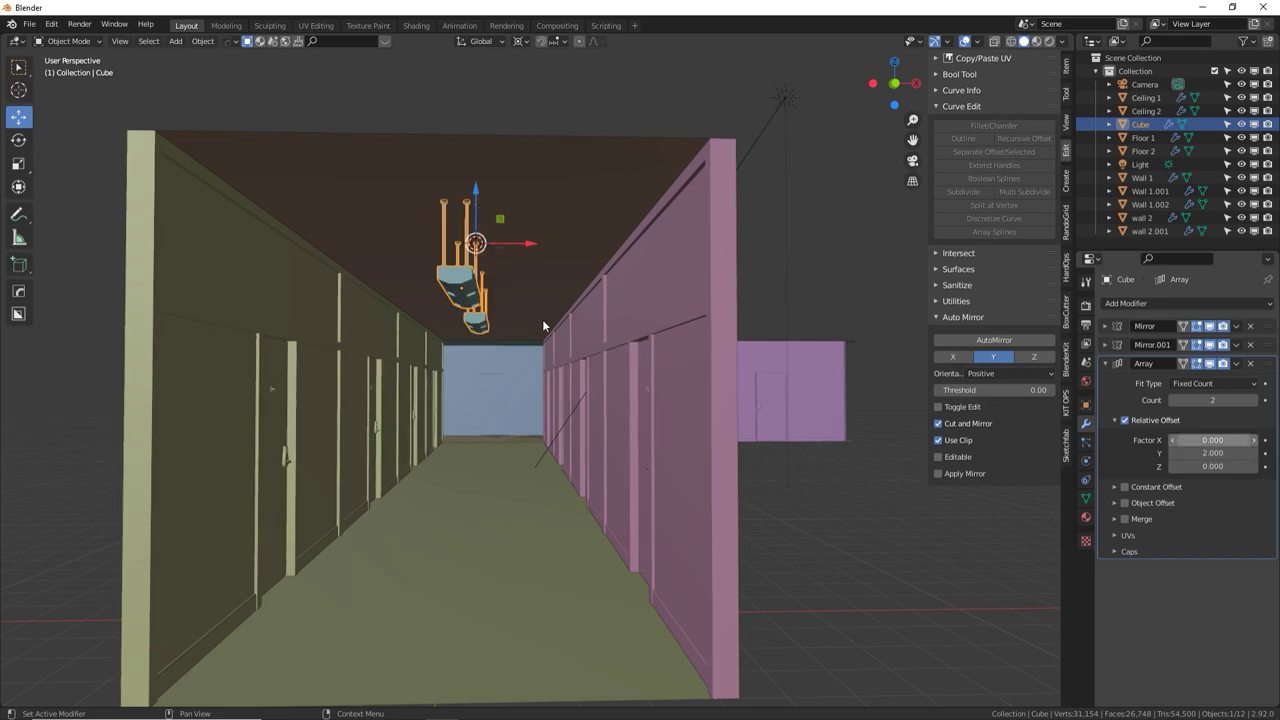
Set the light array's count to 3 and its relative Y offset factor to 3
{"action": "middle_click_drag", "start_coordinate": [543, 323], "coordinate": [700, 375]}
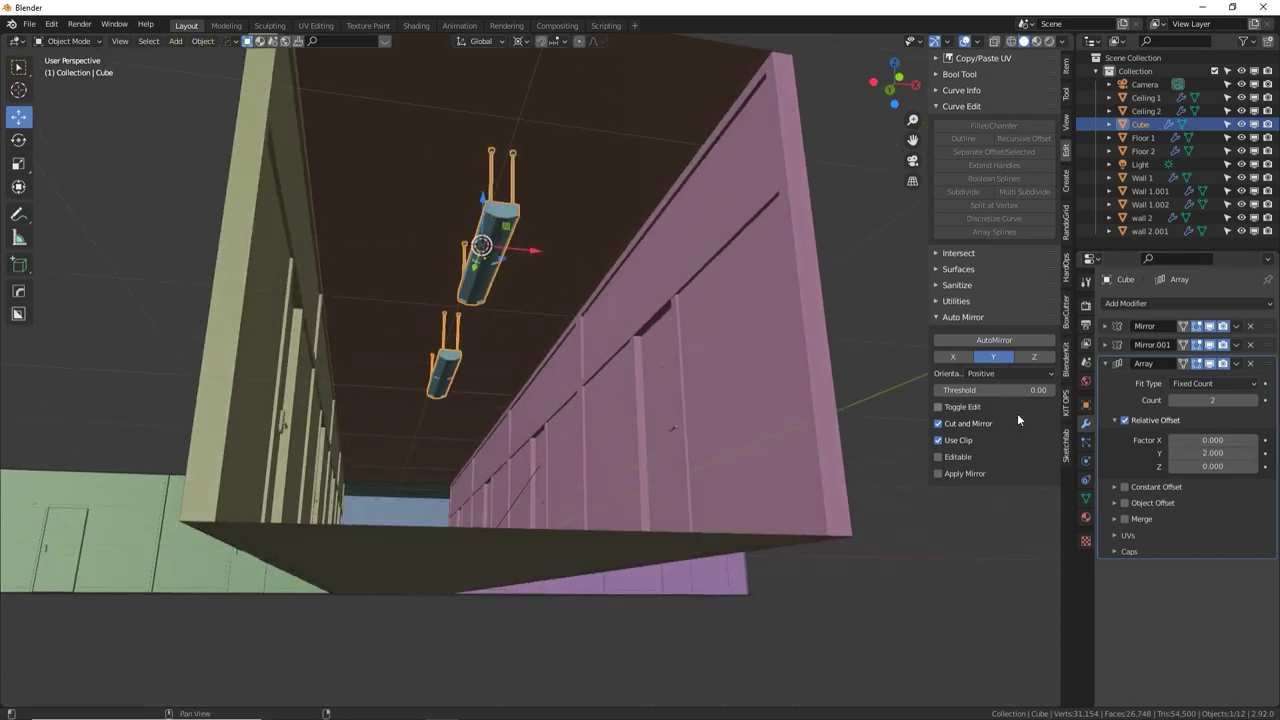
{"action": "left_click", "coordinate": [1255, 400]}
{"action": "double_click", "coordinate": [1205, 453]}
{"action": "type", "text": "3"}
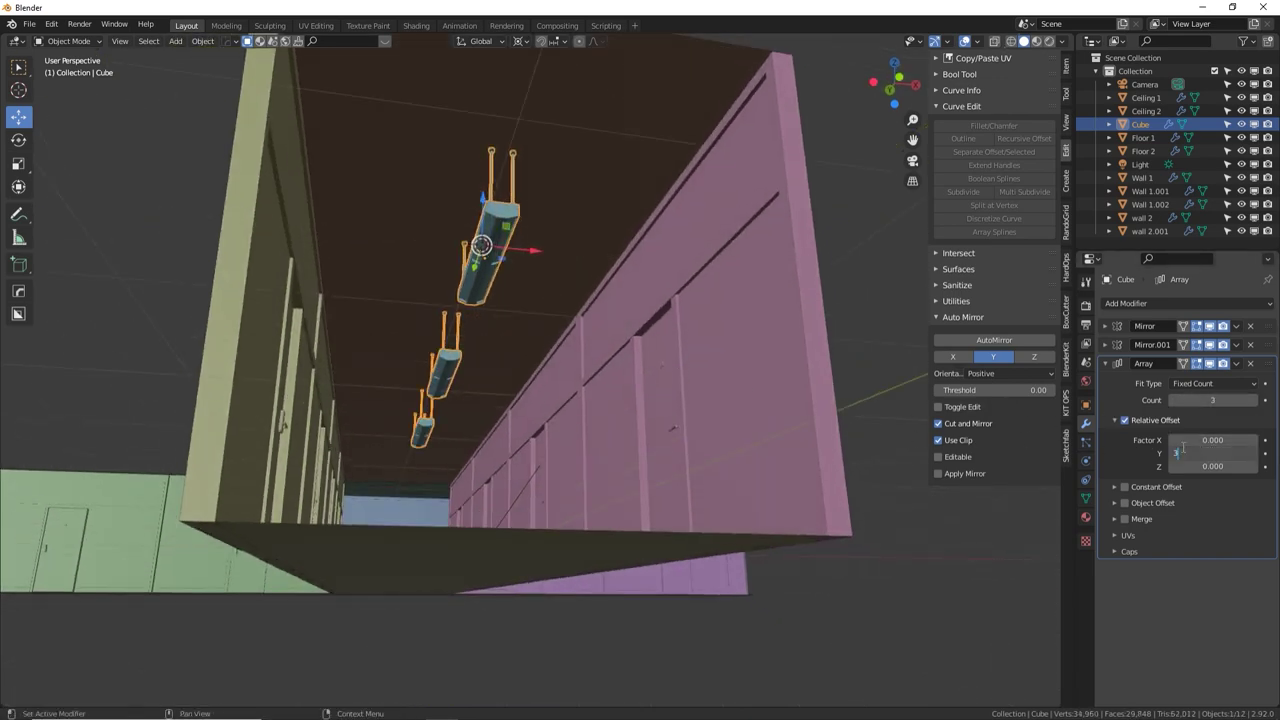
{"action": "key", "text": "Return"}
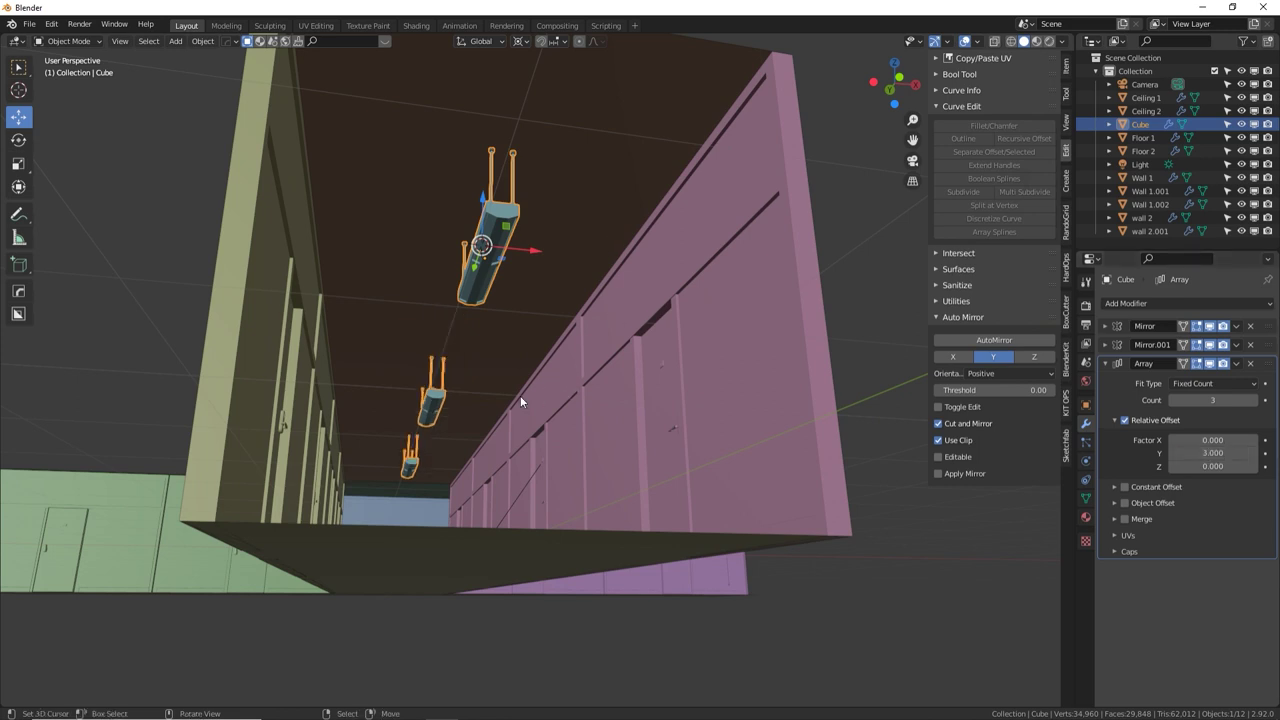
Increase the light array's count to 4 and move the lights about -2.2 m along Y to space them within the main hallway
{"action": "key", "text": "KP_7"}
{"action": "scroll", "coordinate": [520, 400], "scroll_direction": "down", "scroll_amount": 7}
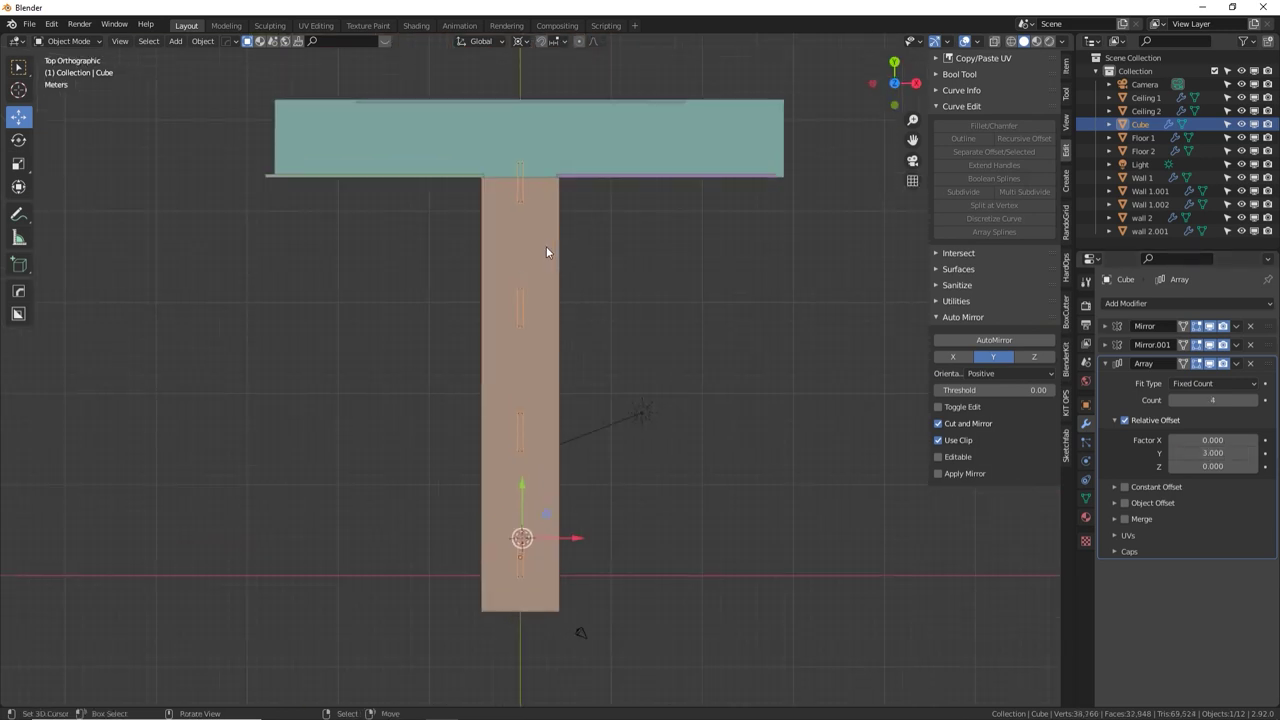
{"action": "key", "text": "g"}
{"action": "key", "text": "y"}
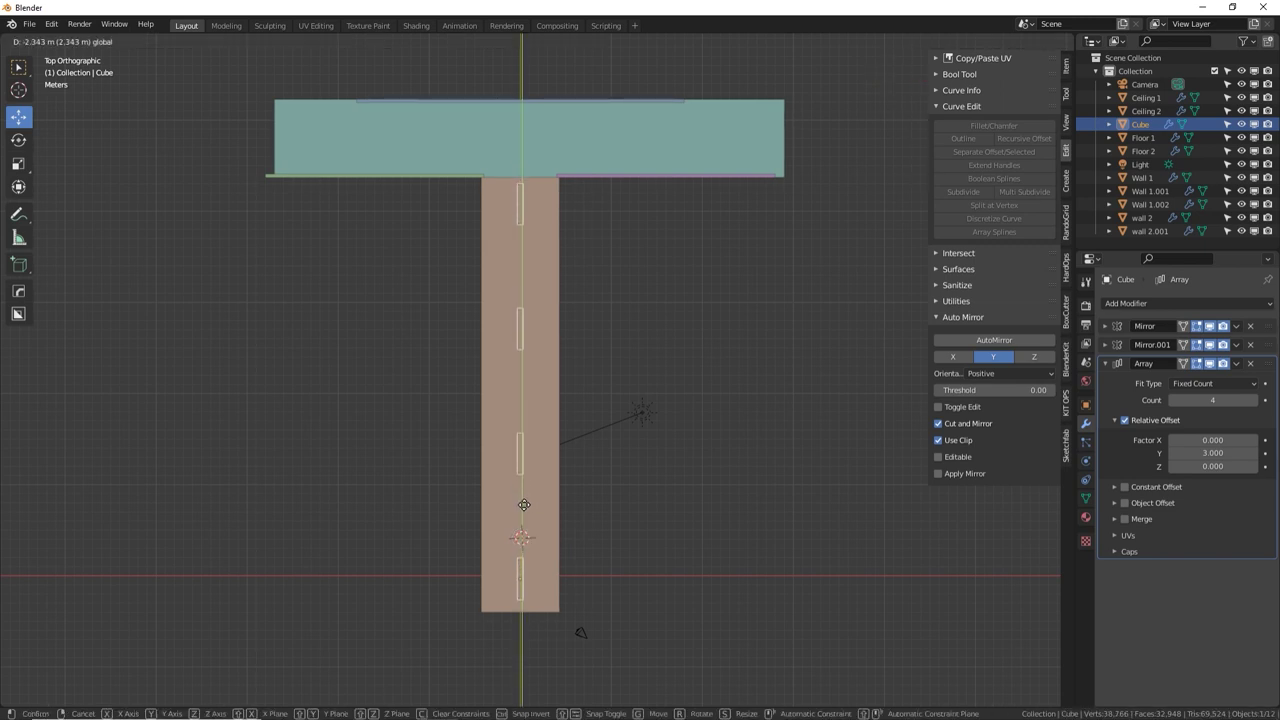
{"action": "left_click", "coordinate": [524, 505]}
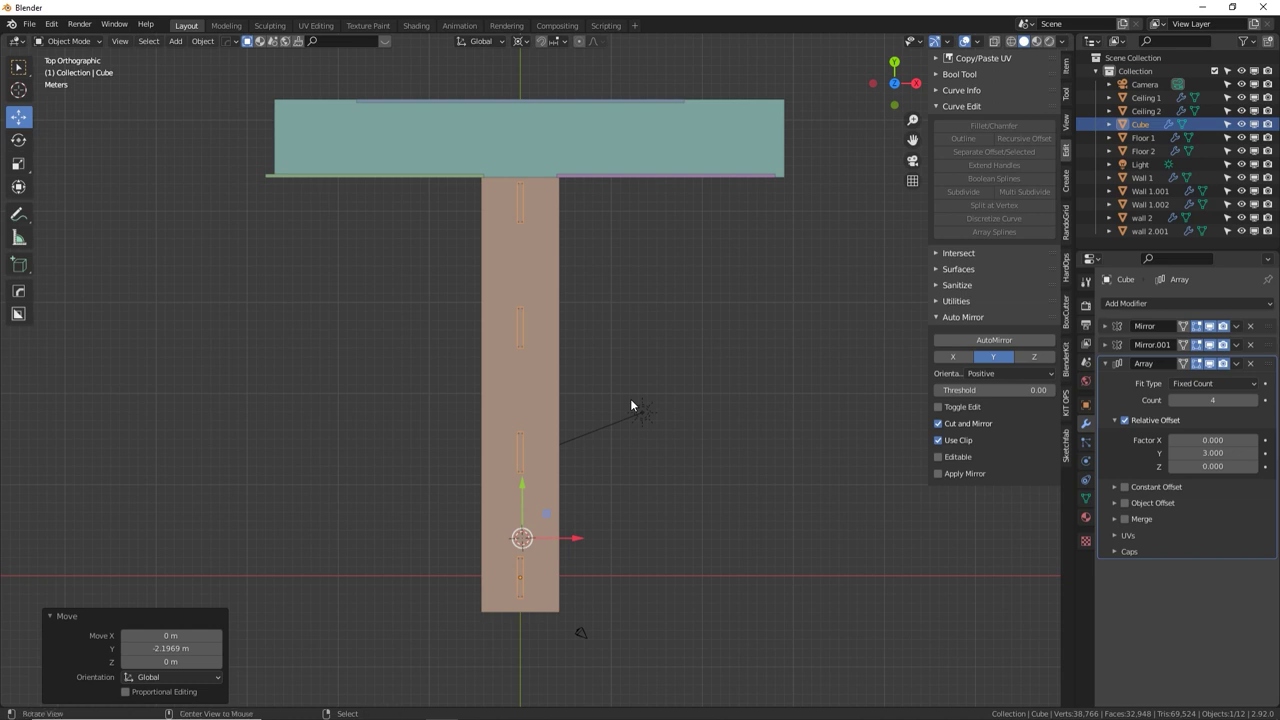
Make a linked duplicate of the light array in place and rotate it 90° in the top view
{"action": "key", "text": "alt+d"}
{"action": "key", "text": "Escape"}
{"action": "type", "text": "r"}
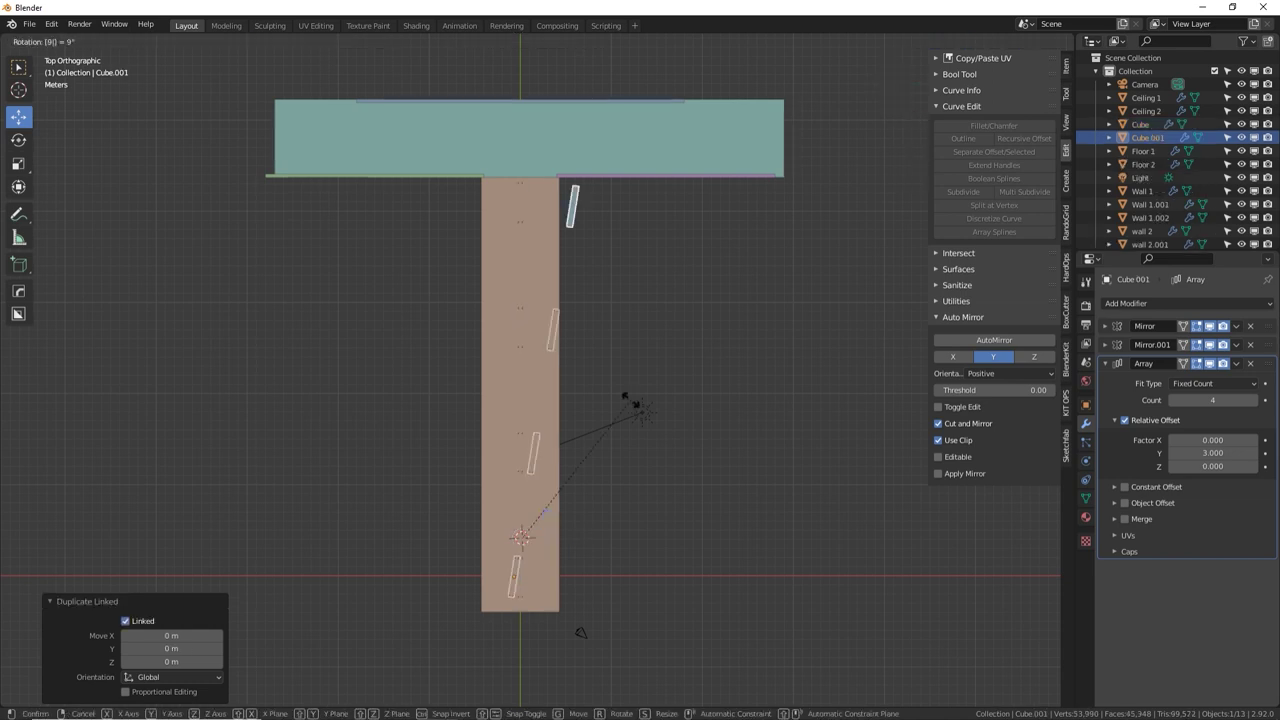
{"action": "type", "text": "90"}
{"action": "key", "text": "Return"}
Move the rotated light array about -23.46 m in X and 43.72 m in Y into the crossing corridor, with array count 5
{"action": "key", "text": "g"}
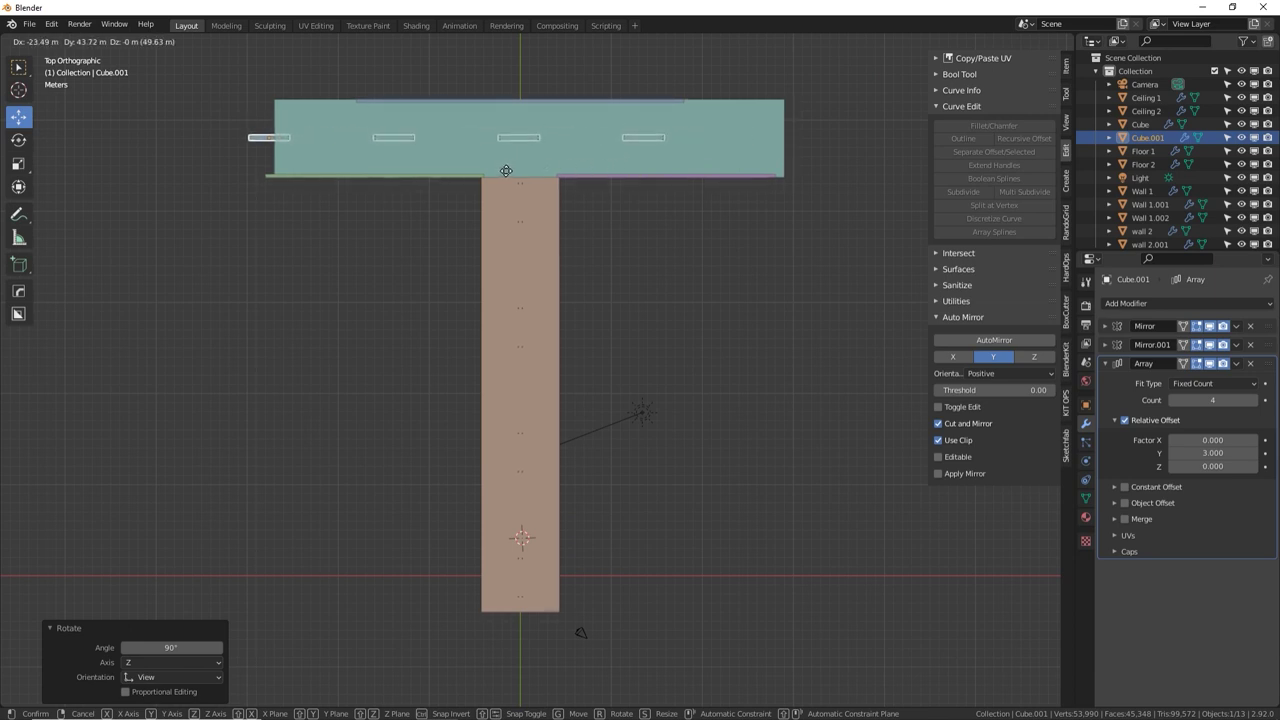
{"action": "left_click", "coordinate": [507, 175]}
{"action": "left_click", "coordinate": [1257, 400]}
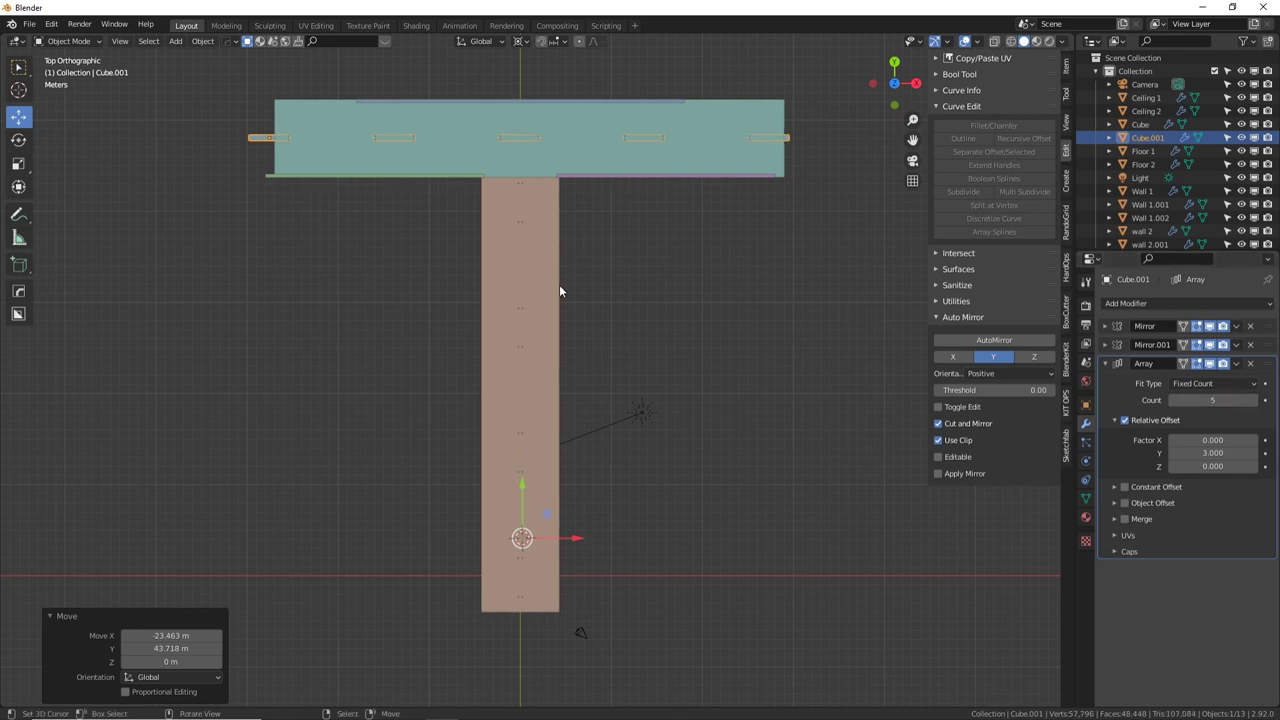
Add a cylinder just below the main hallway's ceiling, beside the row of lights, and scale it to about 0.318
{"action": "key", "text": "KP_1"}
{"action": "key", "text": "KP_5"}
{"action": "scroll", "coordinate": [559, 291], "scroll_direction": "up", "scroll_amount": 4}
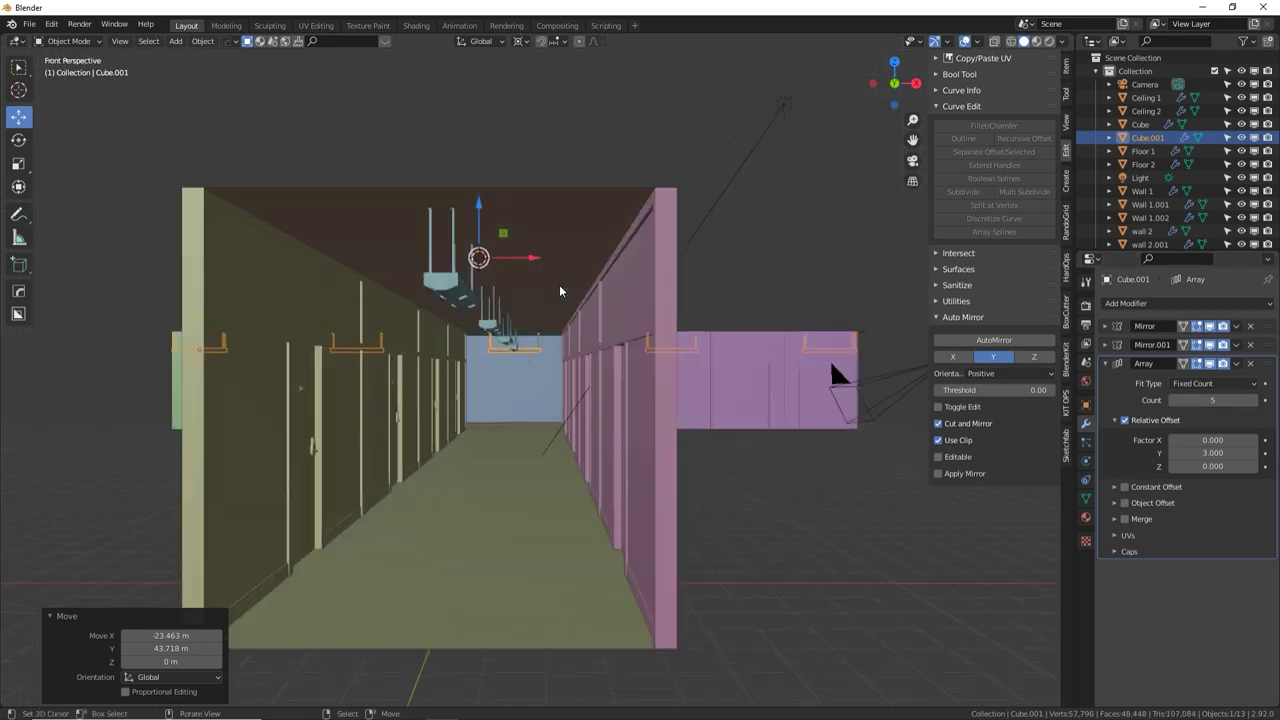
{"action": "scroll", "coordinate": [560, 291], "scroll_direction": "up", "scroll_amount": 6}
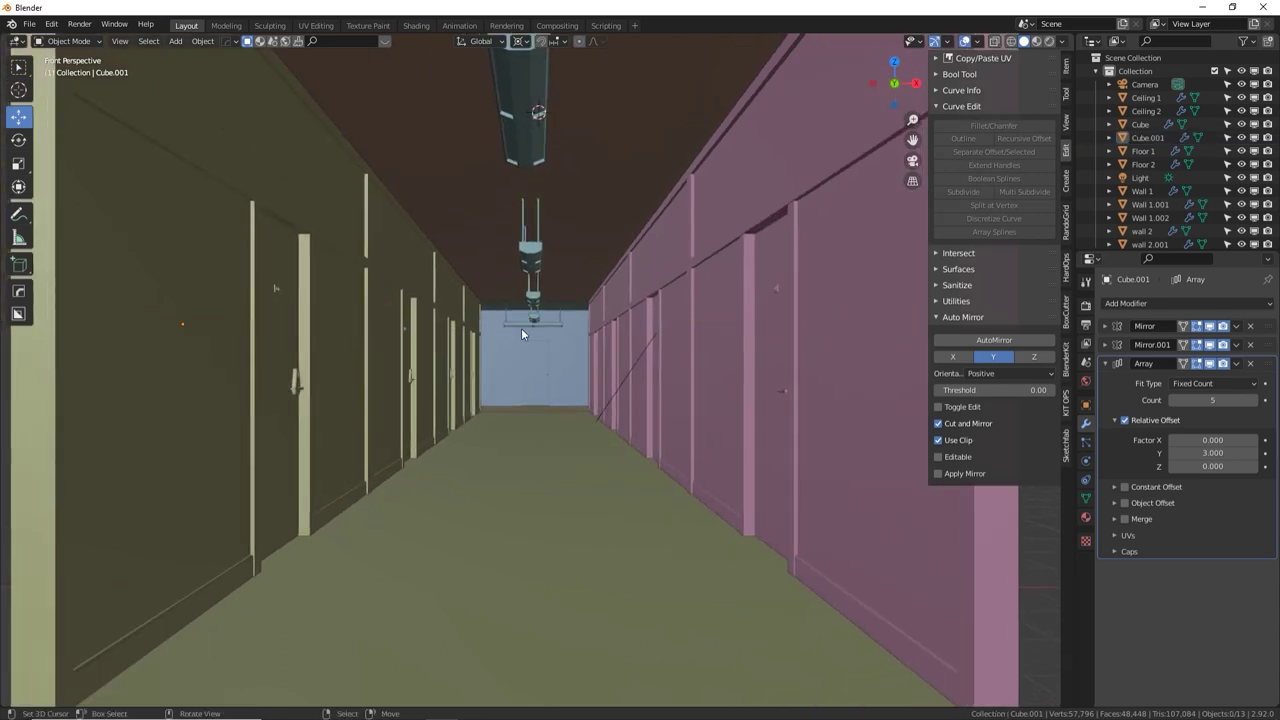
{"action": "middle_click_drag", "start_coordinate": [538, 335], "coordinate": [541, 335]}
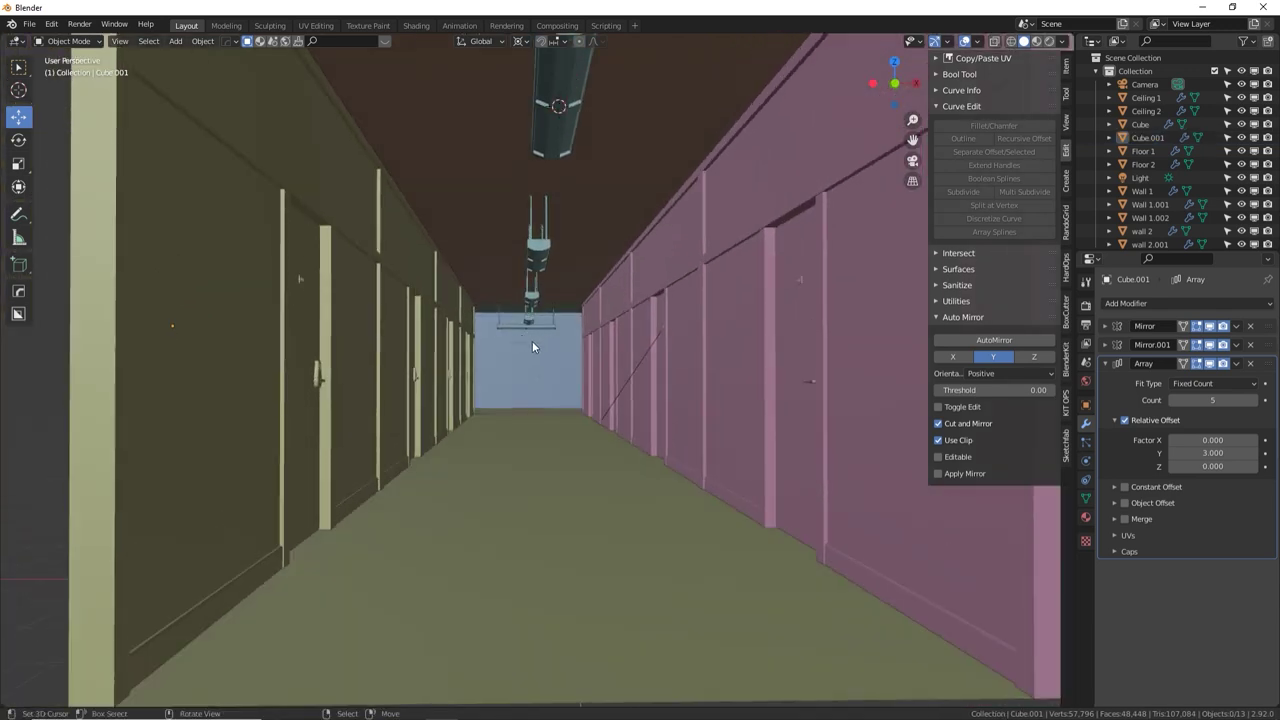
{"action": "left_click_drag", "start_coordinate": [460, 365], "coordinate": [464, 370], "text": "alt"}
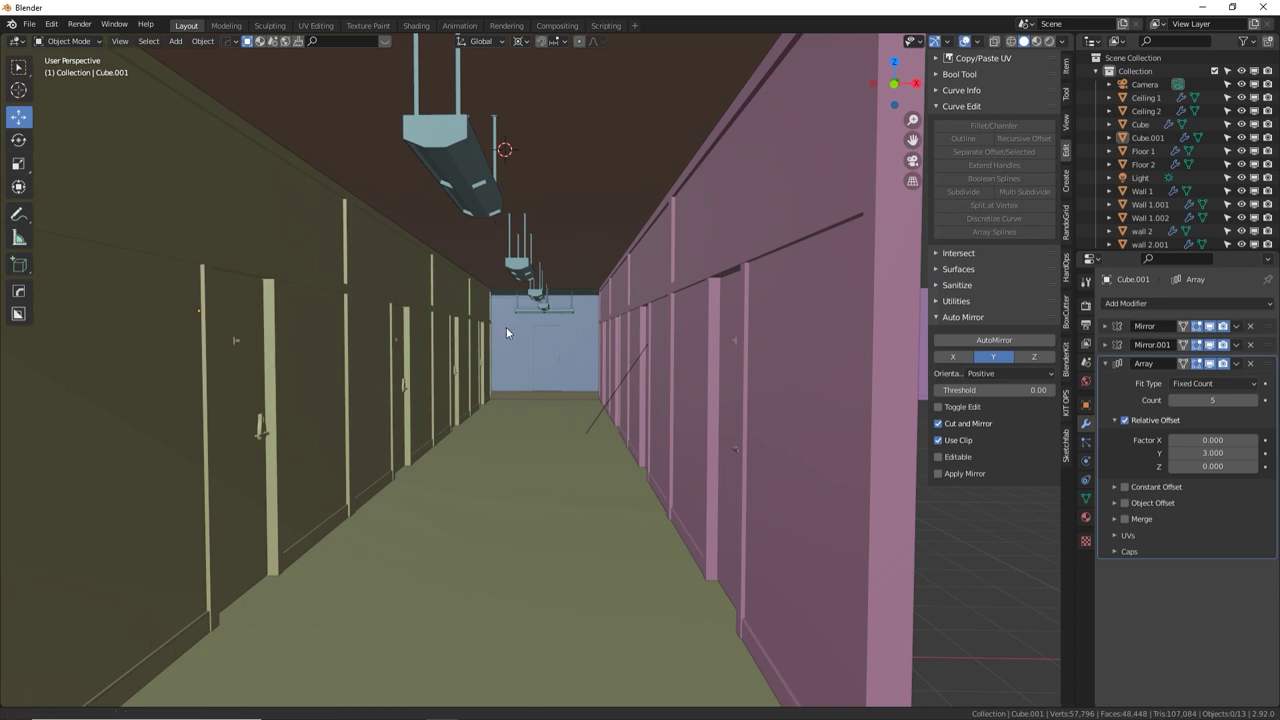
{"action": "middle_click_drag", "start_coordinate": [506, 327], "coordinate": [516, 293]}
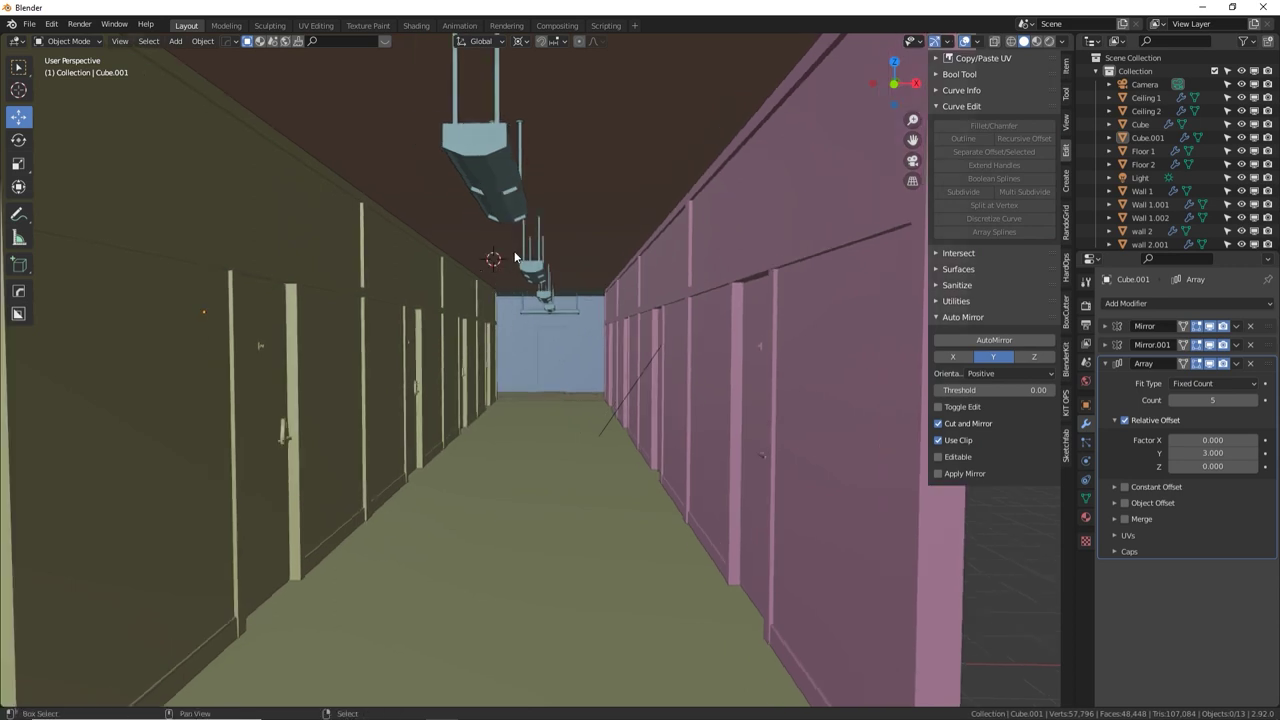
{"action": "key", "text": "shift+a"}
{"action": "mouse_move", "coordinate": [502, 252]}
{"action": "left_click", "coordinate": [558, 316]}
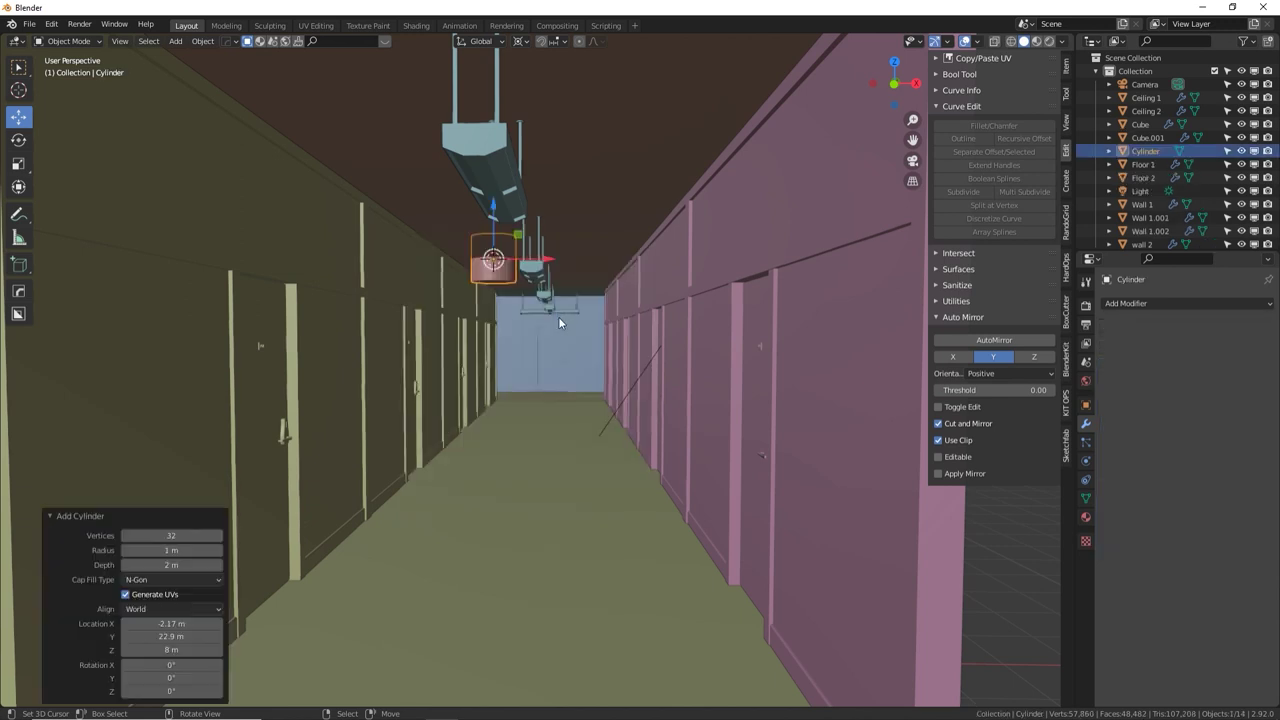
{"action": "key", "text": "s"}
{"action": "left_click", "coordinate": [545, 296]}
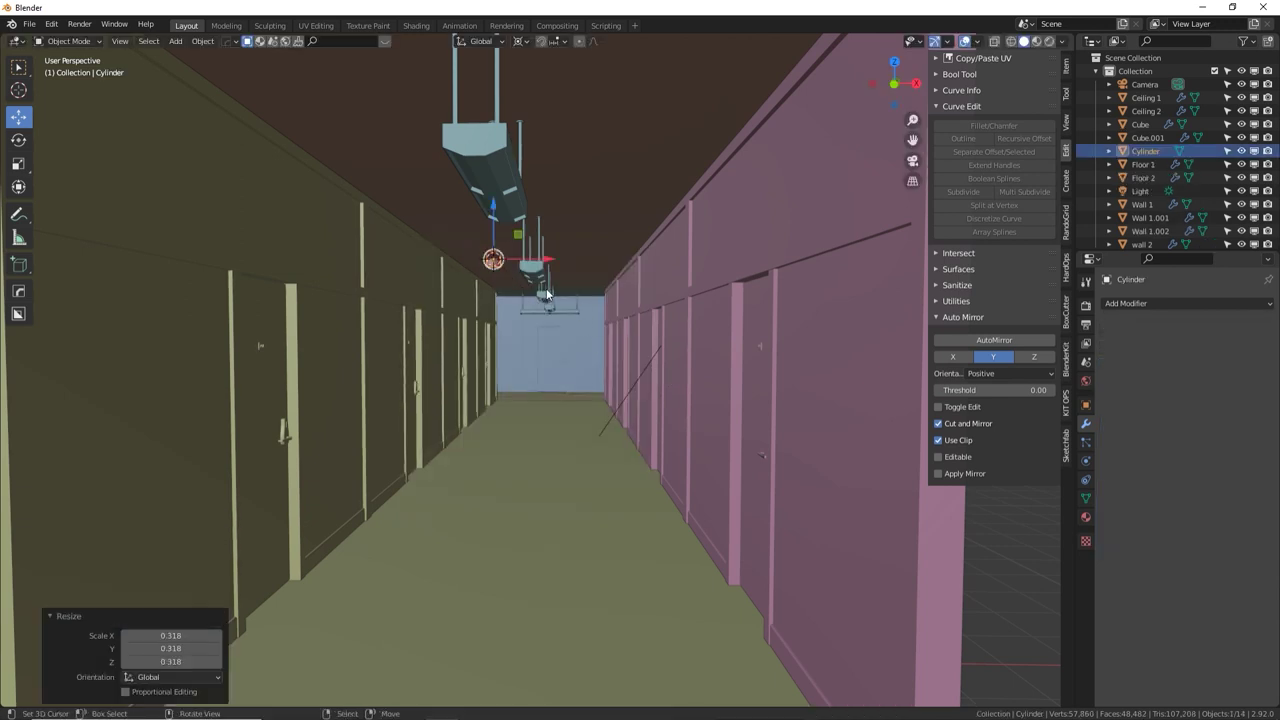
Lower the cylinder about 0.29 m along Z and rotate it 90° about the X axis
{"action": "key", "text": "g"}
{"action": "key", "text": "z"}
{"action": "left_click", "coordinate": [548, 300]}
{"action": "key", "text": "r"}
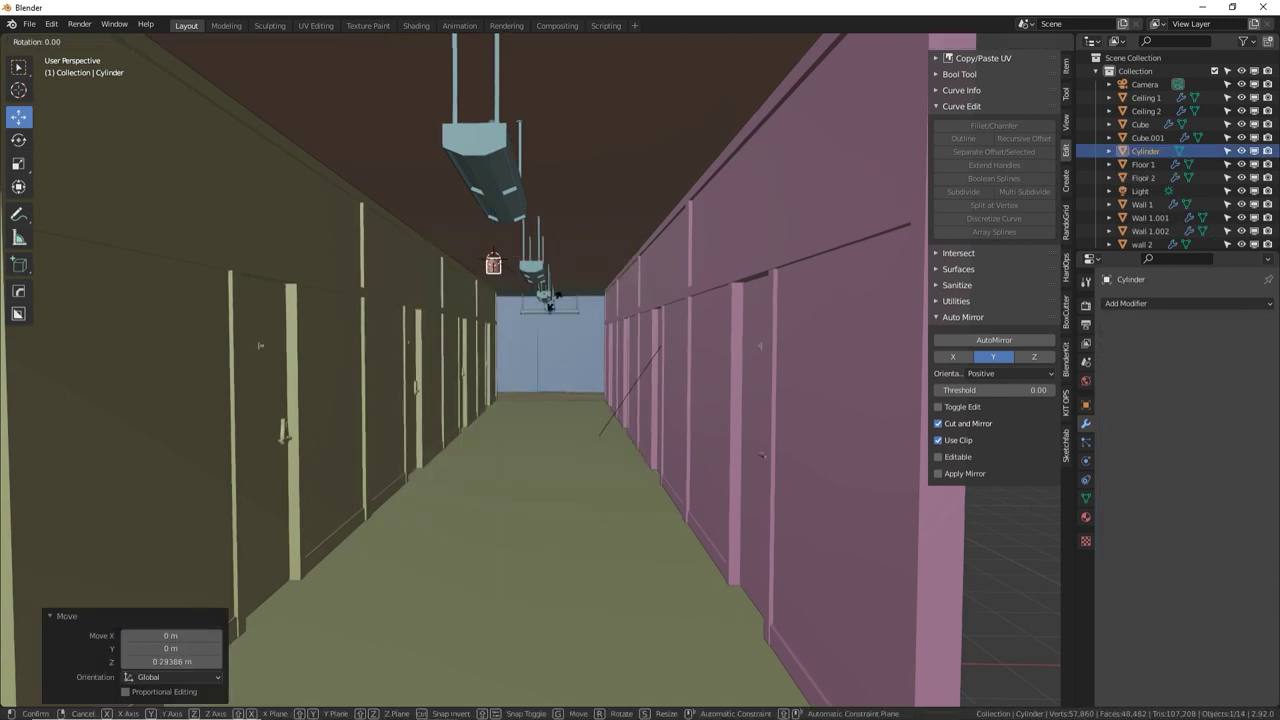
{"action": "key", "text": "x"}
{"action": "key", "text": "9"}
{"action": "key", "text": "Return"}
Stretch the cylinder along Y by a factor of about 29.09 to form a long ceiling pipe
{"action": "middle_click_drag", "start_coordinate": [555, 305], "coordinate": [669, 327]}
{"action": "key", "text": "s"}
{"action": "key", "text": "y"}
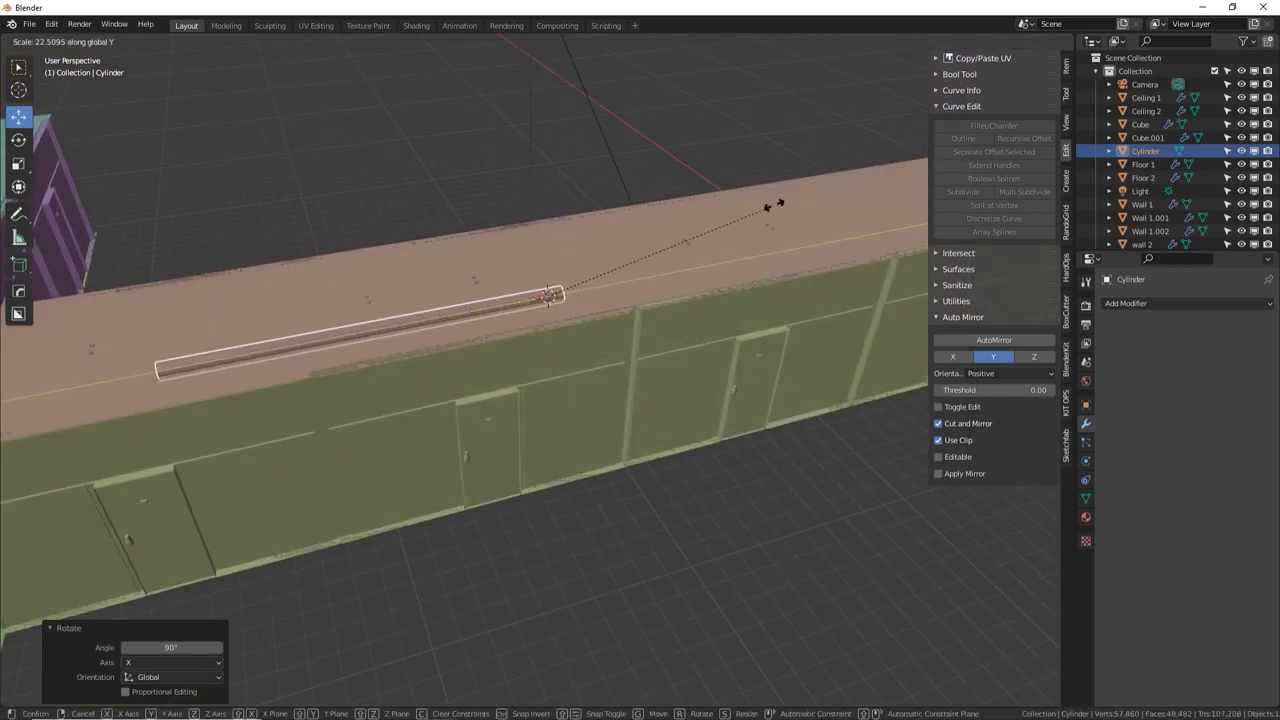
{"action": "left_click", "coordinate": [858, 172]}
{"action": "middle_click_drag", "start_coordinate": [545, 298], "coordinate": [622, 302], "text": "shift"}
{"action": "scroll", "coordinate": [660, 294], "scroll_direction": "down", "scroll_amount": 2}
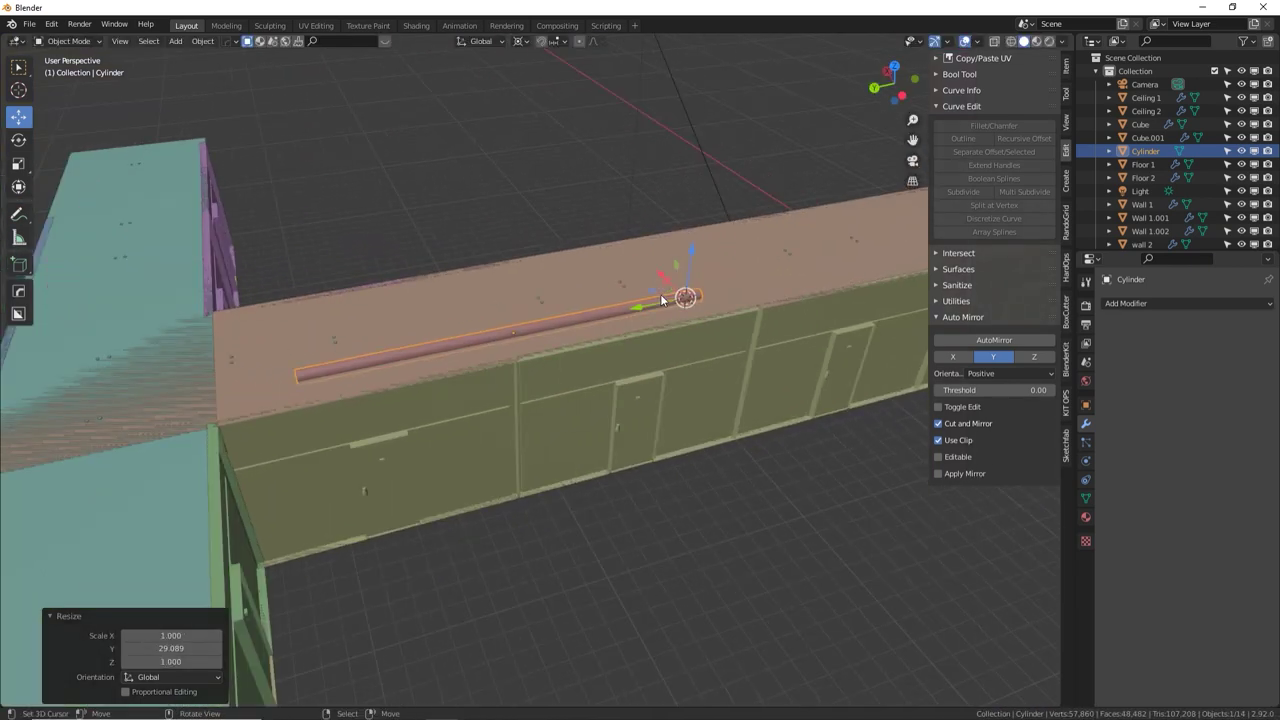
With 3D Cursor as the transform pivot, stretch the pipe along Y by about 2.446 and slide it along the main hallway
{"action": "left_click", "coordinate": [523, 47]}
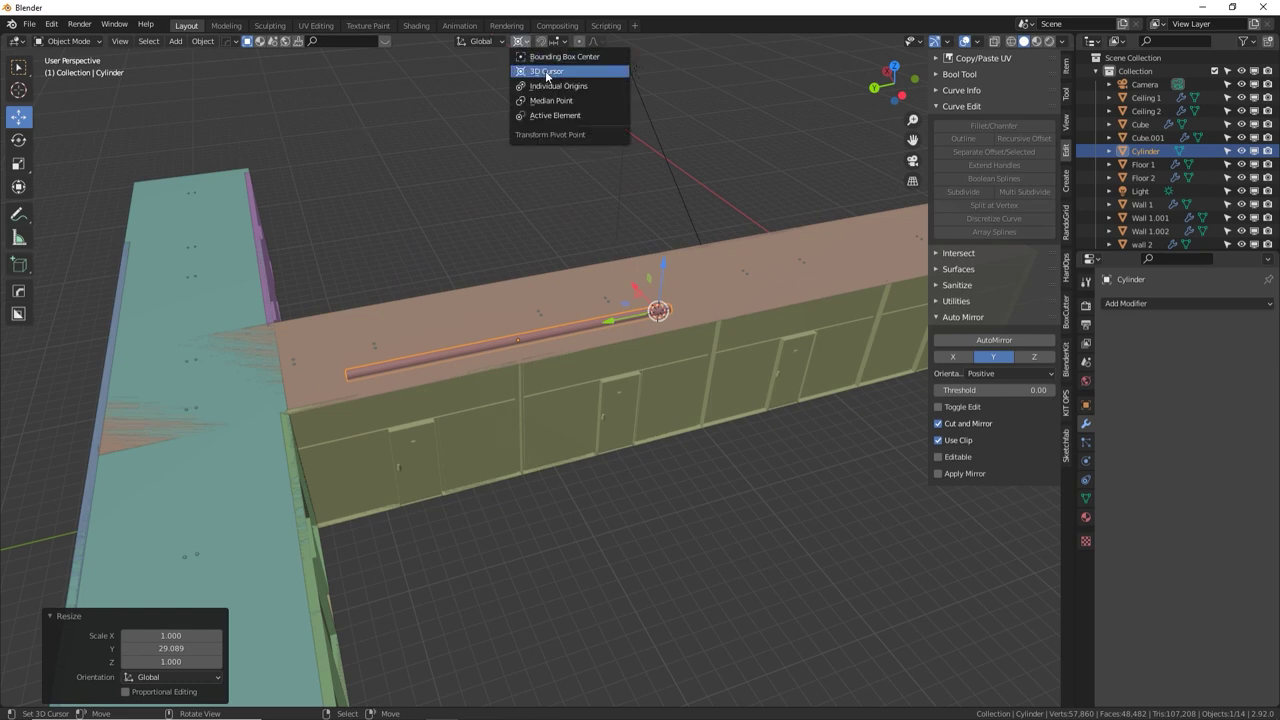
{"action": "left_click", "coordinate": [545, 70]}
{"action": "middle_click_drag", "start_coordinate": [665, 310], "coordinate": [506, 343], "text": "shift"}
{"action": "key", "text": "s"}
{"action": "key", "text": "y"}
{"action": "left_click", "coordinate": [619, 323]}
{"action": "key", "text": "g"}
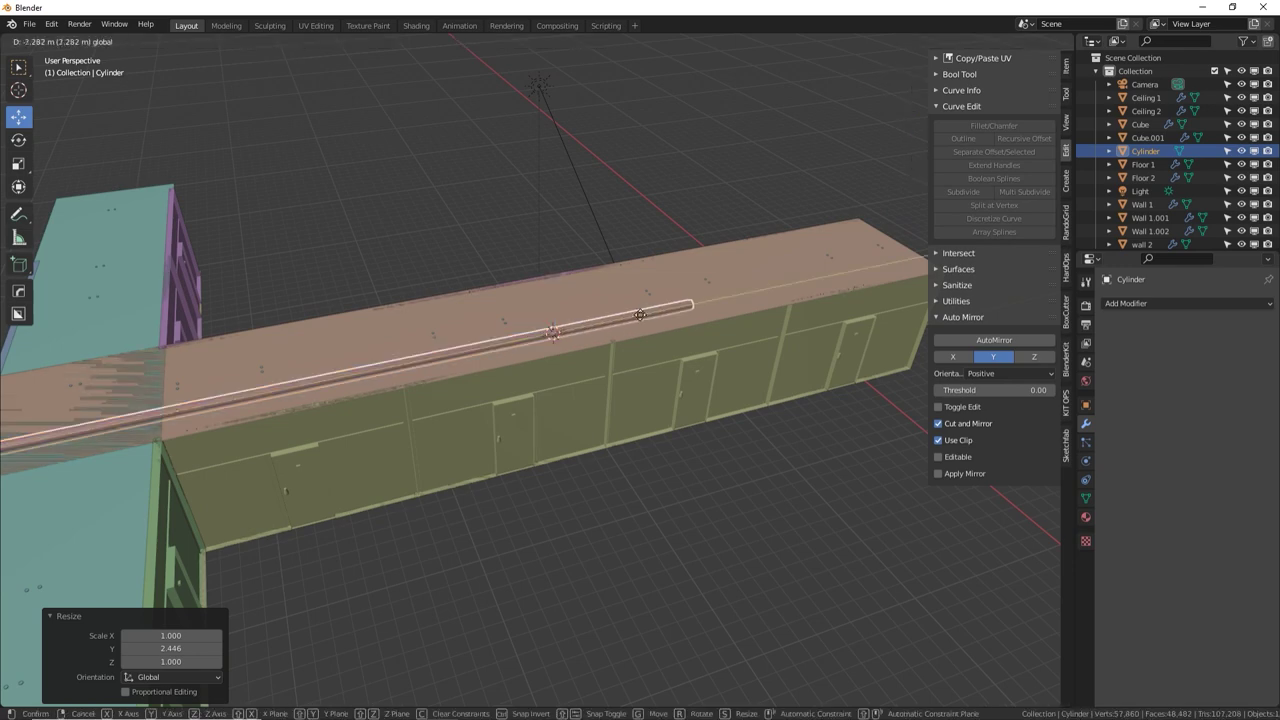
{"action": "left_click", "coordinate": [828, 272]}
Scale the pipe uniformly to about 0.865 and lower it about 0.37 m along Z
{"action": "mouse_move", "coordinate": [828, 272]}
{"action": "middle_mouse_down"}
{"action": "mouse_move", "coordinate": [797, 288]}
{"action": "mouse_move", "coordinate": [820, 276]}
{"action": "mouse_move", "coordinate": [805, 278]}
{"action": "middle_mouse_up"}
{"action": "key", "text": "s"}
{"action": "key", "text": "Escape"}
{"action": "key", "text": "g"}
{"action": "key", "text": "z"}
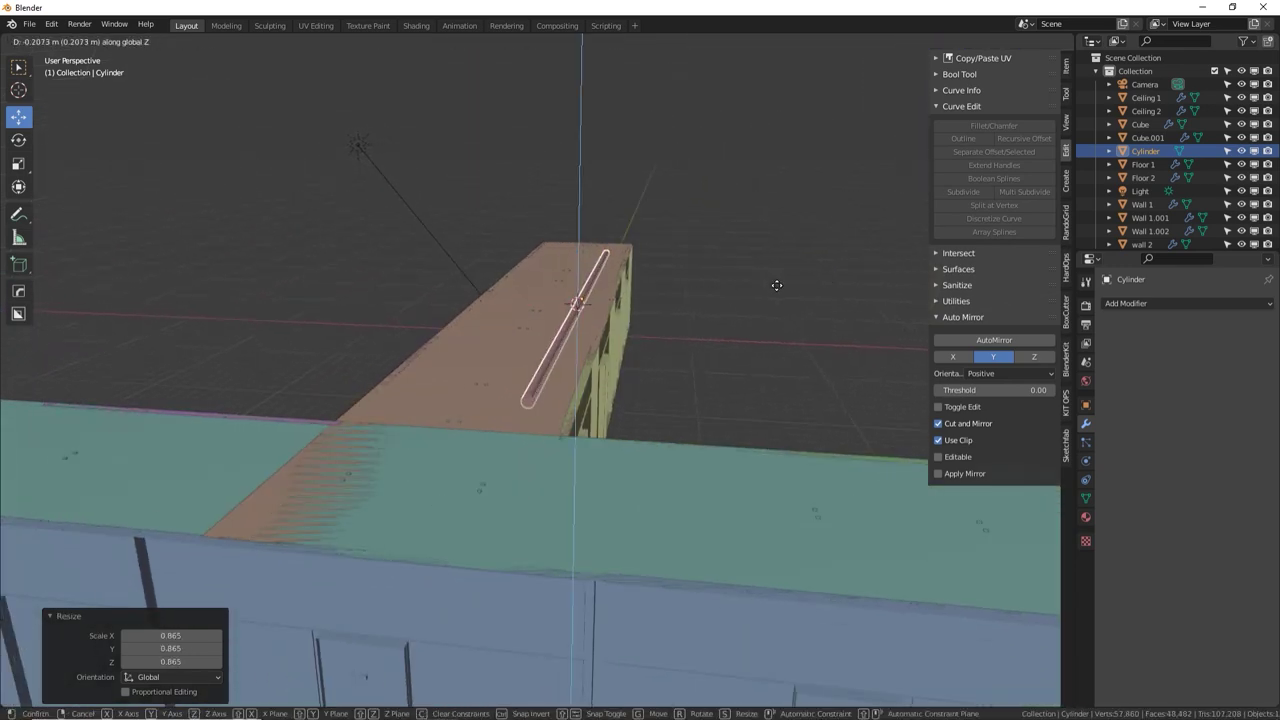
{"action": "left_click", "coordinate": [781, 290]}
Scale the pipe down to about 0.616 to thin it, and lengthen it along Y to run down the main hallway
{"action": "middle_click_drag", "start_coordinate": [781, 290], "coordinate": [285, 214]}
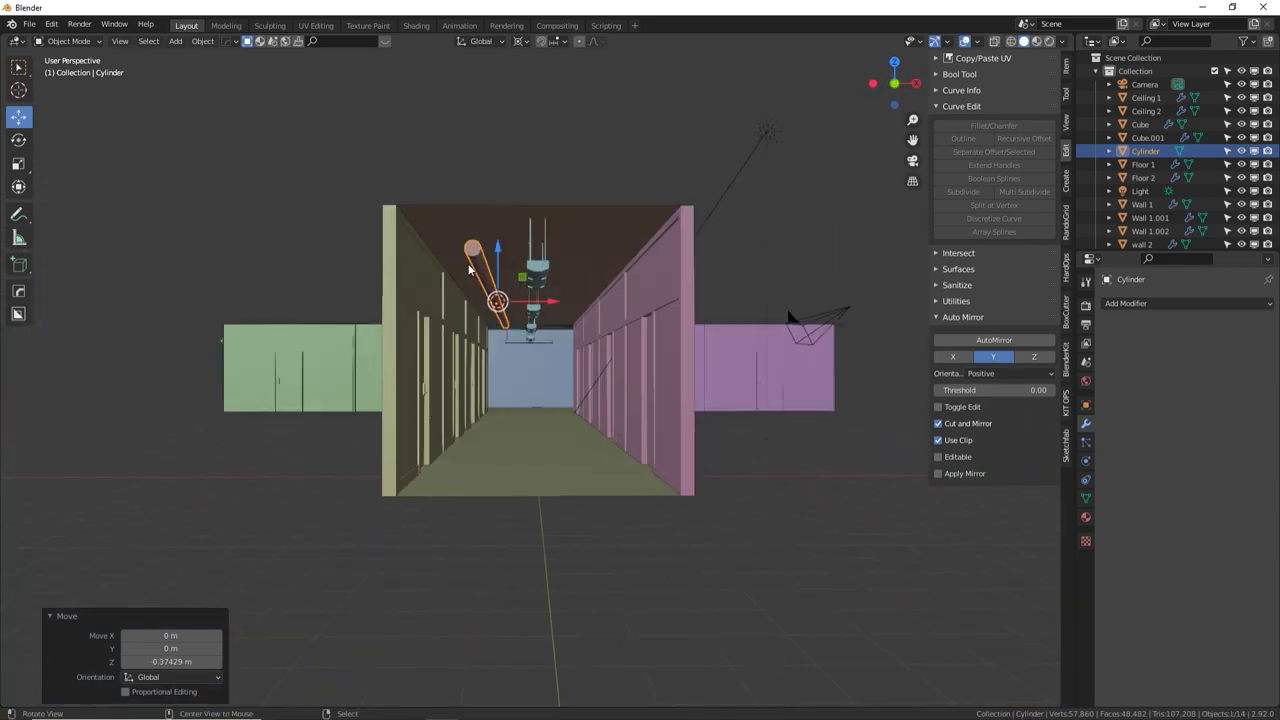
{"action": "scroll", "coordinate": [285, 214], "scroll_direction": "up", "scroll_amount": 2}
{"action": "key", "text": "s"}
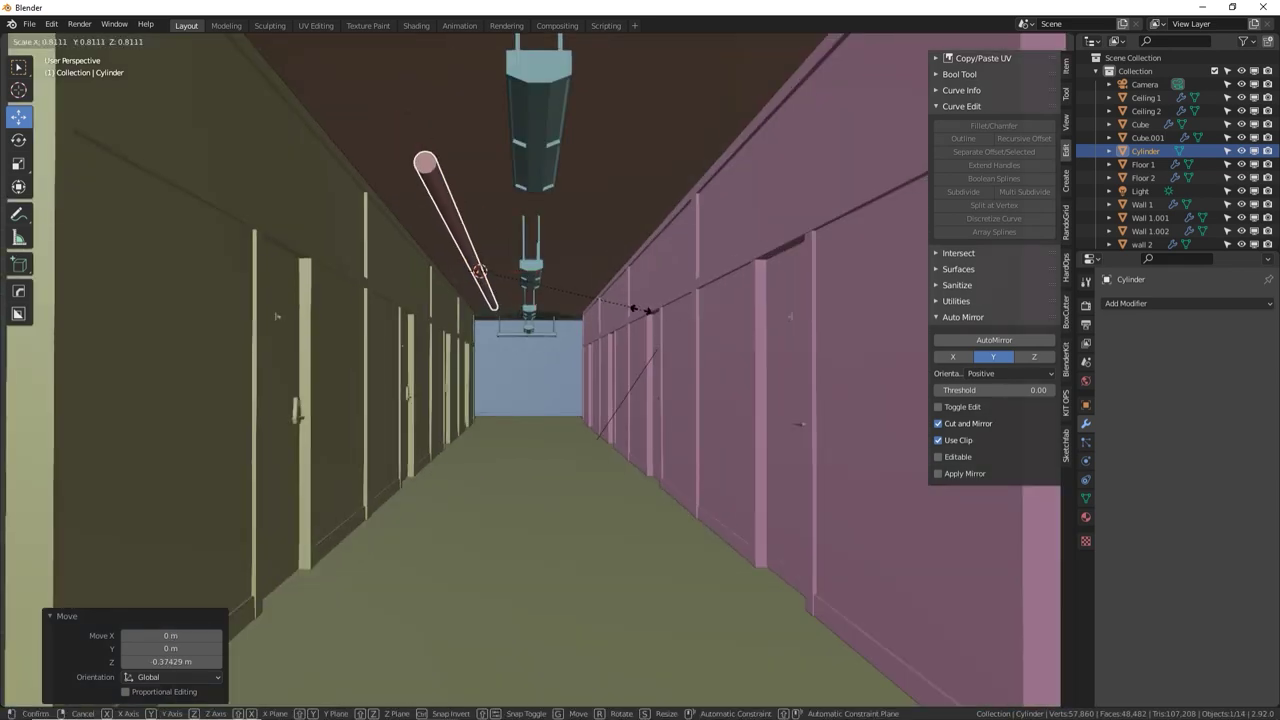
{"action": "left_click", "coordinate": [552, 306]}
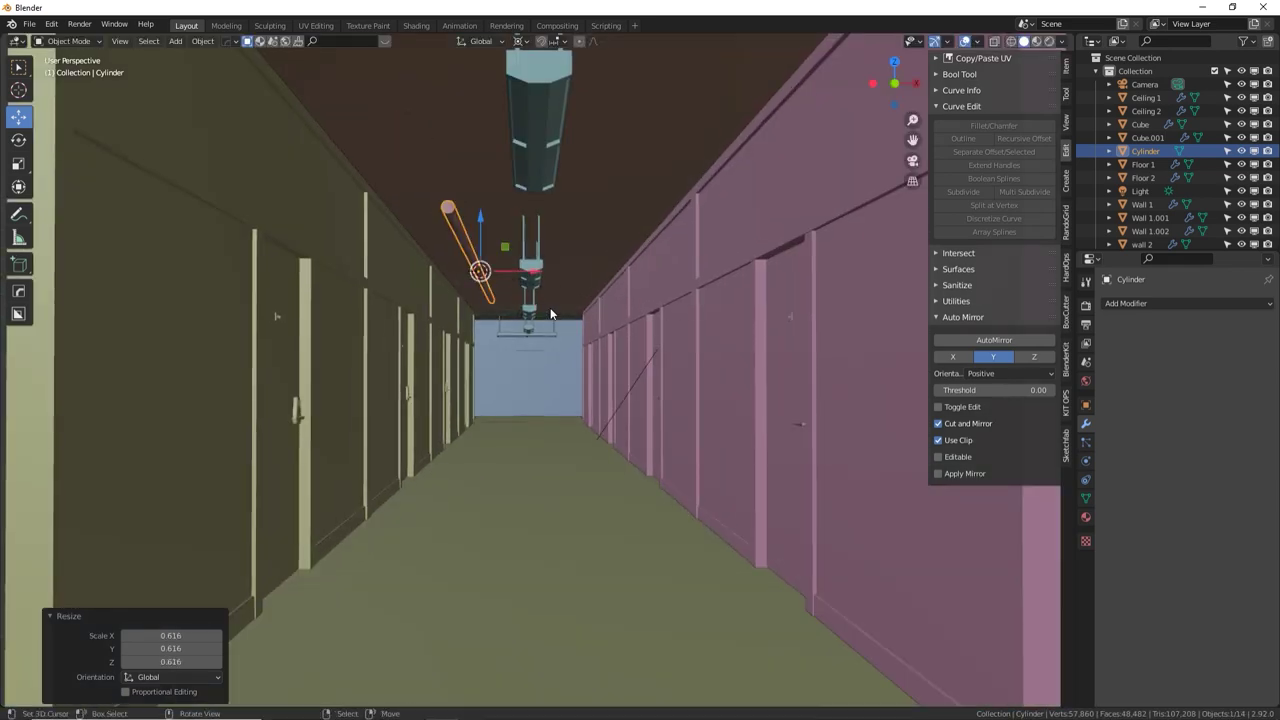
{"action": "key", "text": "s"}
{"action": "key", "text": "y"}
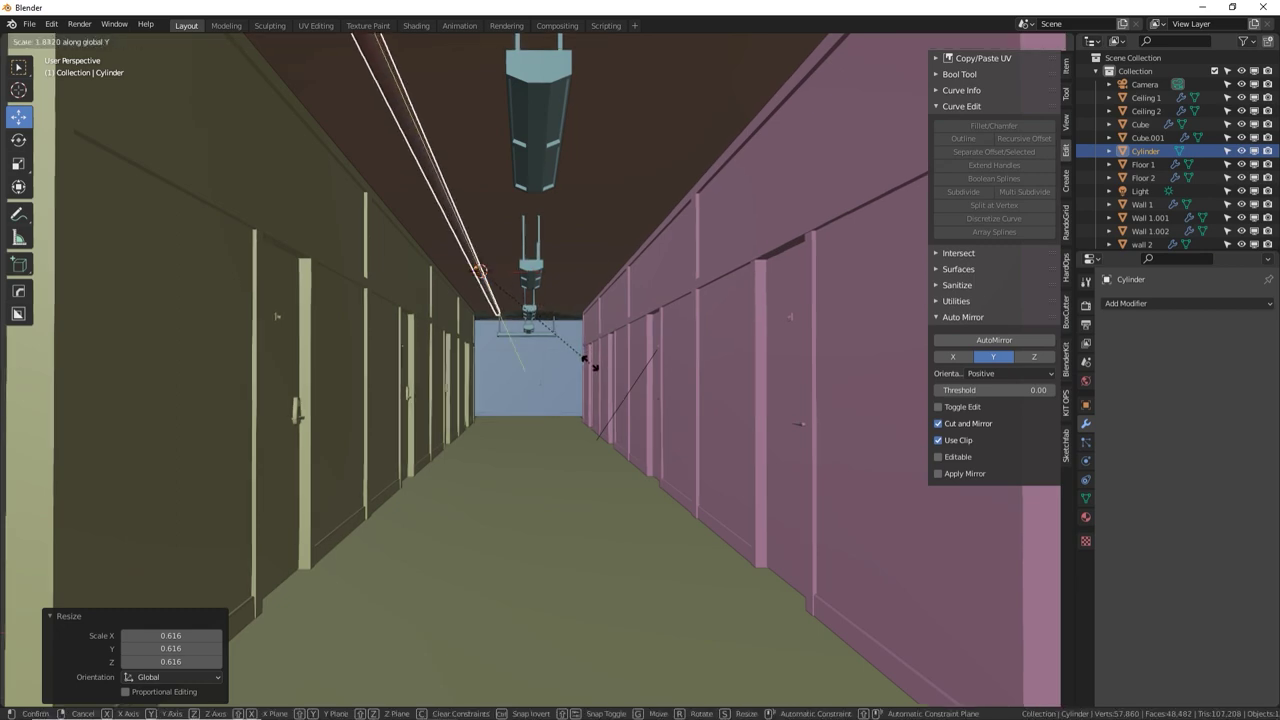
{"action": "left_click", "coordinate": [594, 371]}
Hide the ceilings of the main hallway and the crossing corridor
{"action": "middle_click_drag", "start_coordinate": [594, 372], "coordinate": [811, 371]}
{"action": "left_click", "coordinate": [361, 383]}
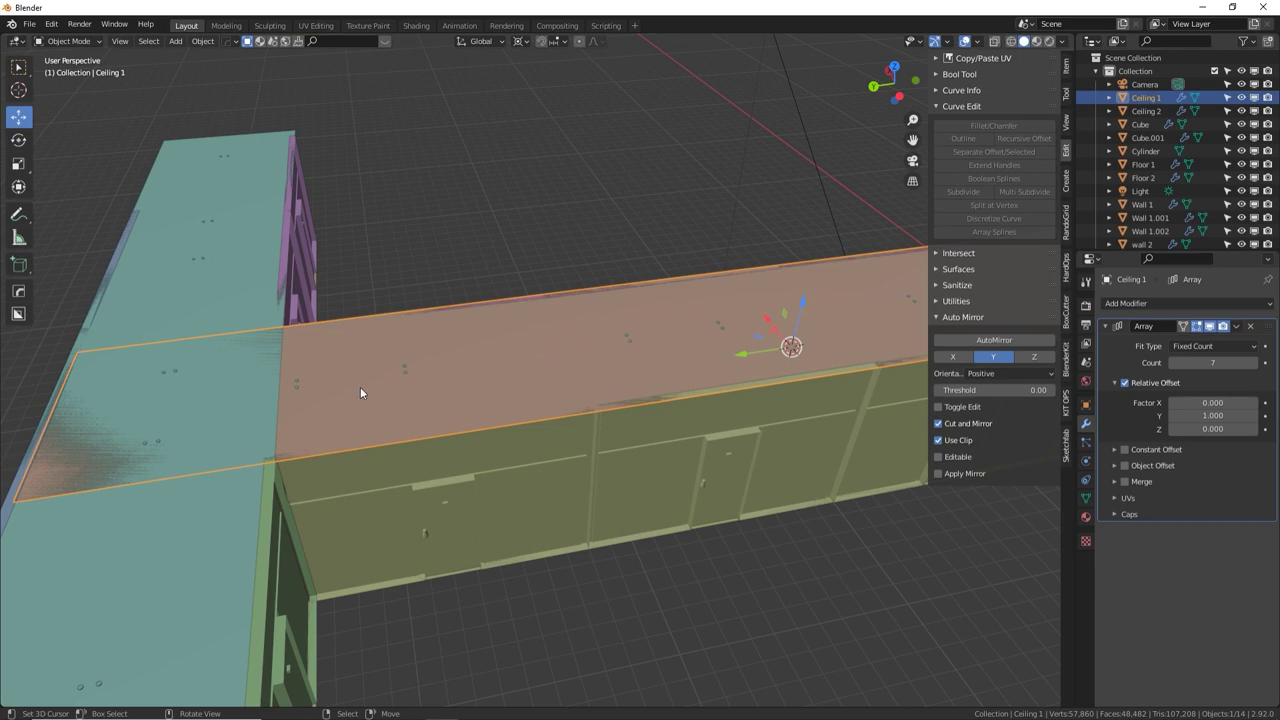
{"action": "key", "text": "h"}
{"action": "left_click", "coordinate": [212, 511]}
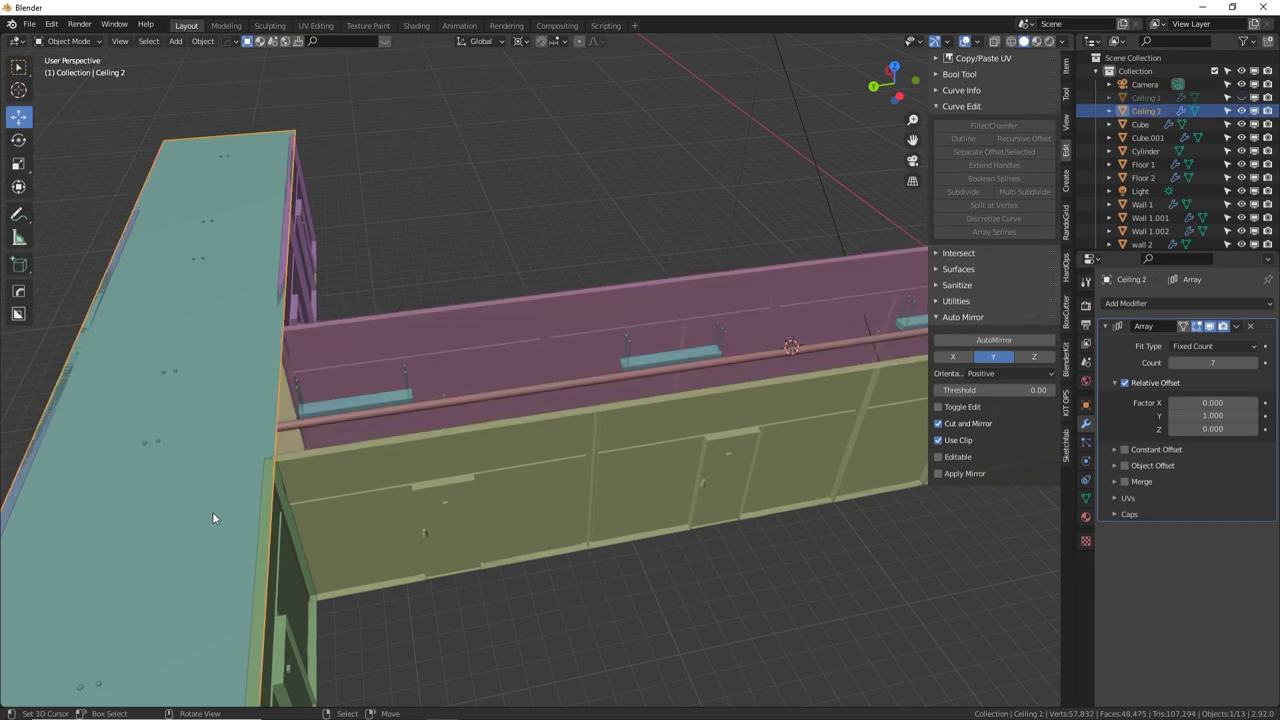
{"action": "key", "text": "h"}
Place the 3D cursor near the corridors' inner corner and move the pipe along X by about -0.79 m and a further -0.17 m
{"action": "left_click", "coordinate": [350, 420]}
{"action": "key", "text": "KP_7"}
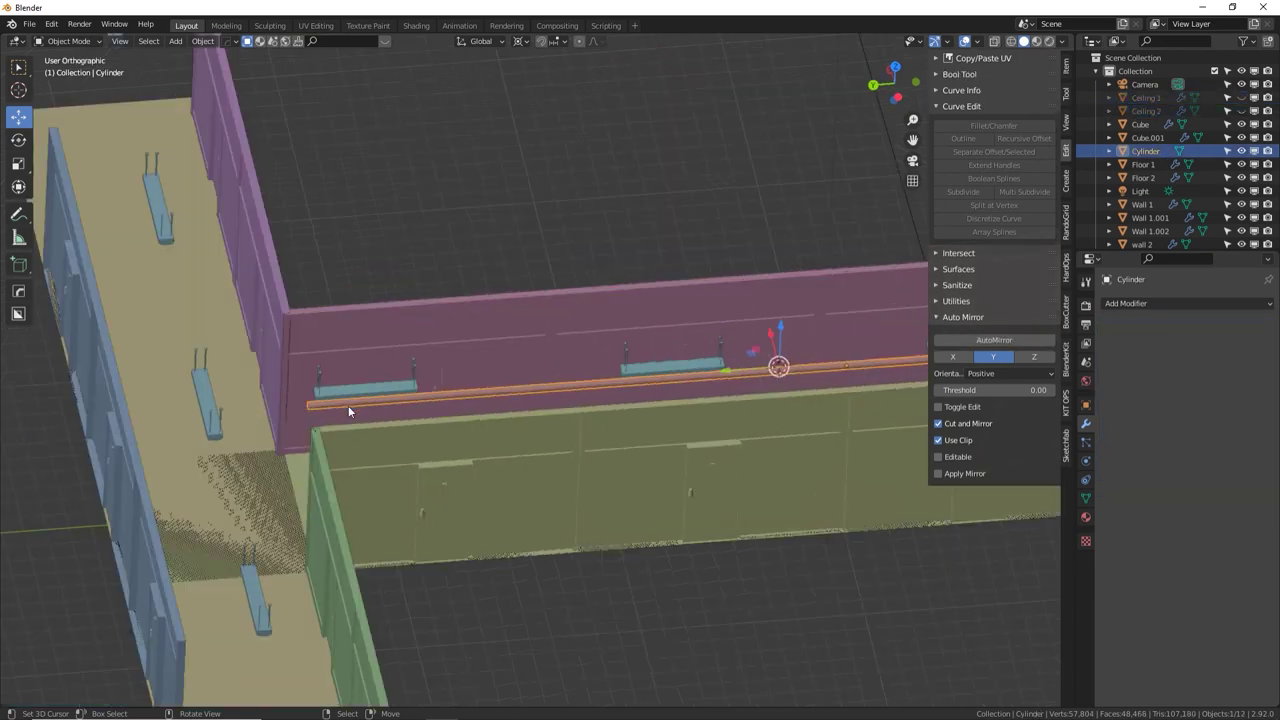
{"action": "middle_click_drag", "start_coordinate": [504, 186], "coordinate": [539, 336], "text": "shift"}
{"action": "key", "text": "Tab"}
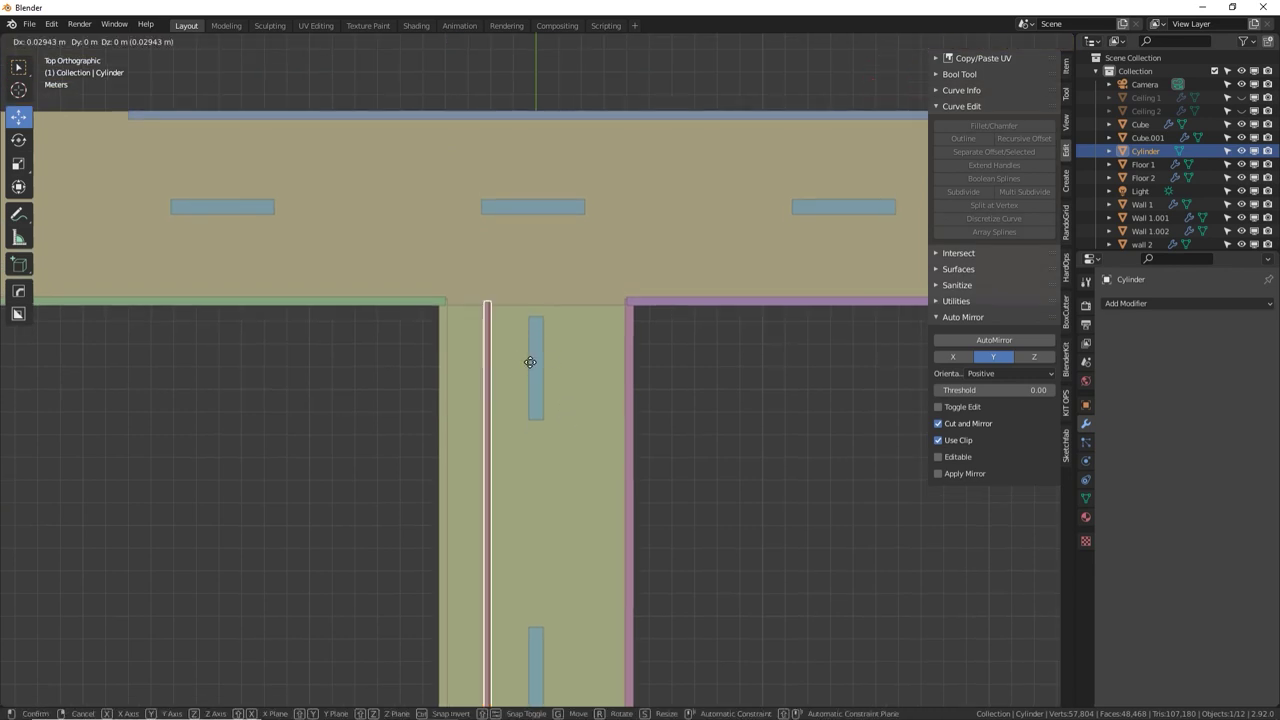
{"action": "key", "text": "a"}
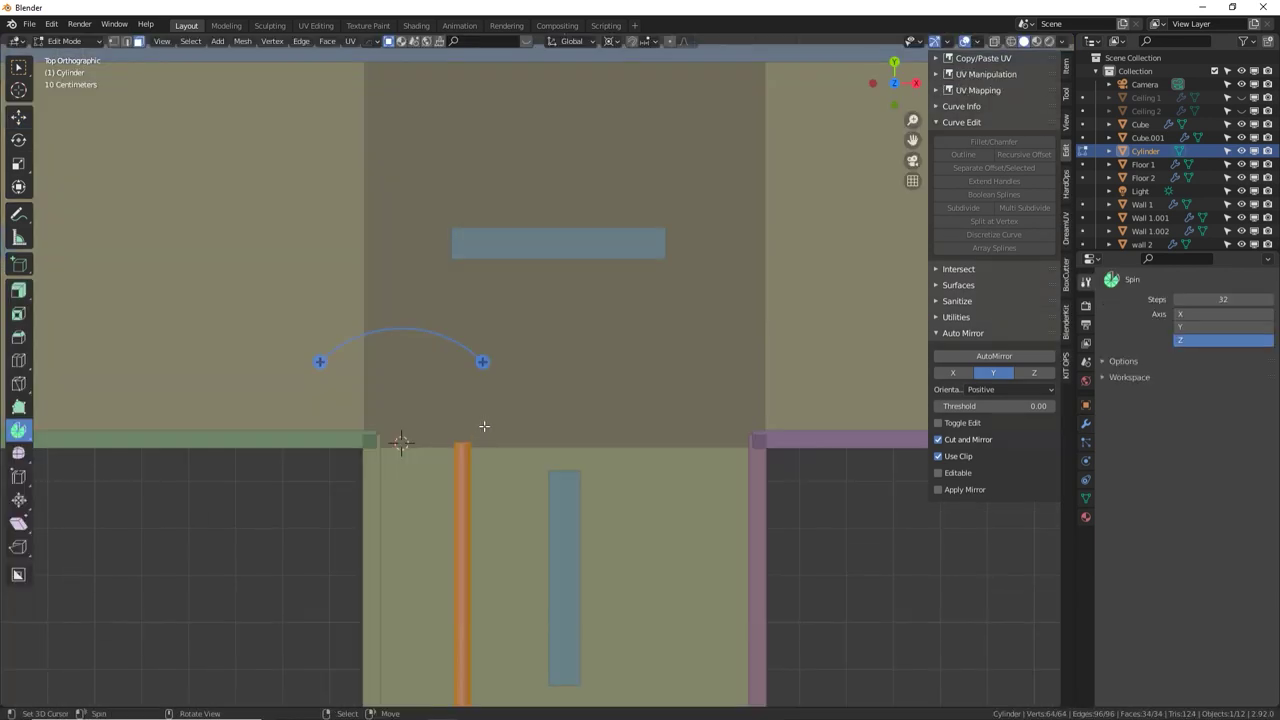
{"action": "middle_click_drag", "start_coordinate": [482, 442], "coordinate": [479, 463]}
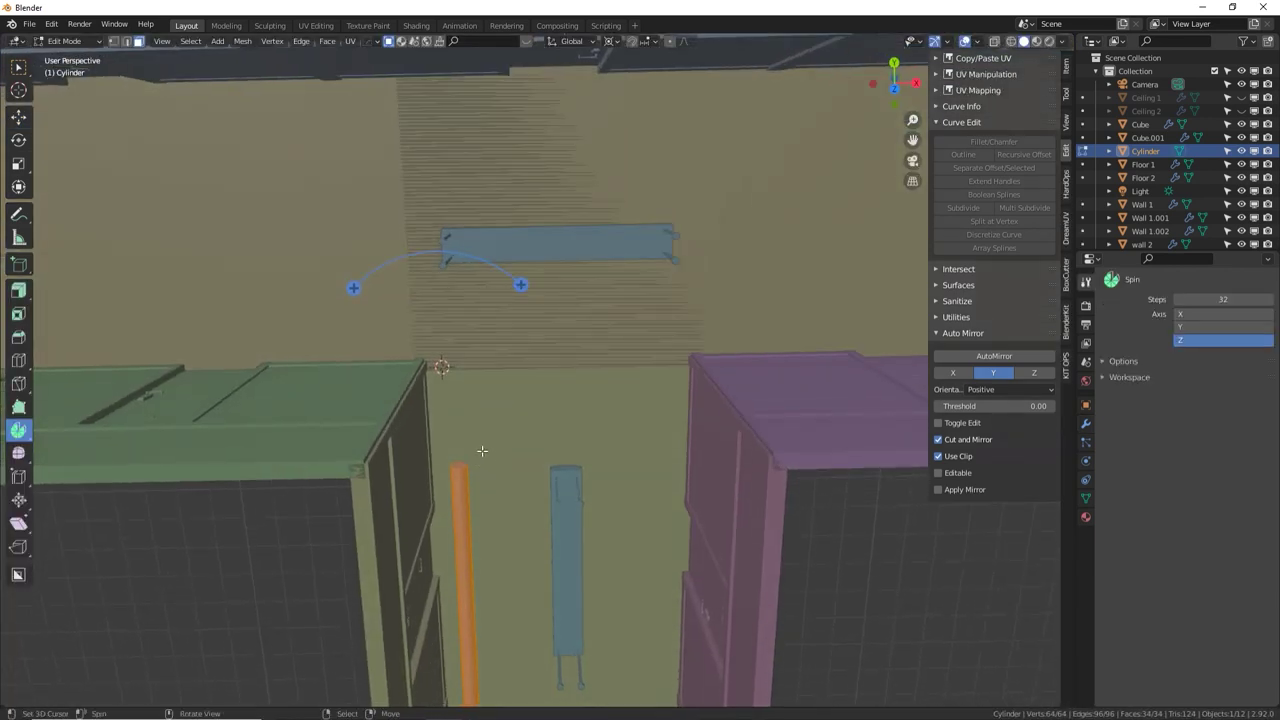
{"action": "key", "text": "KP_7"}
{"action": "key", "text": "Tab"}
{"action": "mouse_move", "coordinate": [457, 444]}
{"action": "left_mouse_down"}
{"action": "mouse_move", "coordinate": [420, 445]}
{"action": "mouse_move", "coordinate": [445, 443]}
{"action": "left_mouse_up"}
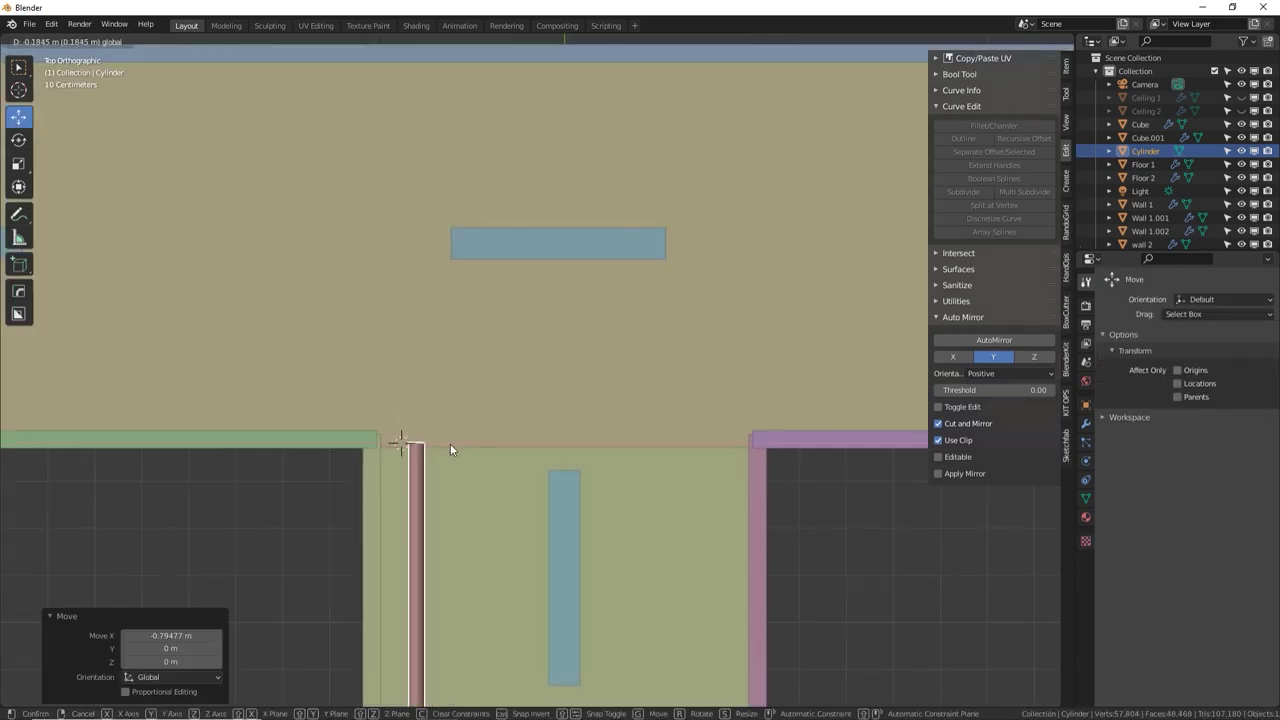
{"action": "left_click", "coordinate": [450, 443]}
Duplicate the pipe about 0.44 m along X and repeat the duplication twice for four parallel pipes
{"action": "key", "text": "shift+d"}
{"action": "key", "text": "y"}
{"action": "key", "text": "x"}
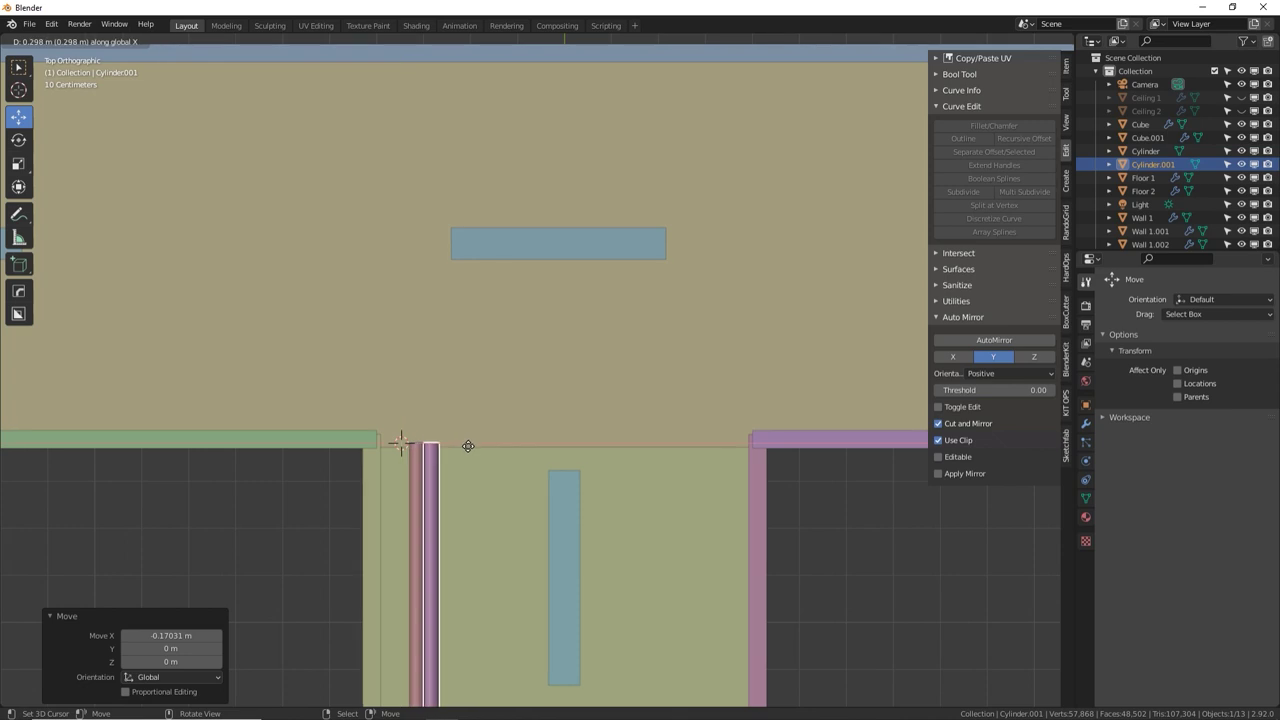
{"action": "left_click", "coordinate": [475, 447]}
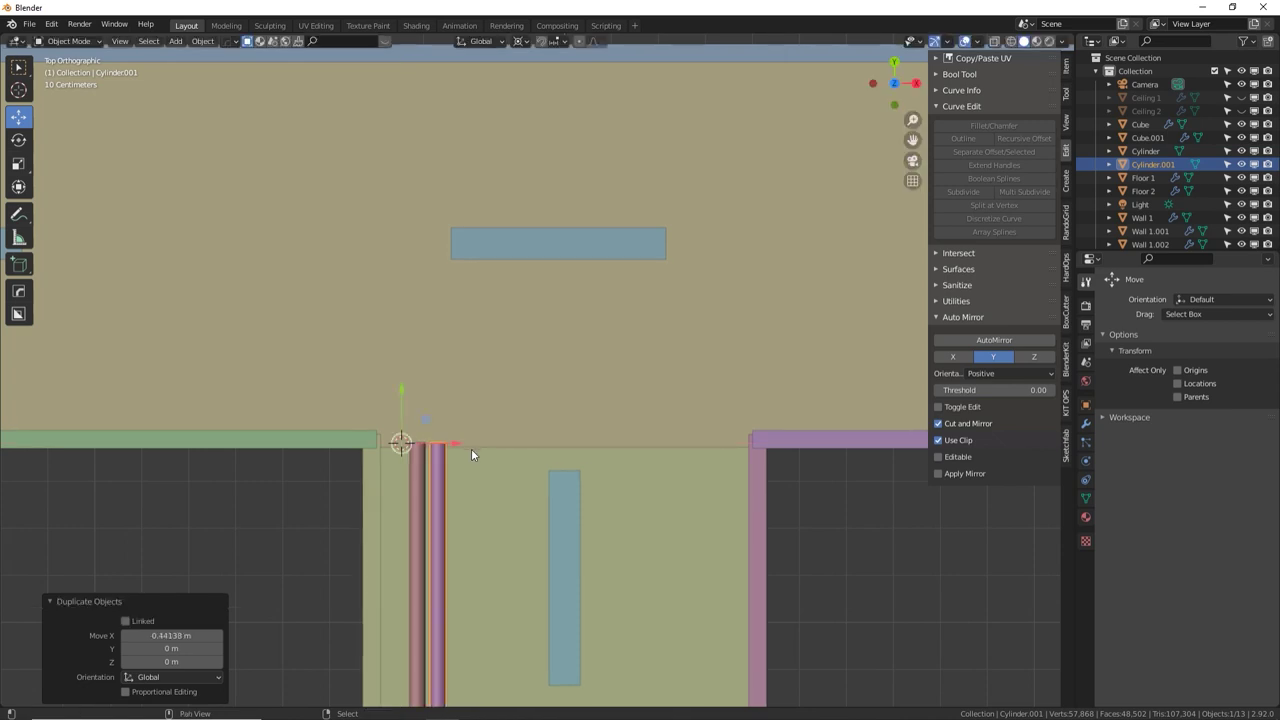
{"action": "key", "text": "shift+r"}
{"action": "key", "text": "shift+r"}
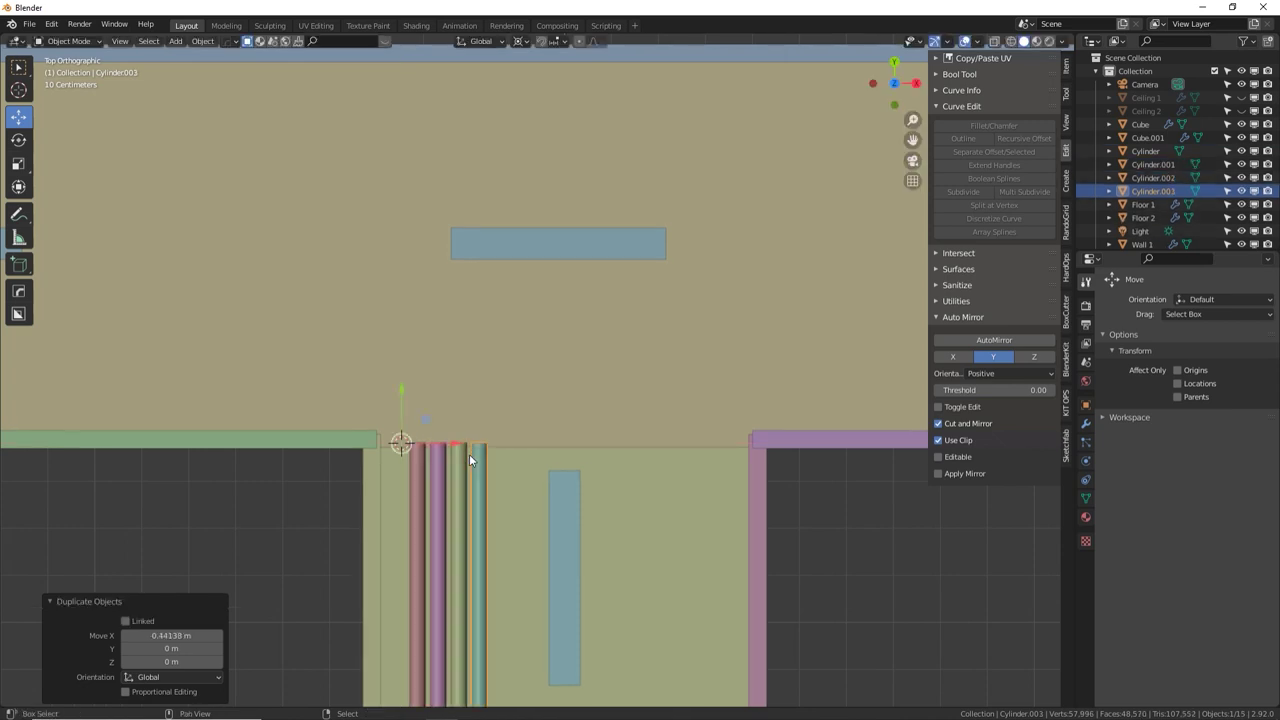
Edit all four pipes together and select their end faces at the corridor junction
{"action": "middle_click_drag", "start_coordinate": [466, 418], "coordinate": [503, 455]}
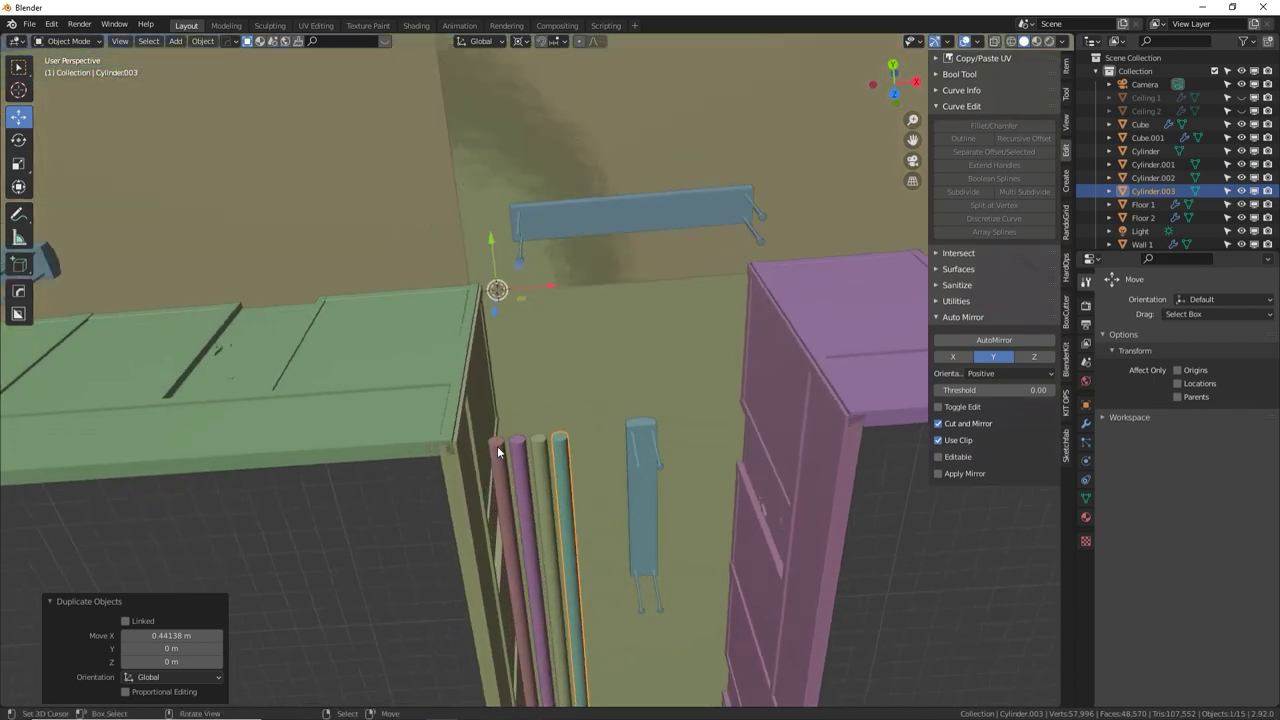
{"action": "left_click", "coordinate": [497, 446]}
{"action": "left_click", "coordinate": [518, 447], "text": "shift"}
{"action": "left_click", "coordinate": [541, 445], "text": "shift"}
{"action": "left_click", "coordinate": [561, 446], "text": "shift"}
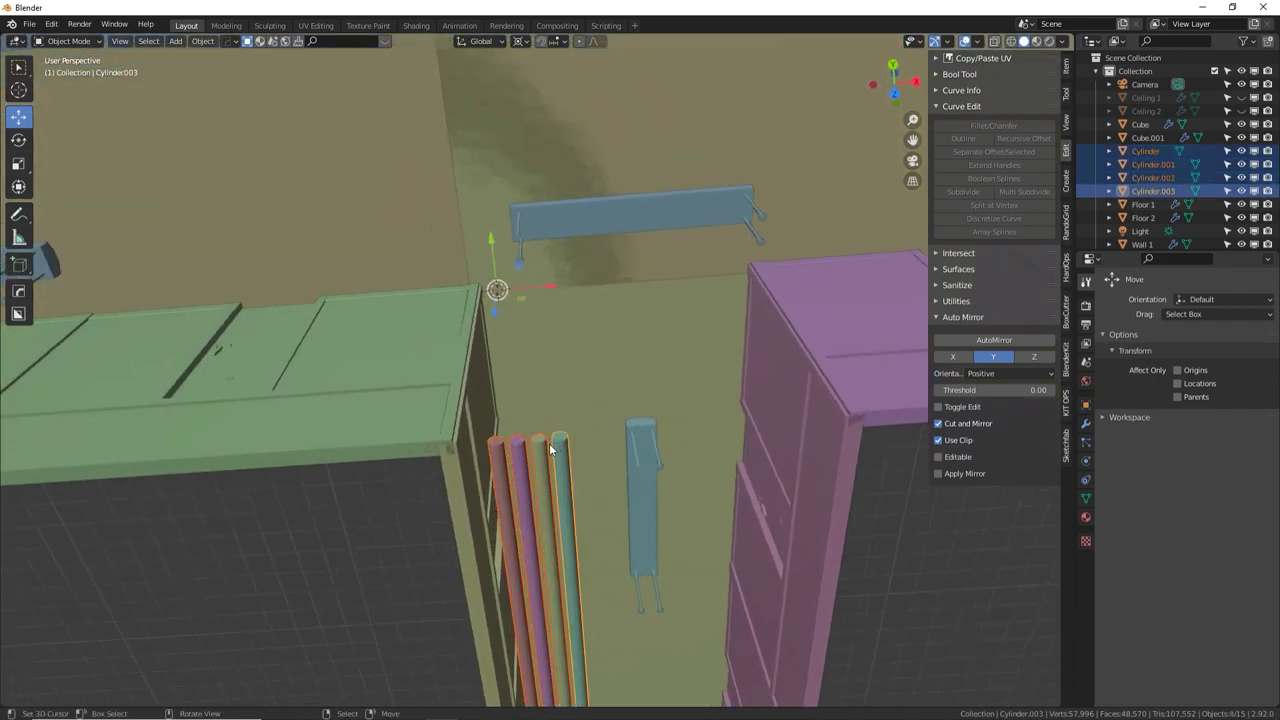
{"action": "key", "text": "Tab"}
{"action": "left_click", "coordinate": [515, 438]}
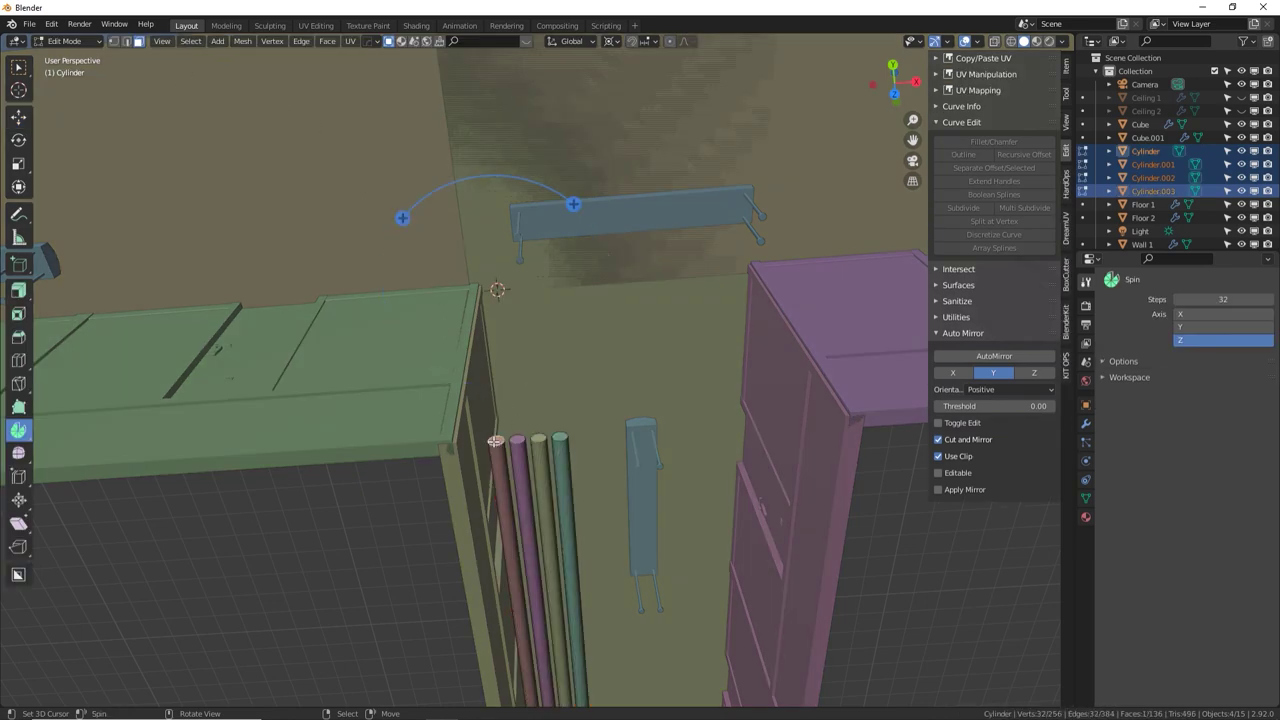
{"action": "right_click", "coordinate": [560, 437], "text": "shift"}
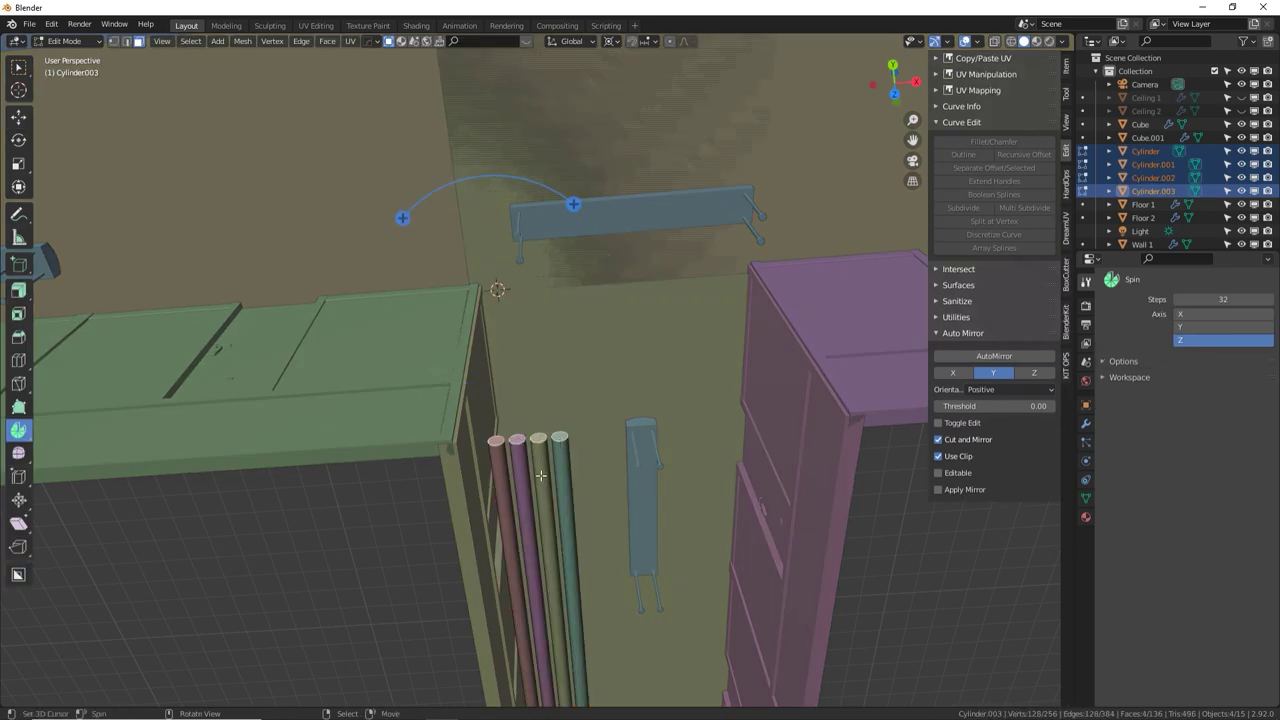
{"action": "middle_click_drag", "start_coordinate": [557, 447], "coordinate": [548, 482]}
Place the 3D cursor on the wall corner in the top view and use 32 steps around the Z axis for the Spin tool
{"action": "middle_click_drag", "start_coordinate": [581, 418], "coordinate": [621, 216]}
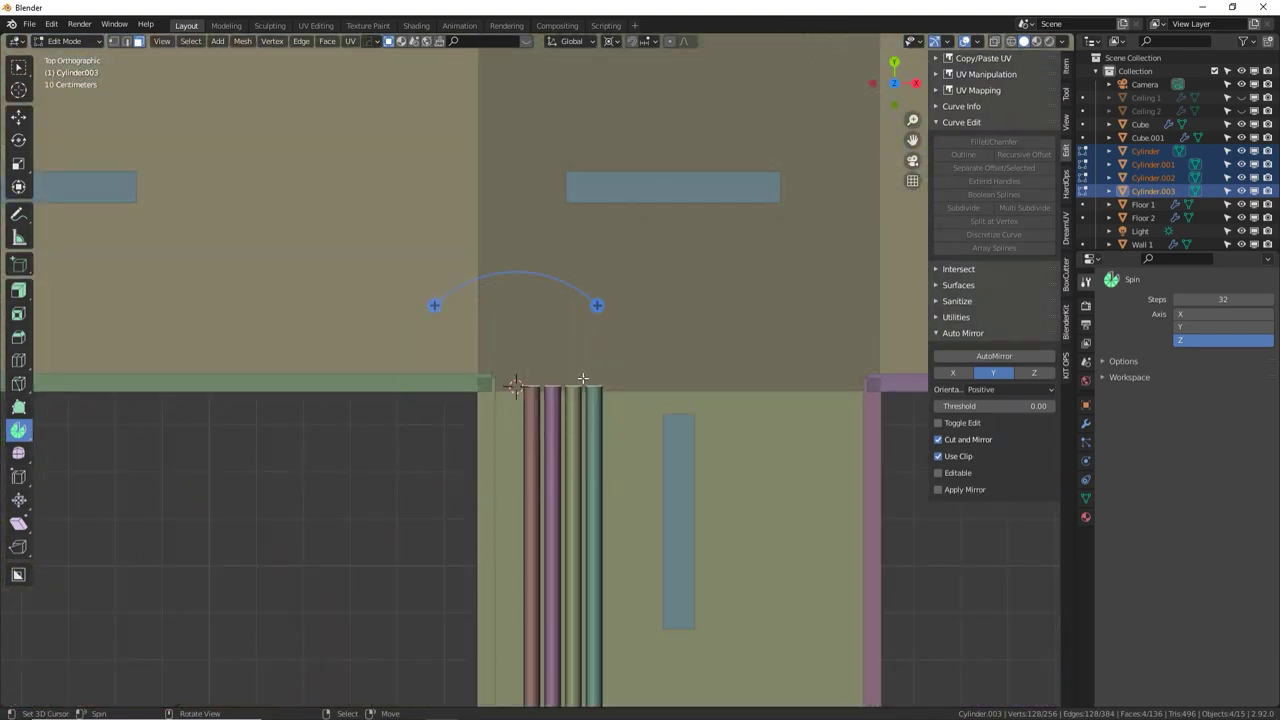
{"action": "right_click", "coordinate": [484, 388], "text": "shift"}
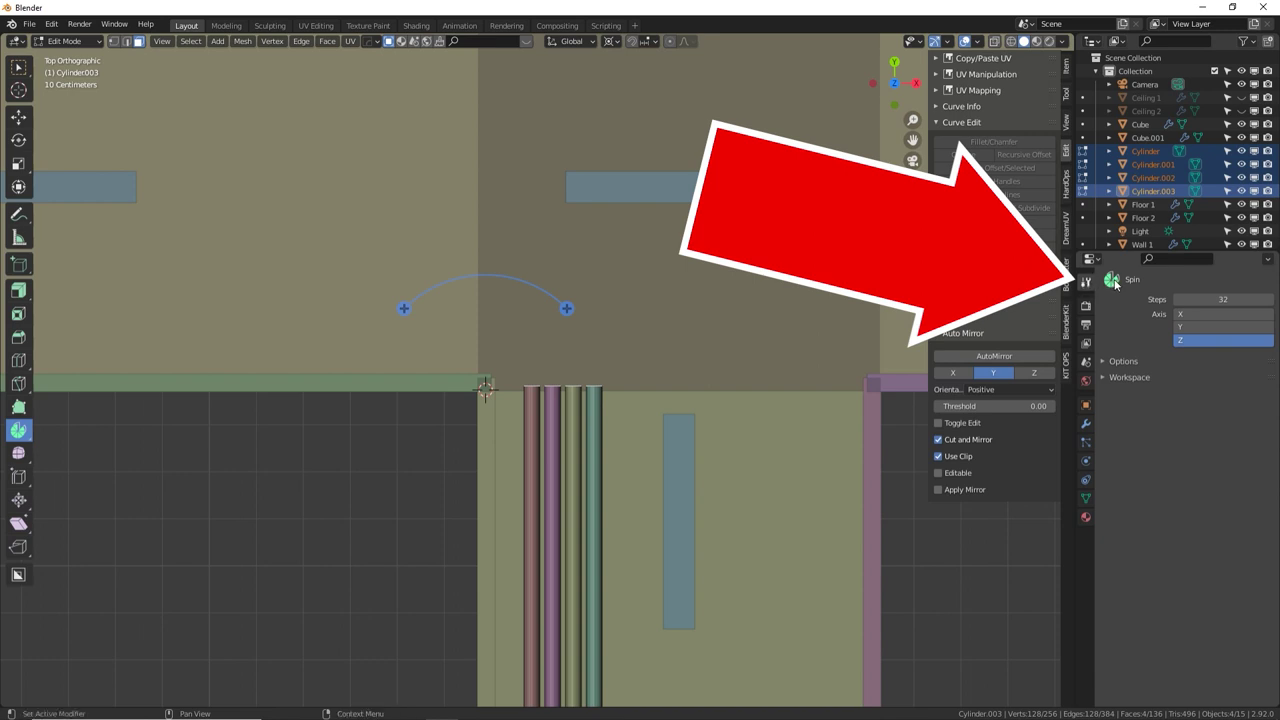
{"action": "left_click", "coordinate": [1224, 300]}
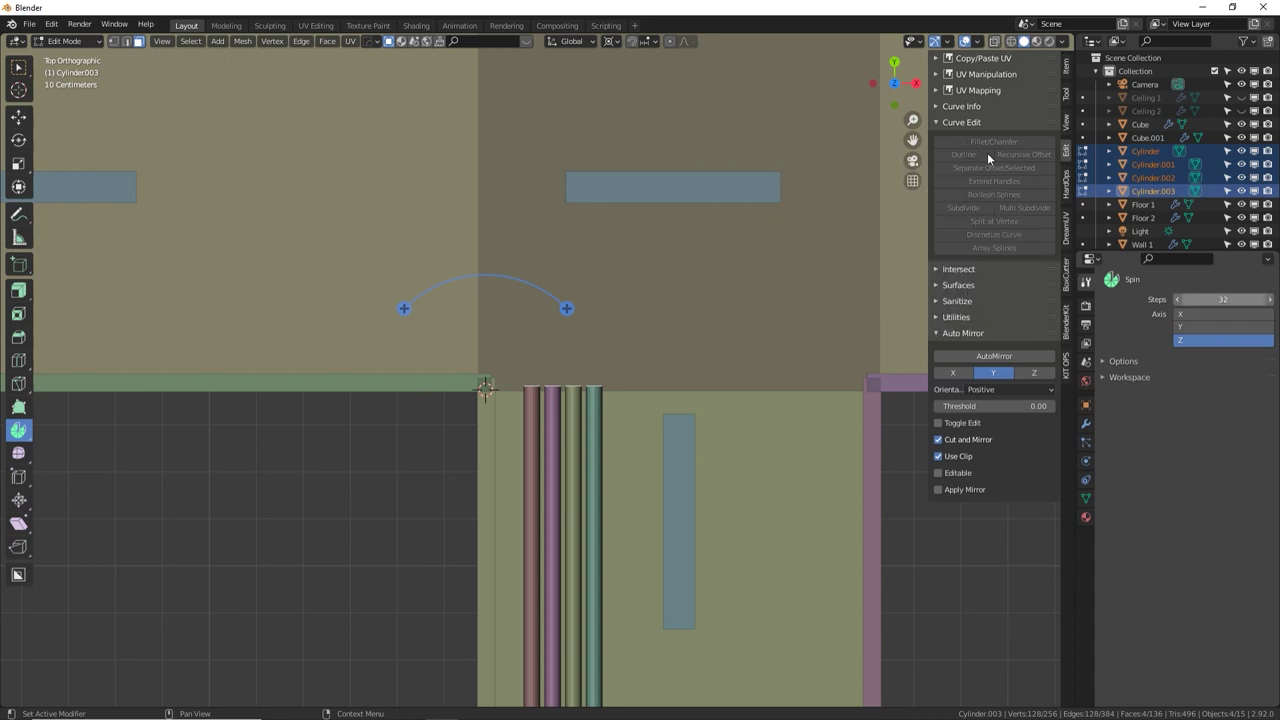
{"action": "left_click", "coordinate": [1212, 328]}
{"action": "left_click", "coordinate": [1217, 314]}
{"action": "left_click", "coordinate": [1211, 336]}
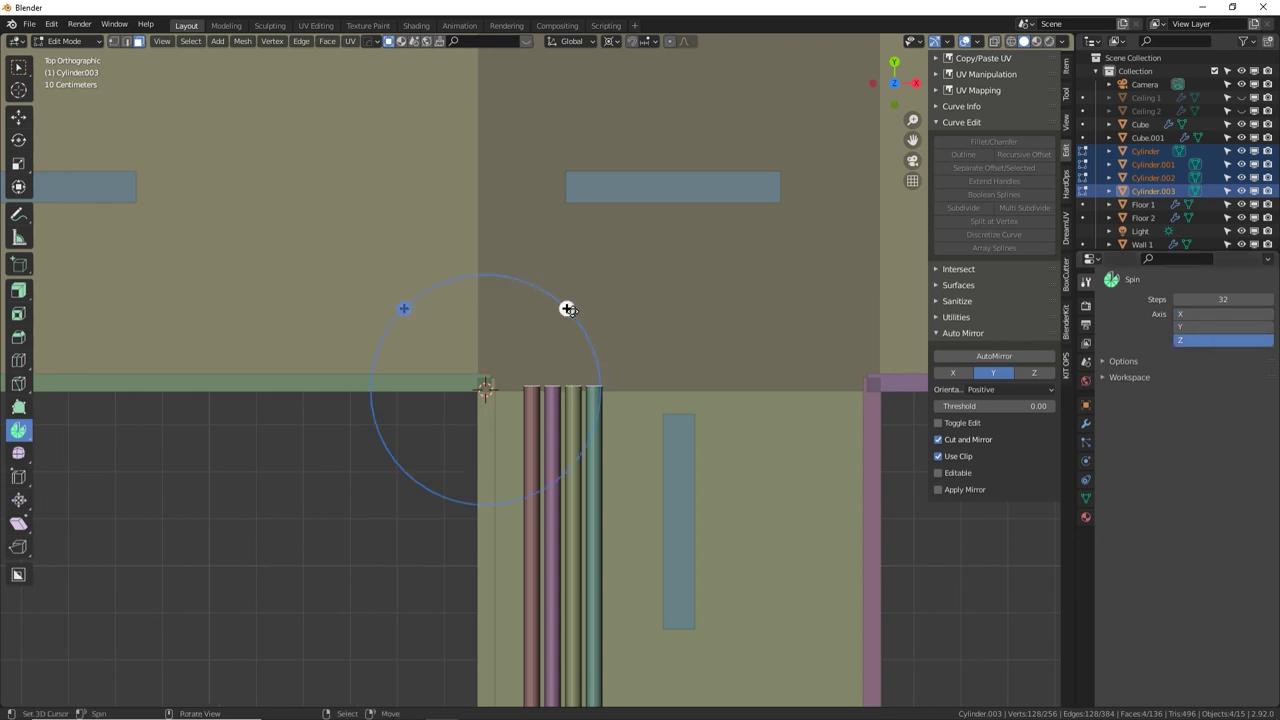
Spin the four pipe ends -90° around the wall corner and extrude them along the crossing corridor to its end
{"action": "left_click_drag", "start_coordinate": [567, 308], "coordinate": [409, 240]}
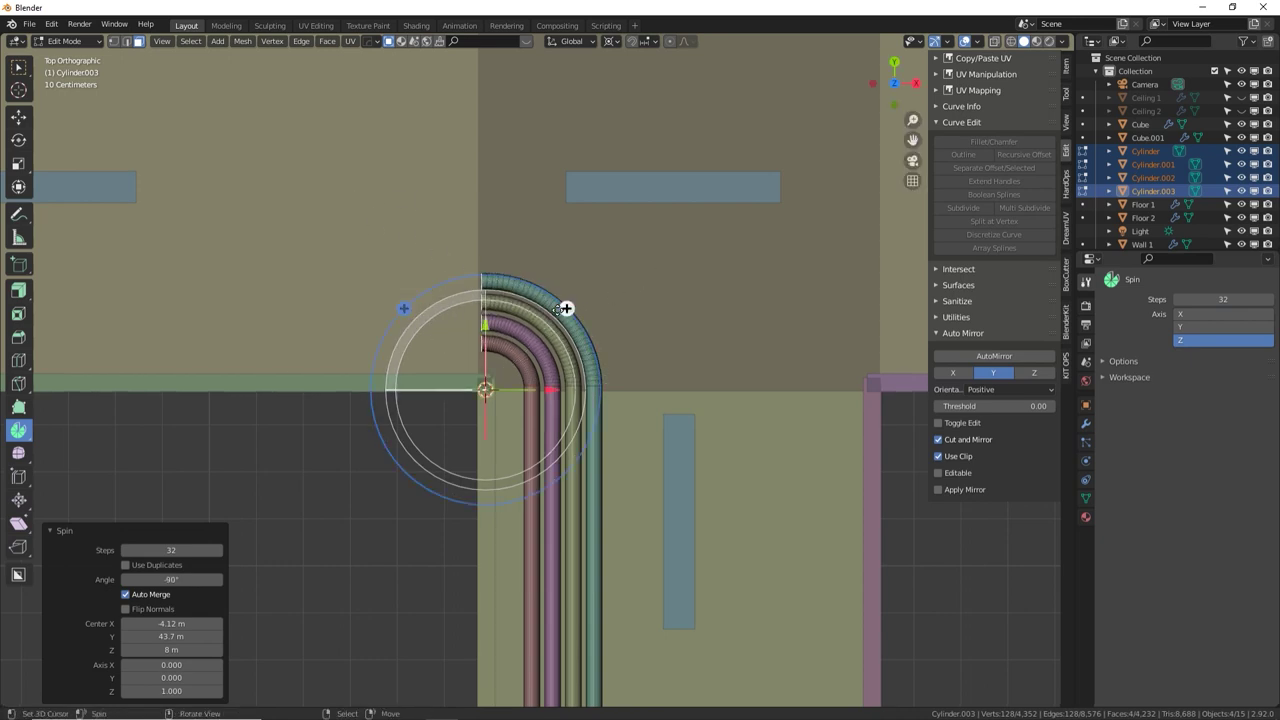
{"action": "scroll", "coordinate": [557, 309], "scroll_direction": "down", "scroll_amount": 1}
{"action": "scroll", "coordinate": [557, 309], "scroll_direction": "down", "scroll_amount": 3}
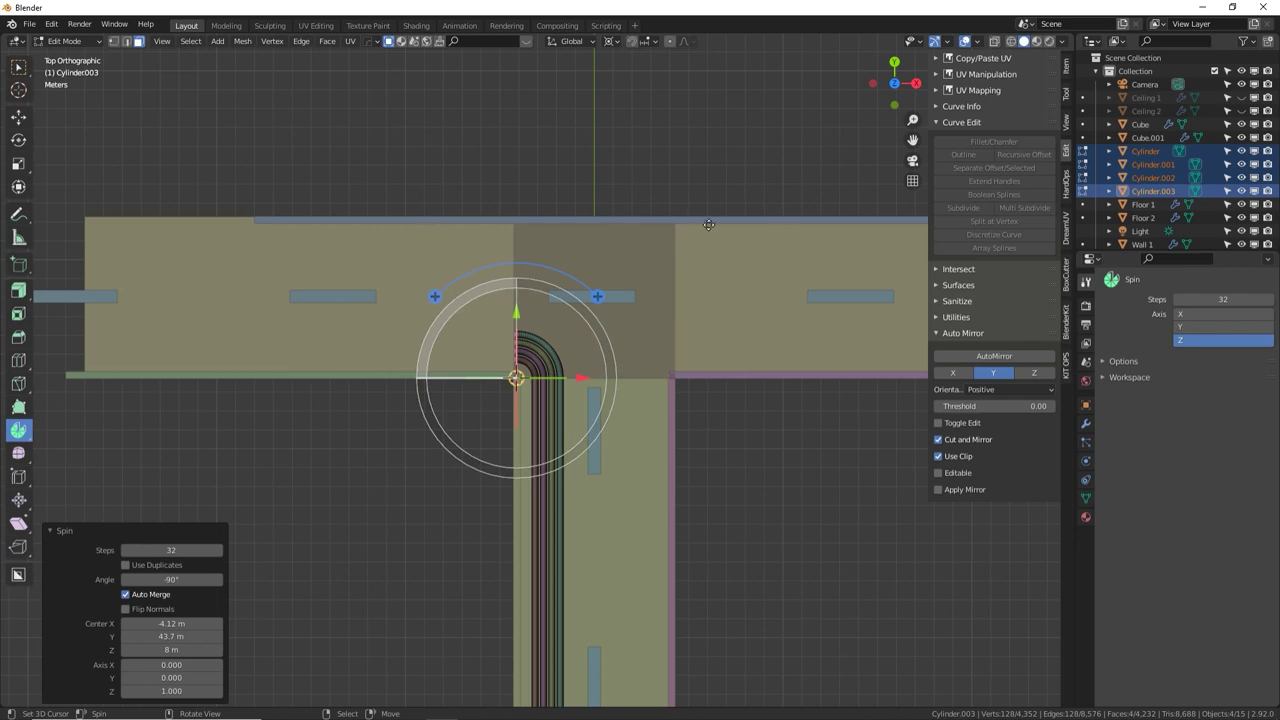
{"action": "key", "text": "e"}
{"action": "left_click", "coordinate": [329, 249]}
{"action": "key", "text": "Tab"}
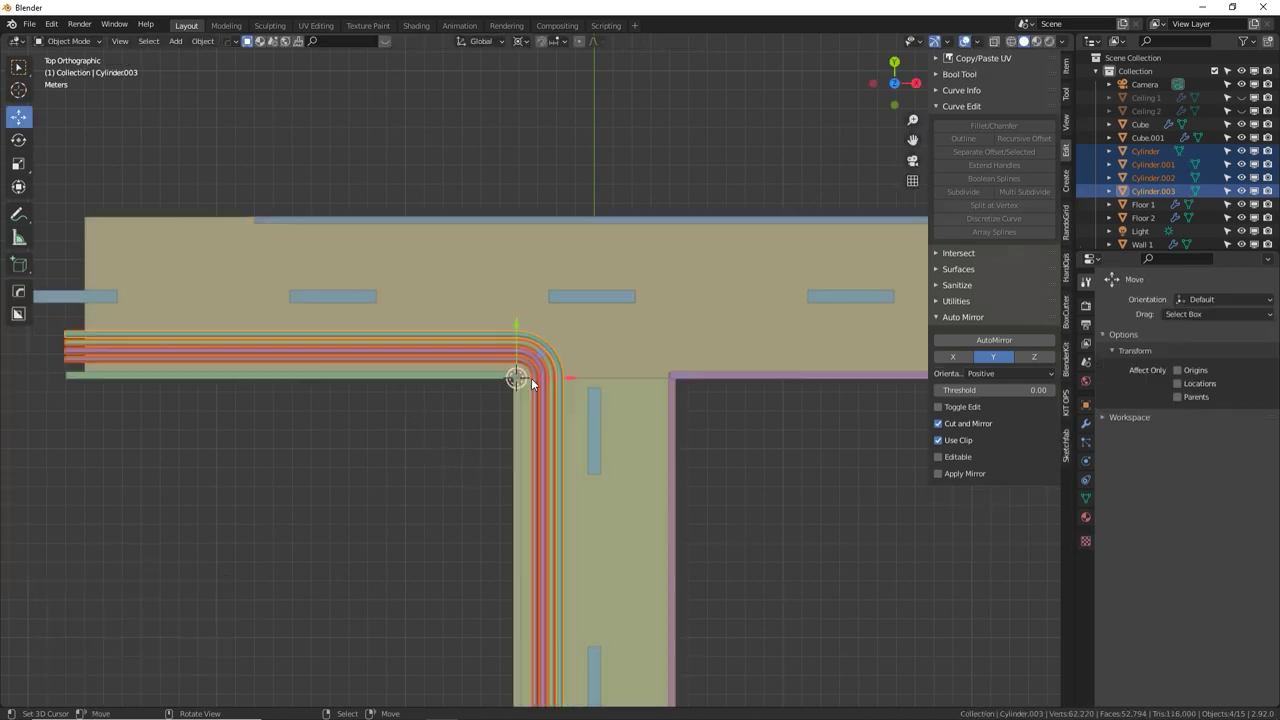
Make linked duplicates of the four bent pipes in place and flip them along X with a scale of -1
{"action": "middle_click_drag", "start_coordinate": [531, 378], "coordinate": [556, 277]}
{"action": "key", "text": "alt+a"}
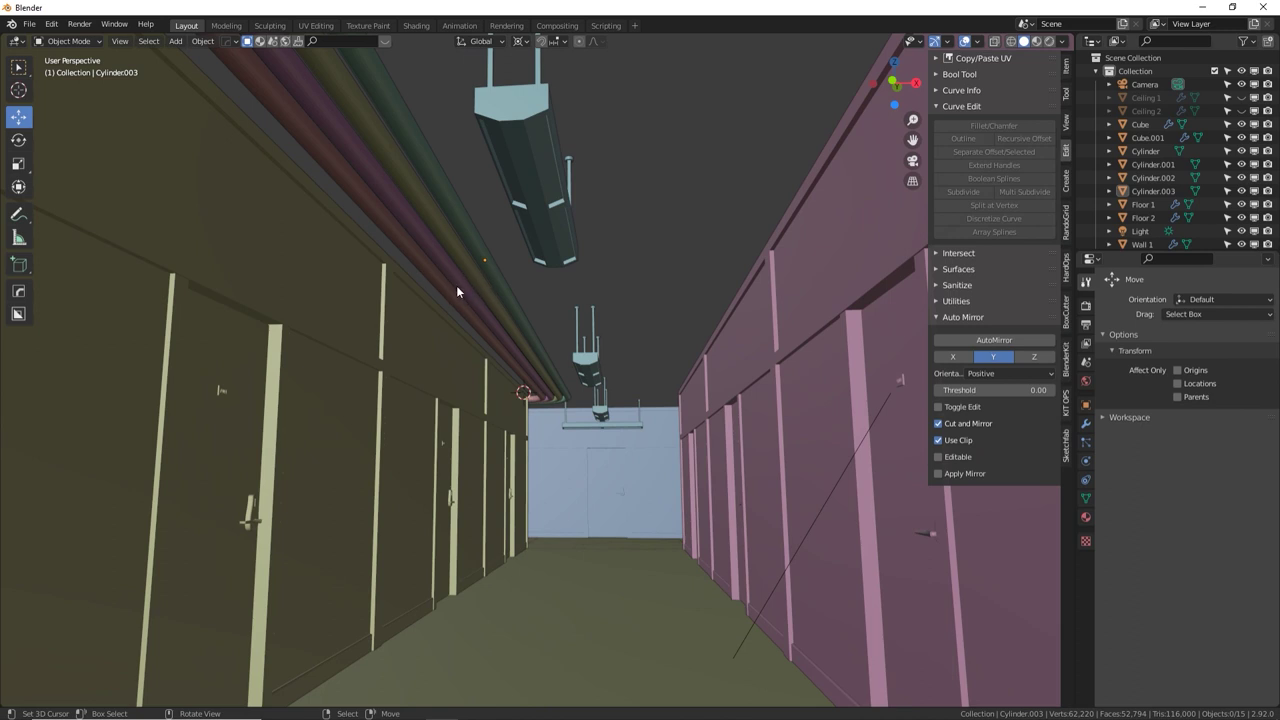
{"action": "left_click", "coordinate": [546, 399]}
{"action": "left_click", "coordinate": [554, 401], "text": "shift"}
{"action": "left_click", "coordinate": [560, 401], "text": "shift"}
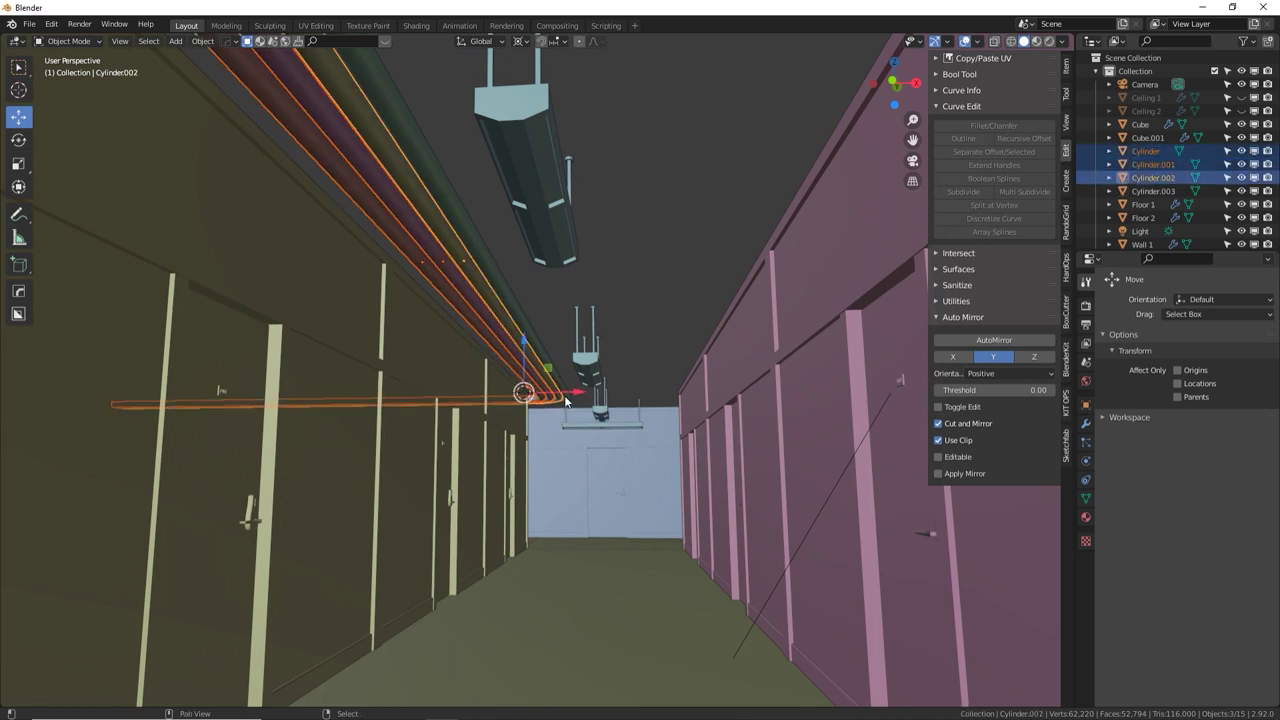
{"action": "left_click", "coordinate": [567, 400], "text": "shift"}
{"action": "key", "text": "alt+d"}
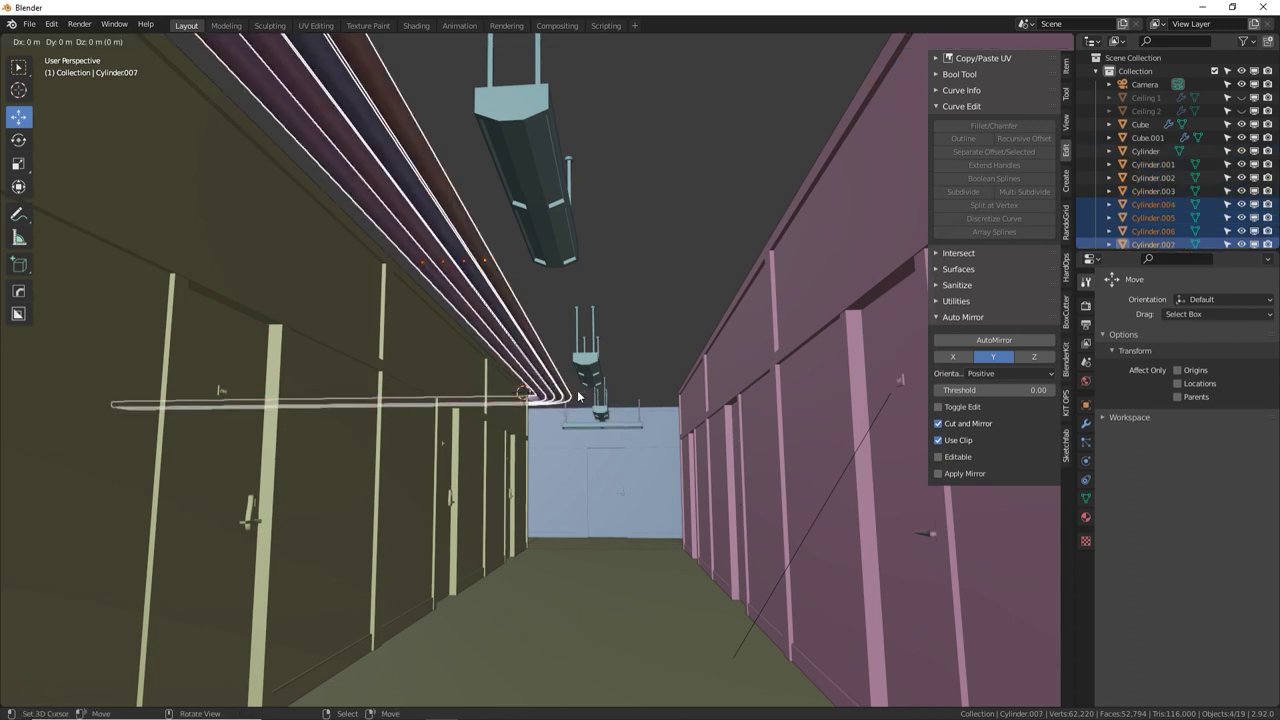
{"action": "key", "text": "Escape"}
{"action": "type", "text": "sx"}
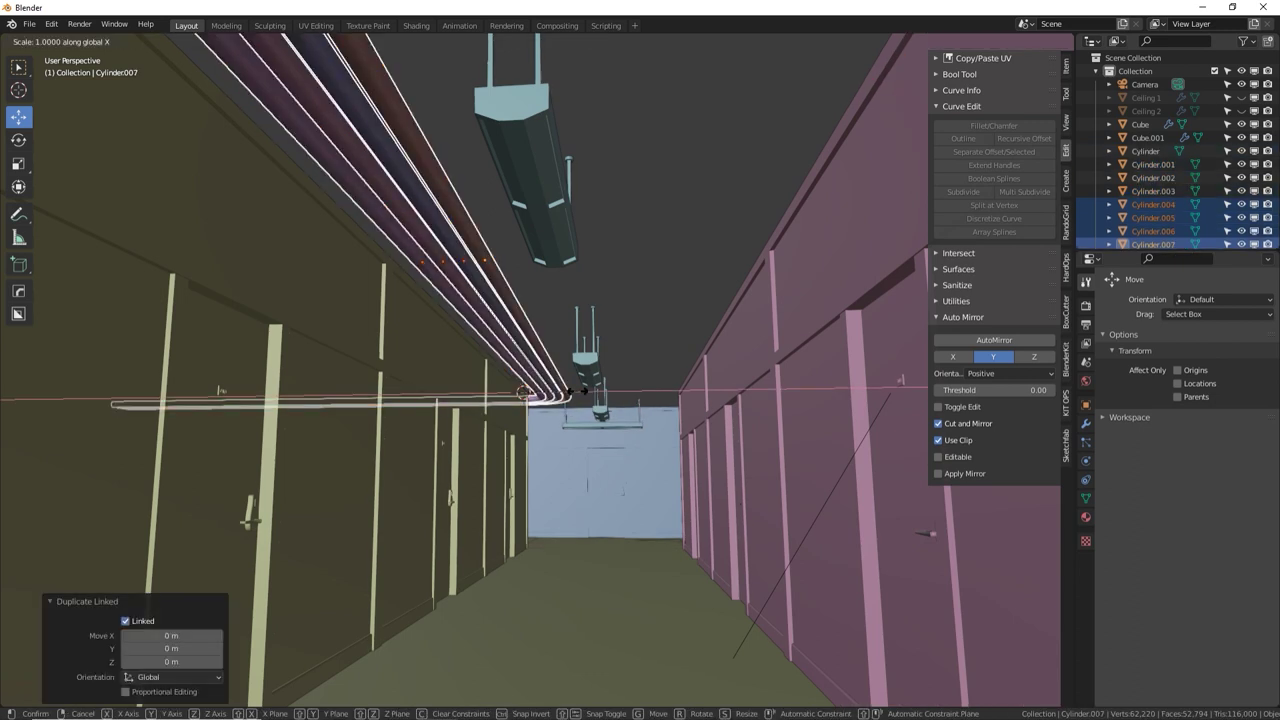
{"action": "type", "text": "-1"}
{"action": "key", "text": "Return"}
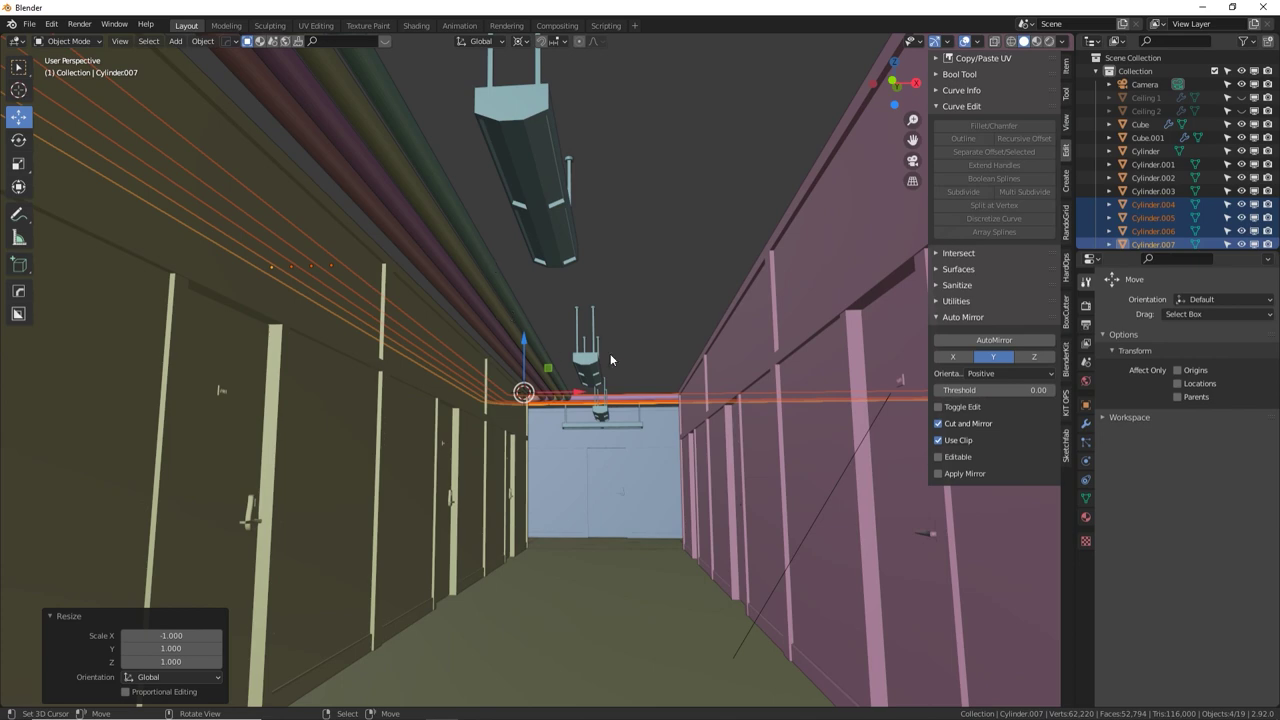
Move the mirrored pipes about 8.06 m and a further 0.15 m along X so they follow the opposite wall
{"action": "key", "text": "g"}
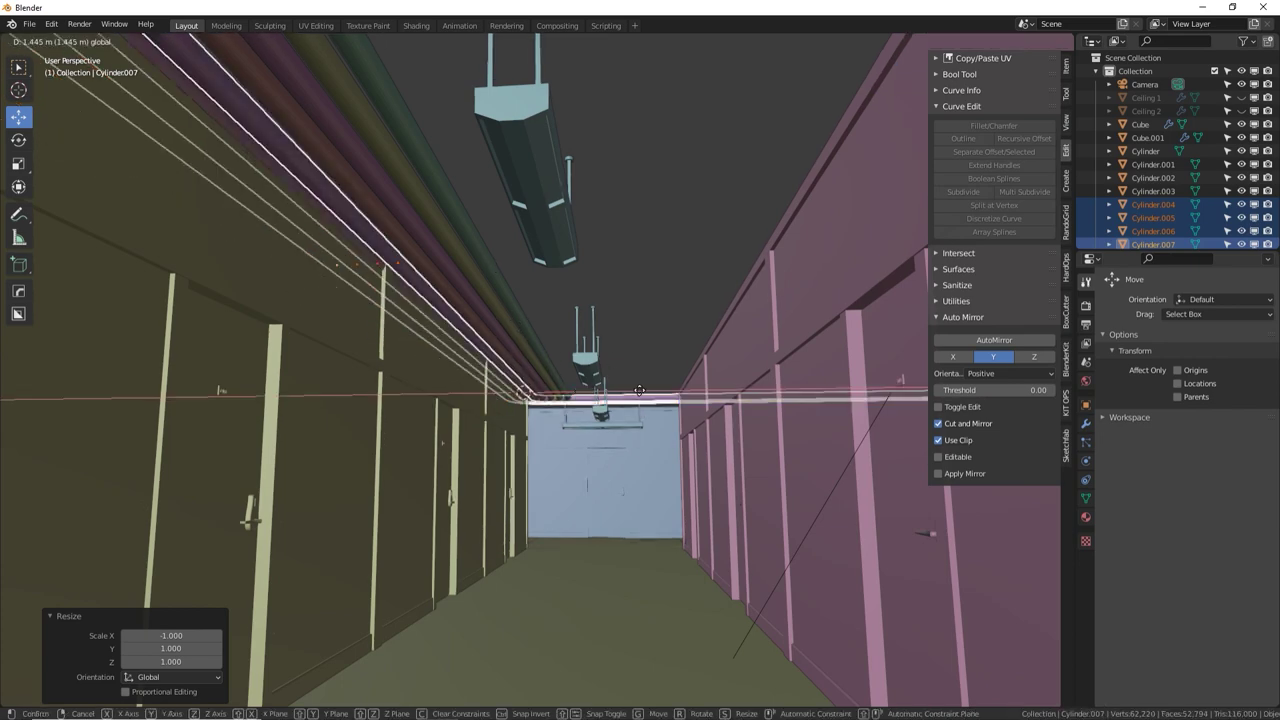
{"action": "left_click", "coordinate": [735, 388]}
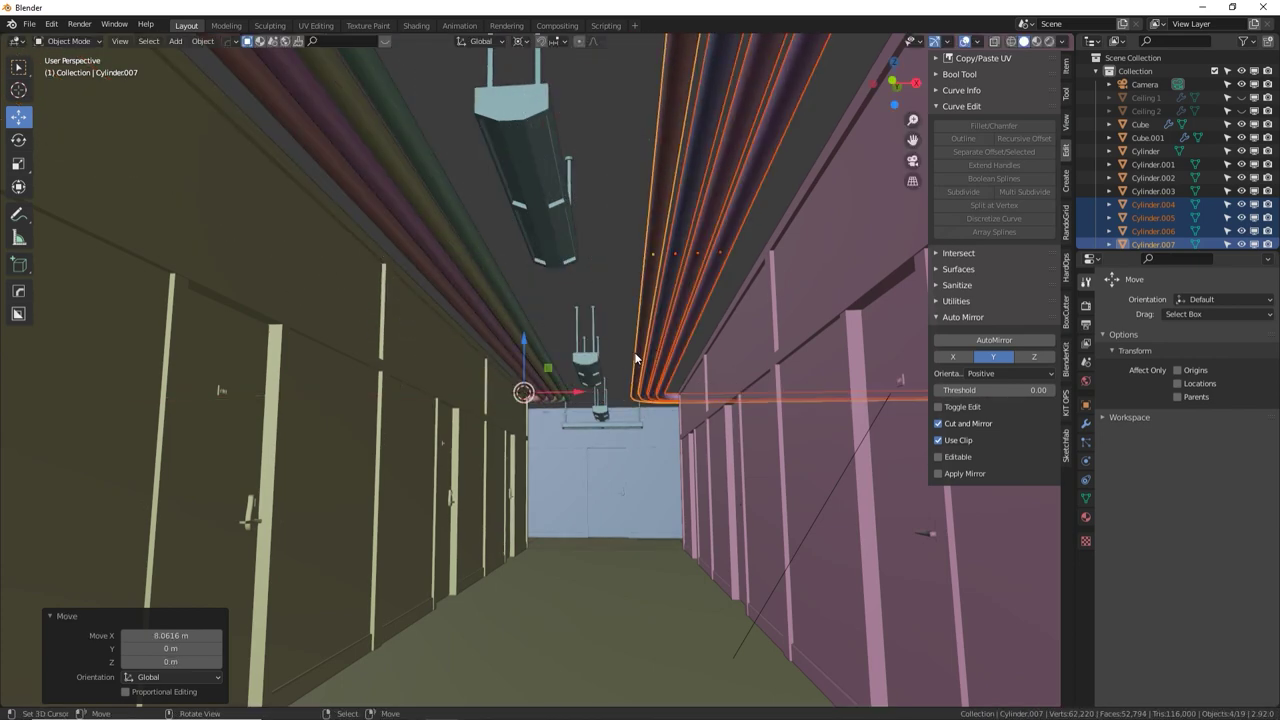
{"action": "key", "text": "KP_7"}
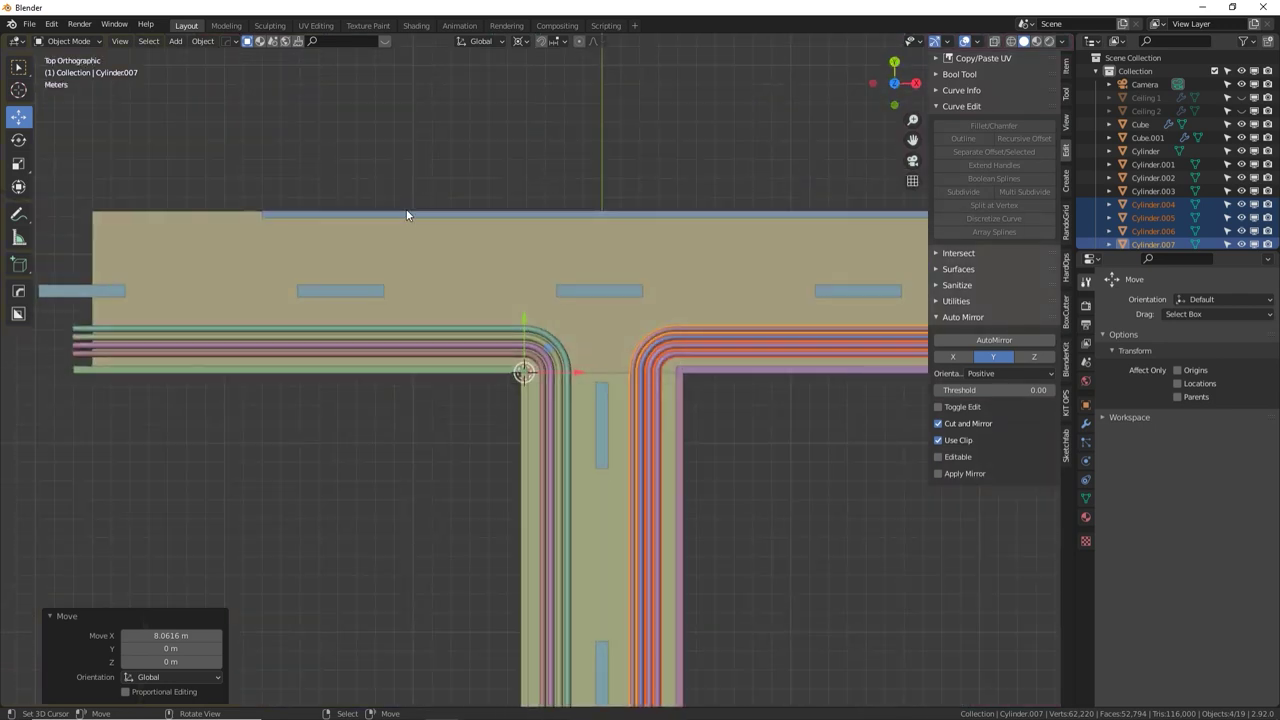
{"action": "scroll", "coordinate": [590, 395], "scroll_direction": "up", "scroll_amount": 4}
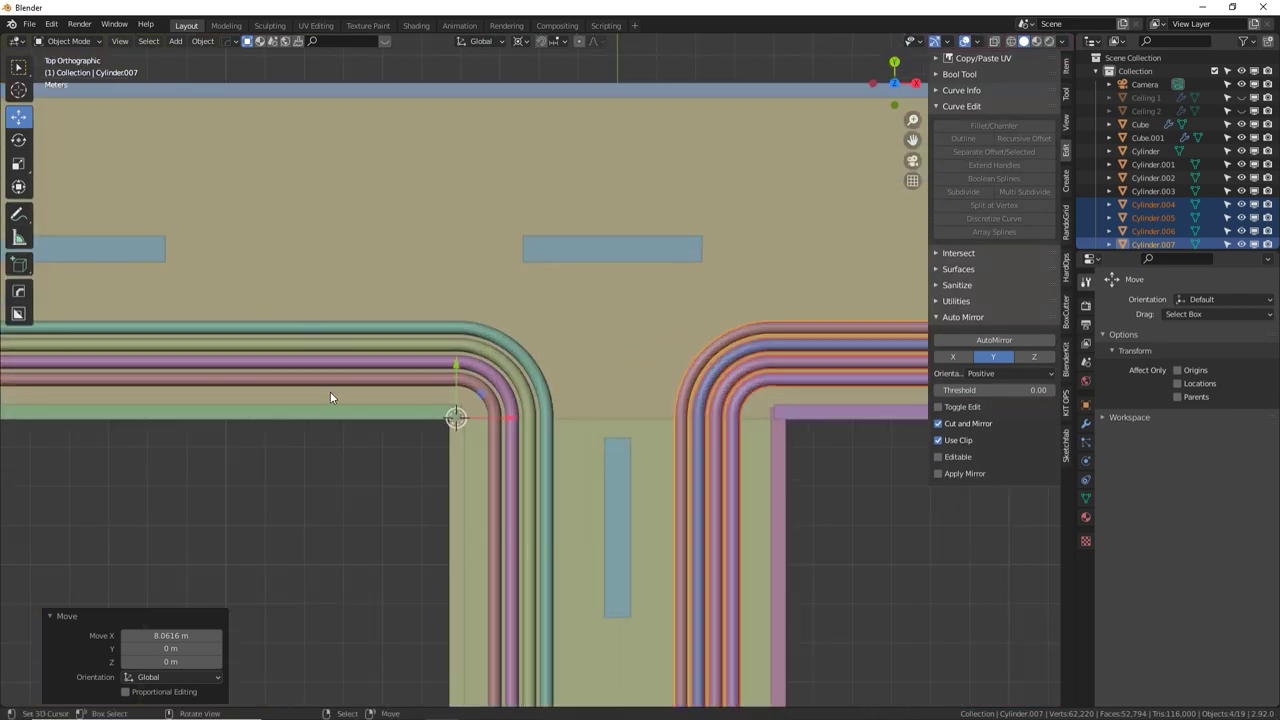
{"action": "key", "text": "g"}
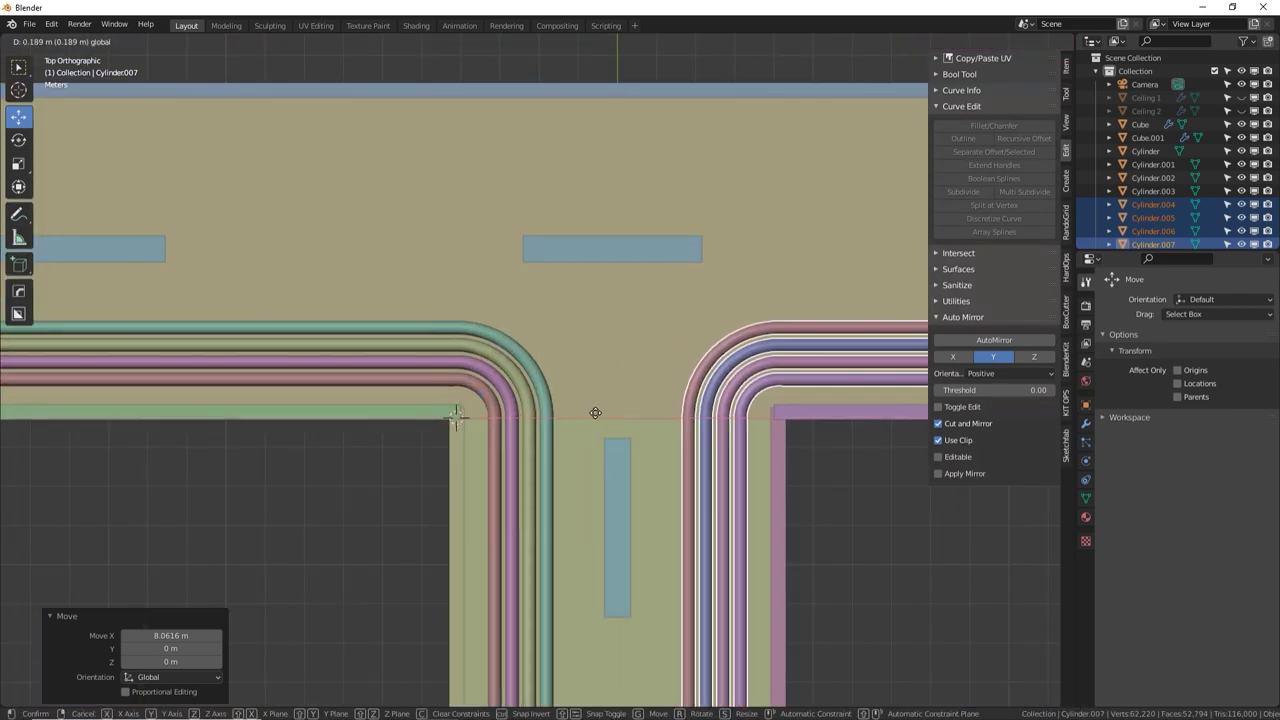
{"action": "left_click", "coordinate": [580, 416]}
Add the four original pipes to the selection and lower all eight pipes along Z by about 0.73 m
{"action": "middle_click_drag", "start_coordinate": [580, 416], "coordinate": [557, 311]}
{"action": "scroll", "coordinate": [557, 300], "scroll_direction": "up", "scroll_amount": 6}
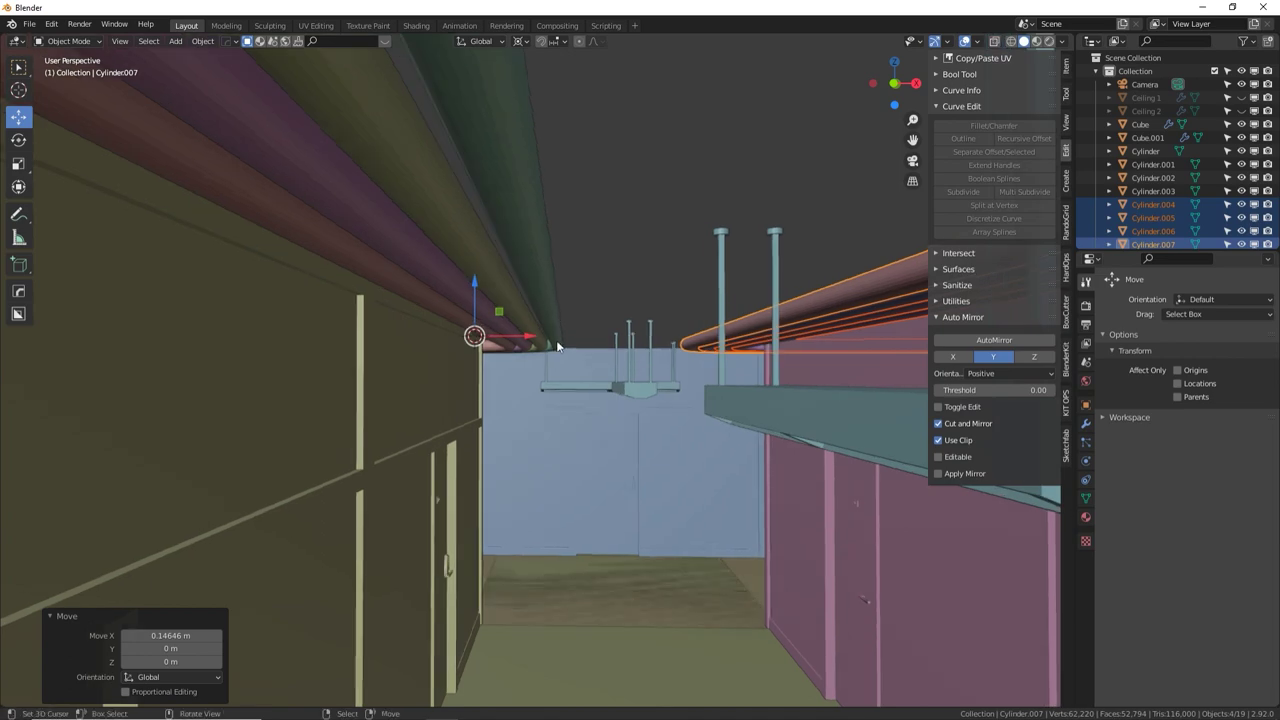
{"action": "left_click", "coordinate": [558, 348], "text": "shift"}
{"action": "left_click", "coordinate": [476, 337], "text": "shift"}
{"action": "left_click", "coordinate": [476, 337], "text": "shift"}
{"action": "left_click", "coordinate": [476, 337], "text": "shift"}
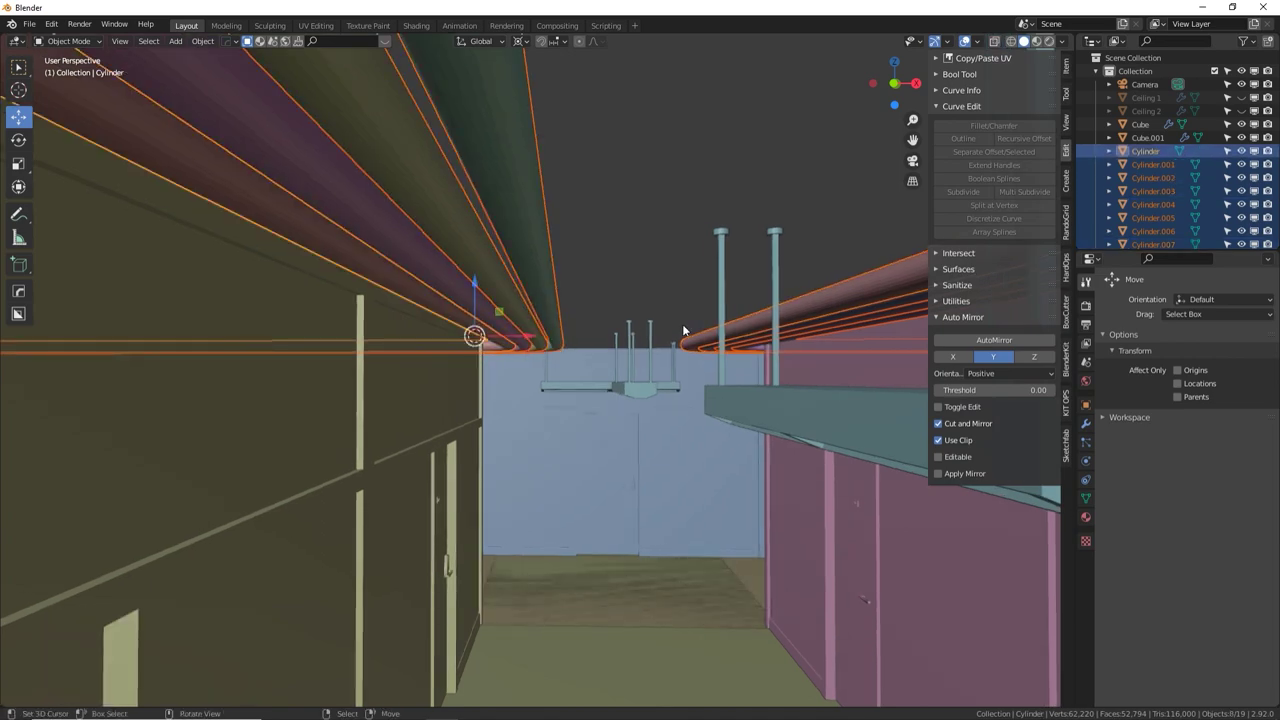
{"action": "key", "text": "g"}
{"action": "key", "text": "z"}
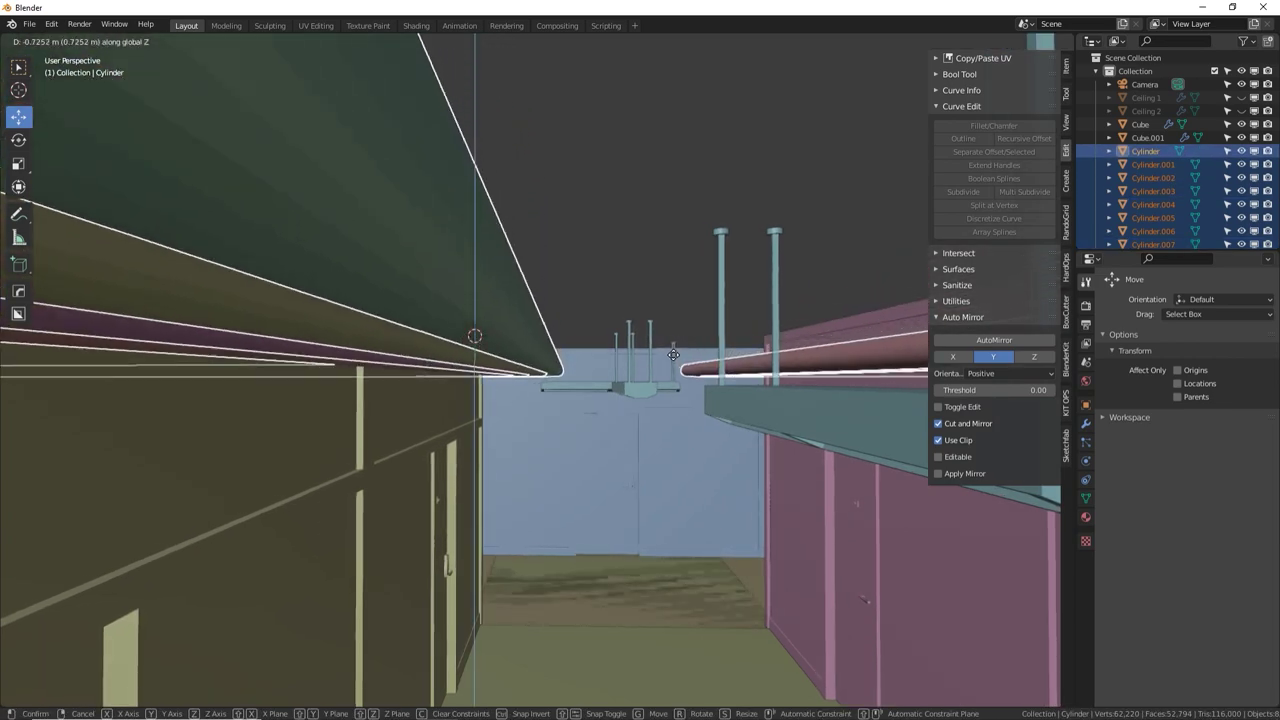
{"action": "left_click", "coordinate": [648, 349]}
Place the 3D cursor beneath the original pipes, add a 2 m cube there and scale it to about 0.055
{"action": "middle_click_drag", "start_coordinate": [649, 349], "coordinate": [661, 317], "text": "shift"}
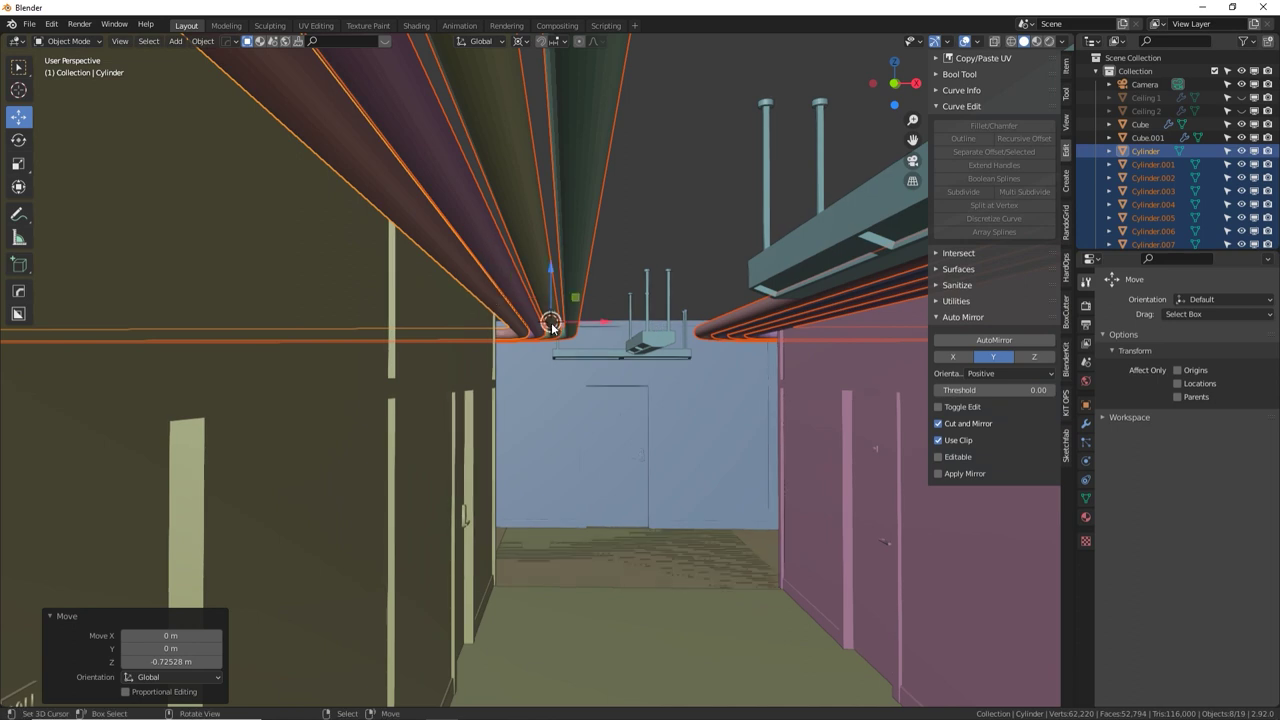
{"action": "key", "text": "shift+a"}
{"action": "mouse_move", "coordinate": [565, 317]}
{"action": "left_click", "coordinate": [612, 323]}
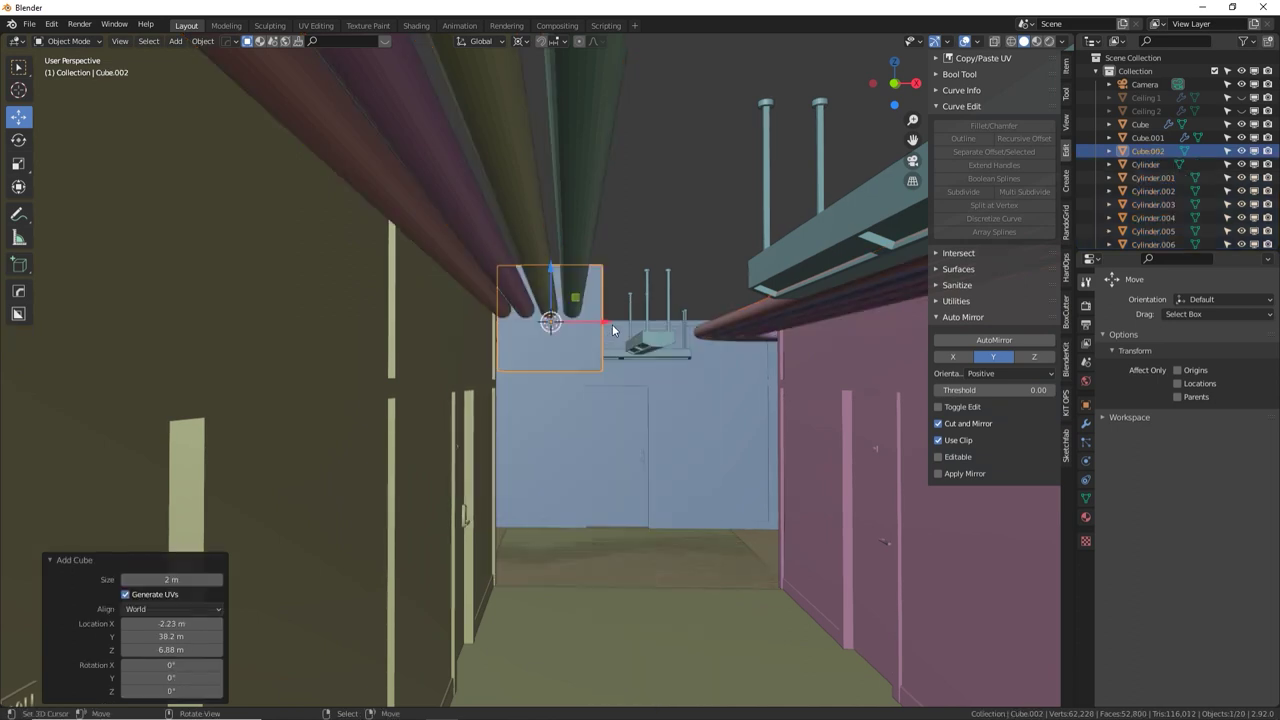
{"action": "scroll", "coordinate": [622, 338], "scroll_direction": "up", "scroll_amount": 5}
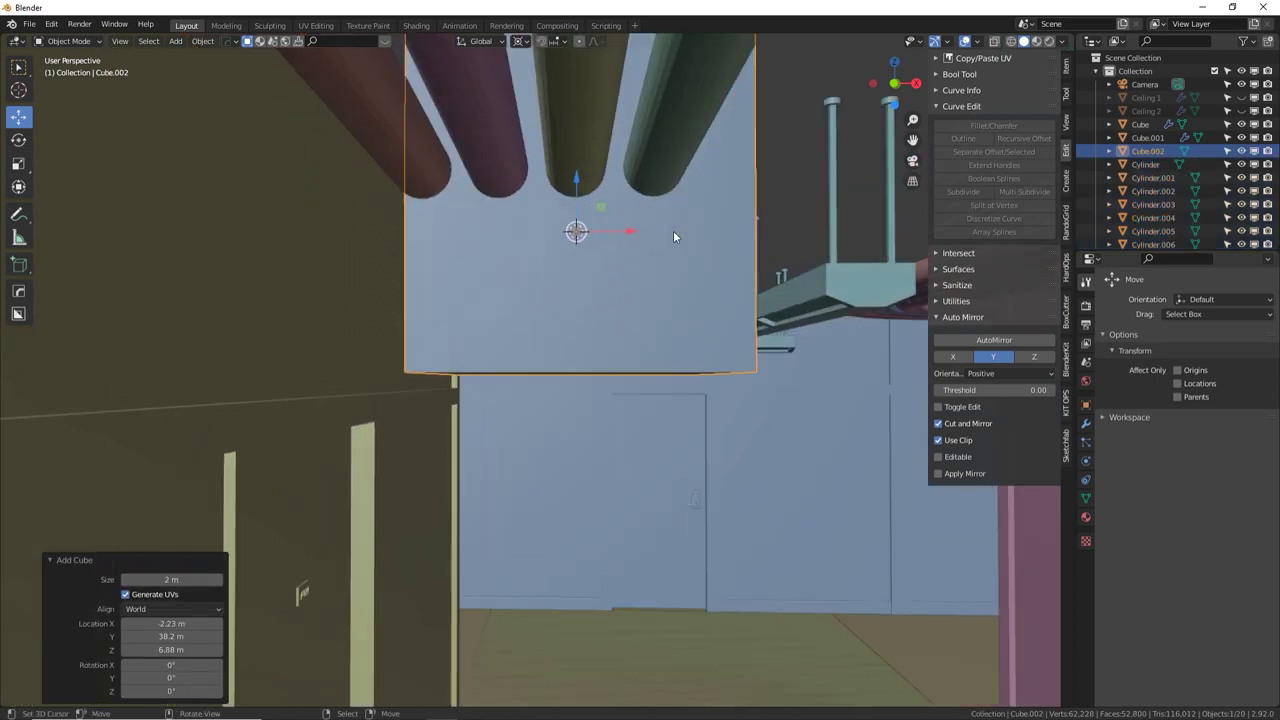
{"action": "key", "text": "s"}
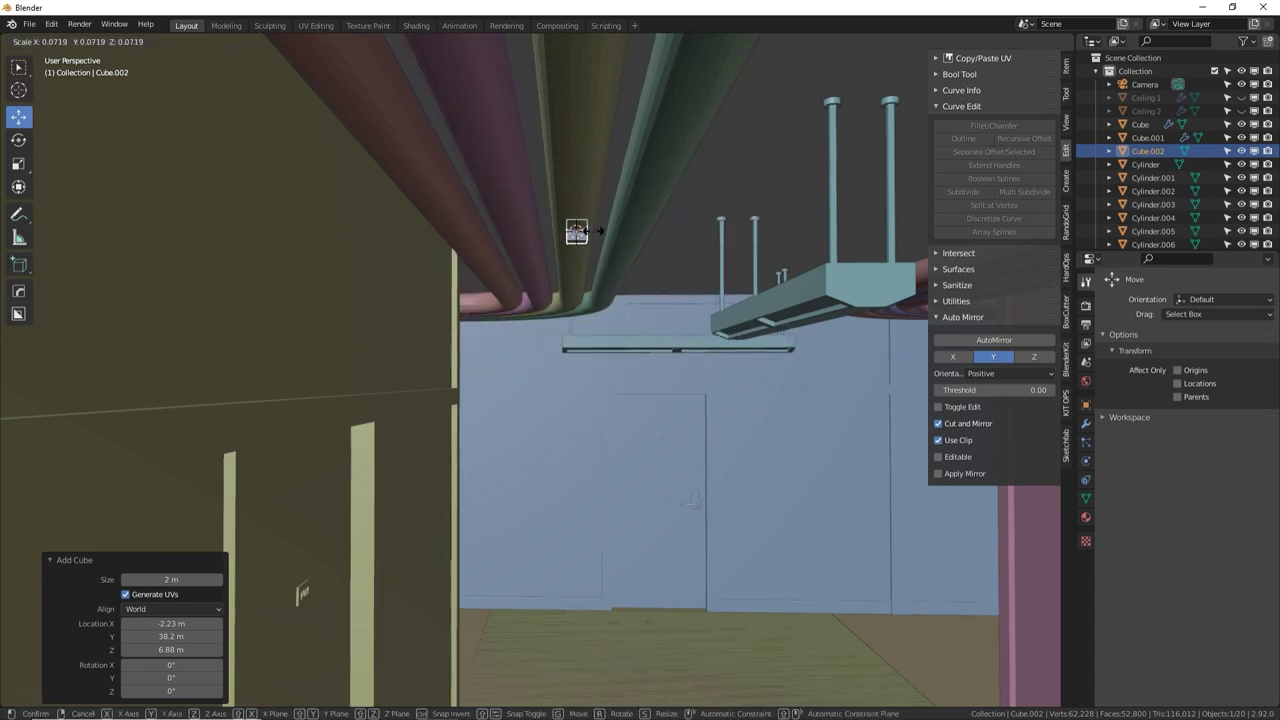
{"action": "left_click", "coordinate": [588, 229]}
Stretch the cube about 23 times along X into a support bar, scale it by 0.79 overall and flatten it along Z
{"action": "key", "text": "s"}
{"action": "key", "text": "x"}
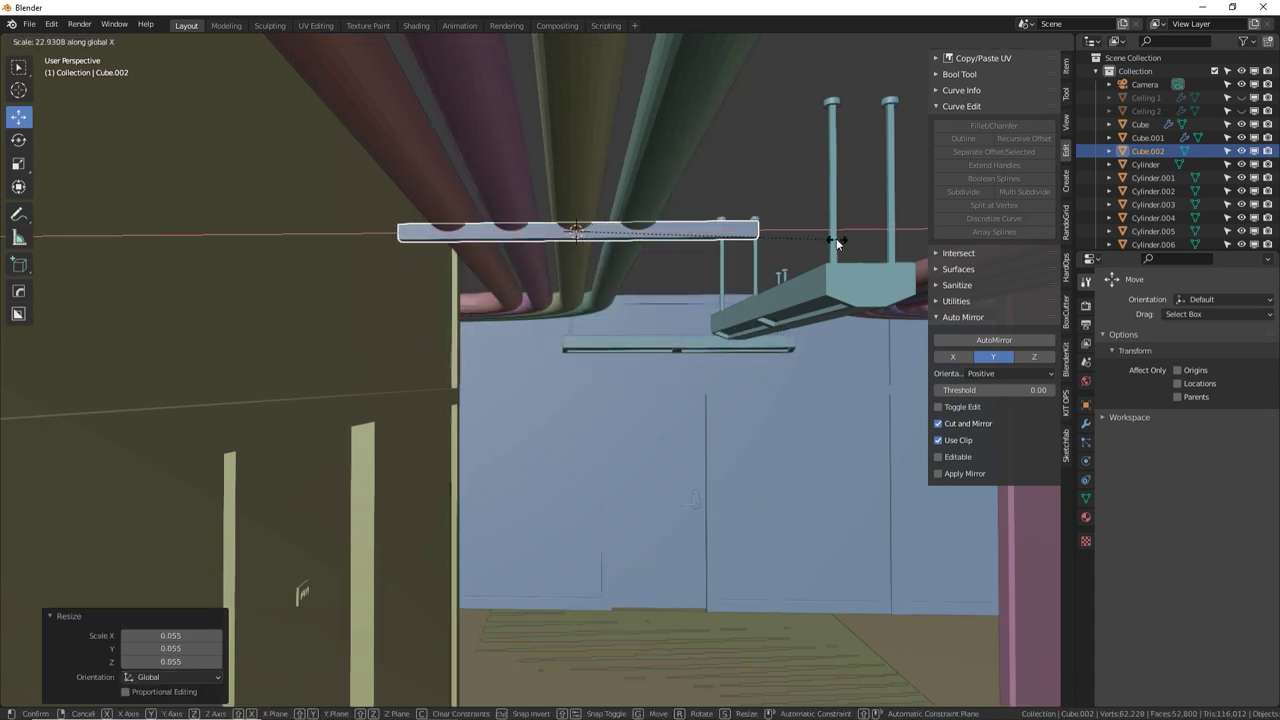
{"action": "left_click", "coordinate": [836, 238]}
{"action": "key", "text": "s"}
{"action": "key", "text": "z"}
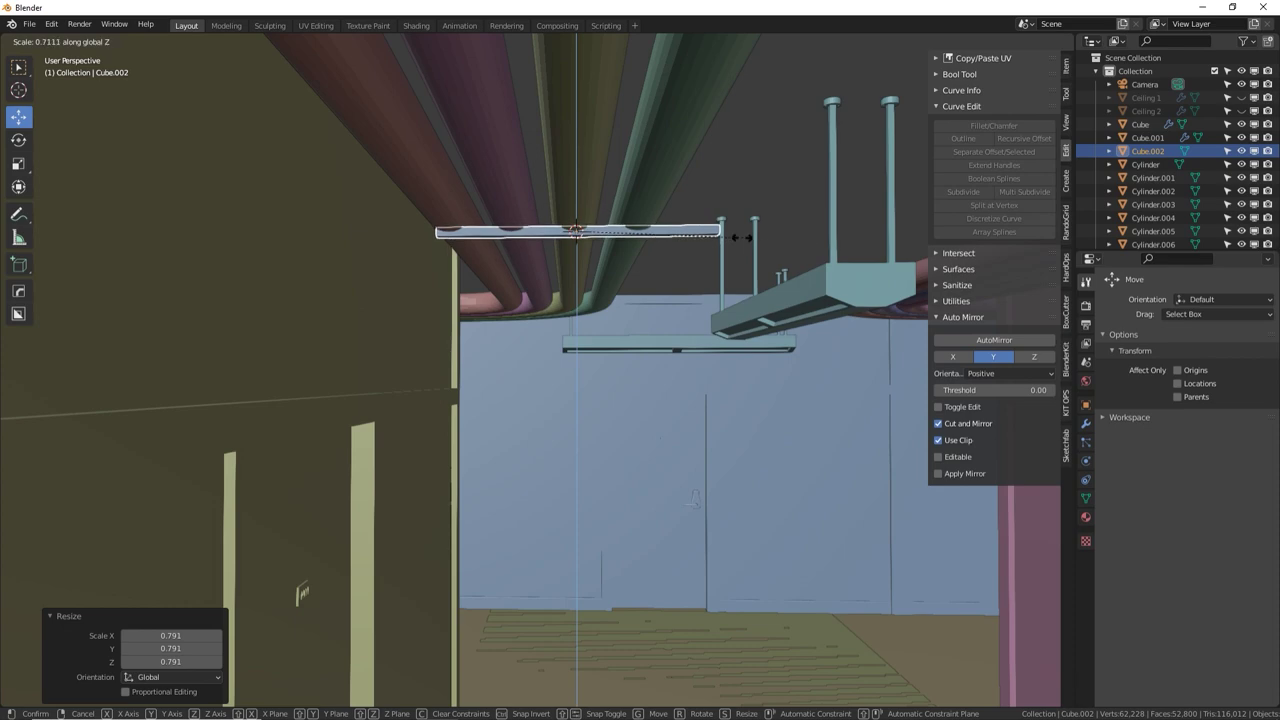
{"action": "left_click", "coordinate": [680, 240]}
Shift the support bar horizontally without changing its height, by about 0.08 m along Y
{"action": "middle_click_drag", "start_coordinate": [680, 240], "coordinate": [548, 292]}
{"action": "key", "text": "g"}
{"action": "key", "text": "shift+z"}
{"action": "left_click", "coordinate": [604, 180]}
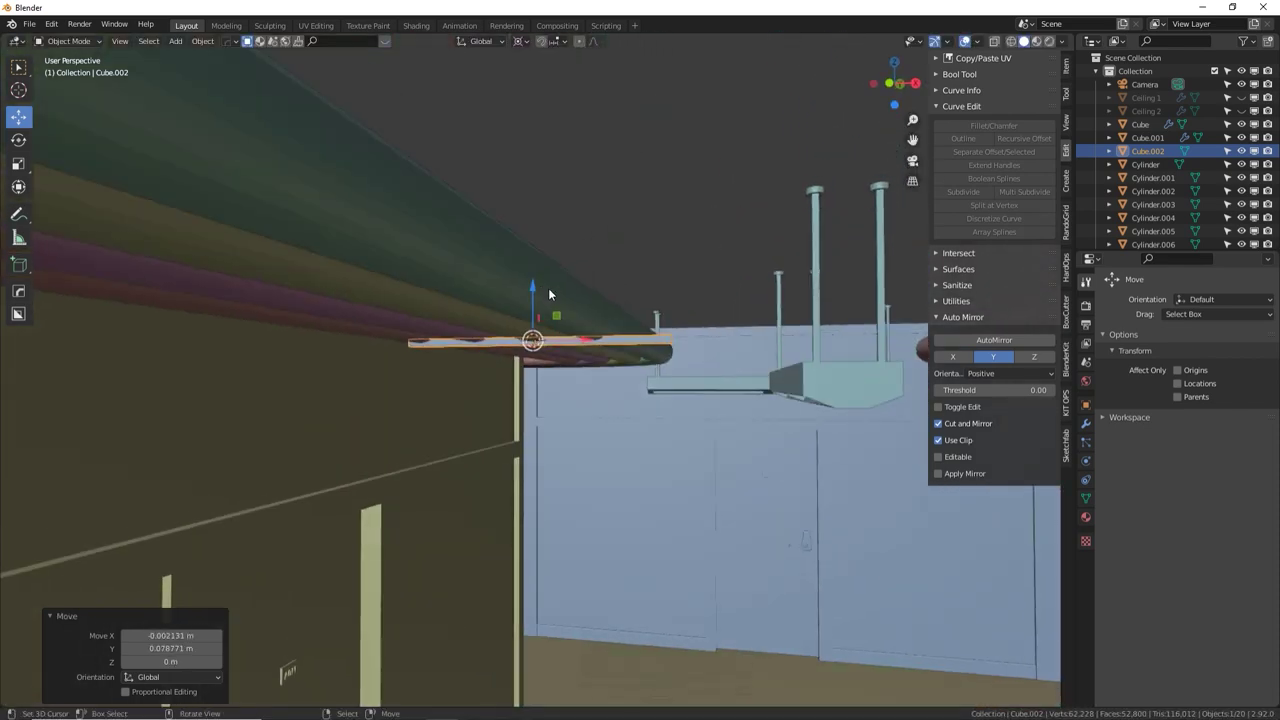
{"action": "key", "text": "g"}
{"action": "key", "text": "shift+z"}
{"action": "left_click", "coordinate": [536, 290]}
{"action": "key", "text": "ctrl+z"}
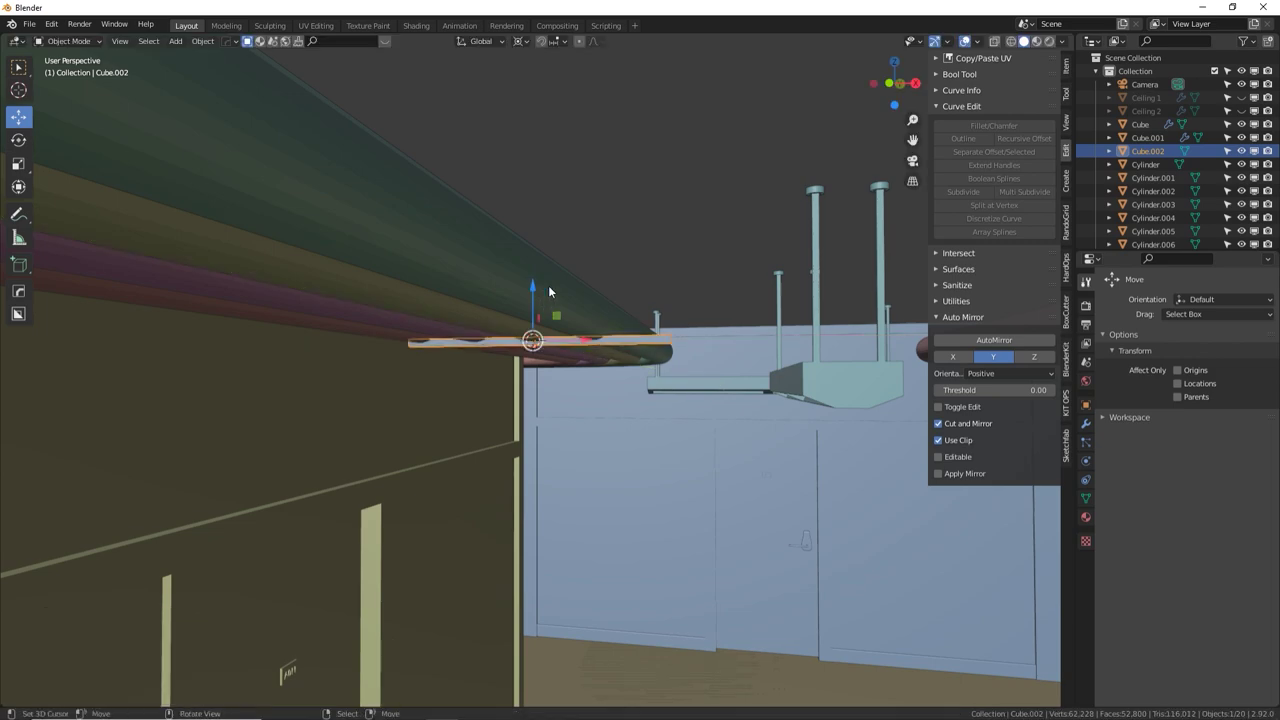
Lower the support bar by about 0.024 m and center it under the pipes with X moves of about -0.24 m and 0.04 m
{"action": "key", "text": "g"}
{"action": "key", "text": "z"}
{"action": "left_click", "coordinate": [550, 289]}
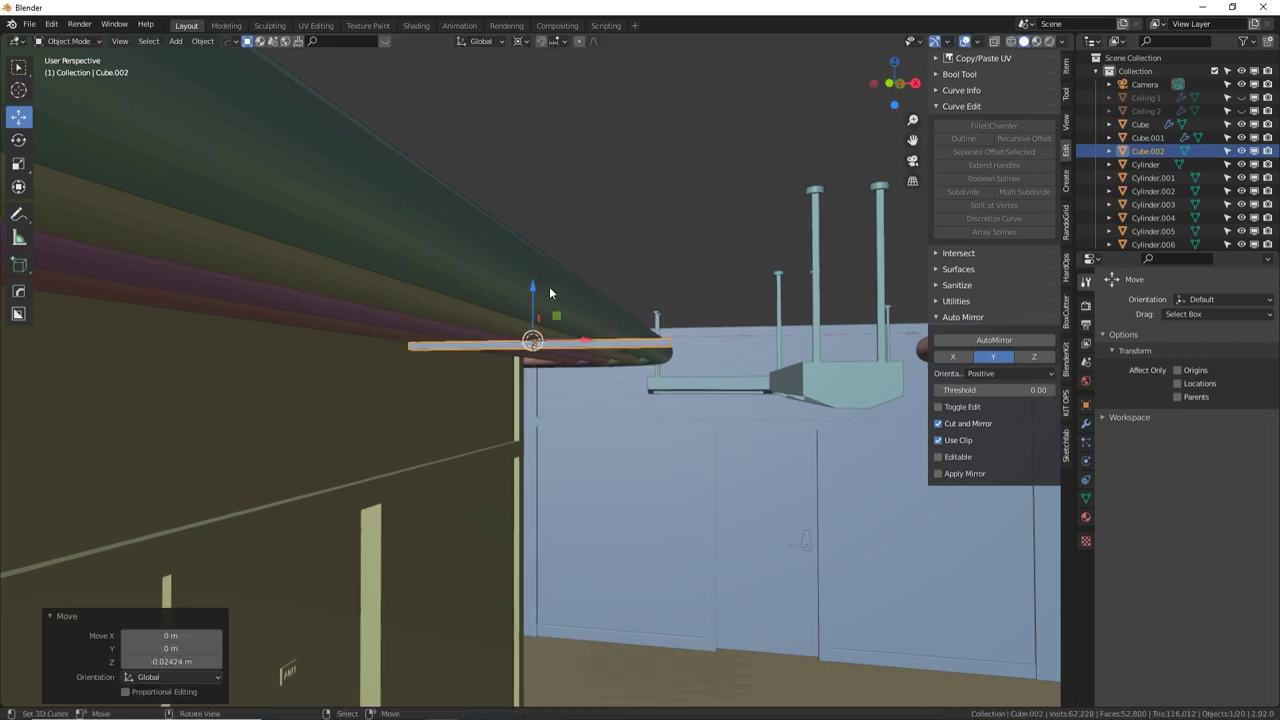
{"action": "middle_click_drag", "start_coordinate": [549, 292], "coordinate": [697, 290]}
{"action": "key", "text": "g"}
{"action": "key", "text": "x"}
{"action": "left_click", "coordinate": [683, 246]}
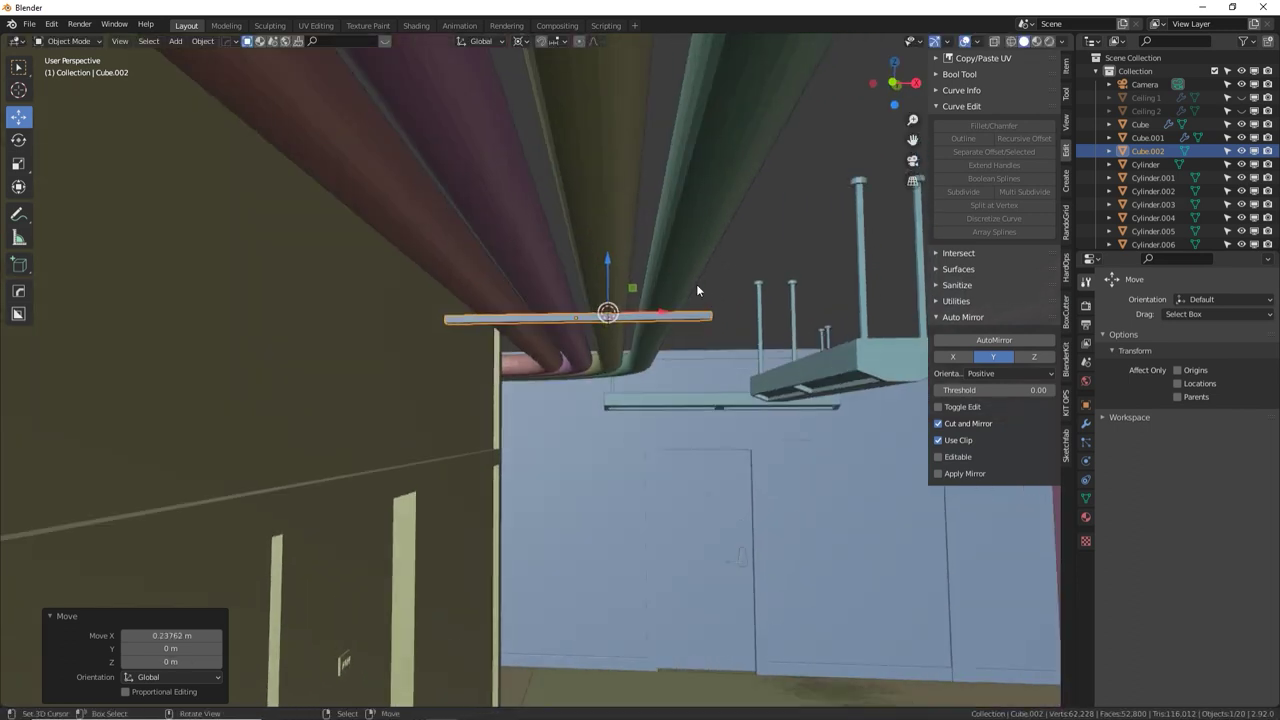
{"action": "middle_click_drag", "start_coordinate": [514, 293], "coordinate": [519, 275]}
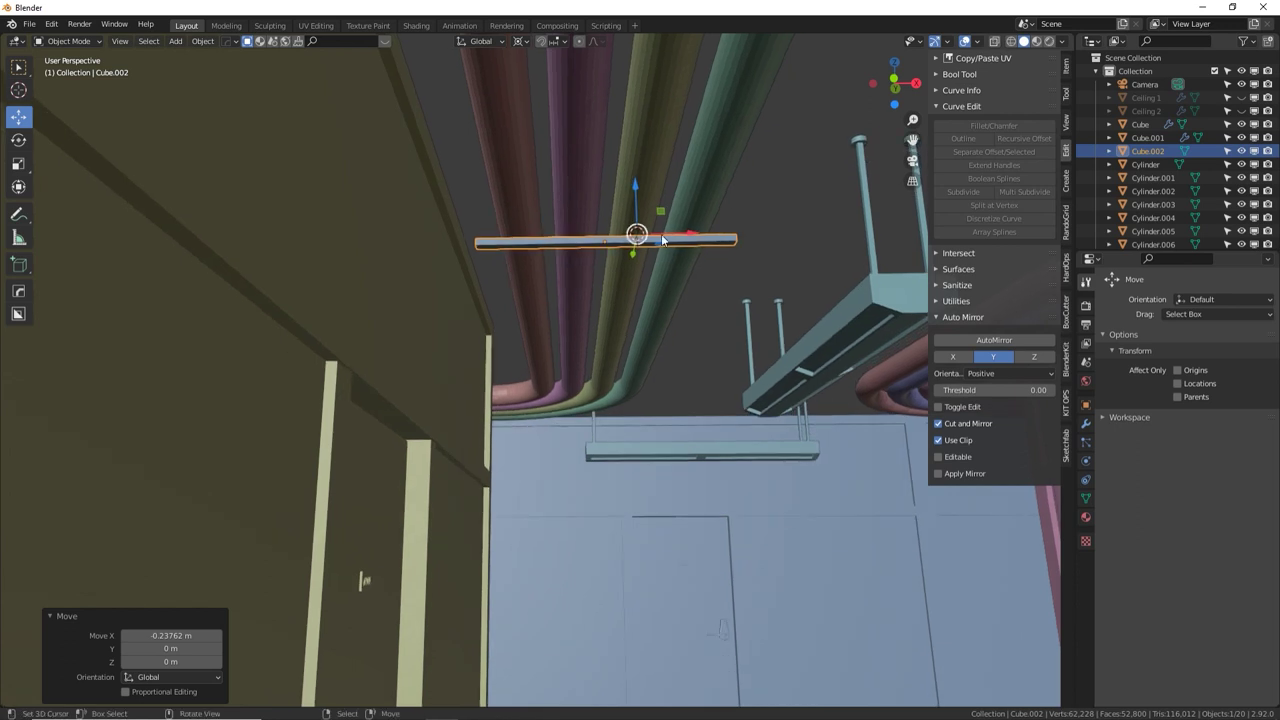
{"action": "left_click_drag", "start_coordinate": [688, 233], "coordinate": [731, 251]}
Mirror the support bar along the X axis with AutoMirror
{"action": "middle_click_drag", "start_coordinate": [731, 251], "coordinate": [725, 268]}
{"action": "key", "text": "KP_Decimal"}
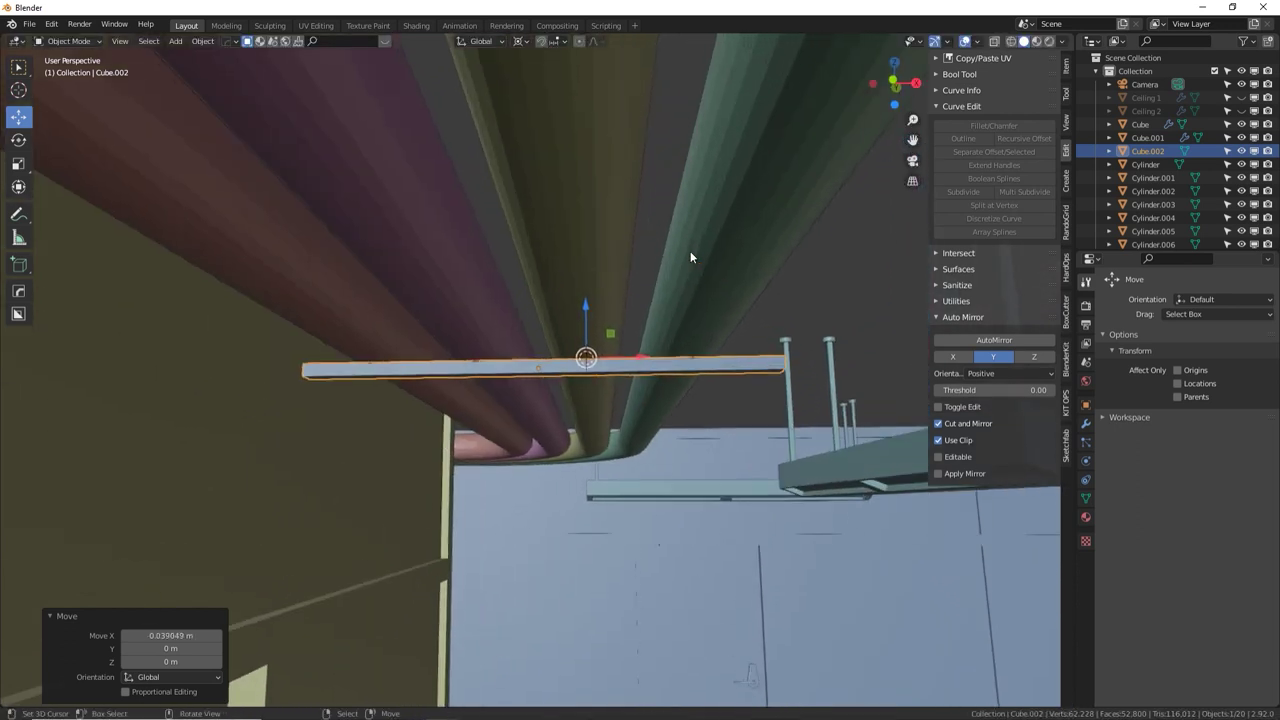
{"action": "middle_click_drag", "start_coordinate": [634, 294], "coordinate": [585, 345]}
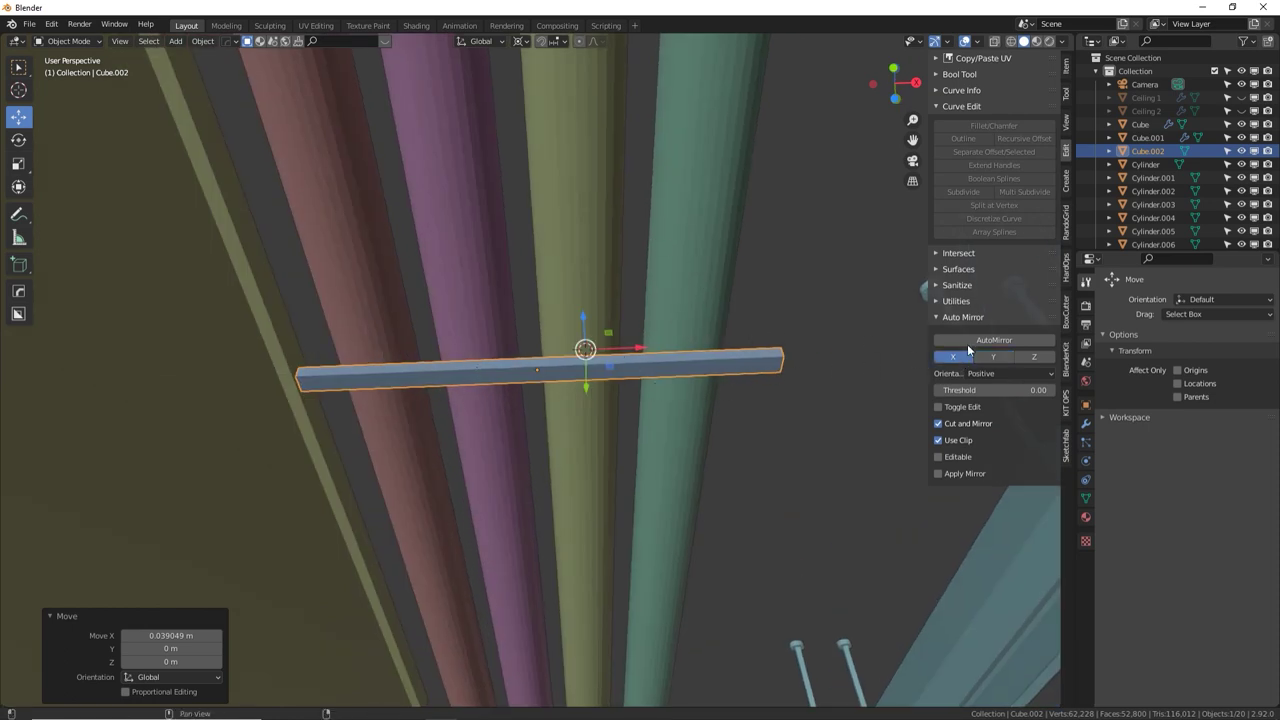
{"action": "key", "text": "Tab"}
{"action": "left_click", "coordinate": [703, 363]}
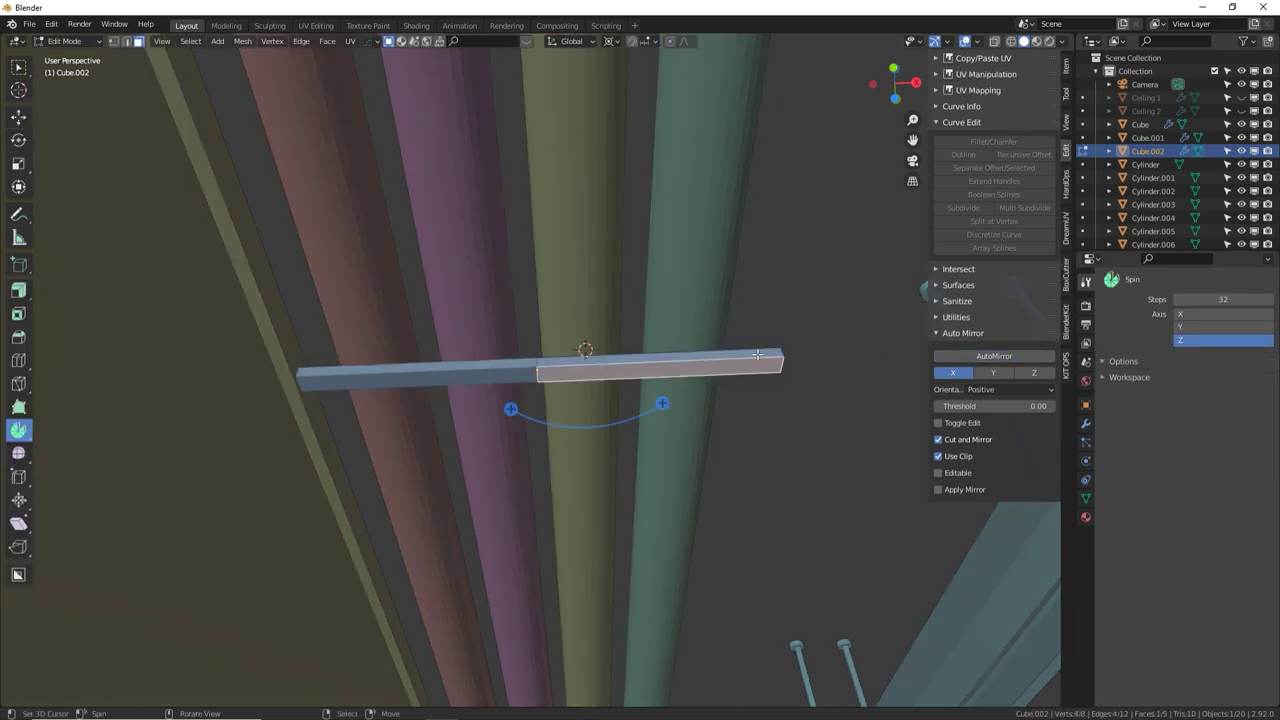
{"action": "key", "text": "g"}
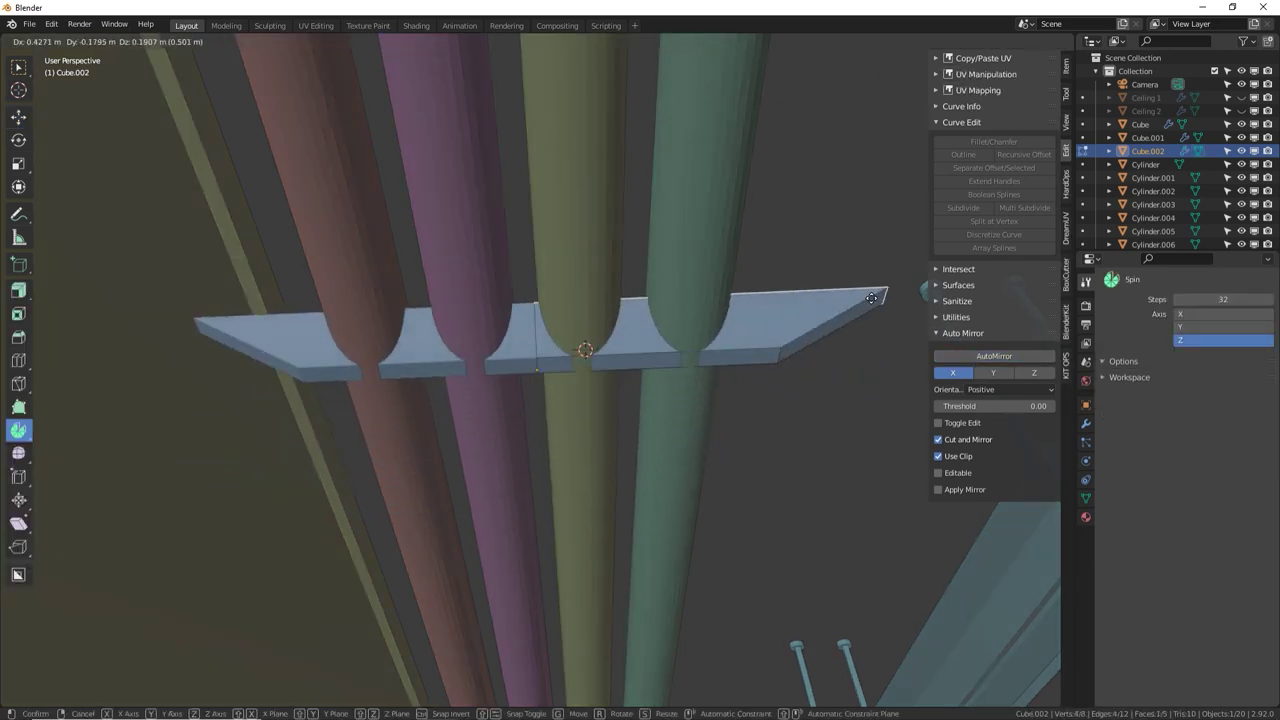
{"action": "right_click", "coordinate": [900, 305]}
{"action": "key", "text": "Tab"}
{"action": "middle_click_drag", "start_coordinate": [797, 364], "coordinate": [781, 360]}
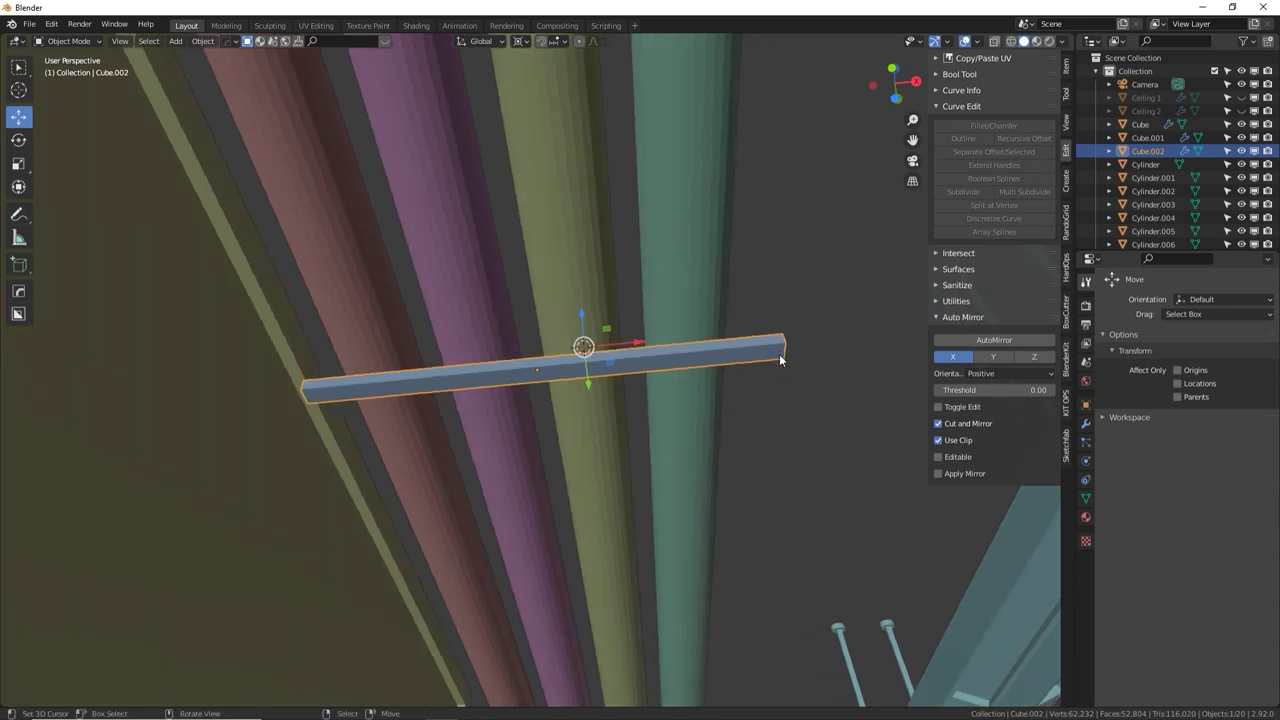
{"action": "key", "text": "Tab"}
{"action": "key", "text": "shift+a"}
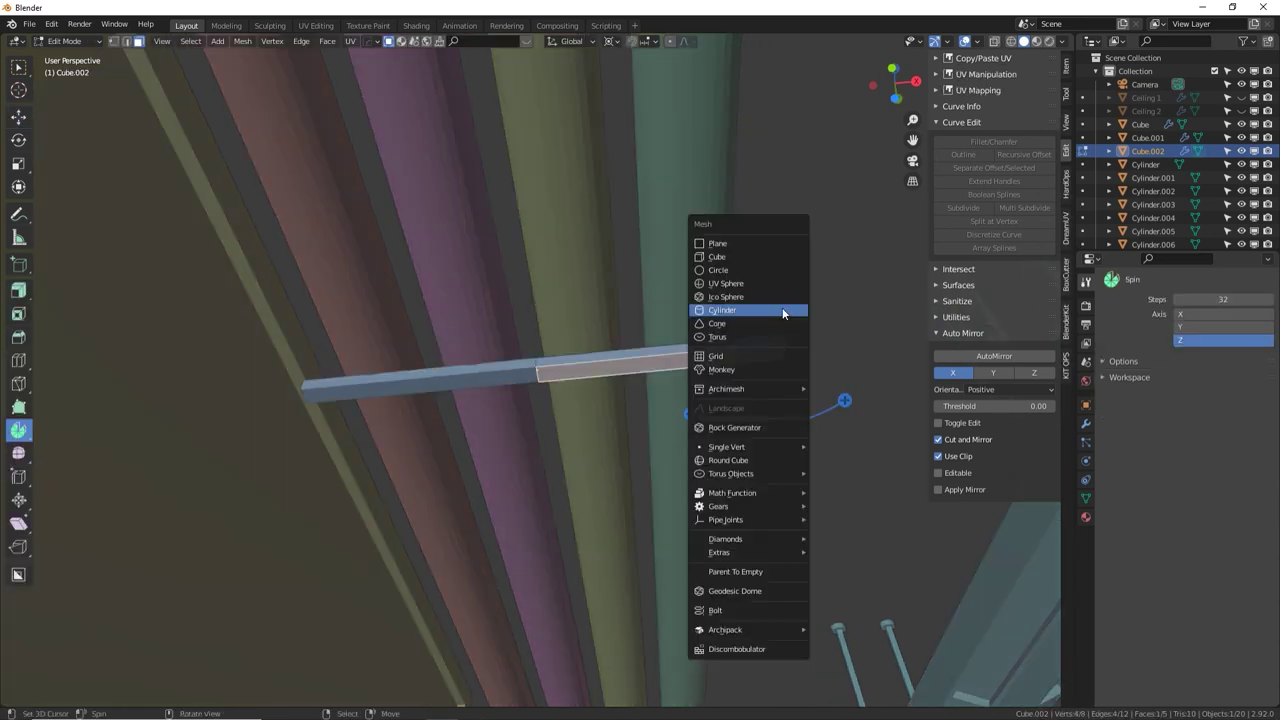
{"action": "left_click", "coordinate": [782, 307]}
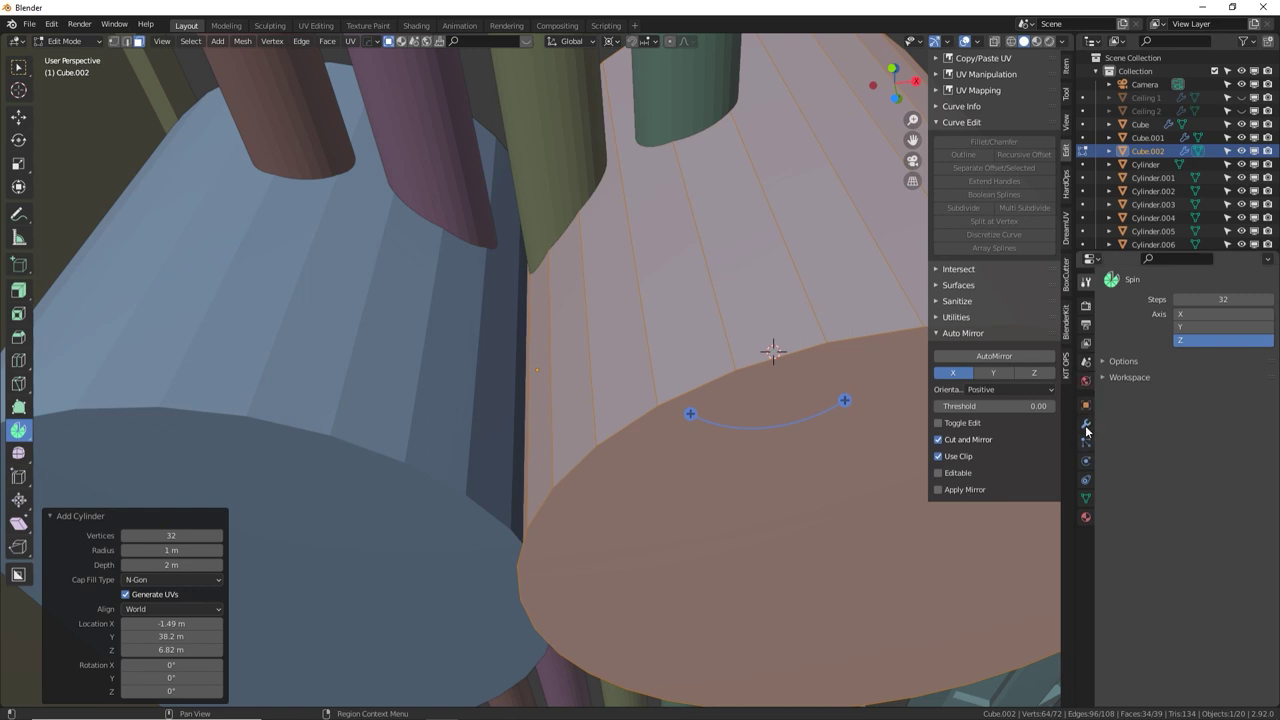
Turn off clipping in the support bar's Mirror modifier and remove the oversized cylinder from the bar's mesh
{"action": "left_click", "coordinate": [1086, 426]}
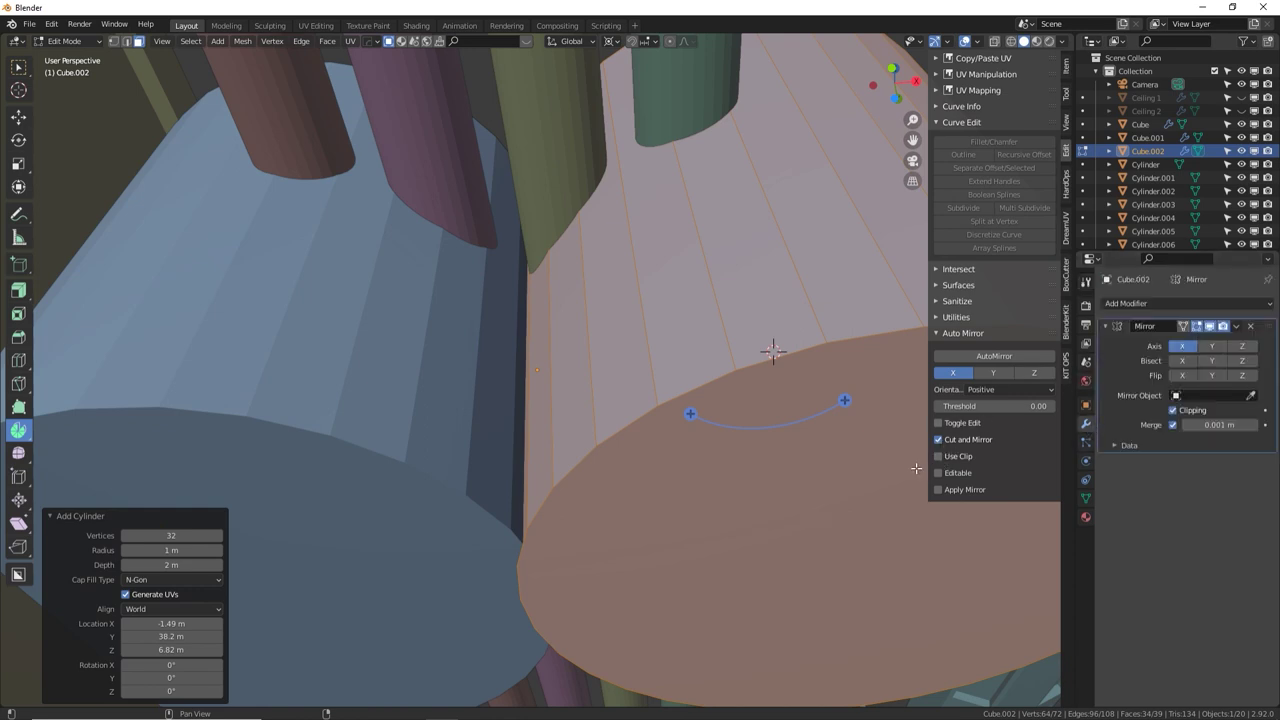
{"action": "key", "text": "x"}
{"action": "left_click", "coordinate": [757, 349]}
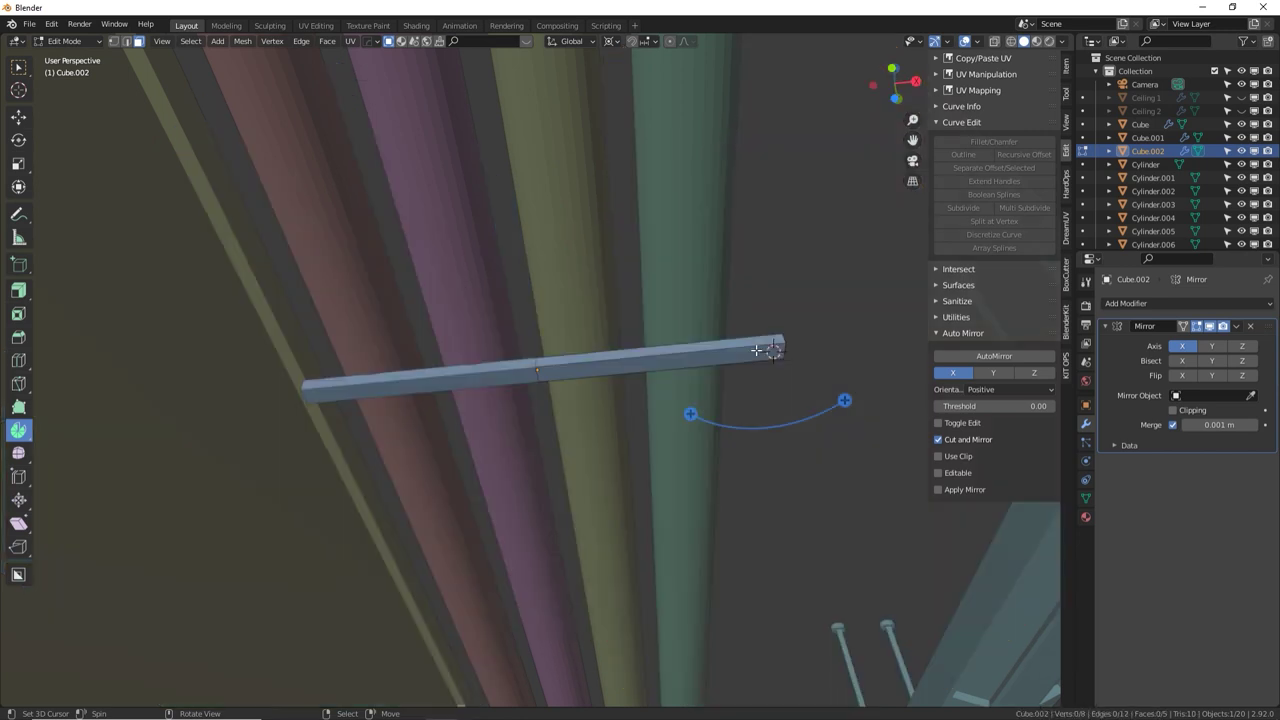
Add a 32-vertex cylinder at the end of the support bar and scale it down to a thin rod within the bar's width
{"action": "key", "text": "shift+a"}
{"action": "left_click", "coordinate": [666, 235]}
{"action": "key", "text": "s"}
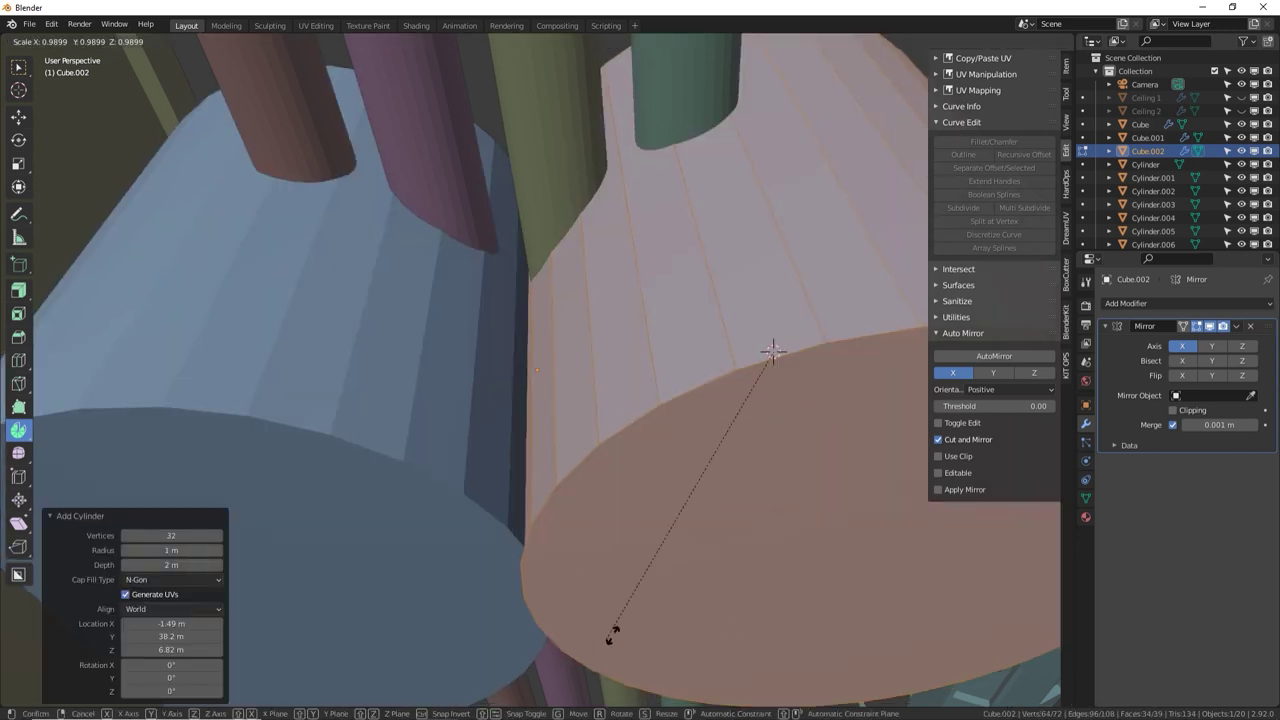
{"action": "left_click", "coordinate": [772, 354]}
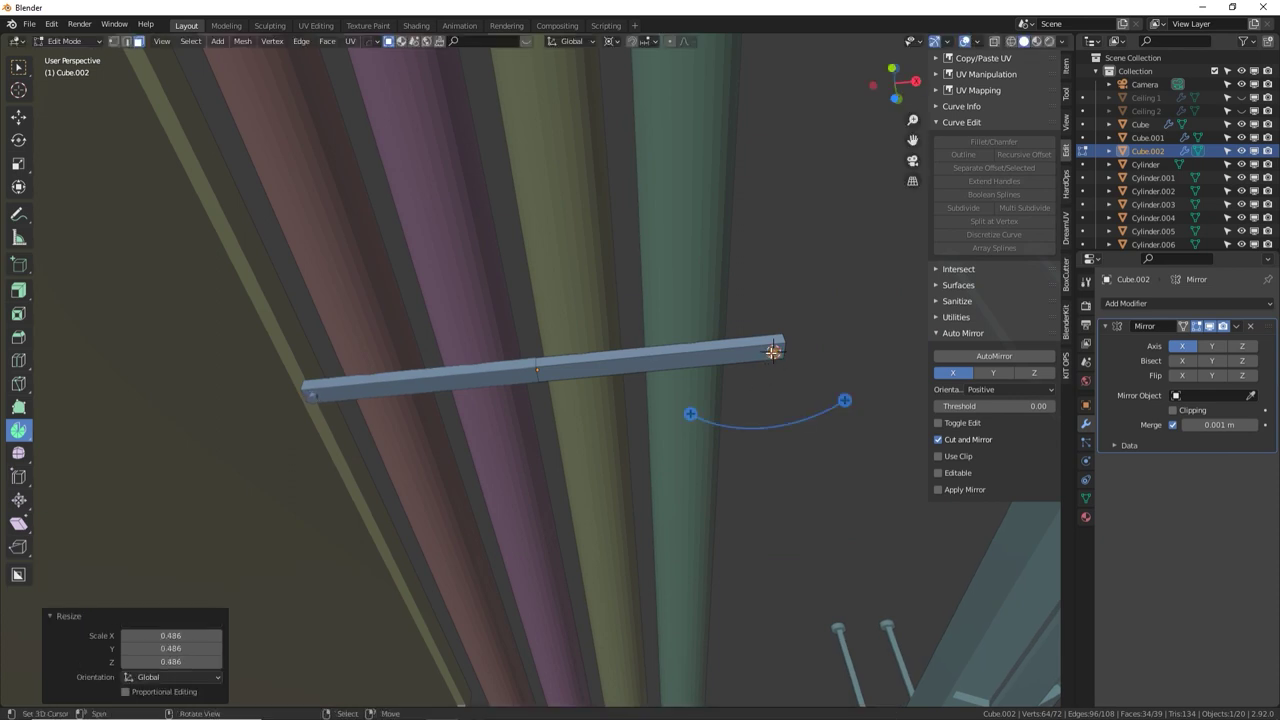
Stretch the small cylinder about 60 times along Z and raise it about 0.98 m to form a hanging rod above the bar's end
{"action": "key", "text": "s"}
{"action": "key", "text": "z"}
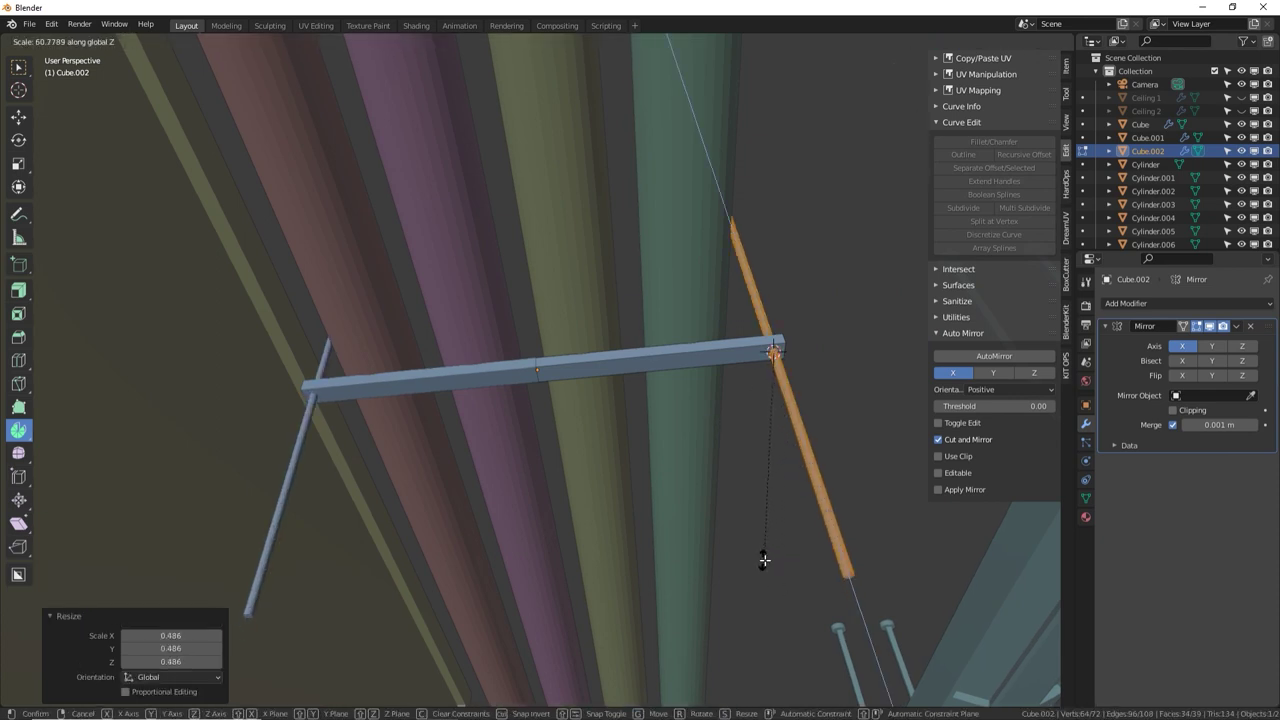
{"action": "left_click", "coordinate": [764, 560]}
{"action": "key", "text": "g"}
{"action": "key", "text": "z"}
{"action": "left_click", "coordinate": [776, 412]}
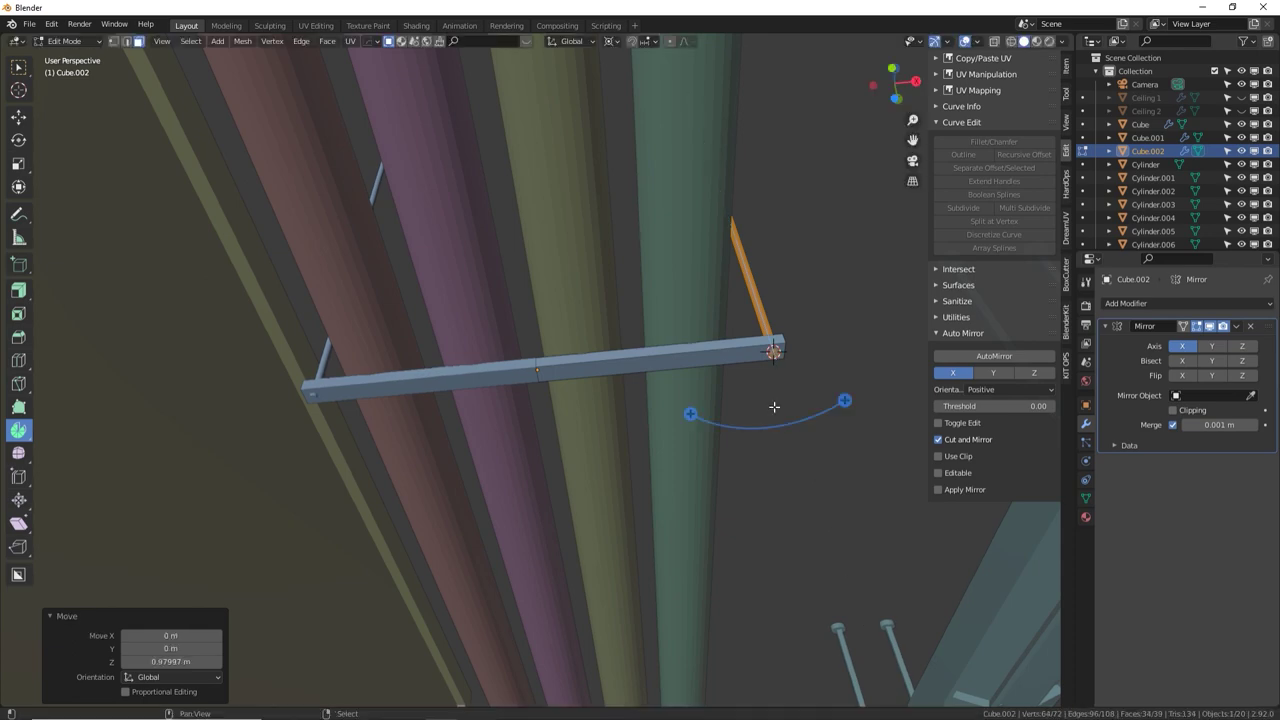
Add seven evenly spaced loop cuts across the length of the support bar's half
{"action": "middle_click_drag", "start_coordinate": [771, 406], "coordinate": [453, 261]}
{"action": "key", "text": "ctrl+r"}
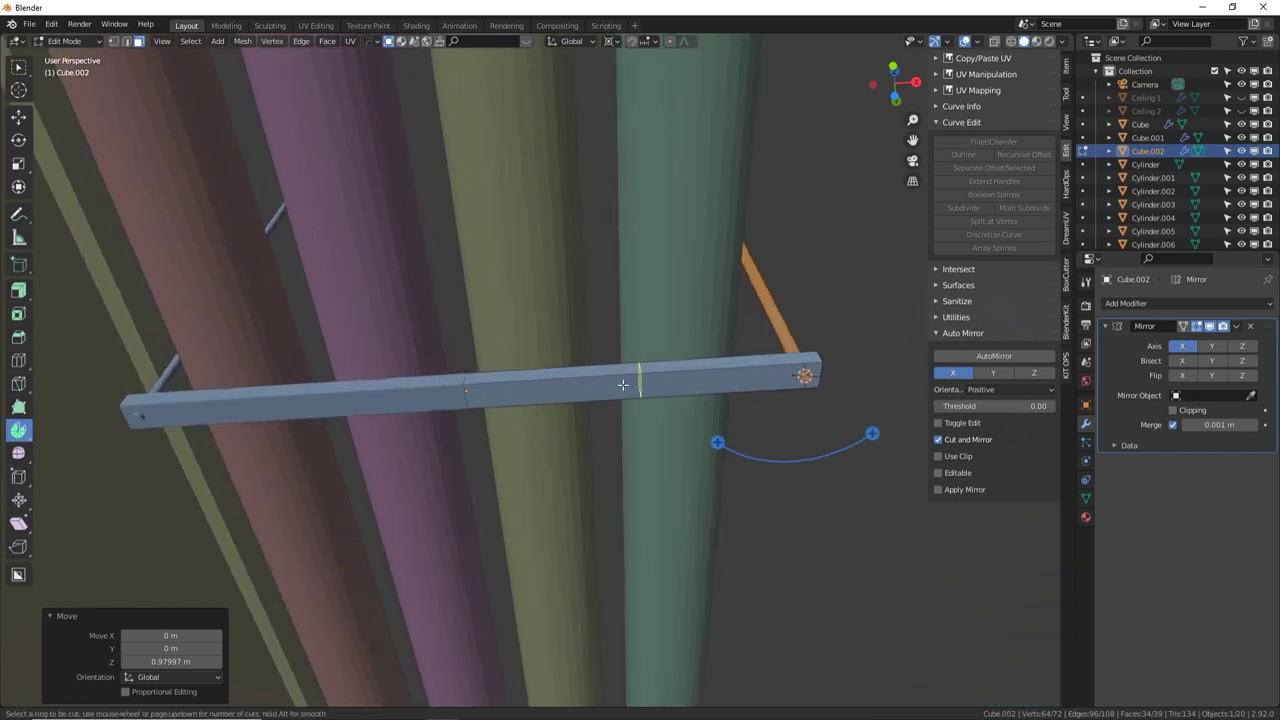
{"action": "scroll", "coordinate": [622, 385], "scroll_direction": "up", "scroll_amount": 6}
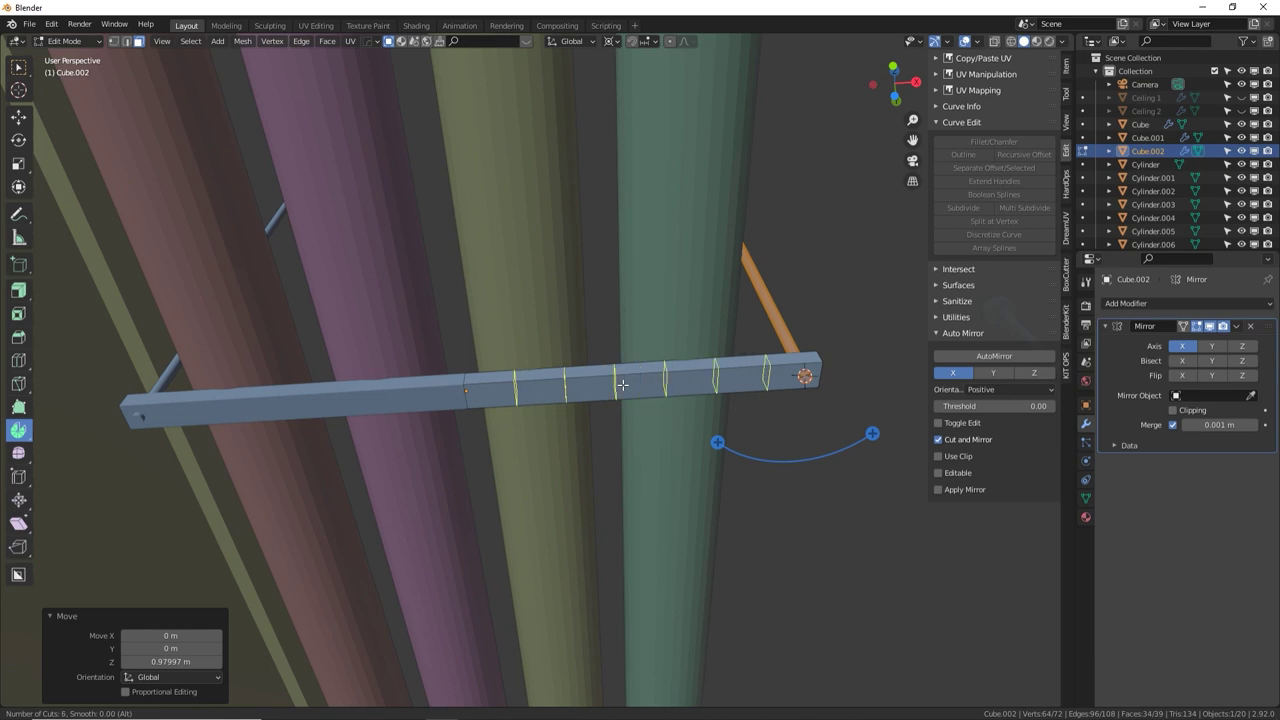
{"action": "left_click", "coordinate": [622, 385]}
{"action": "right_click", "coordinate": [622, 385]}
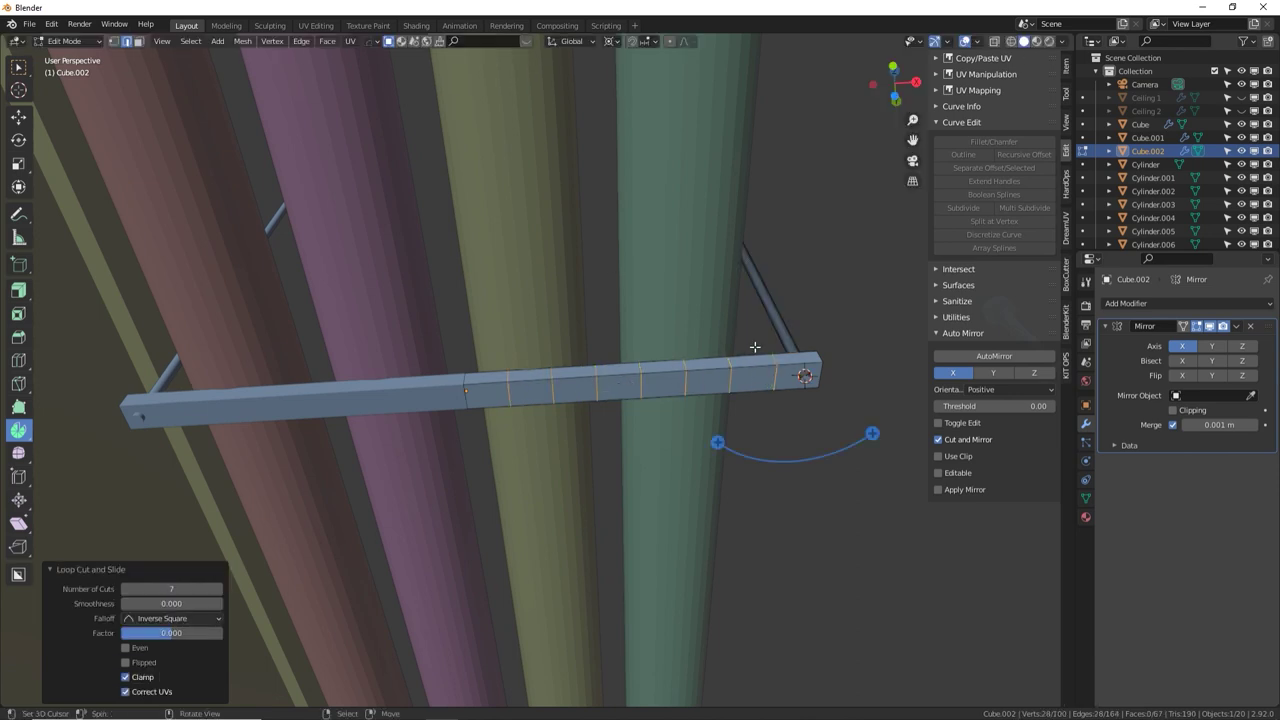
Add one centred lengthwise loop cut along the segmented half of the bar
{"action": "key", "text": "ctrl+r"}
{"action": "left_click", "coordinate": [818, 374]}
{"action": "right_click", "coordinate": [818, 374]}
{"action": "scroll", "coordinate": [818, 374], "scroll_direction": "up", "scroll_amount": 1}
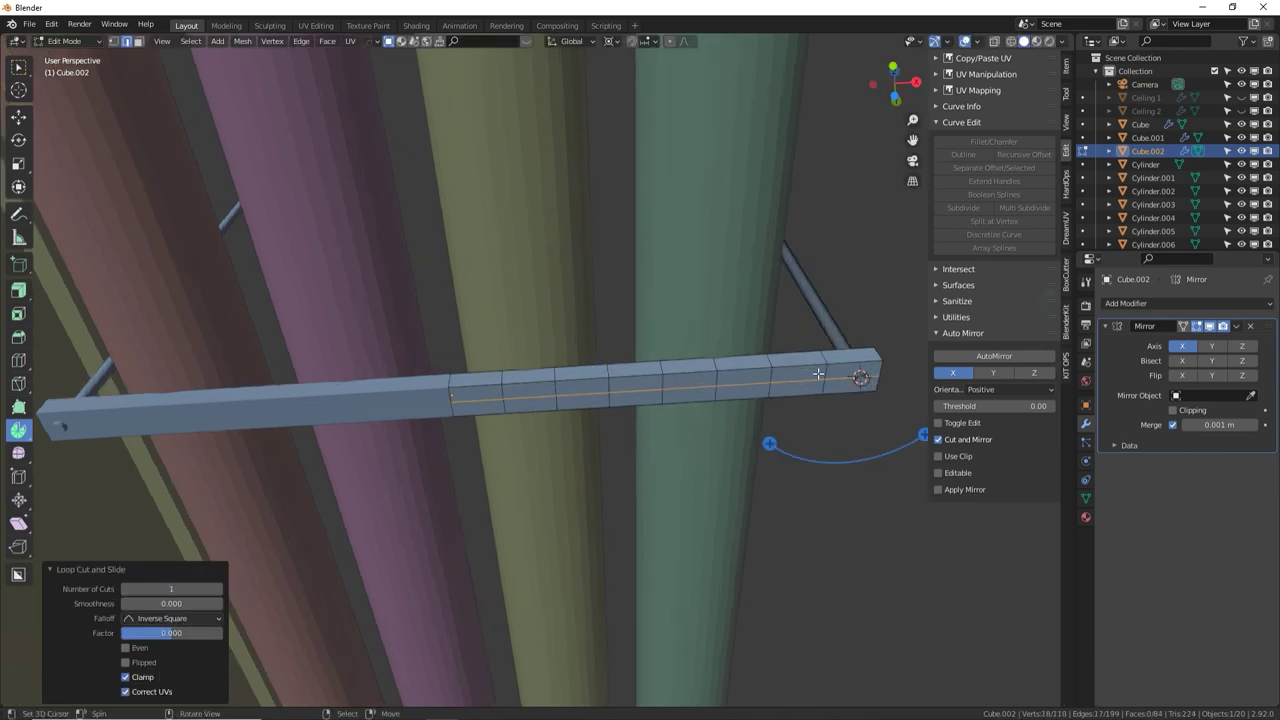
Select the seven inner vertices on the bar's underside centre line and convert them to 16-segment circles with radius 0.03
{"action": "left_click", "coordinate": [114, 41]}
{"action": "left_click", "coordinate": [508, 400]}
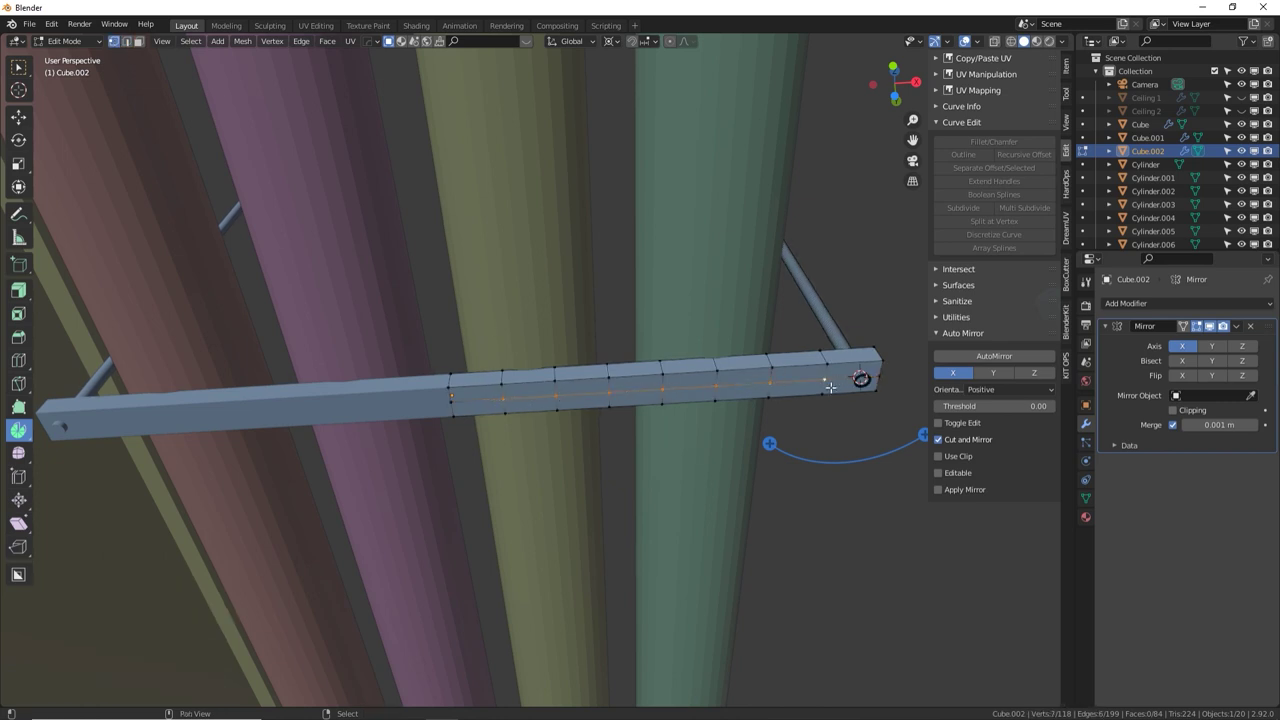
{"action": "key", "text": "F3"}
{"action": "type", "text": "ci"}
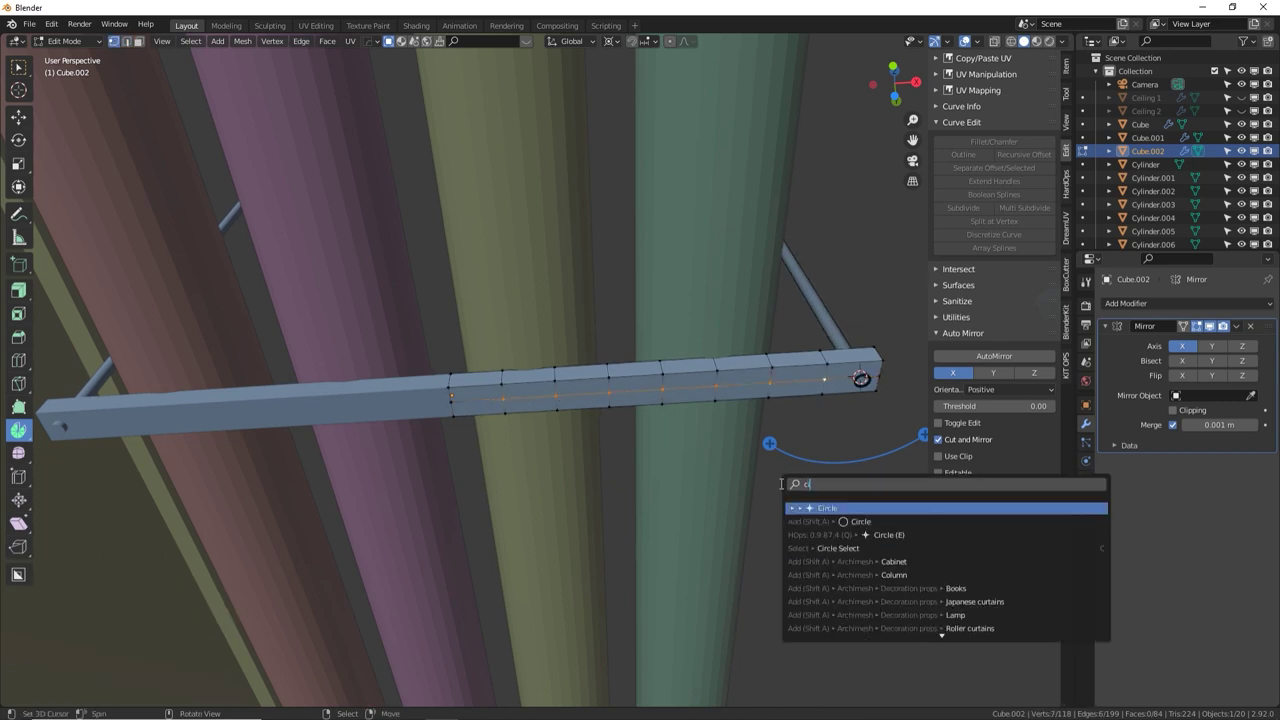
{"action": "type", "text": "rclele"}
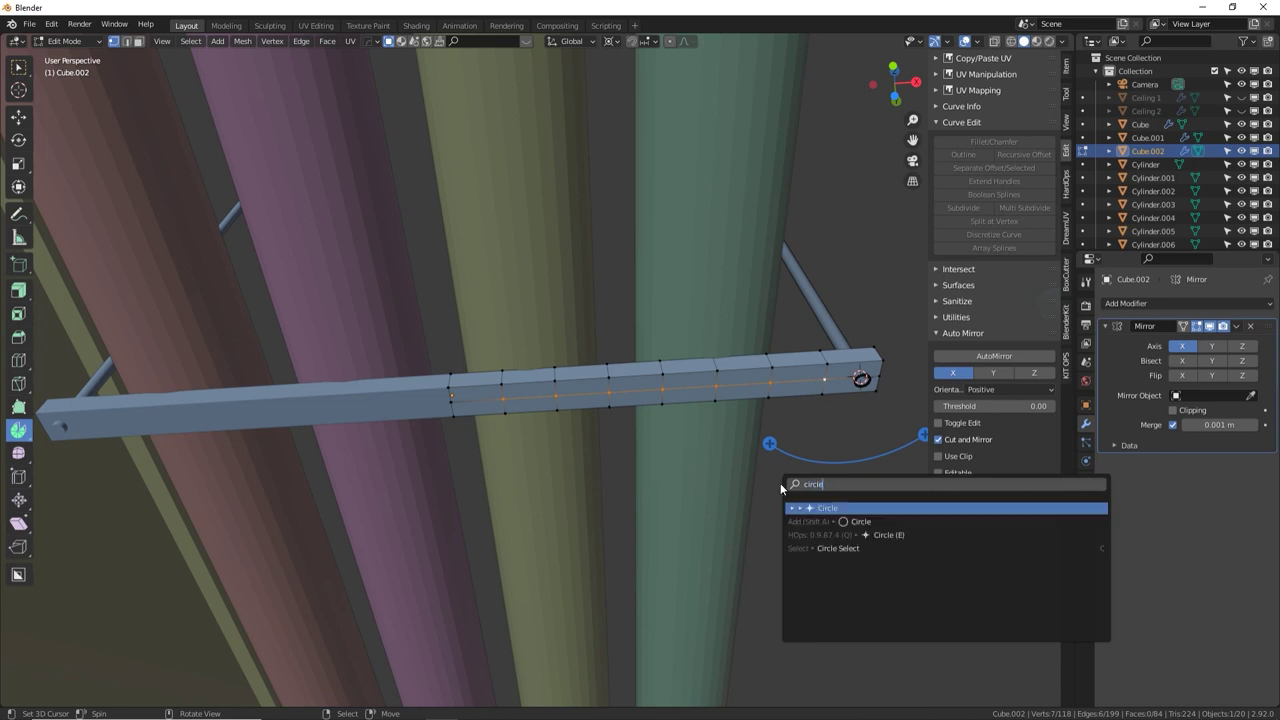
{"action": "key", "text": "Return"}
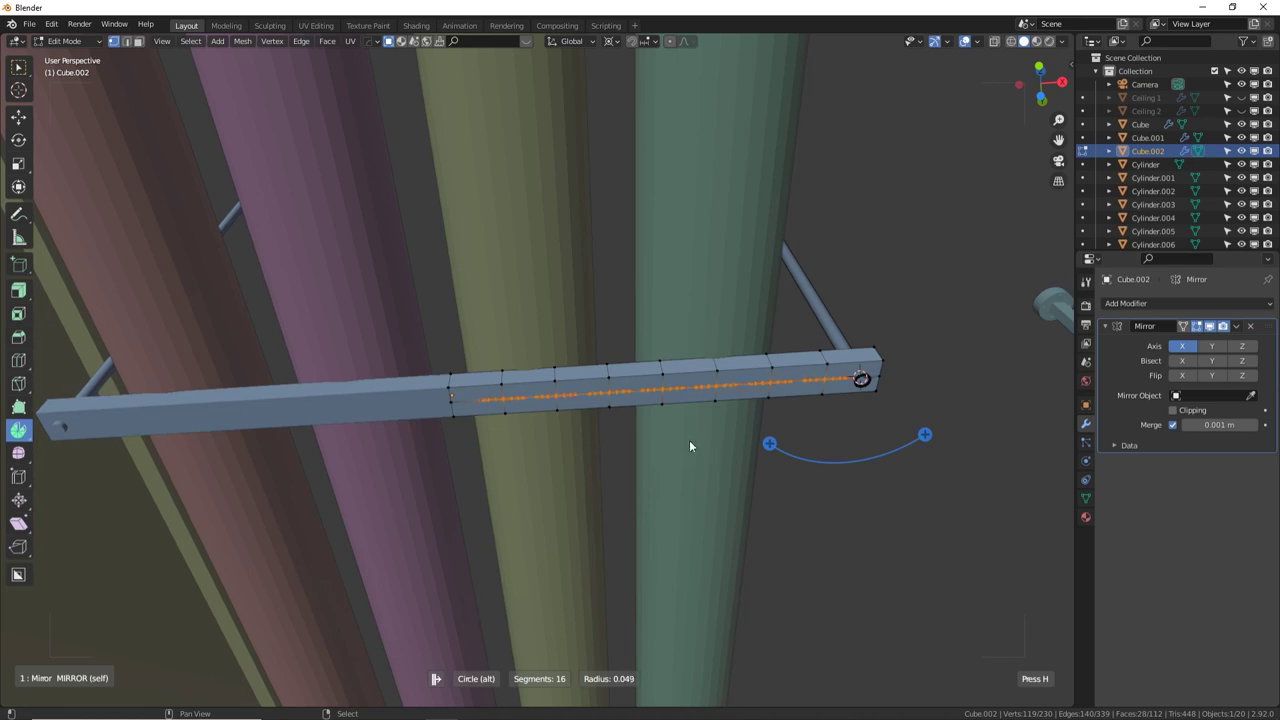
{"action": "left_click", "coordinate": [658, 424]}
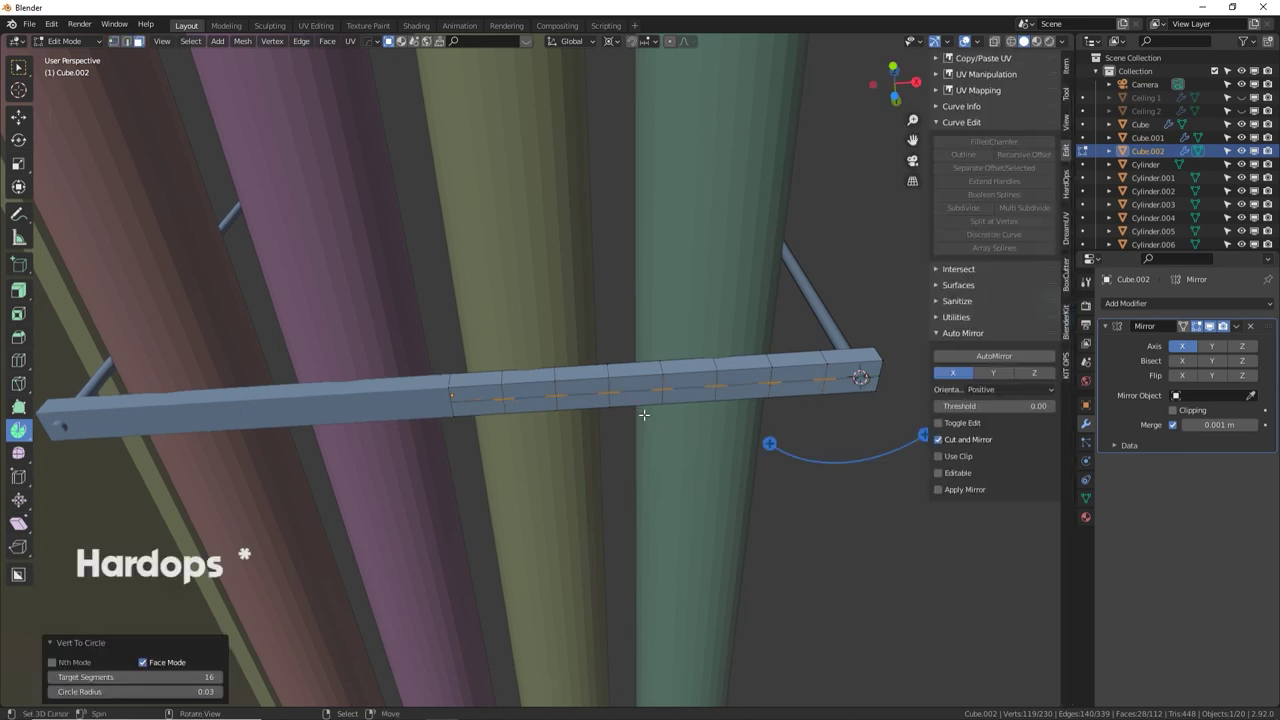
{"action": "middle_click_drag", "start_coordinate": [641, 416], "coordinate": [643, 400]}
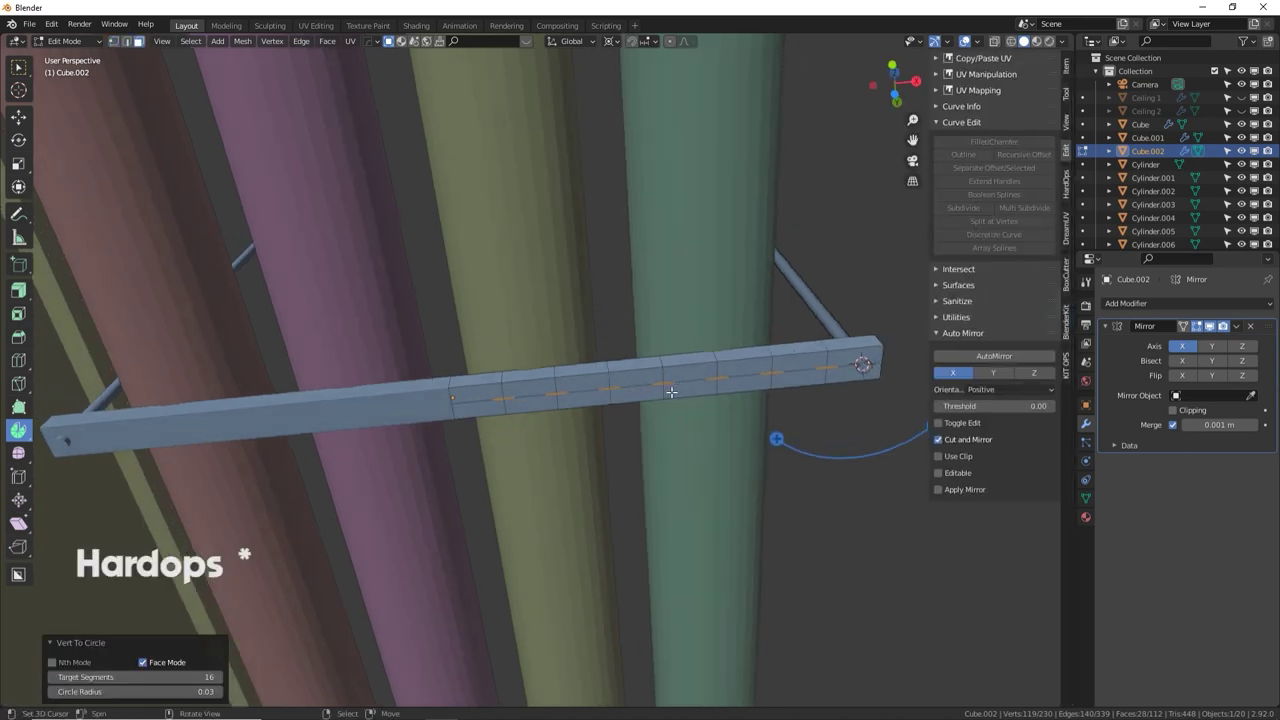
{"action": "key", "text": "s"}
{"action": "key", "text": "x"}
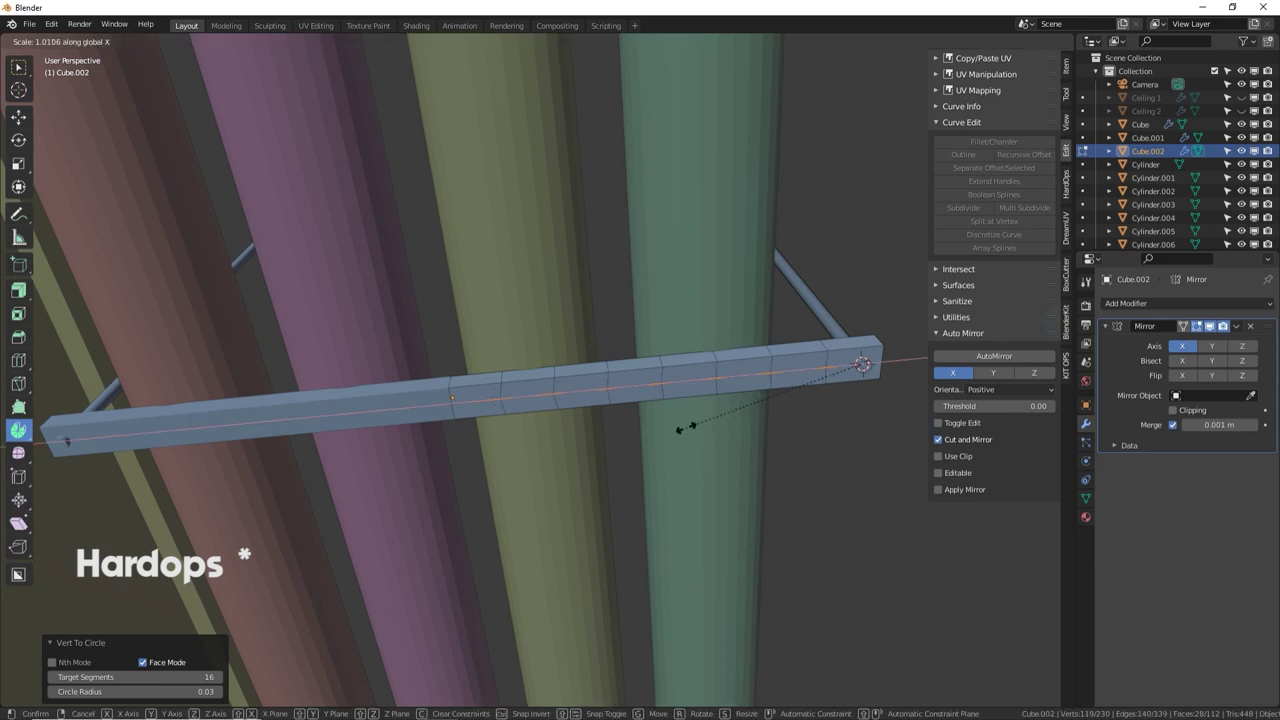
{"action": "key", "text": "y"}
{"action": "right_click", "coordinate": [744, 506]}
Set the transform pivot to Median Point and scale the circles along Y by about 6.834 and again by about 3.068
{"action": "left_click", "coordinate": [616, 42]}
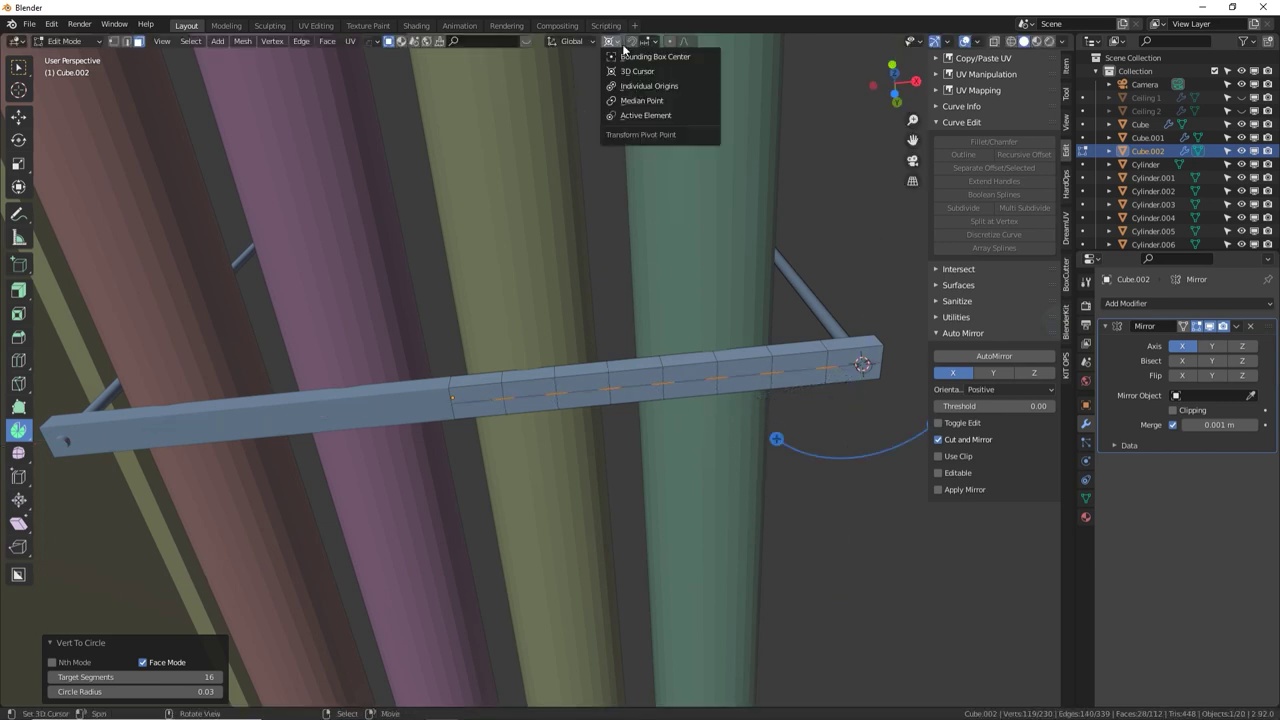
{"action": "left_click", "coordinate": [637, 97]}
{"action": "key", "text": "s"}
{"action": "key", "text": "y"}
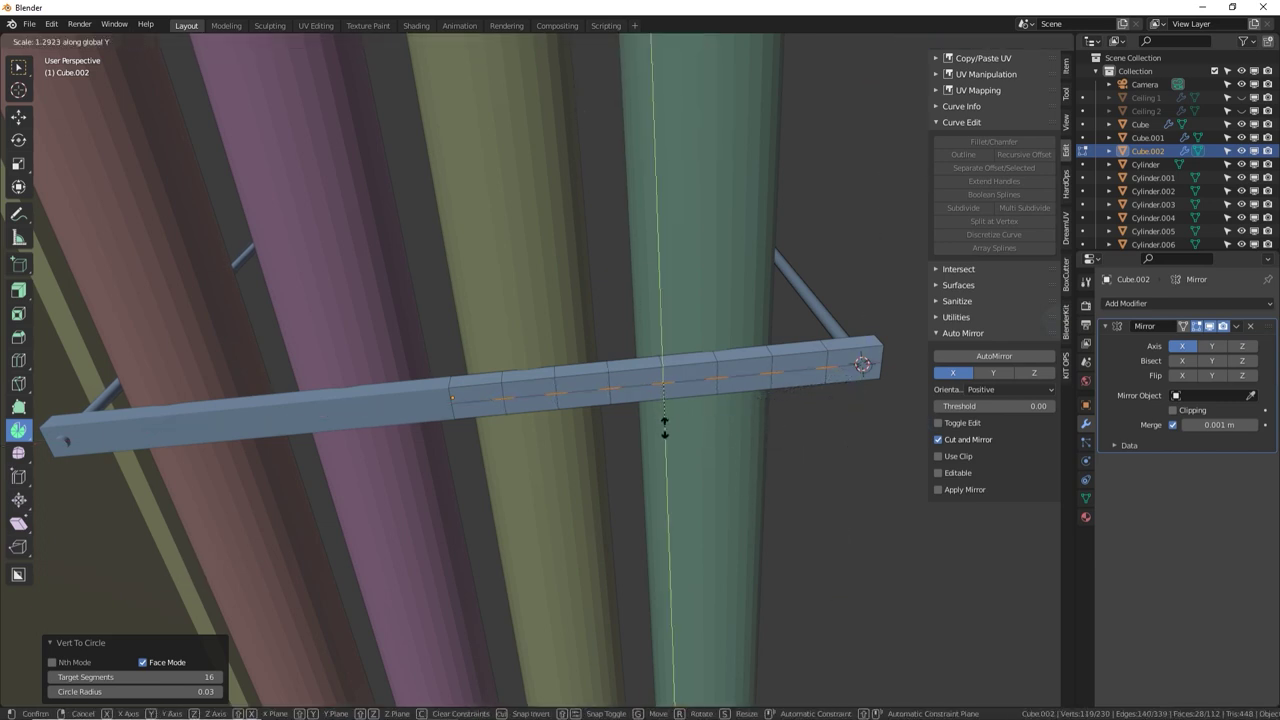
{"action": "left_click", "coordinate": [678, 541]}
{"action": "key", "text": "s"}
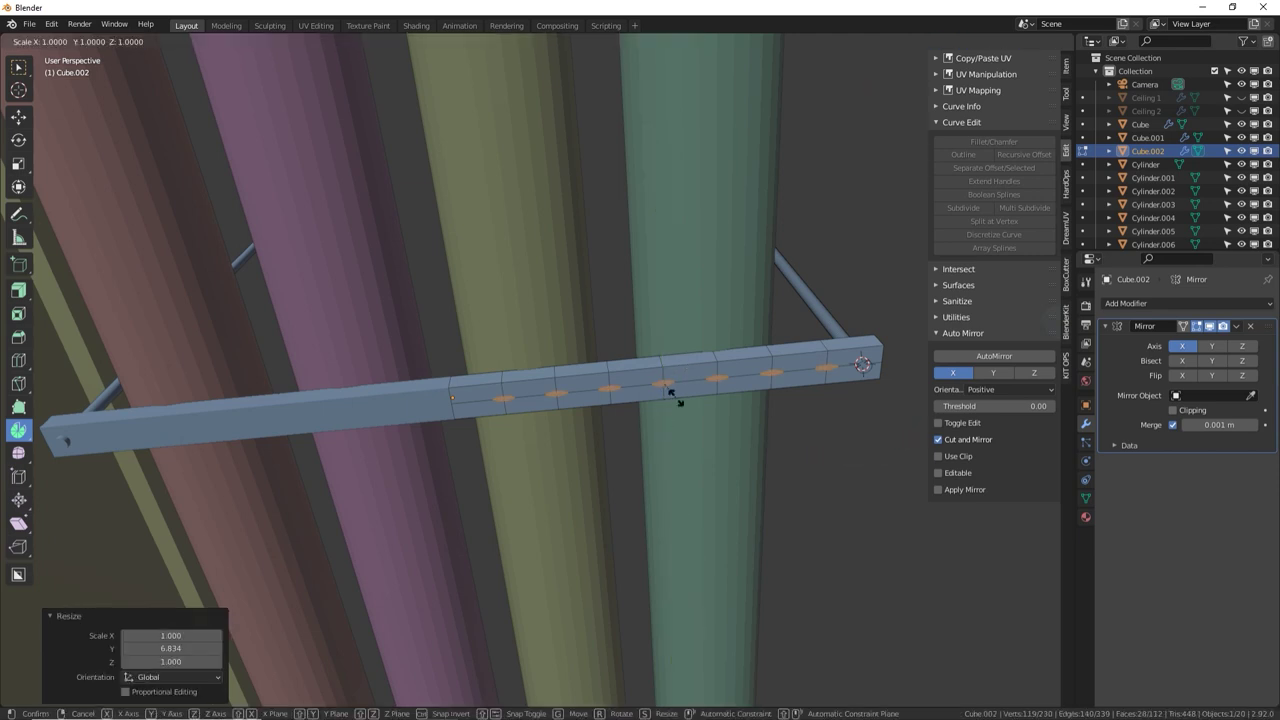
{"action": "key", "text": "y"}
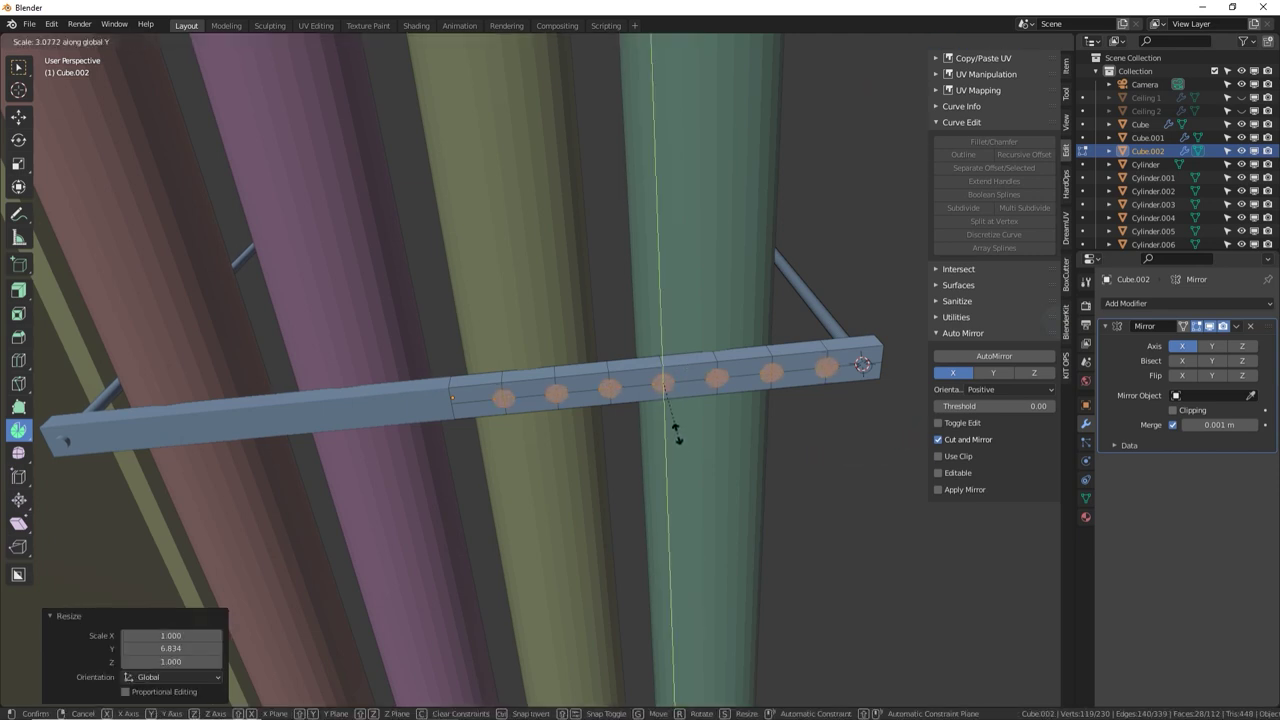
{"action": "left_click", "coordinate": [676, 434]}
Extrude the circle faces about 0.048 m into the bar to form holes, and return to Object Mode
{"action": "key", "text": "e"}
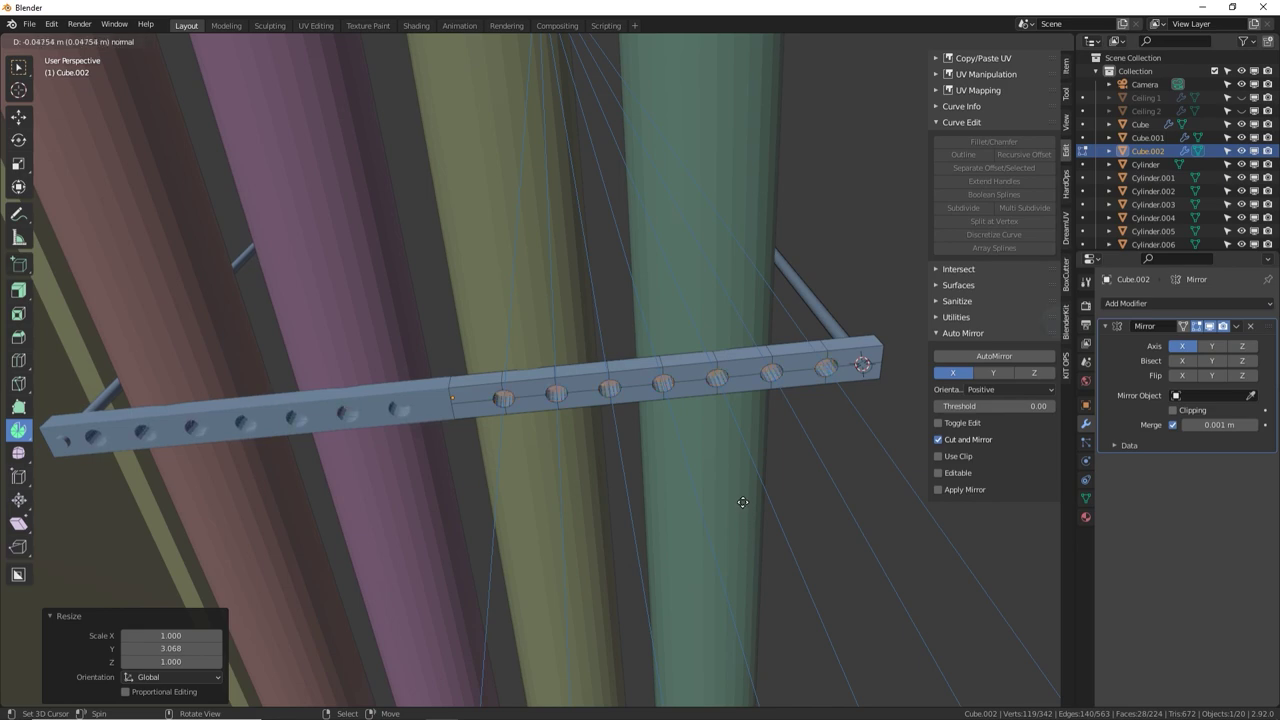
{"action": "left_click", "coordinate": [743, 502]}
{"action": "key", "text": "Tab"}
Scale the whole pipe hanger along Z to about 0.682
{"action": "middle_click_drag", "start_coordinate": [740, 503], "coordinate": [637, 531]}
{"action": "key", "text": "s"}
{"action": "key", "text": "z"}
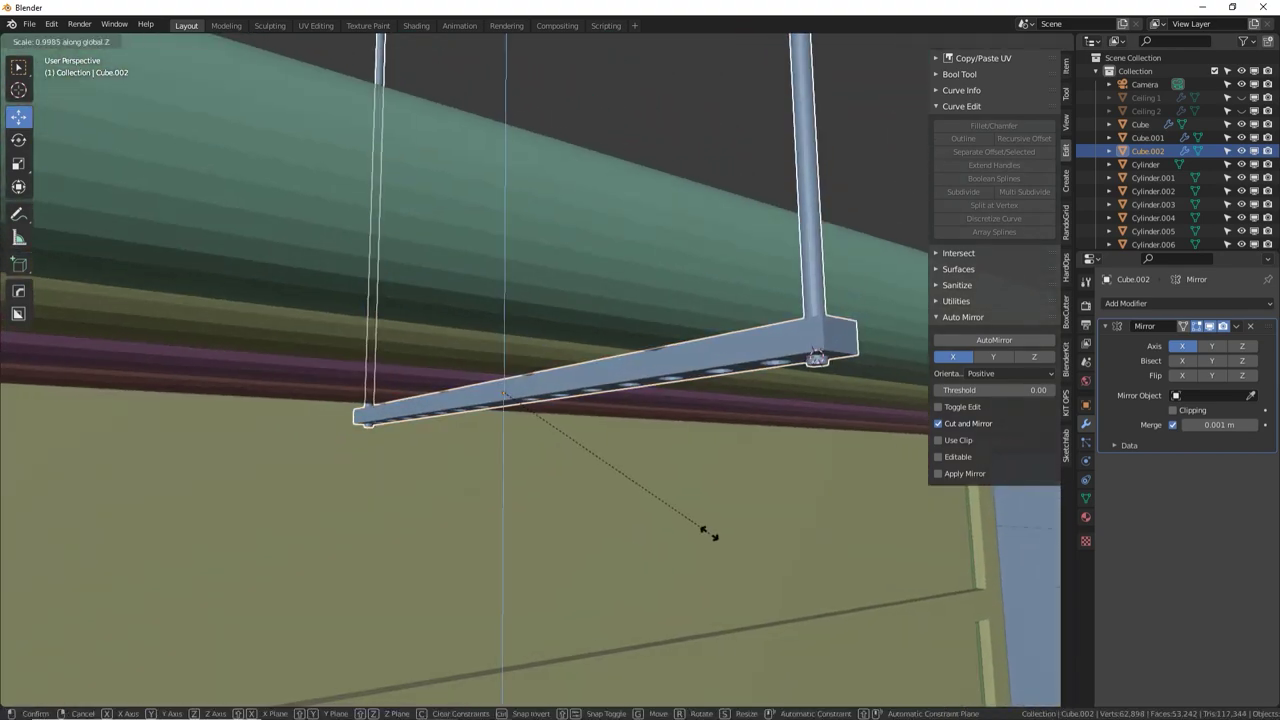
{"action": "left_click", "coordinate": [668, 433]}
In top view, move the hanger about -38 m along Y to the lower end of the long corridor
{"action": "middle_click_drag", "start_coordinate": [668, 433], "coordinate": [544, 281]}
{"action": "scroll", "coordinate": [544, 281], "scroll_direction": "down", "scroll_amount": 5}
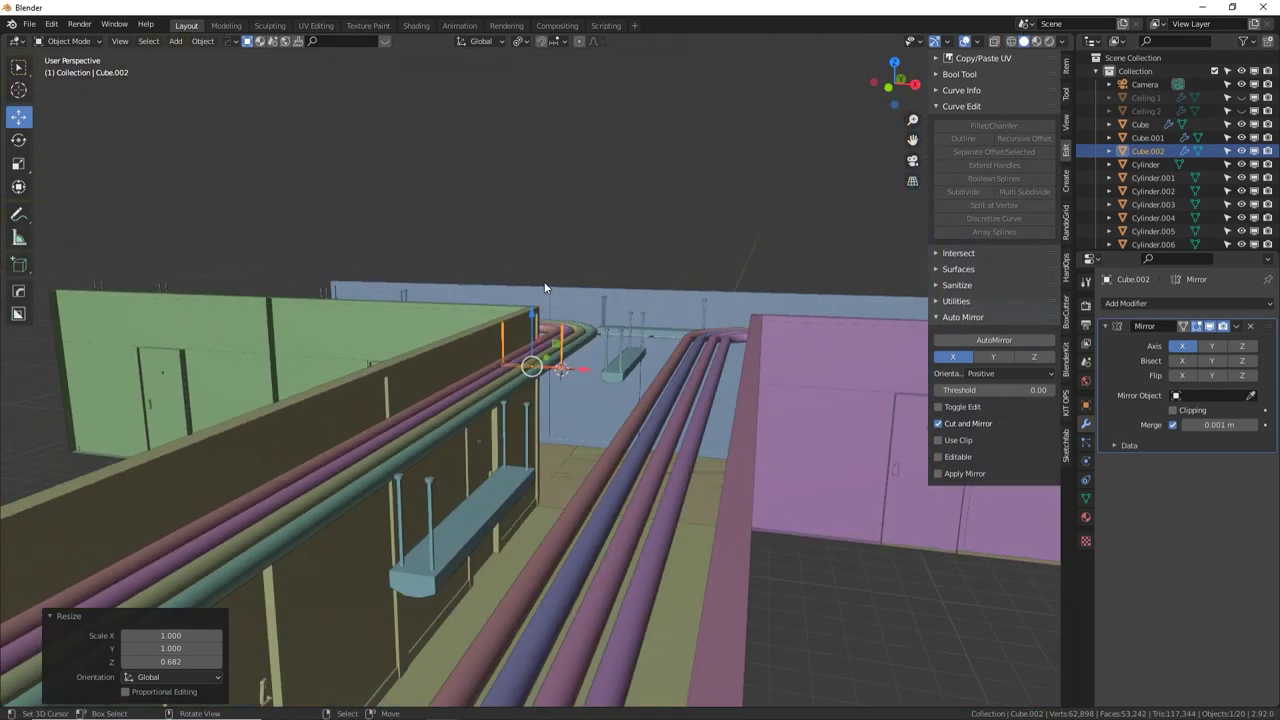
{"action": "key", "text": "KP_7"}
{"action": "scroll", "coordinate": [544, 287], "scroll_direction": "down", "scroll_amount": 3}
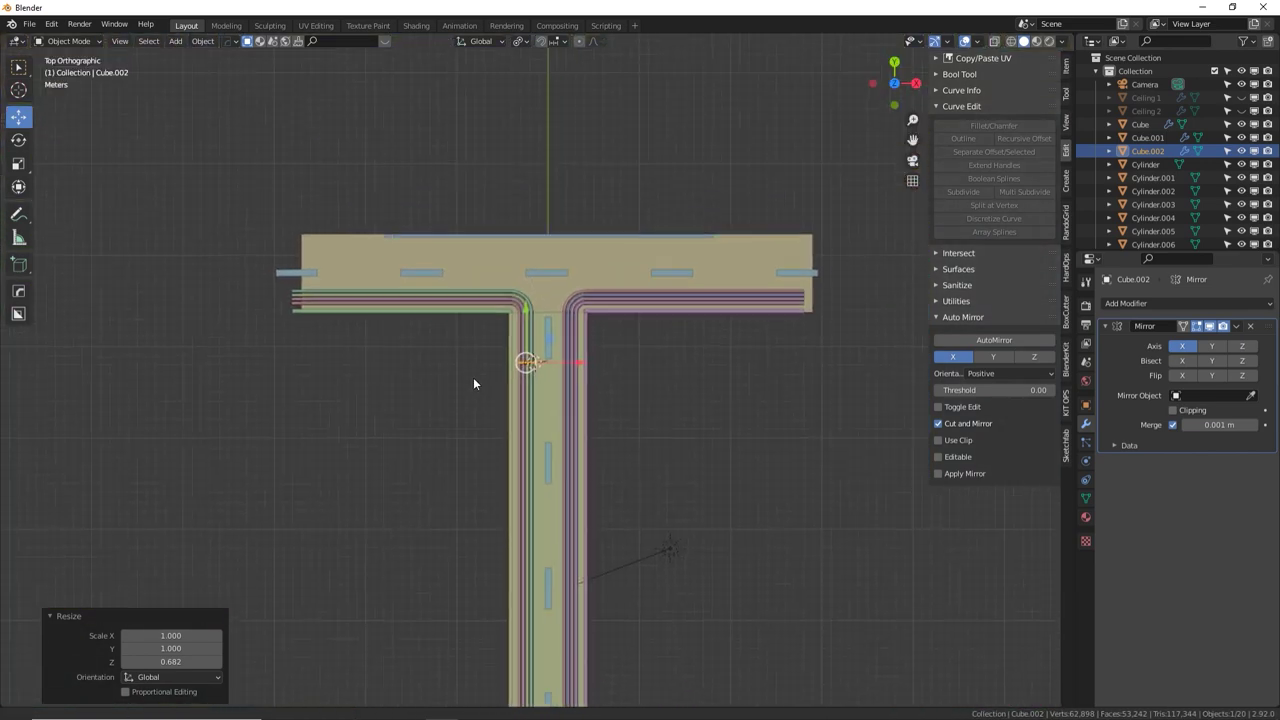
{"action": "middle_click_drag", "start_coordinate": [475, 380], "coordinate": [415, 243], "text": "shift"}
{"action": "left_click_drag", "start_coordinate": [468, 173], "coordinate": [501, 244]}
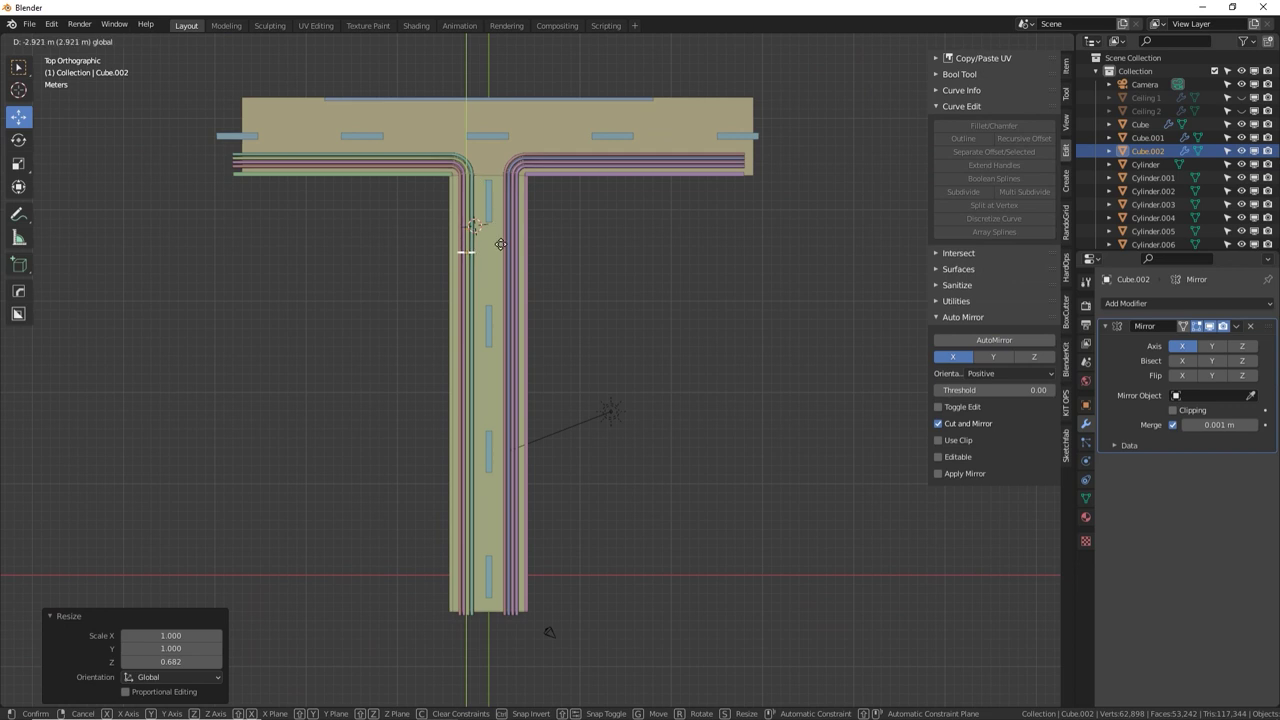
{"action": "left_click", "coordinate": [549, 515]}
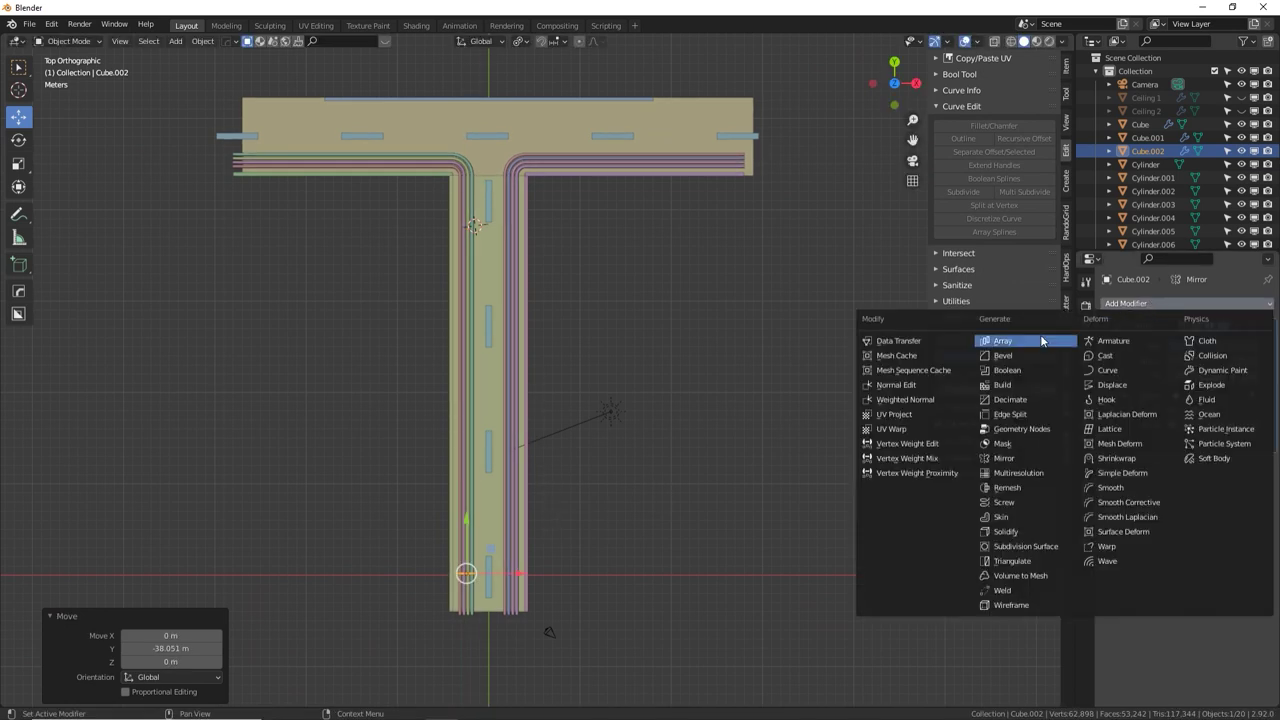
Add an Array modifier to the hanger with a relative offset of 0 in X and 10 in Y
{"action": "left_click", "coordinate": [1001, 341]}
{"action": "left_click", "coordinate": [1206, 539]}
{"action": "type", "text": "0"}
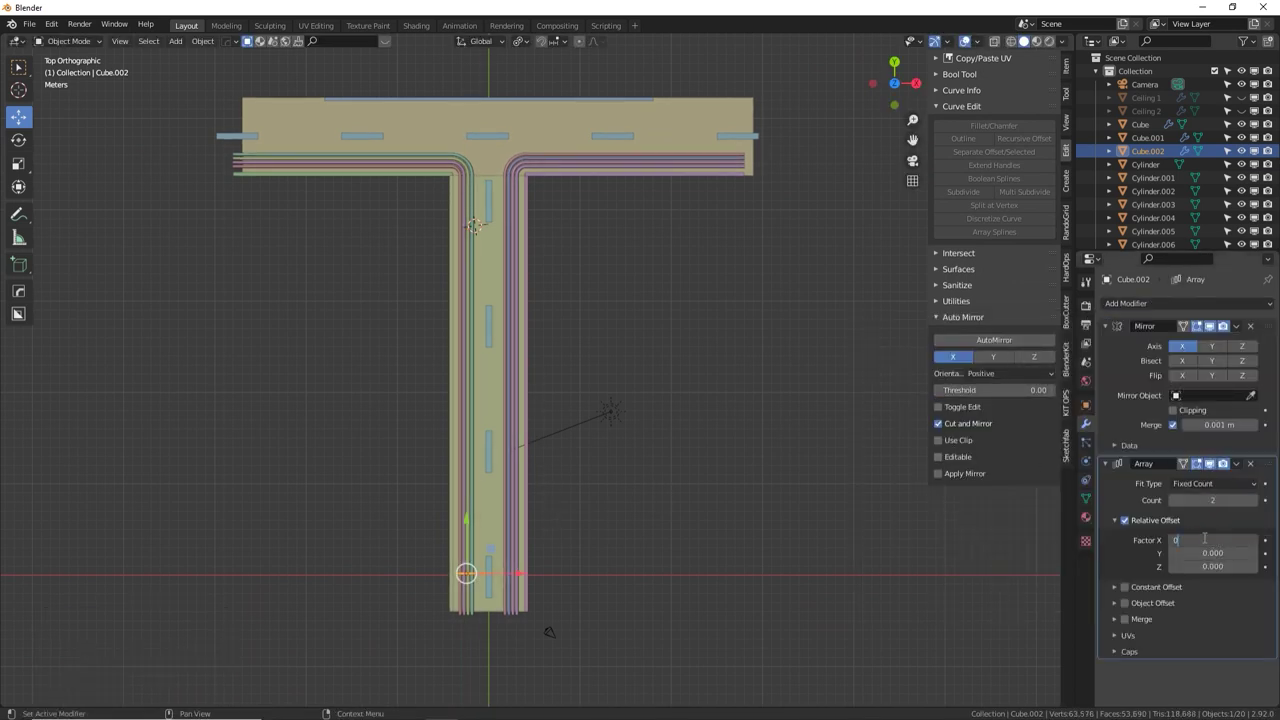
{"action": "key", "text": "Tab"}
{"action": "type", "text": "10"}
{"action": "key", "text": "Return"}
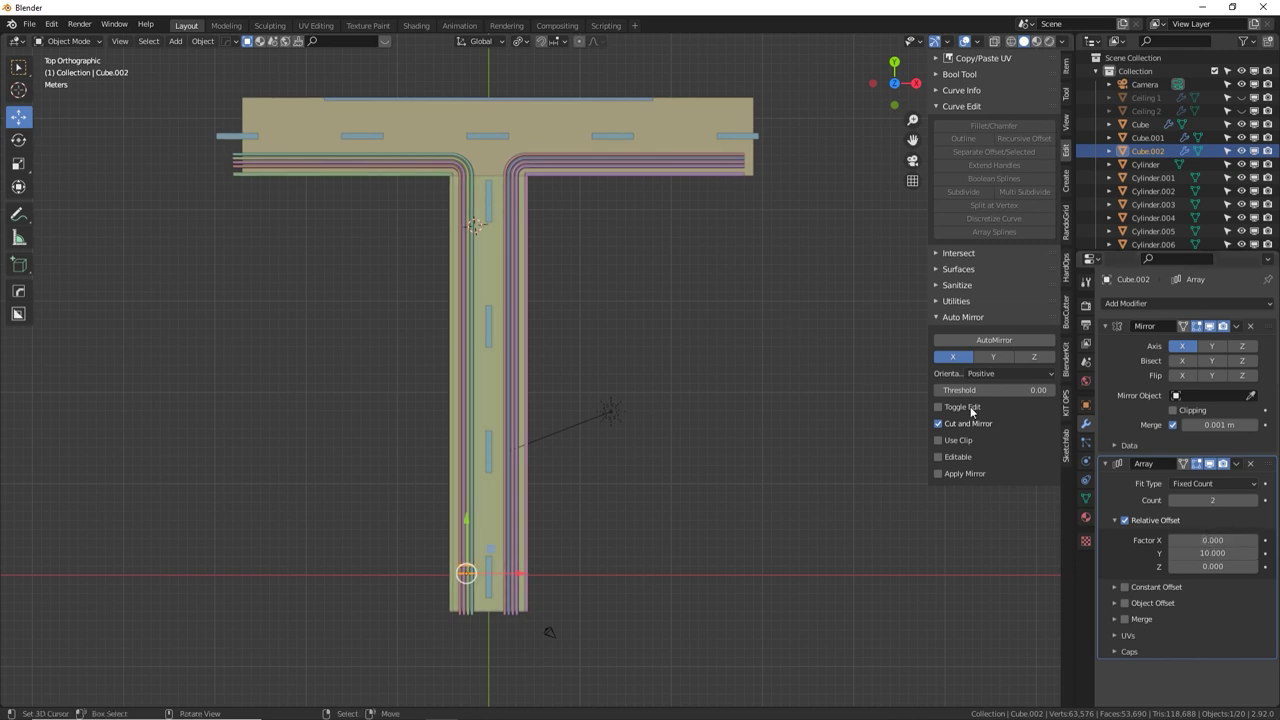
Try a relative Y offset of 50 for the hanger array, and settle on 100
{"action": "double_click", "coordinate": [1204, 554]}
{"action": "type", "text": "50"}
{"action": "key", "text": "Return"}
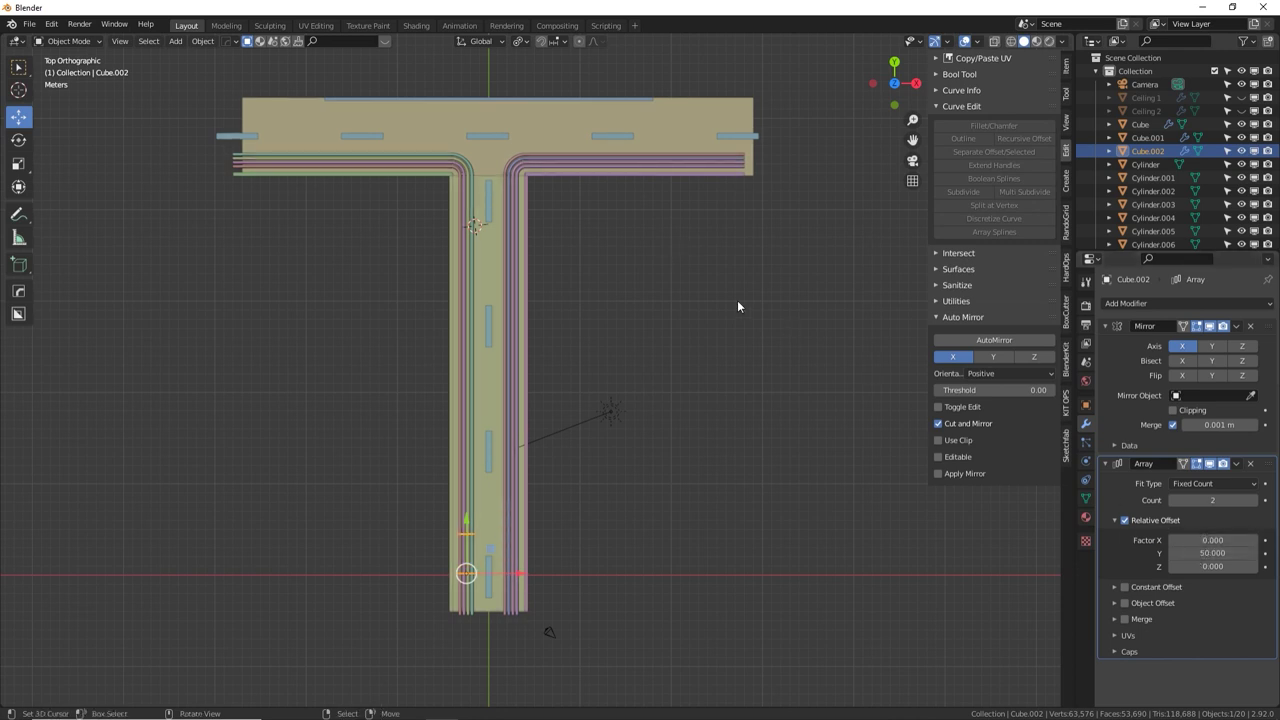
{"action": "left_click", "coordinate": [1188, 552]}
{"action": "type", "text": "1"}
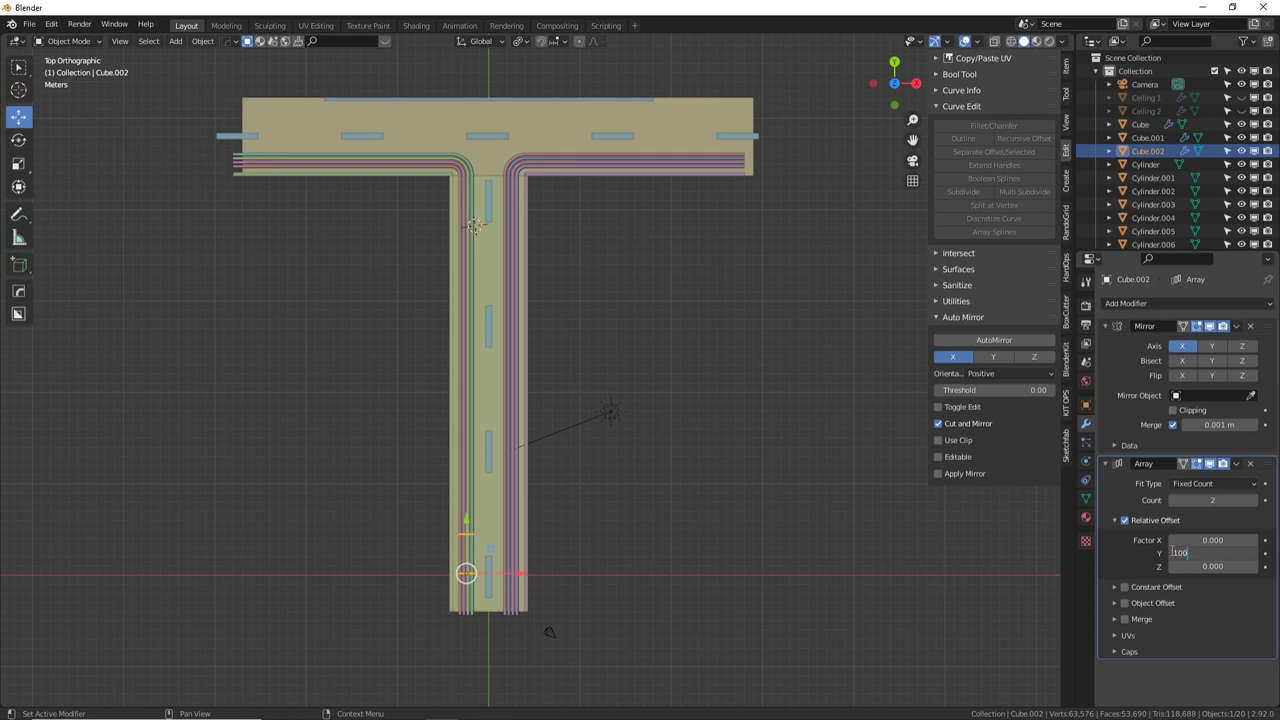
{"action": "type", "text": "00"}
{"action": "key", "text": "Return"}
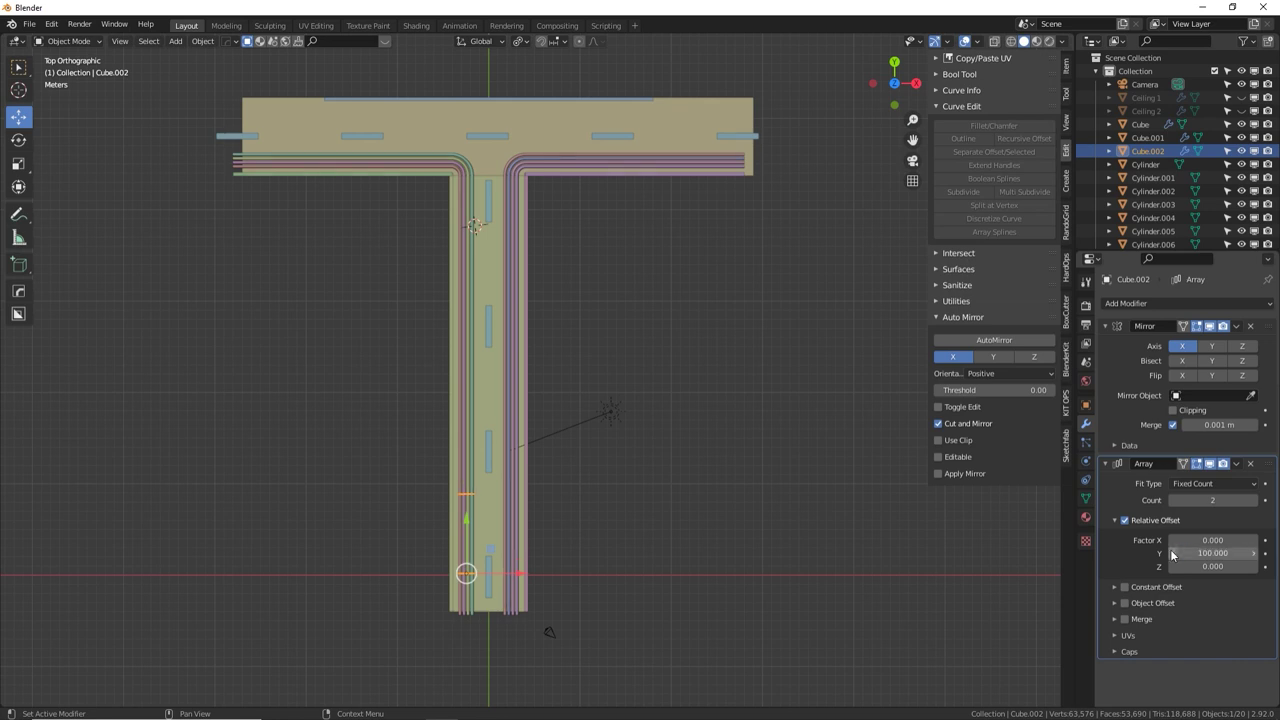
Set the hanger array's count to 6
{"action": "left_click", "coordinate": [1257, 501]}
{"action": "left_click", "coordinate": [1257, 501]}
{"action": "left_click", "coordinate": [1257, 501]}
{"action": "left_click", "coordinate": [1257, 501]}
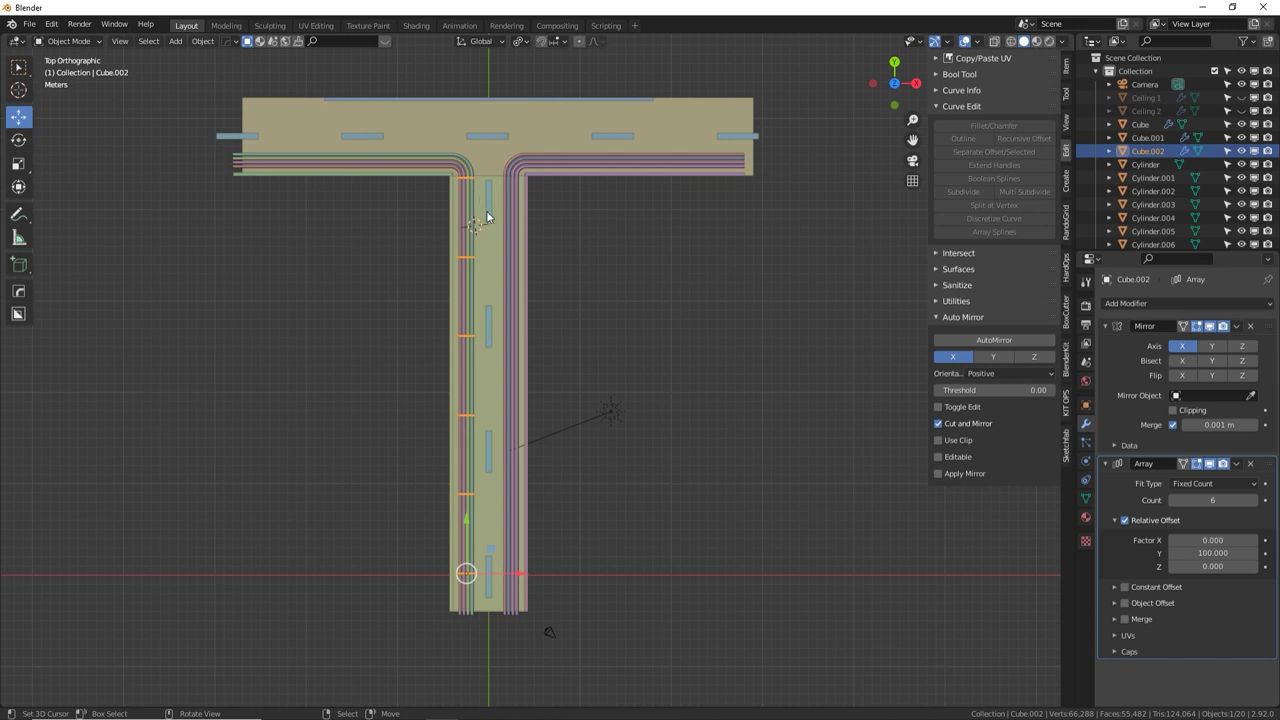
Make a linked duplicate of the hanger array and shift it about 4.88 m along X onto the opposite pipe group
{"action": "scroll", "coordinate": [511, 420], "scroll_direction": "up", "scroll_amount": 10}
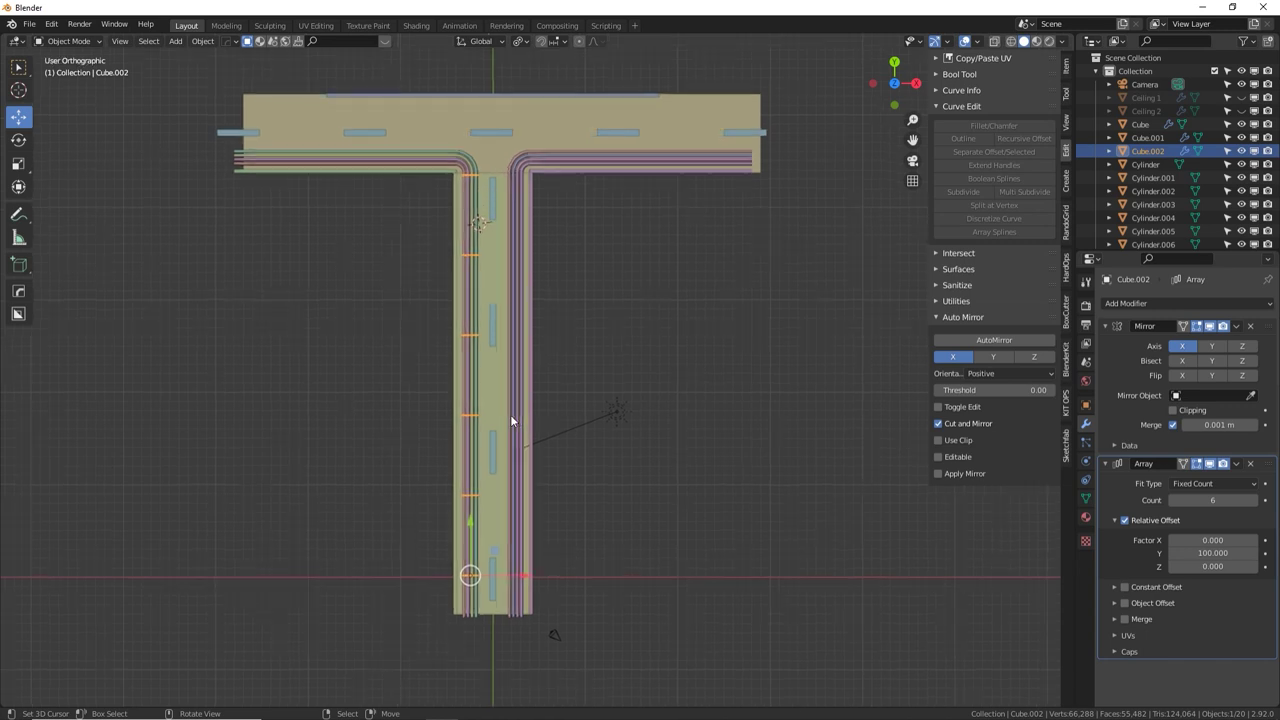
{"action": "scroll", "coordinate": [511, 420], "scroll_direction": "up", "scroll_amount": 1}
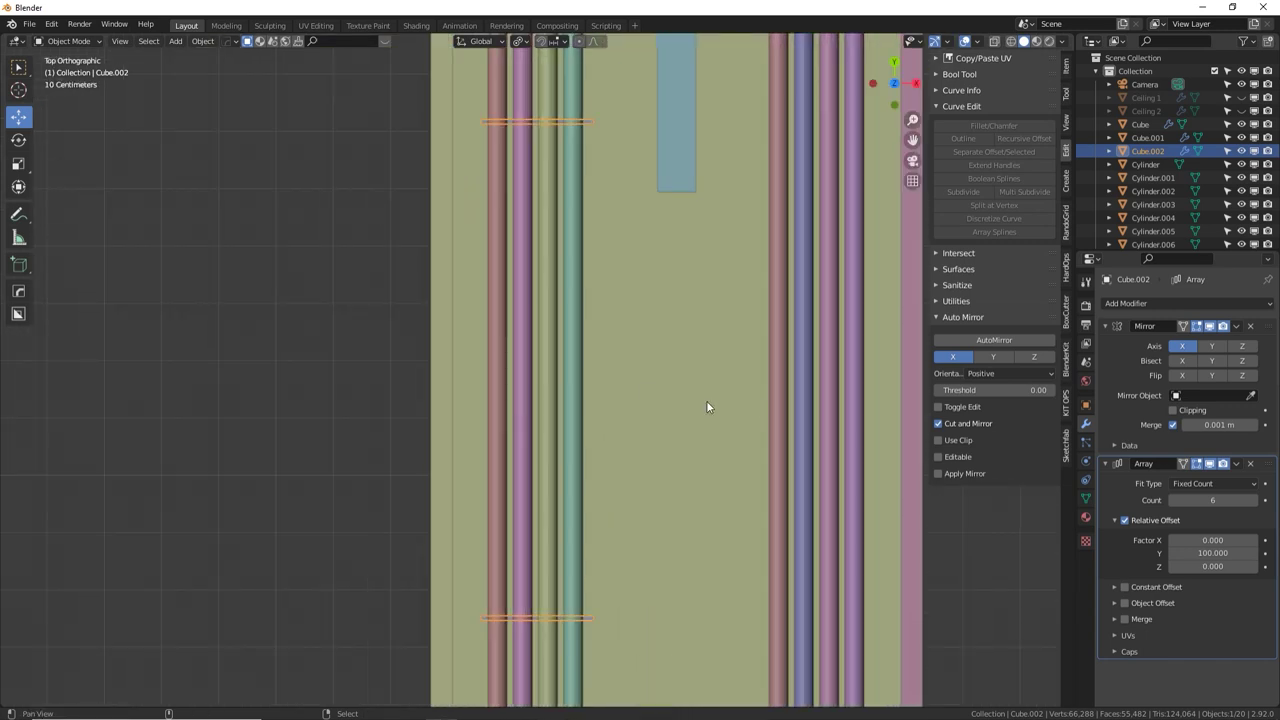
{"action": "middle_click_drag", "start_coordinate": [706, 400], "coordinate": [583, 339], "text": "shift"}
{"action": "key", "text": "shift+d"}
{"action": "key", "text": "x"}
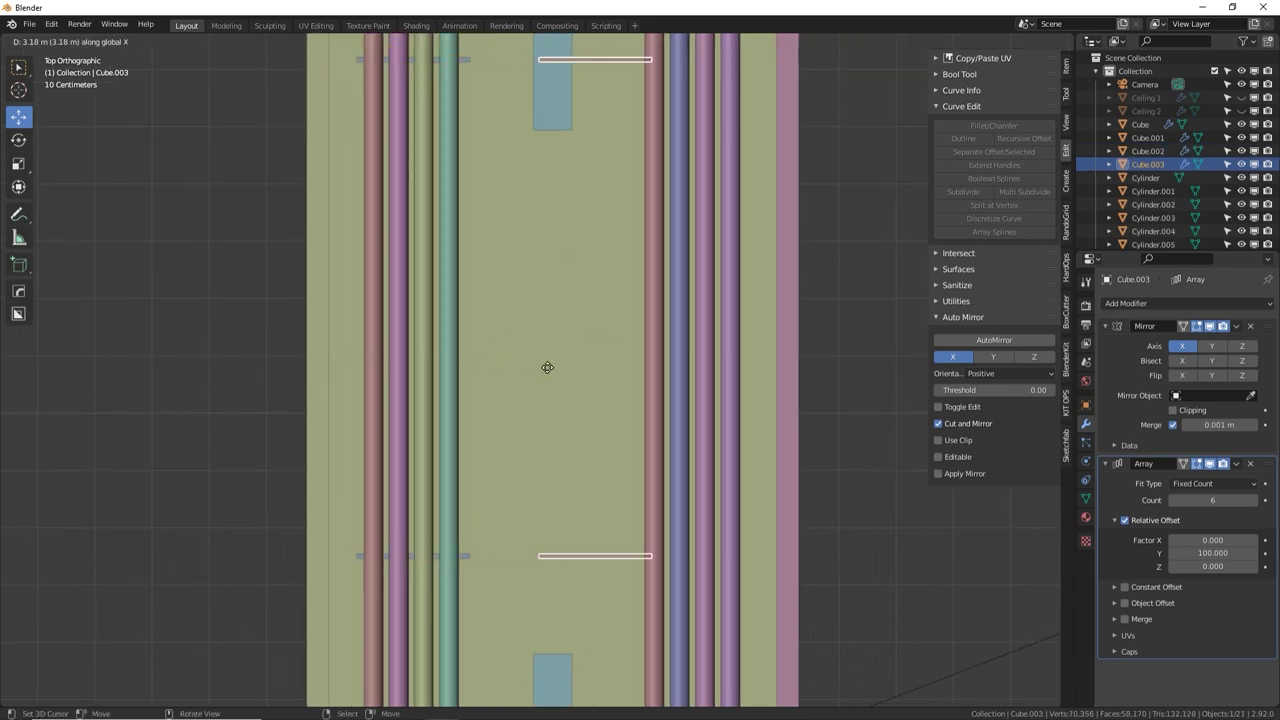
{"action": "left_click", "coordinate": [606, 374]}
{"action": "scroll", "coordinate": [516, 392], "scroll_direction": "down", "scroll_amount": 1}
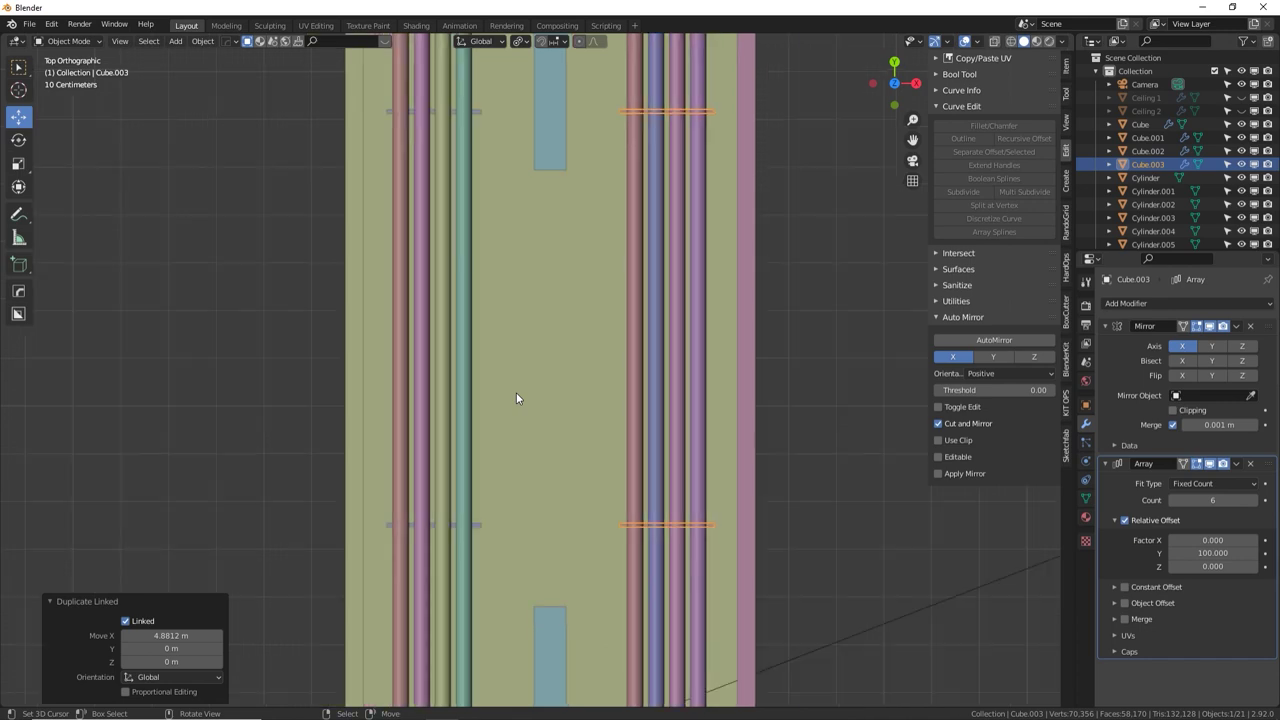
Make another linked duplicate of the hangers, rotate it 90 degrees, and place it over the right branch corridor's pipes
{"action": "scroll", "coordinate": [516, 392], "scroll_direction": "down", "scroll_amount": 8}
{"action": "middle_click_drag", "start_coordinate": [516, 392], "coordinate": [553, 508], "text": "shift"}
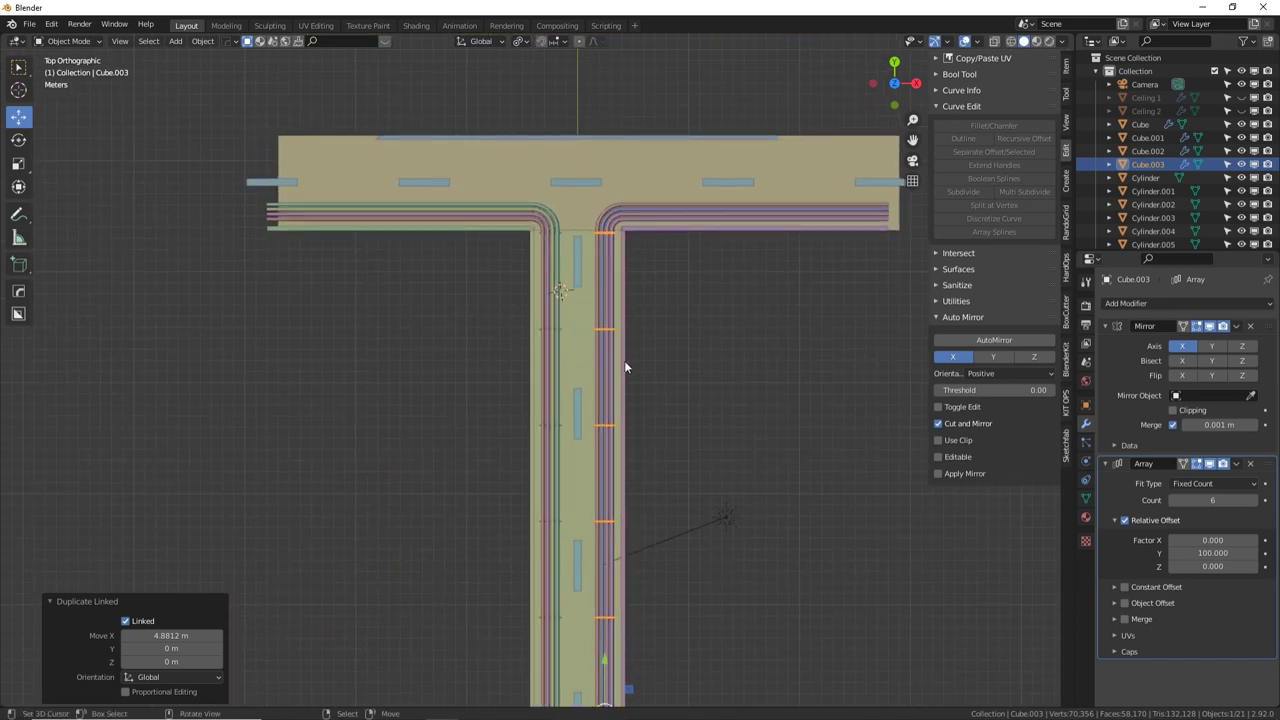
{"action": "key", "text": "alt+d"}
{"action": "left_click", "coordinate": [672, 293]}
{"action": "type", "text": "r"}
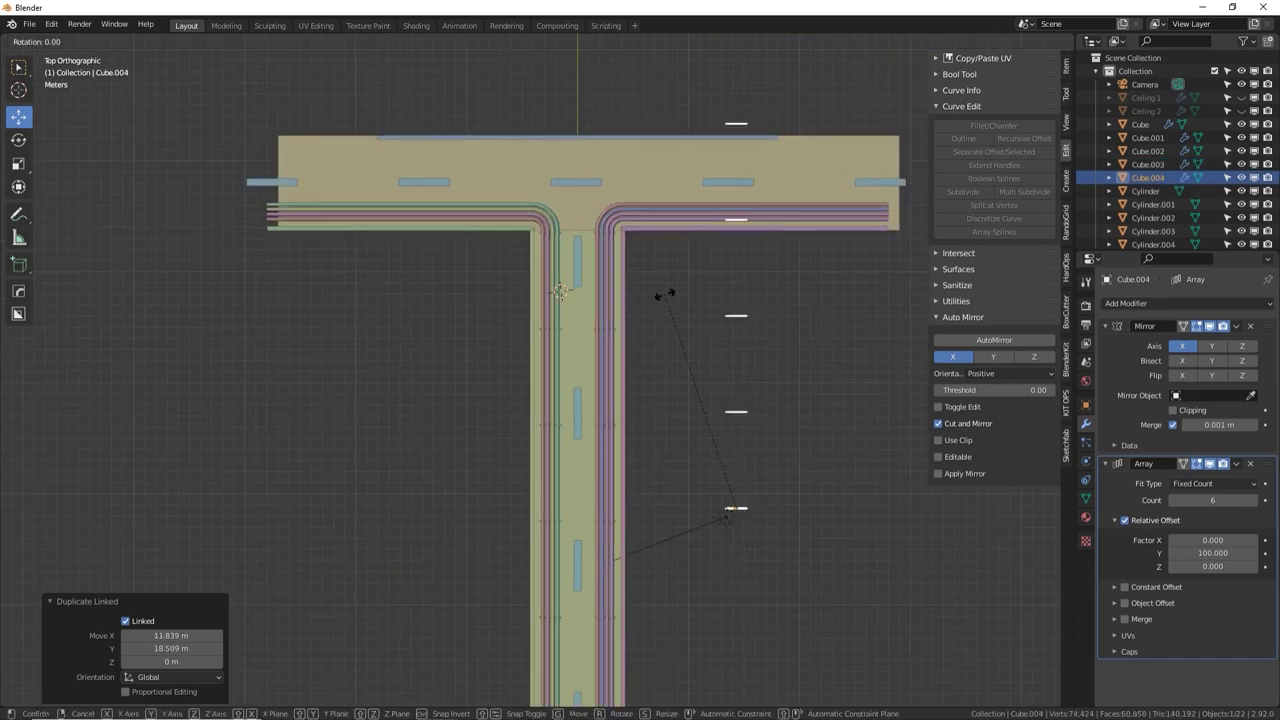
{"action": "type", "text": "90"}
{"action": "key", "text": "Return"}
{"action": "key", "text": "g"}
{"action": "left_click", "coordinate": [533, 154]}
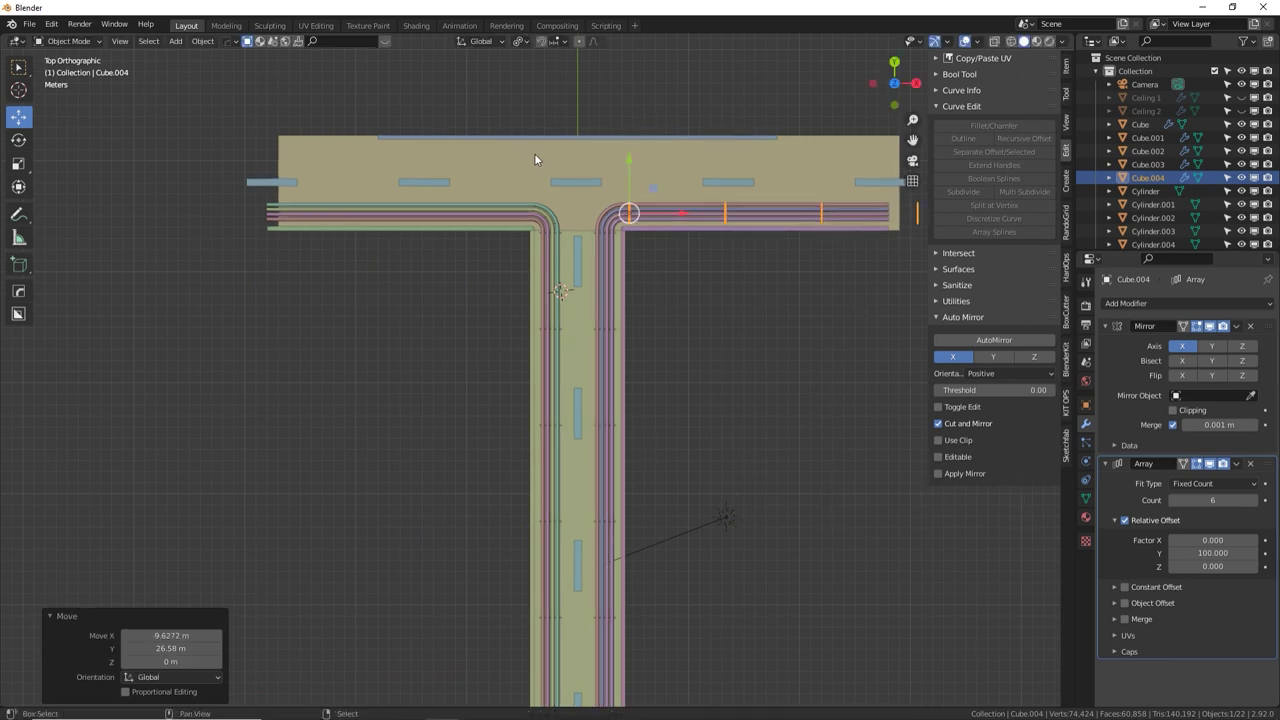
Align the rotated hanger row with the branch pipes by moving it about -0.42 m in X and 0.12 m in Y
{"action": "middle_click_drag", "start_coordinate": [534, 154], "coordinate": [503, 170]}
{"action": "key", "text": "KP_Decimal"}
{"action": "scroll", "coordinate": [503, 174], "scroll_direction": "up", "scroll_amount": 8}
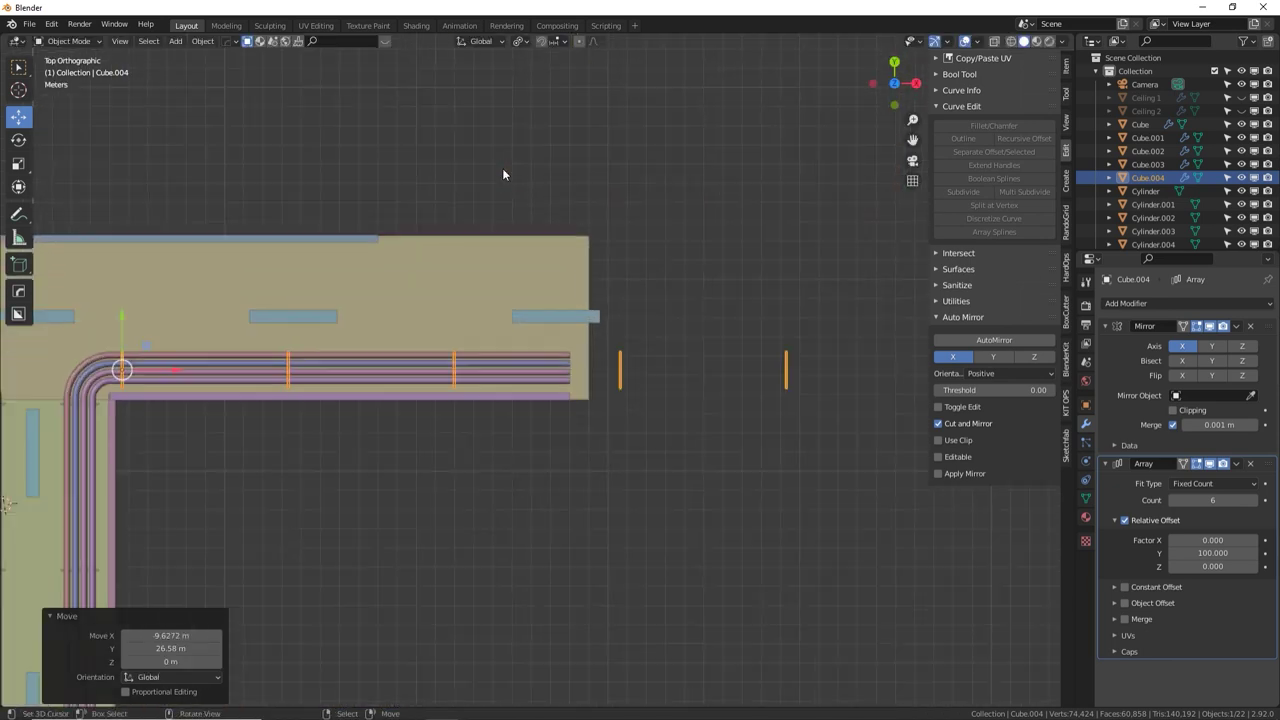
{"action": "middle_click_drag", "start_coordinate": [76, 342], "coordinate": [625, 383], "text": "shift"}
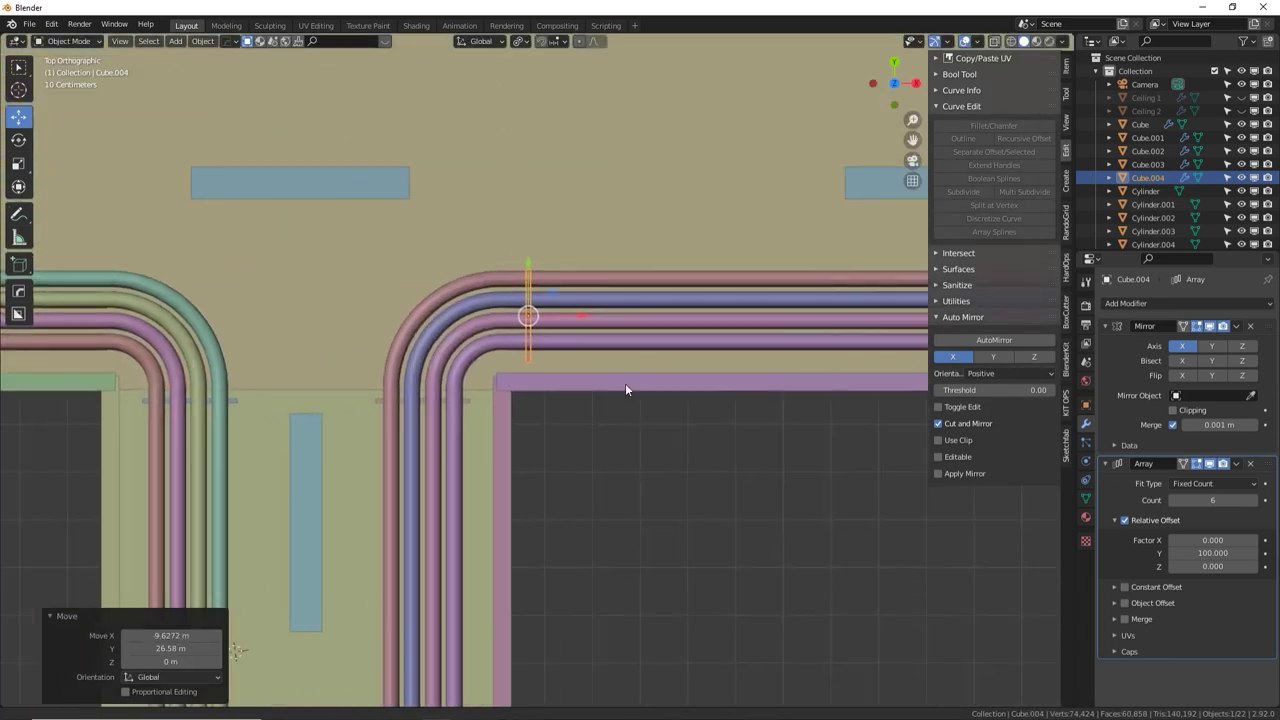
{"action": "key", "text": "g"}
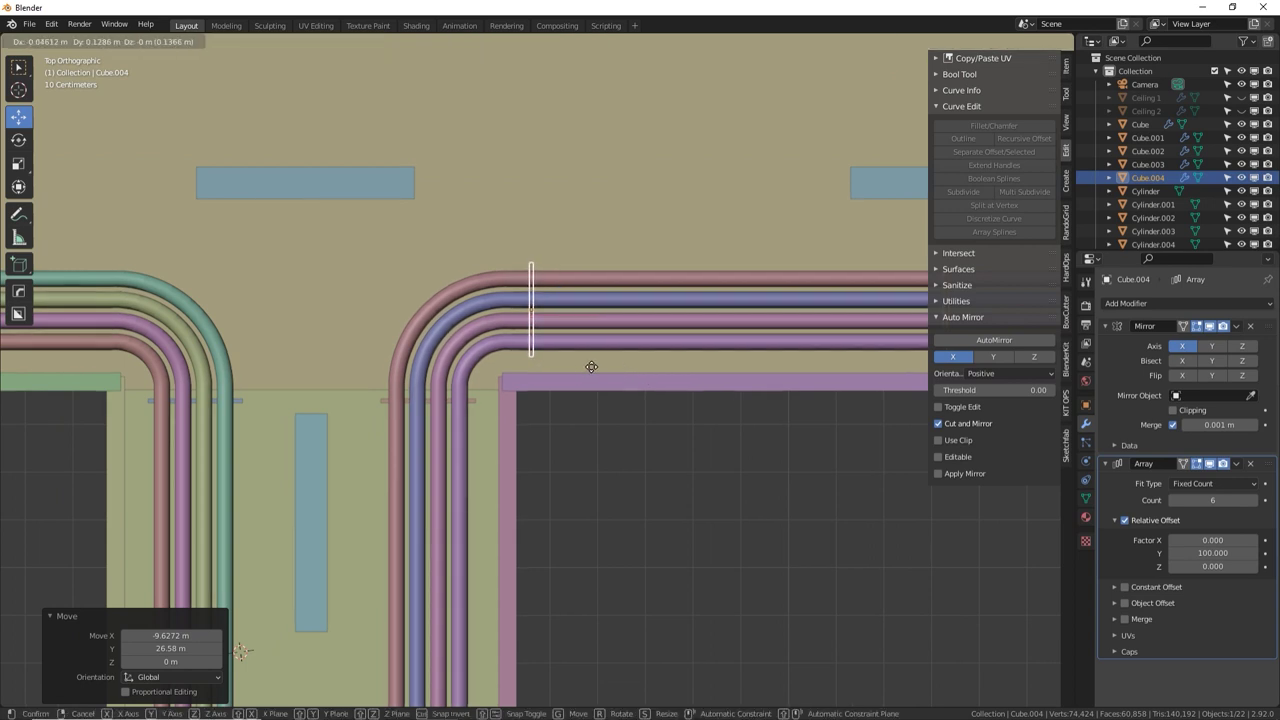
{"action": "left_click", "coordinate": [436, 376]}
{"action": "scroll", "coordinate": [436, 371], "scroll_direction": "down", "scroll_amount": 7}
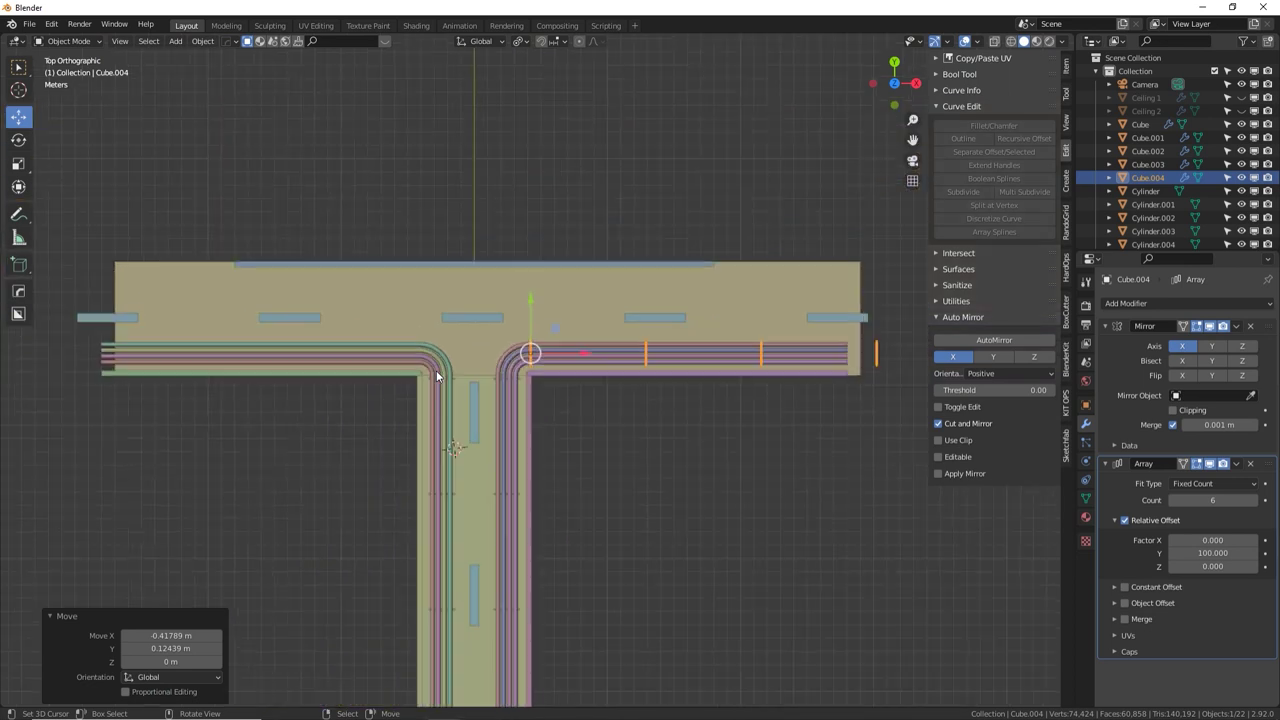
Reduce the hanger array over the right branch corridor to a count of 3
{"action": "middle_click_drag", "start_coordinate": [320, 347], "coordinate": [397, 349], "text": "shift"}
{"action": "middle_click_drag", "start_coordinate": [718, 471], "coordinate": [678, 493], "text": "shift"}
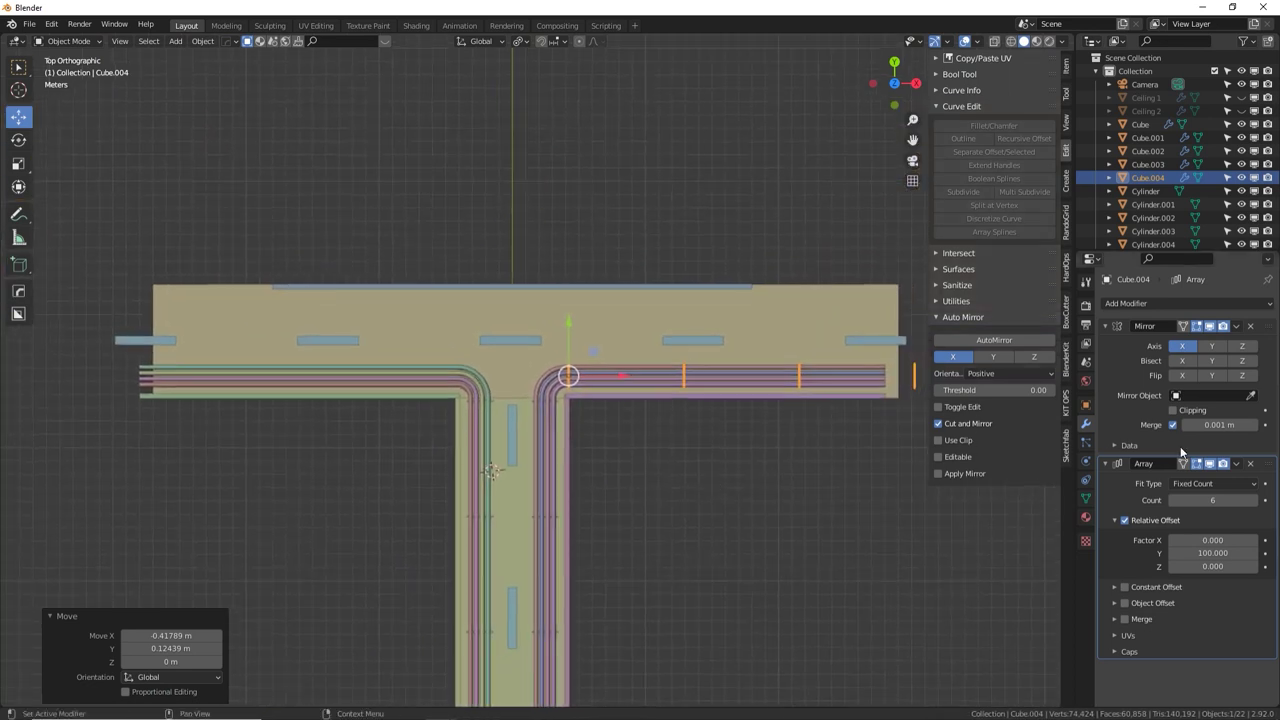
{"action": "left_click", "coordinate": [1174, 500]}
{"action": "left_click", "coordinate": [1174, 500]}
{"action": "left_click", "coordinate": [1174, 500]}
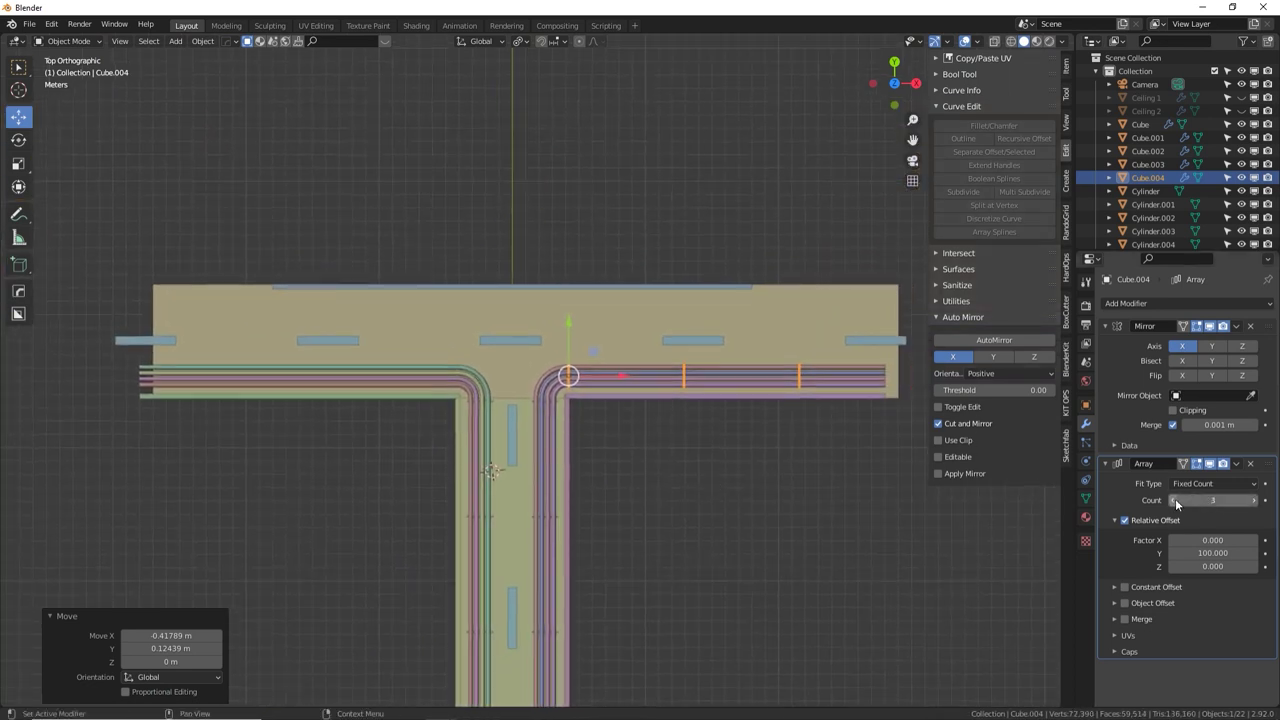
Make a linked duplicate of the three-hanger row and move it about -26.04 m along X onto the left branch's pipes
{"action": "key", "text": "shift+d"}
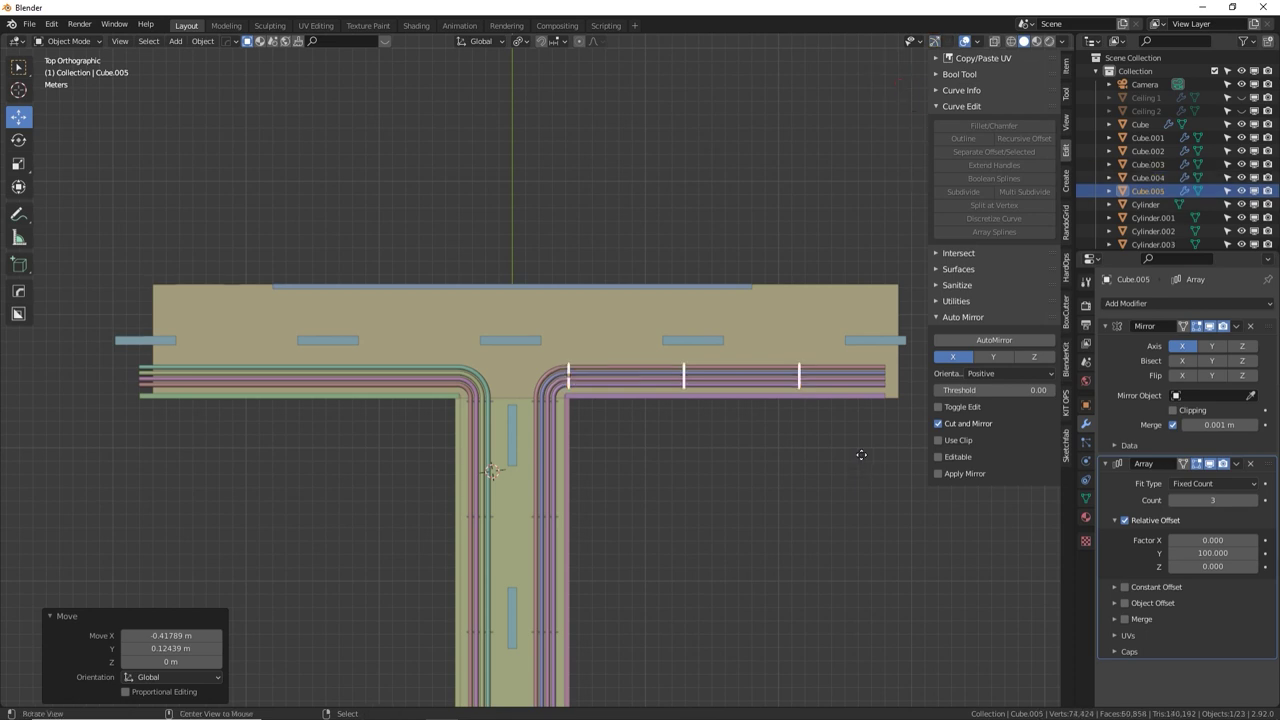
{"action": "key", "text": "x"}
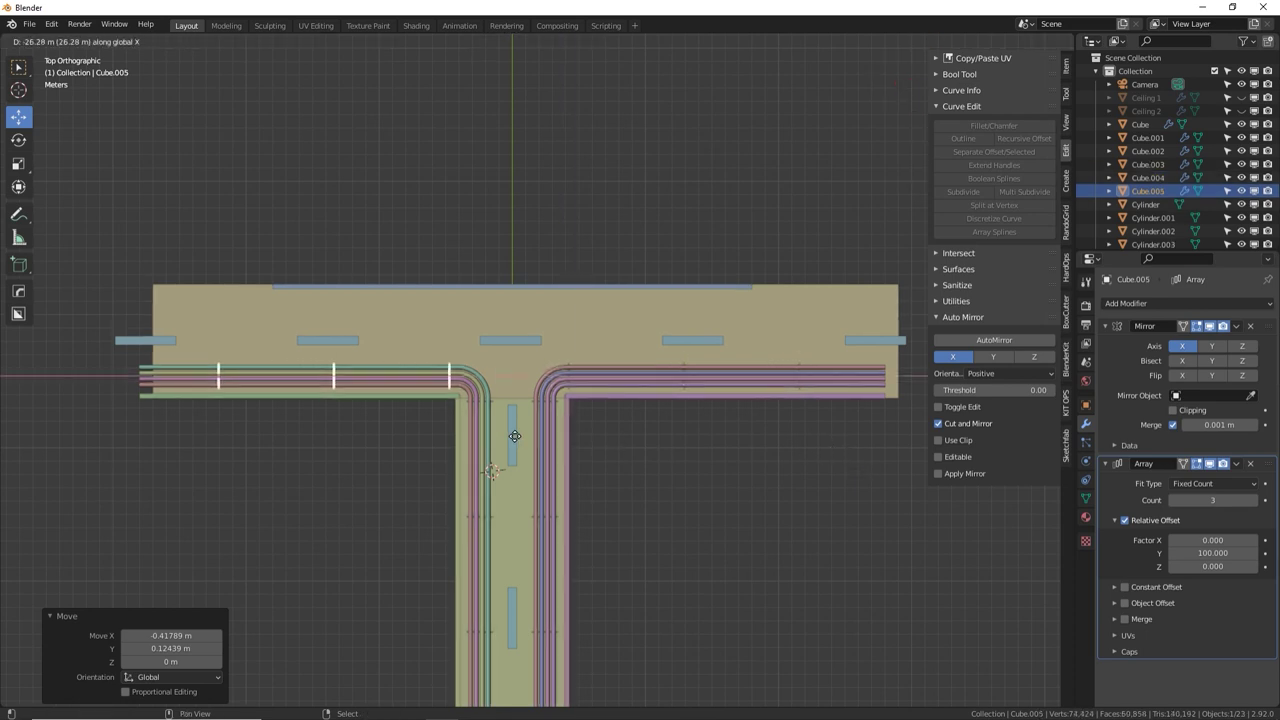
{"action": "left_click", "coordinate": [526, 445]}
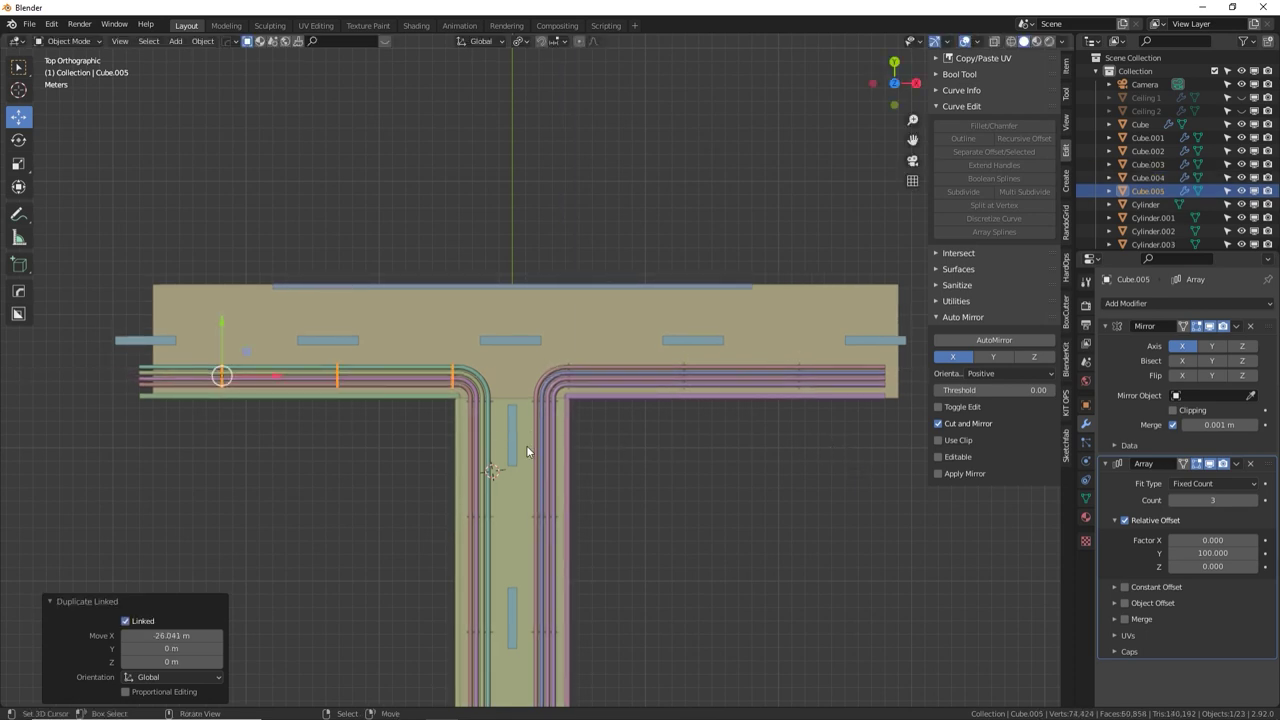
{"action": "middle_click_drag", "start_coordinate": [541, 487], "coordinate": [573, 336]}
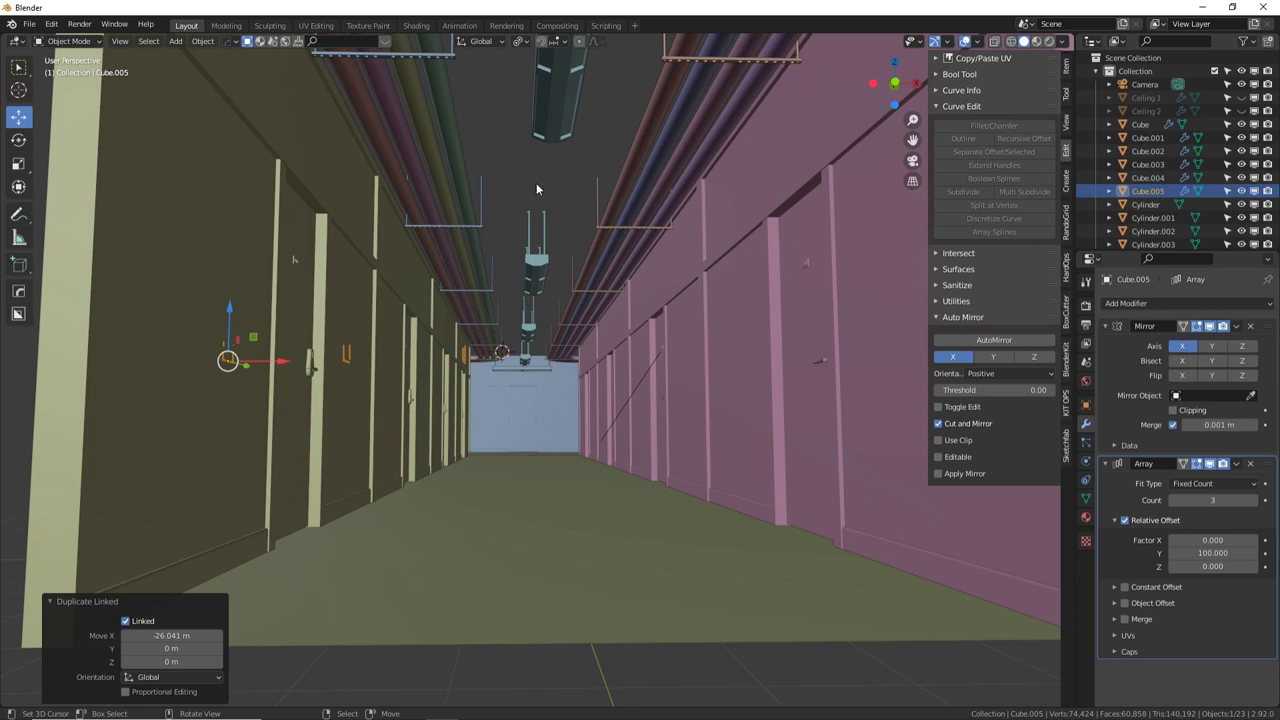
{"action": "key", "text": "alt+a"}
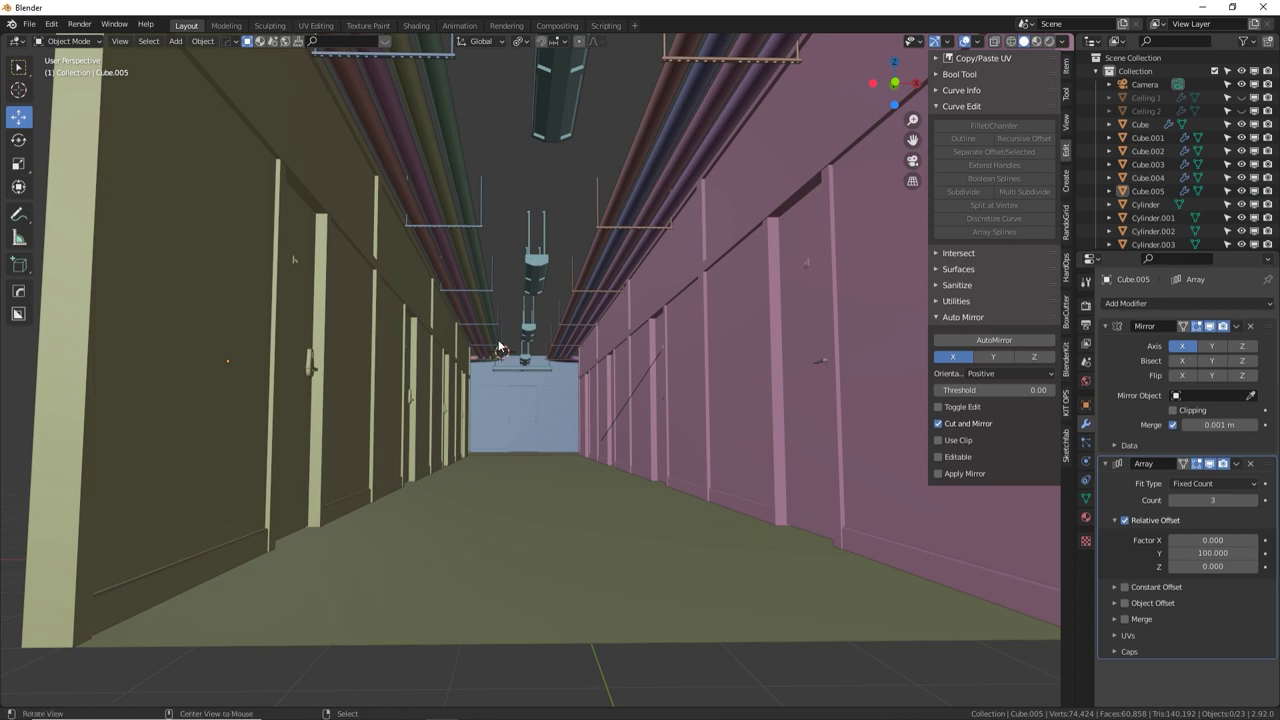
Enlarge the object list and unhide the Ceiling 1 and Ceiling 2 objects
{"action": "middle_click_drag", "start_coordinate": [544, 178], "coordinate": [489, 347], "text": "shift"}
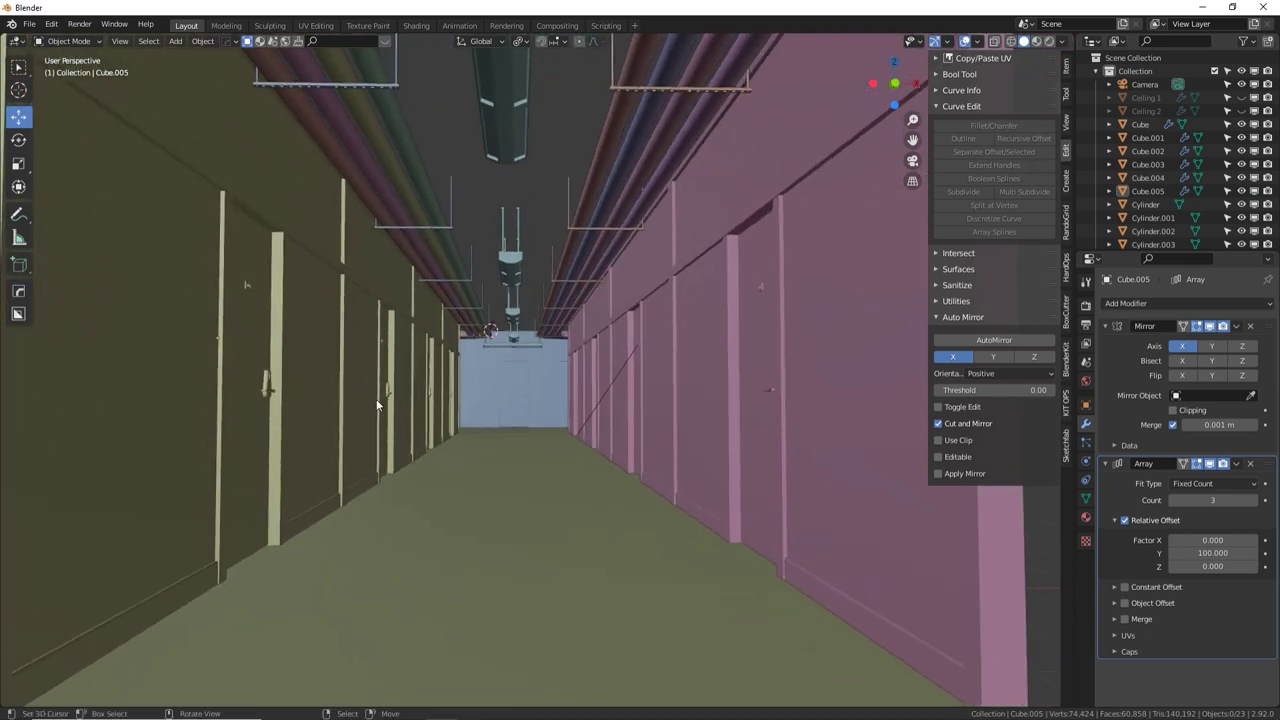
{"action": "scroll", "coordinate": [473, 370], "scroll_direction": "up", "scroll_amount": 3}
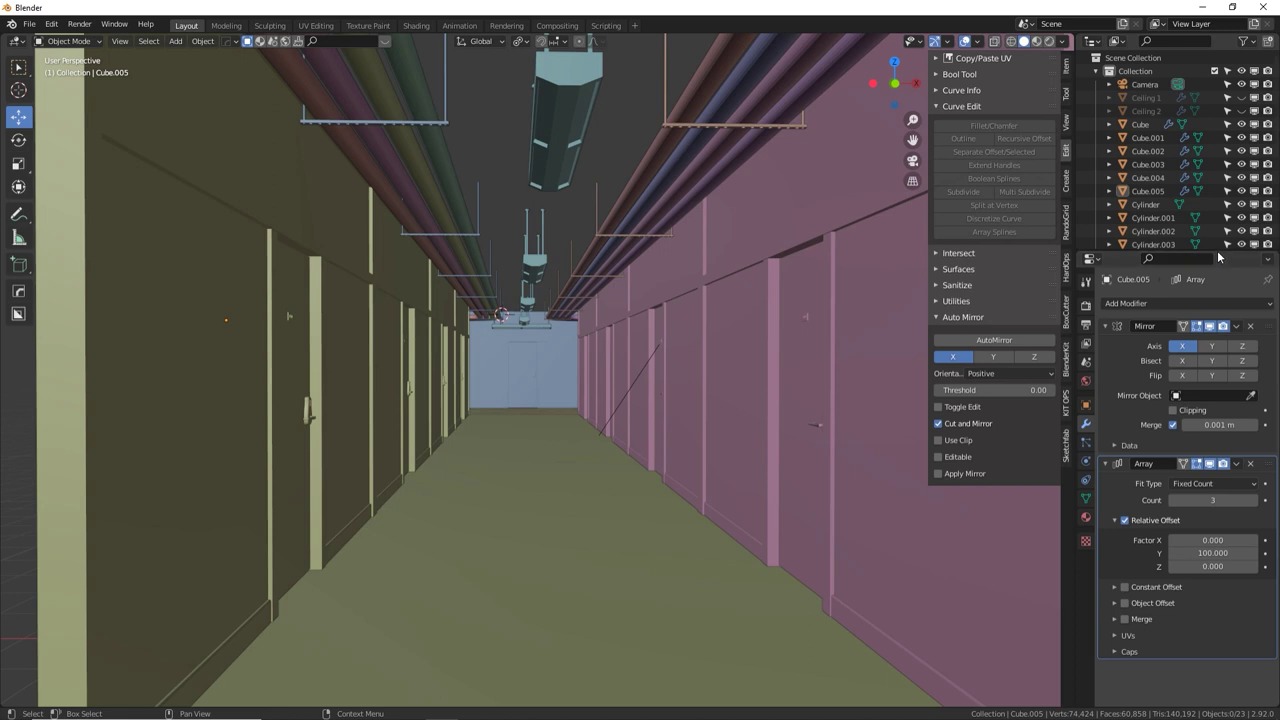
{"action": "left_click_drag", "start_coordinate": [1222, 252], "coordinate": [1222, 422]}
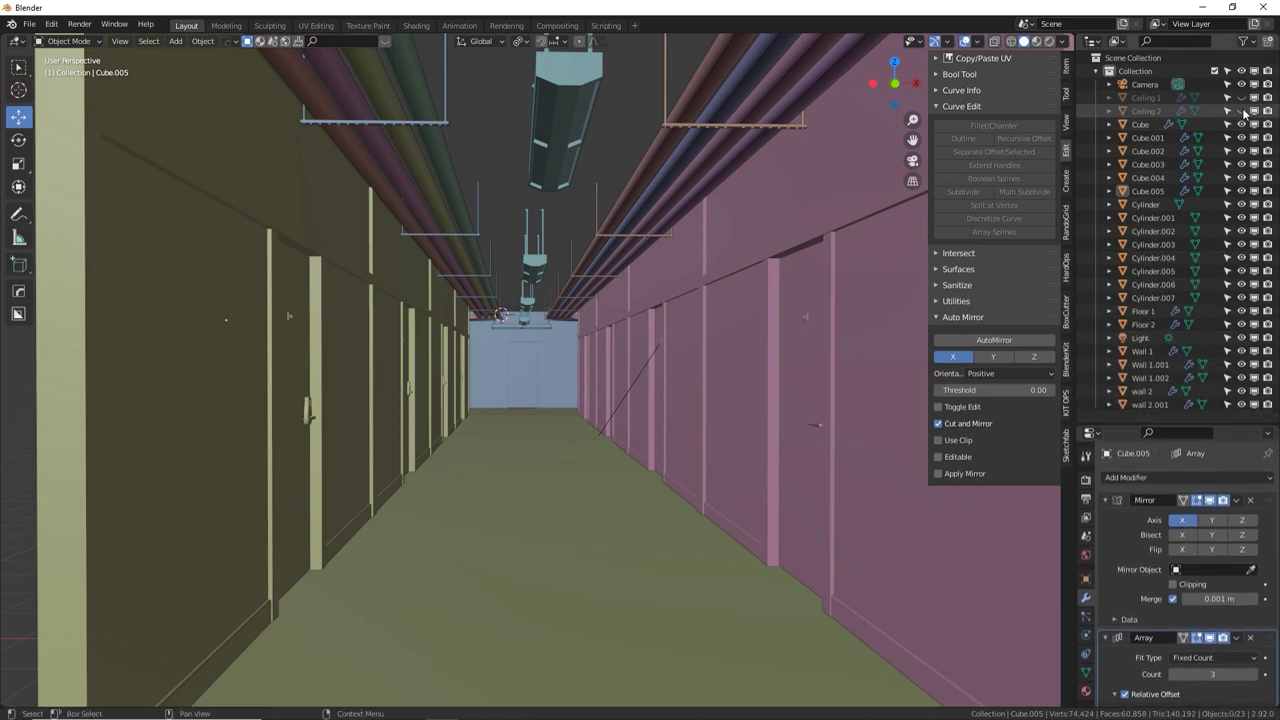
{"action": "left_click_drag", "start_coordinate": [1243, 111], "coordinate": [1241, 98]}
{"action": "scroll", "coordinate": [558, 400], "scroll_direction": "up", "scroll_amount": 2}
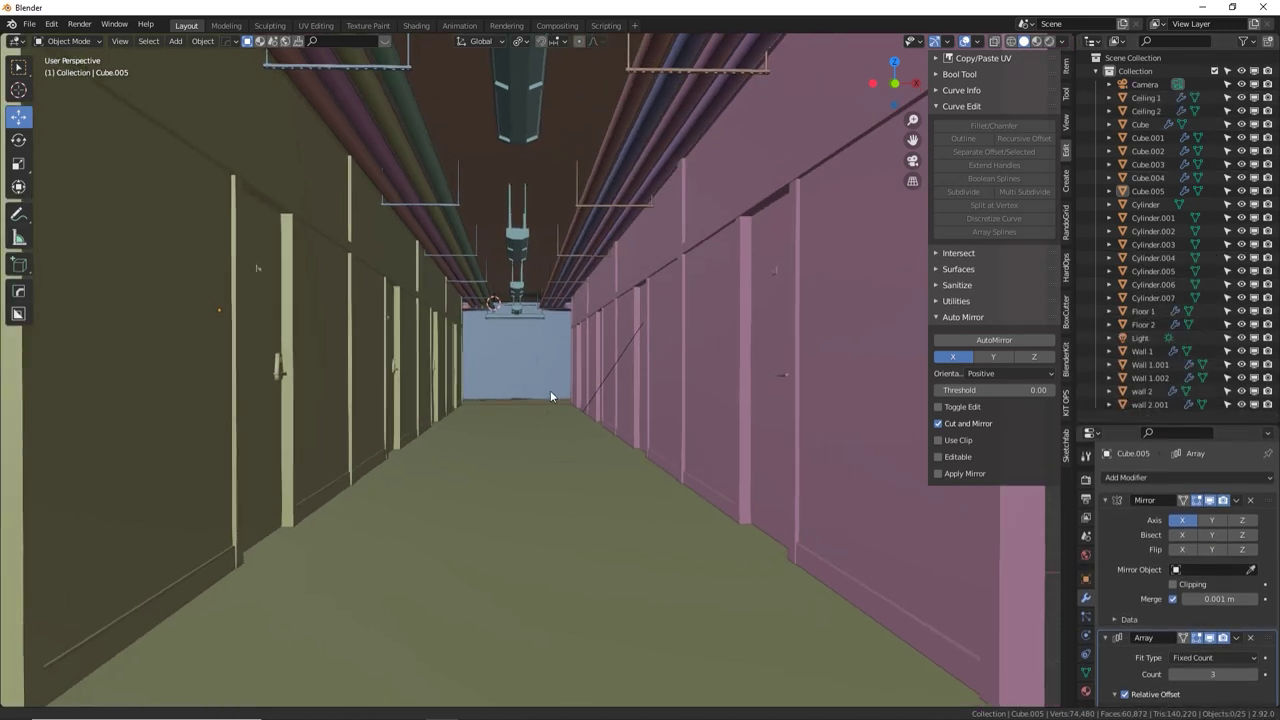
Select the main corridor floor and split the 3D view to make room for a Shader Editor
{"action": "left_click", "coordinate": [486, 480]}
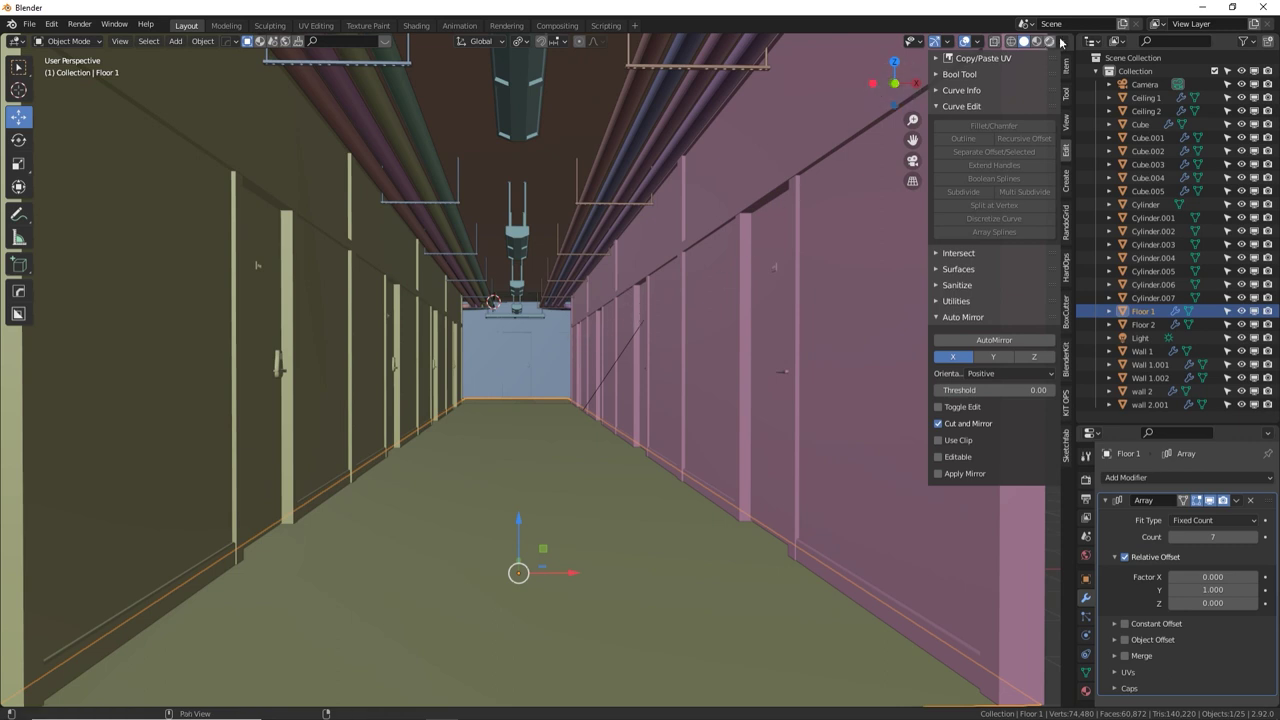
{"action": "left_click_drag", "start_coordinate": [1072, 41], "coordinate": [1020, 241]}
{"action": "left_click", "coordinate": [17, 41]}
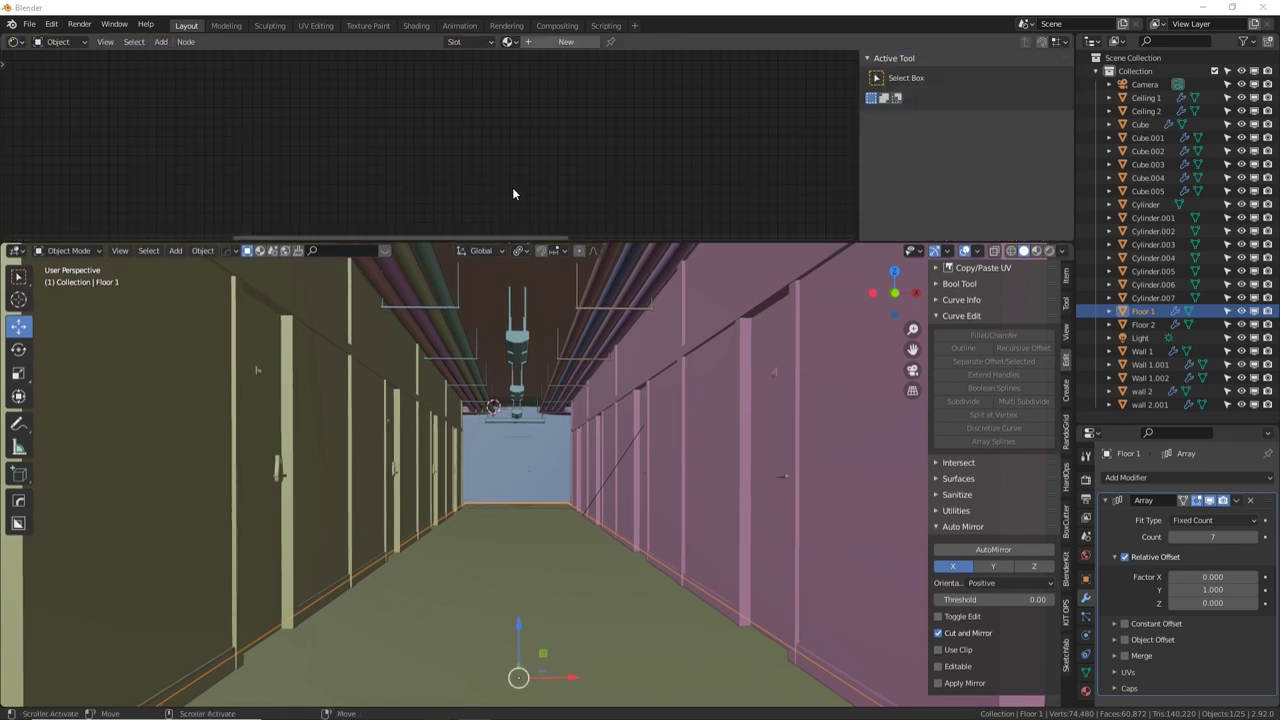
{"action": "left_click", "coordinate": [48, 166]}
{"action": "mouse_move", "coordinate": [1010, 242]}
{"action": "left_mouse_down"}
{"action": "mouse_move", "coordinate": [1008, 154]}
{"action": "mouse_move", "coordinate": [1000, 230]}
{"action": "left_mouse_up"}
{"action": "left_click", "coordinate": [17, 41]}
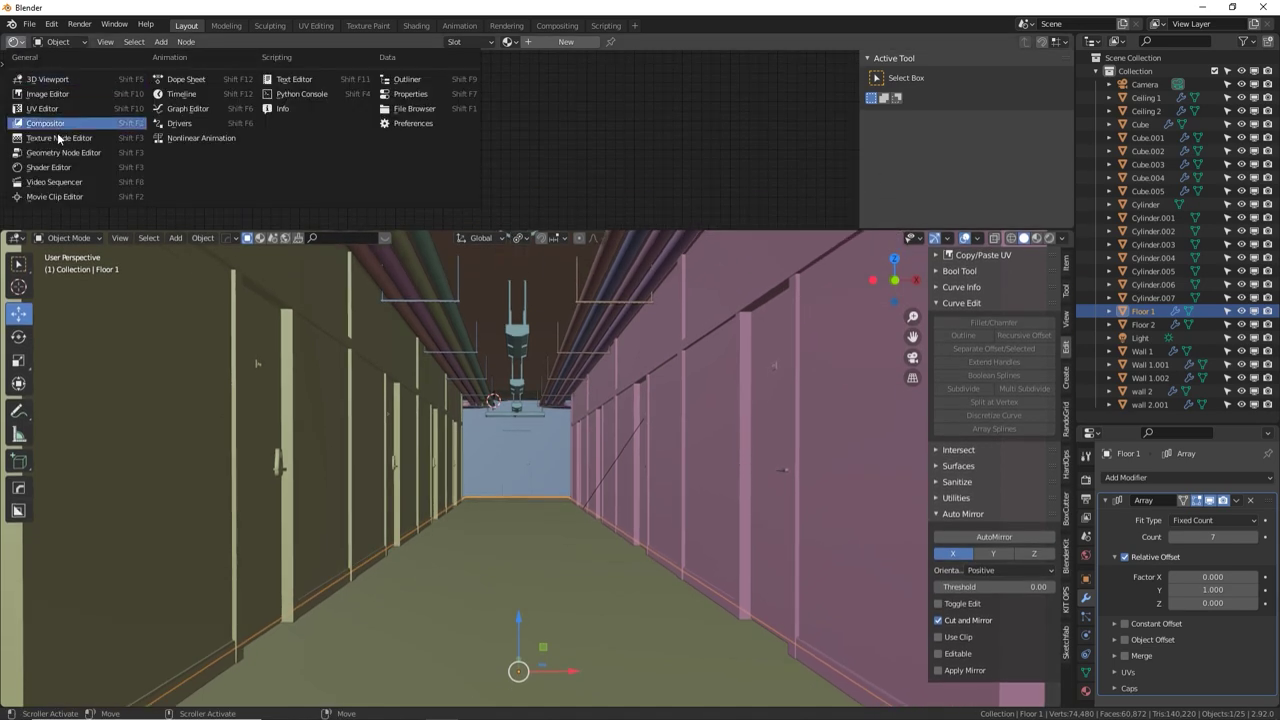
{"action": "left_click", "coordinate": [66, 177]}
{"action": "middle_click_drag", "start_coordinate": [533, 438], "coordinate": [508, 460]}
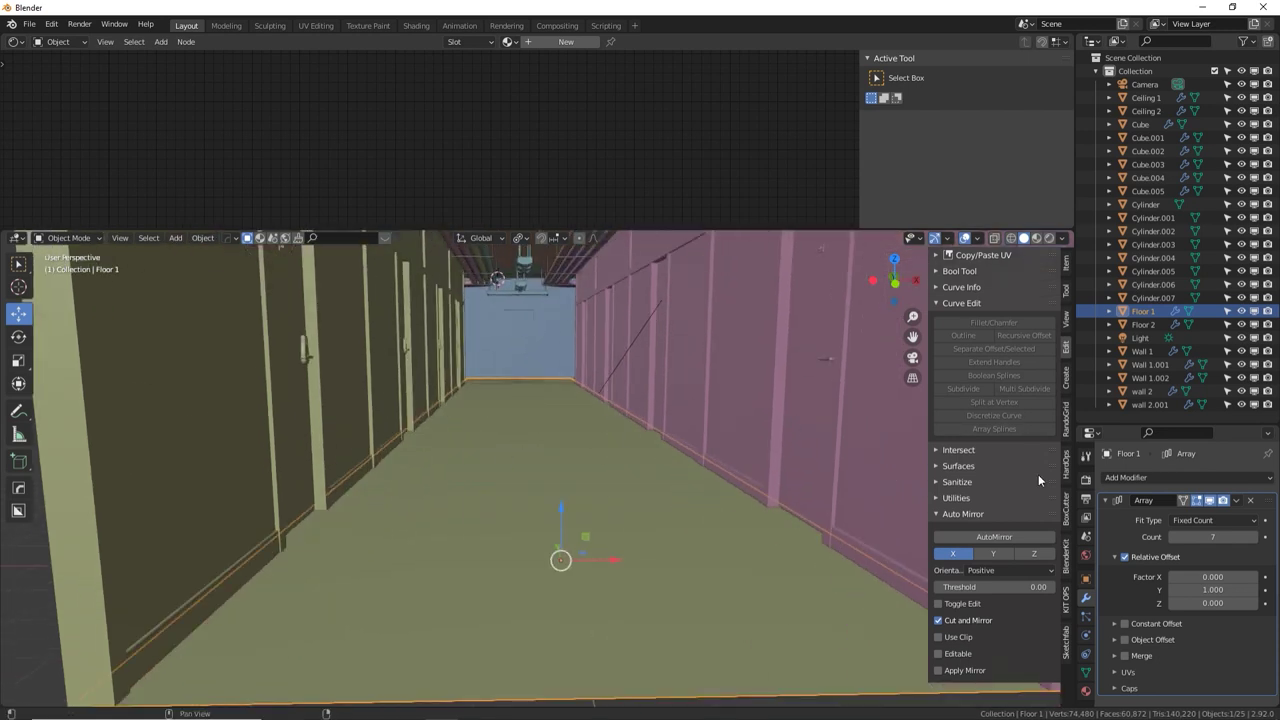
Create a new material for the corridor floor and name it Floor
{"action": "left_click", "coordinate": [1085, 690]}
{"action": "left_click", "coordinate": [1172, 521]}
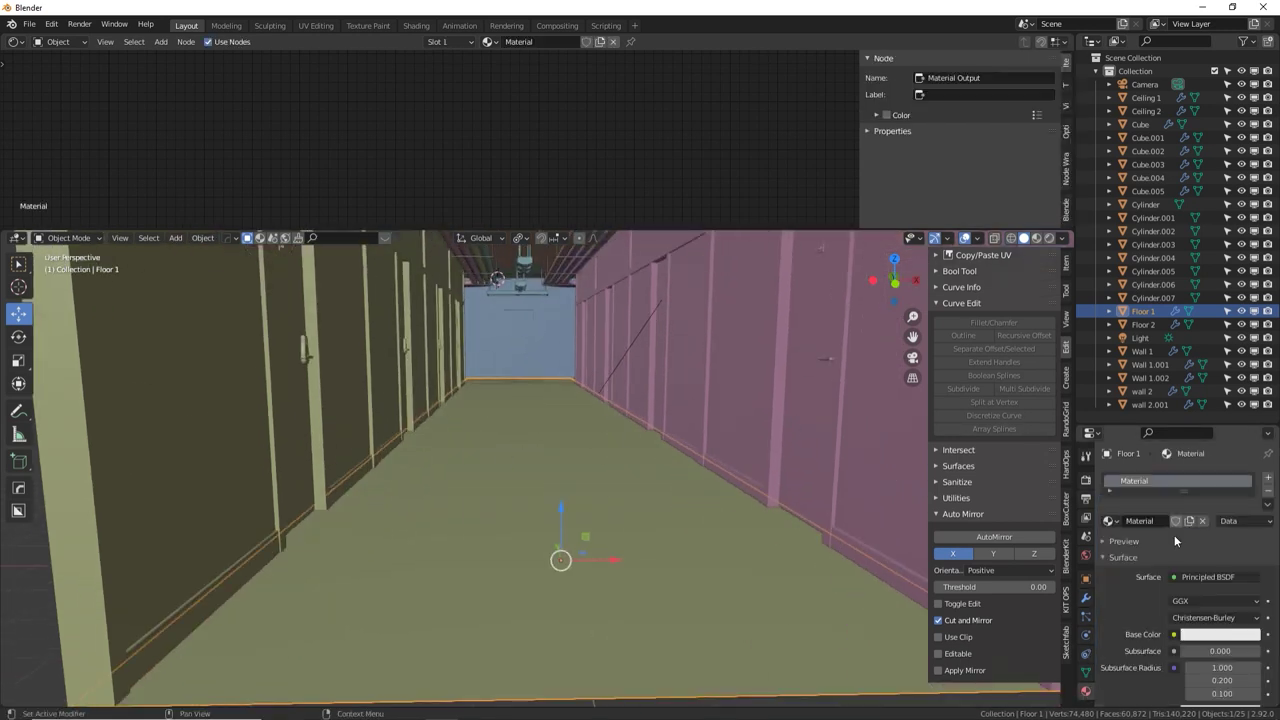
{"action": "left_click", "coordinate": [1140, 520]}
{"action": "type", "text": "Floor"}
{"action": "key", "text": "Return"}
{"action": "middle_click_drag", "start_coordinate": [632, 443], "coordinate": [624, 444], "text": "shift"}
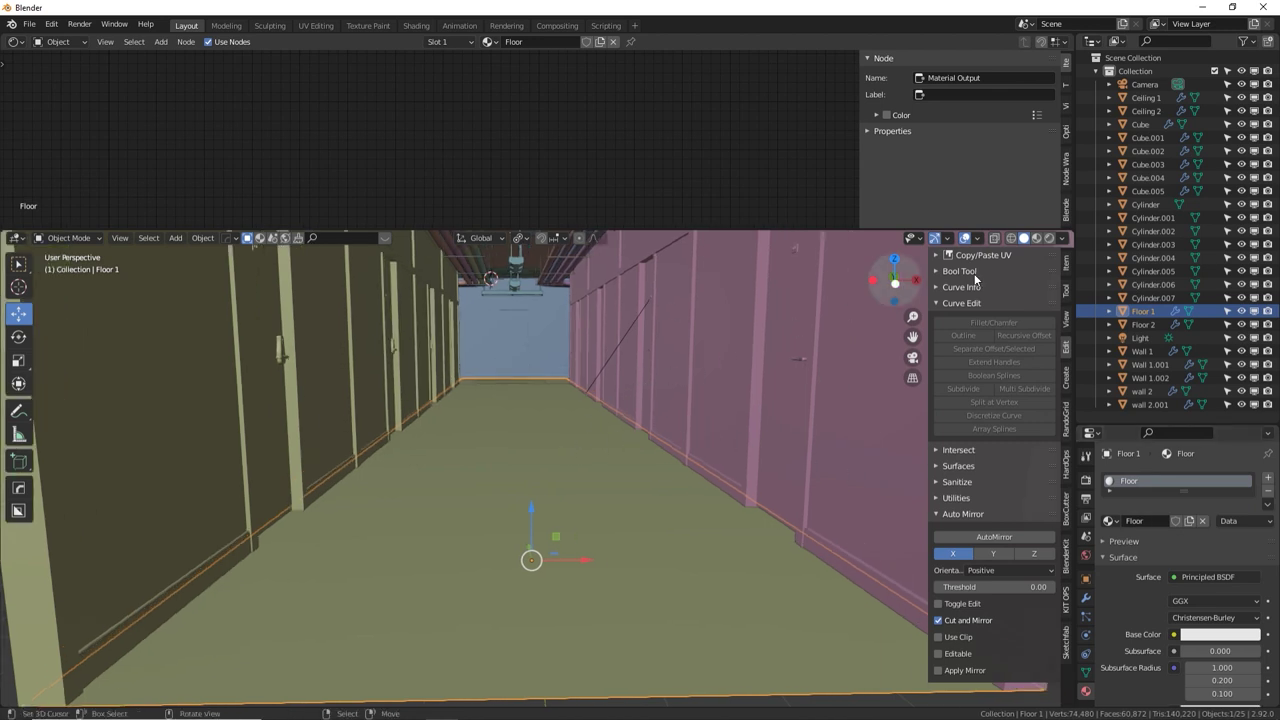
Show the 3D view in material preview and enlarge the Shader Editor with the Floor material's nodes framed
{"action": "left_click", "coordinate": [1036, 238]}
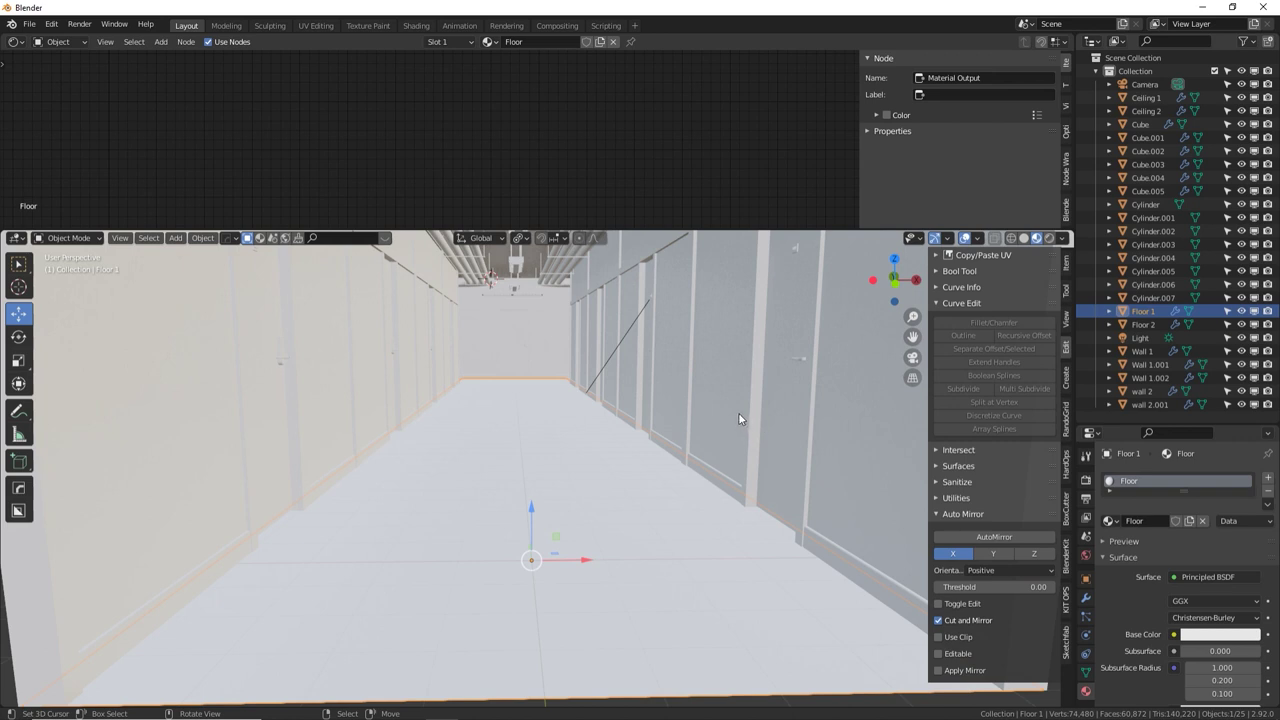
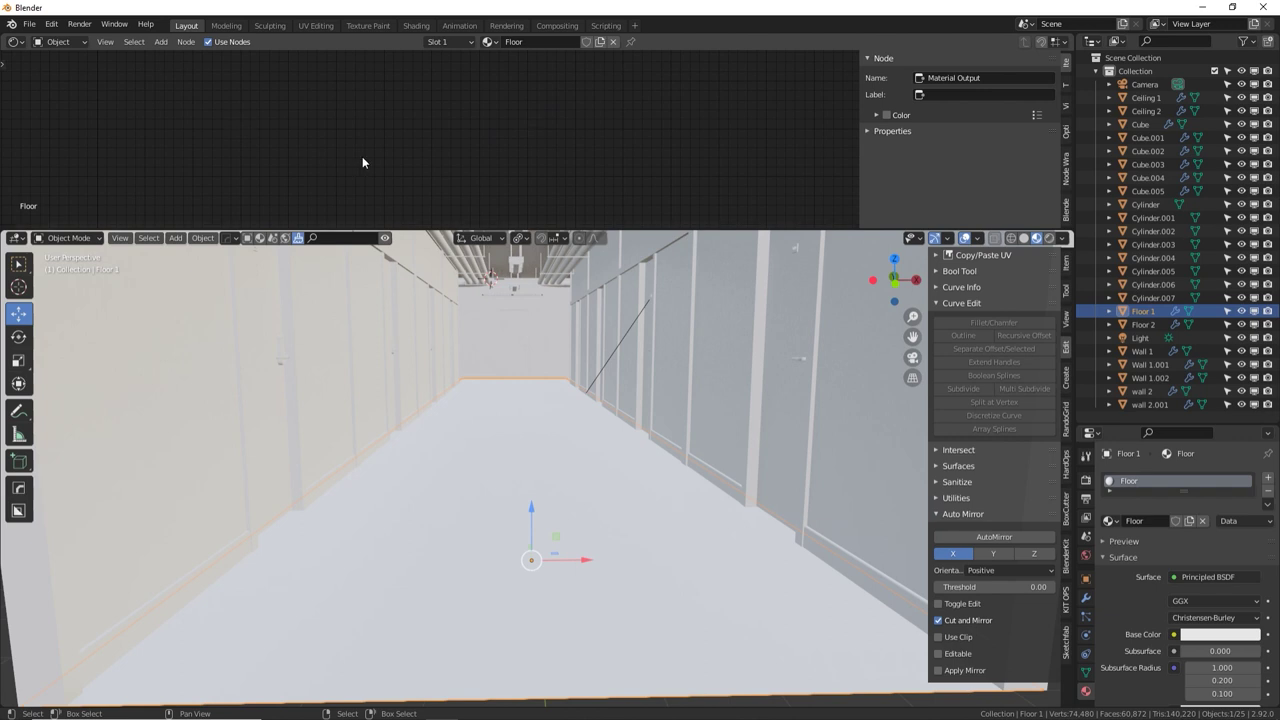
{"action": "key", "text": "Home"}
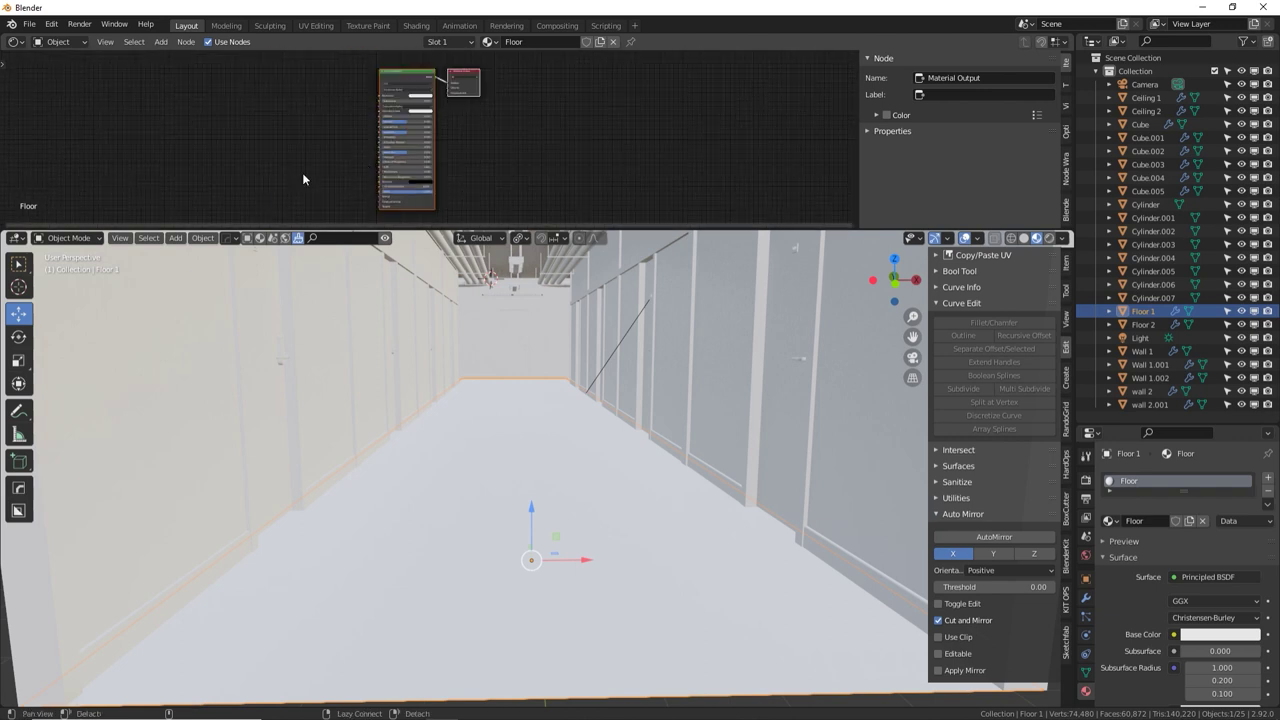
{"action": "left_click_drag", "start_coordinate": [361, 135], "coordinate": [486, 138], "text": "alt"}
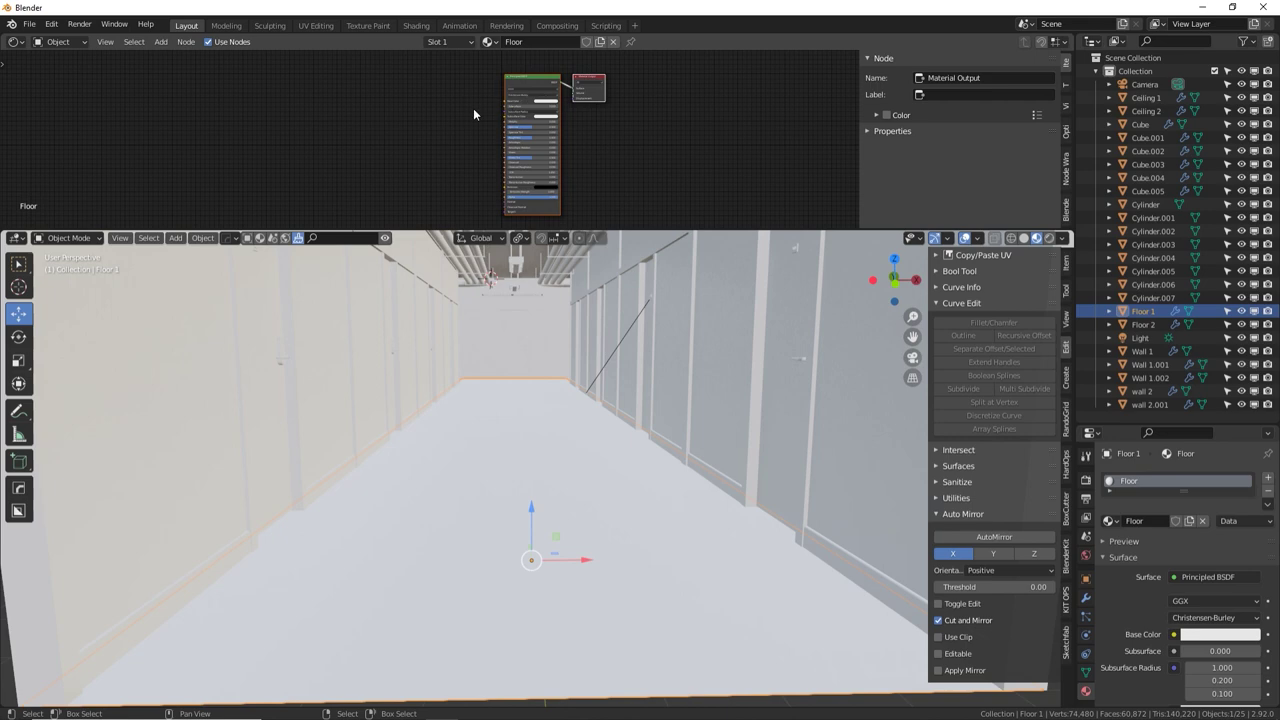
{"action": "middle_click_drag", "start_coordinate": [443, 106], "coordinate": [518, 105]}
{"action": "scroll", "coordinate": [518, 104], "scroll_direction": "up", "scroll_amount": 3}
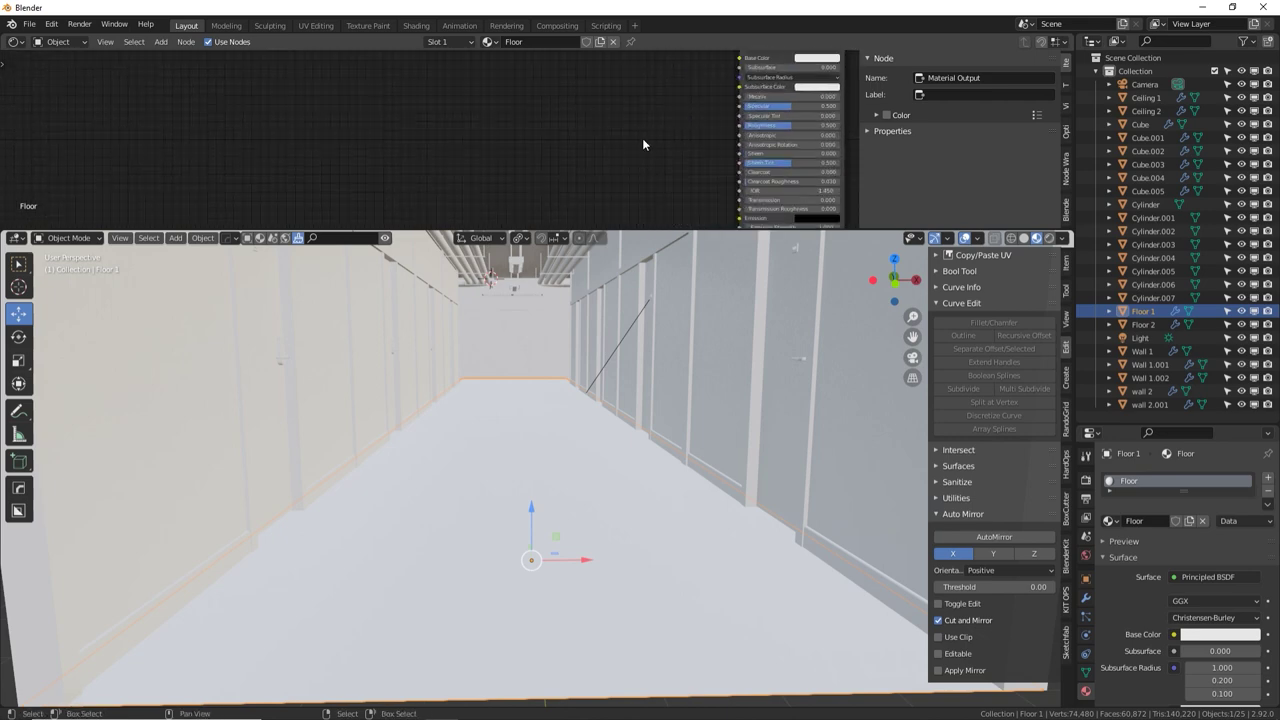
{"action": "left_click_drag", "start_coordinate": [759, 230], "coordinate": [743, 399]}
{"action": "middle_click_drag", "start_coordinate": [636, 268], "coordinate": [533, 265]}
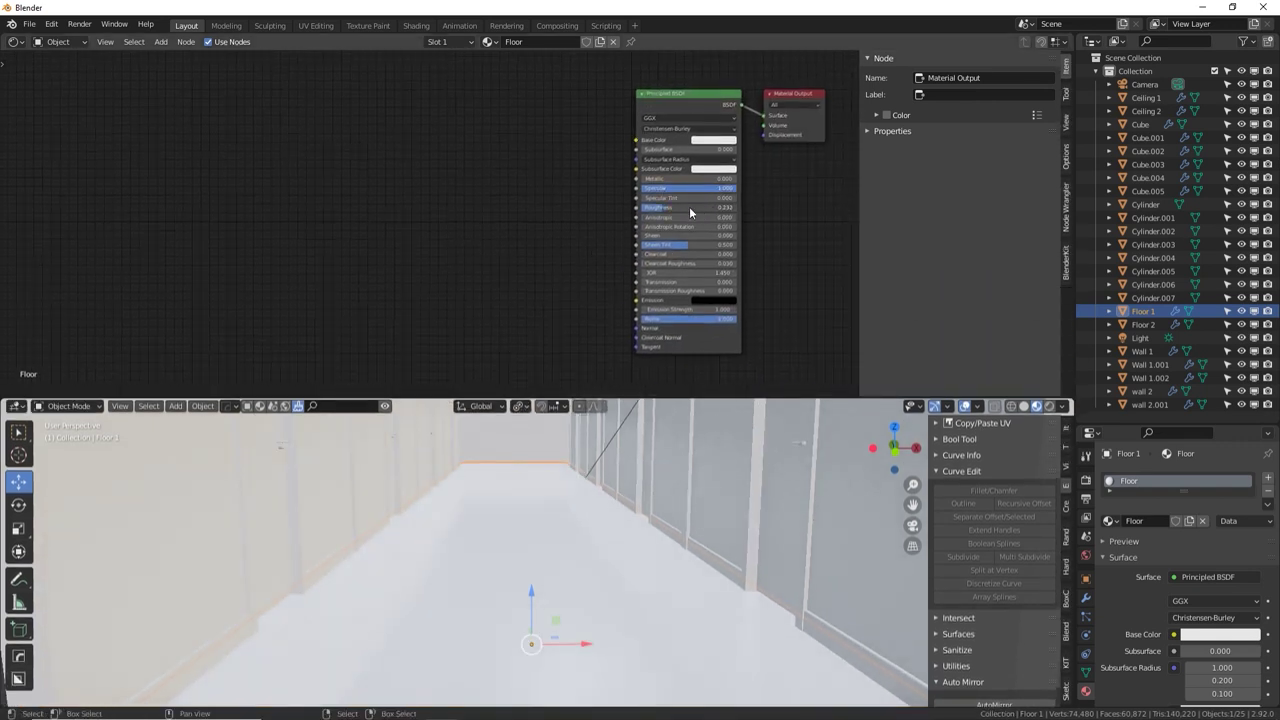
Set the floor's Principled BSDF to specular 1 and roughness 0.15
{"action": "left_click", "coordinate": [686, 207]}
{"action": "type", "text": ".15"}
{"action": "key", "text": "Return"}
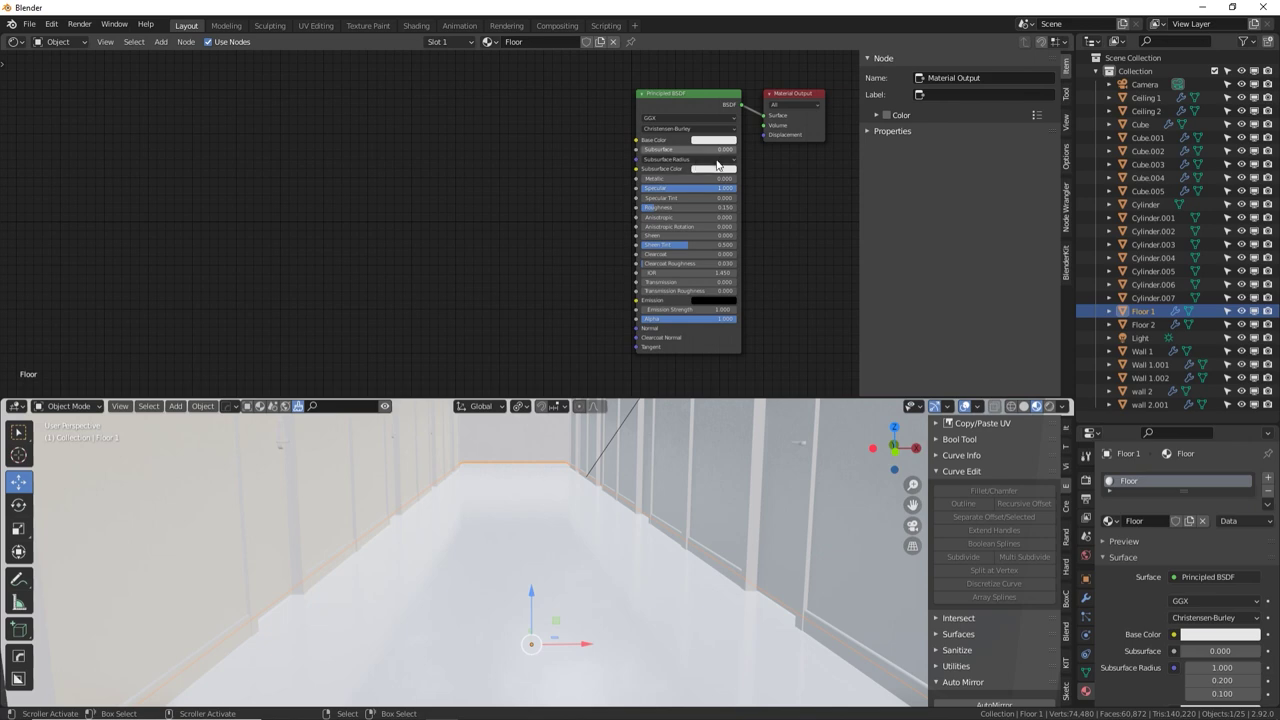
{"action": "middle_click_drag", "start_coordinate": [571, 517], "coordinate": [551, 463]}
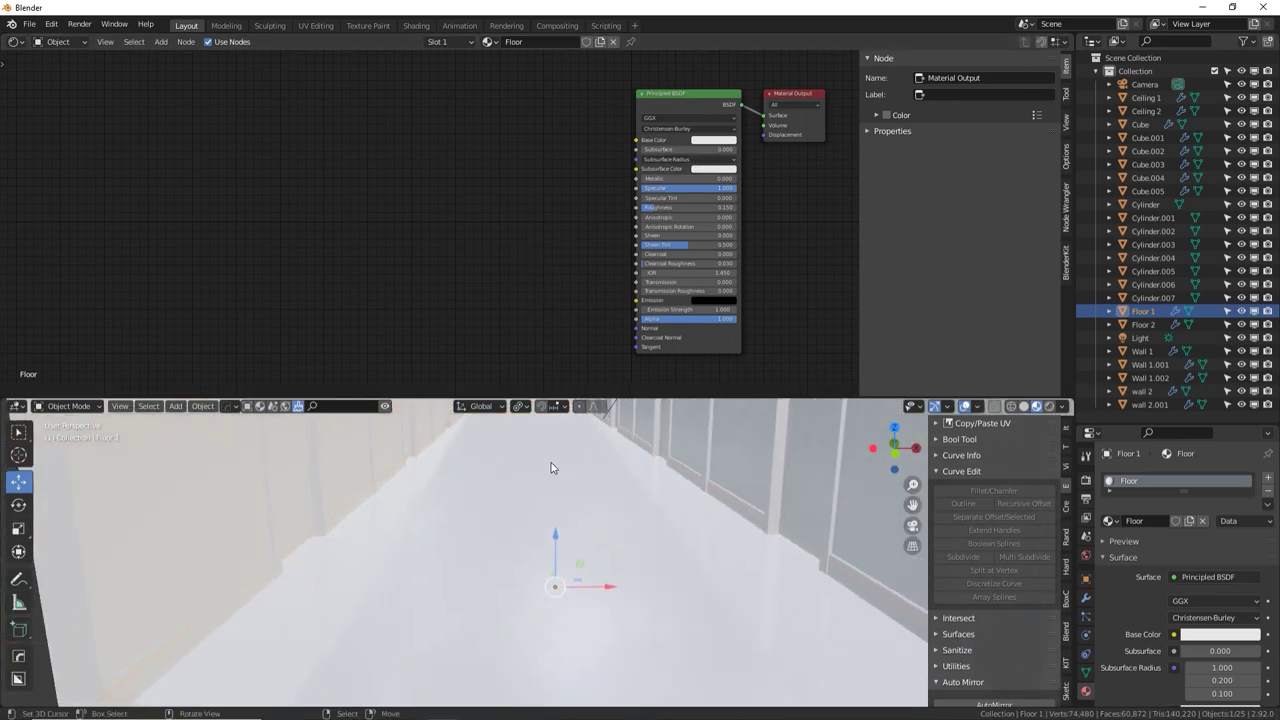
Add a Musgrave Texture node well ahead of the Principled BSDF in the Floor material
{"action": "key", "text": "shift+a"}
{"action": "type", "text": "mus"}
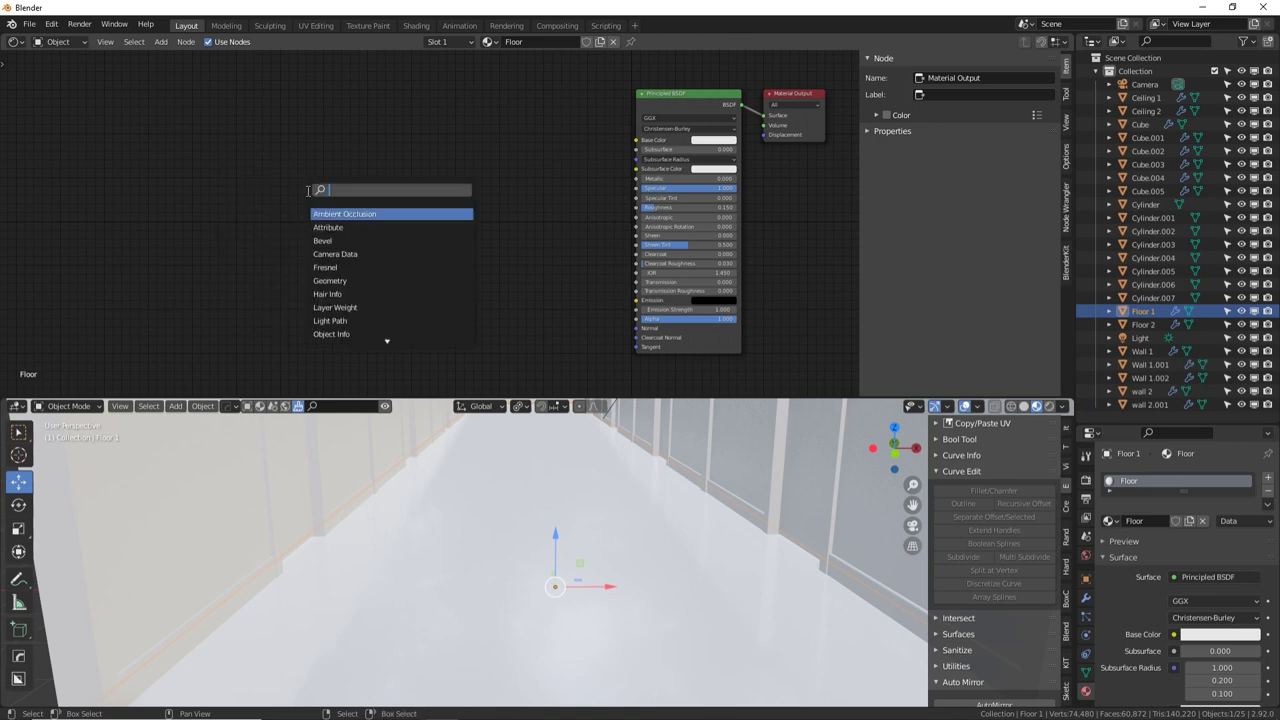
{"action": "left_click", "coordinate": [344, 212]}
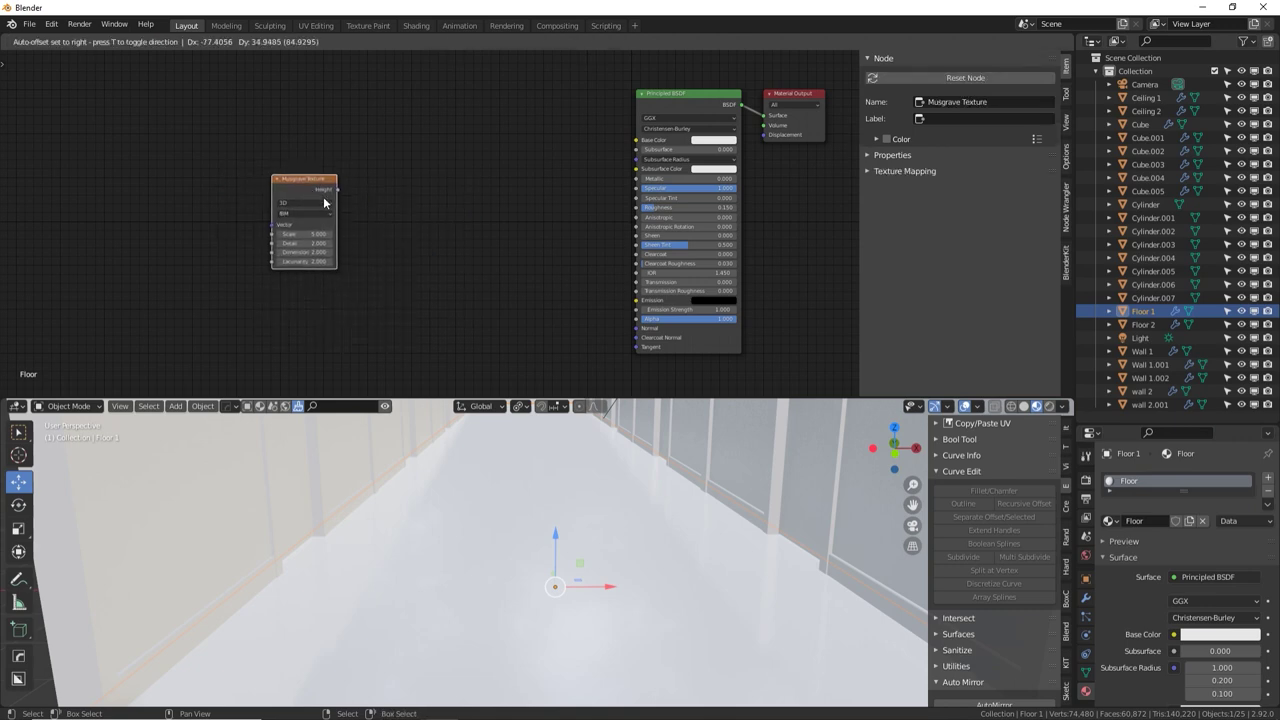
{"action": "left_click", "coordinate": [312, 197]}
Add a MixRGB node between the Musgrave Texture and the Principled BSDF
{"action": "key", "text": "shift+a"}
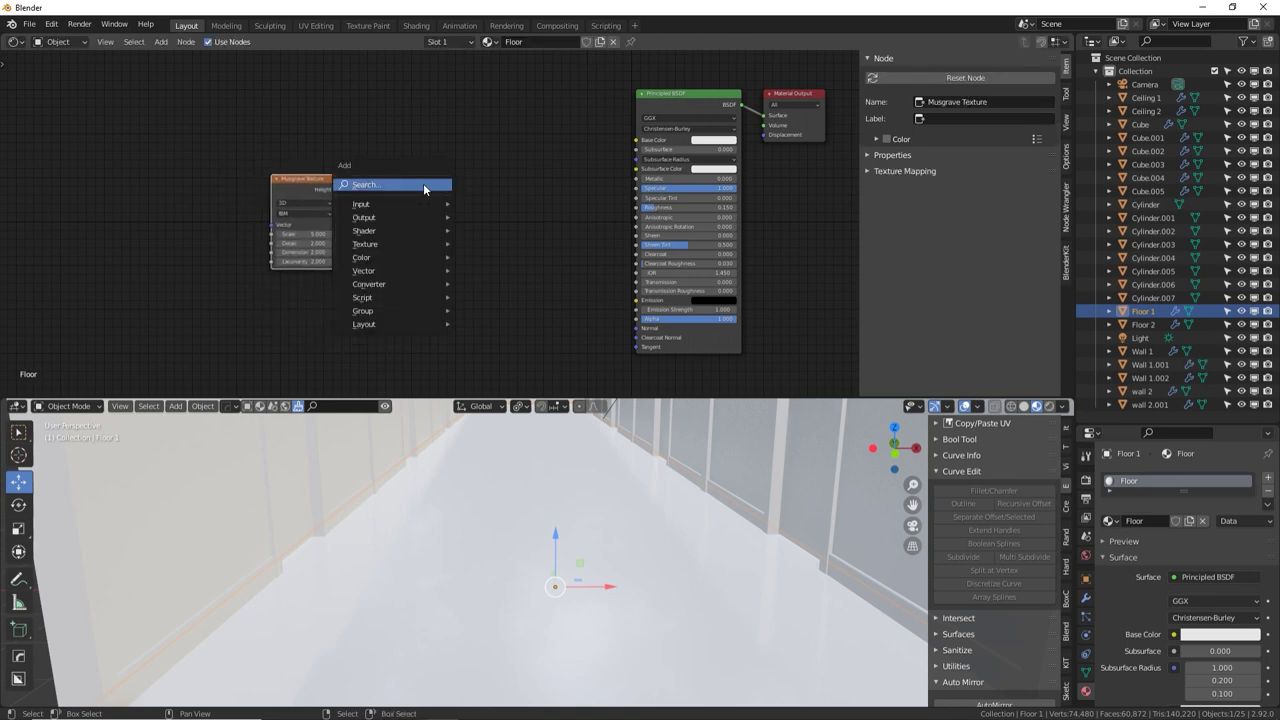
{"action": "type", "text": "mix"}
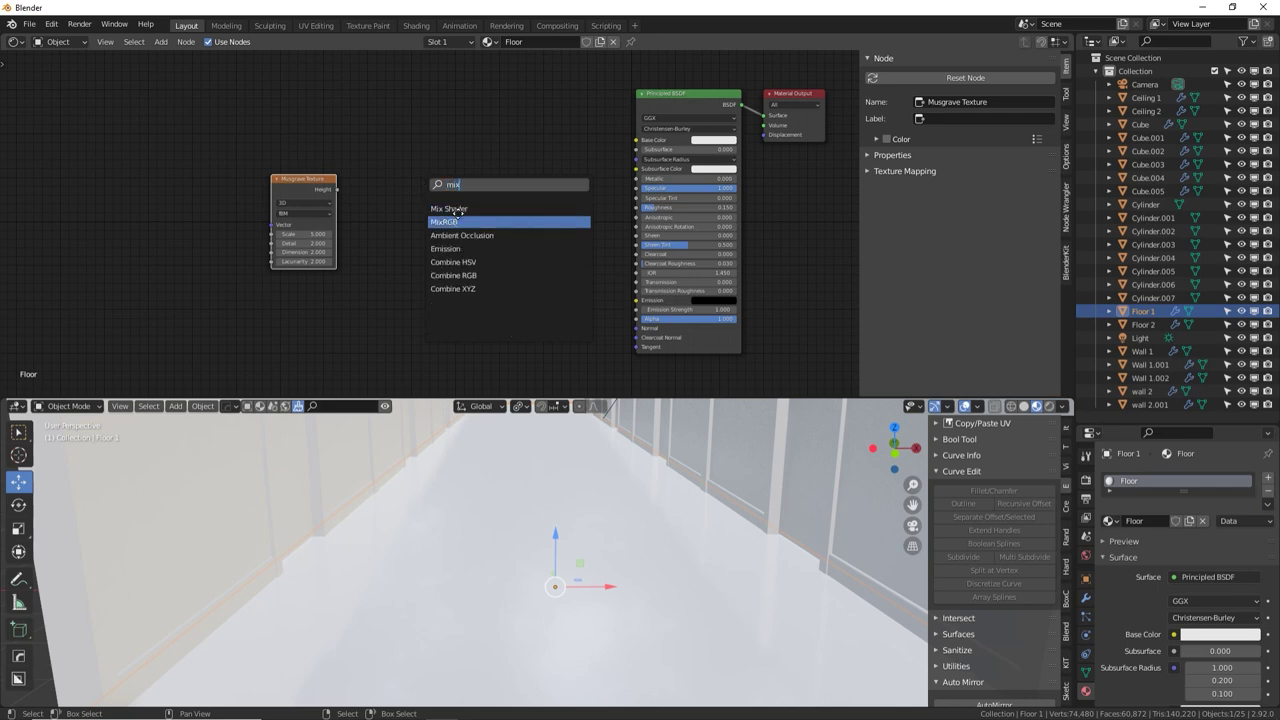
{"action": "left_click", "coordinate": [470, 221]}
{"action": "left_click", "coordinate": [480, 222]}
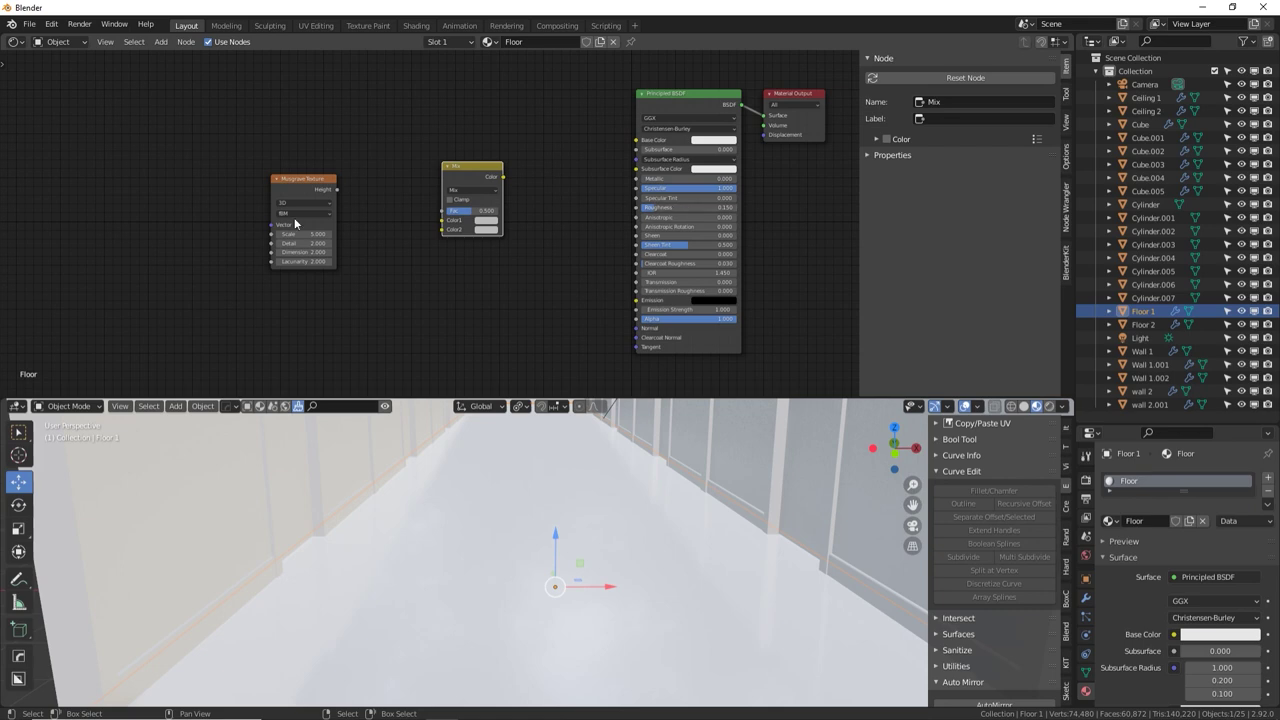
Darken the Mix node's Color1 to a darker grey and connect its output to the Principled BSDF's Roughness
{"action": "left_click", "coordinate": [317, 195]}
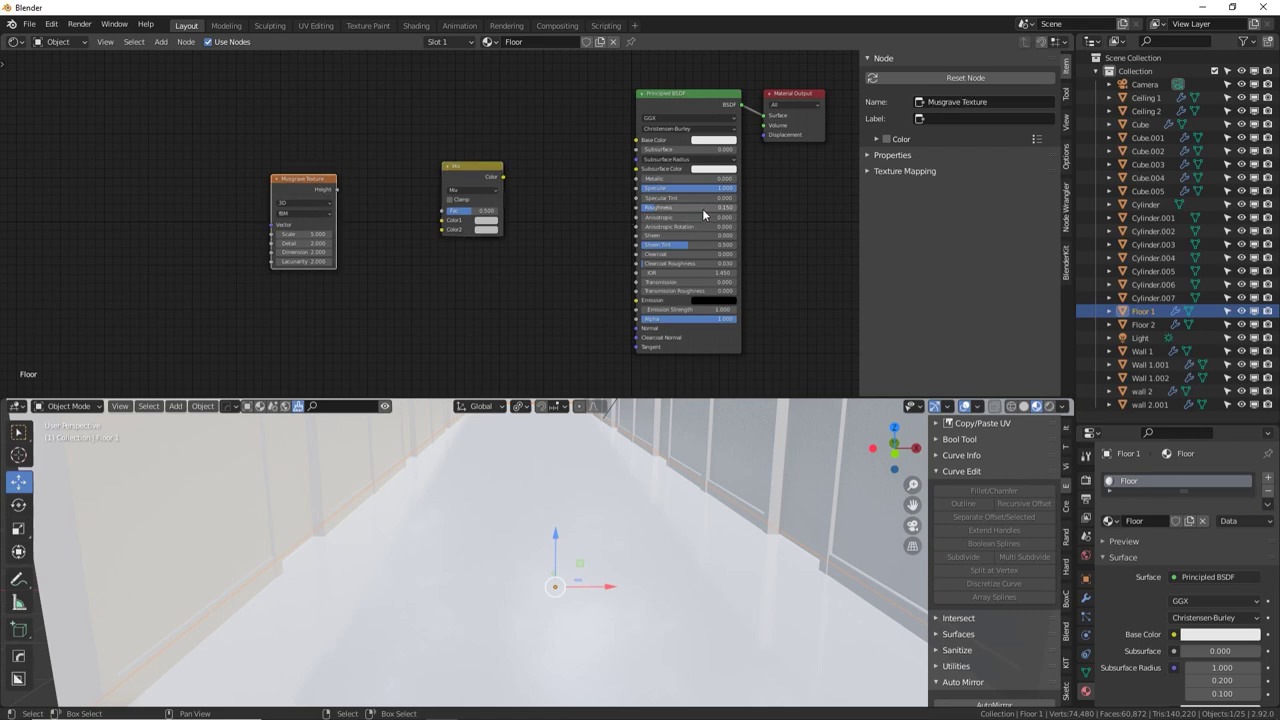
{"action": "left_click", "coordinate": [491, 222]}
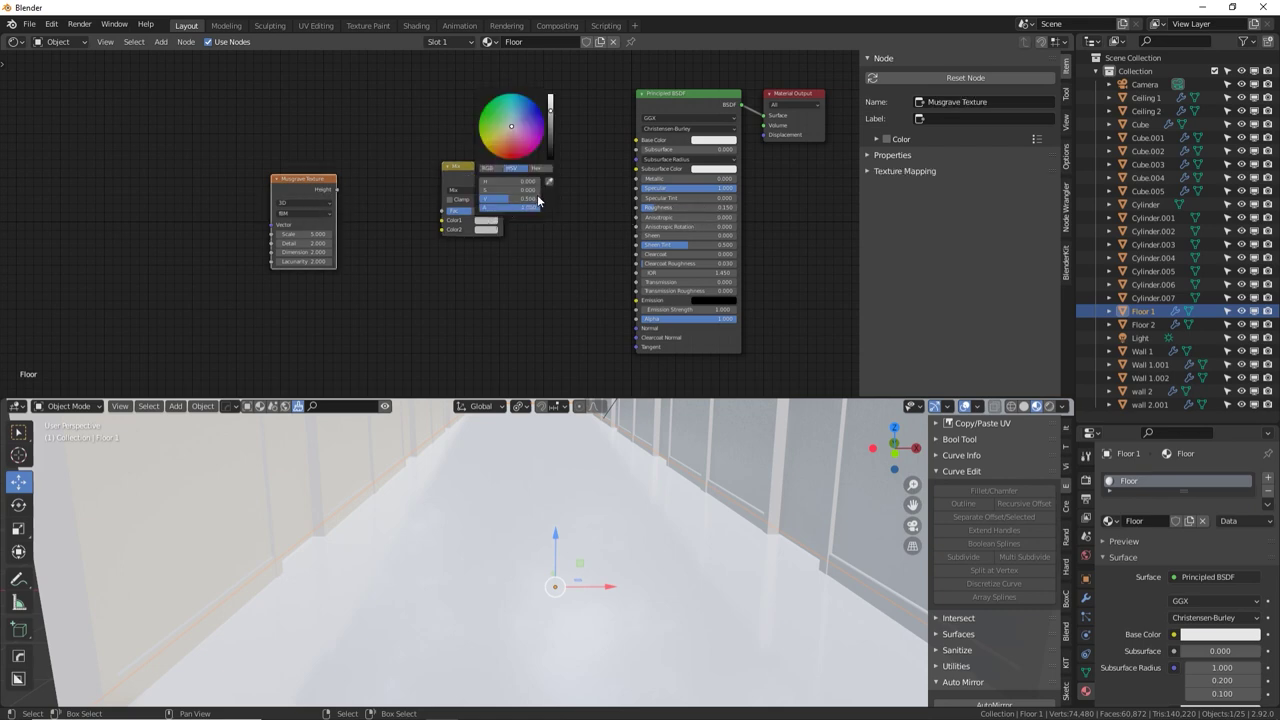
{"action": "left_click", "coordinate": [509, 199]}
{"action": "key", "text": "Return"}
{"action": "left_click_drag", "start_coordinate": [503, 176], "coordinate": [637, 207]}
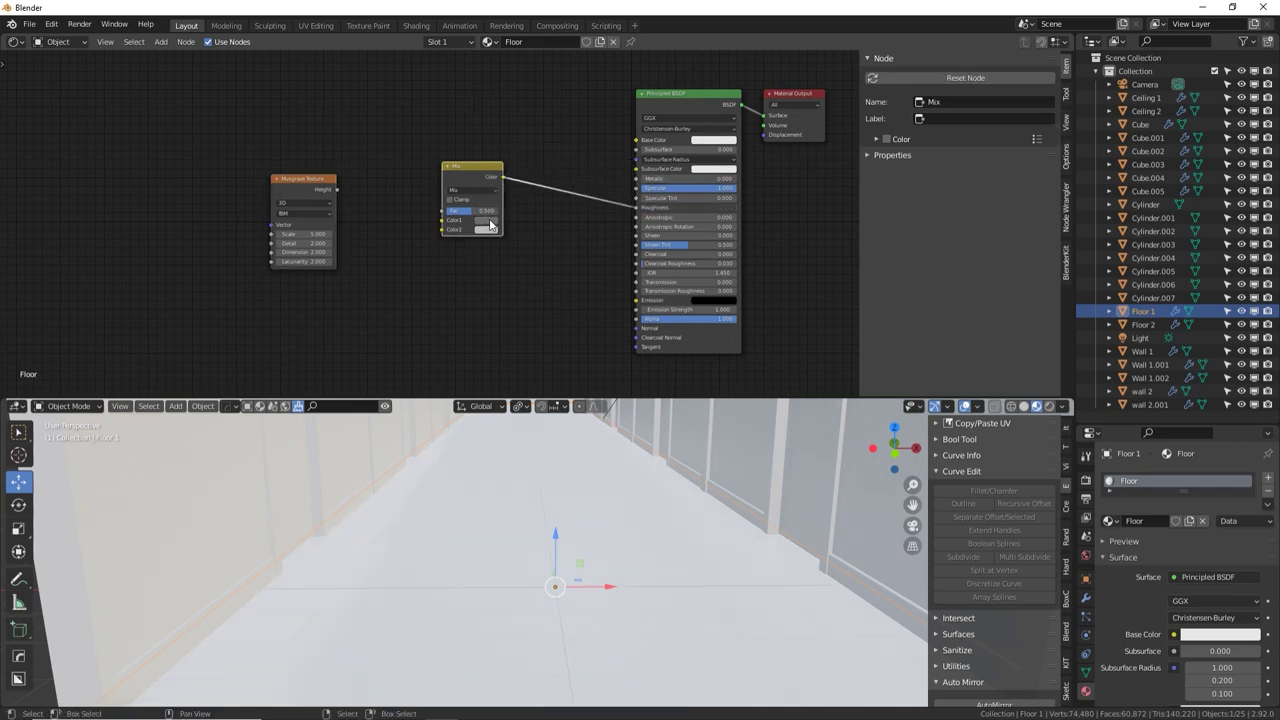
Set the Mix factor to 0 and connect the Musgrave Texture's Height to Color2
{"action": "left_click_drag", "start_coordinate": [488, 211], "coordinate": [437, 217]}
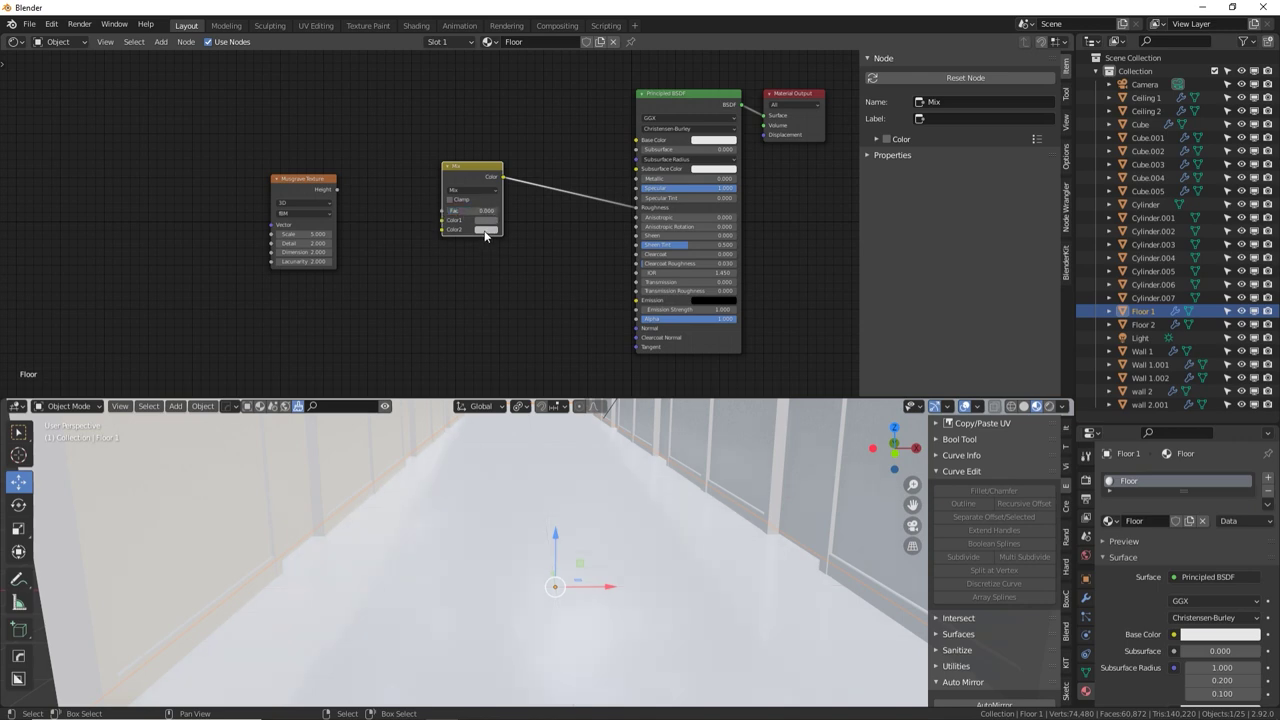
{"action": "left_click_drag", "start_coordinate": [337, 190], "coordinate": [441, 230]}
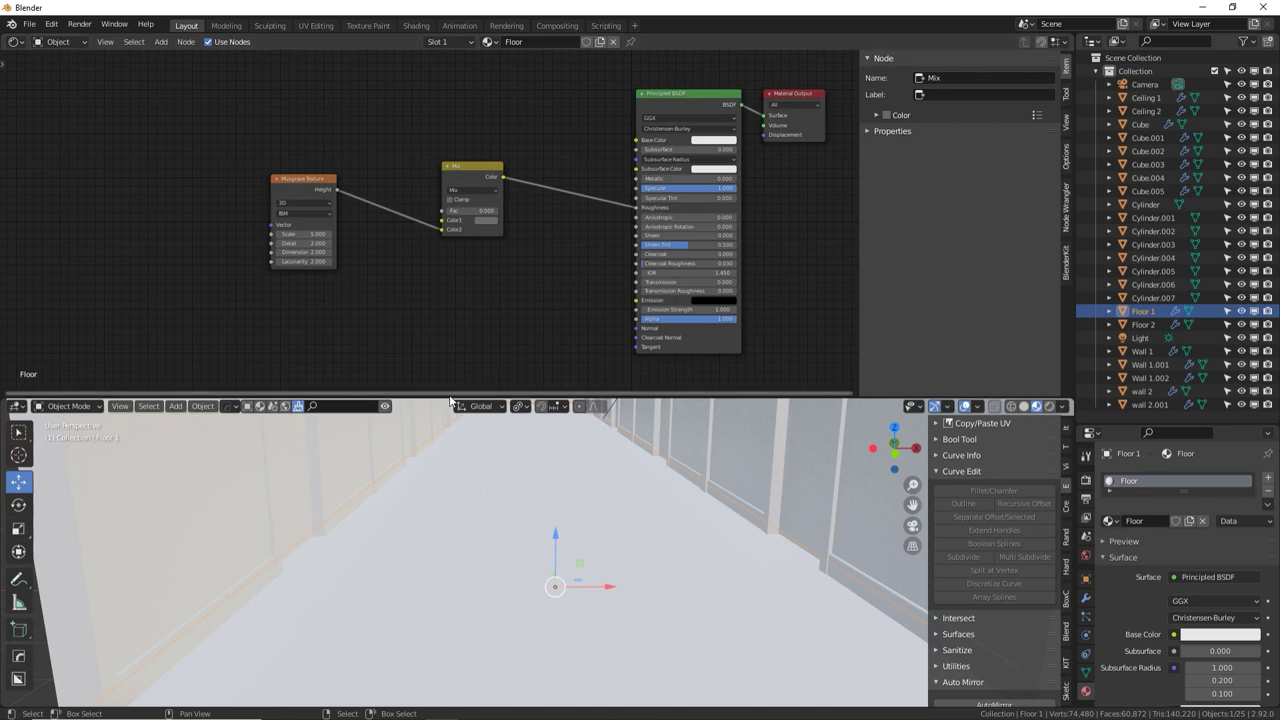
Switch the Mix node in the Floor material to Overlay blending and raise its factor to about 0.567
{"action": "left_click_drag", "start_coordinate": [478, 398], "coordinate": [478, 305]}
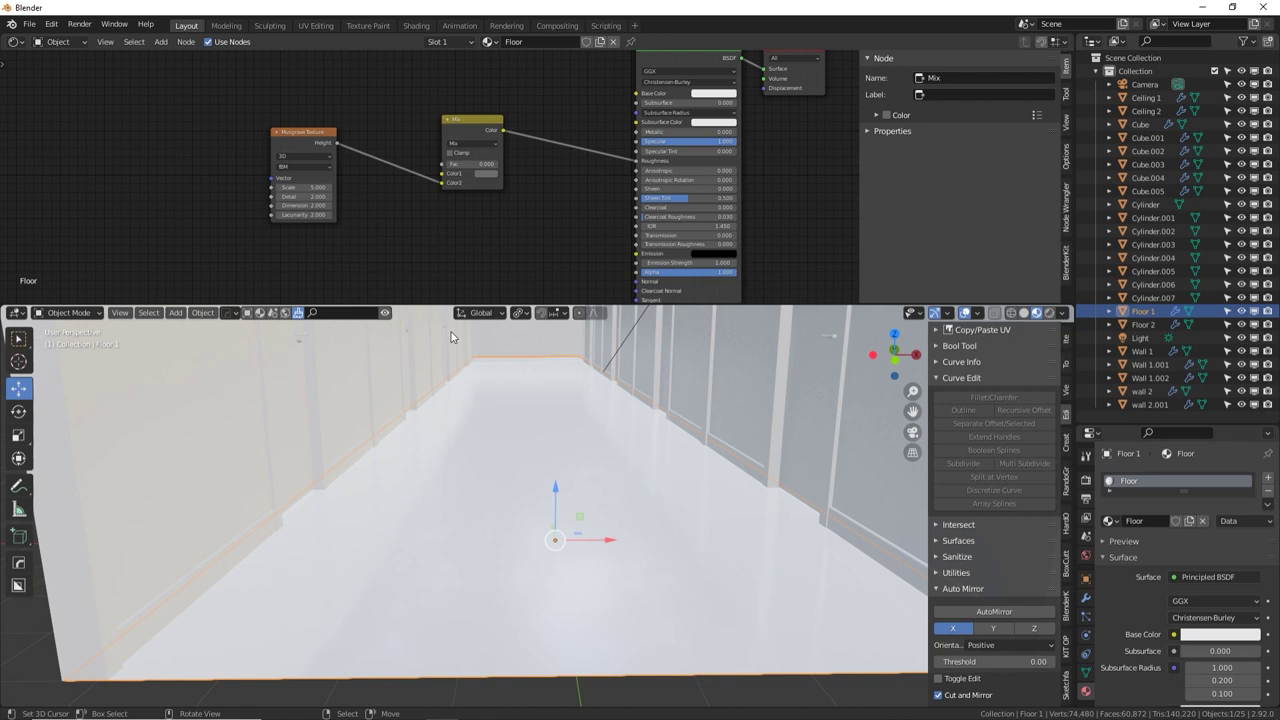
{"action": "mouse_move", "coordinate": [446, 396]}
{"action": "middle_mouse_down", "text": "shift"}
{"action": "mouse_move", "coordinate": [421, 415]}
{"action": "mouse_move", "coordinate": [434, 413]}
{"action": "middle_mouse_up", "text": "shift"}
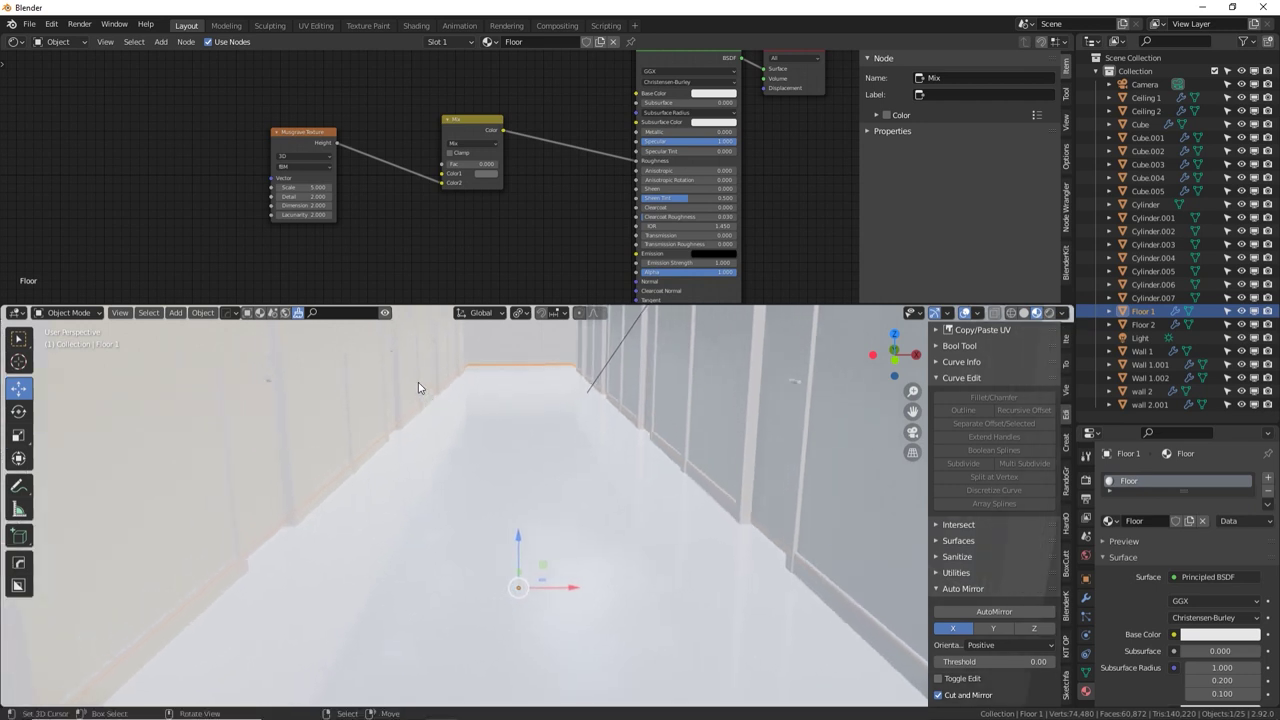
{"action": "left_click", "coordinate": [484, 180]}
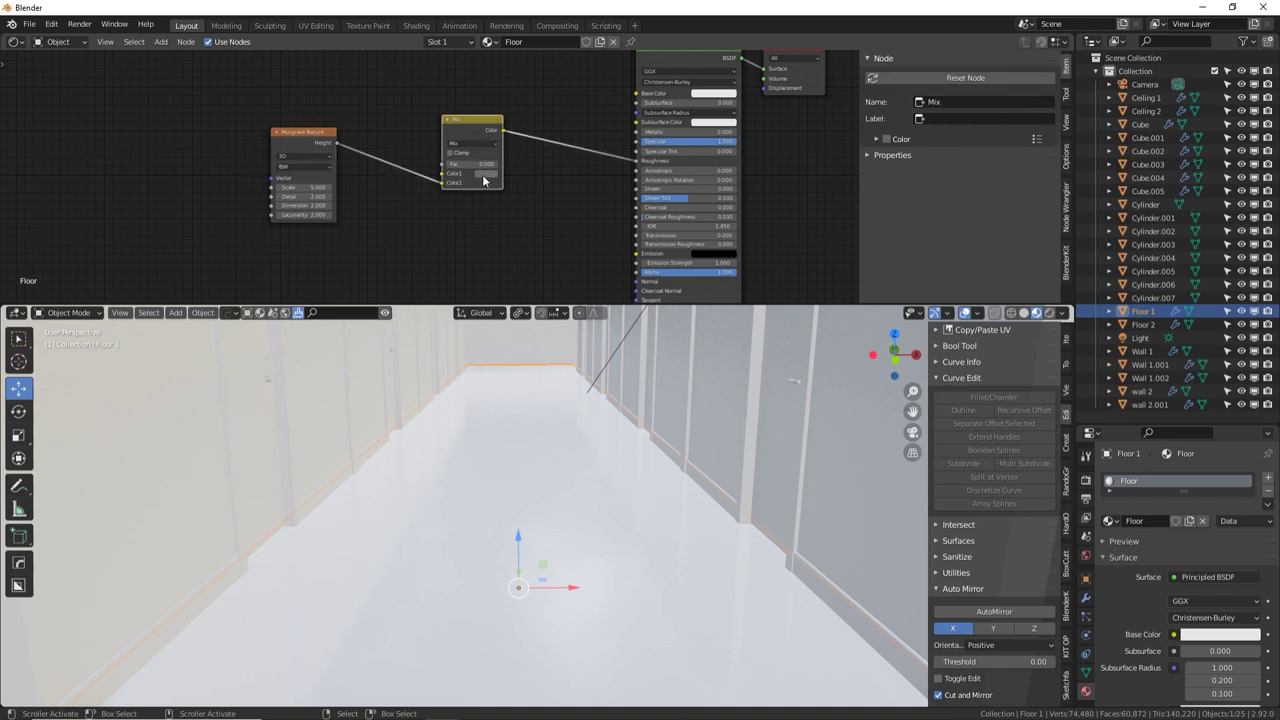
{"action": "left_click_drag", "start_coordinate": [465, 165], "coordinate": [480, 165]}
{"action": "left_click", "coordinate": [485, 147]}
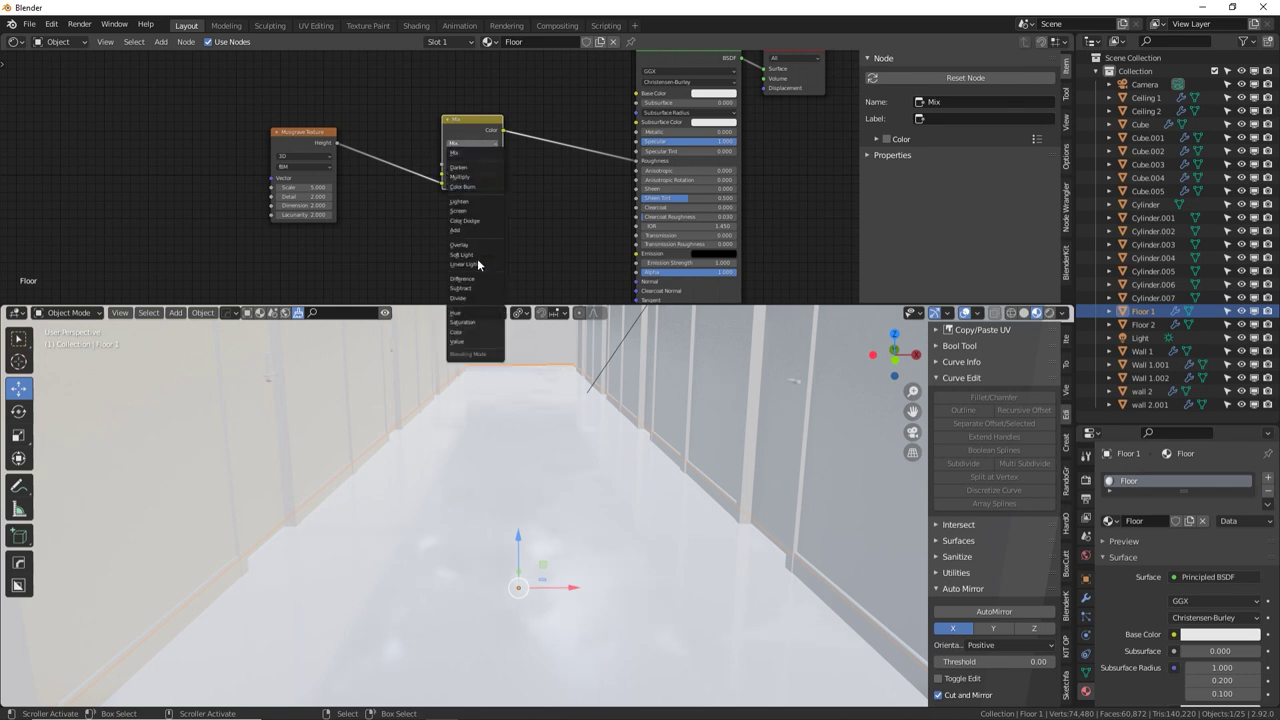
{"action": "left_click", "coordinate": [477, 248]}
{"action": "left_click_drag", "start_coordinate": [477, 165], "coordinate": [488, 169]}
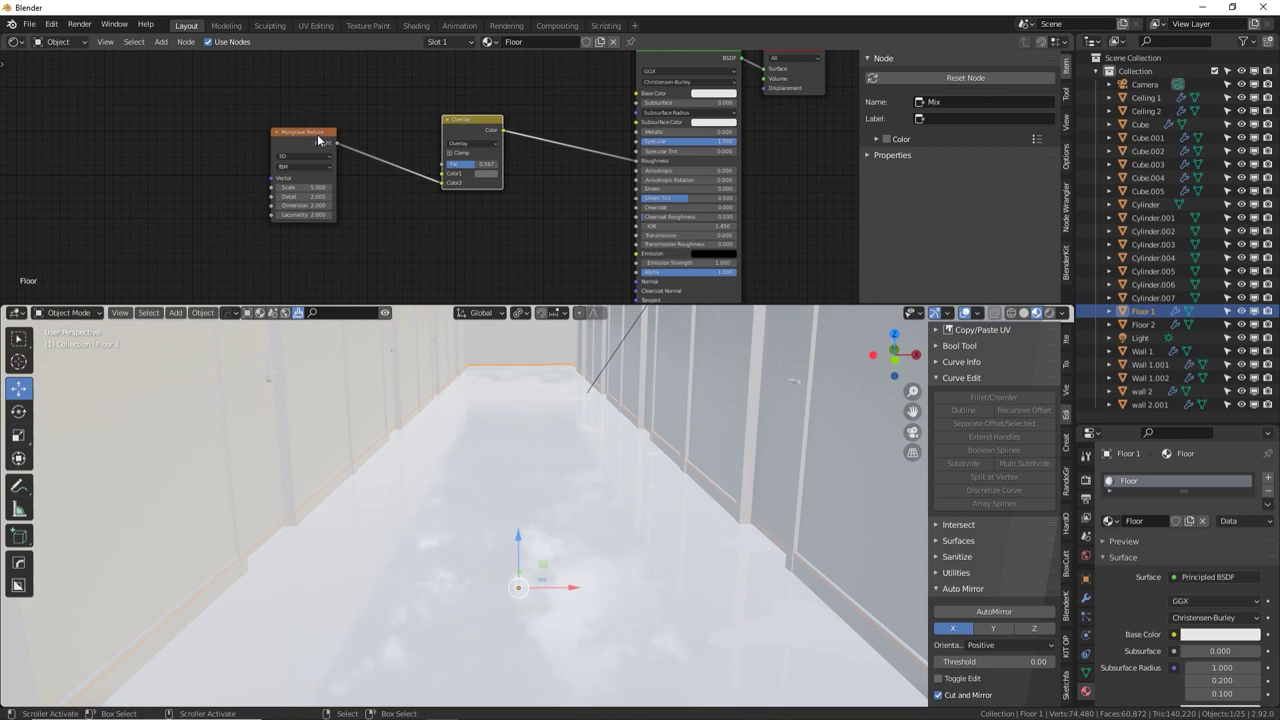
Preview the Musgrave Texture on the floor and adjust it to Scale 9.8, Detail 16, Dimension about 0.34 and Lacunarity 1.4
{"action": "middle_click_drag", "start_coordinate": [388, 126], "coordinate": [390, 135]}
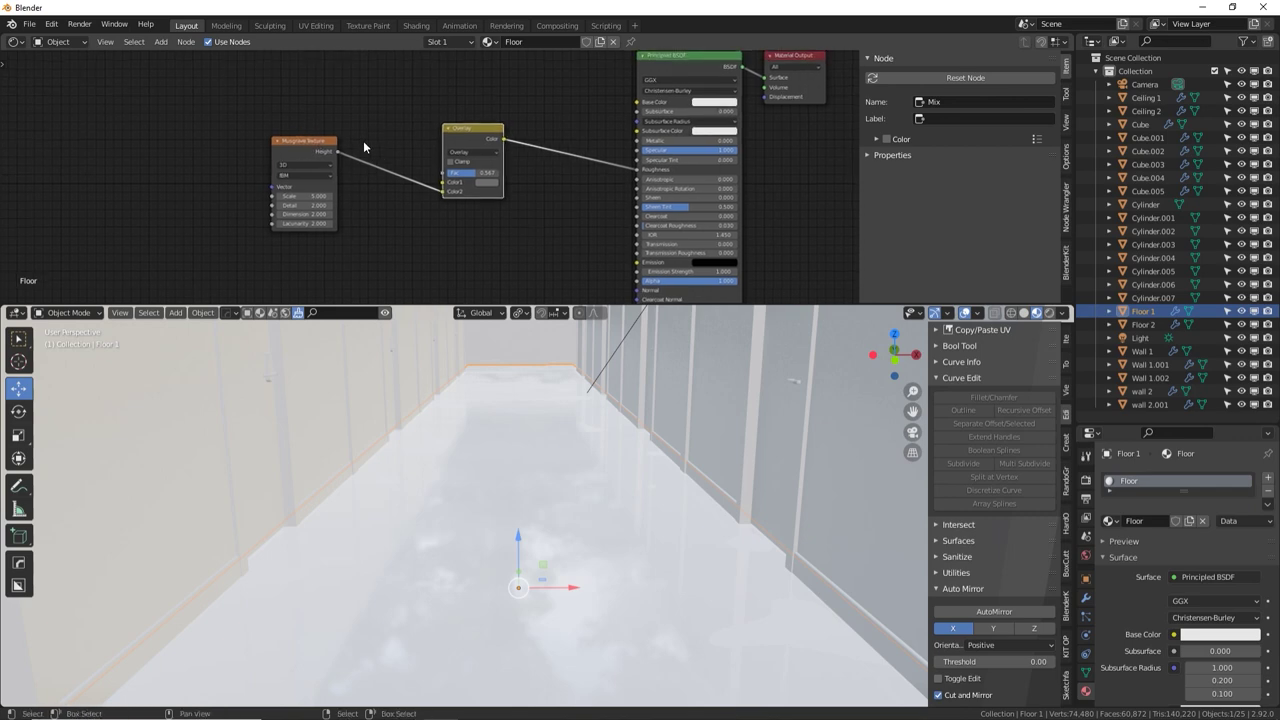
{"action": "left_click", "coordinate": [320, 158], "text": "ctrl+shift"}
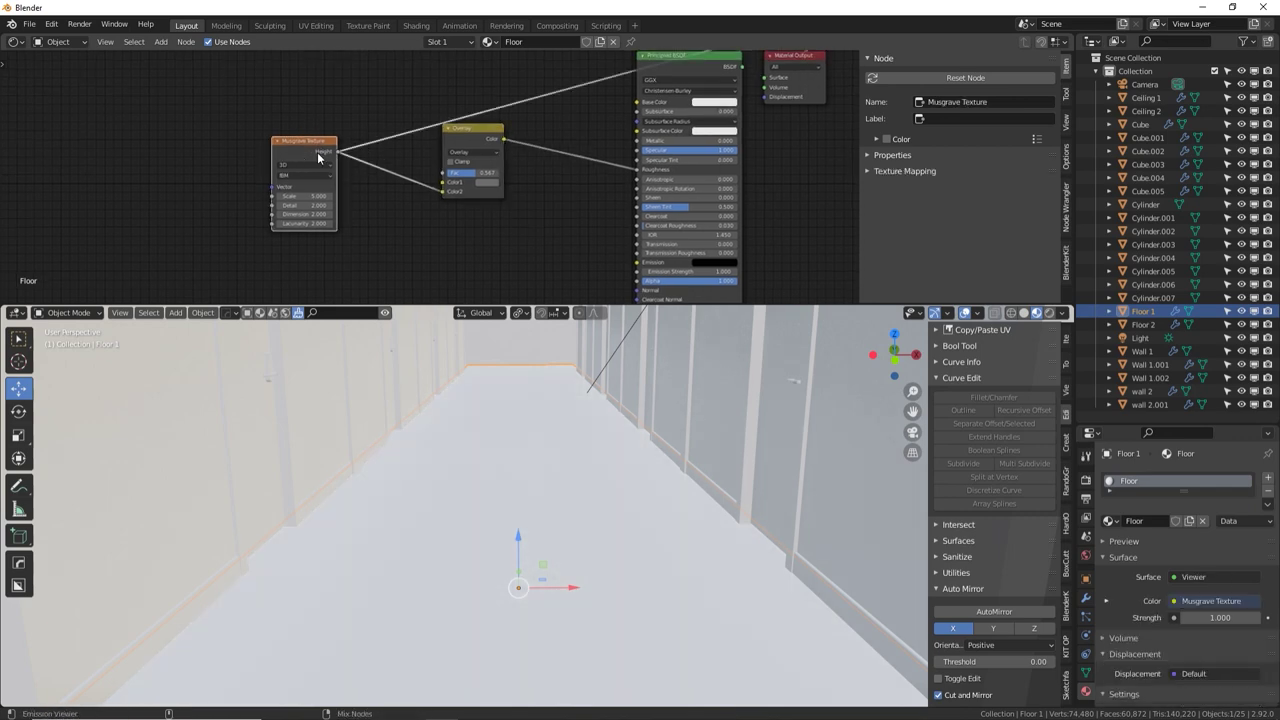
{"action": "scroll", "coordinate": [490, 427], "scroll_direction": "down", "scroll_amount": 1}
{"action": "scroll", "coordinate": [491, 427], "scroll_direction": "up", "scroll_amount": 4}
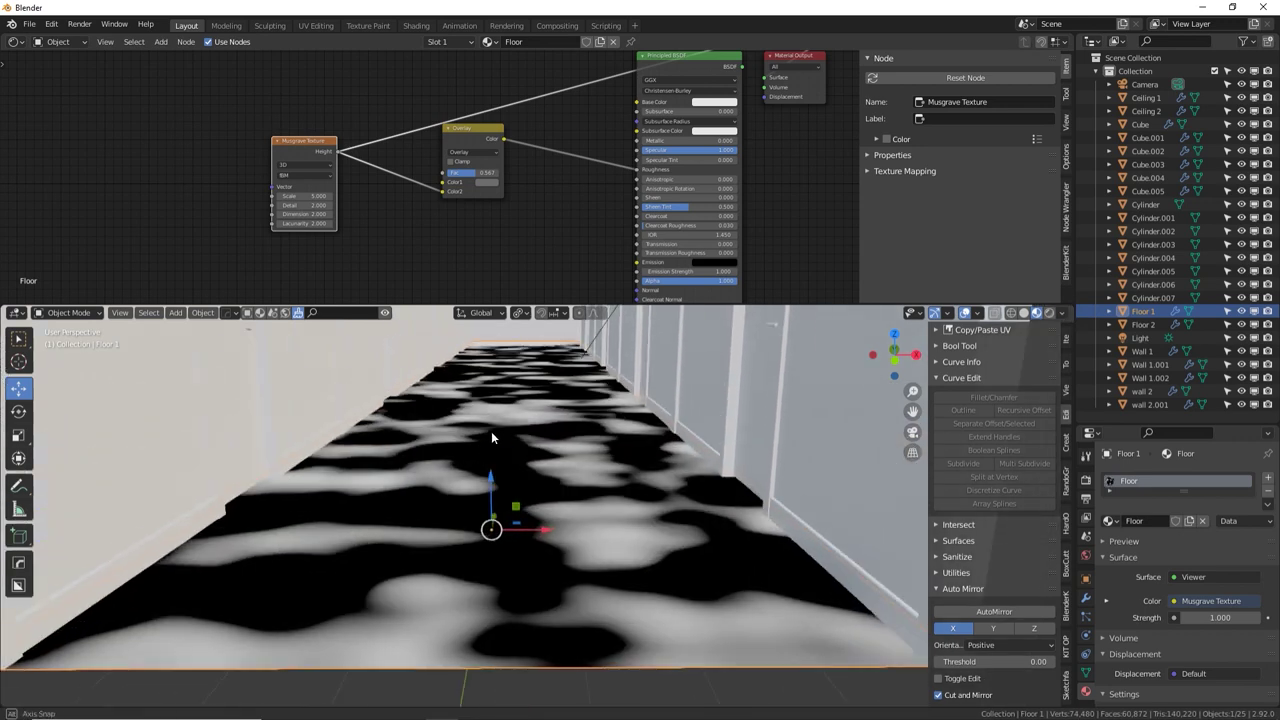
{"action": "left_click_drag", "start_coordinate": [300, 196], "coordinate": [276, 214]}
{"action": "middle_click_drag", "start_coordinate": [382, 232], "coordinate": [425, 206]}
{"action": "mouse_move", "coordinate": [318, 197]}
{"action": "left_mouse_down"}
{"action": "mouse_move", "coordinate": [343, 199]}
{"action": "mouse_move", "coordinate": [237, 206]}
{"action": "mouse_move", "coordinate": [358, 197]}
{"action": "mouse_move", "coordinate": [328, 197]}
{"action": "left_mouse_up"}
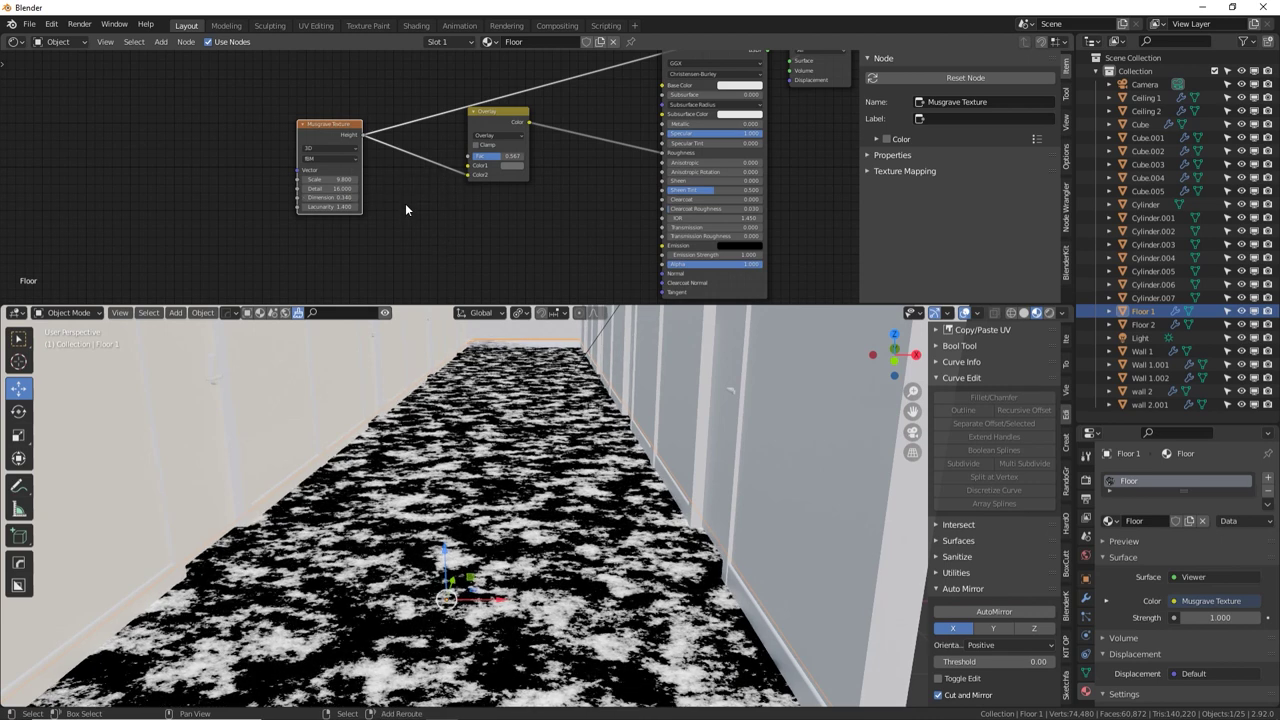
Insert a ColorRamp between the Musgrave Texture and the Overlay node's Color2, spacing the nodes apart
{"action": "key", "text": "shift+a"}
{"action": "type", "text": "ram"}
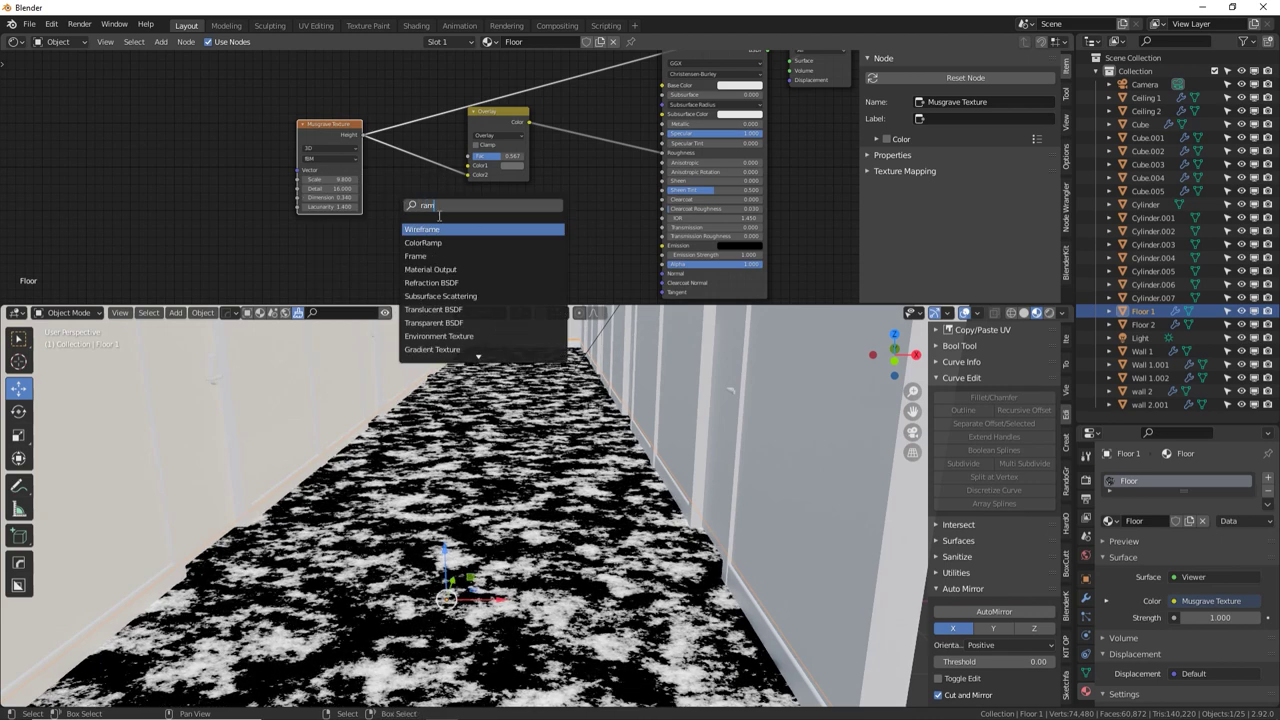
{"action": "left_click", "coordinate": [433, 240]}
{"action": "left_click", "coordinate": [435, 166]}
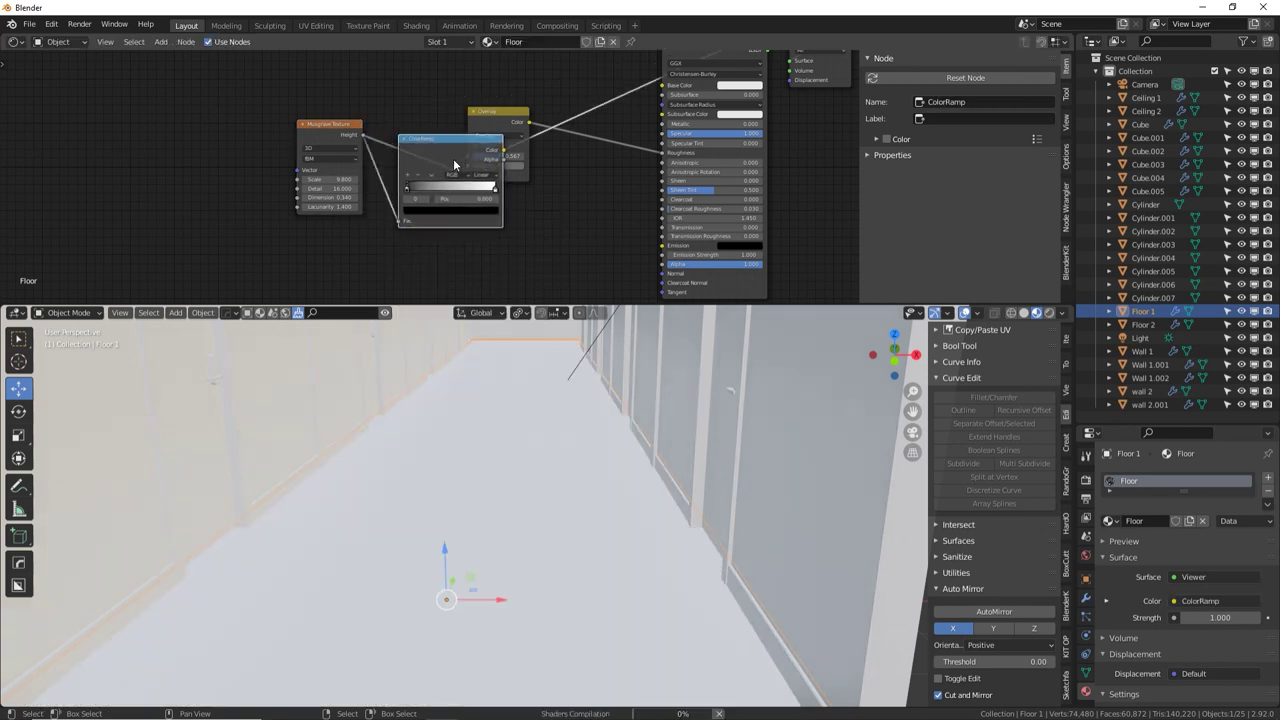
{"action": "left_click_drag", "start_coordinate": [454, 162], "coordinate": [406, 111]}
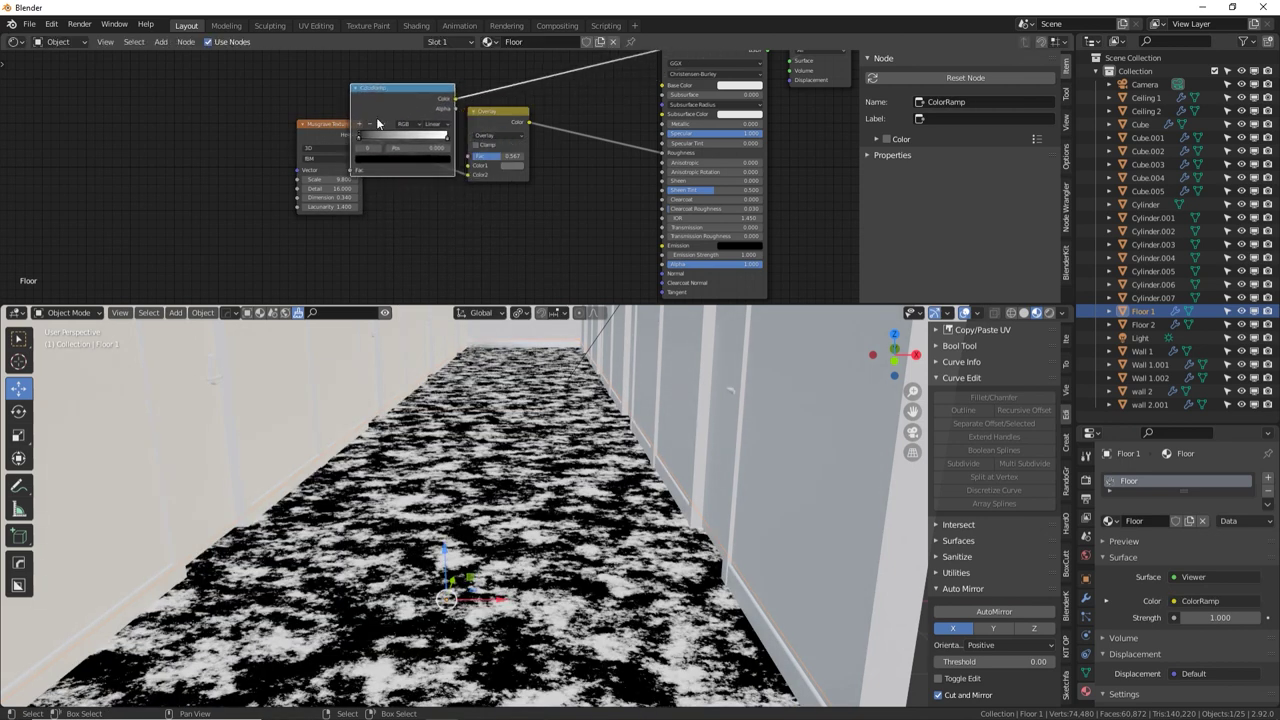
{"action": "left_click_drag", "start_coordinate": [328, 133], "coordinate": [240, 132]}
{"action": "left_click_drag", "start_coordinate": [393, 105], "coordinate": [394, 216]}
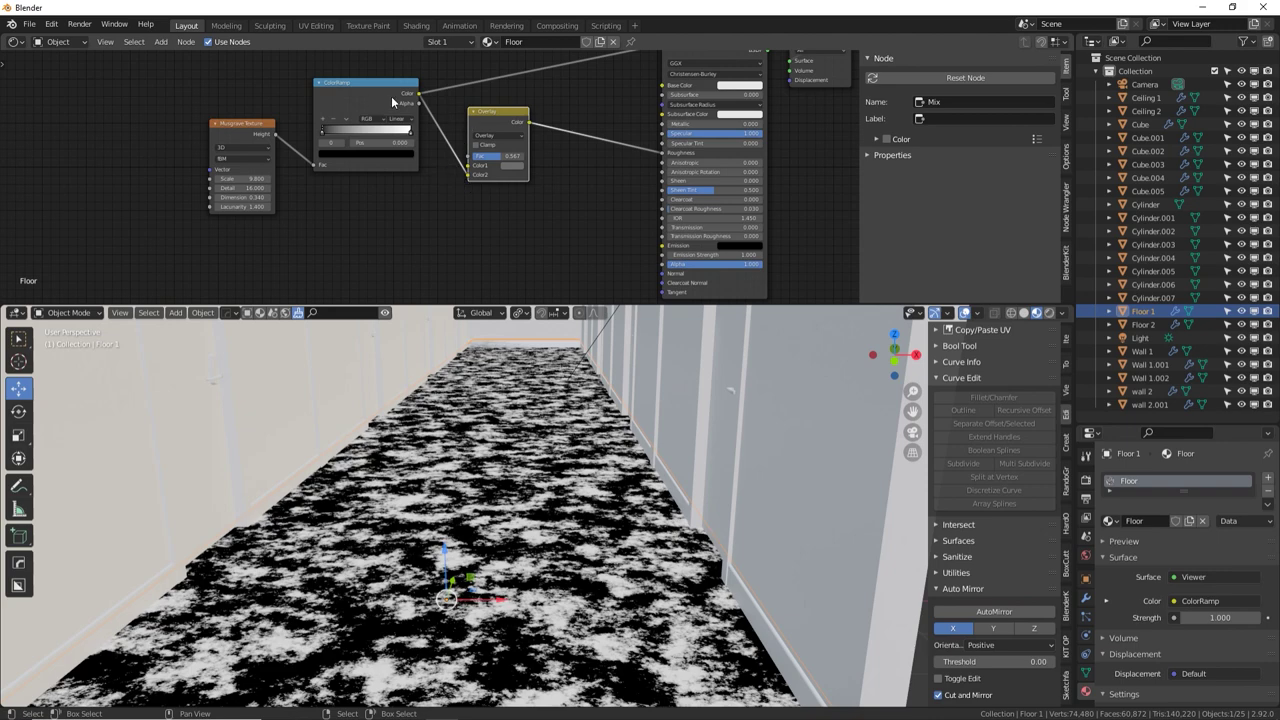
Move the ColorRamp's black stop to about 0.905 and lower the Musgrave Texture's Scale to about 7.6
{"action": "left_click_drag", "start_coordinate": [323, 136], "coordinate": [410, 135]}
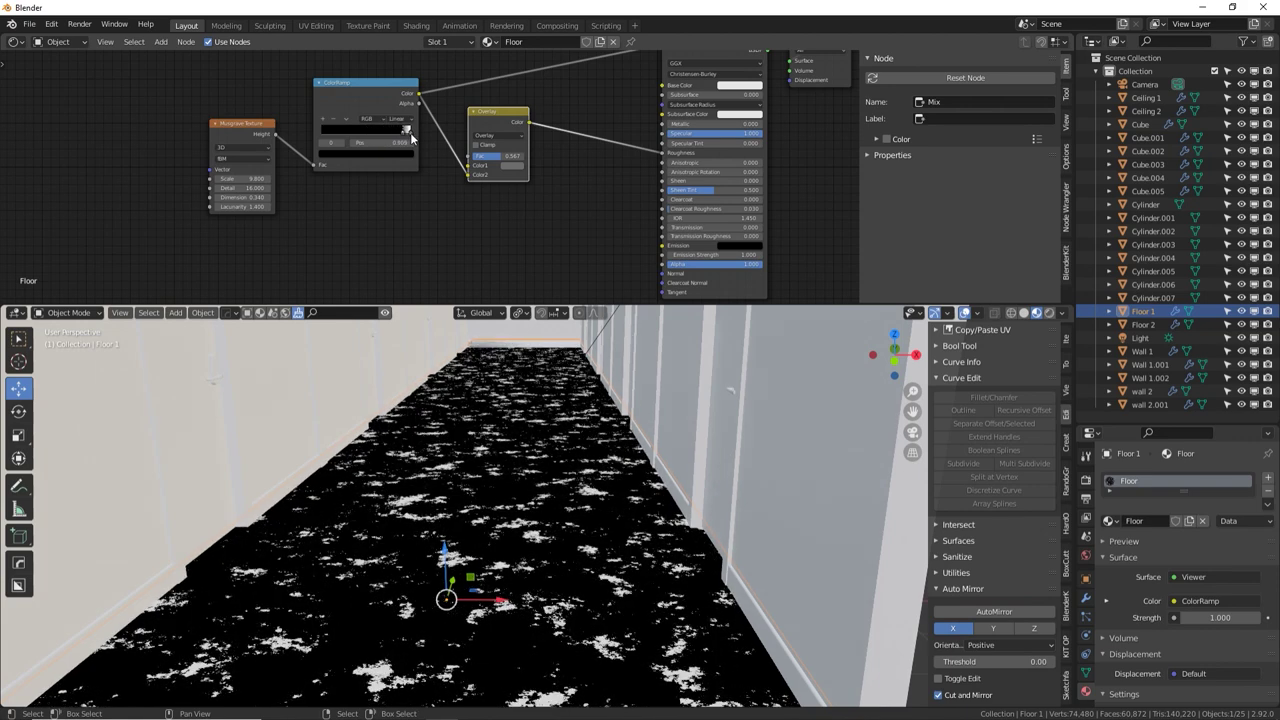
{"action": "middle_click_drag", "start_coordinate": [476, 405], "coordinate": [514, 431]}
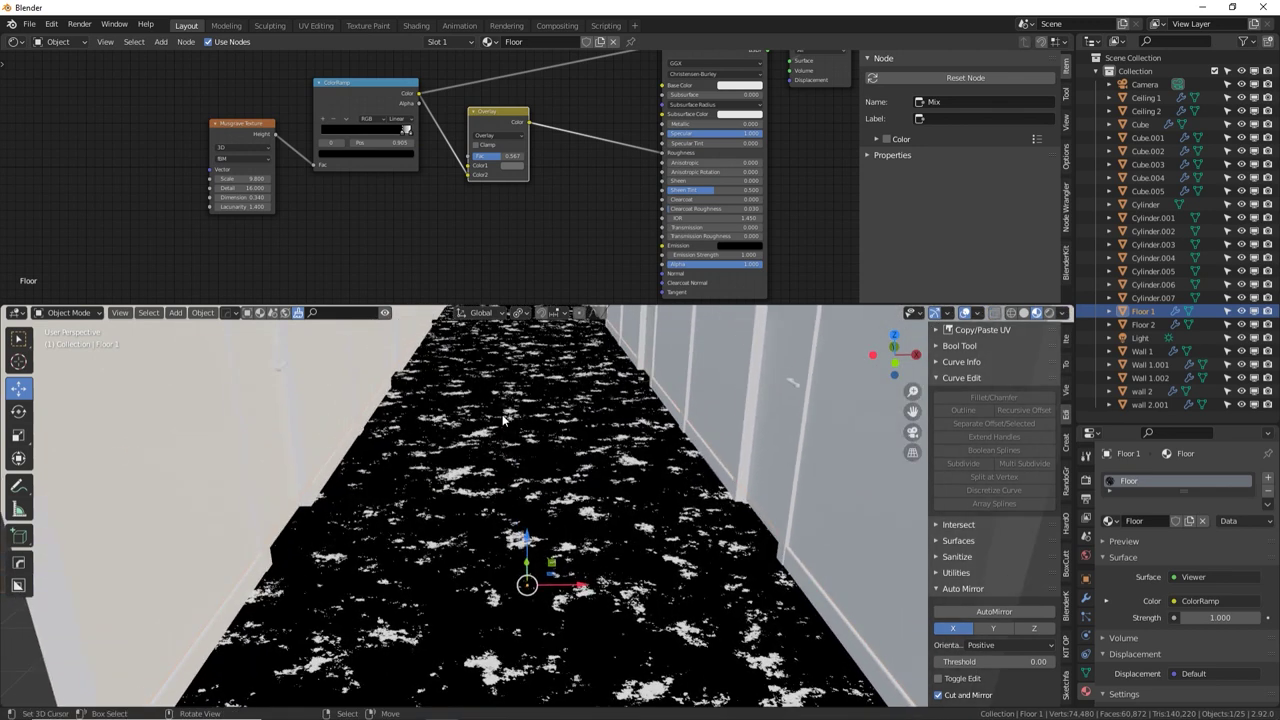
{"action": "mouse_move", "coordinate": [252, 179]}
{"action": "left_mouse_down"}
{"action": "mouse_move", "coordinate": [201, 188]}
{"action": "mouse_move", "coordinate": [230, 183]}
{"action": "left_mouse_up"}
{"action": "middle_click_drag", "start_coordinate": [512, 490], "coordinate": [606, 588]}
{"action": "middle_click_drag", "start_coordinate": [524, 196], "coordinate": [388, 250]}
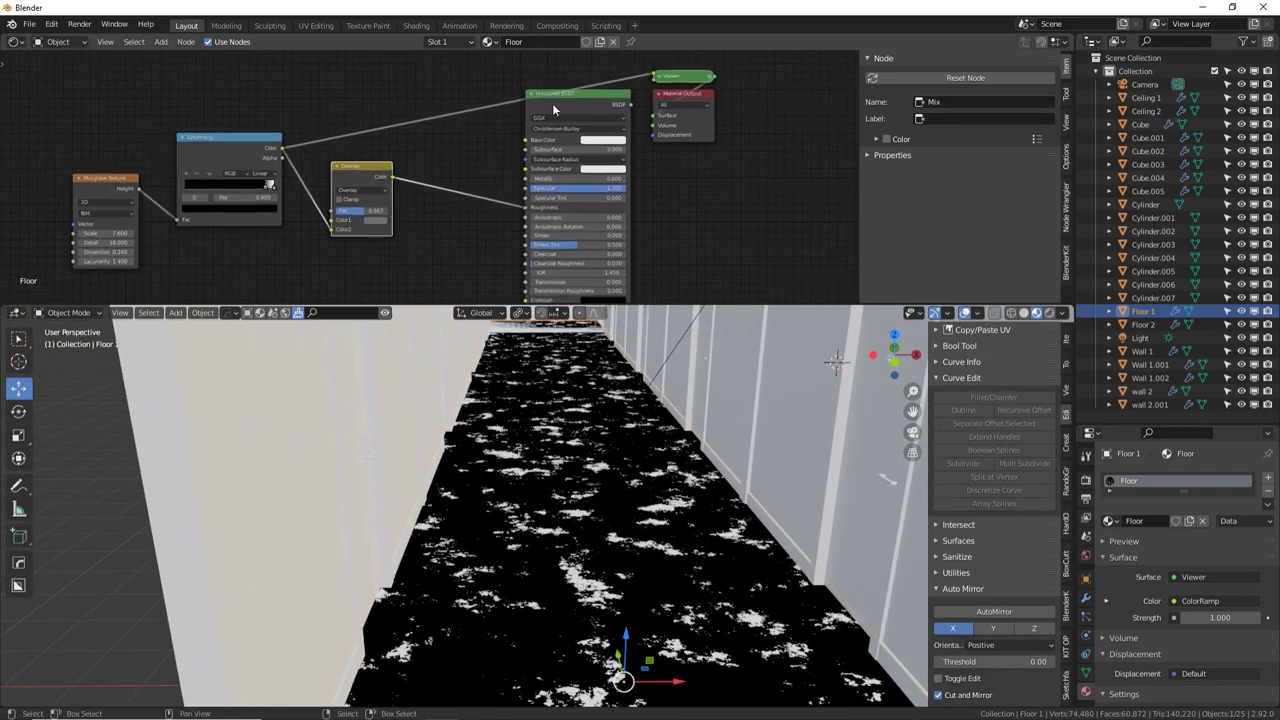
Send the Principled BSDF back to the Material Output and check the floor in rendered shading
{"action": "left_click", "coordinate": [576, 101], "text": "ctrl+shift"}
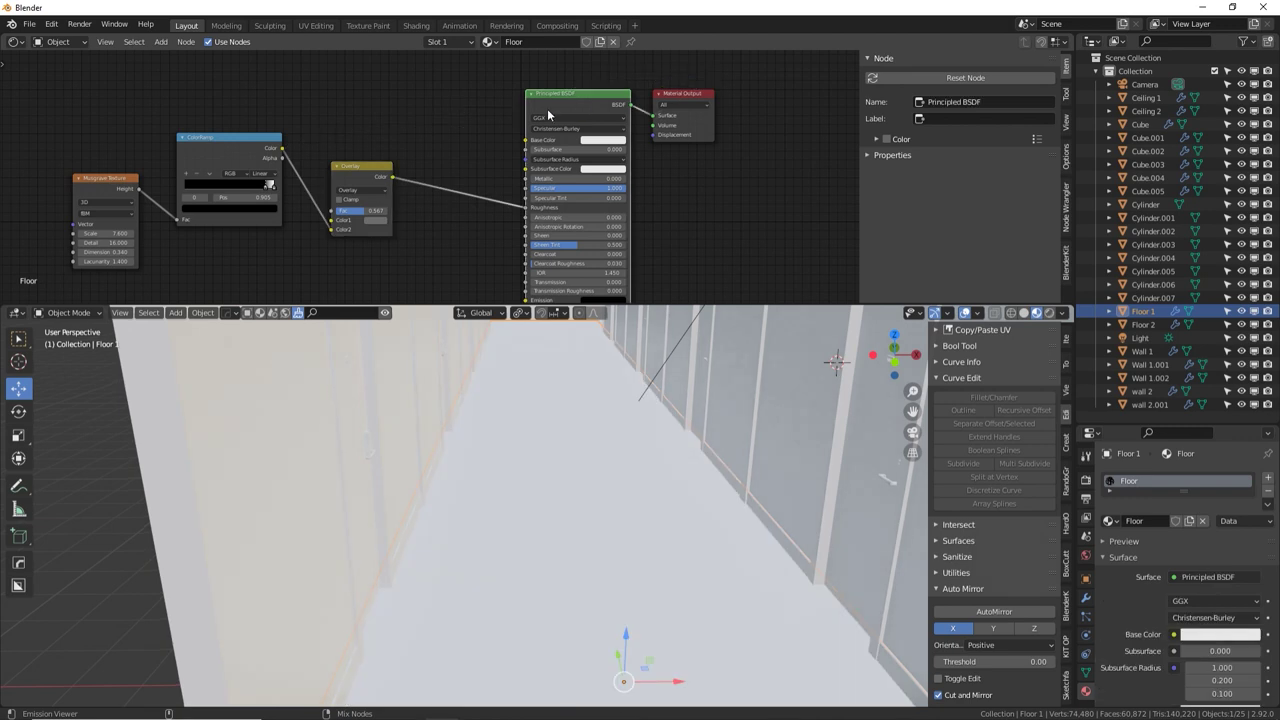
{"action": "middle_click_drag", "start_coordinate": [524, 491], "coordinate": [483, 460]}
{"action": "scroll", "coordinate": [526, 457], "scroll_direction": "up", "scroll_amount": 5}
{"action": "scroll", "coordinate": [482, 460], "scroll_direction": "down", "scroll_amount": 10}
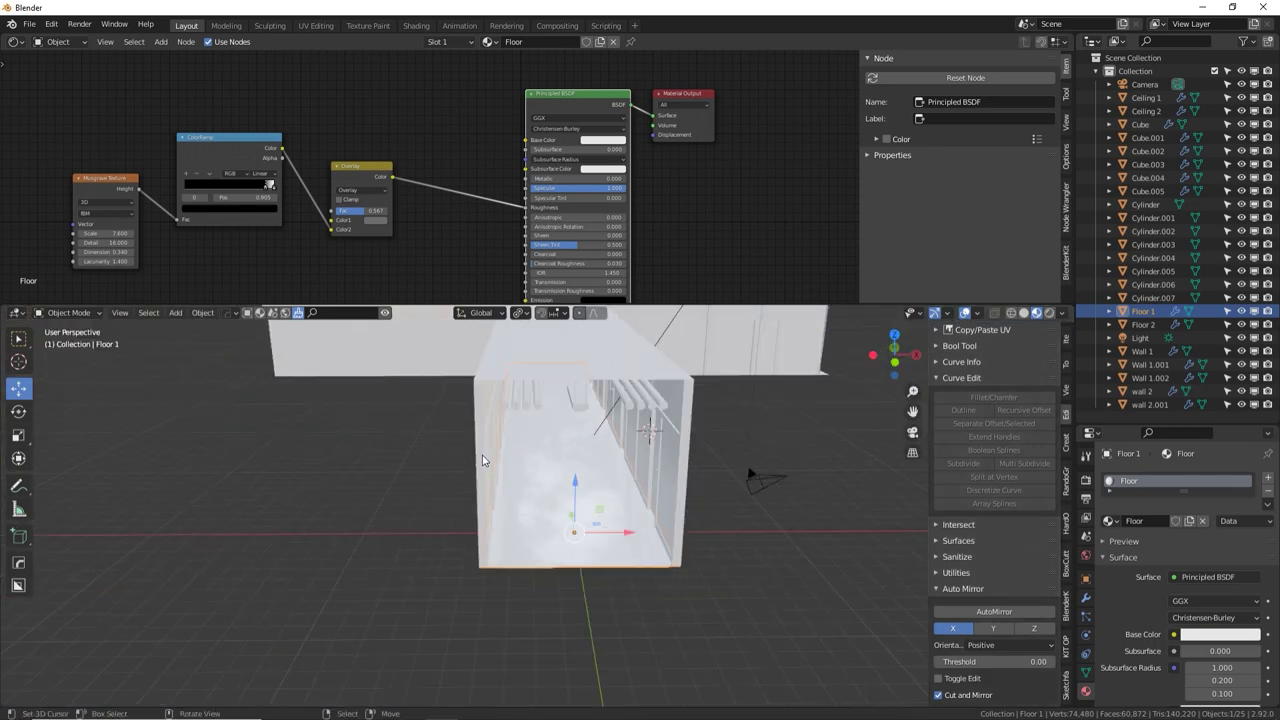
{"action": "scroll", "coordinate": [411, 455], "scroll_direction": "up", "scroll_amount": 3}
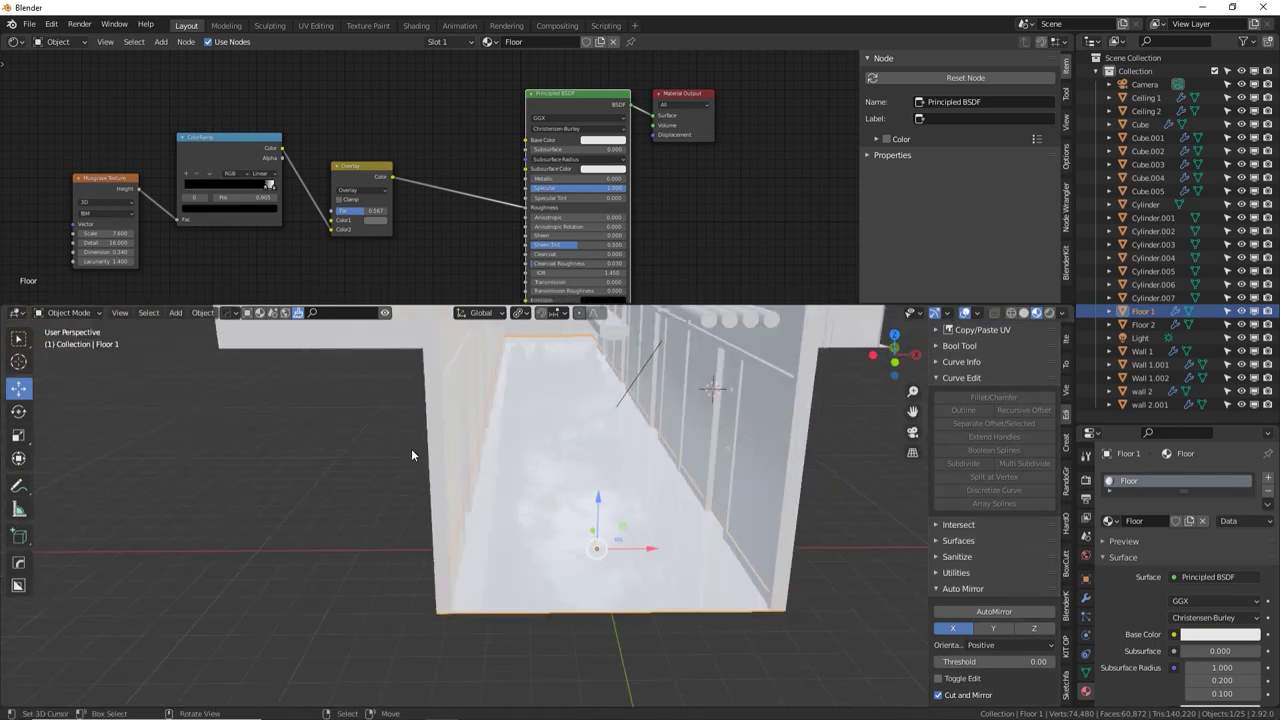
{"action": "left_click", "coordinate": [1048, 313]}
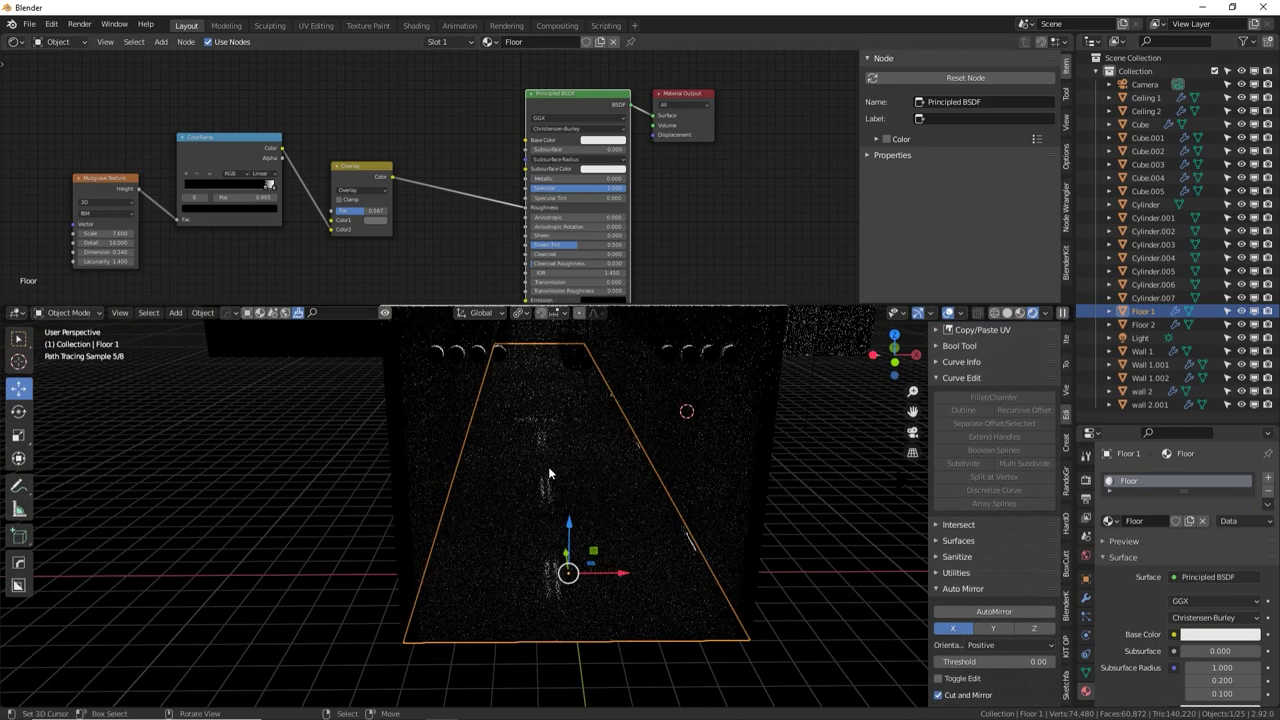
{"action": "scroll", "coordinate": [548, 470], "scroll_direction": "up", "scroll_amount": 3}
{"action": "middle_click_drag", "start_coordinate": [548, 467], "coordinate": [538, 381], "text": "shift"}
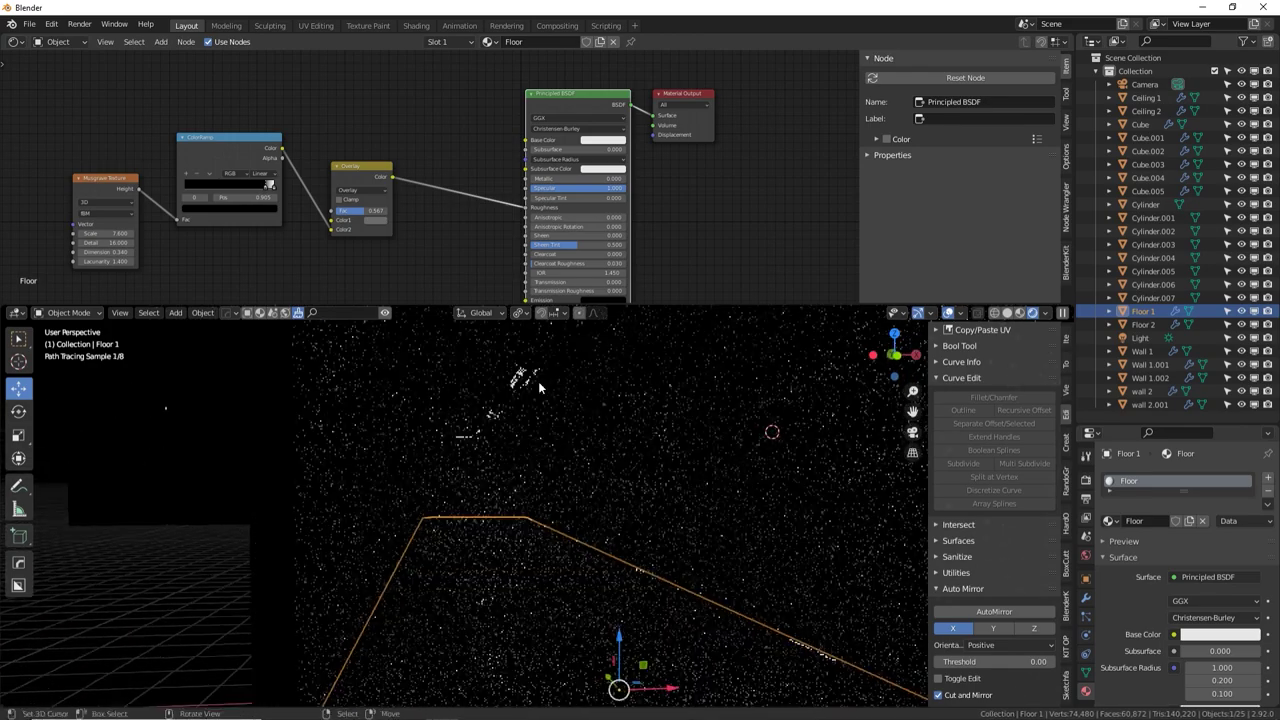
Set the Emission strength of the hanging ceiling lights' Light material to 25
{"action": "left_click", "coordinate": [521, 387]}
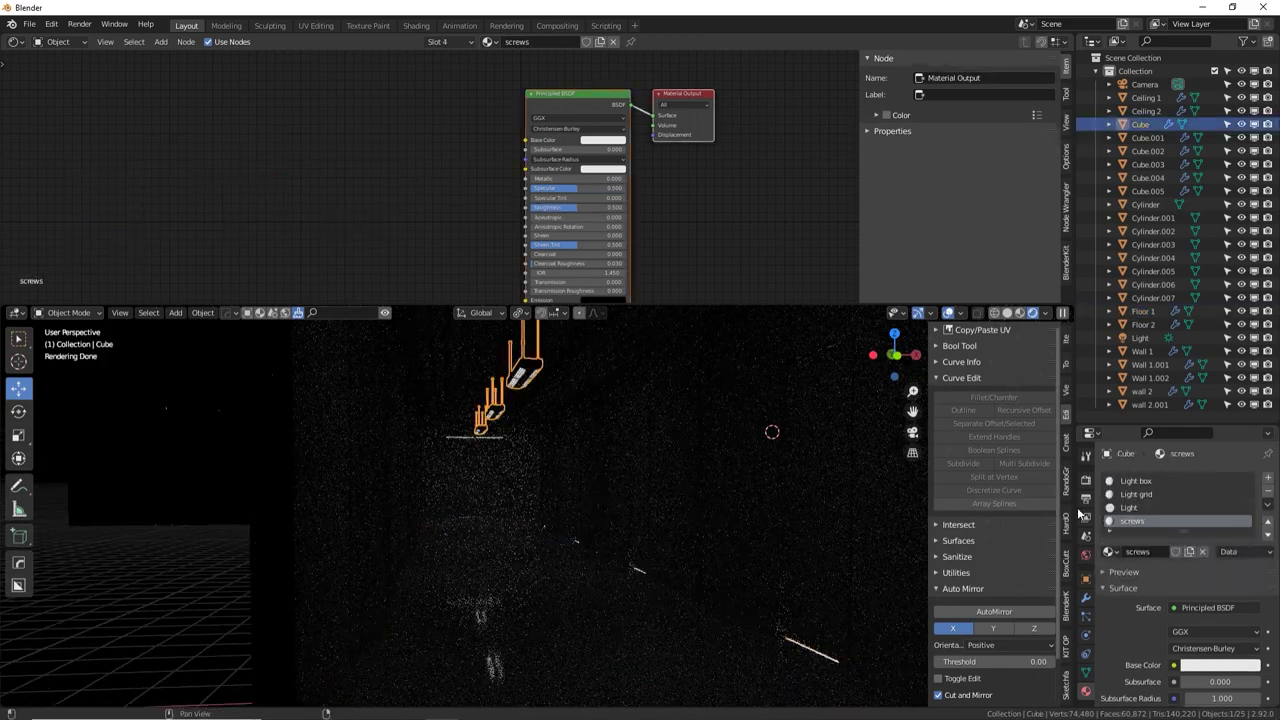
{"action": "left_click", "coordinate": [1135, 508]}
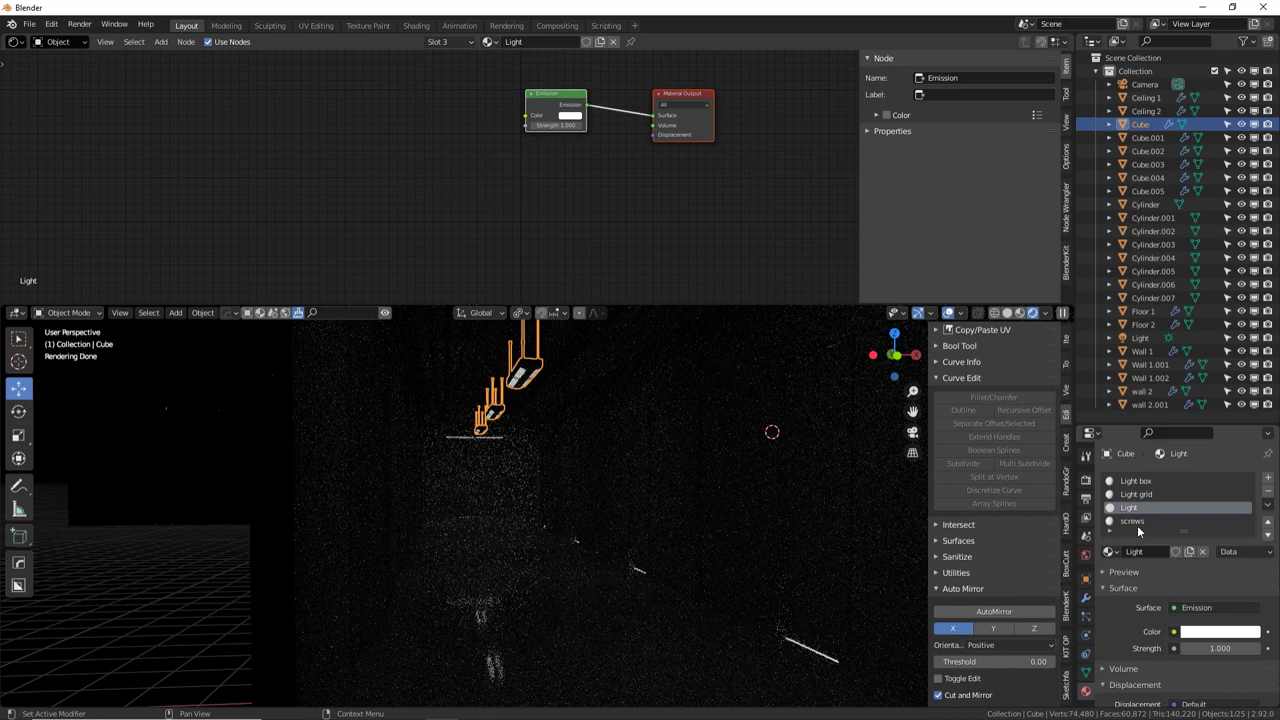
{"action": "left_click", "coordinate": [1210, 648]}
{"action": "type", "text": "25"}
{"action": "key", "text": "Return"}
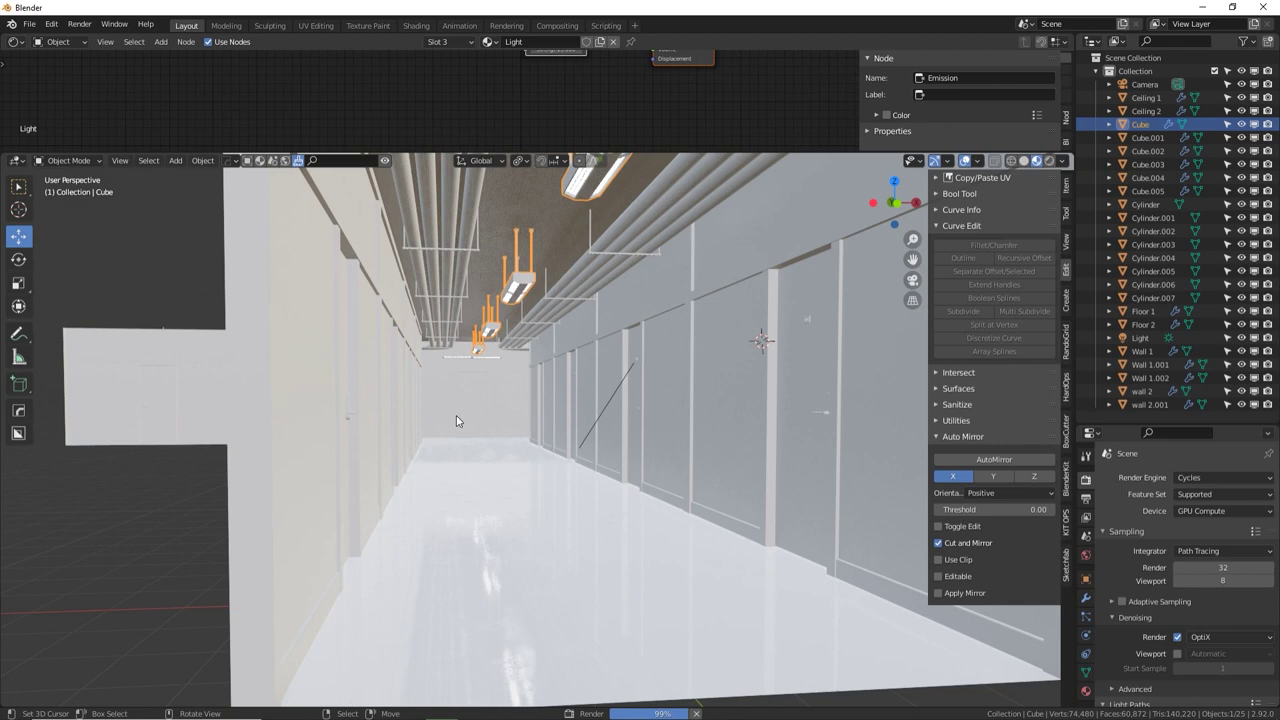
Look through the camera and move it backward along its local Z axis by about 21.4 m and another 5.6 m
{"action": "key", "text": "KP_1"}
{"action": "scroll", "coordinate": [456, 421], "scroll_direction": "up", "scroll_amount": 1}
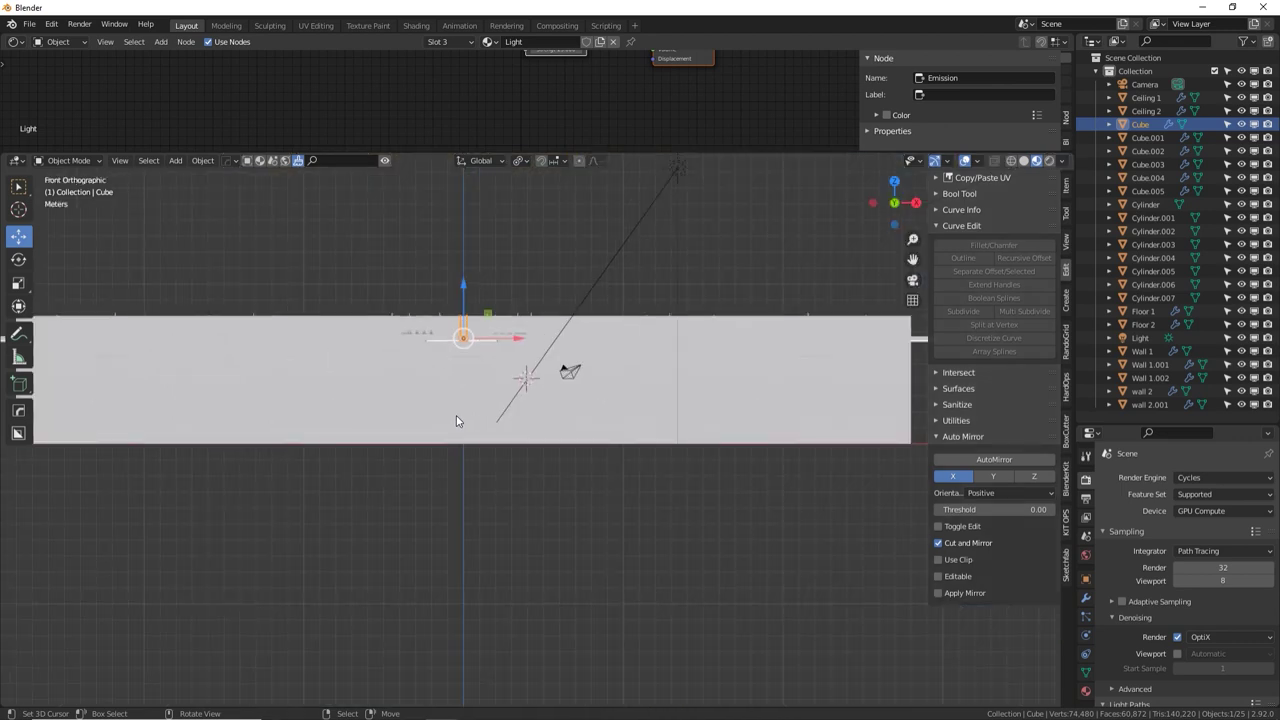
{"action": "middle_click_drag", "start_coordinate": [457, 421], "coordinate": [498, 450], "text": "shift"}
{"action": "middle_click_drag", "start_coordinate": [498, 450], "coordinate": [658, 380], "text": "ctrl"}
{"action": "key", "text": "KP_0"}
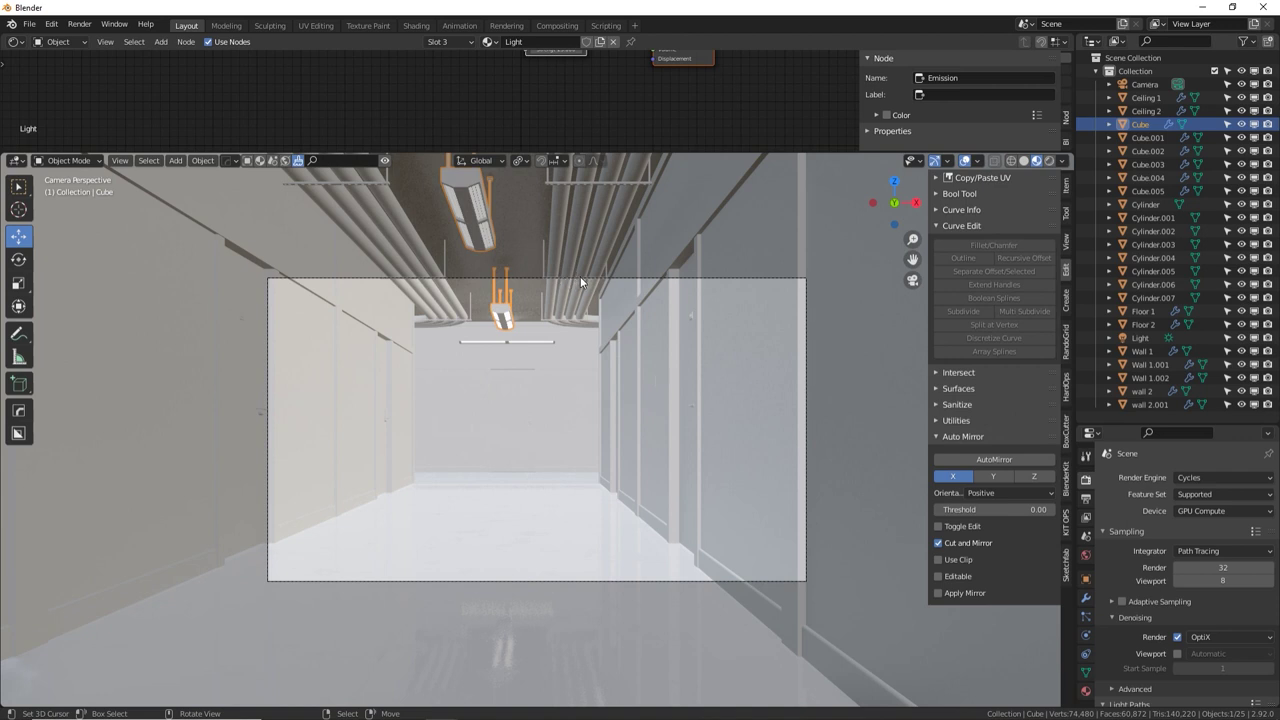
{"action": "left_click", "coordinate": [652, 278]}
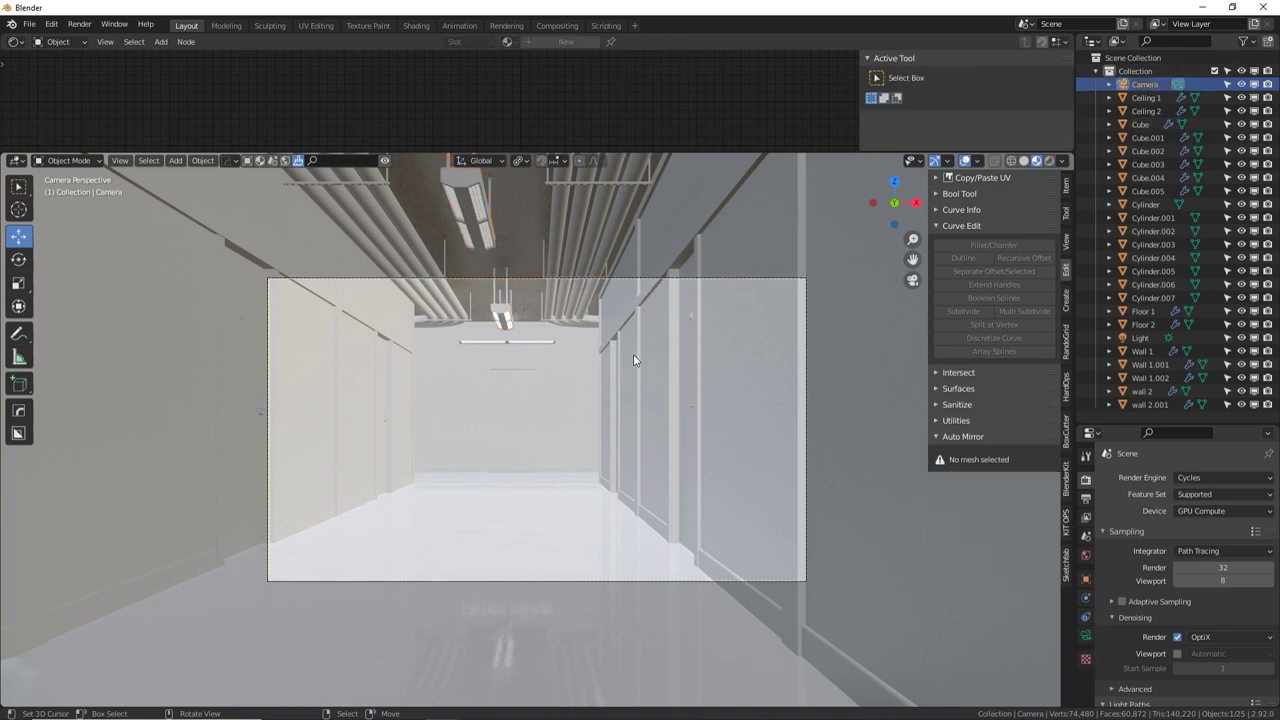
{"action": "key", "text": "g"}
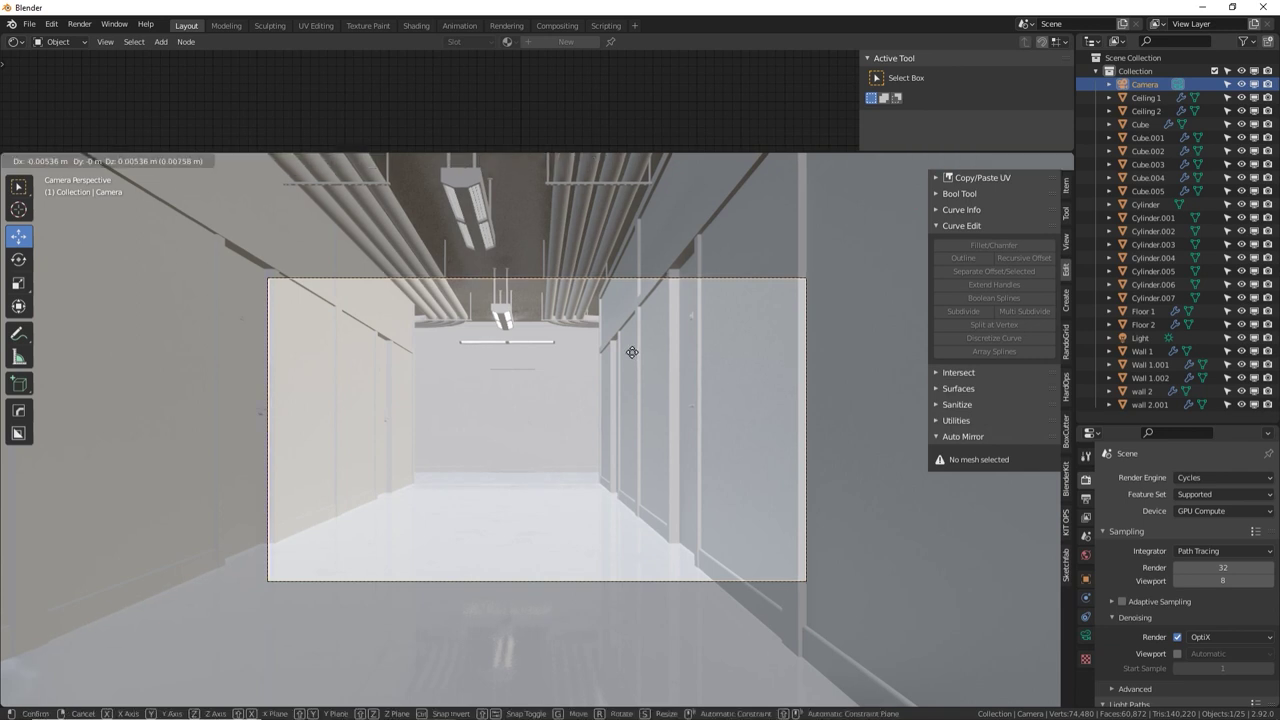
{"action": "key", "text": "z"}
{"action": "key", "text": "z"}
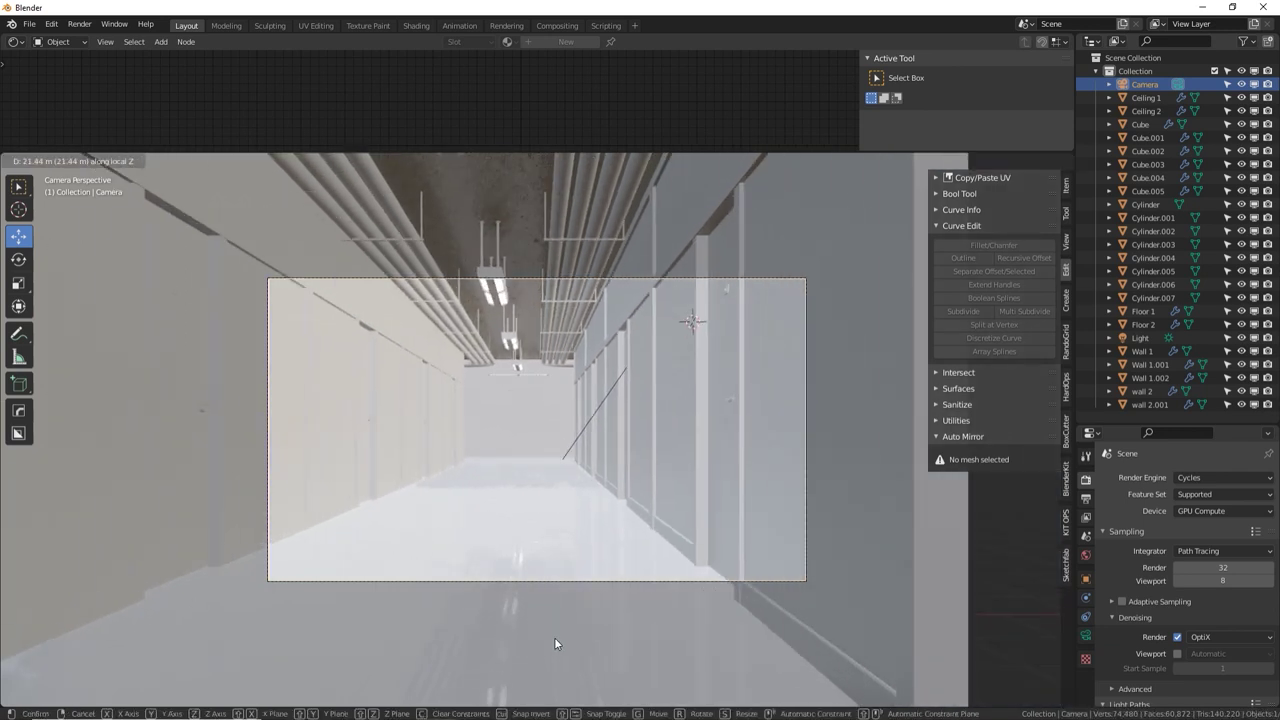
{"action": "left_click", "coordinate": [556, 643]}
{"action": "key", "text": "g"}
{"action": "key", "text": "z"}
{"action": "key", "text": "z"}
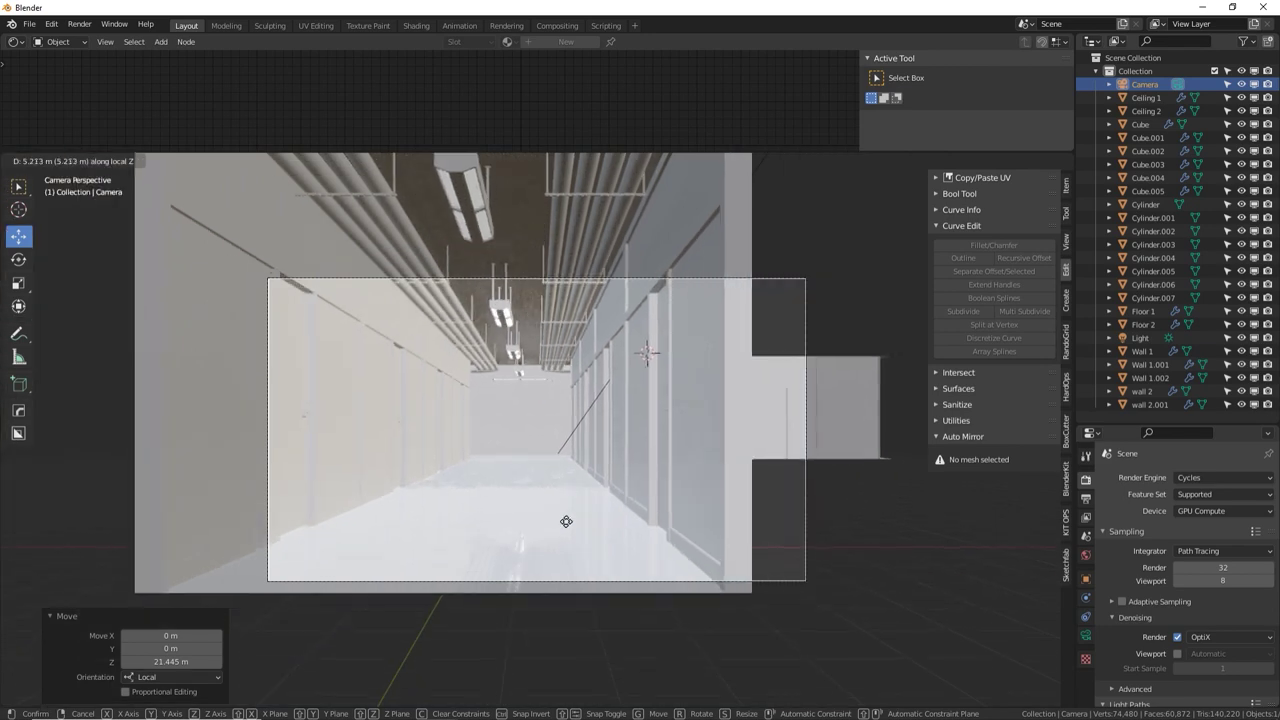
{"action": "left_click", "coordinate": [566, 528]}
Set the camera's X location to 0 m, shift Y to about -14.63 m and raise Z to about 3.14 m
{"action": "left_click", "coordinate": [1087, 580]}
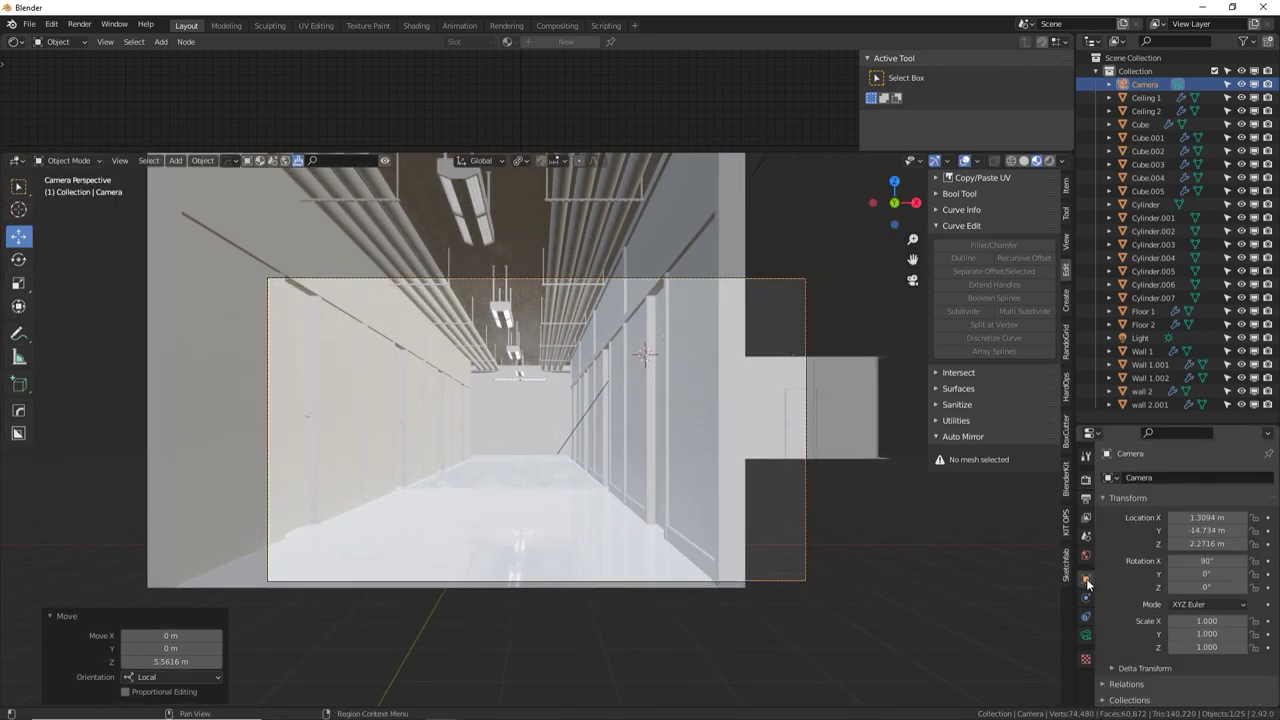
{"action": "left_click", "coordinate": [1201, 518]}
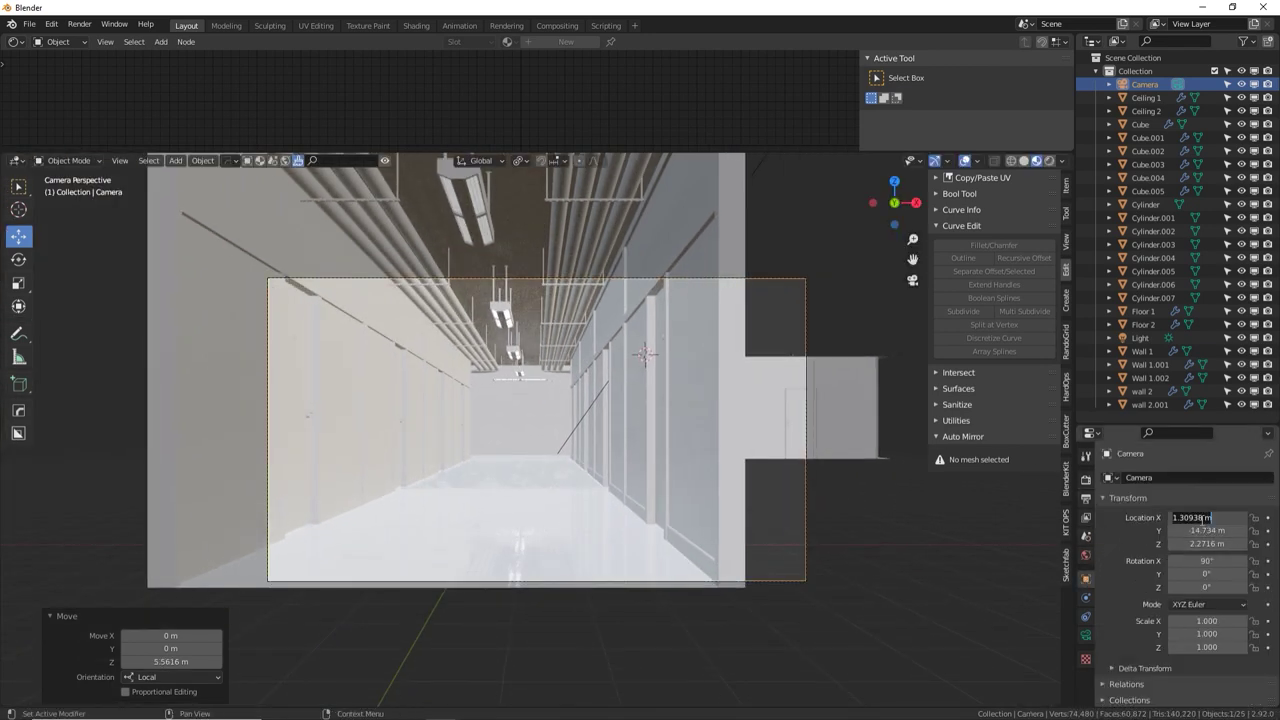
{"action": "type", "text": "0"}
{"action": "key", "text": "Return"}
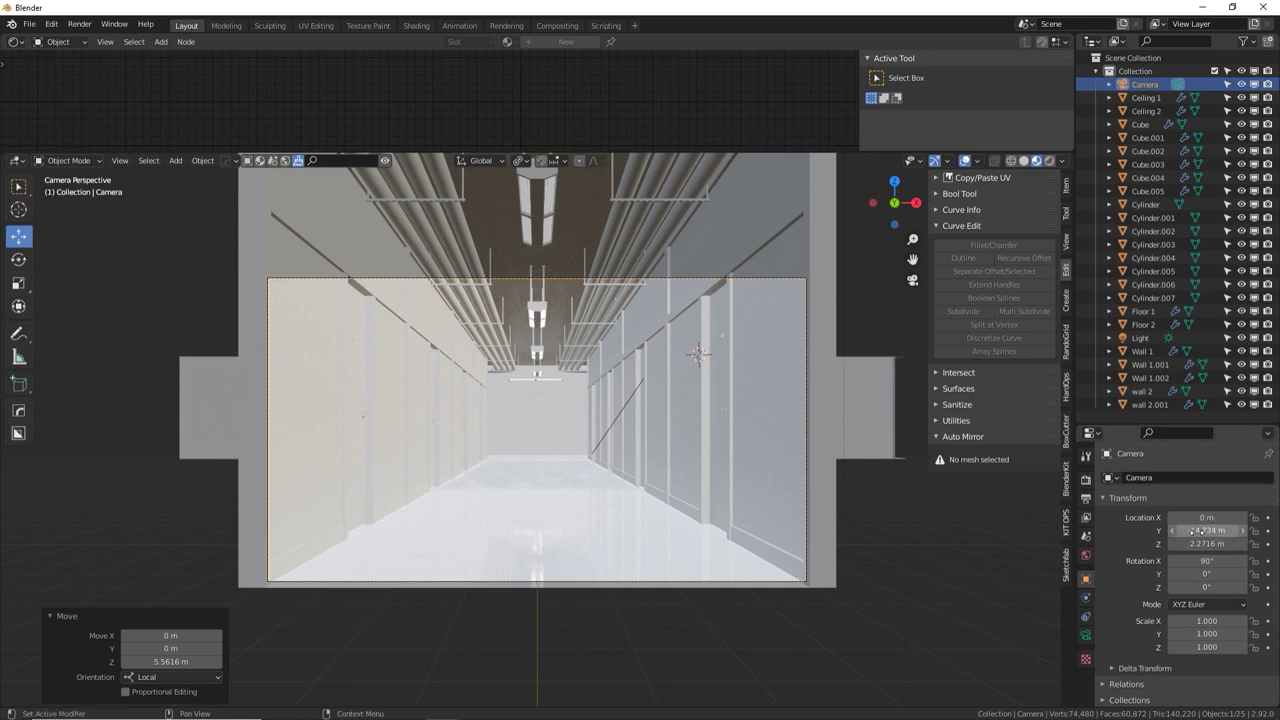
{"action": "left_click_drag", "start_coordinate": [1207, 531], "coordinate": [1268, 547]}
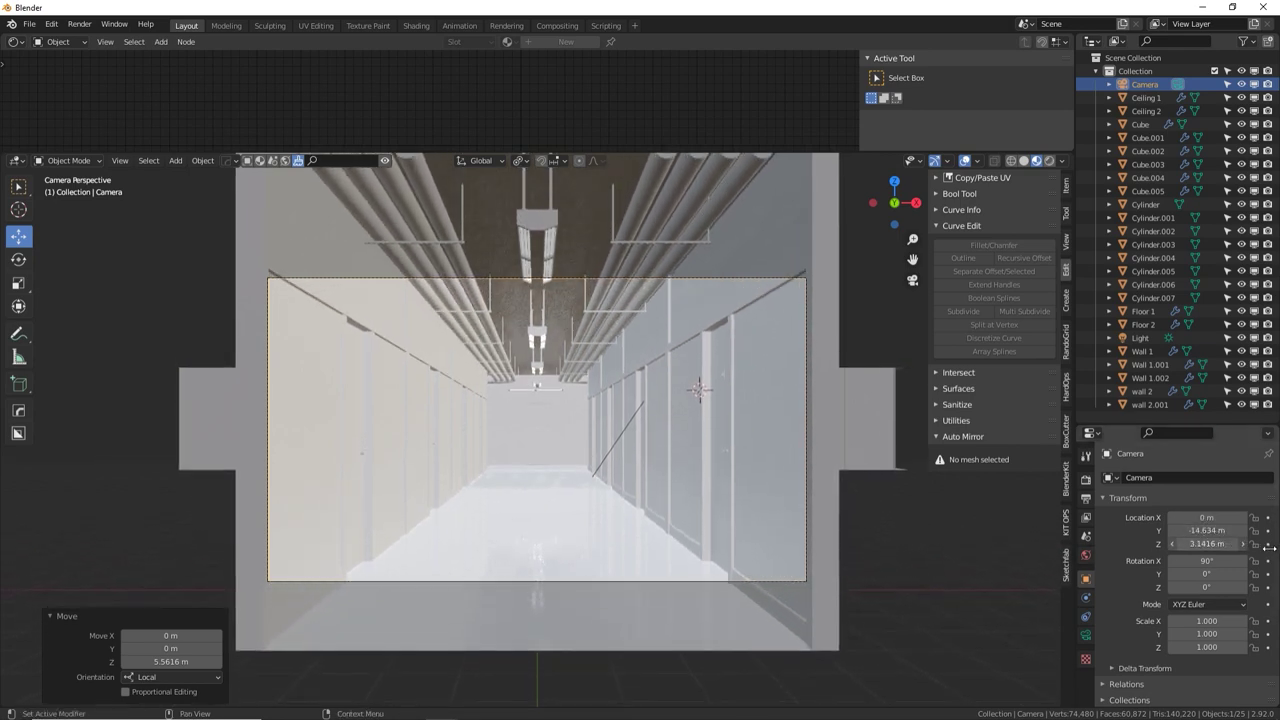
Set the camera's focal length to 35 mm
{"action": "left_click", "coordinate": [1086, 634]}
{"action": "left_click", "coordinate": [1222, 540]}
{"action": "type", "text": "35"}
{"action": "key", "text": "Return"}
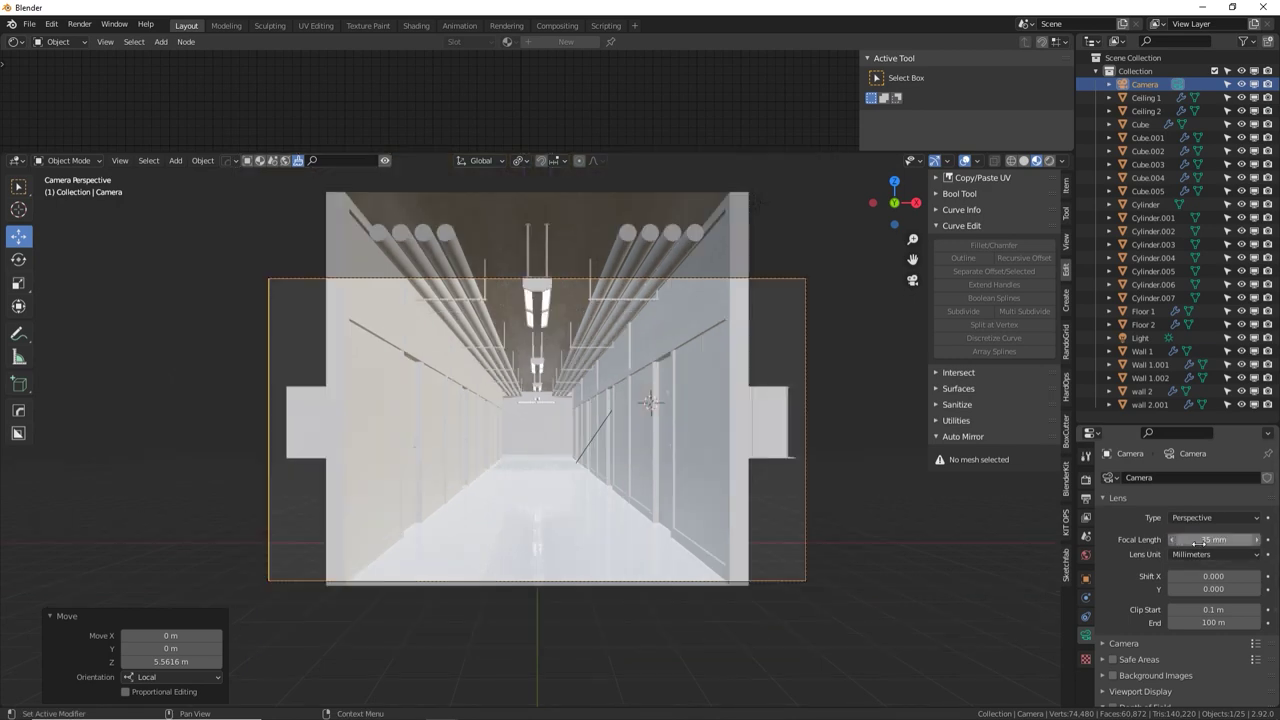
Move the camera forward along its local Z axis by about 3.49 m so the corridor fills the frame
{"action": "key", "text": "g"}
{"action": "key", "text": "z"}
{"action": "key", "text": "z"}
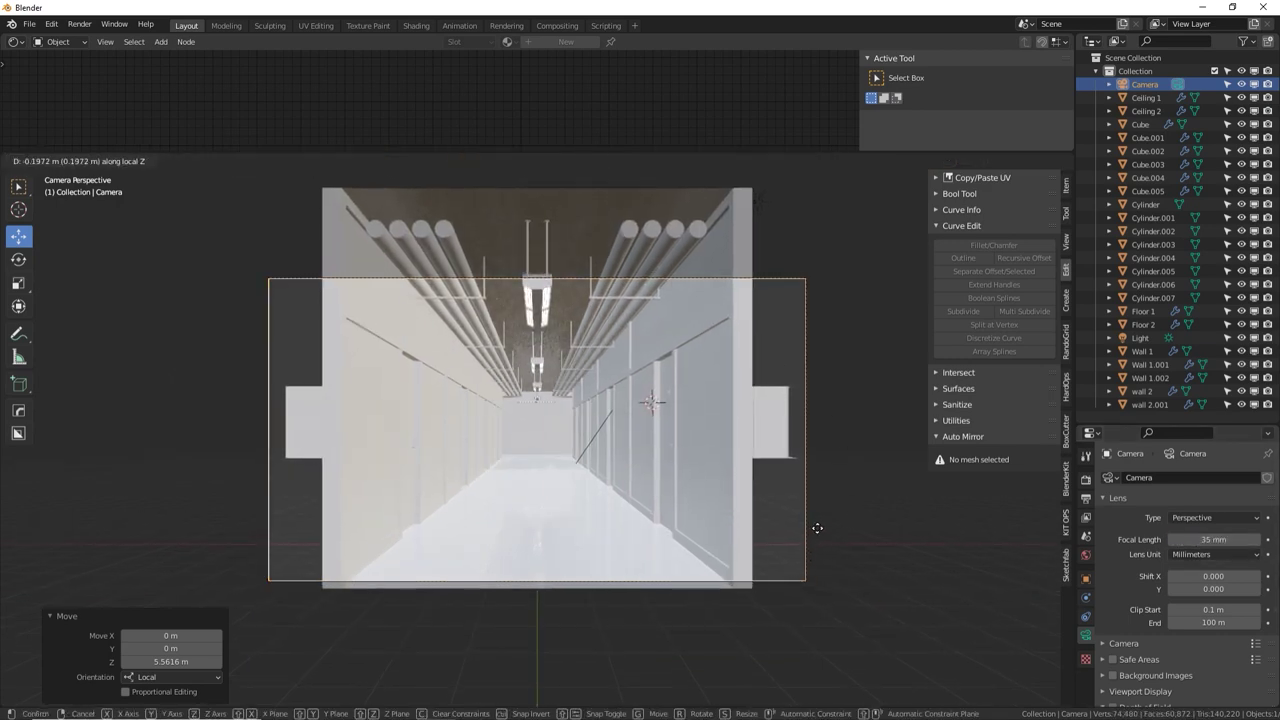
{"action": "left_click", "coordinate": [844, 476]}
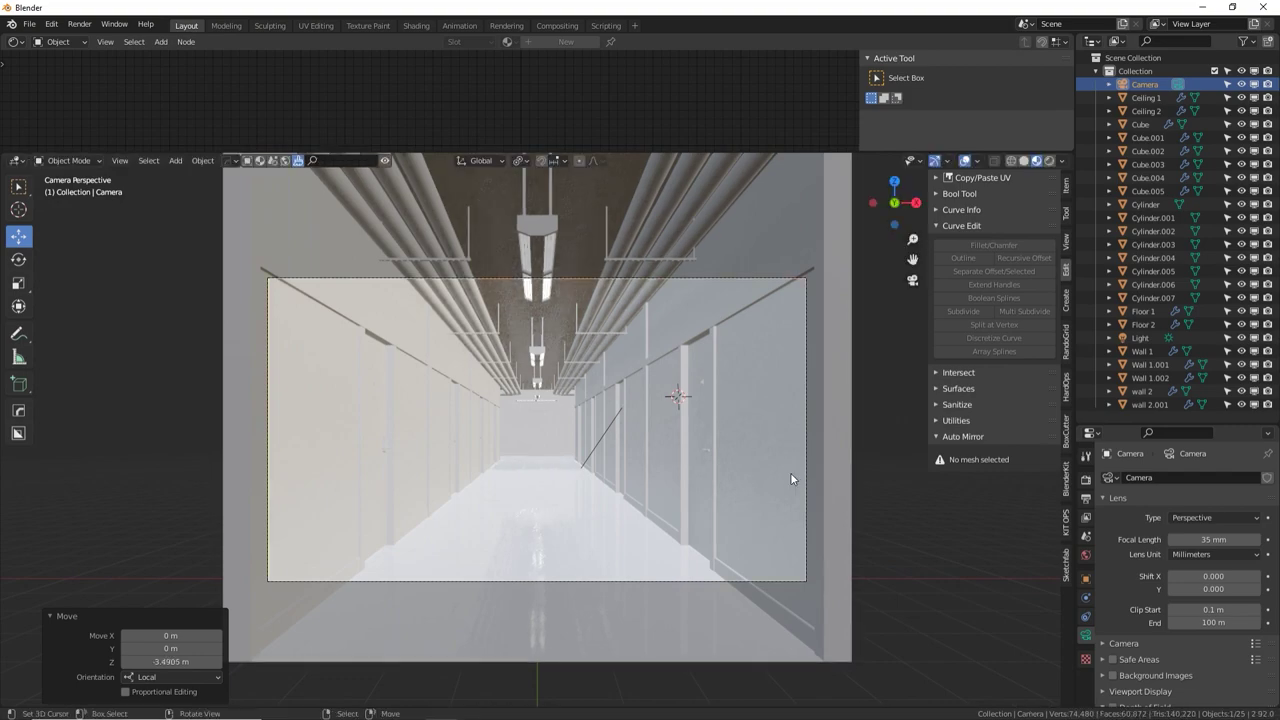
Render the corridor and examine the floor reflections and the bright gaps beneath the doors and walls
{"action": "key", "text": "F12"}
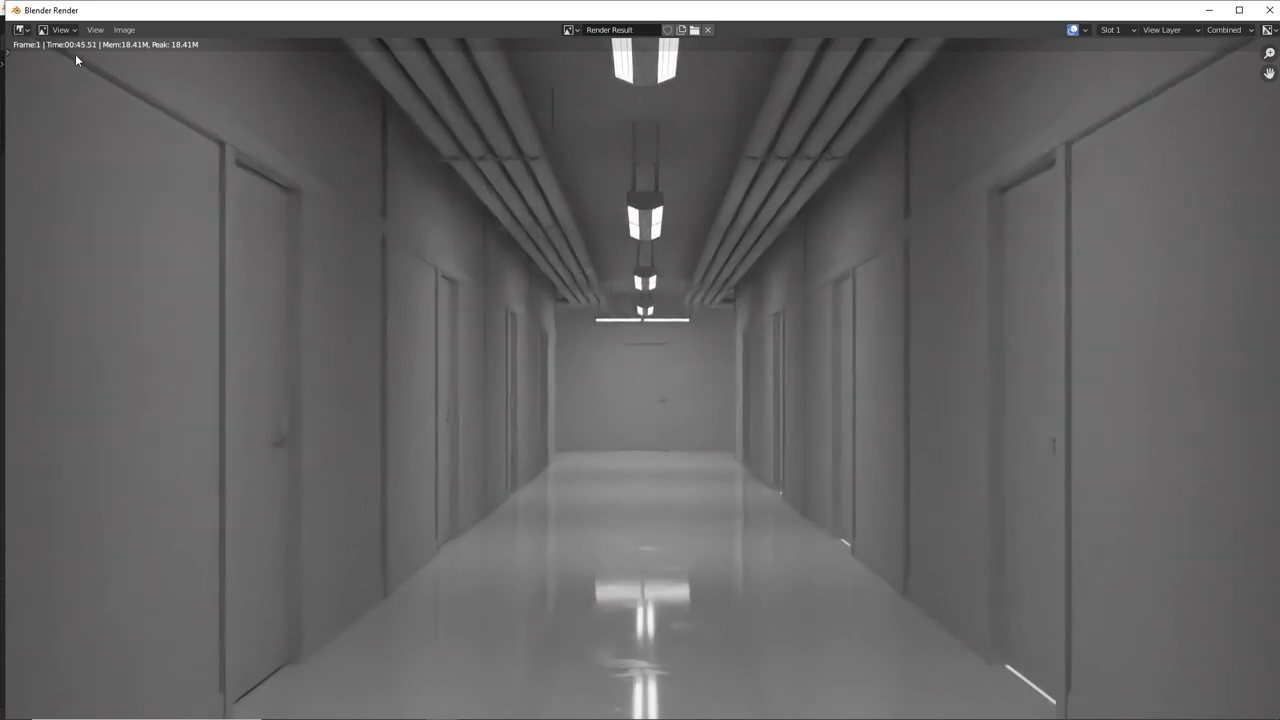
{"action": "middle_click_drag", "start_coordinate": [661, 428], "coordinate": [616, 133]}
{"action": "scroll", "coordinate": [656, 286], "scroll_direction": "up", "scroll_amount": 1}
{"action": "scroll", "coordinate": [656, 286], "scroll_direction": "up", "scroll_amount": 2}
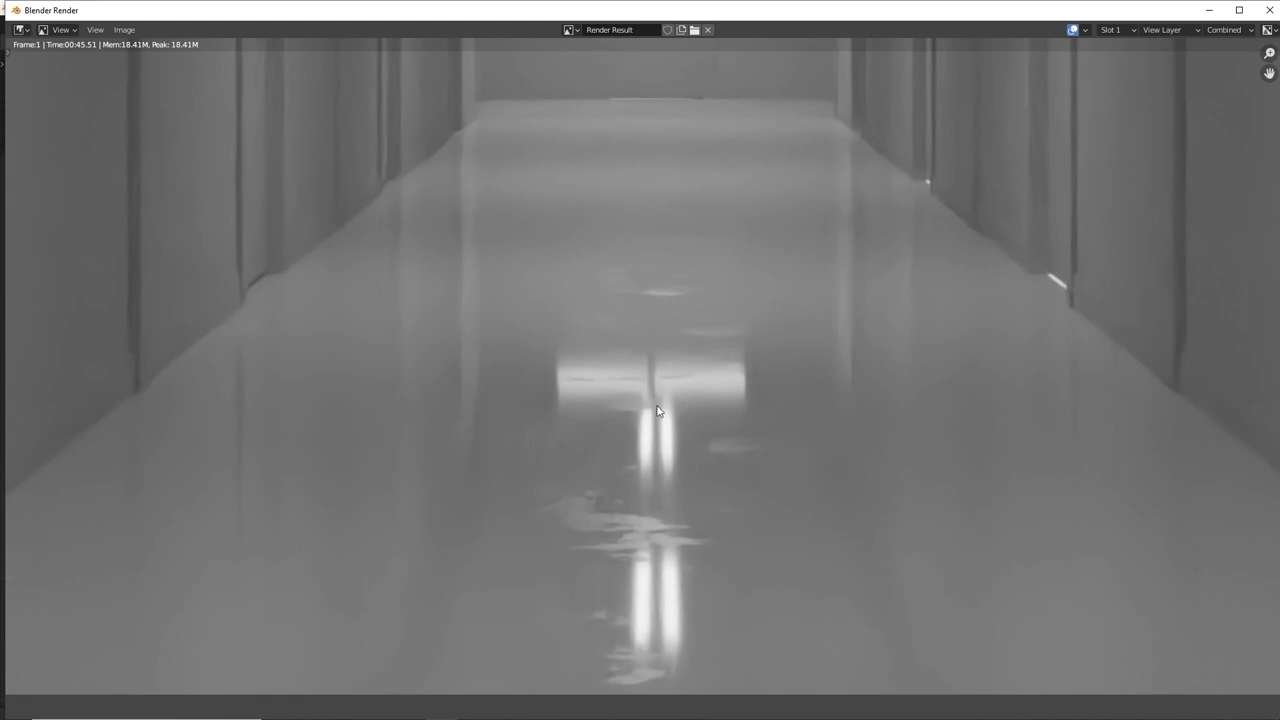
{"action": "middle_click_drag", "start_coordinate": [651, 373], "coordinate": [603, 388]}
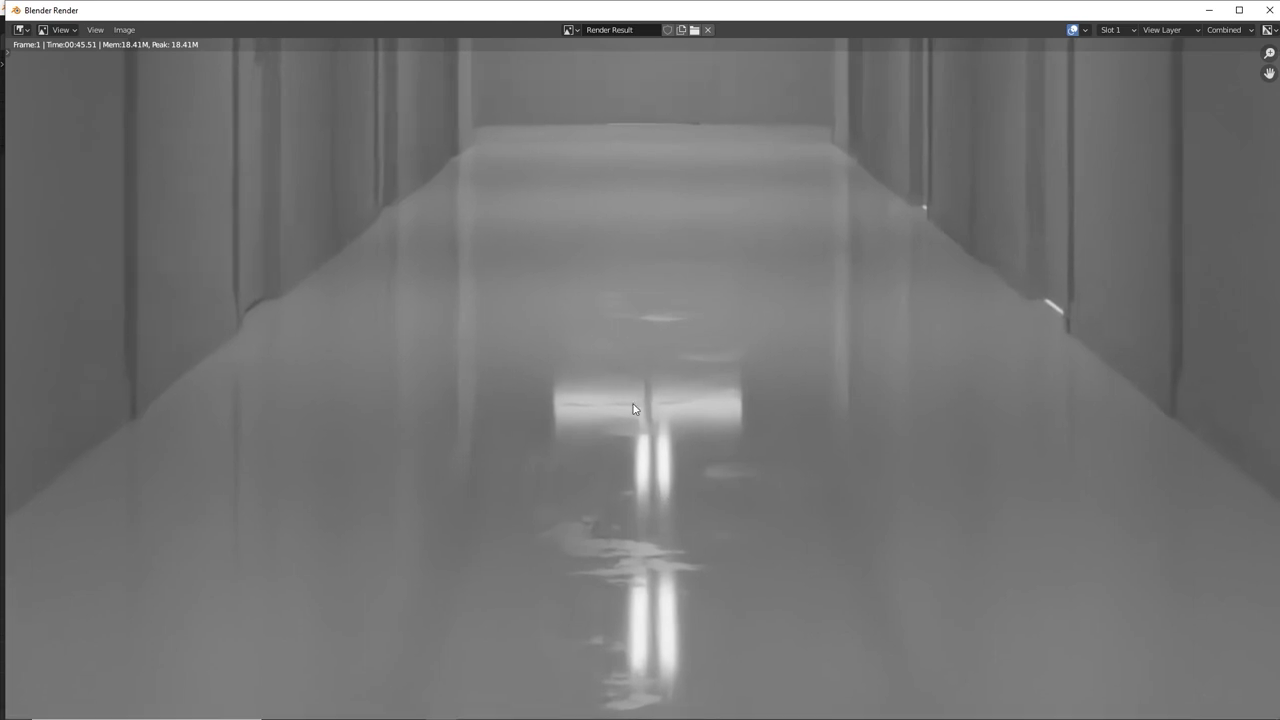
{"action": "scroll", "coordinate": [633, 409], "scroll_direction": "down", "scroll_amount": 3}
{"action": "middle_click_drag", "start_coordinate": [575, 257], "coordinate": [580, 383]}
{"action": "middle_click_drag", "start_coordinate": [662, 306], "coordinate": [665, 341]}
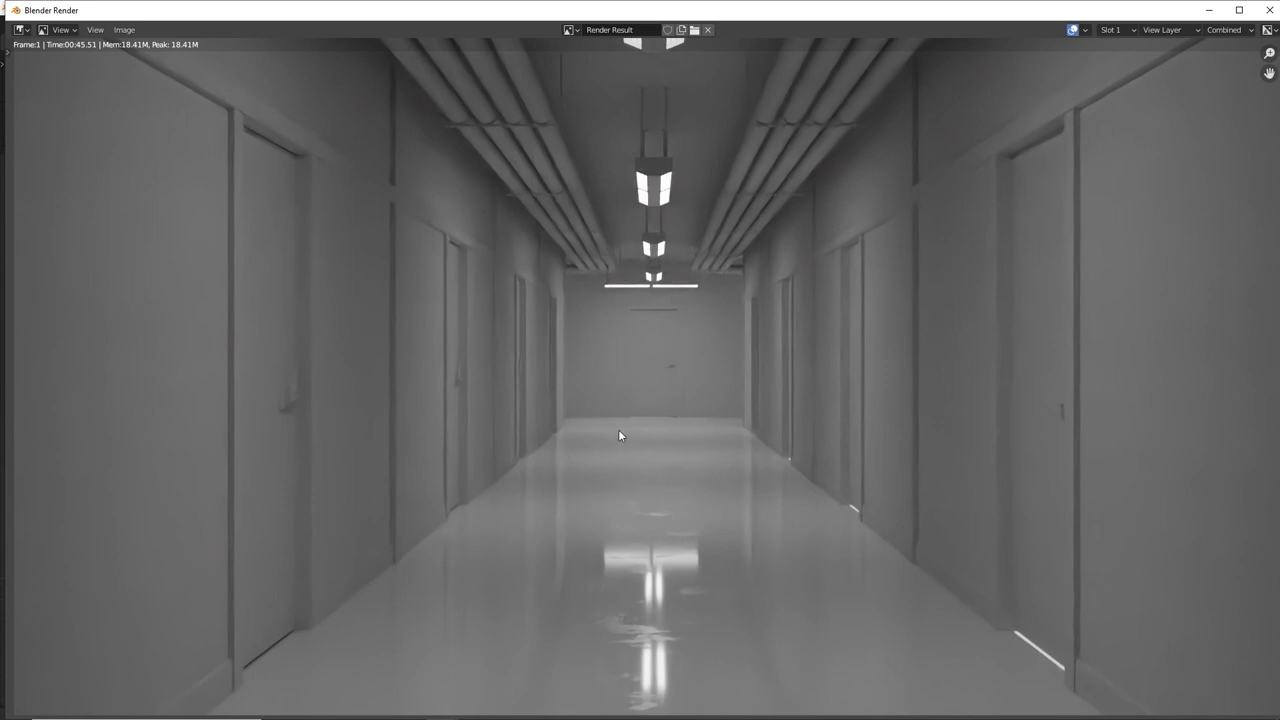
{"action": "scroll", "coordinate": [824, 459], "scroll_direction": "up", "scroll_amount": 6}
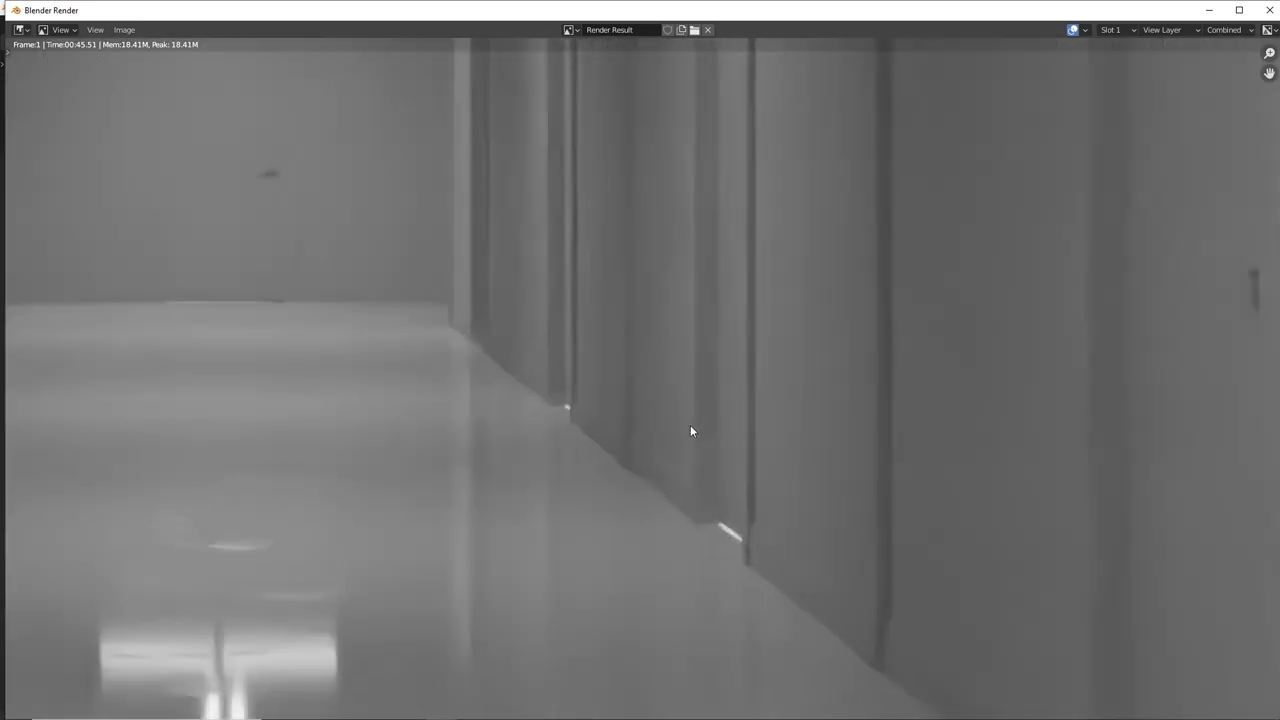
{"action": "middle_click_drag", "start_coordinate": [575, 397], "coordinate": [314, 194]}
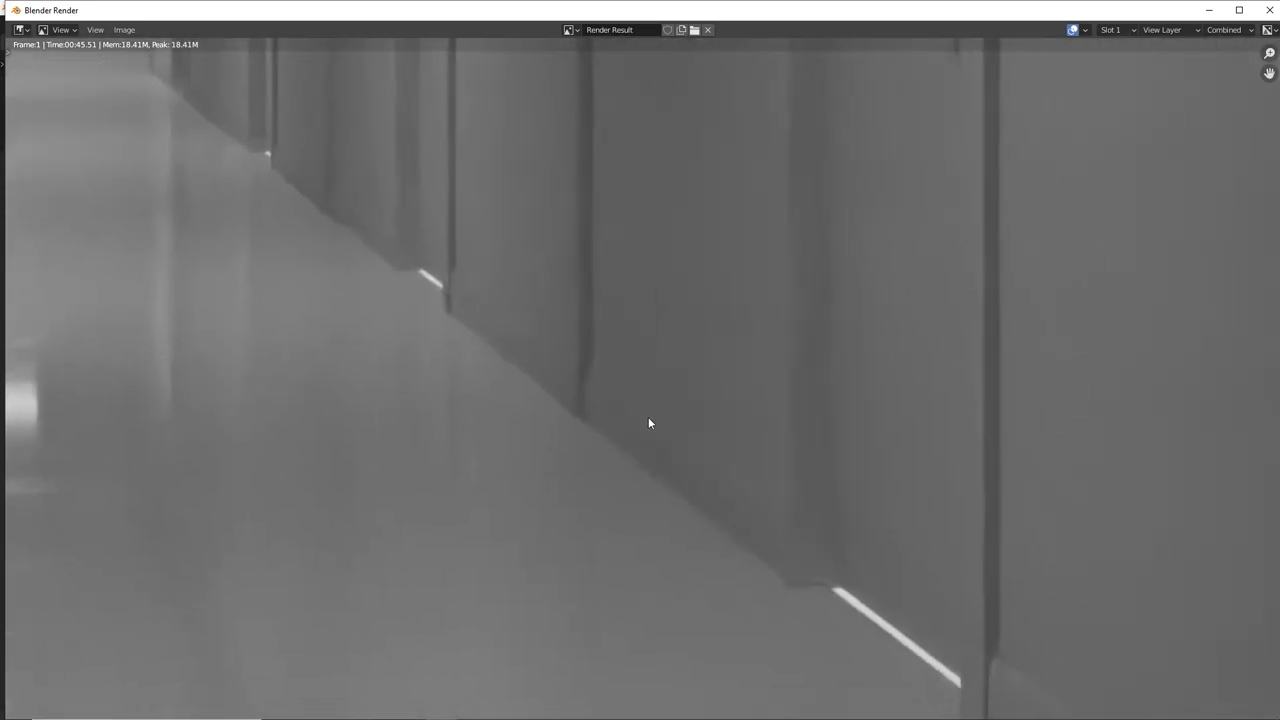
{"action": "middle_click_drag", "start_coordinate": [396, 250], "coordinate": [434, 275]}
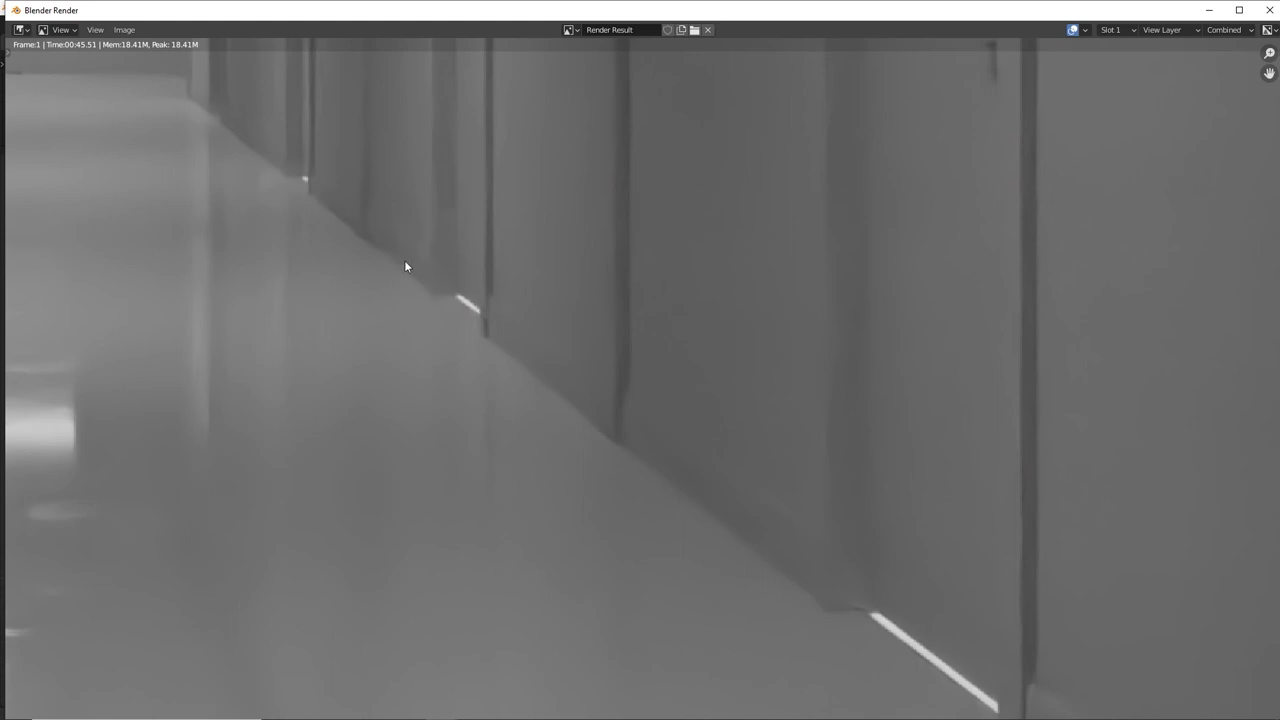
Return to the main scene and disable the Light object in viewports and renders, temporarily filtering meshes out of the object list
{"action": "key", "text": "alt+Tab"}
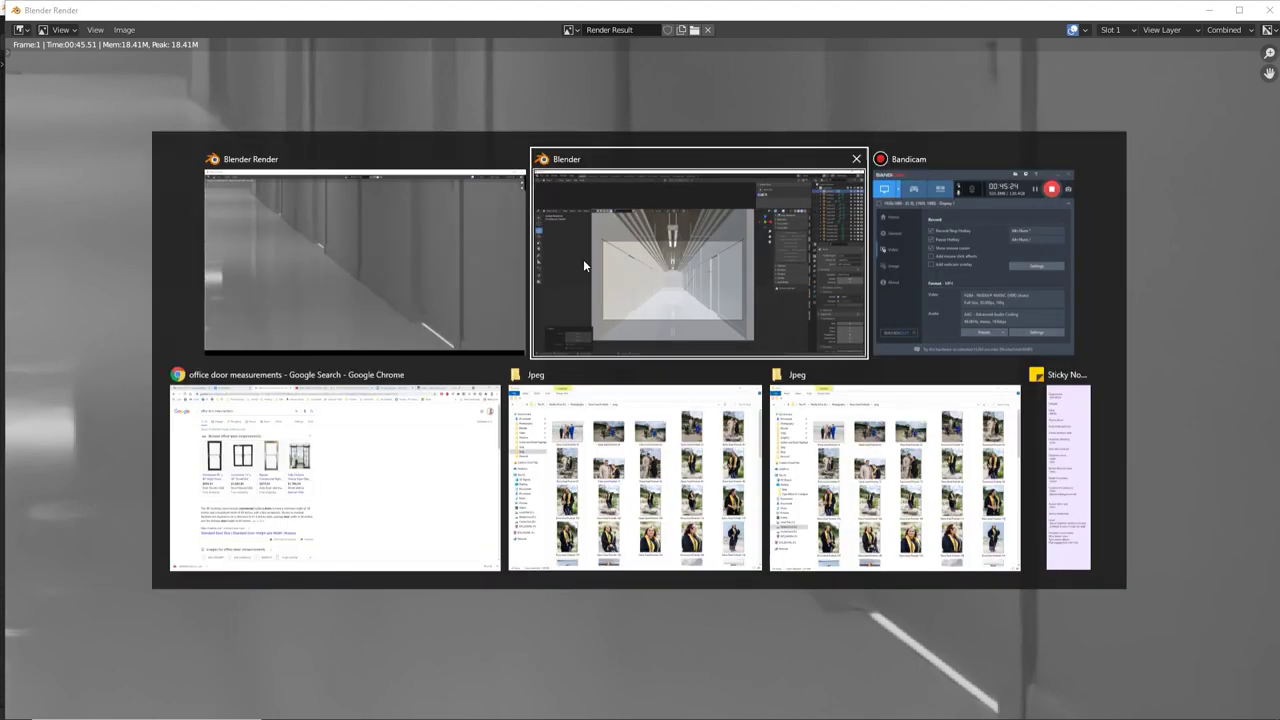
{"action": "left_click", "coordinate": [640, 276]}
{"action": "left_click_drag", "start_coordinate": [1165, 281], "coordinate": [1165, 441]}
{"action": "left_click", "coordinate": [1245, 42]}
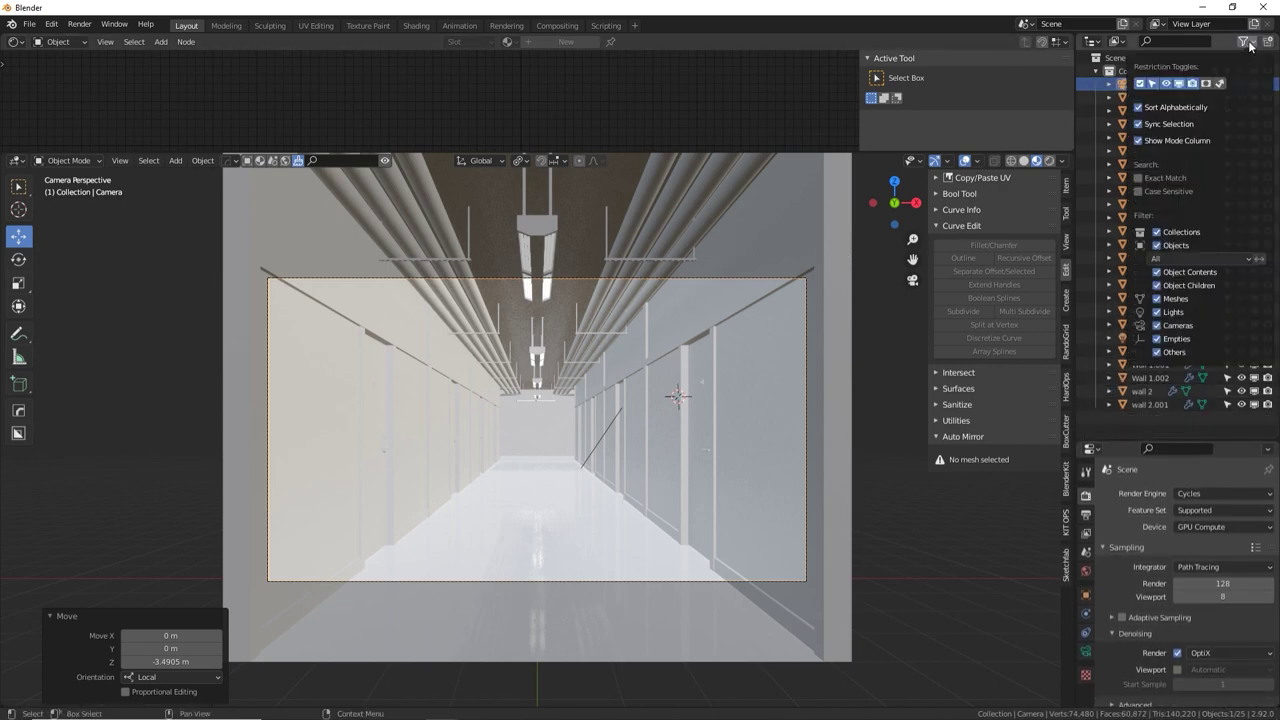
{"action": "left_click", "coordinate": [1157, 299]}
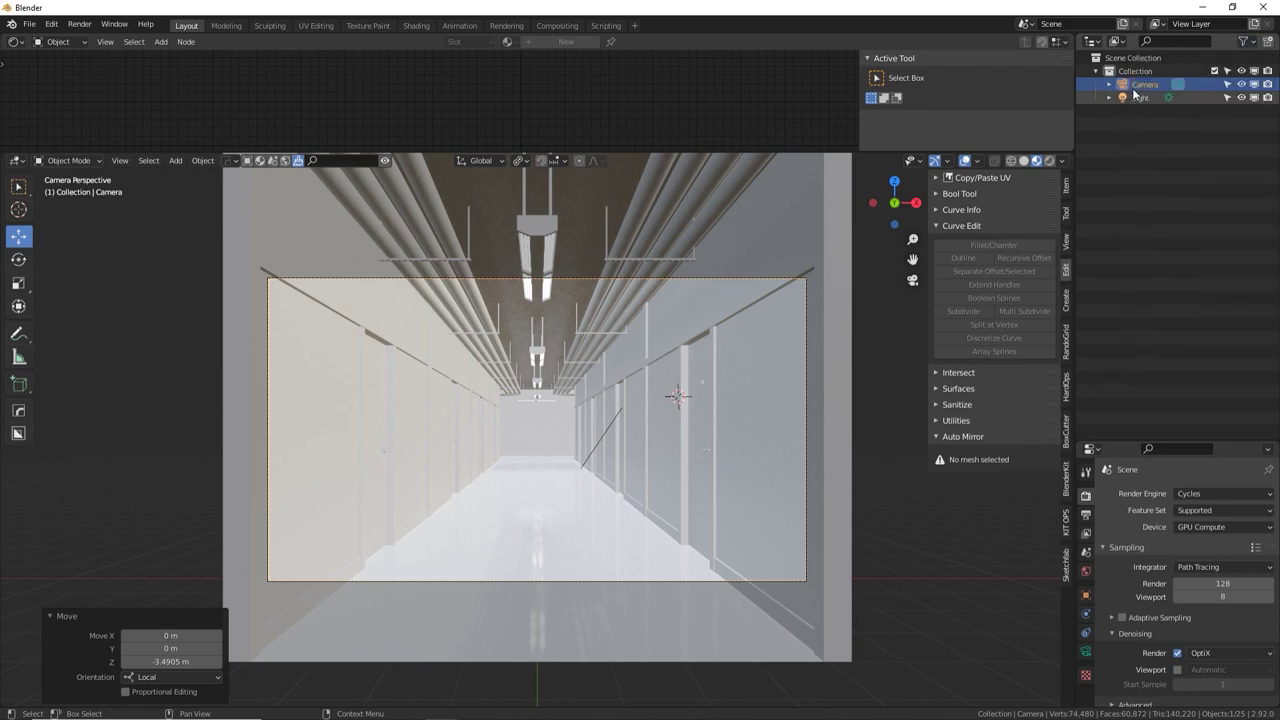
{"action": "left_click", "coordinate": [1137, 99]}
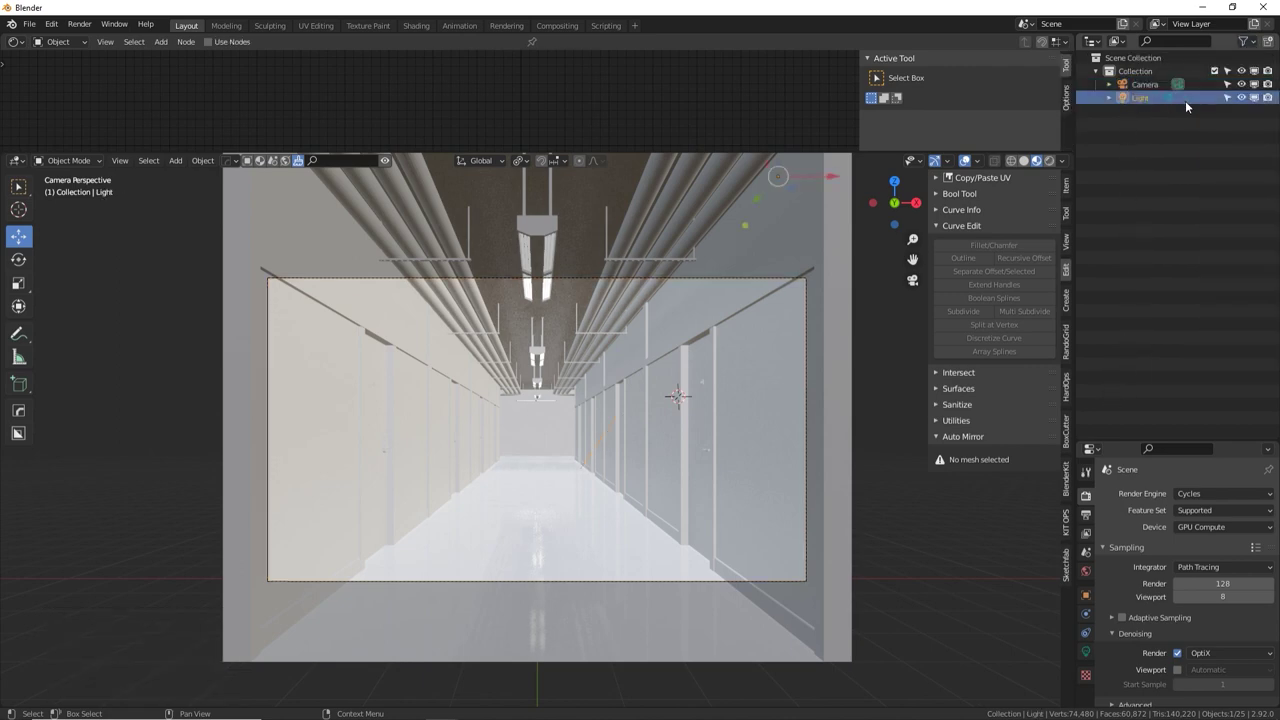
{"action": "left_click", "coordinate": [1256, 98]}
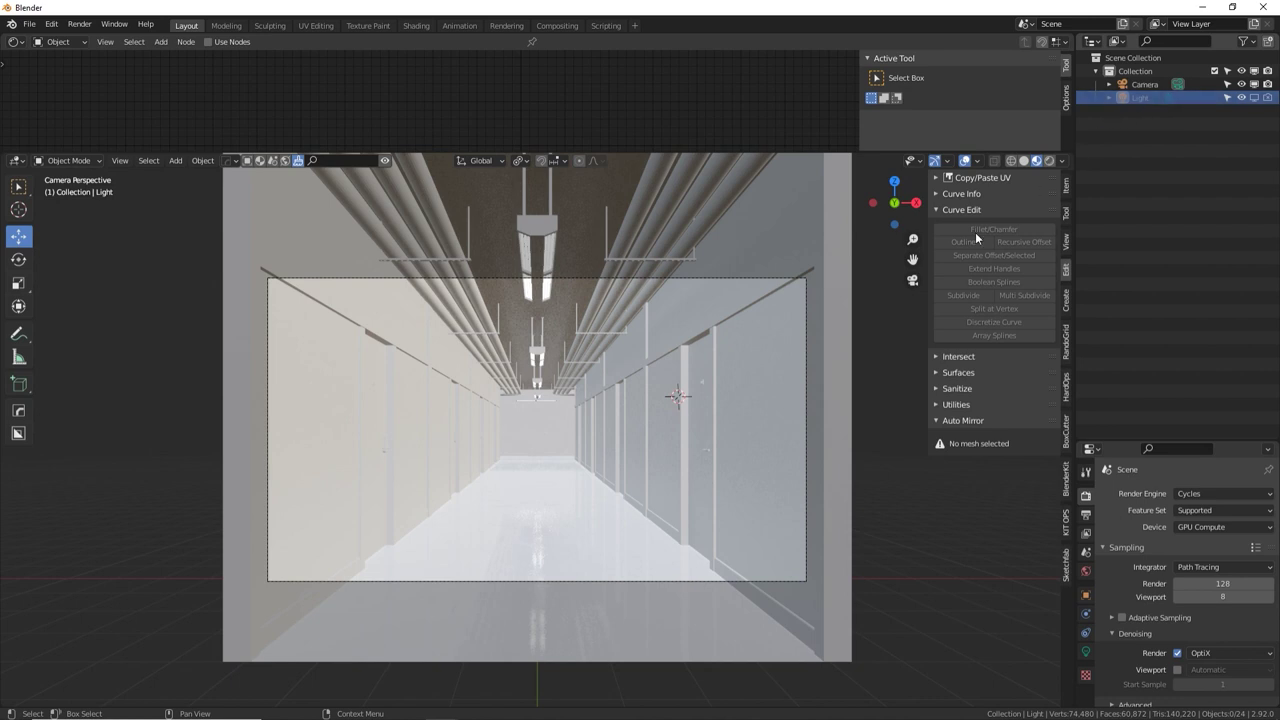
{"action": "left_click", "coordinate": [1244, 42]}
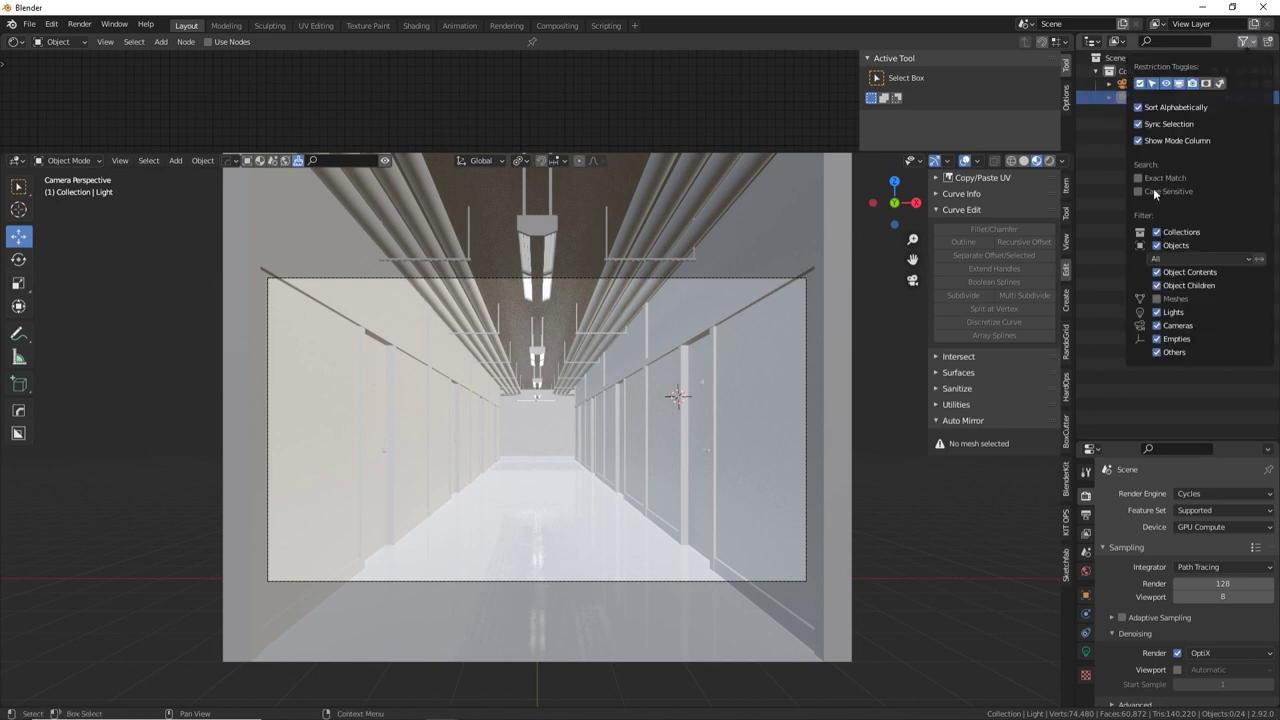
{"action": "left_click", "coordinate": [1157, 299]}
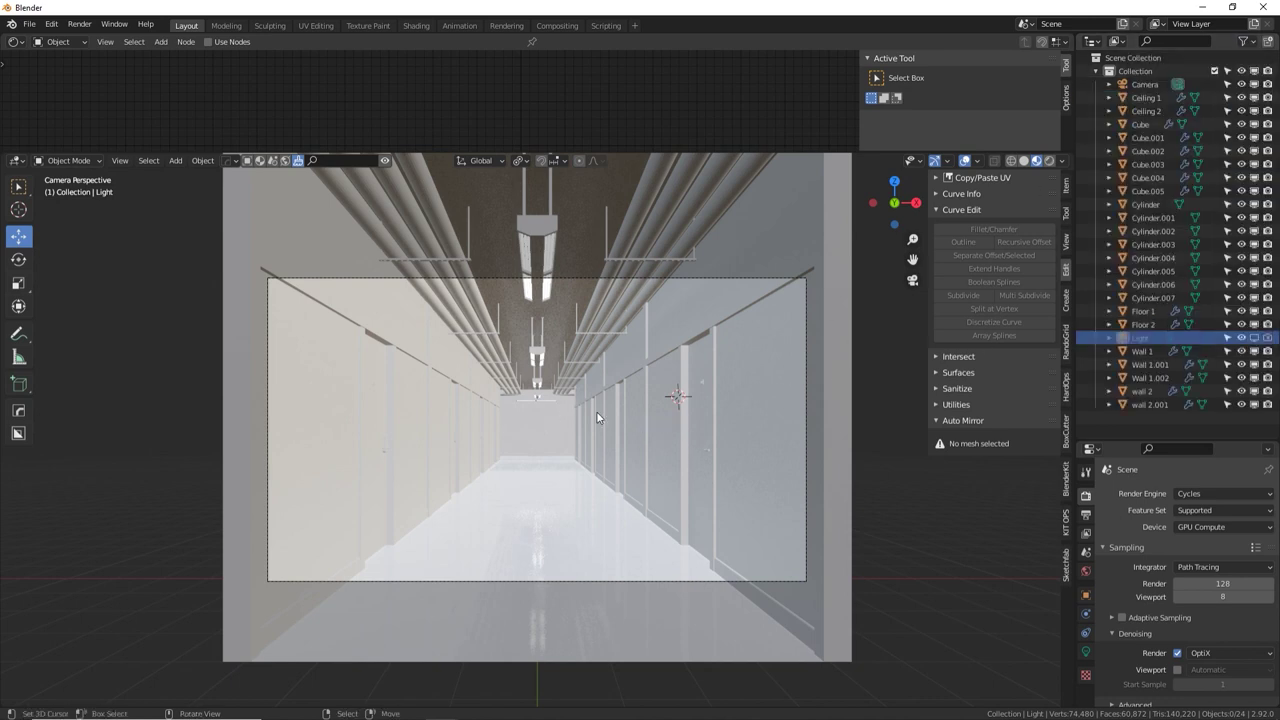
Give Wall 1, on the corridor's left side, a new material named Wall
{"action": "left_click", "coordinate": [392, 435]}
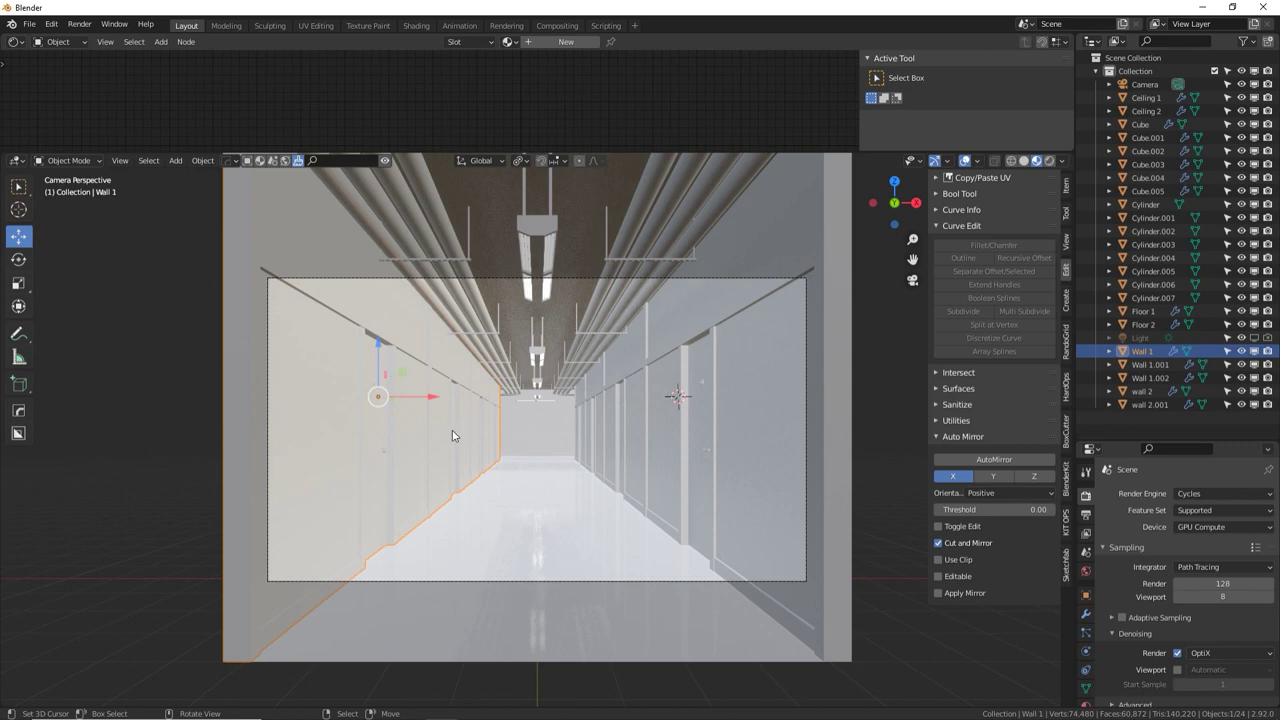
{"action": "middle_click_drag", "start_coordinate": [452, 435], "coordinate": [640, 347]}
{"action": "key", "text": "n"}
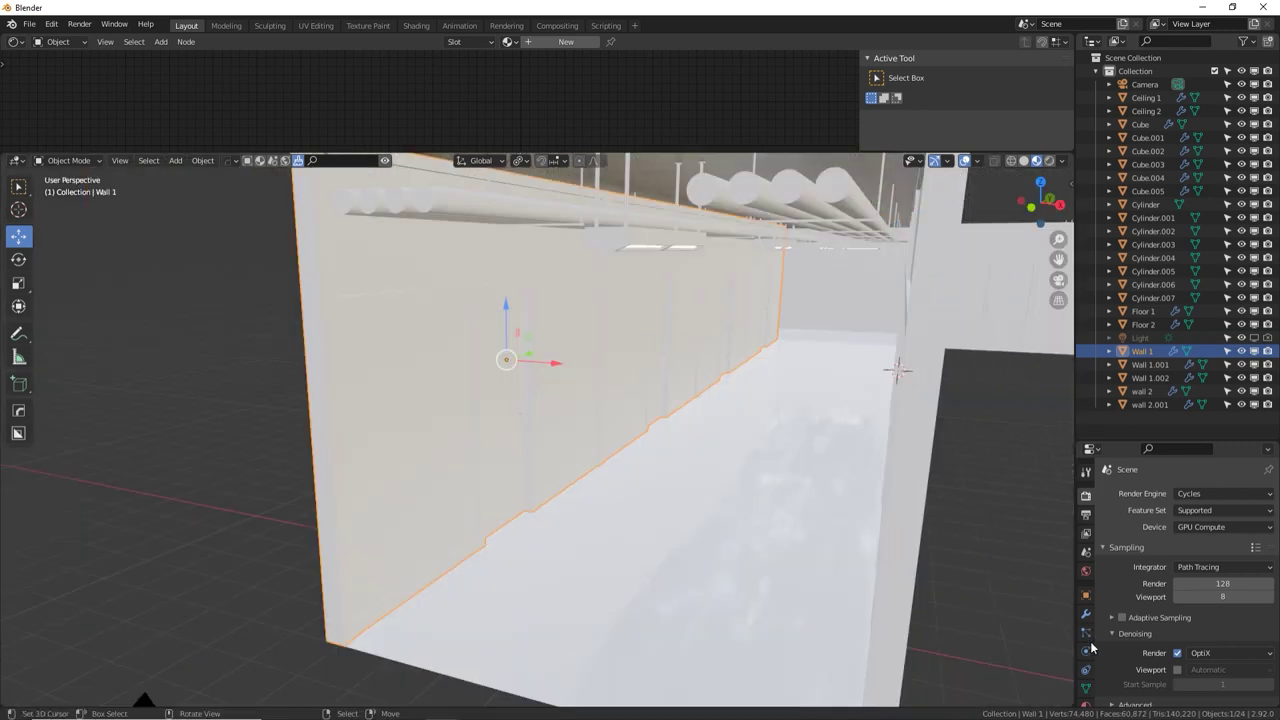
{"action": "left_click", "coordinate": [1086, 704]}
{"action": "left_click_drag", "start_coordinate": [1131, 430], "coordinate": [1122, 146]}
{"action": "left_click", "coordinate": [1163, 397]}
{"action": "type", "text": "Wall"}
{"action": "key", "text": "Return"}
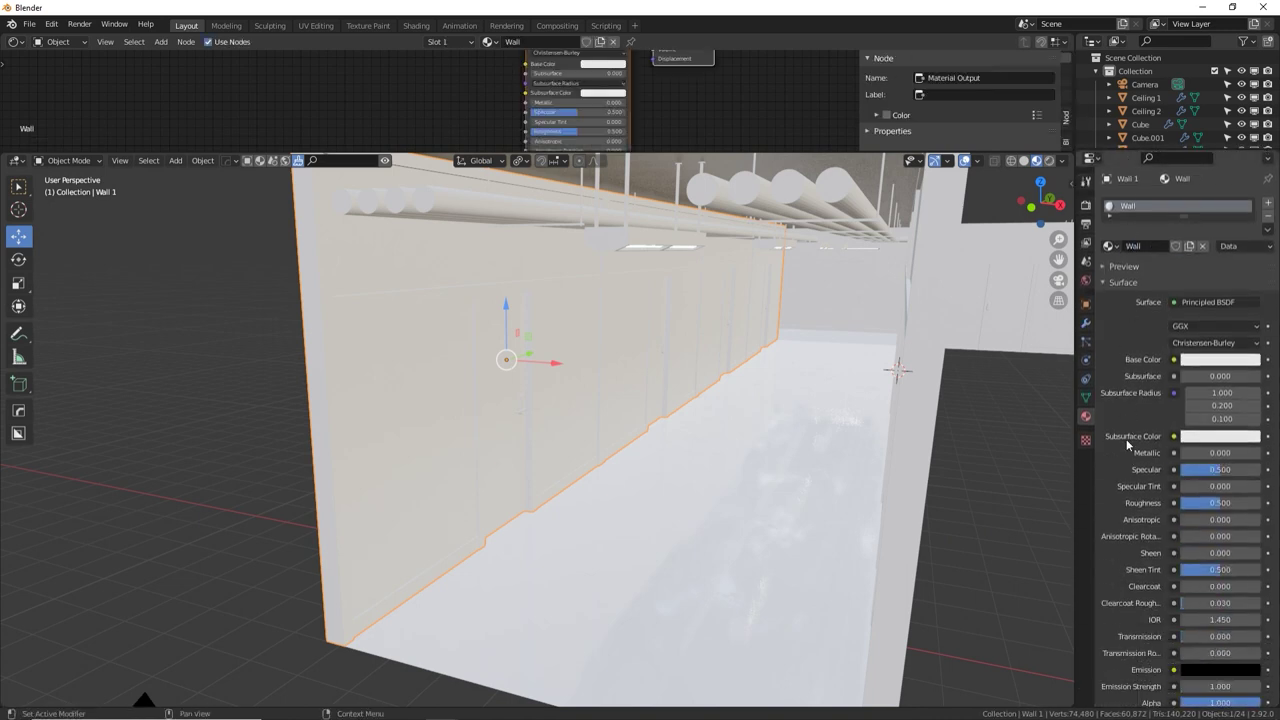
Set the Wall material's Specular to 1.000 and Roughness to 0.3
{"action": "scroll", "coordinate": [1145, 416], "scroll_direction": "down", "scroll_amount": 2}
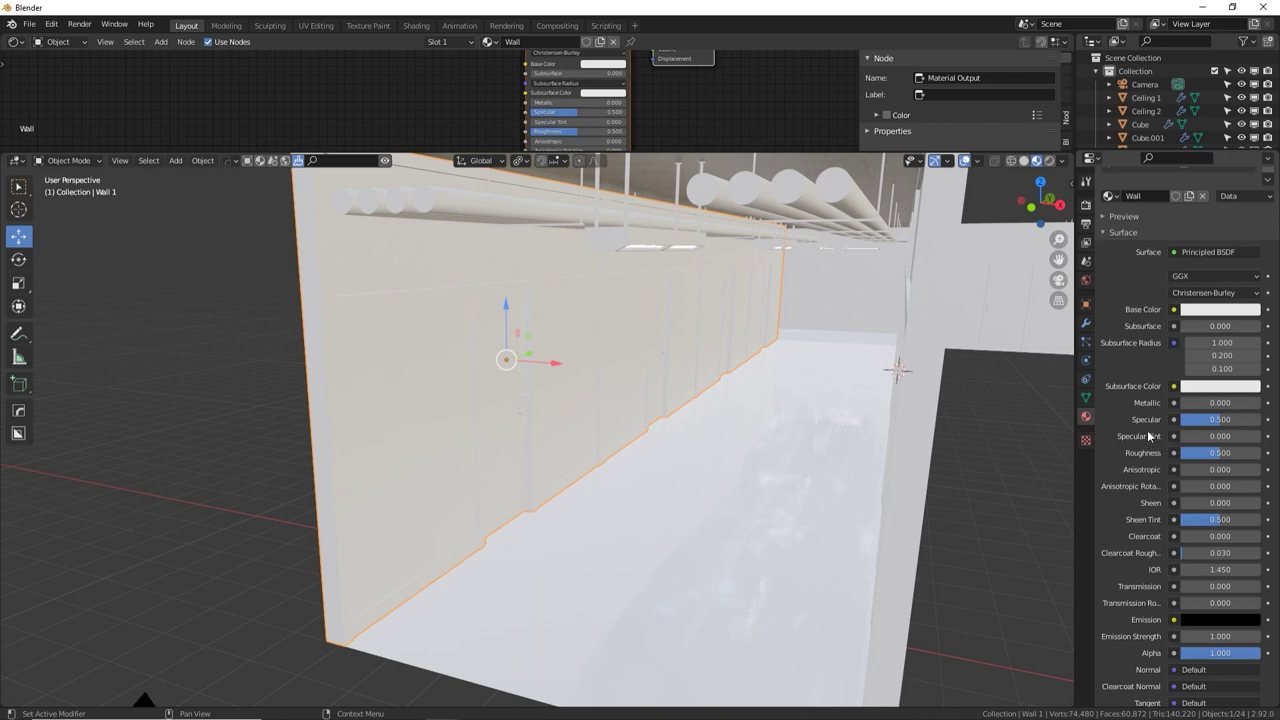
{"action": "left_click_drag", "start_coordinate": [1197, 422], "coordinate": [1243, 421]}
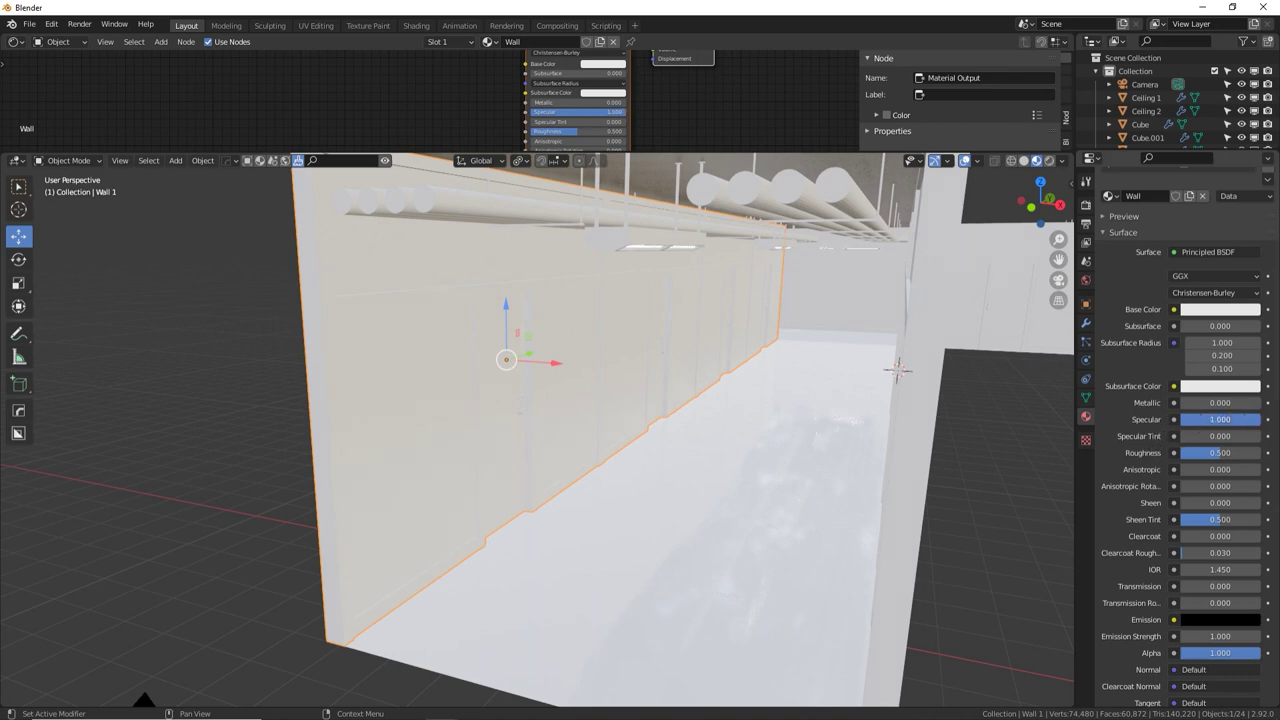
{"action": "left_click", "coordinate": [1245, 456]}
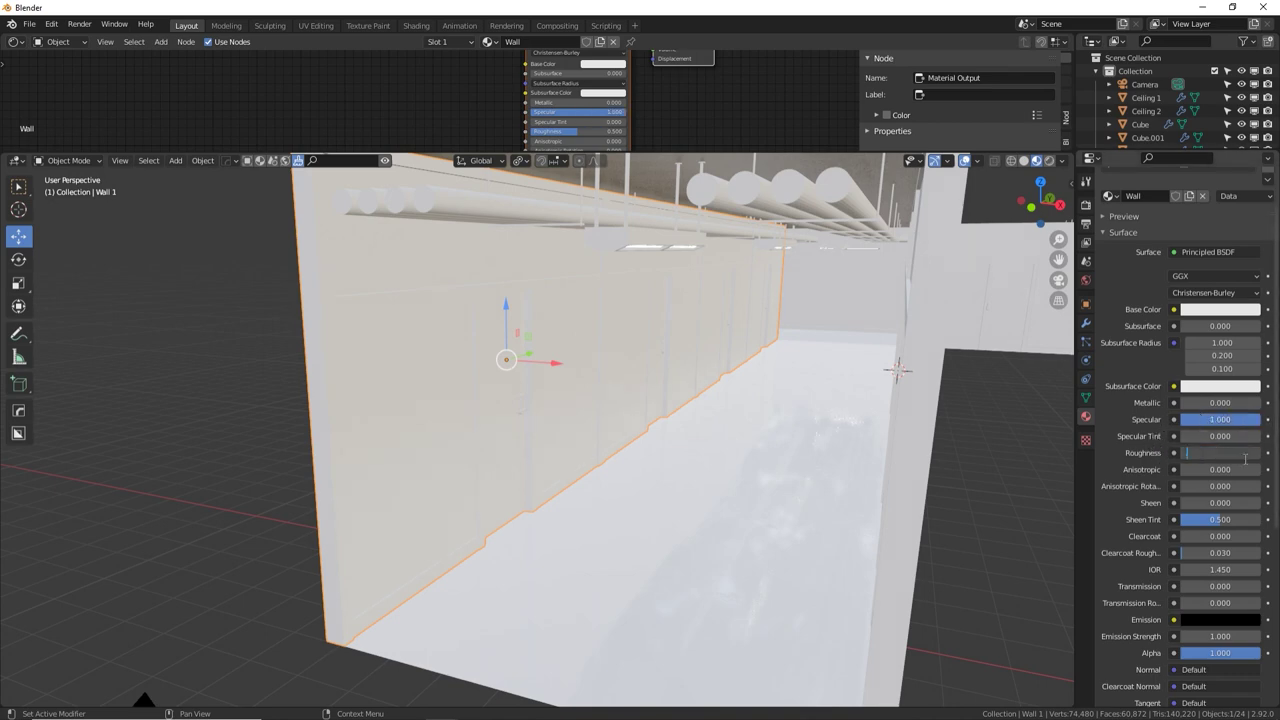
{"action": "type", "text": ".3"}
{"action": "key", "text": "Return"}
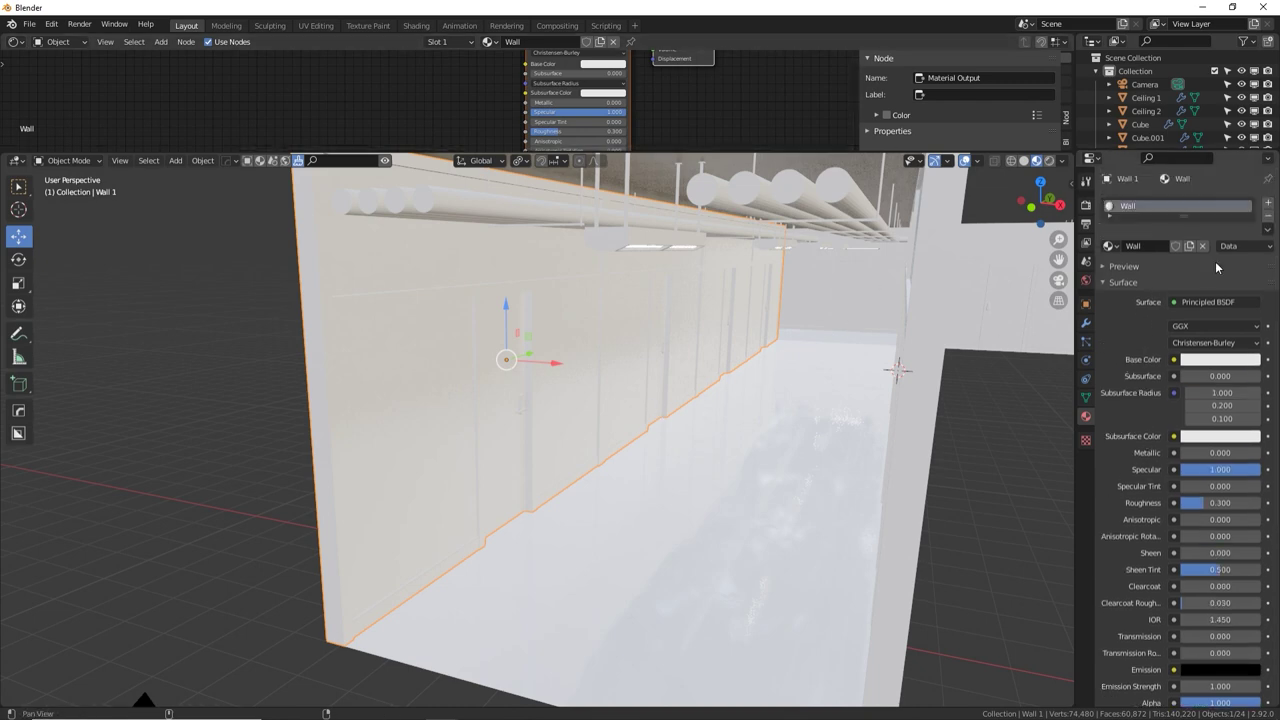
Add a second material slot to Wall 1 with a new material named Dark wood
{"action": "left_click", "coordinate": [1267, 202]}
{"action": "left_click", "coordinate": [1164, 277]}
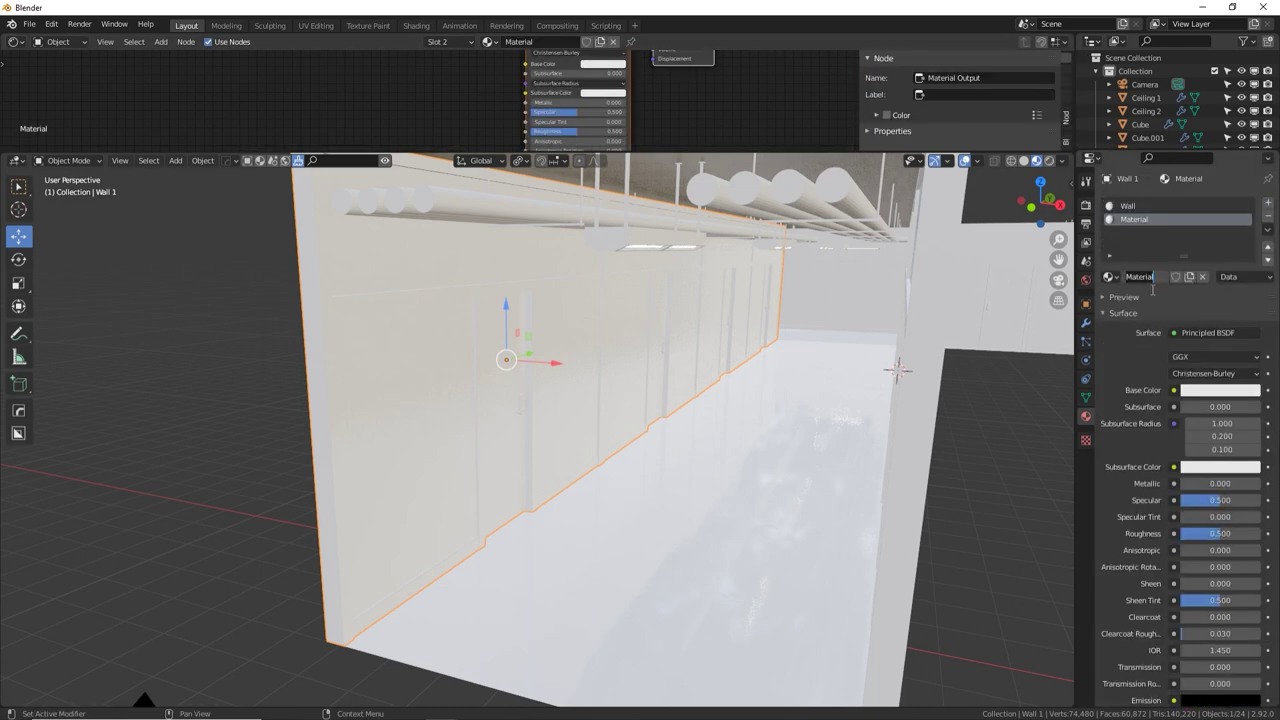
{"action": "type", "text": "Dark wood"}
{"action": "key", "text": "Return"}
Give the Dark wood material a black base color, Specular 1.000 and Roughness 0.2
{"action": "left_click", "coordinate": [1195, 393]}
{"action": "left_click_drag", "start_coordinate": [1254, 284], "coordinate": [1250, 296]}
{"action": "left_click_drag", "start_coordinate": [1205, 500], "coordinate": [1260, 500]}
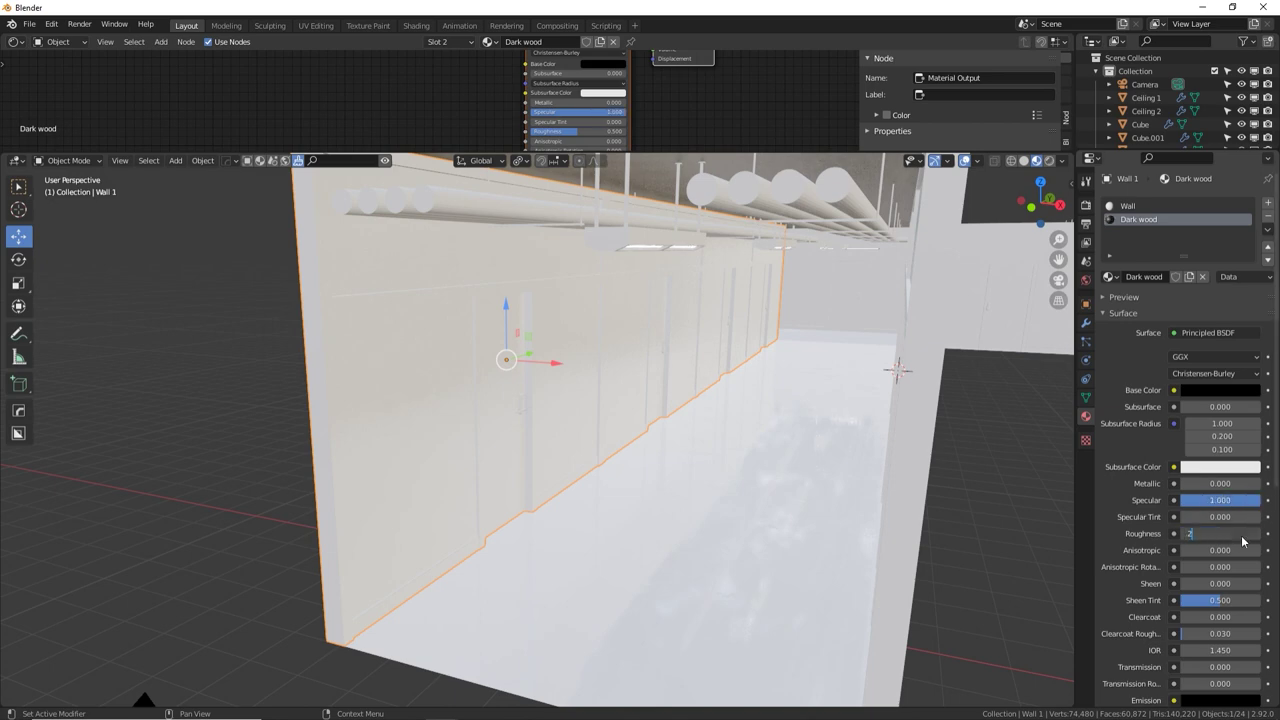
{"action": "key", "text": "Return"}
Assign Dark wood to all of Wall 1's faces except the four large wall panels, by inverting a selection of those panels
{"action": "key", "text": "Tab"}
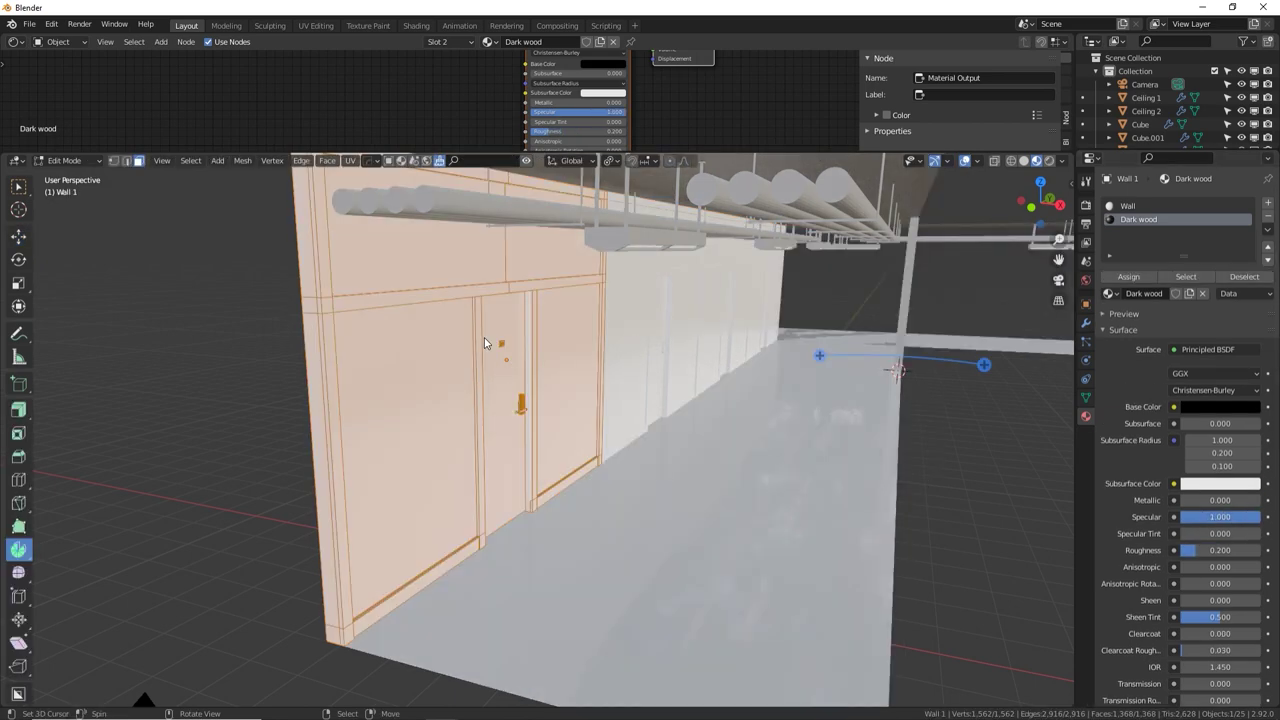
{"action": "middle_click_drag", "start_coordinate": [438, 339], "coordinate": [455, 281]}
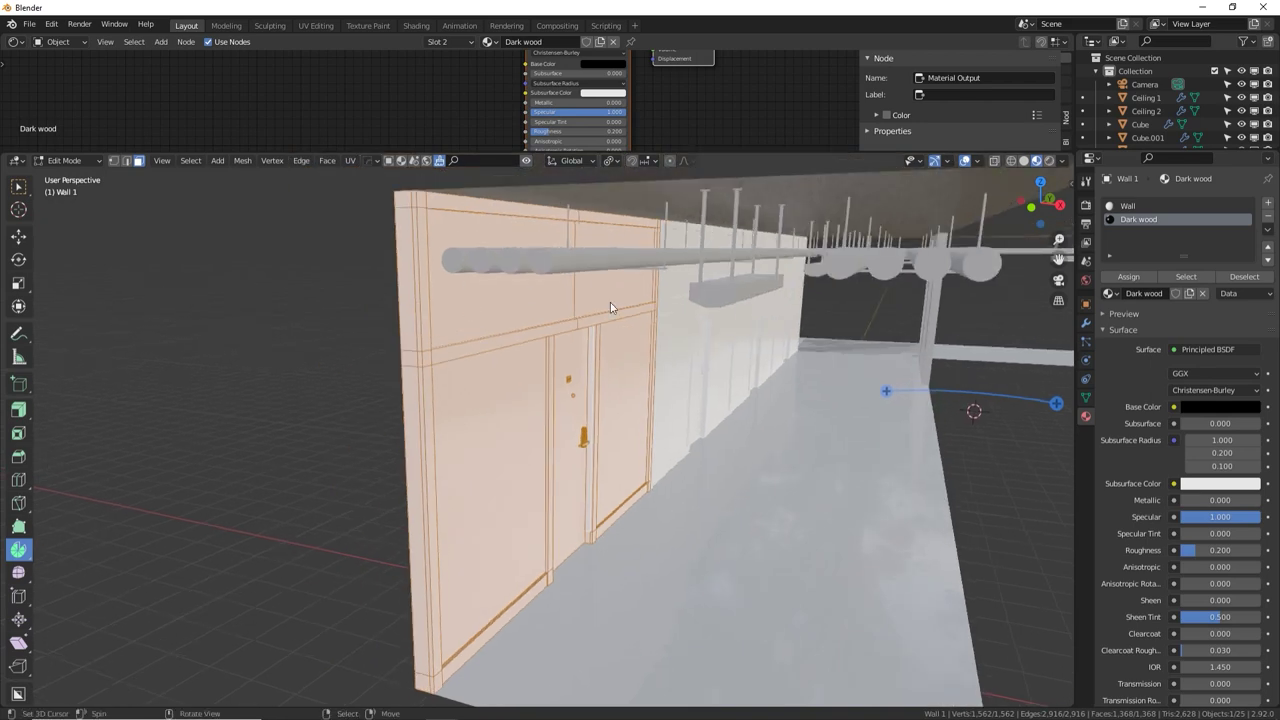
{"action": "middle_click_drag", "start_coordinate": [522, 429], "coordinate": [500, 415]}
{"action": "right_click", "coordinate": [364, 337]}
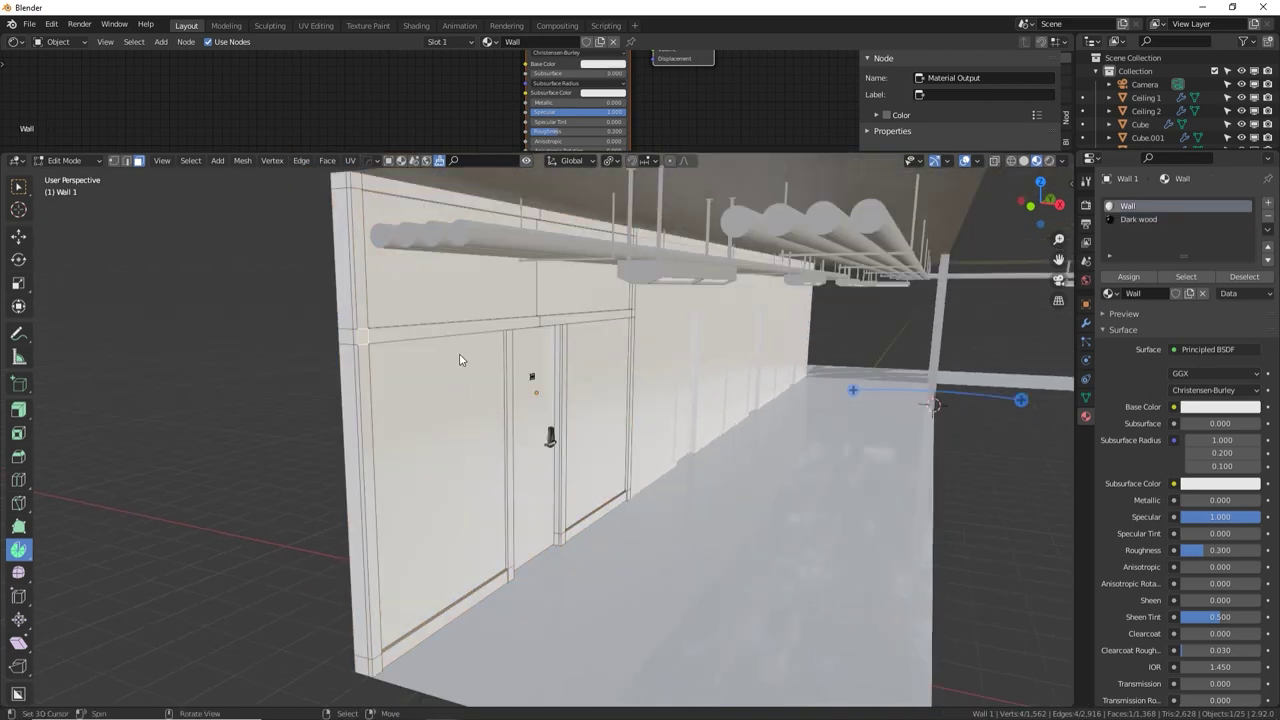
{"action": "key", "text": "alt+a"}
{"action": "left_click", "coordinate": [464, 384]}
{"action": "right_click", "coordinate": [502, 307], "text": "shift"}
{"action": "right_click", "coordinate": [577, 297], "text": "shift"}
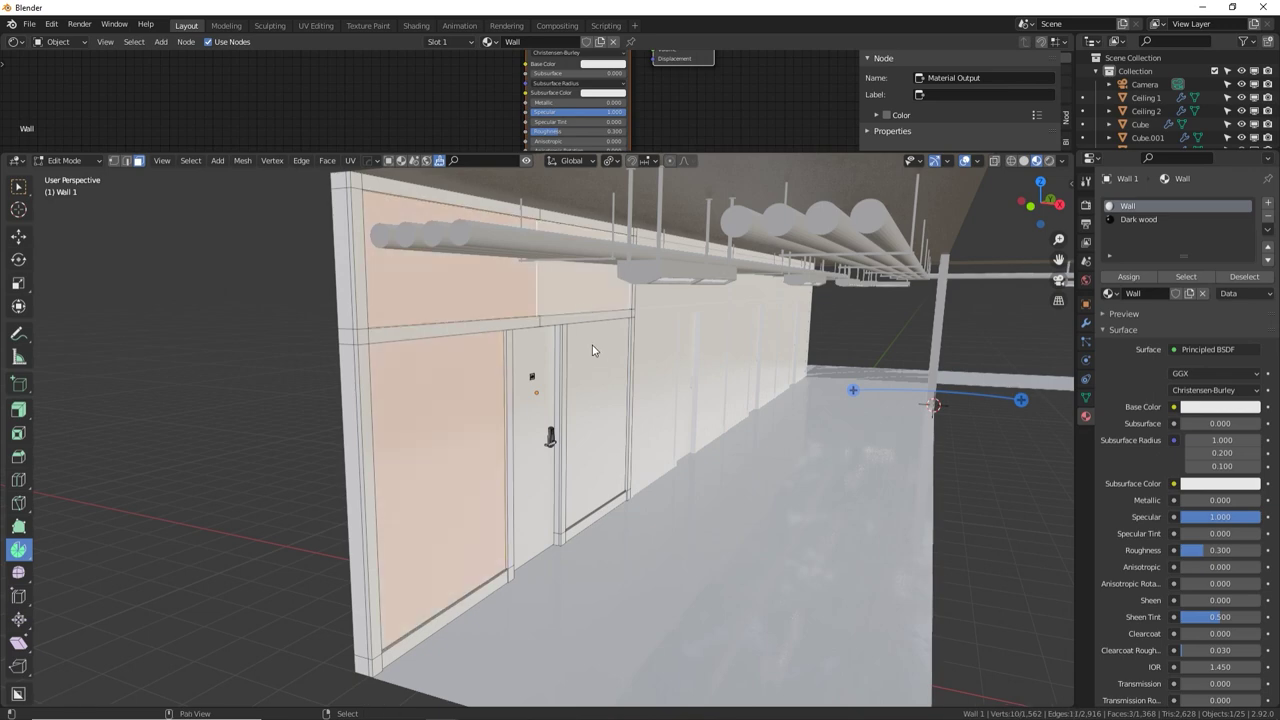
{"action": "right_click", "coordinate": [596, 372], "text": "shift"}
{"action": "key", "text": "ctrl+l"}
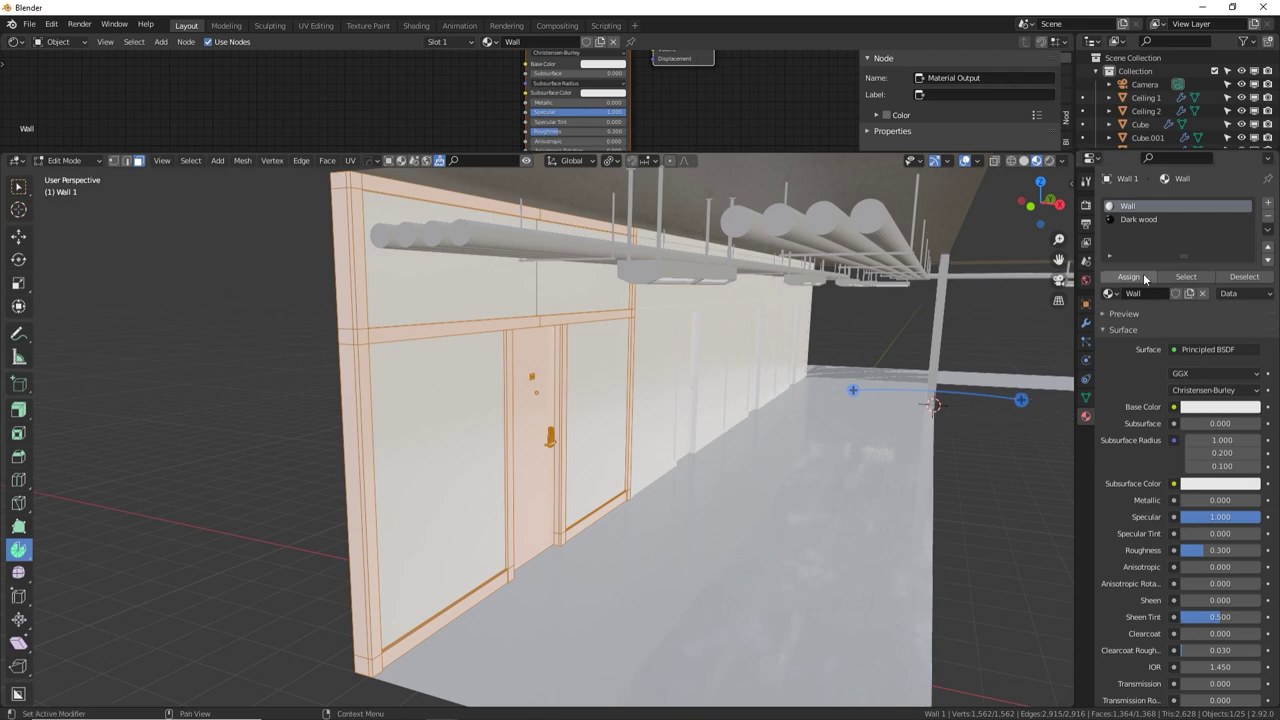
{"action": "left_click", "coordinate": [1138, 220]}
{"action": "left_click", "coordinate": [1128, 277]}
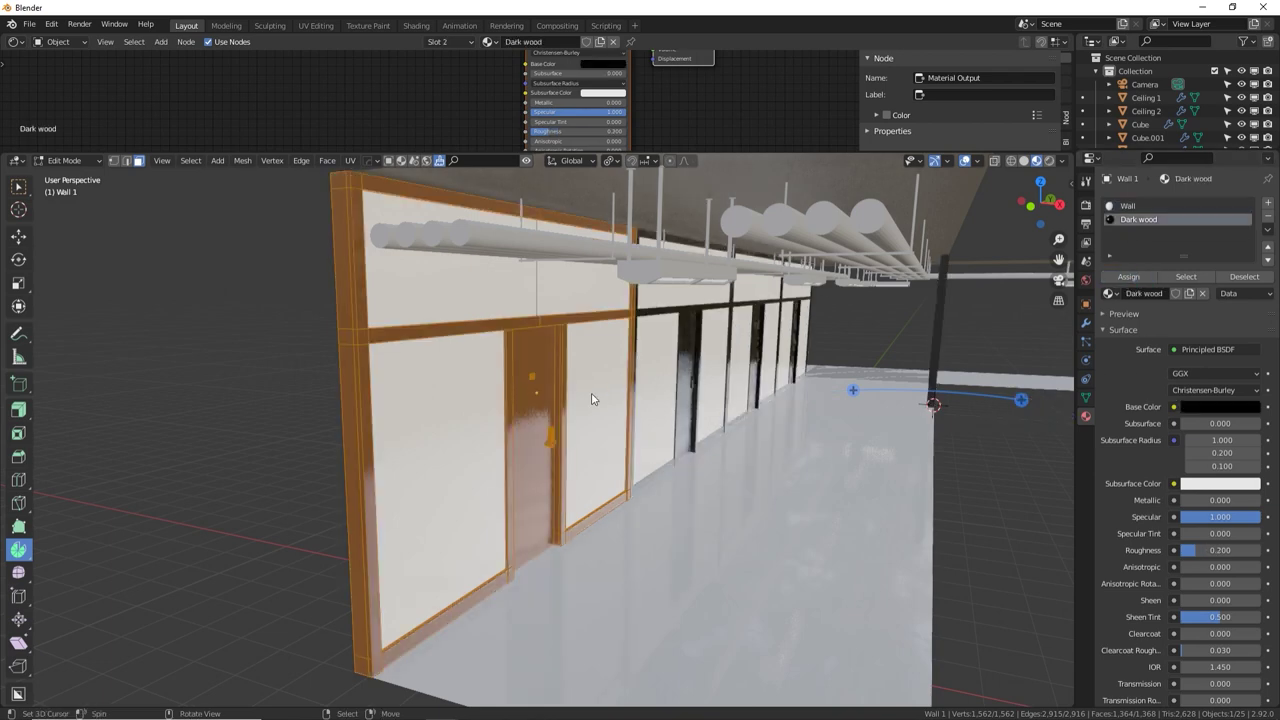
Select all linked faces of the number plate and handle on Wall 1's nearest door, excluding the door face itself
{"action": "scroll", "coordinate": [503, 240], "scroll_direction": "up", "scroll_amount": 5}
{"action": "middle_click_drag", "start_coordinate": [697, 346], "coordinate": [628, 364]}
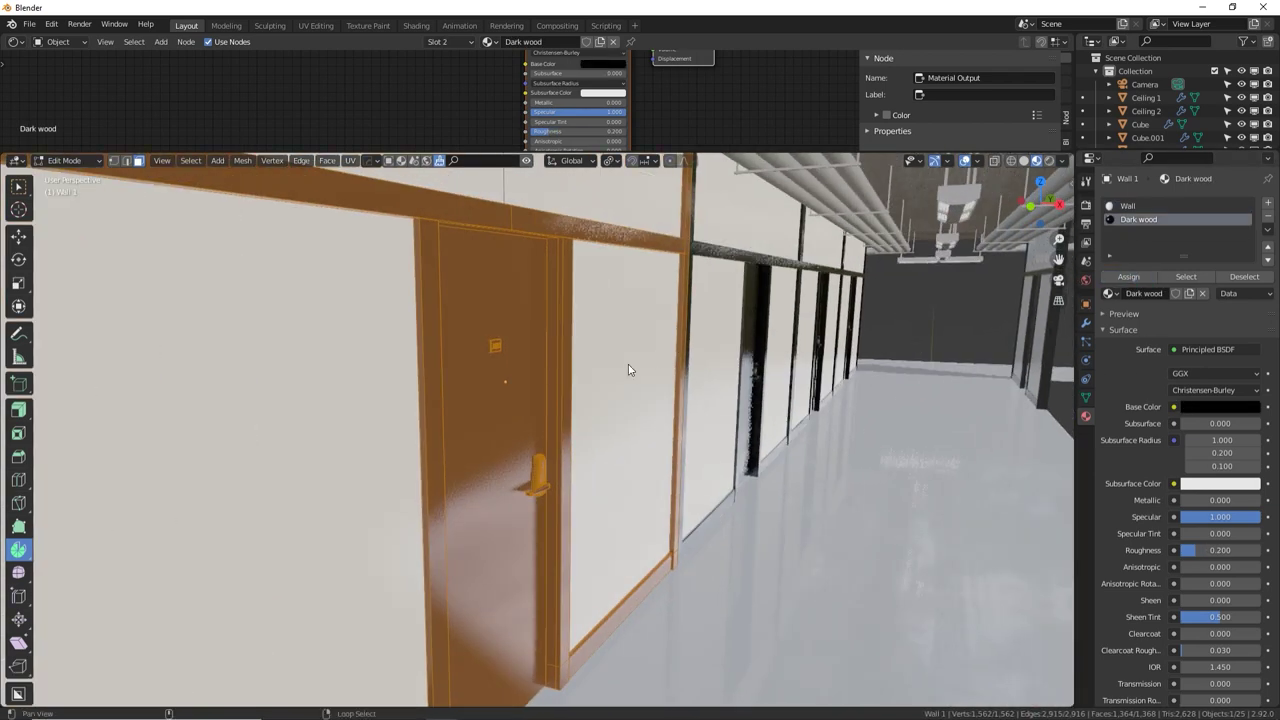
{"action": "left_click", "coordinate": [505, 368]}
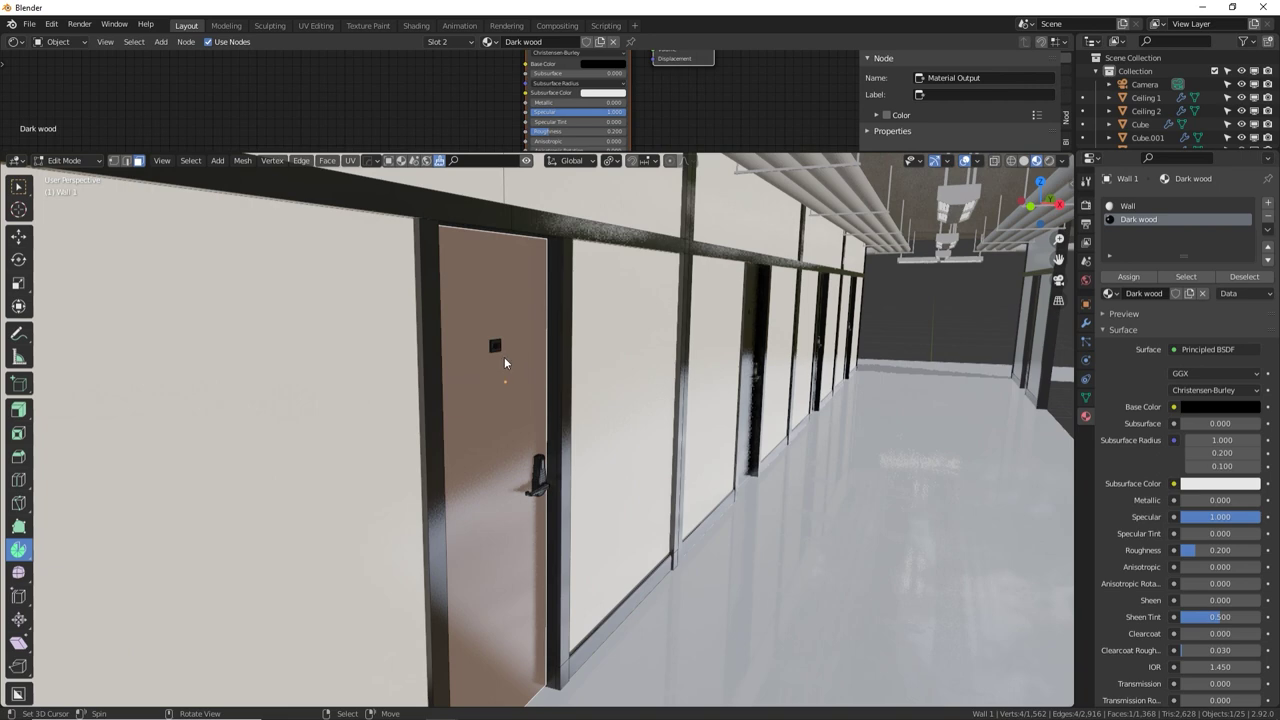
{"action": "middle_click_drag", "start_coordinate": [507, 385], "coordinate": [486, 428]}
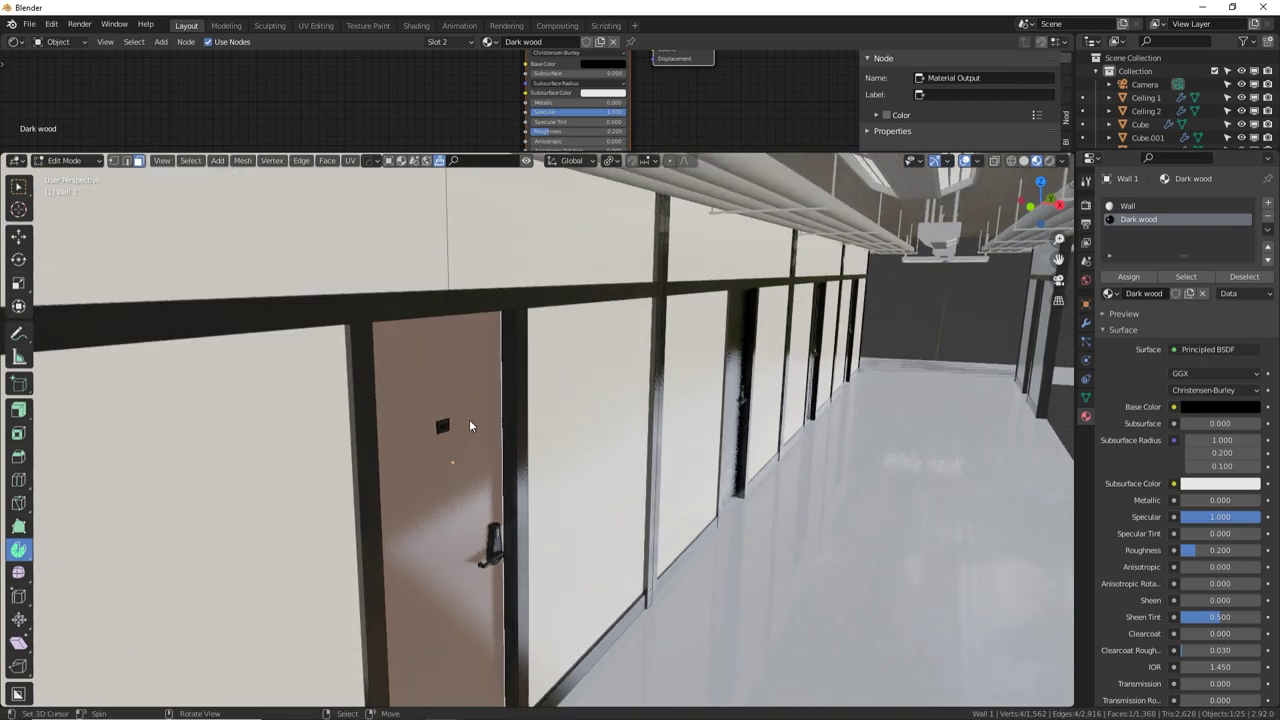
{"action": "key", "text": "c"}
{"action": "left_click_drag", "start_coordinate": [444, 427], "coordinate": [440, 437]}
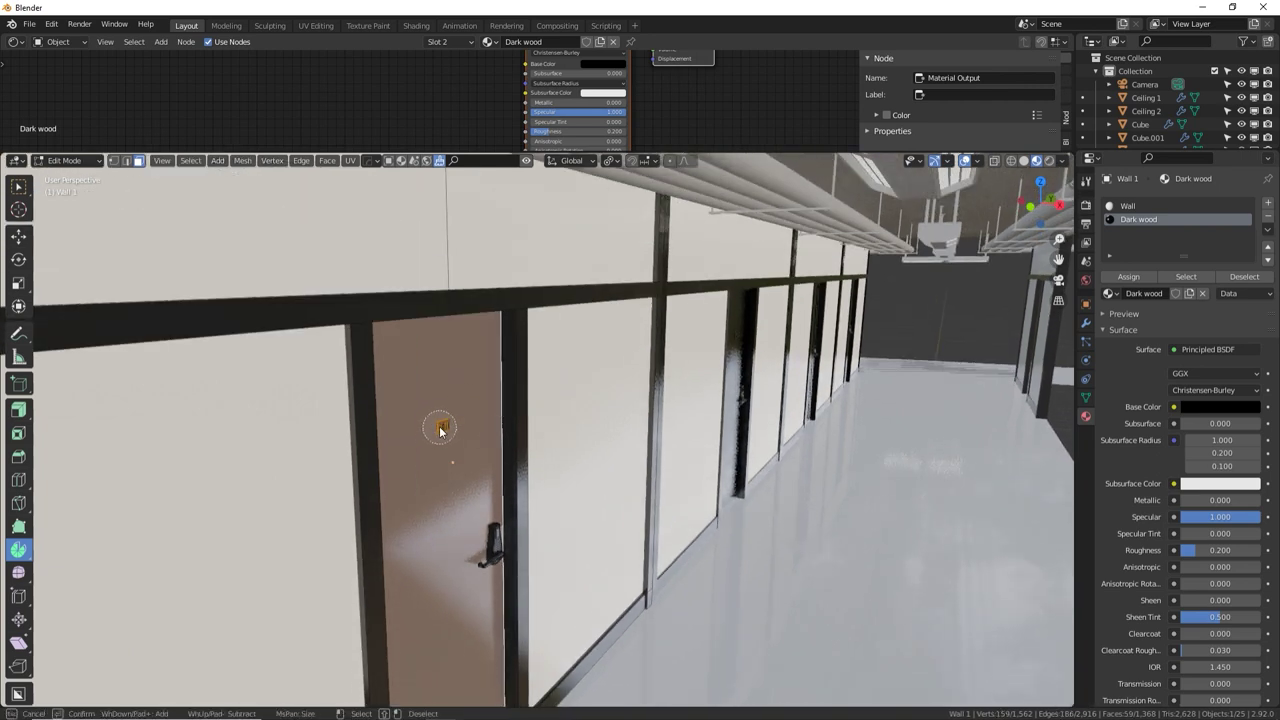
{"action": "left_click_drag", "start_coordinate": [475, 528], "coordinate": [486, 565]}
{"action": "right_click", "coordinate": [486, 565]}
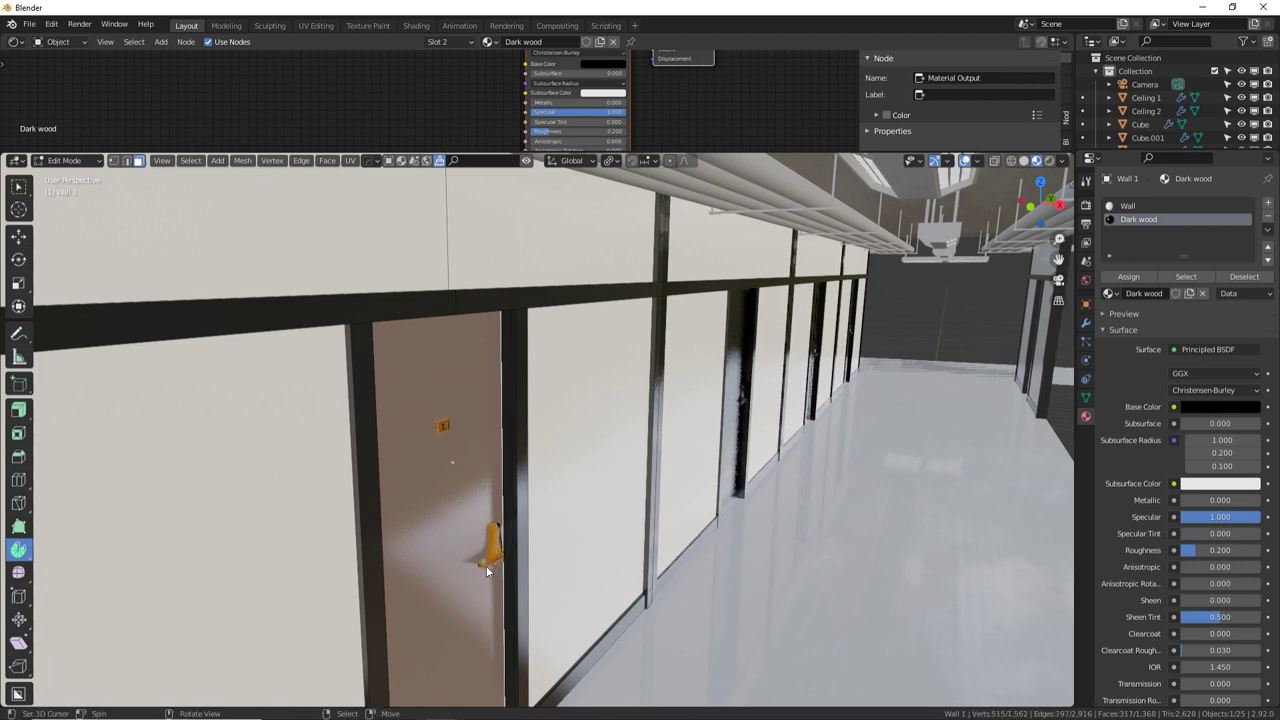
{"action": "key", "text": "ctrl+l"}
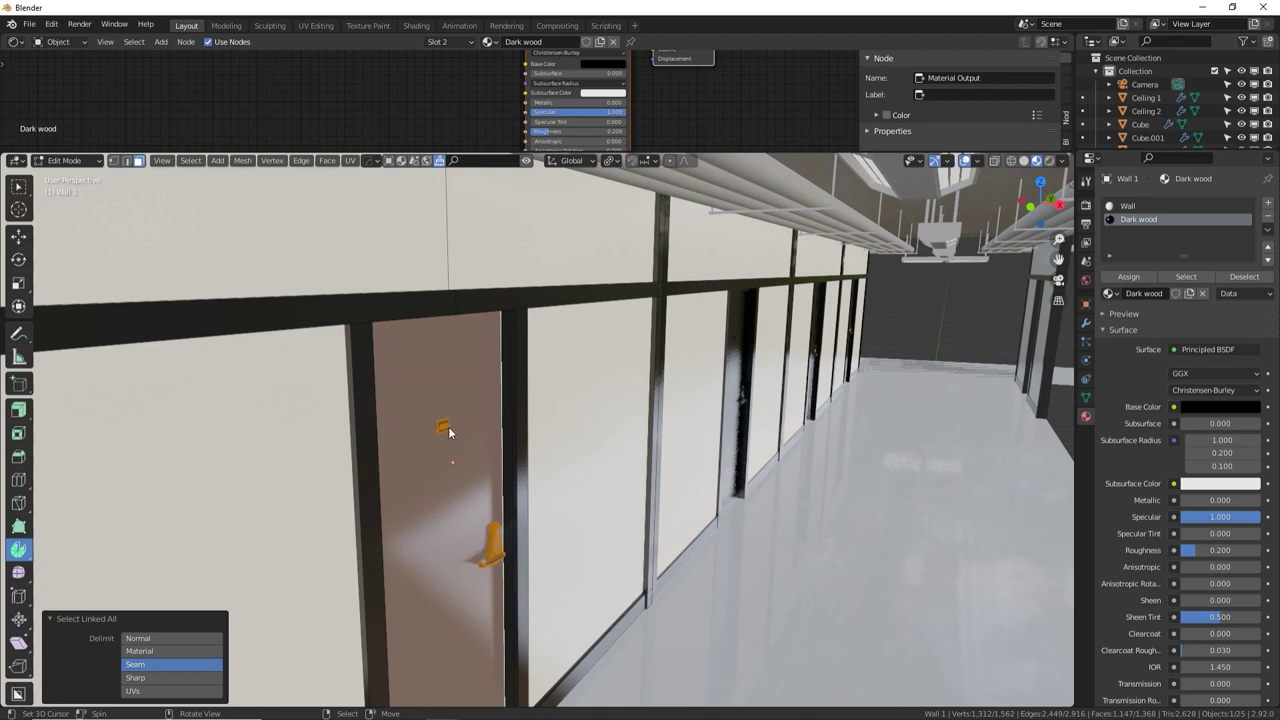
{"action": "middle_click_drag", "start_coordinate": [480, 472], "coordinate": [489, 402], "text": "shift"}
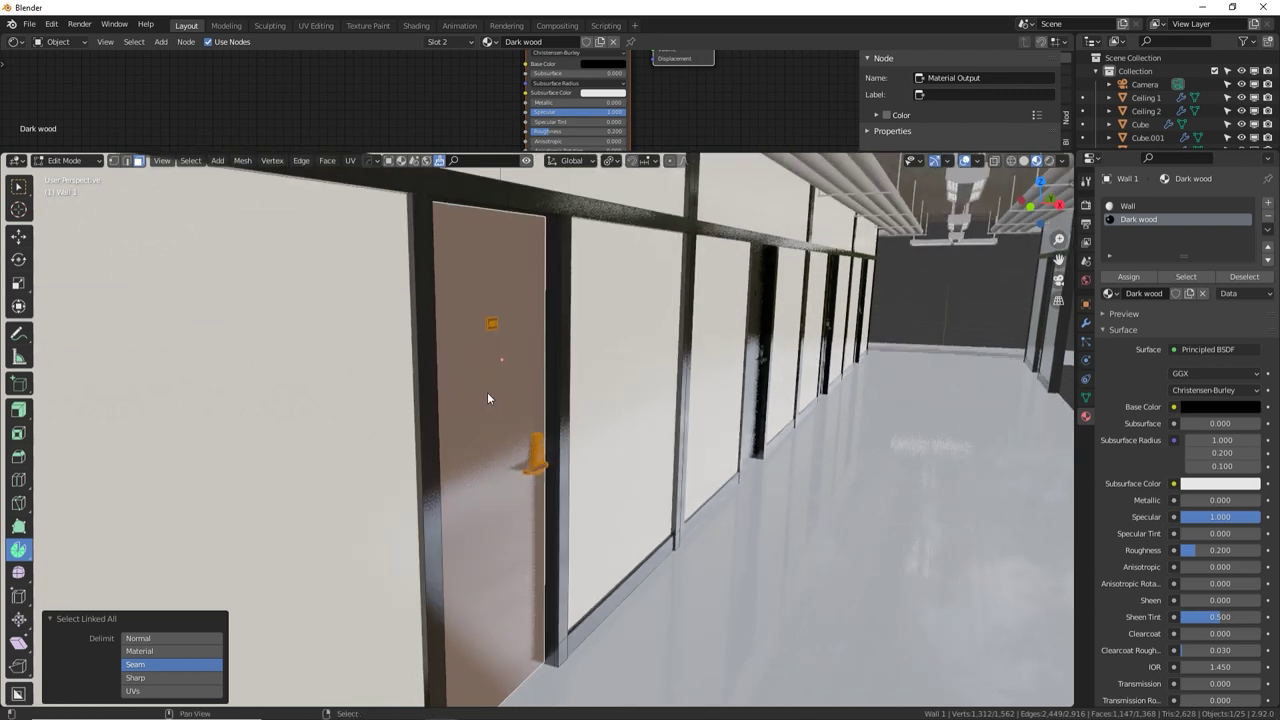
{"action": "left_click", "coordinate": [486, 394], "text": "shift"}
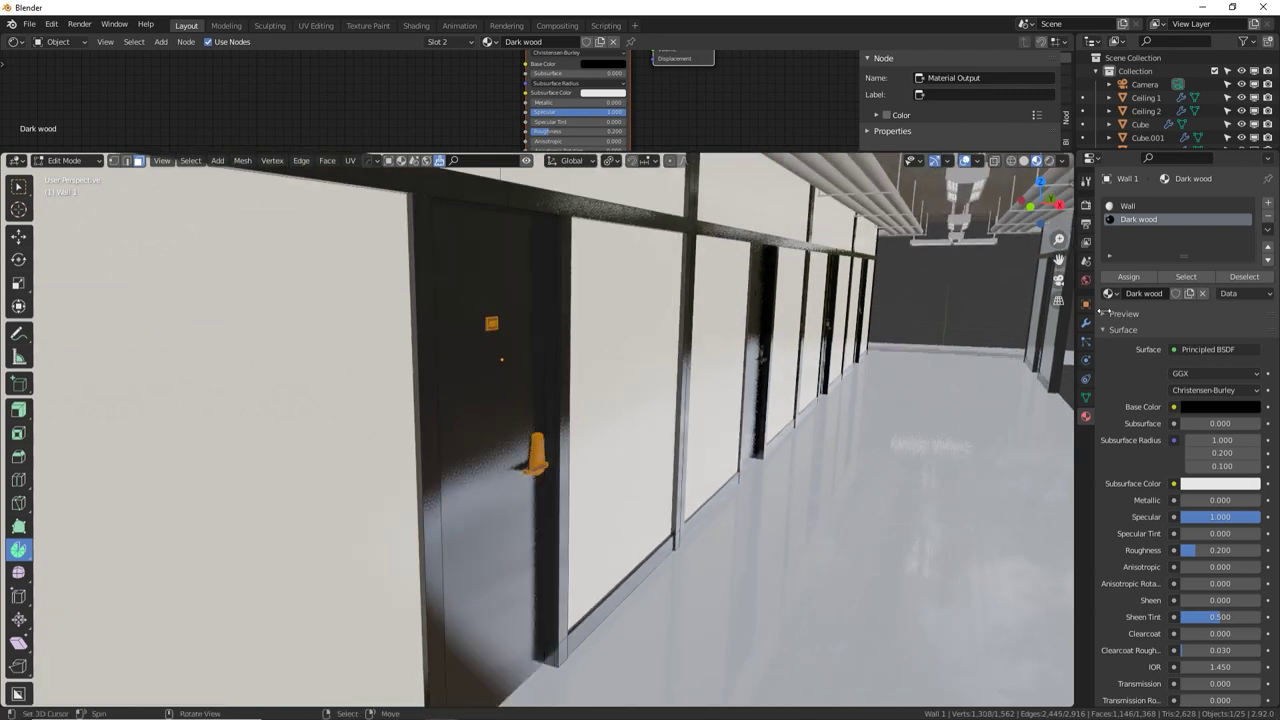
Add a third material slot to Wall 1 with a new material named Aluminum
{"action": "left_click", "coordinate": [1268, 203]}
{"action": "left_click", "coordinate": [1163, 293]}
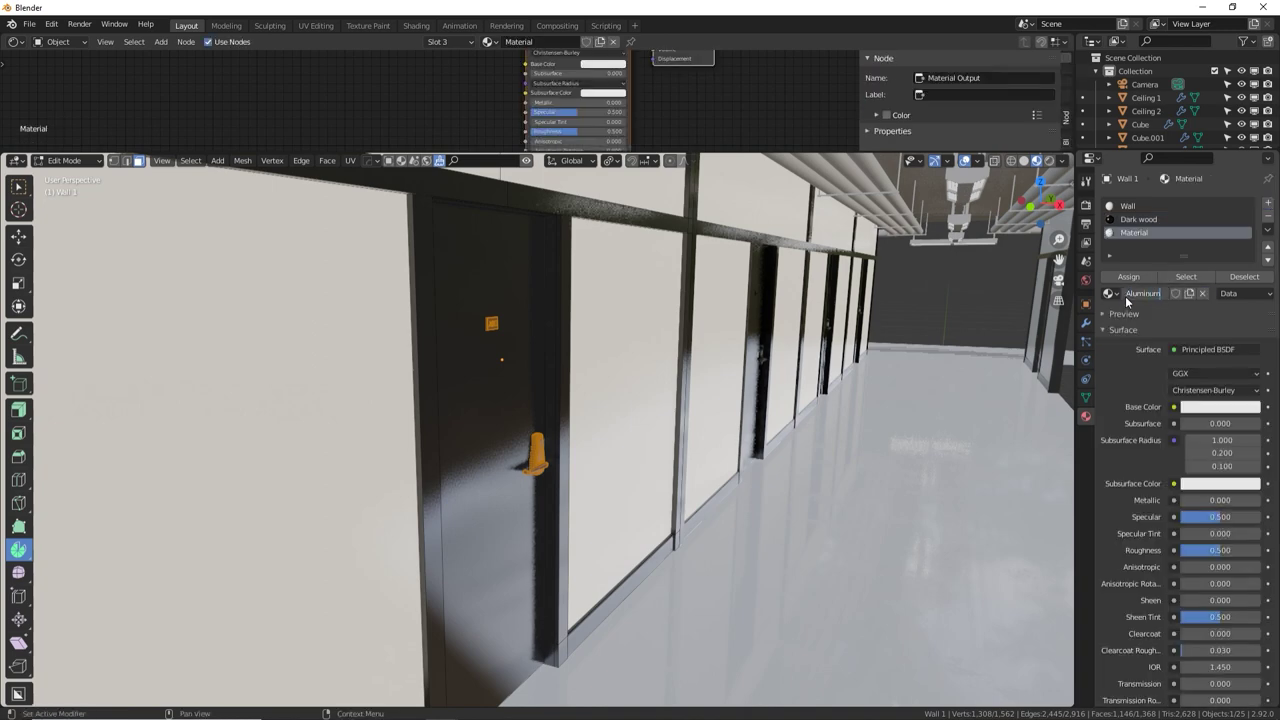
{"action": "key", "text": "Return"}
Set Aluminum's Metallic and Specular to 1.000 and Roughness to 0.15, and assign it to the selected number plate and door handle
{"action": "mouse_move", "coordinate": [1193, 500]}
{"action": "left_mouse_down"}
{"action": "mouse_move", "coordinate": [1260, 500]}
{"action": "mouse_move", "coordinate": [1240, 518]}
{"action": "mouse_move", "coordinate": [1260, 518]}
{"action": "left_mouse_up"}
{"action": "left_click", "coordinate": [1234, 549]}
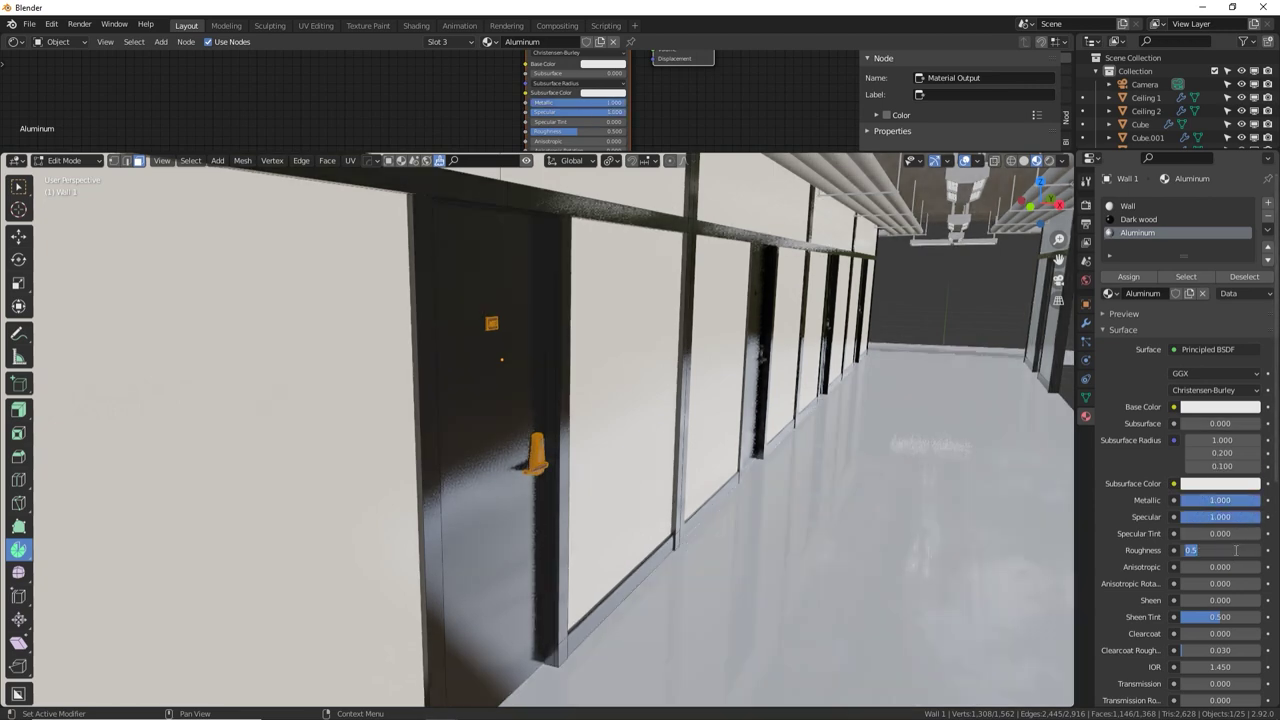
{"action": "type", "text": ".15"}
{"action": "key", "text": "Return"}
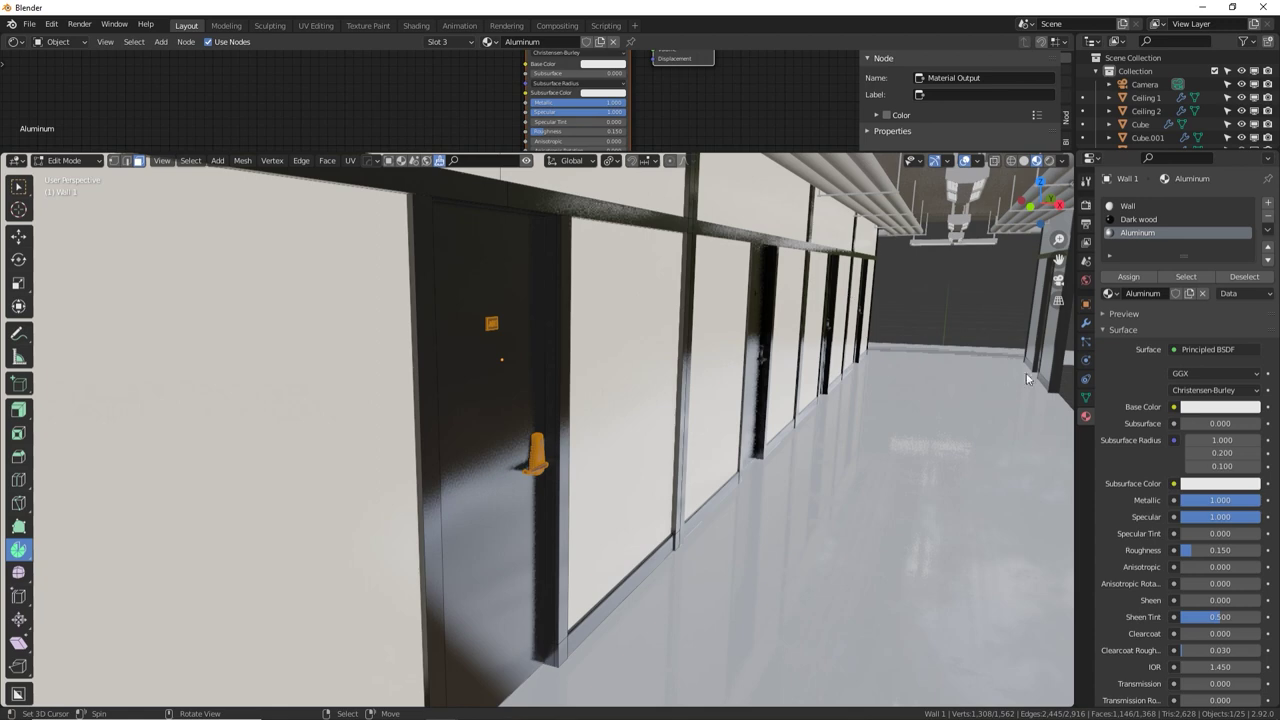
Select the linked faces of the raised A011 characters on the door's number plate and assign Dark wood to them
{"action": "scroll", "coordinate": [538, 378], "scroll_direction": "up", "scroll_amount": 3}
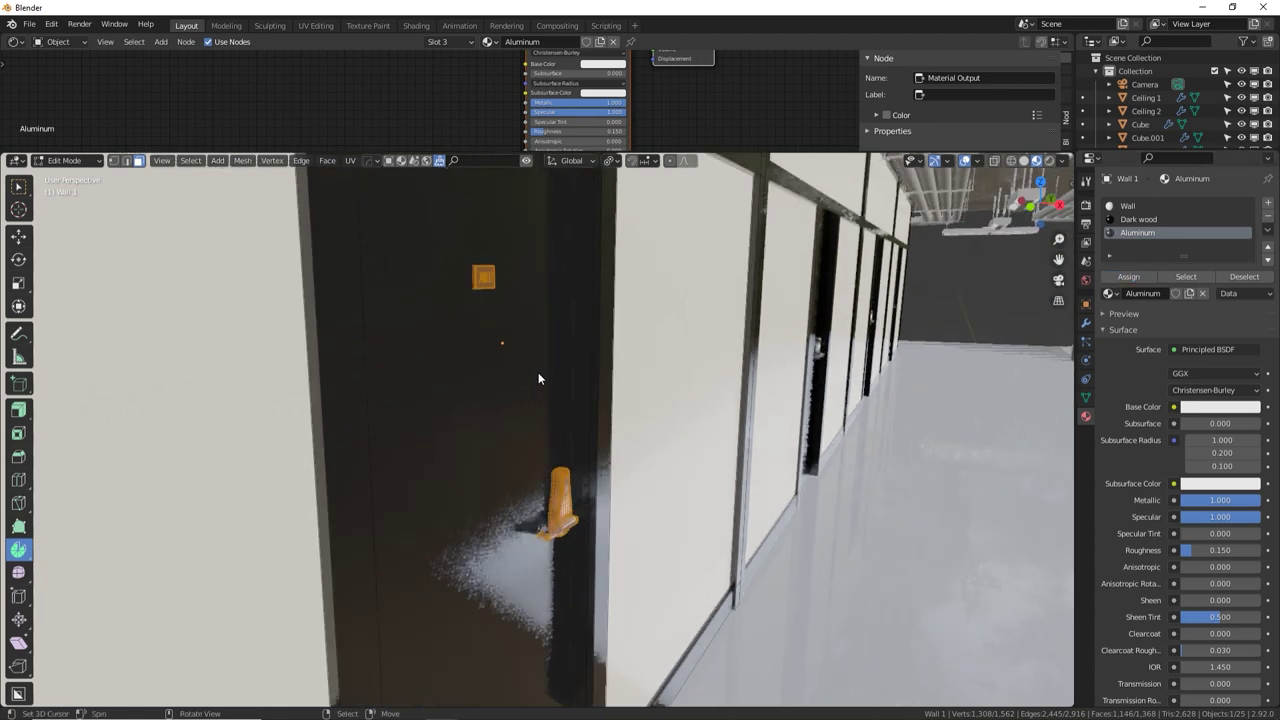
{"action": "scroll", "coordinate": [538, 378], "scroll_direction": "up", "scroll_amount": 4}
{"action": "key", "text": "Tab"}
{"action": "middle_click_drag", "start_coordinate": [456, 355], "coordinate": [470, 335]}
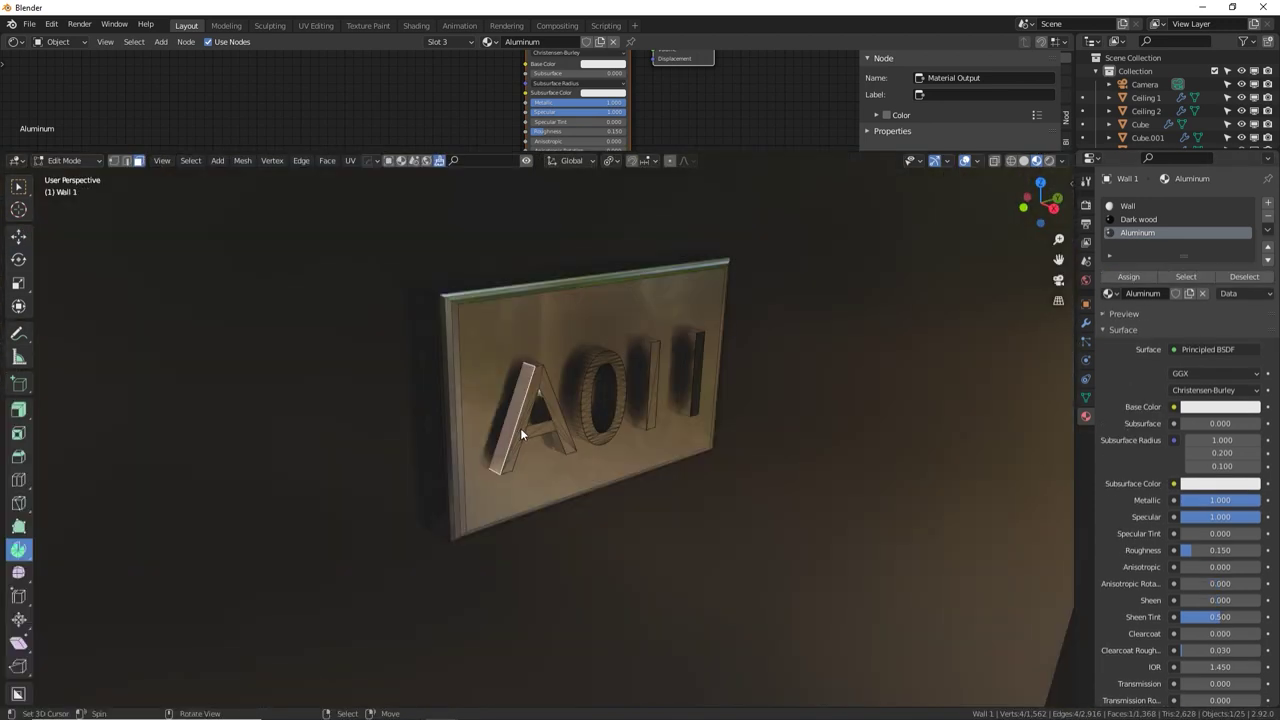
{"action": "right_click", "coordinate": [521, 429], "text": "shift"}
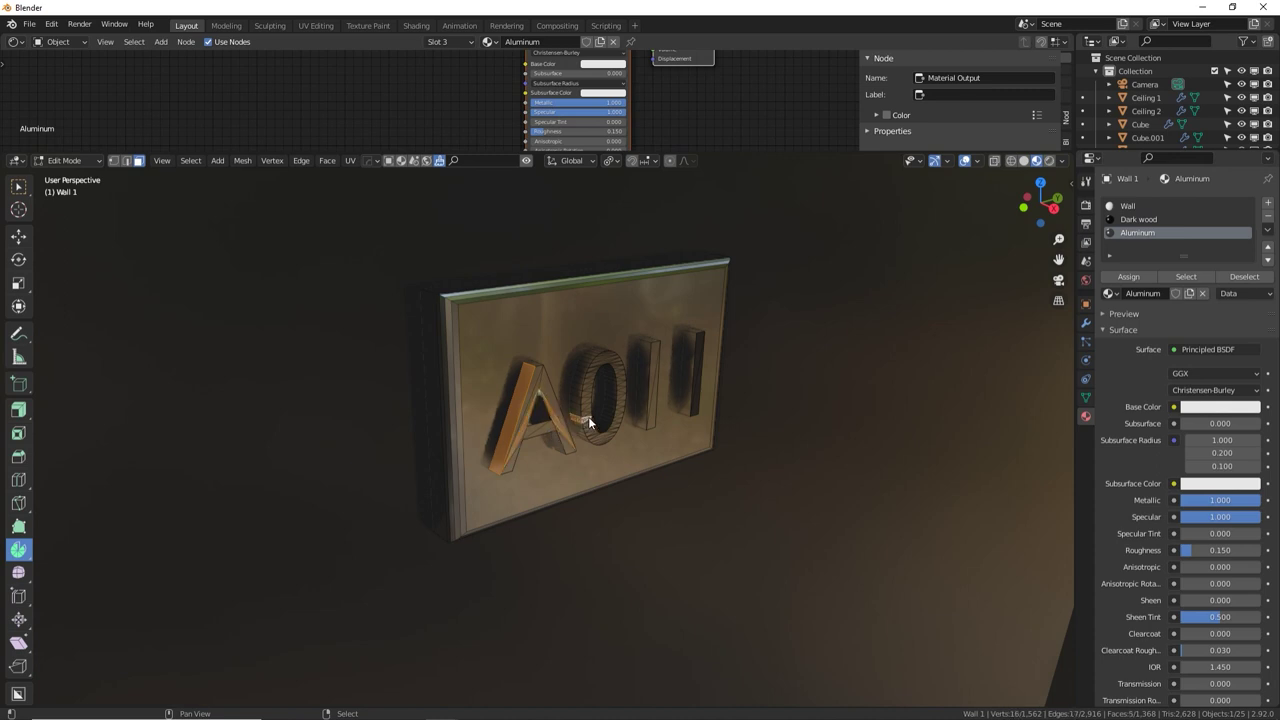
{"action": "key", "text": "l"}
{"action": "key", "text": "l"}
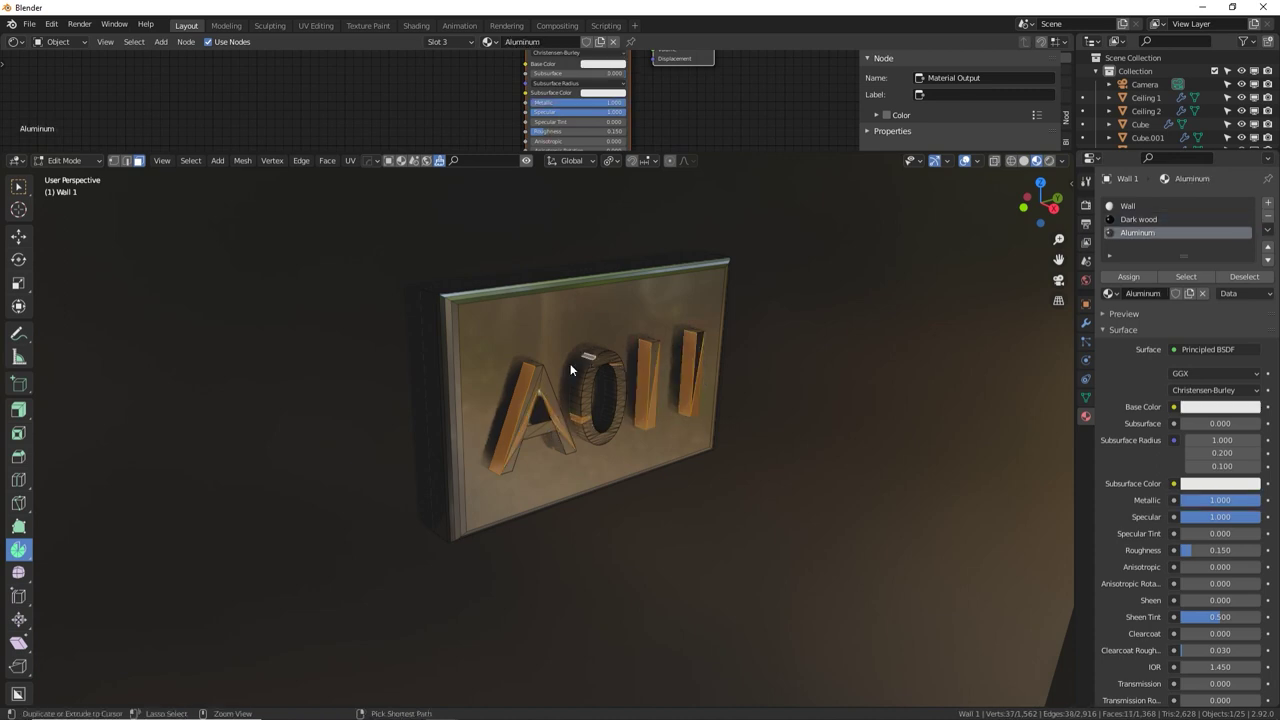
{"action": "key", "text": "ctrl+l"}
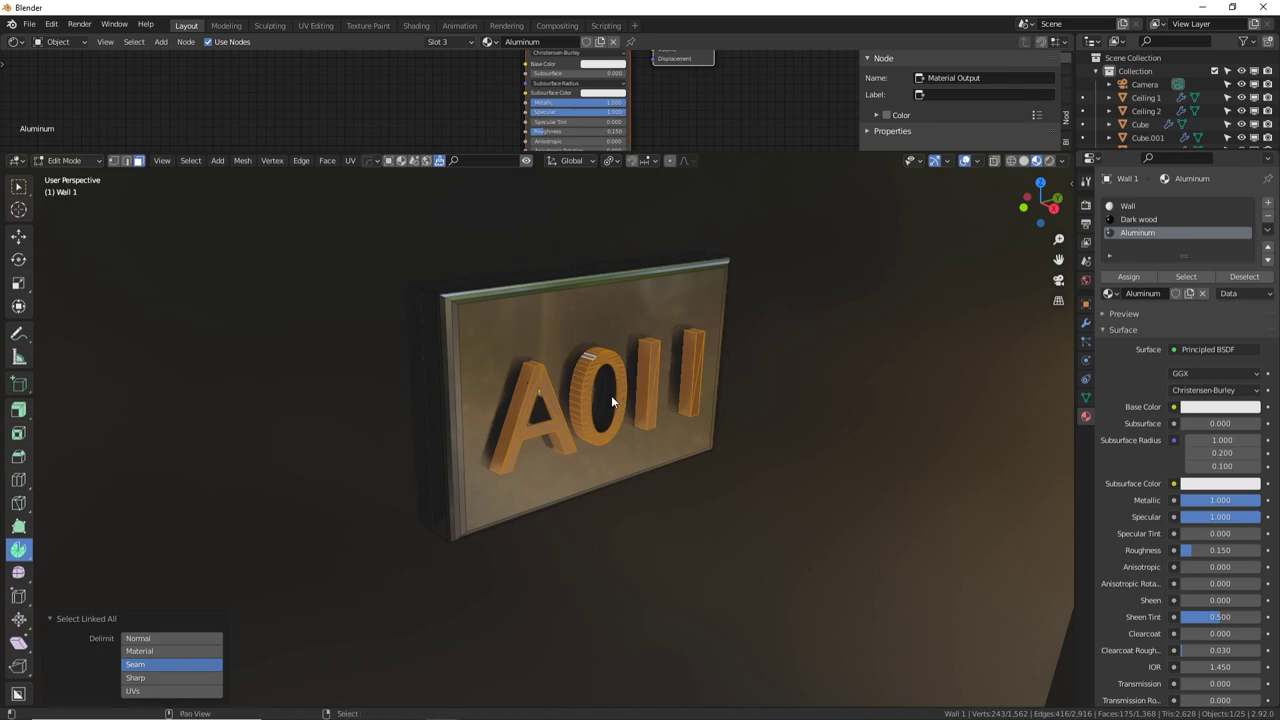
{"action": "middle_click_drag", "start_coordinate": [612, 397], "coordinate": [488, 378]}
{"action": "right_click", "coordinate": [606, 437], "text": "alt+shift"}
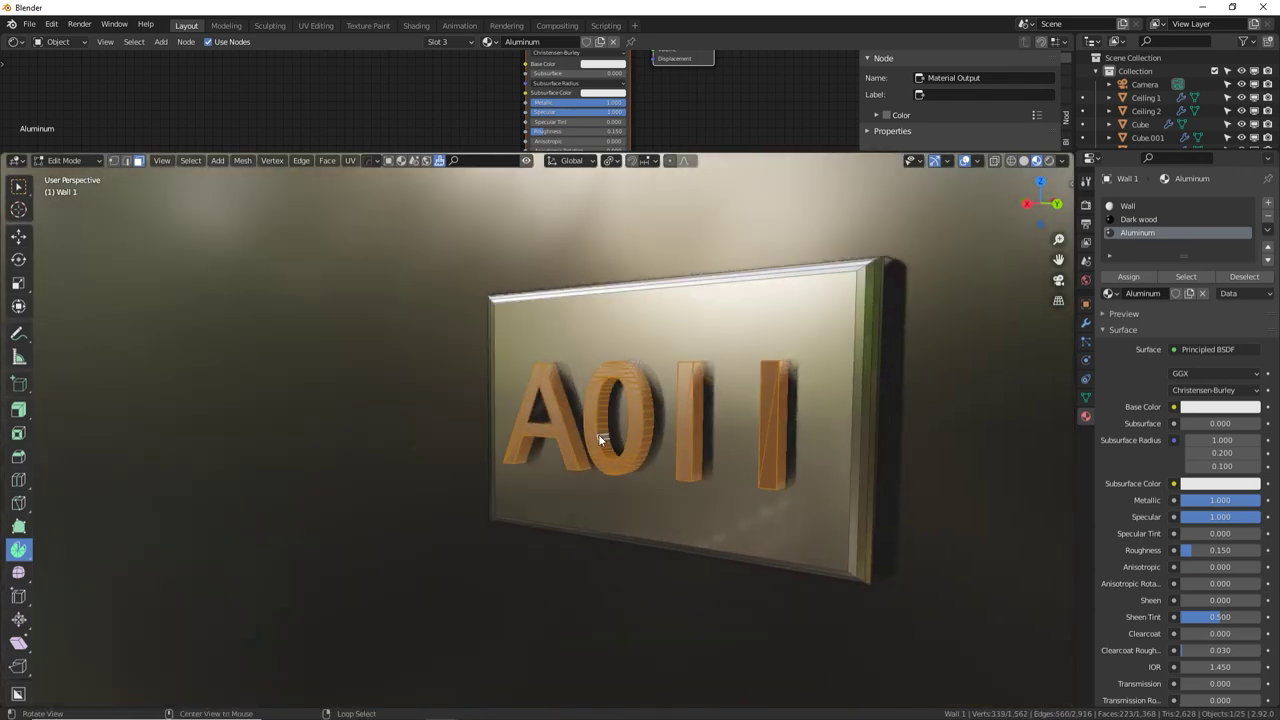
{"action": "mouse_move", "coordinate": [598, 434]}
{"action": "middle_mouse_down"}
{"action": "mouse_move", "coordinate": [466, 380]}
{"action": "mouse_move", "coordinate": [622, 427]}
{"action": "middle_mouse_up"}
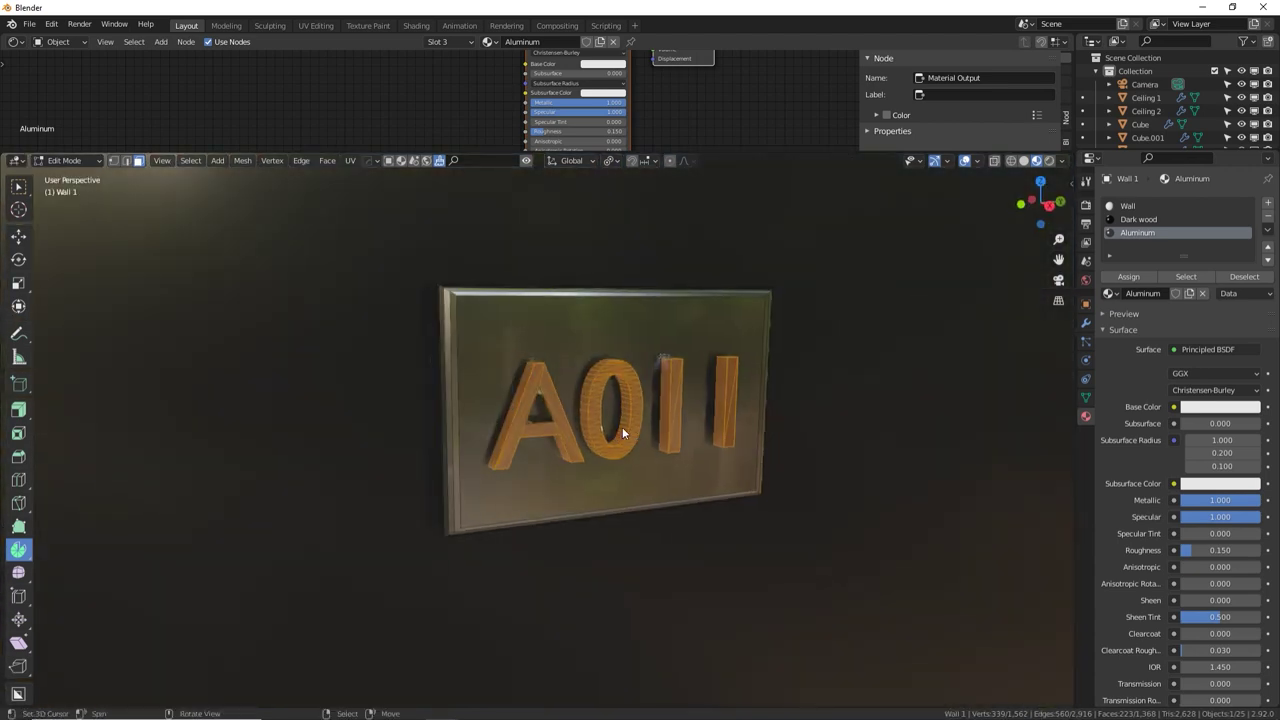
{"action": "key", "text": "ctrl+l"}
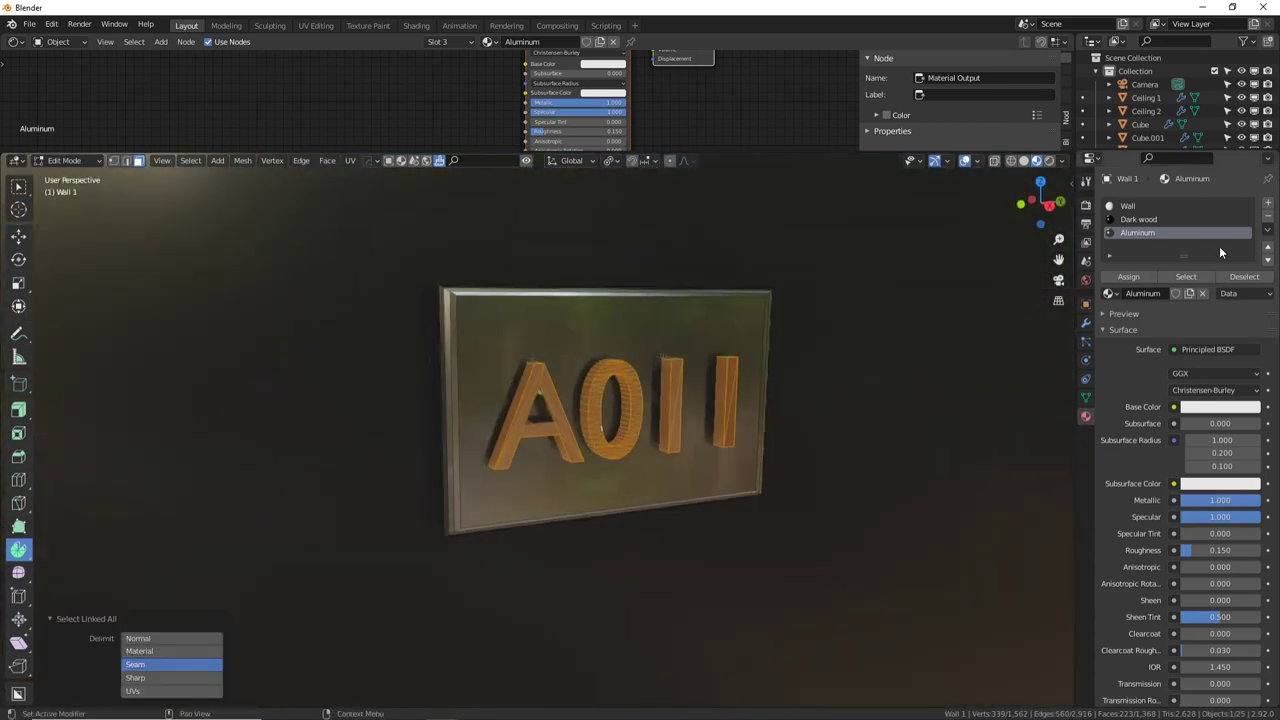
{"action": "left_click", "coordinate": [1117, 222]}
{"action": "left_click", "coordinate": [1126, 275]}
{"action": "key", "text": "Tab"}
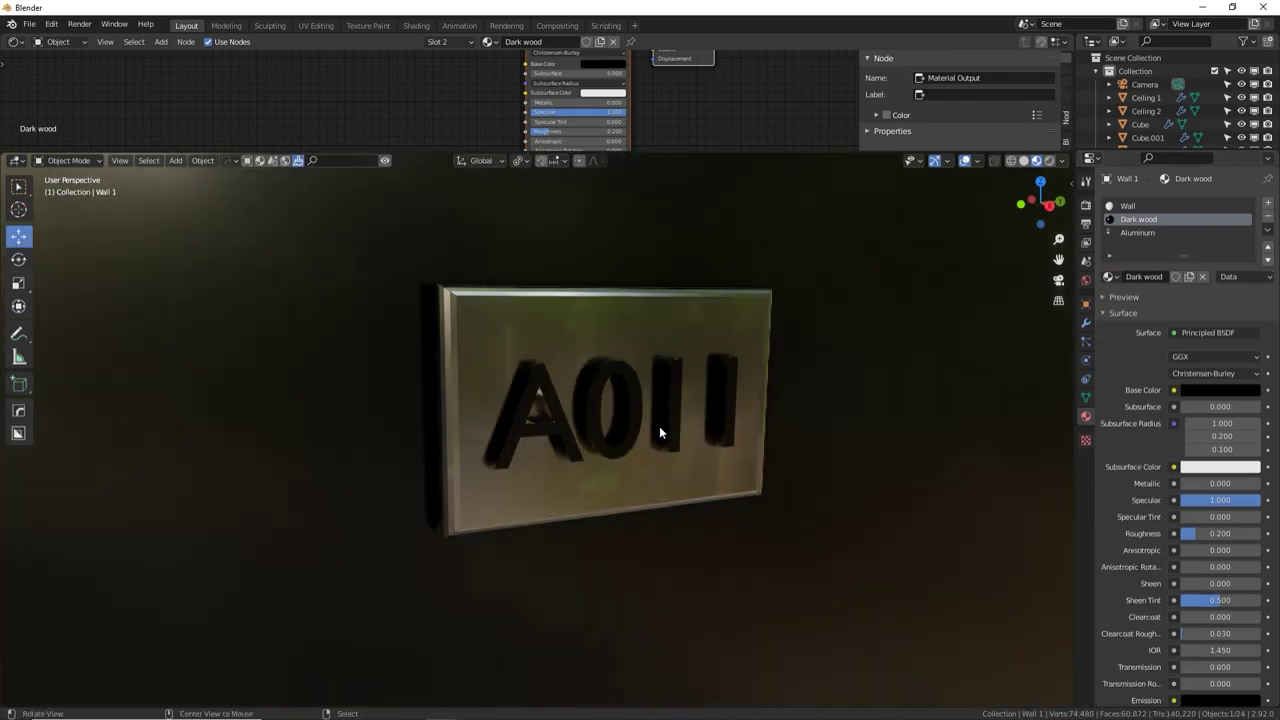
Assign Dark wood to the small rectangular panel on the door handle's backplate
{"action": "middle_click_drag", "start_coordinate": [659, 426], "coordinate": [668, 472]}
{"action": "scroll", "coordinate": [666, 466], "scroll_direction": "down", "scroll_amount": 6}
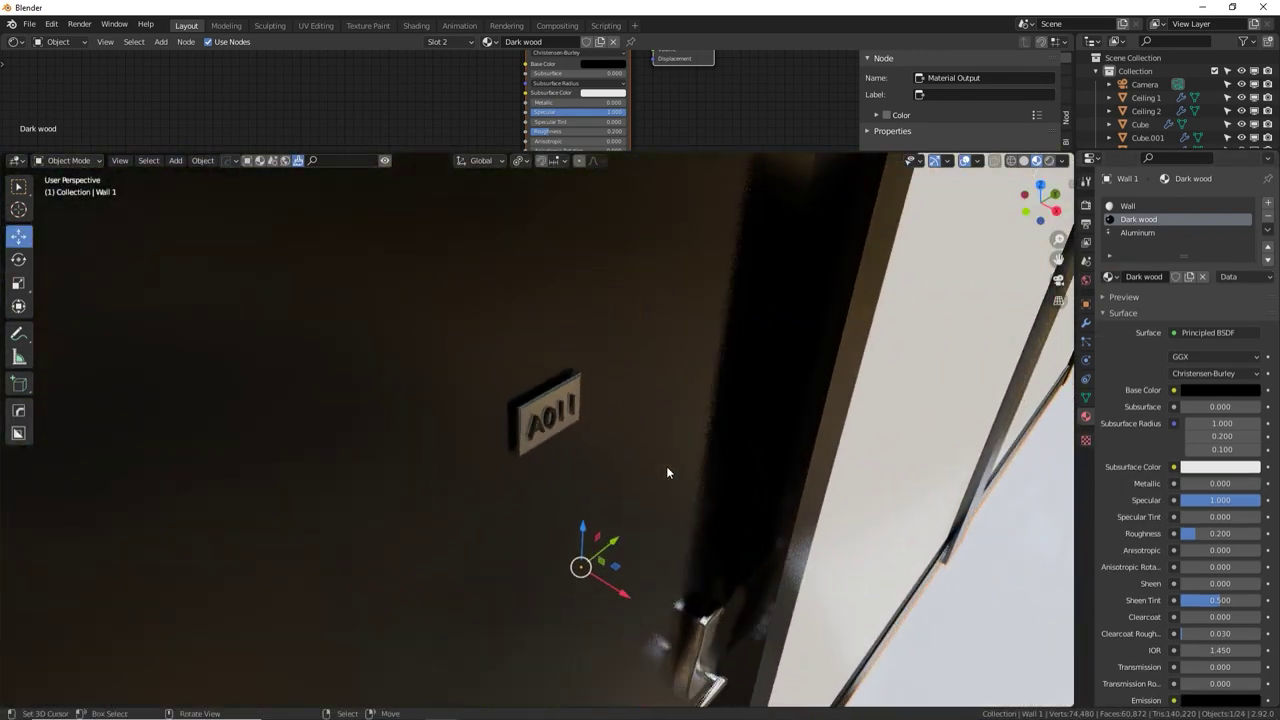
{"action": "middle_click_drag", "start_coordinate": [543, 478], "coordinate": [572, 482]}
{"action": "key", "text": "Tab"}
{"action": "key", "text": "ctrl+KP_Add"}
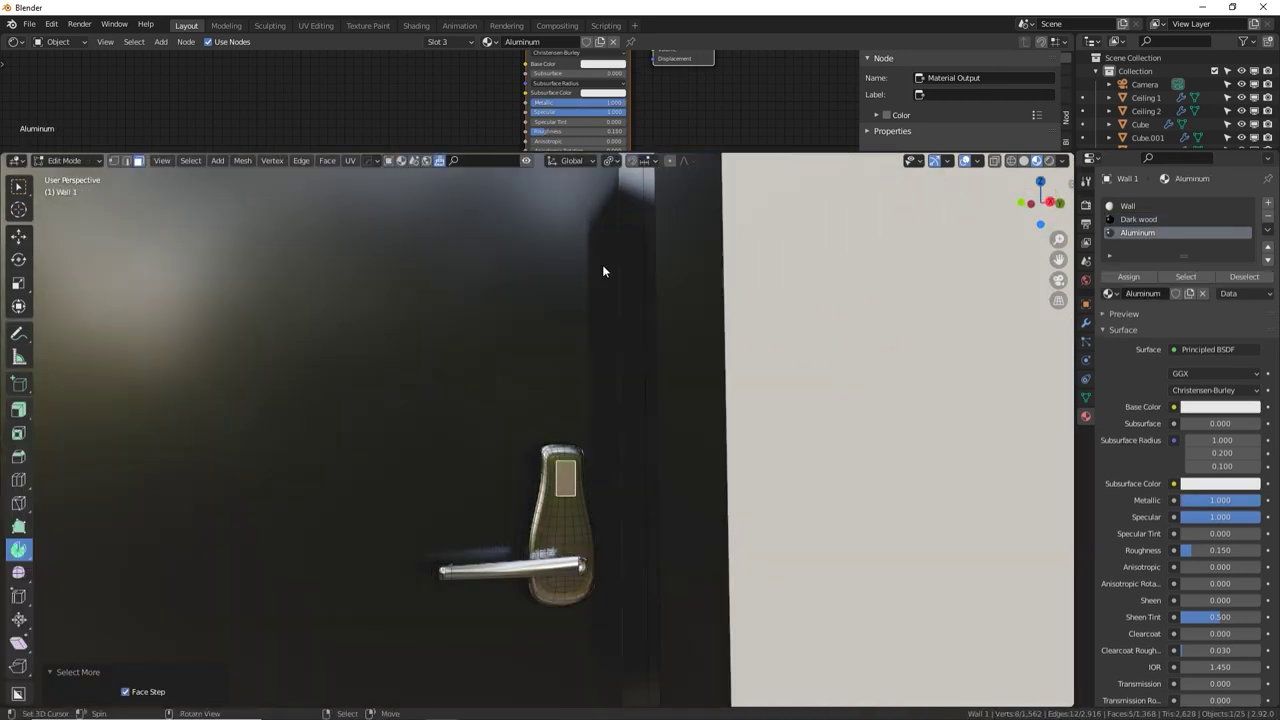
{"action": "key", "text": "Tab"}
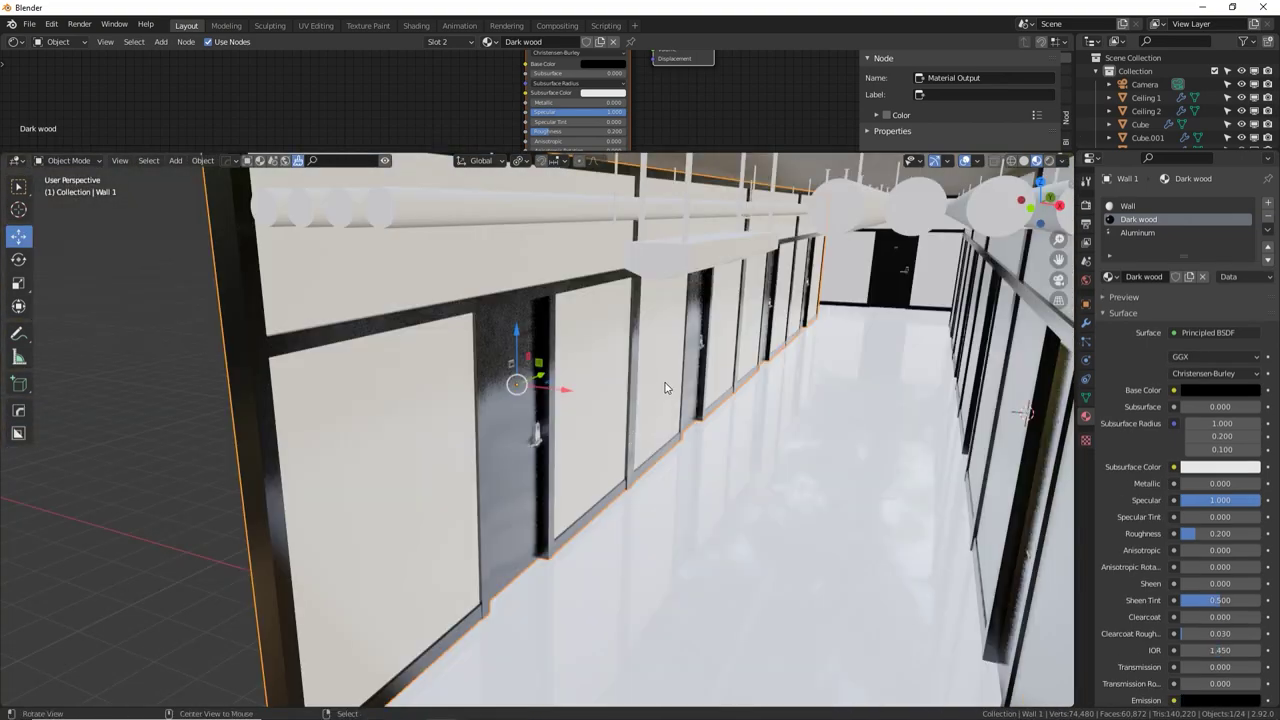
Give the outermost ceiling pipe beside Wall 1 a new material named Pipe
{"action": "middle_click_drag", "start_coordinate": [665, 388], "coordinate": [562, 433]}
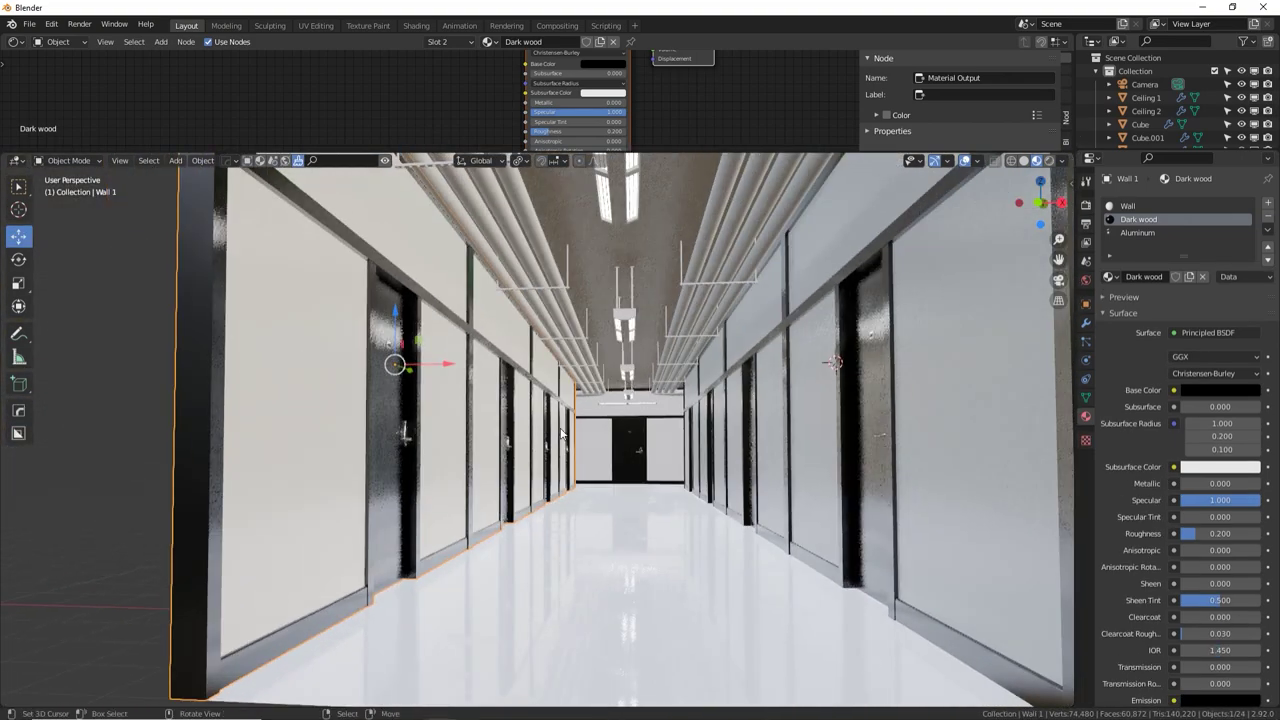
{"action": "left_click_drag", "start_coordinate": [592, 401], "coordinate": [576, 439], "text": "alt+shift"}
{"action": "left_click_drag", "start_coordinate": [510, 393], "coordinate": [549, 443], "text": "alt"}
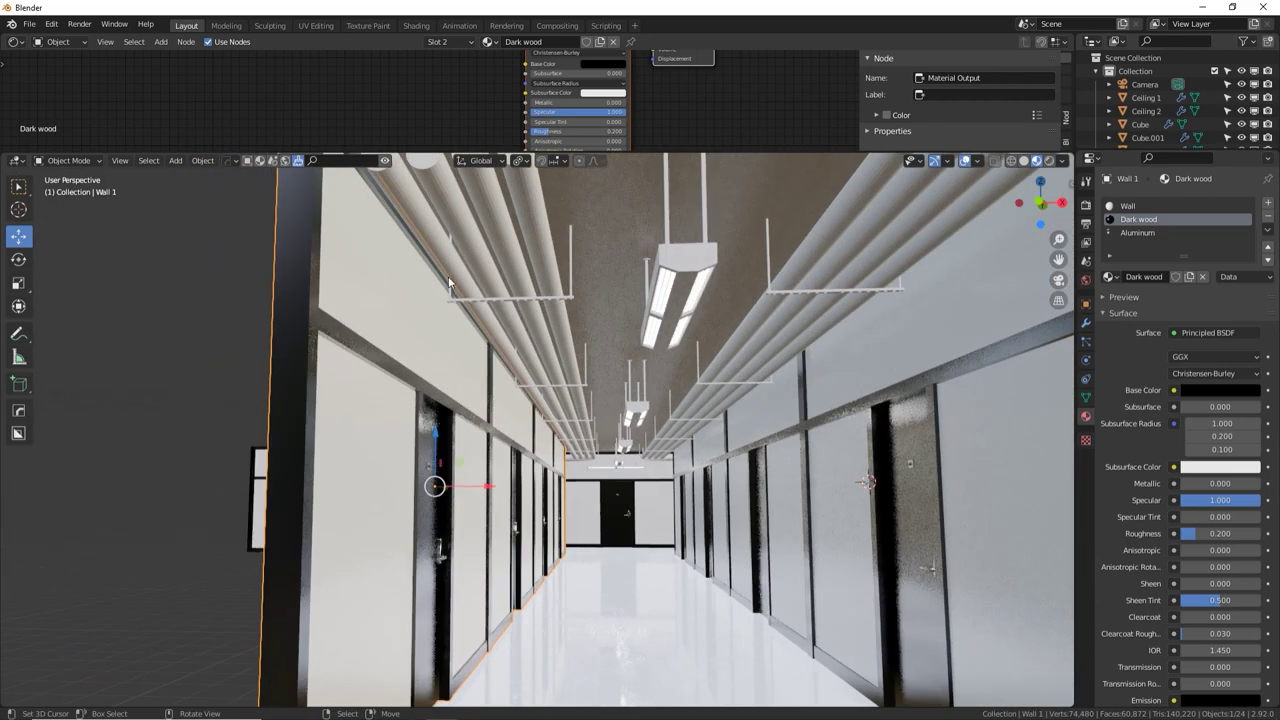
{"action": "right_click", "coordinate": [450, 275]}
{"action": "left_click", "coordinate": [1150, 245]}
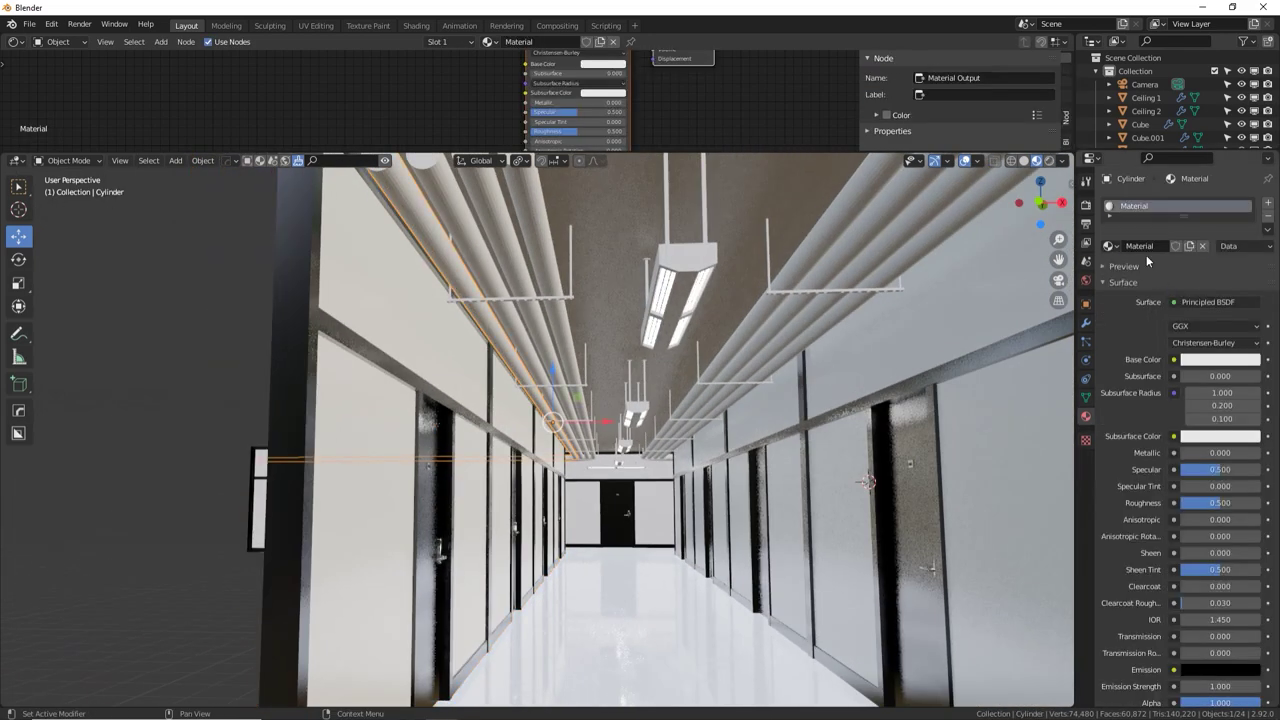
{"action": "type", "text": "Pipe"}
{"action": "key", "text": "Return"}
Set the Pipe material's Metallic to 0.286, Specular to 1.000 and Roughness to 0.25
{"action": "left_click_drag", "start_coordinate": [557, 105], "coordinate": [598, 106]}
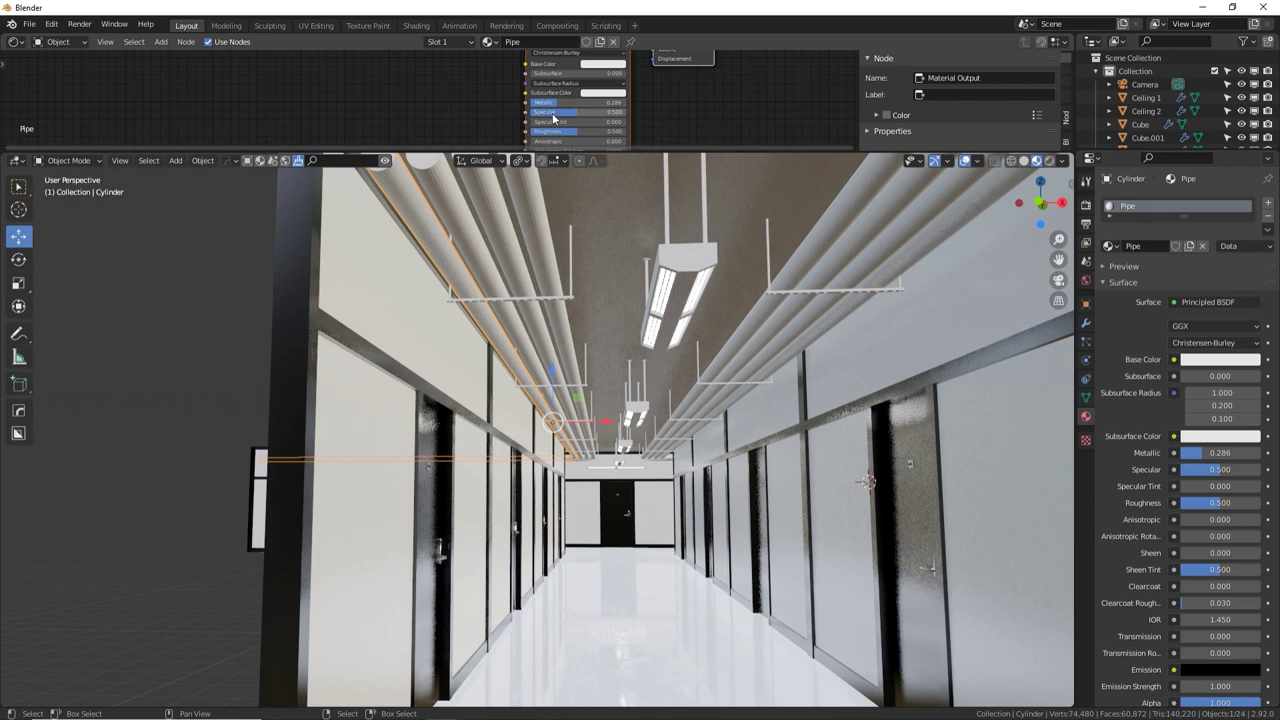
{"action": "left_click_drag", "start_coordinate": [545, 118], "coordinate": [660, 114]}
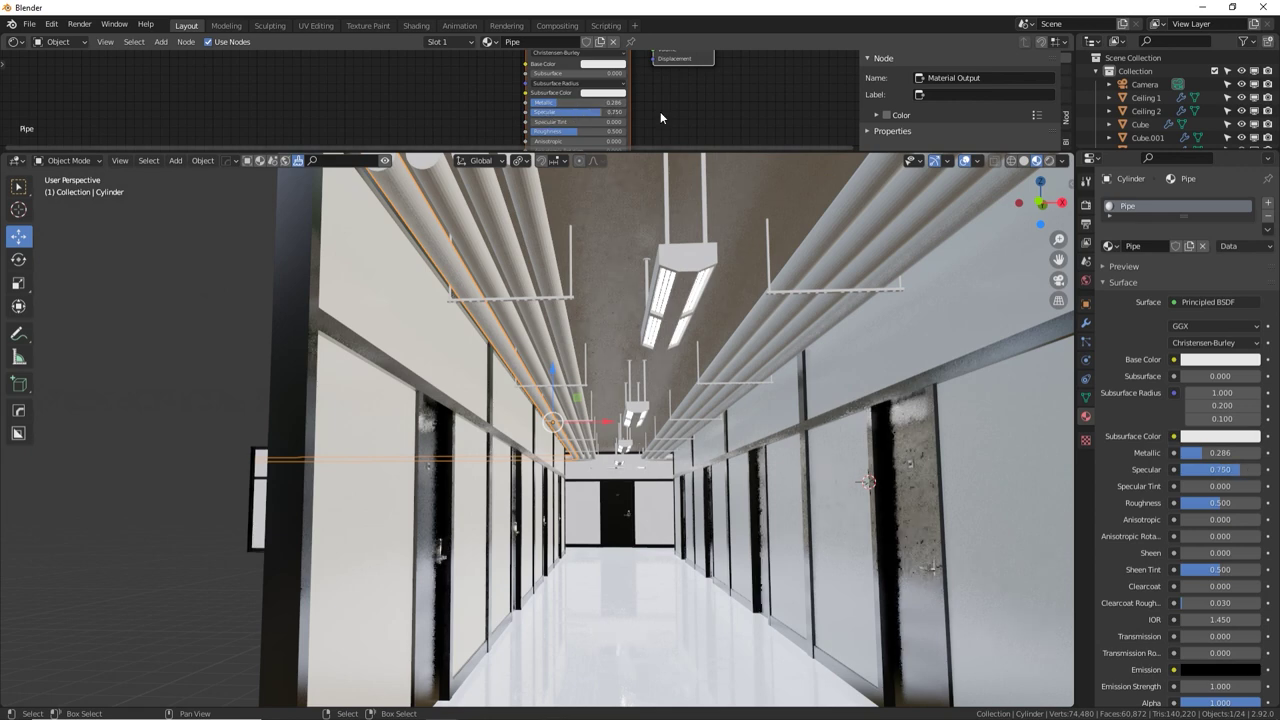
{"action": "left_click_drag", "start_coordinate": [590, 132], "coordinate": [567, 134]}
{"action": "left_click", "coordinate": [571, 133]}
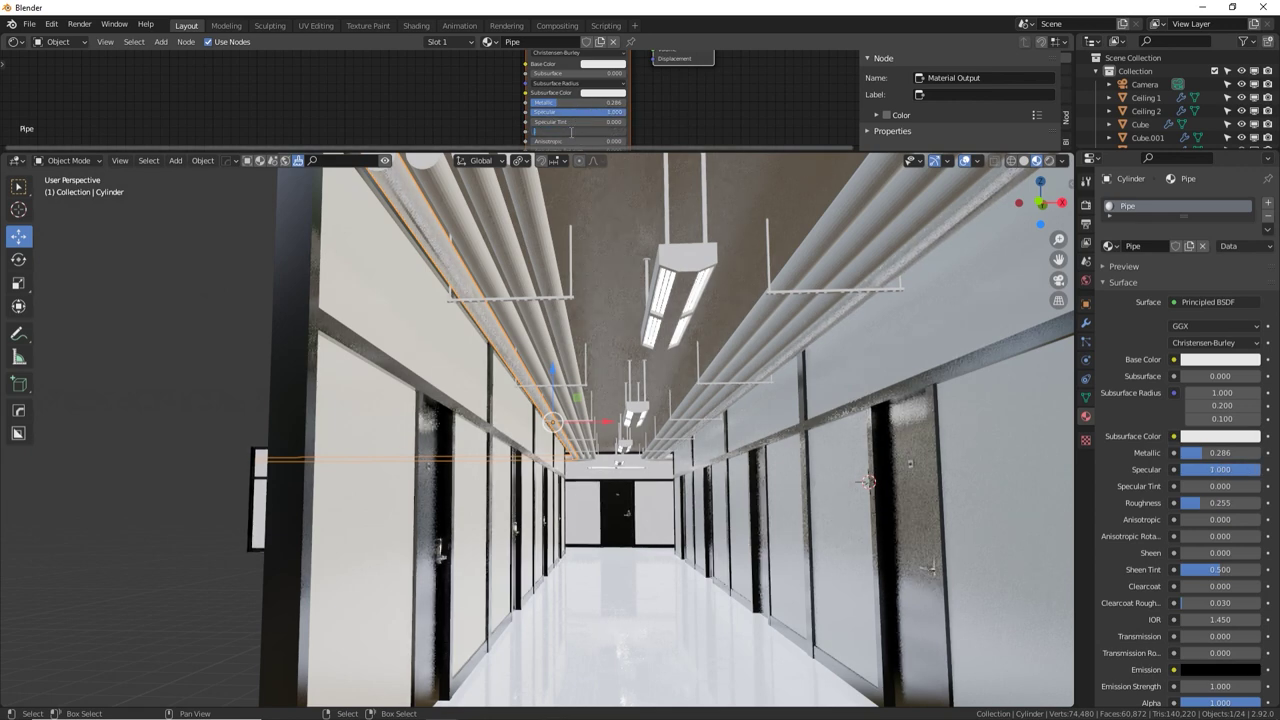
{"action": "type", "text": "0.15"}
{"action": "key", "text": "Return"}
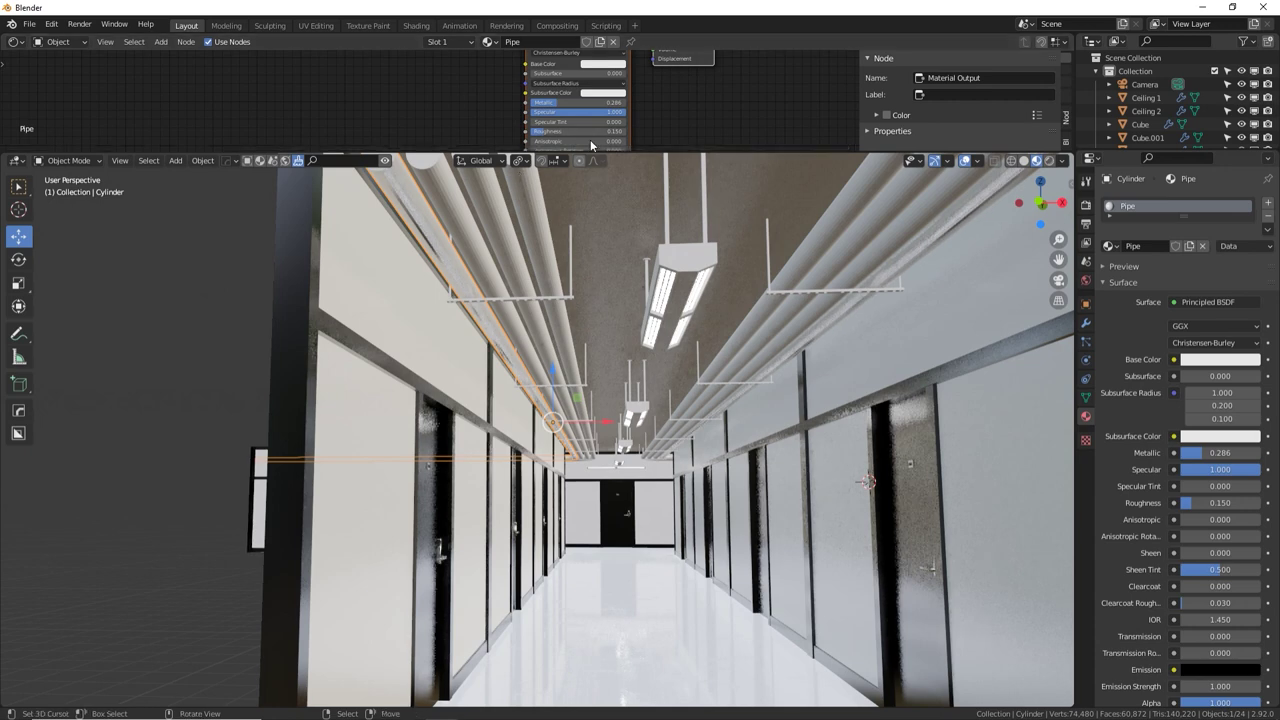
{"action": "left_click", "coordinate": [586, 132]}
{"action": "type", "text": ".25"}
{"action": "key", "text": "Return"}
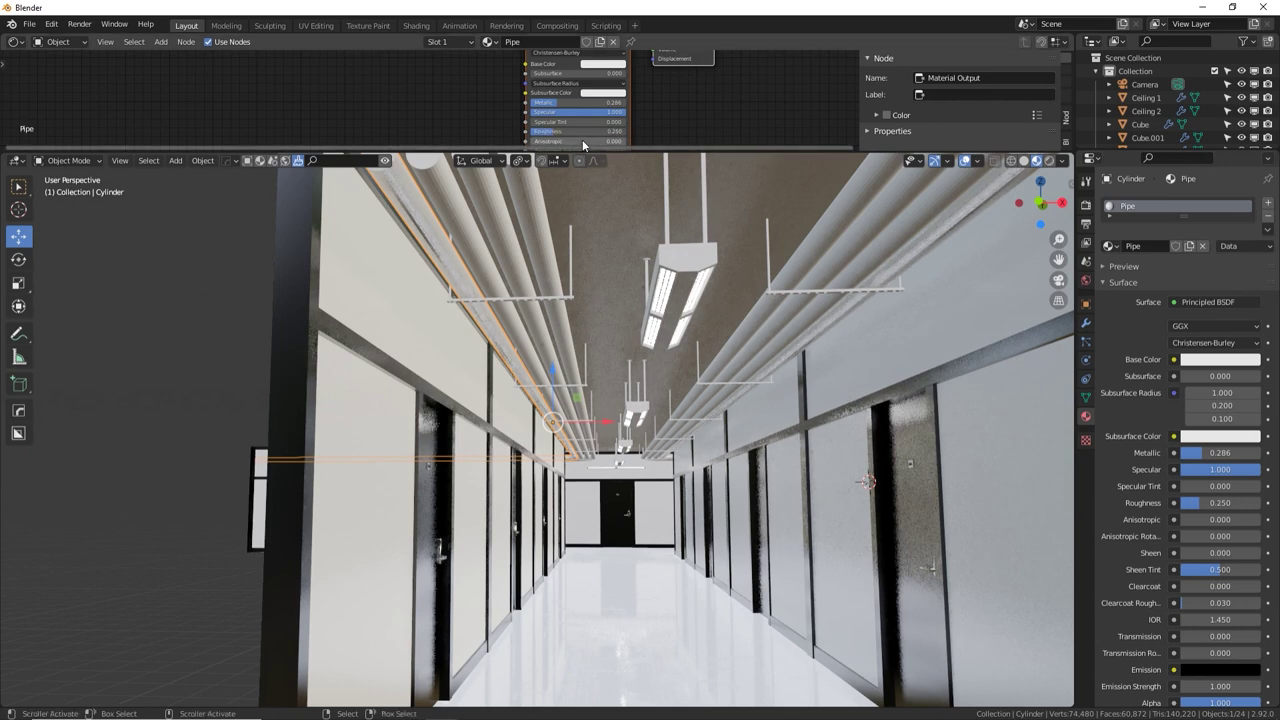
Link the Pipe material from the outermost pipe beside Wall 1 to the other ceiling pipes on both sides of the corridor
{"action": "middle_click_drag", "start_coordinate": [543, 269], "coordinate": [556, 314], "text": "shift"}
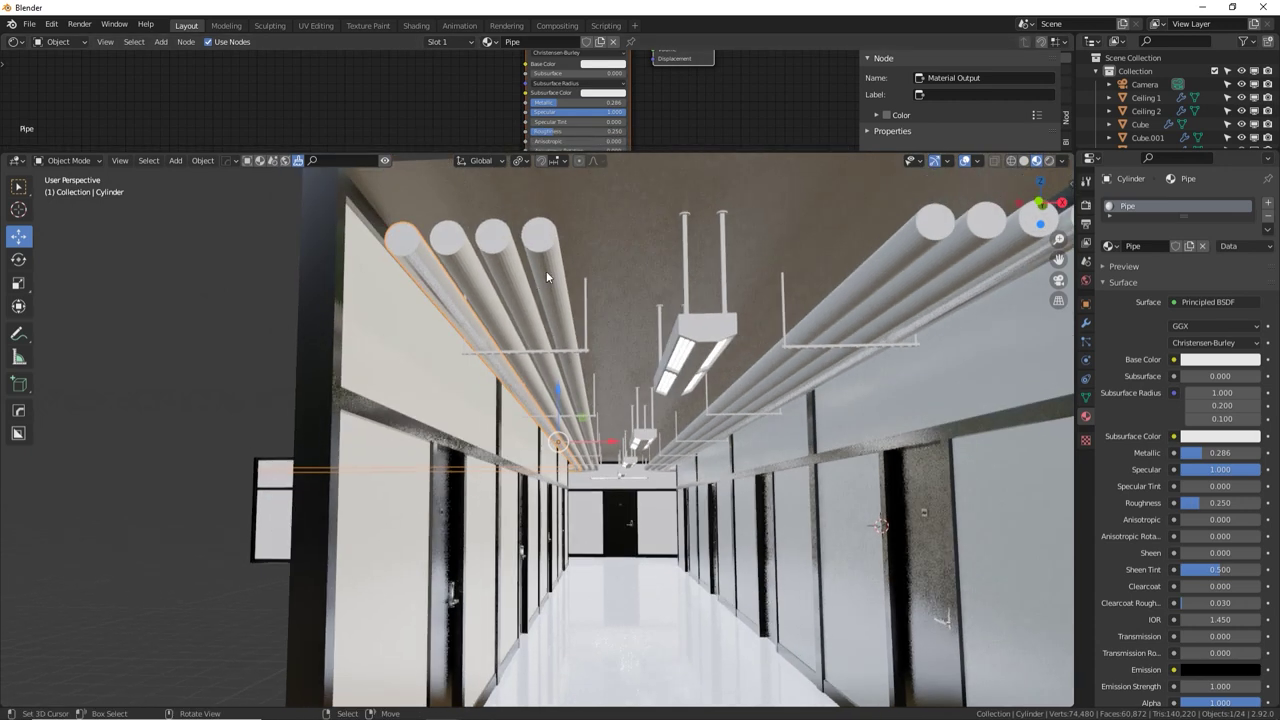
{"action": "left_click", "coordinate": [546, 271]}
{"action": "left_click", "coordinate": [503, 271], "text": "shift"}
{"action": "left_click", "coordinate": [475, 272], "text": "shift"}
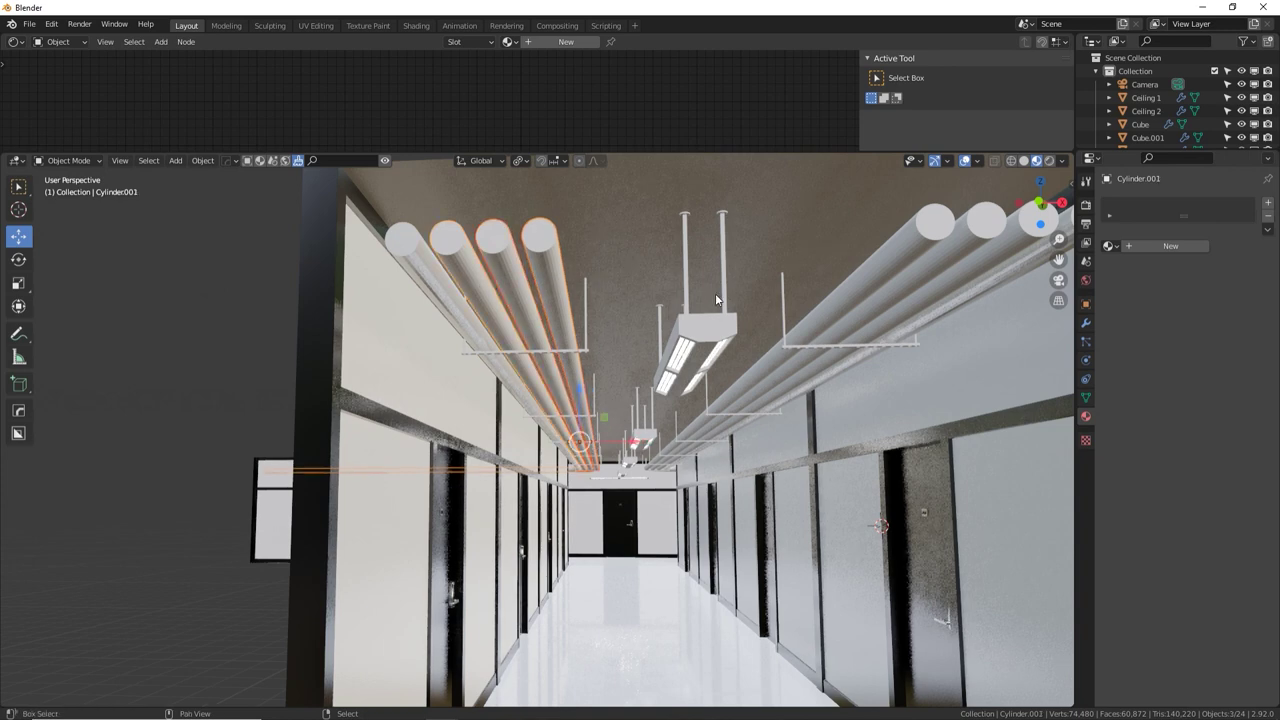
{"action": "left_click", "coordinate": [899, 259], "text": "shift"}
{"action": "left_click", "coordinate": [948, 252], "text": "shift"}
{"action": "left_click", "coordinate": [993, 247], "text": "shift"}
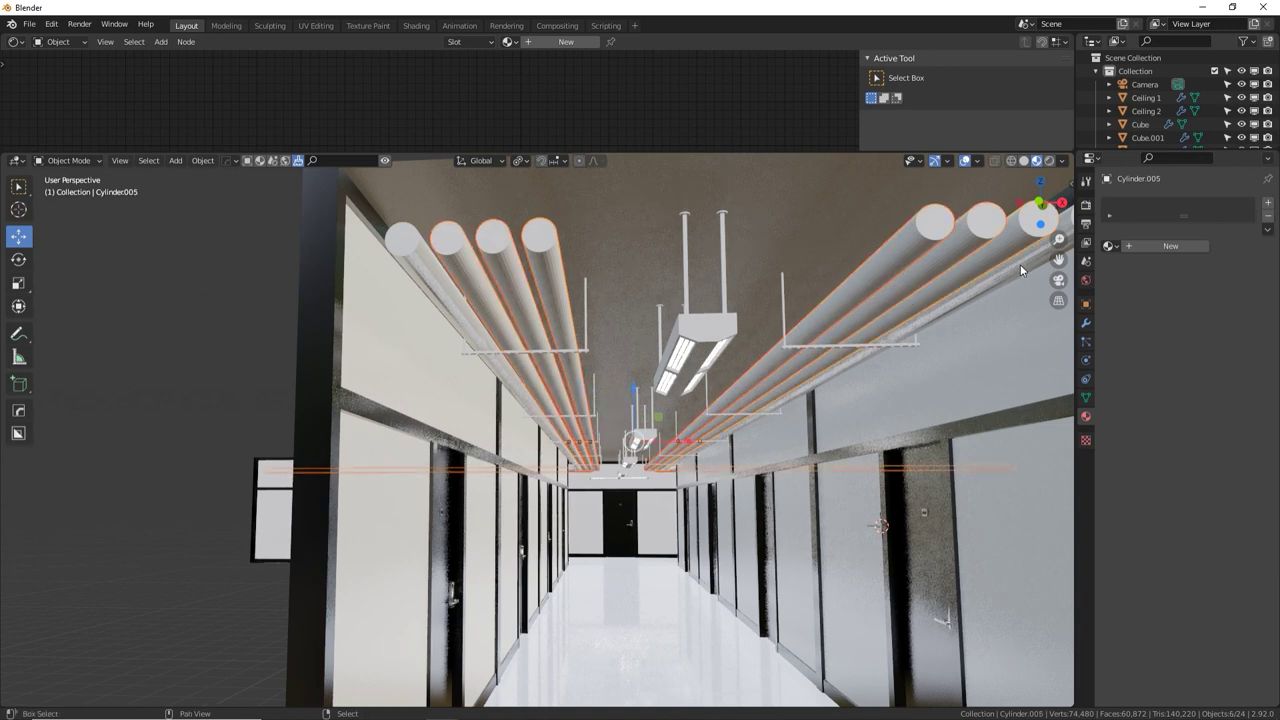
{"action": "left_click", "coordinate": [418, 270], "text": "shift"}
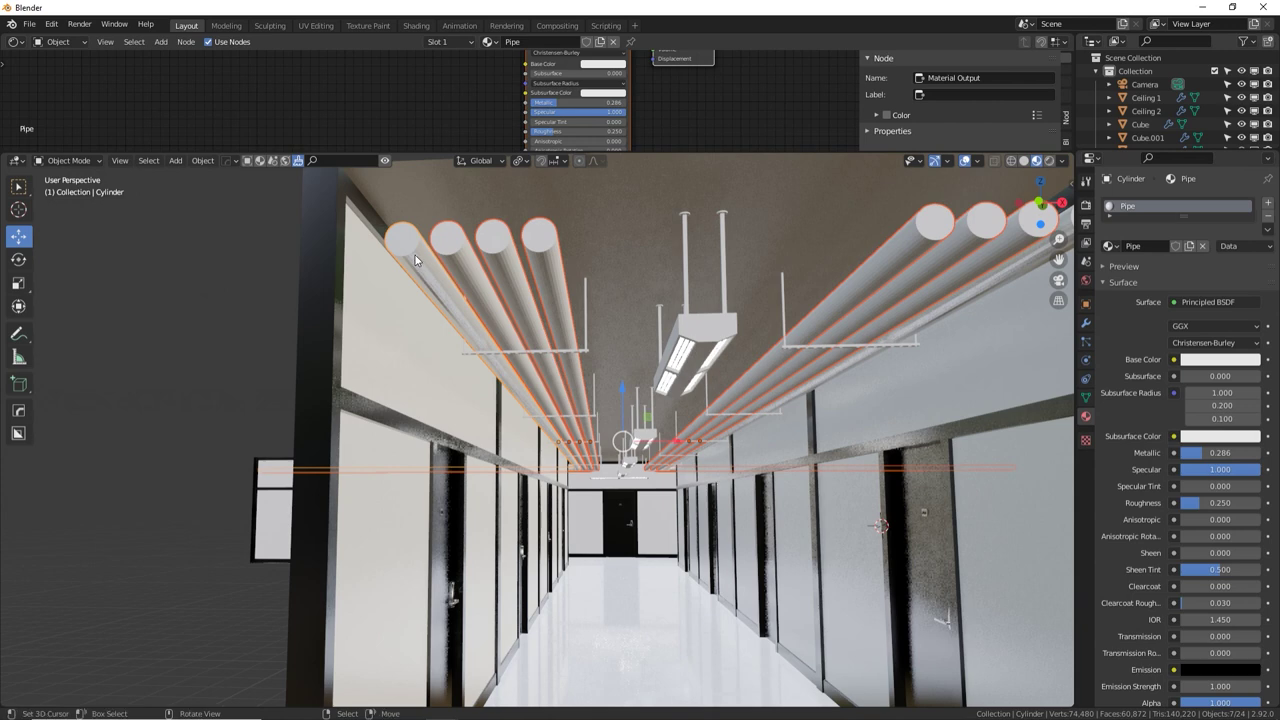
{"action": "key", "text": "ctrl+l"}
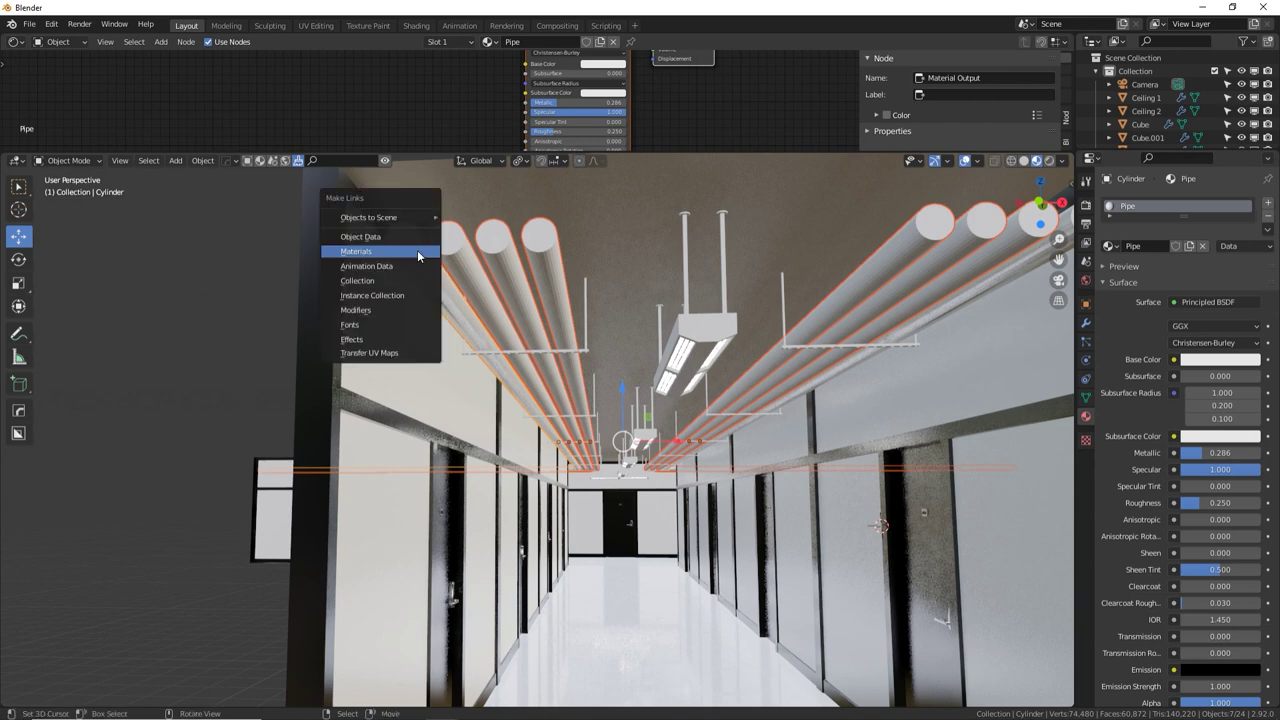
{"action": "left_click", "coordinate": [417, 250]}
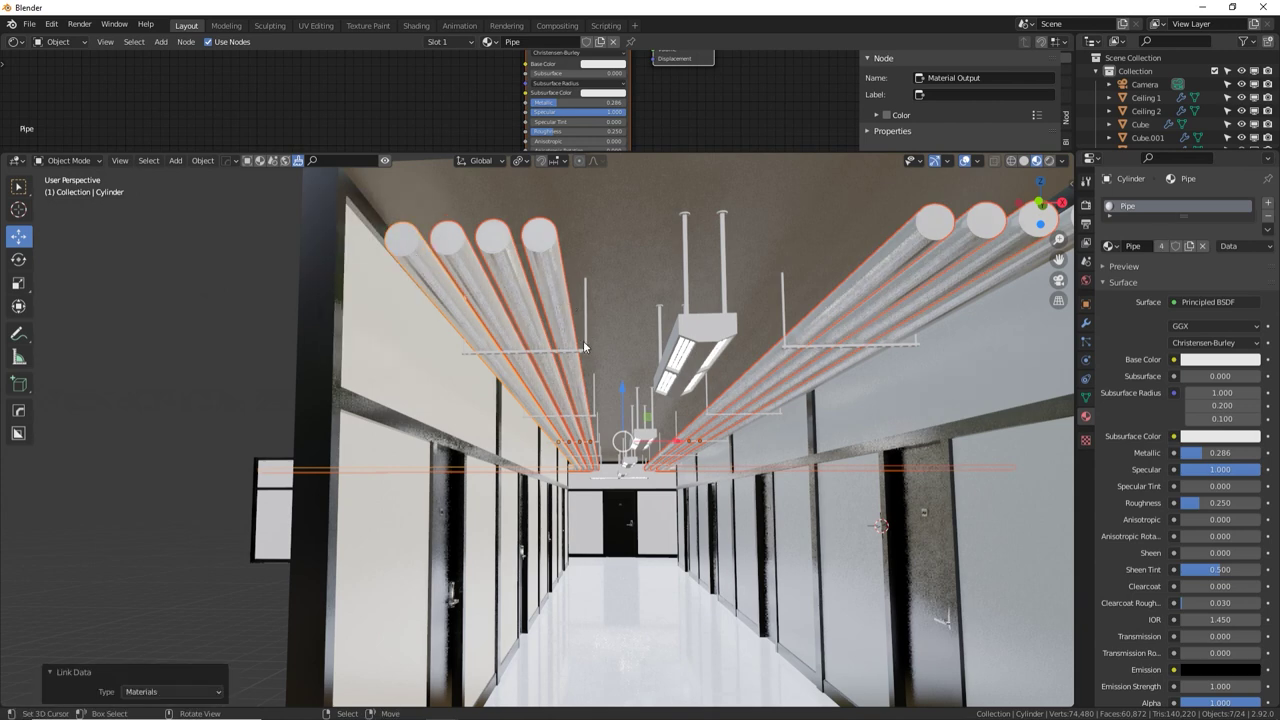
Apply smooth shading to the four ceiling pipes beside Wall 1
{"action": "middle_click_drag", "start_coordinate": [583, 340], "coordinate": [532, 342]}
{"action": "key", "text": "alt+a"}
{"action": "left_click", "coordinate": [457, 310]}
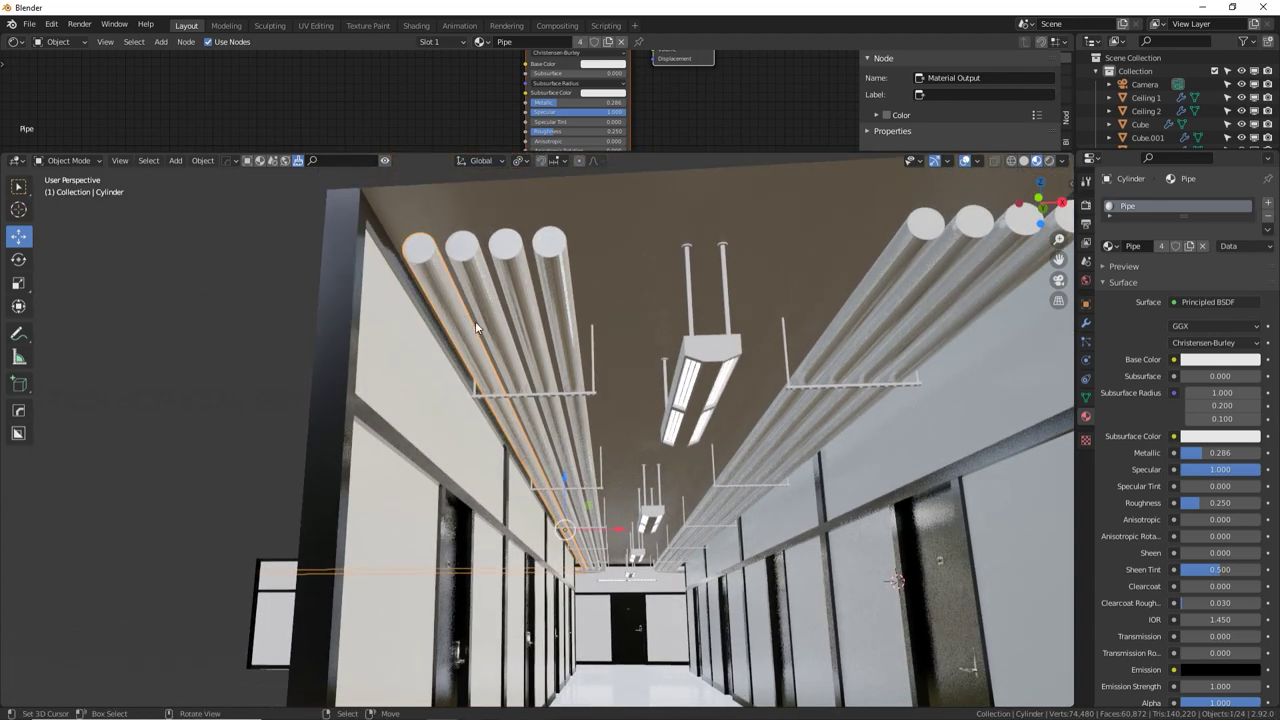
{"action": "scroll", "coordinate": [475, 321], "scroll_direction": "up", "scroll_amount": 3}
{"action": "middle_click_drag", "start_coordinate": [520, 316], "coordinate": [497, 365], "text": "shift"}
{"action": "left_click", "coordinate": [509, 348], "text": "shift"}
{"action": "left_click", "coordinate": [575, 342], "text": "shift"}
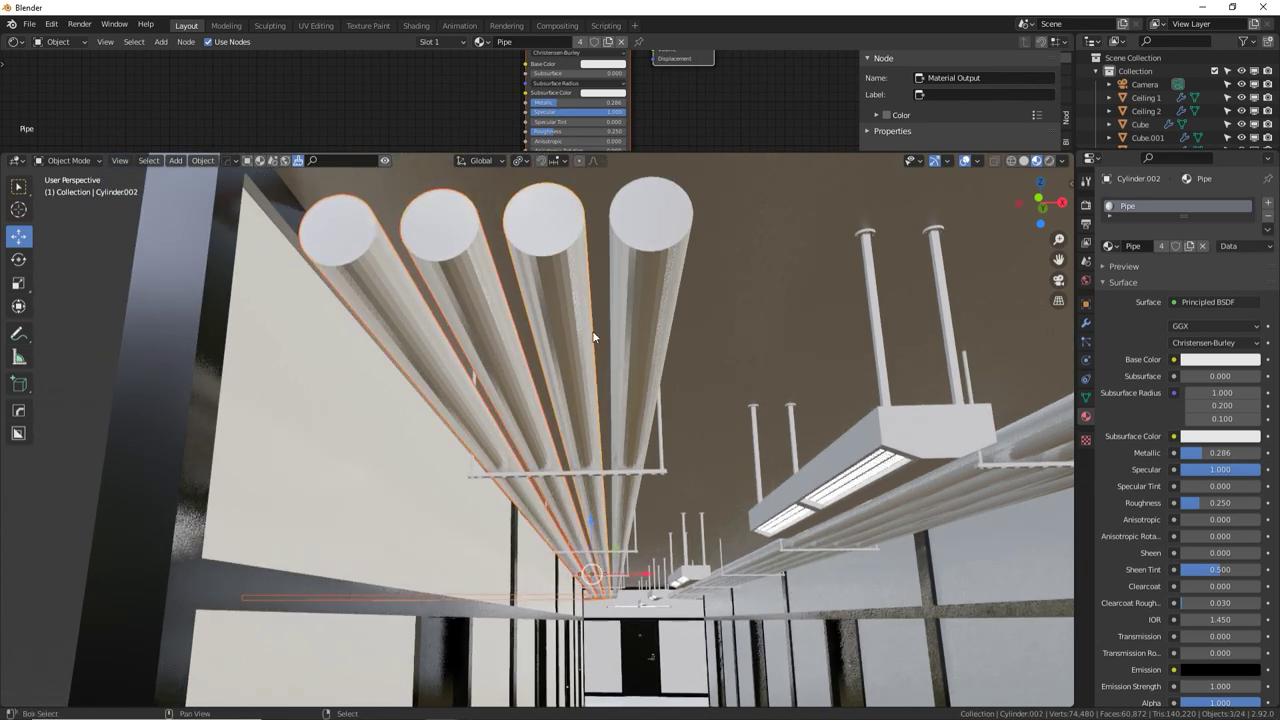
{"action": "left_click", "coordinate": [614, 346], "text": "shift"}
{"action": "right_click", "coordinate": [569, 346]}
{"action": "left_click", "coordinate": [571, 345]}
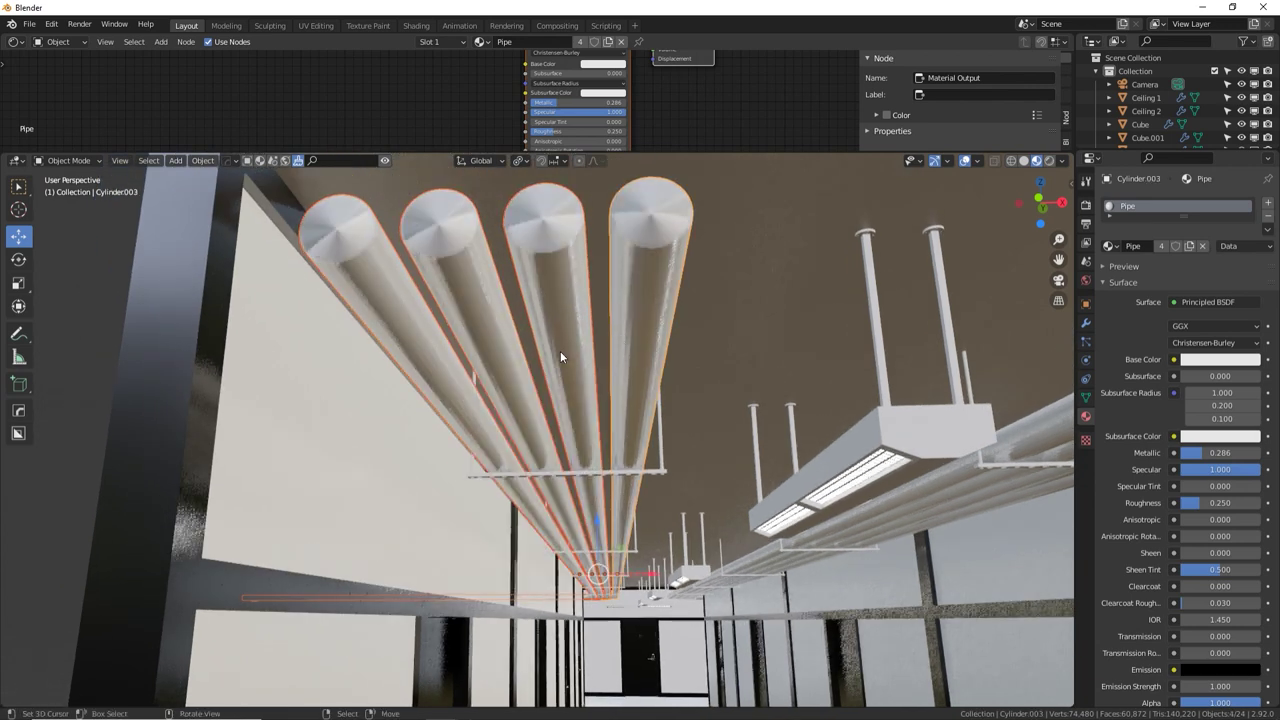
Enable Auto Smooth on each of the four ceiling pipes beside Wall 1
{"action": "left_click", "coordinate": [1086, 397]}
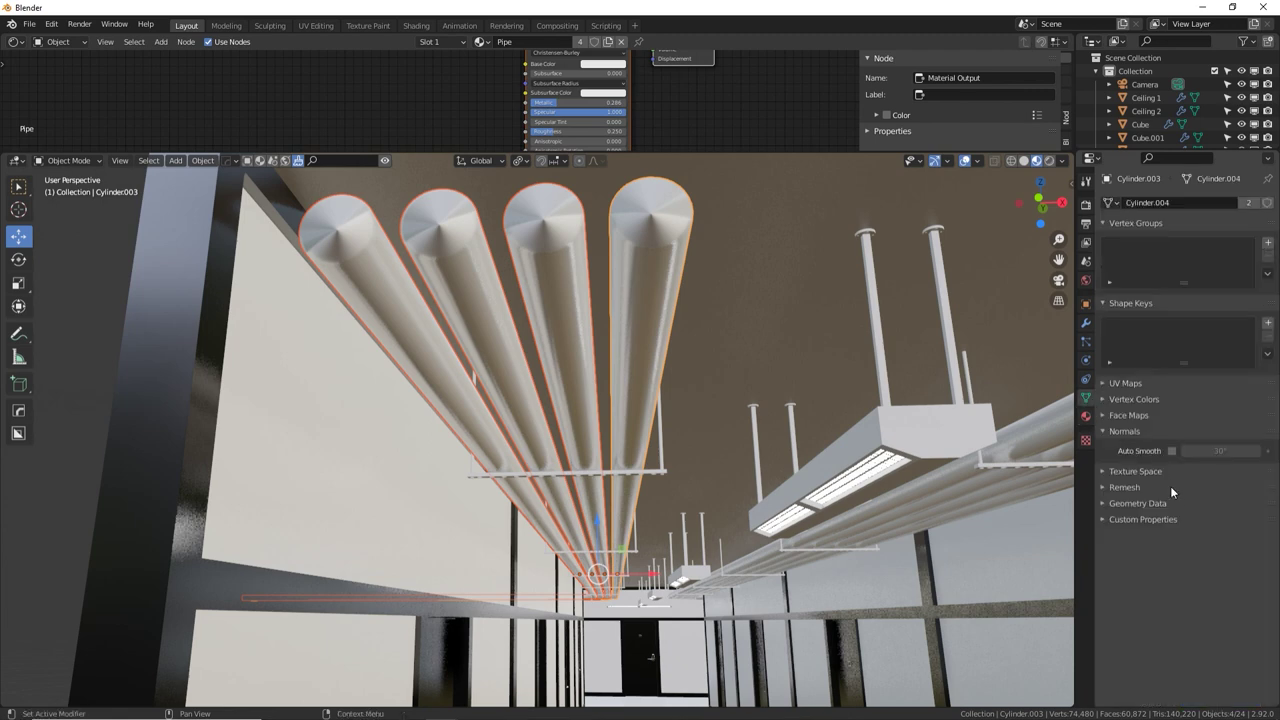
{"action": "left_click", "coordinate": [1171, 451]}
{"action": "left_click", "coordinate": [589, 306]}
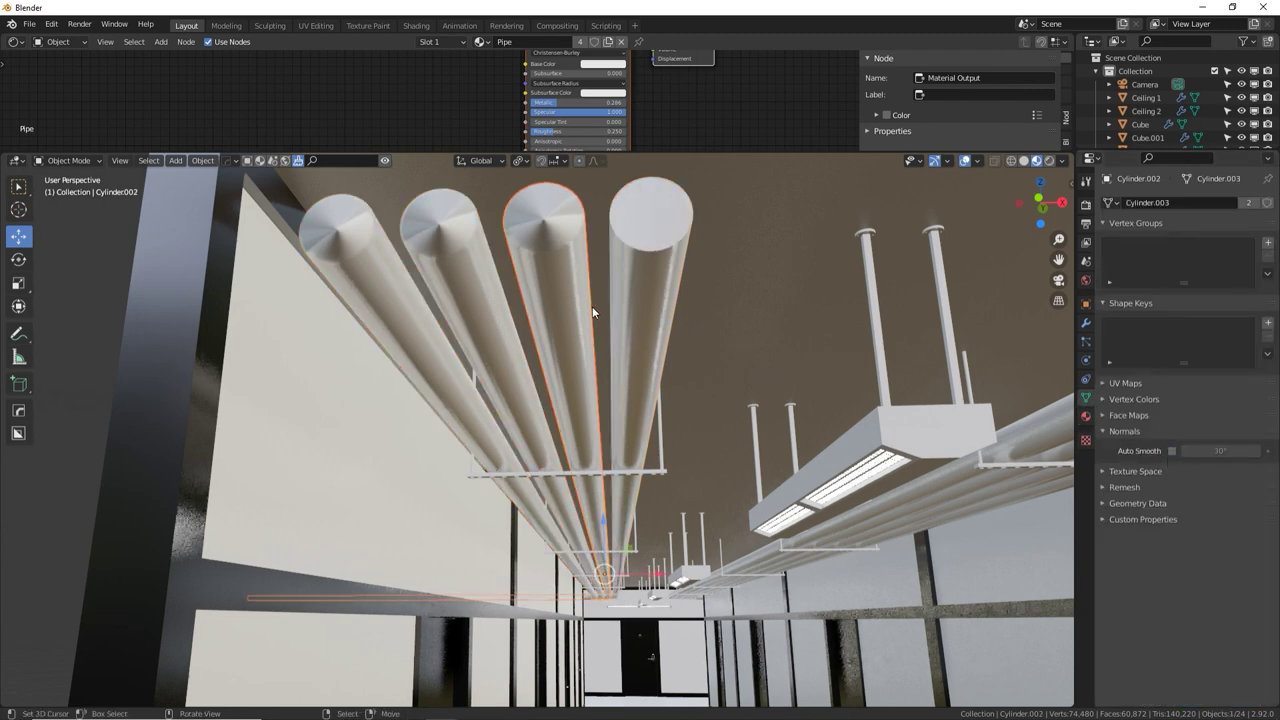
{"action": "left_click", "coordinate": [1172, 451]}
{"action": "left_click", "coordinate": [469, 298]}
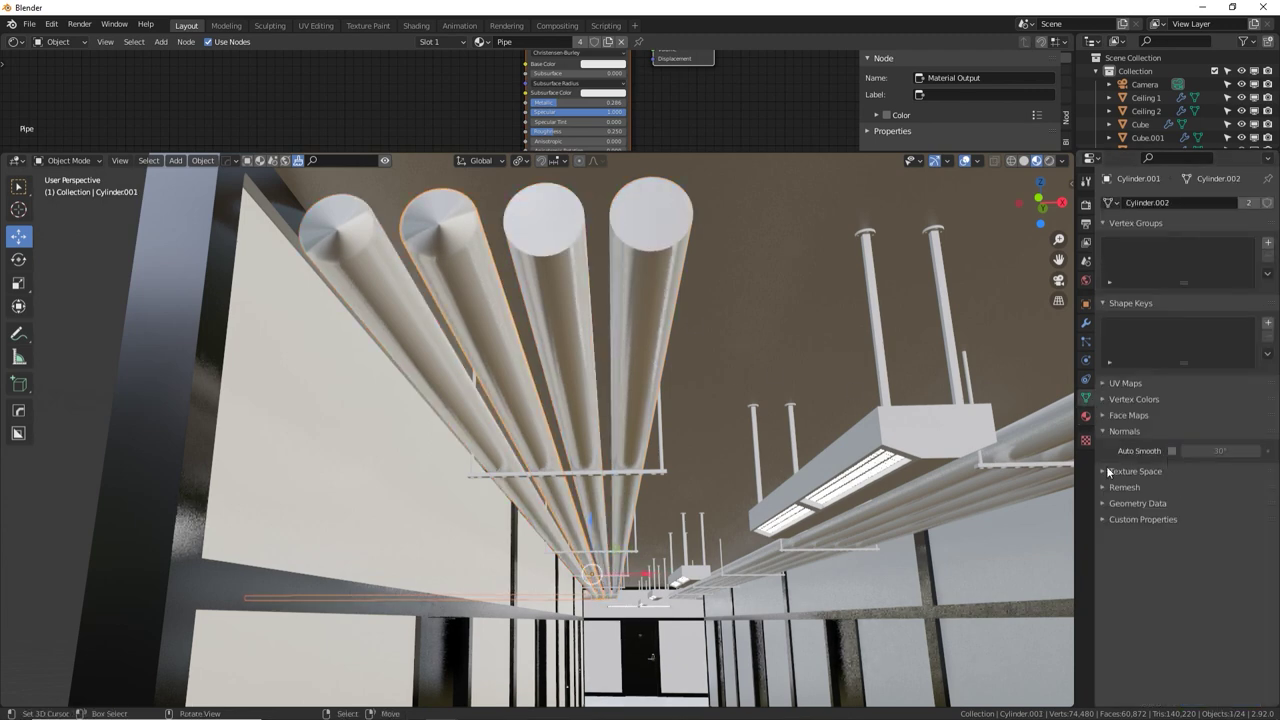
{"action": "left_click", "coordinate": [1172, 451]}
{"action": "left_click", "coordinate": [350, 262]}
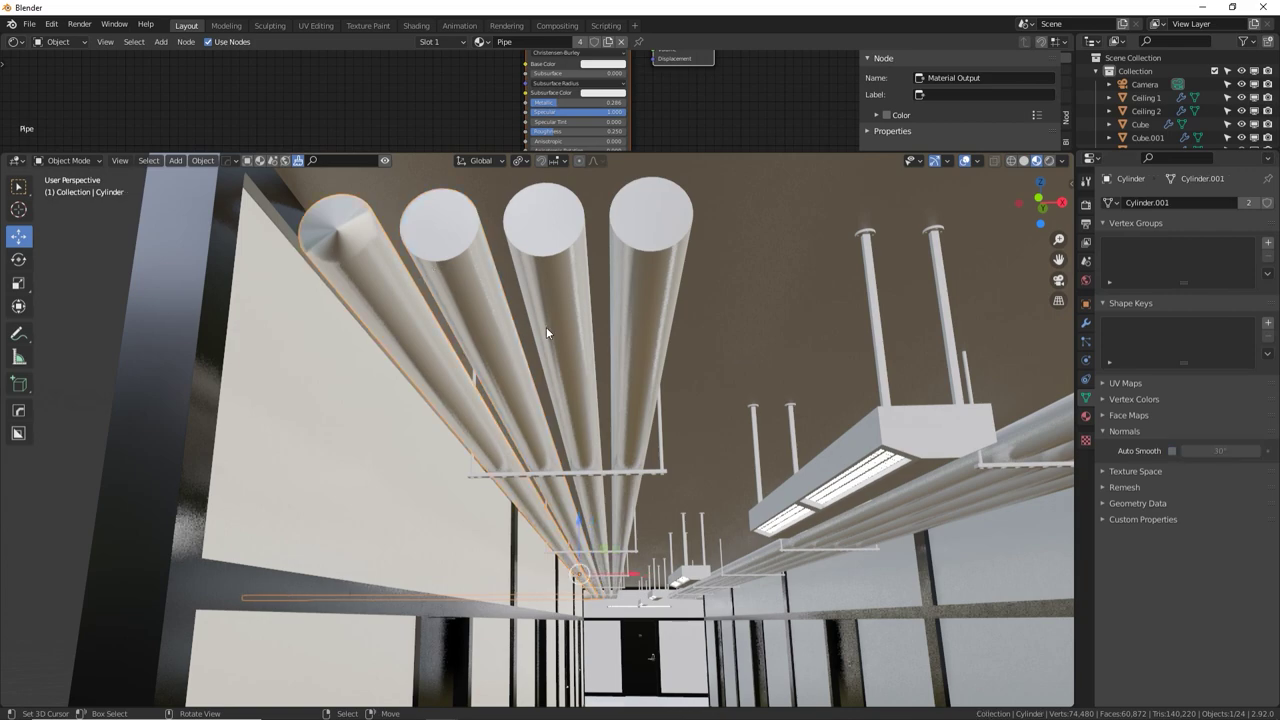
{"action": "left_click", "coordinate": [1175, 451]}
Assign the existing Aluminum material to the hanger brackets that support the ceiling pipes
{"action": "middle_click_drag", "start_coordinate": [637, 329], "coordinate": [637, 419]}
{"action": "left_click", "coordinate": [637, 419]}
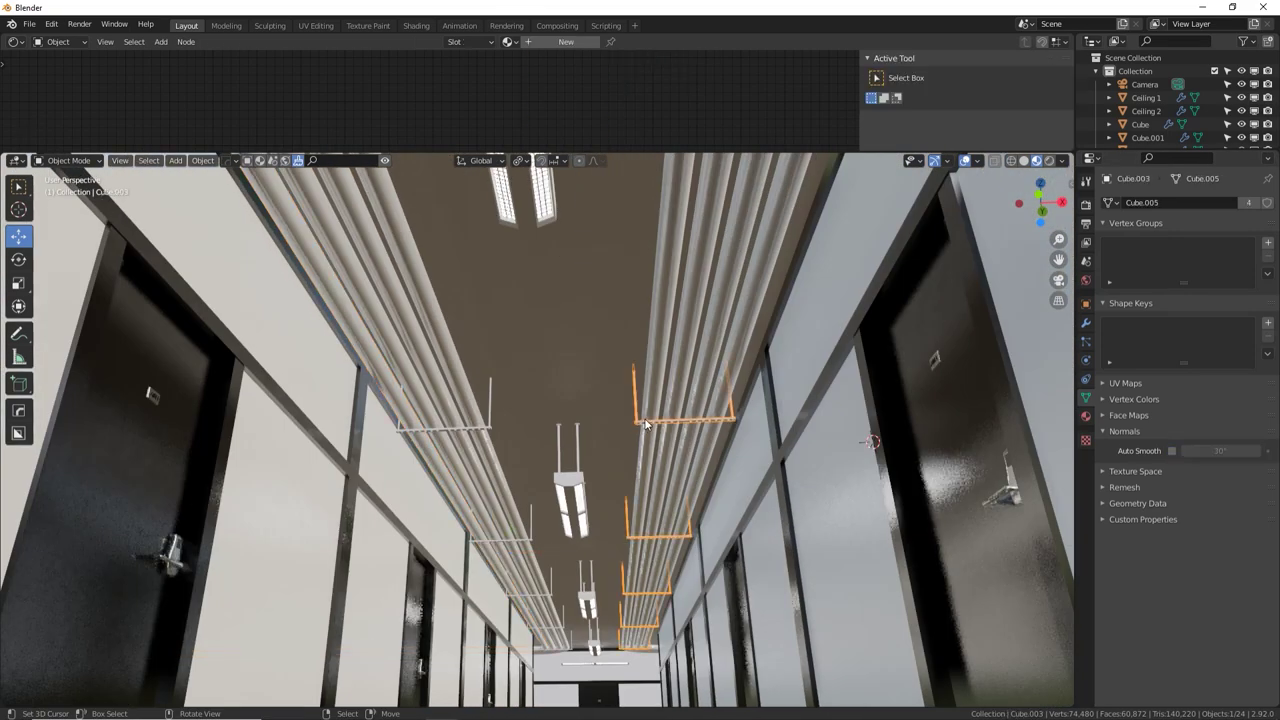
{"action": "left_click", "coordinate": [1087, 416]}
{"action": "left_click", "coordinate": [1119, 250]}
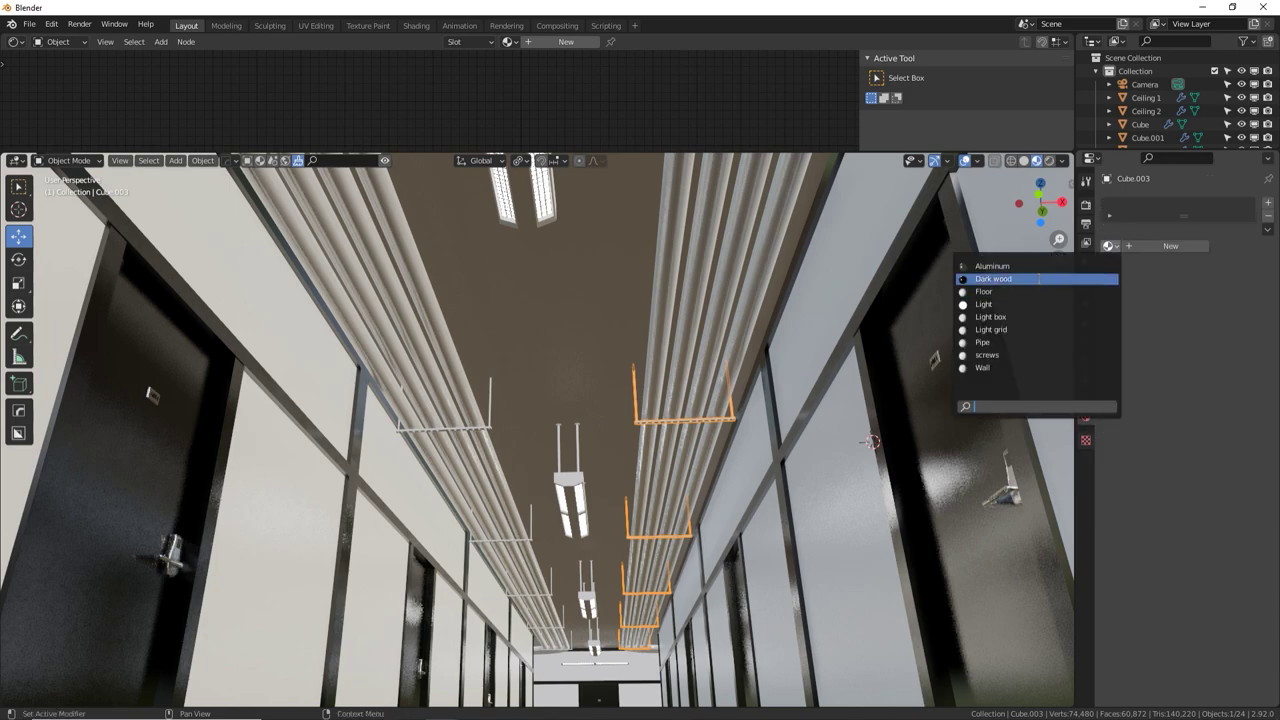
{"action": "left_click", "coordinate": [1020, 278]}
Give the ceiling lamps' Light box material a grey base color, Metallic 1.000, Specular 1.000 and Roughness 0.318
{"action": "middle_click_drag", "start_coordinate": [689, 479], "coordinate": [665, 466]}
{"action": "left_click", "coordinate": [604, 432]}
{"action": "middle_click_drag", "start_coordinate": [690, 510], "coordinate": [686, 603], "text": "shift"}
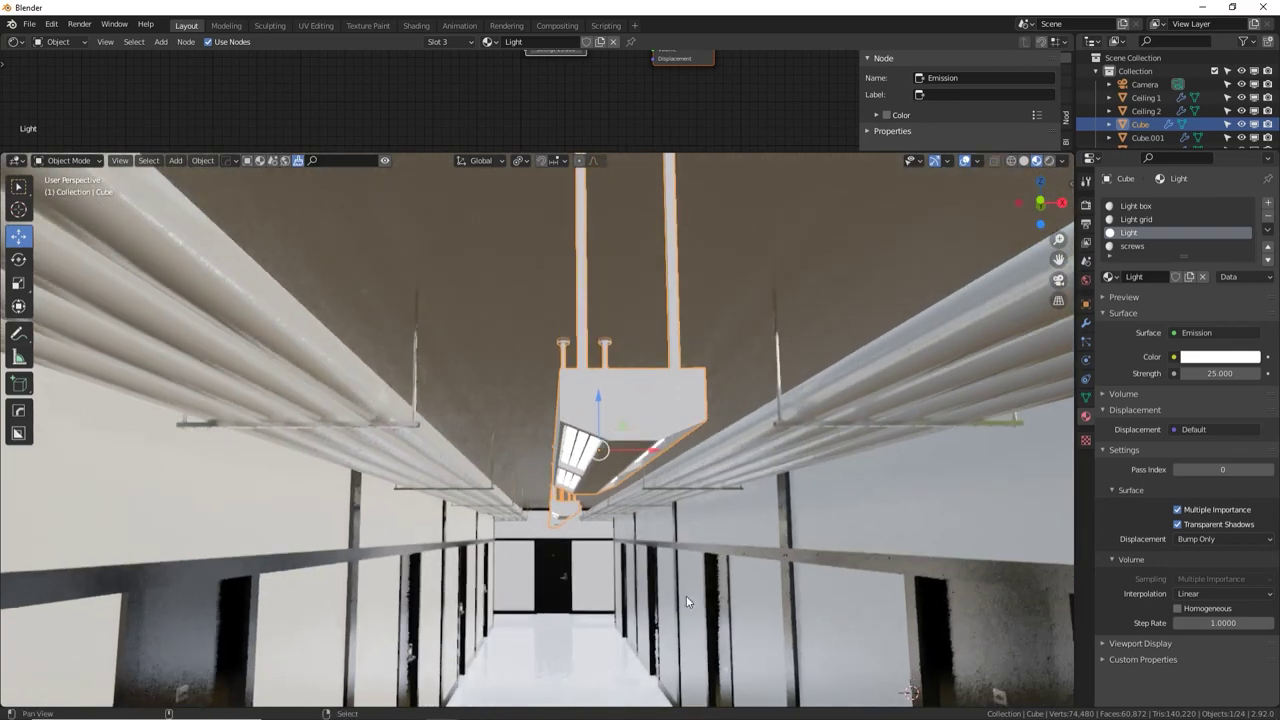
{"action": "middle_click_drag", "start_coordinate": [754, 474], "coordinate": [741, 517]}
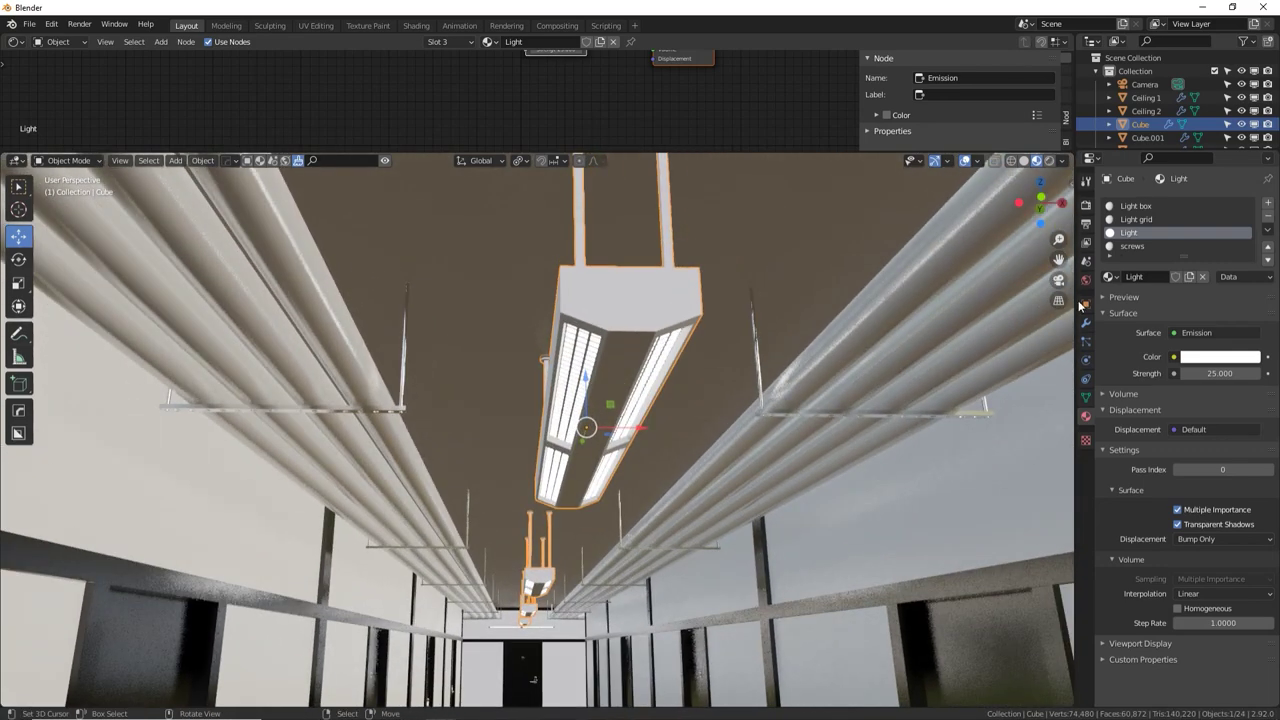
{"action": "left_click", "coordinate": [1136, 205]}
{"action": "left_click", "coordinate": [1201, 396]}
{"action": "left_click", "coordinate": [1249, 228]}
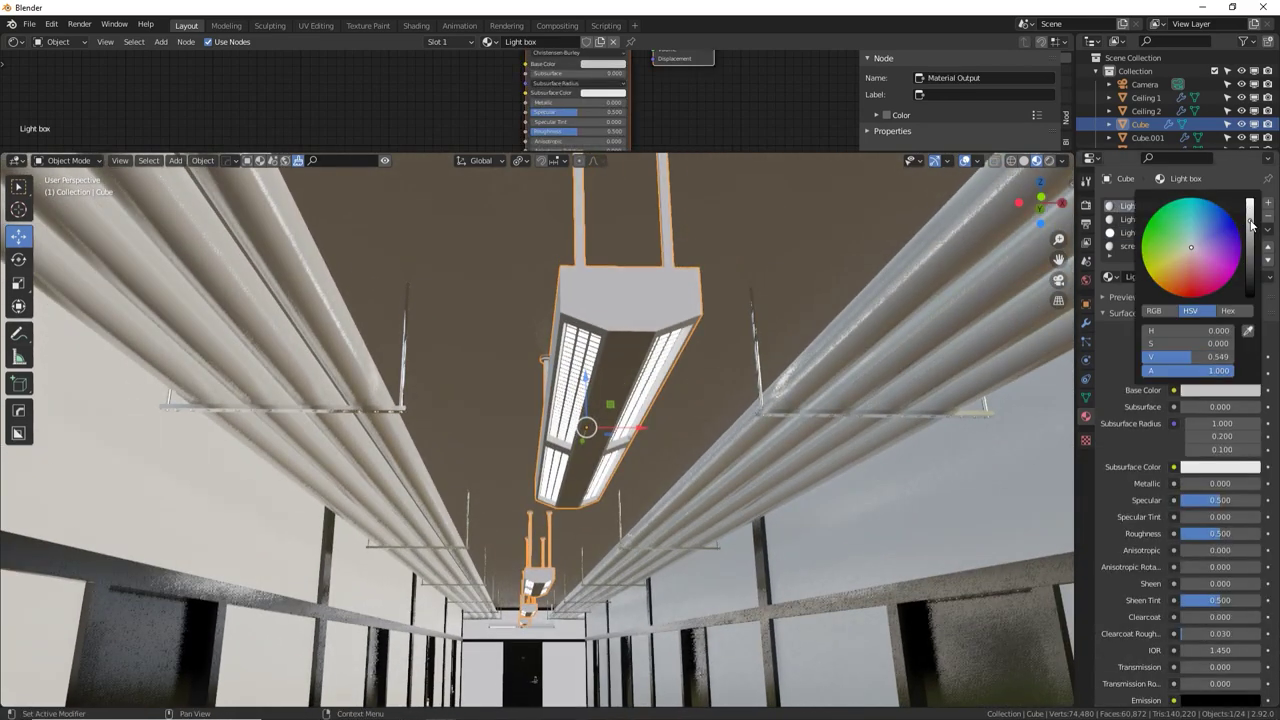
{"action": "left_click_drag", "start_coordinate": [1190, 500], "coordinate": [1215, 534]}
{"action": "middle_click_drag", "start_coordinate": [932, 487], "coordinate": [1109, 299]}
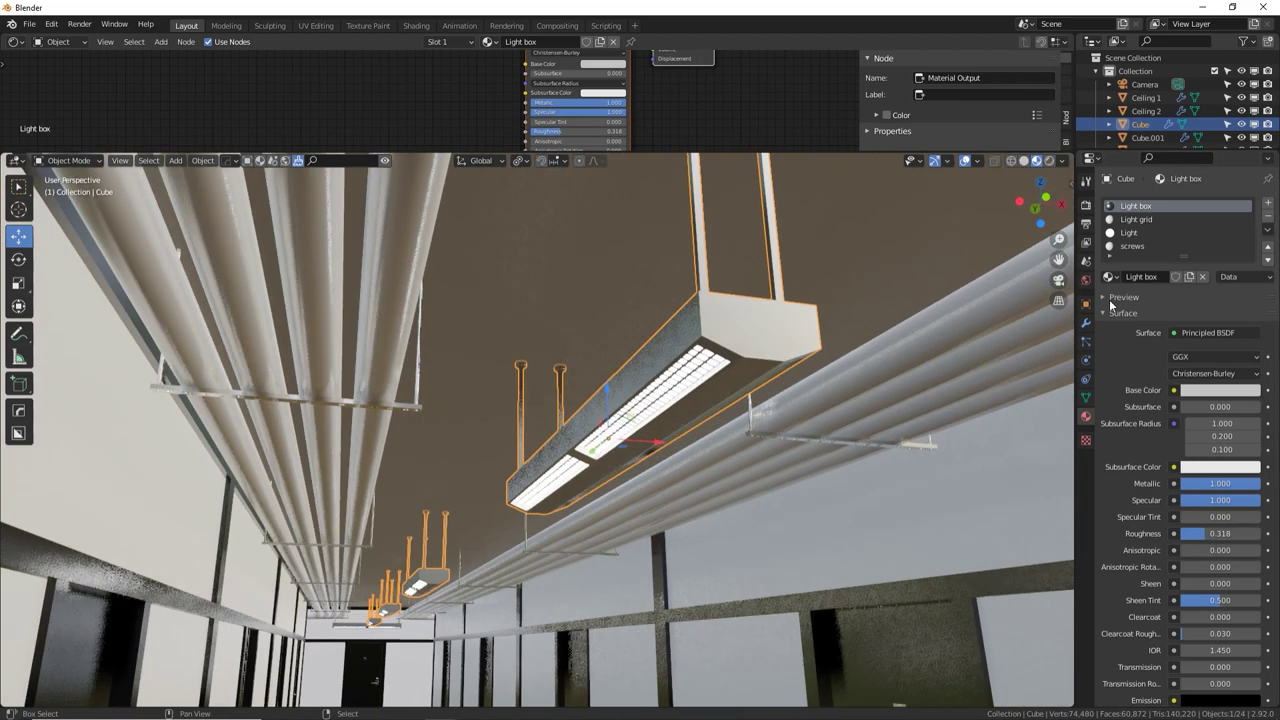
Give the ceiling lamps' Light grid material a dark grey base color, Metallic 0.934 and Specular 0.888
{"action": "left_click", "coordinate": [1130, 220]}
{"action": "left_click", "coordinate": [1208, 390]}
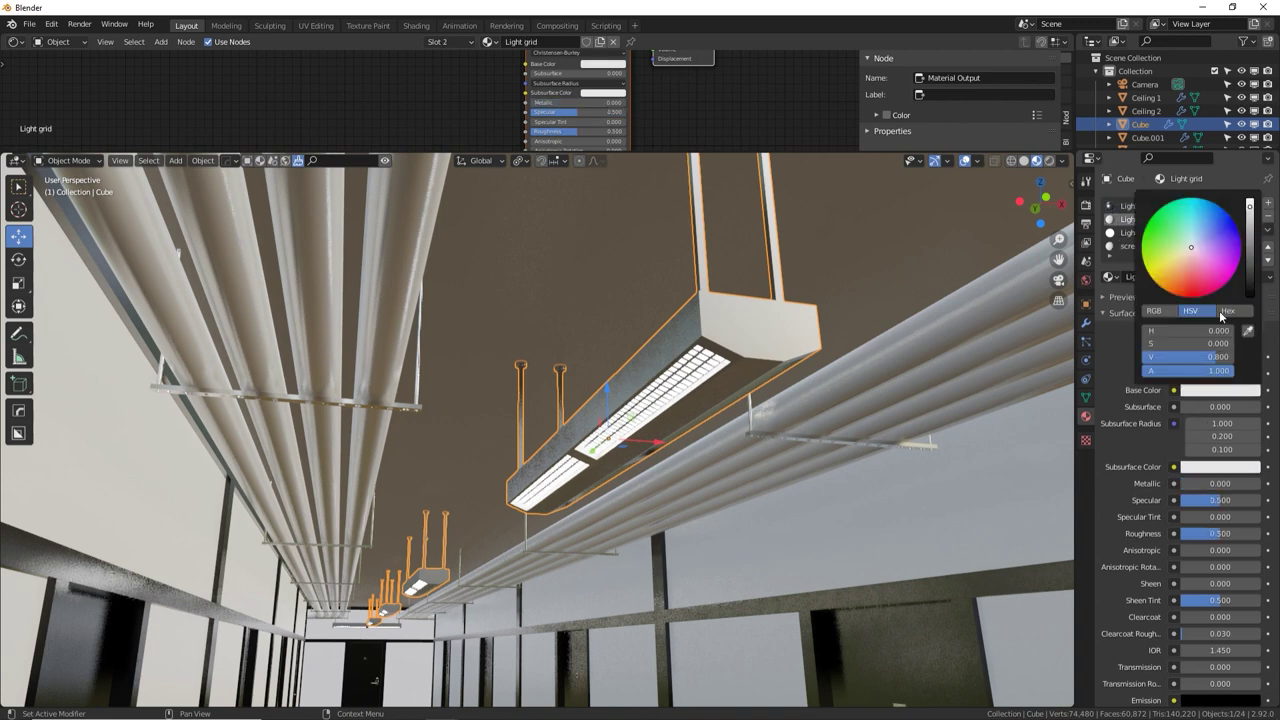
{"action": "left_click_drag", "start_coordinate": [1248, 253], "coordinate": [1249, 269]}
{"action": "middle_click_drag", "start_coordinate": [935, 425], "coordinate": [932, 394]}
{"action": "left_click_drag", "start_coordinate": [1213, 482], "coordinate": [1248, 500]}
Show Wall 1's Dark wood material in an enlarged shader editor with its sidebar hidden
{"action": "middle_click_drag", "start_coordinate": [797, 325], "coordinate": [542, 326]}
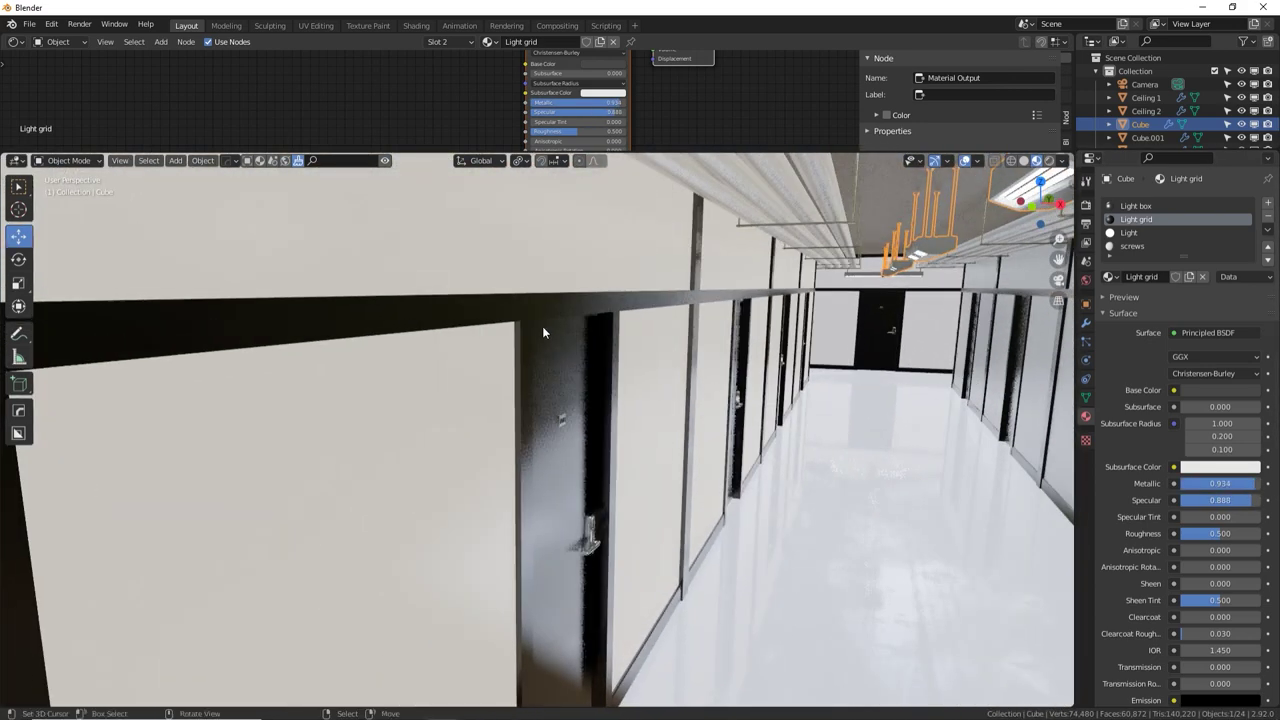
{"action": "left_click", "coordinate": [539, 314]}
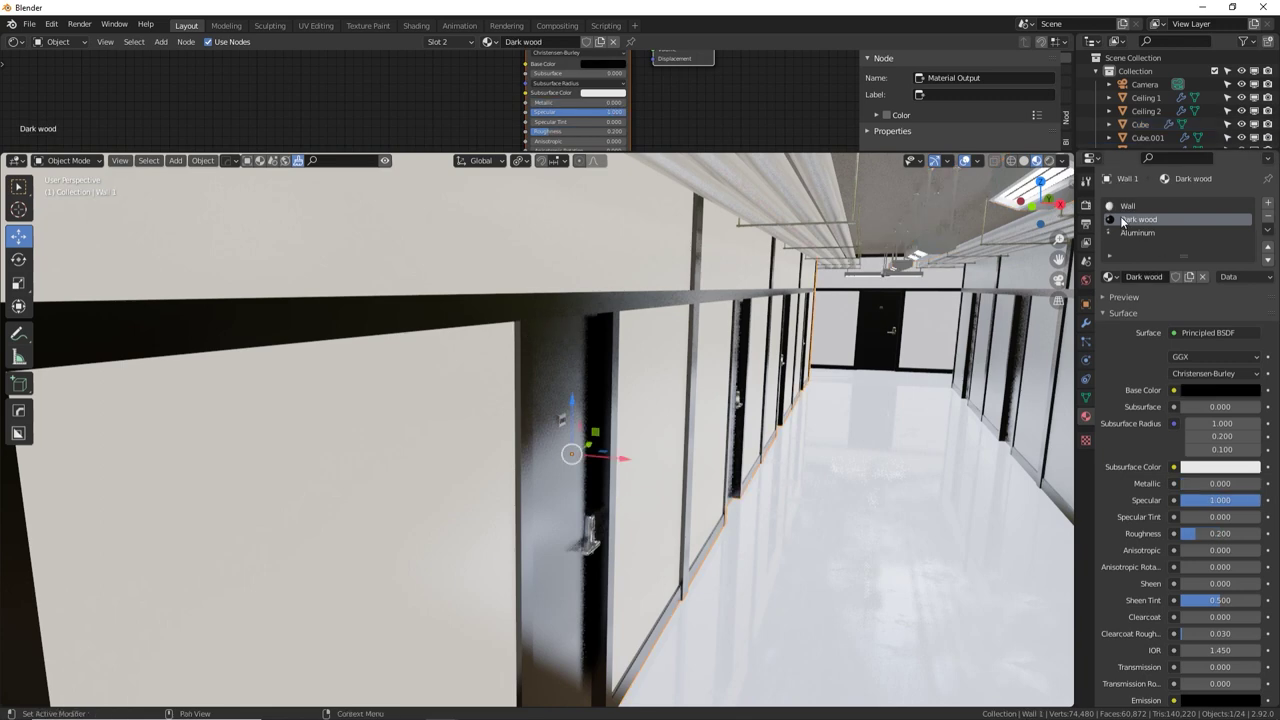
{"action": "left_click_drag", "start_coordinate": [808, 152], "coordinate": [774, 350]}
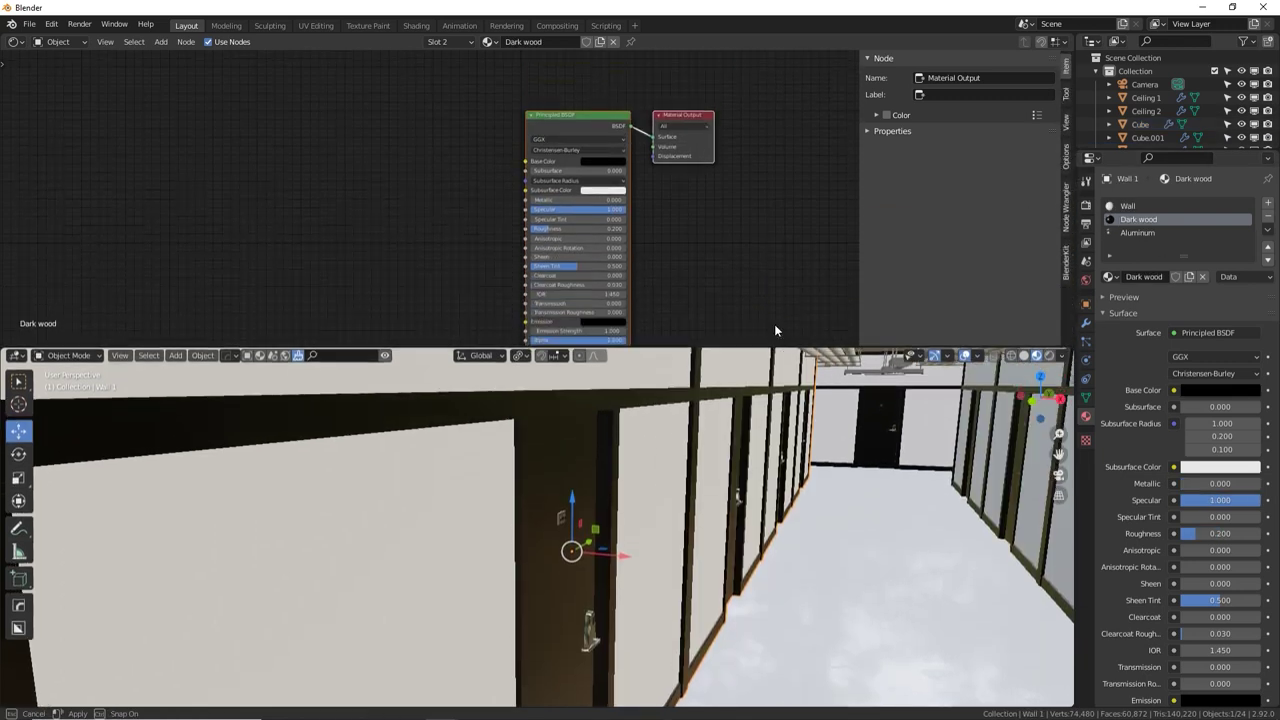
{"action": "key", "text": "n"}
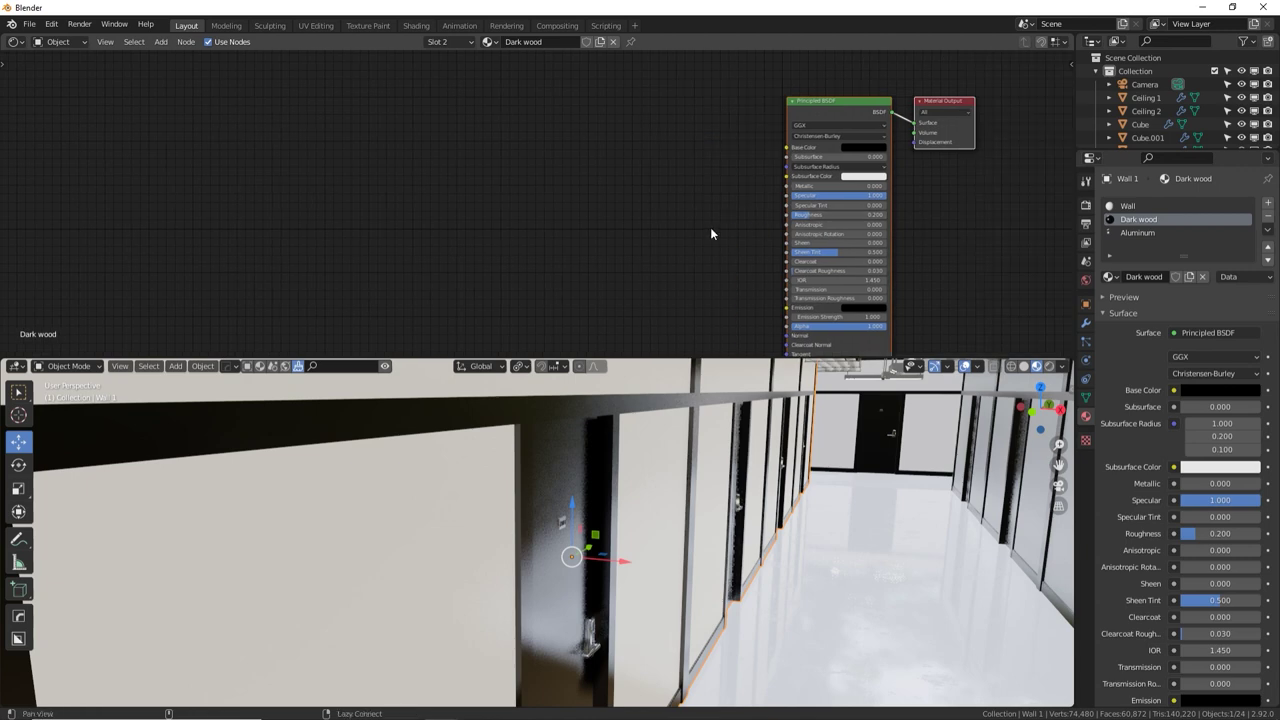
Add a MixRGB node in front of the Principled BSDF of the Dark wood material
{"action": "key", "text": "shift+a"}
{"action": "type", "text": "mix"}
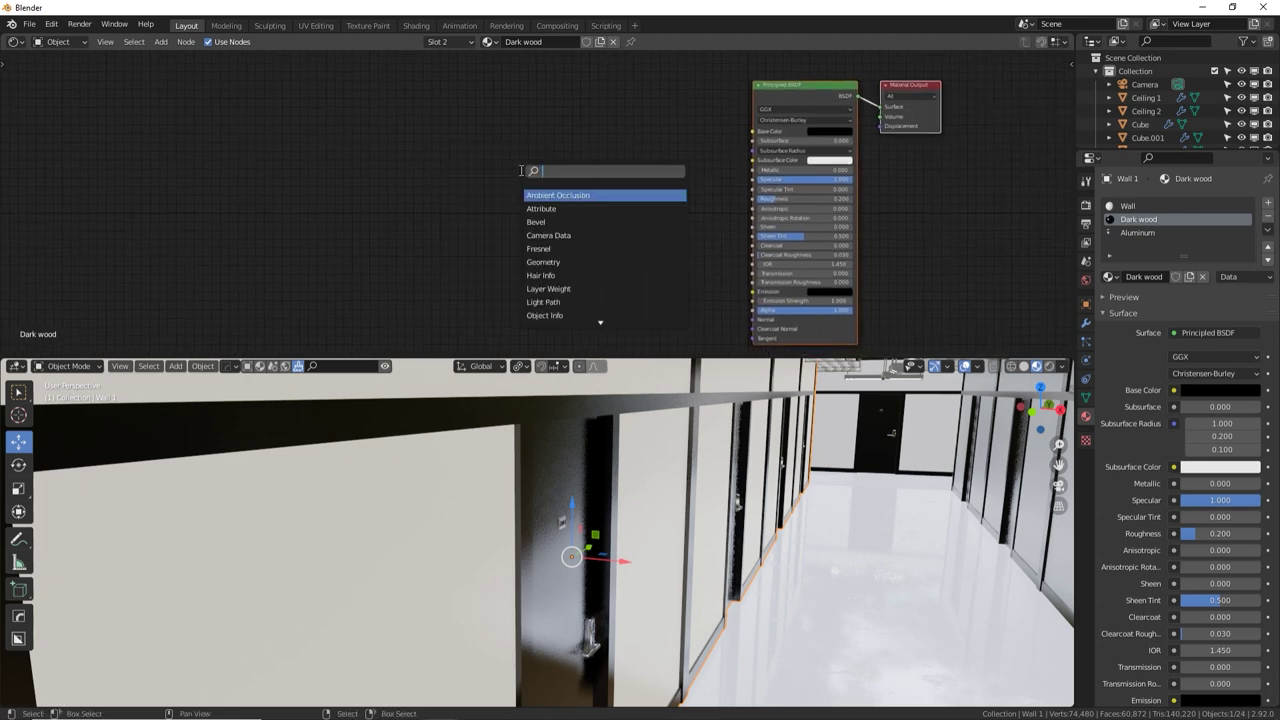
{"action": "left_click", "coordinate": [608, 208]}
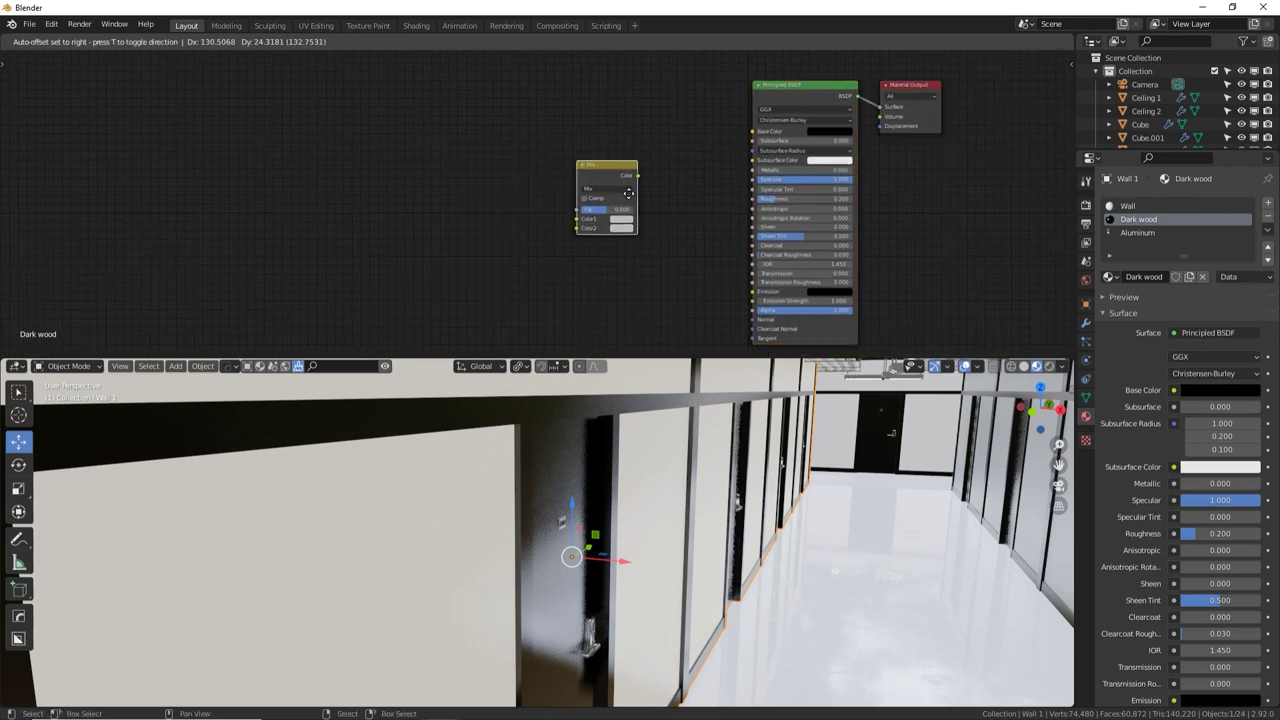
{"action": "left_click", "coordinate": [608, 208]}
{"action": "scroll", "coordinate": [765, 228], "scroll_direction": "up", "scroll_amount": 2}
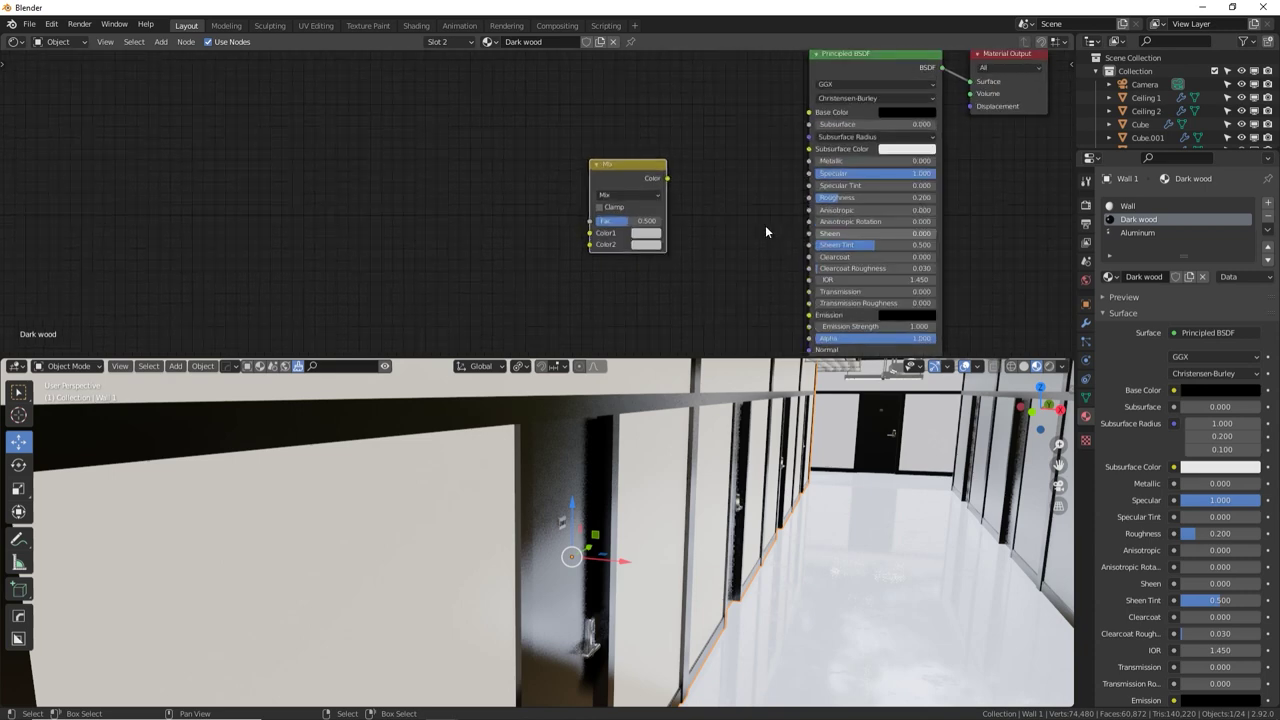
Set the Mix node's Color1 value to 0.2 and connect its Color output to the Principled BSDF's Roughness
{"action": "left_click", "coordinate": [655, 234]}
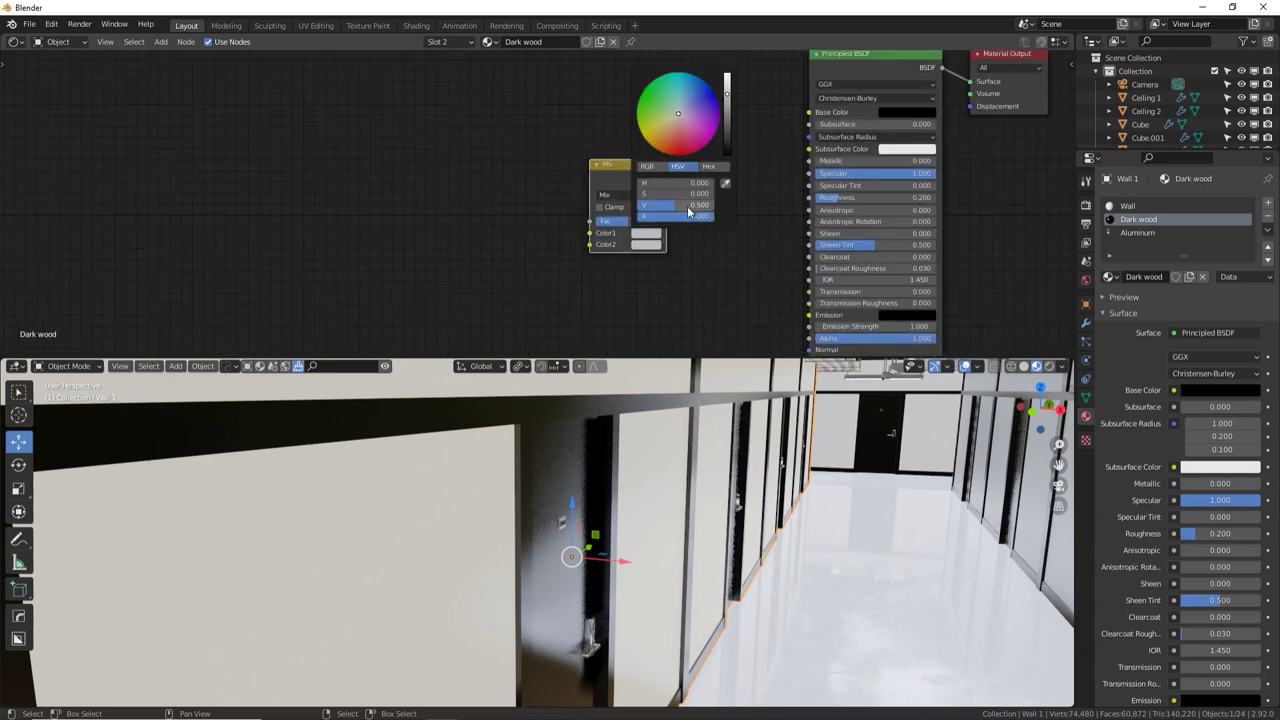
{"action": "type", "text": ".5"}
{"action": "key", "text": "Return"}
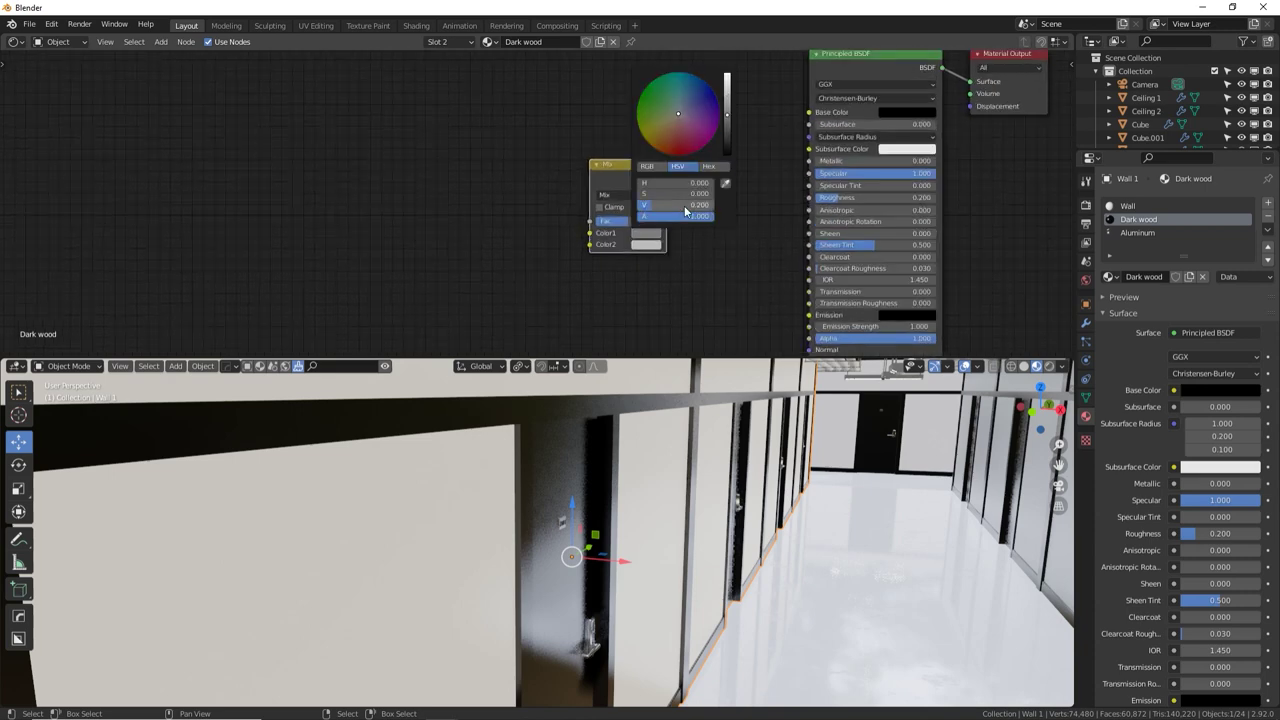
{"action": "left_click_drag", "start_coordinate": [667, 179], "coordinate": [809, 197]}
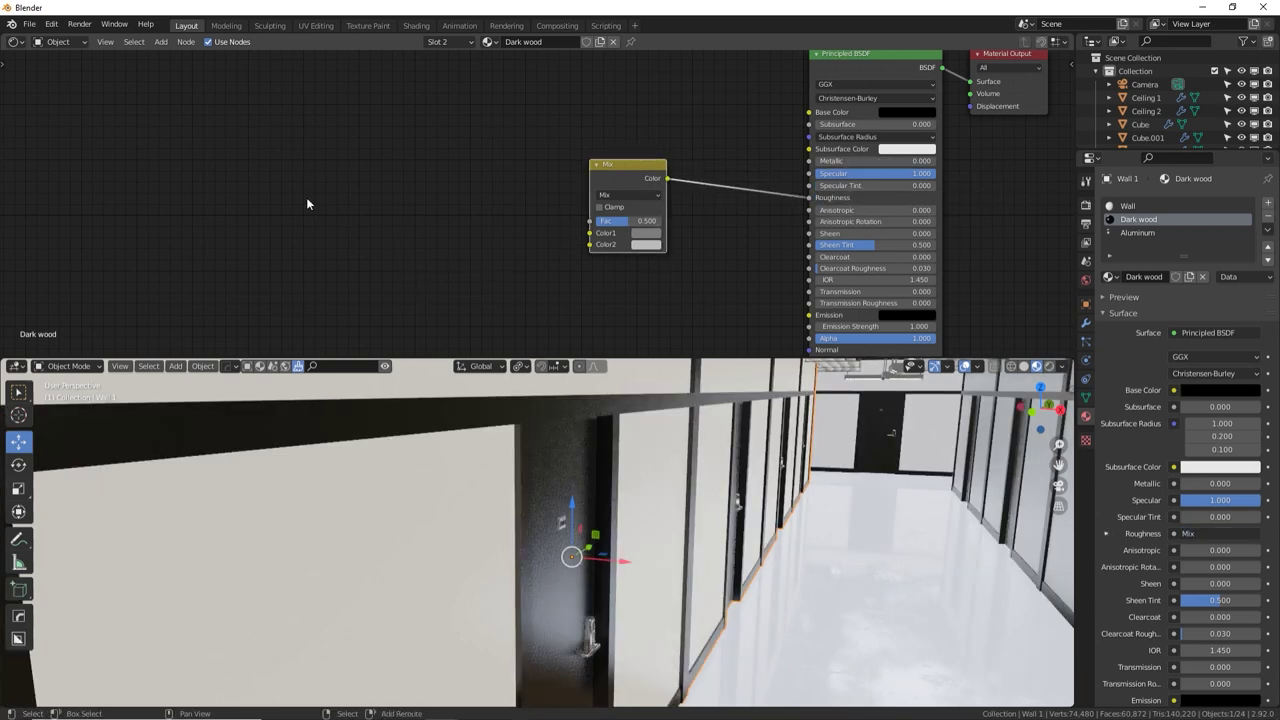
Add a Noise Texture node ahead of the Mix node in the Dark wood material
{"action": "key", "text": "shift+a"}
{"action": "left_click", "coordinate": [302, 198]}
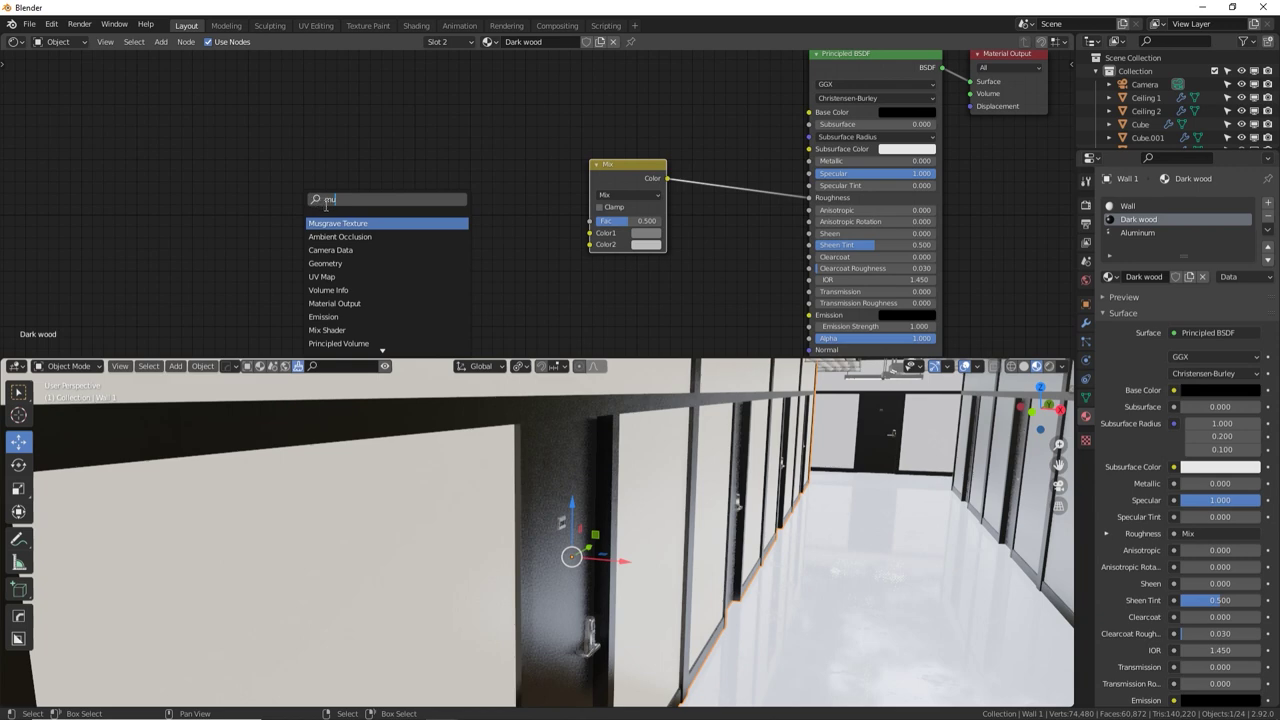
{"action": "key", "text": "BackSpace"}
{"action": "key", "text": "BackSpace"}
{"action": "type", "text": "noi"}
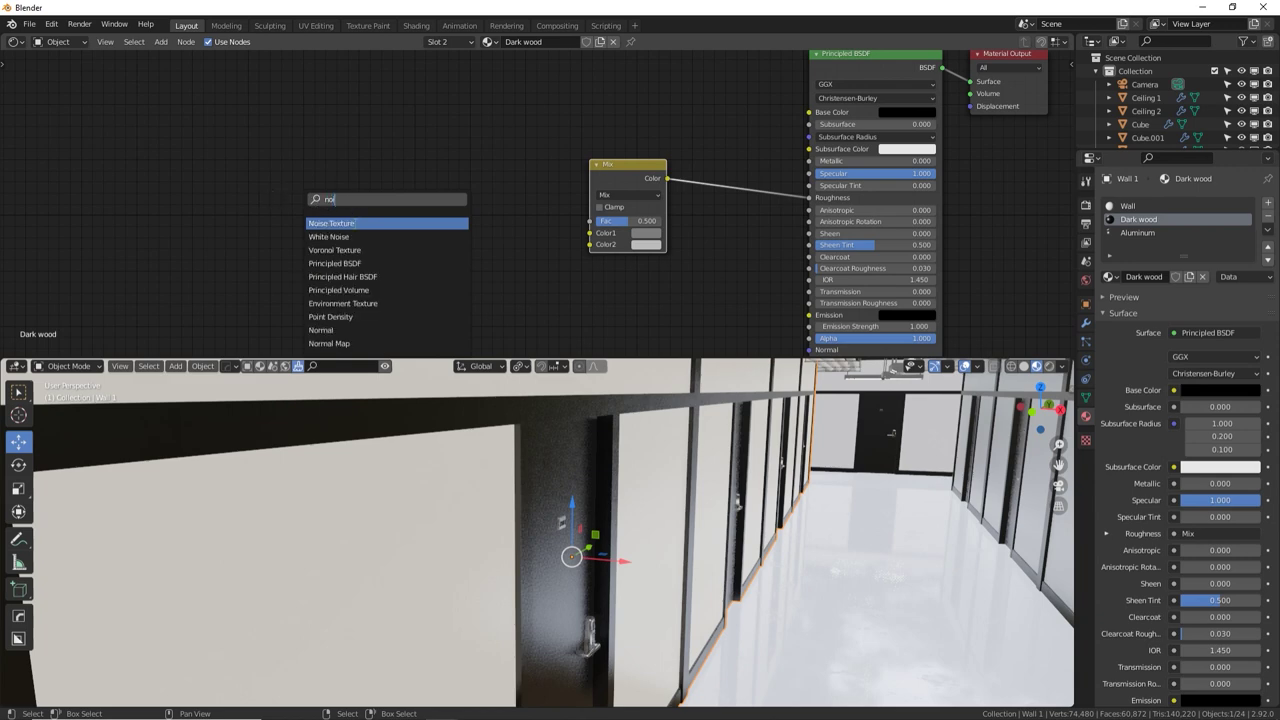
{"action": "key", "text": "Return"}
{"action": "left_click", "coordinate": [390, 191]}
Add a ColorRamp node between the Noise Texture and Mix nodes and feed the noise Fac output into its Fac input
{"action": "key", "text": "shift+a"}
{"action": "left_click", "coordinate": [390, 190]}
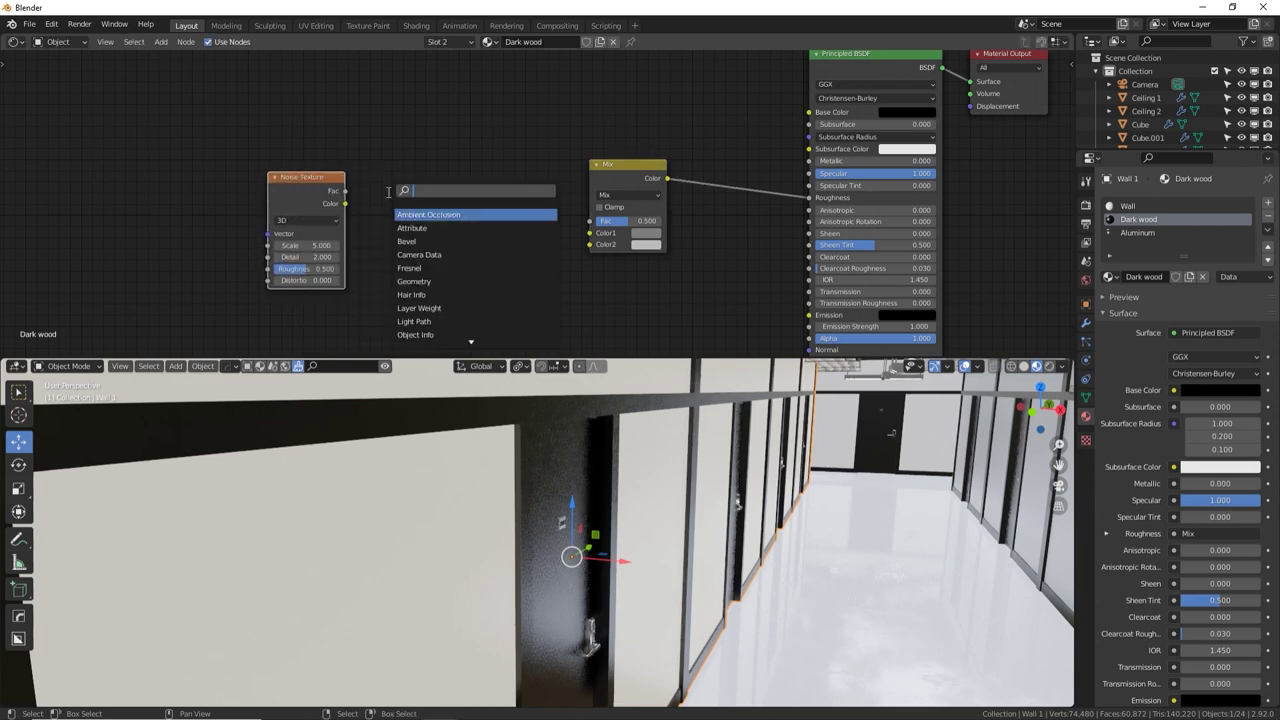
{"action": "type", "text": "ram"}
{"action": "left_click", "coordinate": [426, 214]}
{"action": "left_click", "coordinate": [425, 193]}
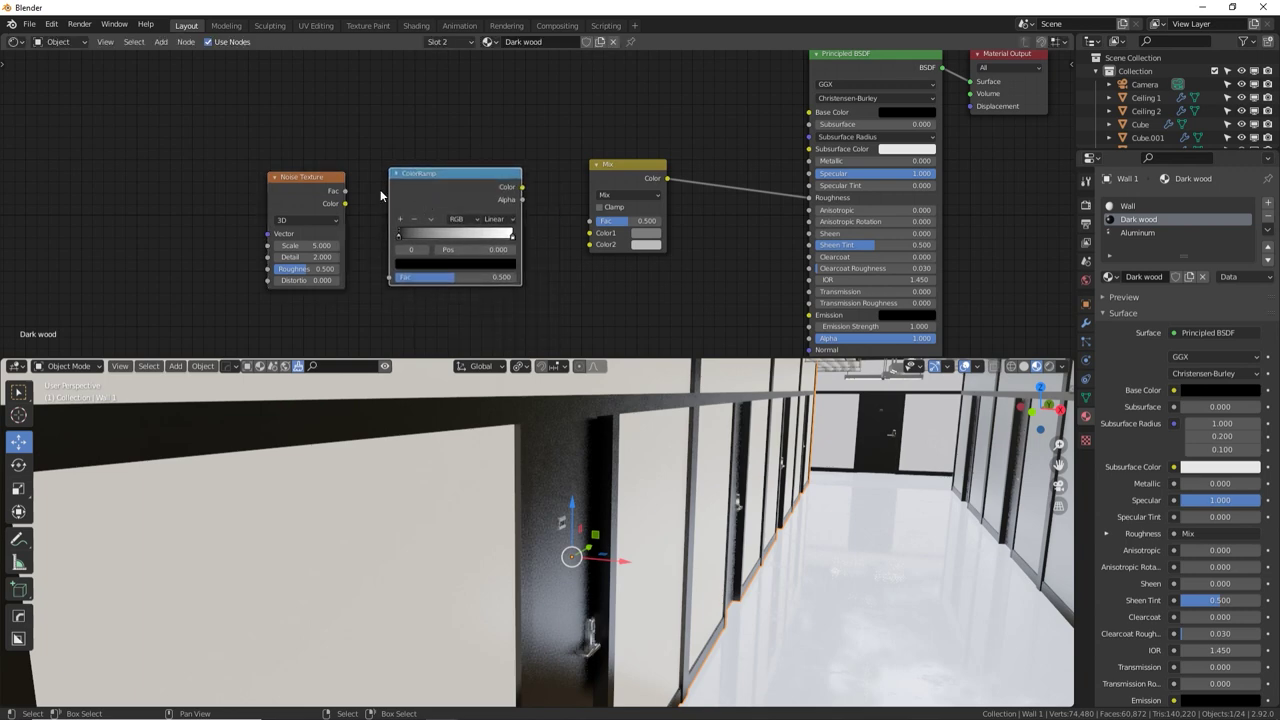
{"action": "left_click_drag", "start_coordinate": [344, 190], "coordinate": [390, 277]}
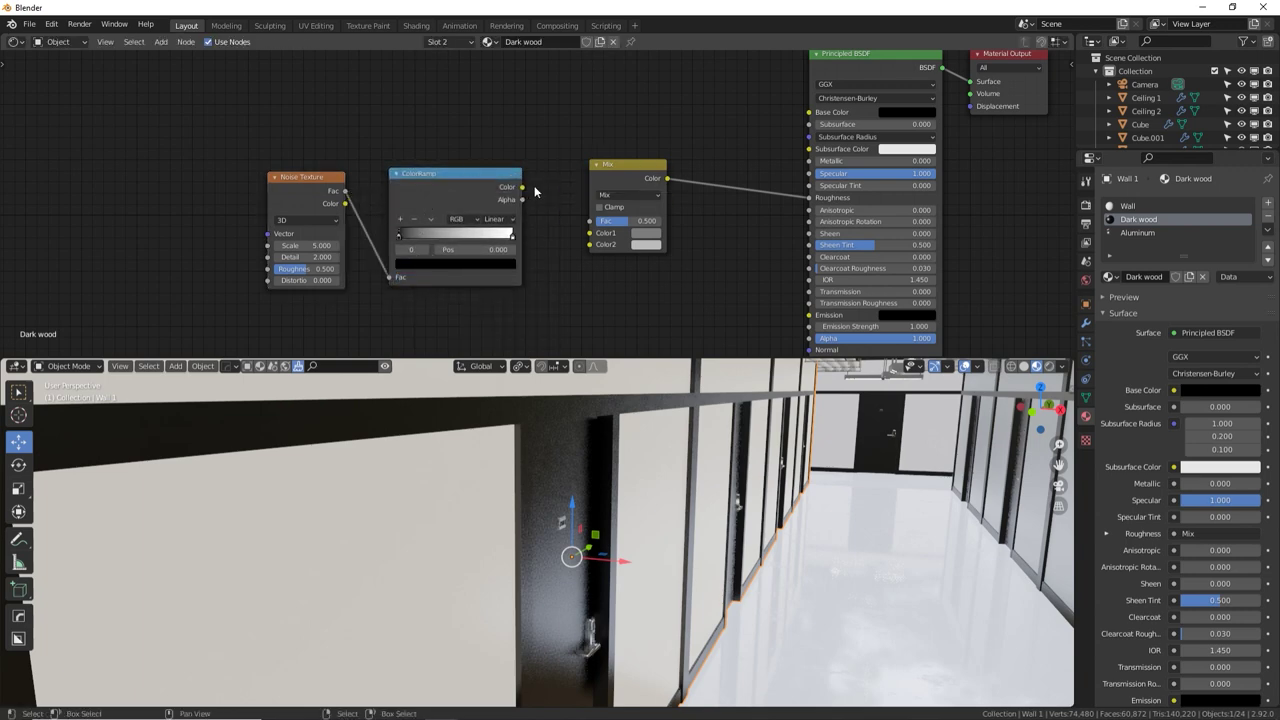
Feed the ColorRamp's Color output into the Mix node's Color2 and set the Mix Fac to 1.000
{"action": "left_click_drag", "start_coordinate": [522, 187], "coordinate": [590, 228]}
{"action": "left_click", "coordinate": [658, 235]}
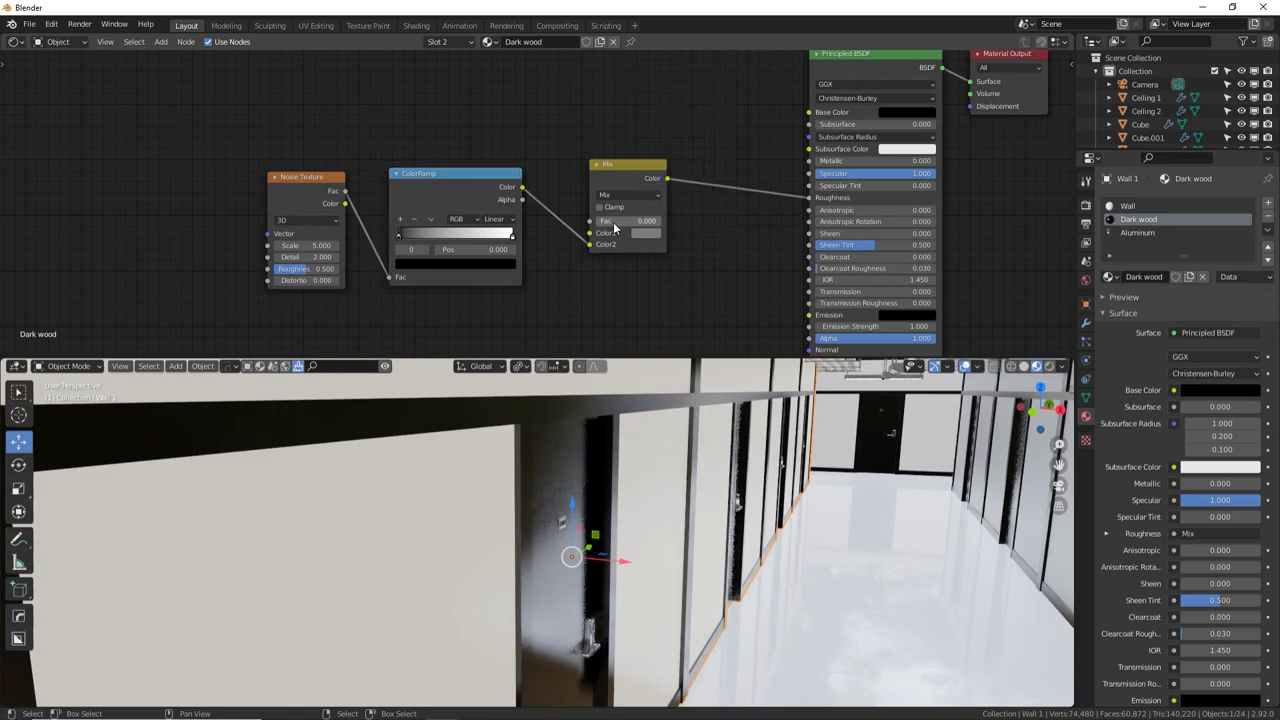
{"action": "left_click_drag", "start_coordinate": [628, 224], "coordinate": [700, 230]}
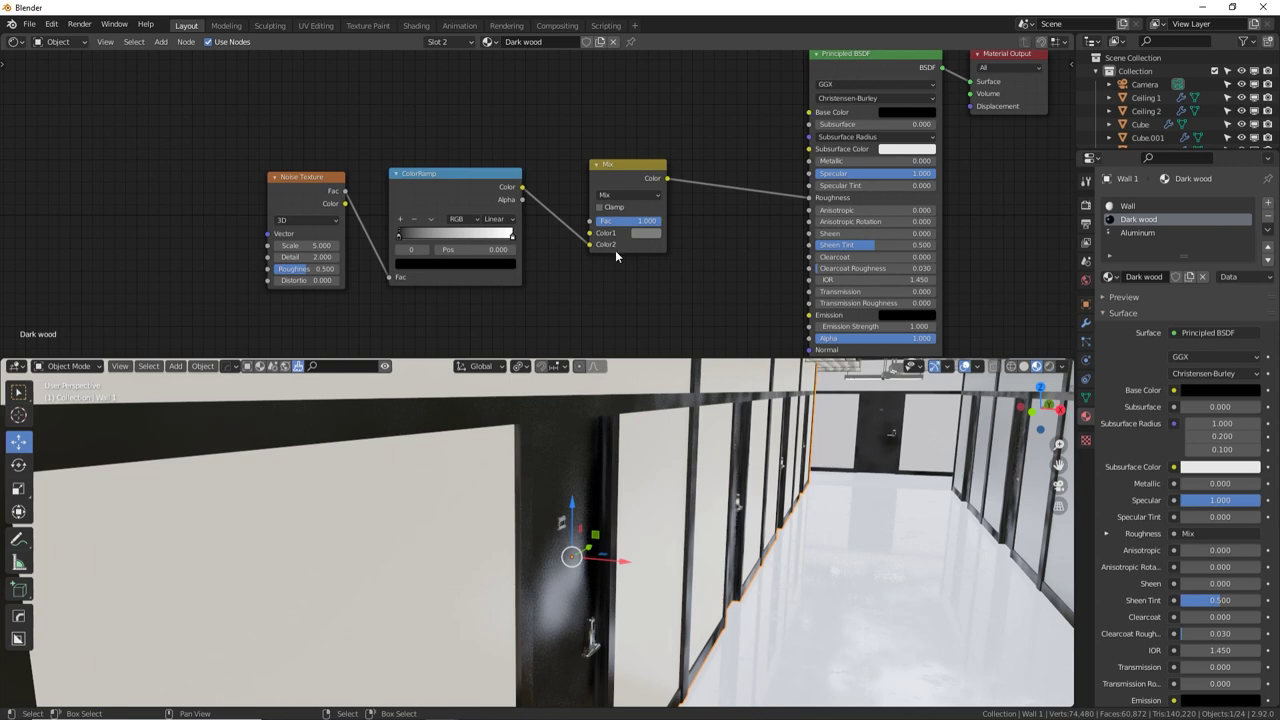
{"action": "middle_click_drag", "start_coordinate": [580, 486], "coordinate": [577, 454]}
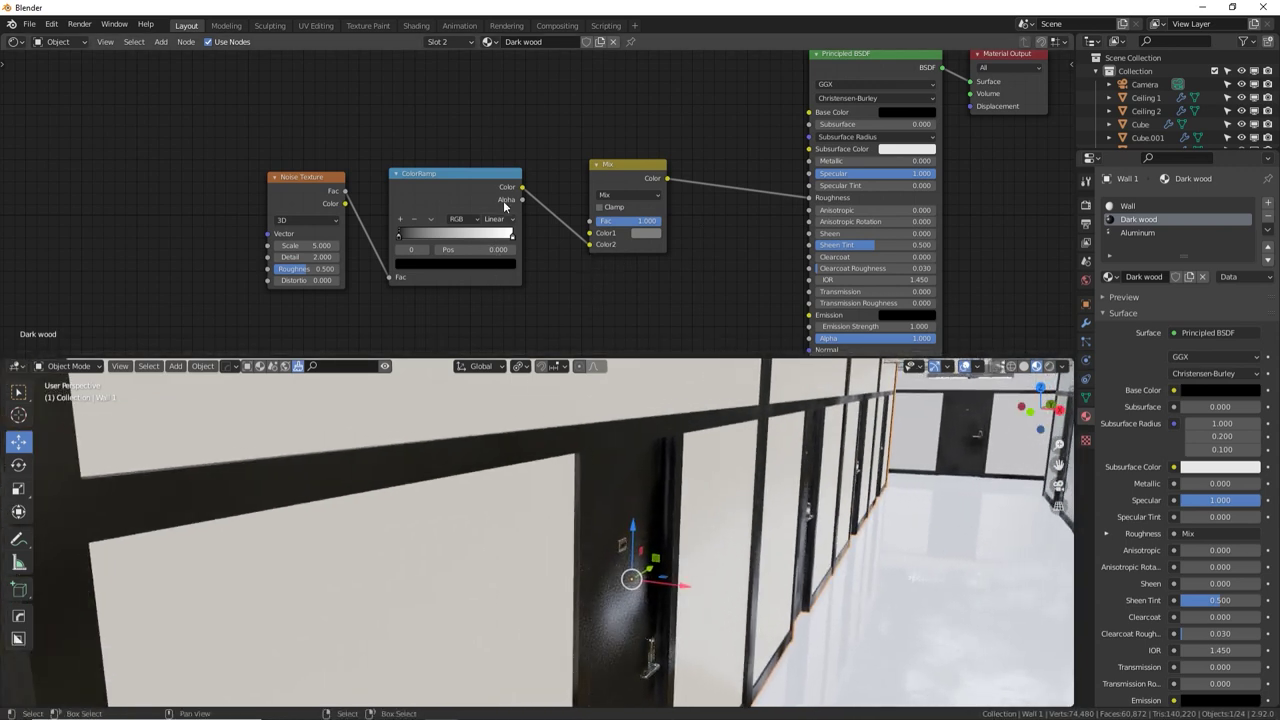
Preview the ColorRamp output, set the noise to Scale 42.5, Detail 16 and Roughness 0.767, and move the ramp's stops inward, the white one to 0.891
{"action": "left_click", "coordinate": [466, 190], "text": "ctrl+shift"}
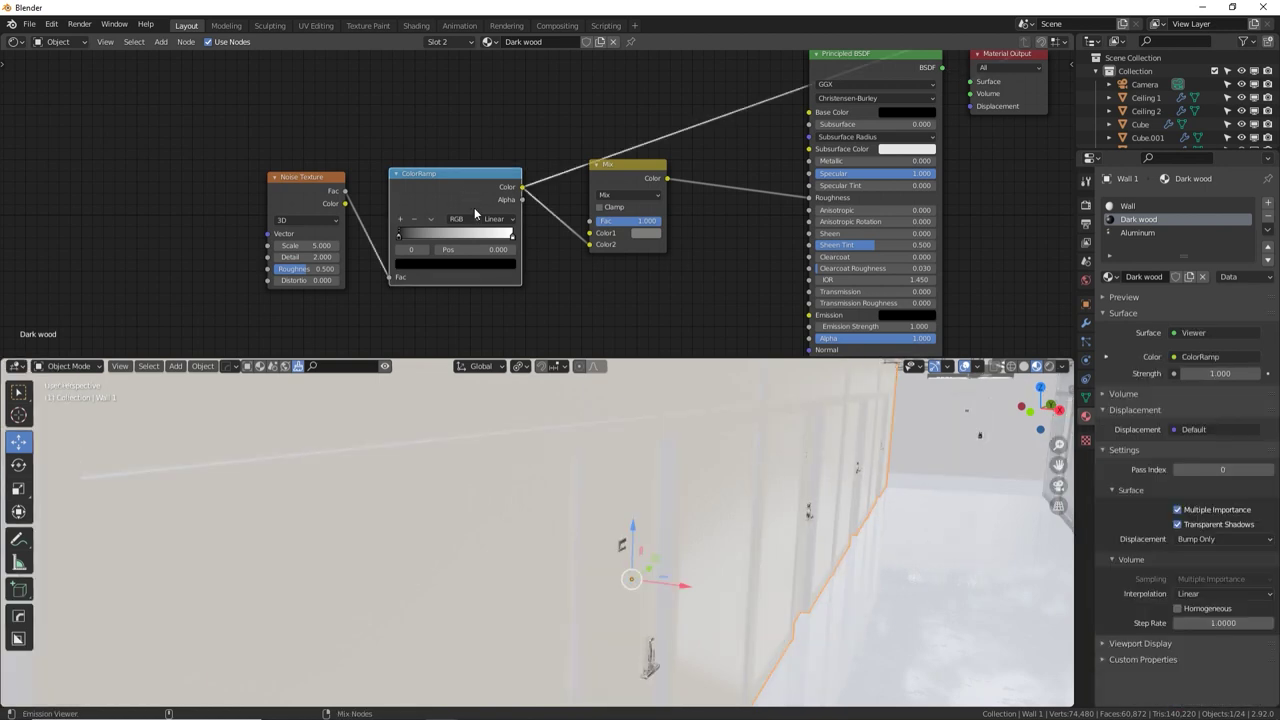
{"action": "left_click_drag", "start_coordinate": [308, 245], "coordinate": [342, 270]}
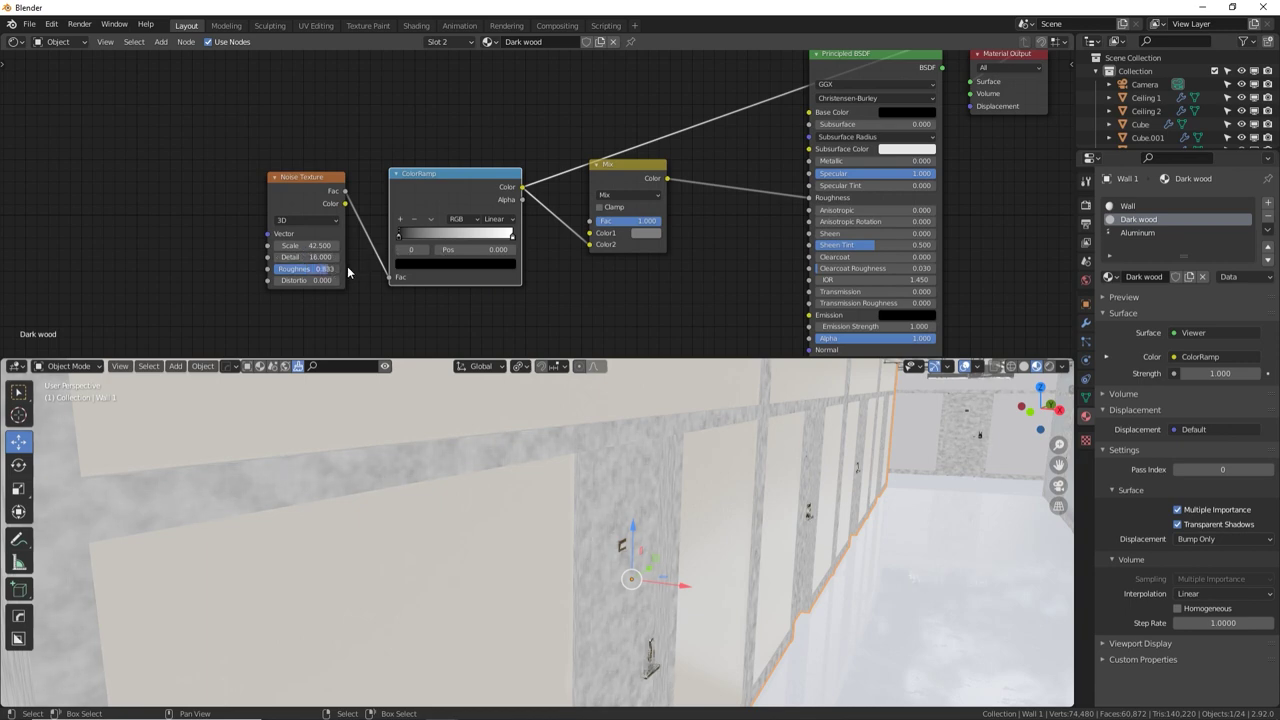
{"action": "left_click_drag", "start_coordinate": [399, 234], "coordinate": [427, 233]}
{"action": "left_click", "coordinate": [507, 236]}
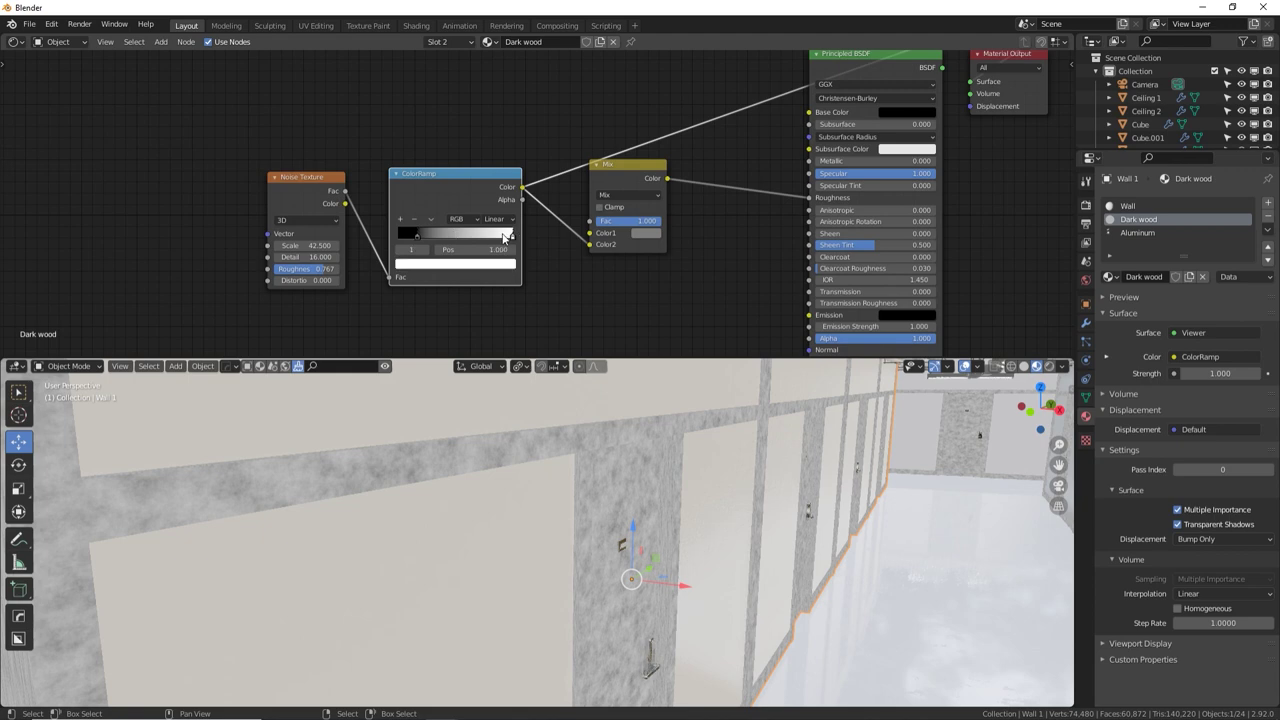
{"action": "middle_click_drag", "start_coordinate": [271, 282], "coordinate": [337, 283]}
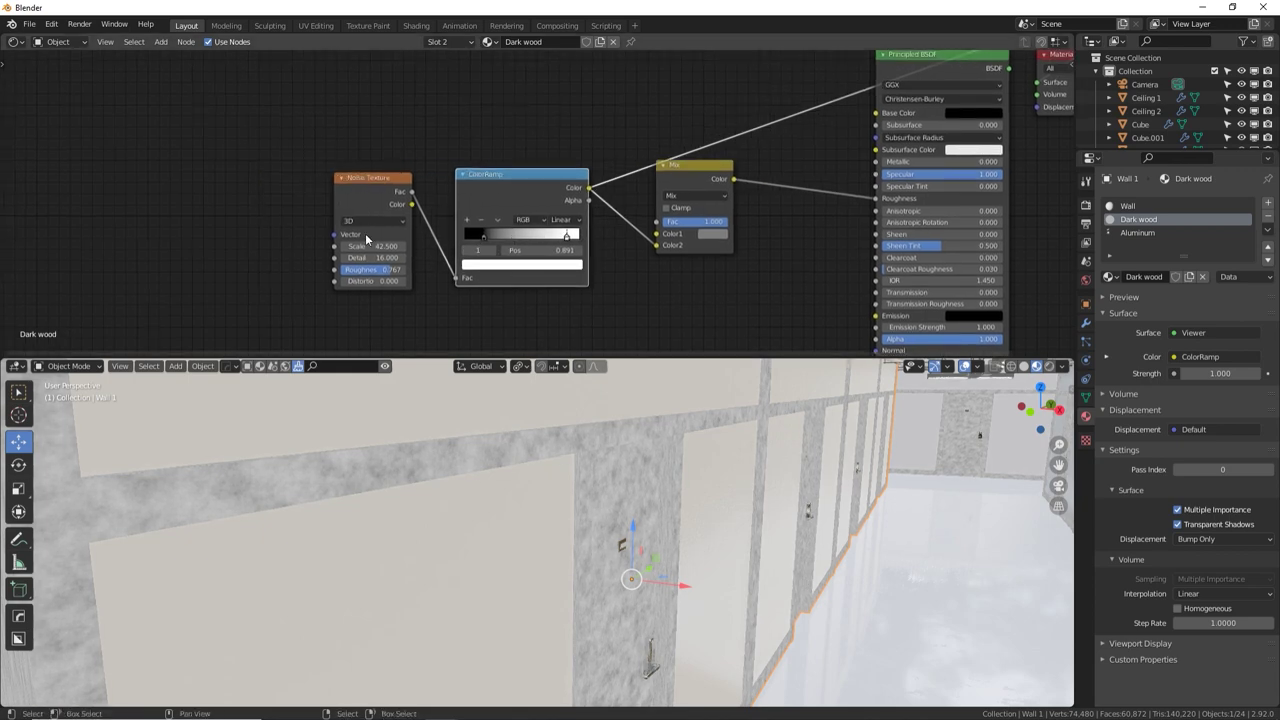
Add Texture Coordinate and Mapping nodes ahead of the Noise Texture, stretching the noise with Mapping X Scale 24 and noise Scale 33.9
{"action": "key", "text": "ctrl+t"}
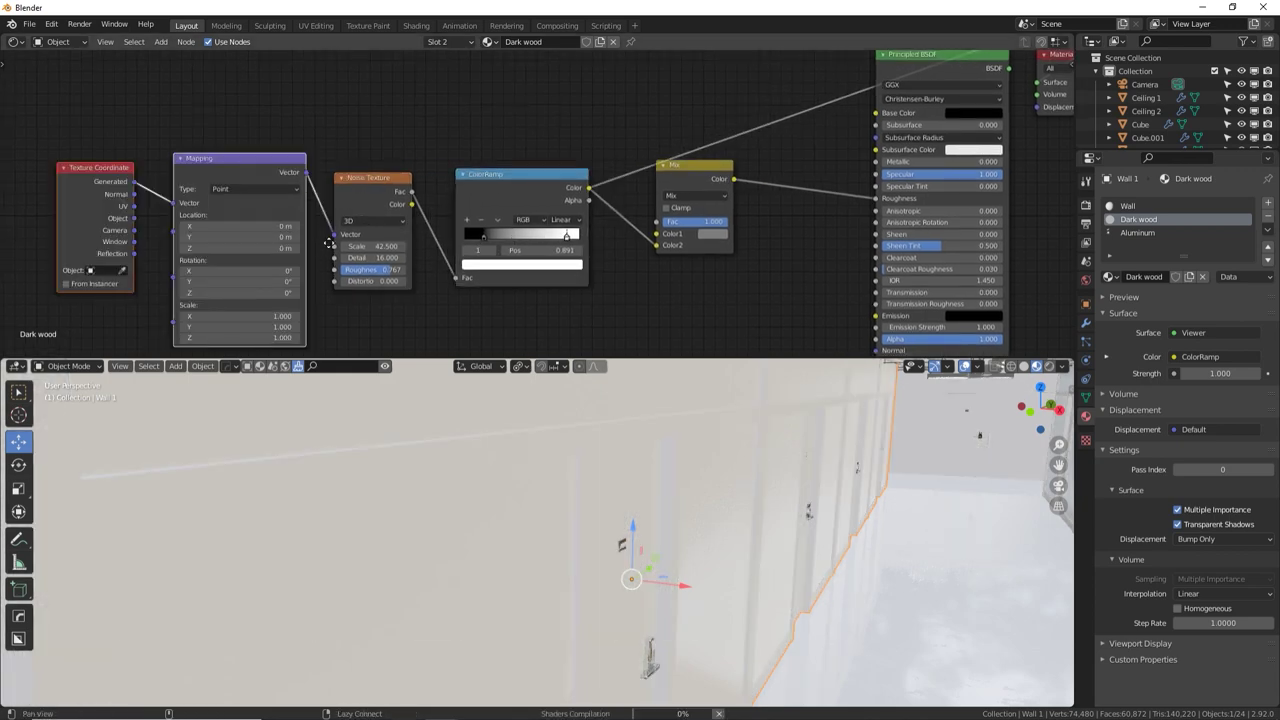
{"action": "middle_click_drag", "start_coordinate": [233, 315], "coordinate": [283, 287]}
{"action": "left_click_drag", "start_coordinate": [283, 287], "coordinate": [393, 288]}
{"action": "middle_click_drag", "start_coordinate": [440, 455], "coordinate": [466, 444], "text": "shift"}
{"action": "left_click_drag", "start_coordinate": [425, 219], "coordinate": [366, 233]}
{"action": "mouse_move", "coordinate": [334, 288]}
{"action": "left_mouse_down"}
{"action": "mouse_move", "coordinate": [322, 289]}
{"action": "mouse_move", "coordinate": [355, 289]}
{"action": "left_mouse_up"}
{"action": "middle_click_drag", "start_coordinate": [466, 446], "coordinate": [512, 457]}
{"action": "middle_click_drag", "start_coordinate": [625, 505], "coordinate": [598, 506], "text": "shift"}
Preview the Mix node's output and change its blending mode to Multiply with Fac at 1.000
{"action": "middle_click_drag", "start_coordinate": [713, 195], "coordinate": [483, 232]}
{"action": "left_click", "coordinate": [525, 190], "text": "ctrl+shift"}
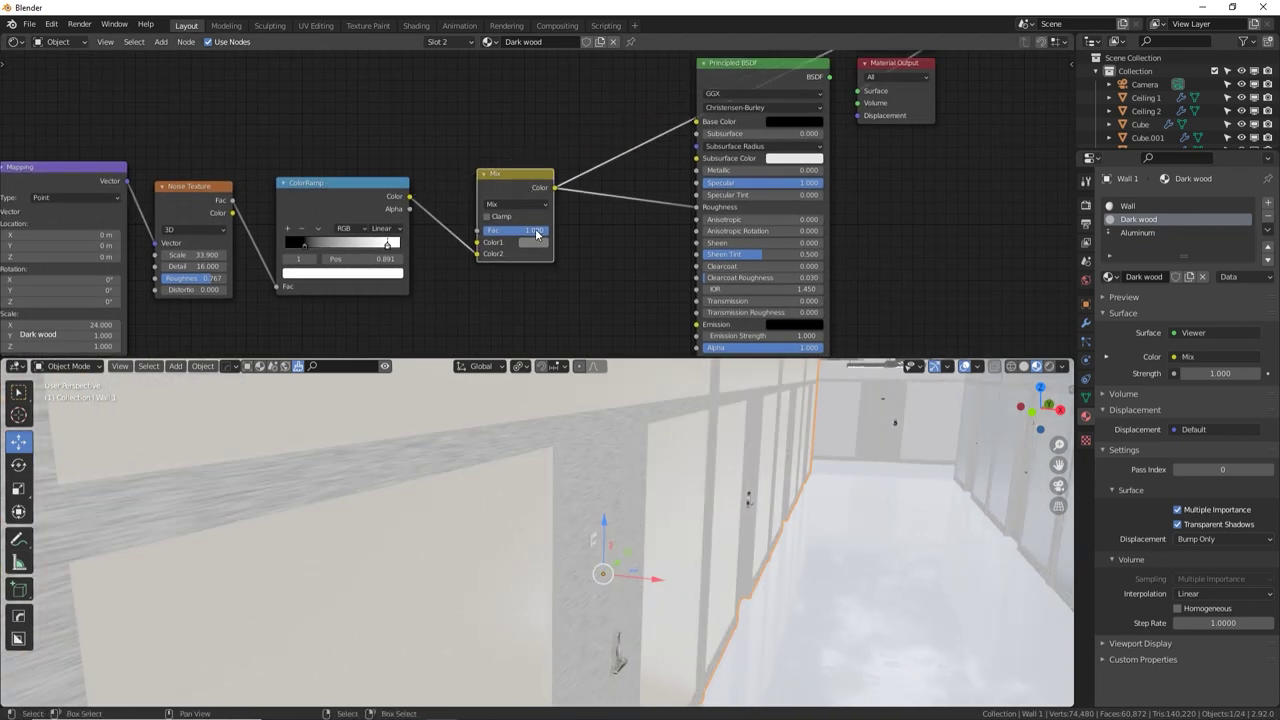
{"action": "mouse_move", "coordinate": [512, 234]}
{"action": "left_mouse_down"}
{"action": "mouse_move", "coordinate": [458, 241]}
{"action": "mouse_move", "coordinate": [594, 240]}
{"action": "left_mouse_up"}
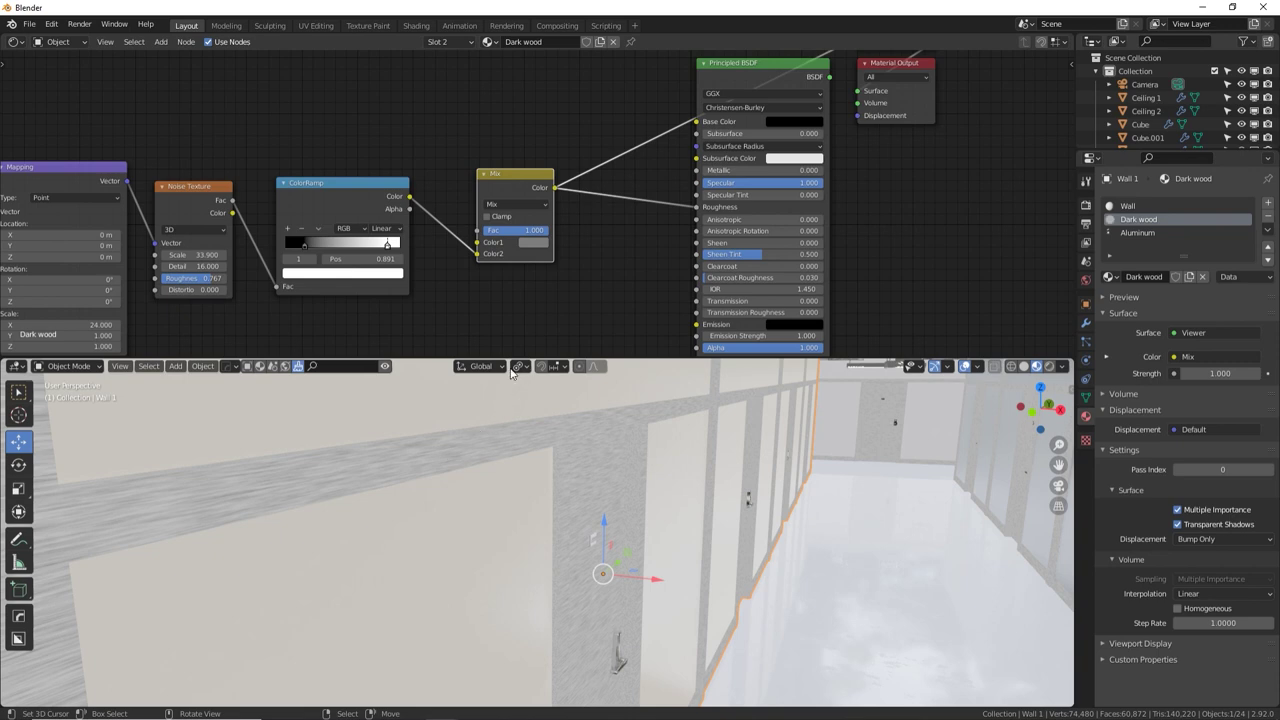
{"action": "left_click", "coordinate": [535, 205]}
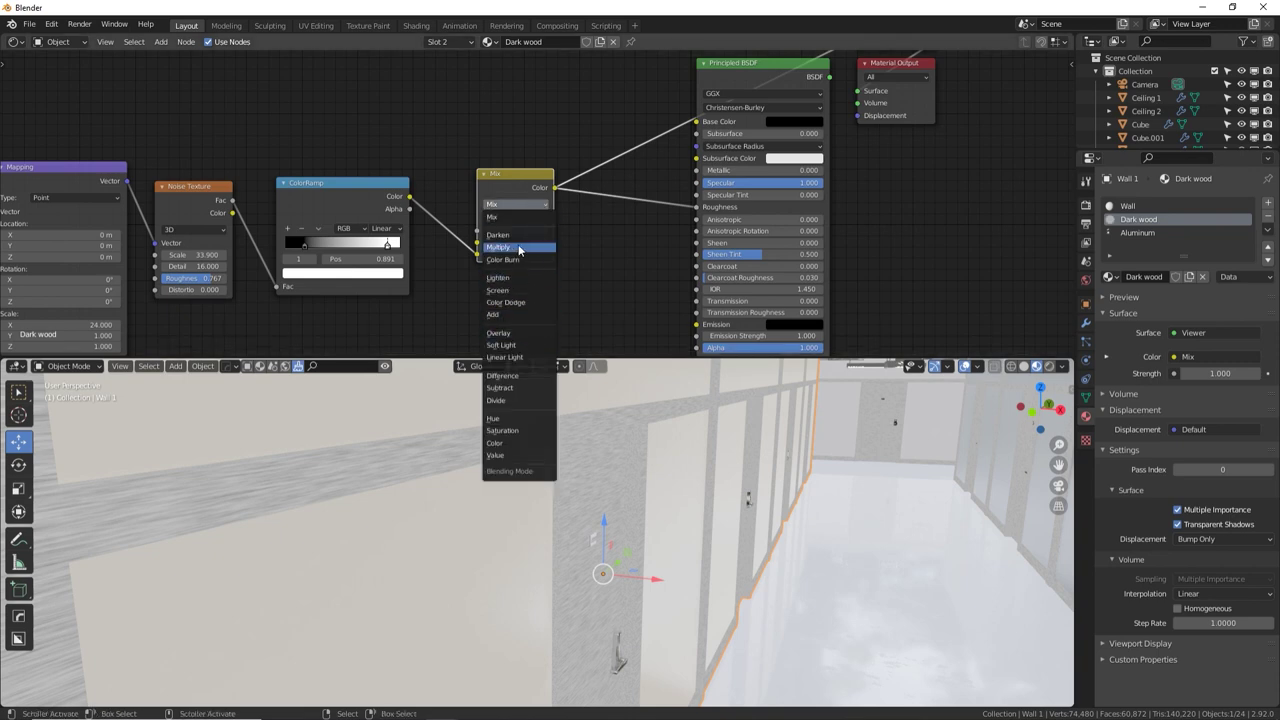
{"action": "left_click", "coordinate": [519, 248]}
{"action": "left_click_drag", "start_coordinate": [538, 235], "coordinate": [452, 238]}
{"action": "left_click", "coordinate": [297, 205]}
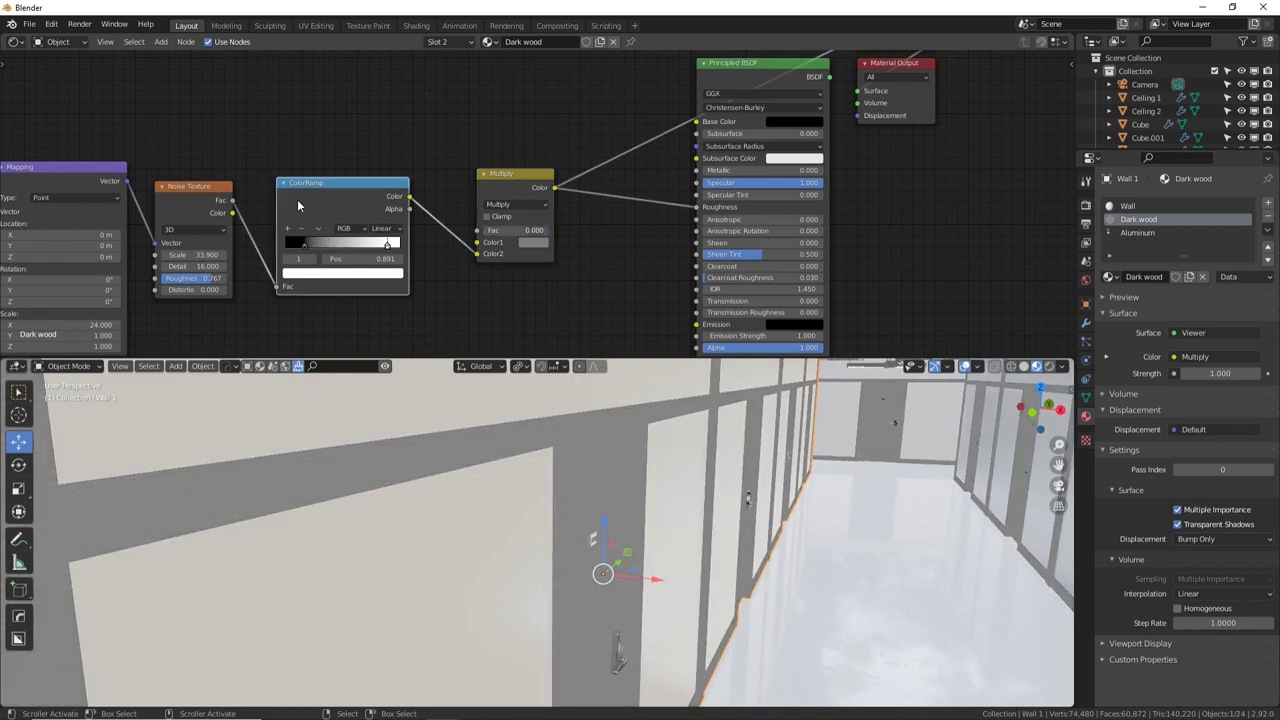
{"action": "left_click_drag", "start_coordinate": [536, 234], "coordinate": [583, 236]}
Try the Screen blending mode on the Dark wood Mix node and return it to Multiply at Fac 1.000
{"action": "left_click", "coordinate": [530, 205]}
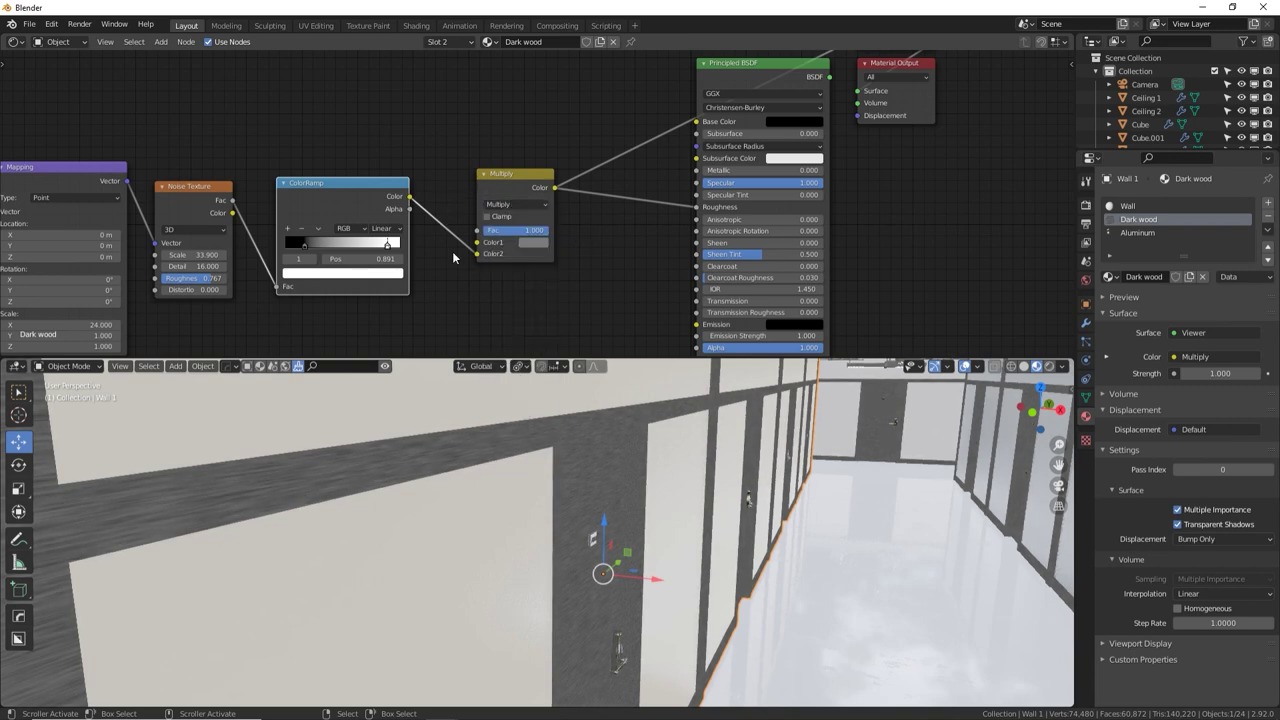
{"action": "left_click", "coordinate": [520, 205]}
{"action": "left_click", "coordinate": [499, 290]}
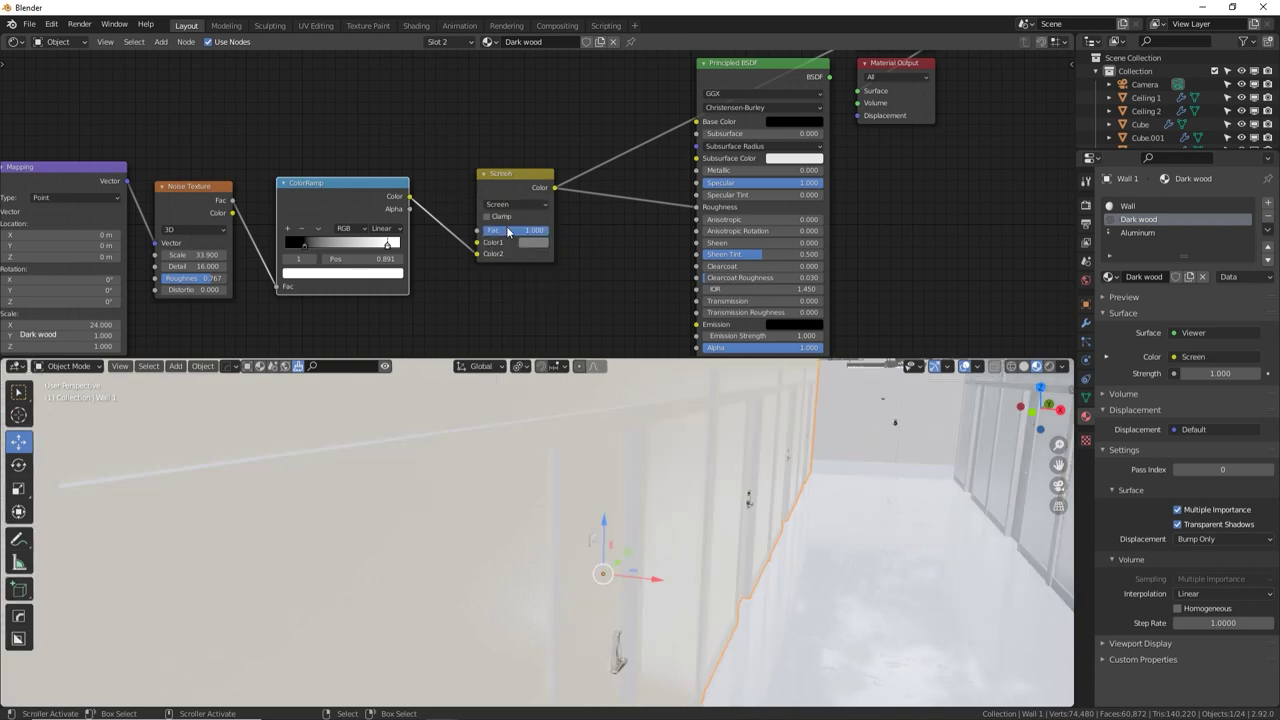
{"action": "mouse_move", "coordinate": [508, 232]}
{"action": "left_mouse_down"}
{"action": "mouse_move", "coordinate": [434, 234]}
{"action": "mouse_move", "coordinate": [528, 237]}
{"action": "mouse_move", "coordinate": [495, 236]}
{"action": "left_mouse_up"}
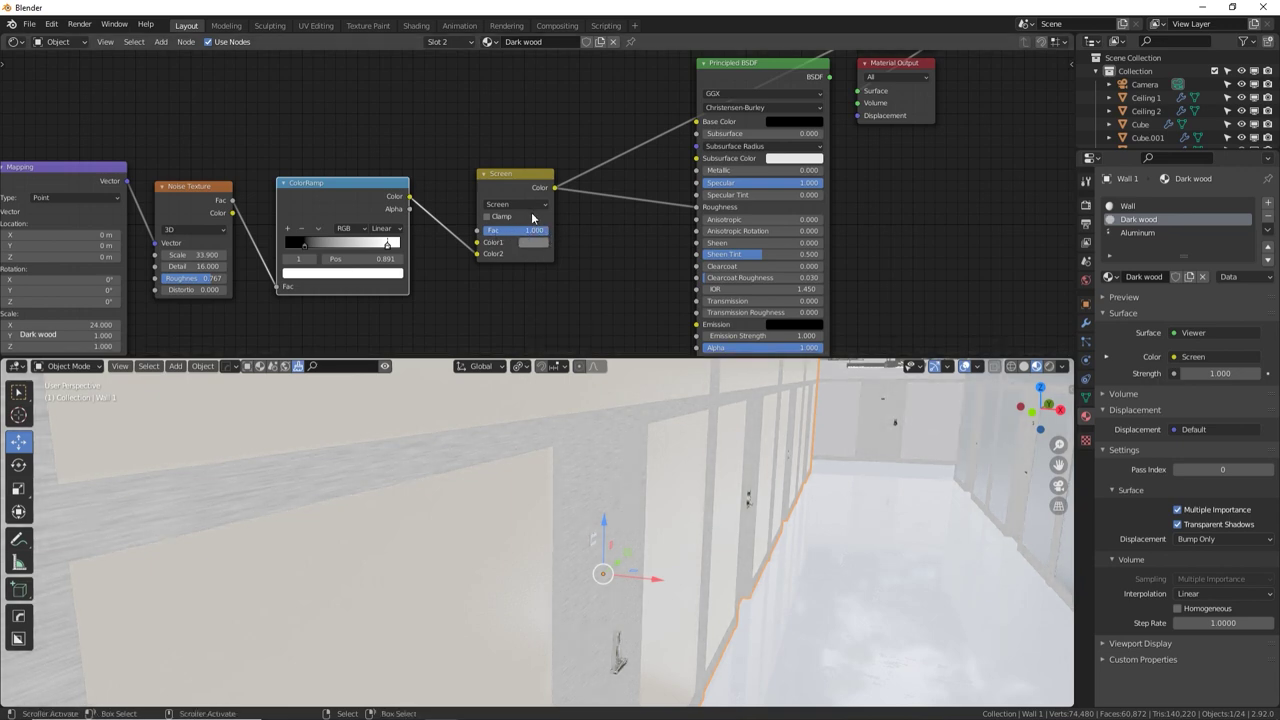
{"action": "left_click", "coordinate": [535, 204]}
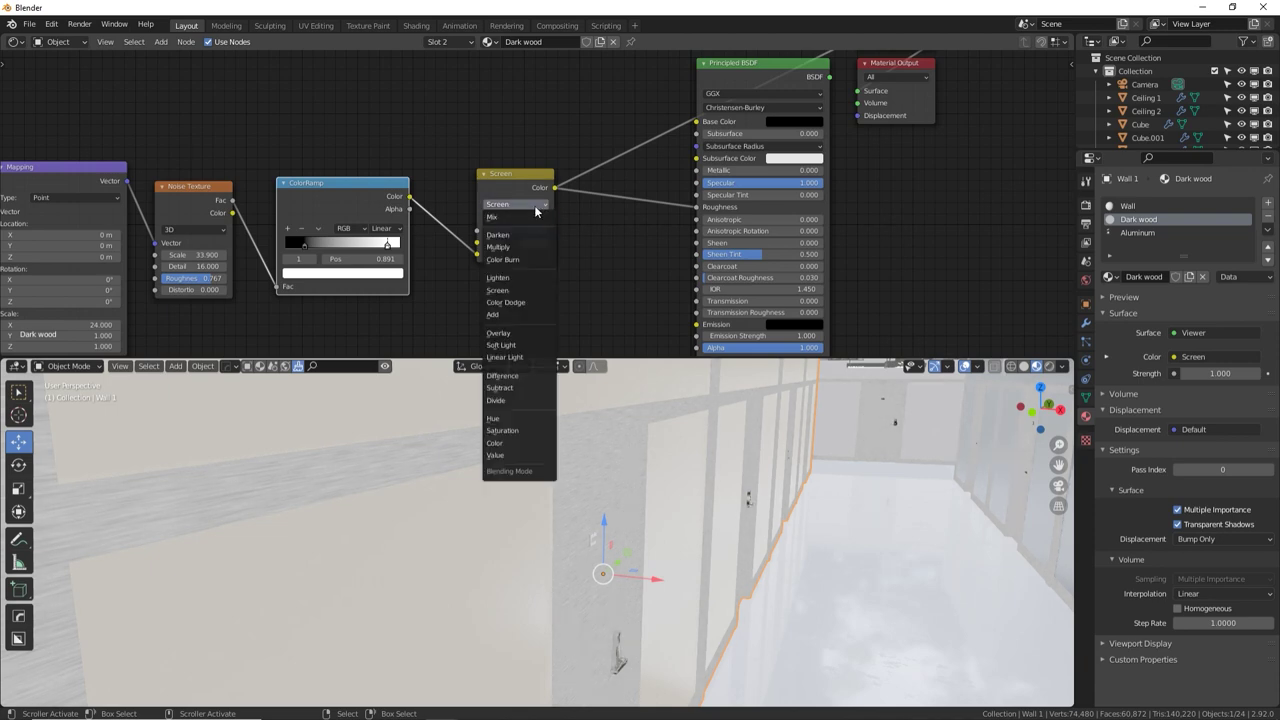
{"action": "left_click", "coordinate": [521, 248]}
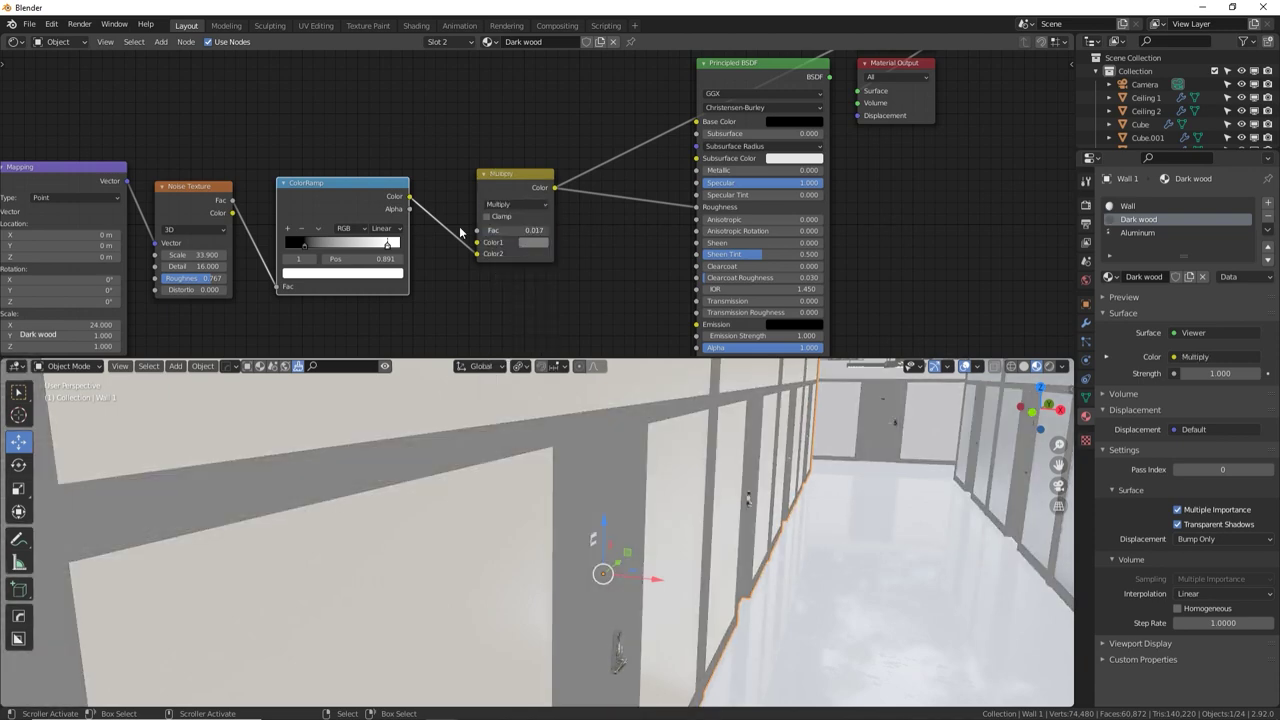
{"action": "left_click_drag", "start_coordinate": [494, 232], "coordinate": [551, 236]}
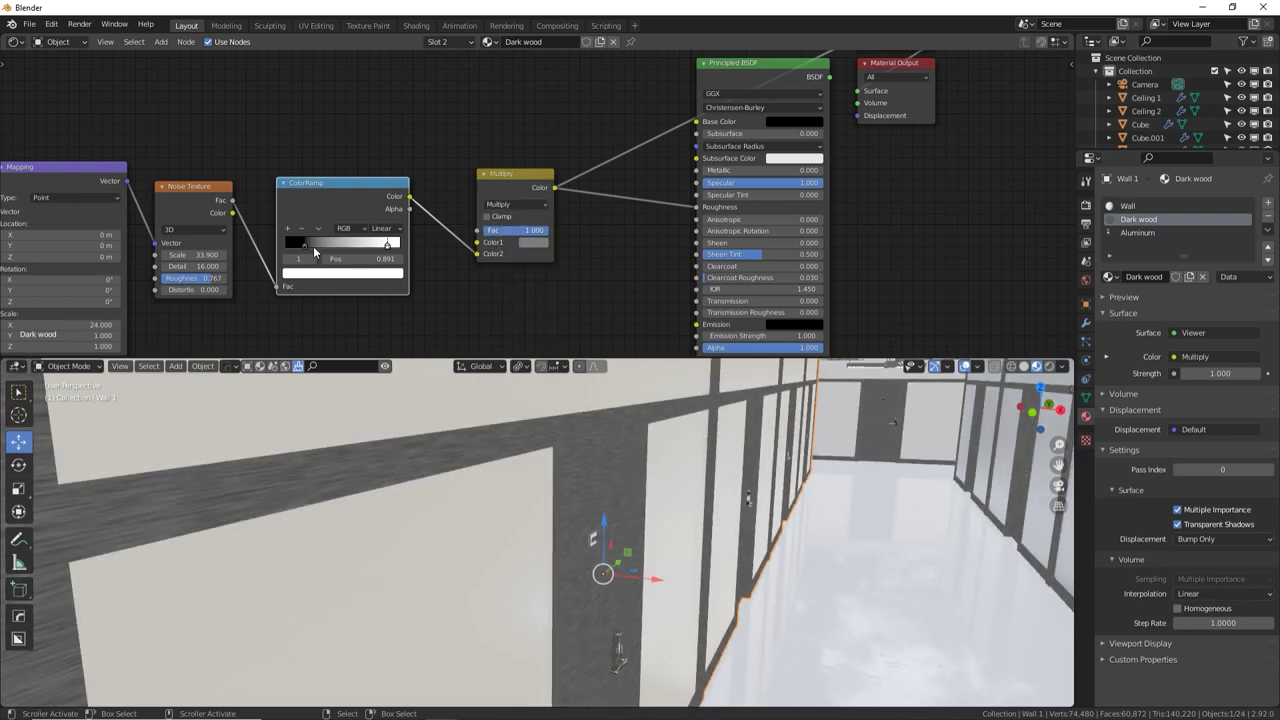
Adjust the ColorRamp contrast by placing the black stop at position 0 and the white stop further inward, with the Multiply Fac at 1.000
{"action": "left_click_drag", "start_coordinate": [308, 246], "coordinate": [366, 246]}
{"action": "left_click_drag", "start_coordinate": [354, 246], "coordinate": [286, 246]}
{"action": "left_click_drag", "start_coordinate": [532, 232], "coordinate": [580, 238]}
{"action": "middle_click_drag", "start_coordinate": [540, 400], "coordinate": [503, 419]}
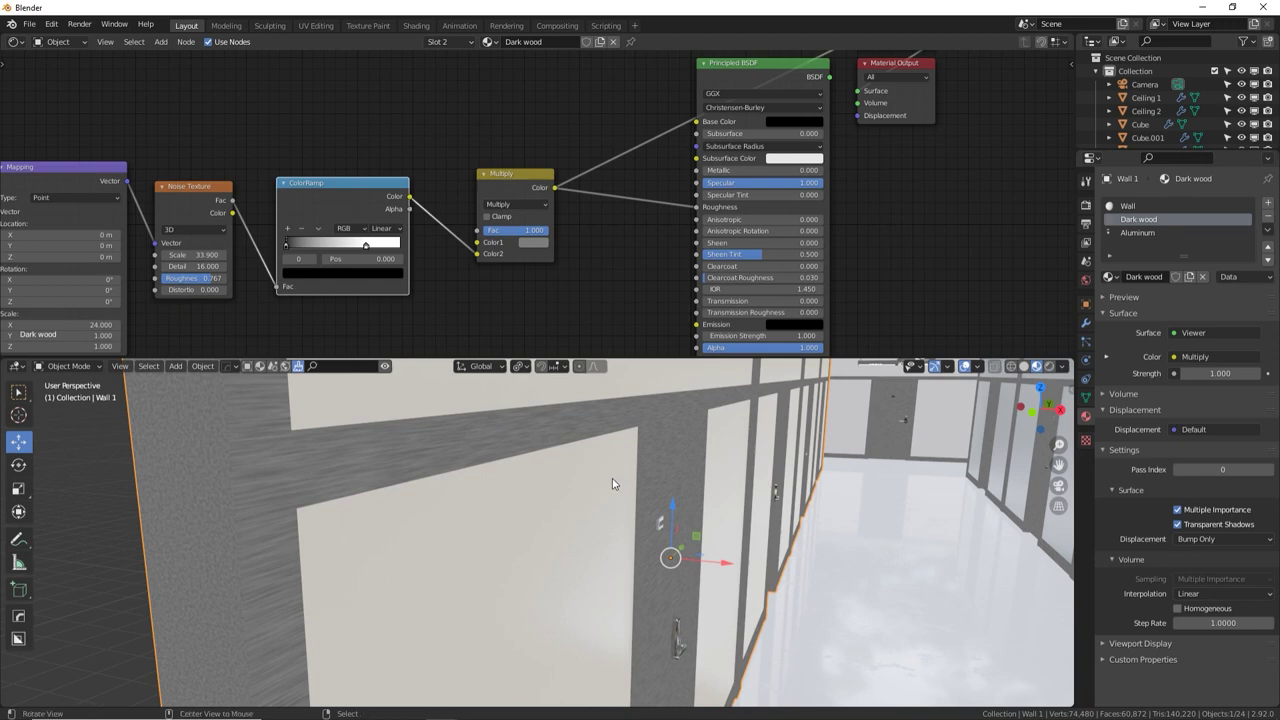
{"action": "middle_click_drag", "start_coordinate": [612, 478], "coordinate": [575, 515]}
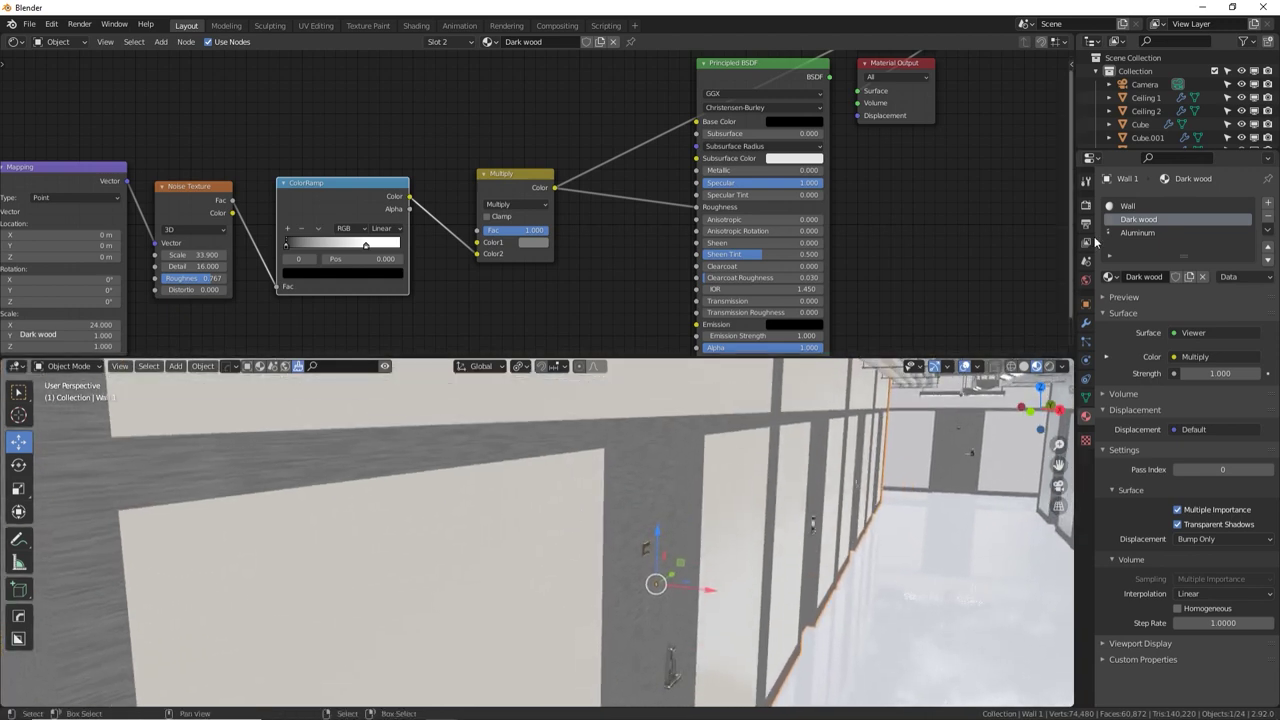
Select the Wall material and add a MixRGB node in front of its Principled BSDF
{"action": "left_click", "coordinate": [1124, 206]}
{"action": "key", "text": "shift+a"}
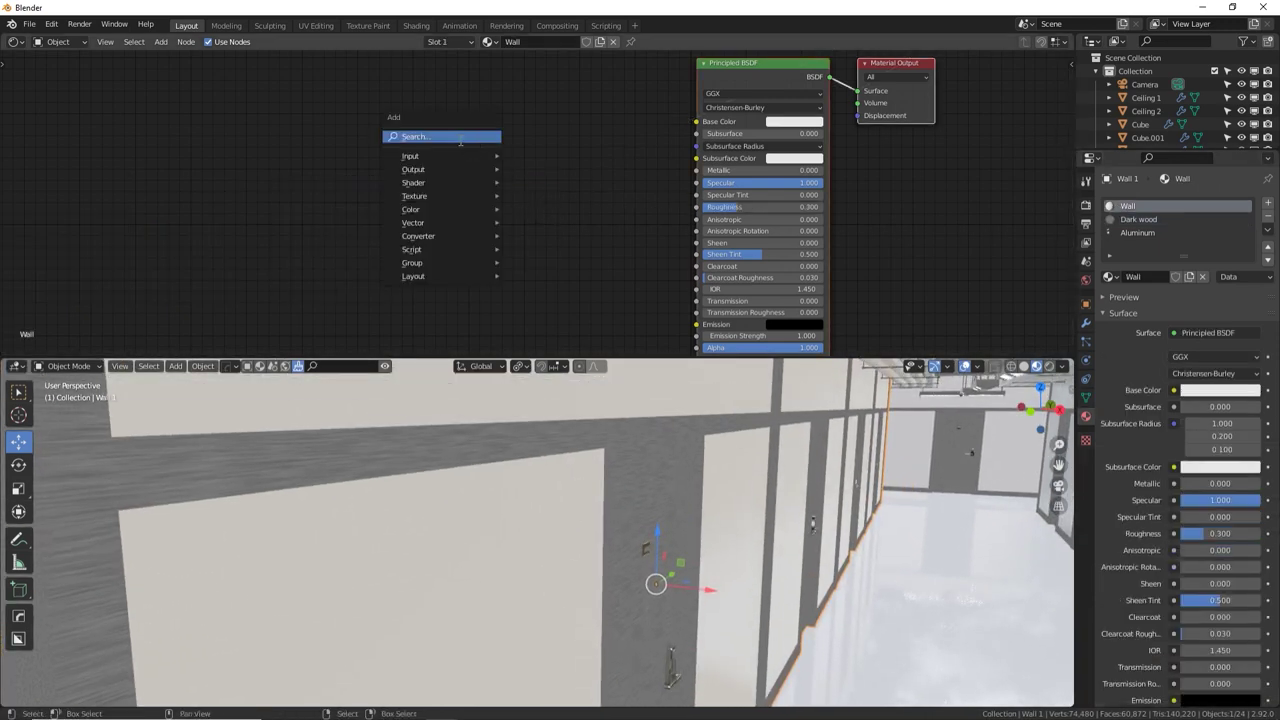
{"action": "type", "text": "mix"}
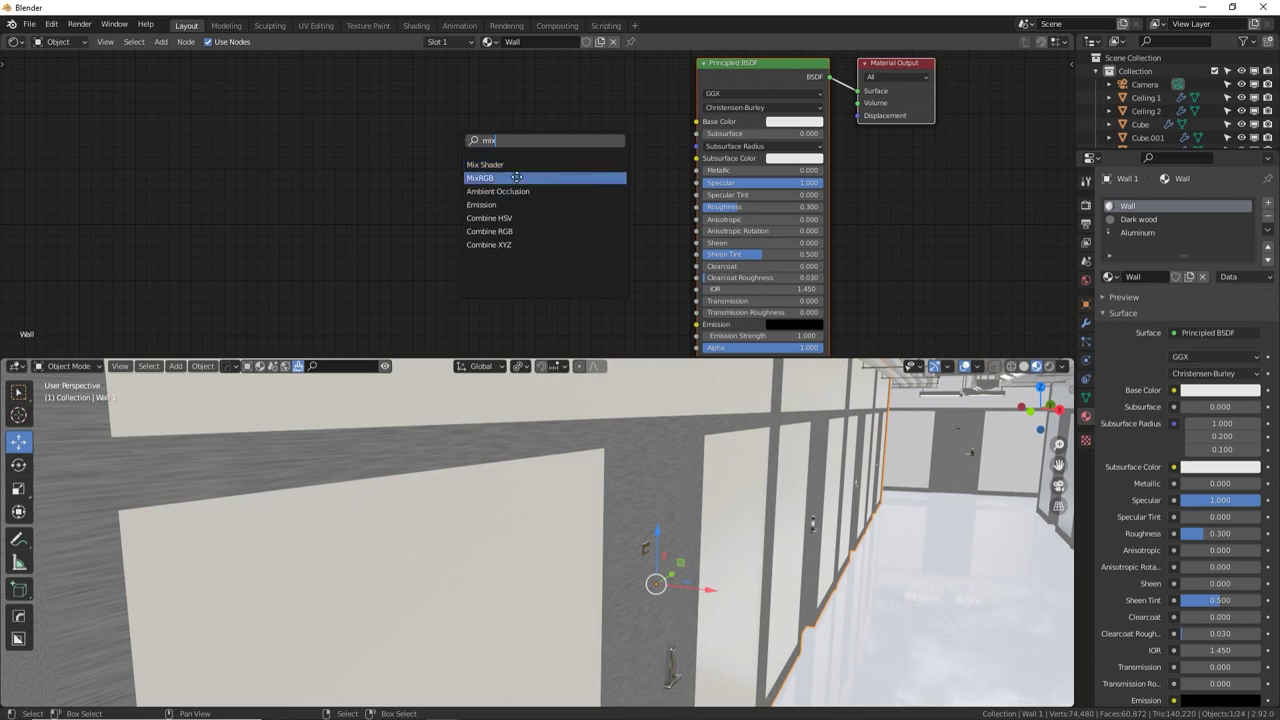
{"action": "left_click", "coordinate": [516, 177]}
{"action": "left_click", "coordinate": [518, 180]}
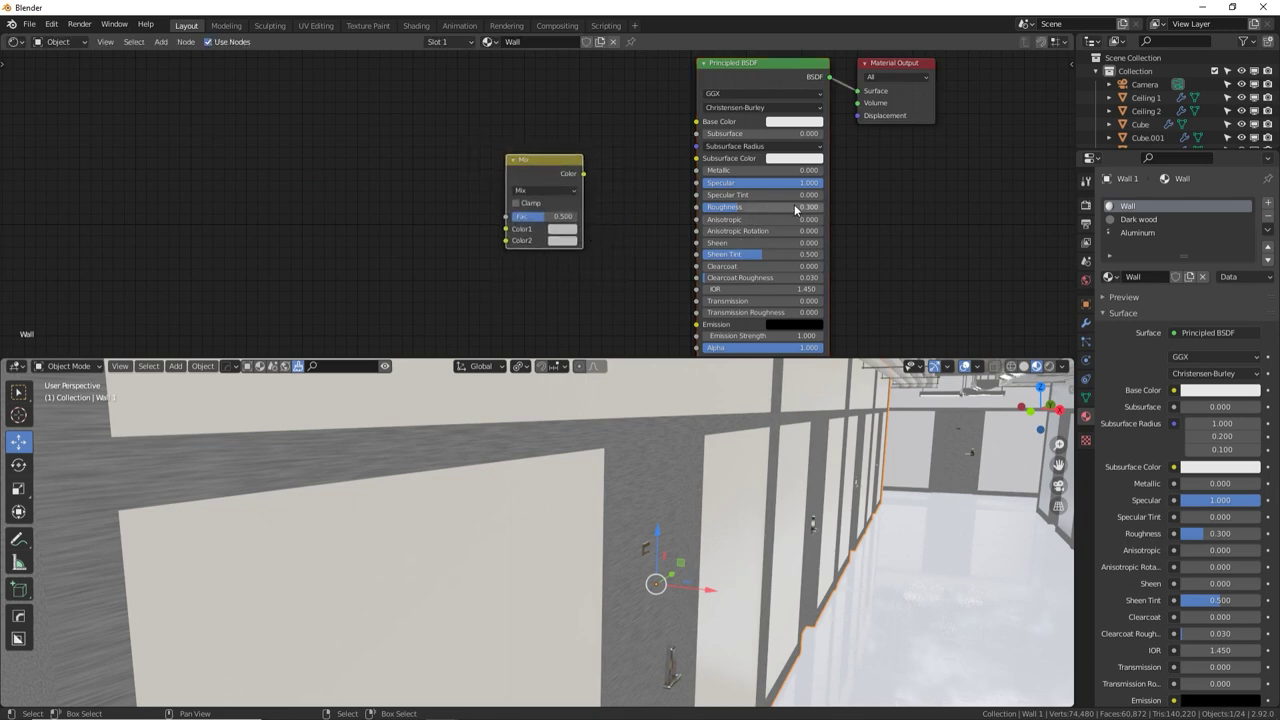
Set the Wall Mix node's Color1 value to 0.3 and connect its Color output to the Principled BSDF's Roughness
{"action": "left_click", "coordinate": [574, 231]}
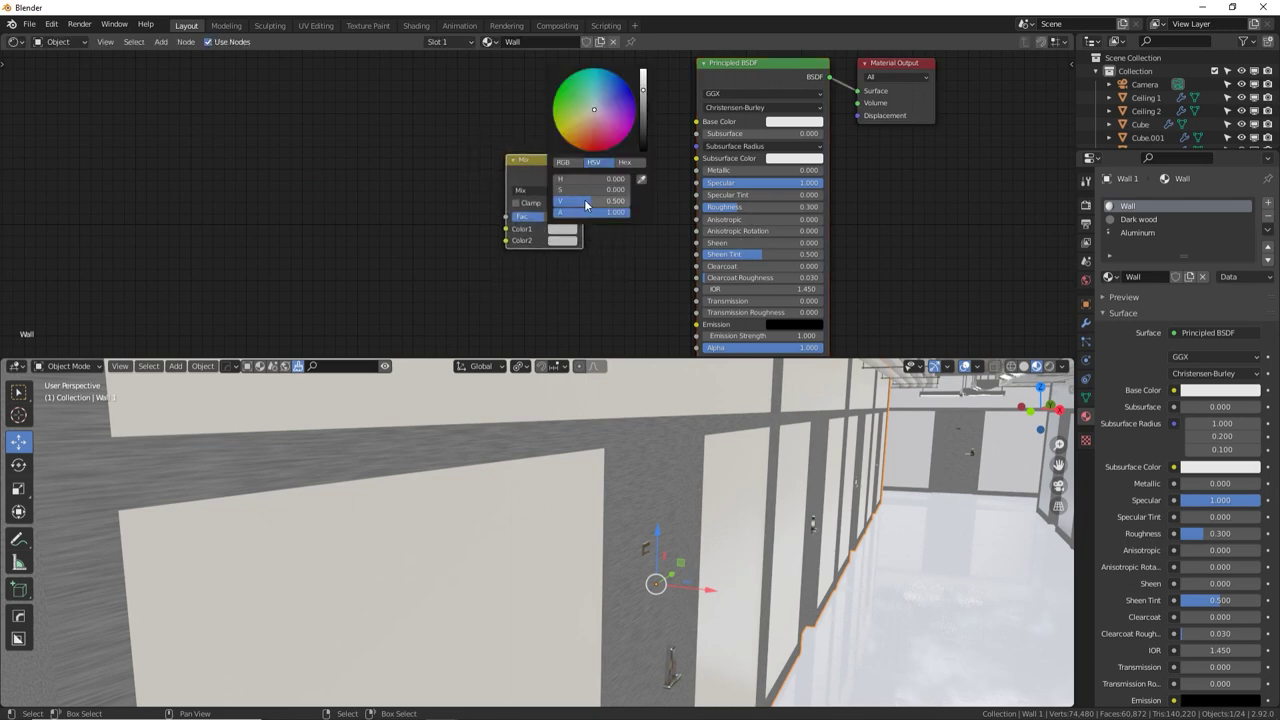
{"action": "left_click", "coordinate": [586, 204]}
{"action": "type", "text": ".3"}
{"action": "key", "text": "Return"}
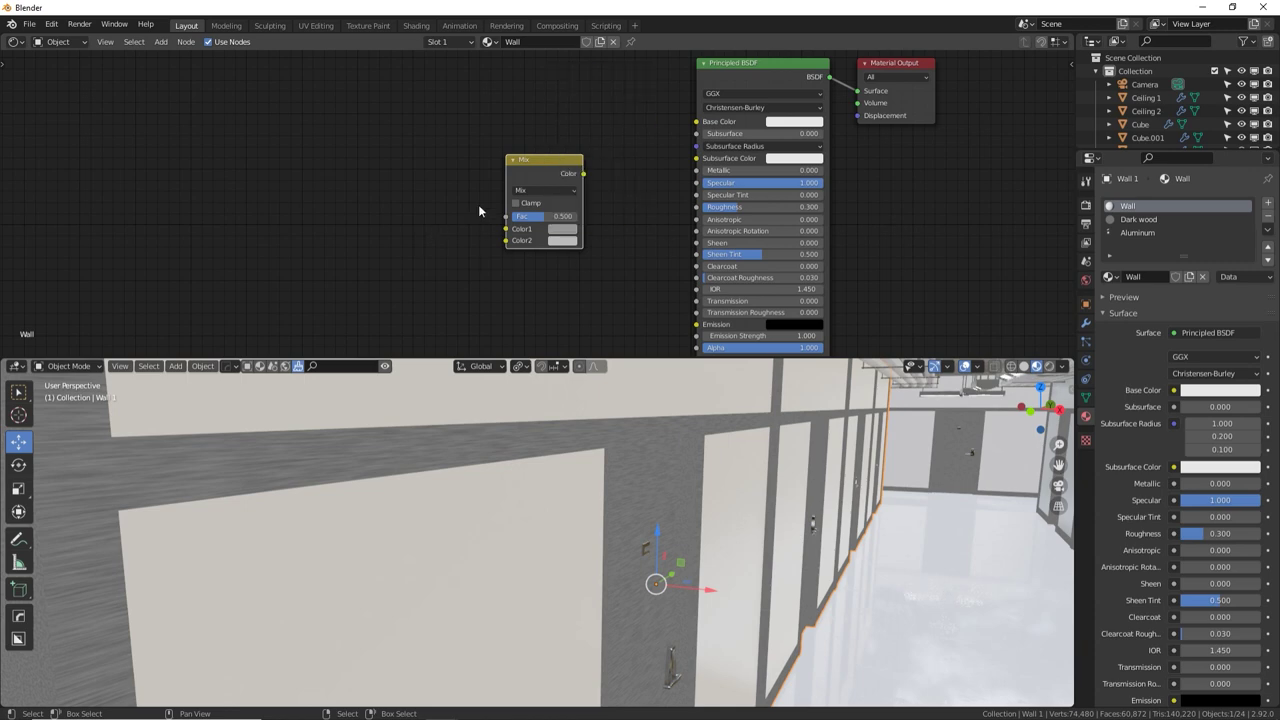
{"action": "left_click_drag", "start_coordinate": [584, 174], "coordinate": [697, 206]}
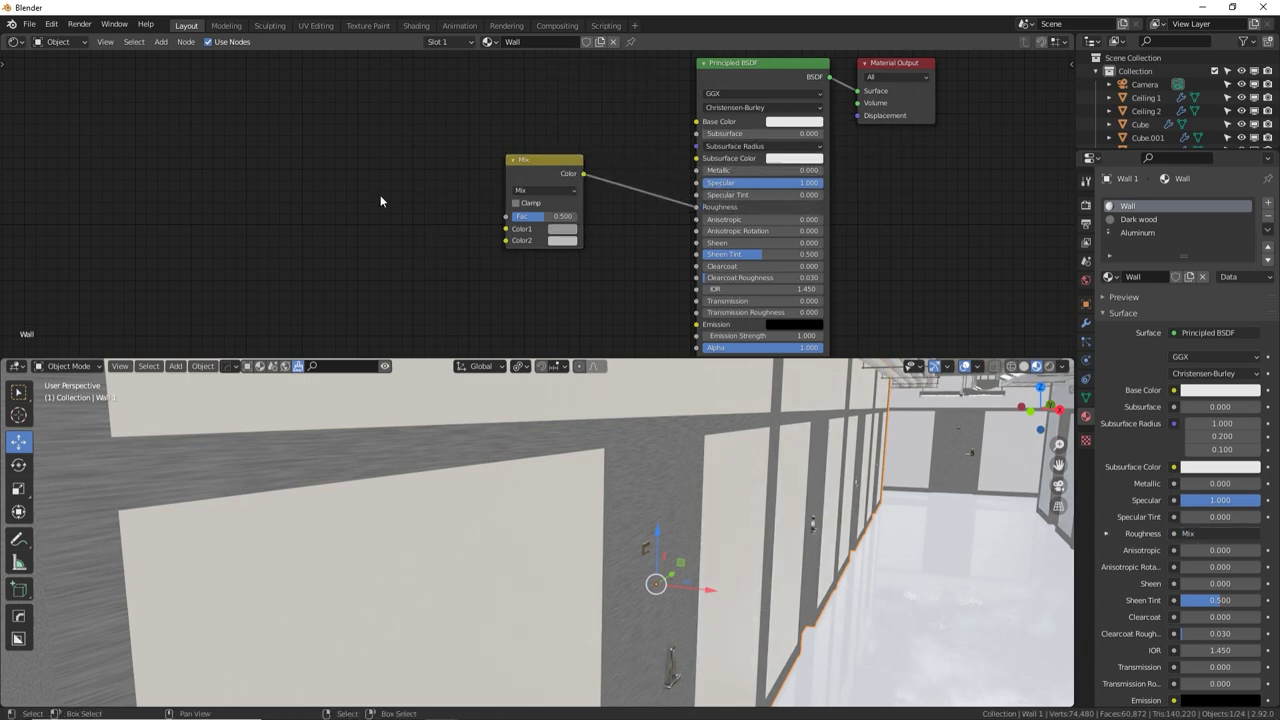
Add a Musgrave Texture to the Wall material and feed its Height into the Mix node's Color2 with Fac 1.000
{"action": "key", "text": "shift+a"}
{"action": "left_click", "coordinate": [338, 195]}
{"action": "type", "text": "mus"}
{"action": "key", "text": "Return"}
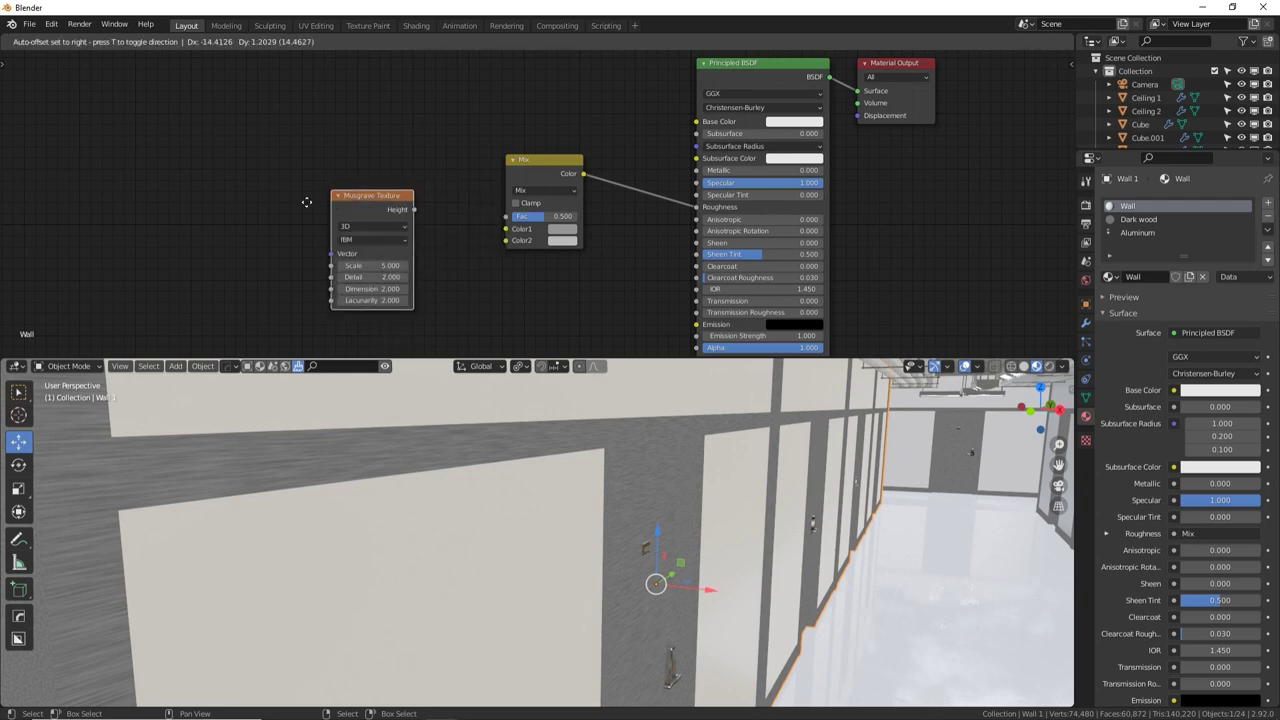
{"action": "left_click", "coordinate": [224, 188]}
{"action": "mouse_move", "coordinate": [312, 191]}
{"action": "left_mouse_down"}
{"action": "mouse_move", "coordinate": [560, 145]}
{"action": "mouse_move", "coordinate": [567, 226]}
{"action": "mouse_move", "coordinate": [540, 239]}
{"action": "mouse_move", "coordinate": [600, 222]}
{"action": "mouse_move", "coordinate": [630, 229]}
{"action": "left_mouse_up"}
Preview the Wall Mix output and set the Musgrave Texture to Scale 7.5, Detail 11.1 and Dimension 0.6
{"action": "left_click", "coordinate": [536, 163], "text": "ctrl+shift"}
{"action": "left_click_drag", "start_coordinate": [297, 248], "coordinate": [277, 270]}
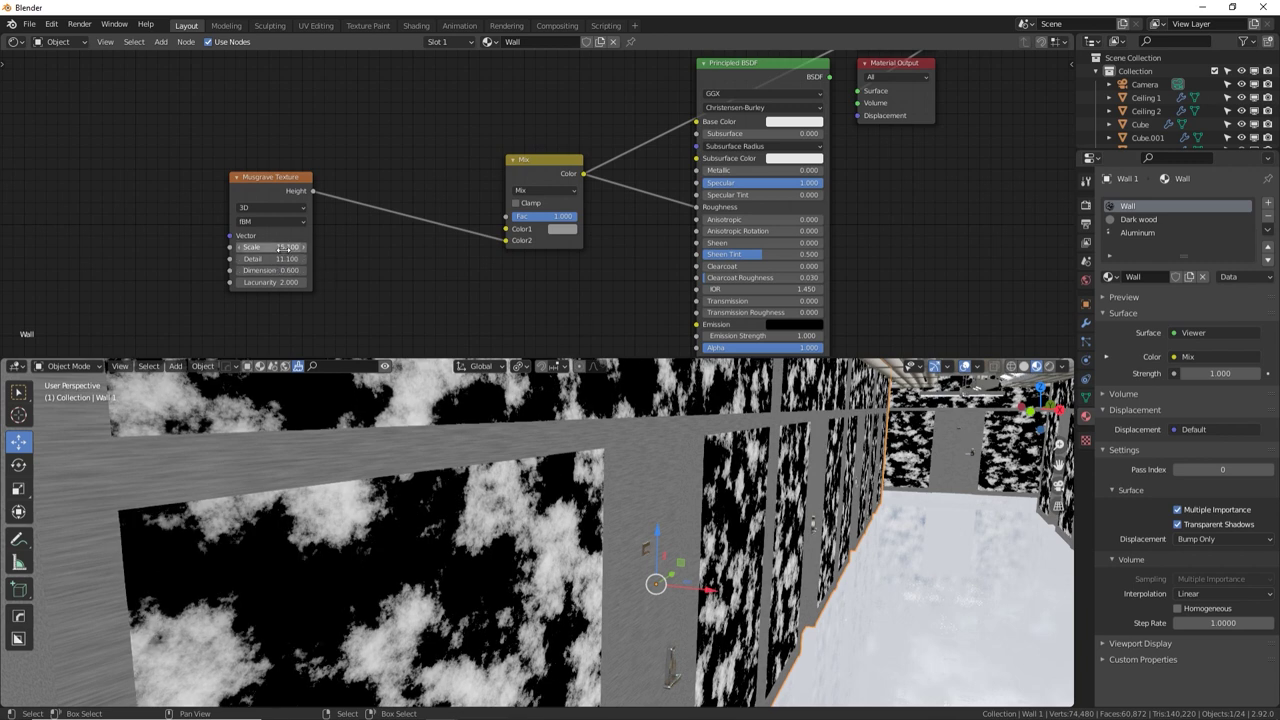
{"action": "left_click_drag", "start_coordinate": [281, 247], "coordinate": [330, 257]}
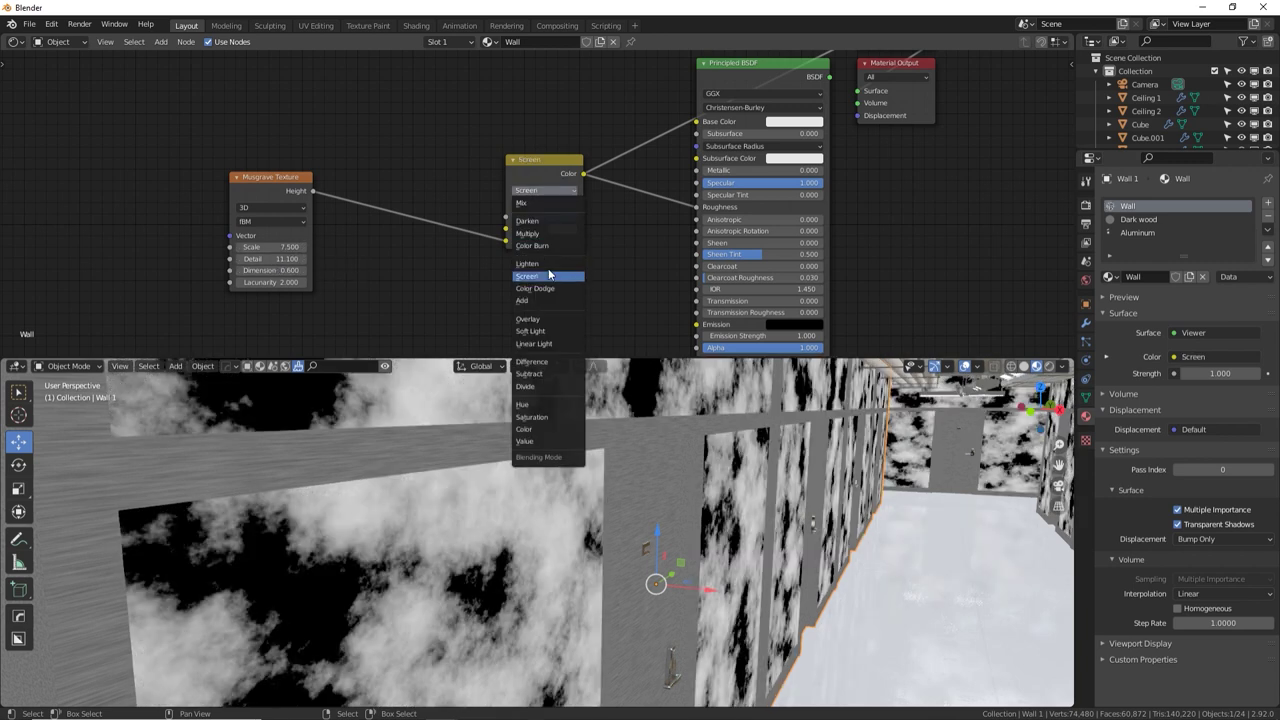
Set the Wall Mix node's blending mode to Multiply and its Fac to 0.200
{"action": "left_click", "coordinate": [545, 232]}
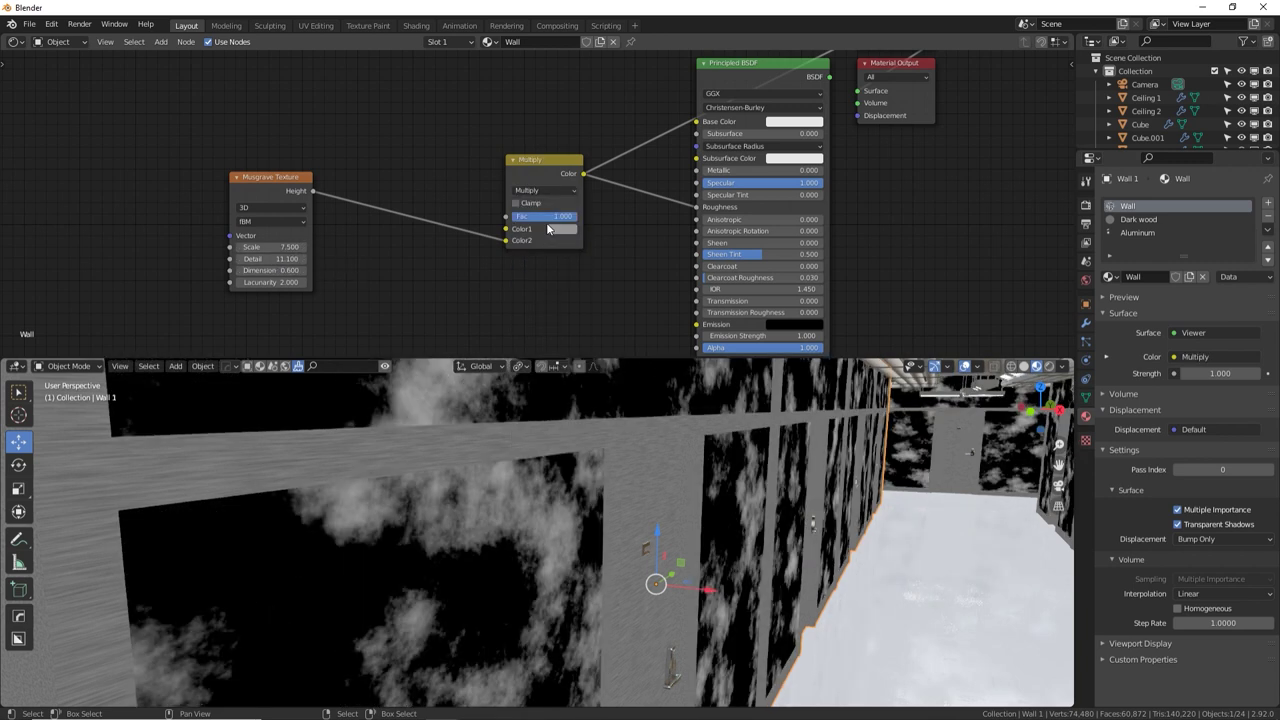
{"action": "left_click_drag", "start_coordinate": [487, 221], "coordinate": [469, 222]}
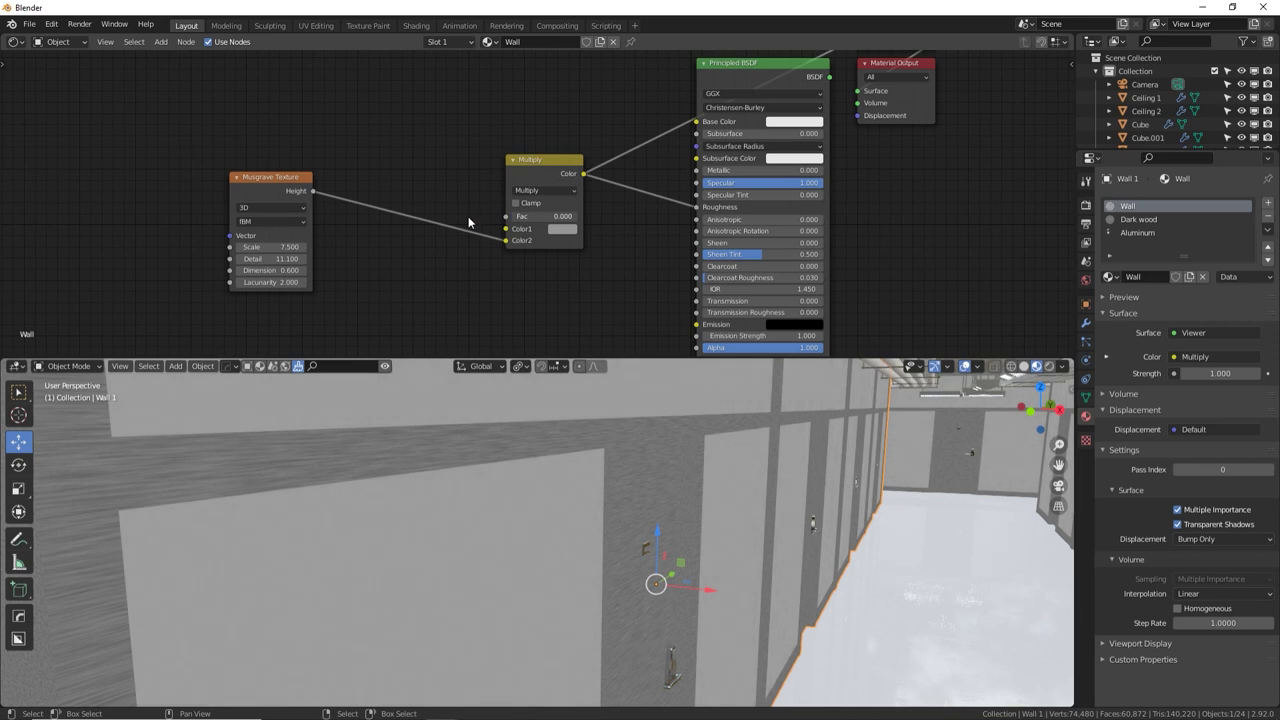
{"action": "middle_click_drag", "start_coordinate": [480, 431], "coordinate": [489, 460]}
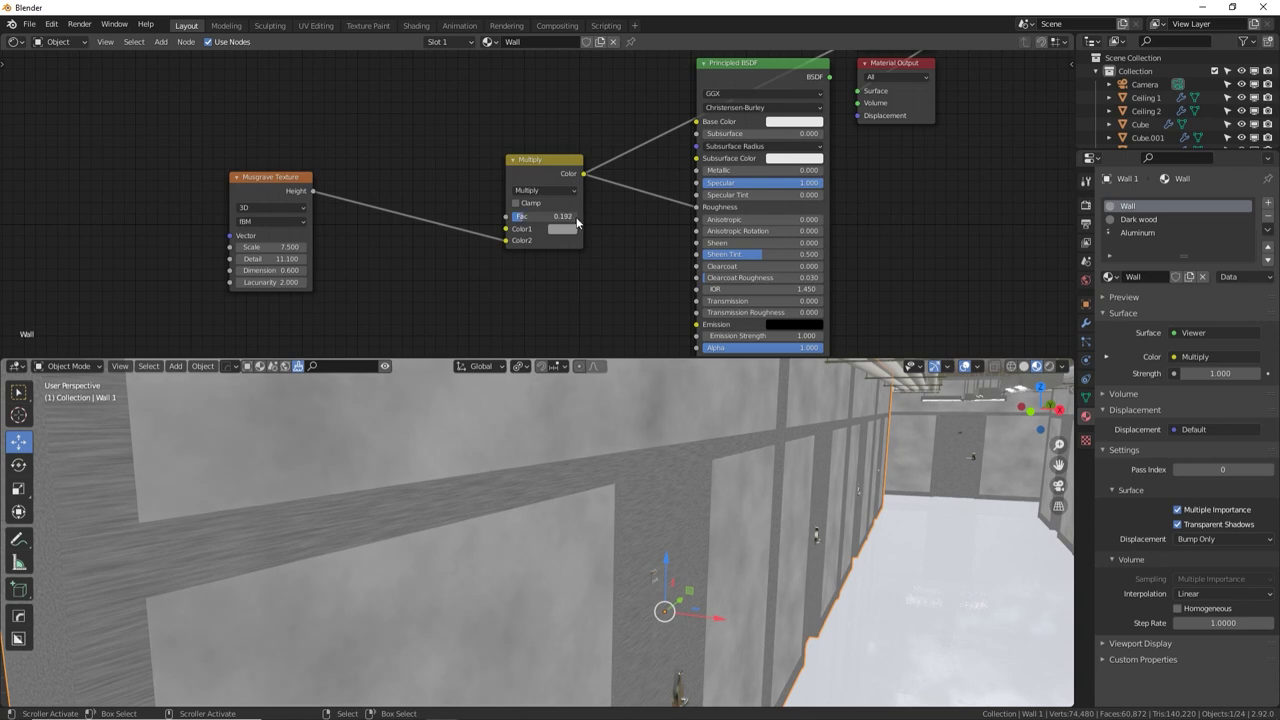
{"action": "left_click_drag", "start_coordinate": [577, 222], "coordinate": [580, 222]}
{"action": "middle_click_drag", "start_coordinate": [585, 498], "coordinate": [528, 471]}
Reconnect the Wall material's Principled BSDF to the Material Output and select the Dark wood material
{"action": "middle_click_drag", "start_coordinate": [736, 80], "coordinate": [714, 130]}
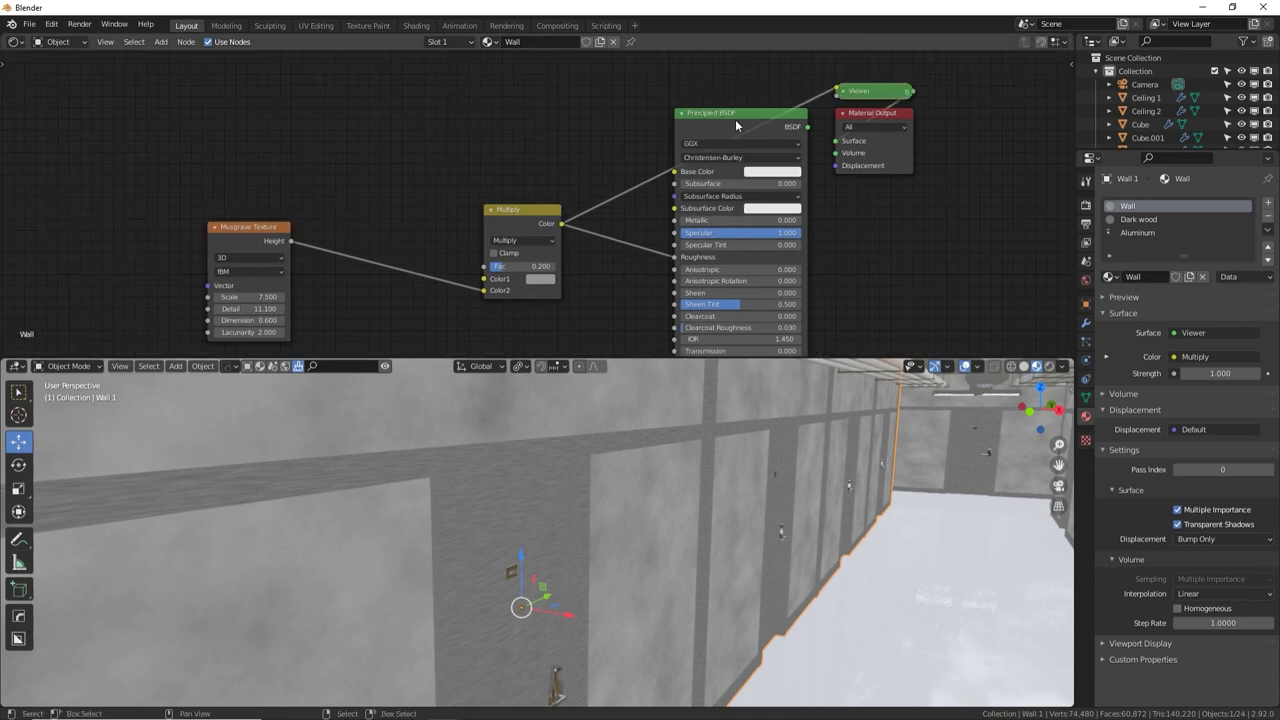
{"action": "left_click", "coordinate": [743, 118], "text": "ctrl+shift"}
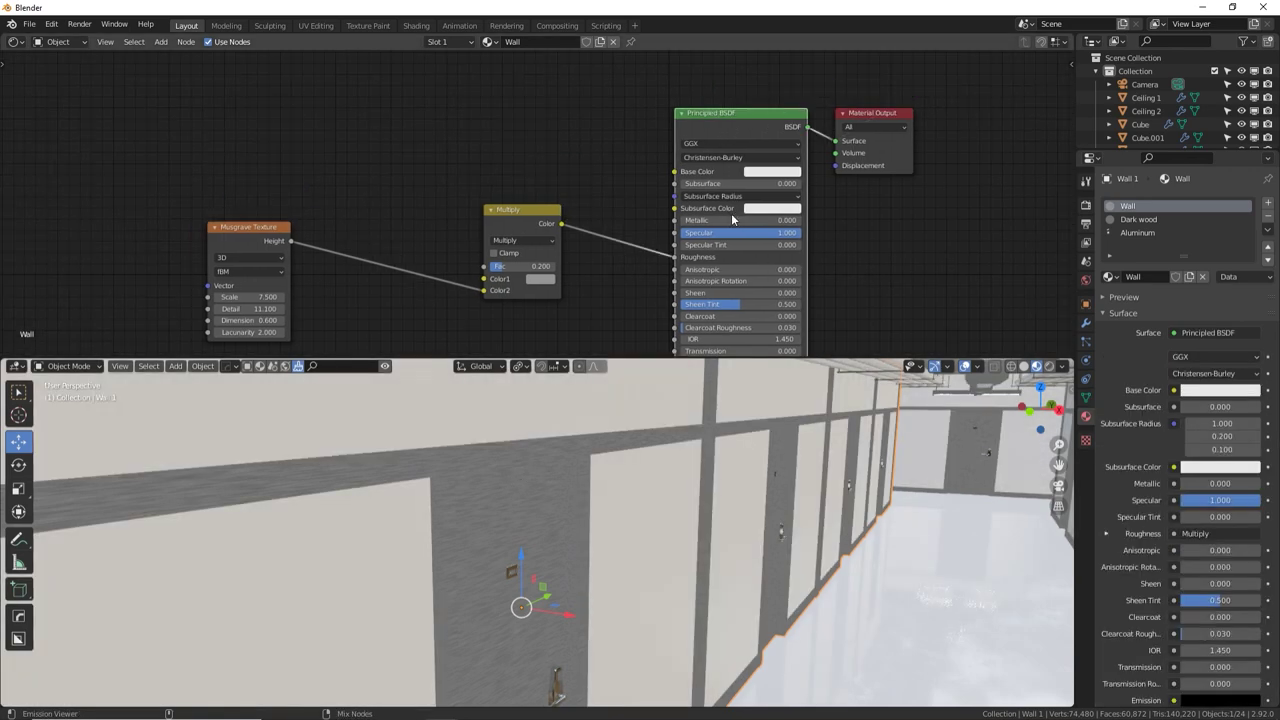
{"action": "left_click", "coordinate": [1123, 220]}
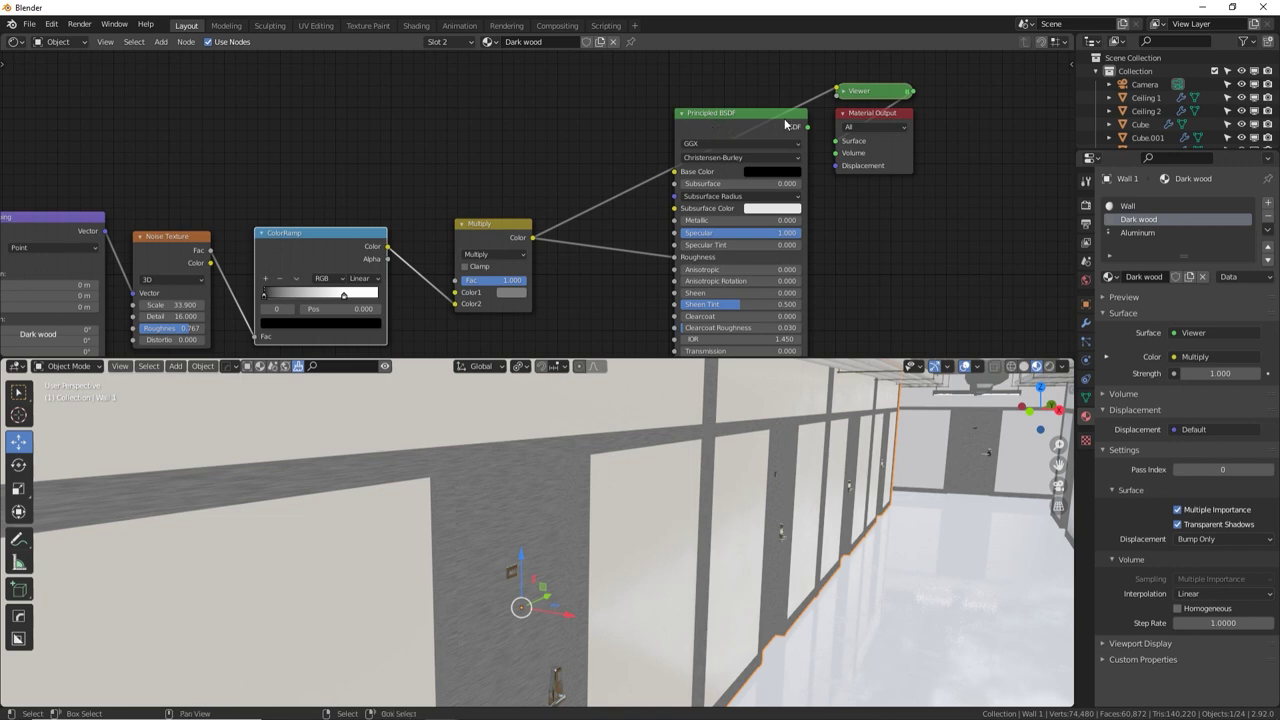
Reconnect the Dark wood material's Principled BSDF to the Material Output
{"action": "left_click_drag", "start_coordinate": [872, 94], "coordinate": [662, 92]}
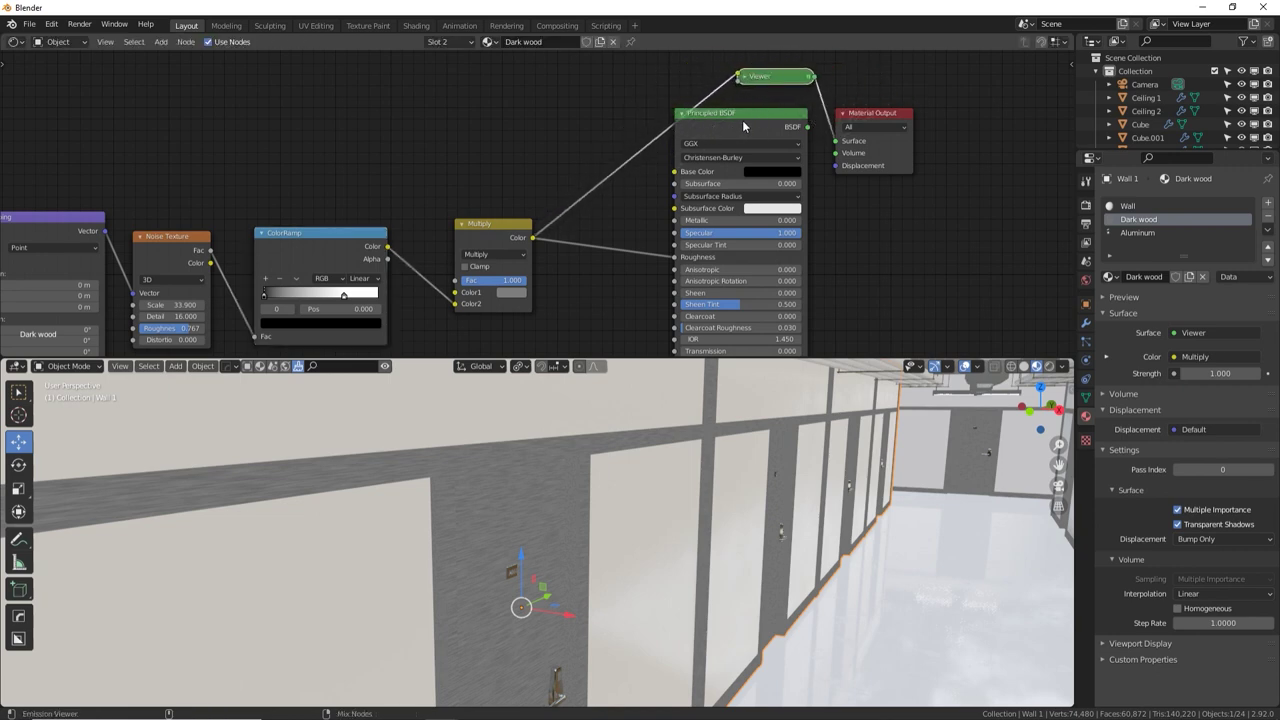
{"action": "left_click", "coordinate": [742, 120], "text": "ctrl+shift"}
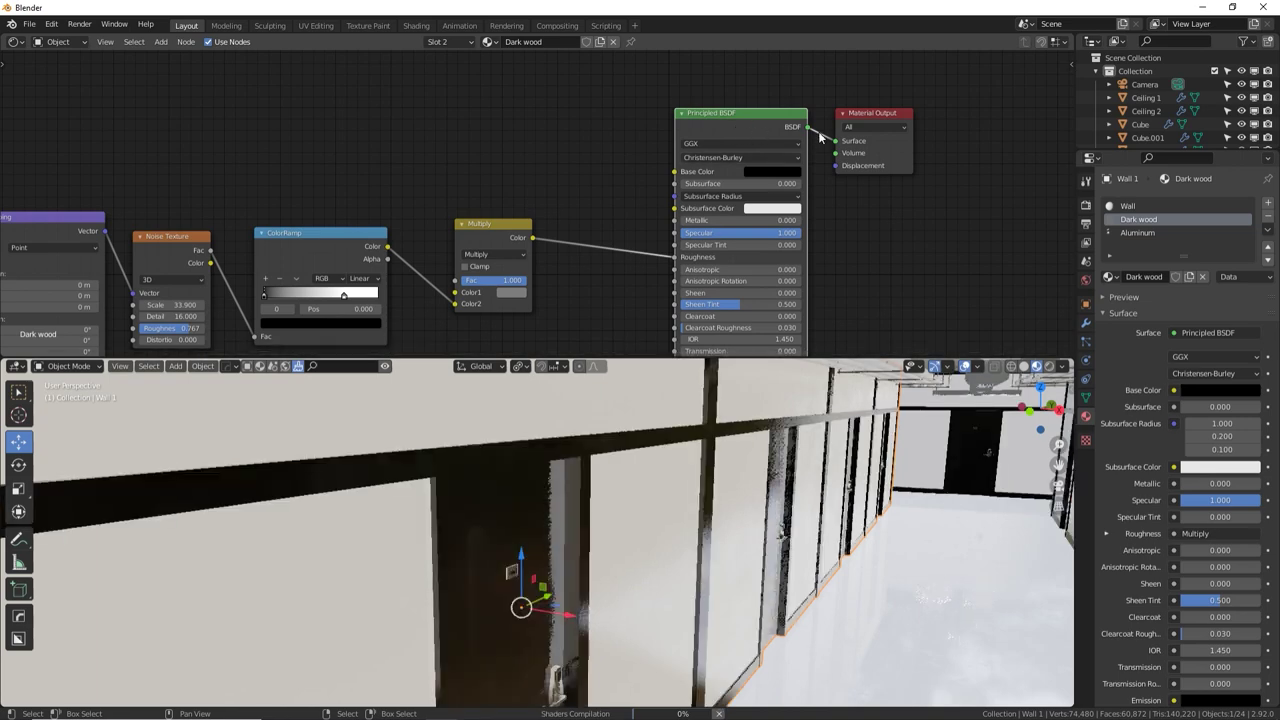
{"action": "middle_click_drag", "start_coordinate": [680, 530], "coordinate": [690, 480]}
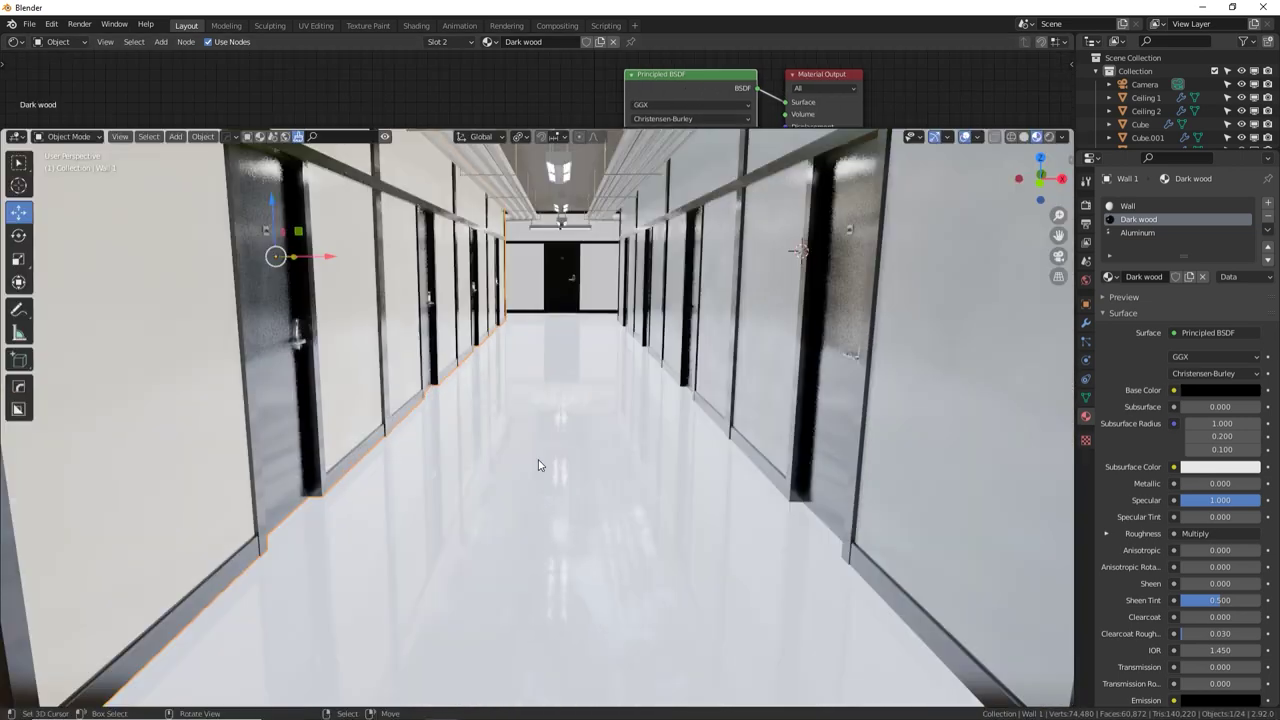
In the Floor material, add the DG Scratchy.001 group and feed it into Color2 of a second Overlay node driving Roughness
{"action": "left_click", "coordinate": [545, 446]}
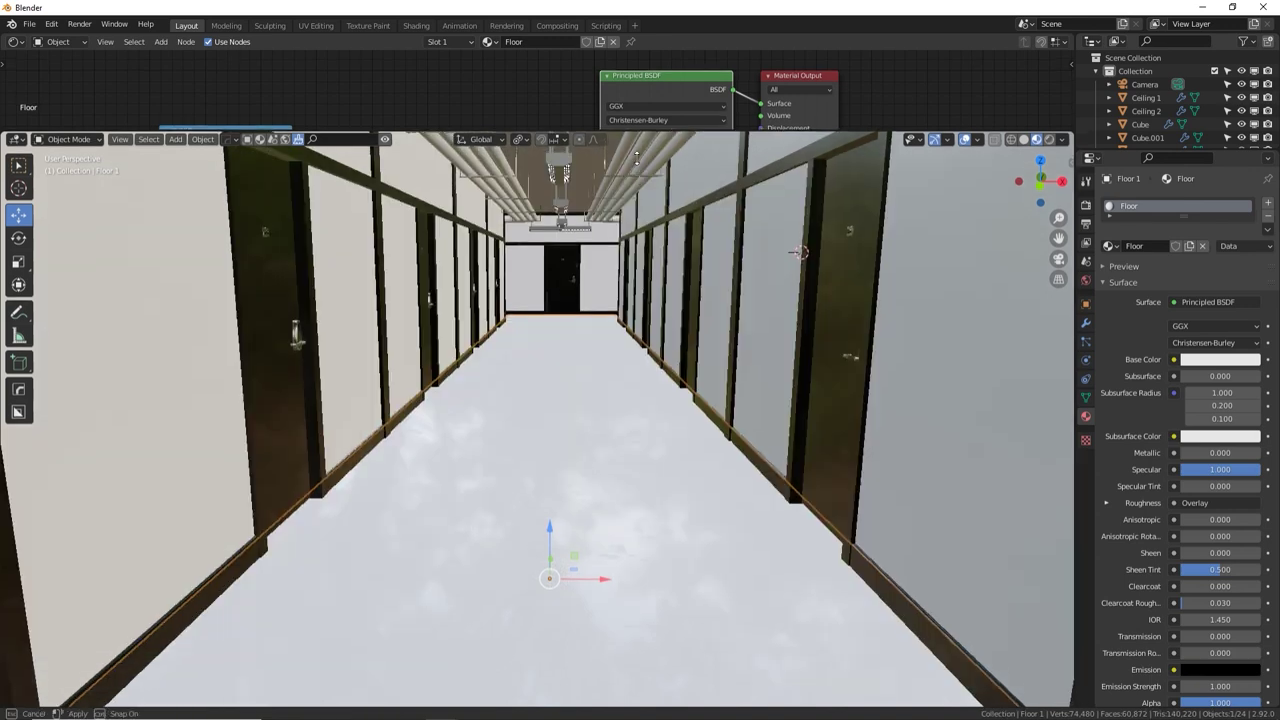
{"action": "left_click_drag", "start_coordinate": [629, 127], "coordinate": [655, 306]}
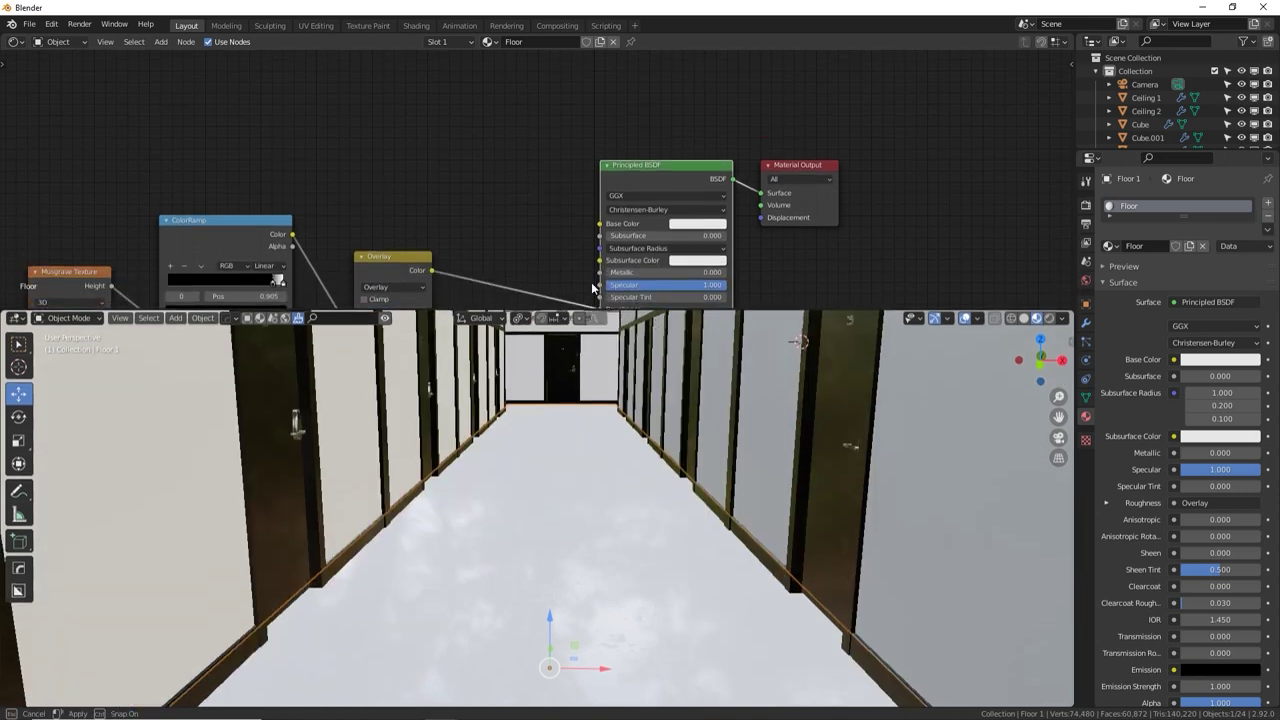
{"action": "middle_click_drag", "start_coordinate": [566, 223], "coordinate": [590, 97]}
{"action": "middle_click_drag", "start_coordinate": [549, 155], "coordinate": [567, 129]}
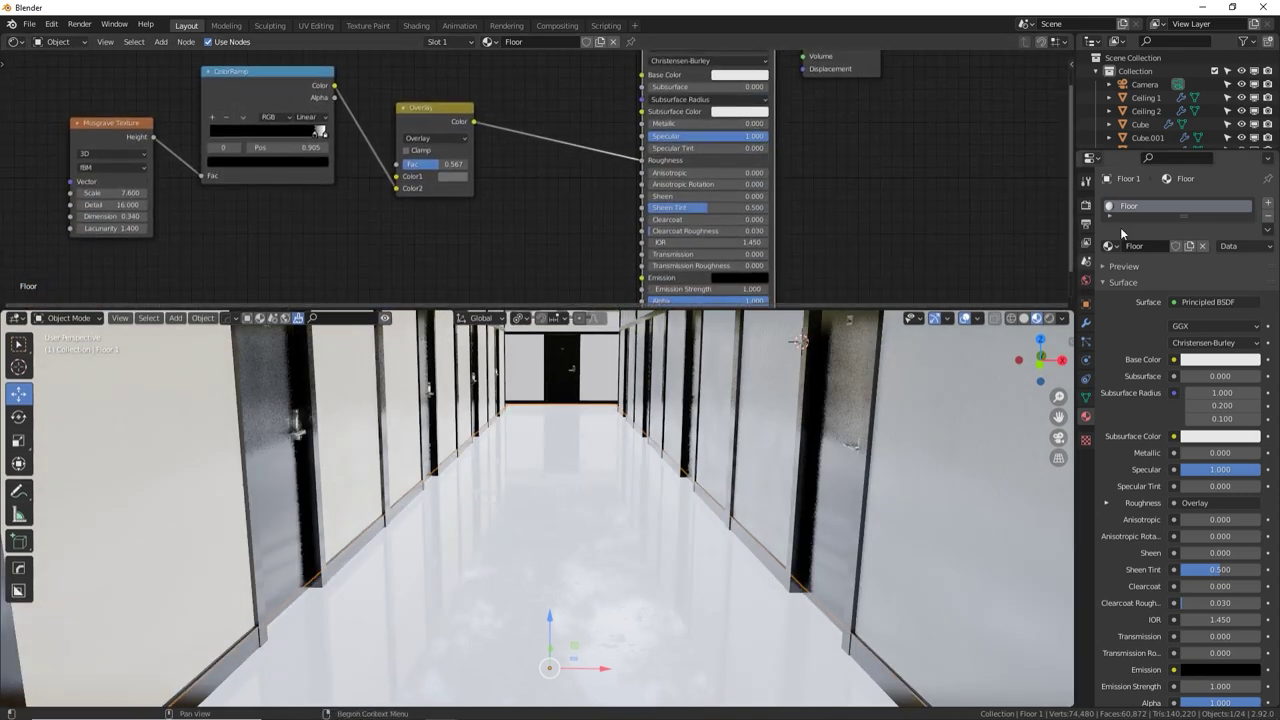
{"action": "middle_click_drag", "start_coordinate": [389, 253], "coordinate": [443, 209]}
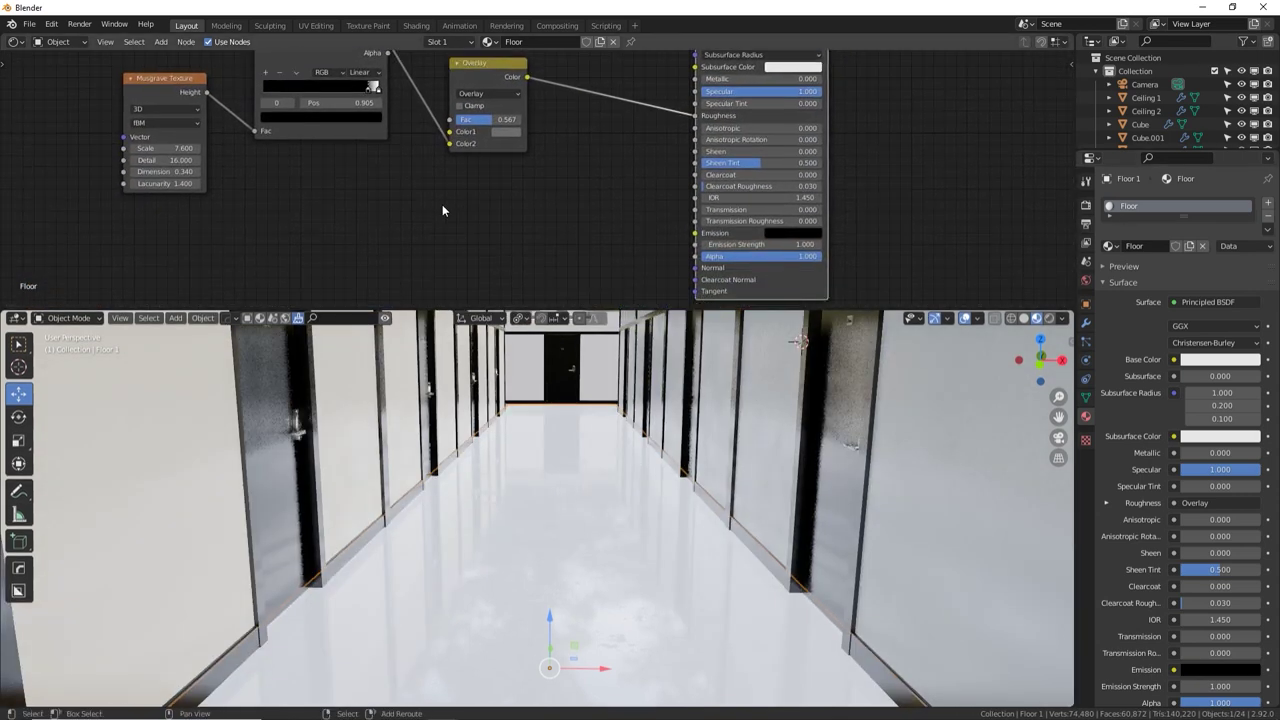
{"action": "key", "text": "shift+a"}
{"action": "left_click", "coordinate": [424, 205]}
{"action": "type", "text": "scrat"}
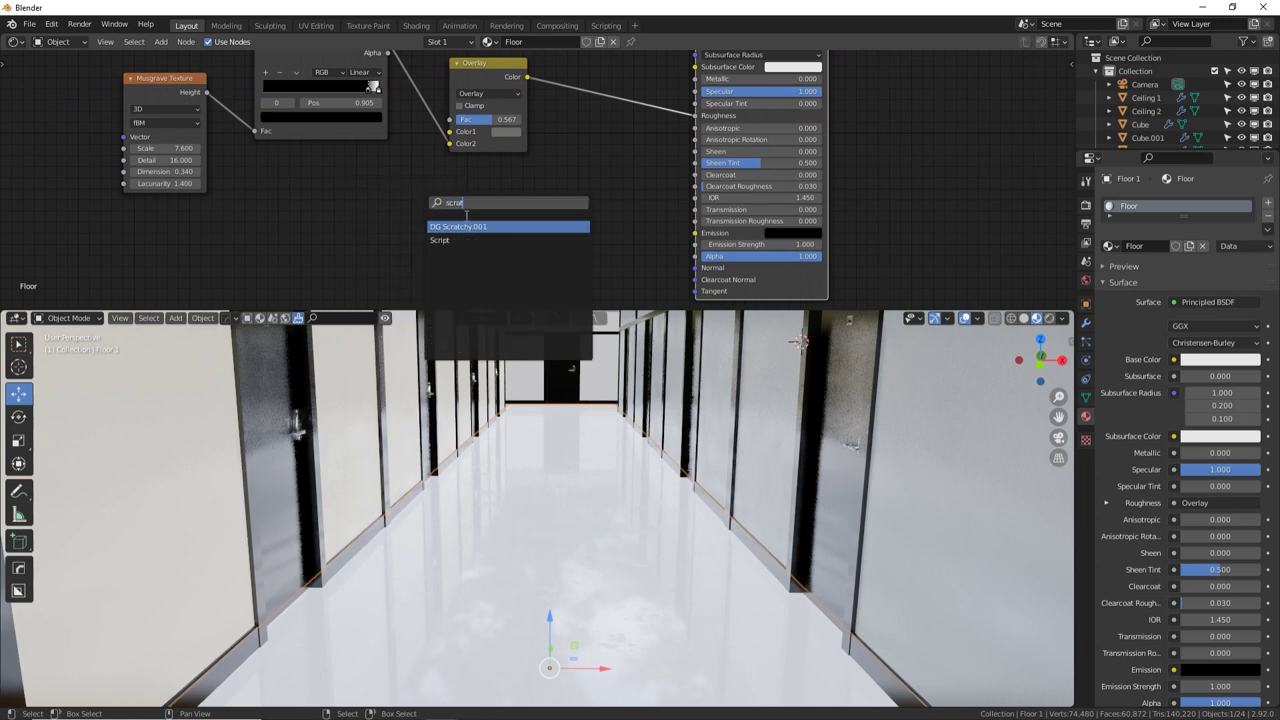
{"action": "key", "text": "Return"}
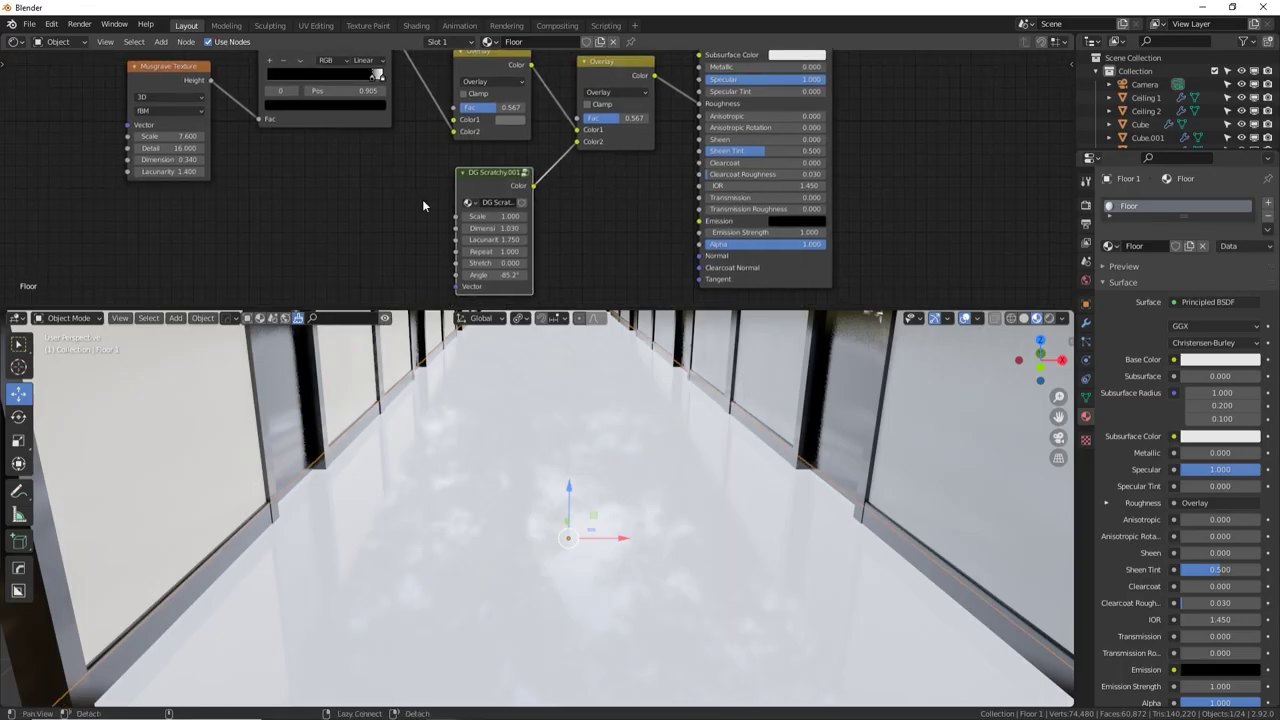
Add a Texture Coordinate node to the Floor material and connect its Generated output to the DG Scratchy.001 Vector input
{"action": "key", "text": "shift+a"}
{"action": "left_click", "coordinate": [335, 205]}
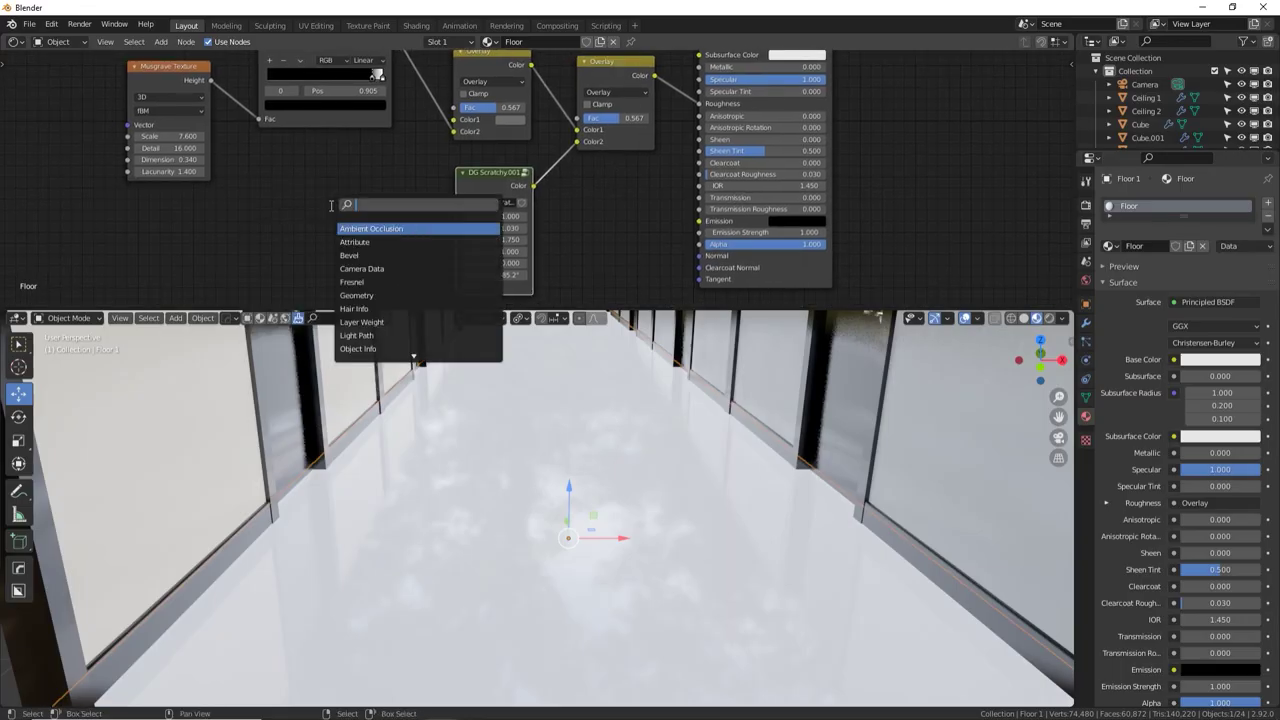
{"action": "type", "text": "coo"}
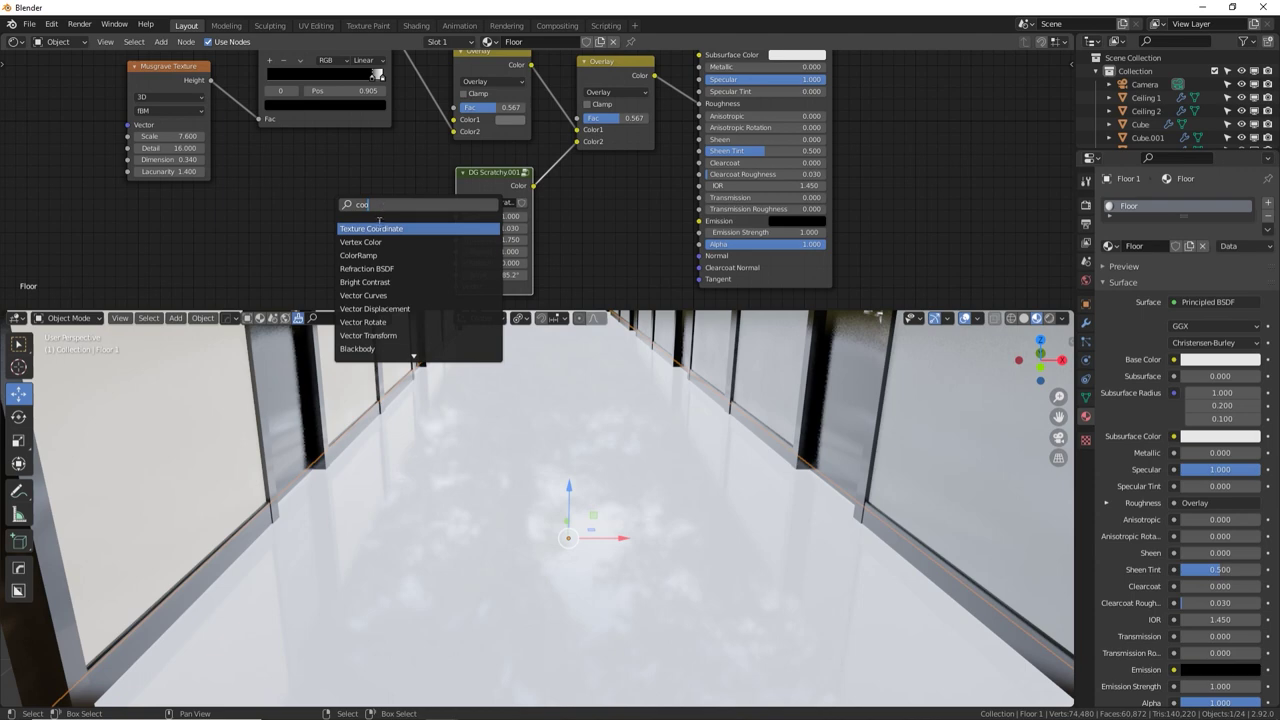
{"action": "key", "text": "Return"}
{"action": "left_click", "coordinate": [380, 212]}
{"action": "left_click_drag", "start_coordinate": [378, 203], "coordinate": [462, 289]}
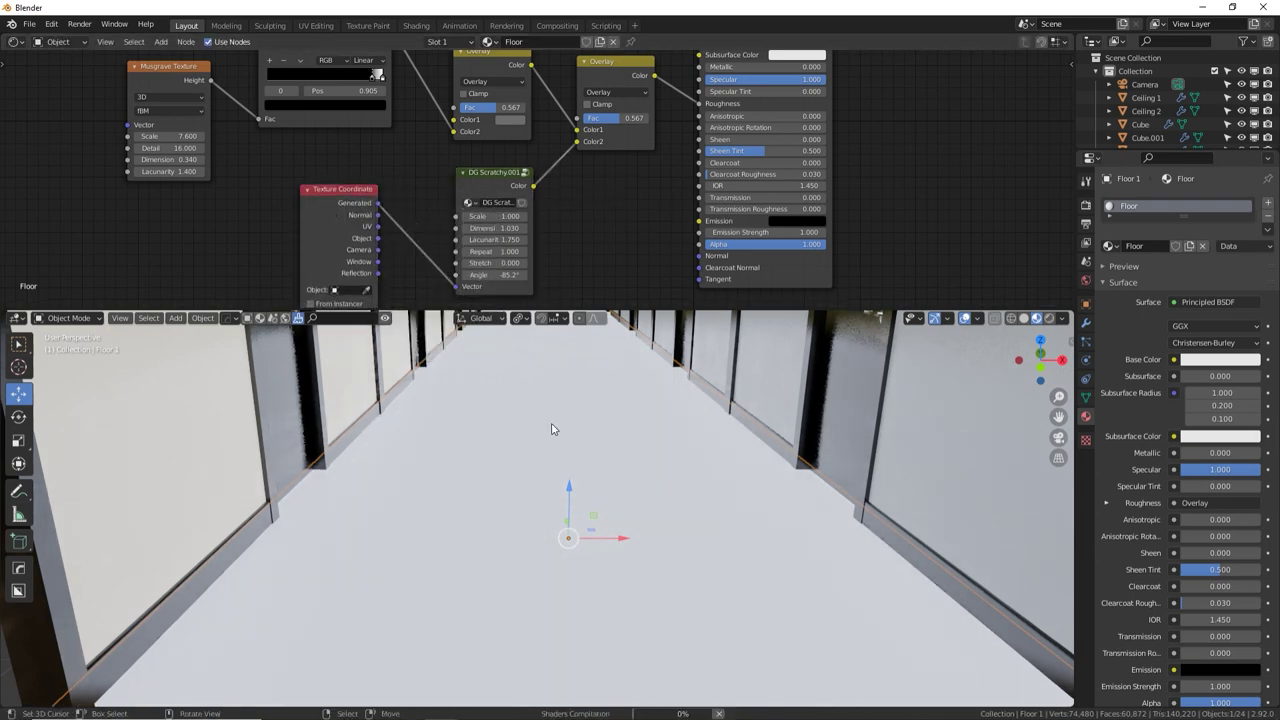
Preview DG Scratchy.001, drive it from Object coordinates, and set Scale 11.9, Dimension 1.23, Lacunarity 1.95 and Angle -50.7°
{"action": "left_click", "coordinate": [497, 188], "text": "ctrl+shift"}
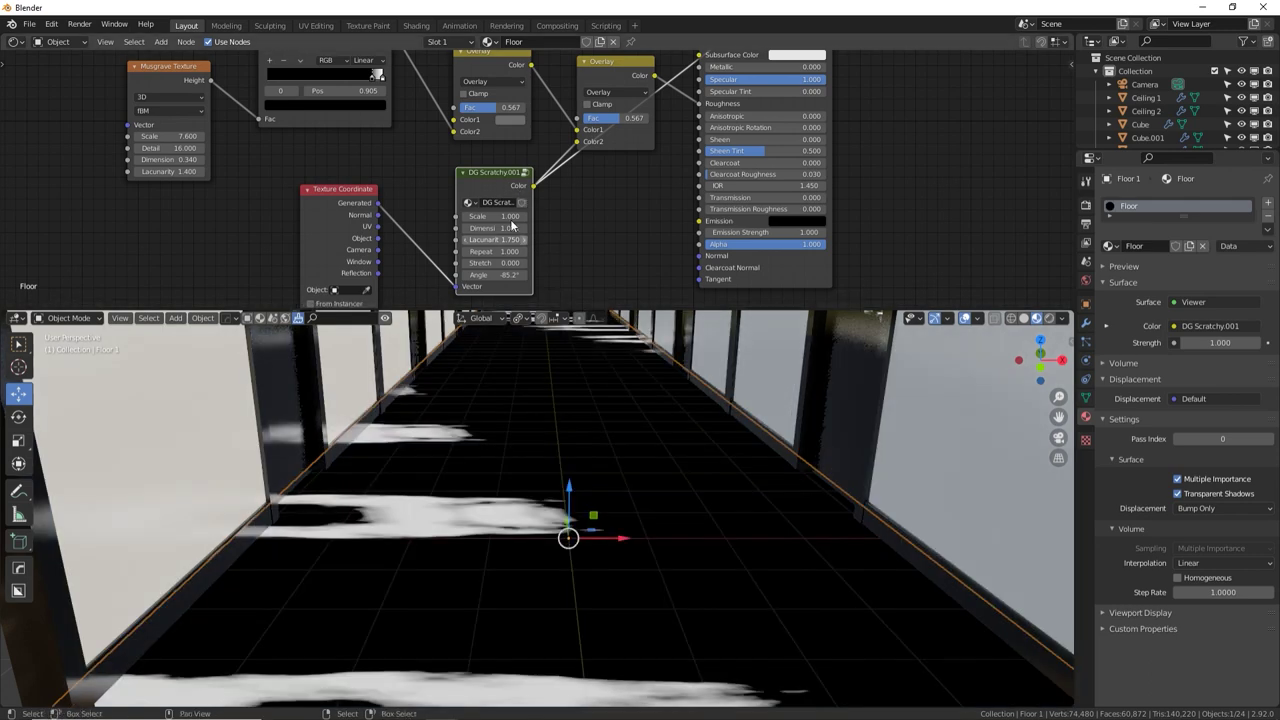
{"action": "left_click_drag", "start_coordinate": [519, 216], "coordinate": [566, 214]}
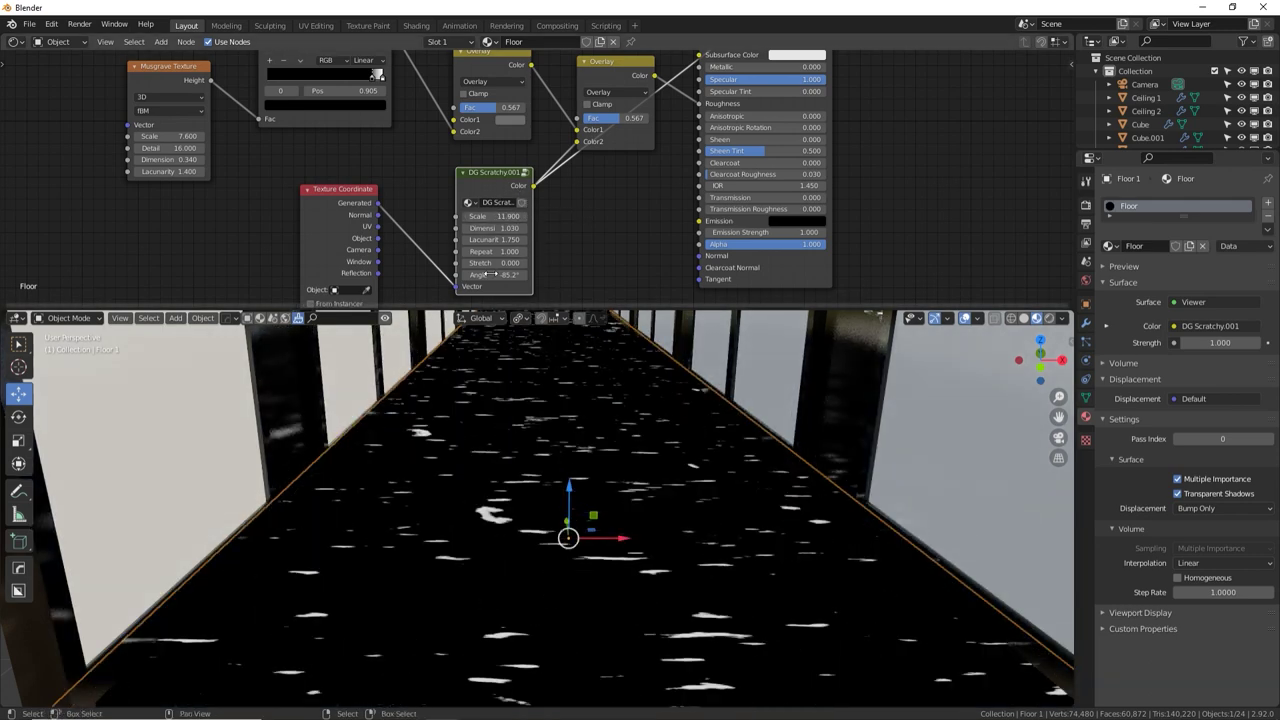
{"action": "left_click_drag", "start_coordinate": [495, 274], "coordinate": [510, 251]}
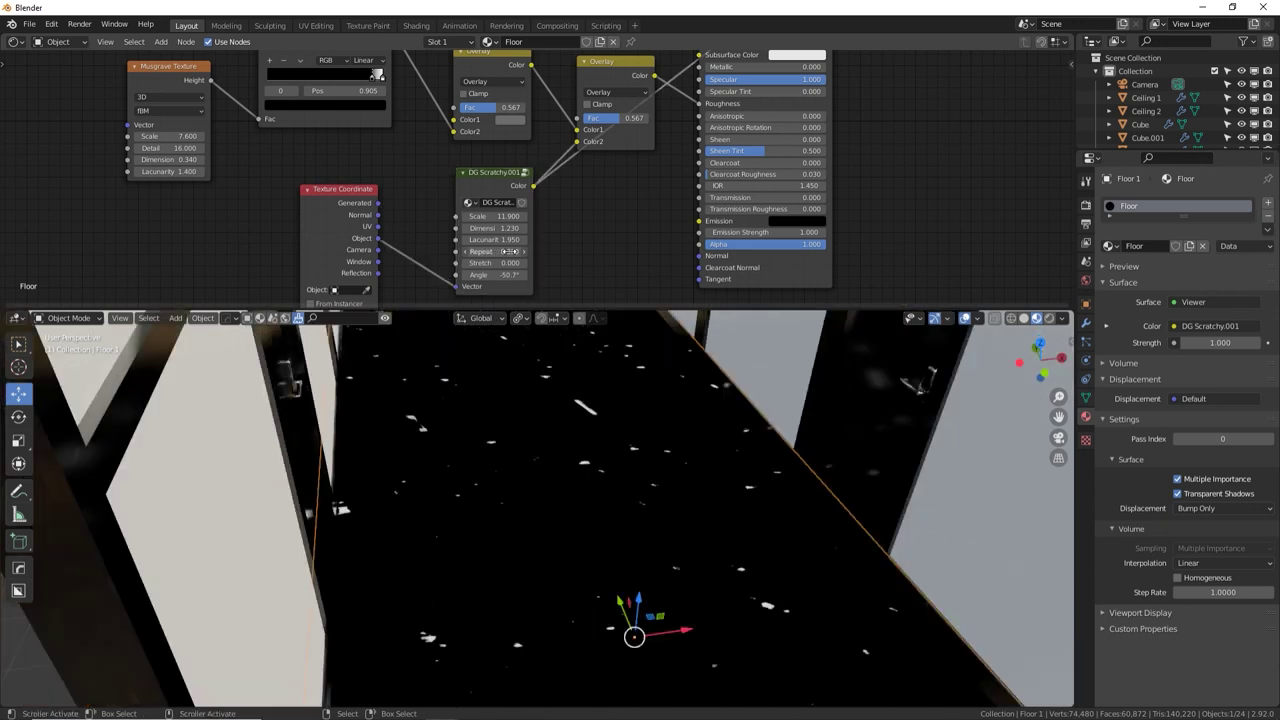
Refine the DG Scratchy.001 node to Scale 34.7, Dimension 1.13, Lacunarity 2.0, Repeat -0.13 and Stretch 0.7
{"action": "left_click_drag", "start_coordinate": [509, 251], "coordinate": [617, 224]}
{"action": "middle_click_drag", "start_coordinate": [617, 376], "coordinate": [555, 410]}
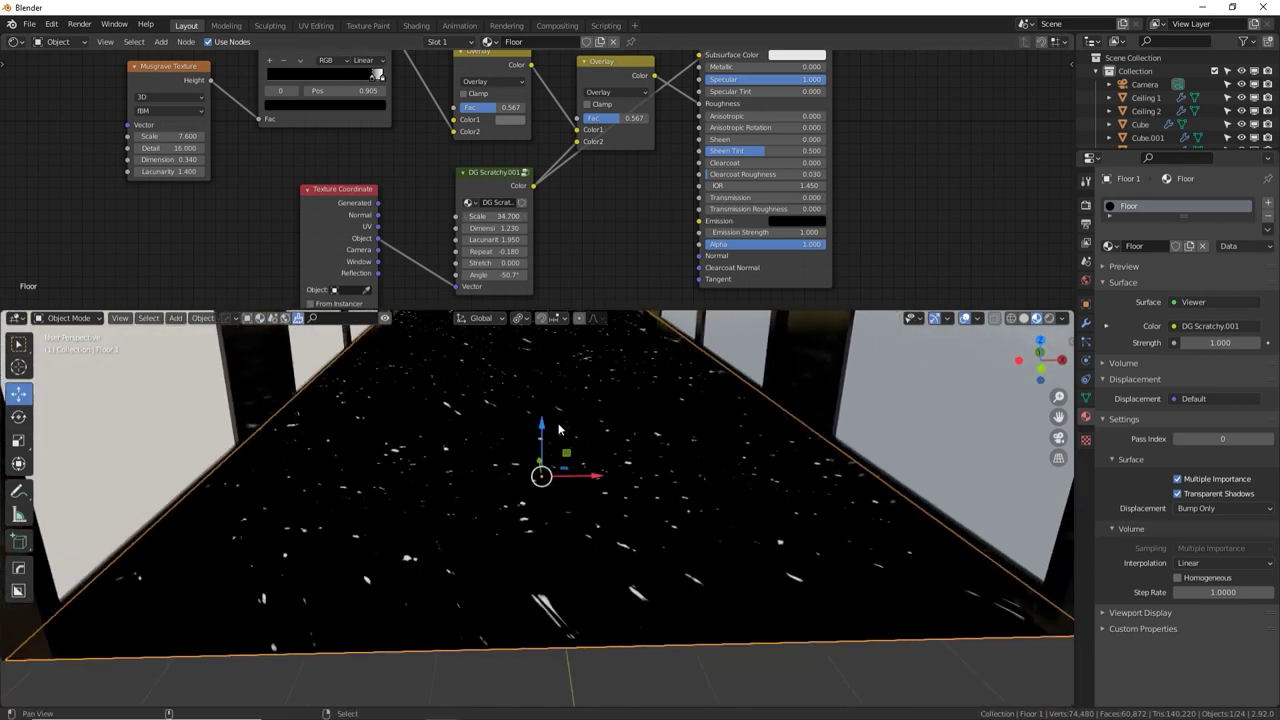
{"action": "left_click_drag", "start_coordinate": [490, 228], "coordinate": [506, 262]}
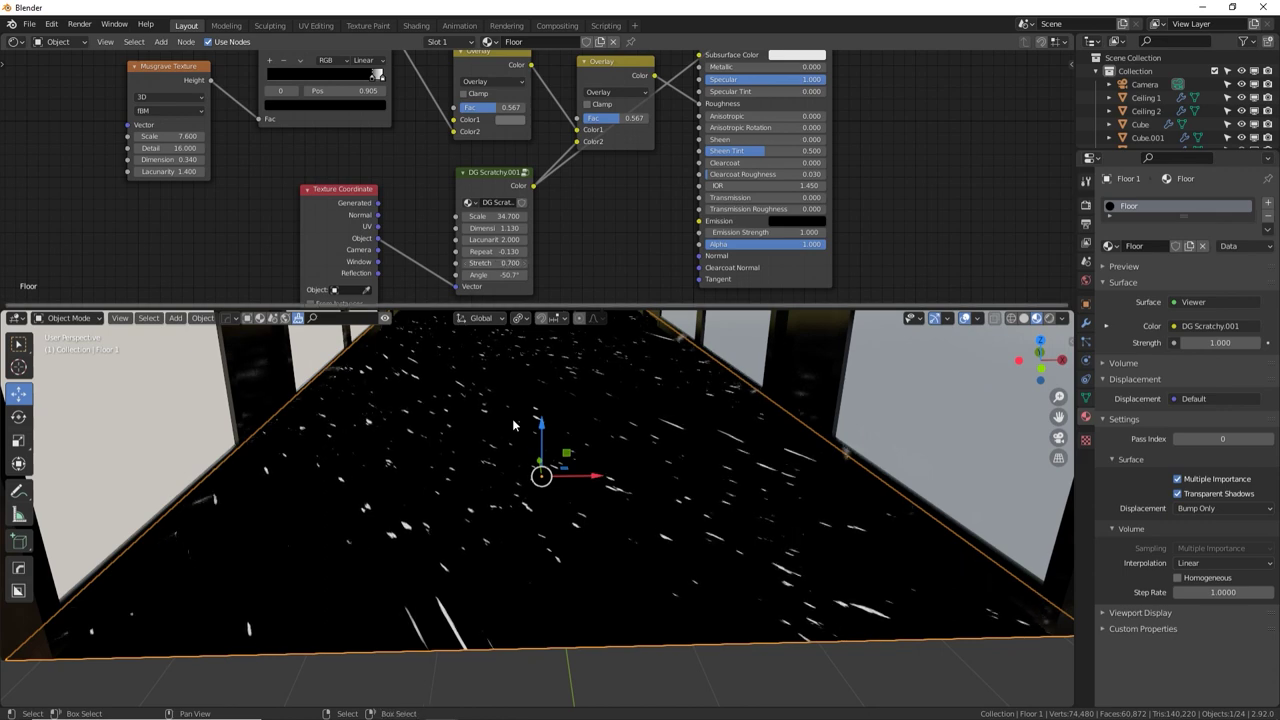
{"action": "mouse_move", "coordinate": [514, 428]}
{"action": "middle_mouse_down"}
{"action": "mouse_move", "coordinate": [484, 424]}
{"action": "mouse_move", "coordinate": [522, 432]}
{"action": "mouse_move", "coordinate": [522, 447]}
{"action": "middle_mouse_up"}
Preview the second Overlay node's output on the floor to check how the scratches blend with the smudges
{"action": "middle_click_drag", "start_coordinate": [559, 177], "coordinate": [535, 215]}
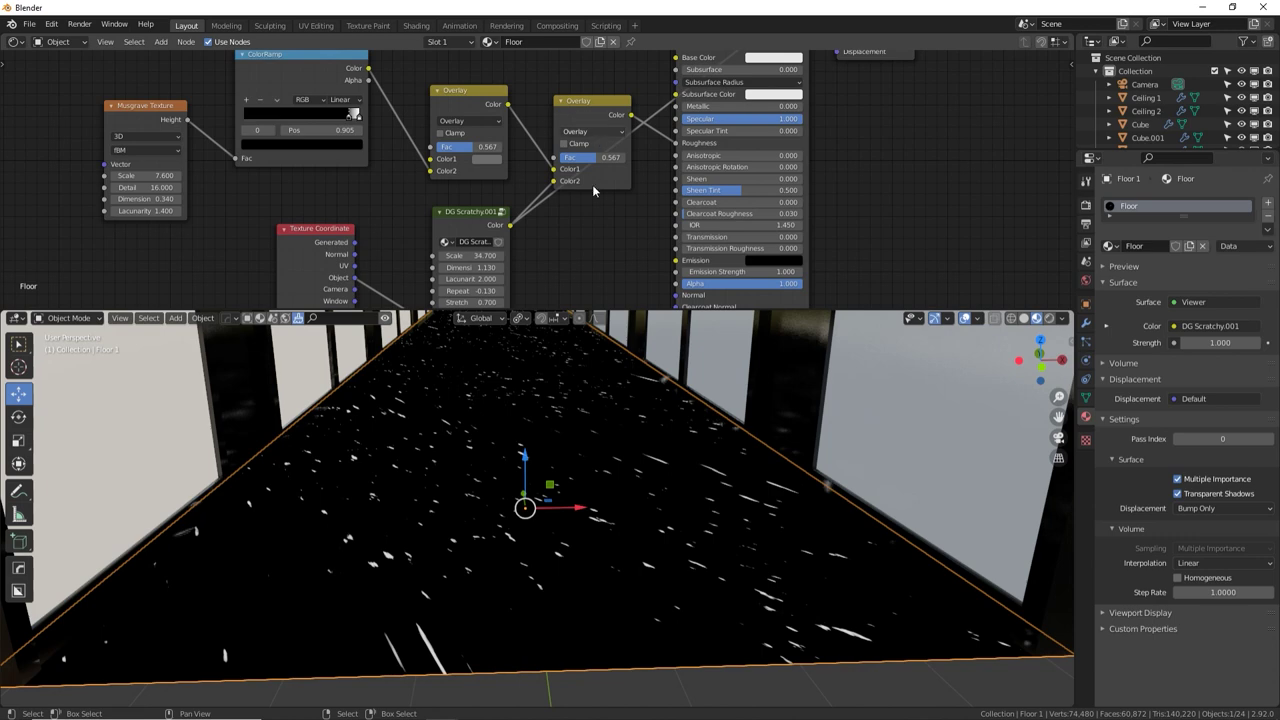
{"action": "key", "text": "ctrl"}
{"action": "left_click", "coordinate": [600, 115], "text": "ctrl+shift"}
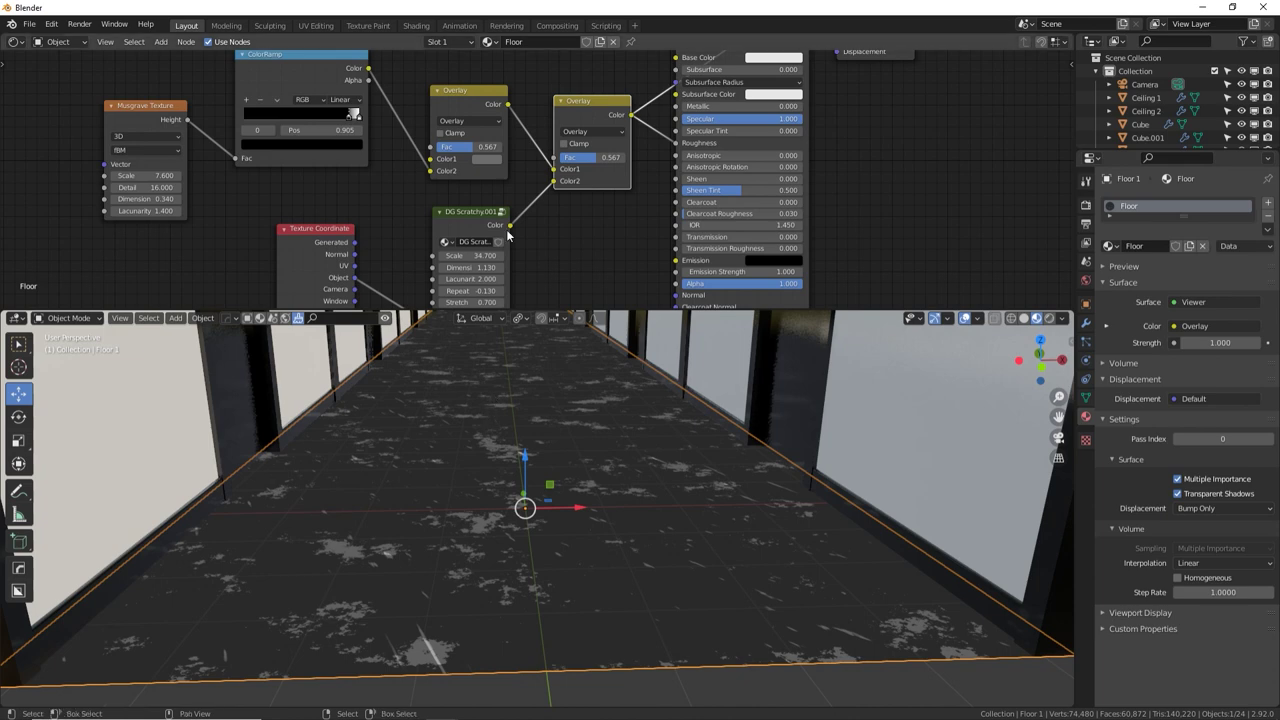
Add an Invert node after DG Scratchy.001 and preview the inverted scratches on the floor
{"action": "left_click_drag", "start_coordinate": [550, 202], "coordinate": [548, 178], "text": "alt"}
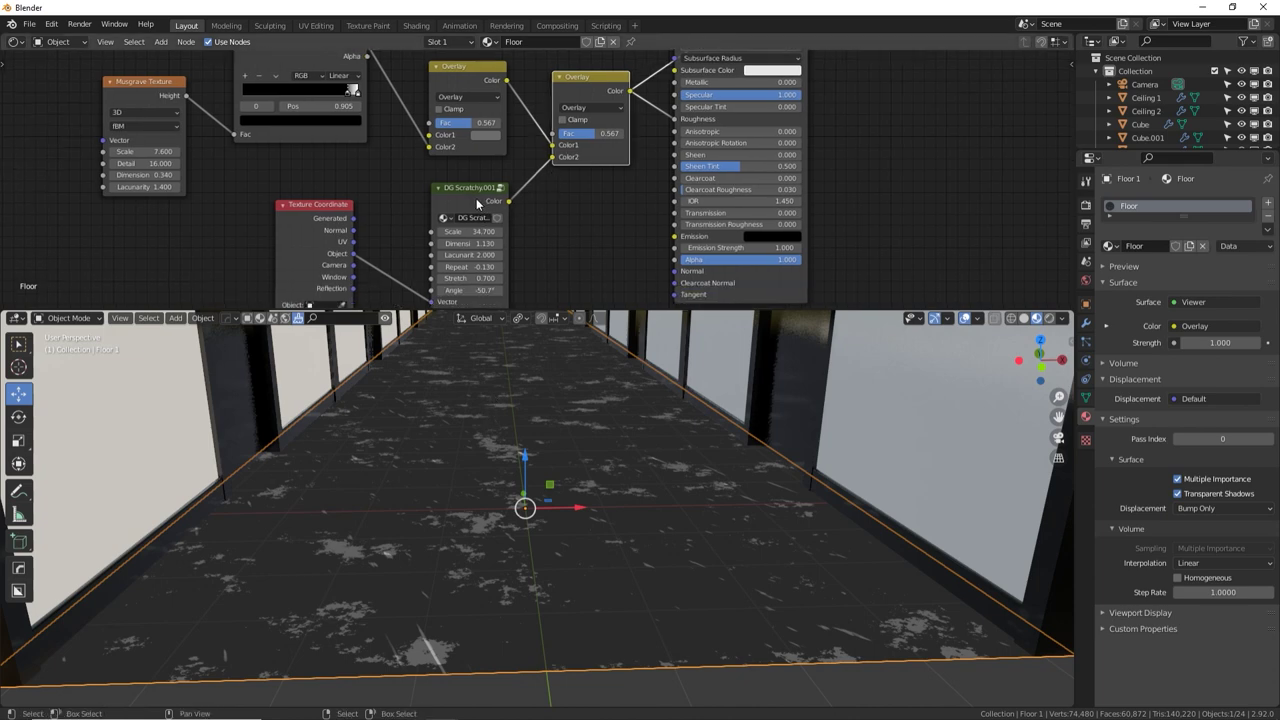
{"action": "left_click", "coordinate": [480, 193], "text": "ctrl+shift"}
{"action": "key", "text": "shift+a"}
{"action": "left_click", "coordinate": [533, 222]}
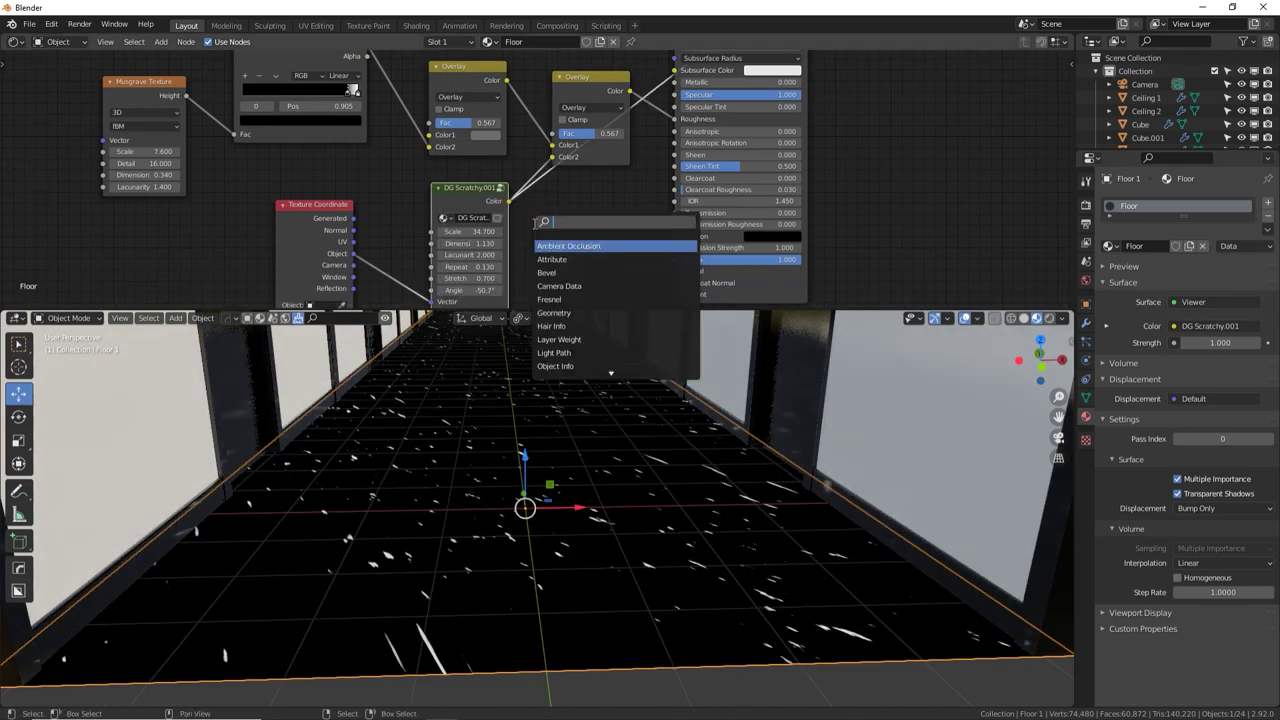
{"action": "type", "text": "inv"}
{"action": "left_click", "coordinate": [567, 246]}
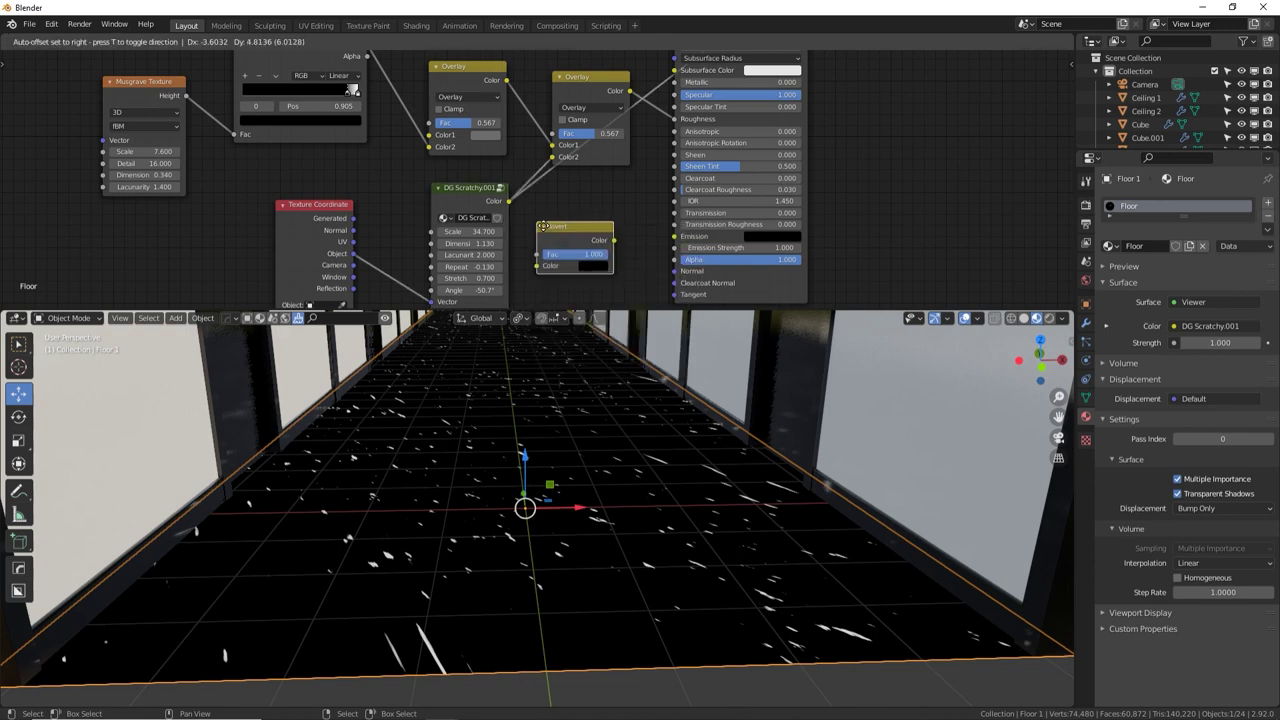
{"action": "left_click", "coordinate": [590, 205]}
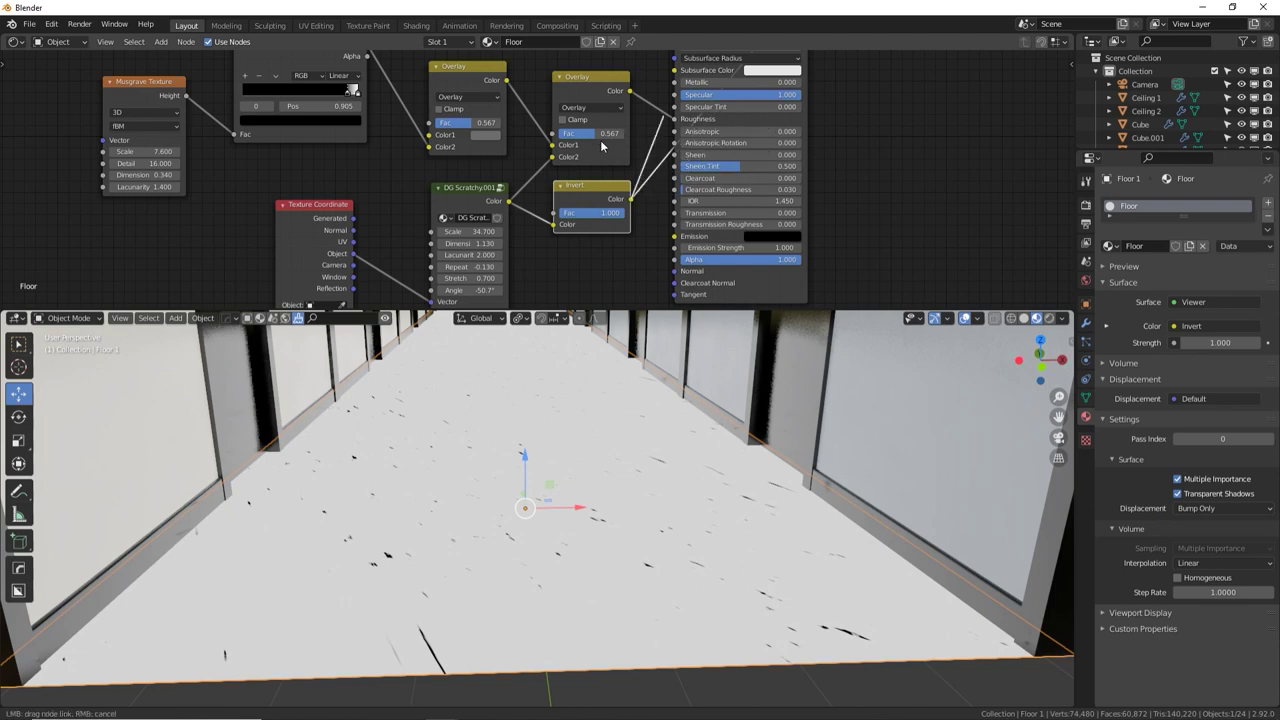
Feed the Invert output into the second Mix node's Color2 and set that node to Multiply with Fac 1.000
{"action": "left_click", "coordinate": [596, 108]}
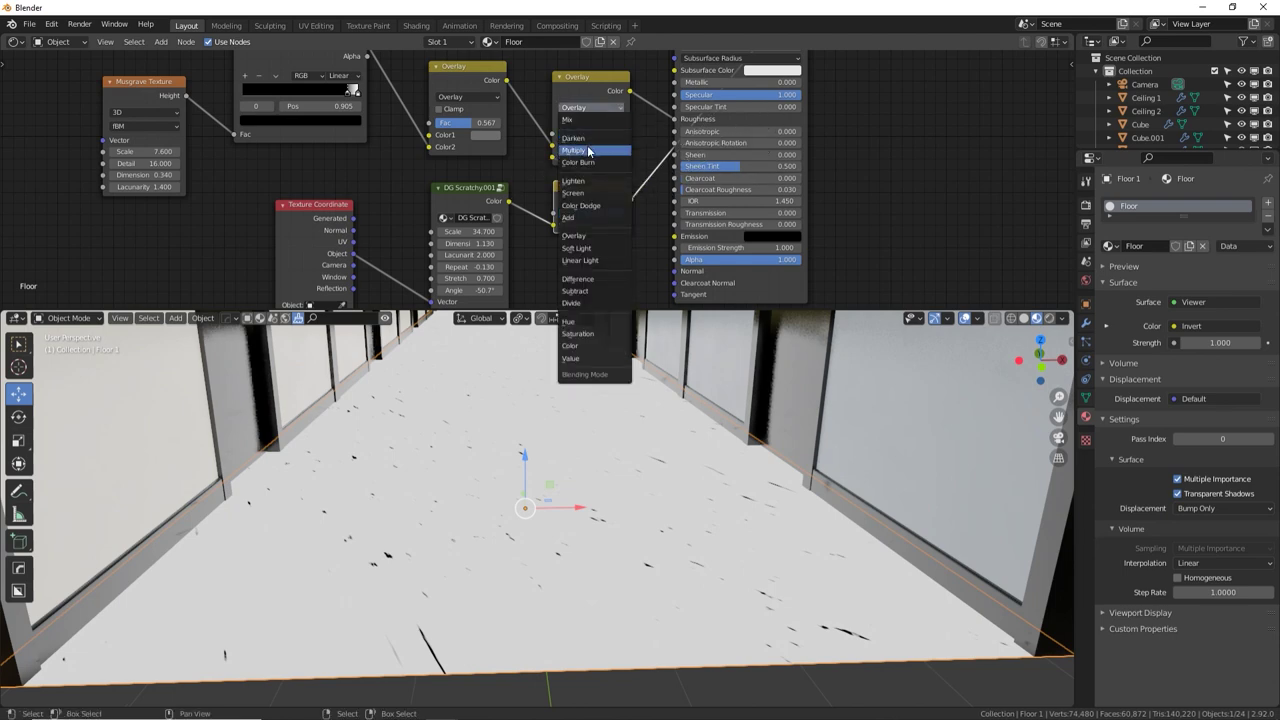
{"action": "left_click", "coordinate": [585, 150]}
{"action": "middle_click_drag", "start_coordinate": [640, 129], "coordinate": [590, 160]}
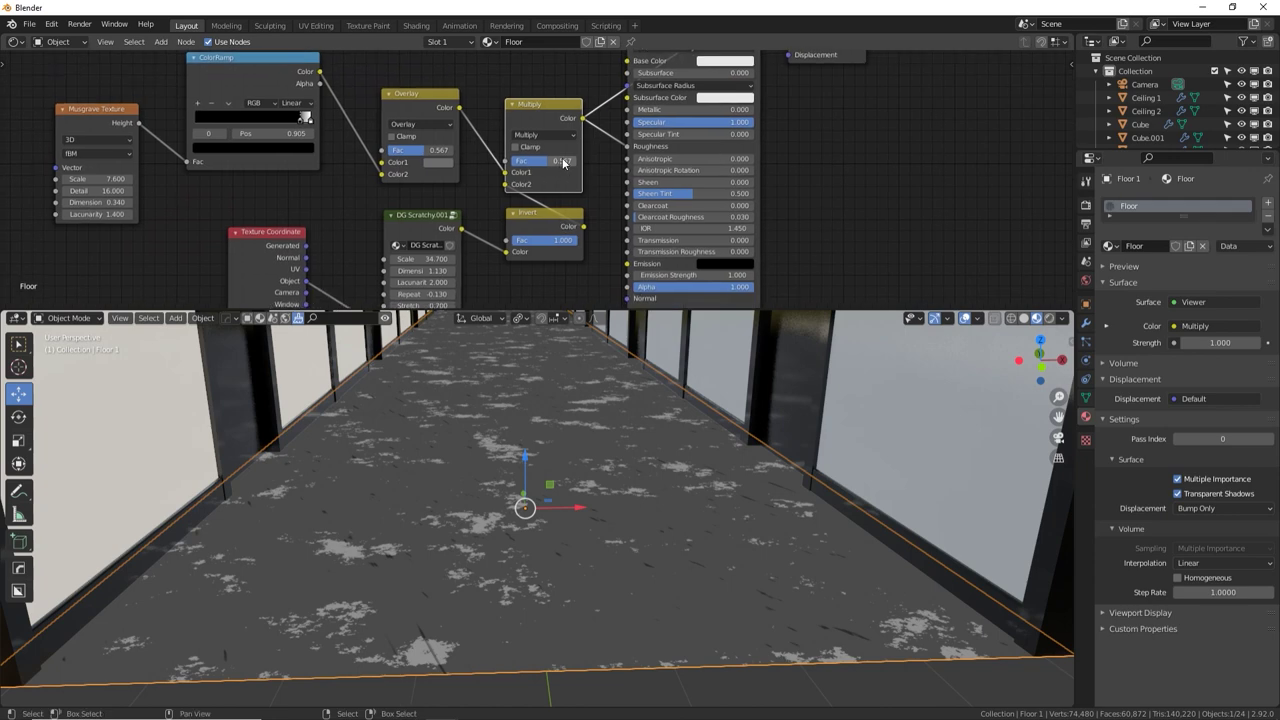
{"action": "left_click_drag", "start_coordinate": [564, 162], "coordinate": [616, 168]}
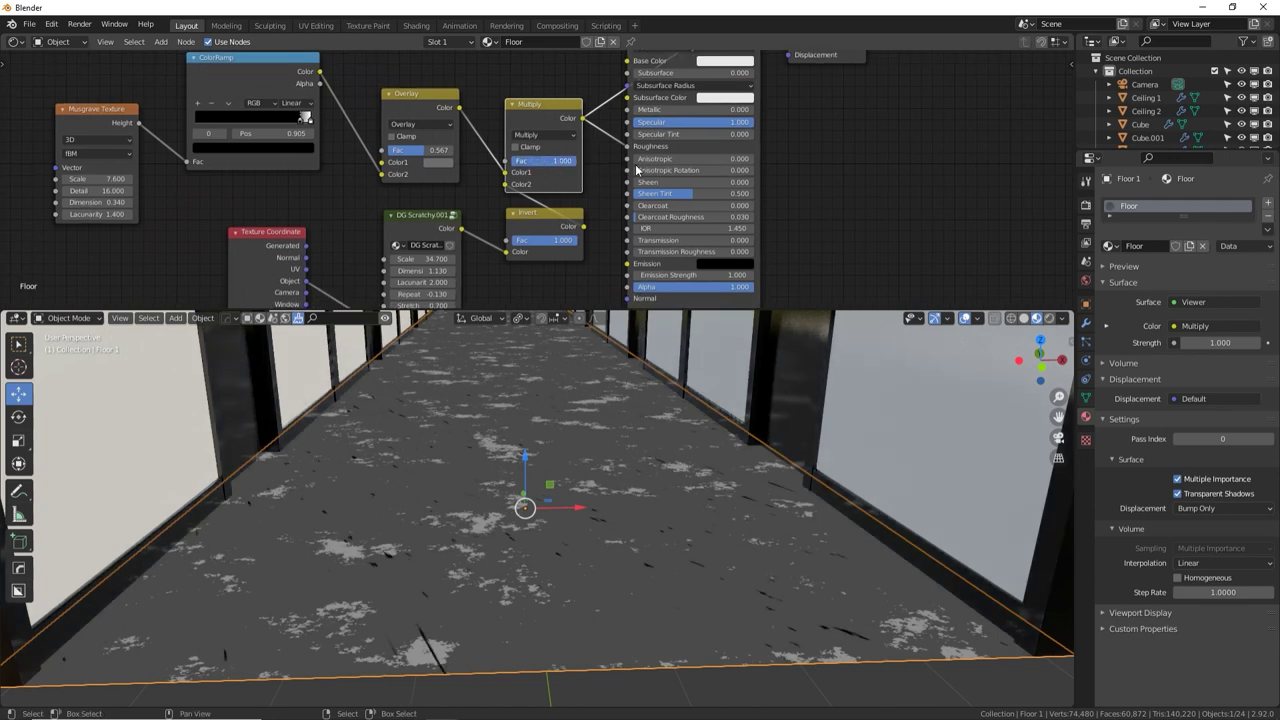
Inspect the blended scratches along the corridor floor and reconnect the Floor material's Principled BSDF to the Material Output
{"action": "mouse_move", "coordinate": [522, 465]}
{"action": "middle_mouse_down"}
{"action": "mouse_move", "coordinate": [500, 544]}
{"action": "mouse_move", "coordinate": [517, 487]}
{"action": "middle_mouse_up"}
{"action": "left_click_drag", "start_coordinate": [600, 310], "coordinate": [611, 142]}
{"action": "middle_click_drag", "start_coordinate": [574, 222], "coordinate": [586, 277], "text": "shift"}
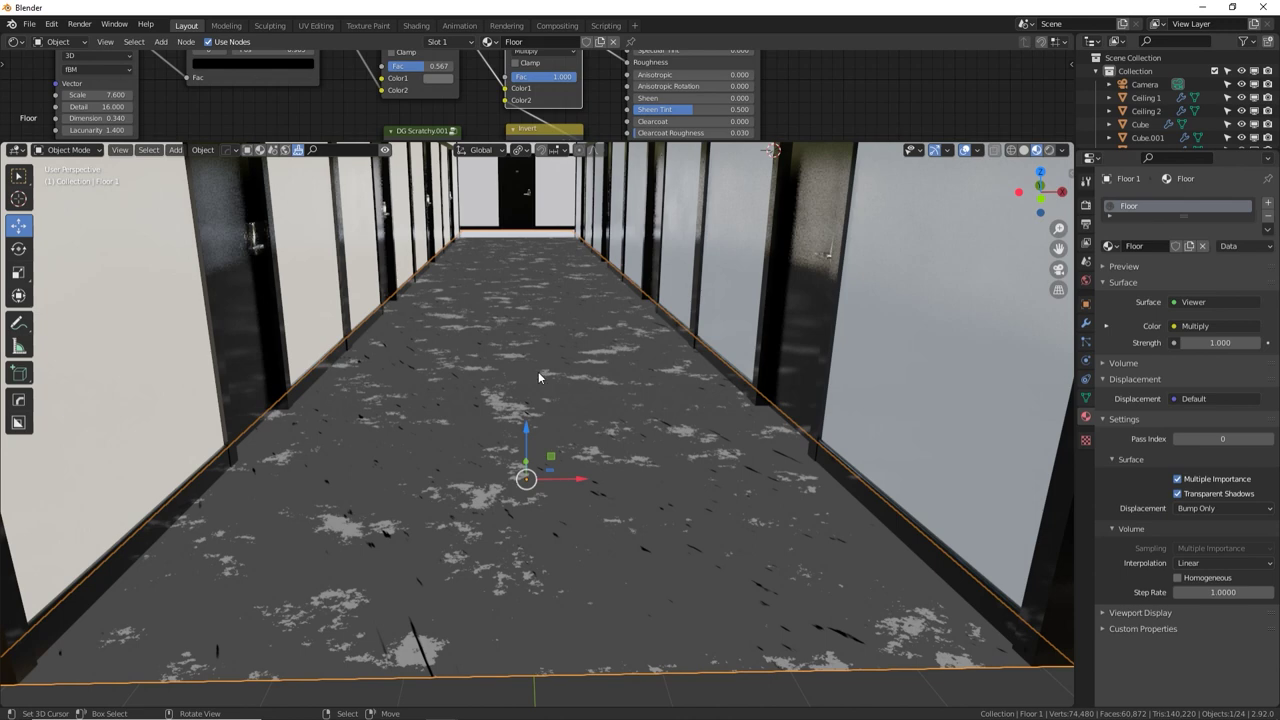
{"action": "scroll", "coordinate": [538, 372], "scroll_direction": "down", "scroll_amount": 2}
{"action": "middle_click_drag", "start_coordinate": [748, 298], "coordinate": [757, 305]}
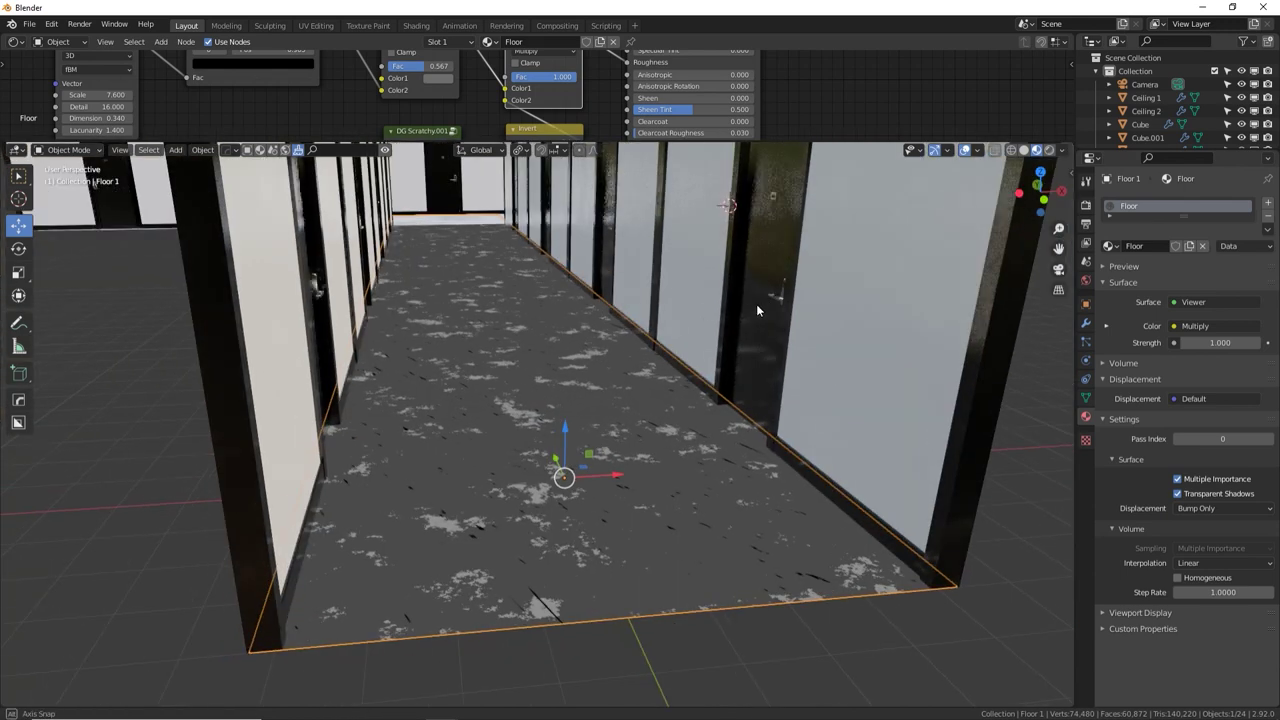
{"action": "middle_click_drag", "start_coordinate": [802, 84], "coordinate": [734, 224]}
{"action": "left_click", "coordinate": [606, 78], "text": "ctrl+shift"}
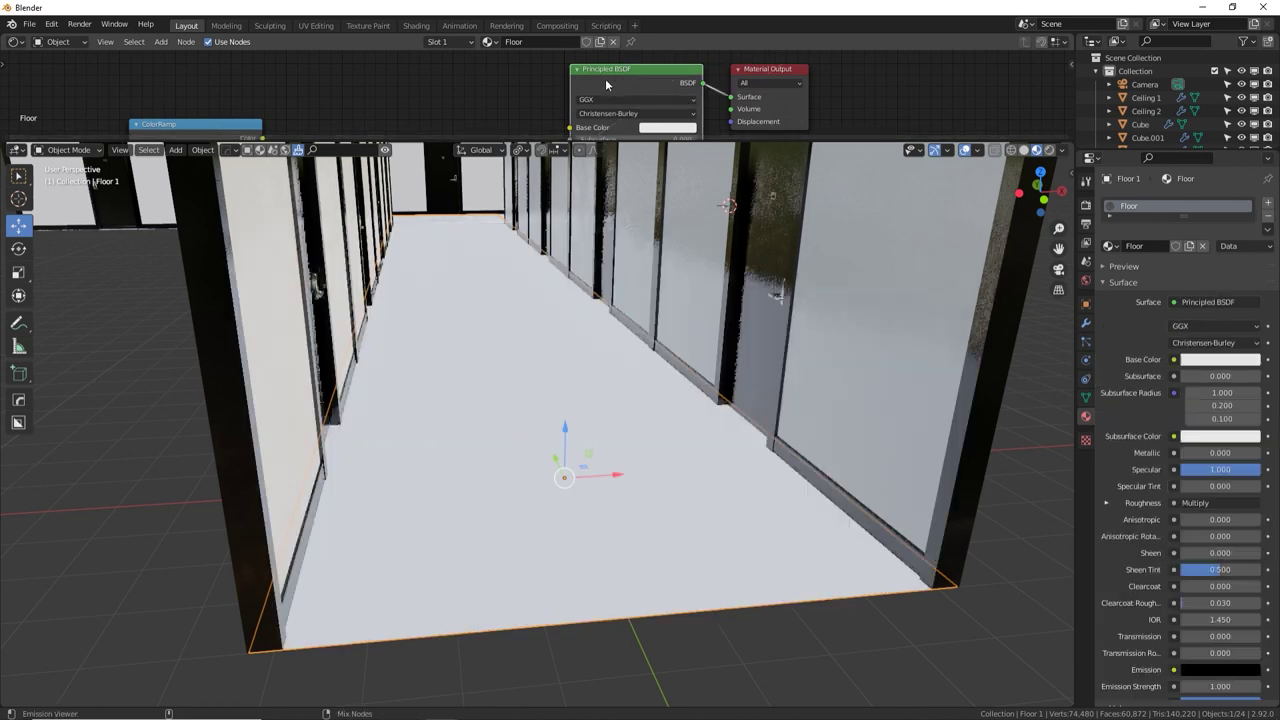
{"action": "middle_click_drag", "start_coordinate": [622, 251], "coordinate": [592, 326]}
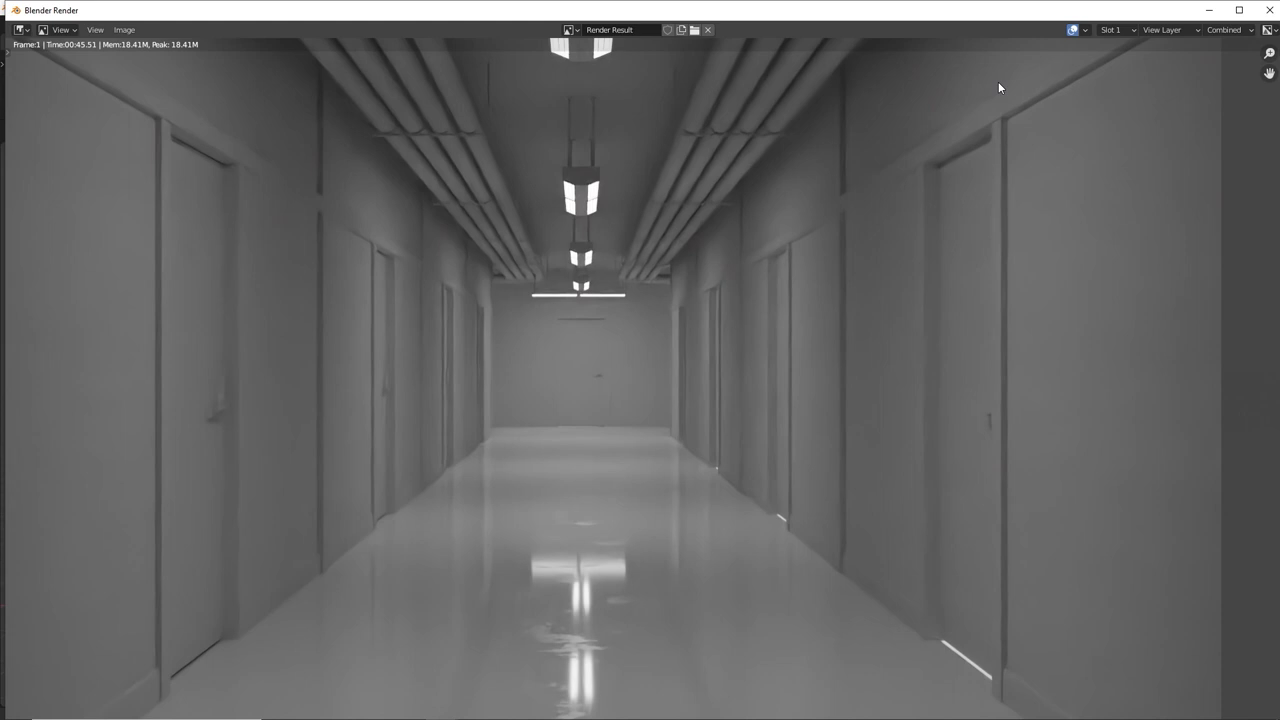
Render the corridor with its finished materials into render Slot 2
{"action": "left_click", "coordinate": [1117, 29]}
{"action": "left_click", "coordinate": [1130, 60]}
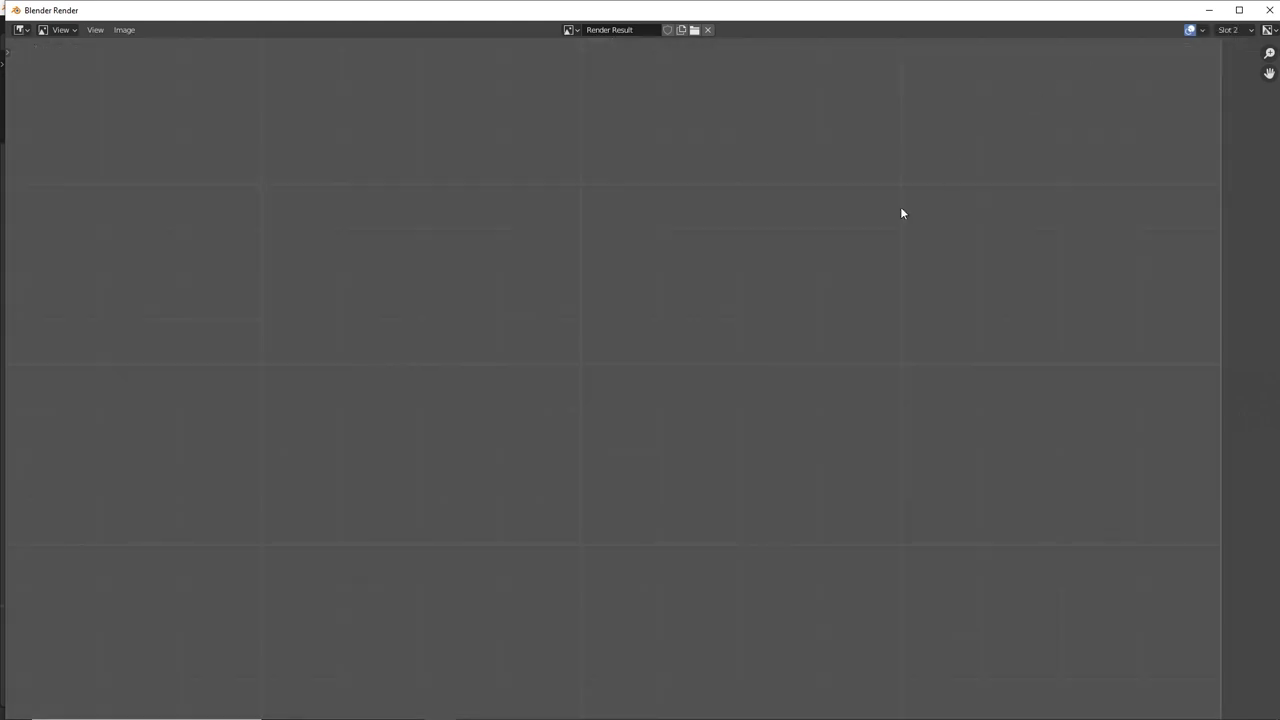
{"action": "key", "text": "F12"}
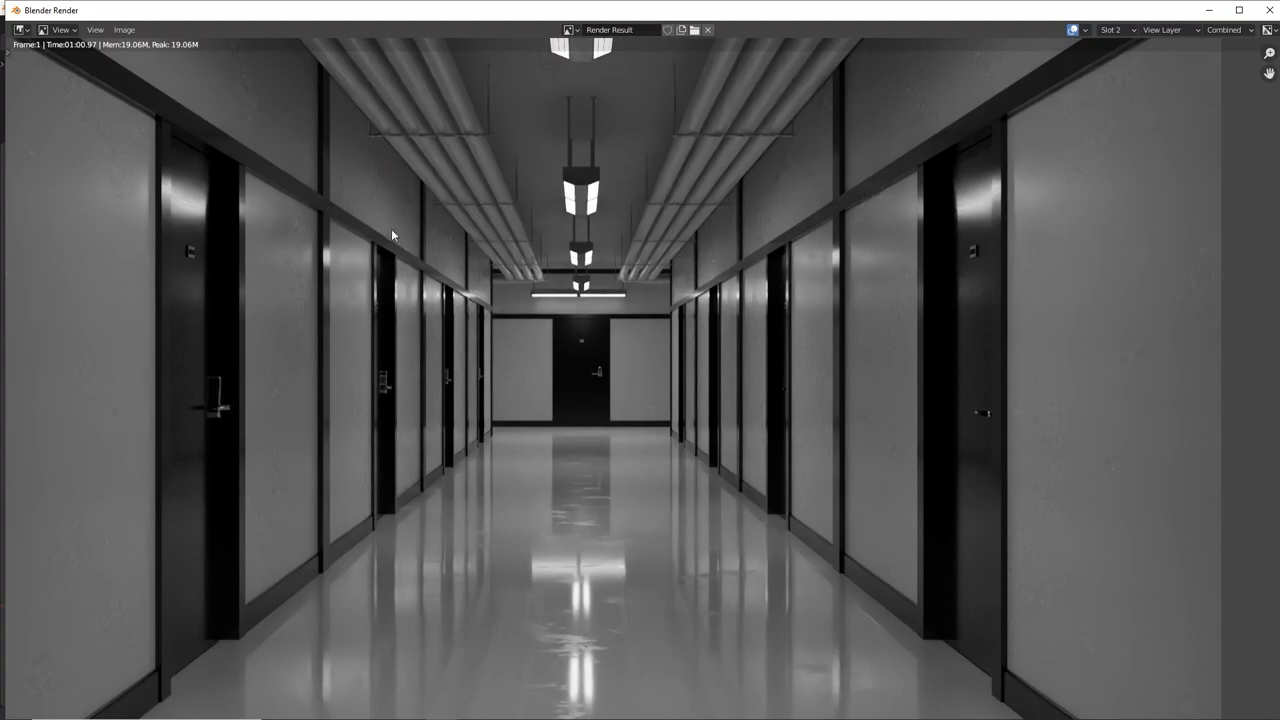
Render the corridor from the camera with the Eevee engine into render Slot 3
{"action": "key", "text": "Escape"}
{"action": "key", "text": "KP_0"}
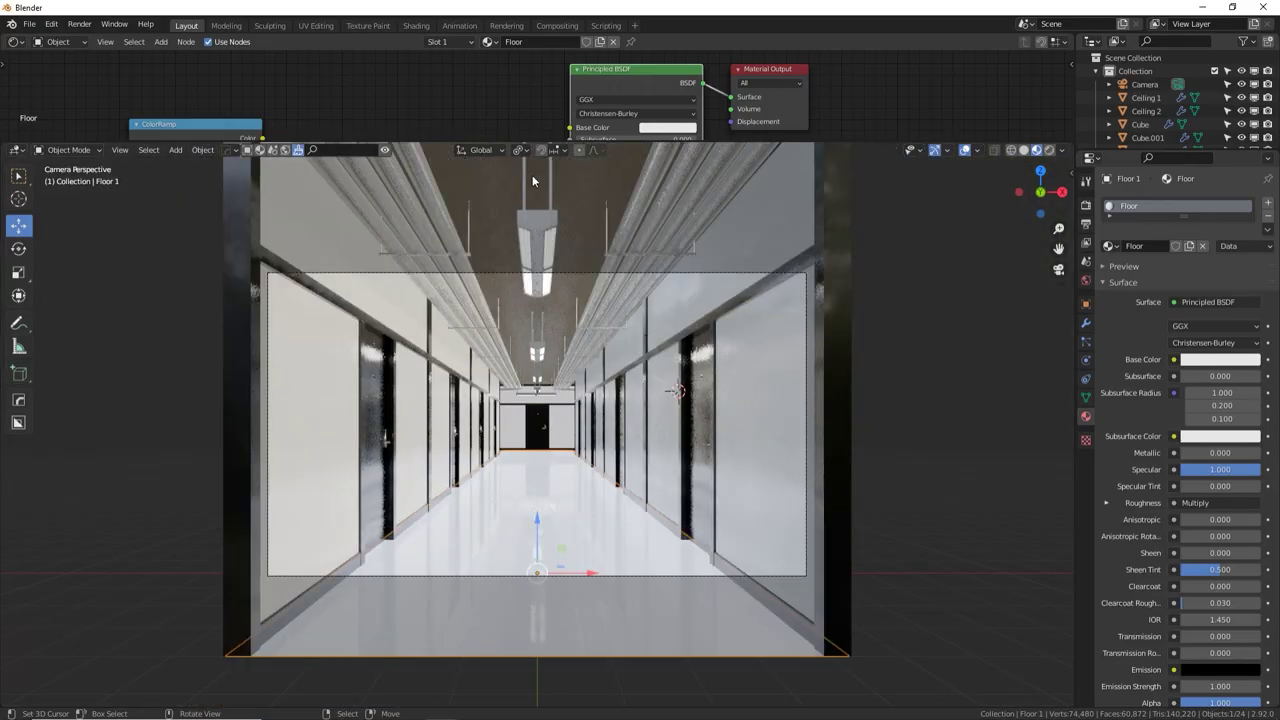
{"action": "left_click", "coordinate": [1086, 205]}
{"action": "key", "text": "F12"}
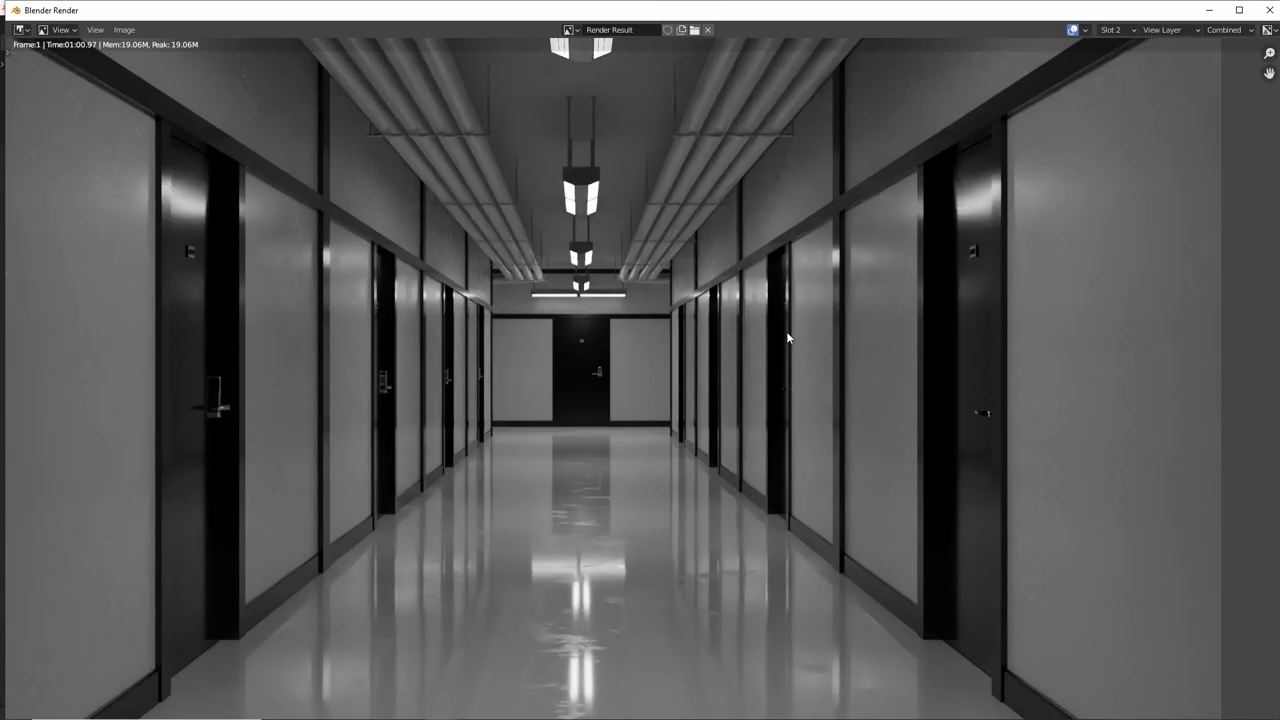
{"action": "left_click", "coordinate": [1110, 29]}
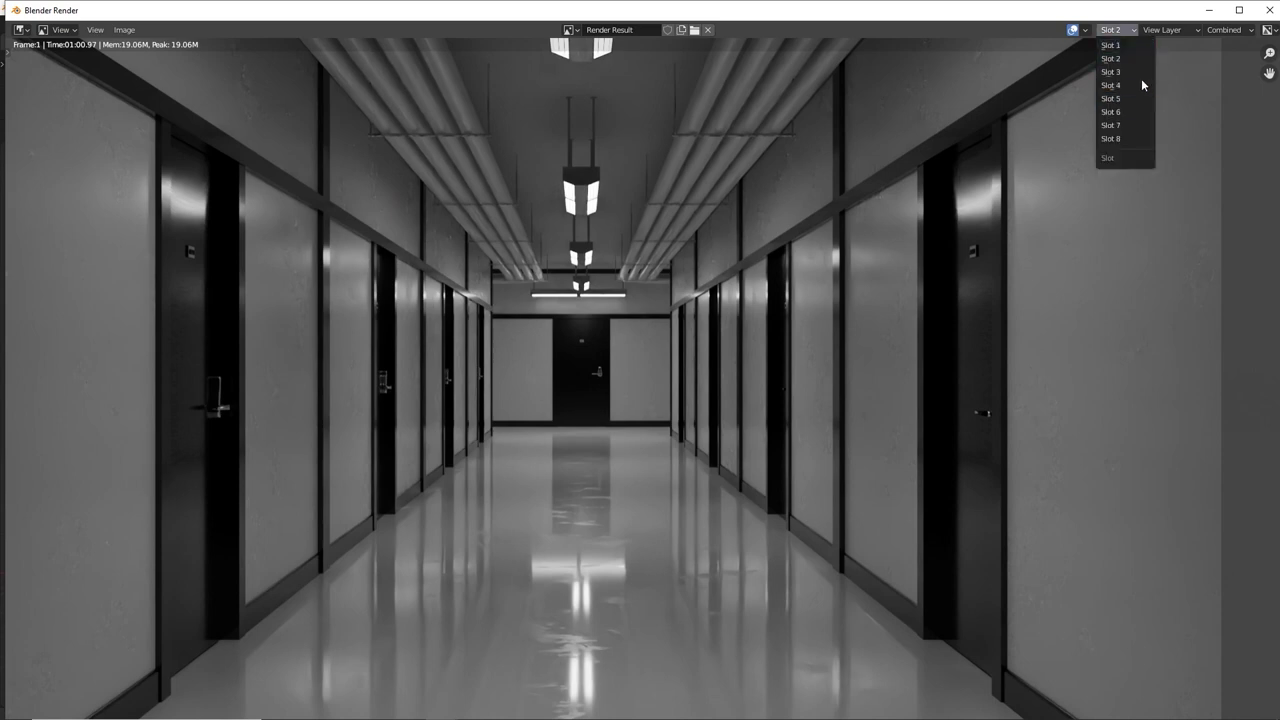
{"action": "left_click", "coordinate": [1125, 72]}
{"action": "key", "text": "F12"}
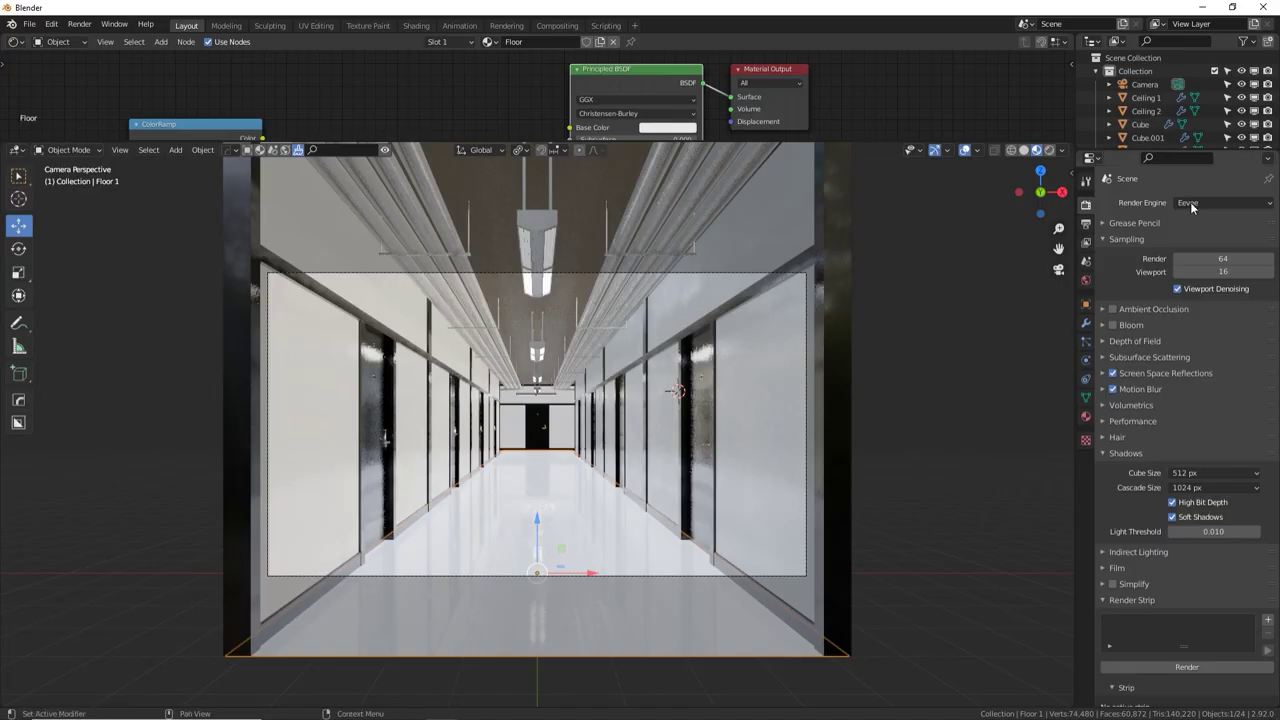
Switch the render engine back to Cycles and bring the render result up again
{"action": "left_click", "coordinate": [1210, 203]}
{"action": "left_click", "coordinate": [1190, 247]}
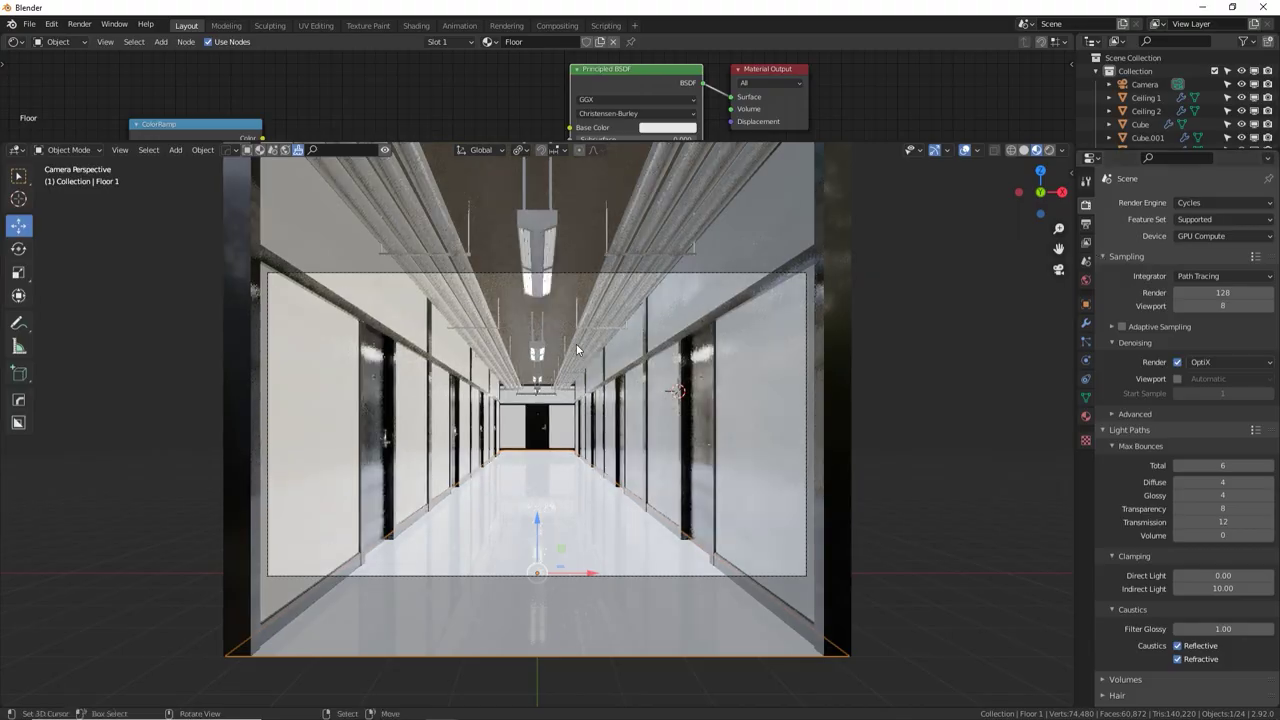
{"action": "key", "text": "F12"}
Compare the corridor renders stored in Slots 1, 2 and 3 by flipping between them, finishing on Slot 2
{"action": "key", "text": "j"}
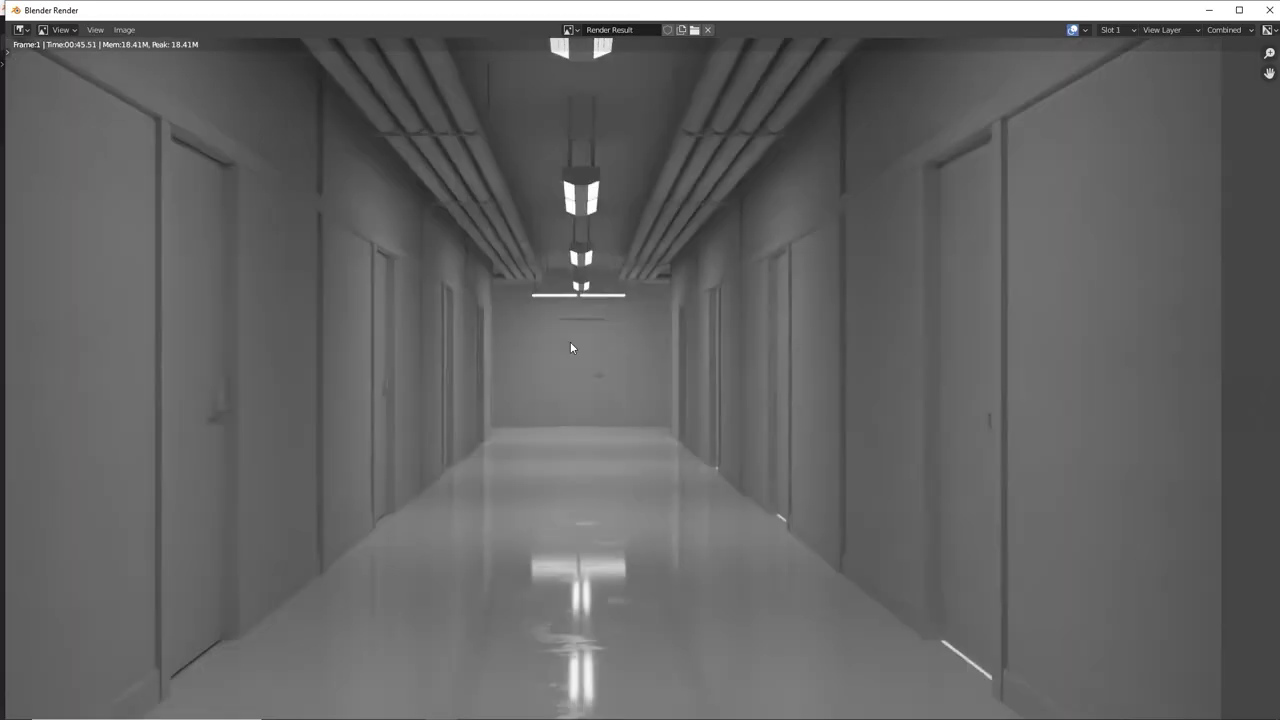
{"action": "key", "text": "j"}
{"action": "key", "text": "alt+j"}
{"action": "key", "text": "j"}
{"action": "key", "text": "alt+j"}
{"action": "key", "text": "j"}
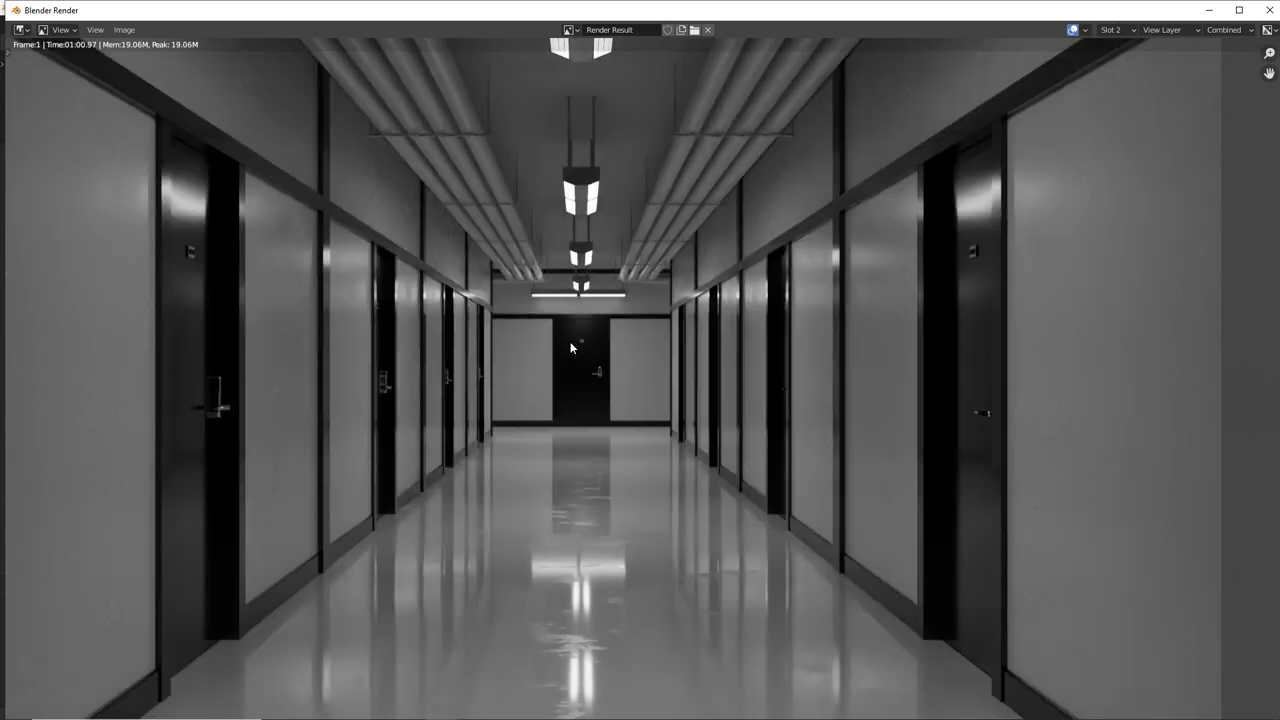
{"action": "key", "text": "alt+j"}
{"action": "key", "text": "j"}
{"action": "key", "text": "alt+j"}
{"action": "key", "text": "j"}
{"action": "key", "text": "alt+j"}
{"action": "key", "text": "j"}
{"action": "key", "text": "alt+j"}
{"action": "key", "text": "alt+j"}
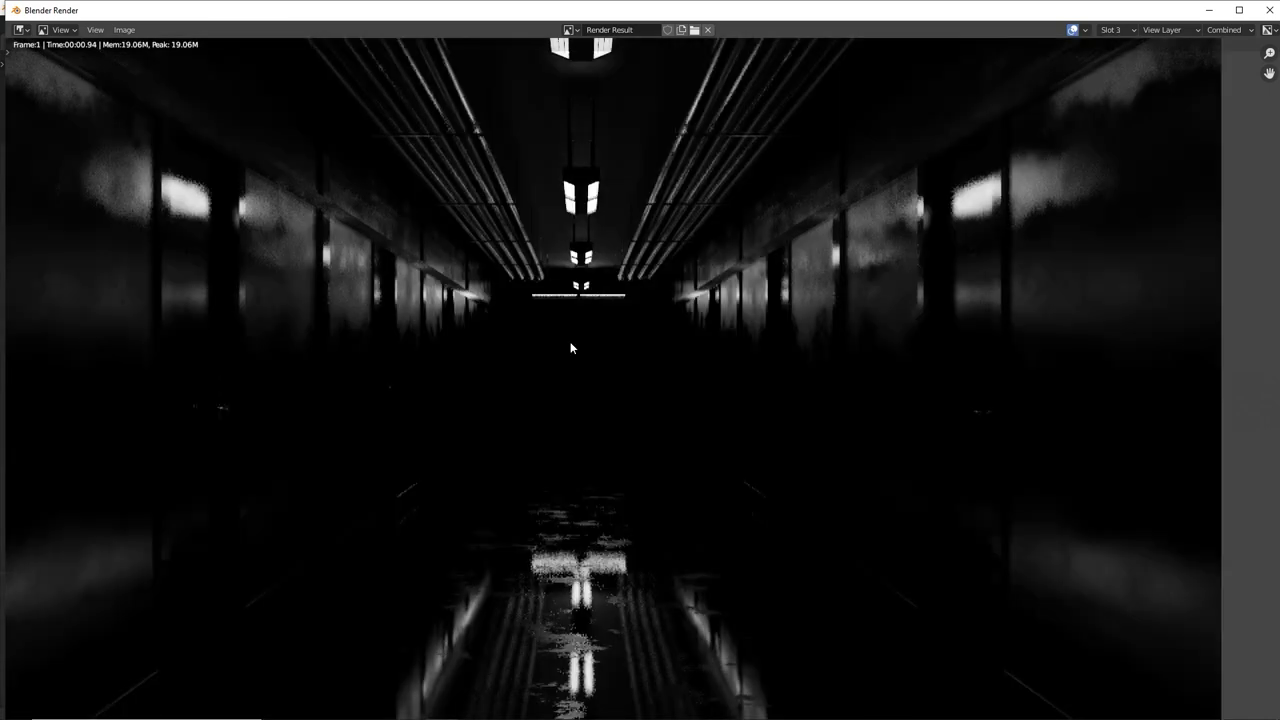
{"action": "key", "text": "alt+j"}
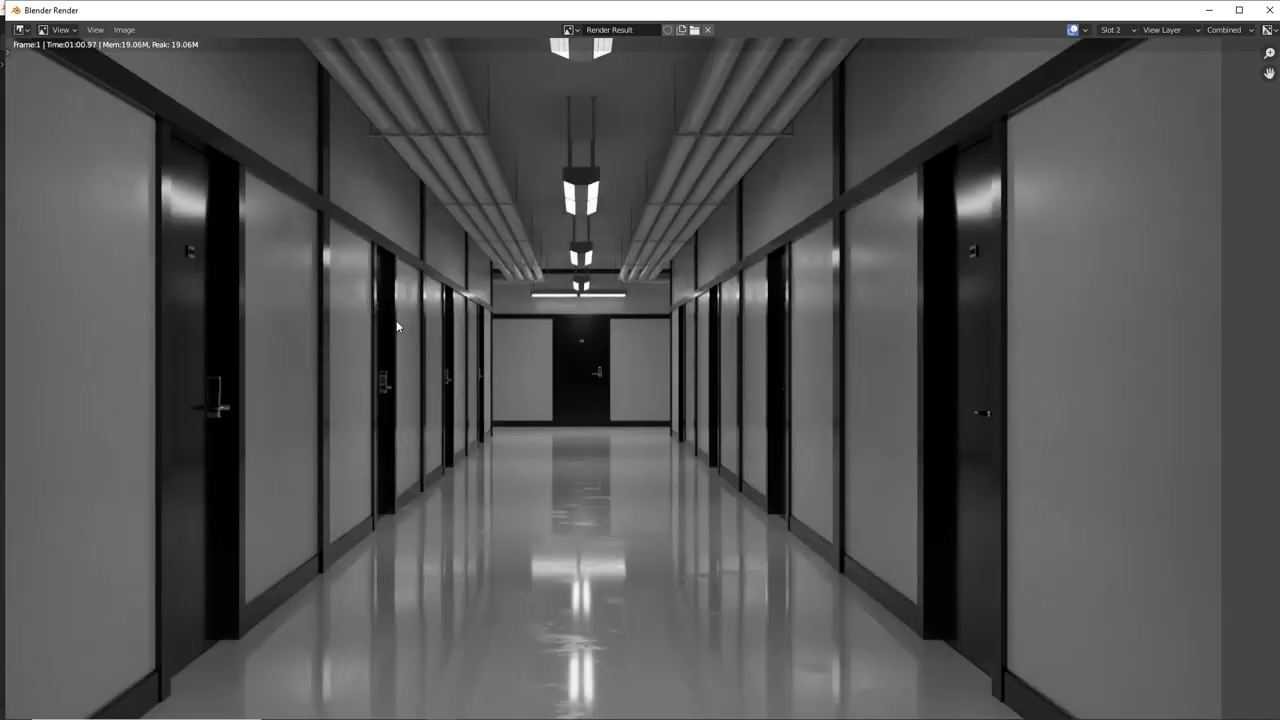